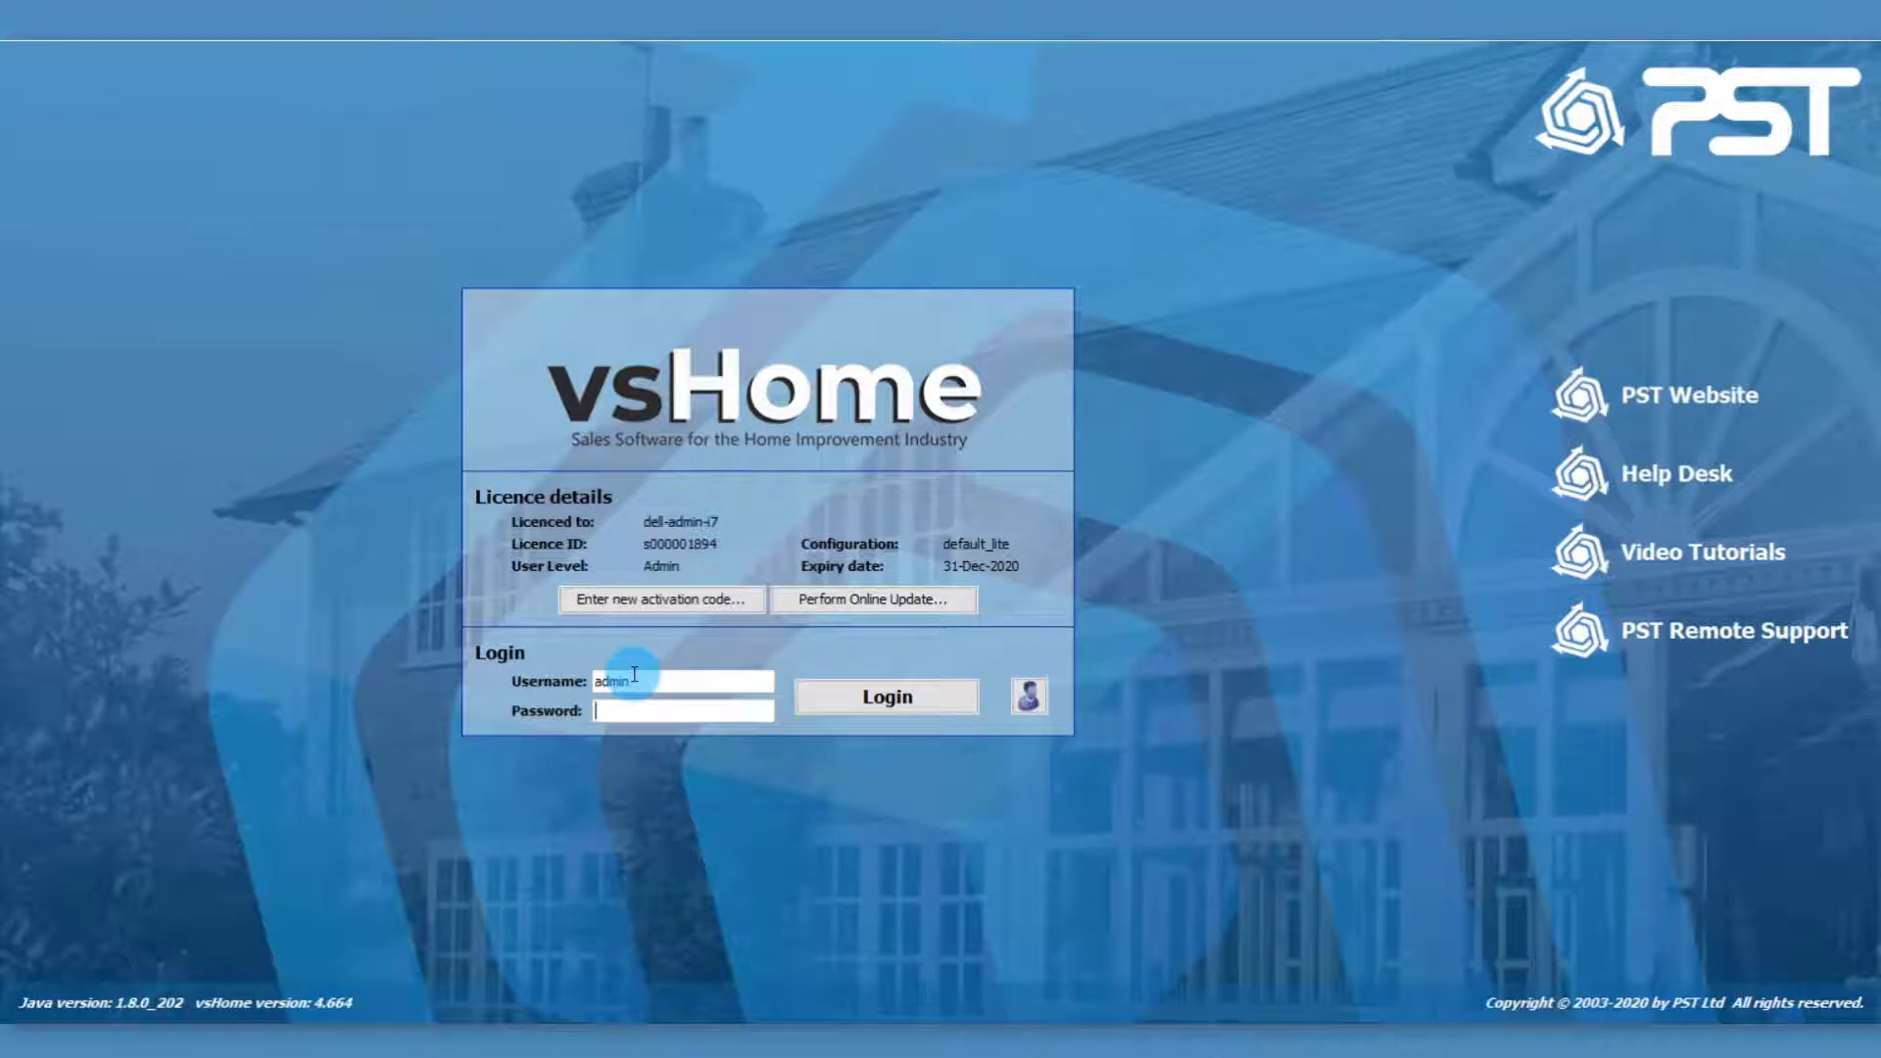
Enter the account password for the admin user and log in
text(*****)
click(919, 695)
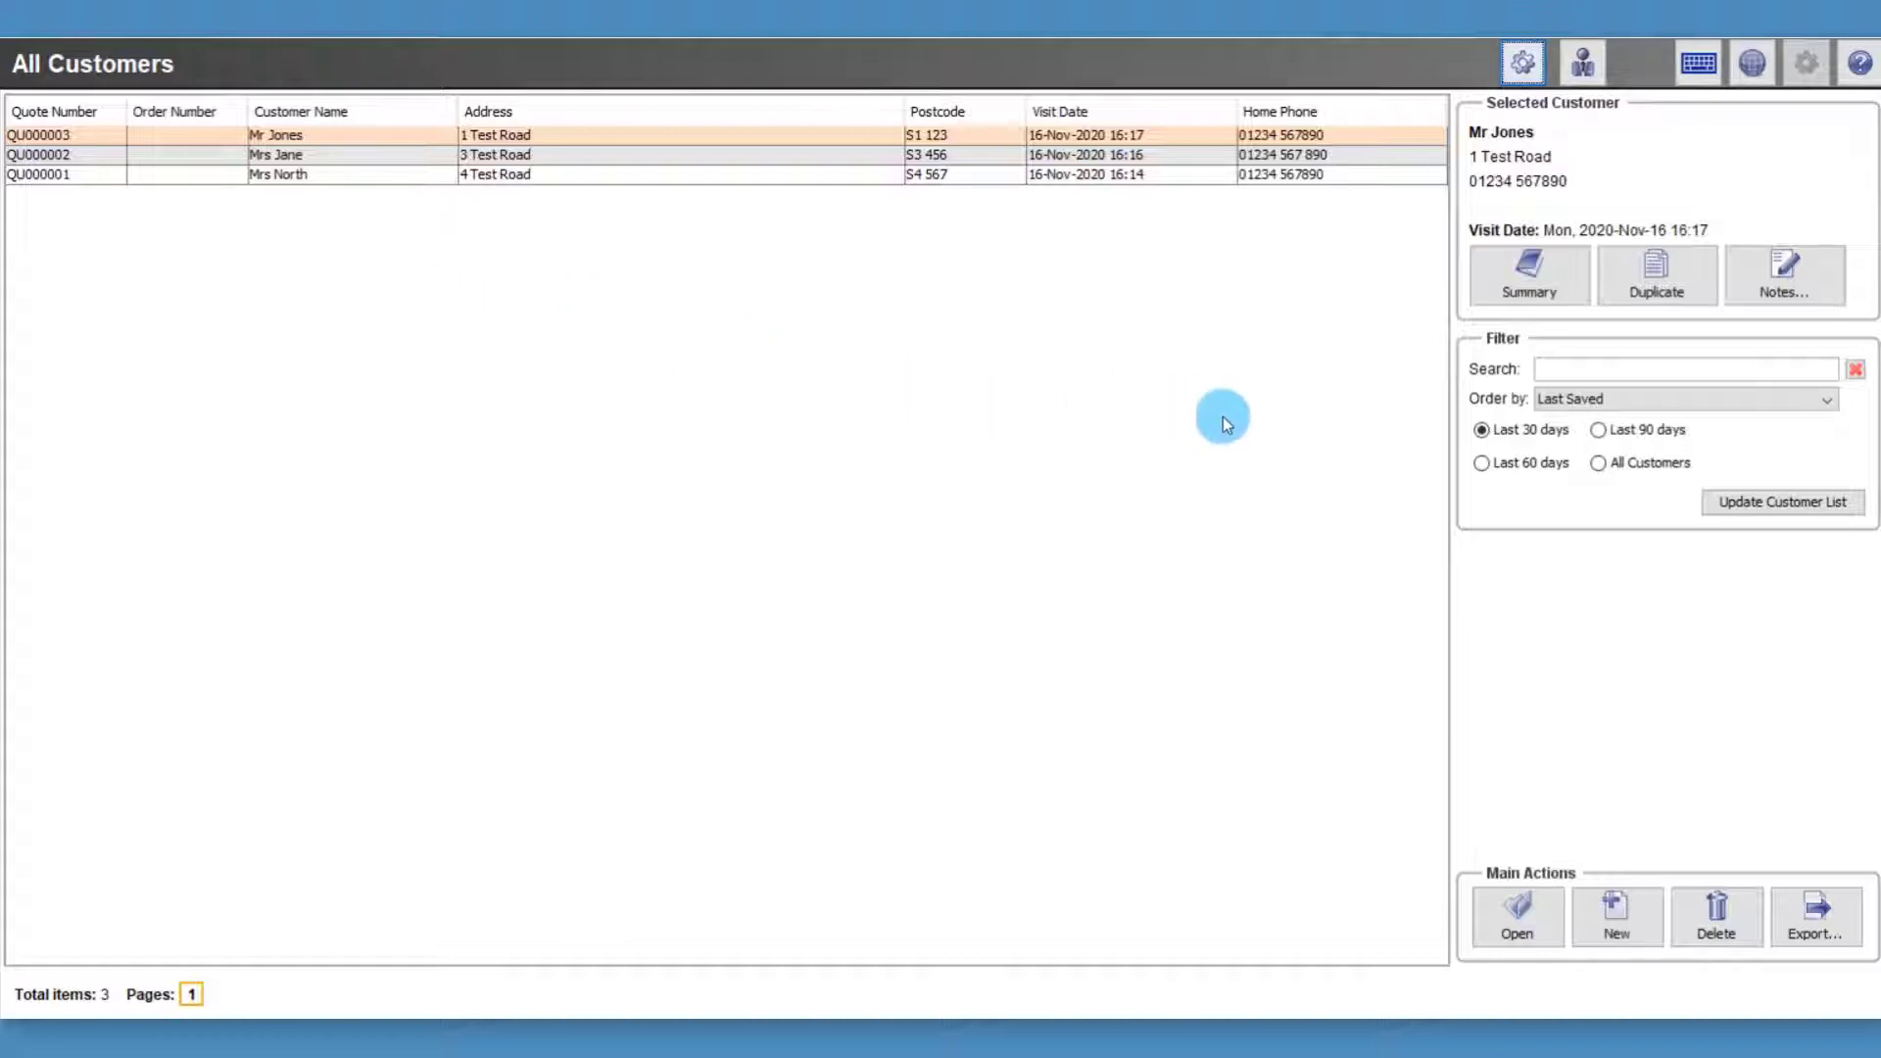
Limit the customer list filter to the last 90 days and check the available sort orders
click(1601, 432)
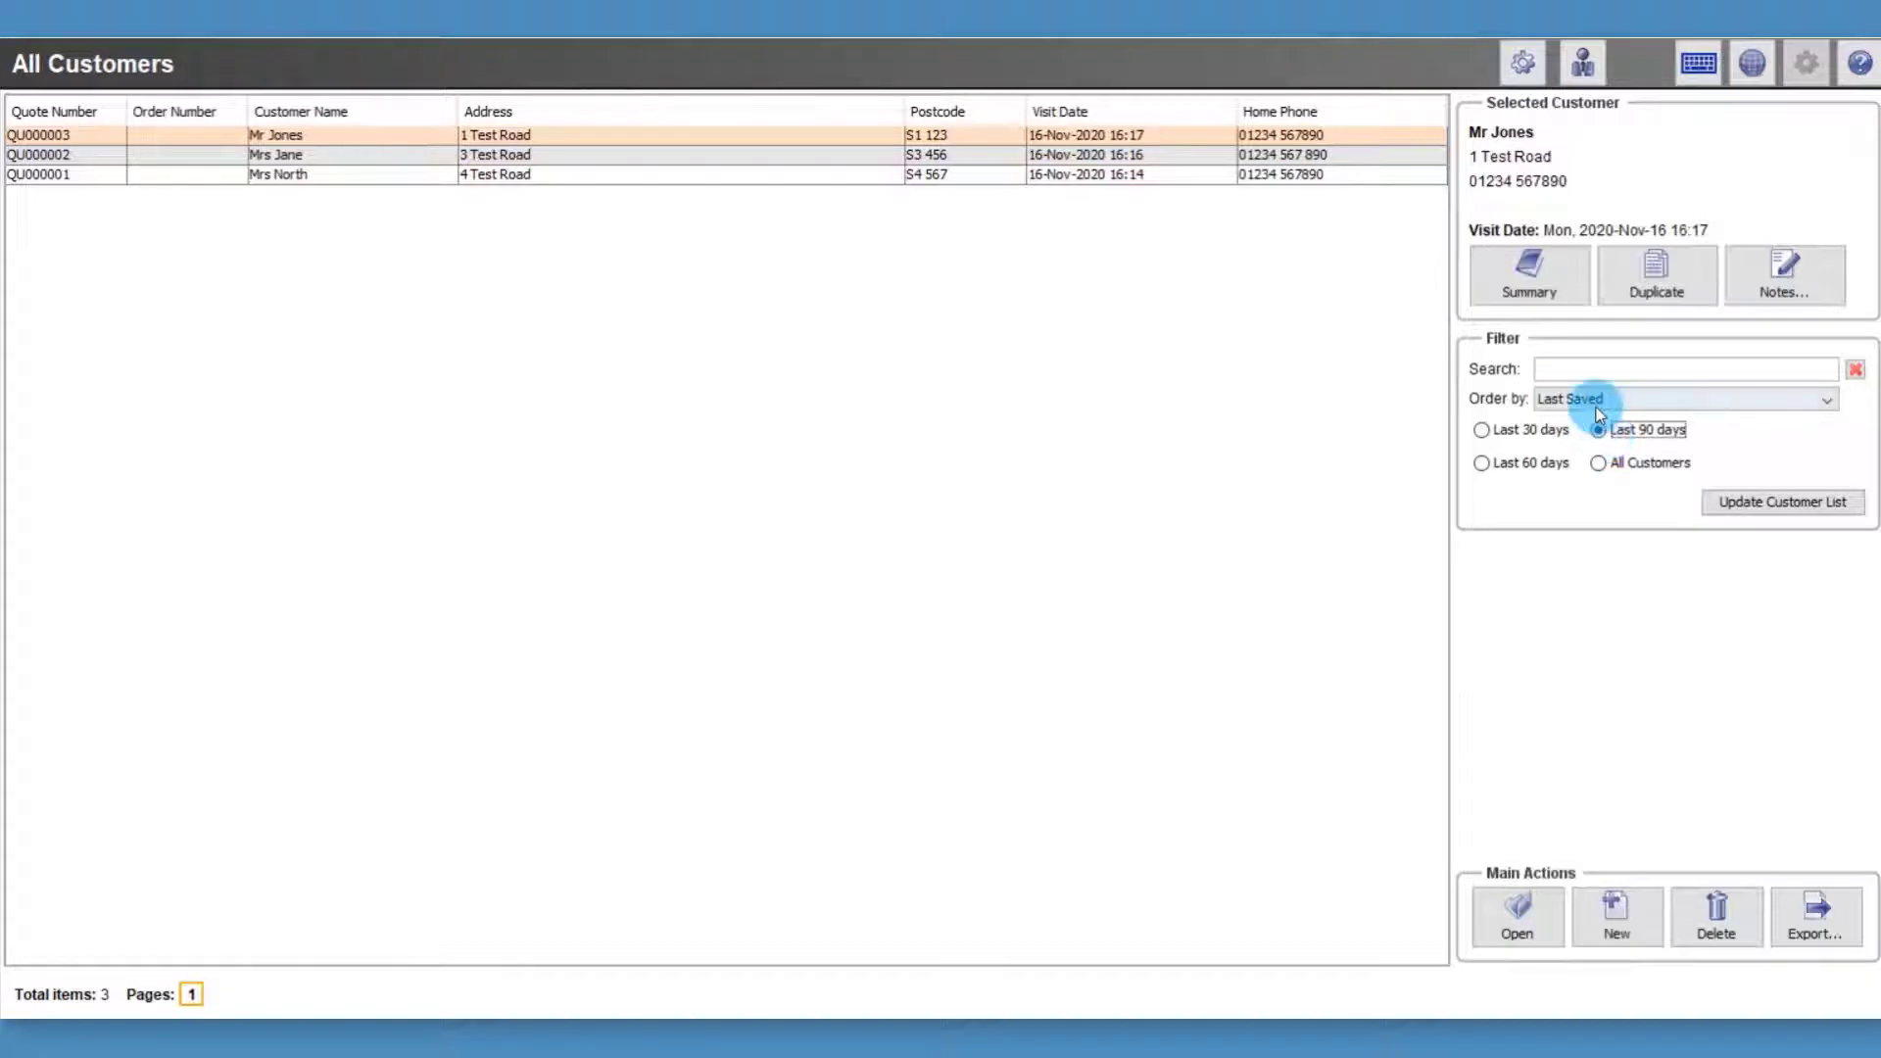
click(1589, 400)
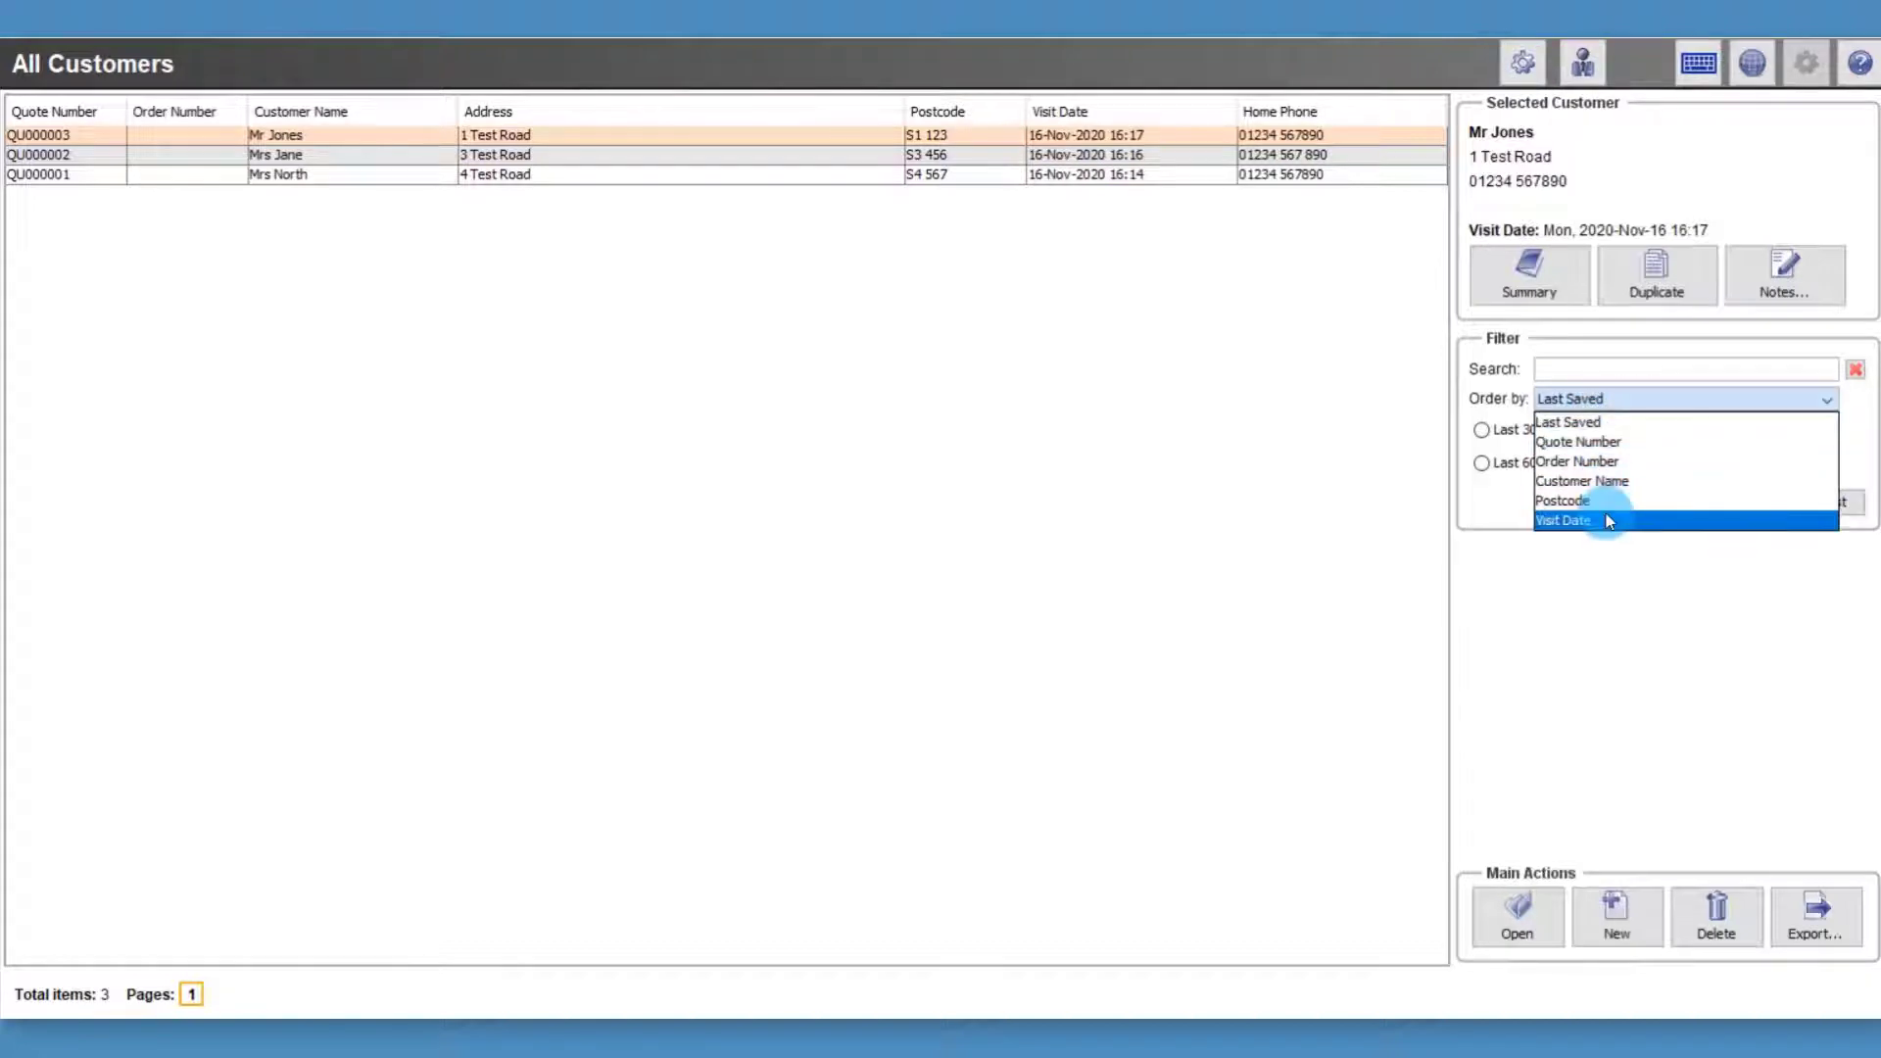
click(1575, 371)
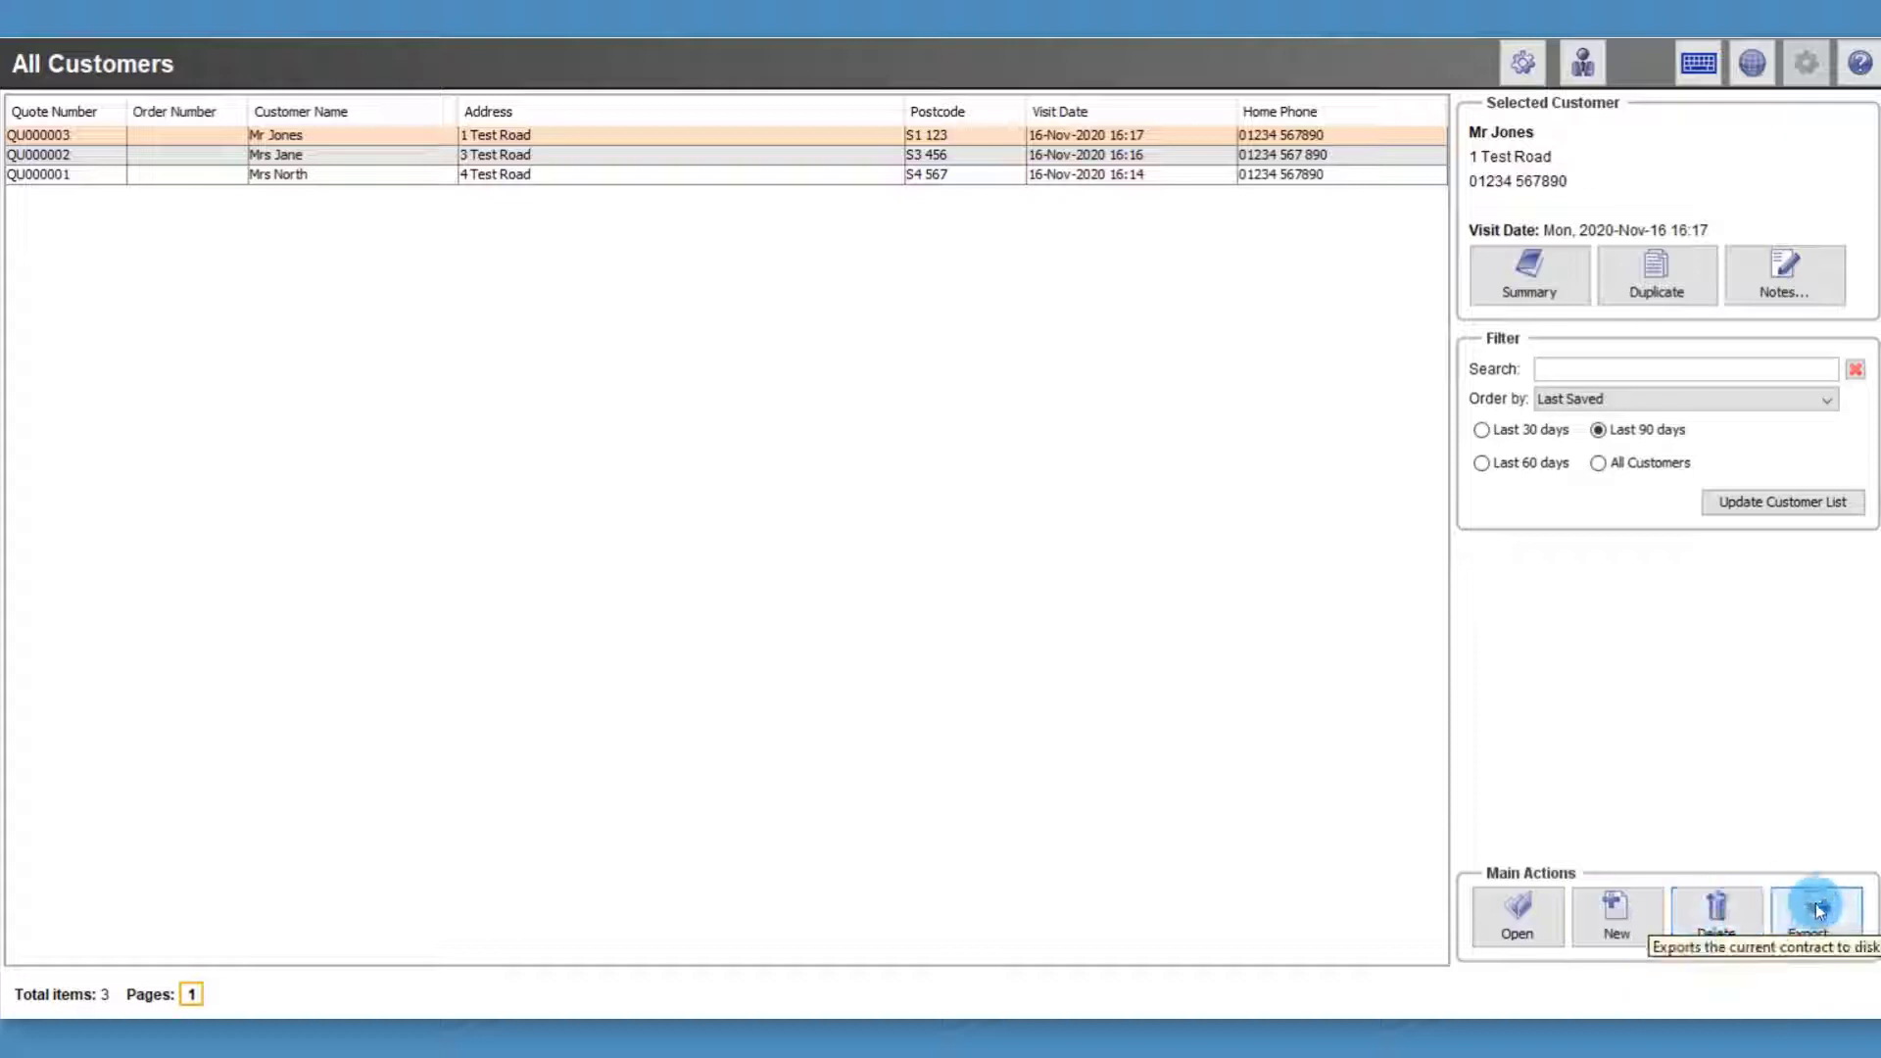
Create a new customer record and look over its quote number field and order status options
click(1623, 939)
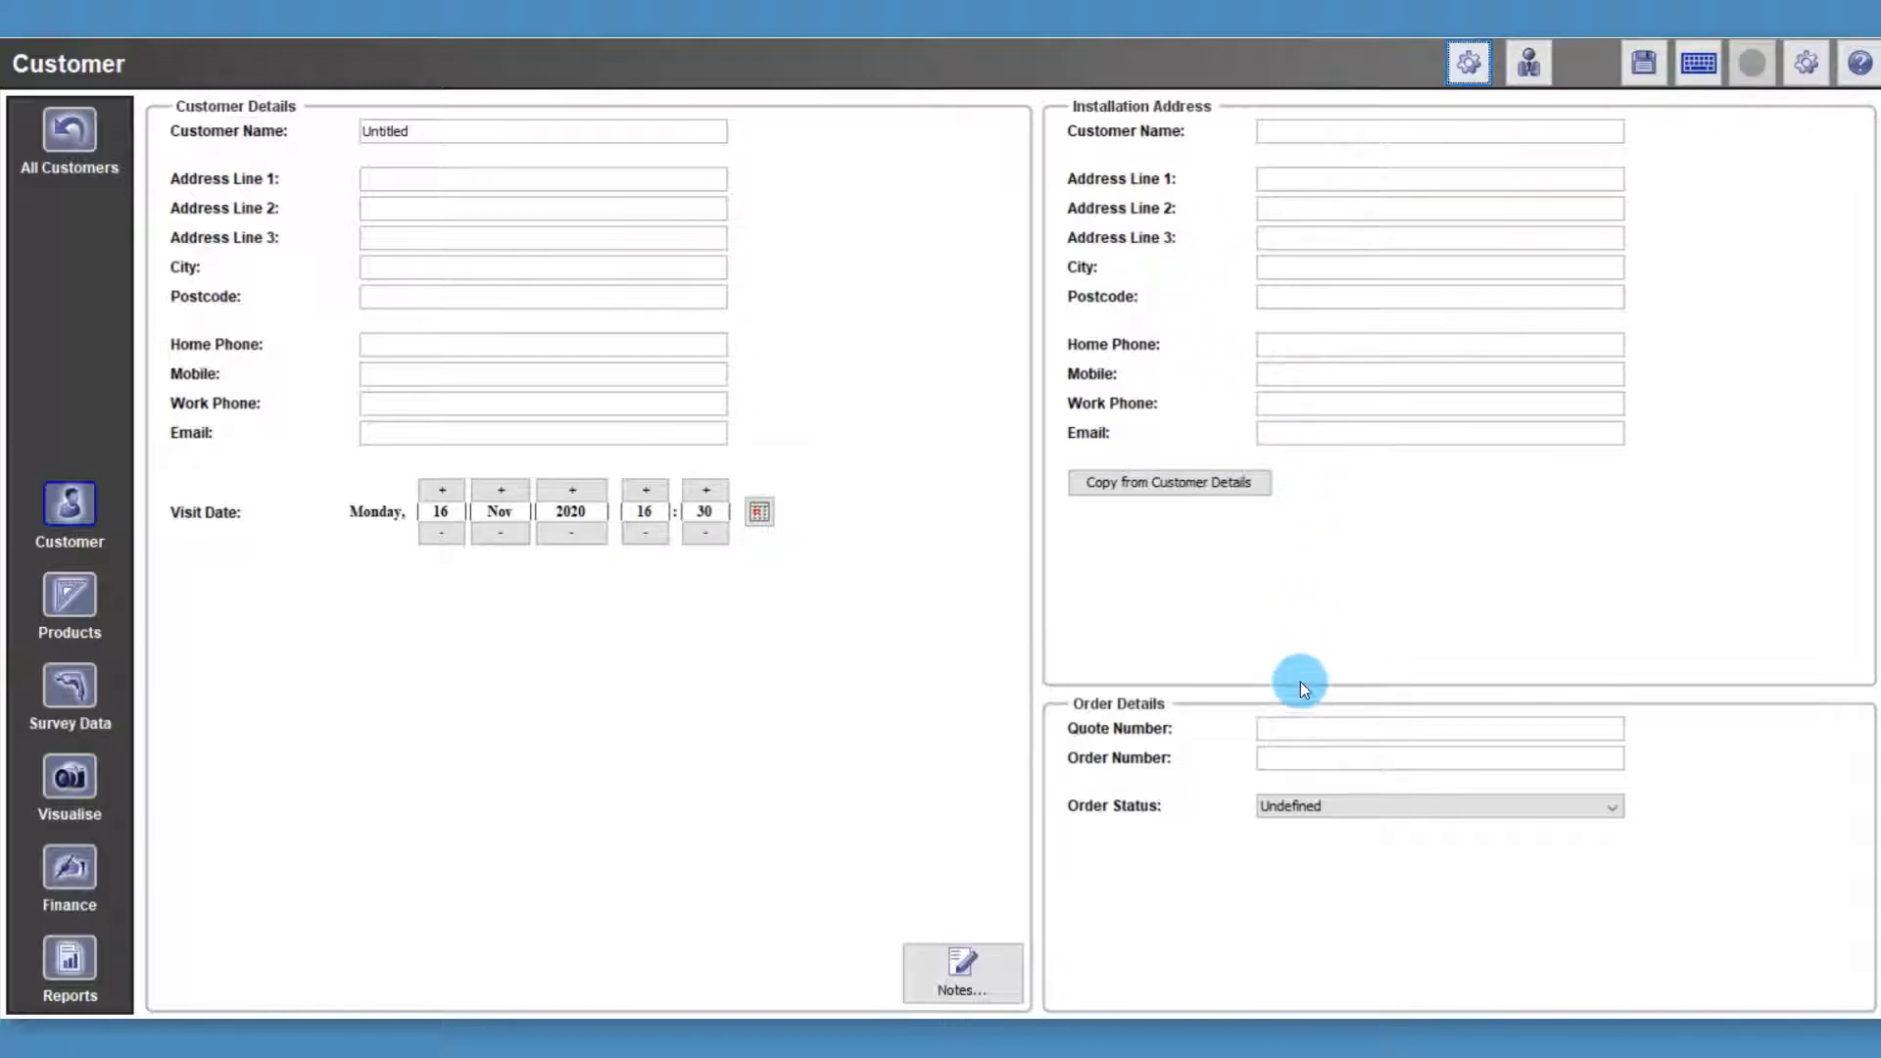
click(1297, 726)
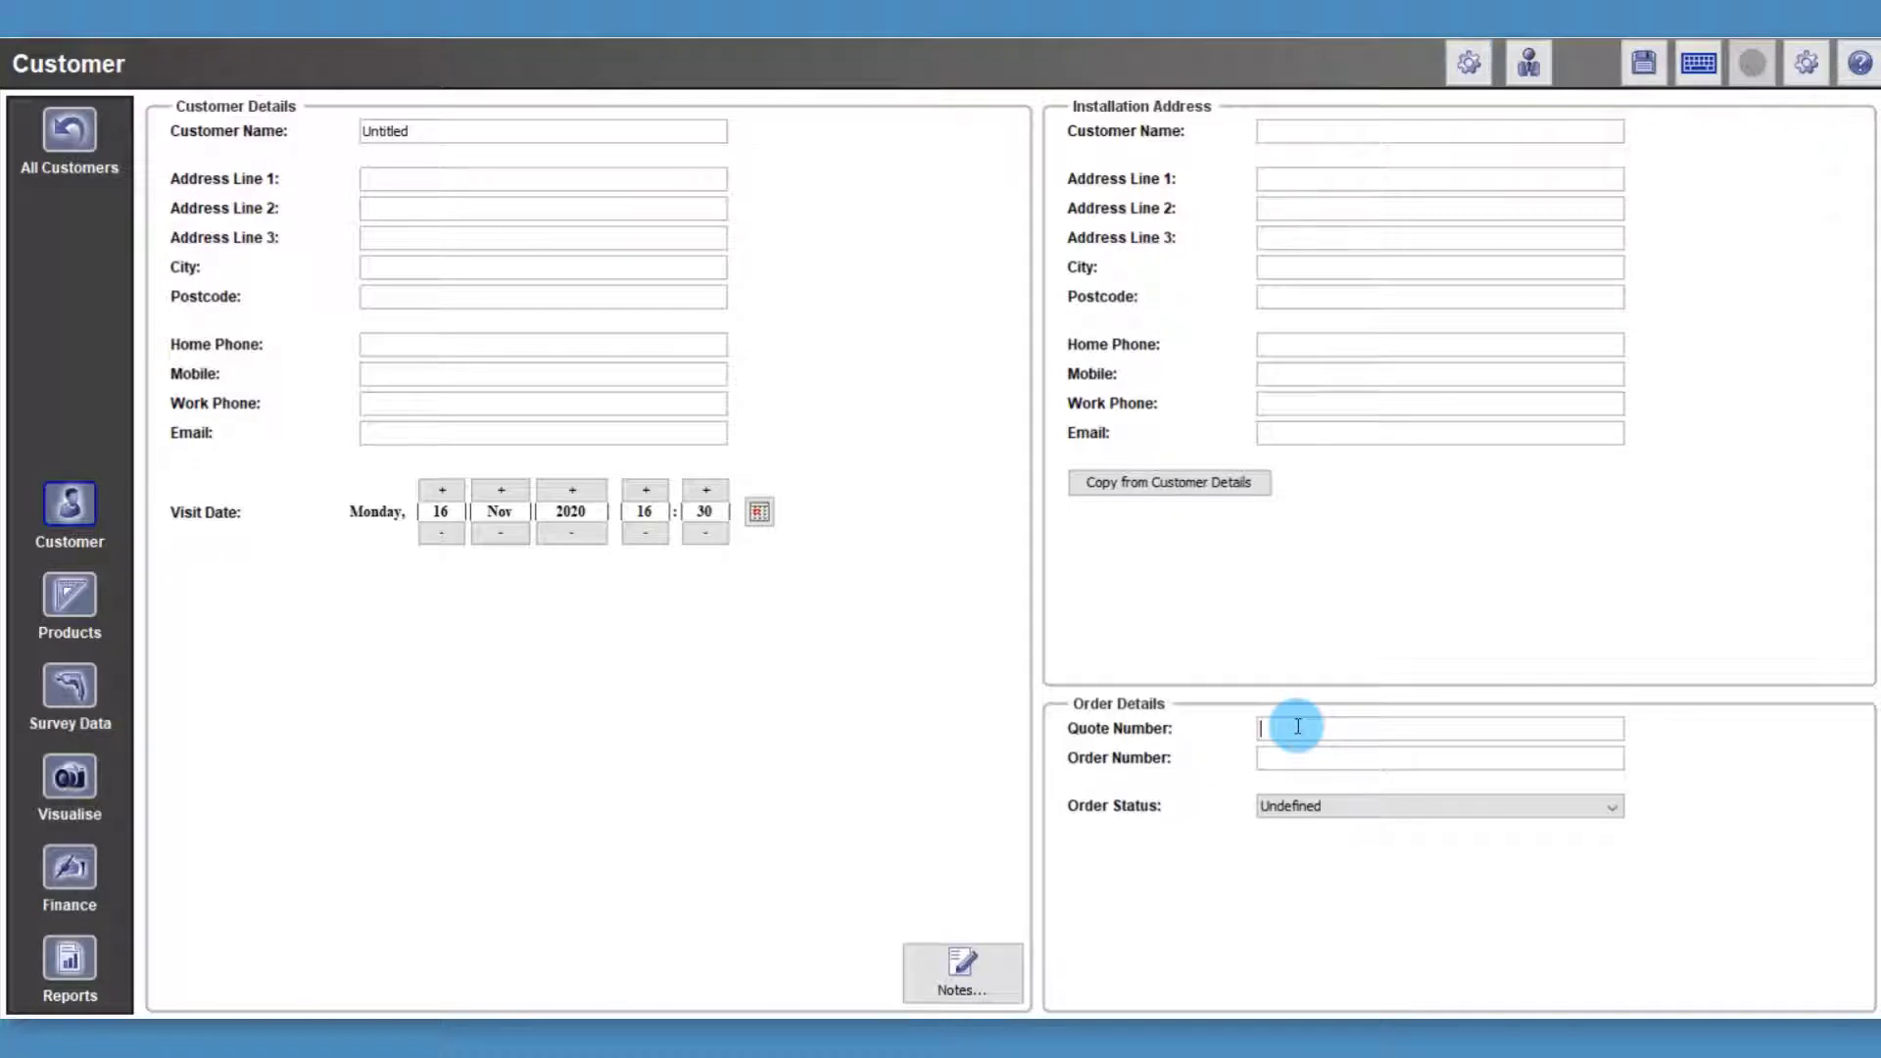
click(1313, 805)
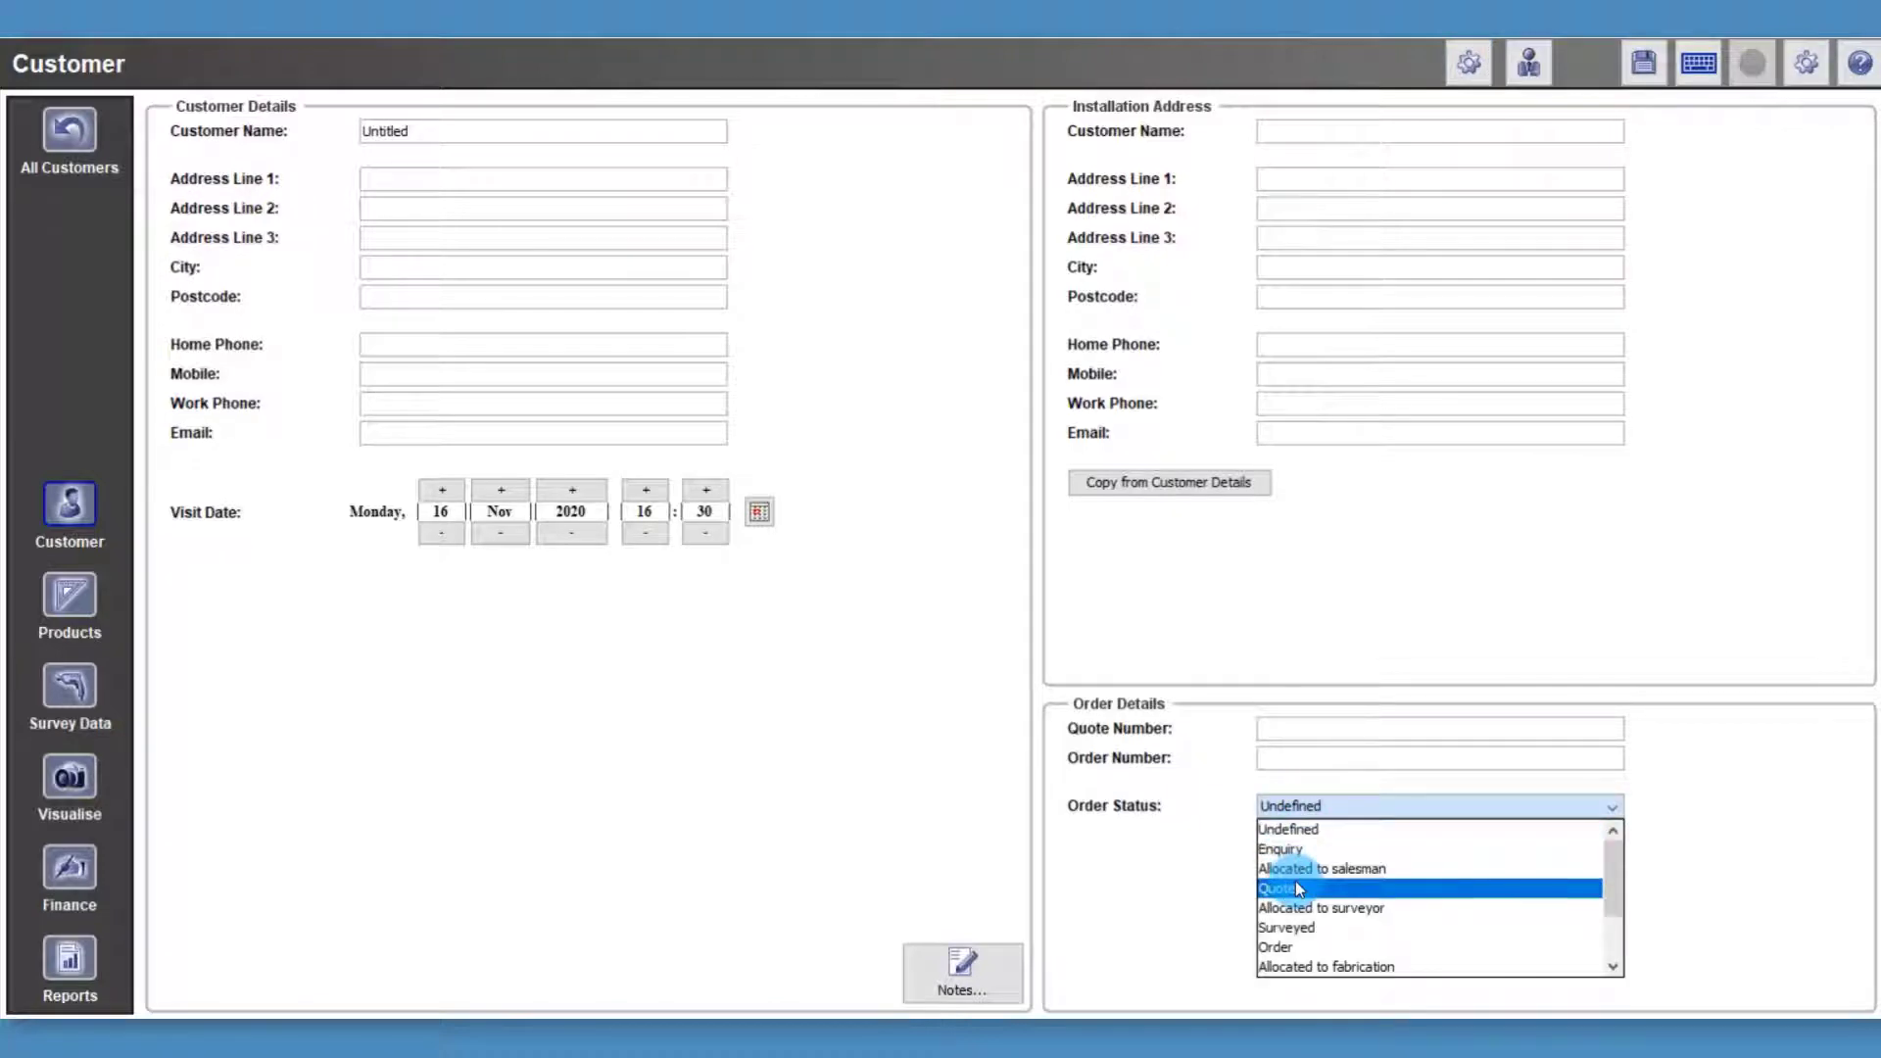
click(1156, 853)
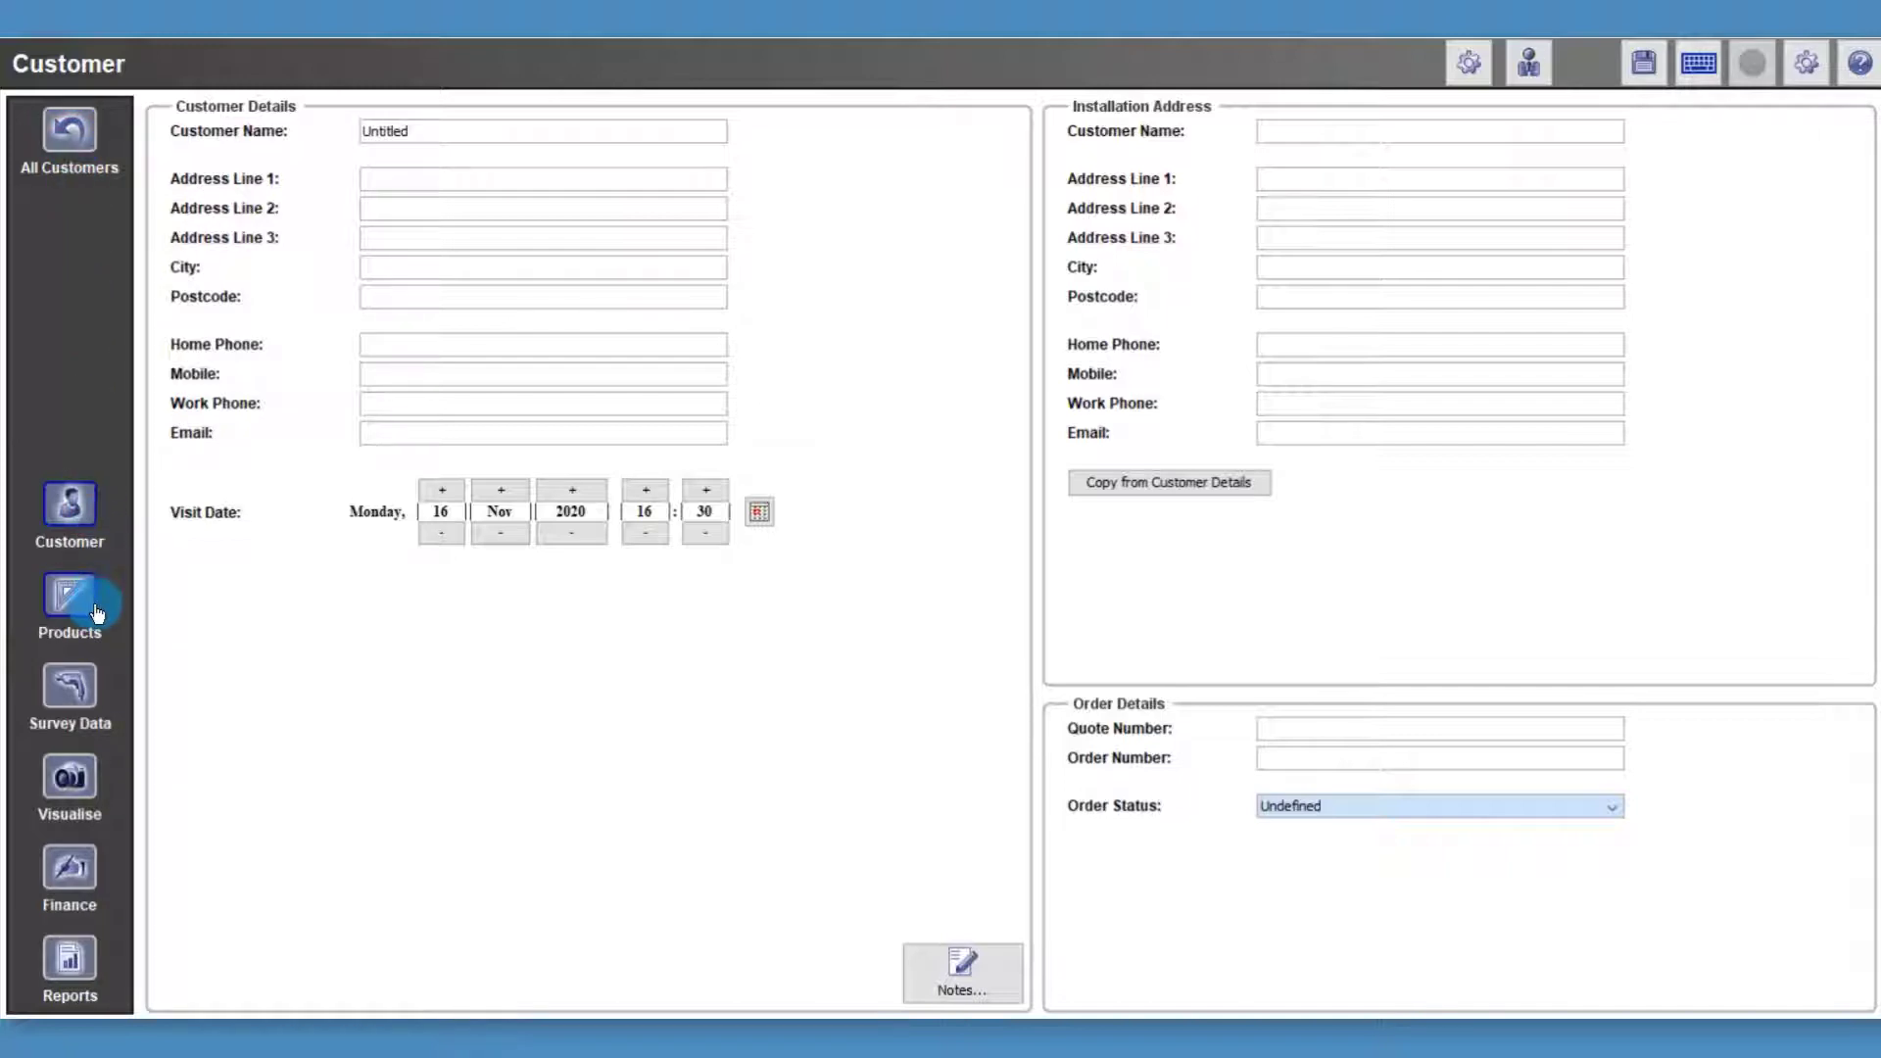
Enter the customer's name and the three address lines in the customer details
double_click(431, 134)
text(Mrs Smith)
key(Tab)
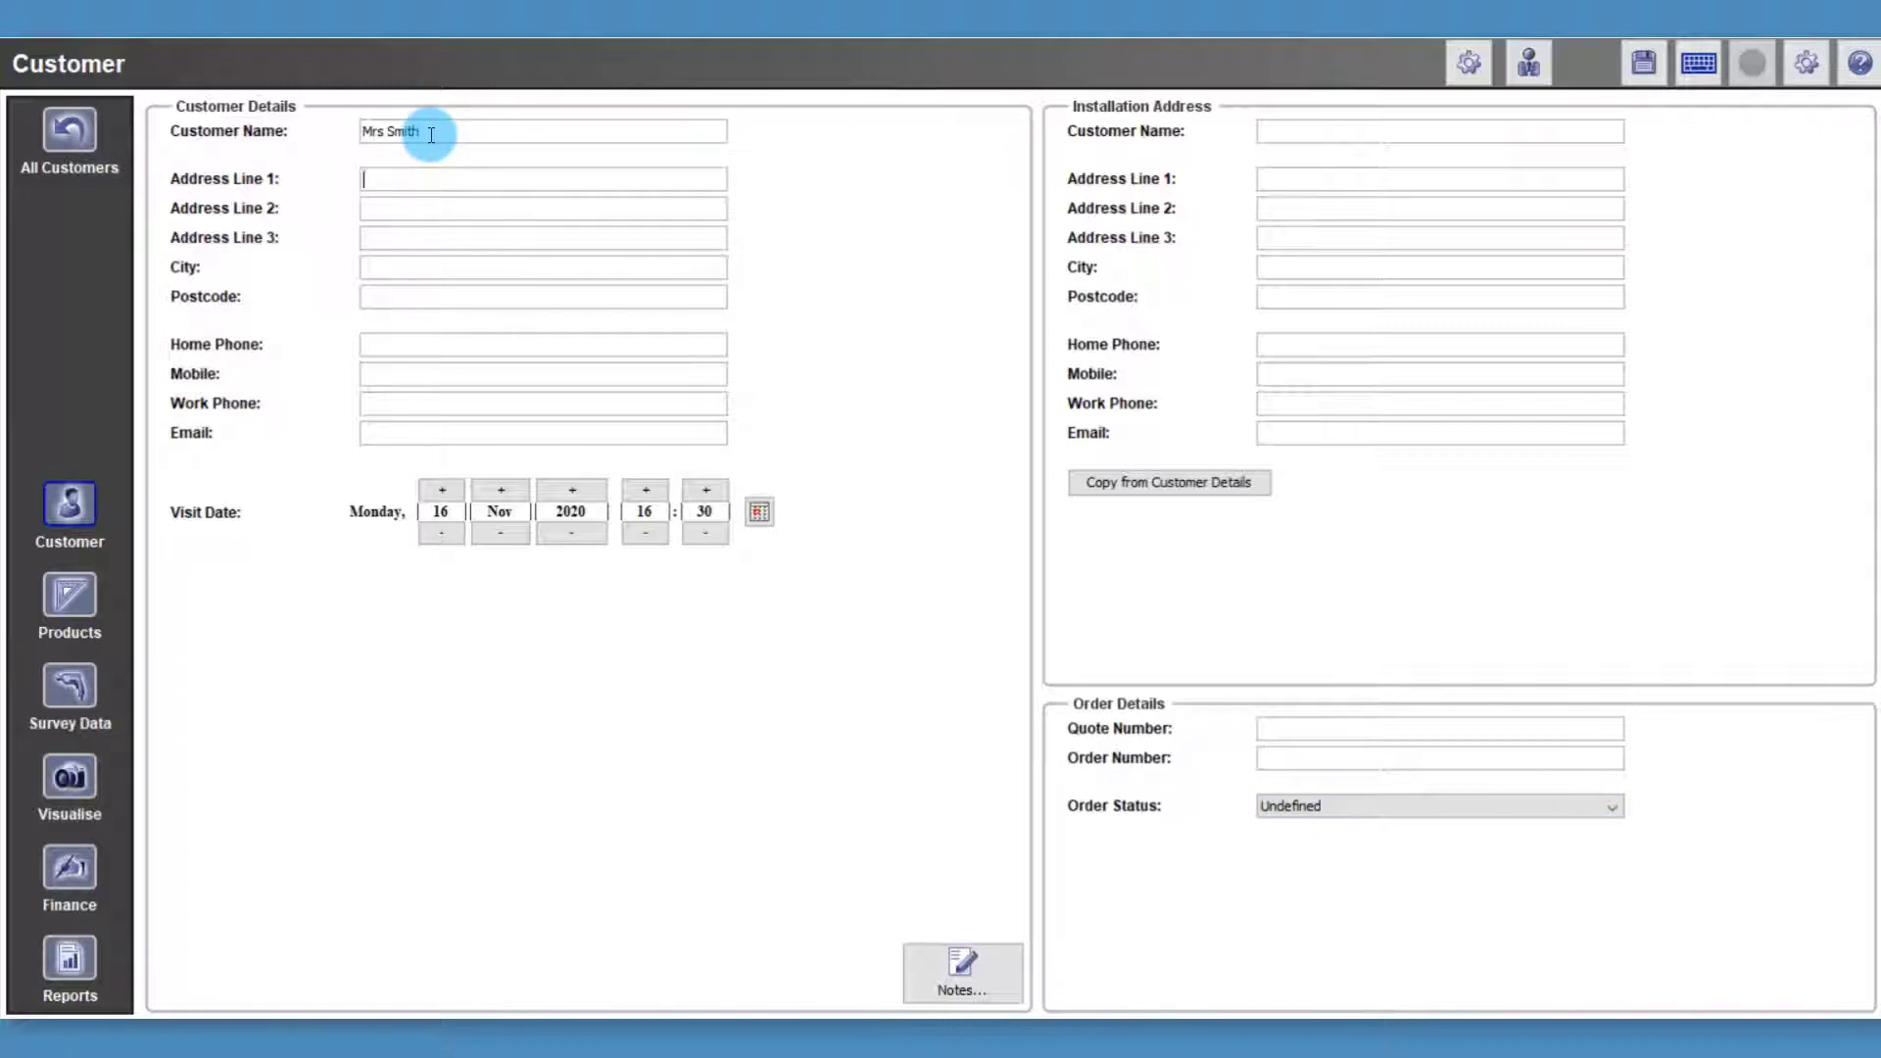
text(2 Test Road)
key(Tab)
text(Tett Village)
key(Tab)
text(Test Town)
key(Tab)
Fill in the customer's city, postcode and home phone number
text(T)
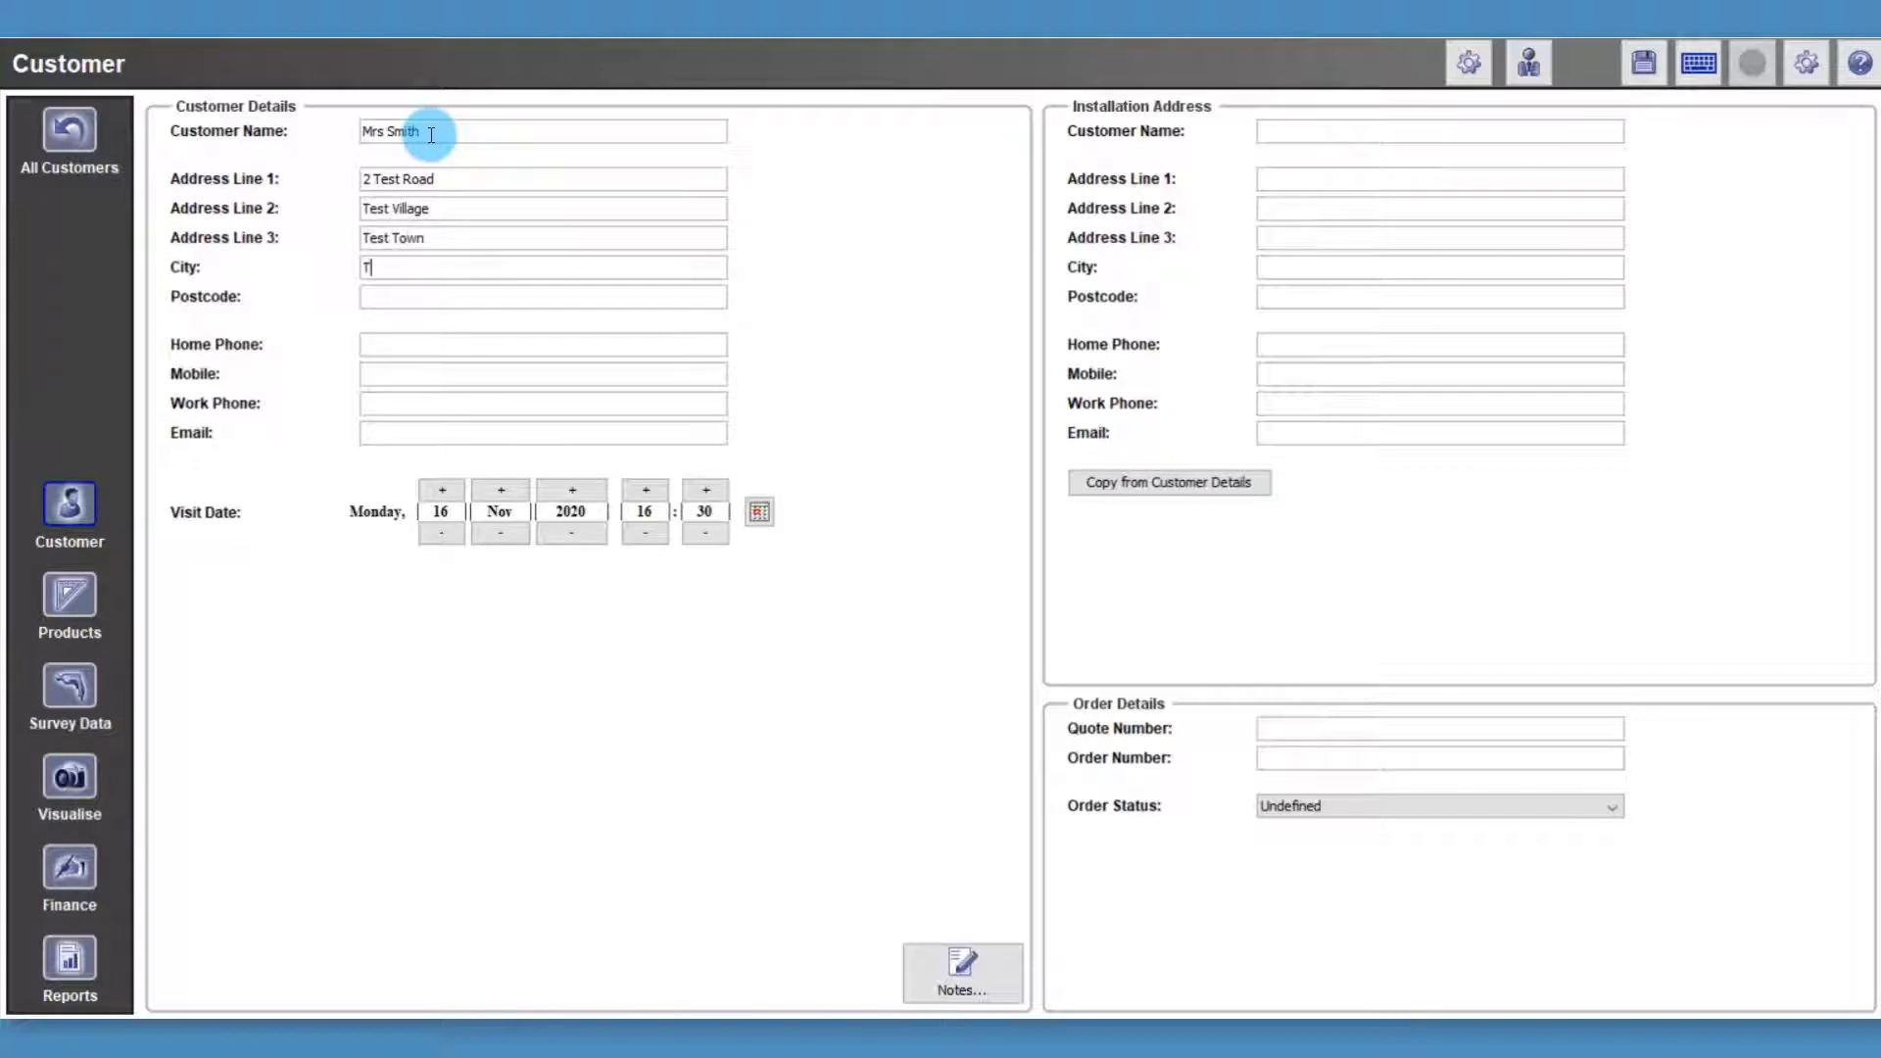
text(est City)
key(Tab)
text(S1)
text( 123)
text(01234 567 890)
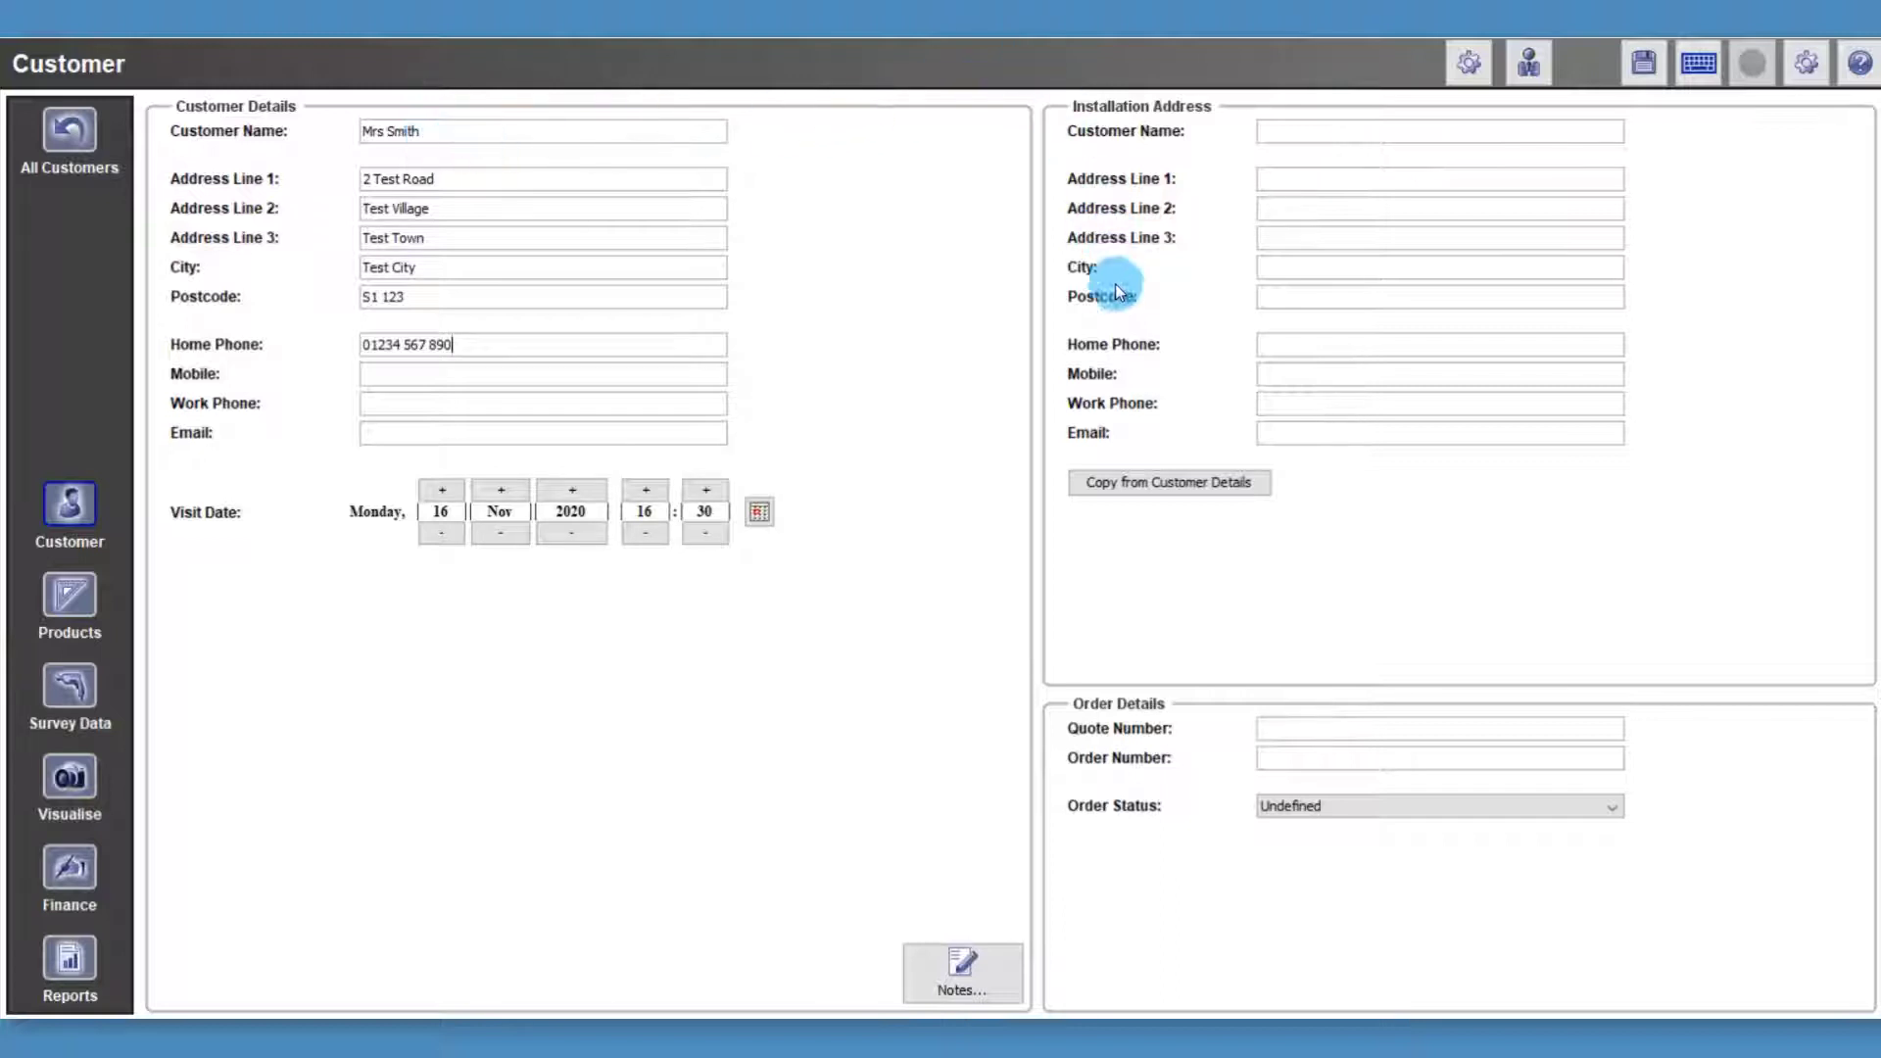
Copy the customer details to the installation address and set the order status to Quote
click(1148, 487)
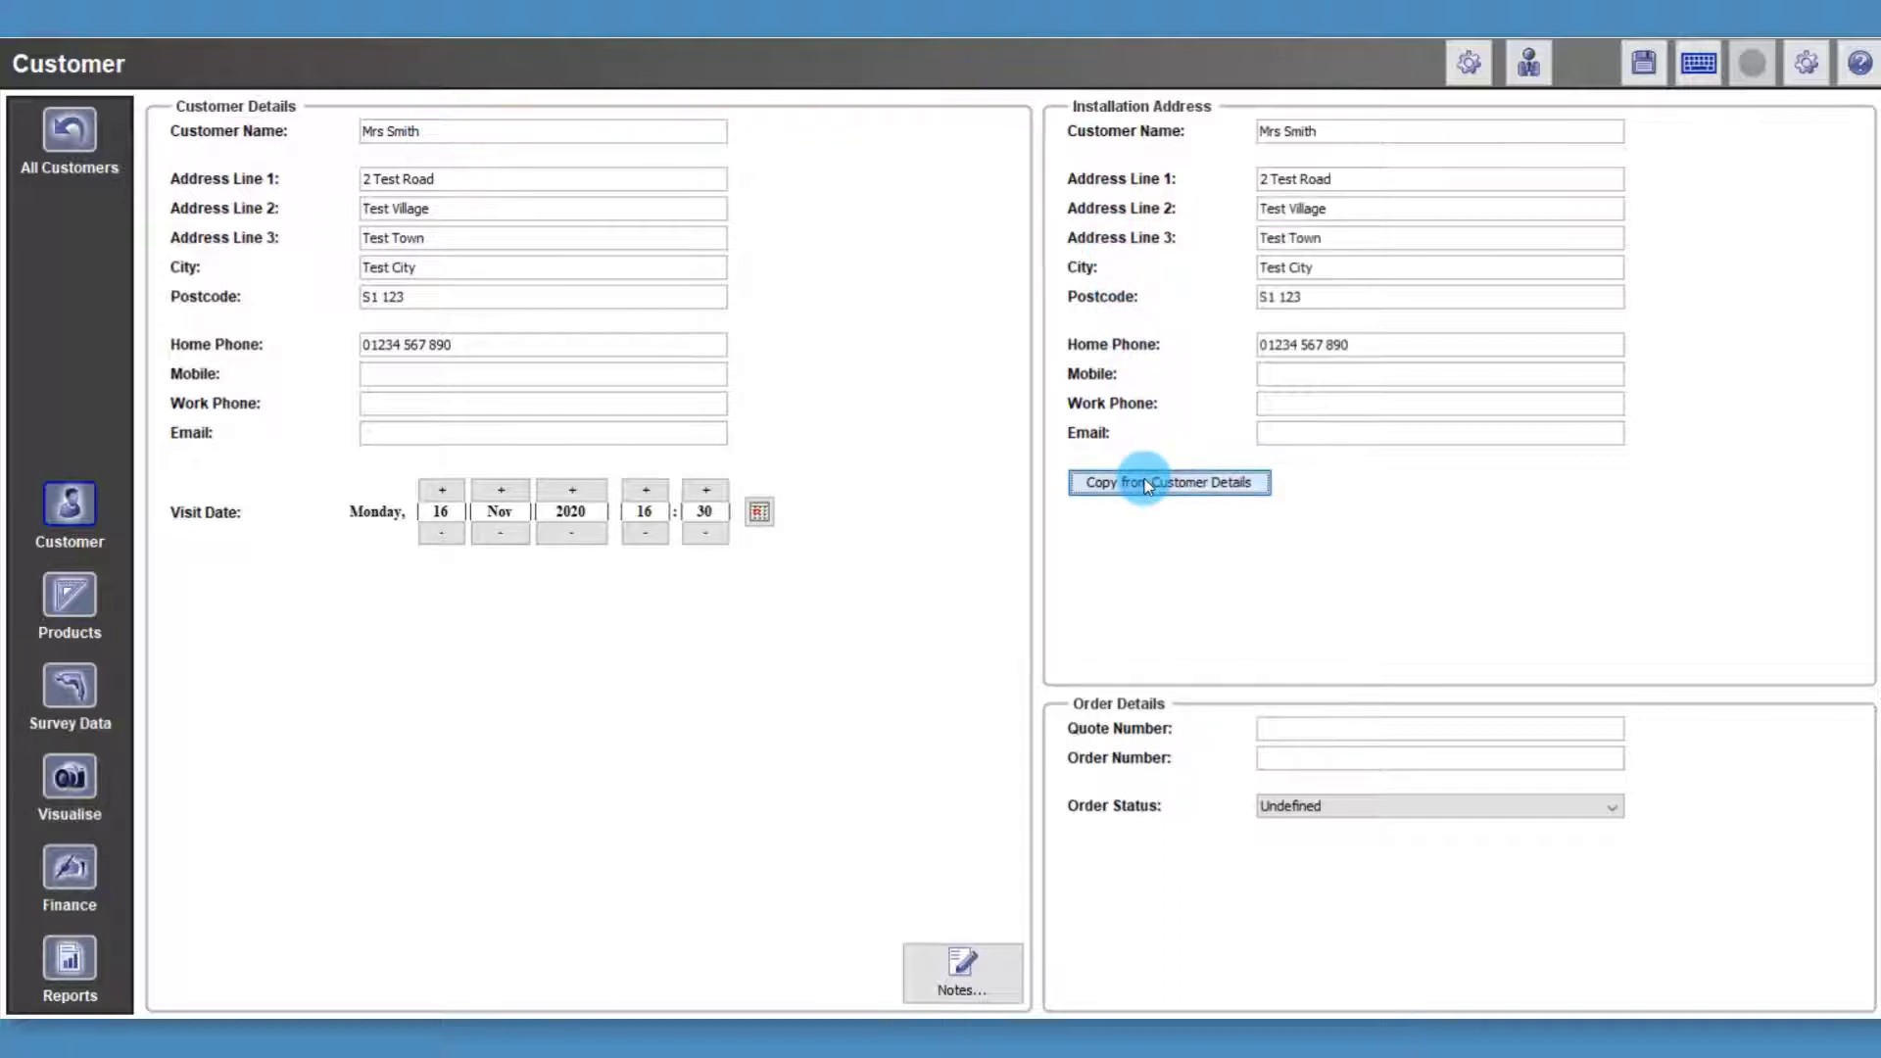
click(1287, 809)
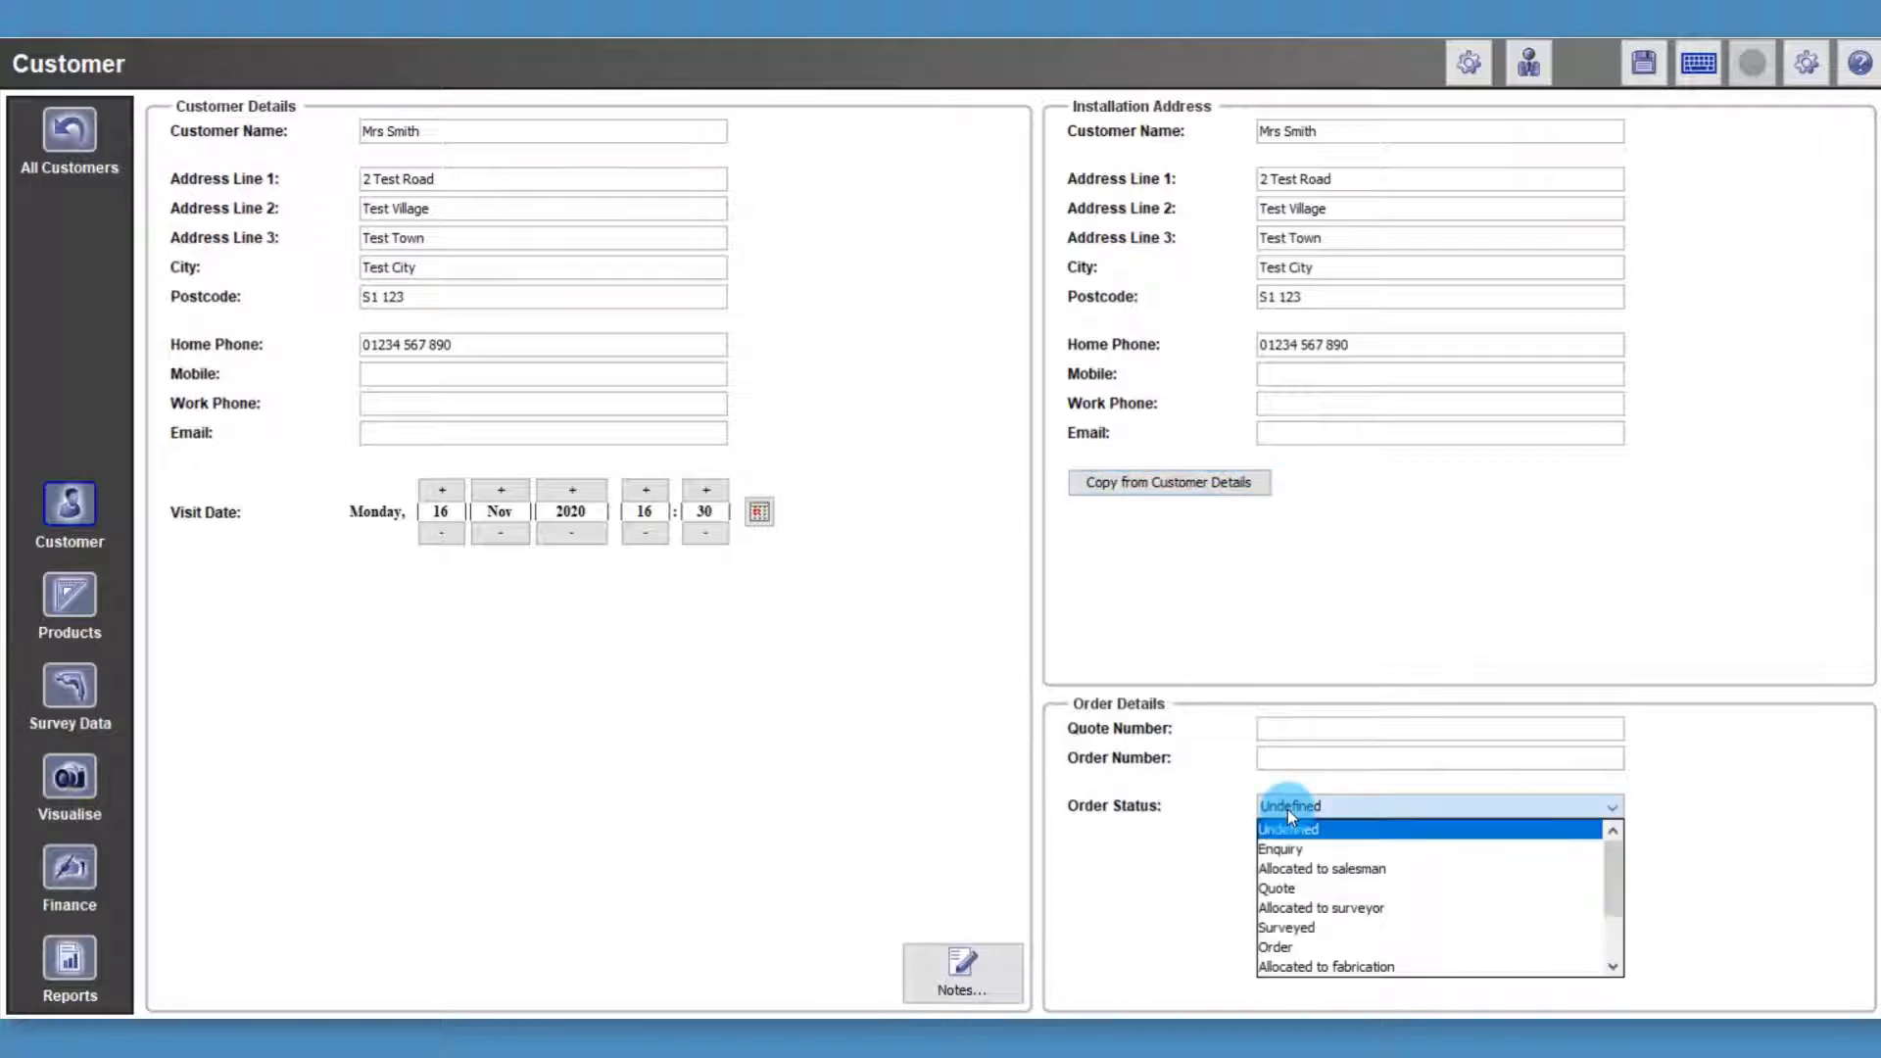
click(1292, 882)
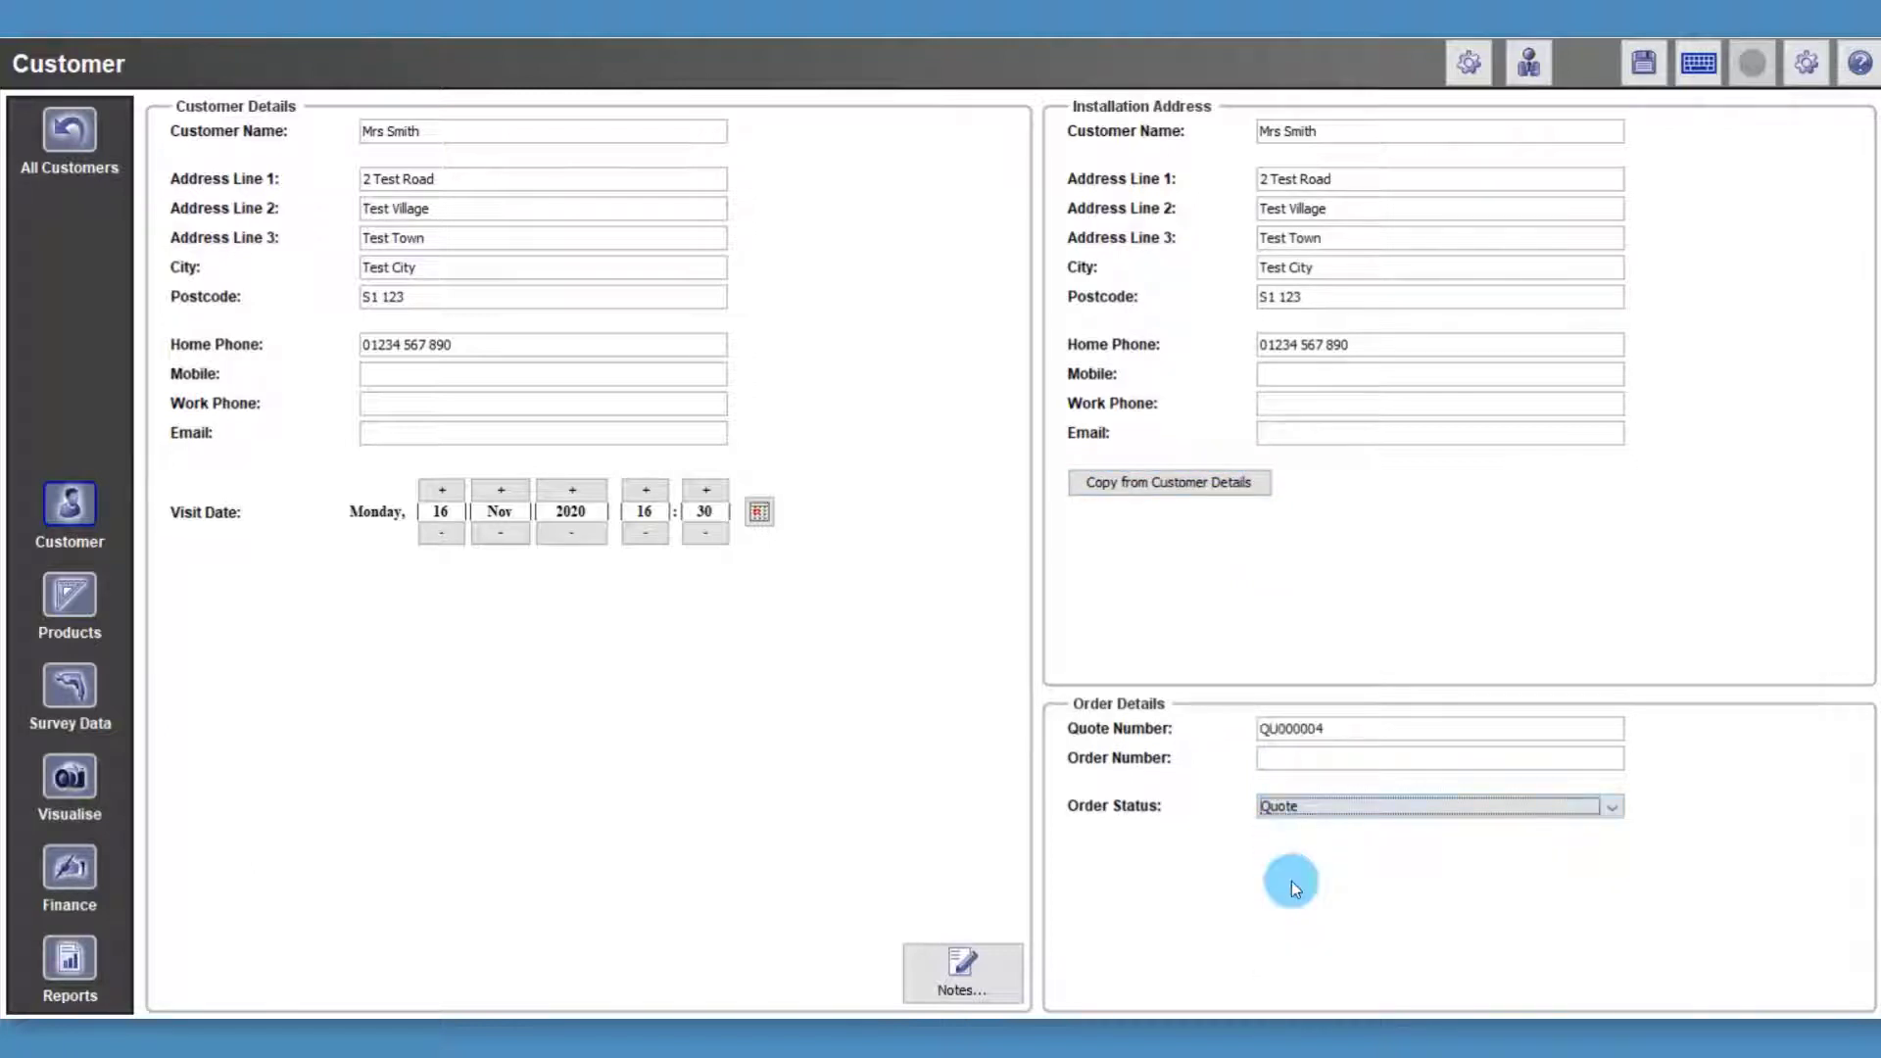
Go to the customer's products and start adding a new product
click(84, 614)
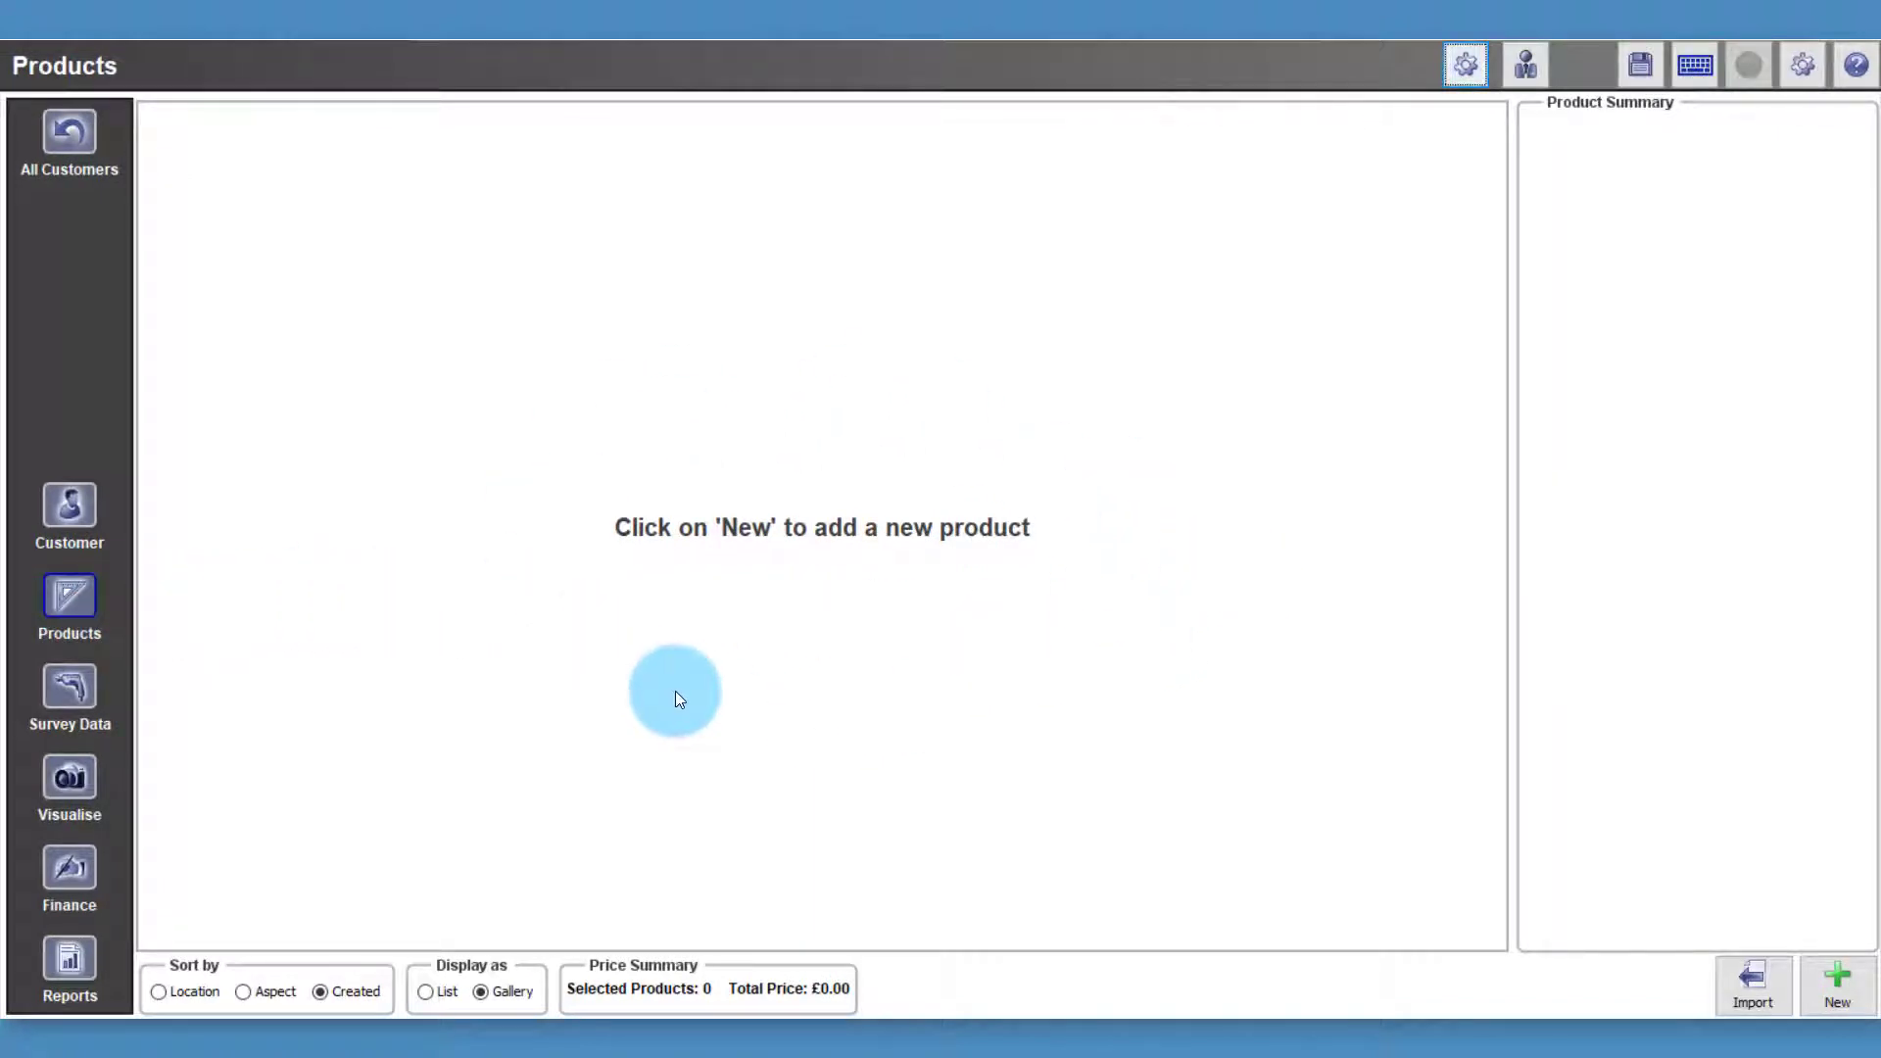
click(1832, 981)
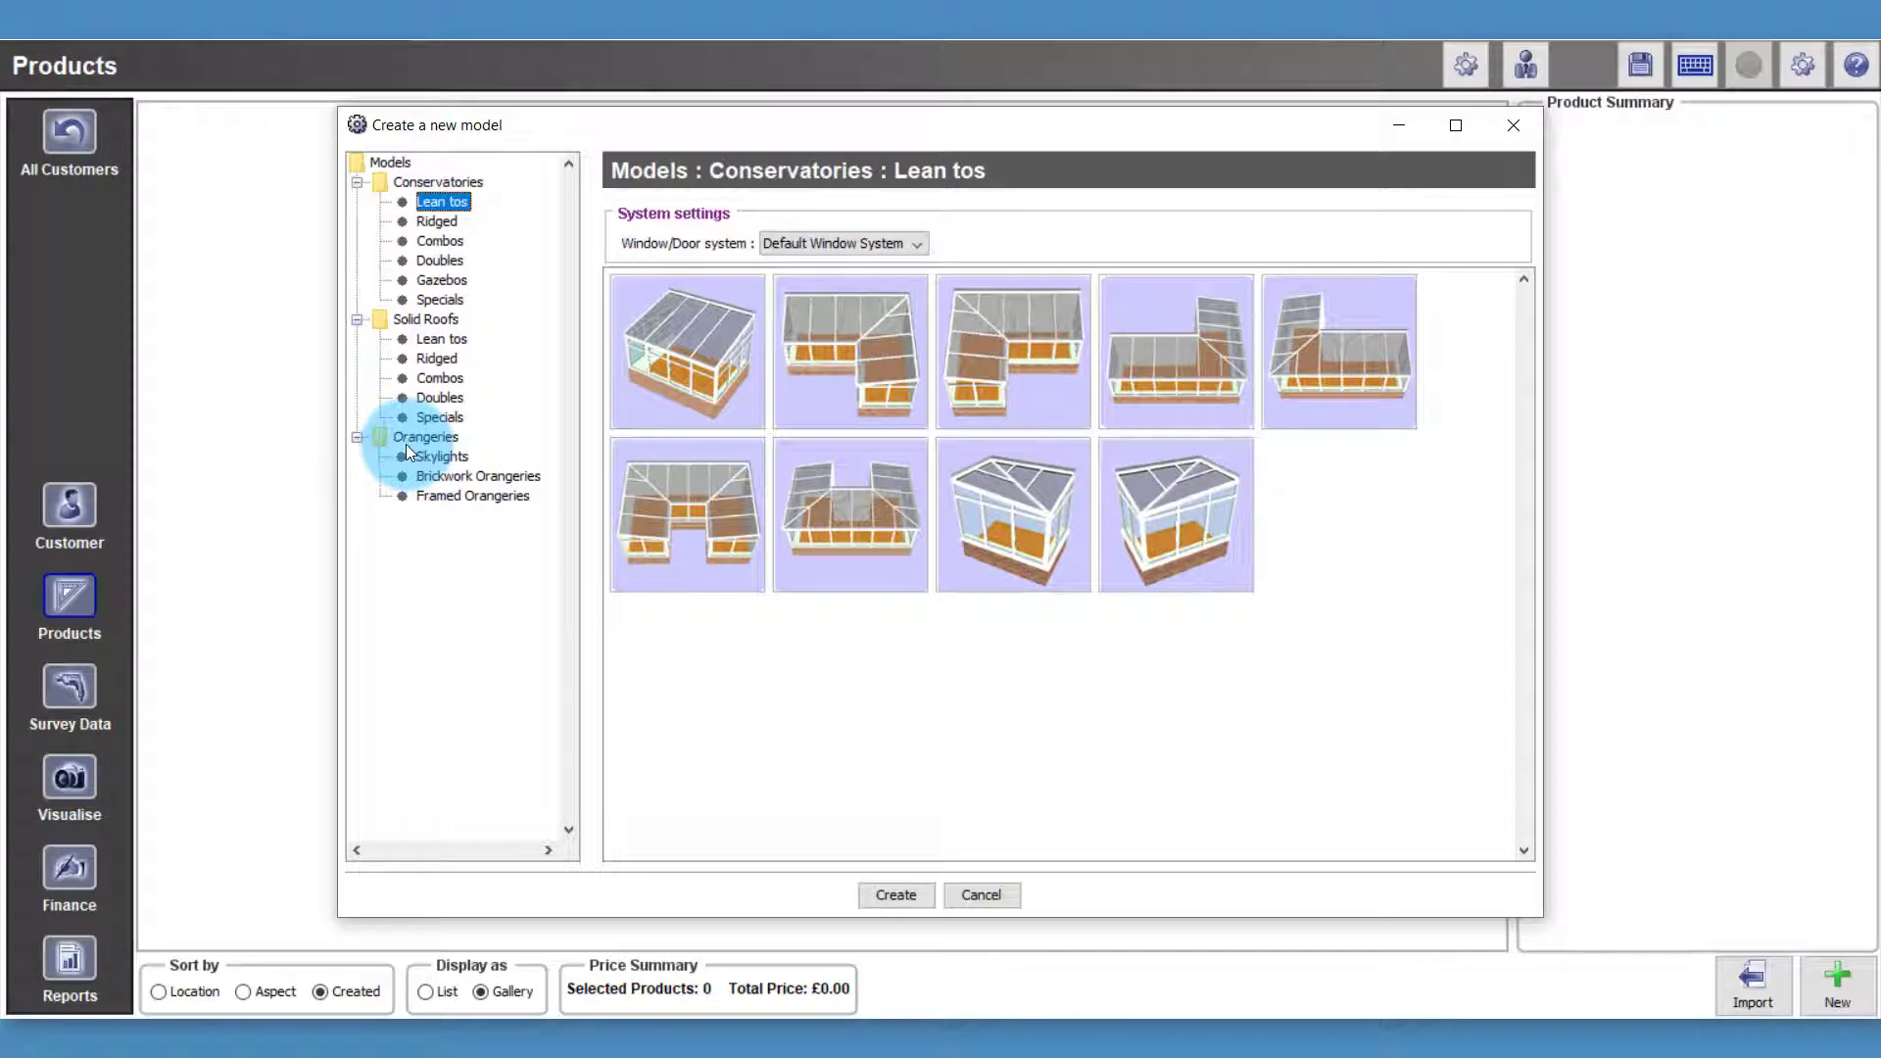
Browse the model styles offered in the Ridged, Combos, Doubles, Gazebos, Specials and Lean tos conservatory categories
click(448, 219)
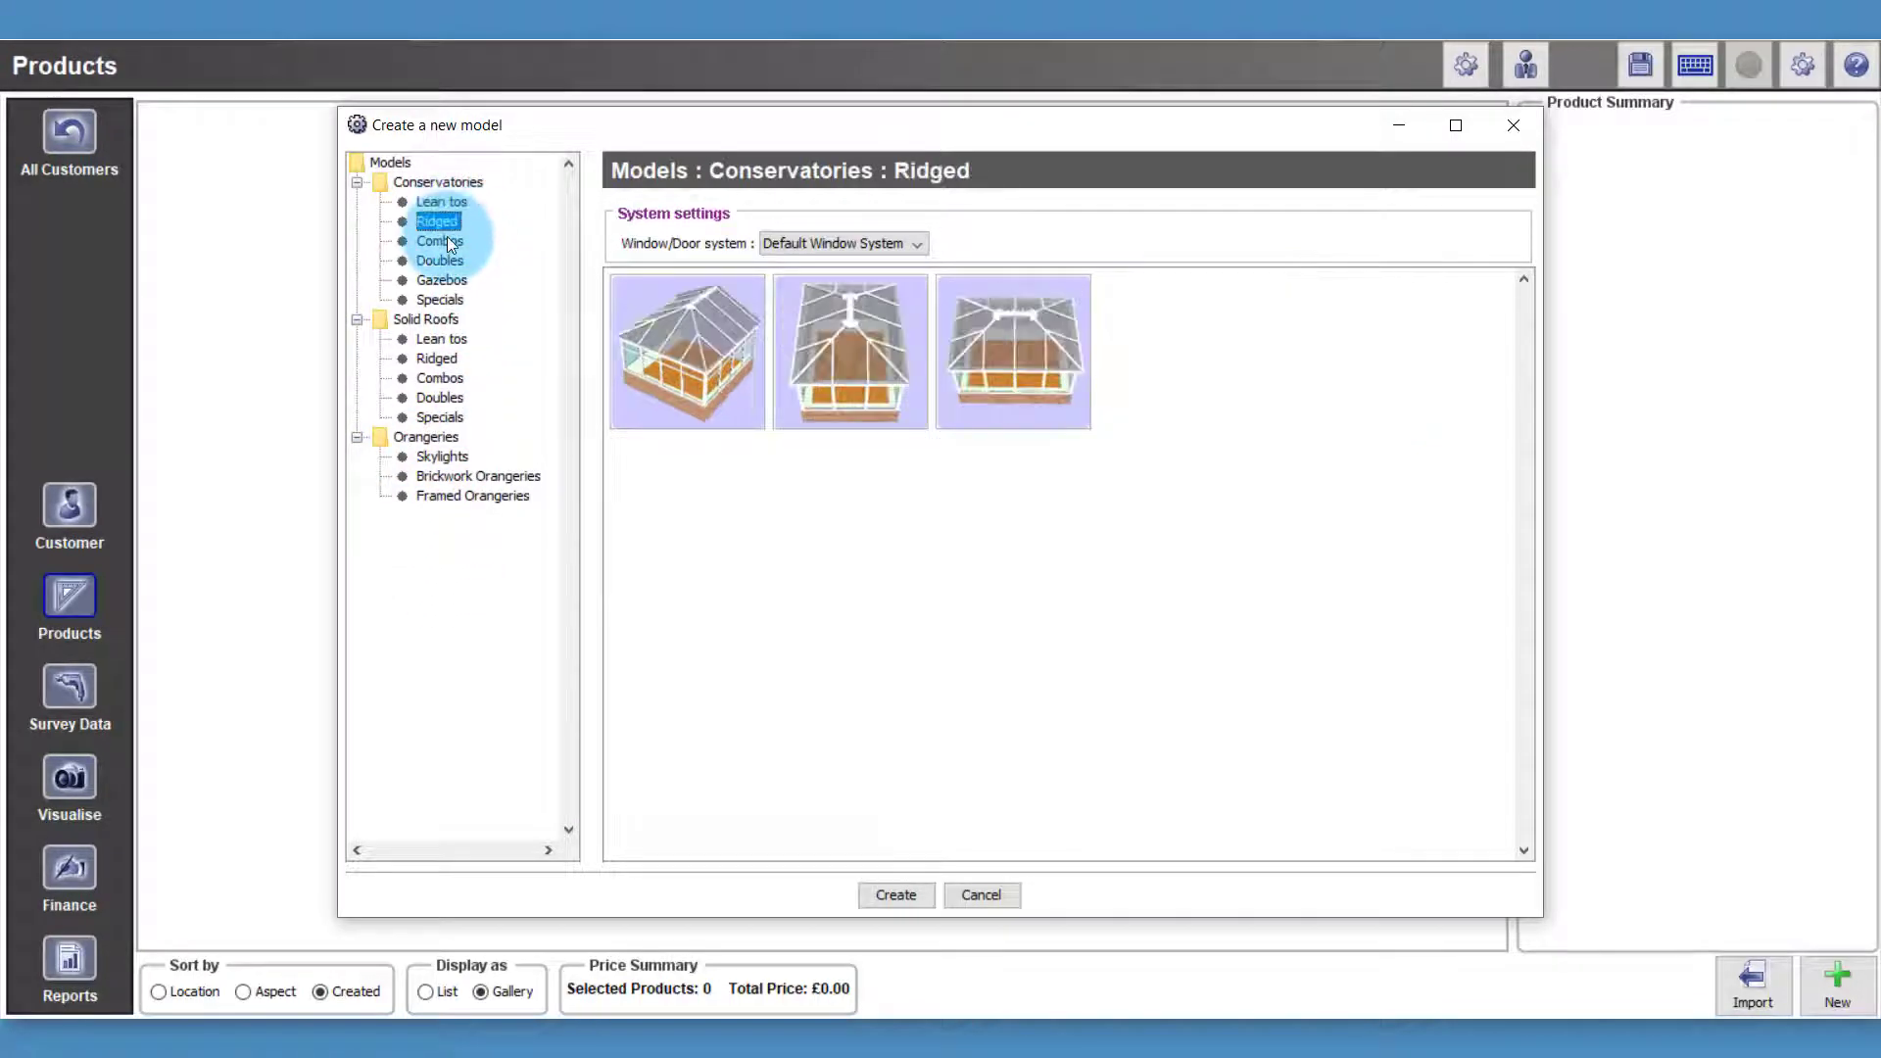
click(447, 239)
click(451, 260)
click(450, 280)
click(451, 298)
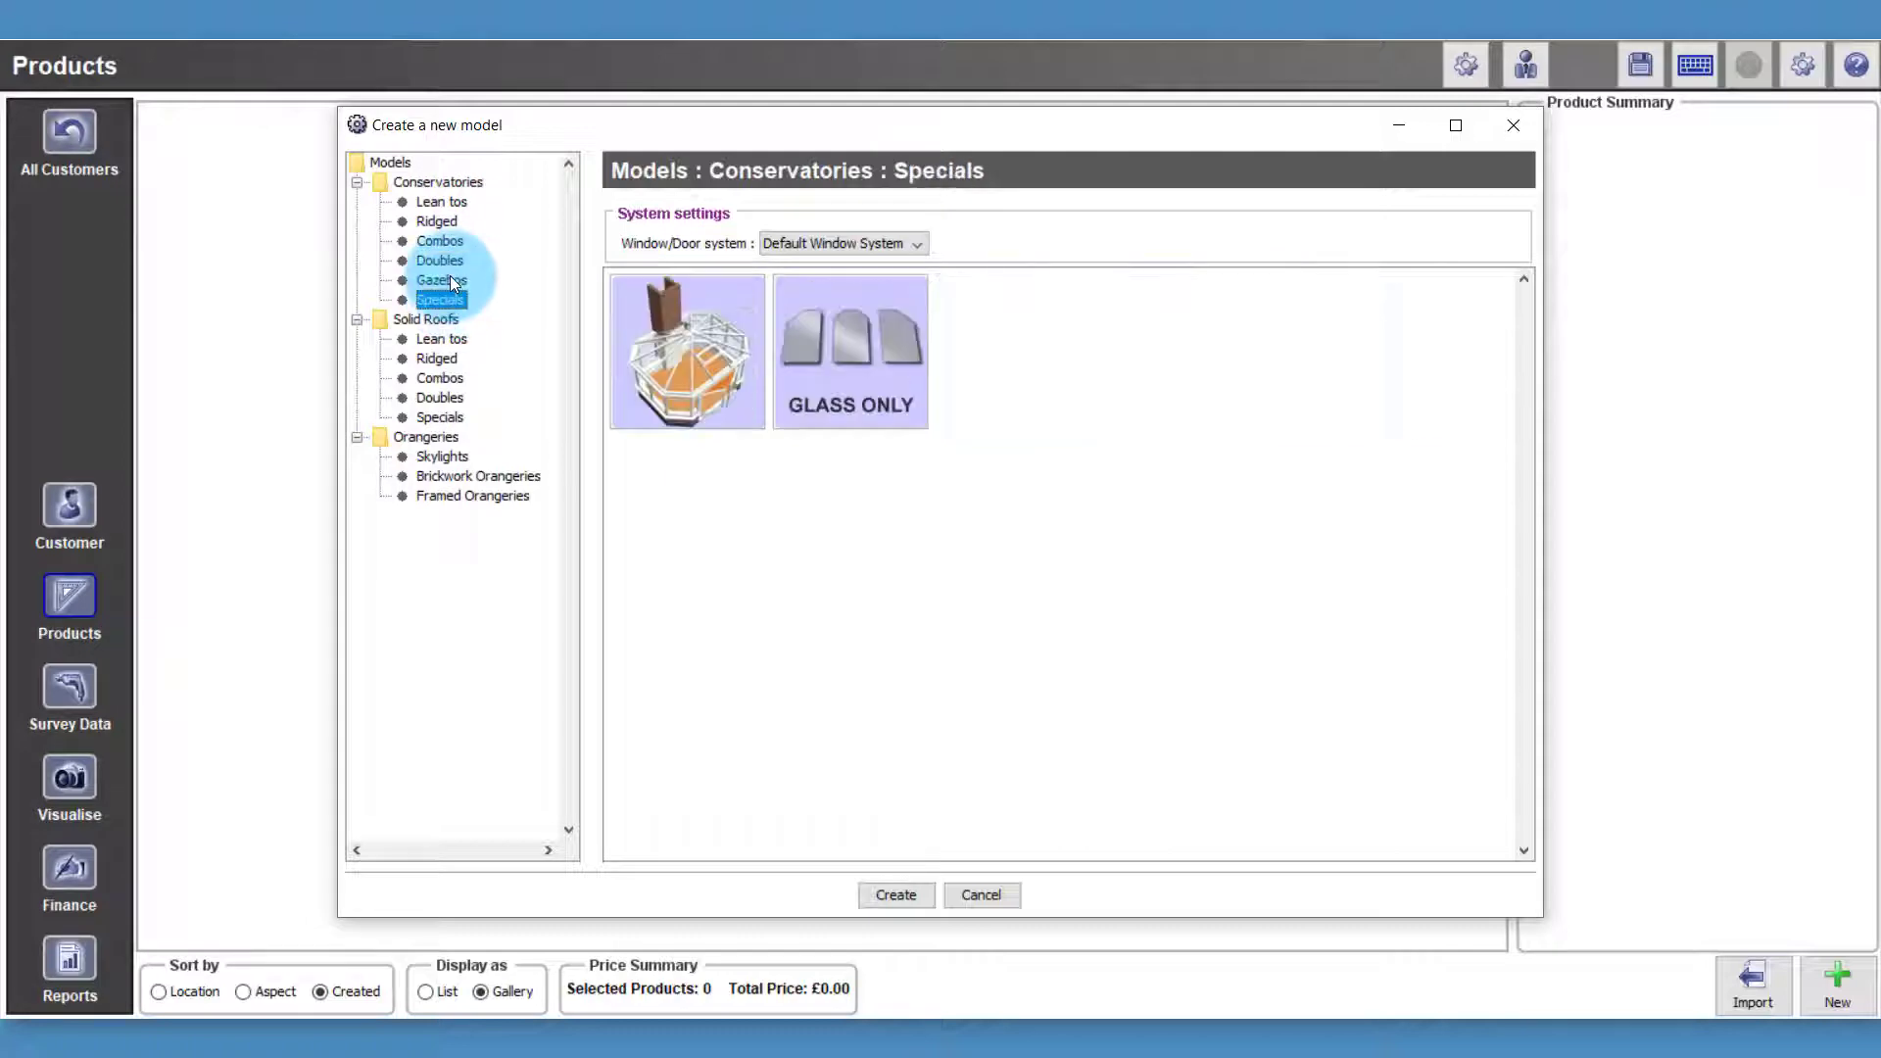
click(446, 281)
click(445, 260)
click(445, 241)
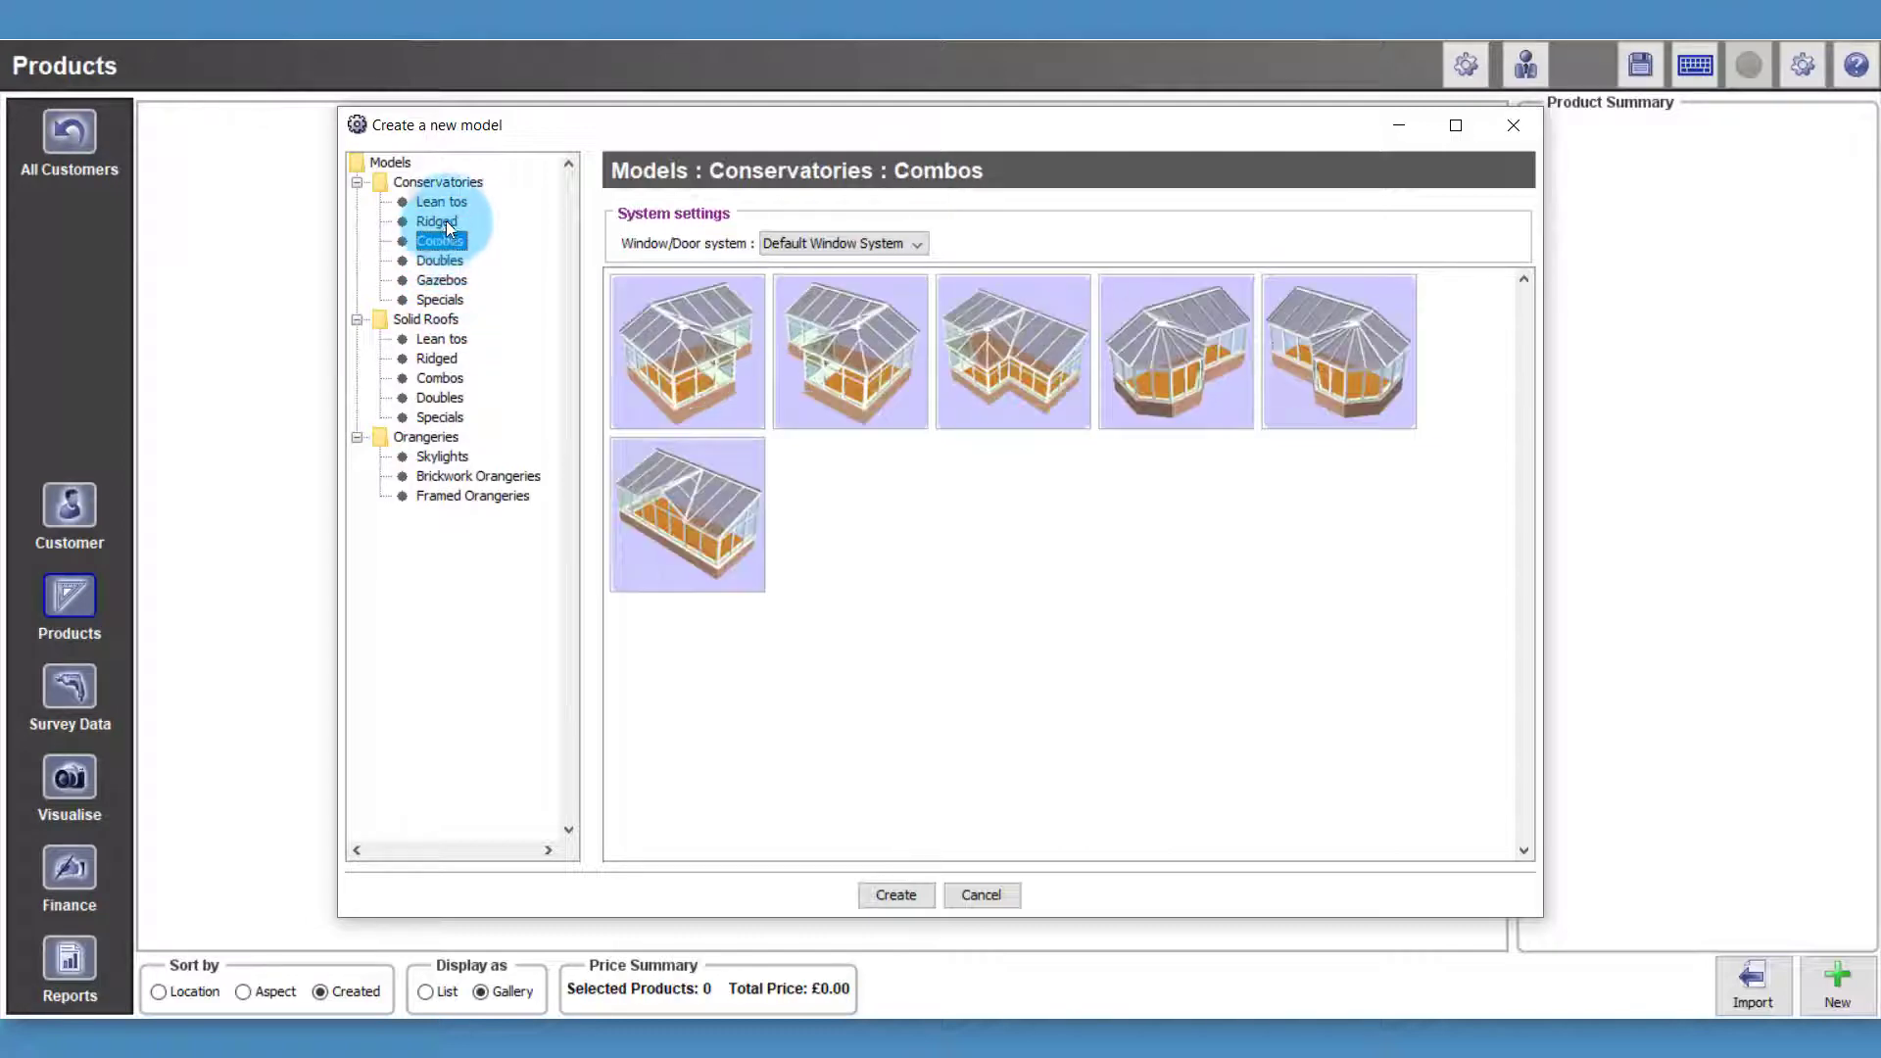
click(444, 220)
click(445, 202)
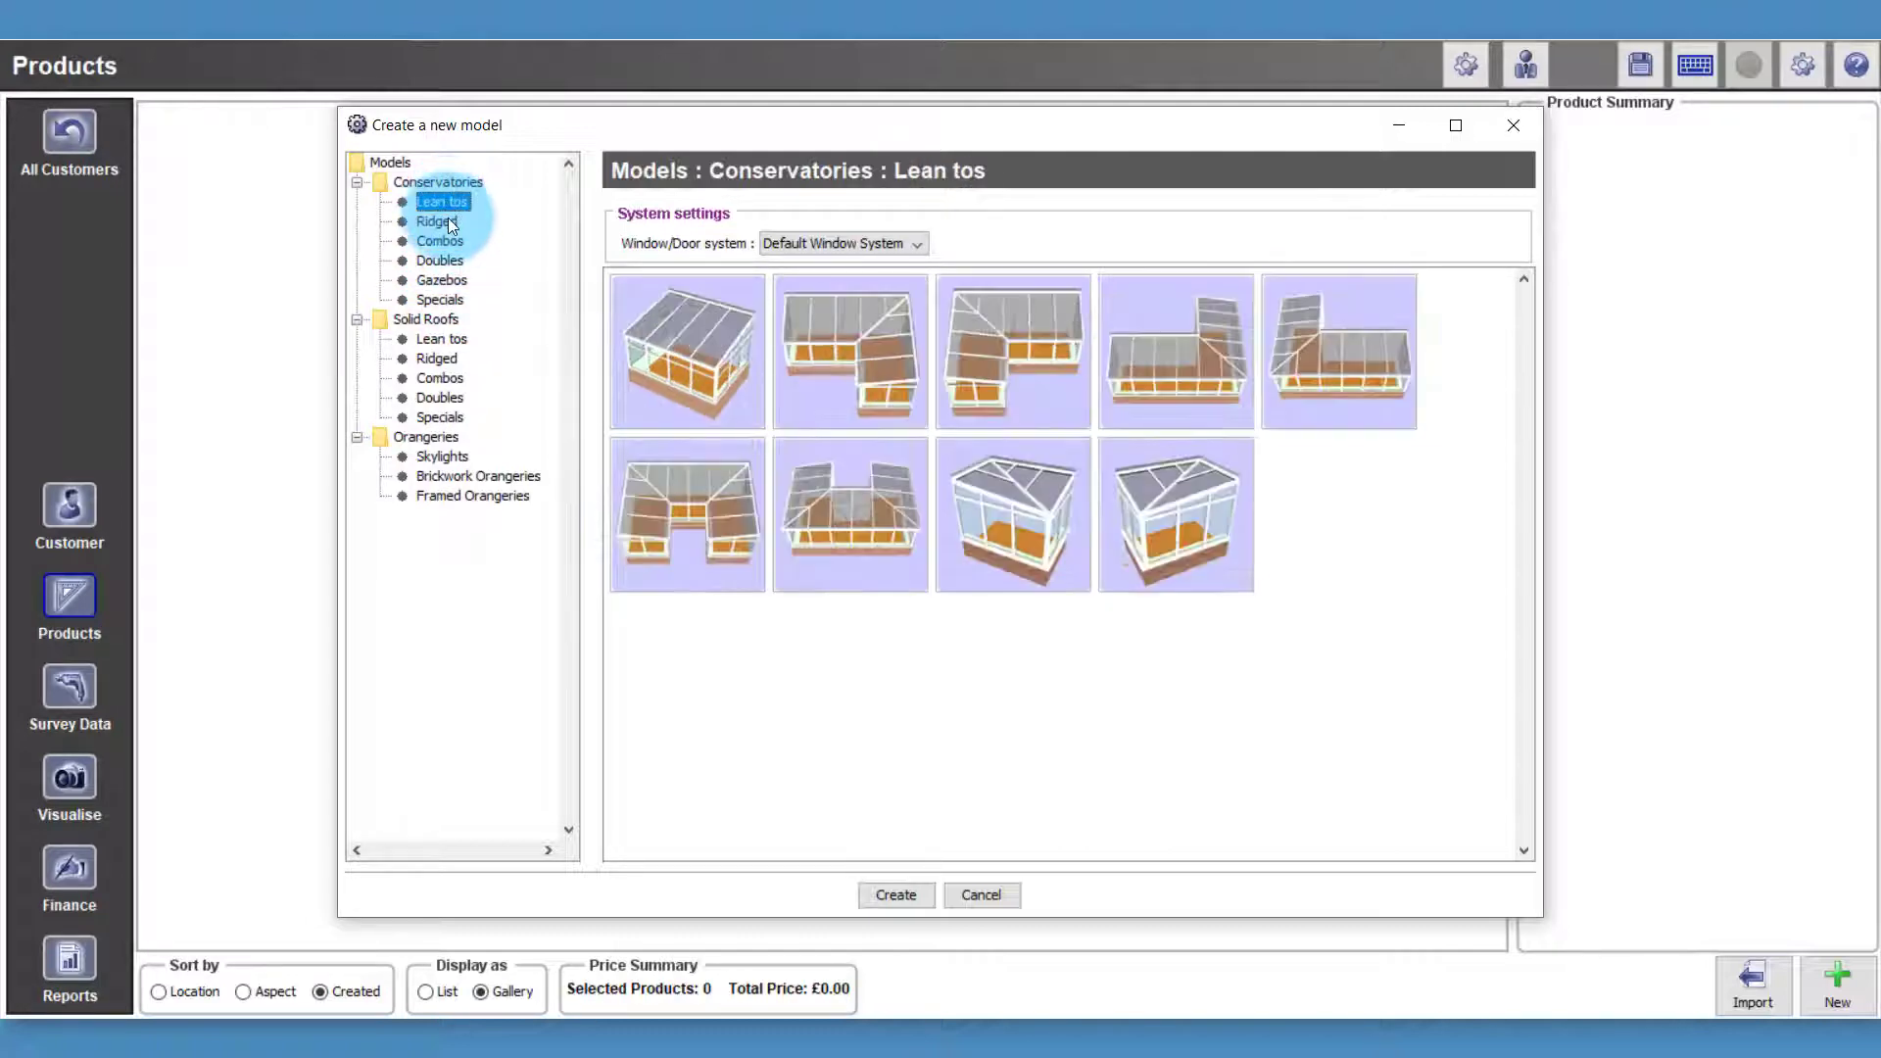
click(449, 219)
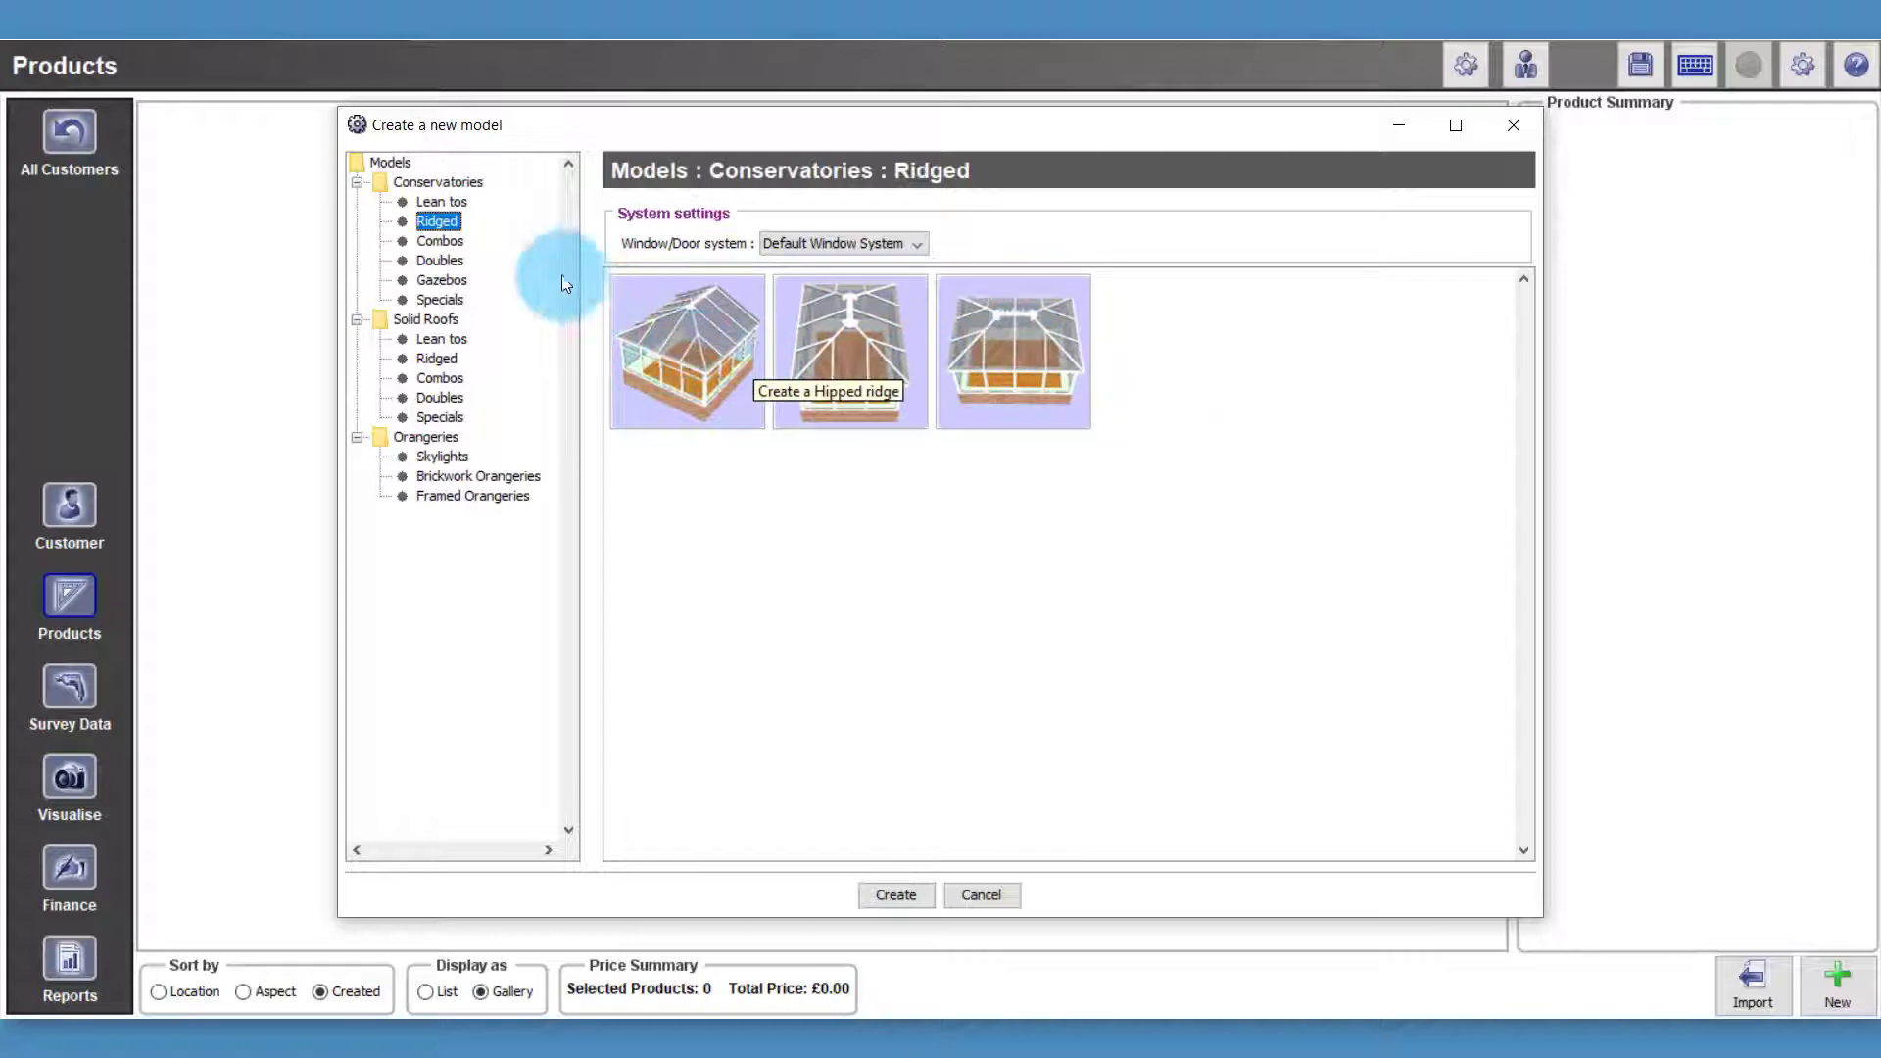
Create the first lean-to conservatory model with the title Housley and the location Garden
click(446, 202)
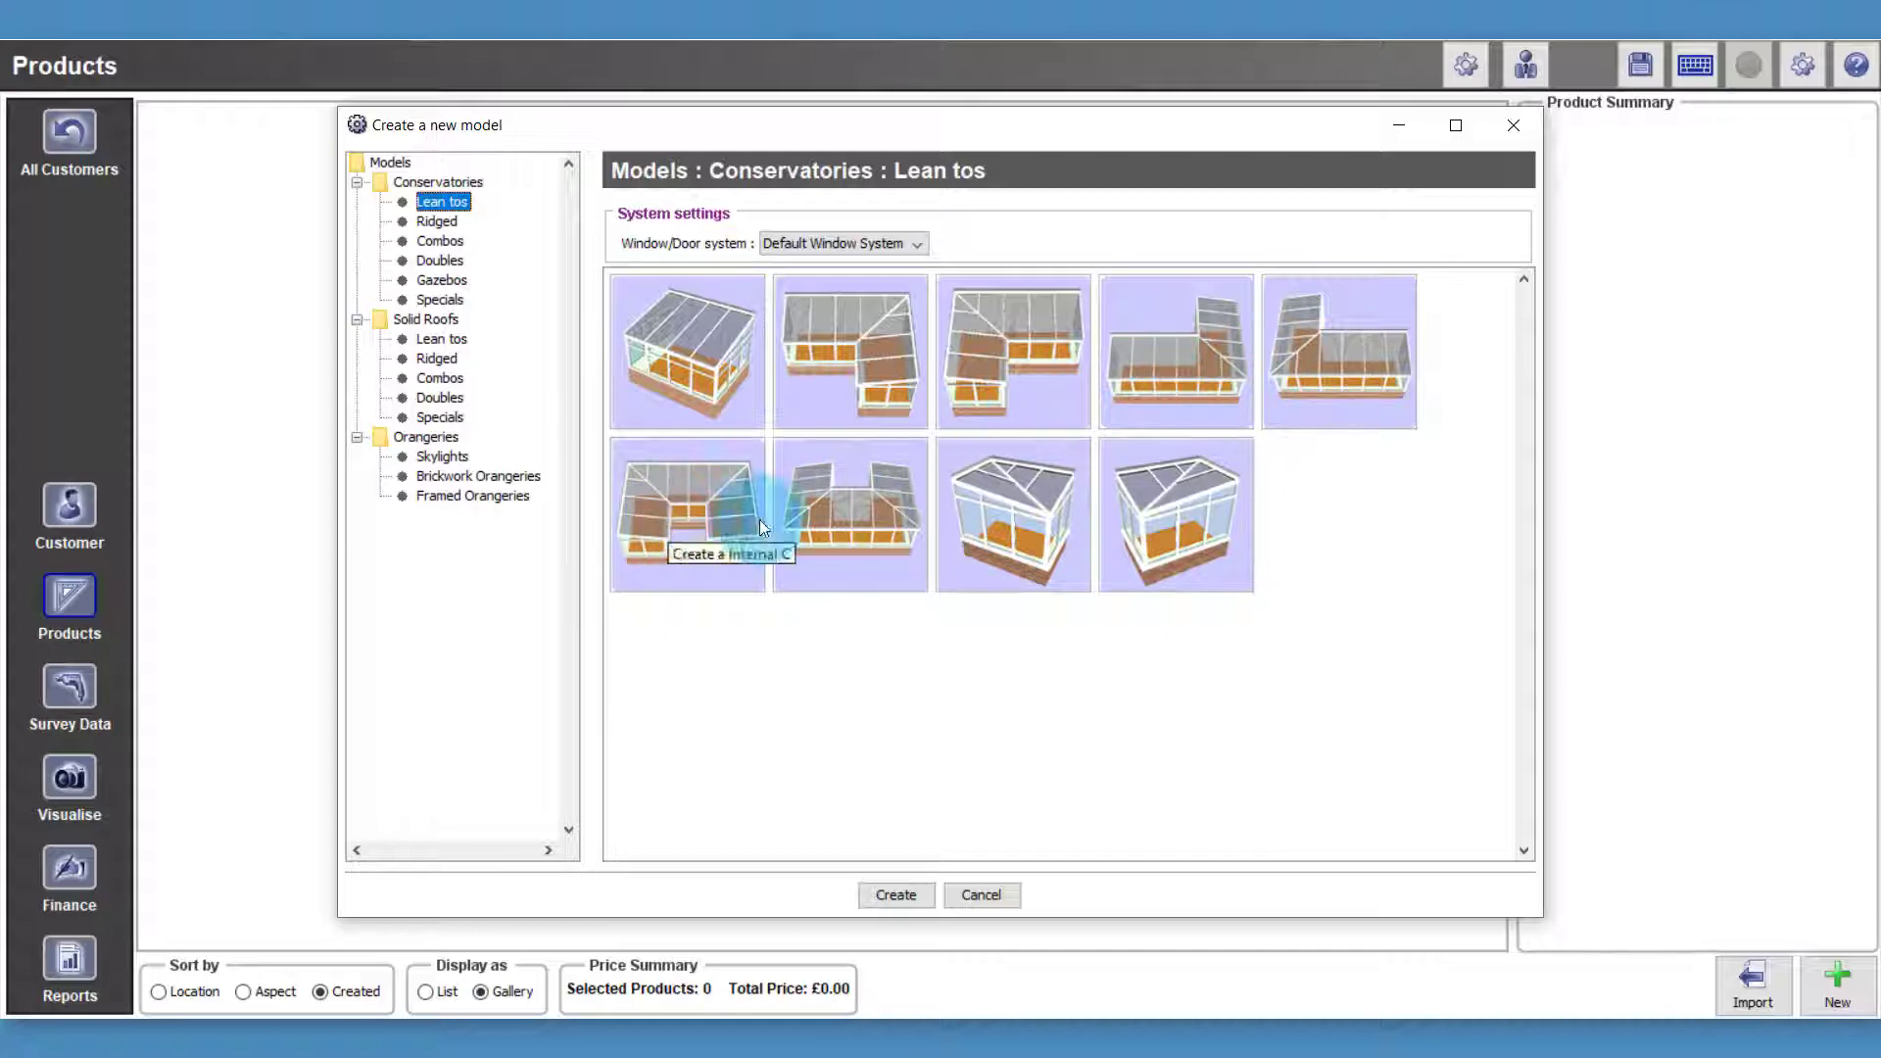
double_click(711, 354)
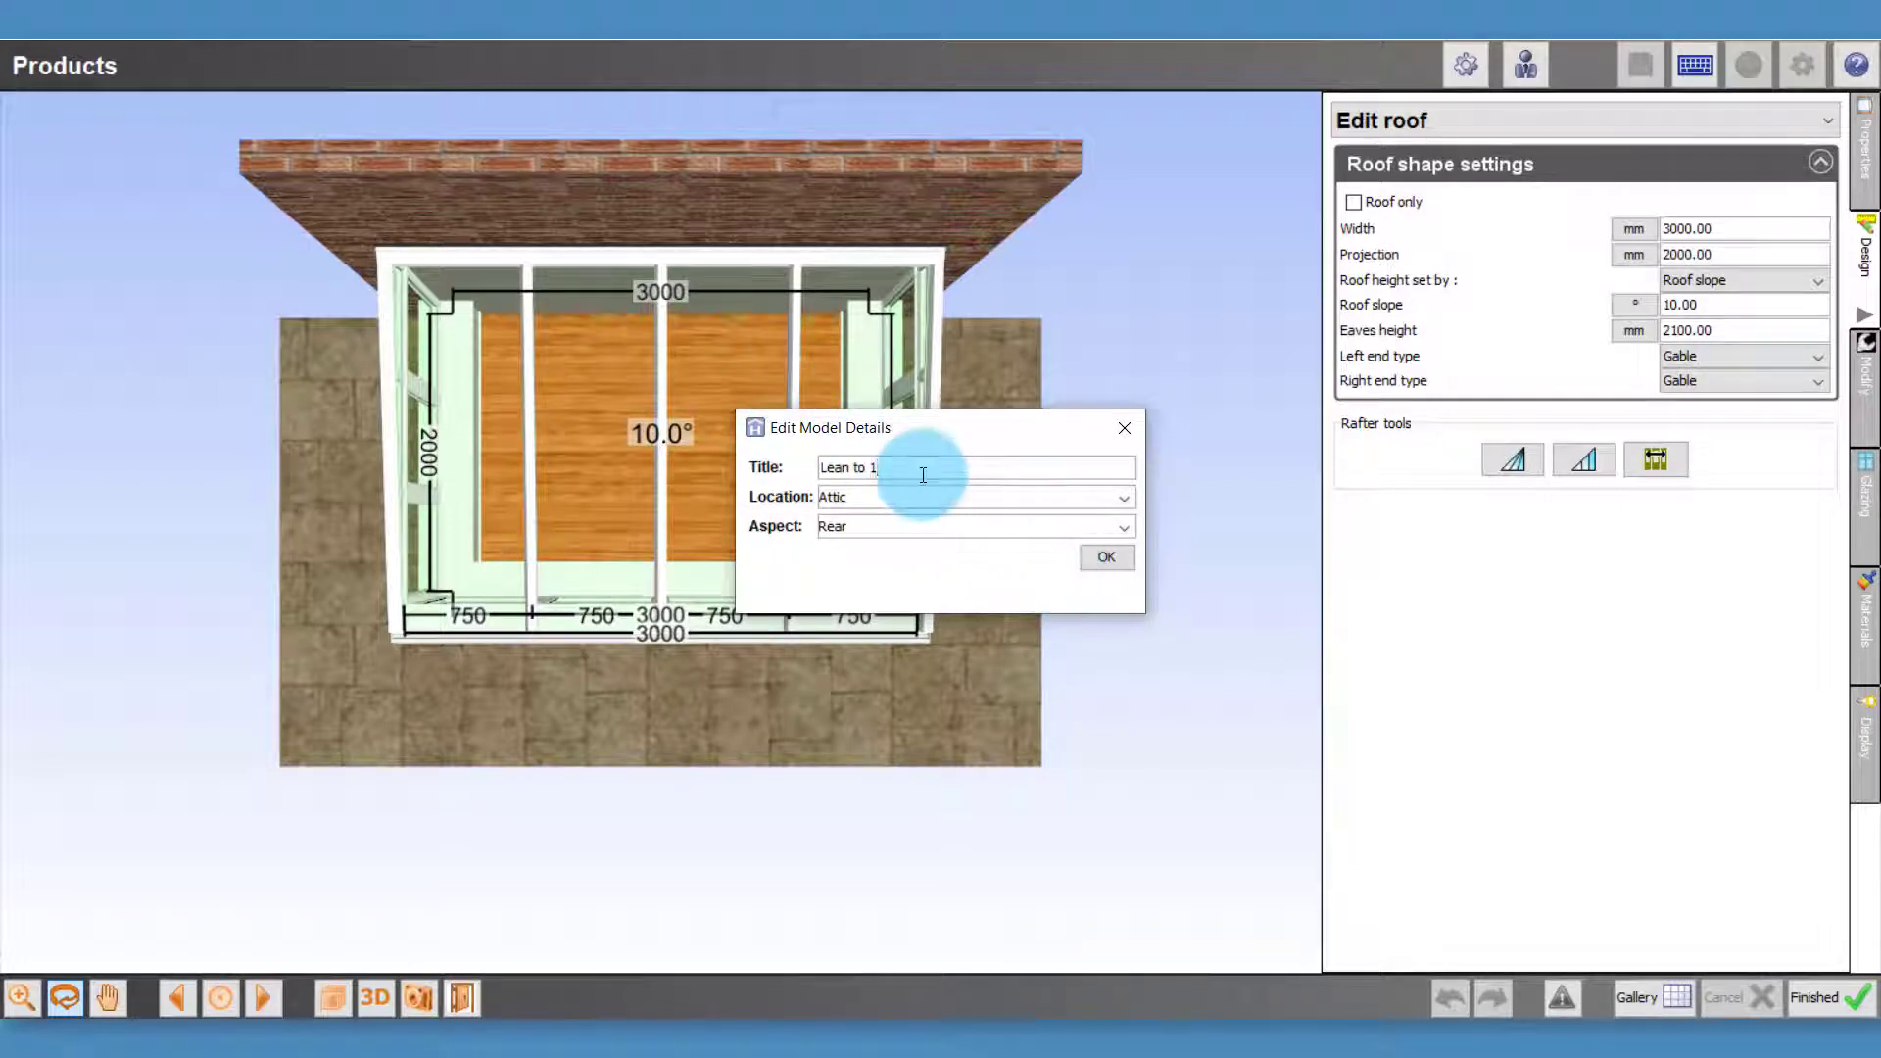
drag(924, 469, 811, 474)
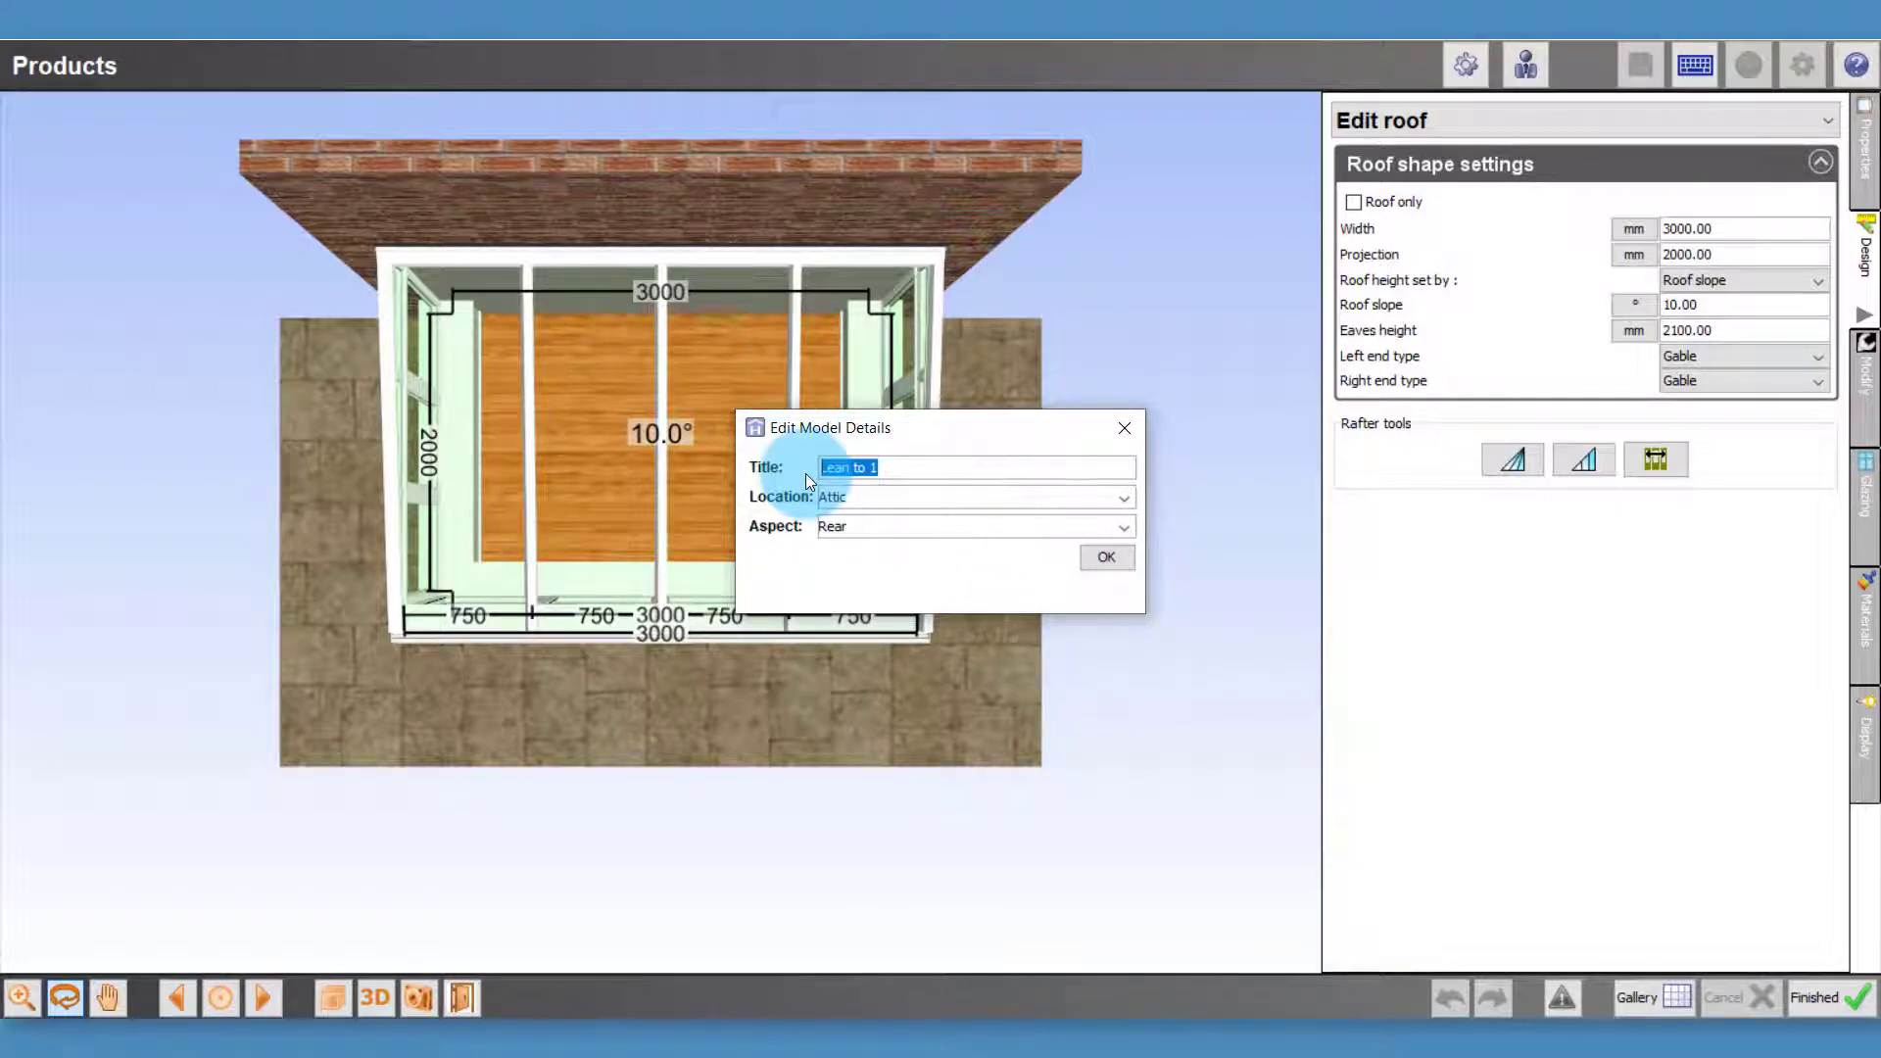
text(Housley)
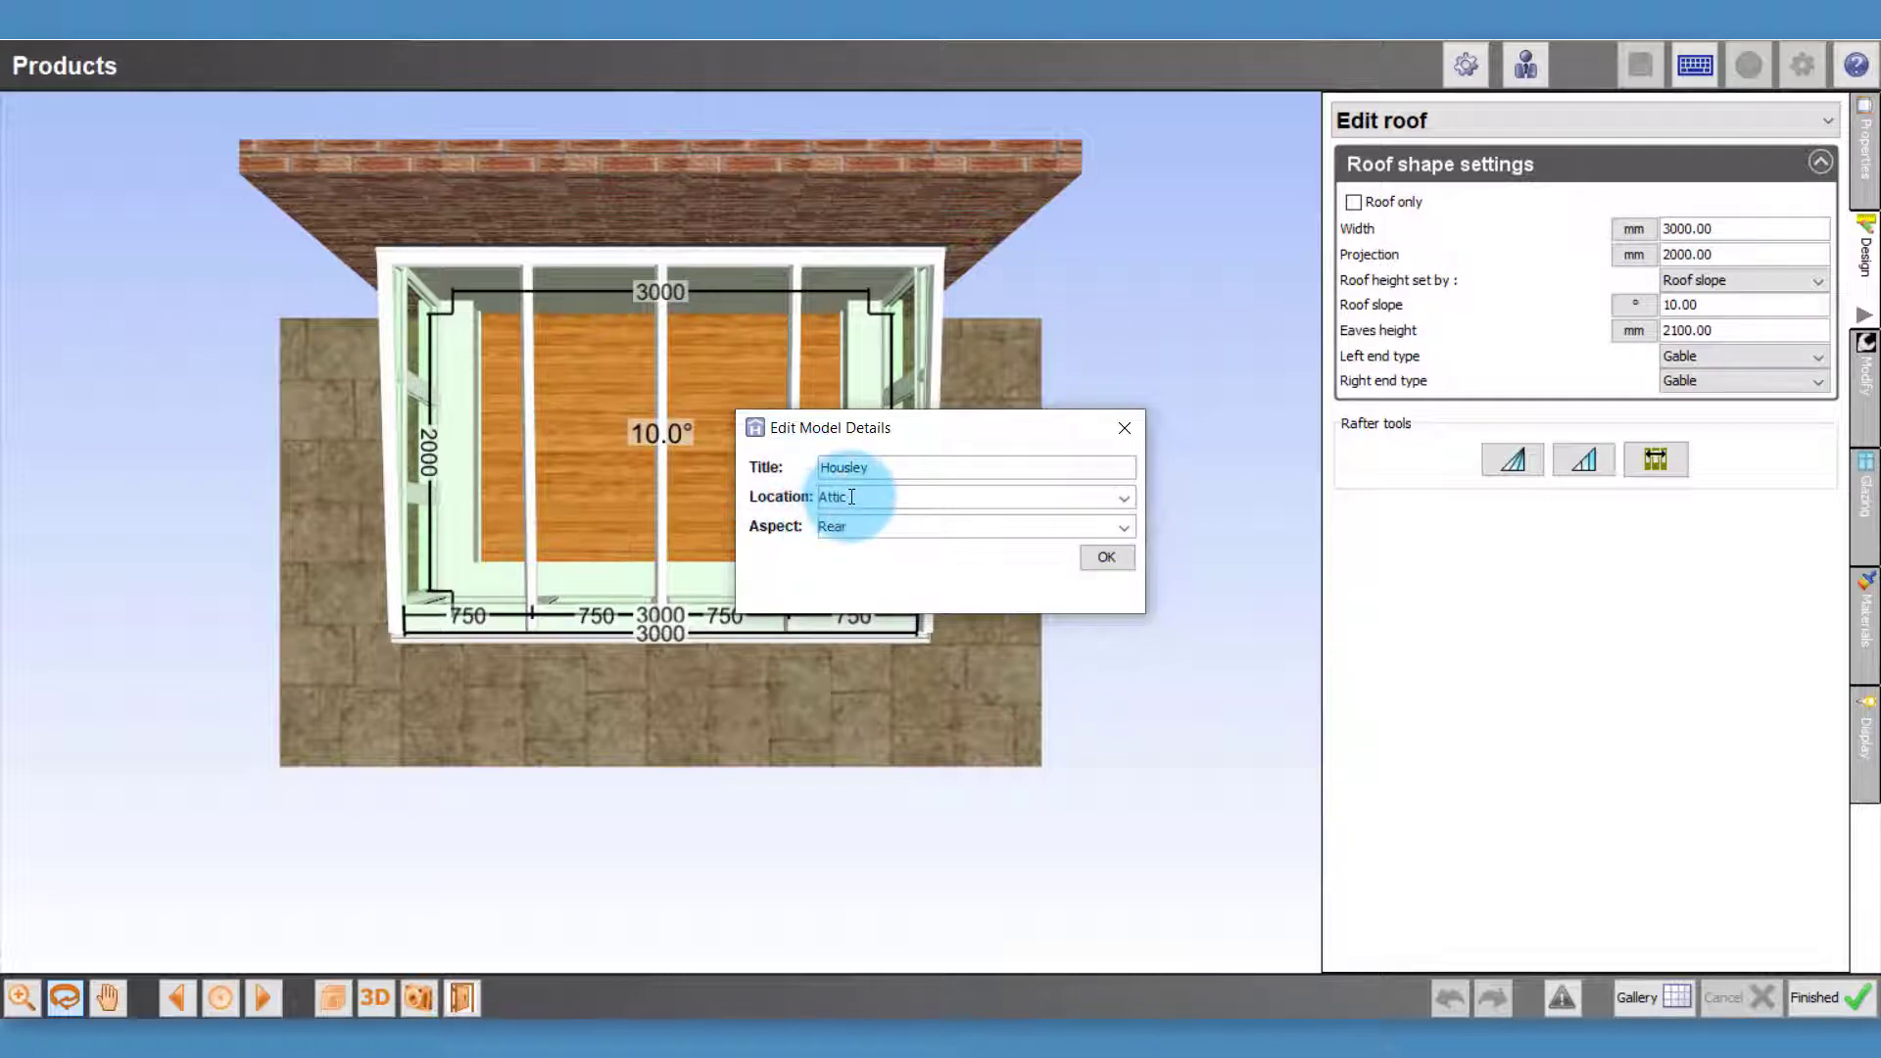
click(1040, 488)
click(1124, 497)
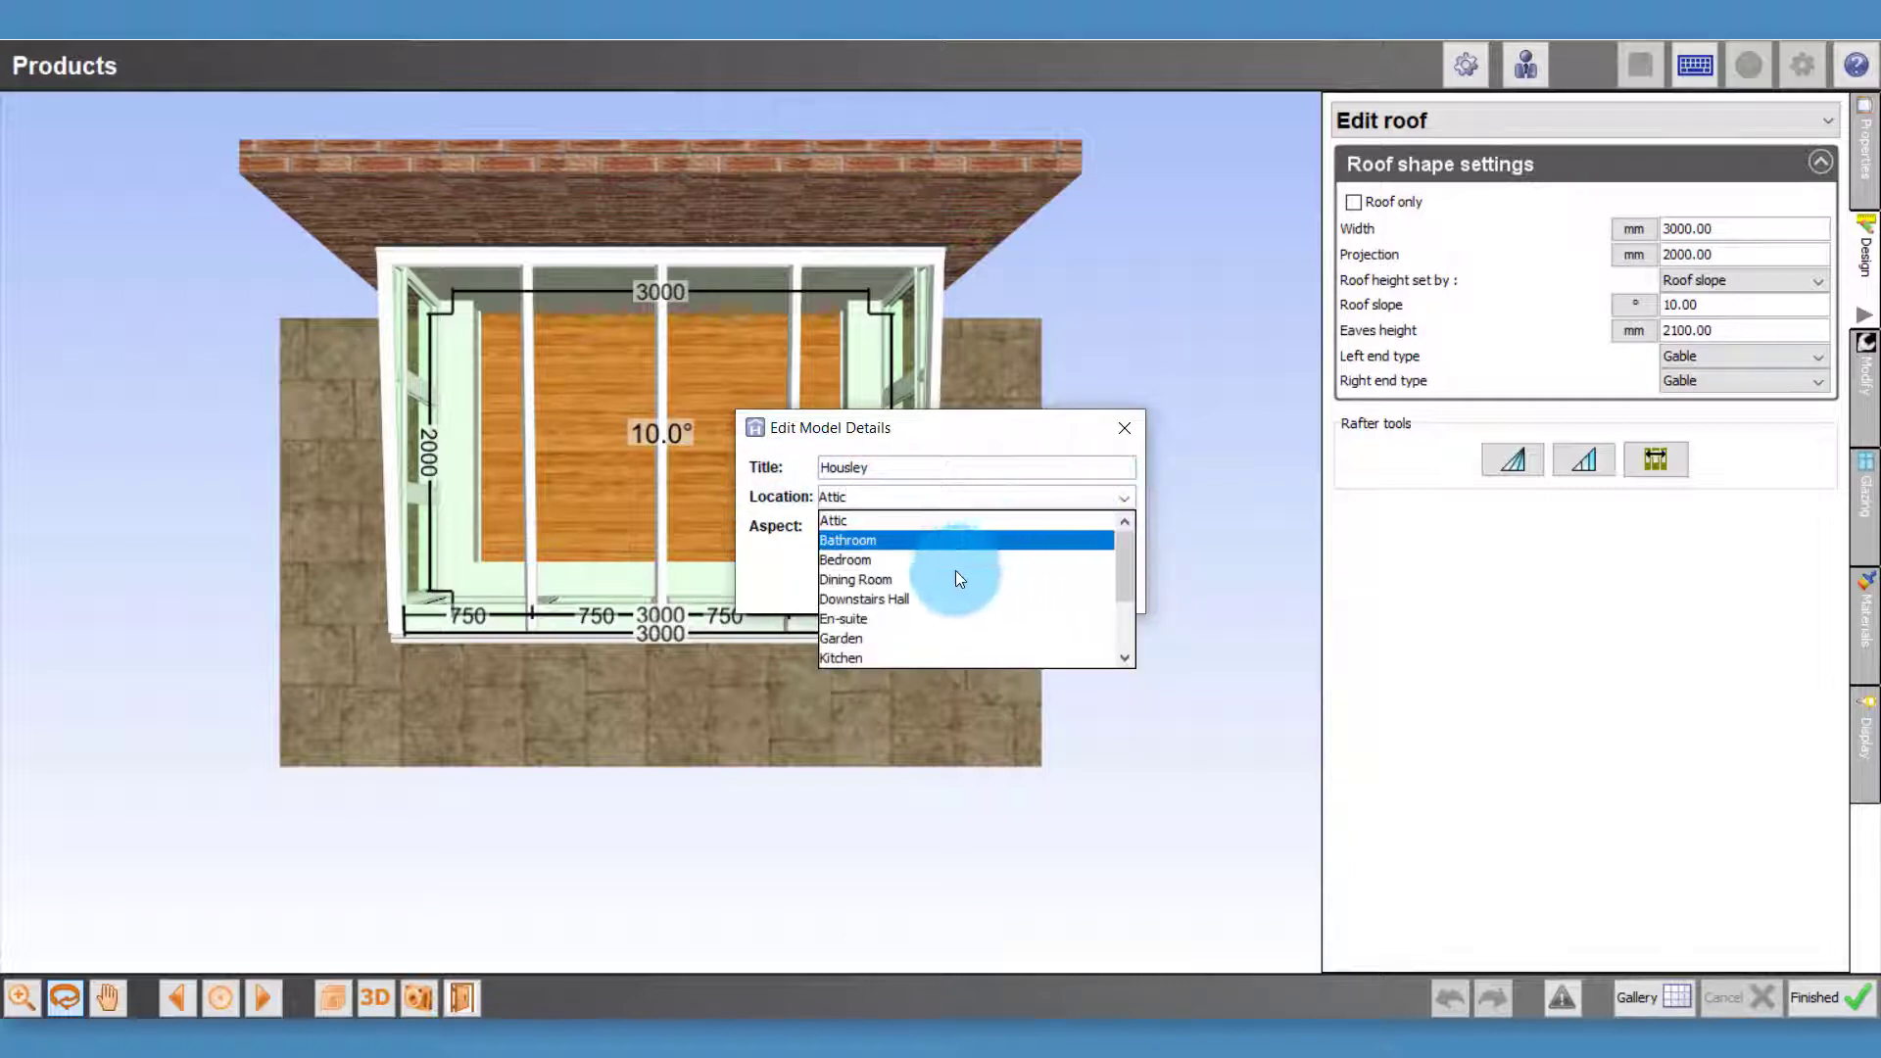
click(885, 635)
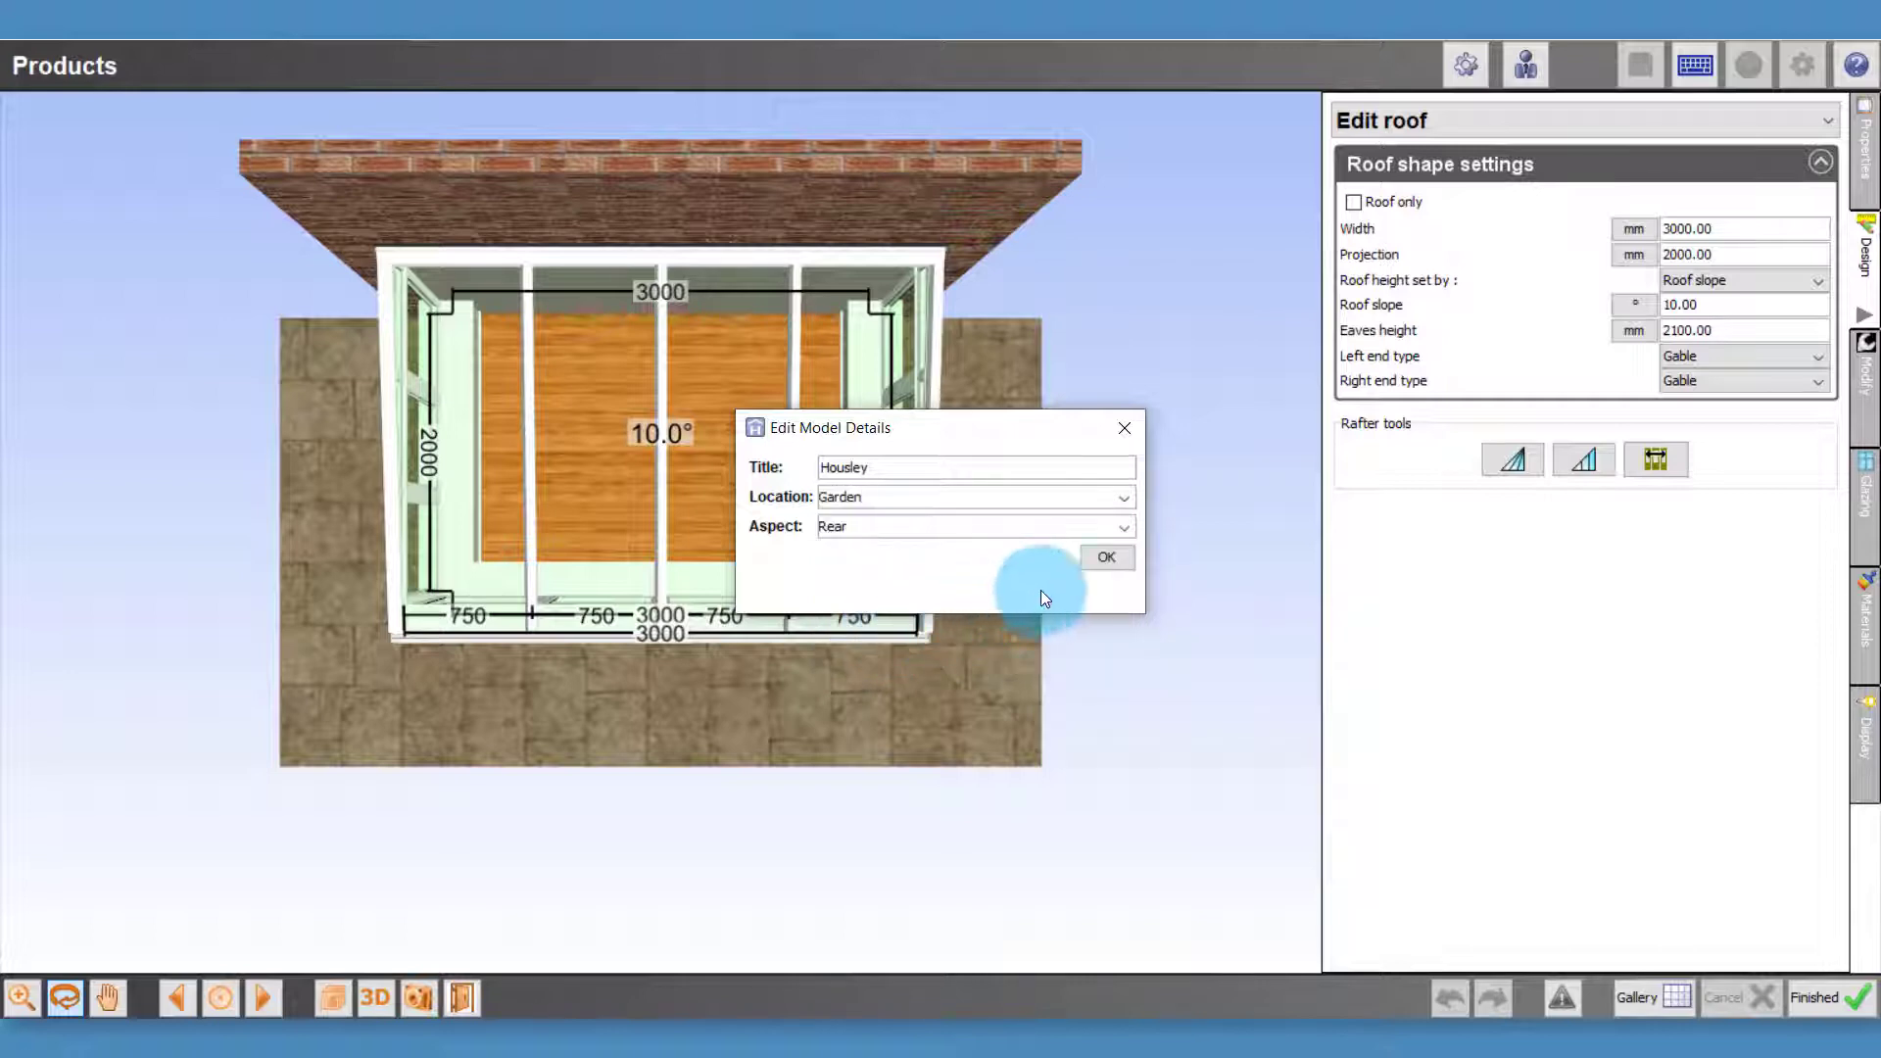
click(1107, 561)
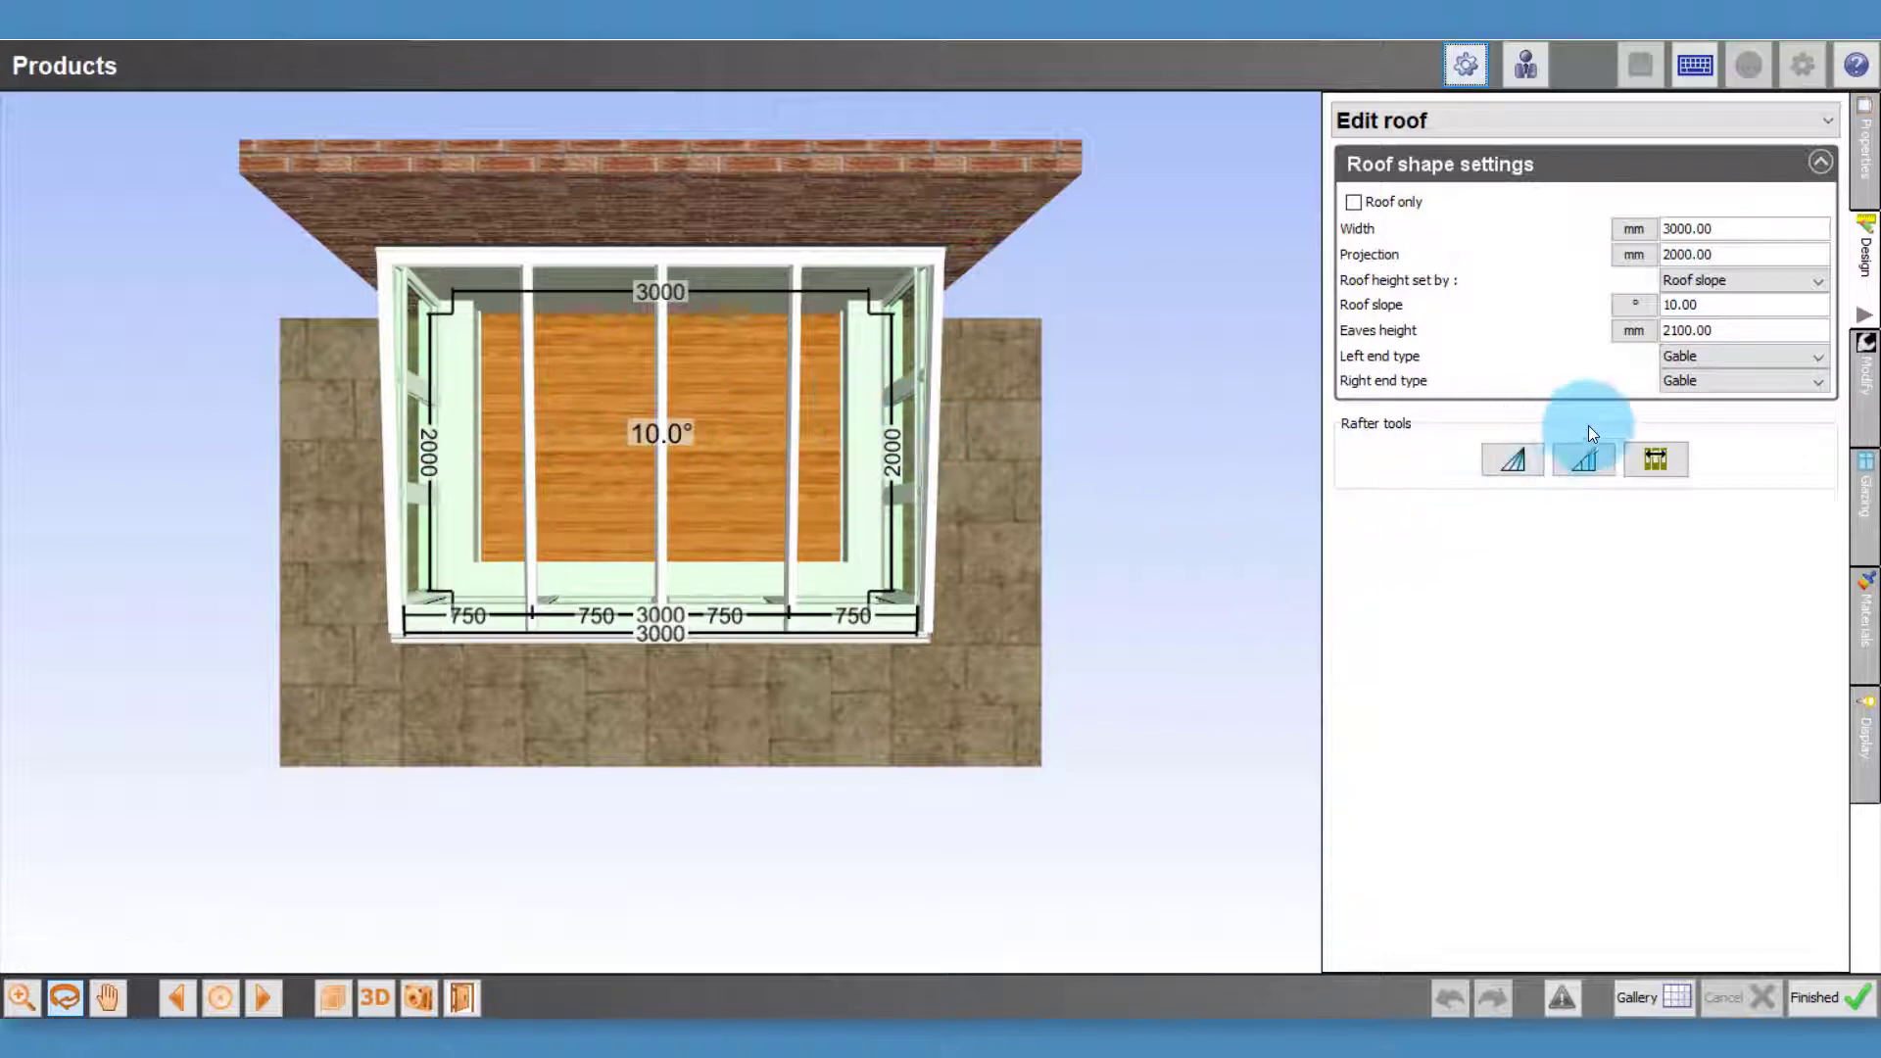
Set the roof's left end type to Wall and its right end type to Edwardian
click(1697, 355)
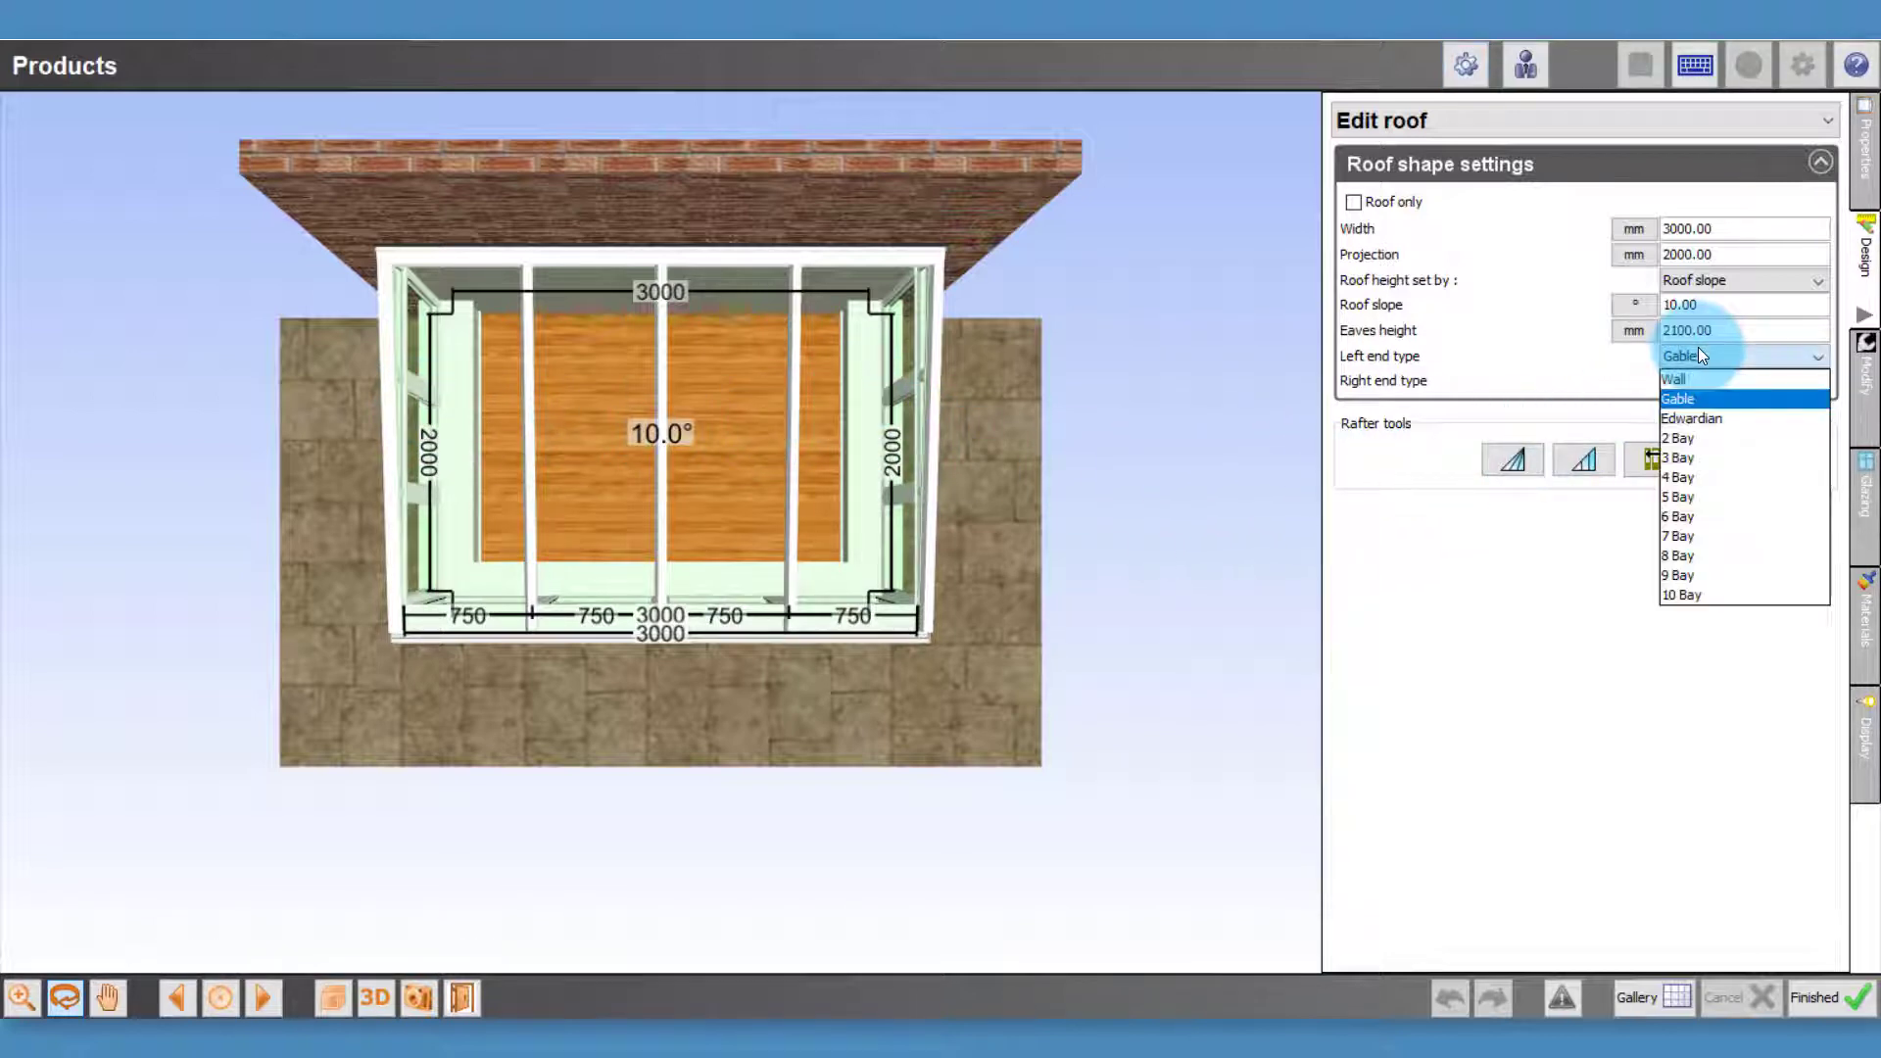
click(1696, 378)
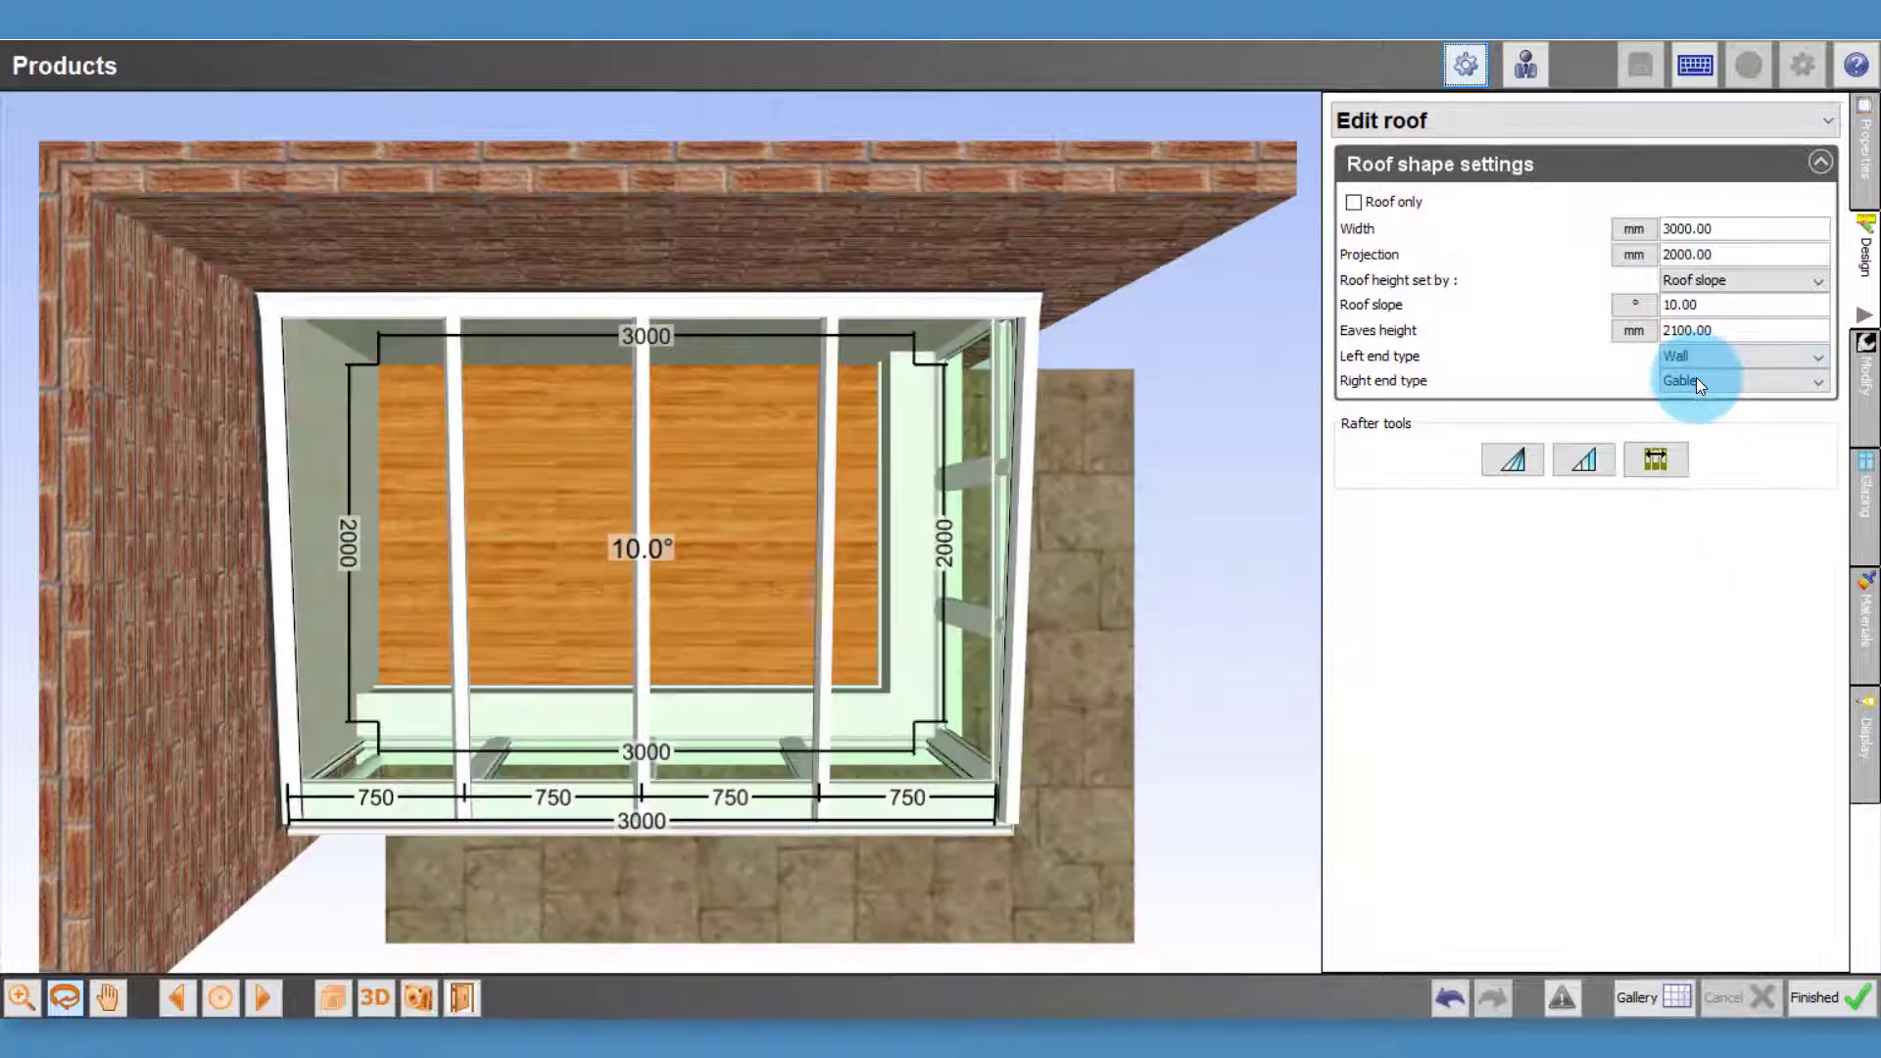
click(1696, 378)
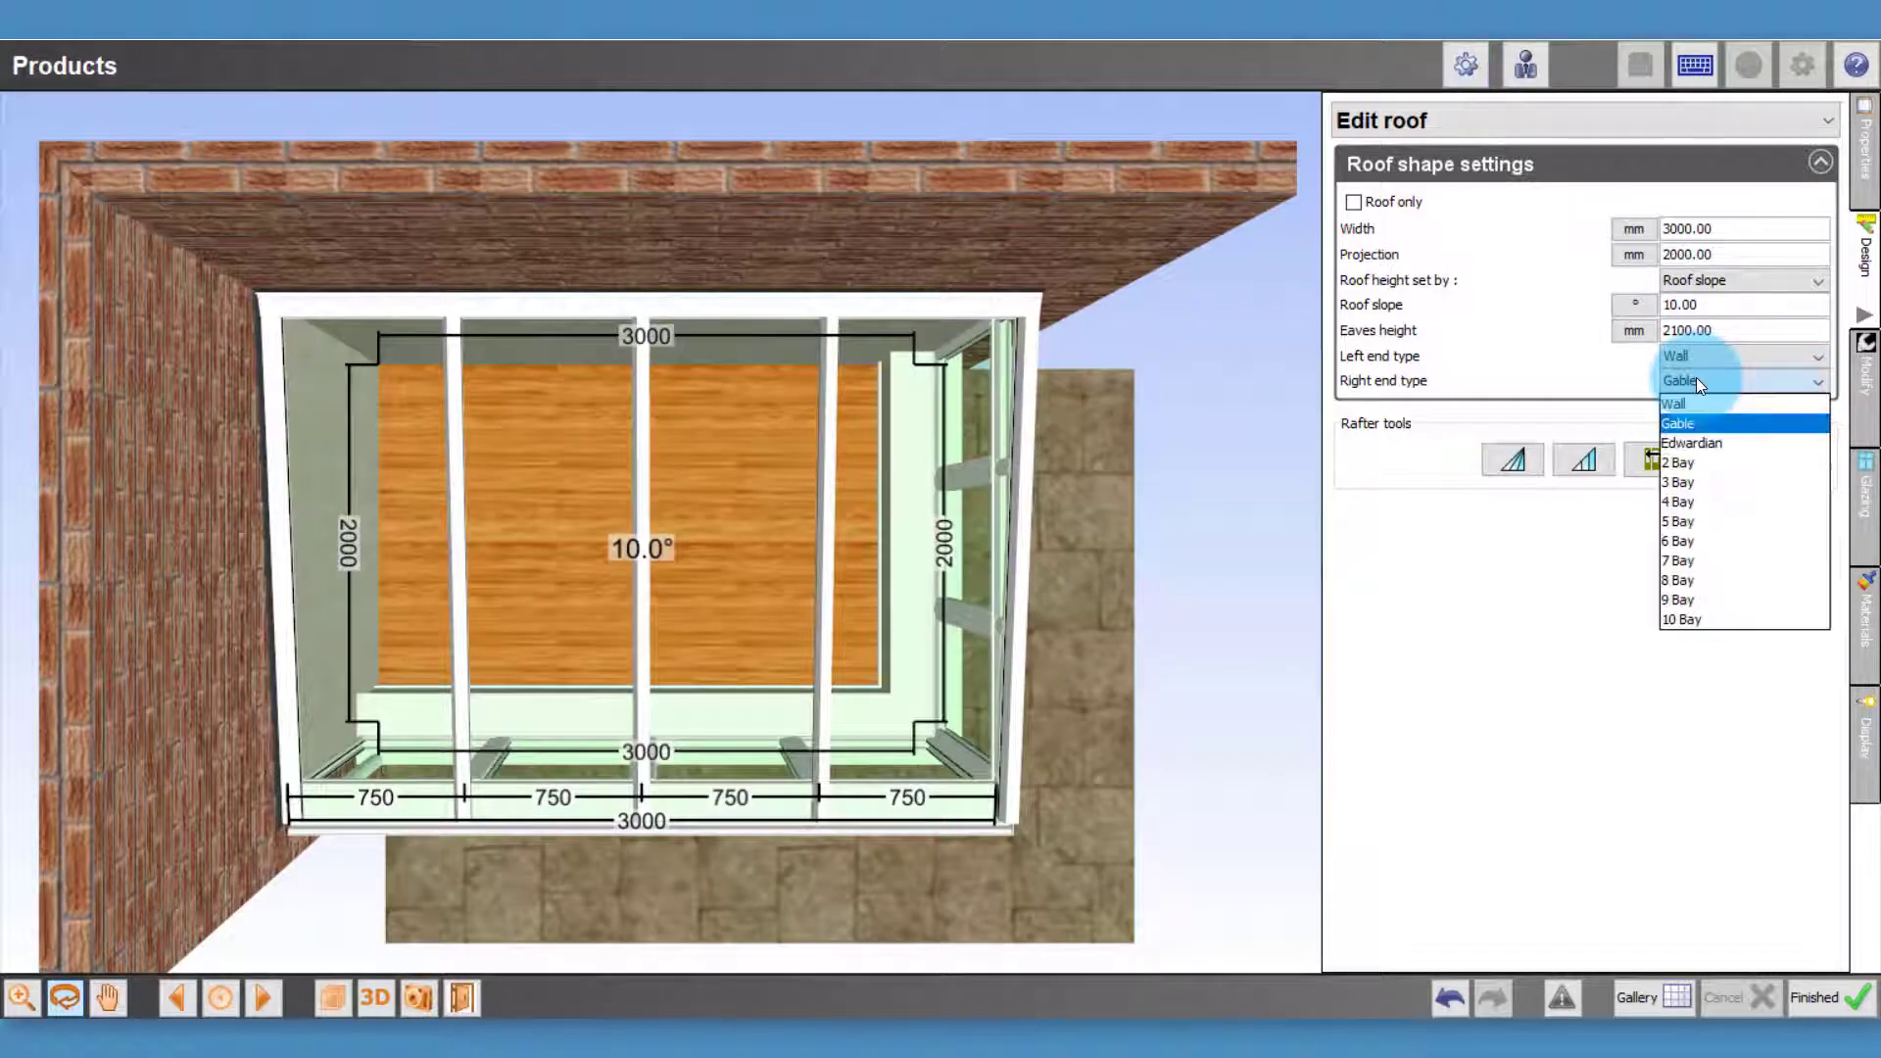
click(1706, 443)
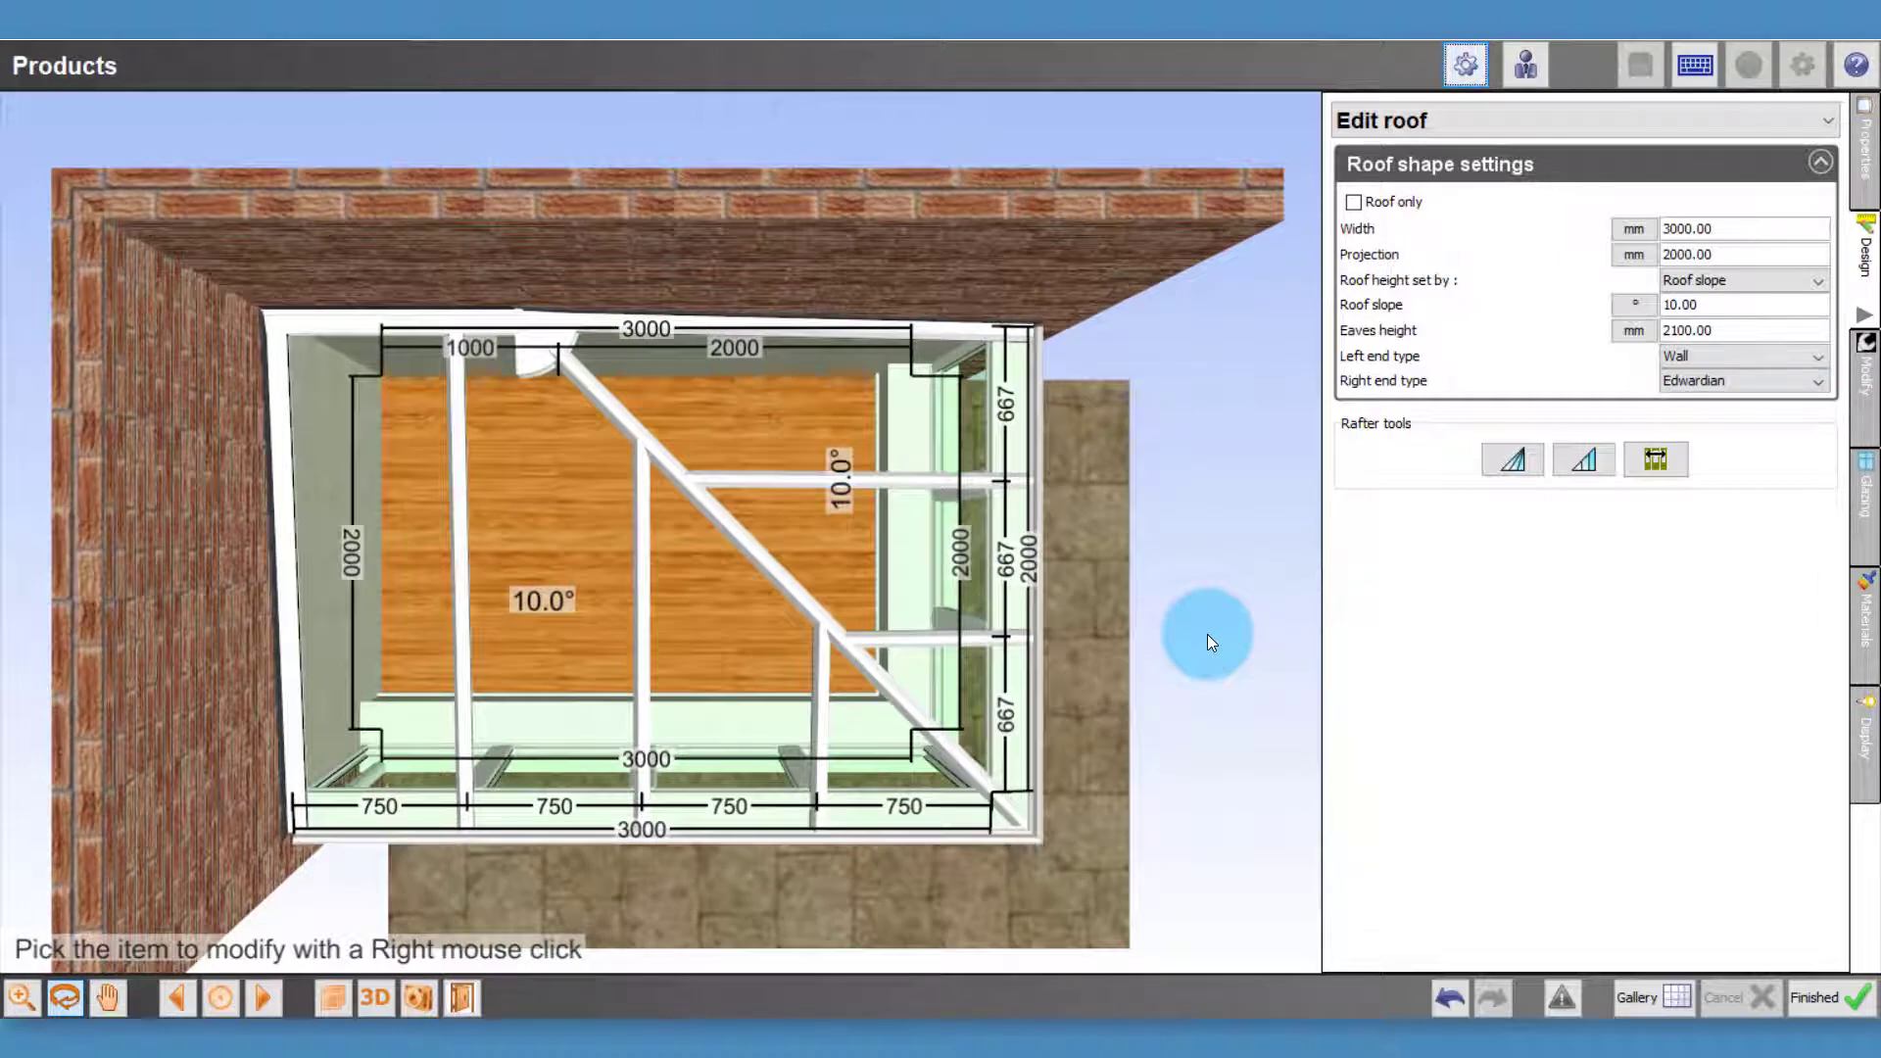
Change the roof's left end type to Edwardian
click(1691, 356)
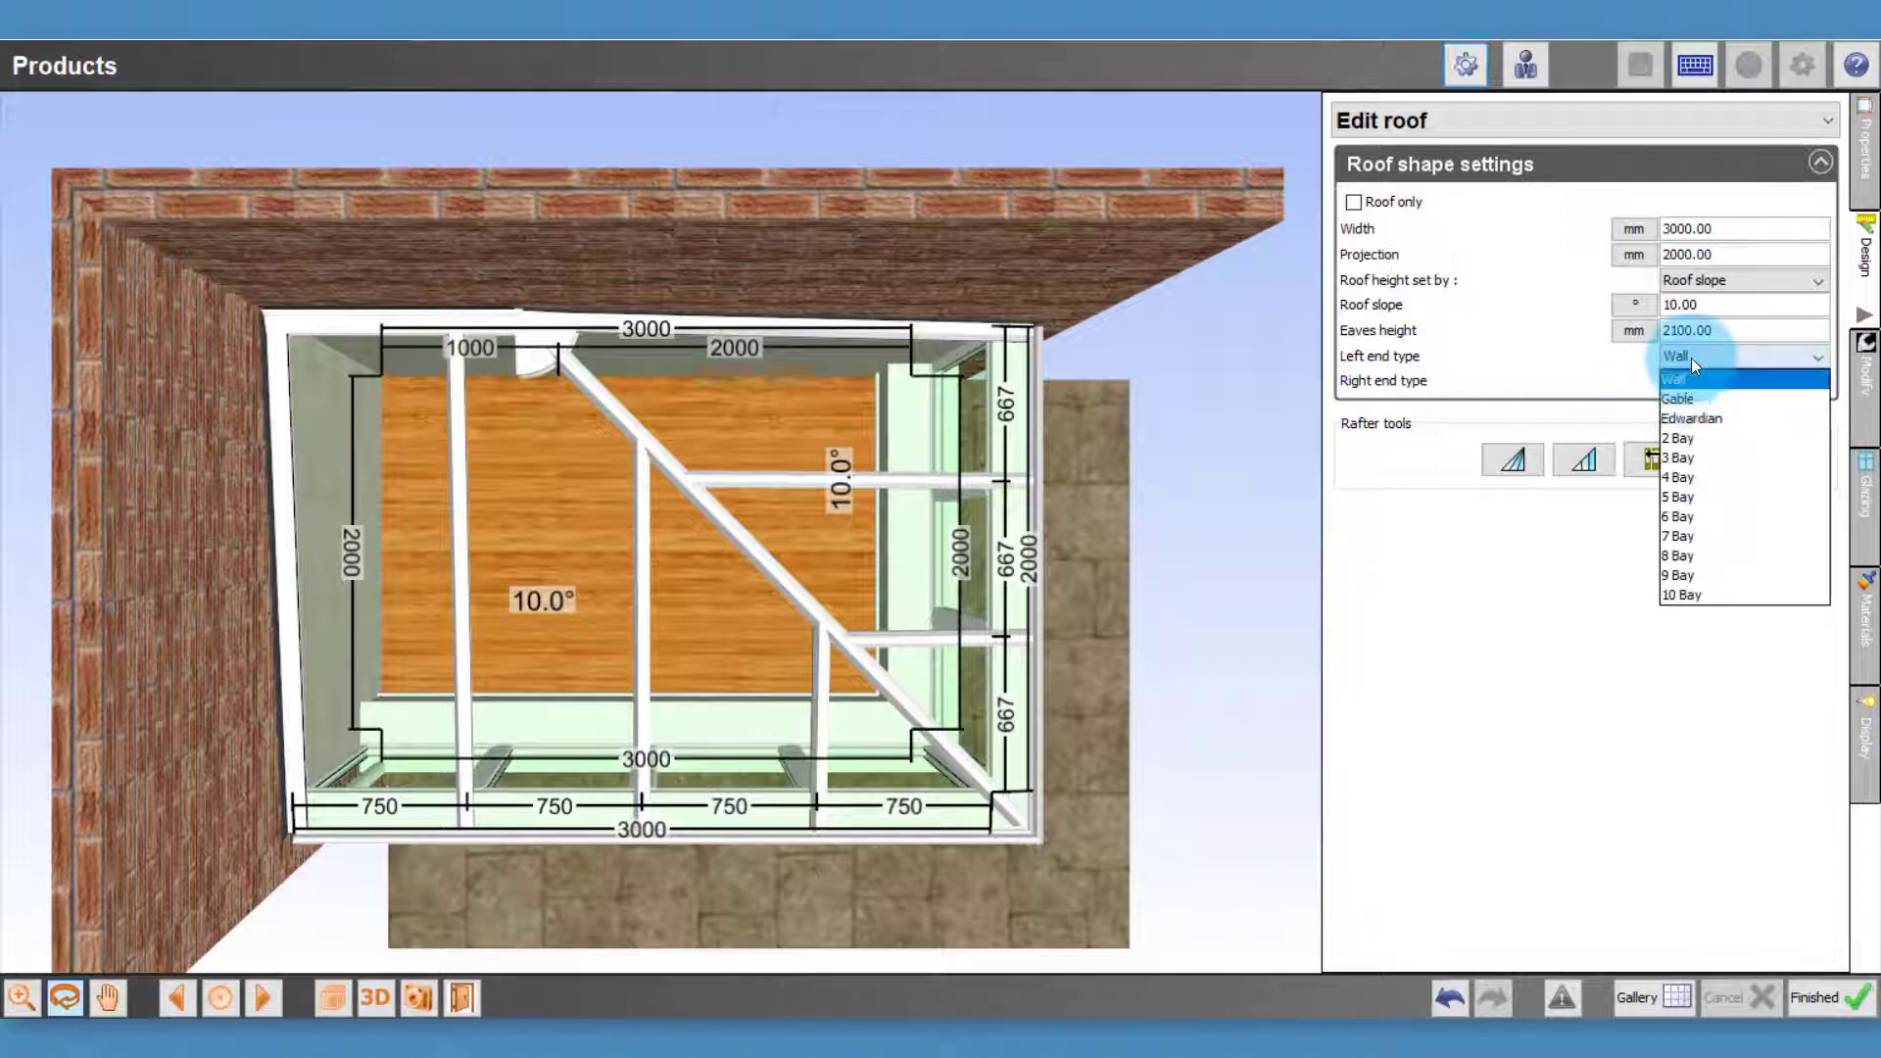
click(1689, 419)
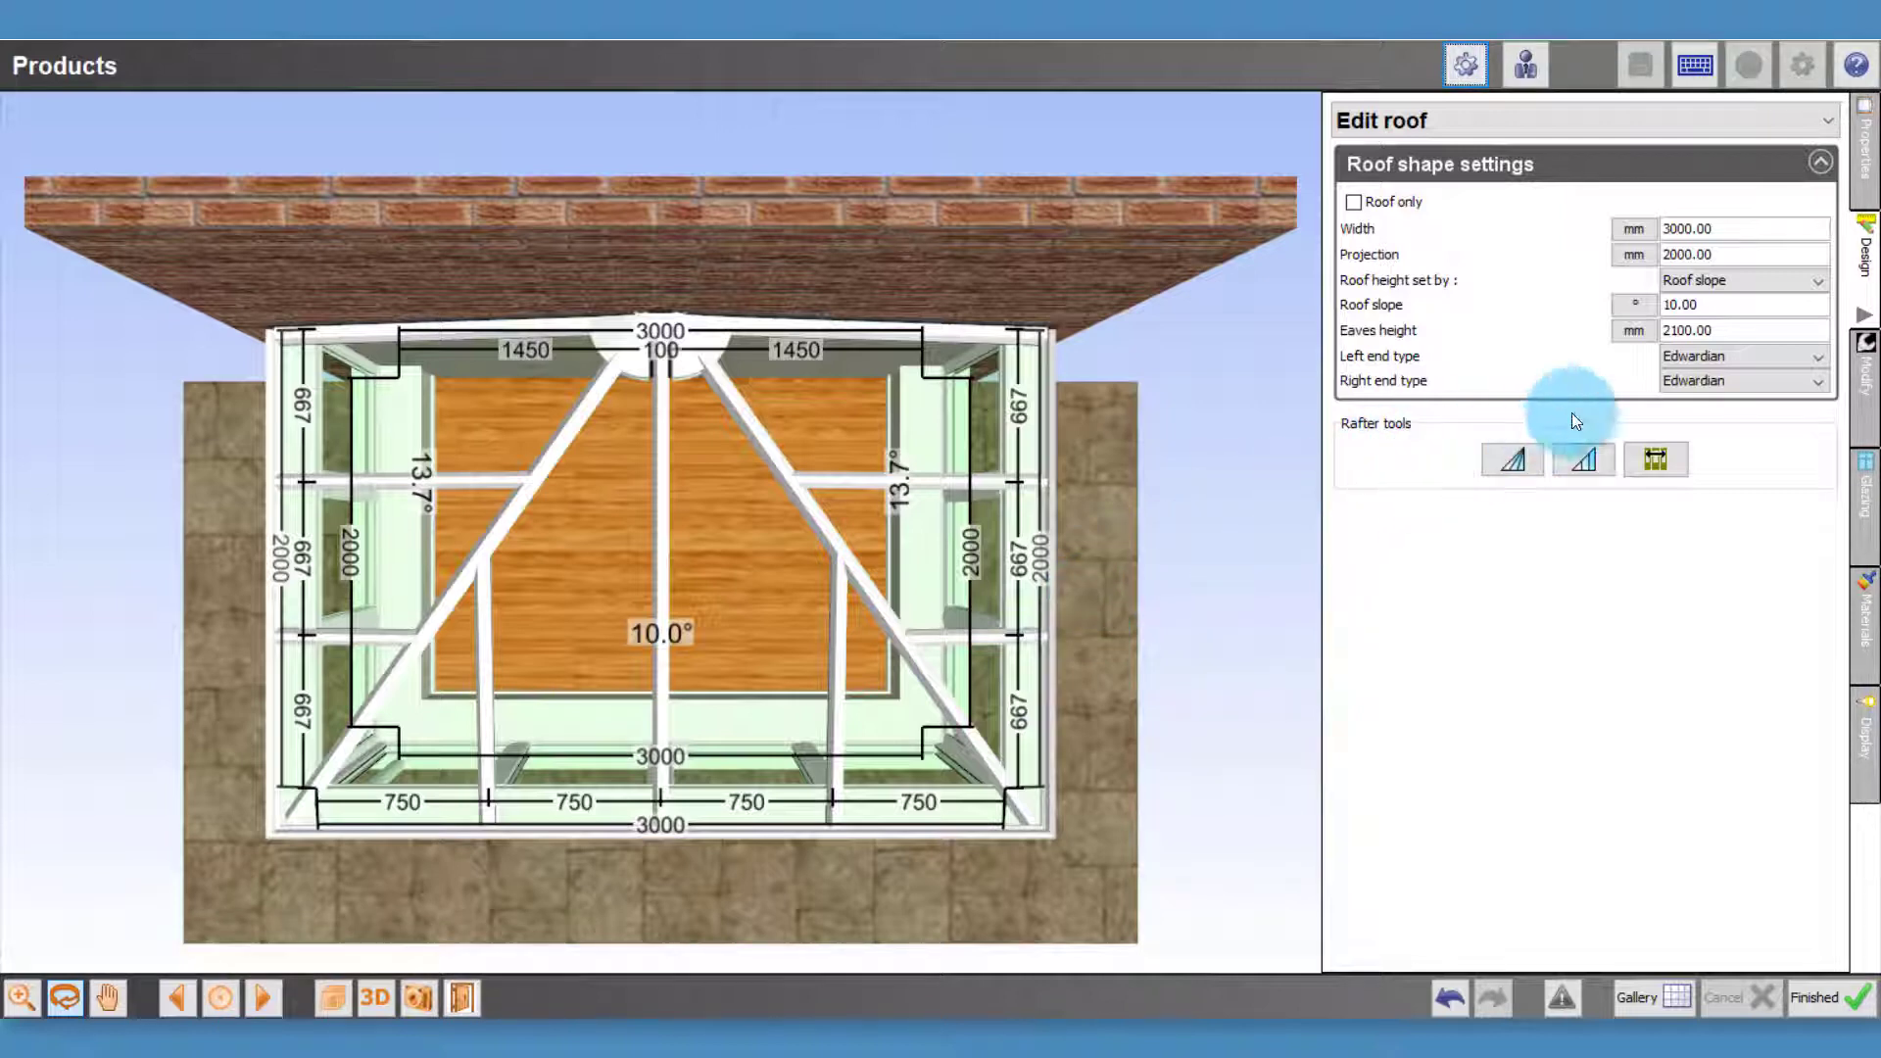
Set both the left and right end types of the lean-to roof to 2 Bay
click(1685, 358)
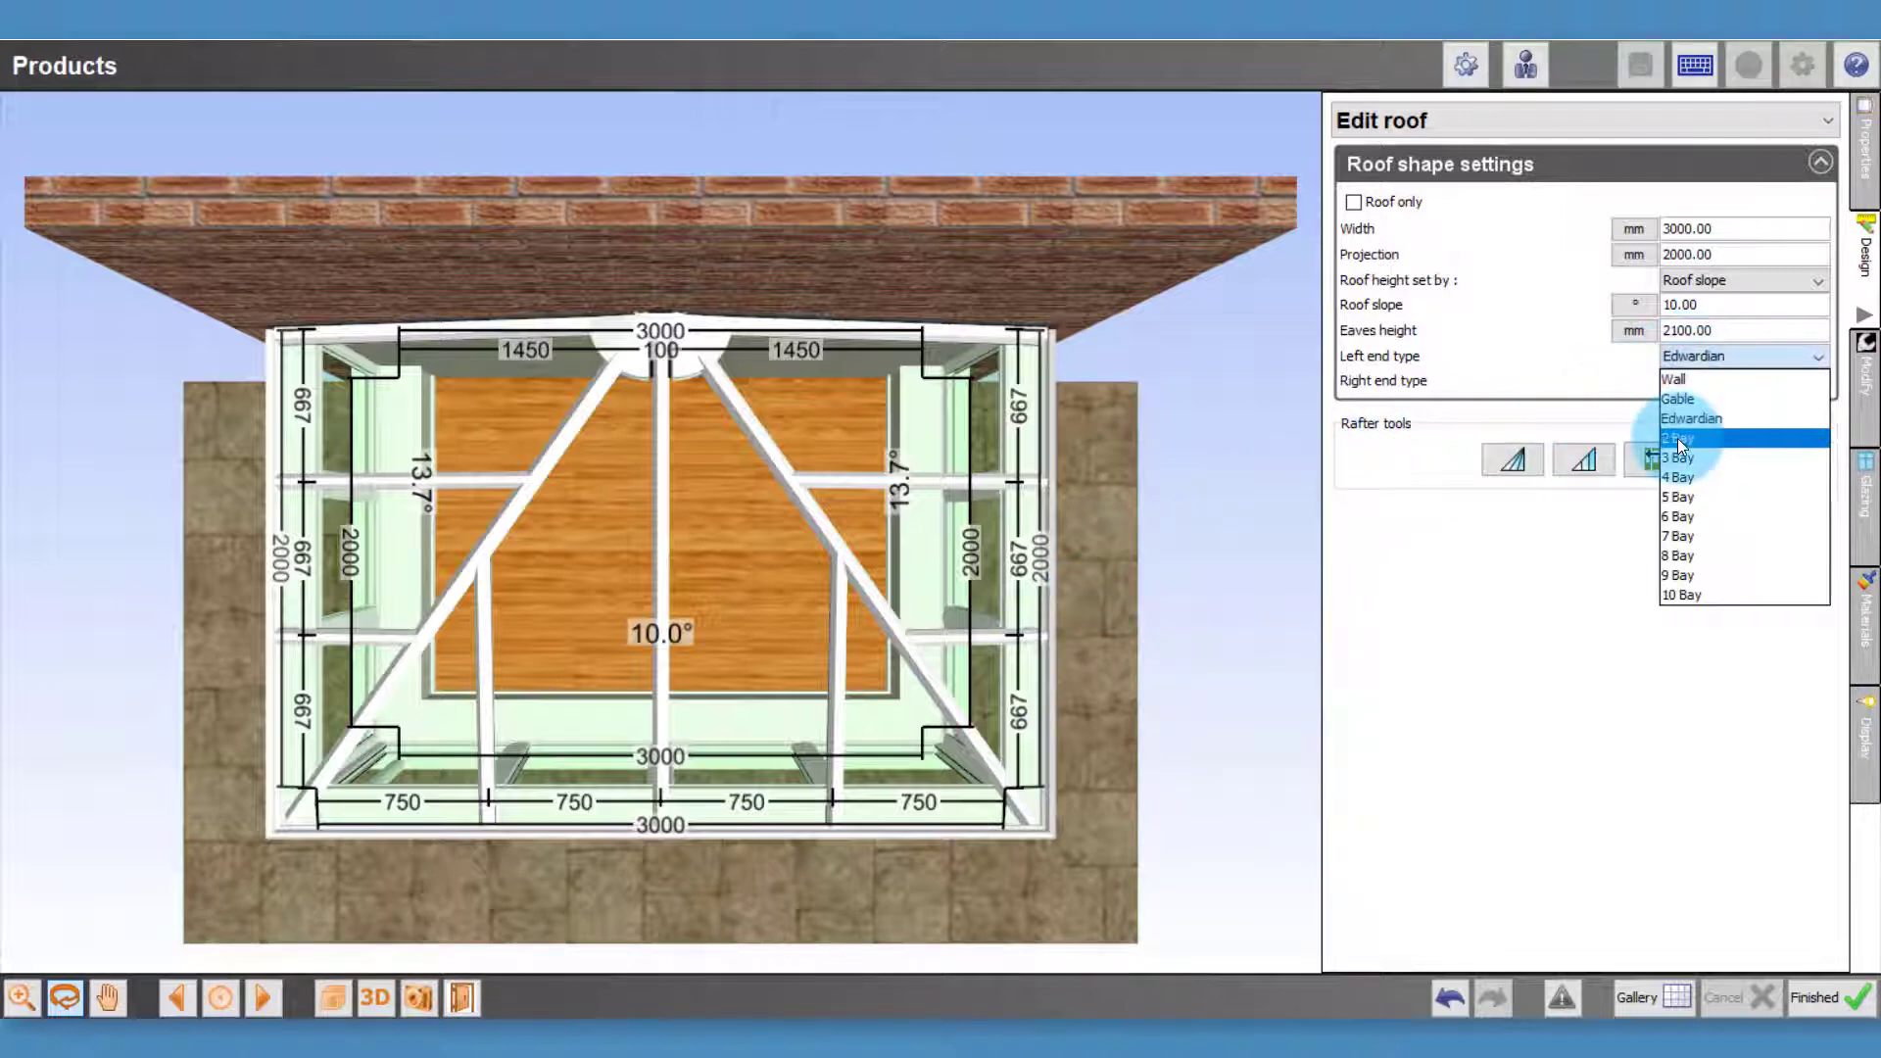
click(1677, 438)
click(1716, 380)
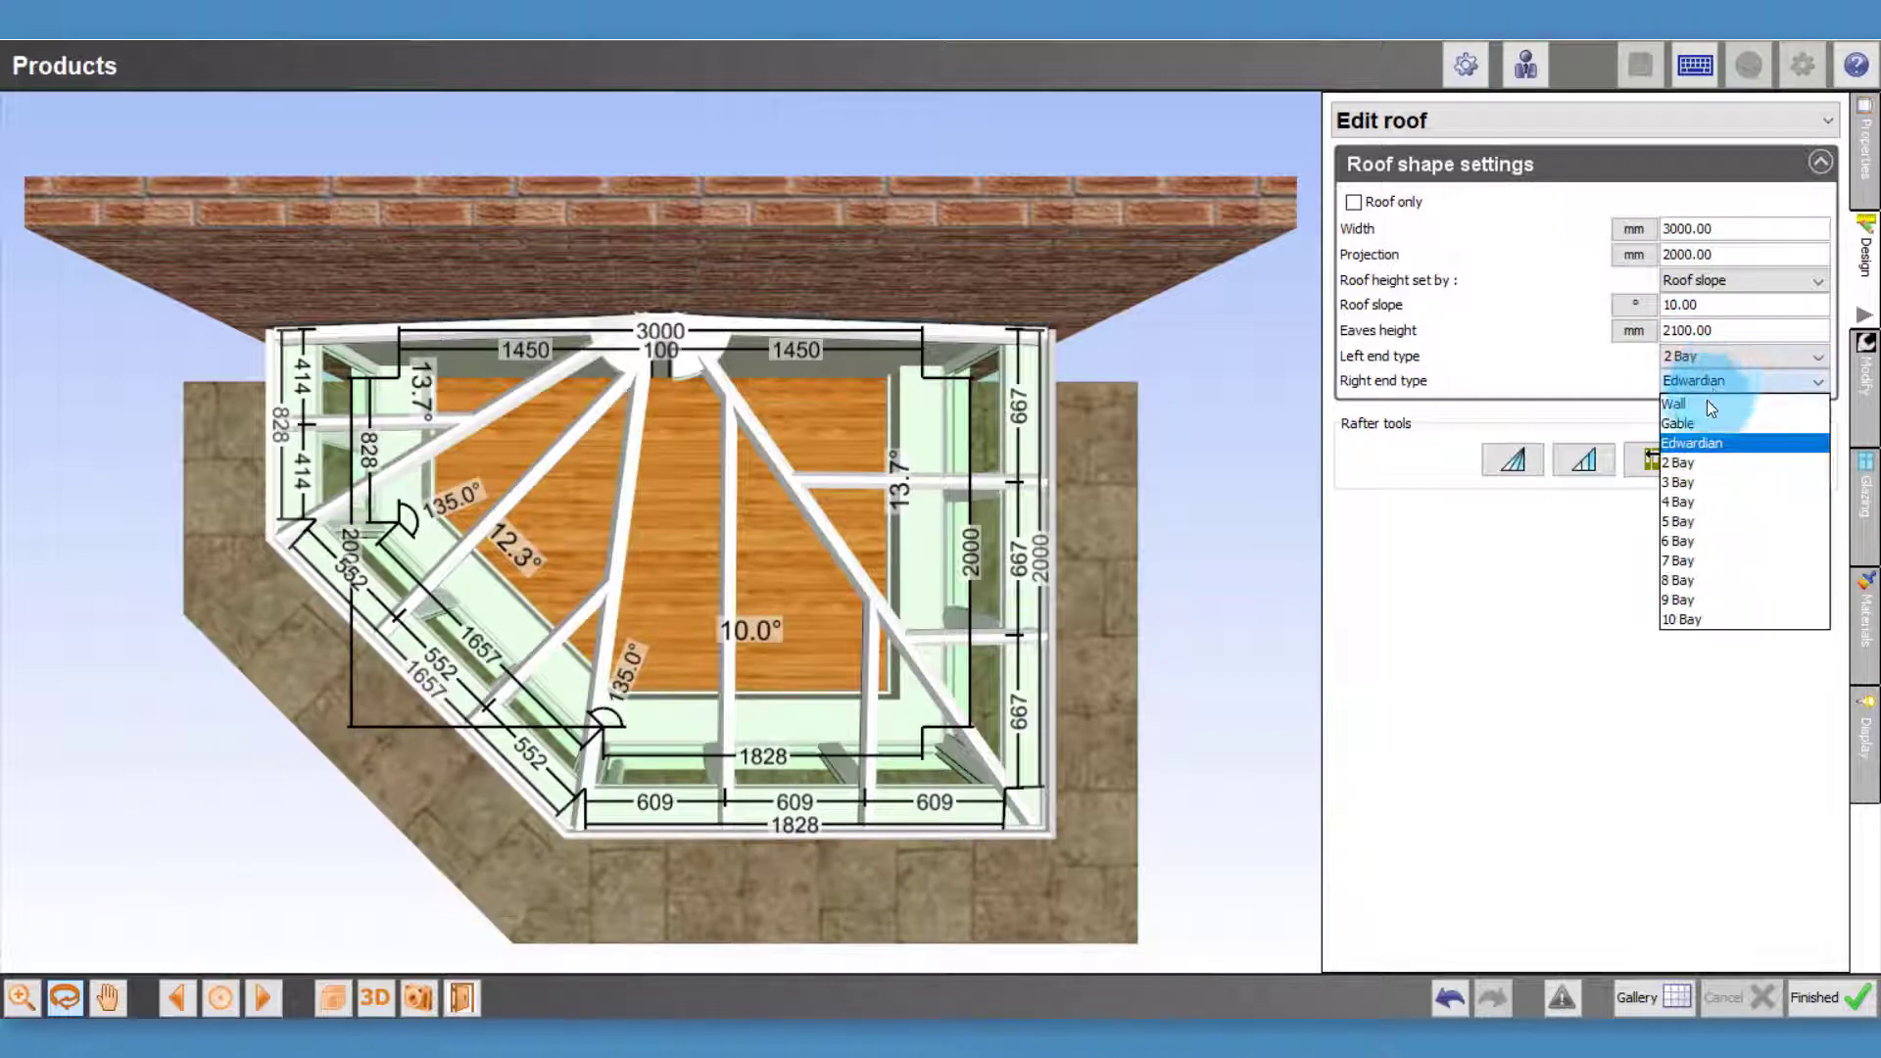
click(1695, 461)
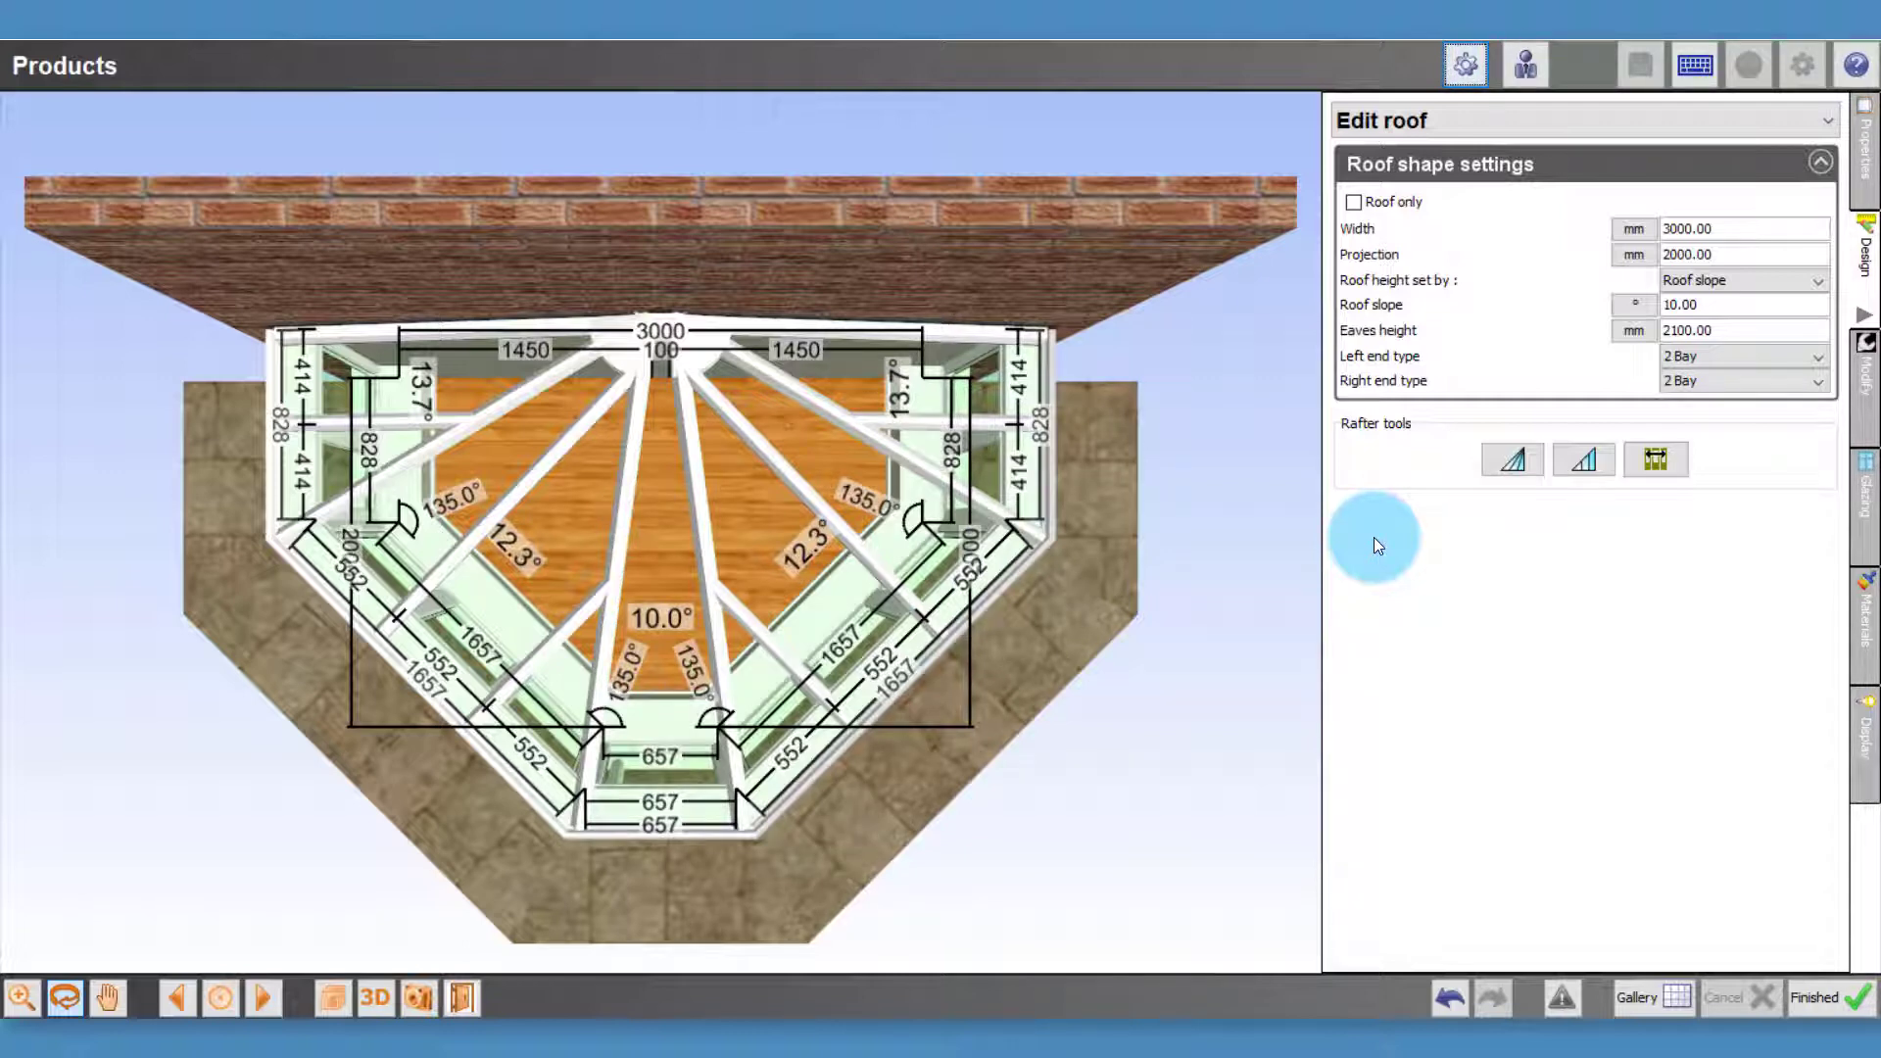
click(1583, 460)
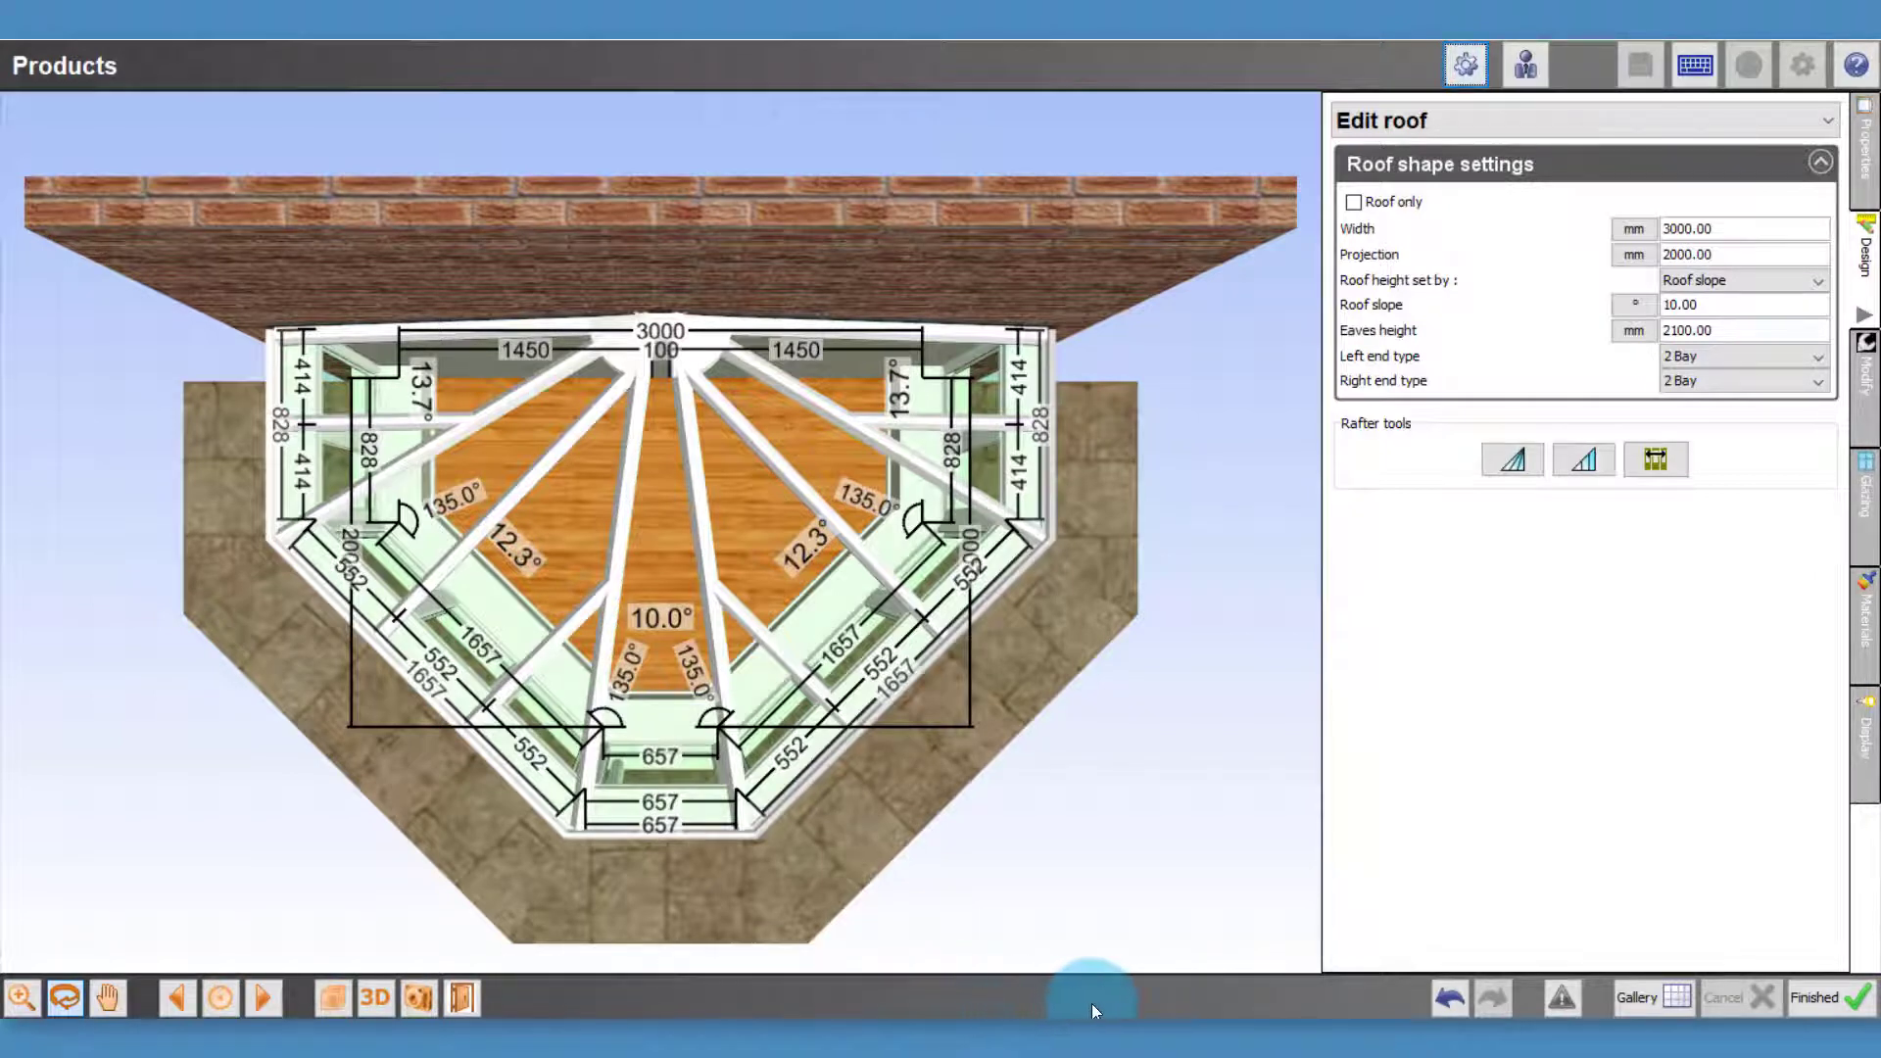
Replace the lean-to with a new model using the first style in the Ridged conservatories category
click(1650, 990)
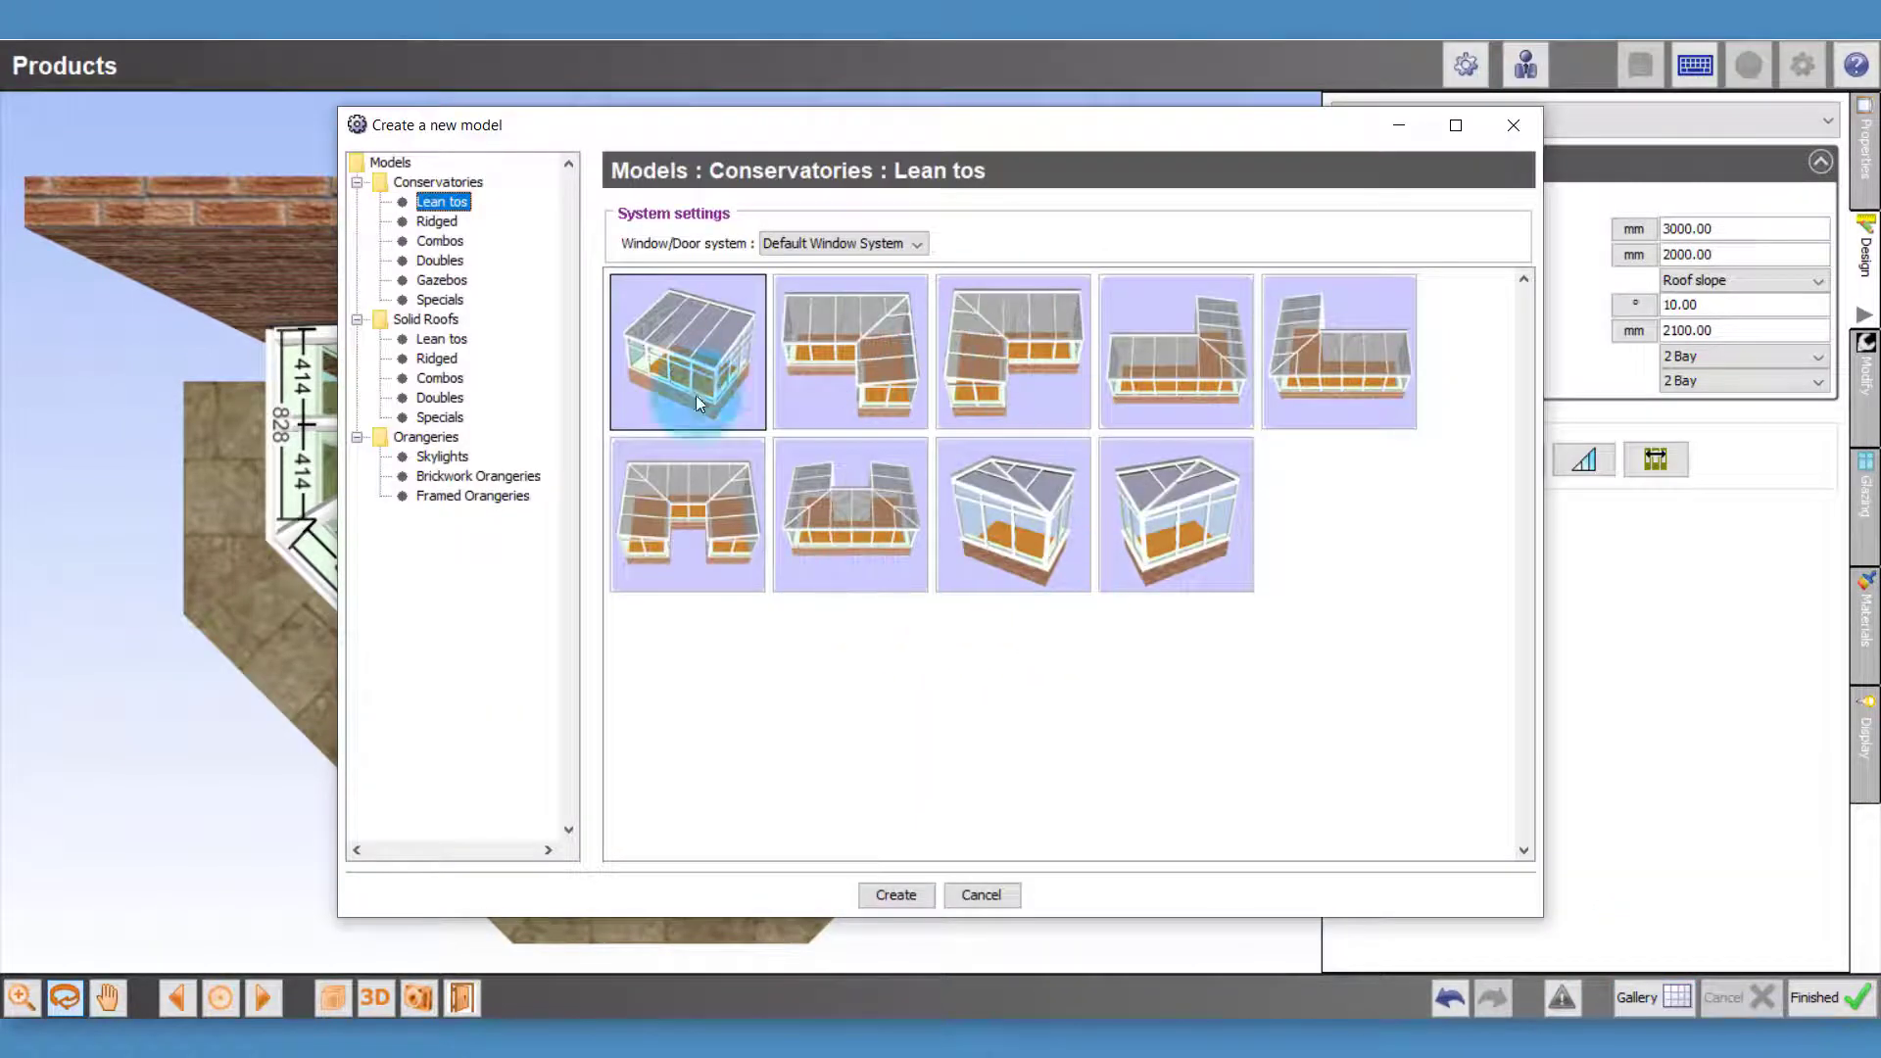
click(441, 224)
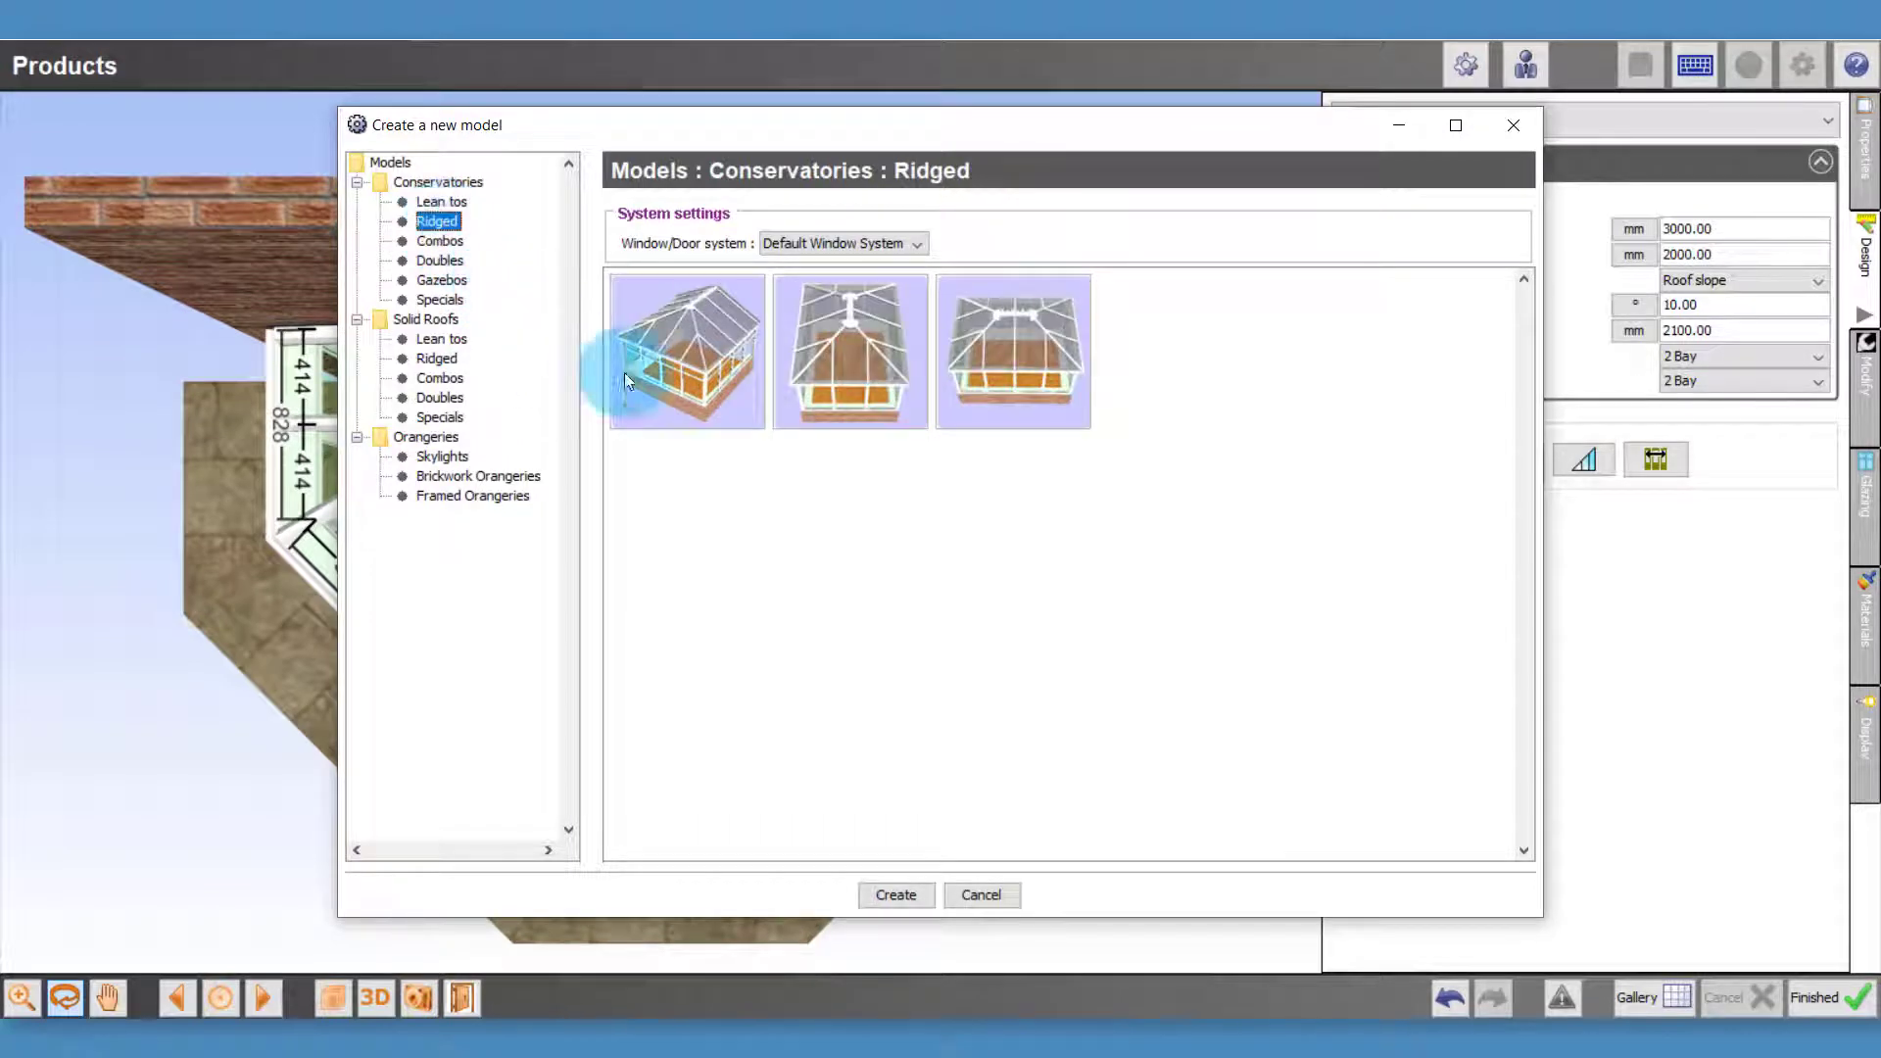
double_click(690, 343)
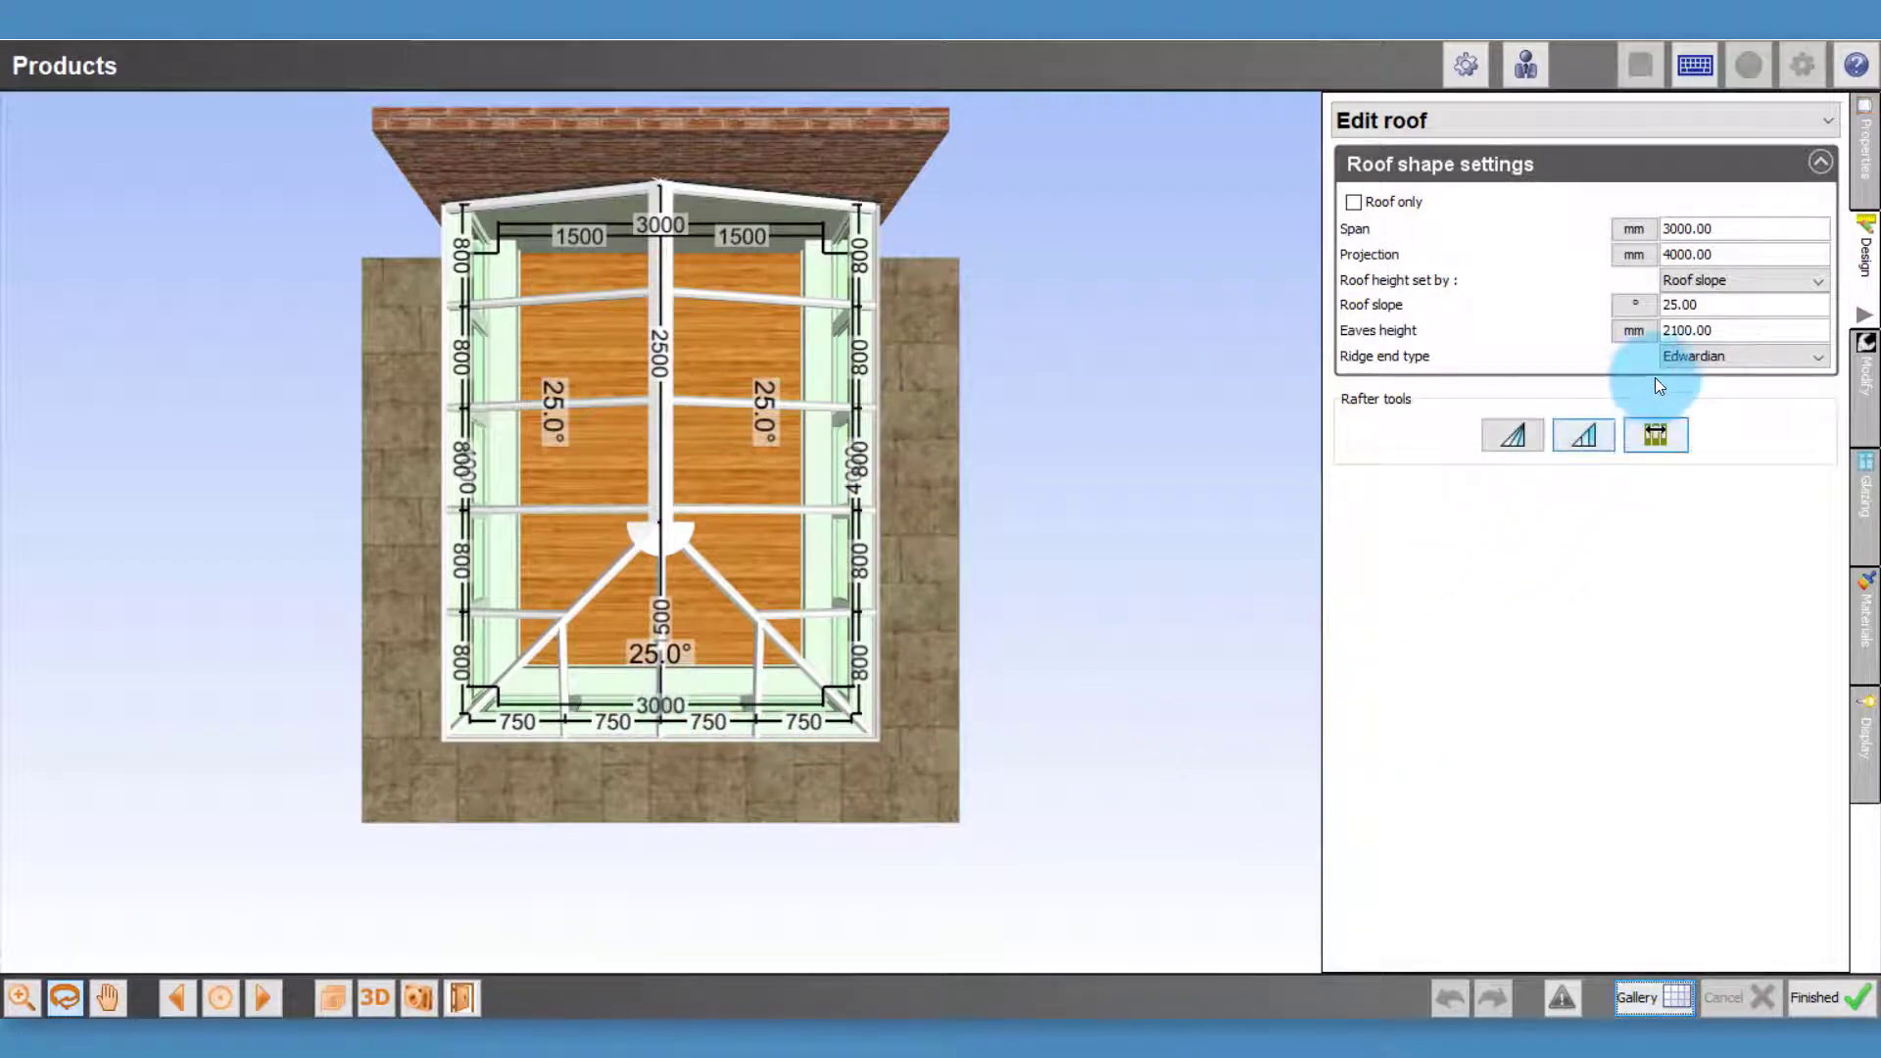
Try the 3 Bay and Gable ridge end types on the ridged roof
click(1732, 355)
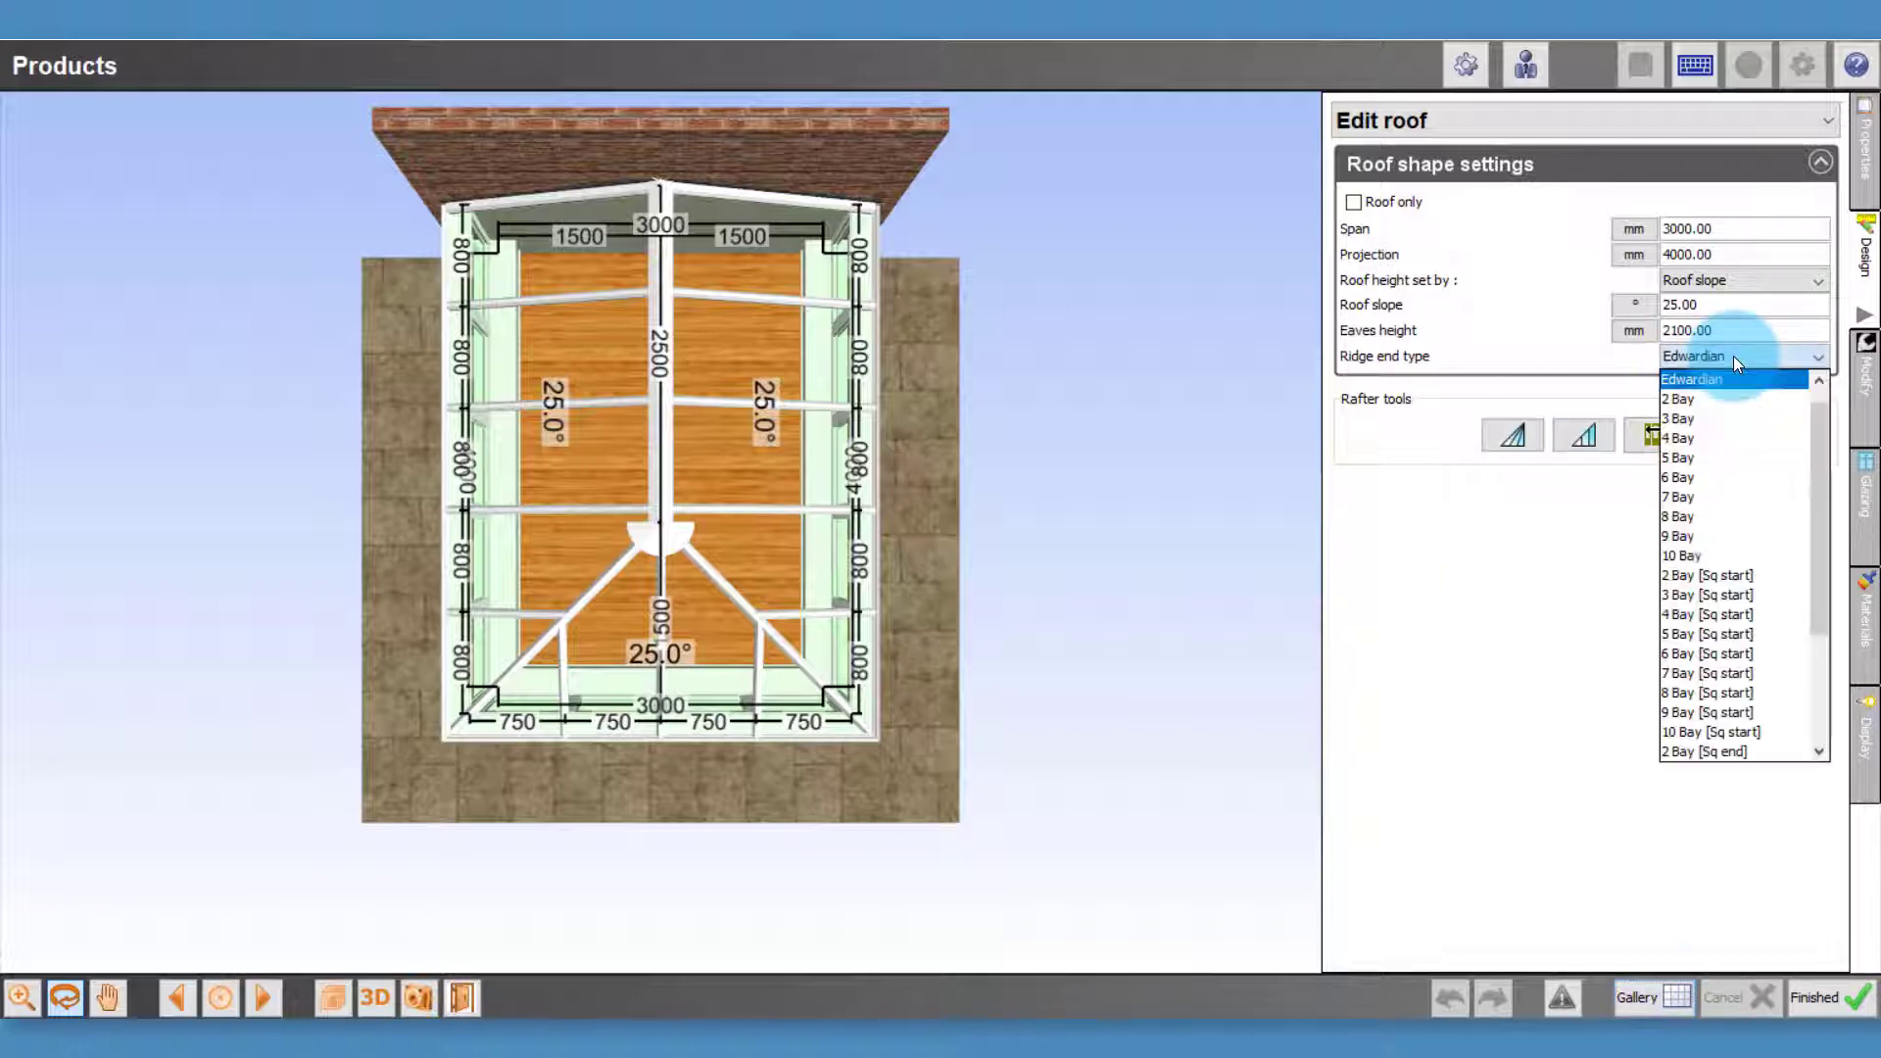
click(1715, 418)
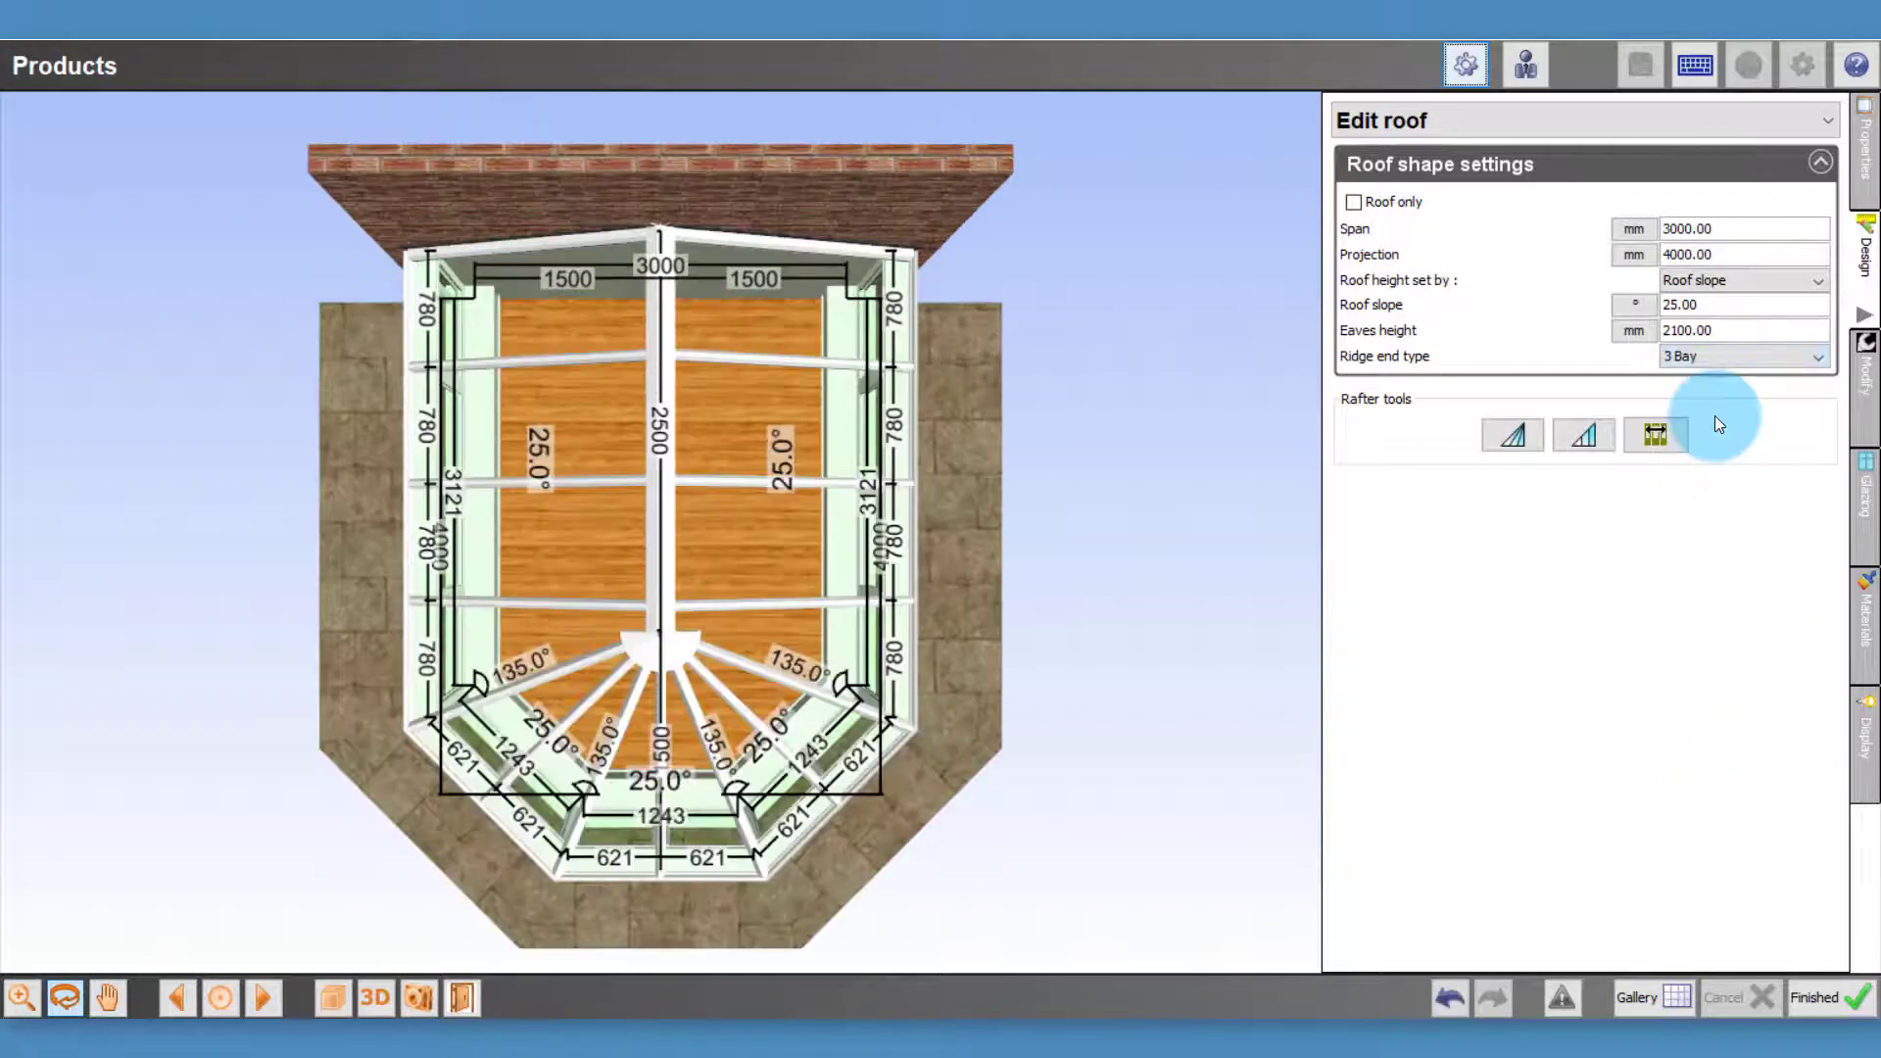
click(1720, 361)
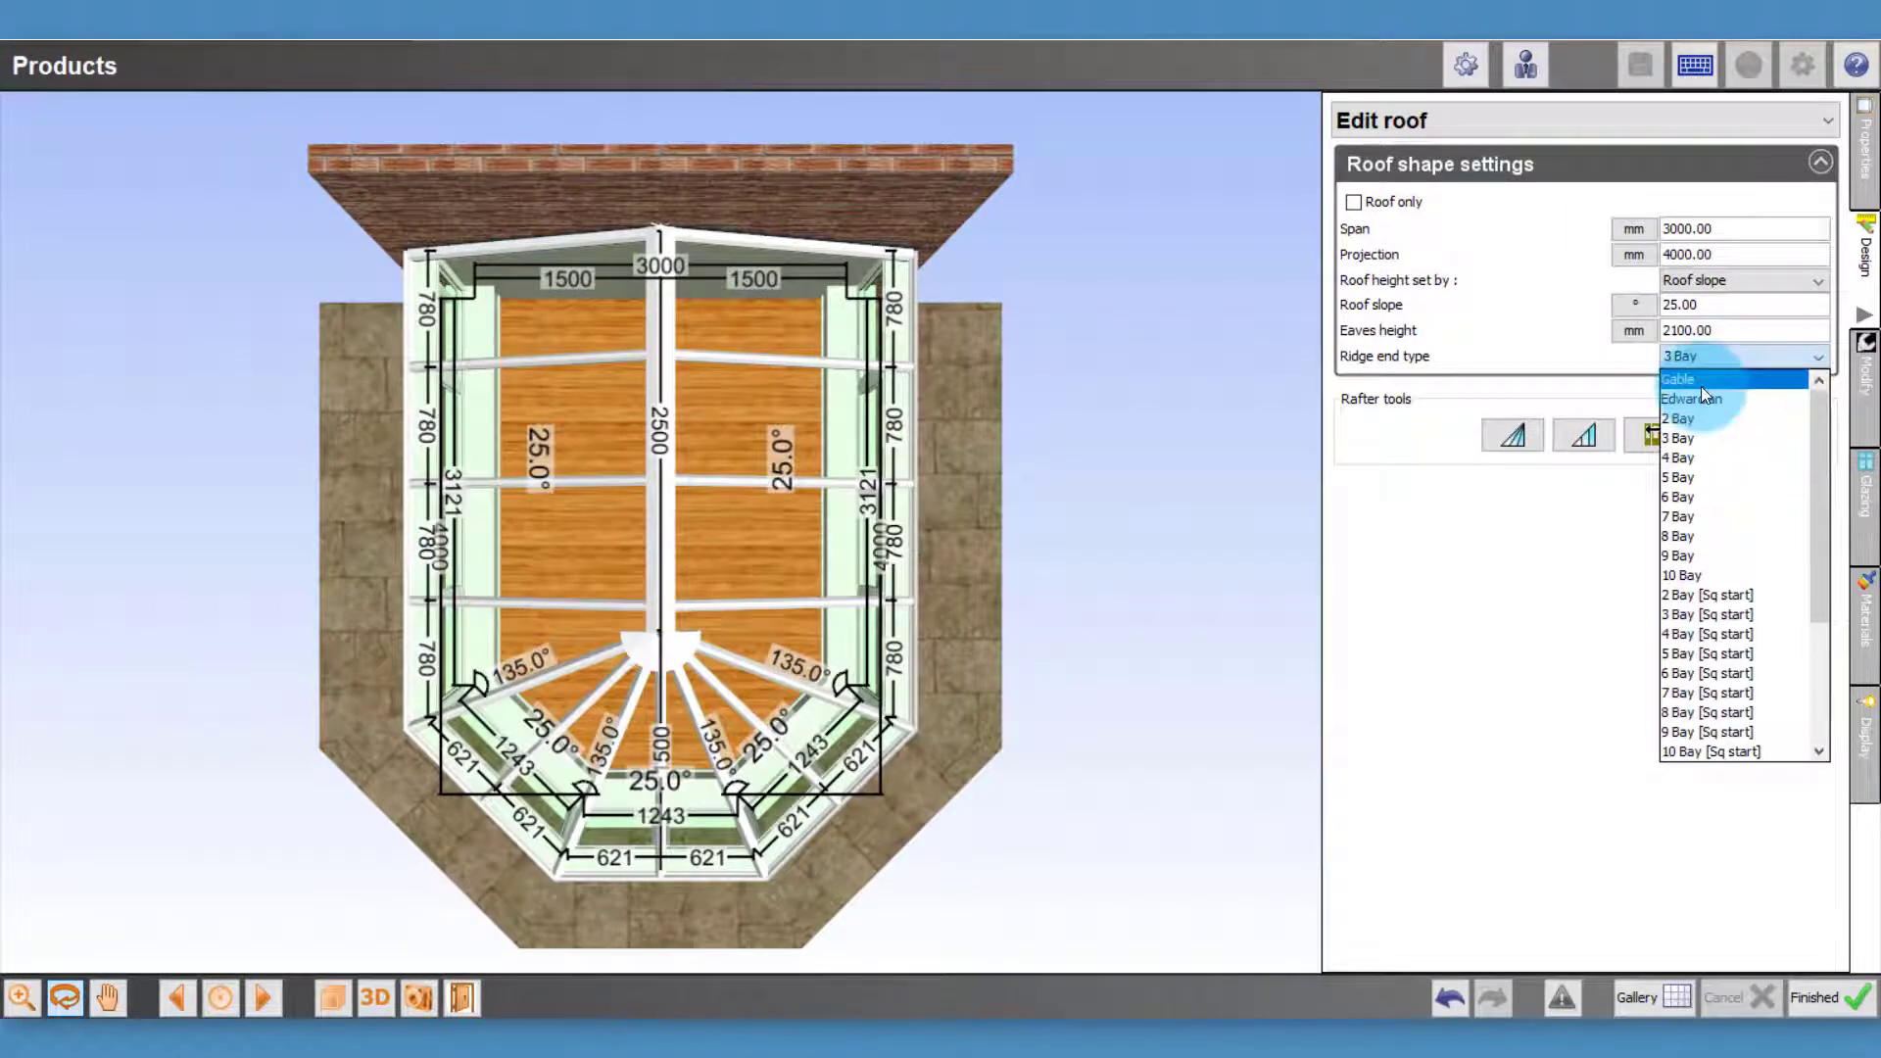
click(1701, 386)
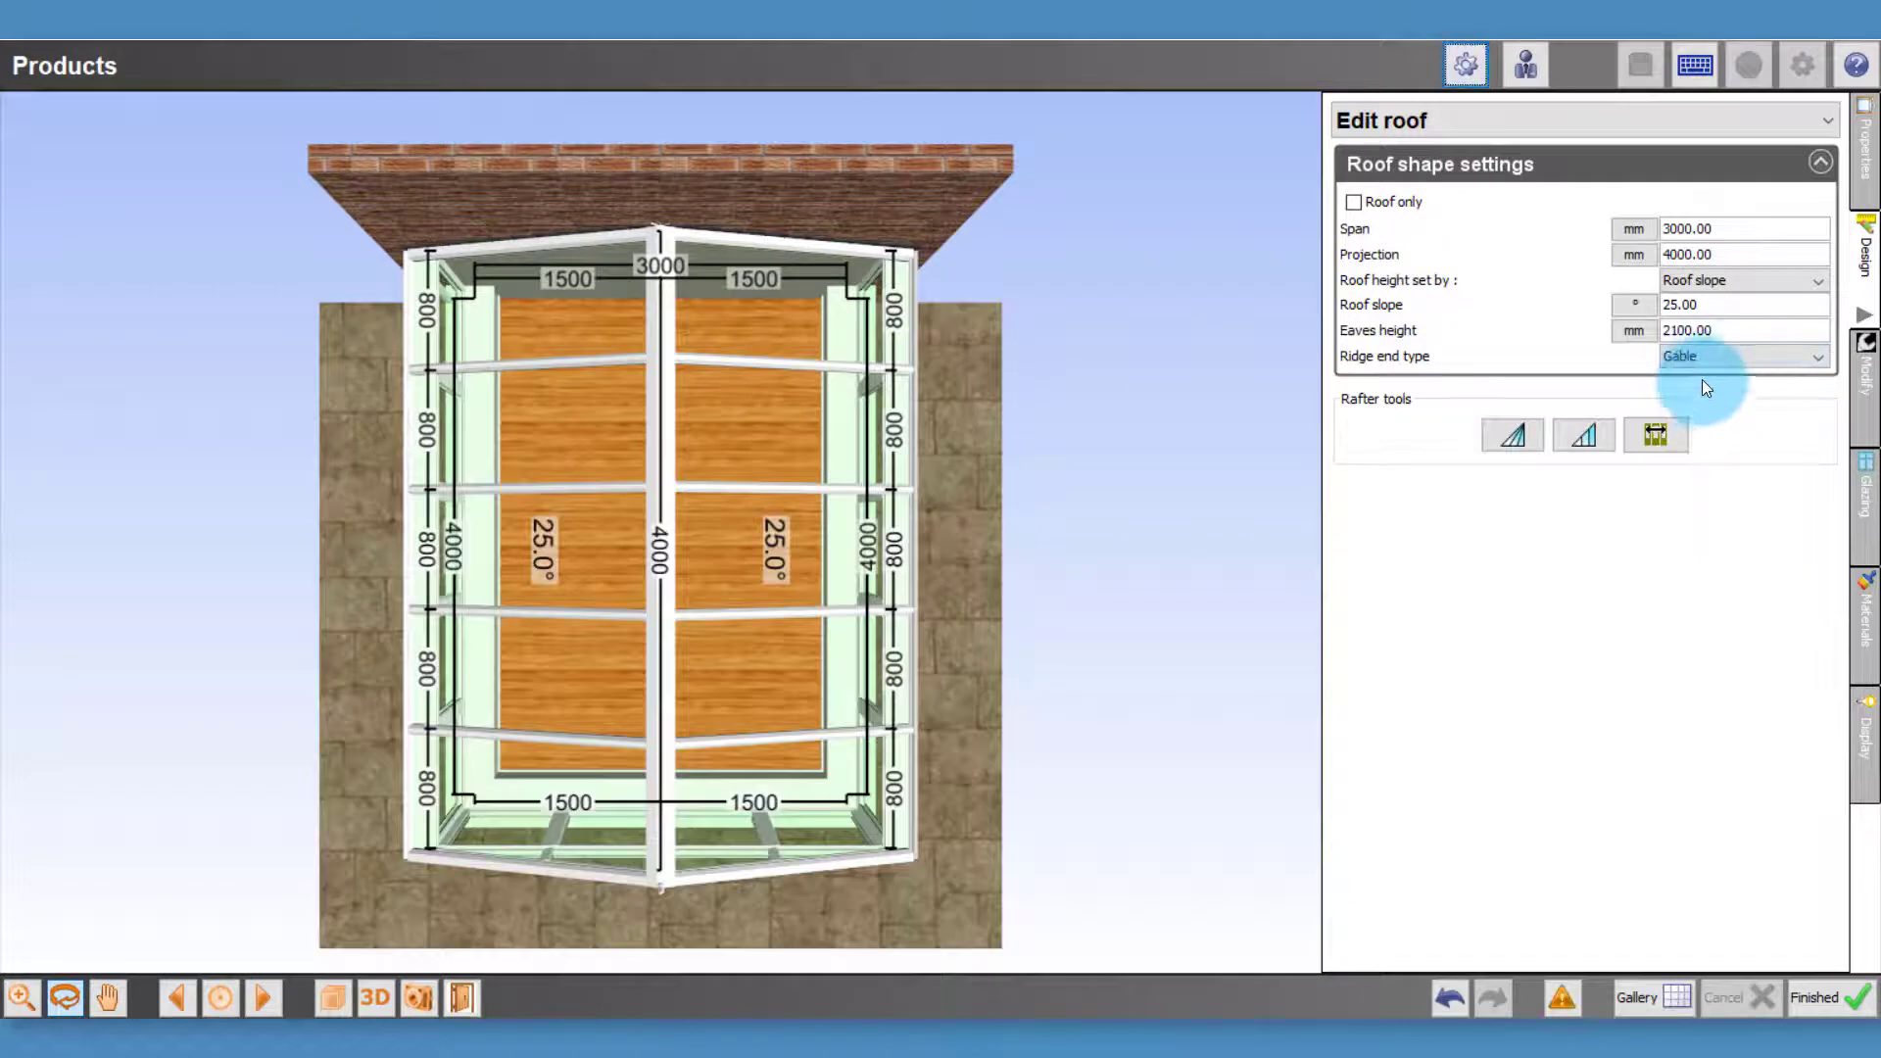
Try the 2 Bay [Sq start] and 2 Bay [Sq end] ridge end types on the roof
click(1712, 358)
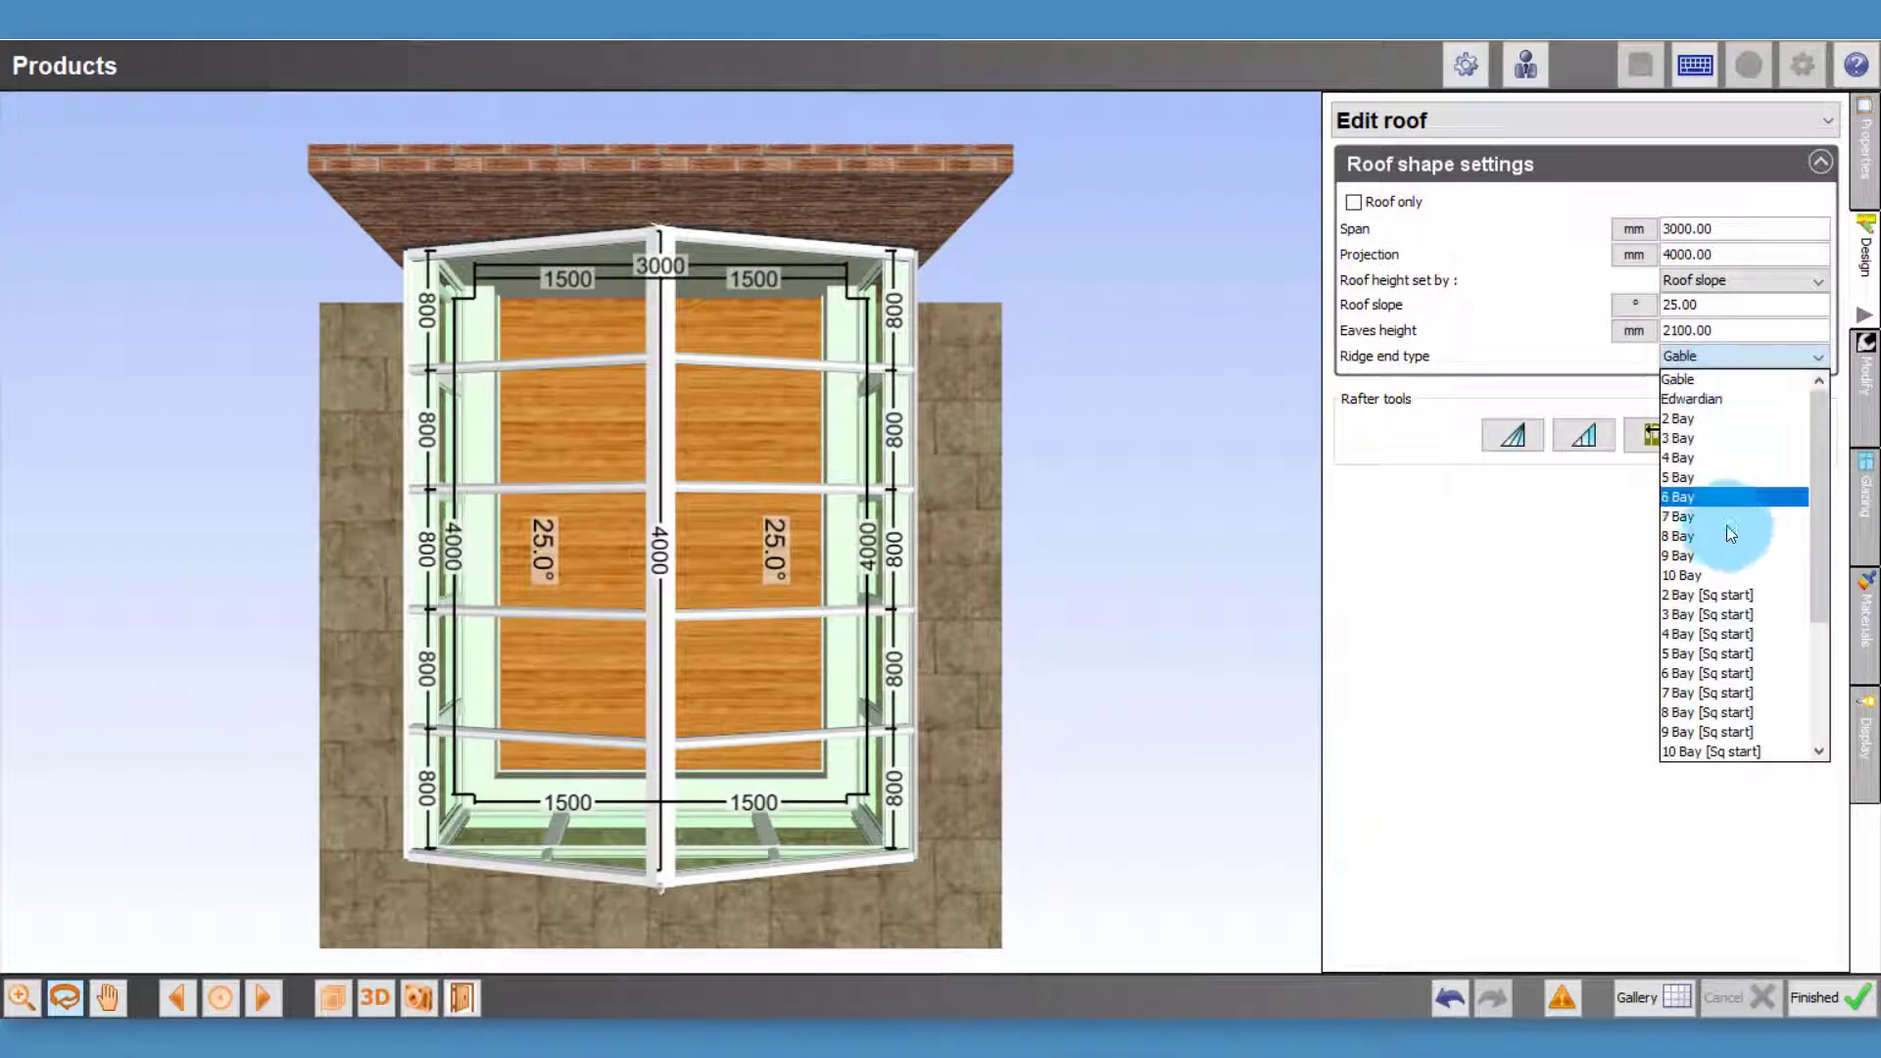
click(1718, 595)
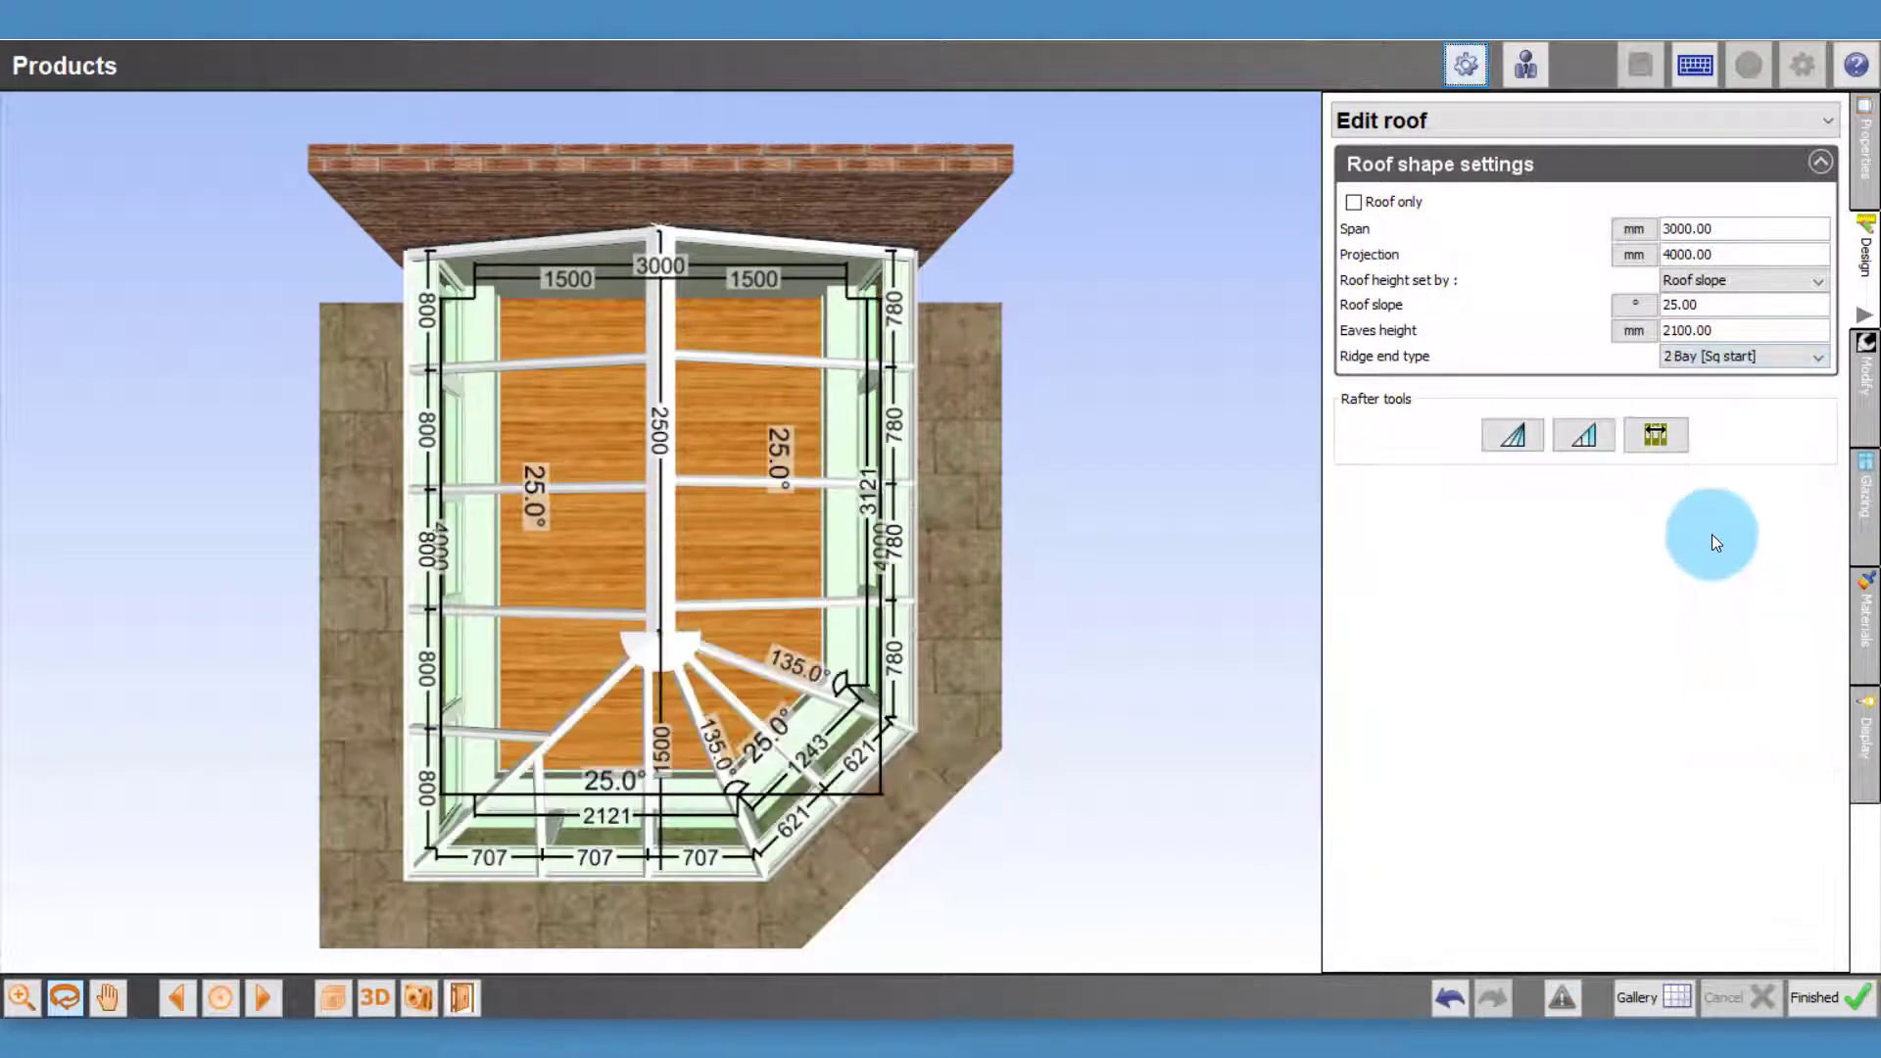
click(1702, 356)
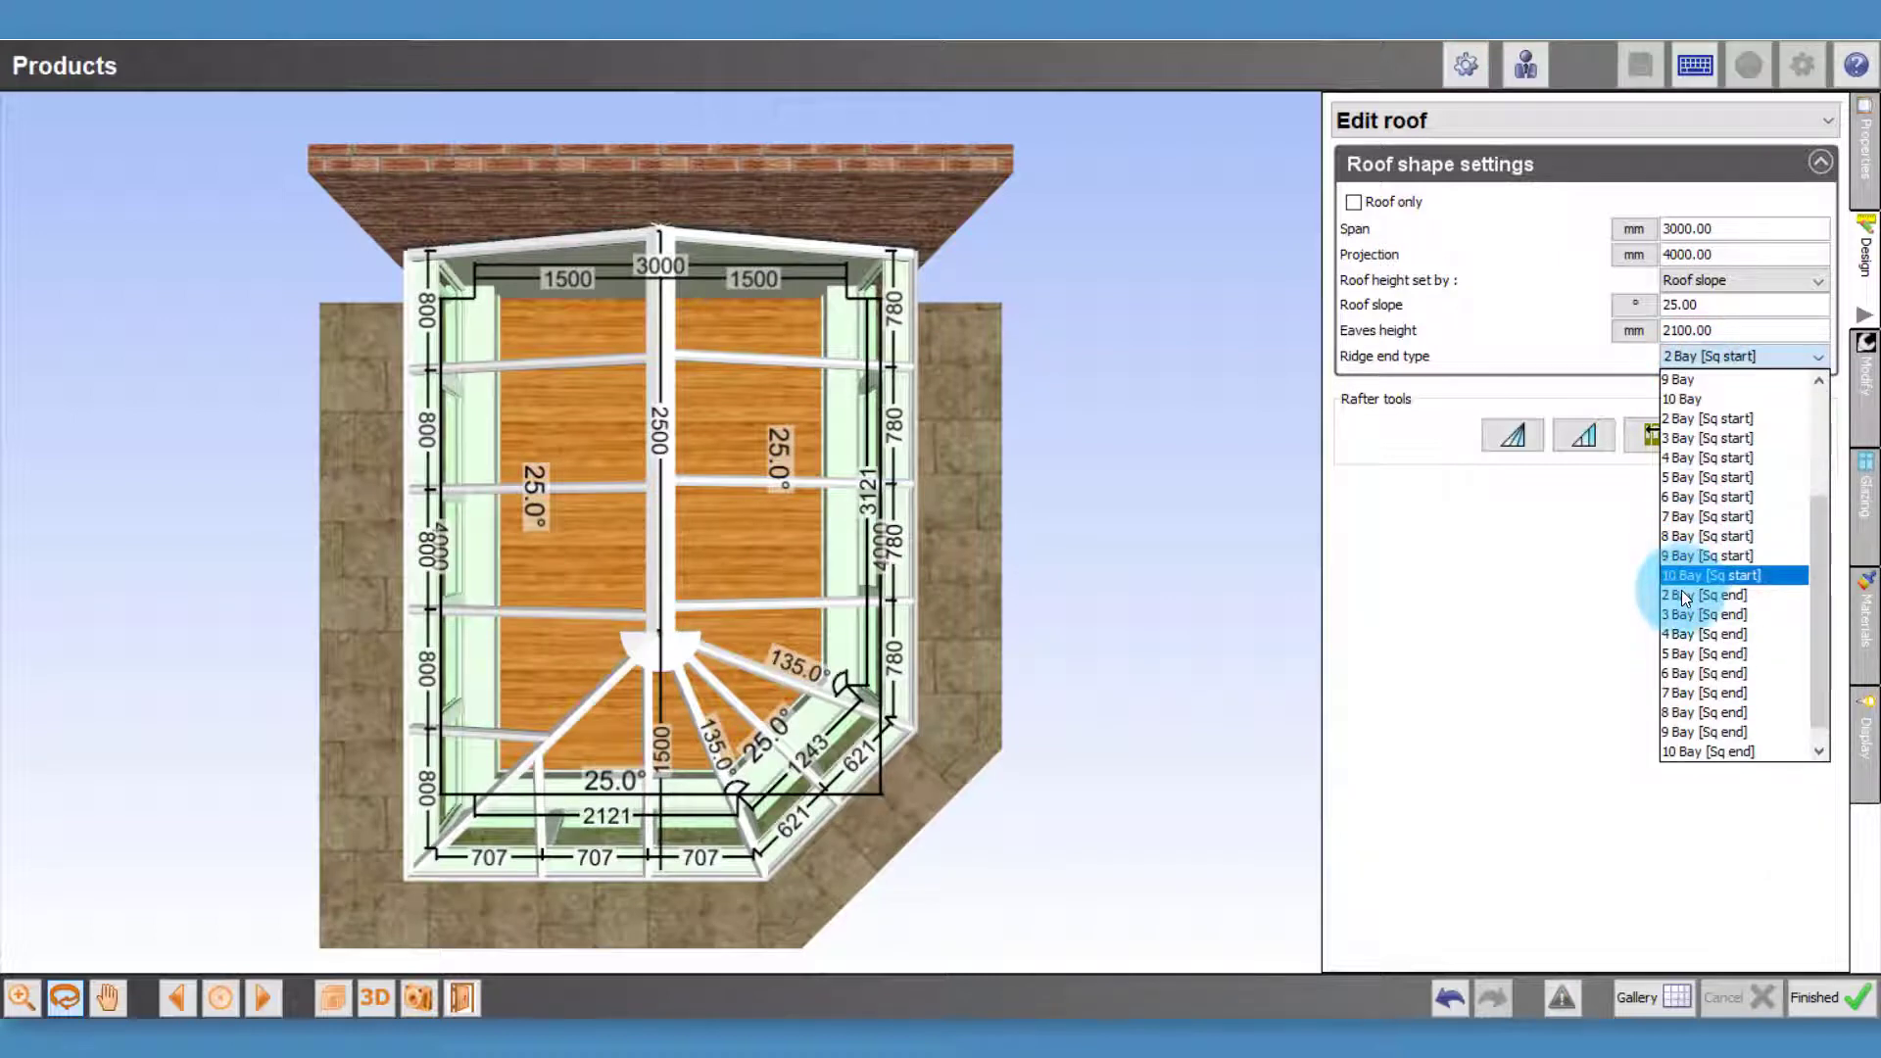
click(1681, 595)
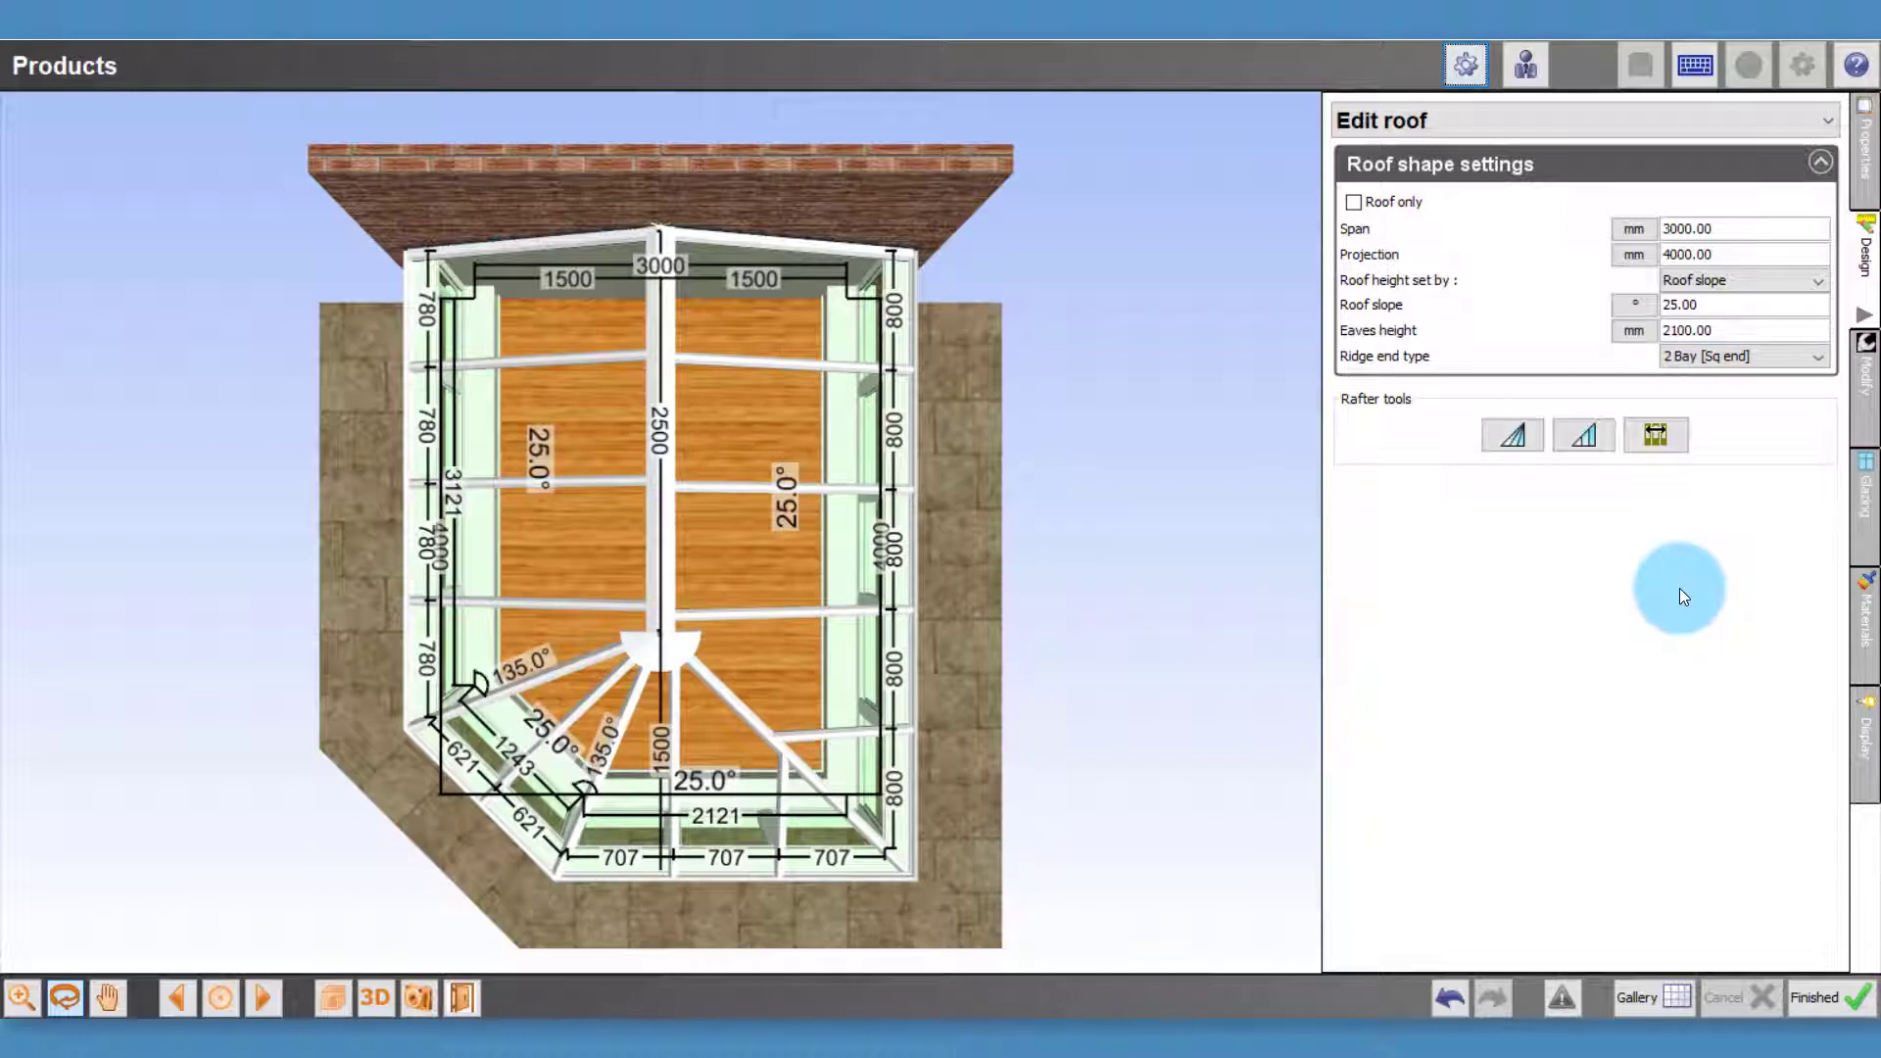
Set the roof's ridge end type to Edwardian
click(1713, 357)
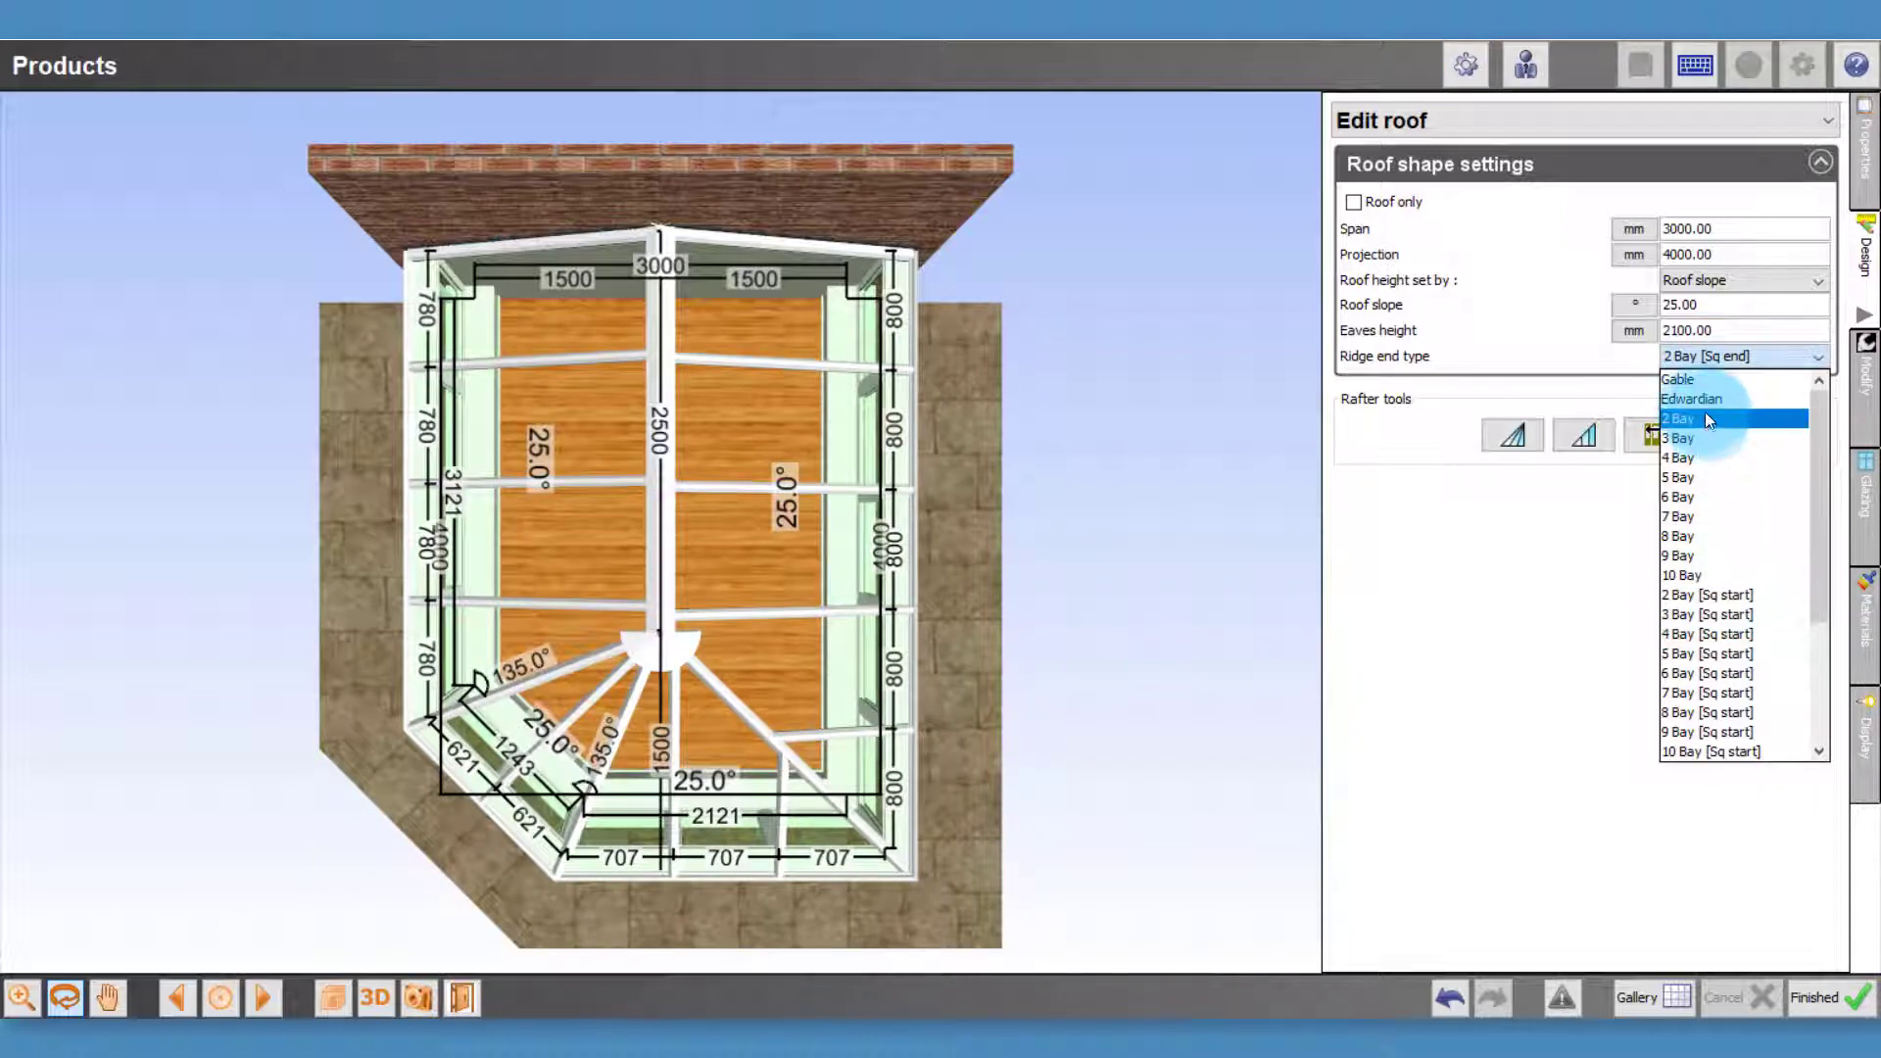
click(1703, 406)
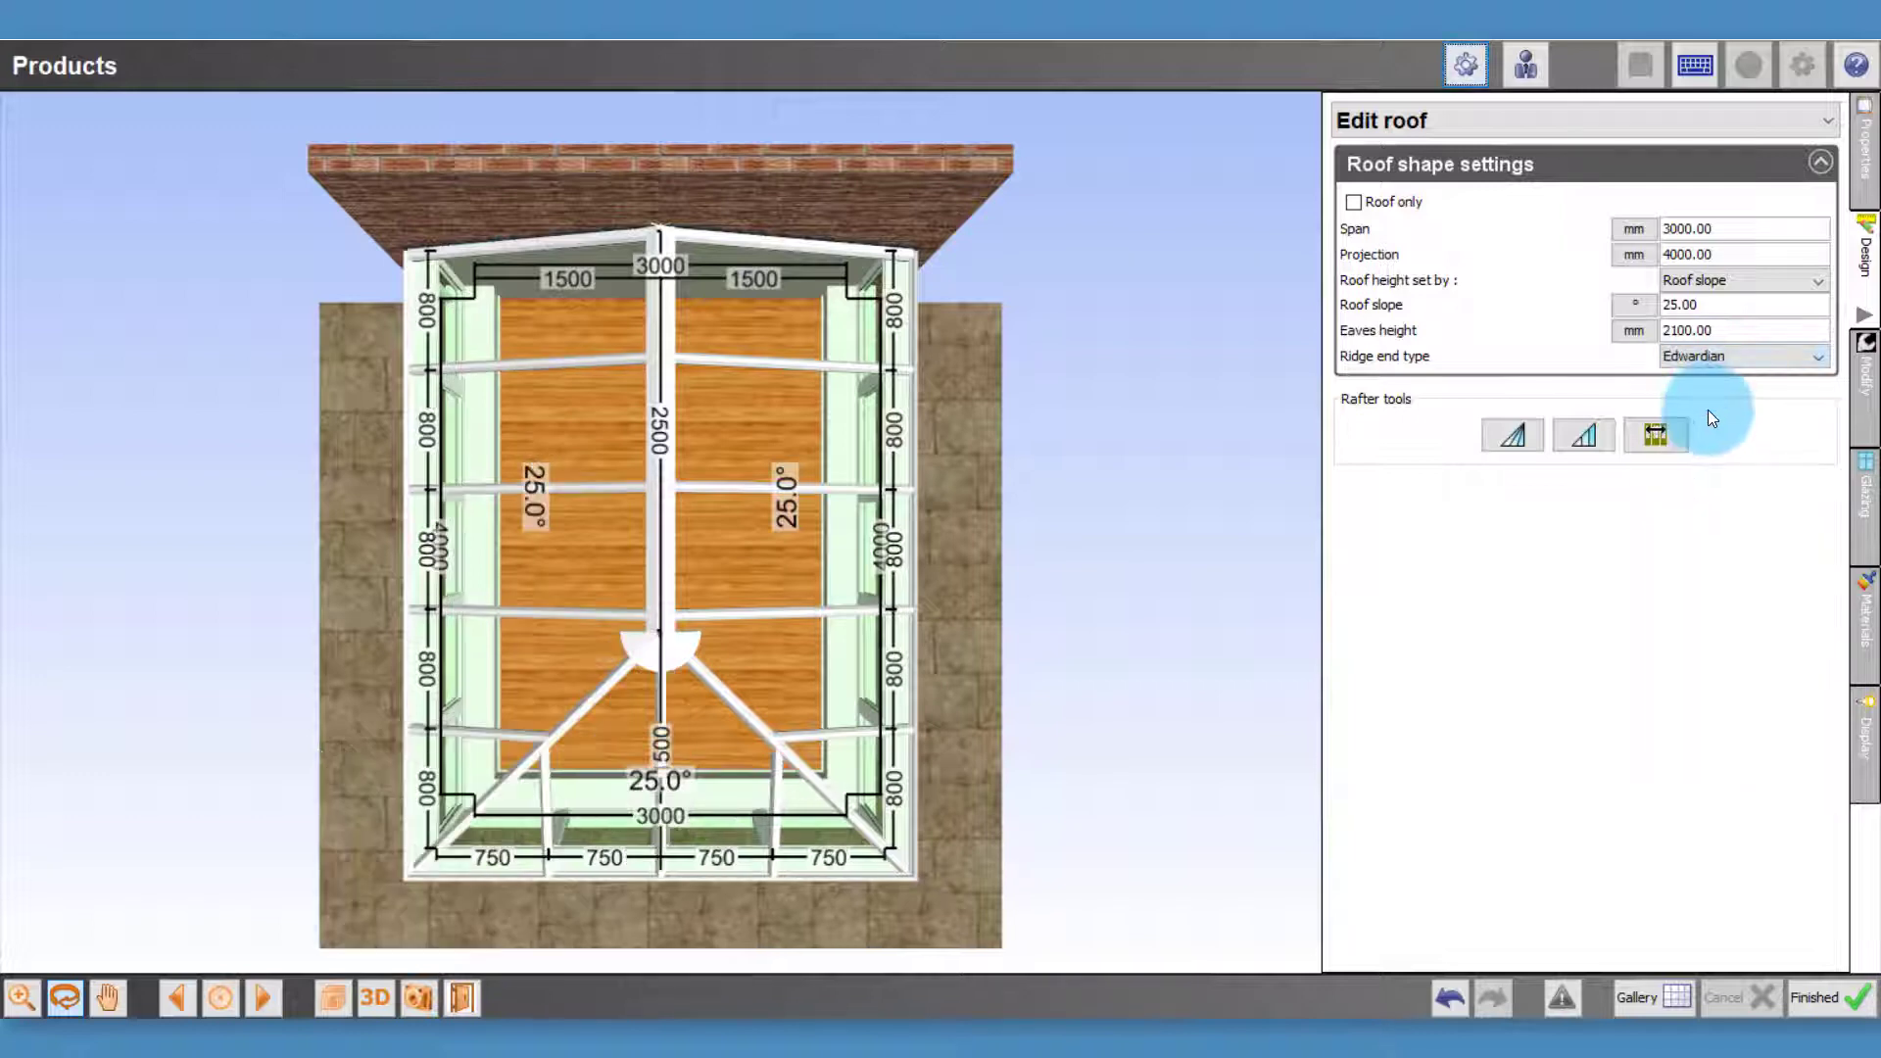
click(1544, 447)
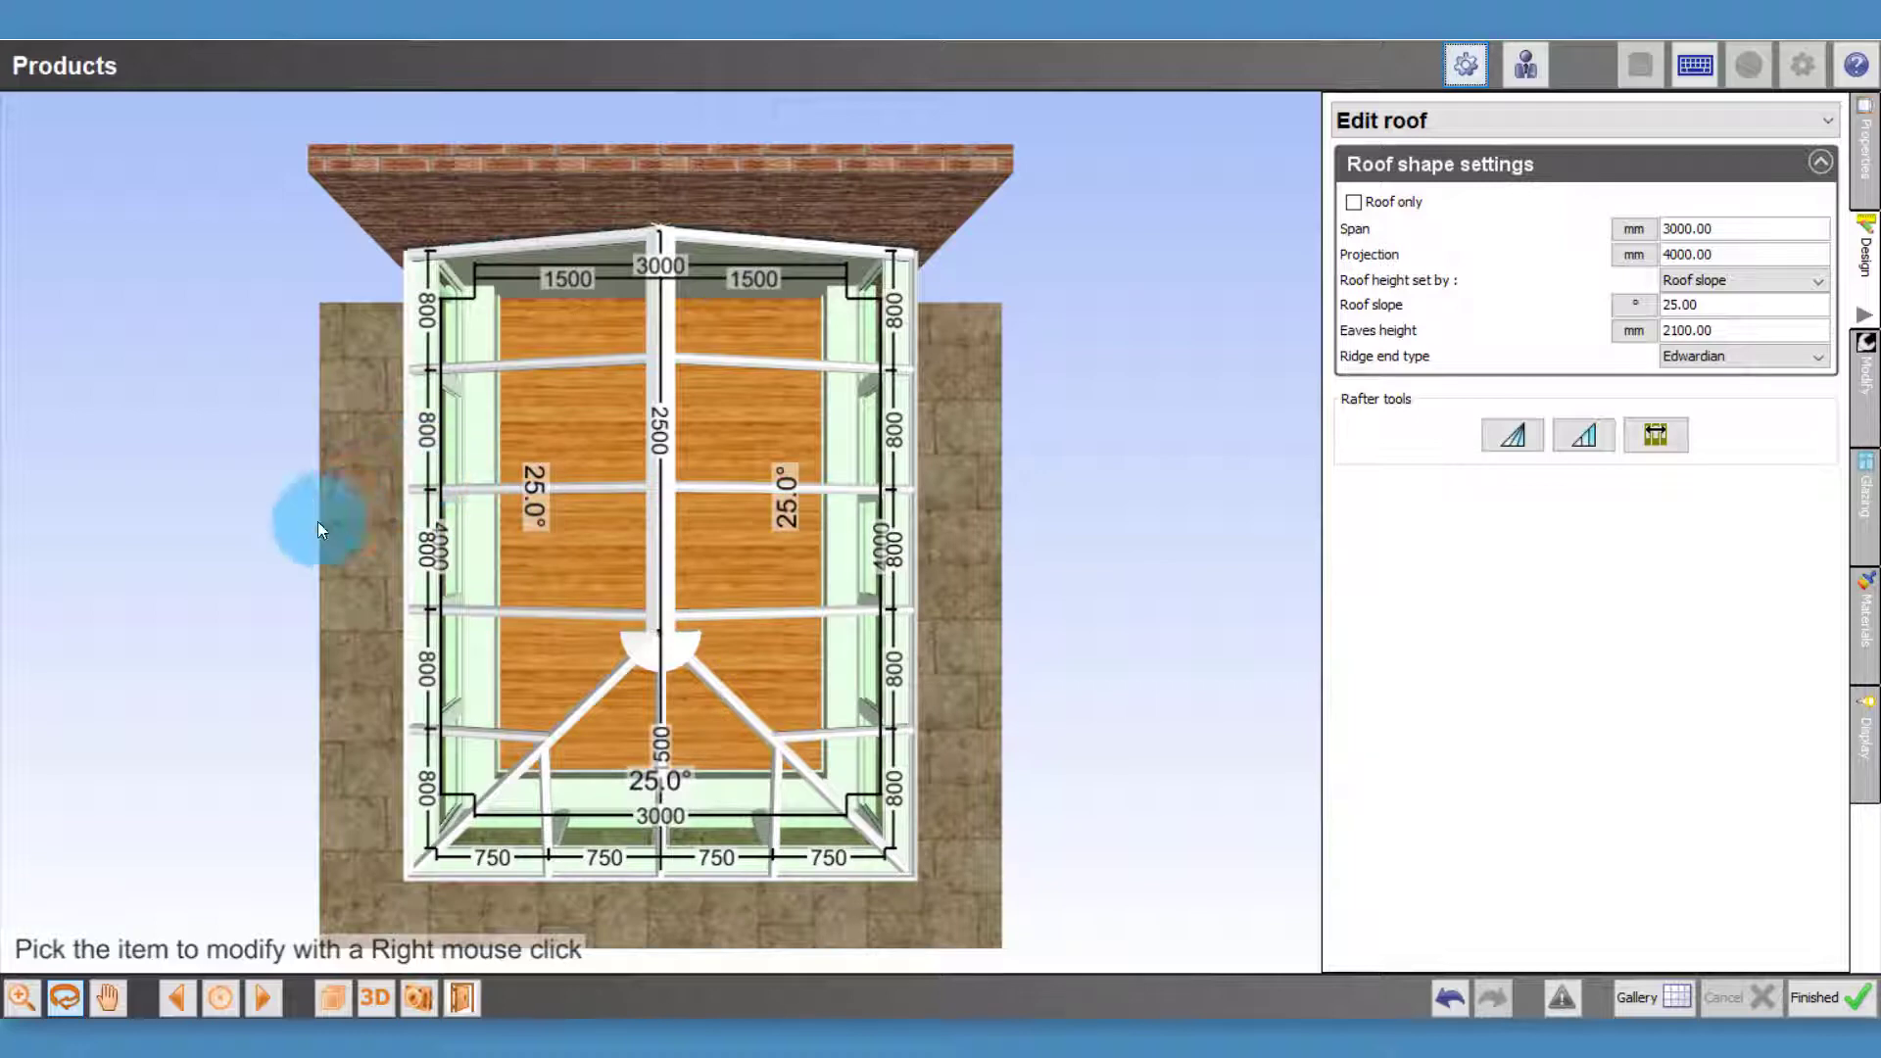
Orbit, pan and zoom the model to examine the conservatory from the front, and return to the default view
click(71, 999)
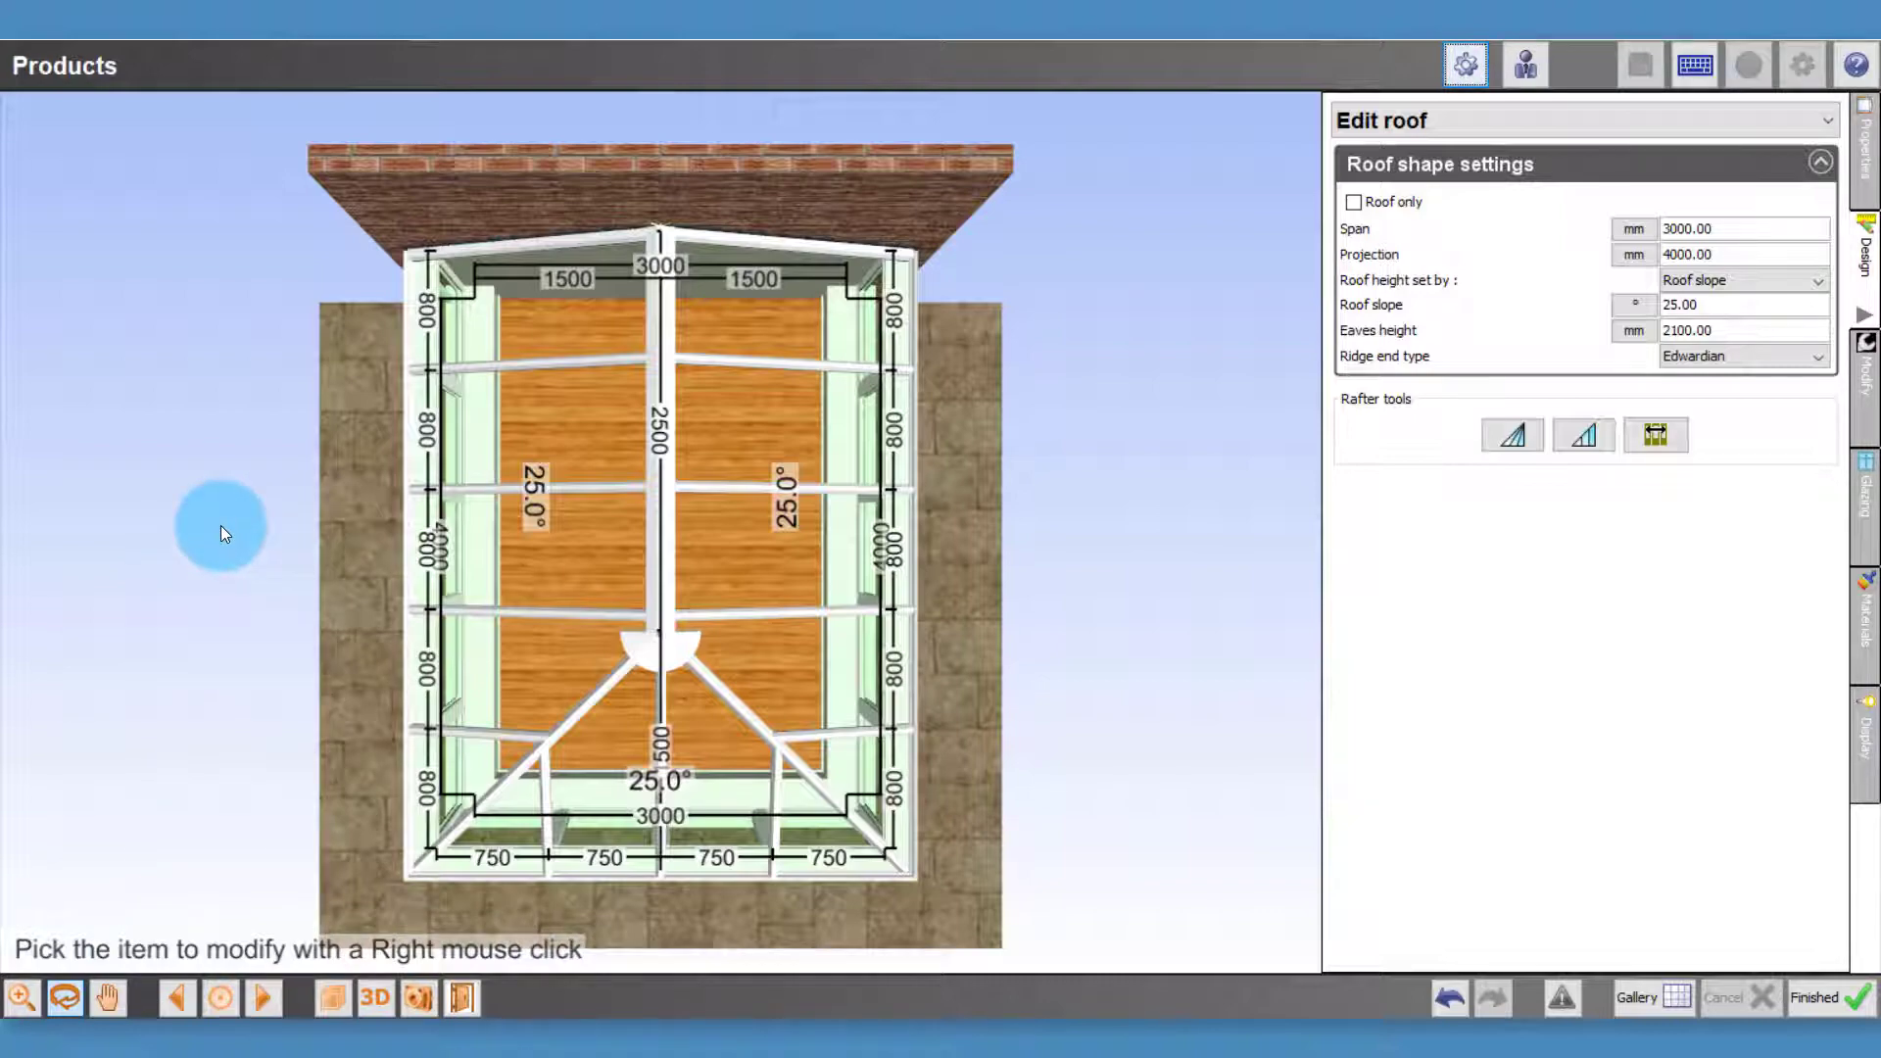
drag(220, 525, 230, 377)
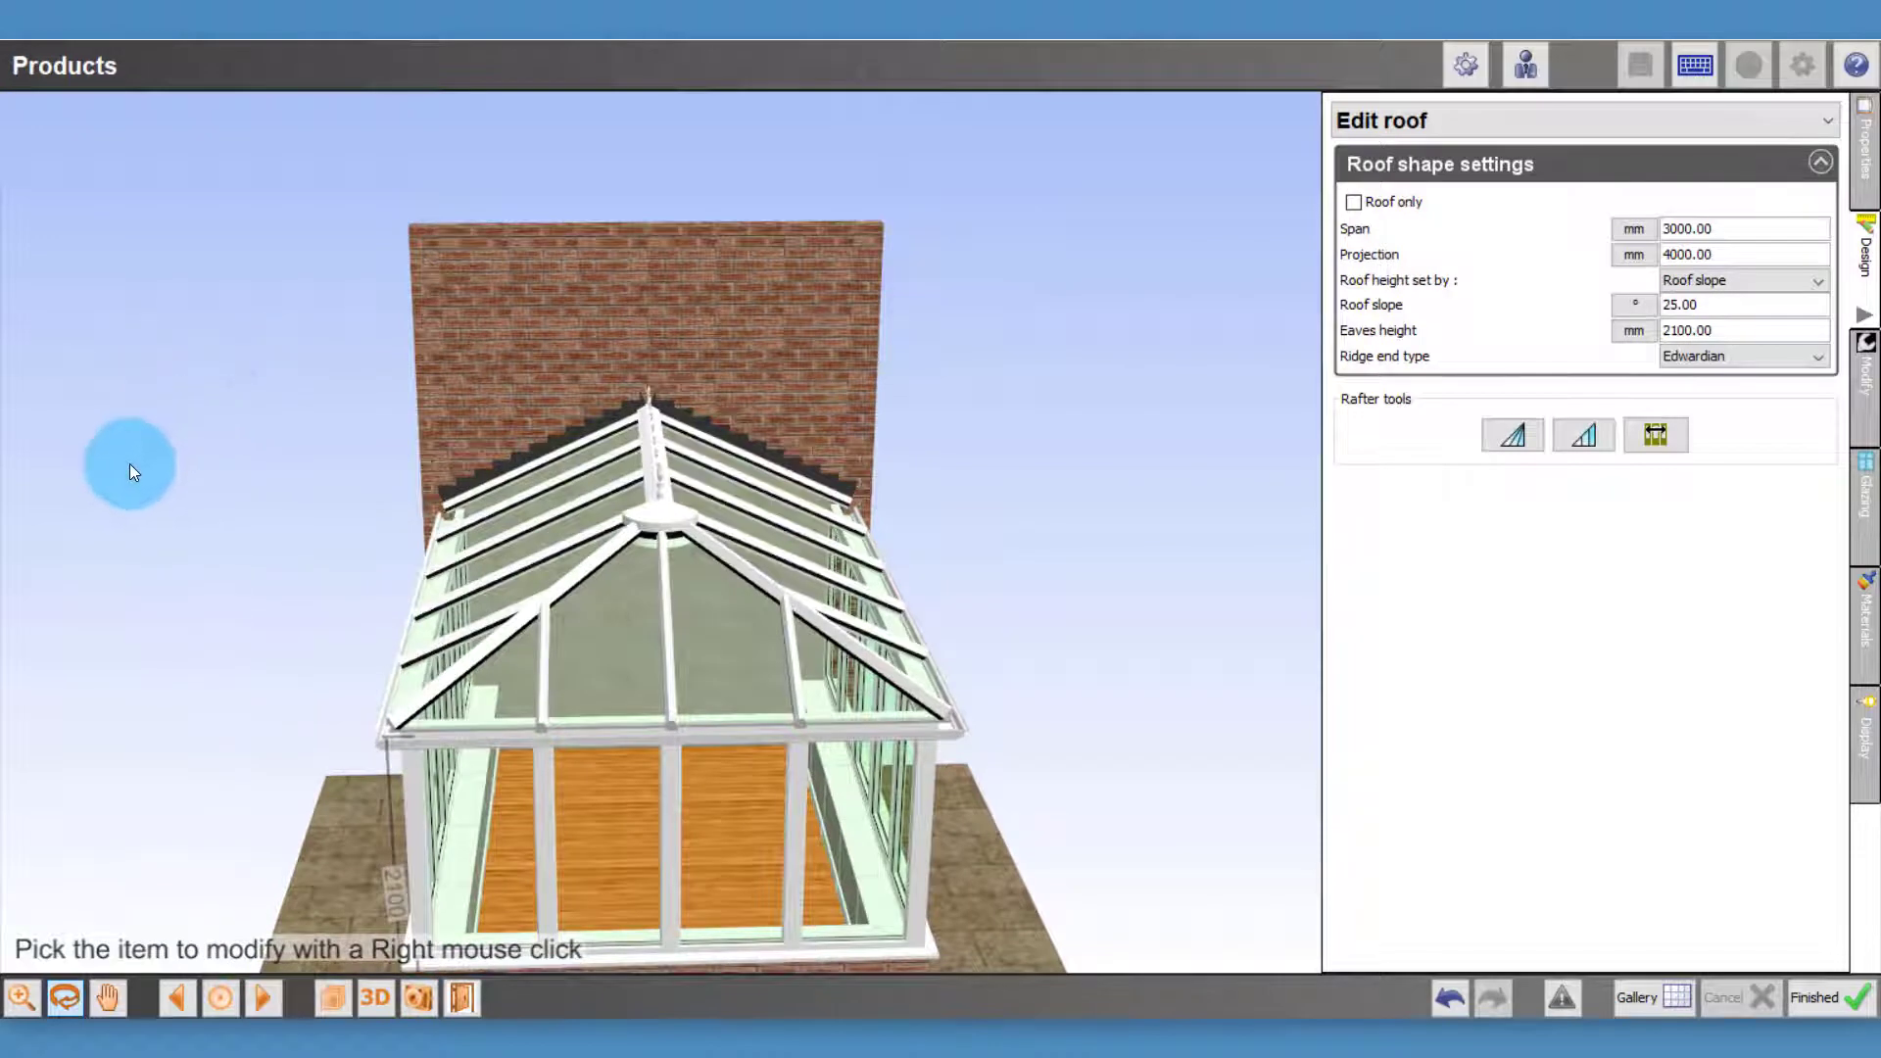
click(107, 998)
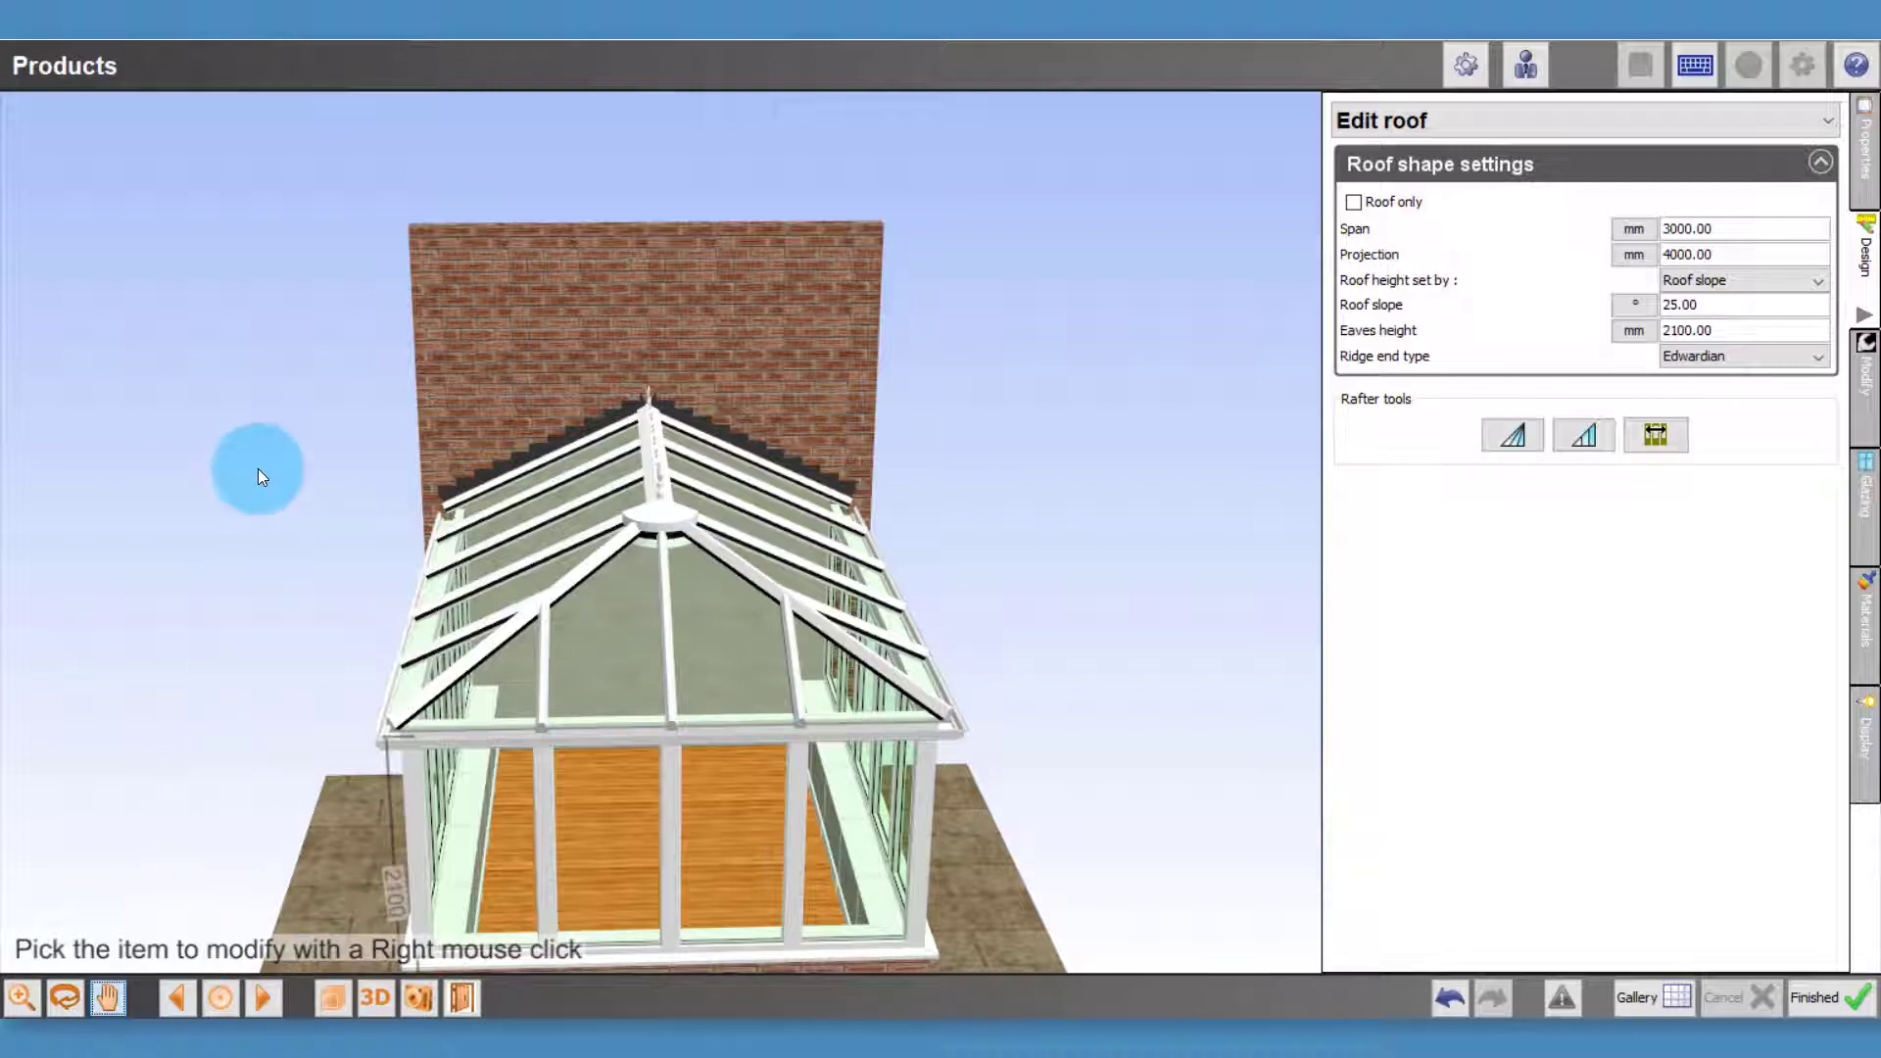
drag(257, 468, 243, 292)
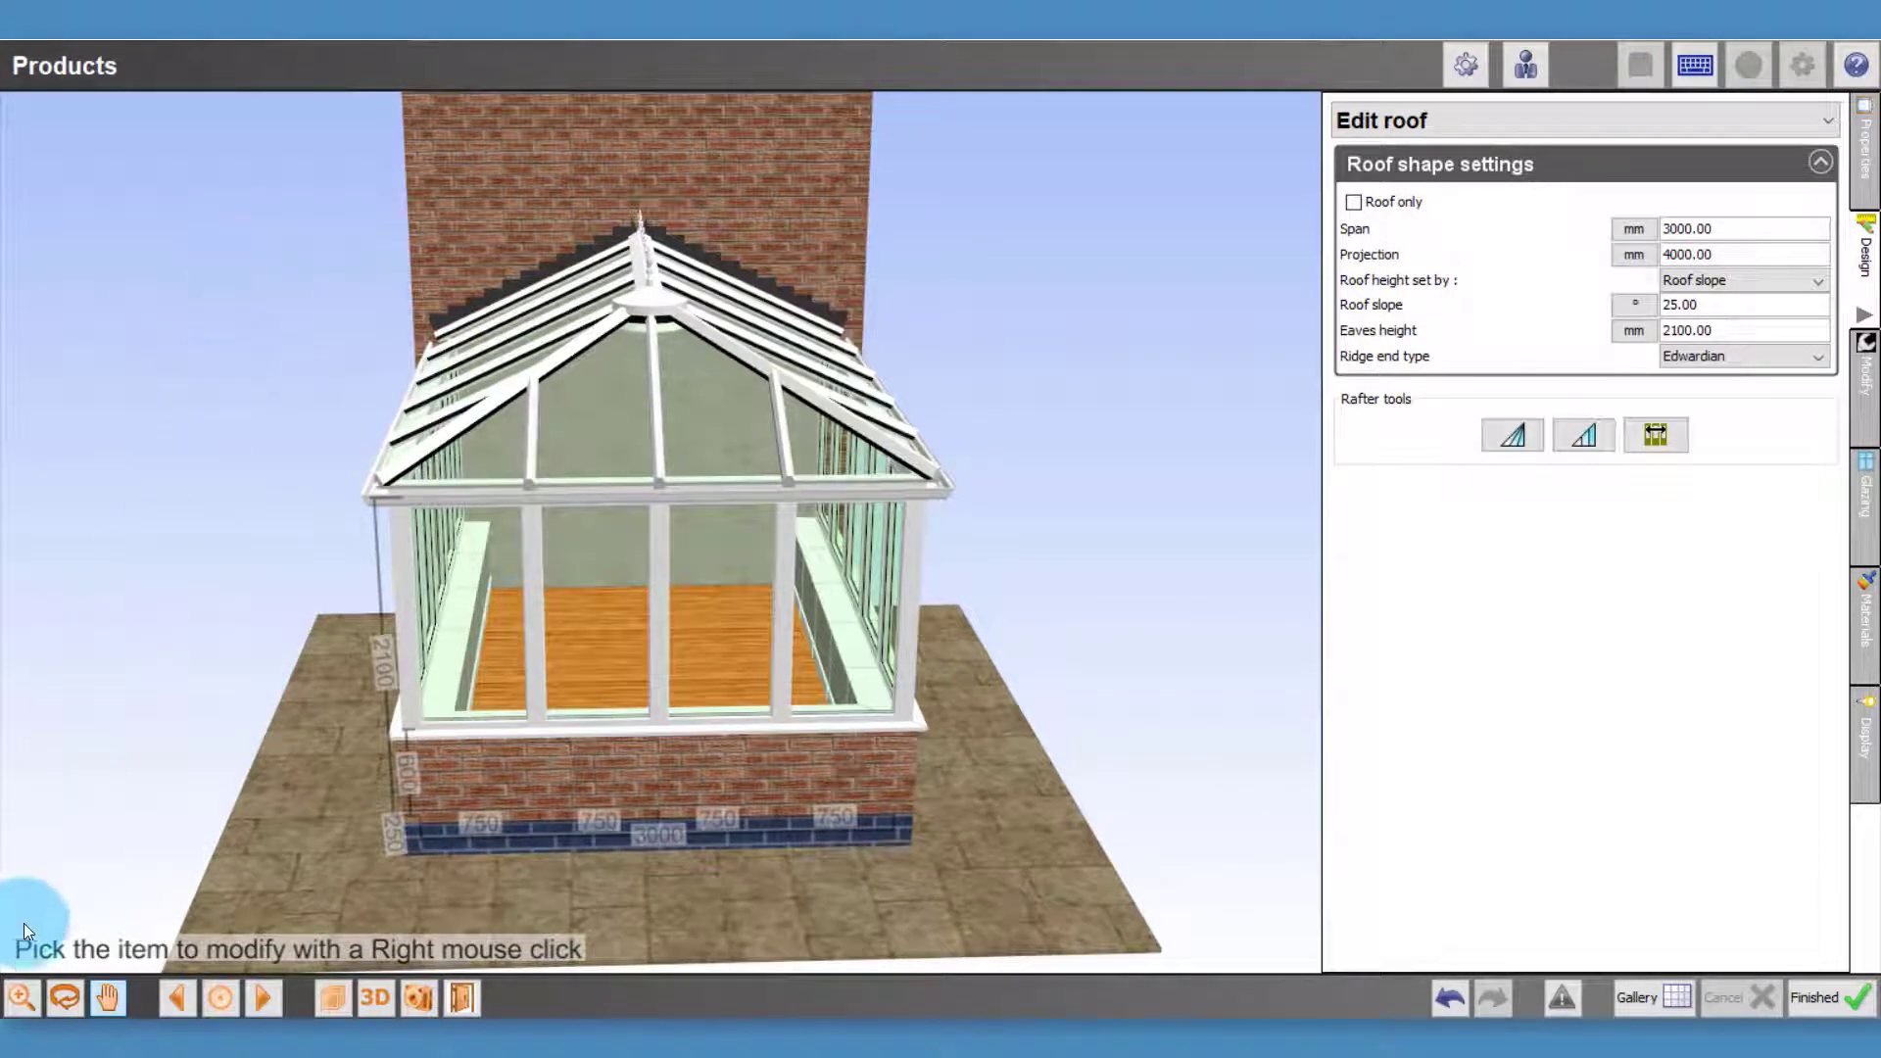
click(21, 998)
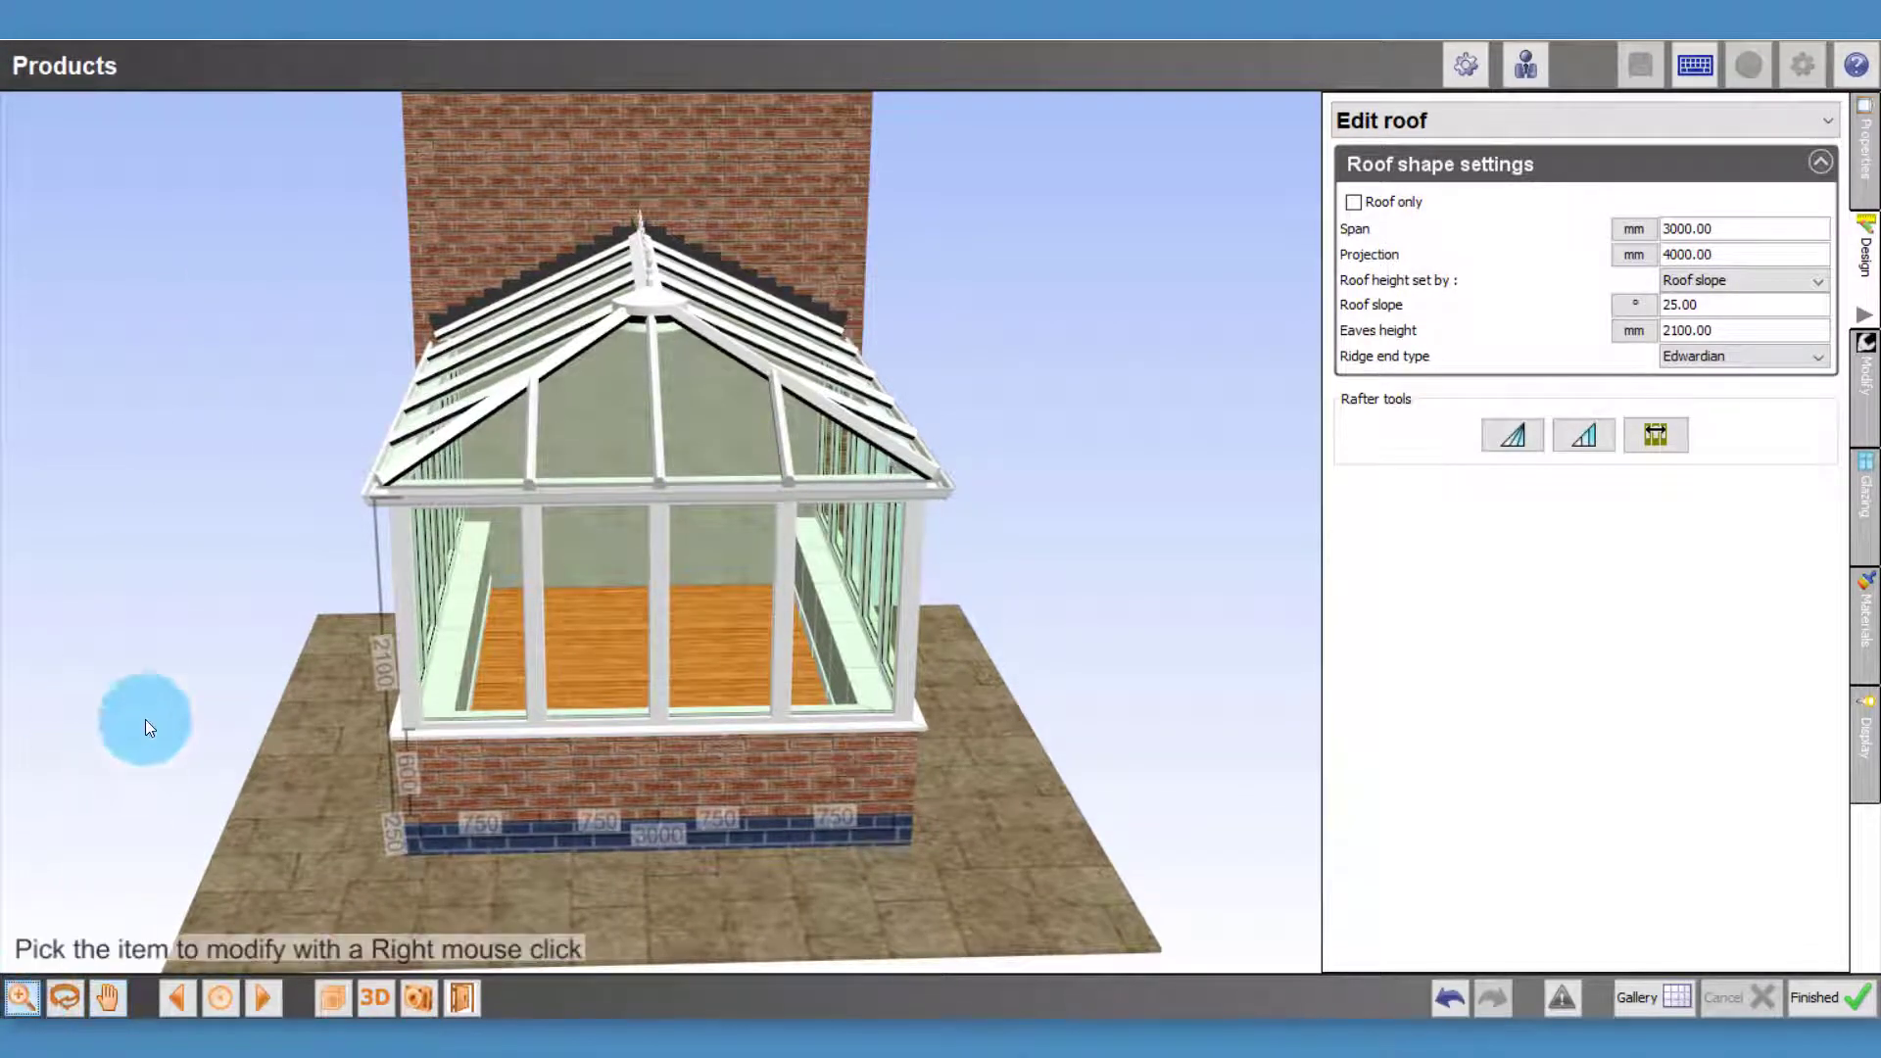
drag(264, 456, 357, 588)
click(66, 999)
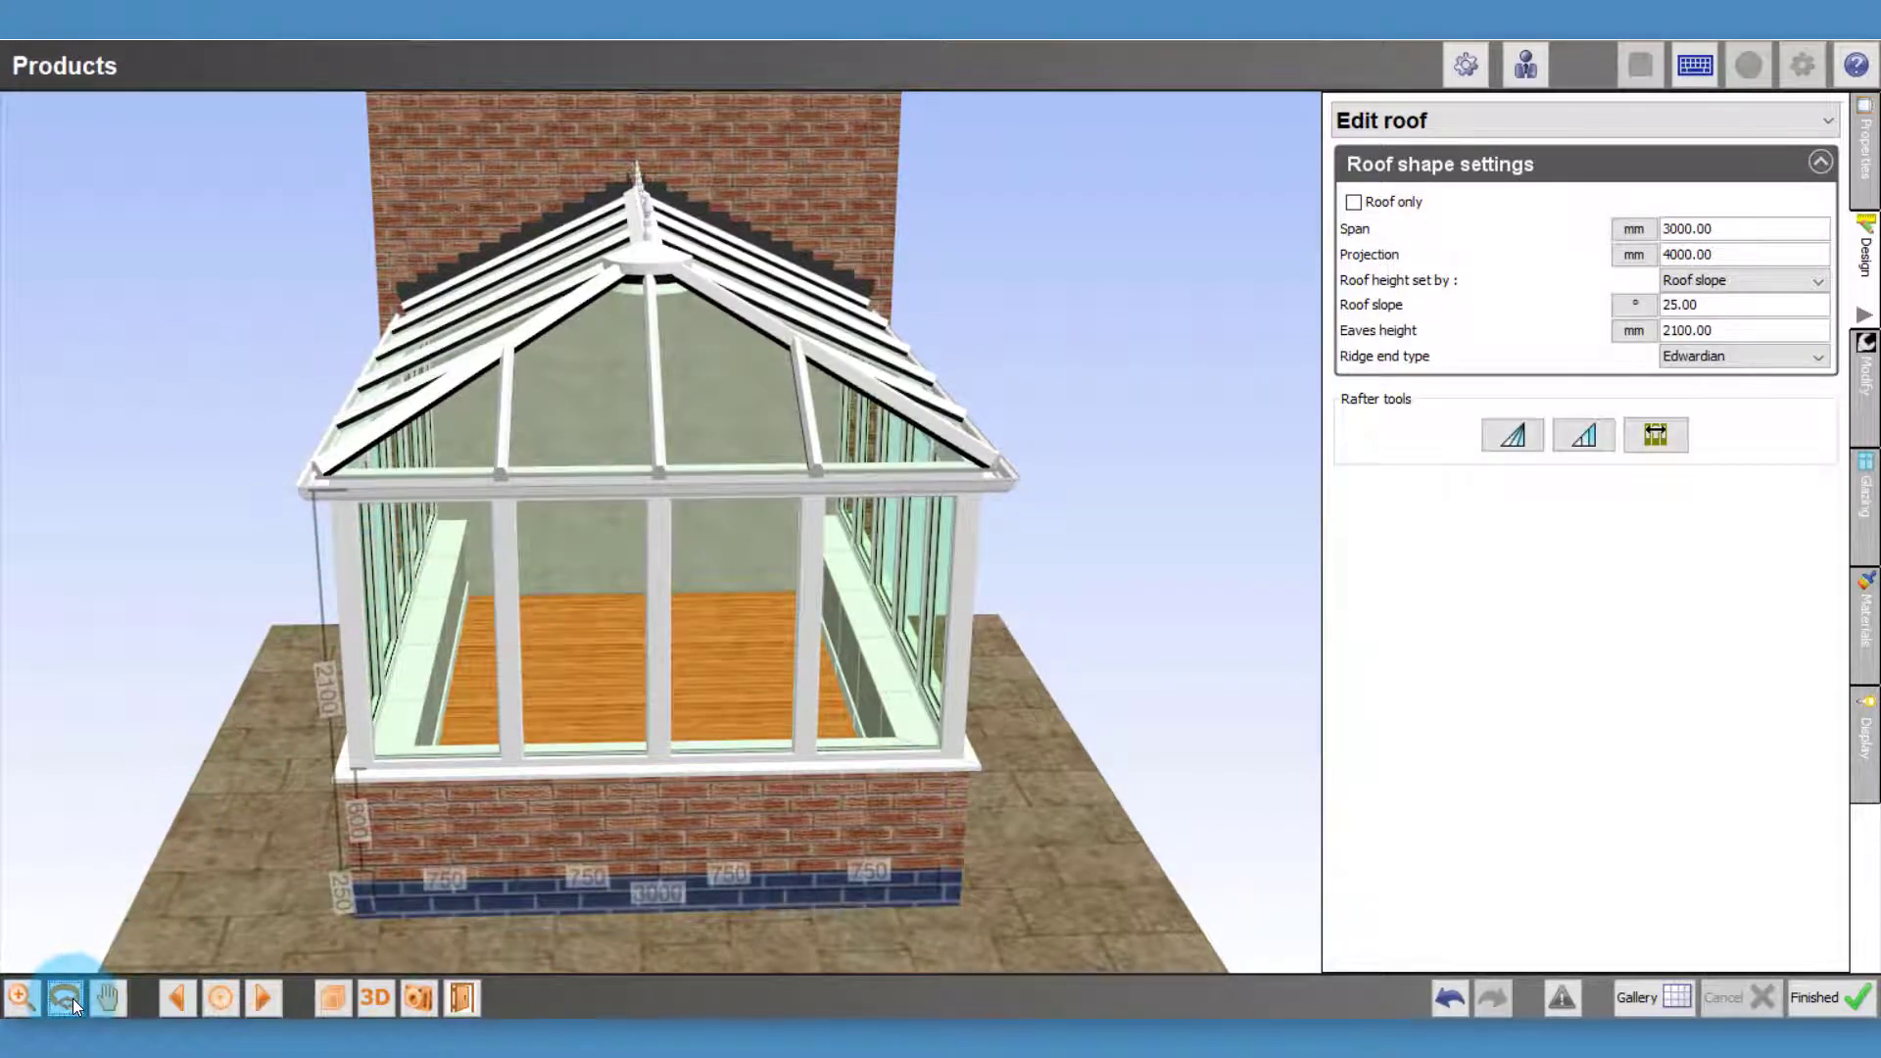
click(217, 997)
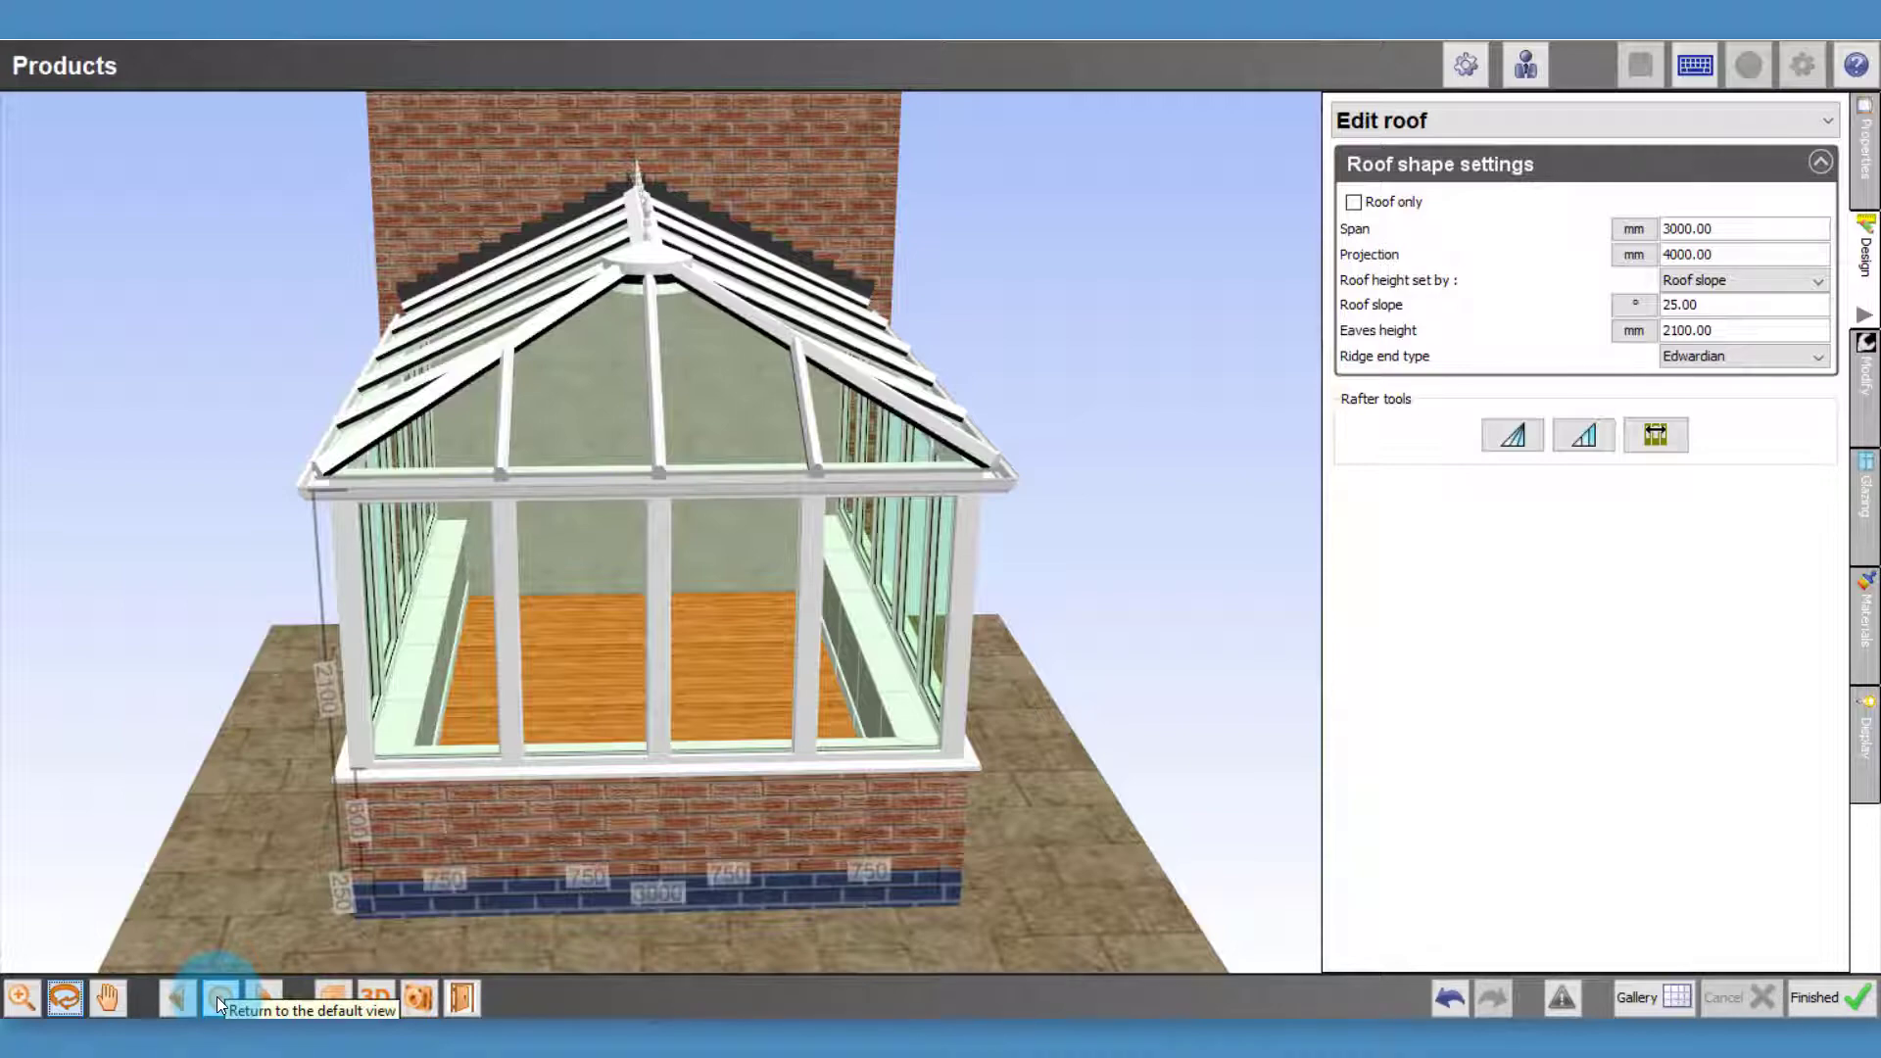
click(218, 997)
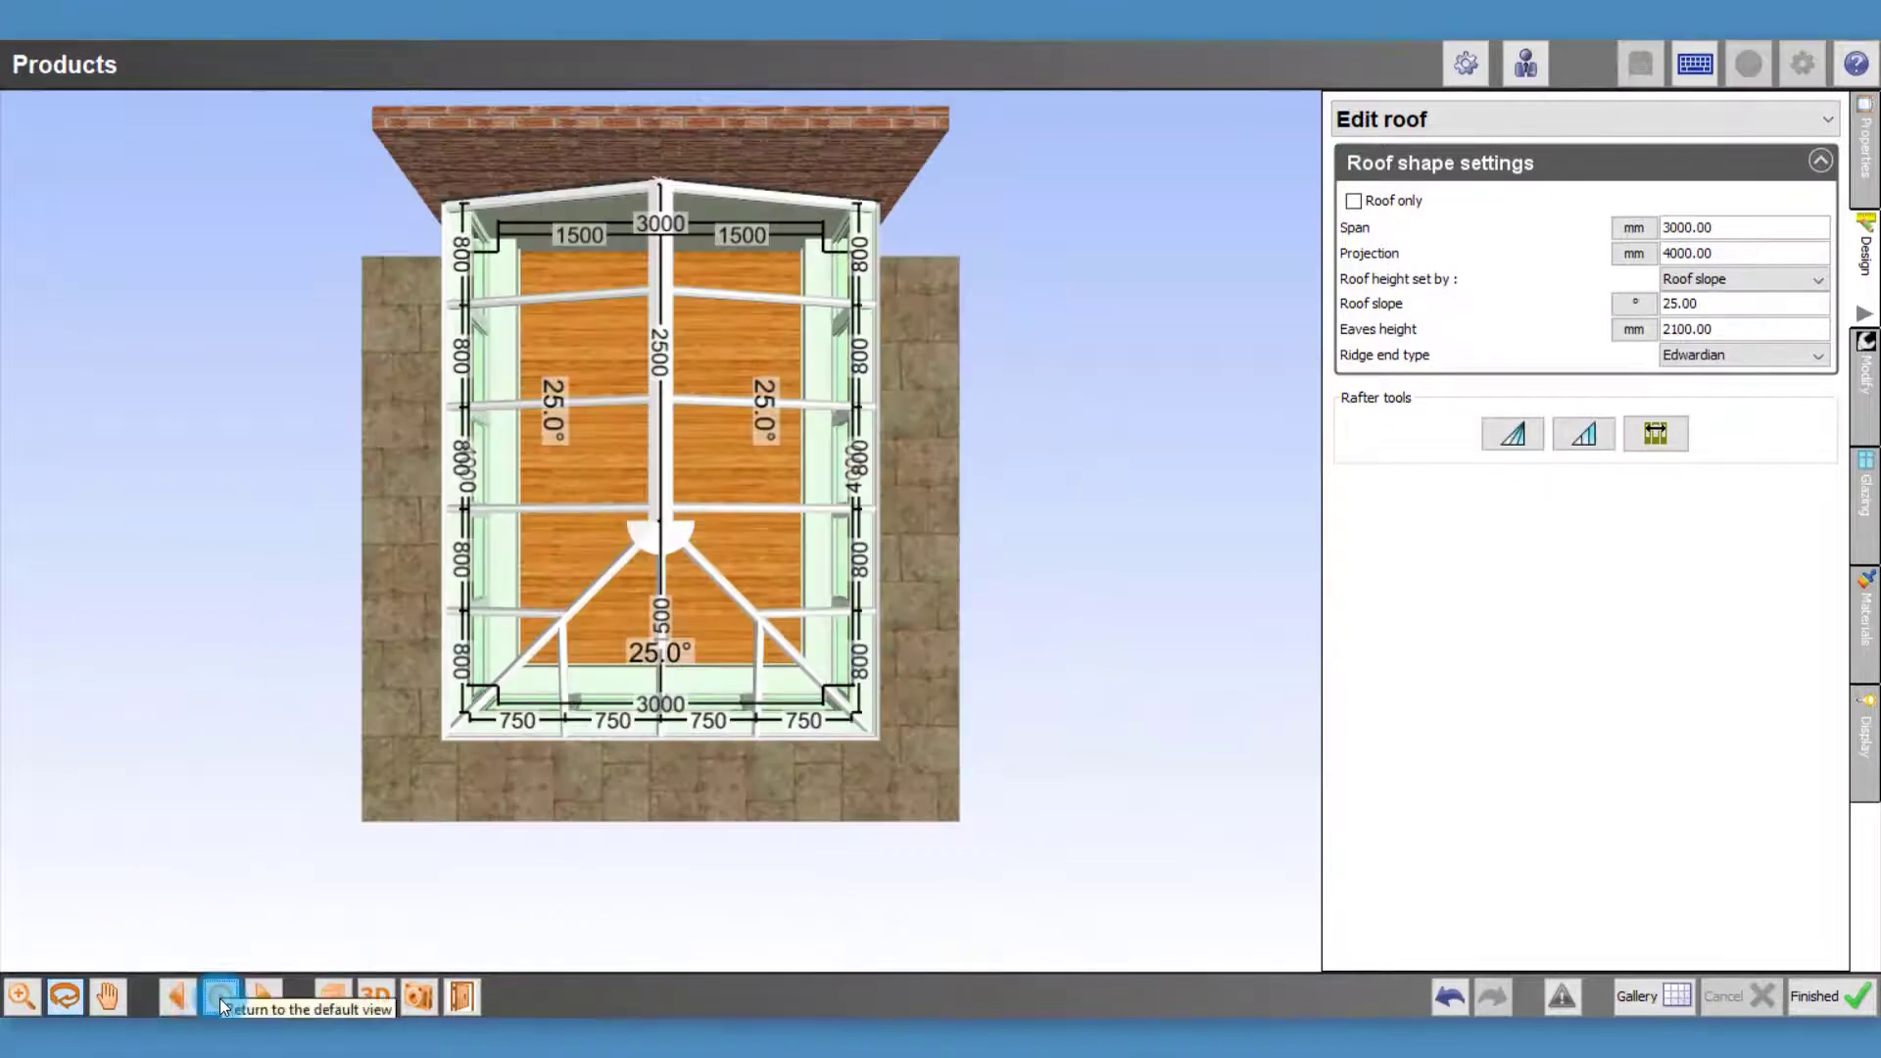
click(217, 994)
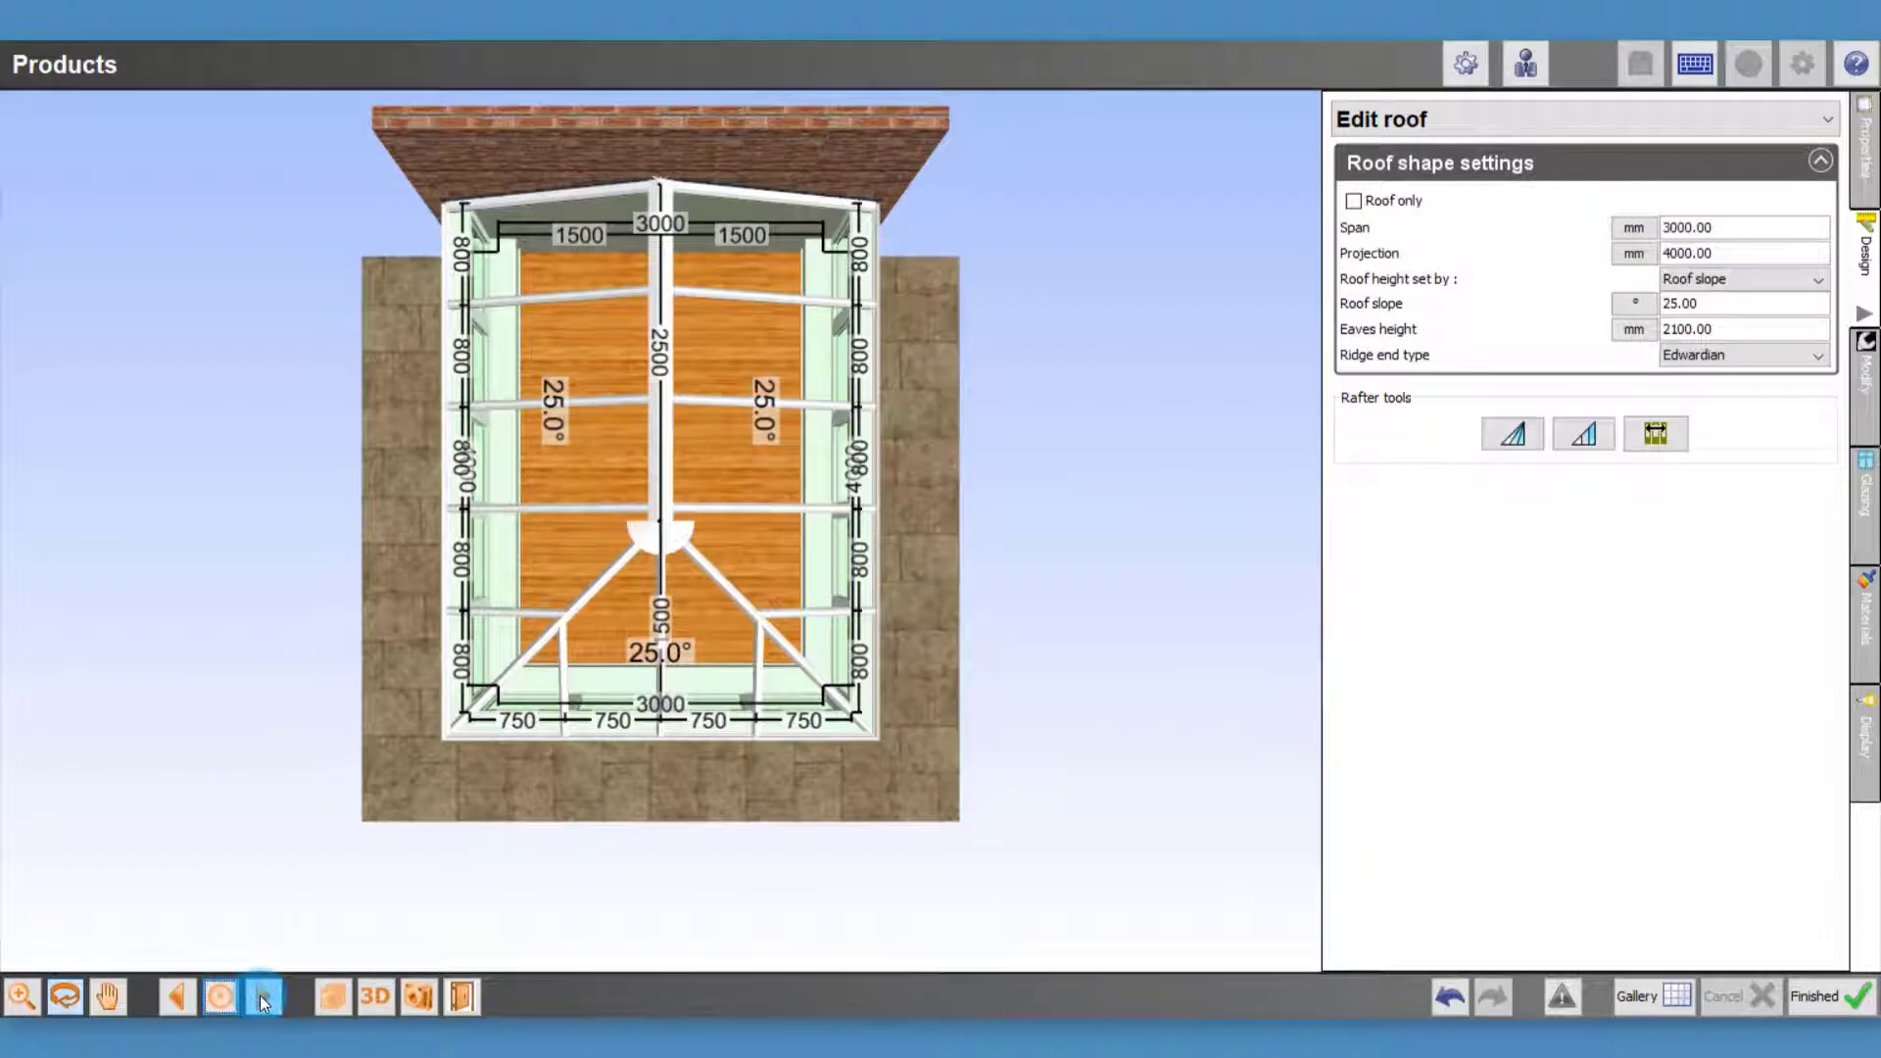
Step through the preset views of each side frame around the conservatory and return to the default plan view
click(261, 995)
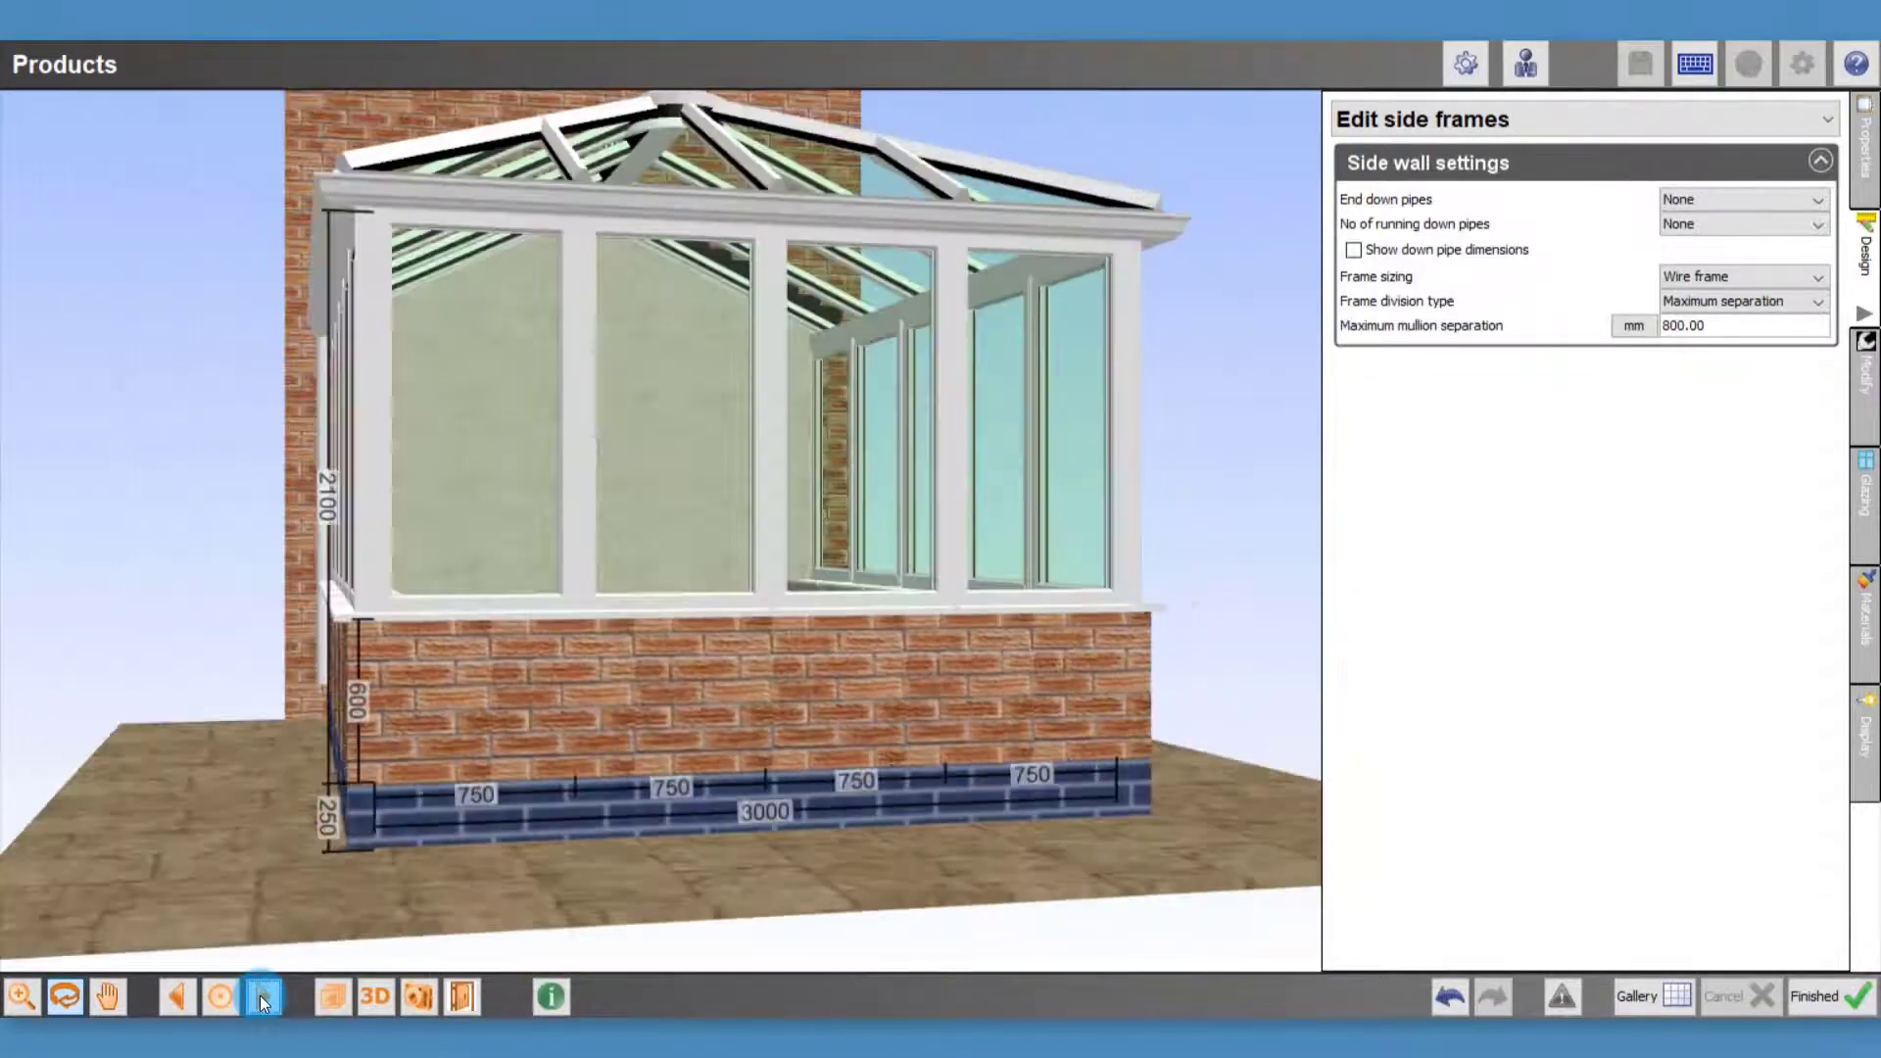
click(261, 995)
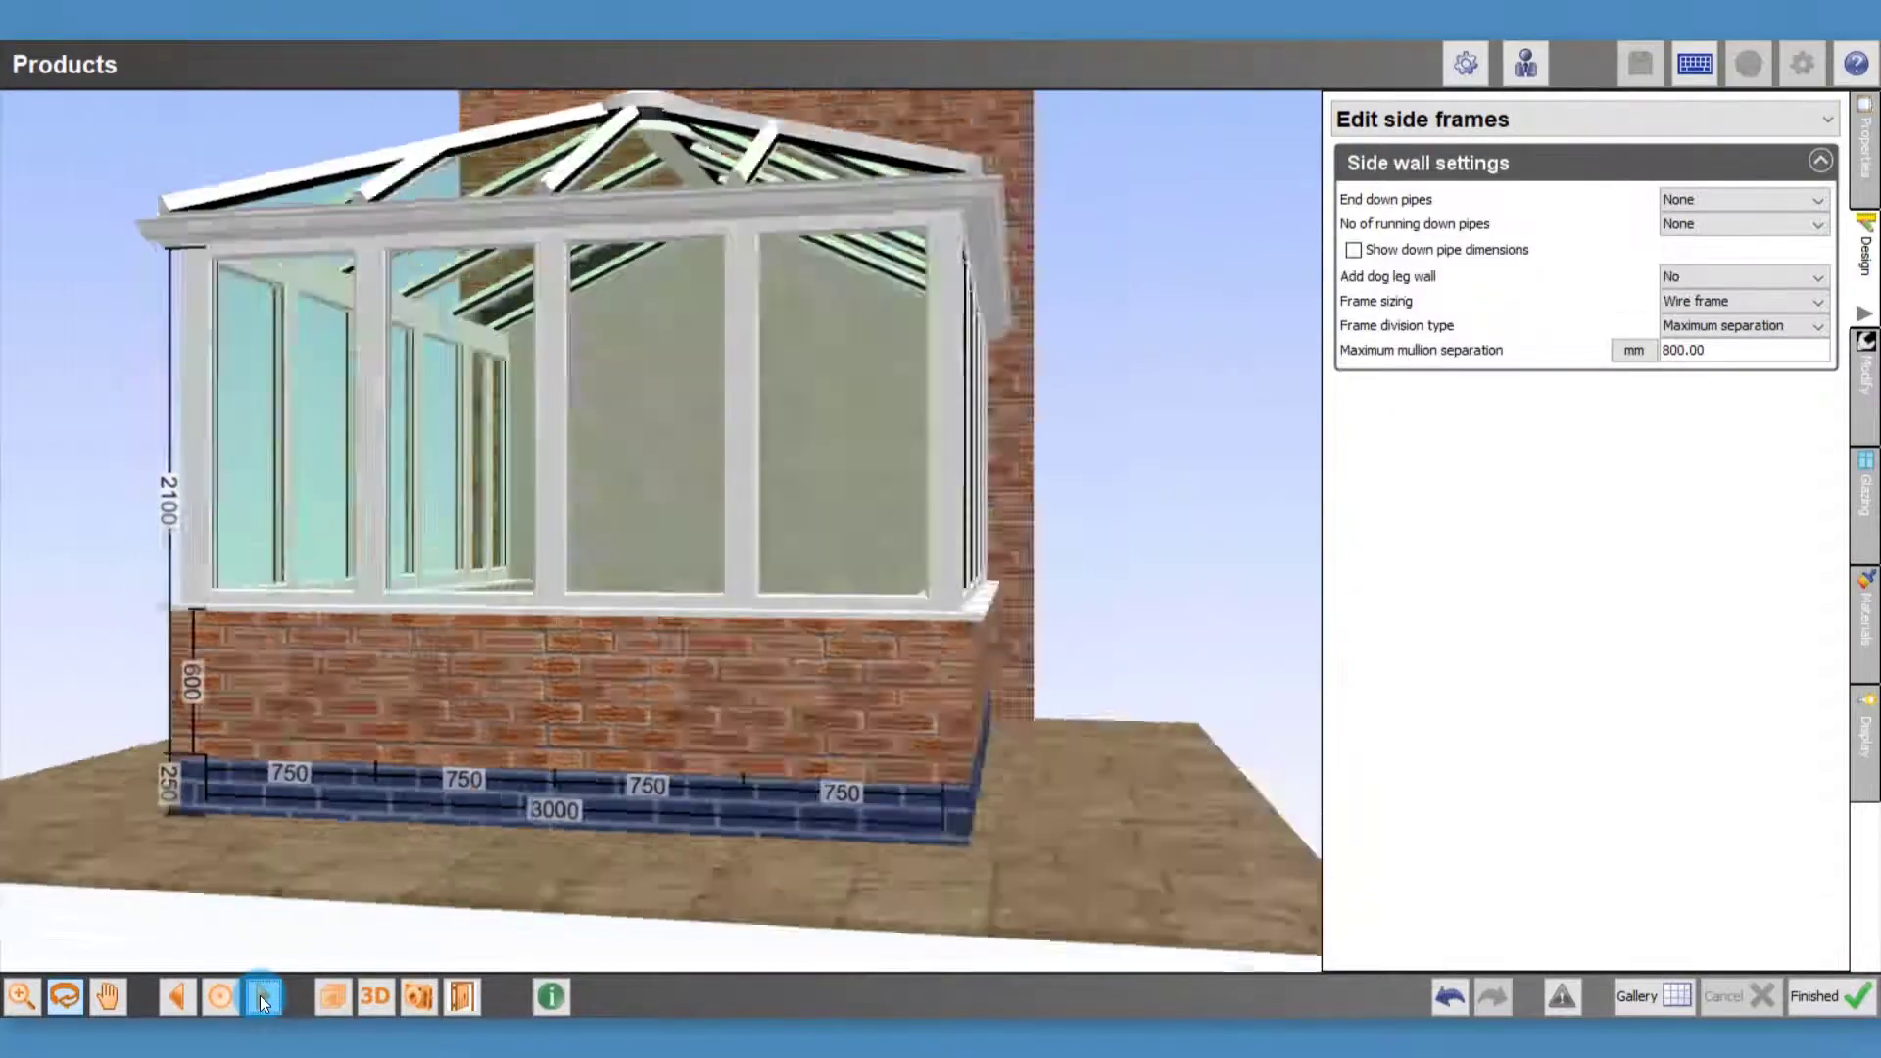
click(260, 995)
click(260, 995)
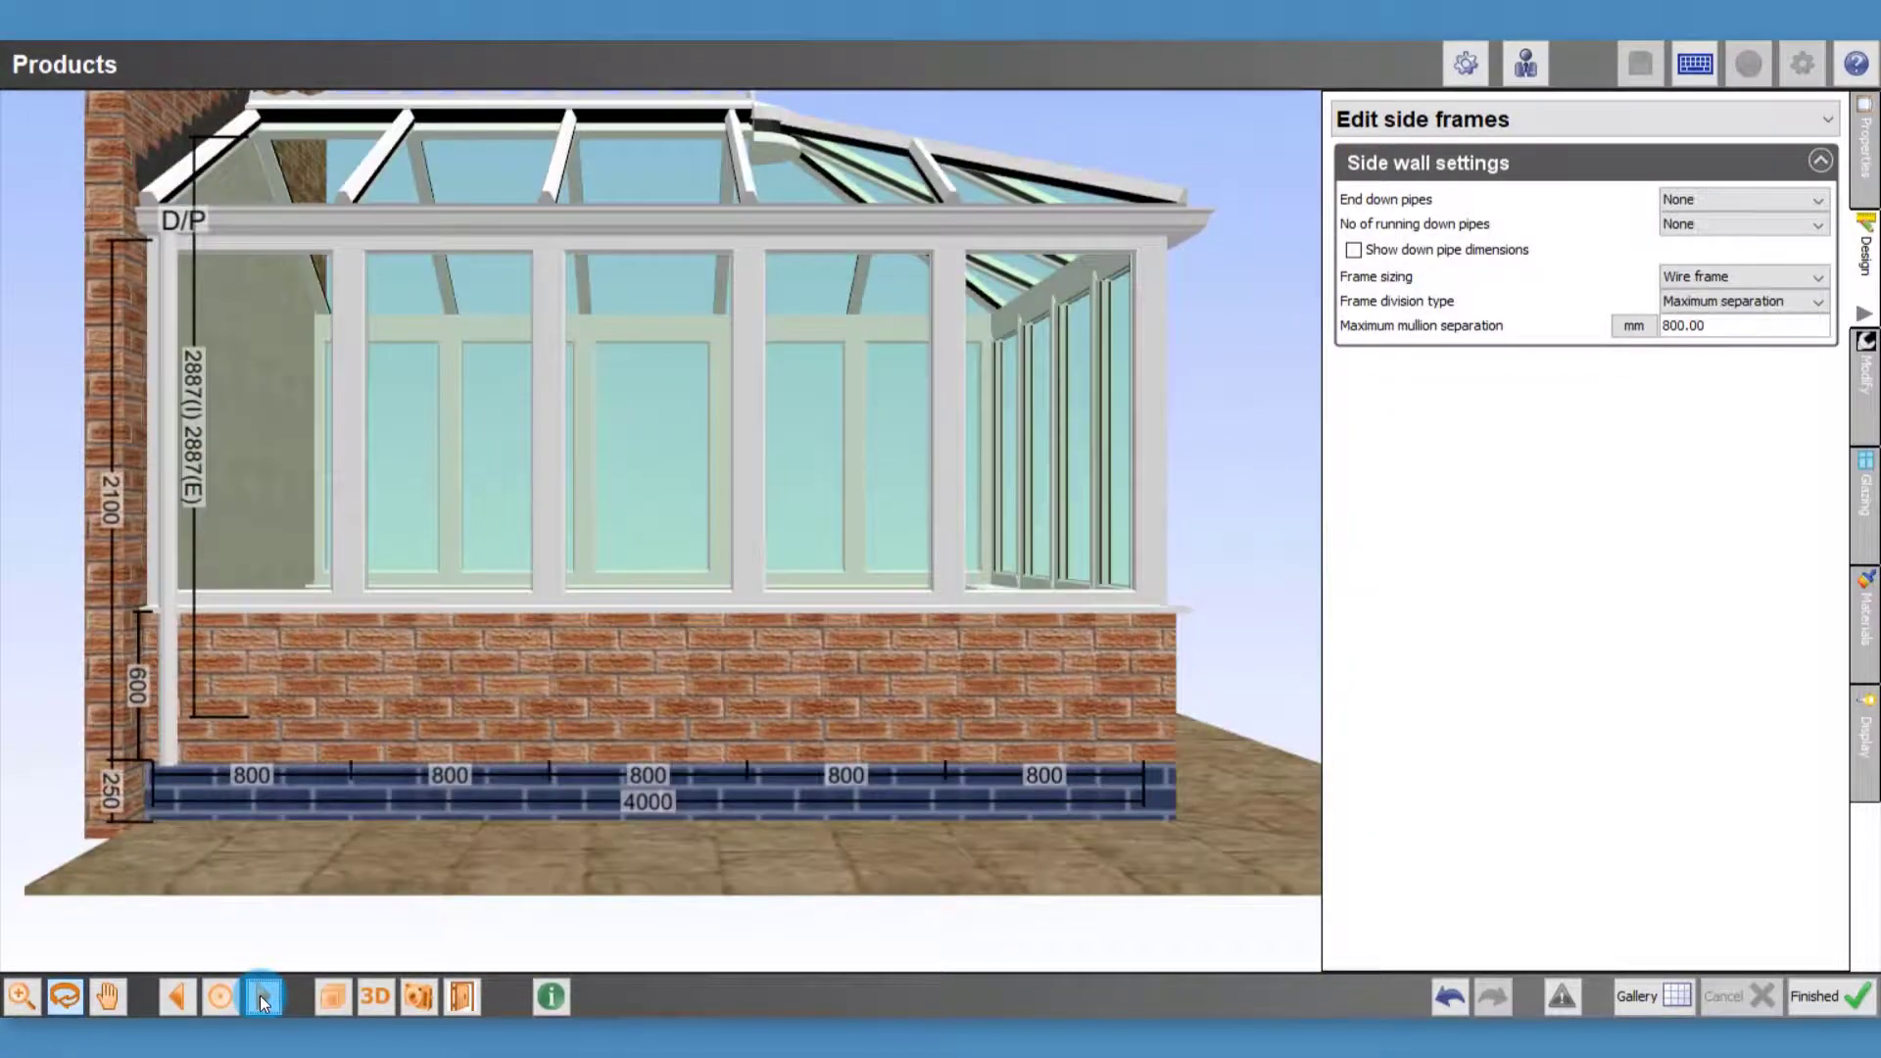
click(260, 996)
click(261, 995)
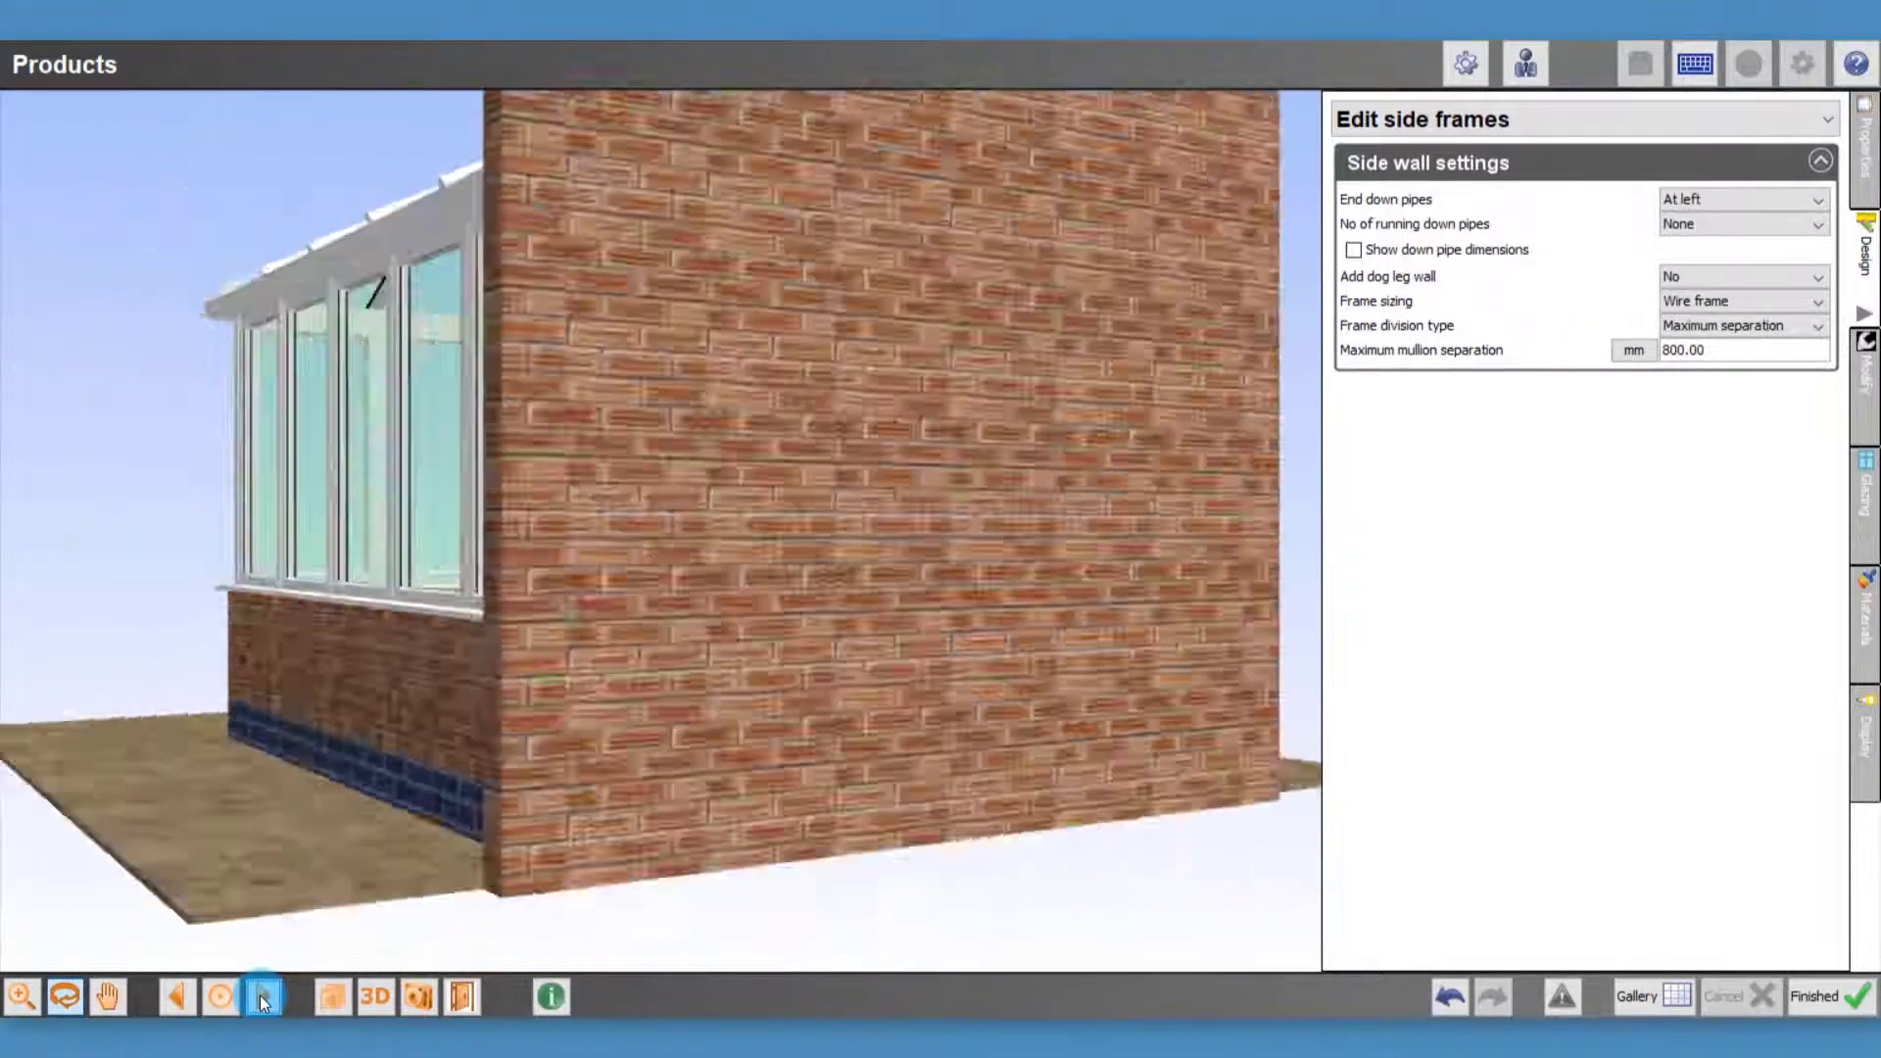
click(261, 995)
click(260, 996)
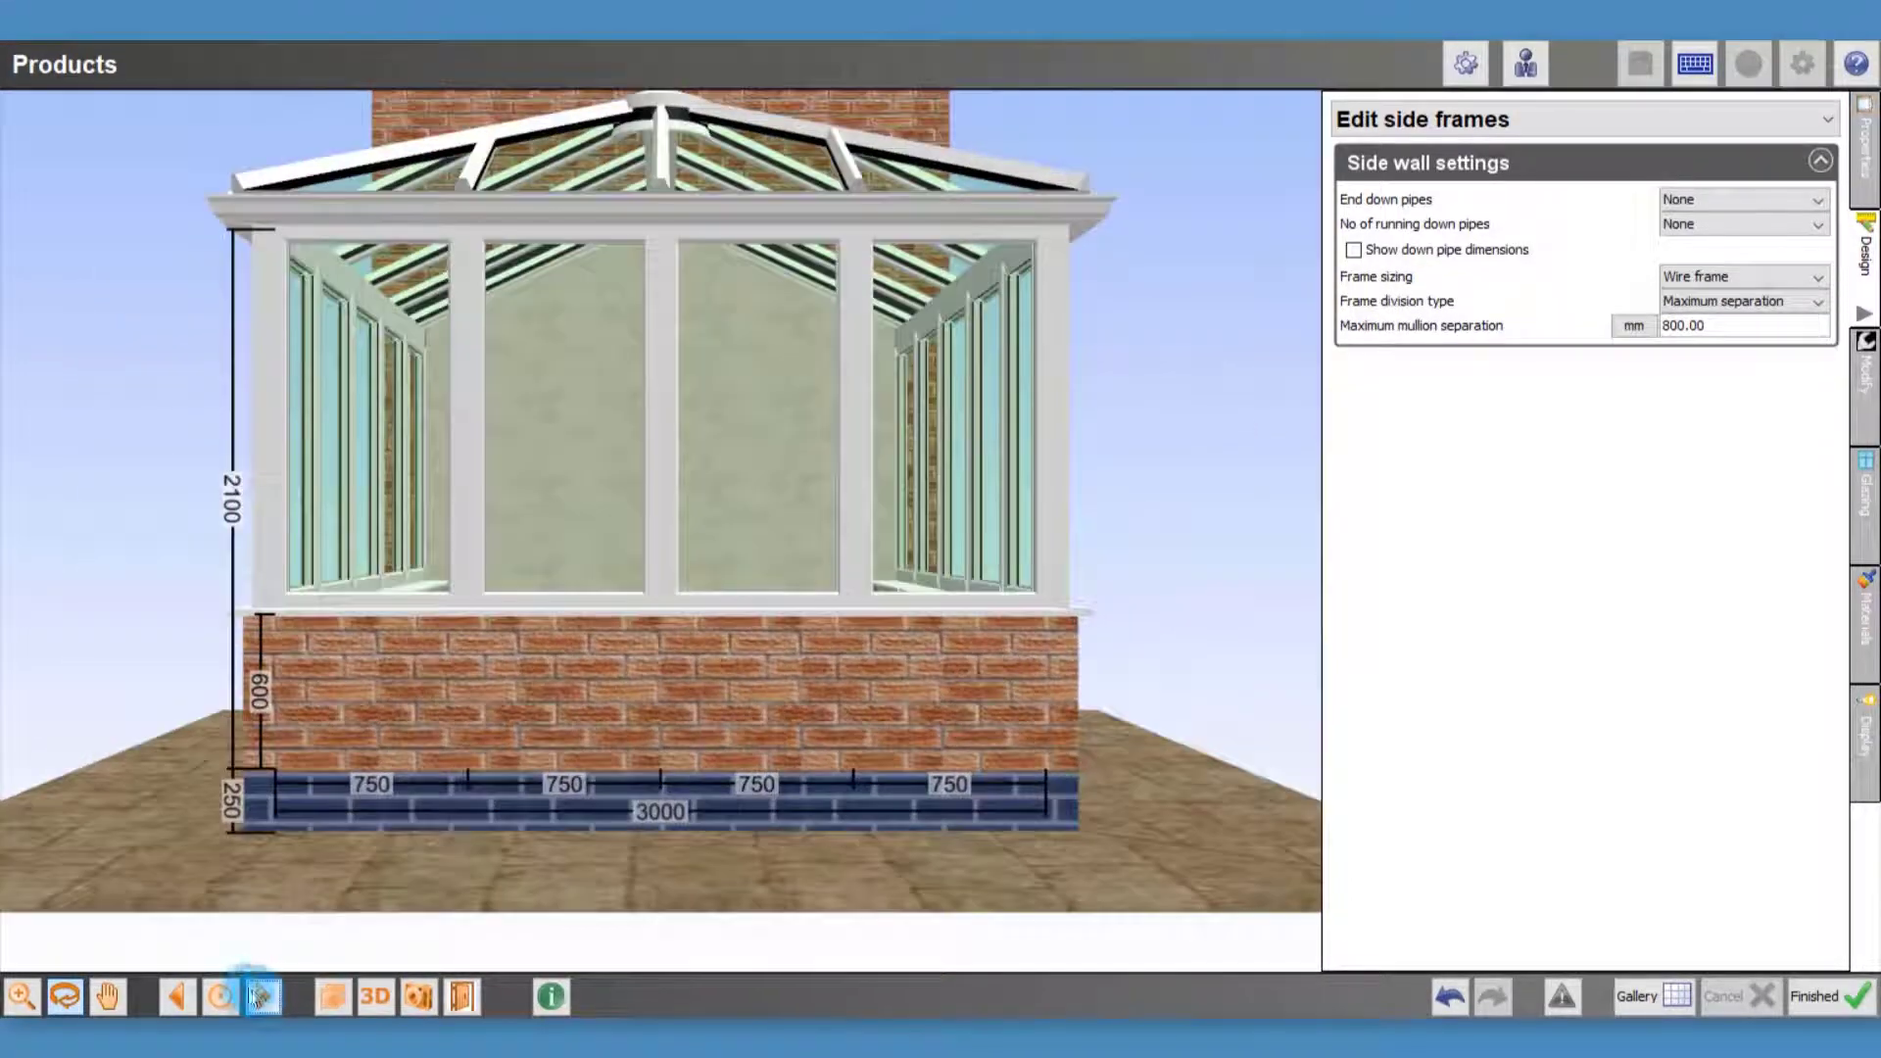
click(224, 996)
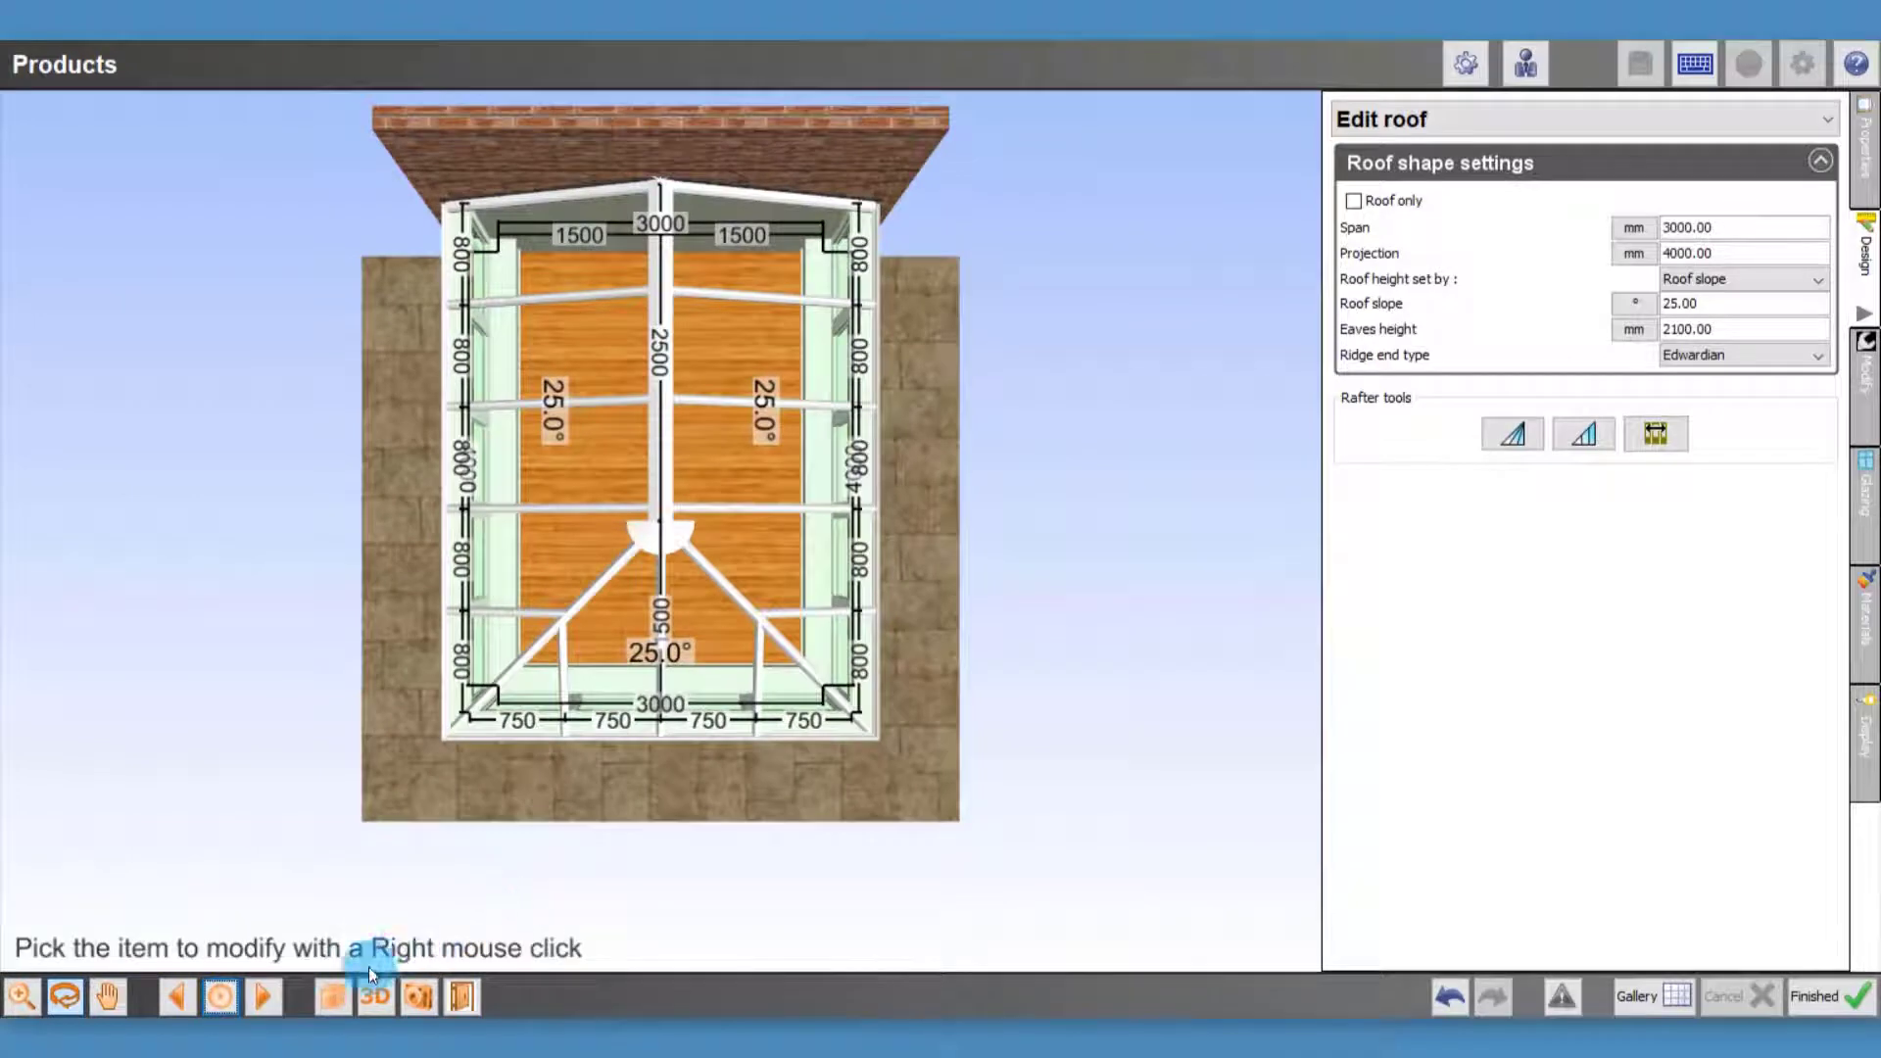
Display the model with edge outlines and switch the plan view to 2D
click(347, 995)
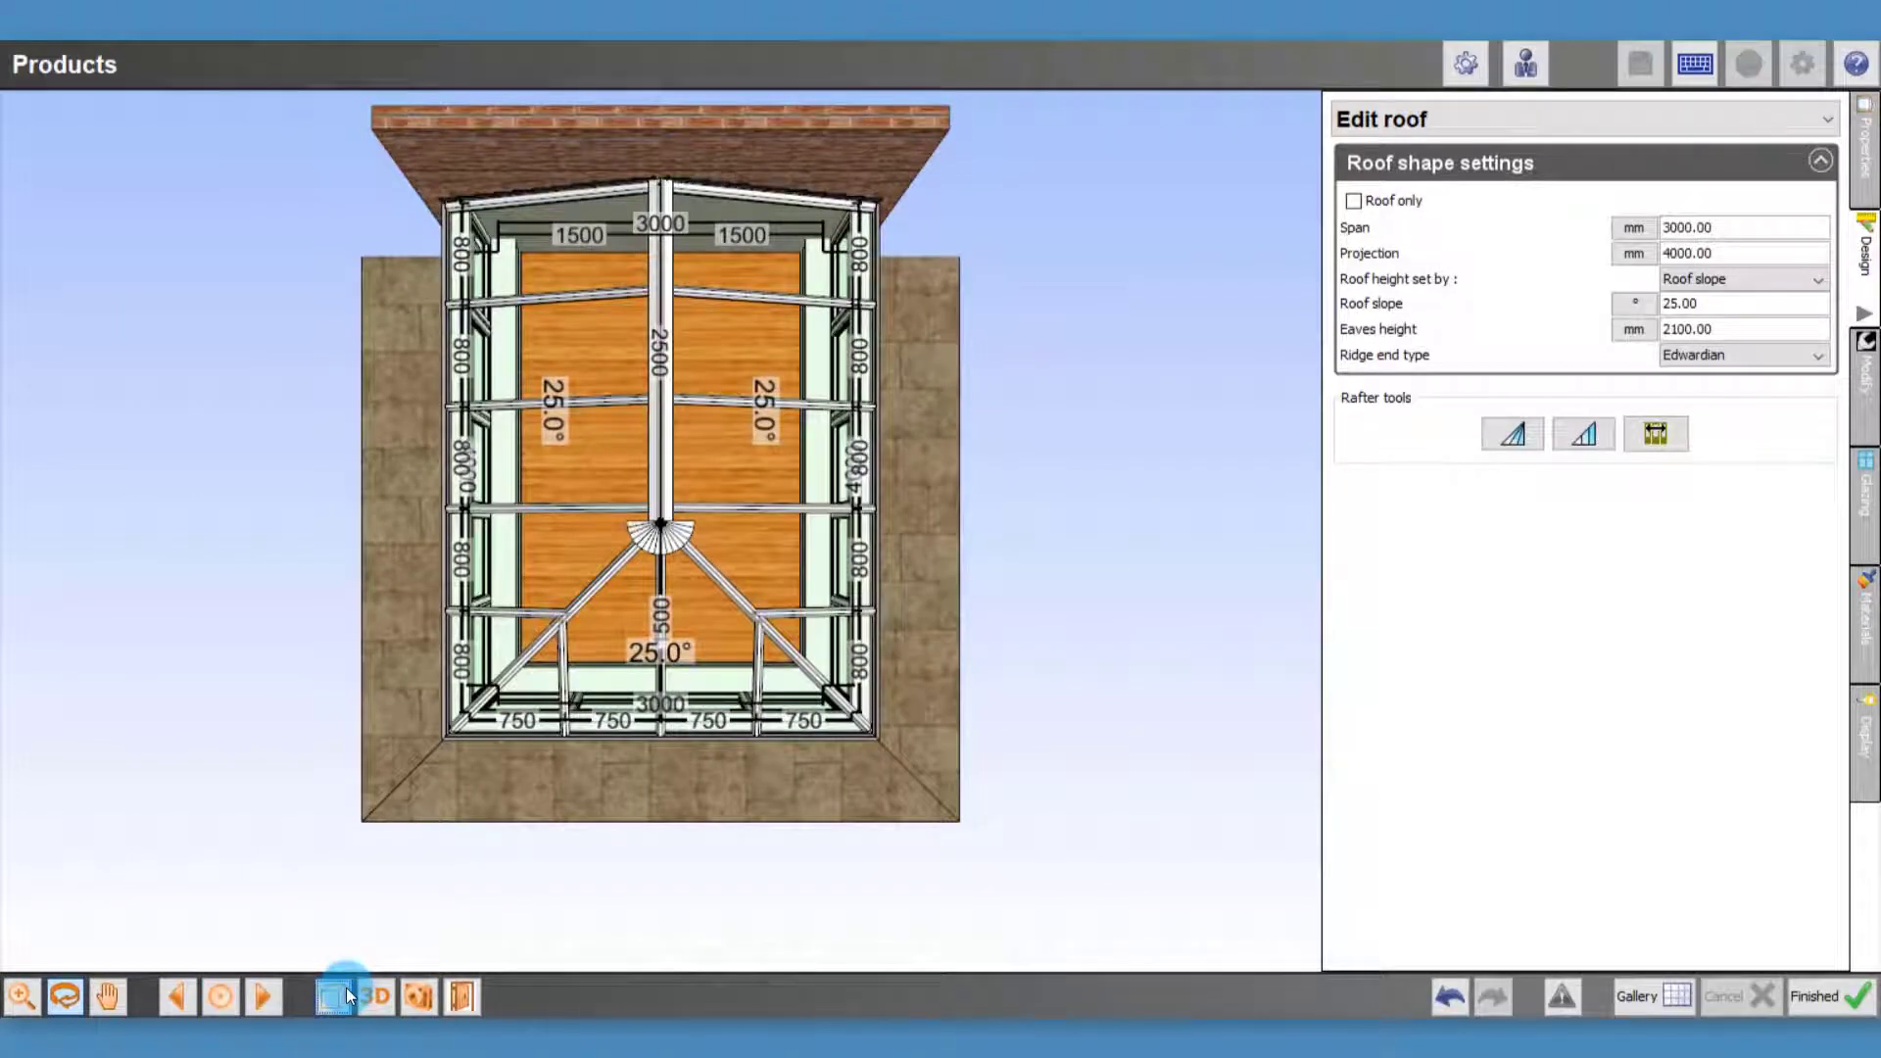
click(378, 996)
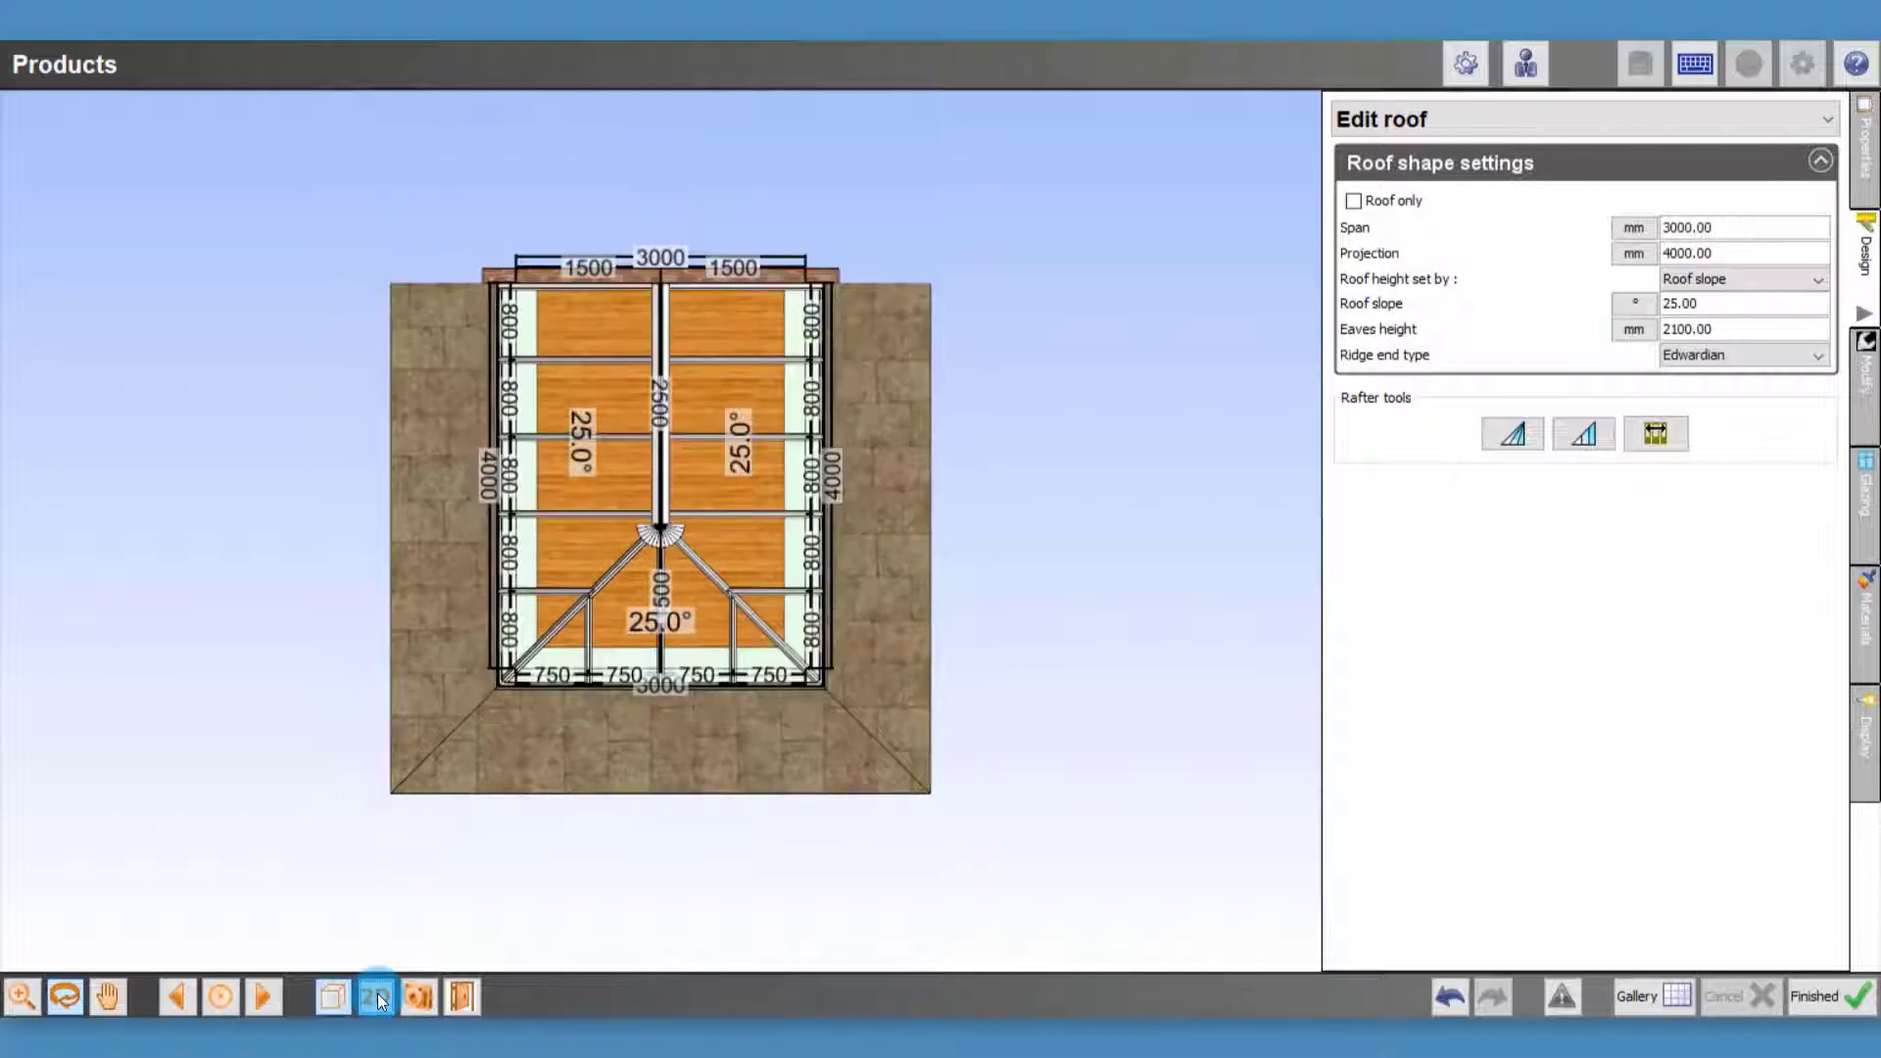
Switch the plan view back to 3D, and open the image capture dialog and close it without saving
click(378, 996)
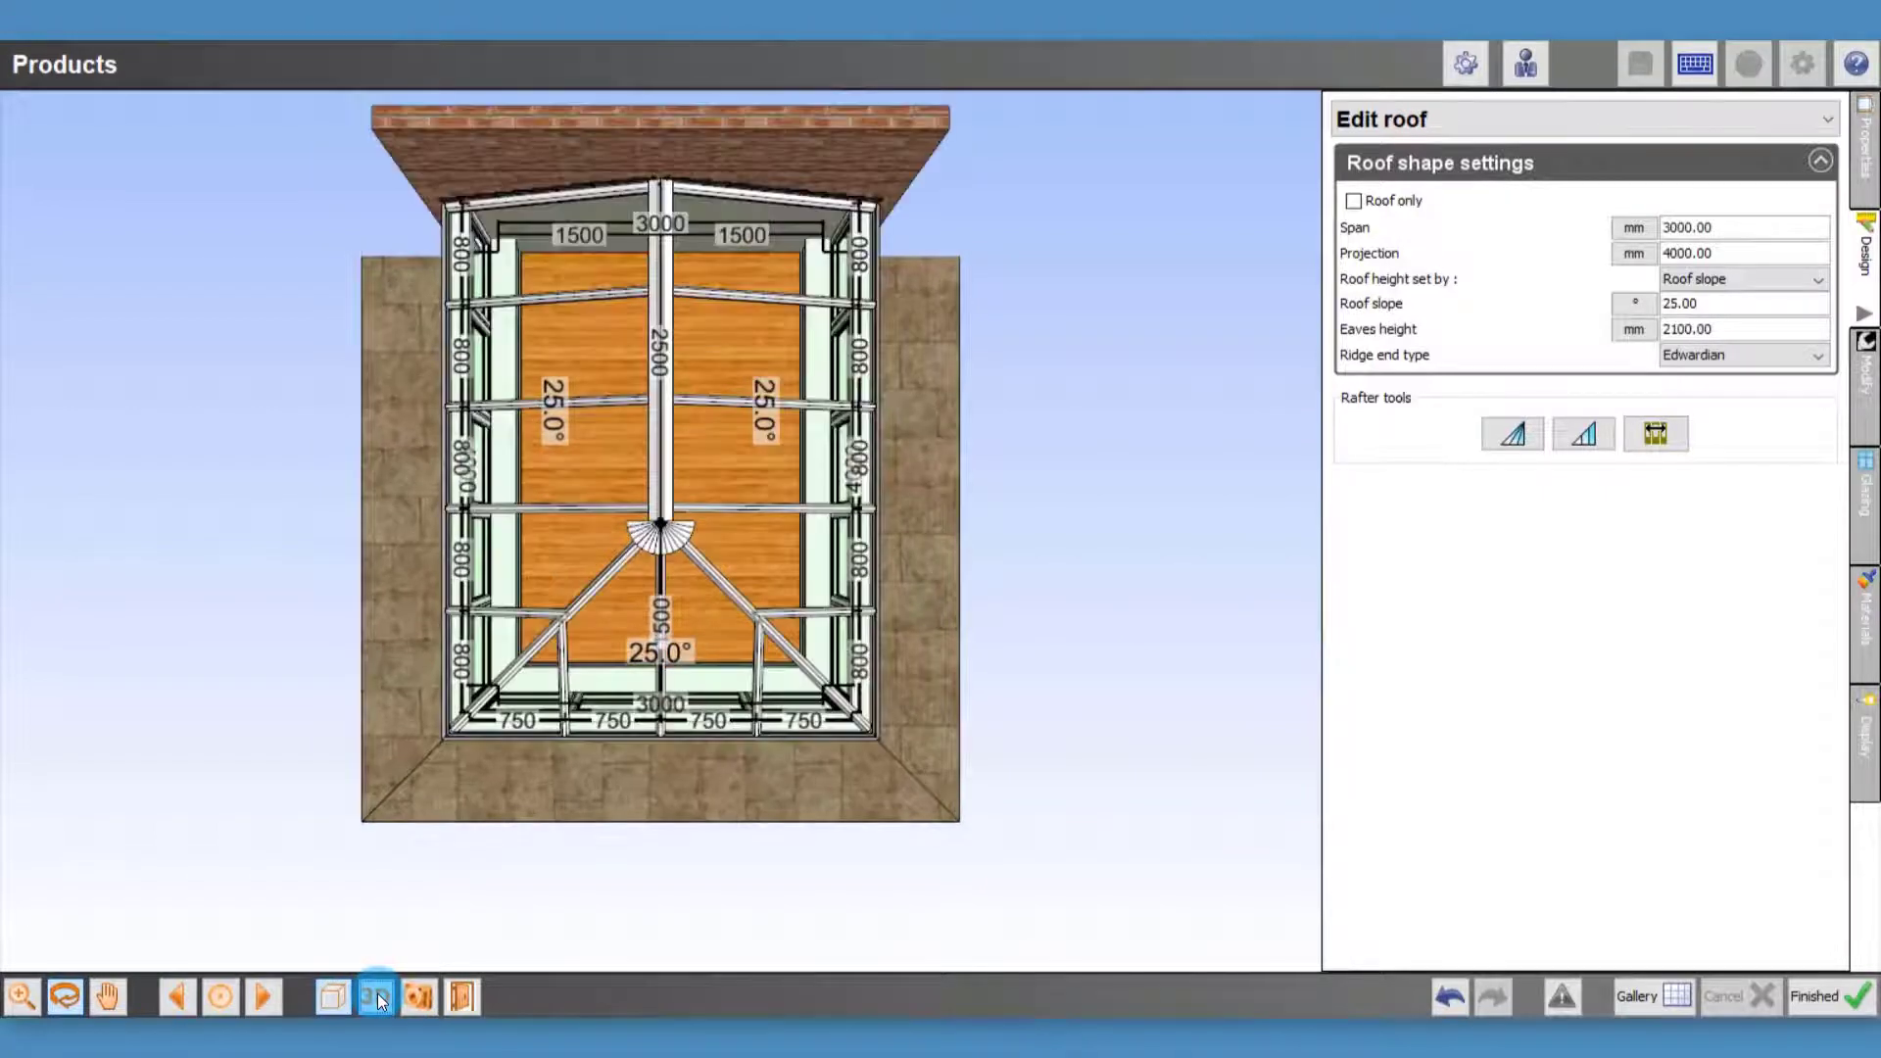
click(402, 992)
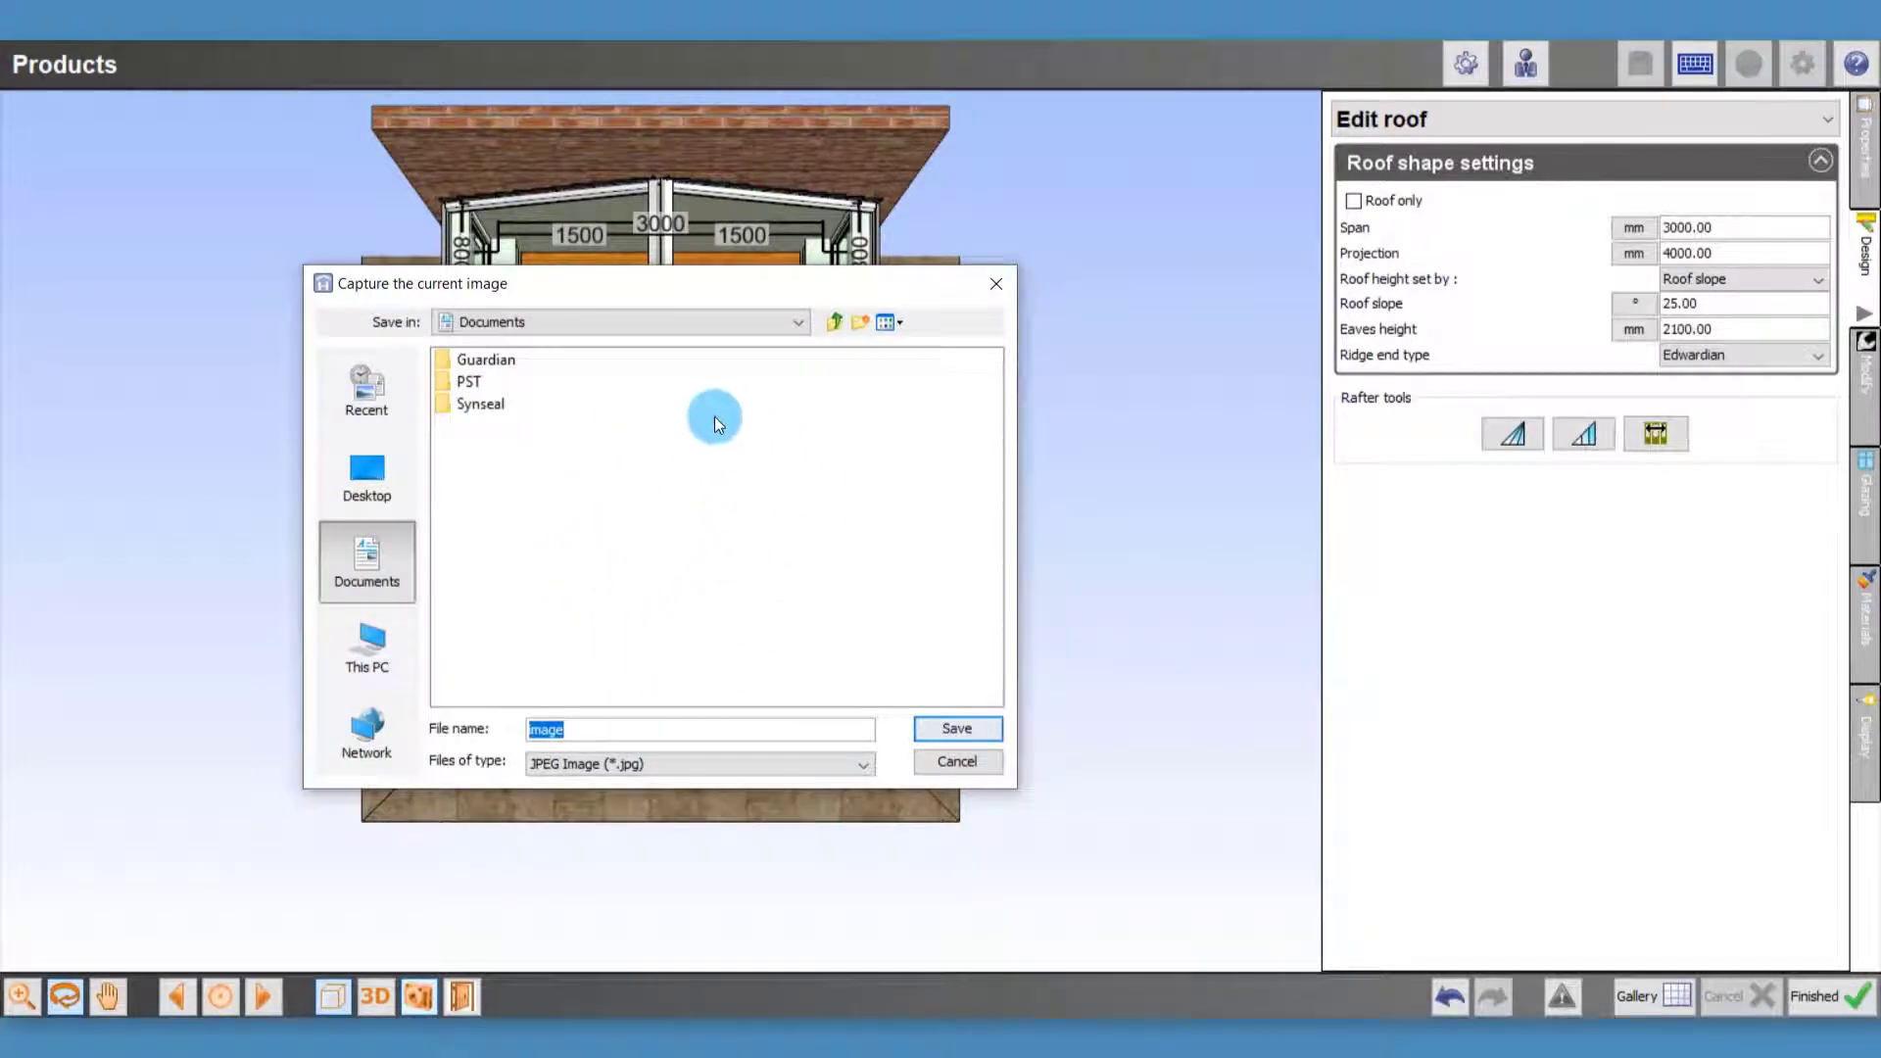
click(984, 766)
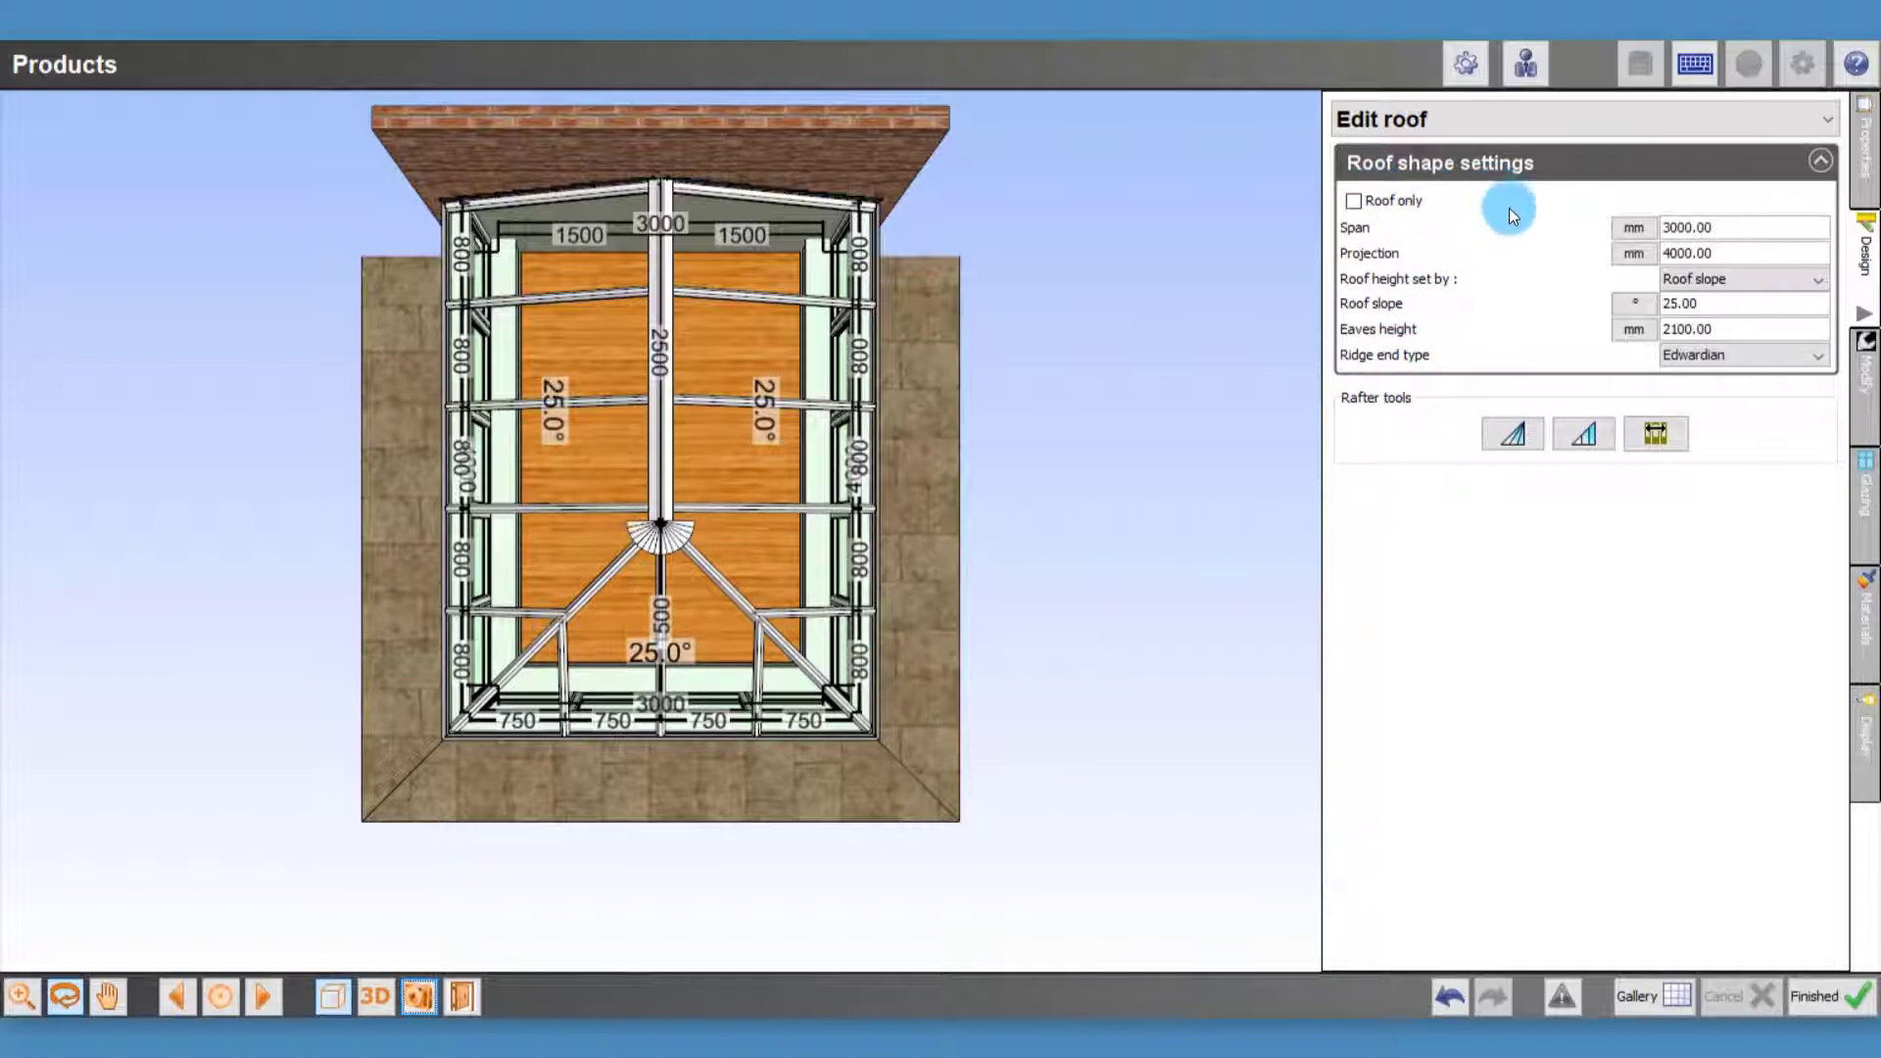
Set the roof's span to 3100 mm and its projection to 4600 mm
click(1752, 228)
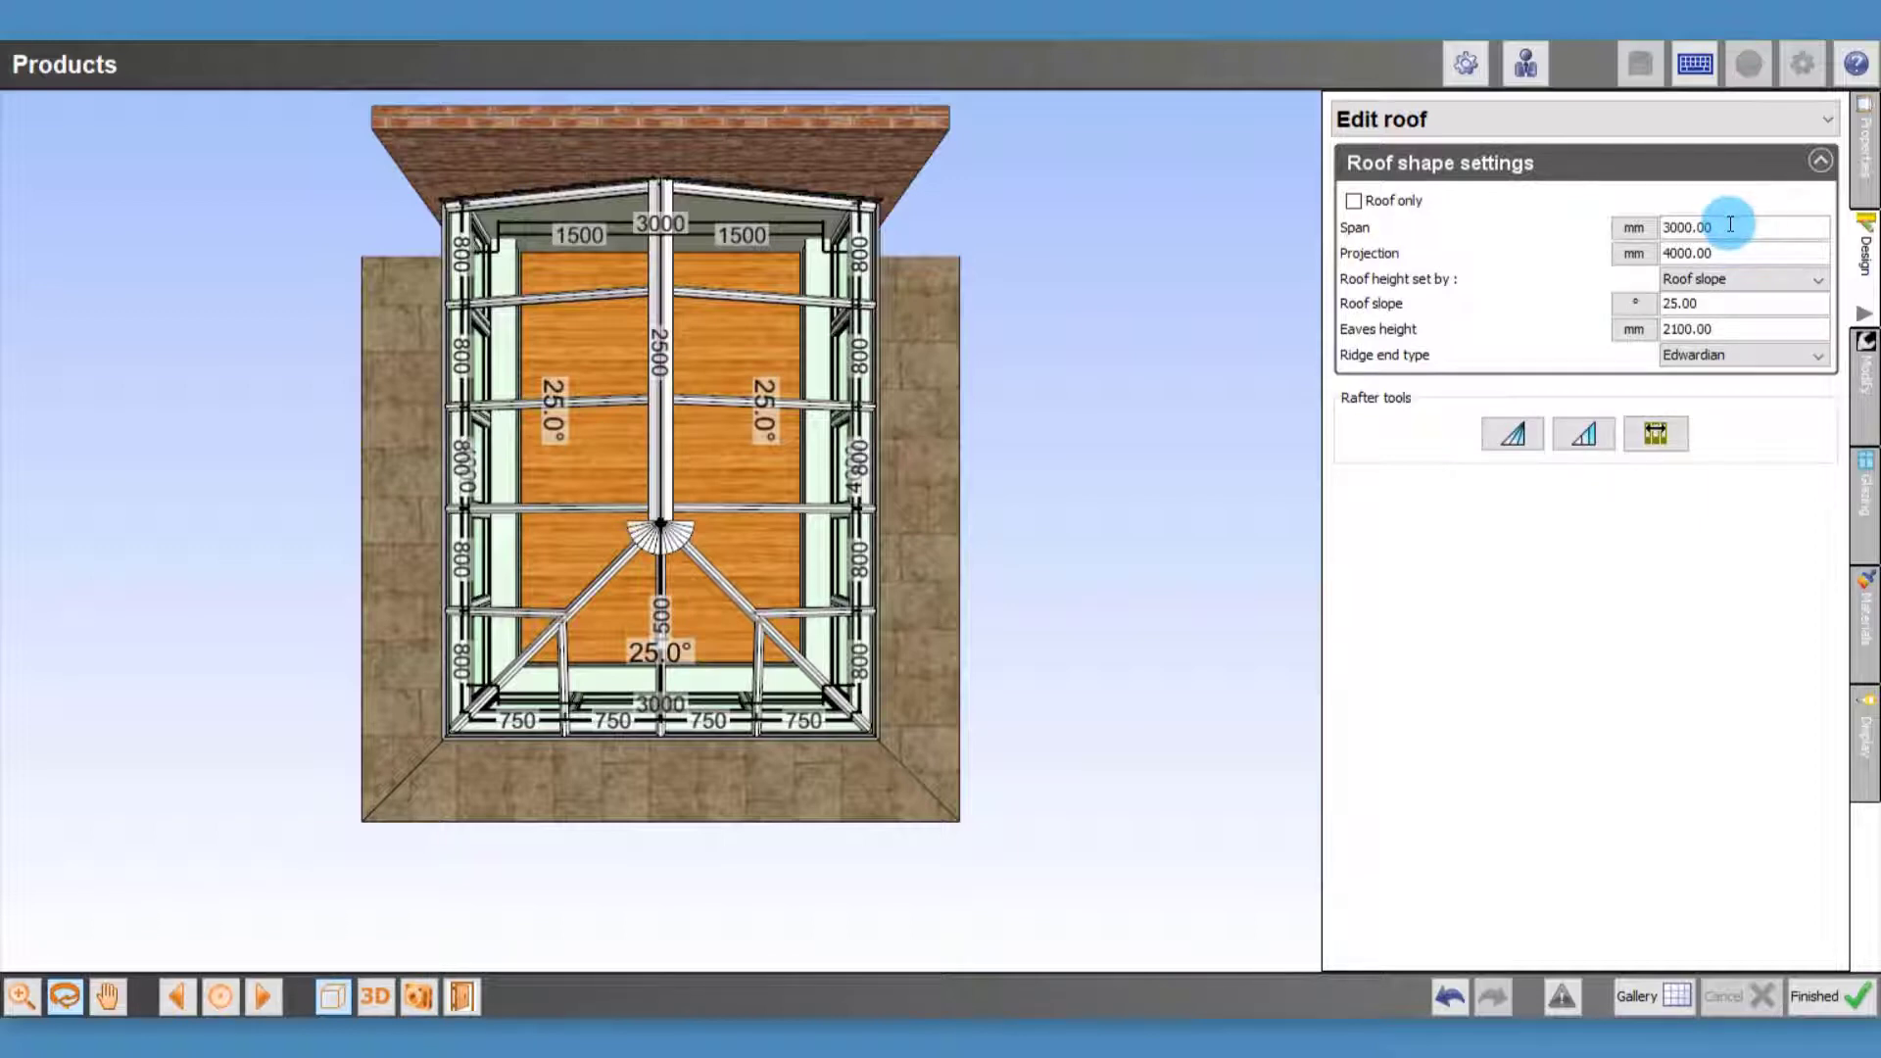
double_click(1730, 224)
text(3100)
key(Return)
double_click(1745, 252)
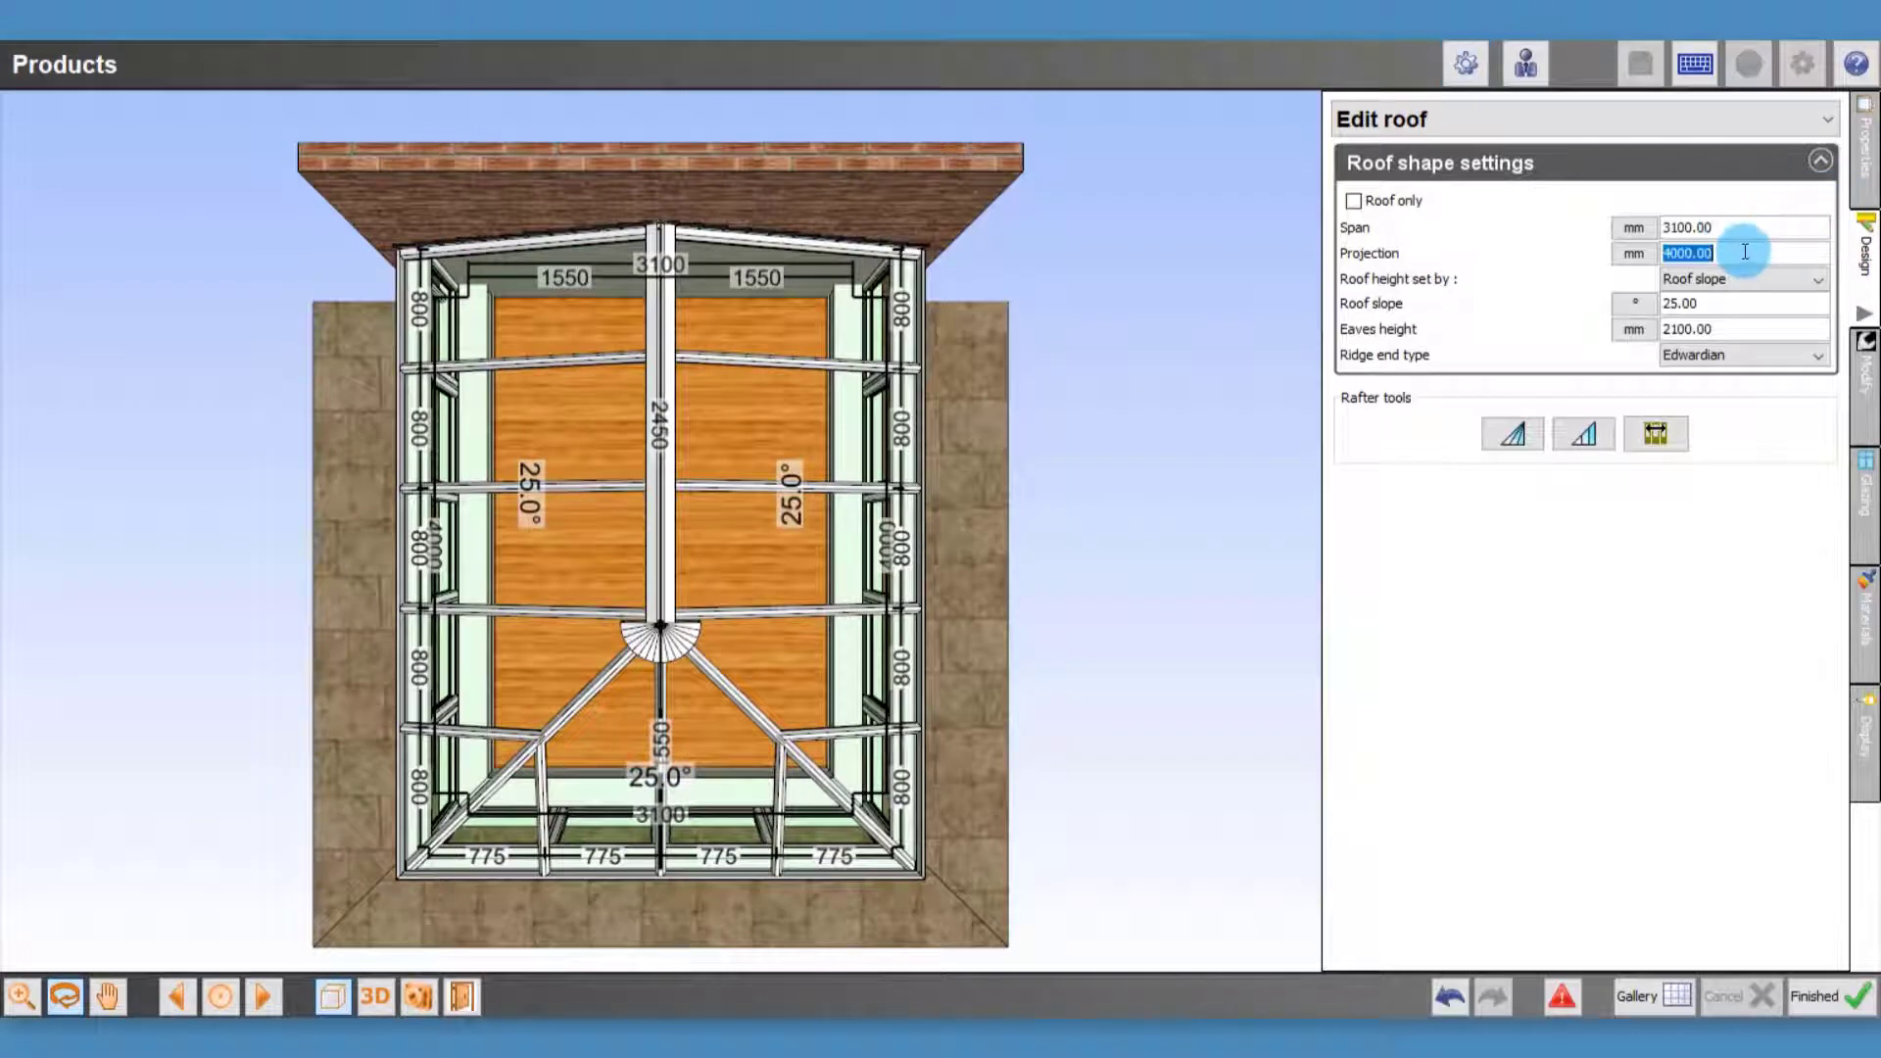
text(4600)
key(Return)
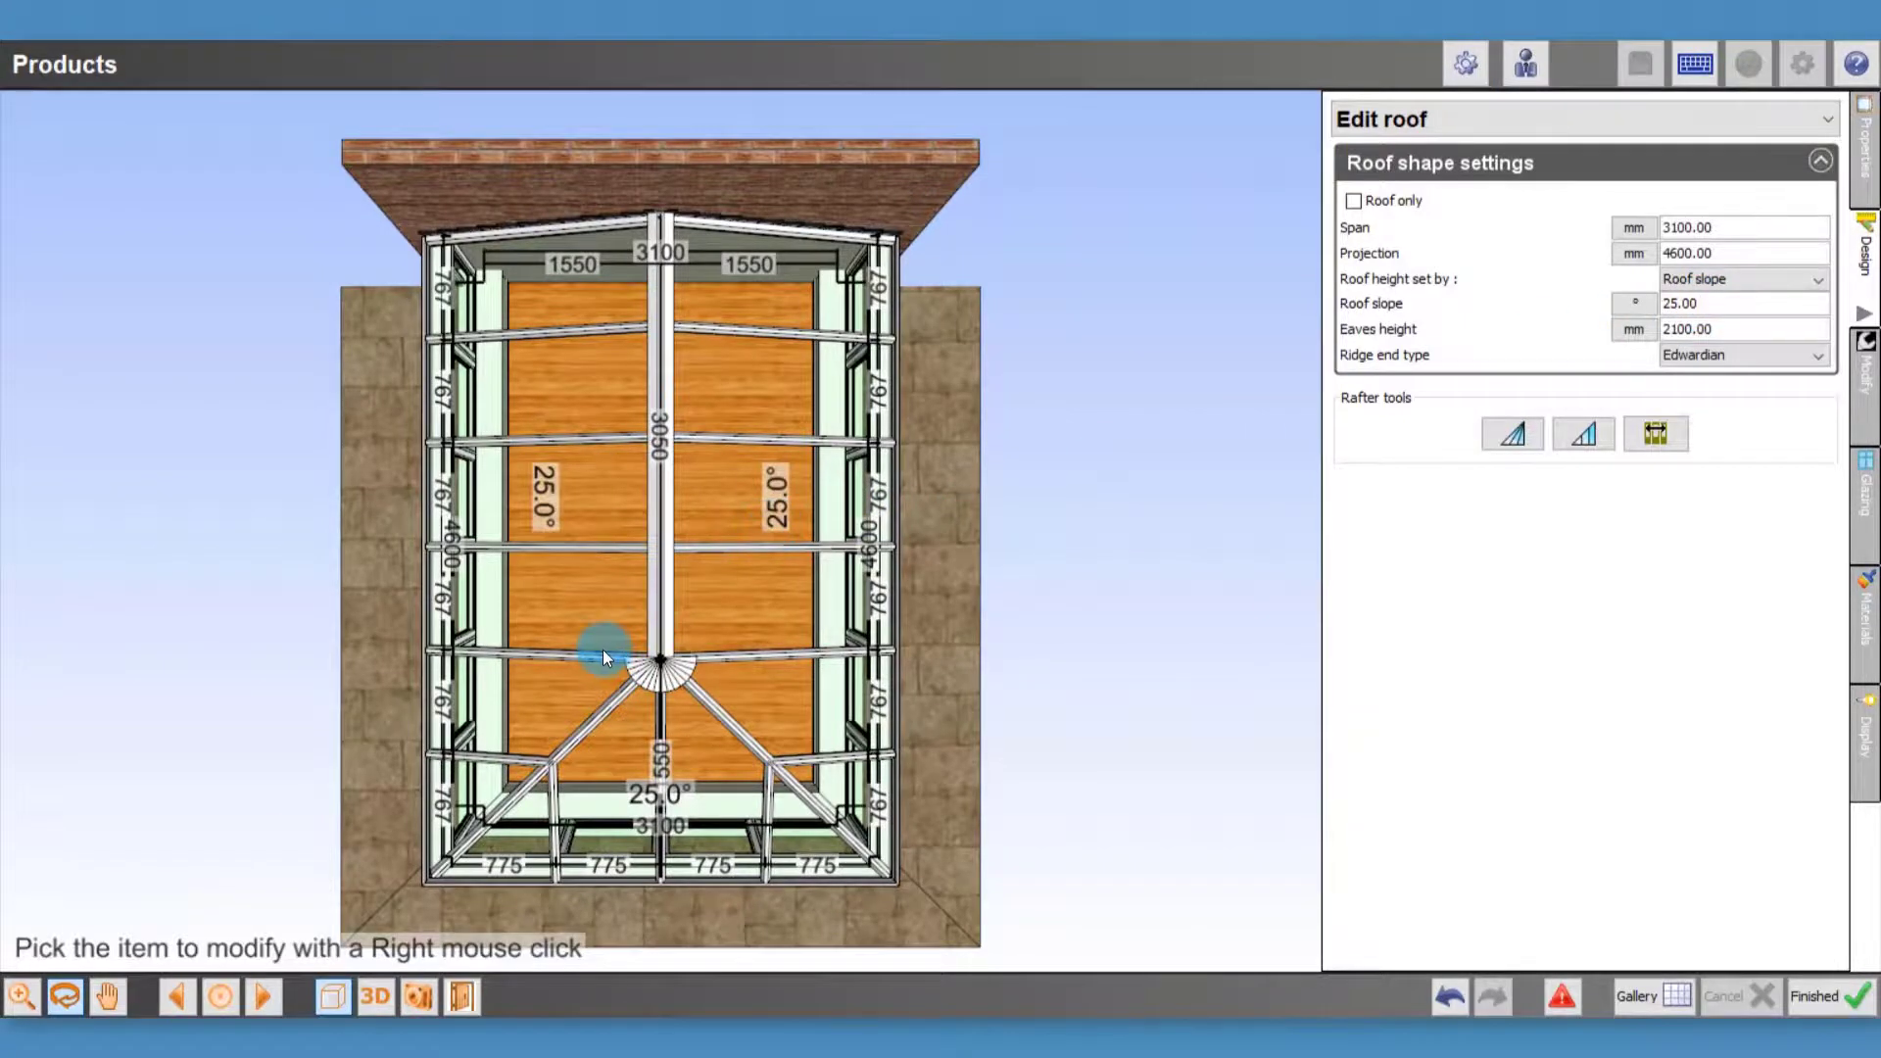
Try roof slopes of 20, 15 and 30.5 degrees on the conservatory while viewing it from the side
drag(602, 650, 639, 462)
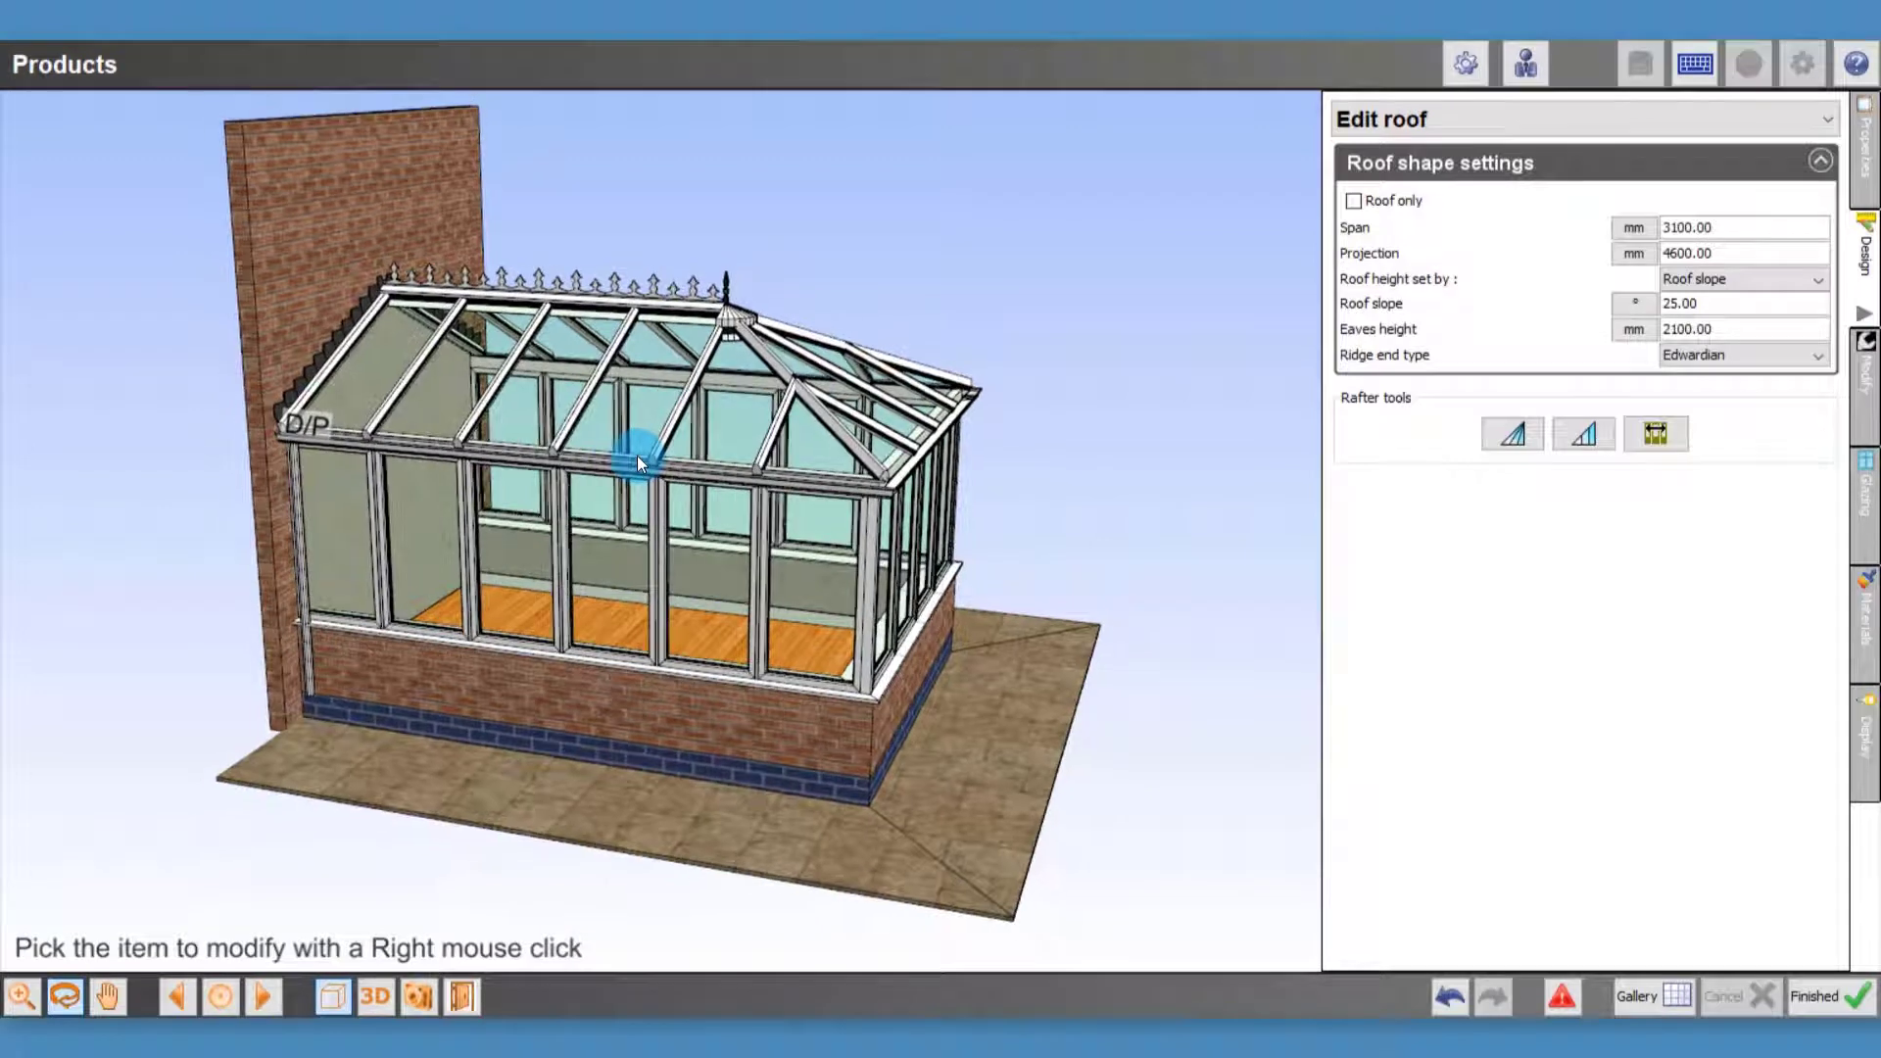
double_click(1705, 304)
text(20)
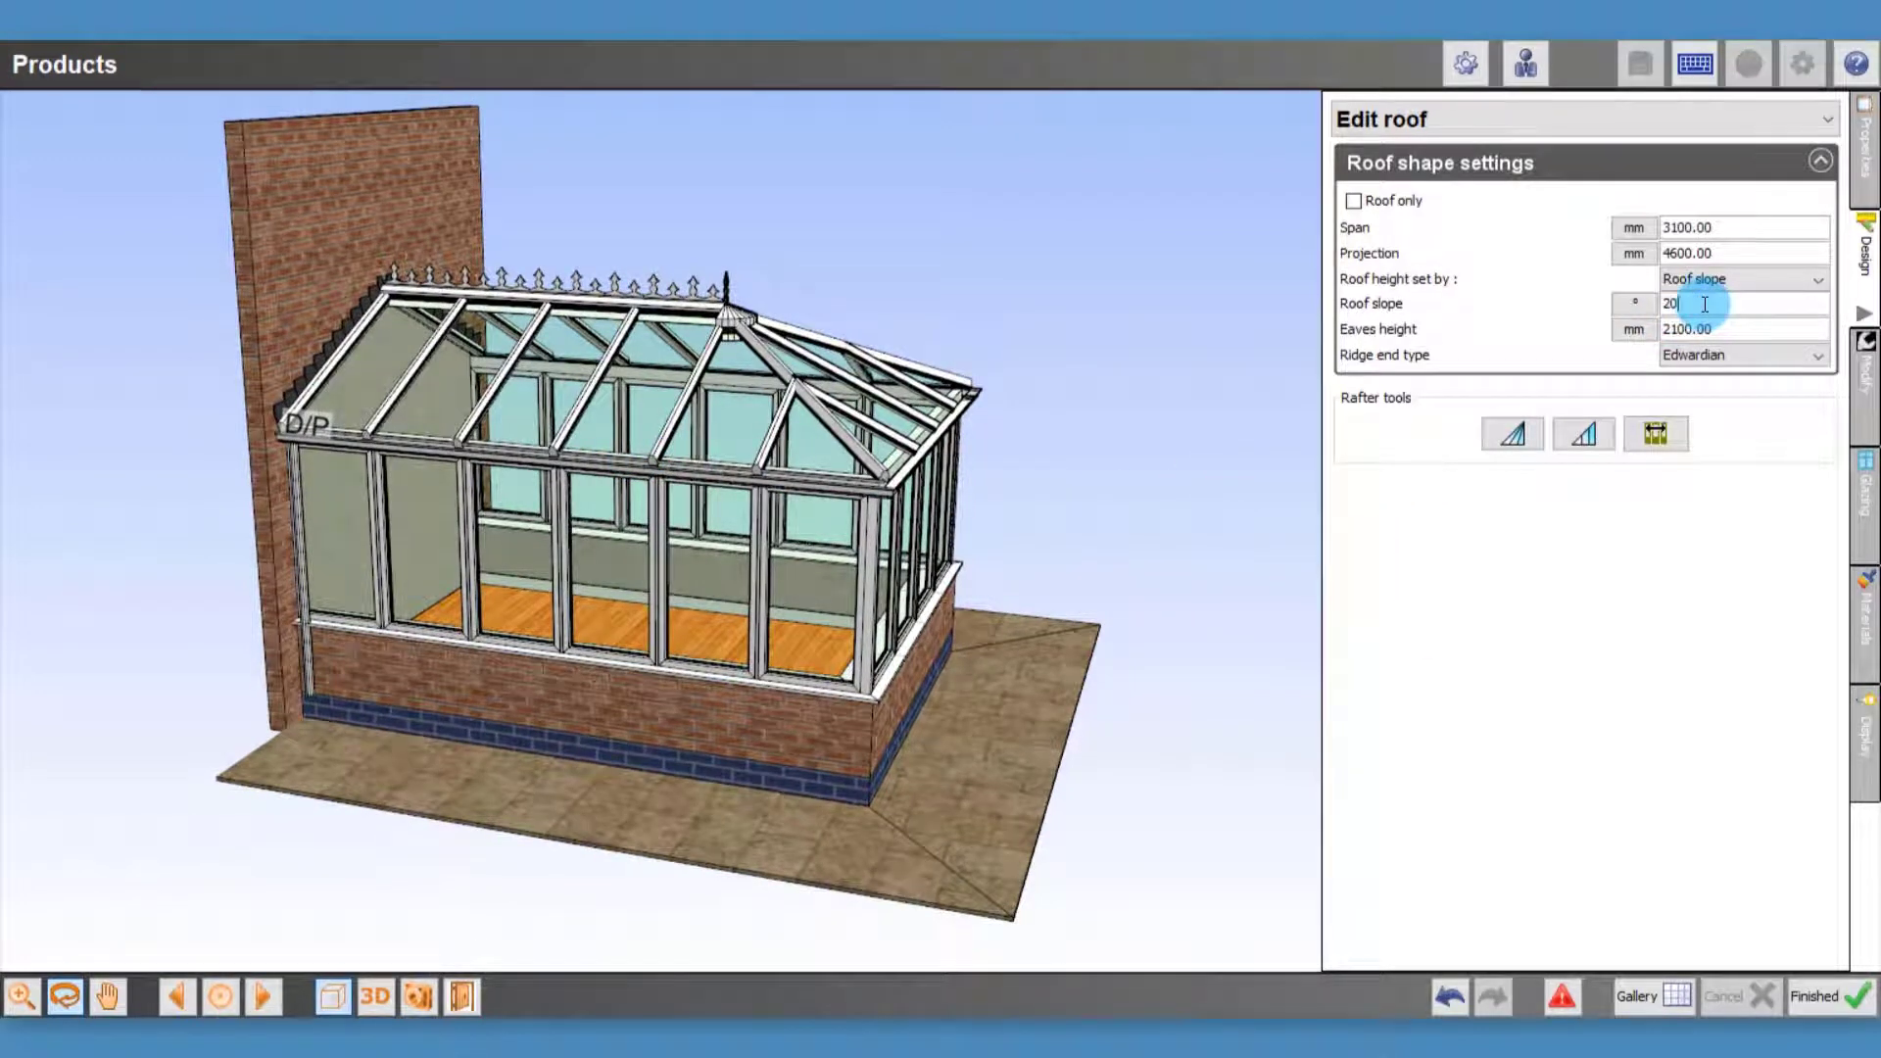
key(Return)
double_click(1705, 304)
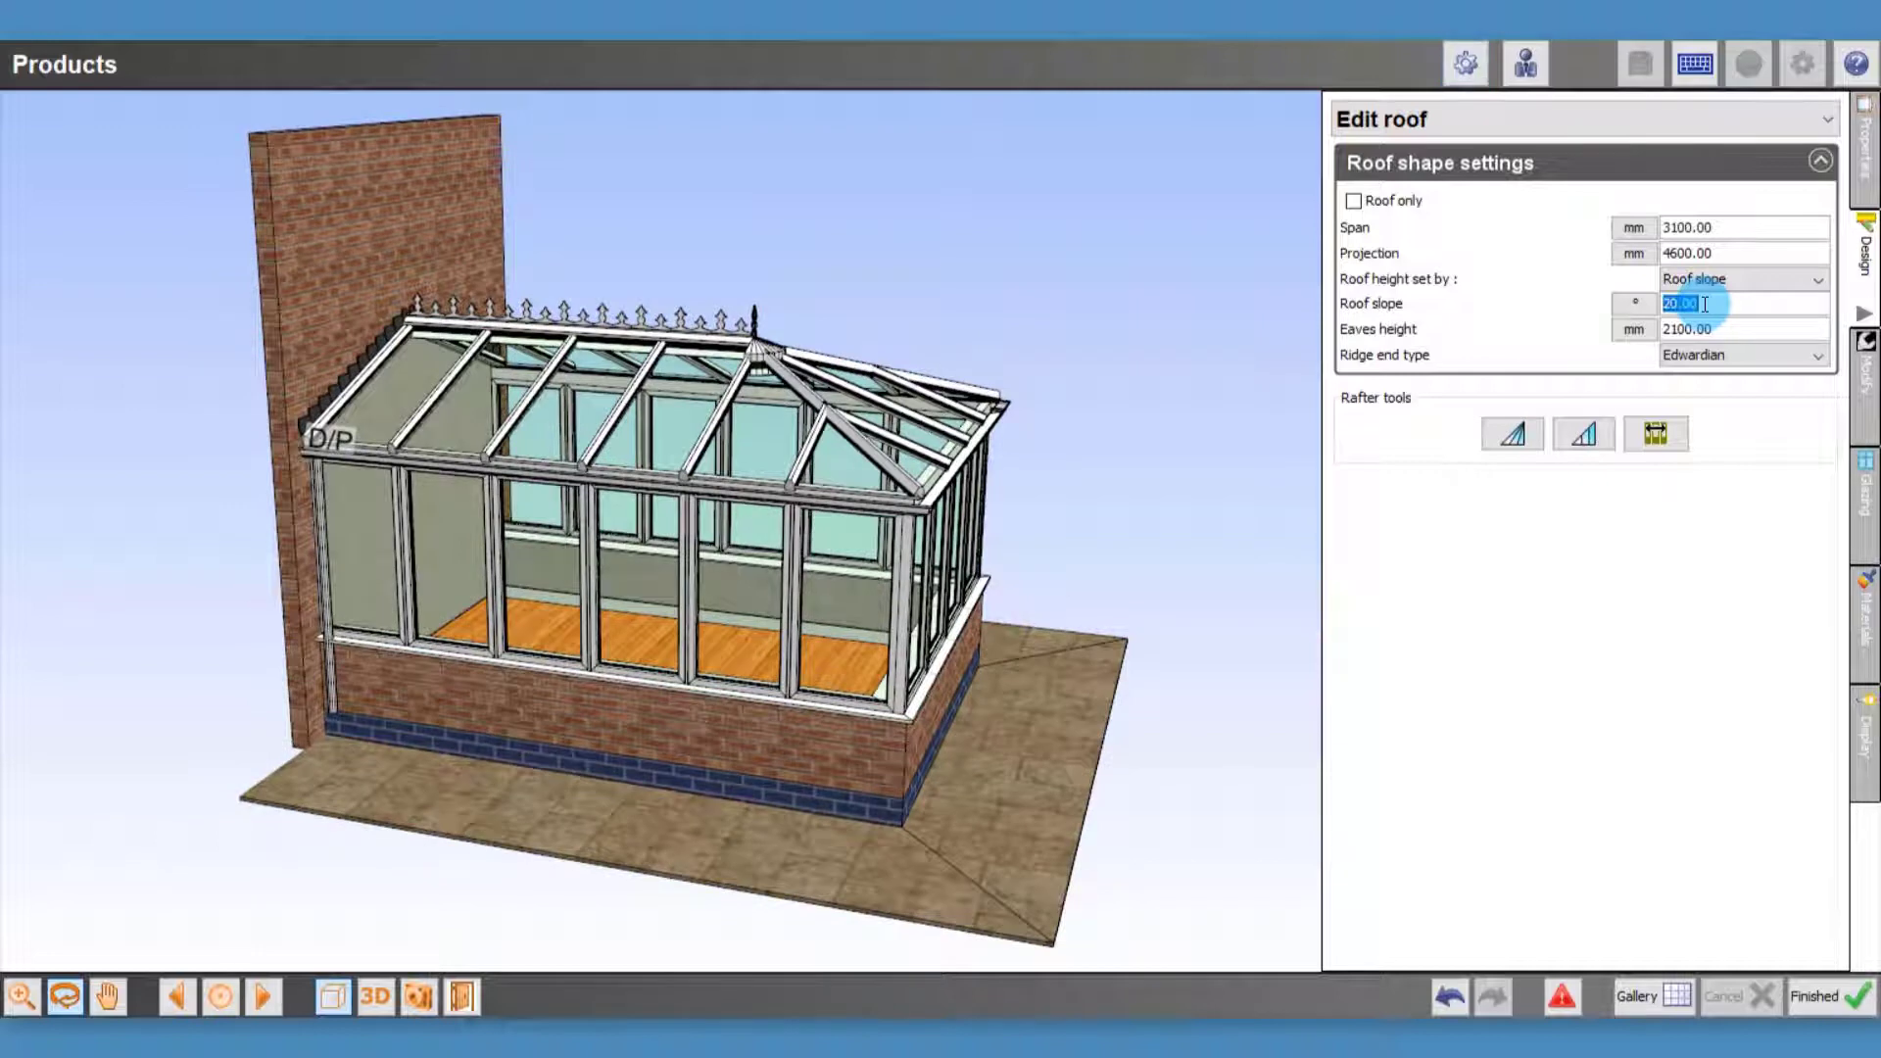
text(15)
key(Return)
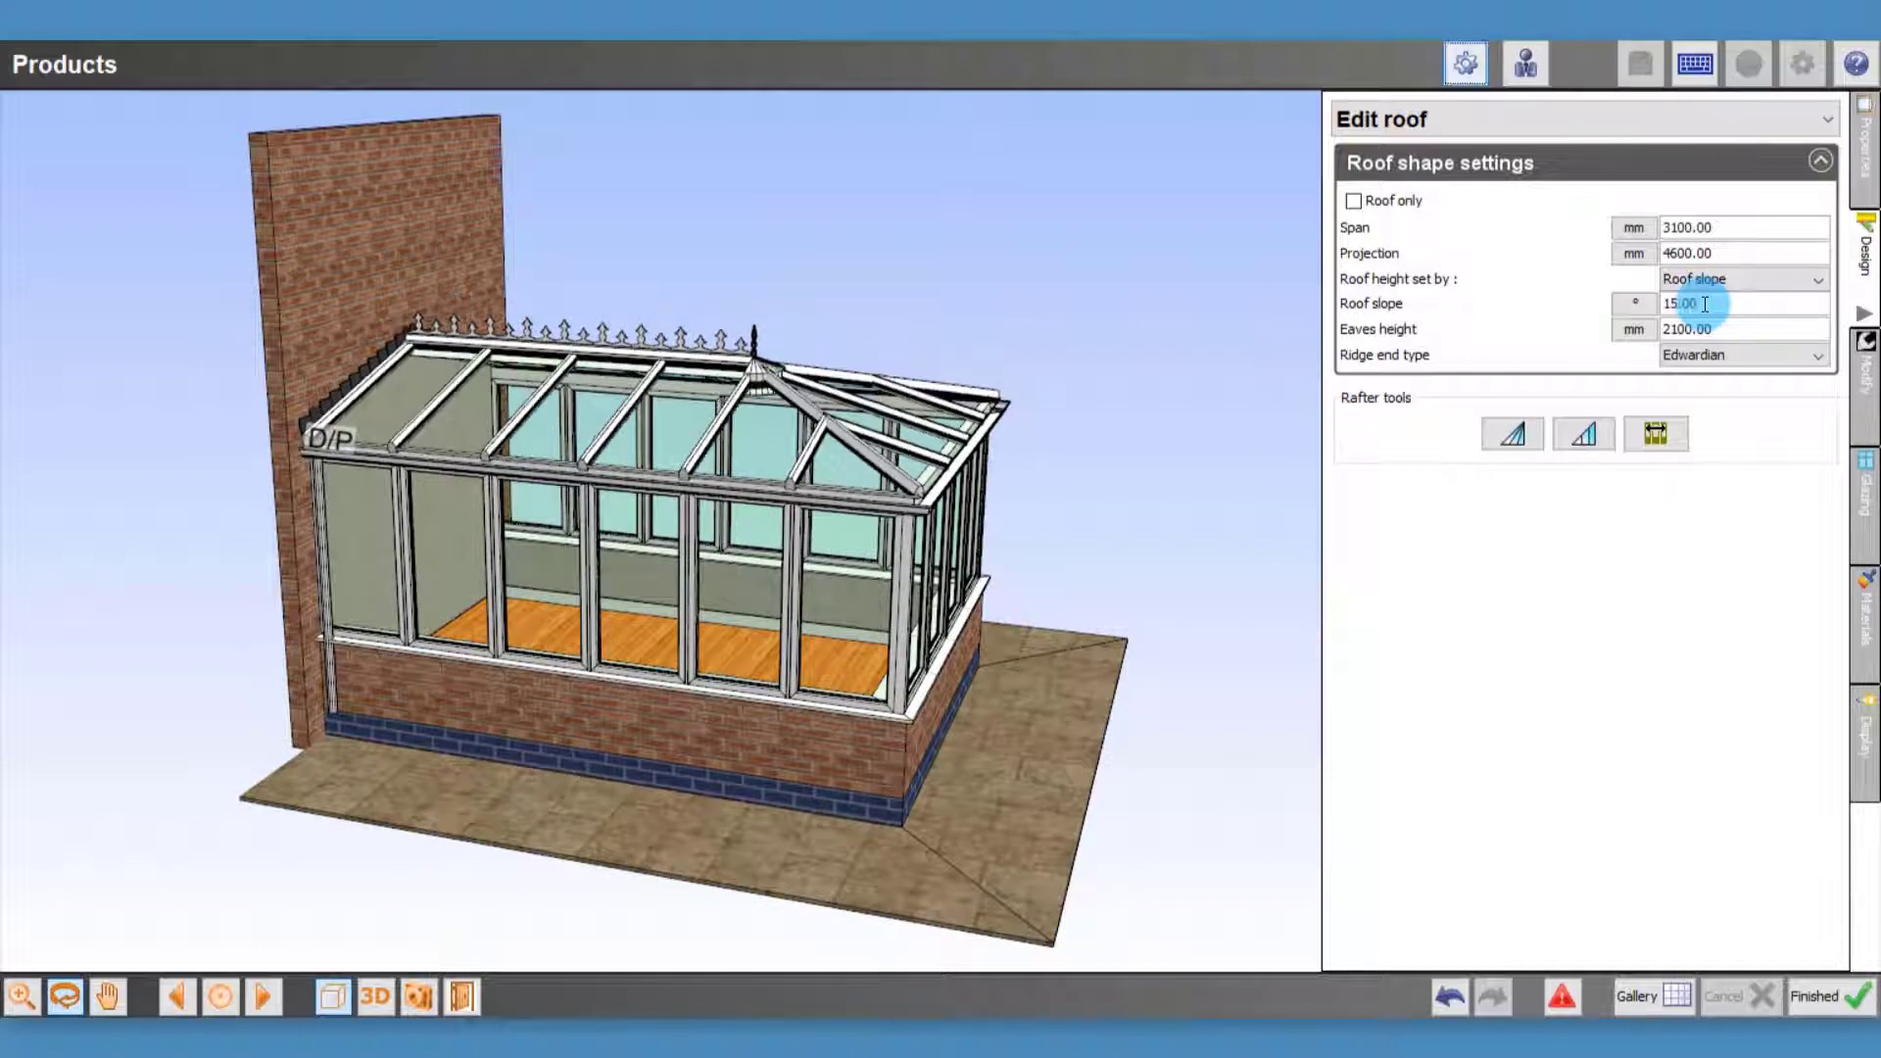
double_click(1705, 304)
text(30.5)
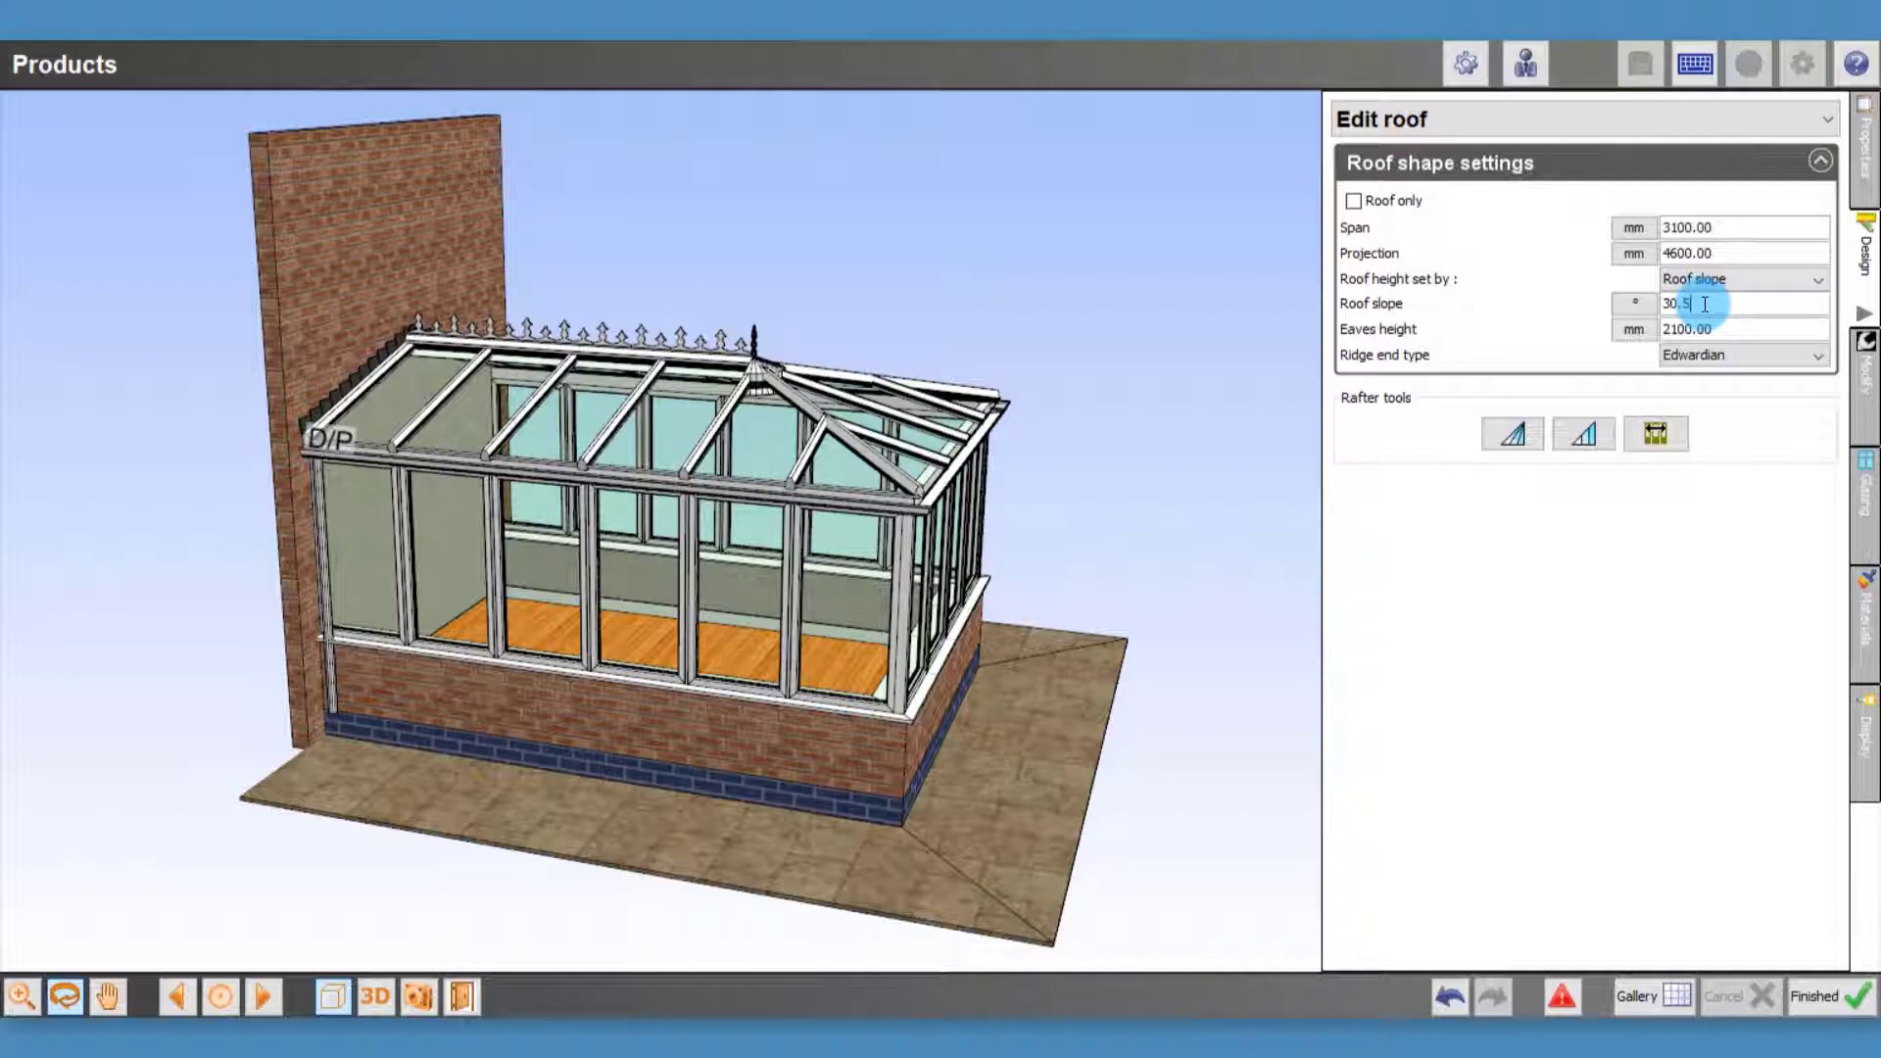
key(Return)
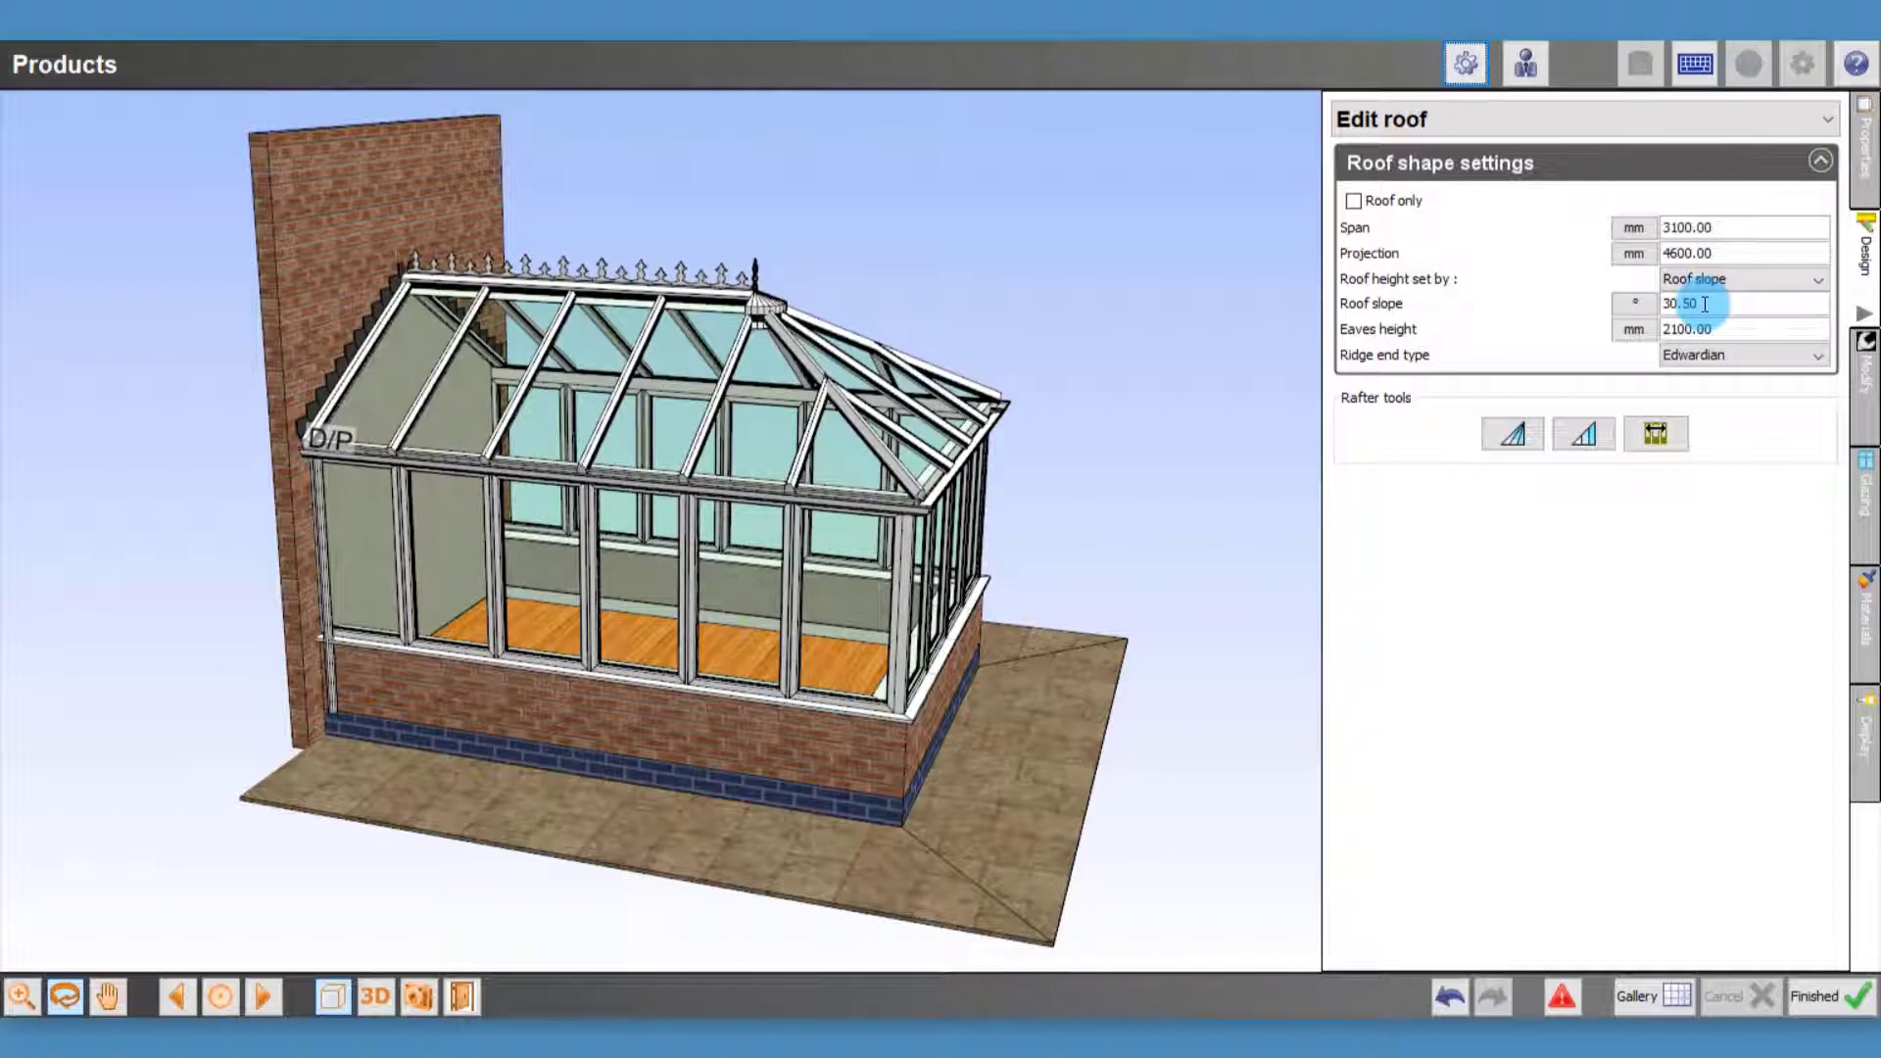
Return to the default plan view and set the roof slope to 25 degrees
click(1583, 433)
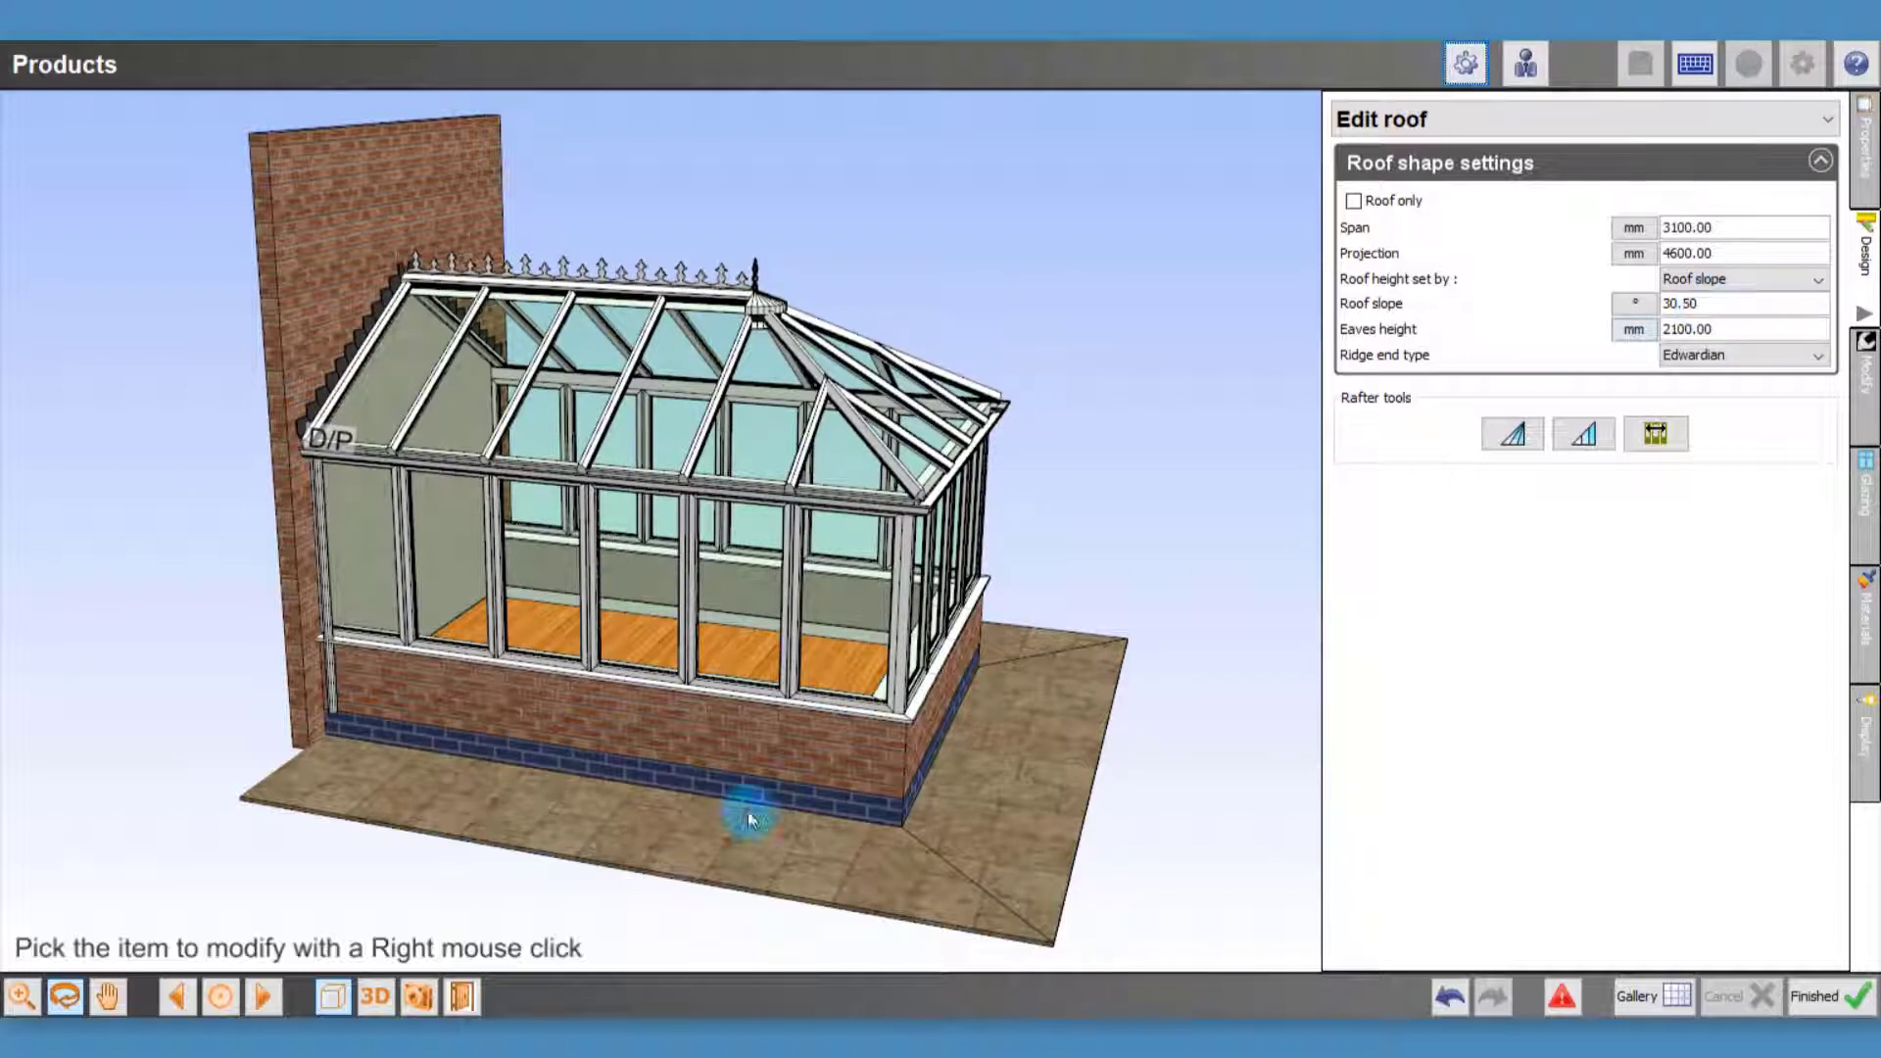
click(223, 995)
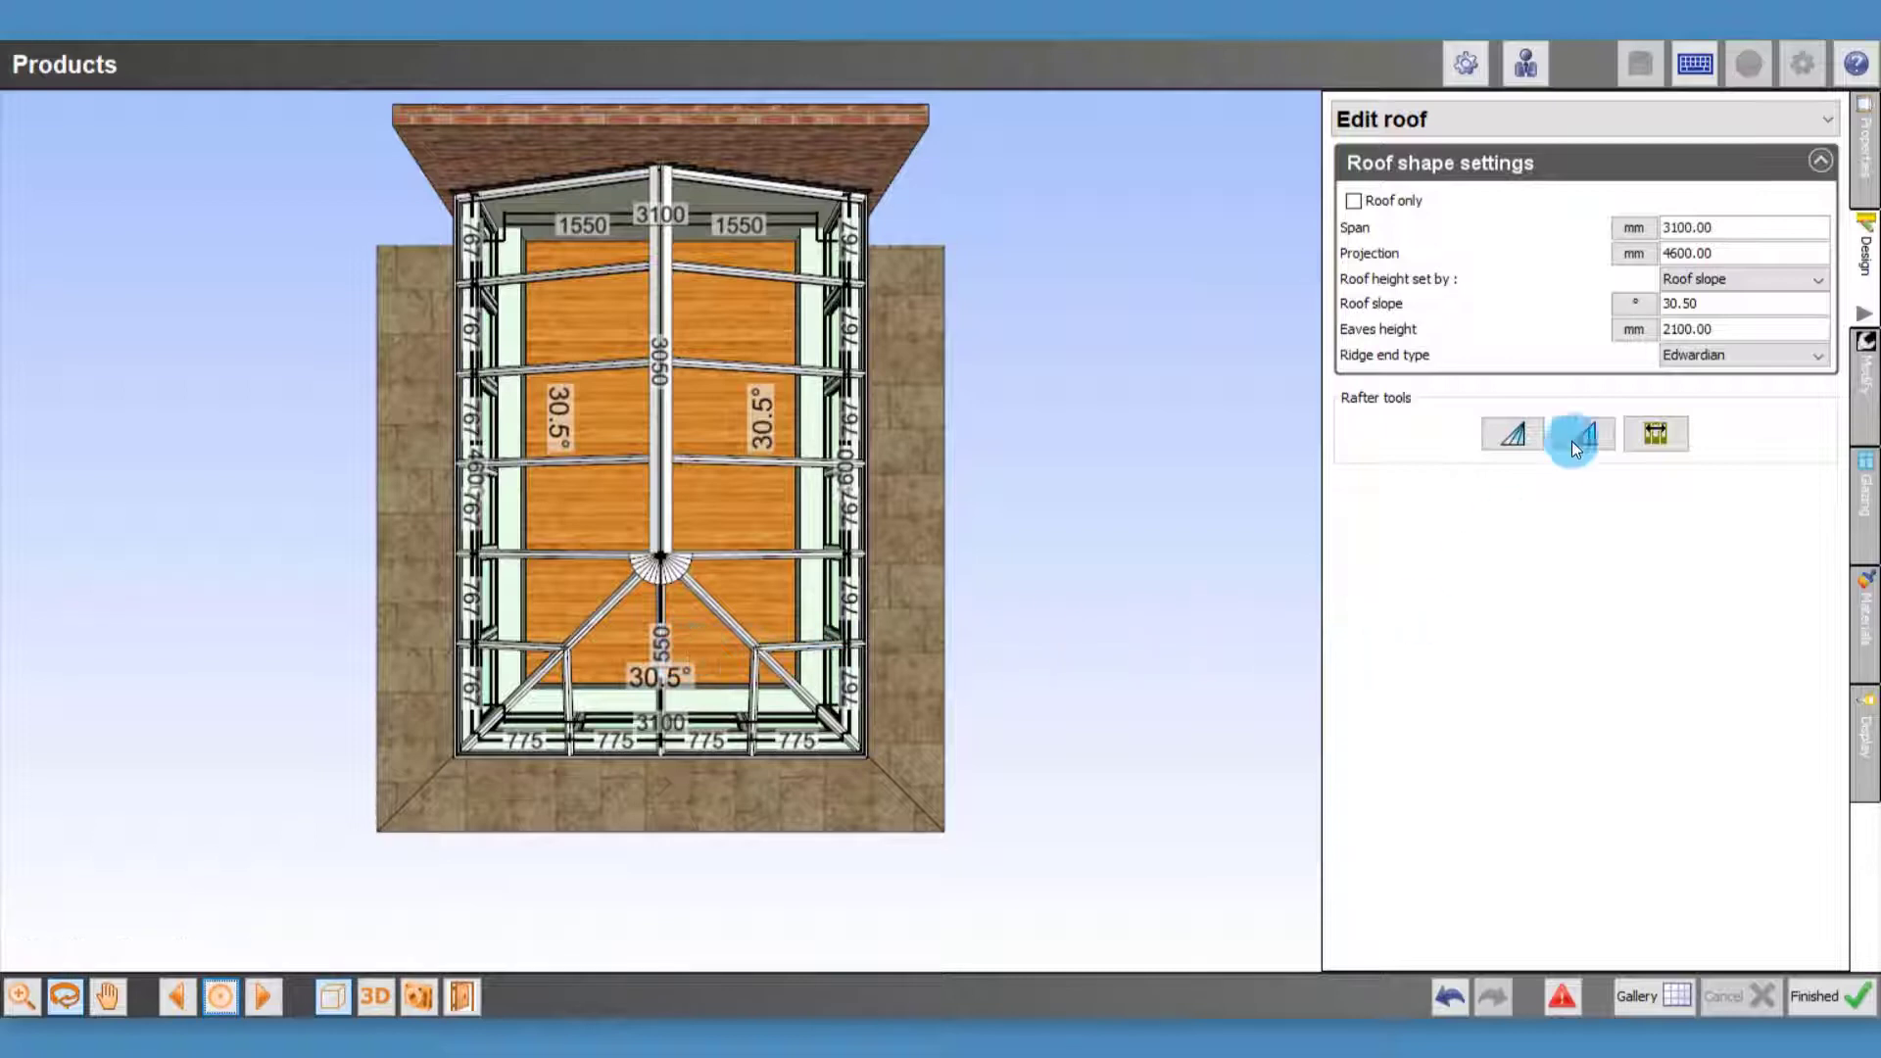
double_click(1716, 304)
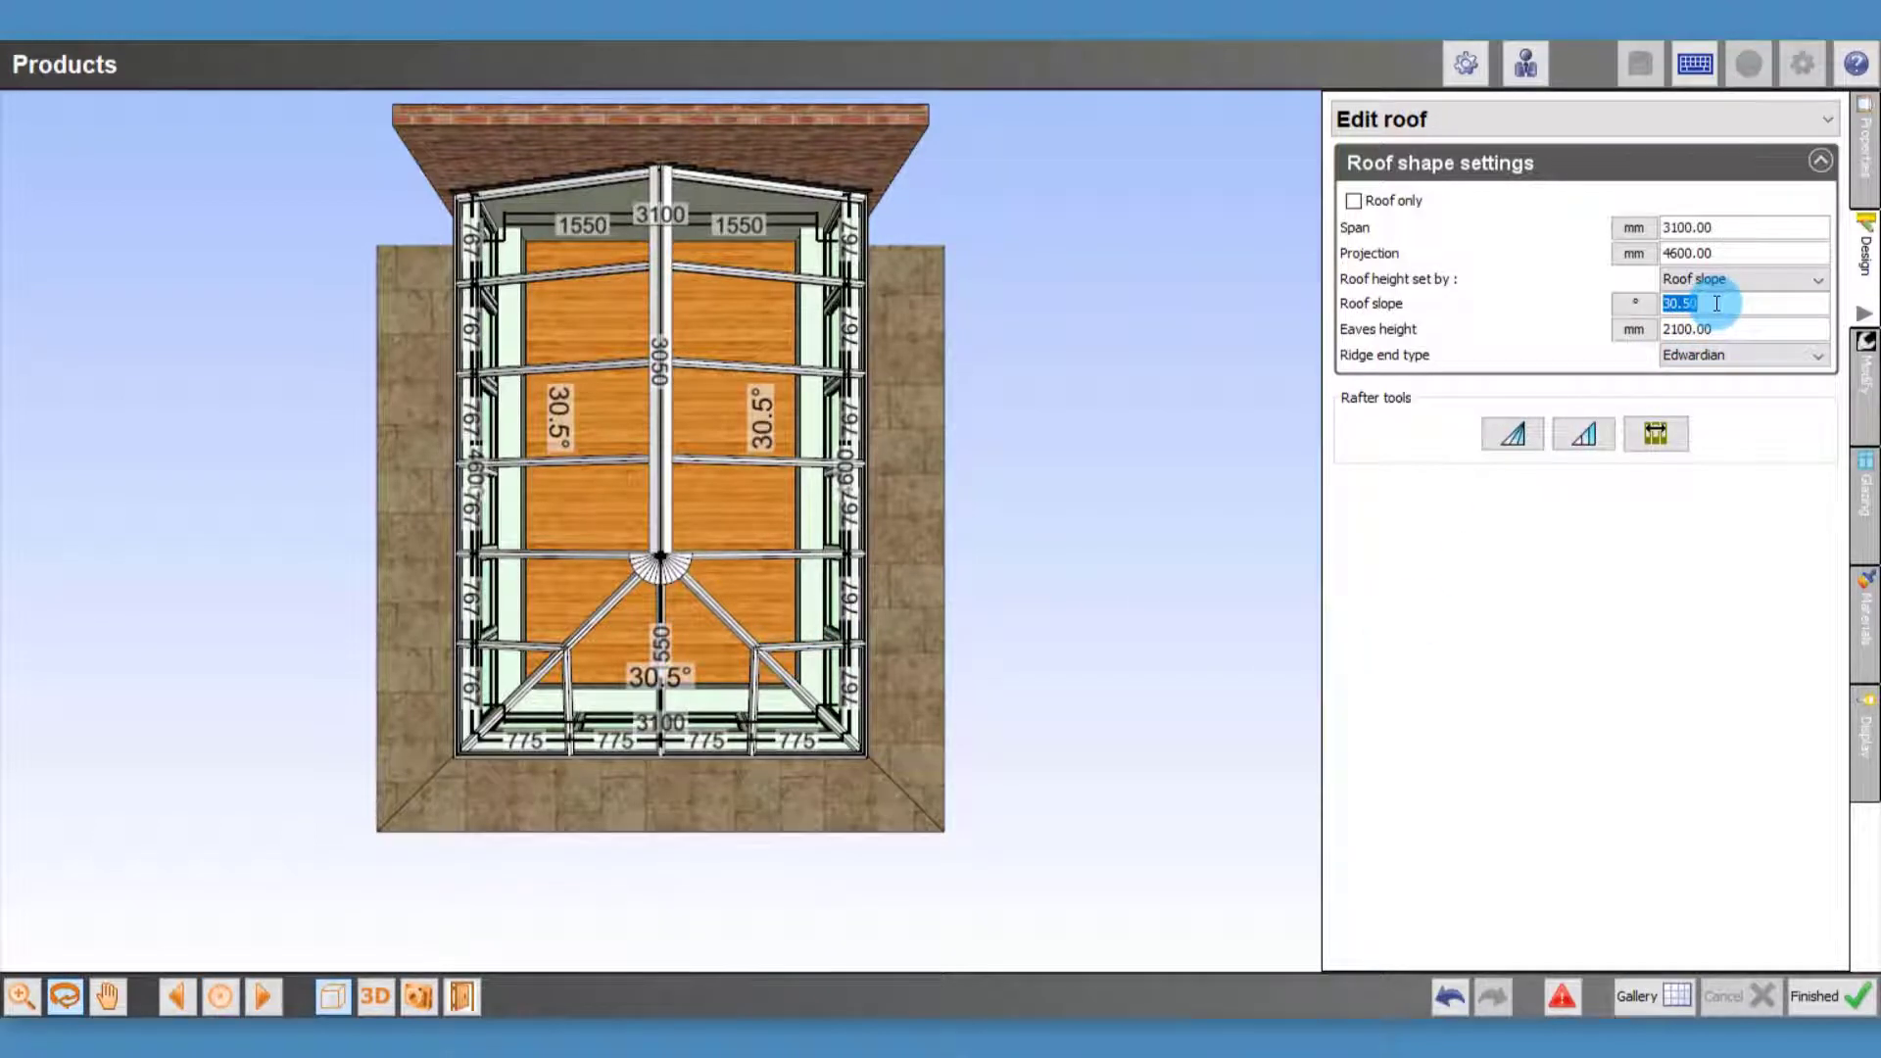
text(25)
key(Return)
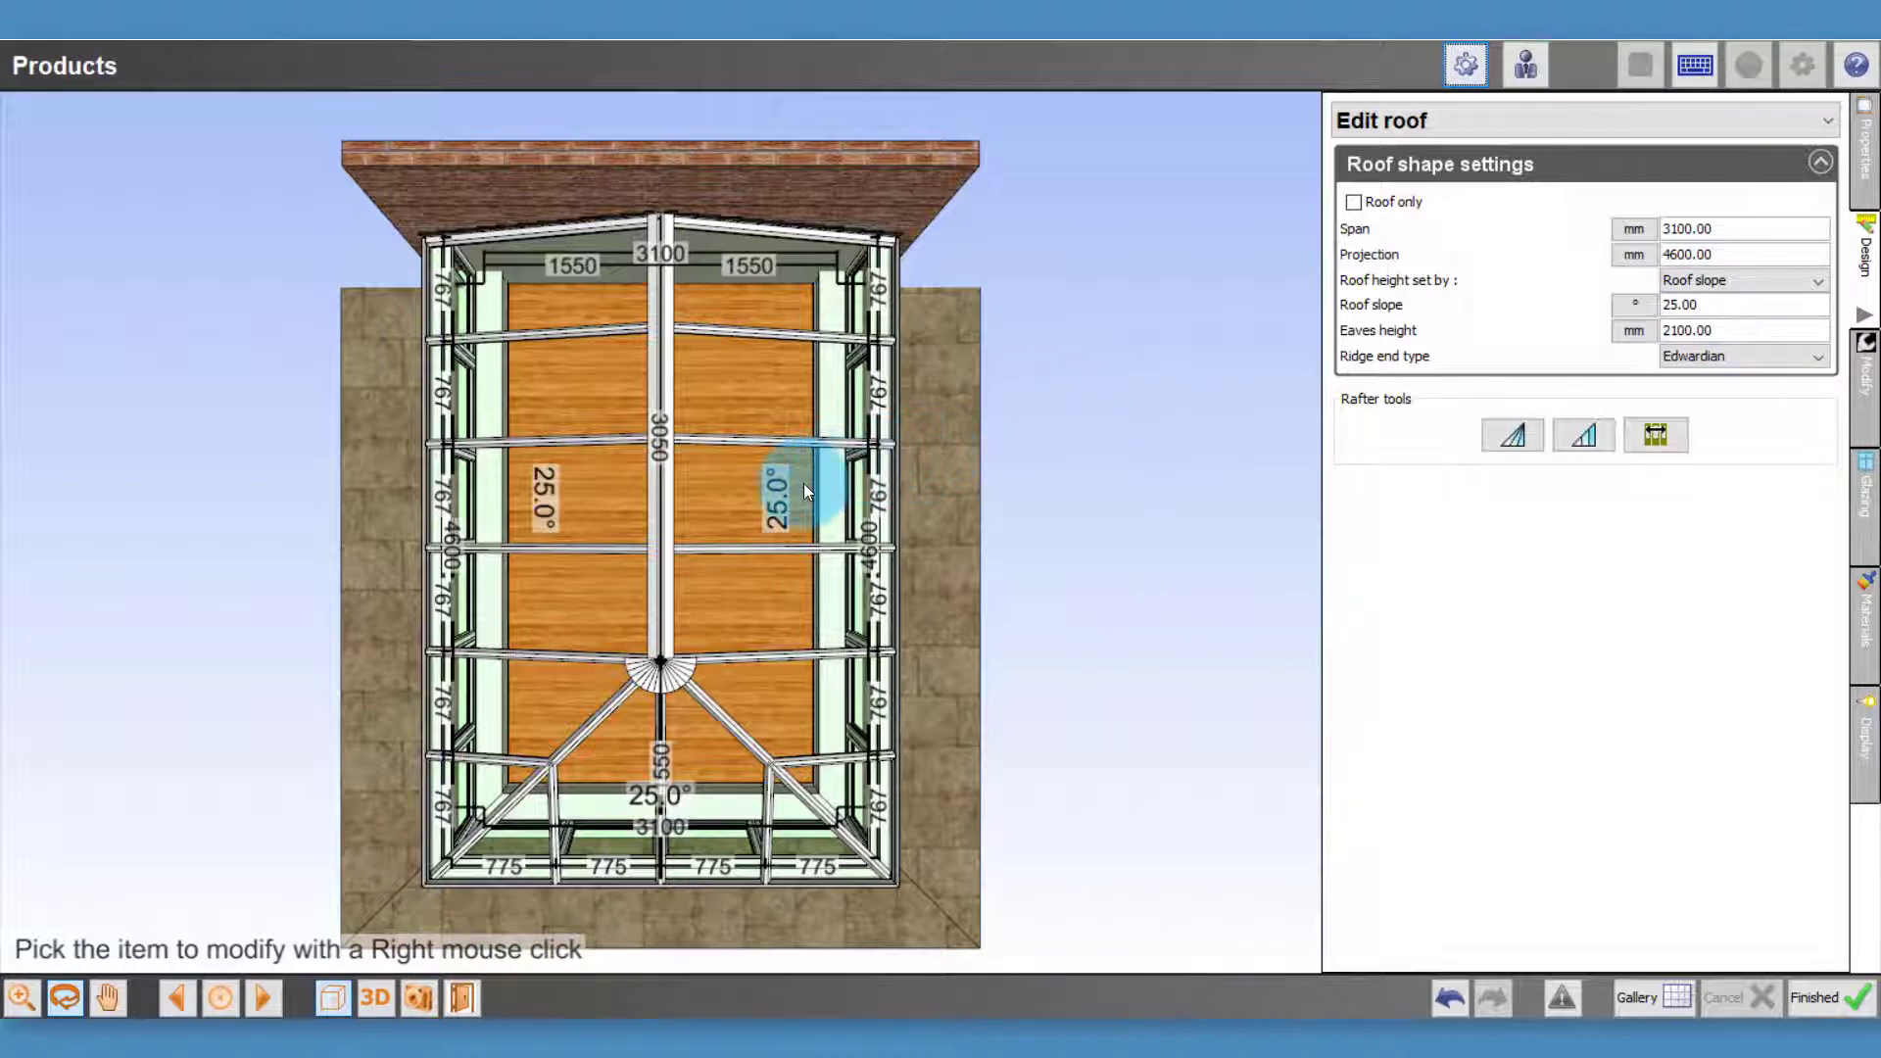
Select the middle roof panel on the right slope and open that slope's rafter settings
right_click(741, 504)
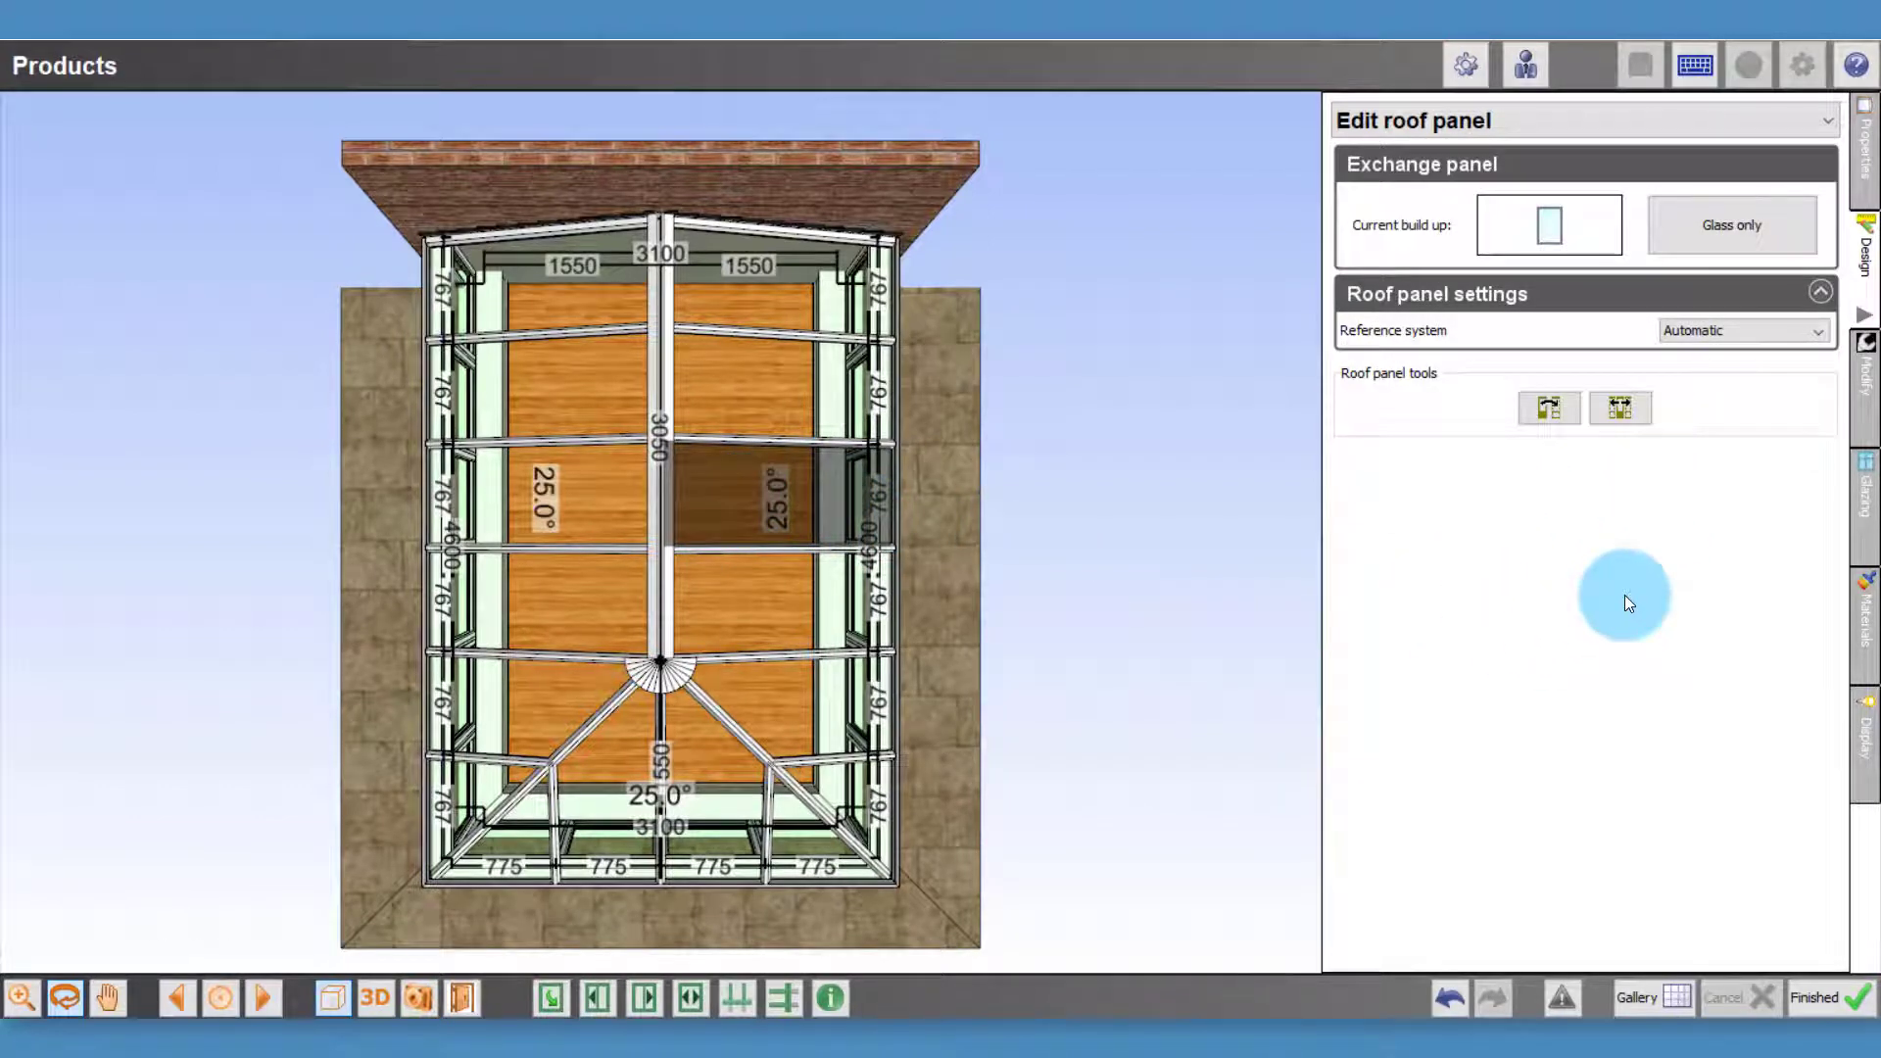
click(1446, 126)
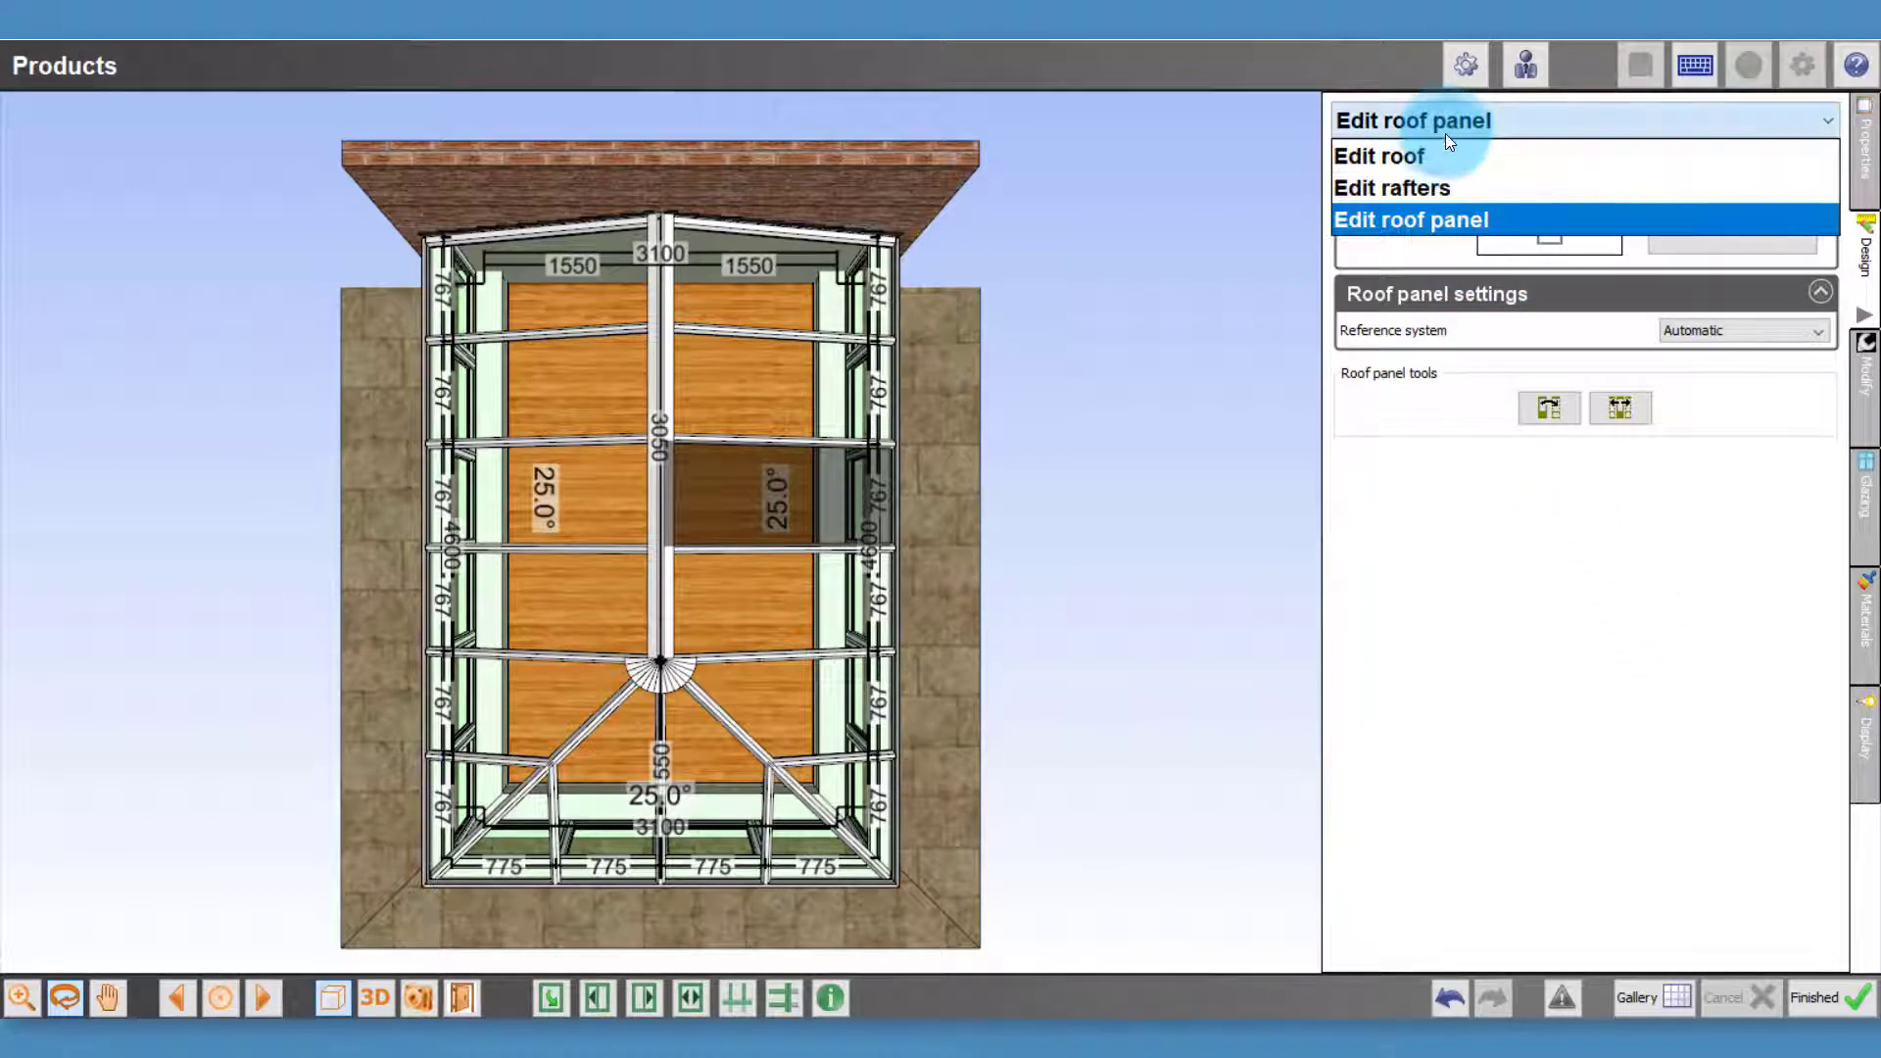
click(1458, 186)
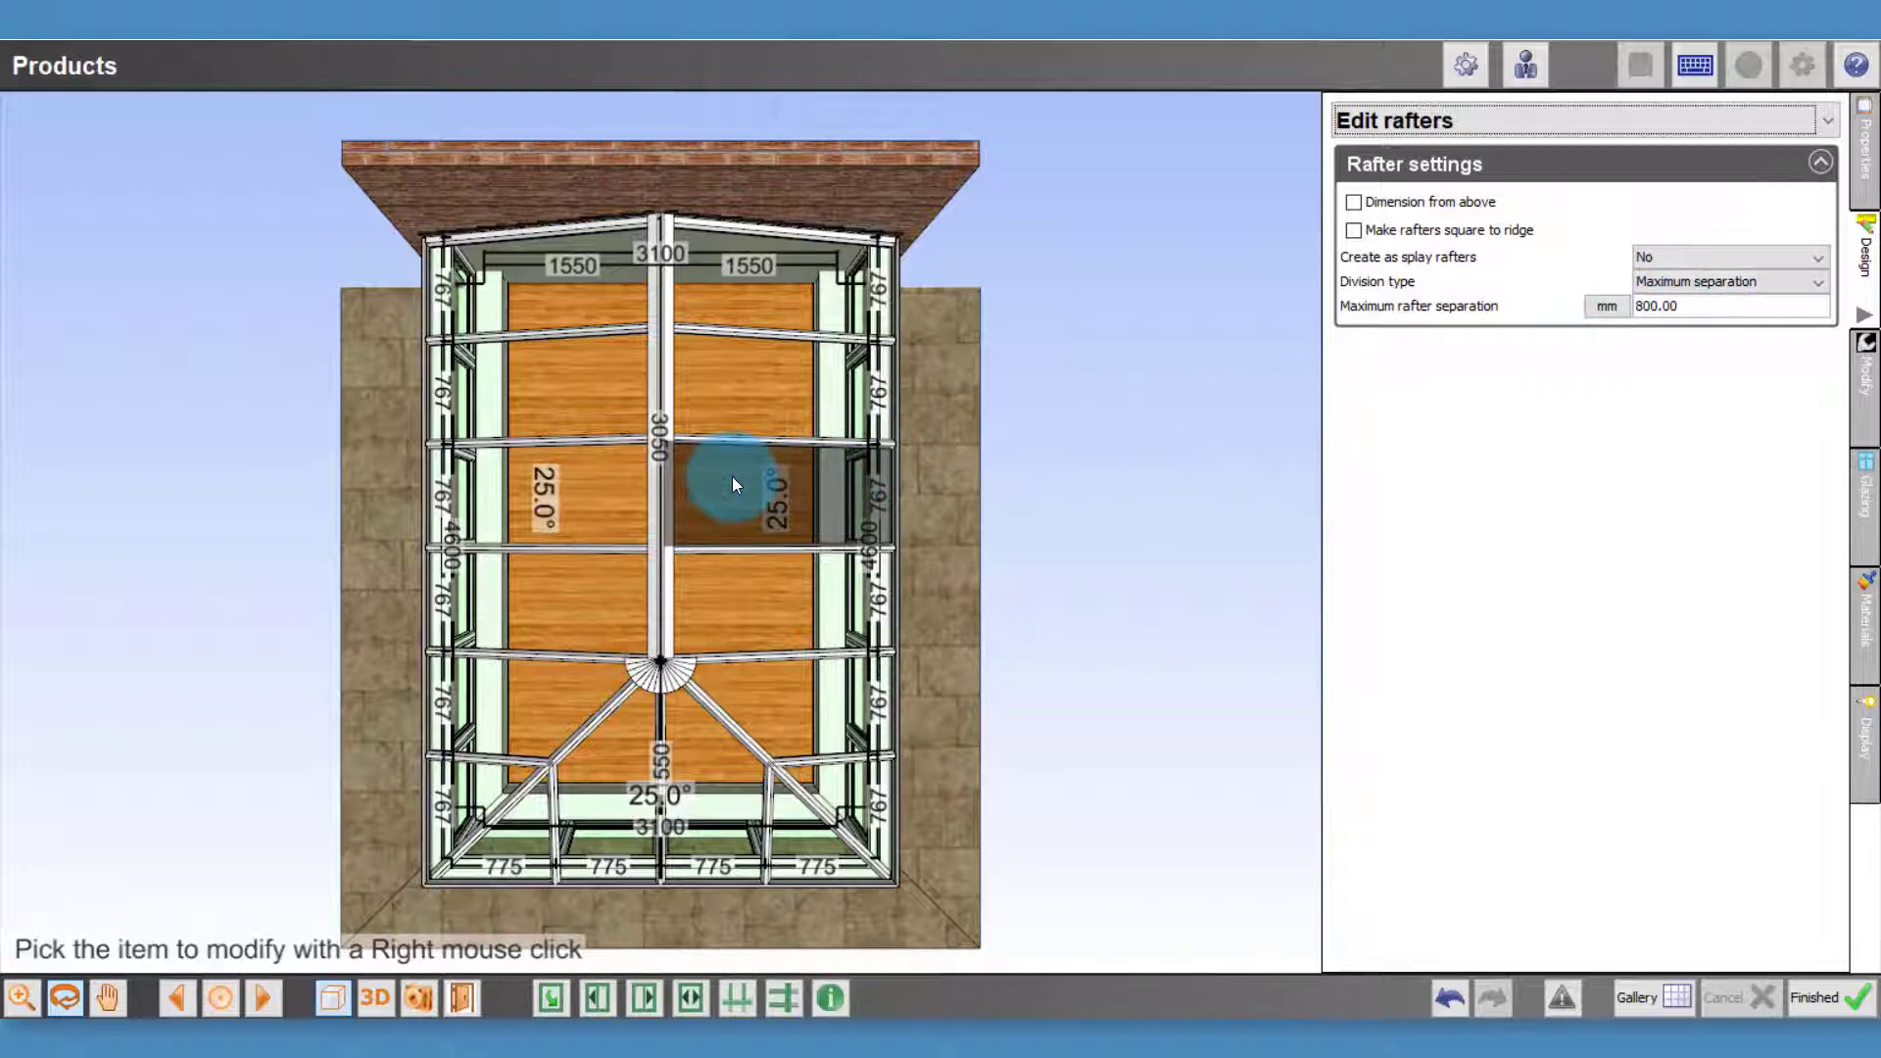
Set the left slope's rafter division type to N equal with 4 rafters
right_click(579, 482)
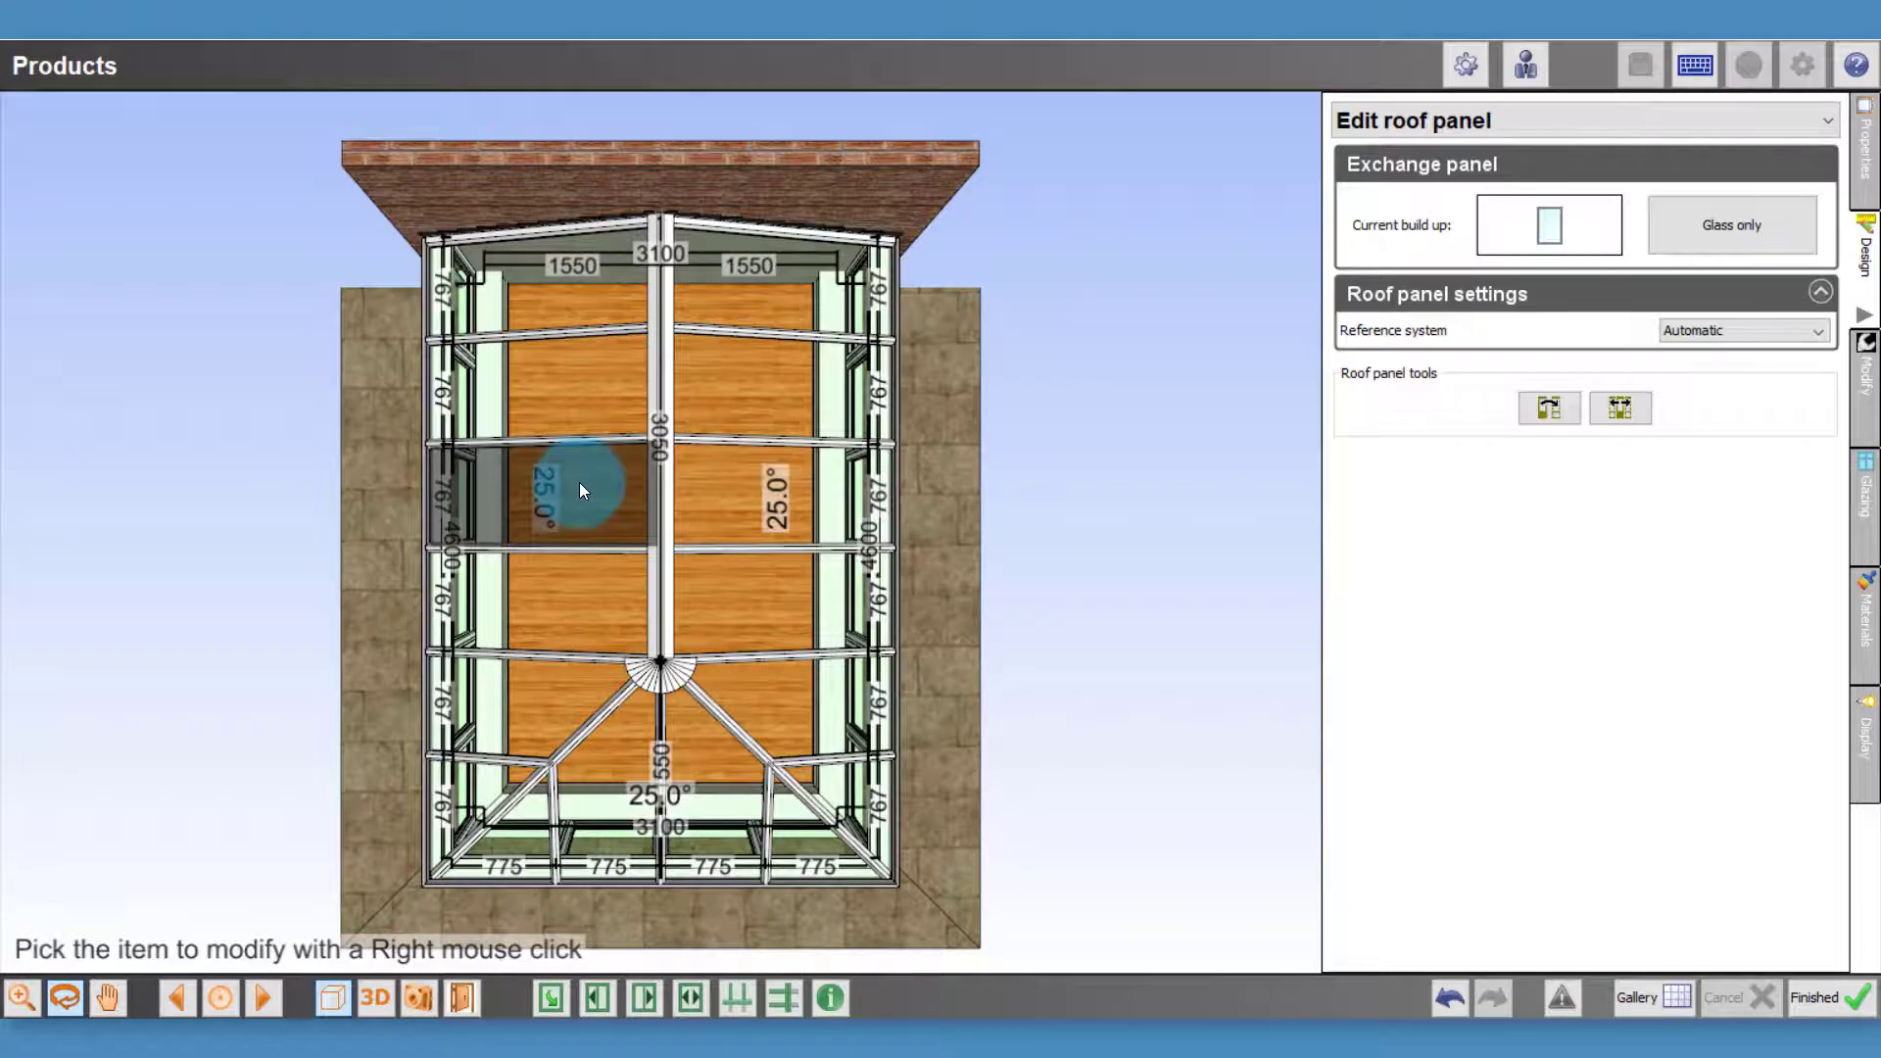
click(1467, 125)
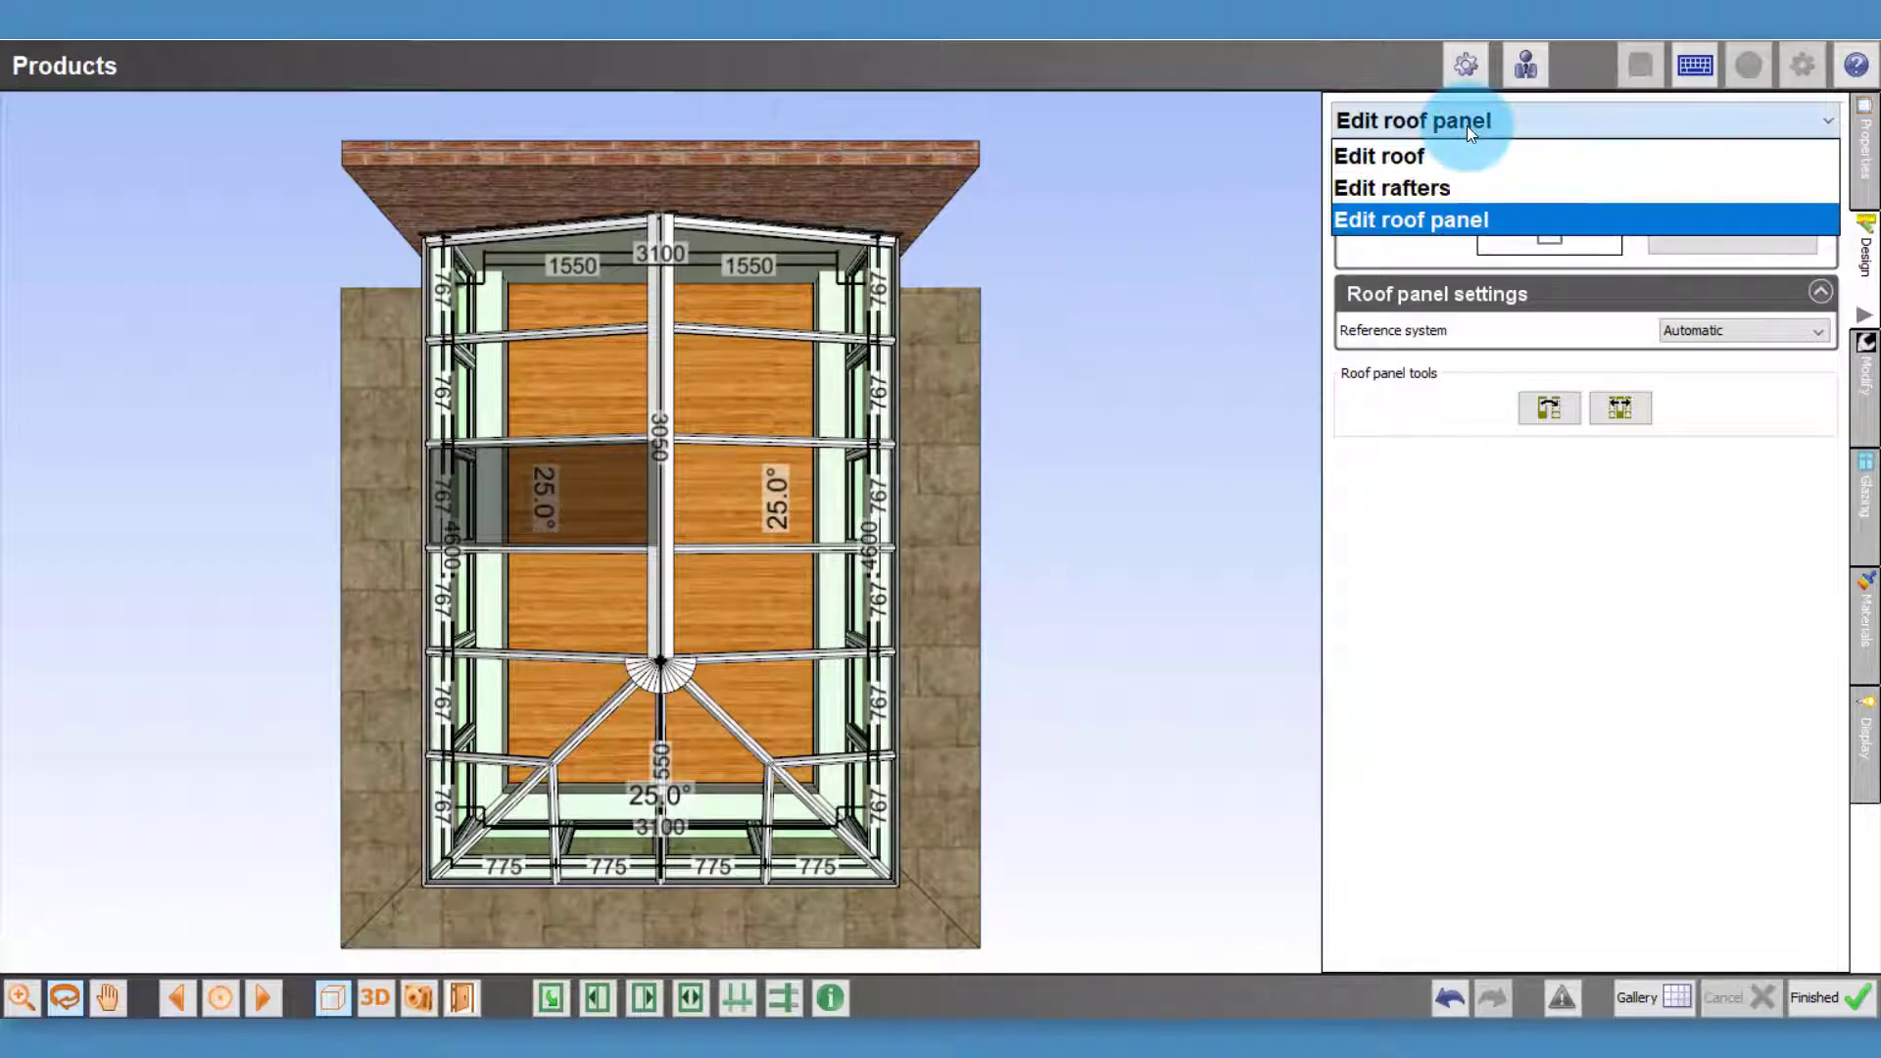
click(1454, 187)
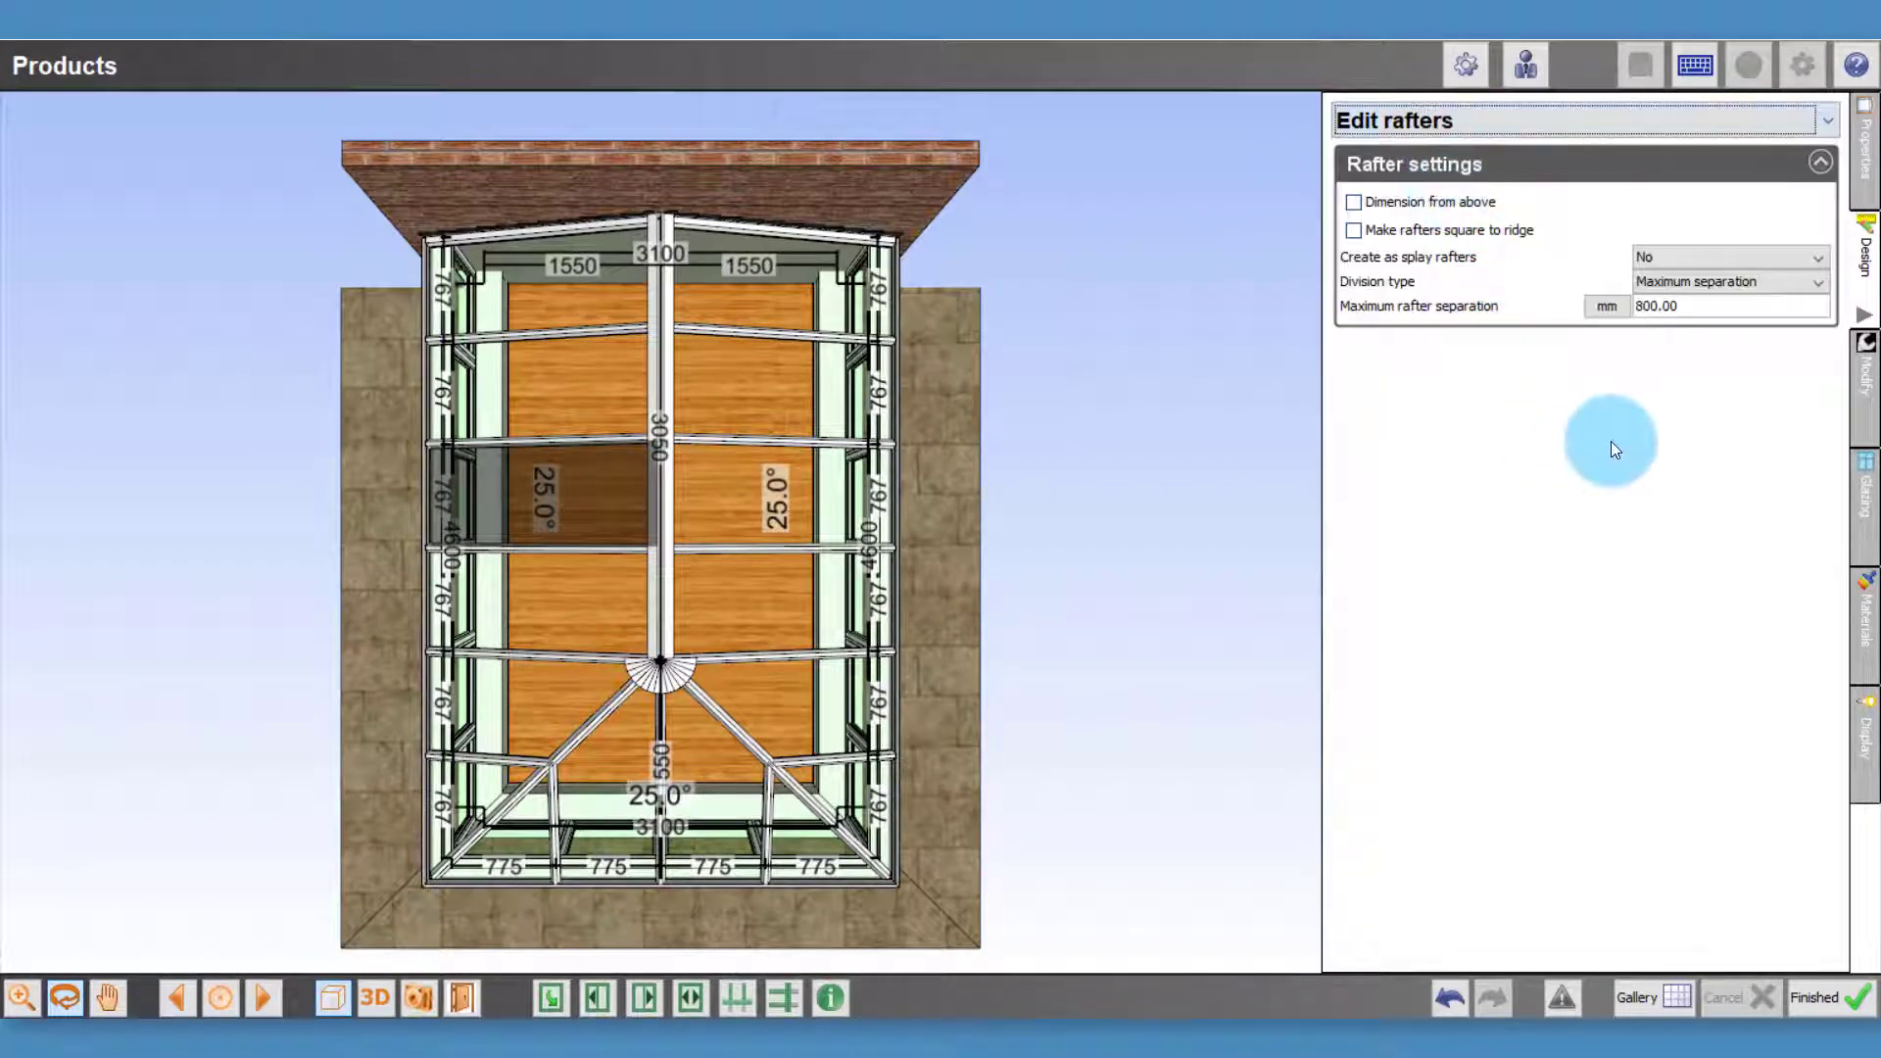
click(1726, 280)
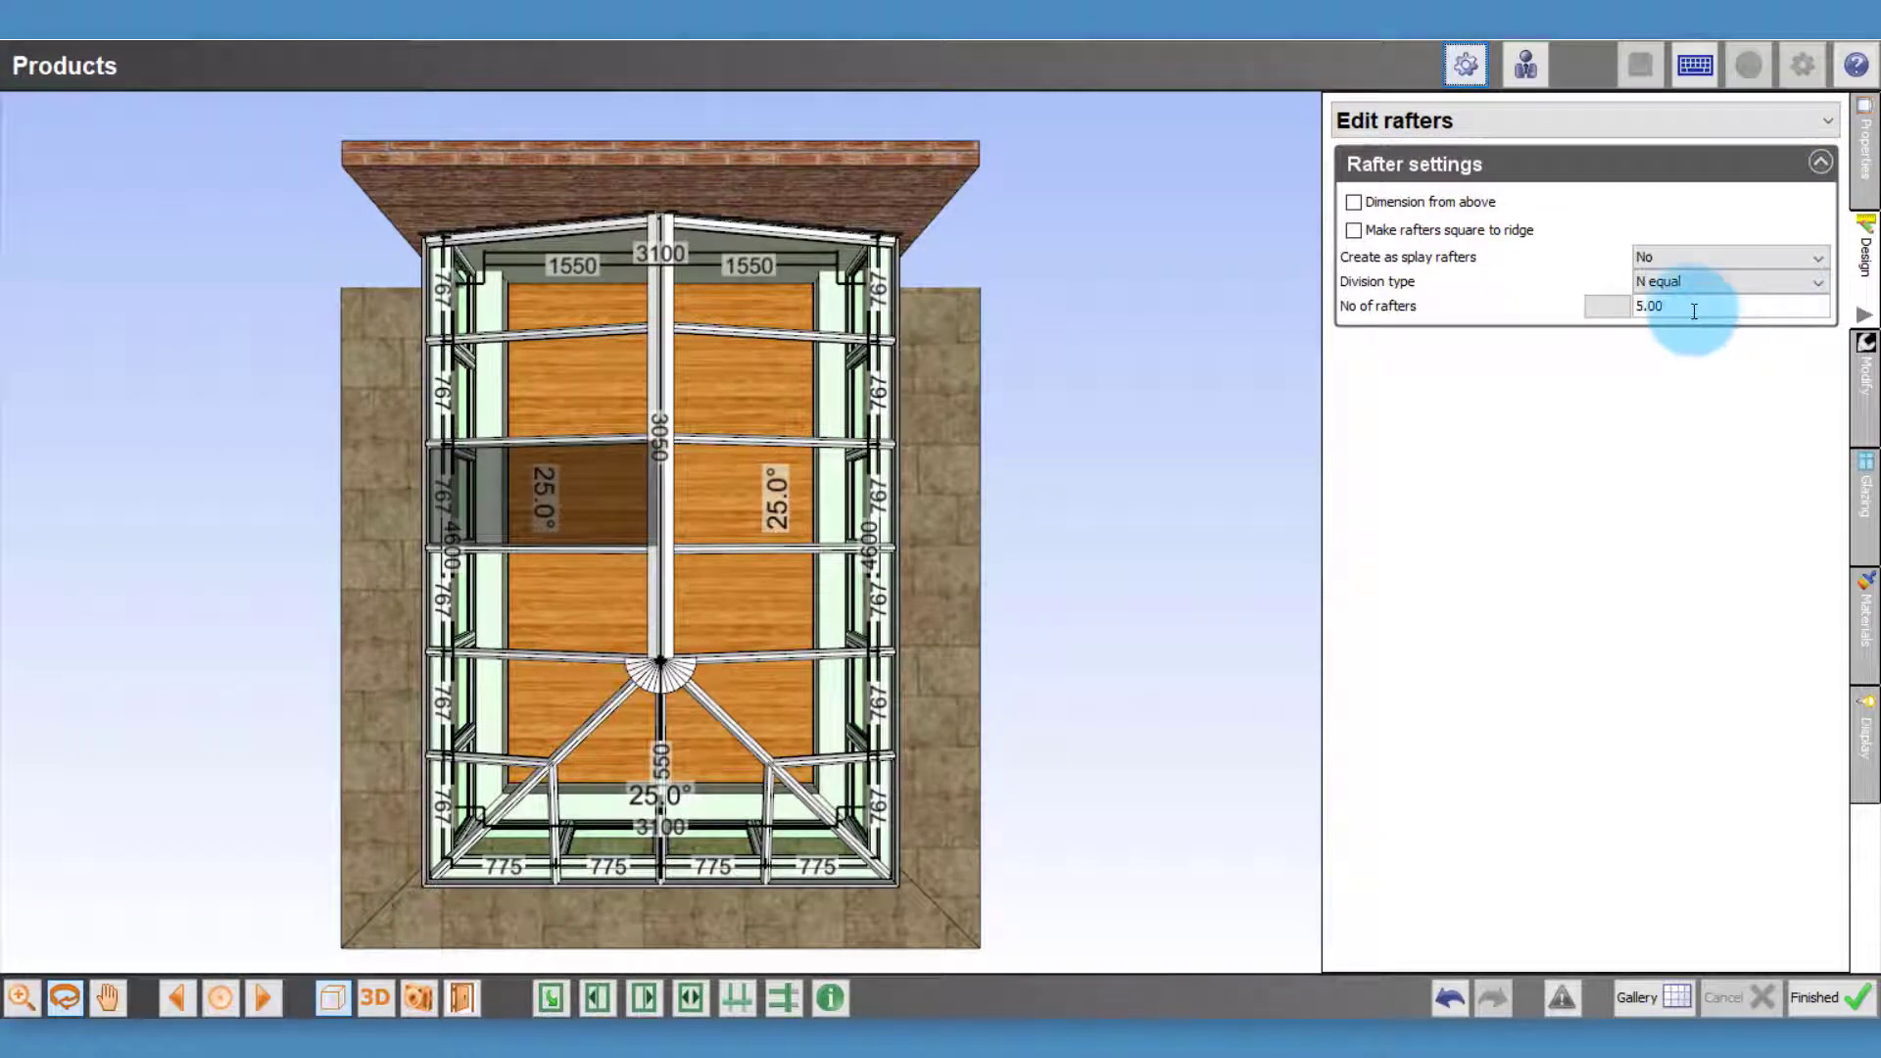
click(1692, 310)
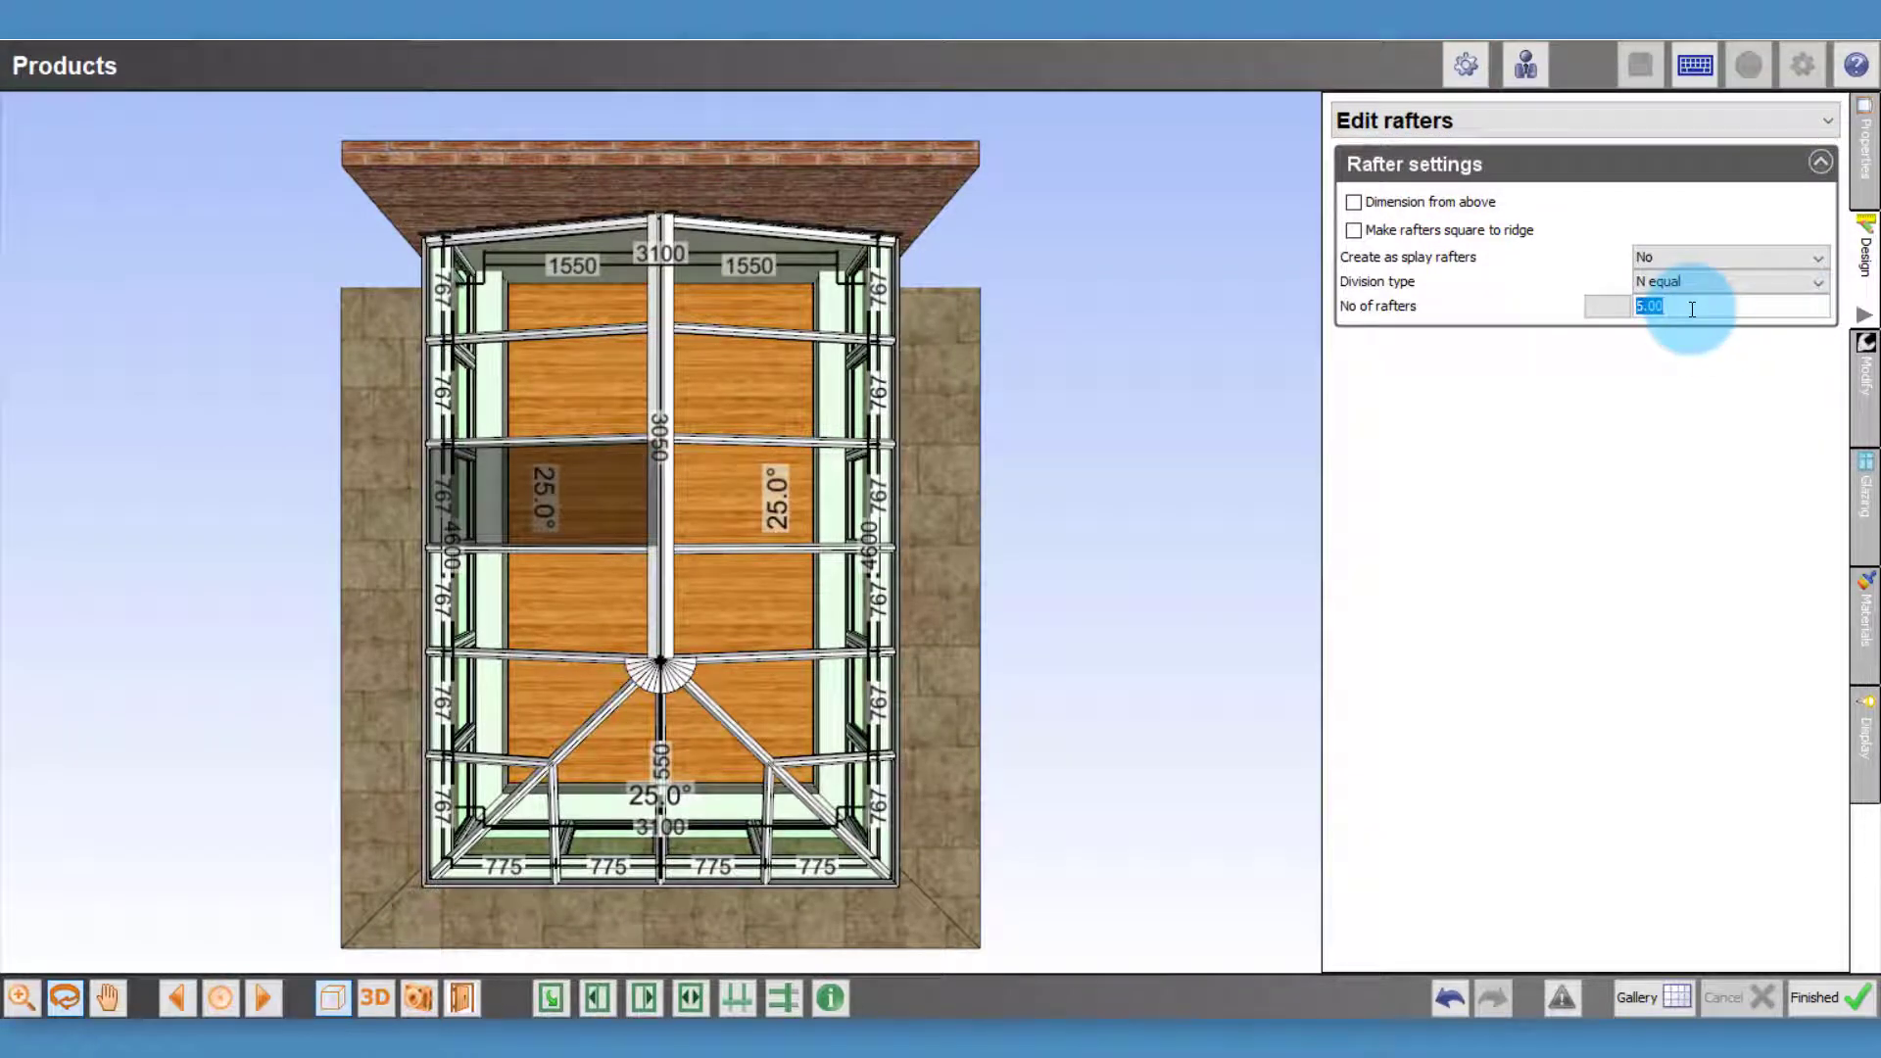
text(4)
key(Return)
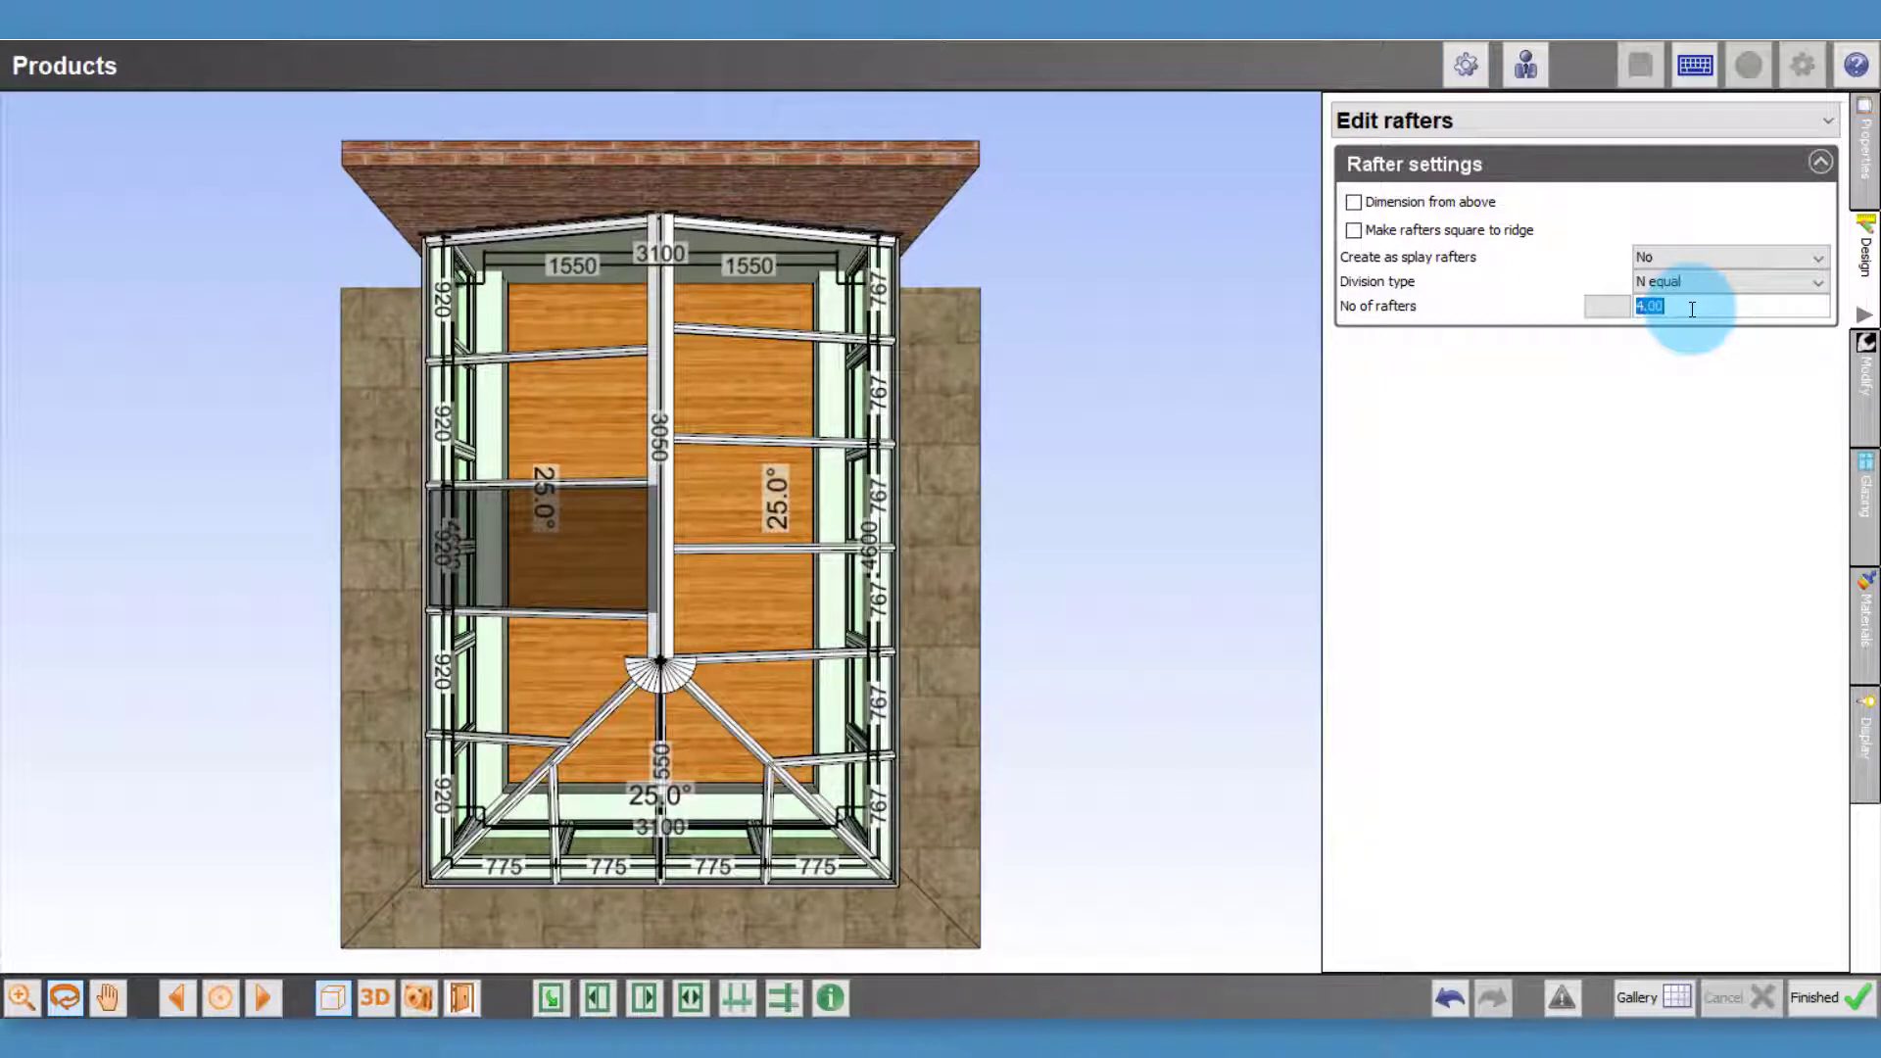
Try 6 rafters on the left slope, and set the number of rafters to 5
text(6)
key(Return)
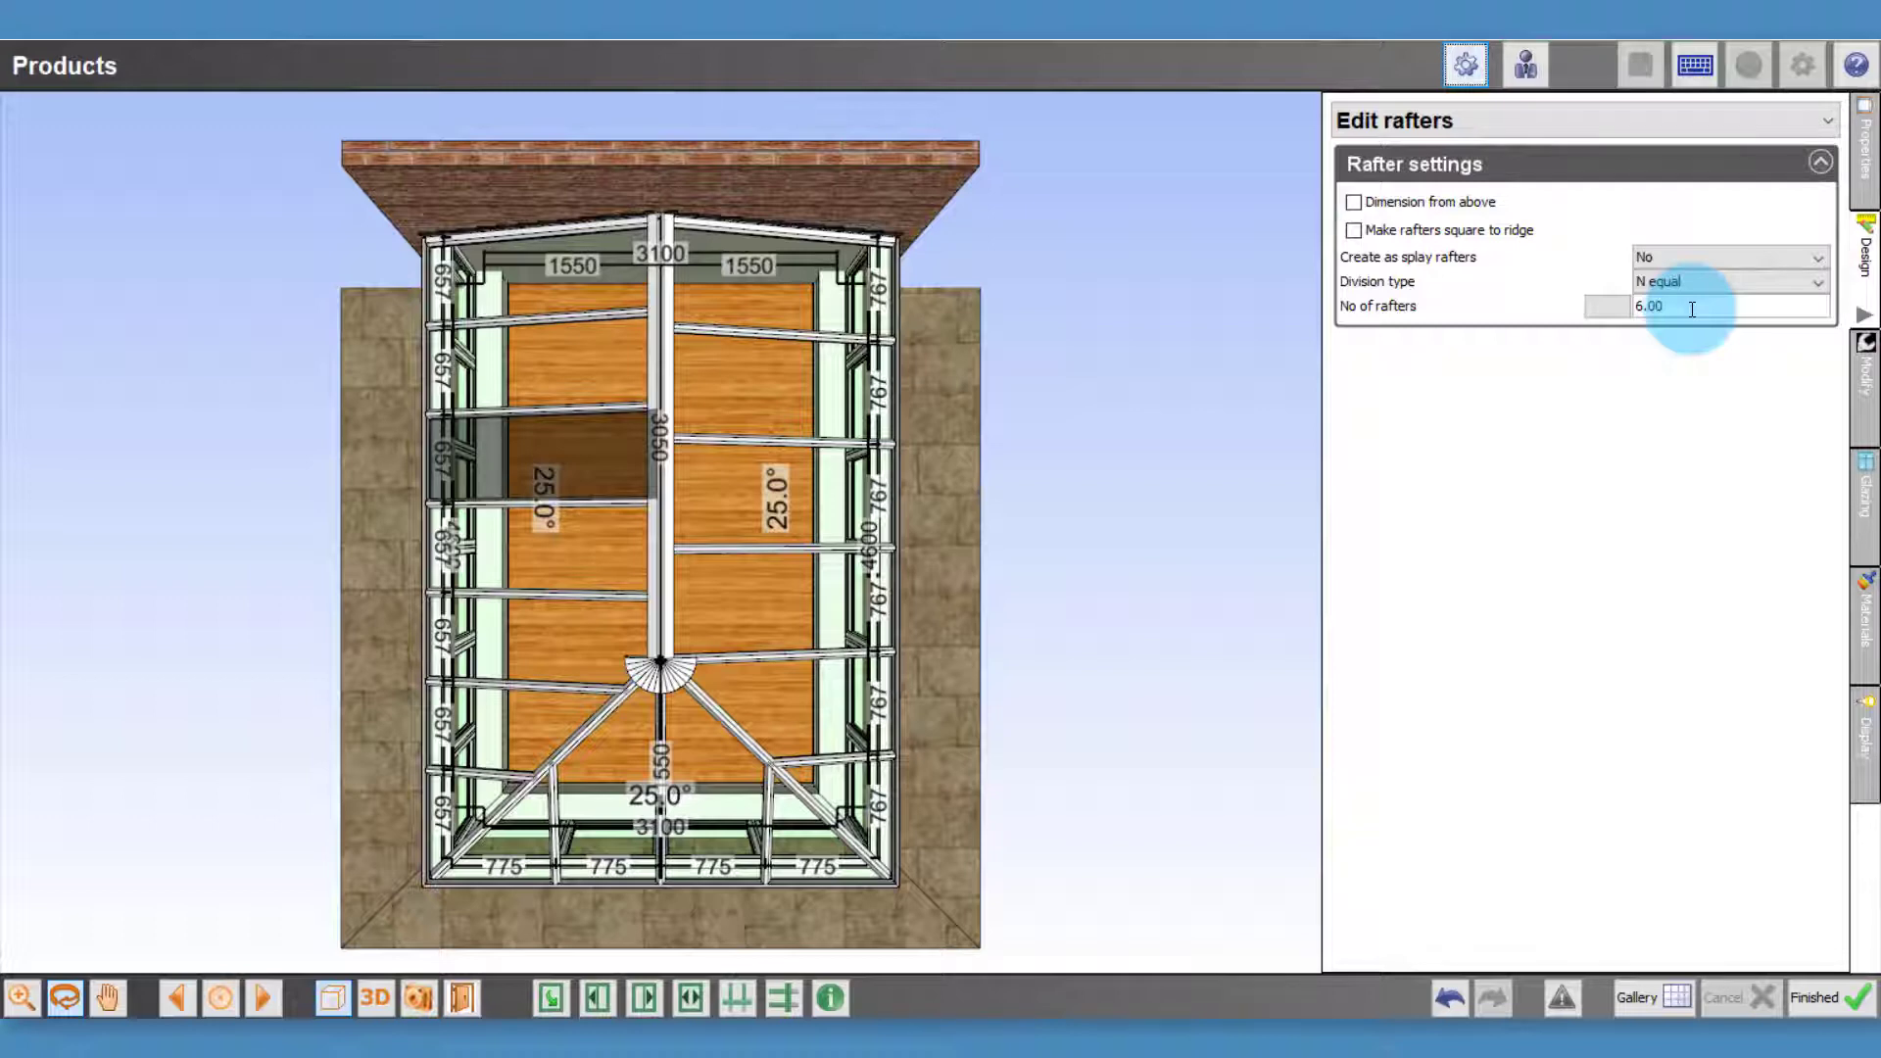
double_click(1692, 309)
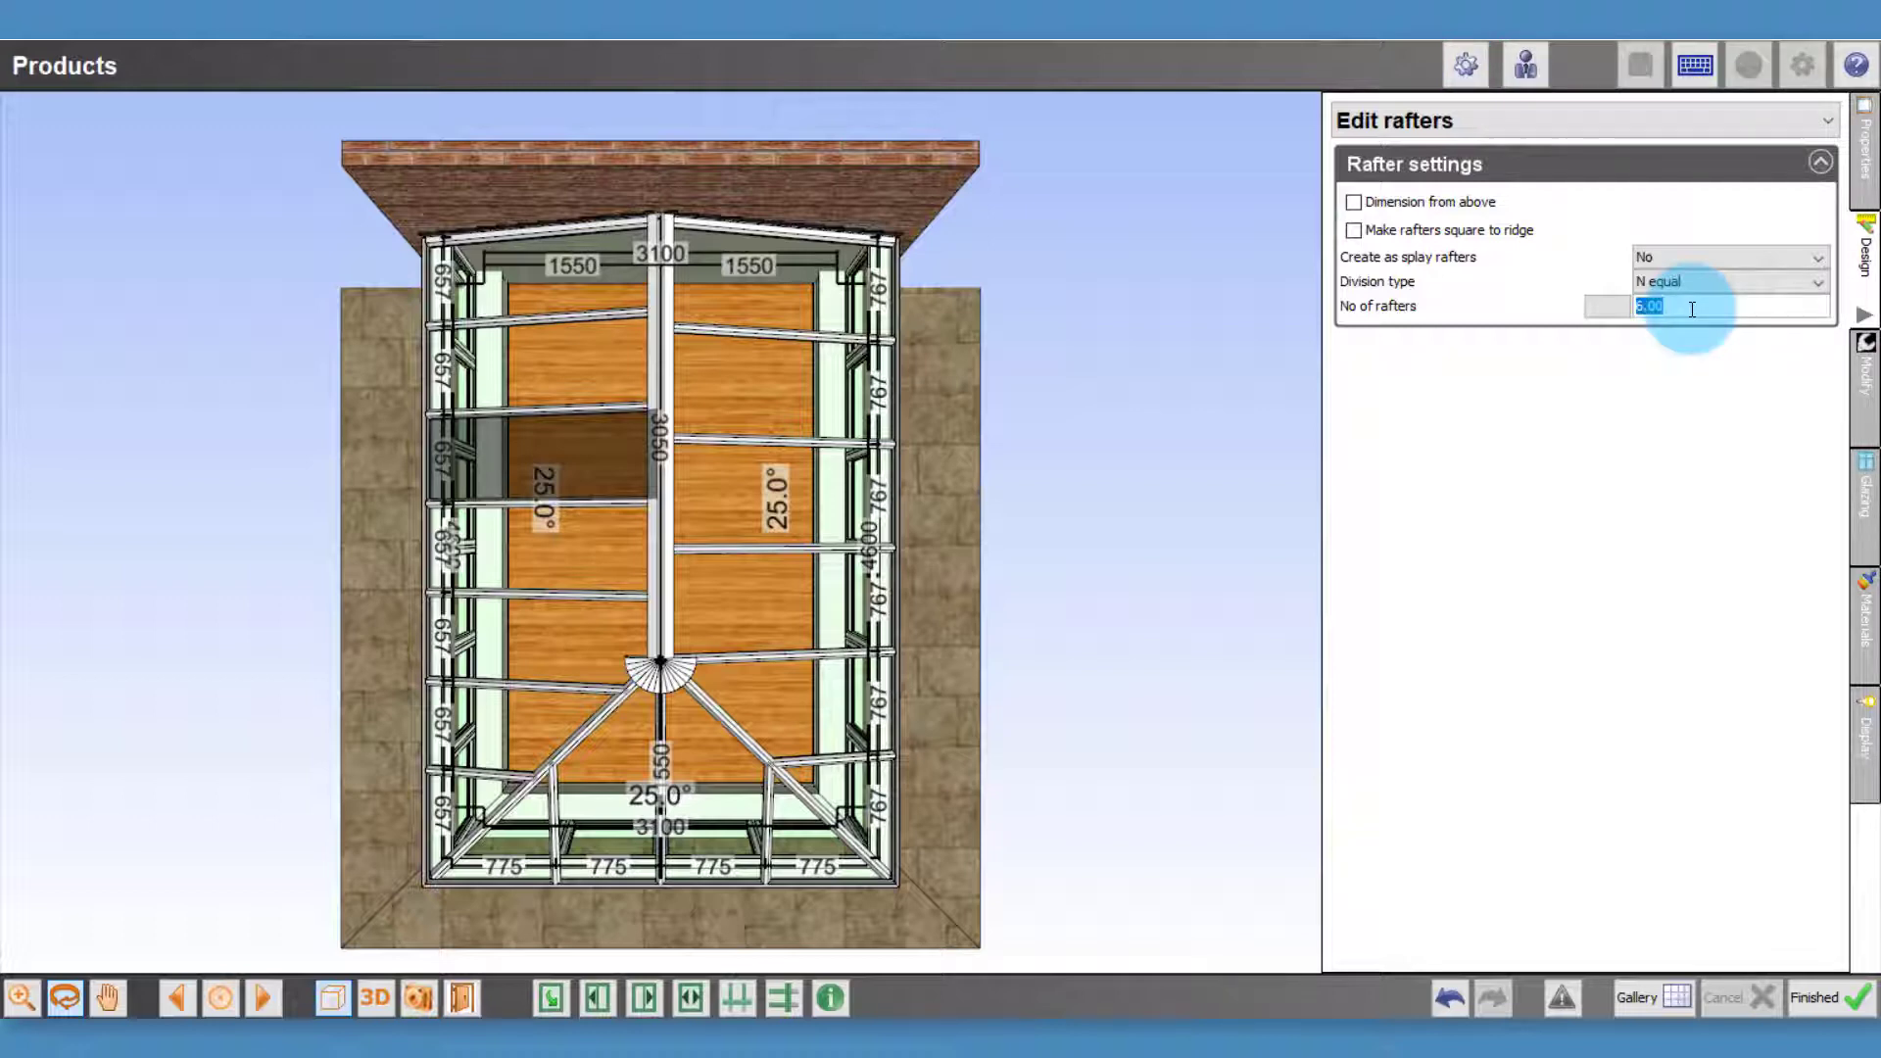
text(5)
key(Return)
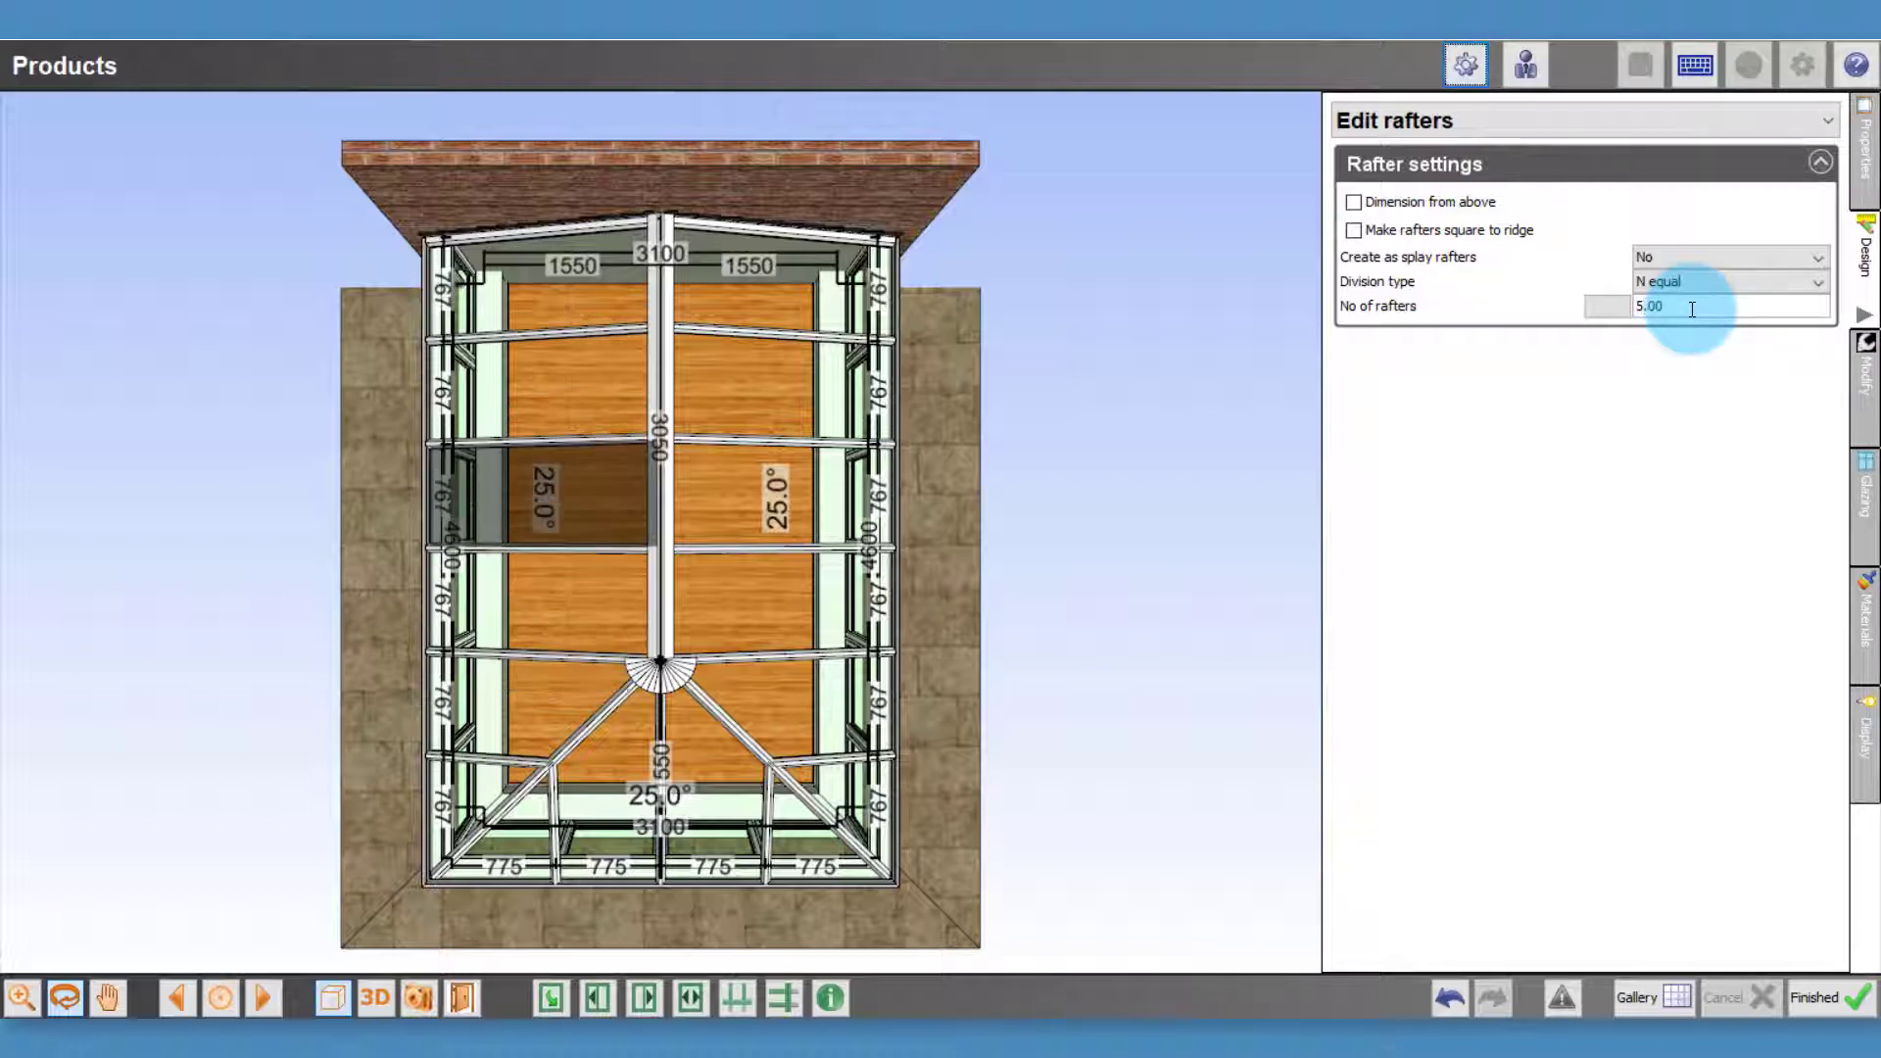
Try an 800 mm spacing for the left slope's second rafter bay from the house wall, modified equally on both sides, and undo it
right_click(444, 391)
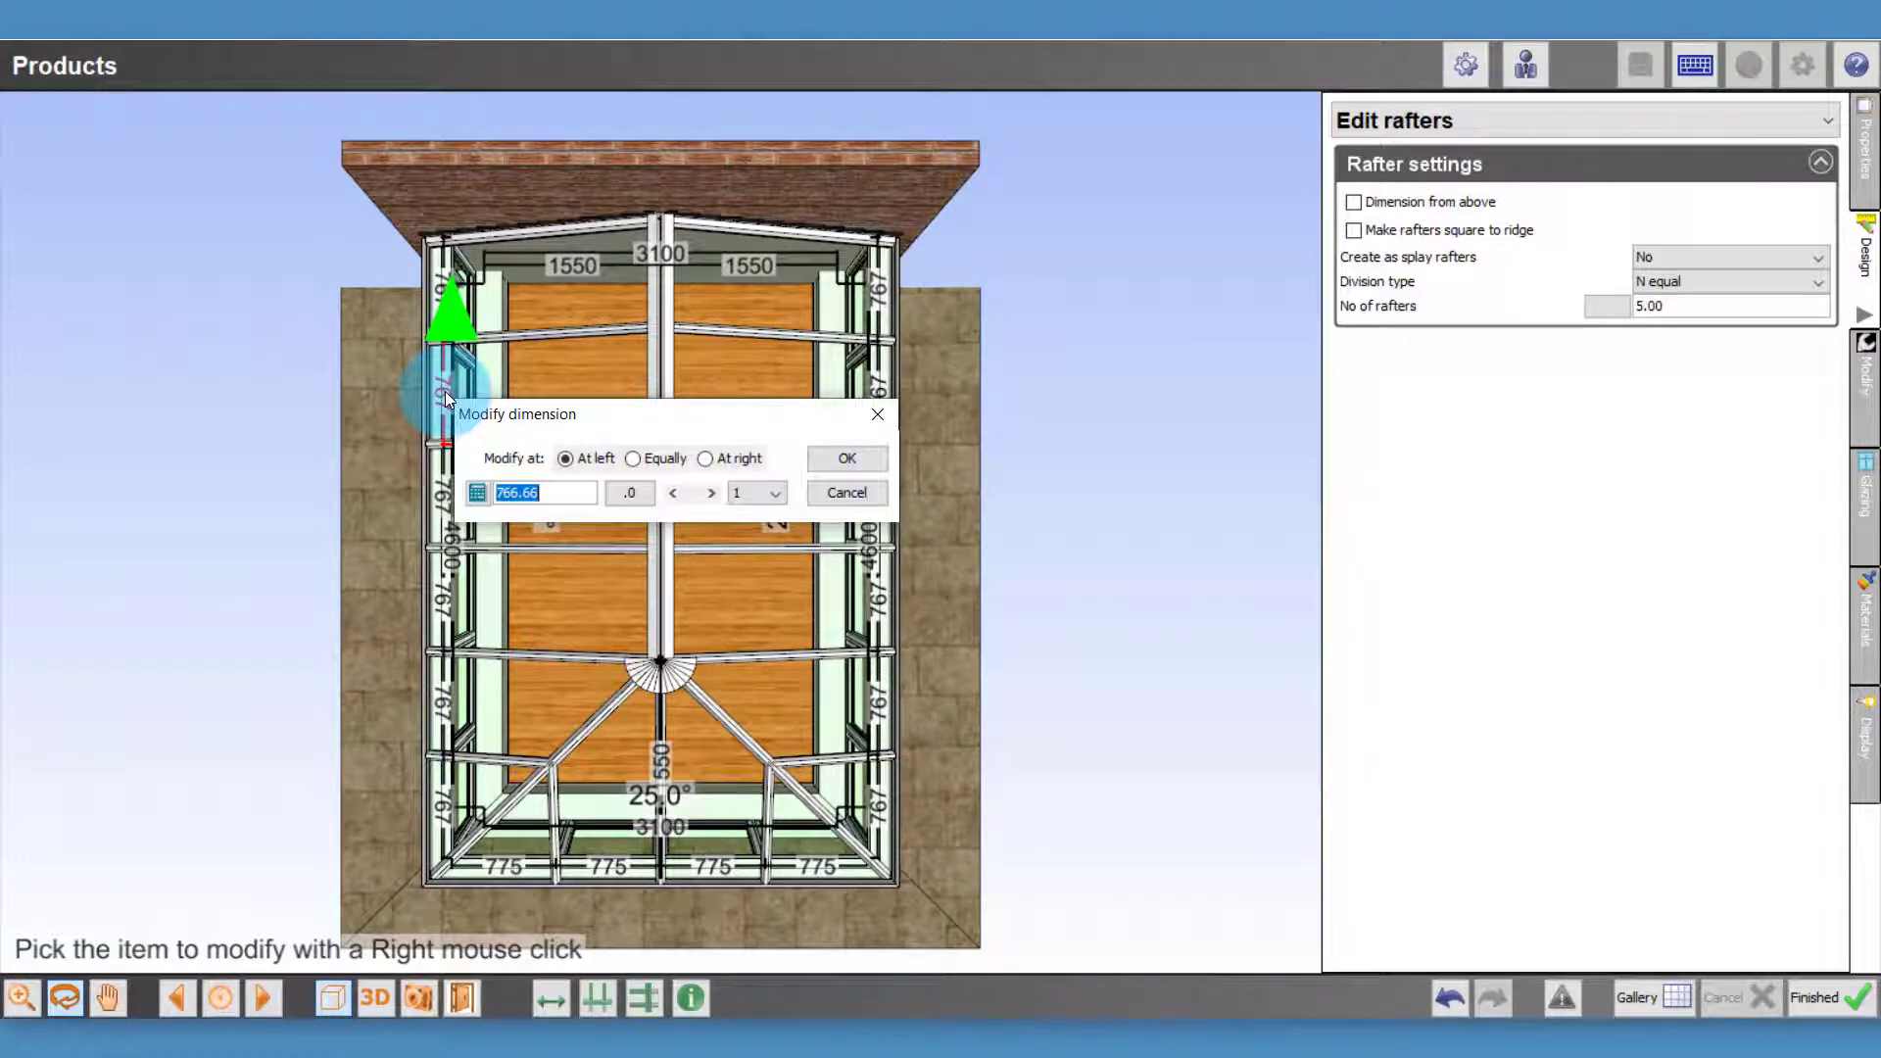
text(800)
drag(539, 409, 572, 399)
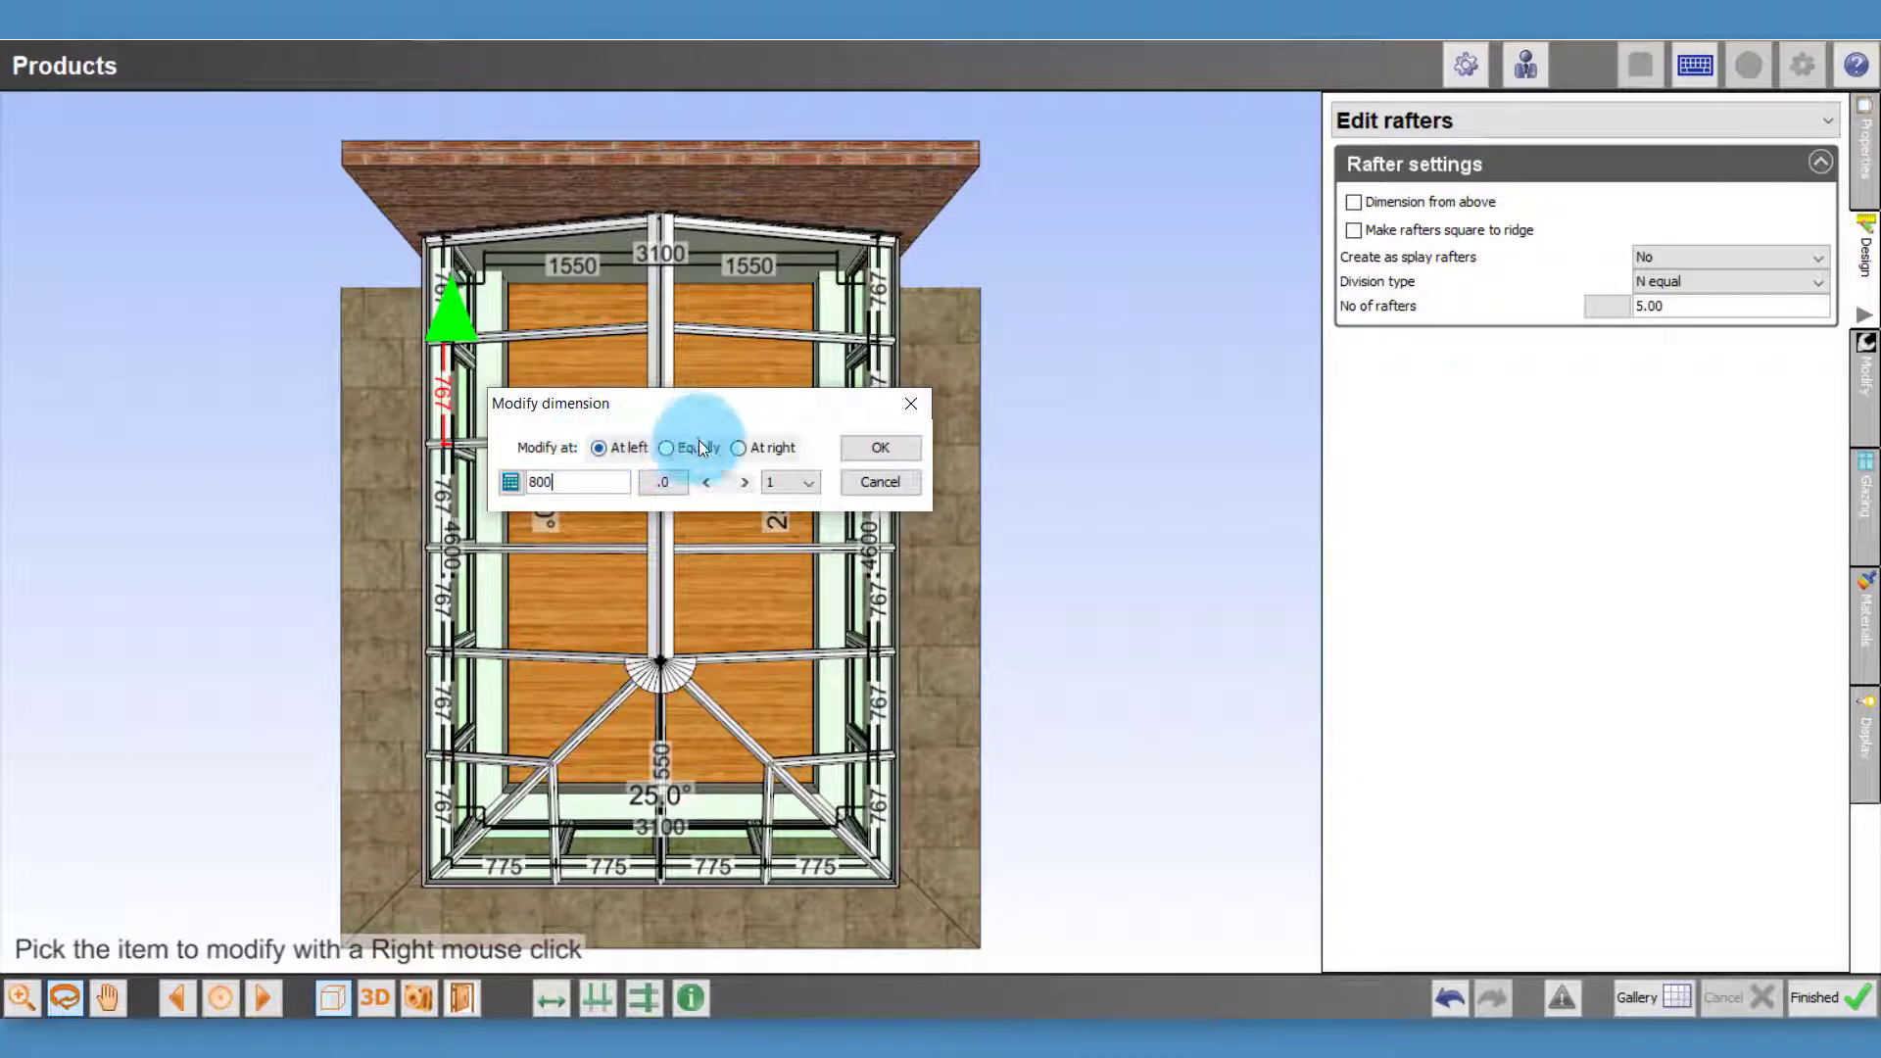
click(758, 448)
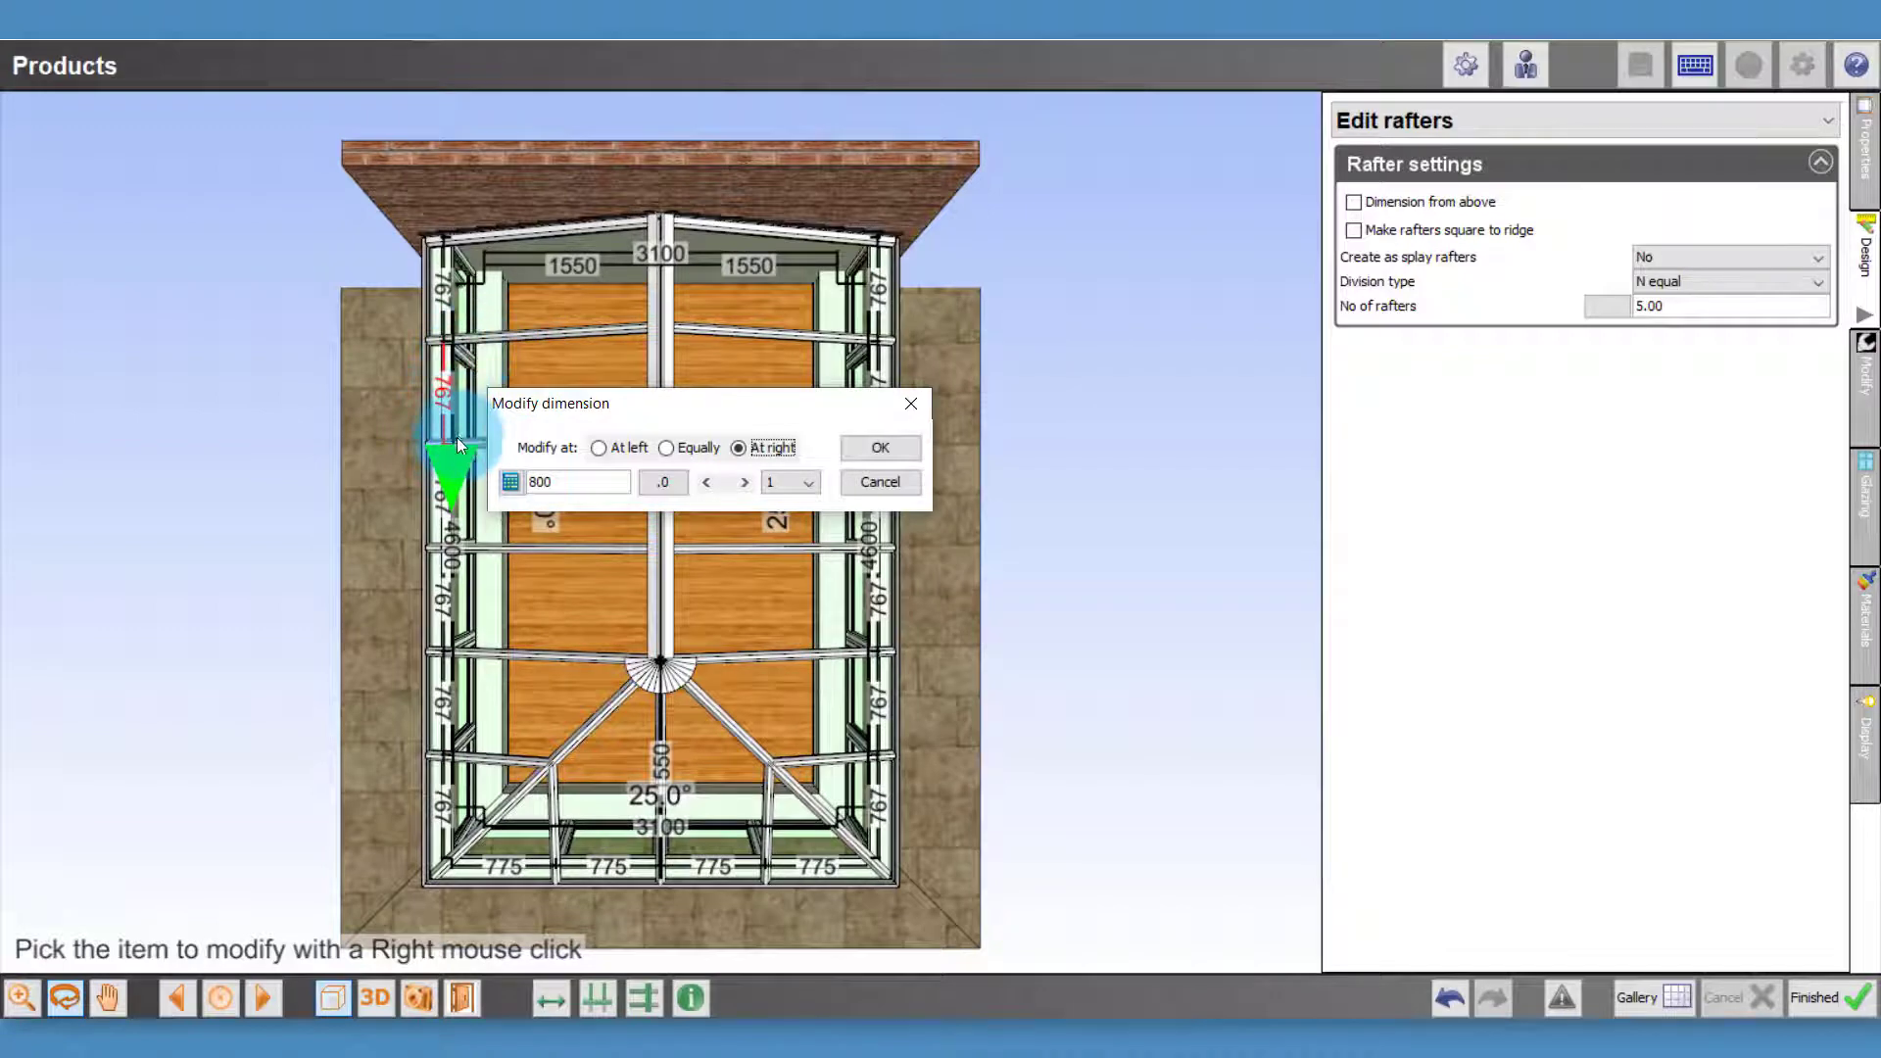
click(679, 446)
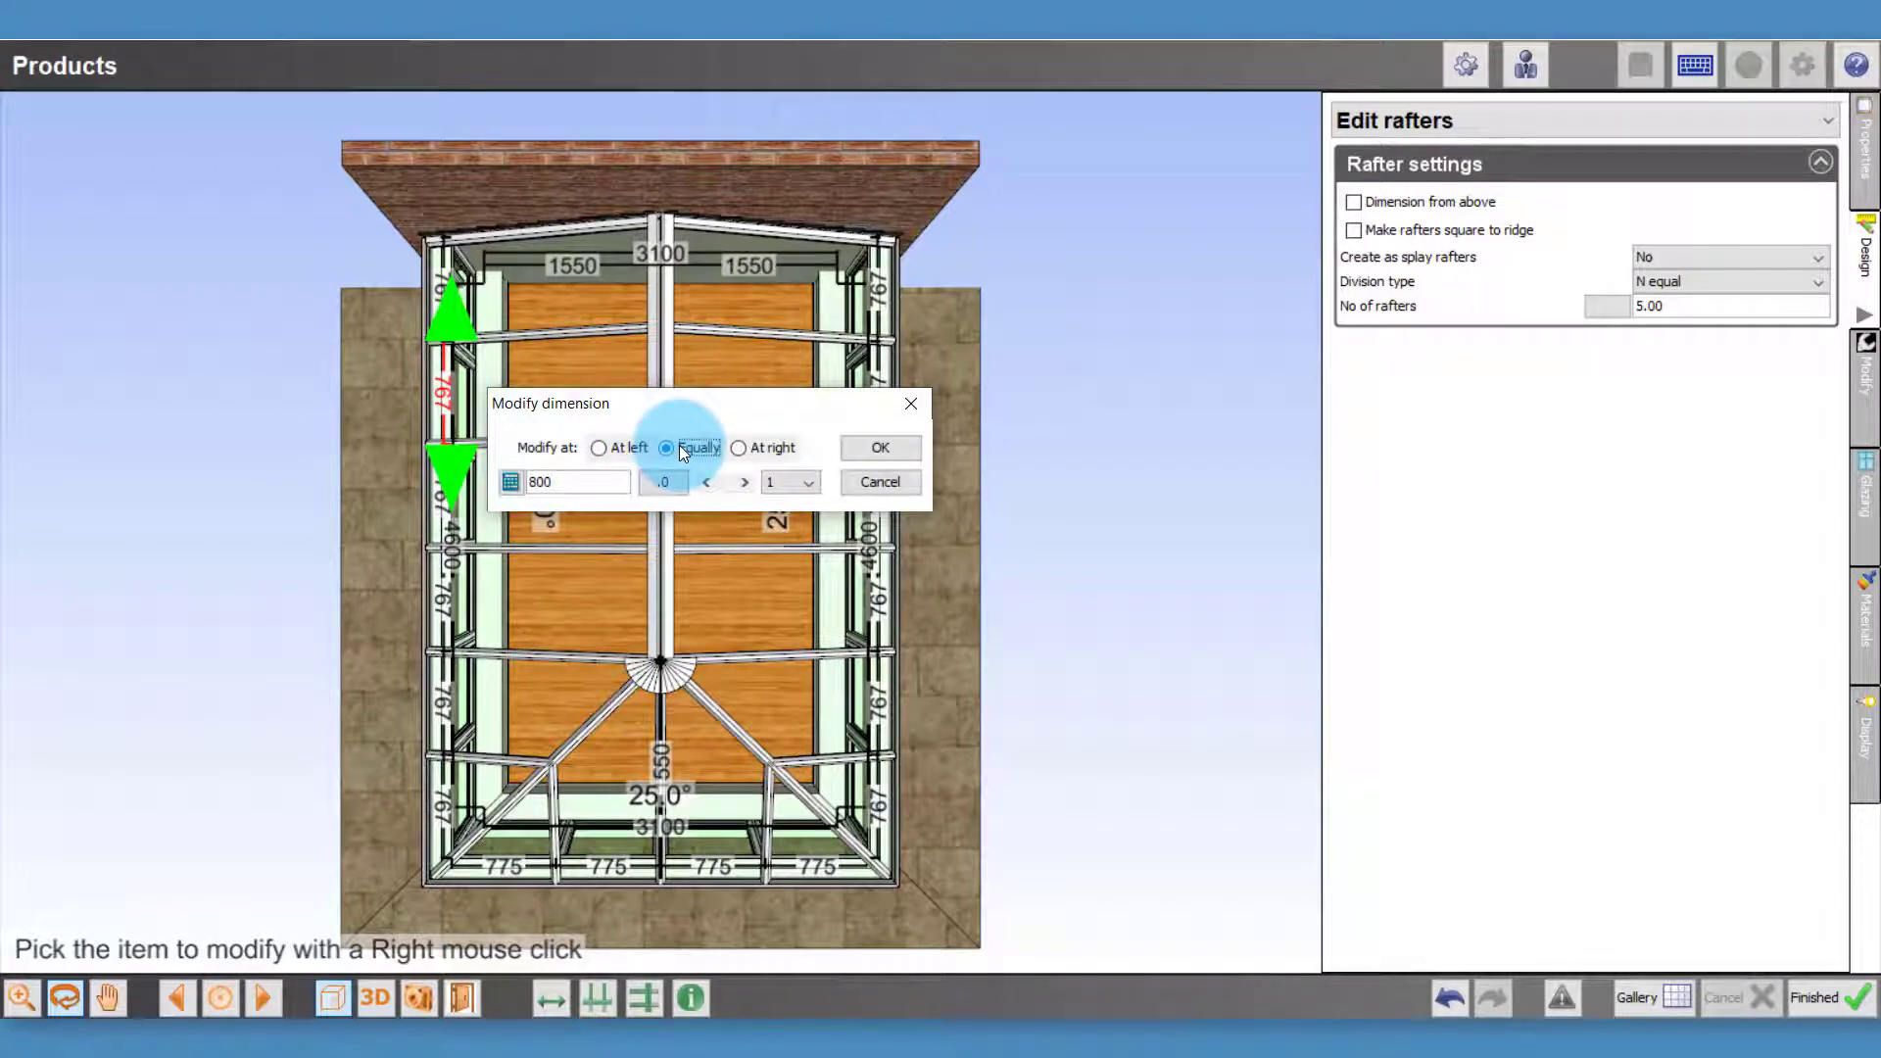
click(879, 448)
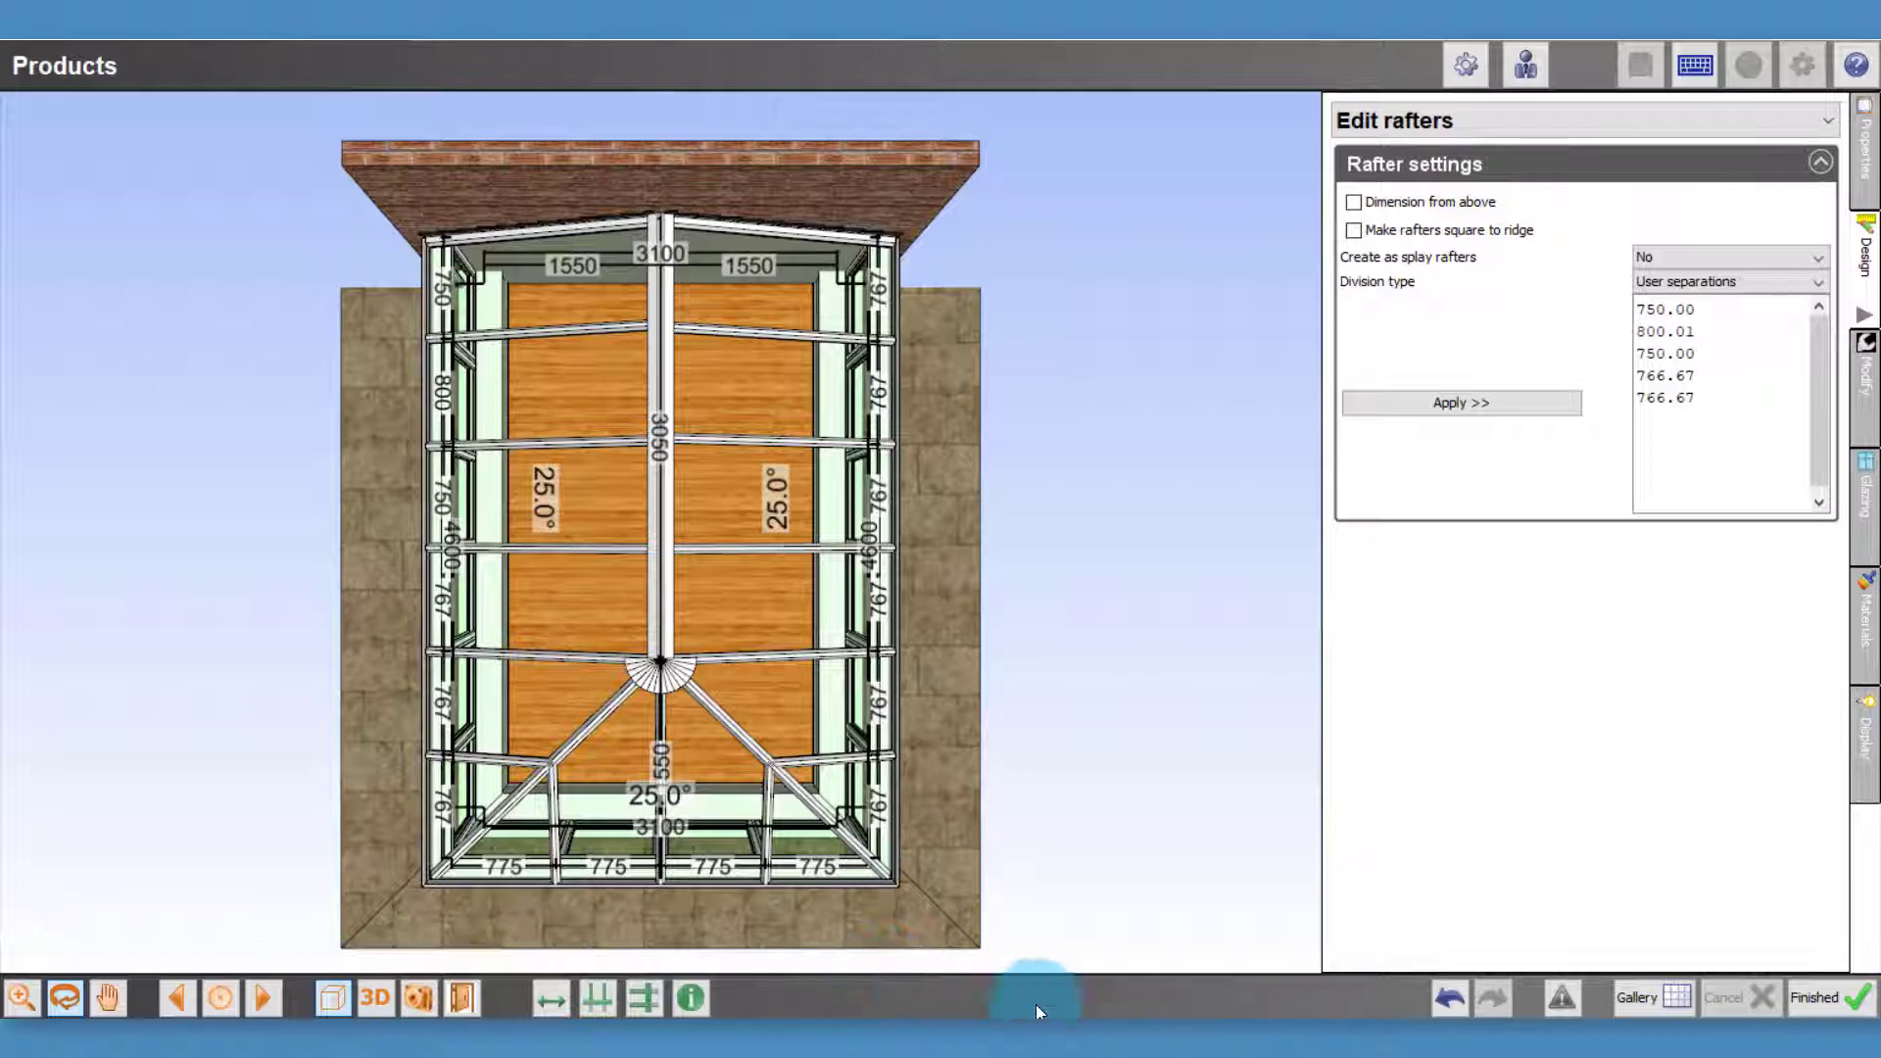
click(1452, 1003)
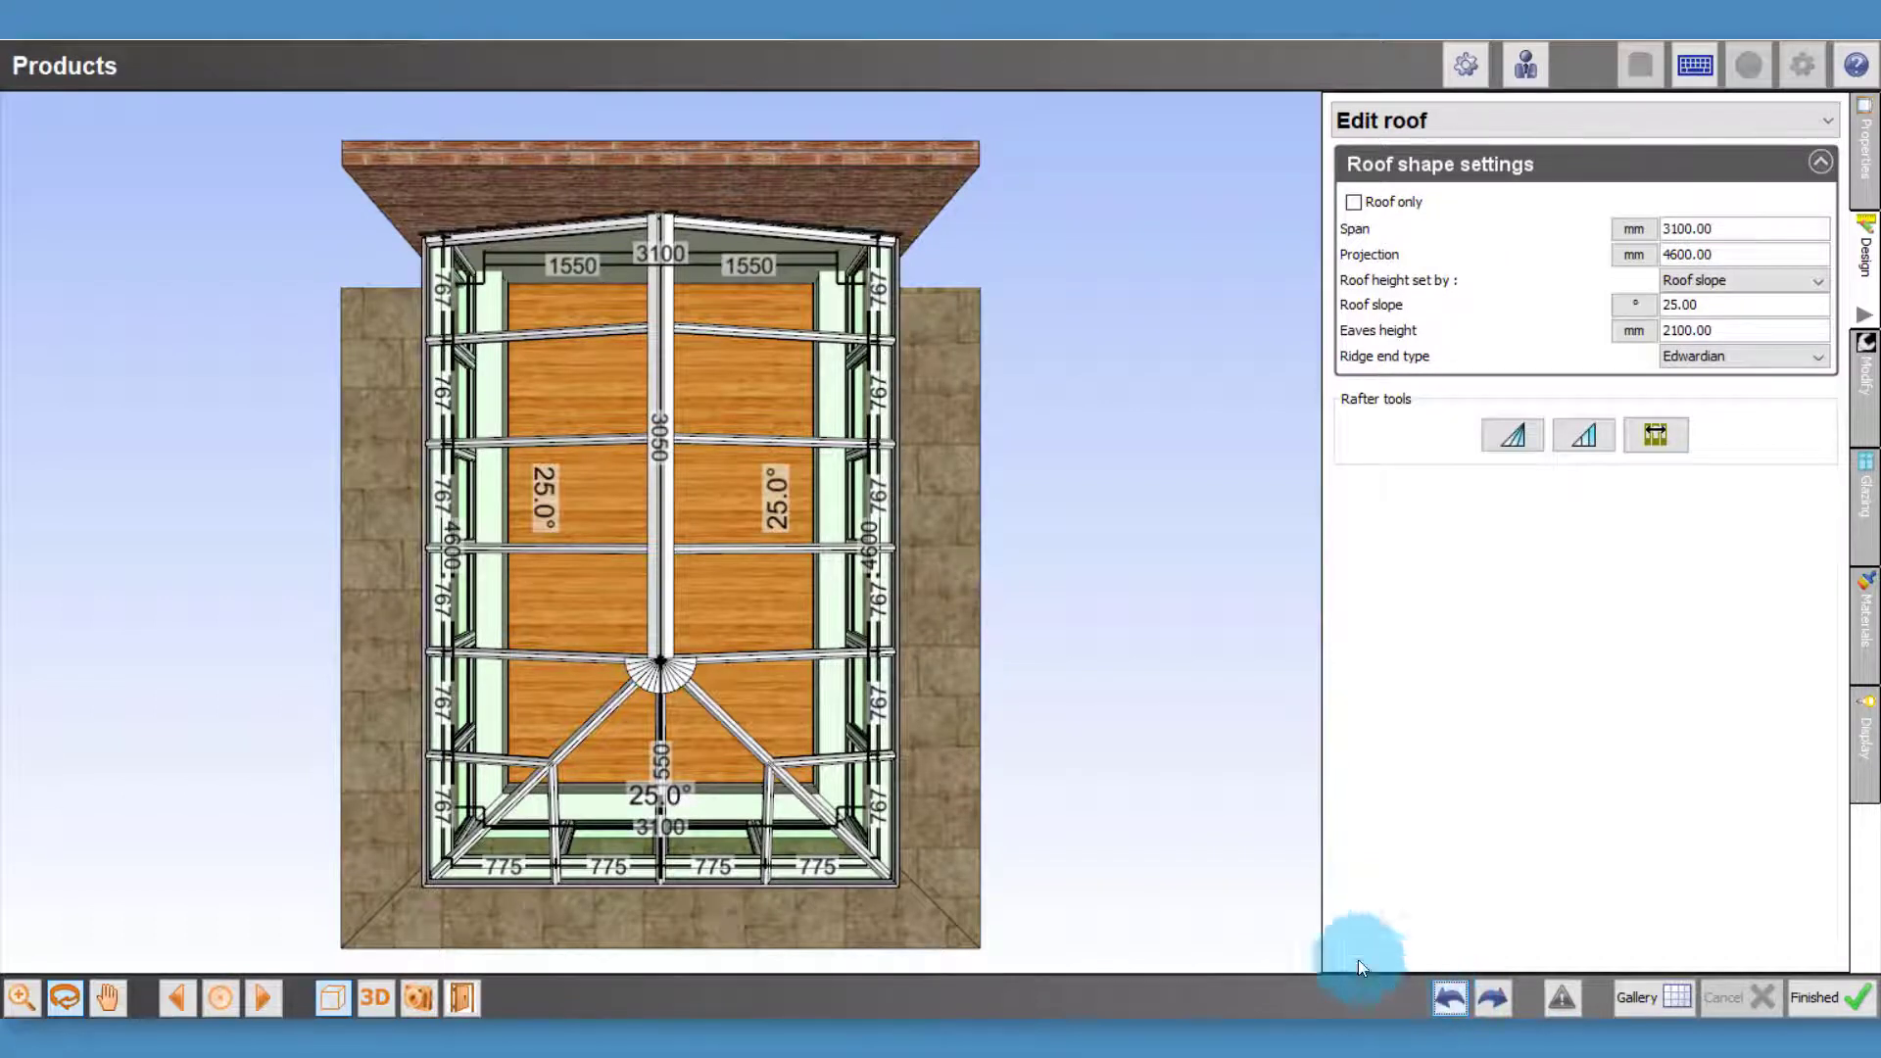
Open the rafter settings for the left slope and set the division type to User separations
right_click(591, 498)
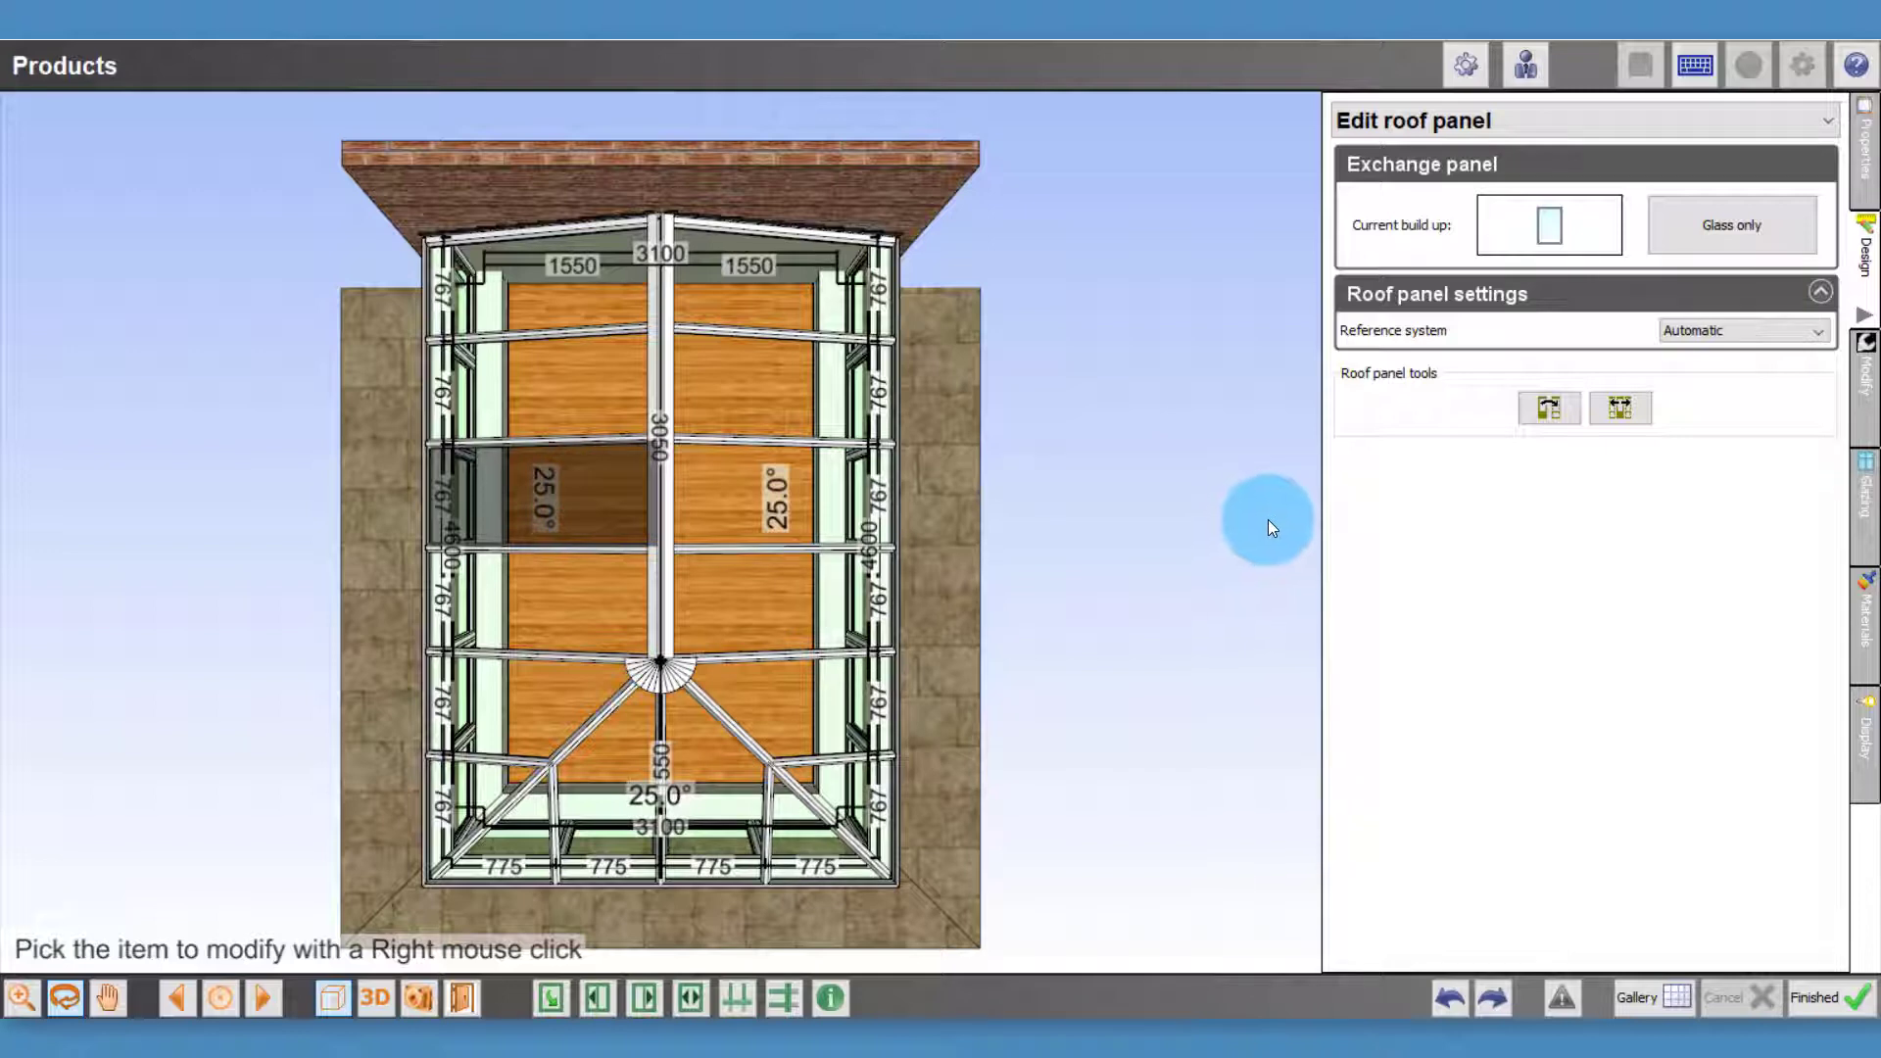
click(1466, 133)
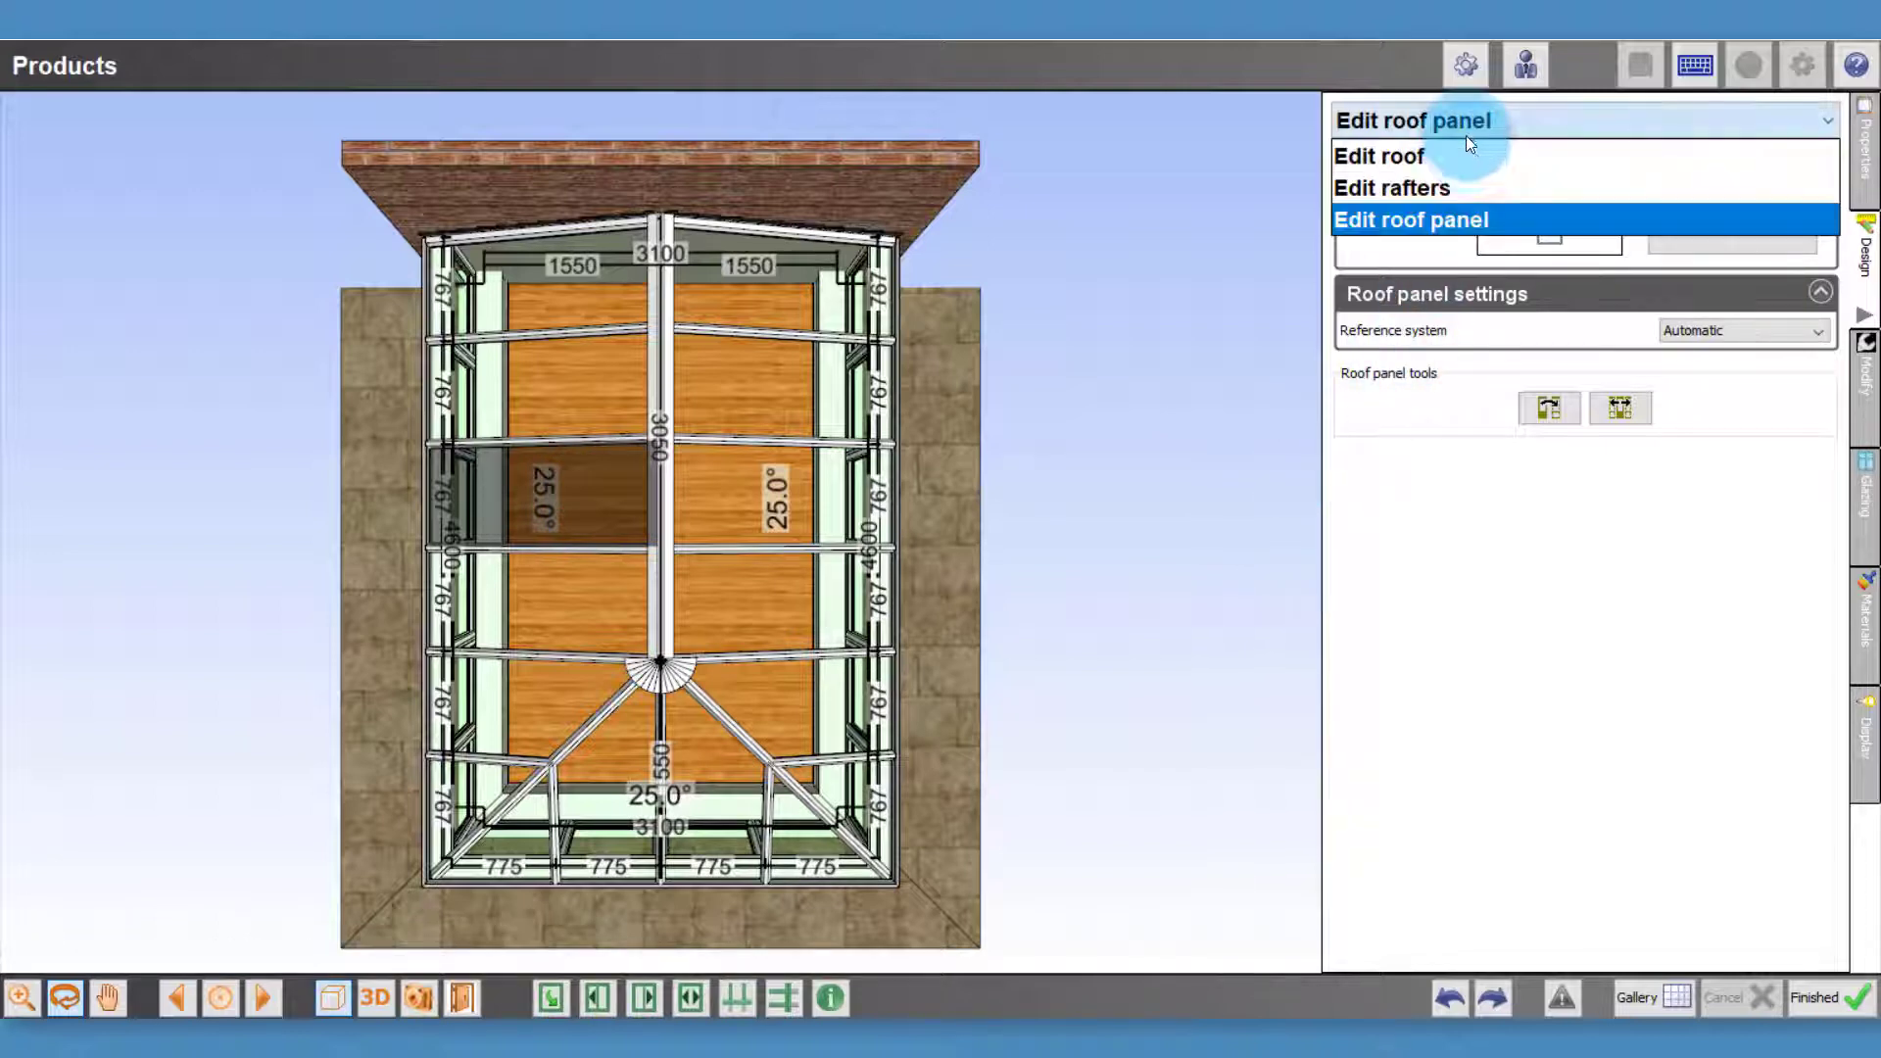
click(1468, 186)
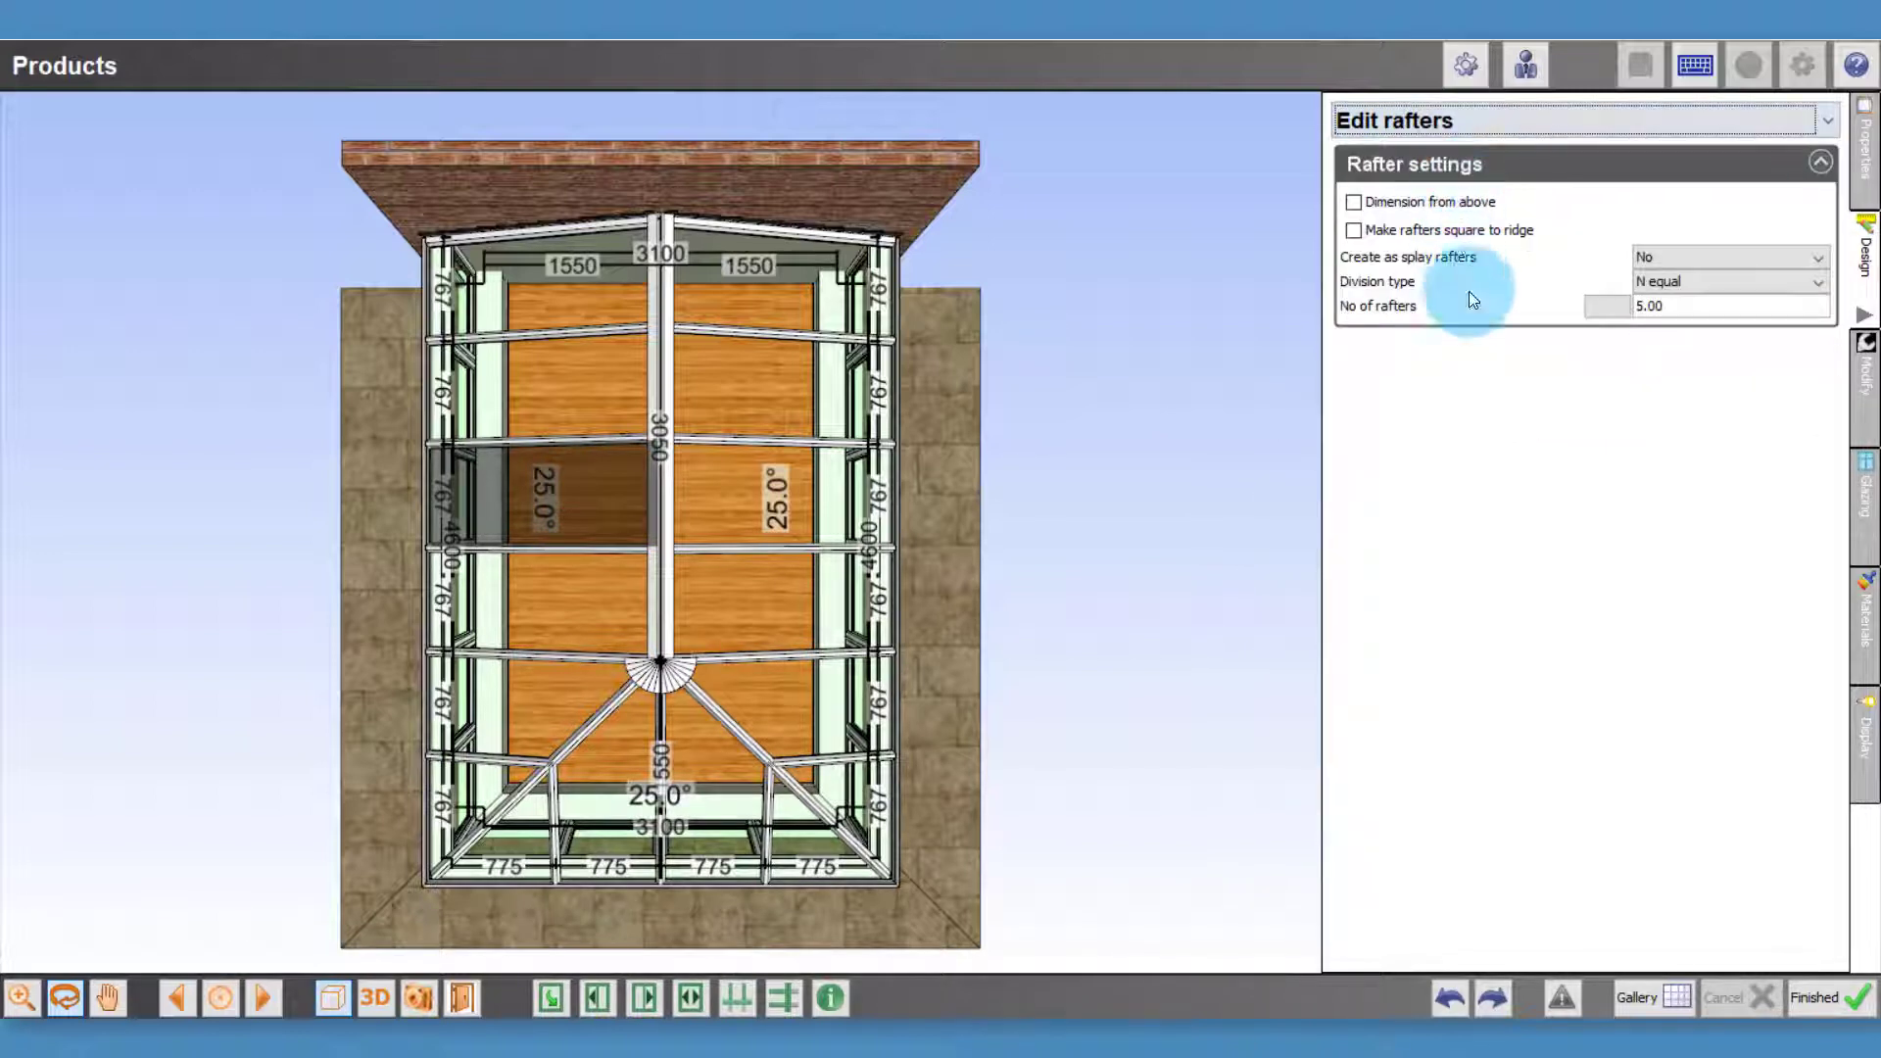
click(1692, 283)
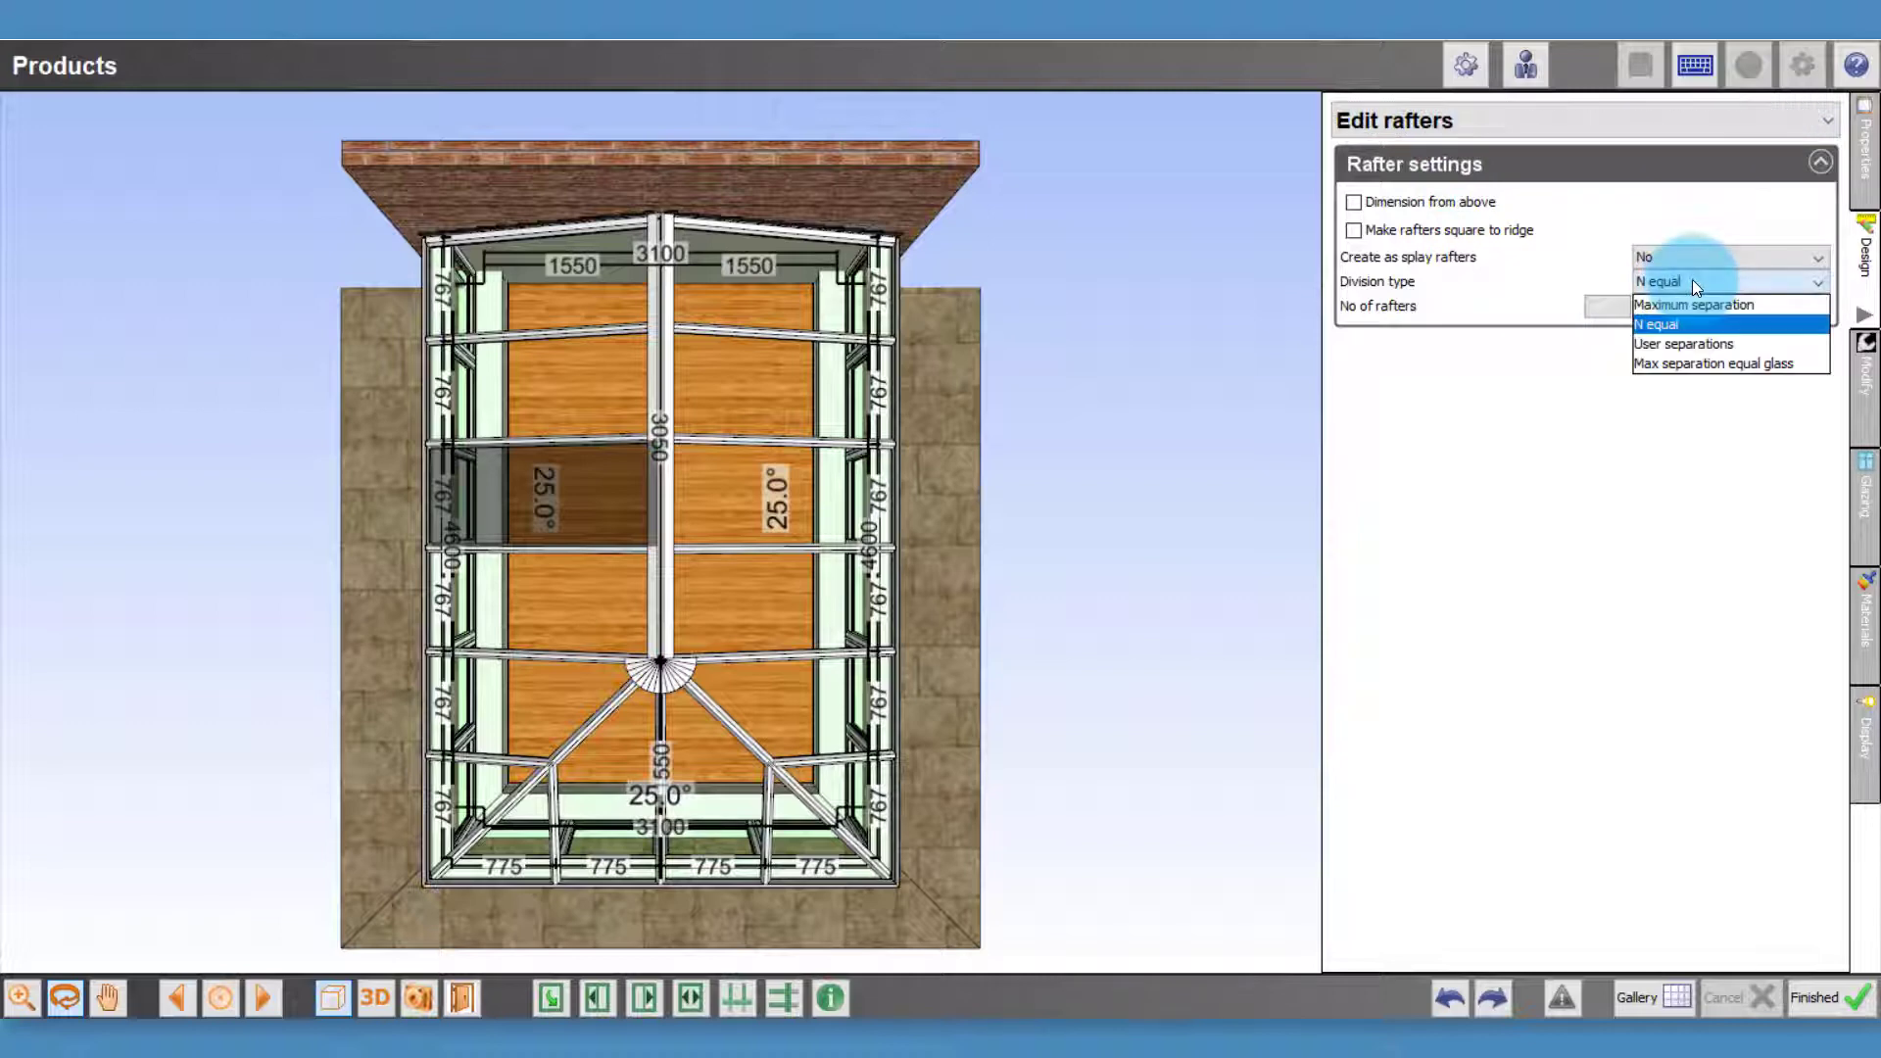
click(1689, 337)
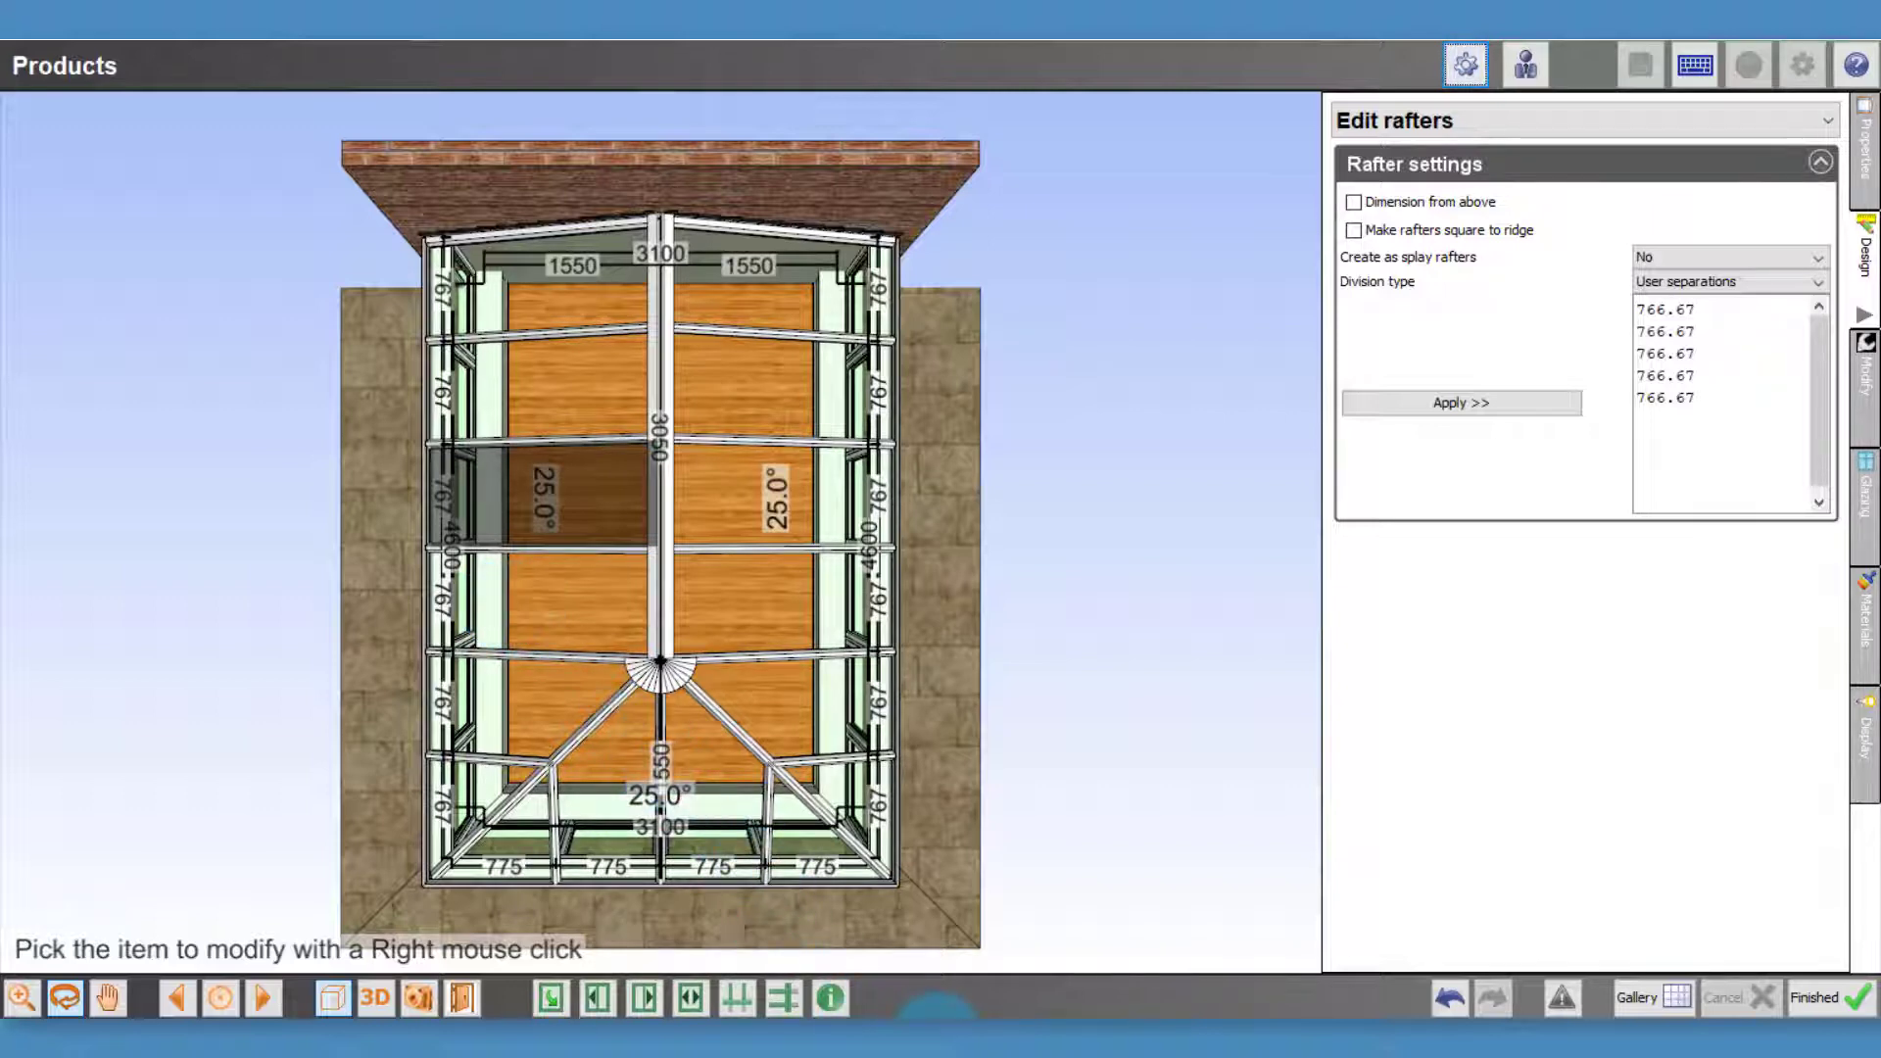
Switch to Calculator and subtract 70 from the 3050 mm ridge length
click(939, 1009)
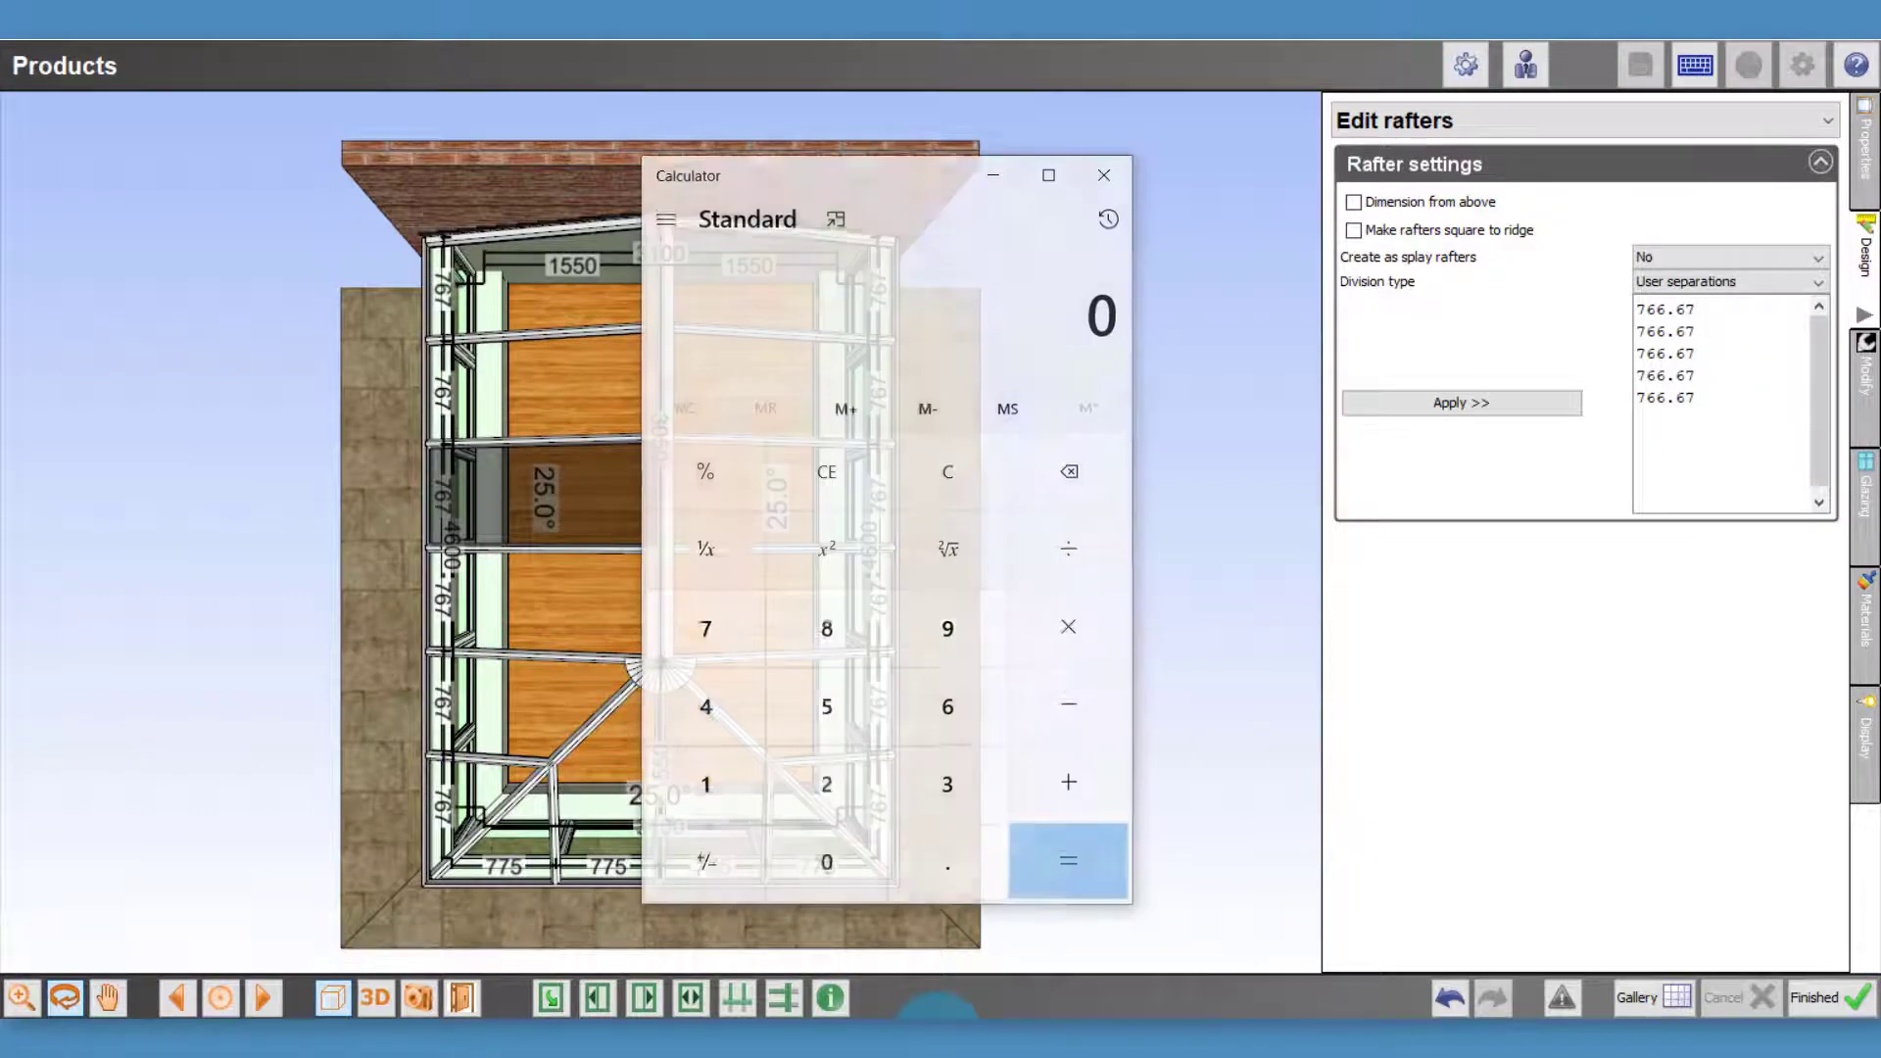
click(909, 789)
click(850, 860)
click(826, 735)
click(835, 860)
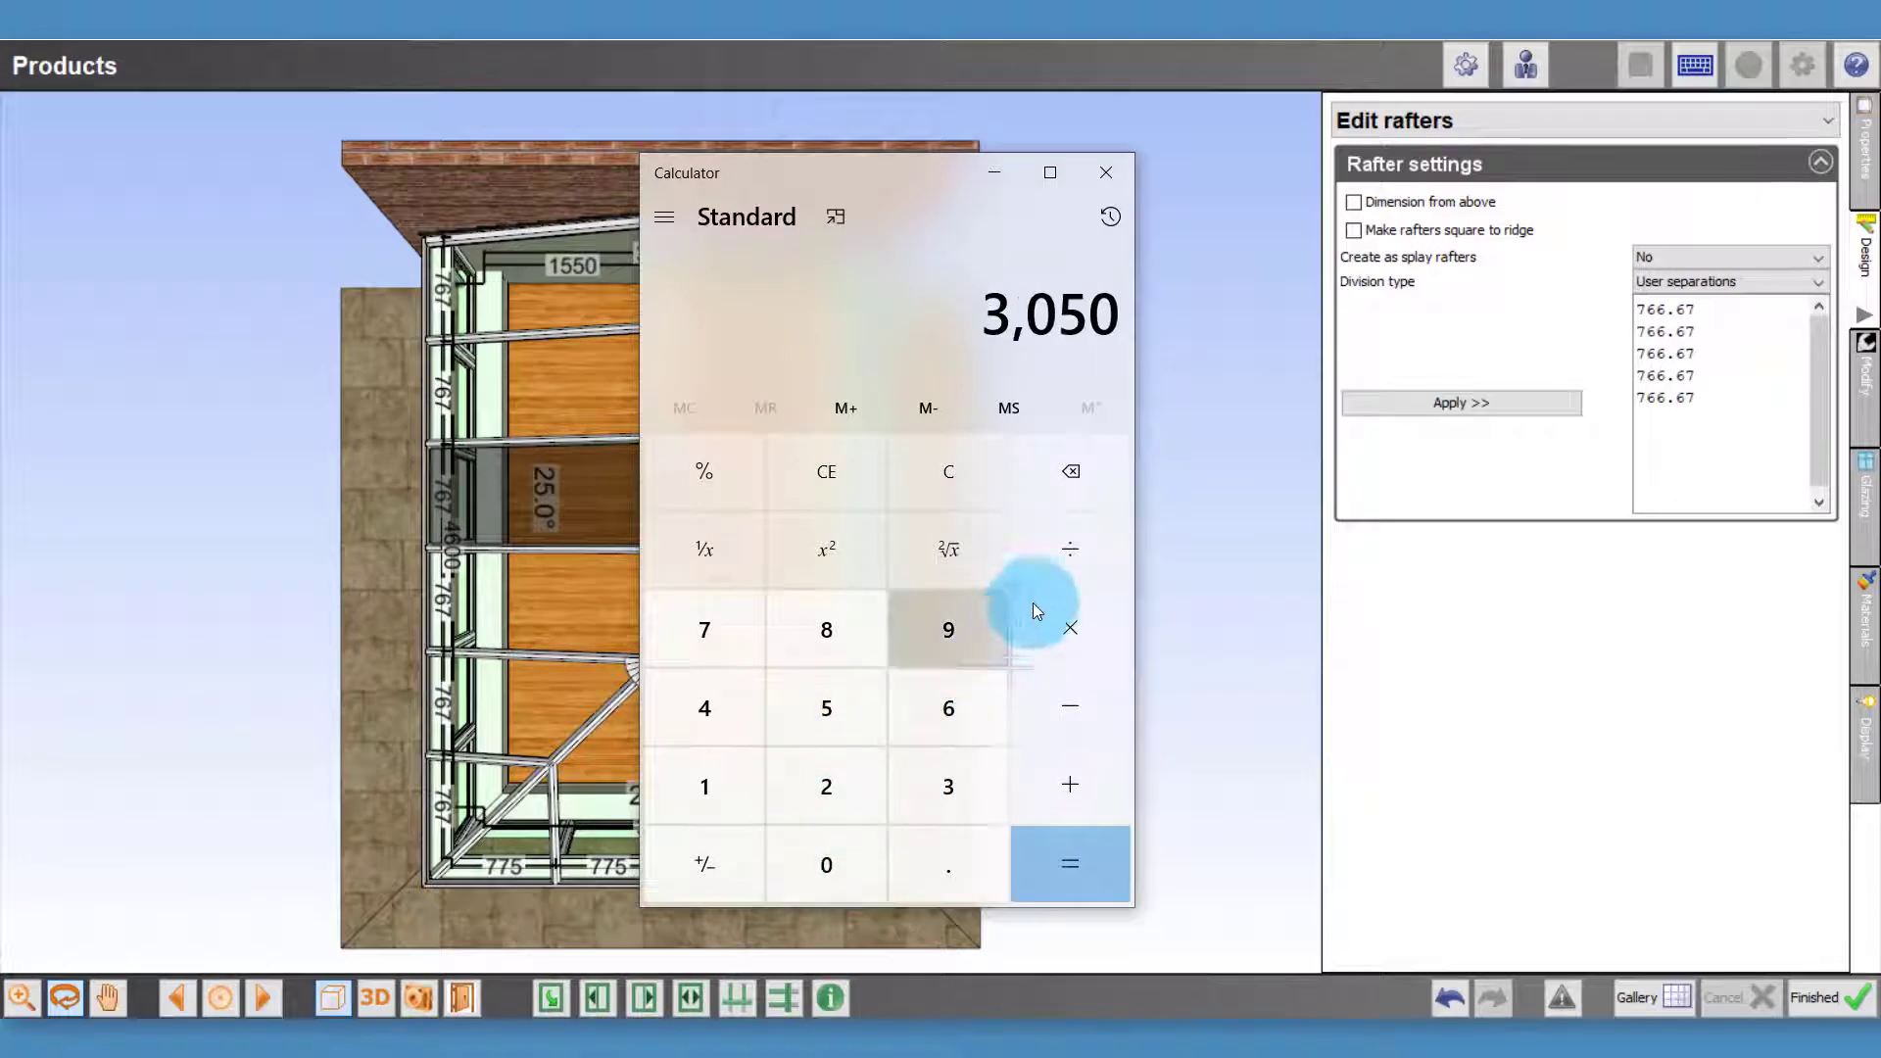
click(1060, 568)
click(1061, 681)
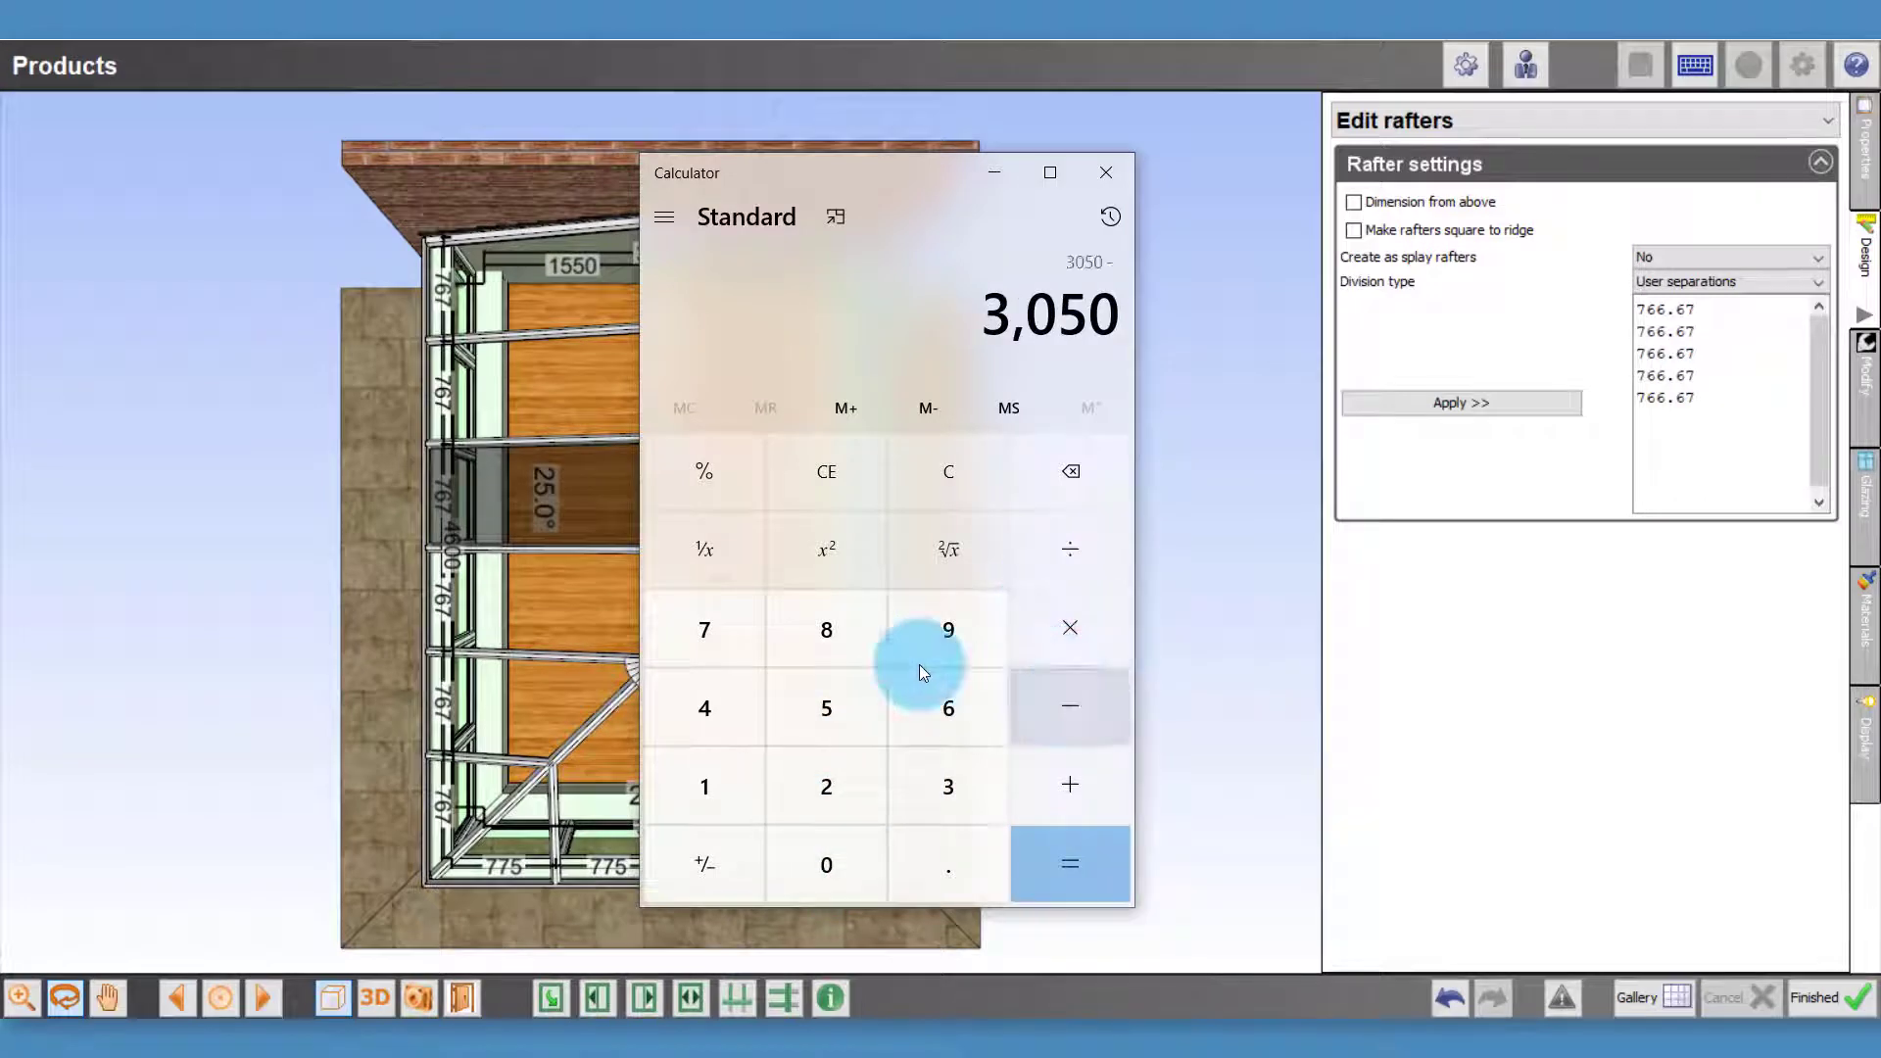
click(737, 617)
click(878, 842)
click(1052, 866)
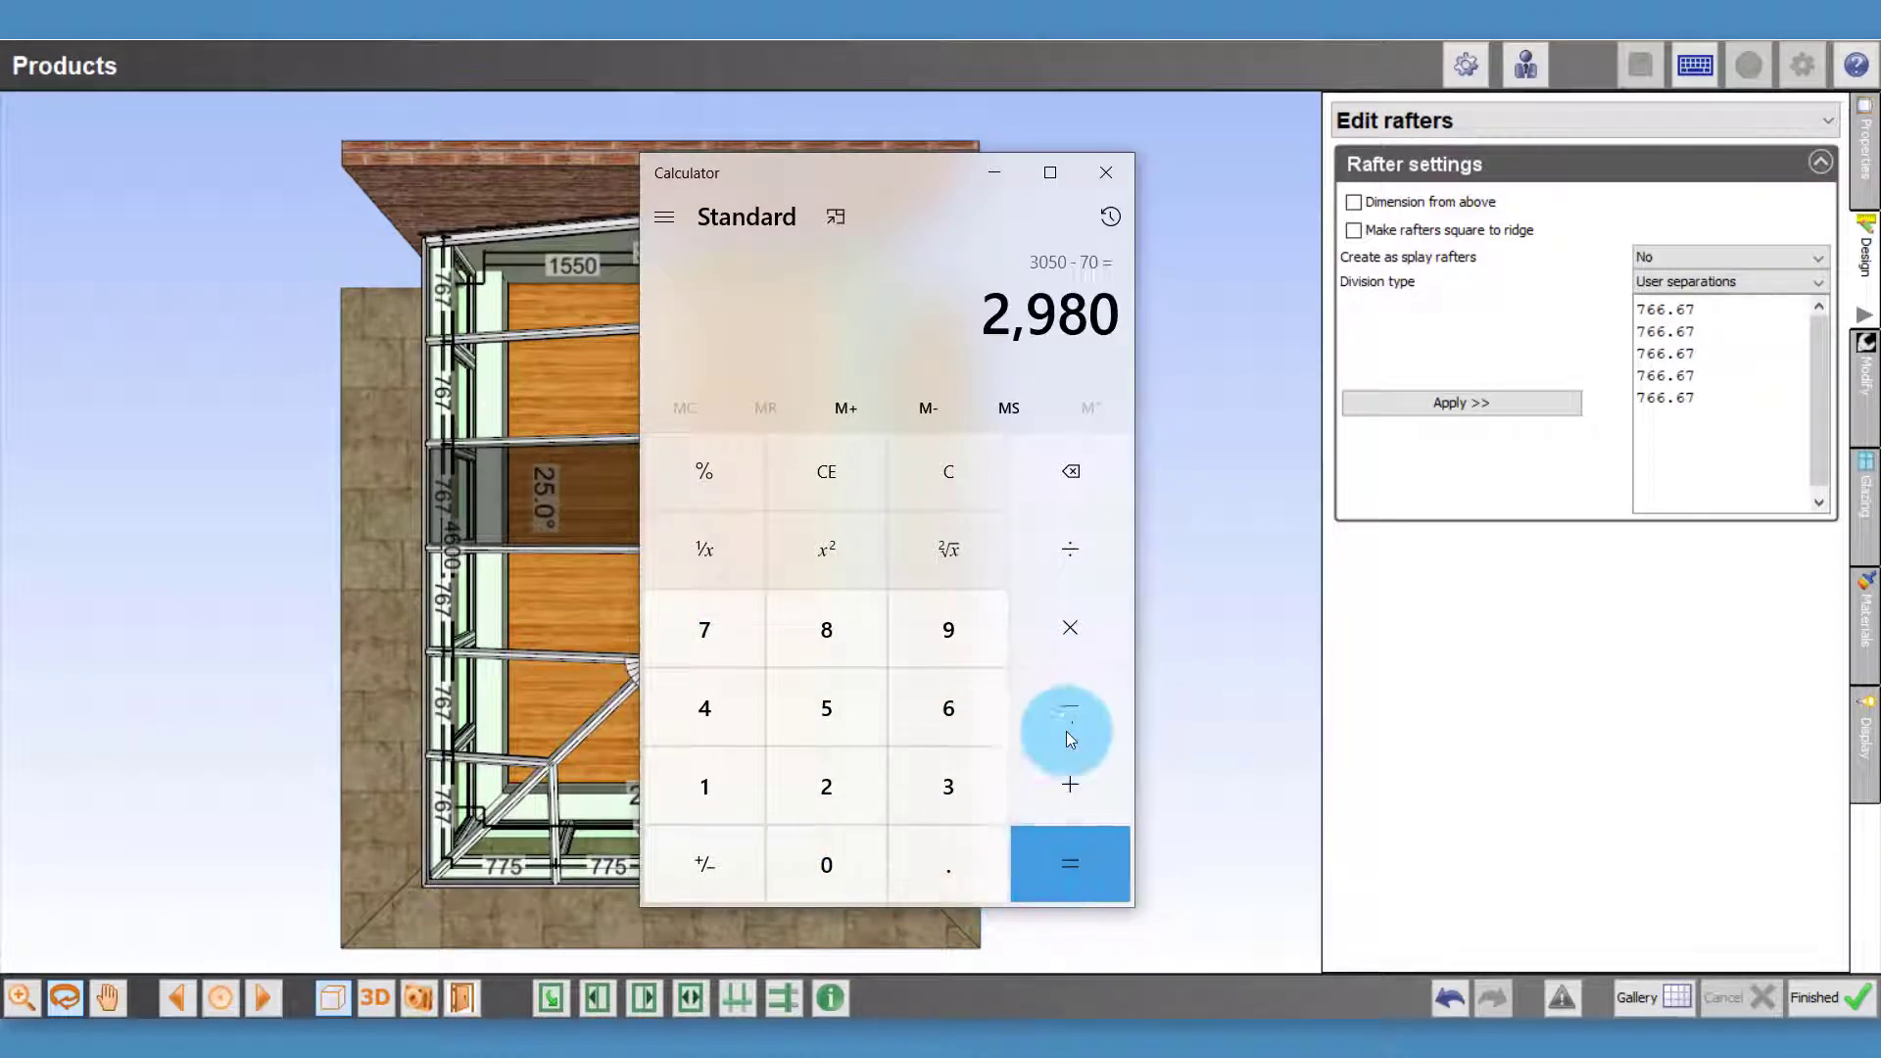
Divide the calculated length by 4 and return to the roof design
click(1073, 559)
click(735, 742)
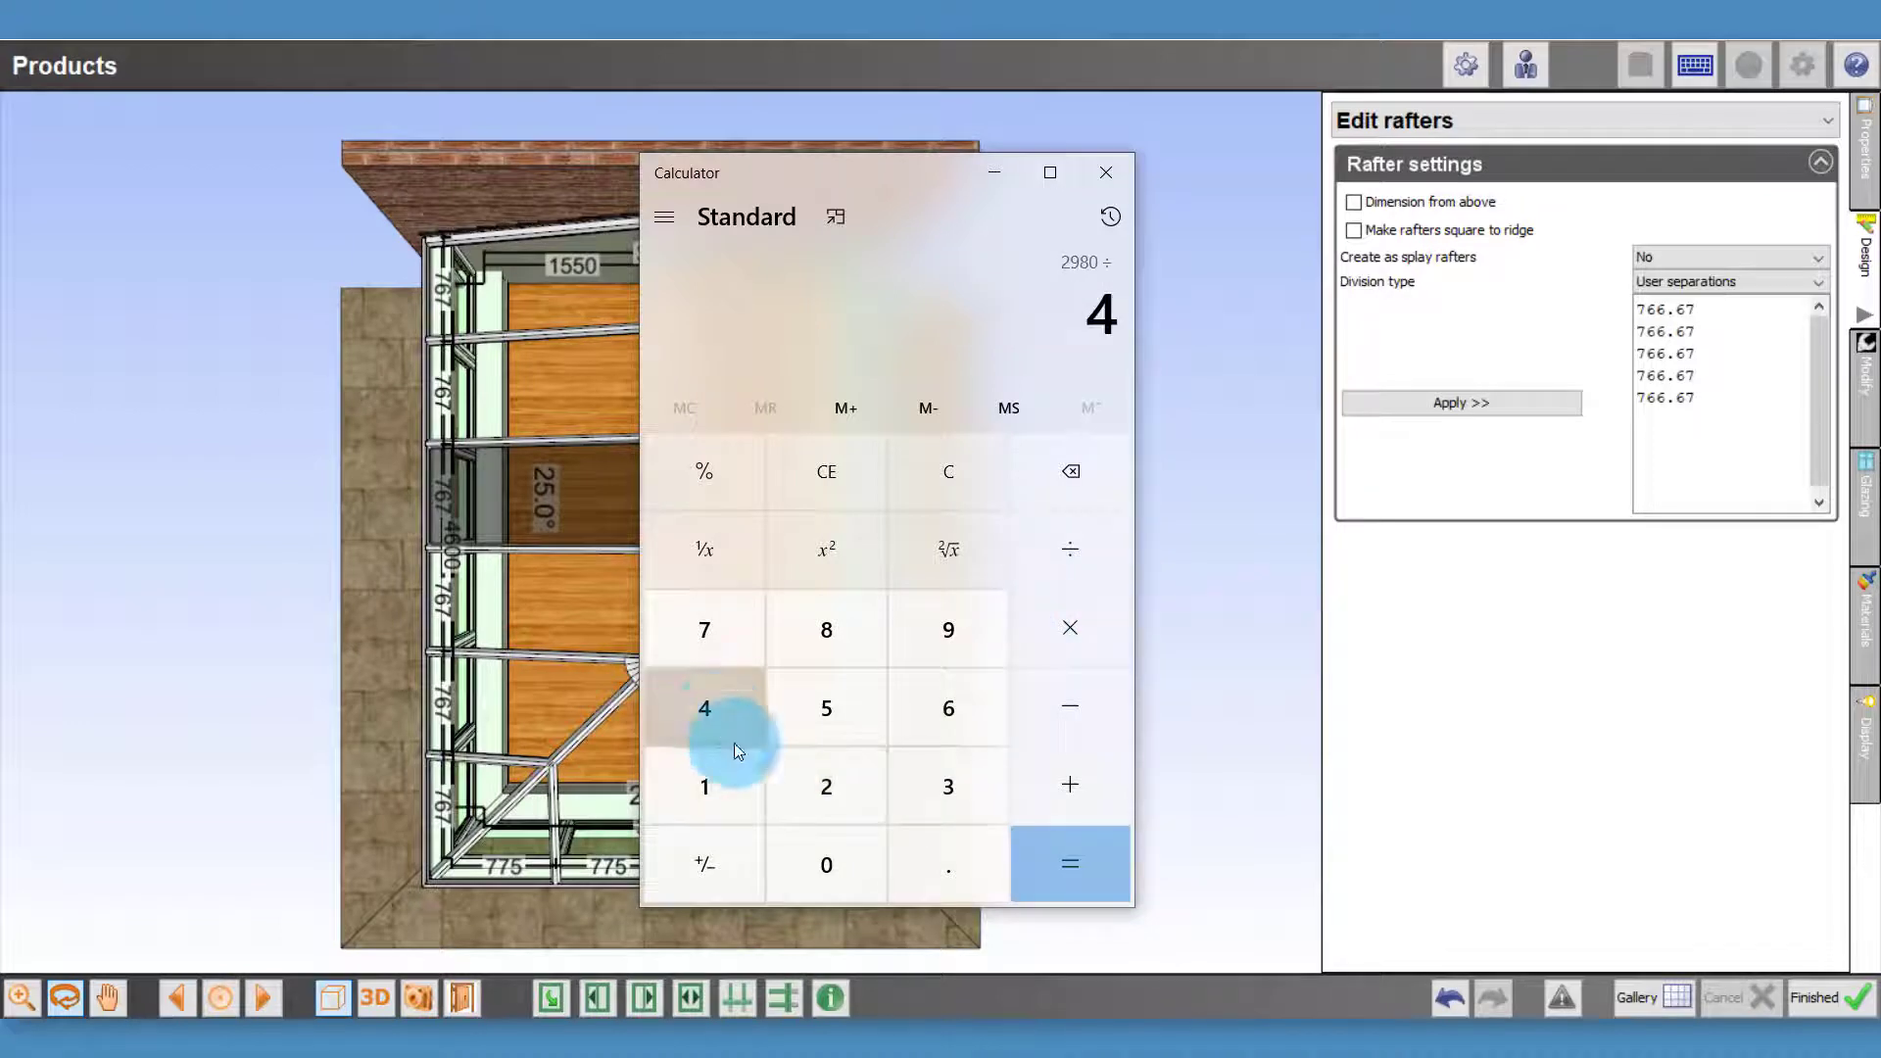
click(1051, 872)
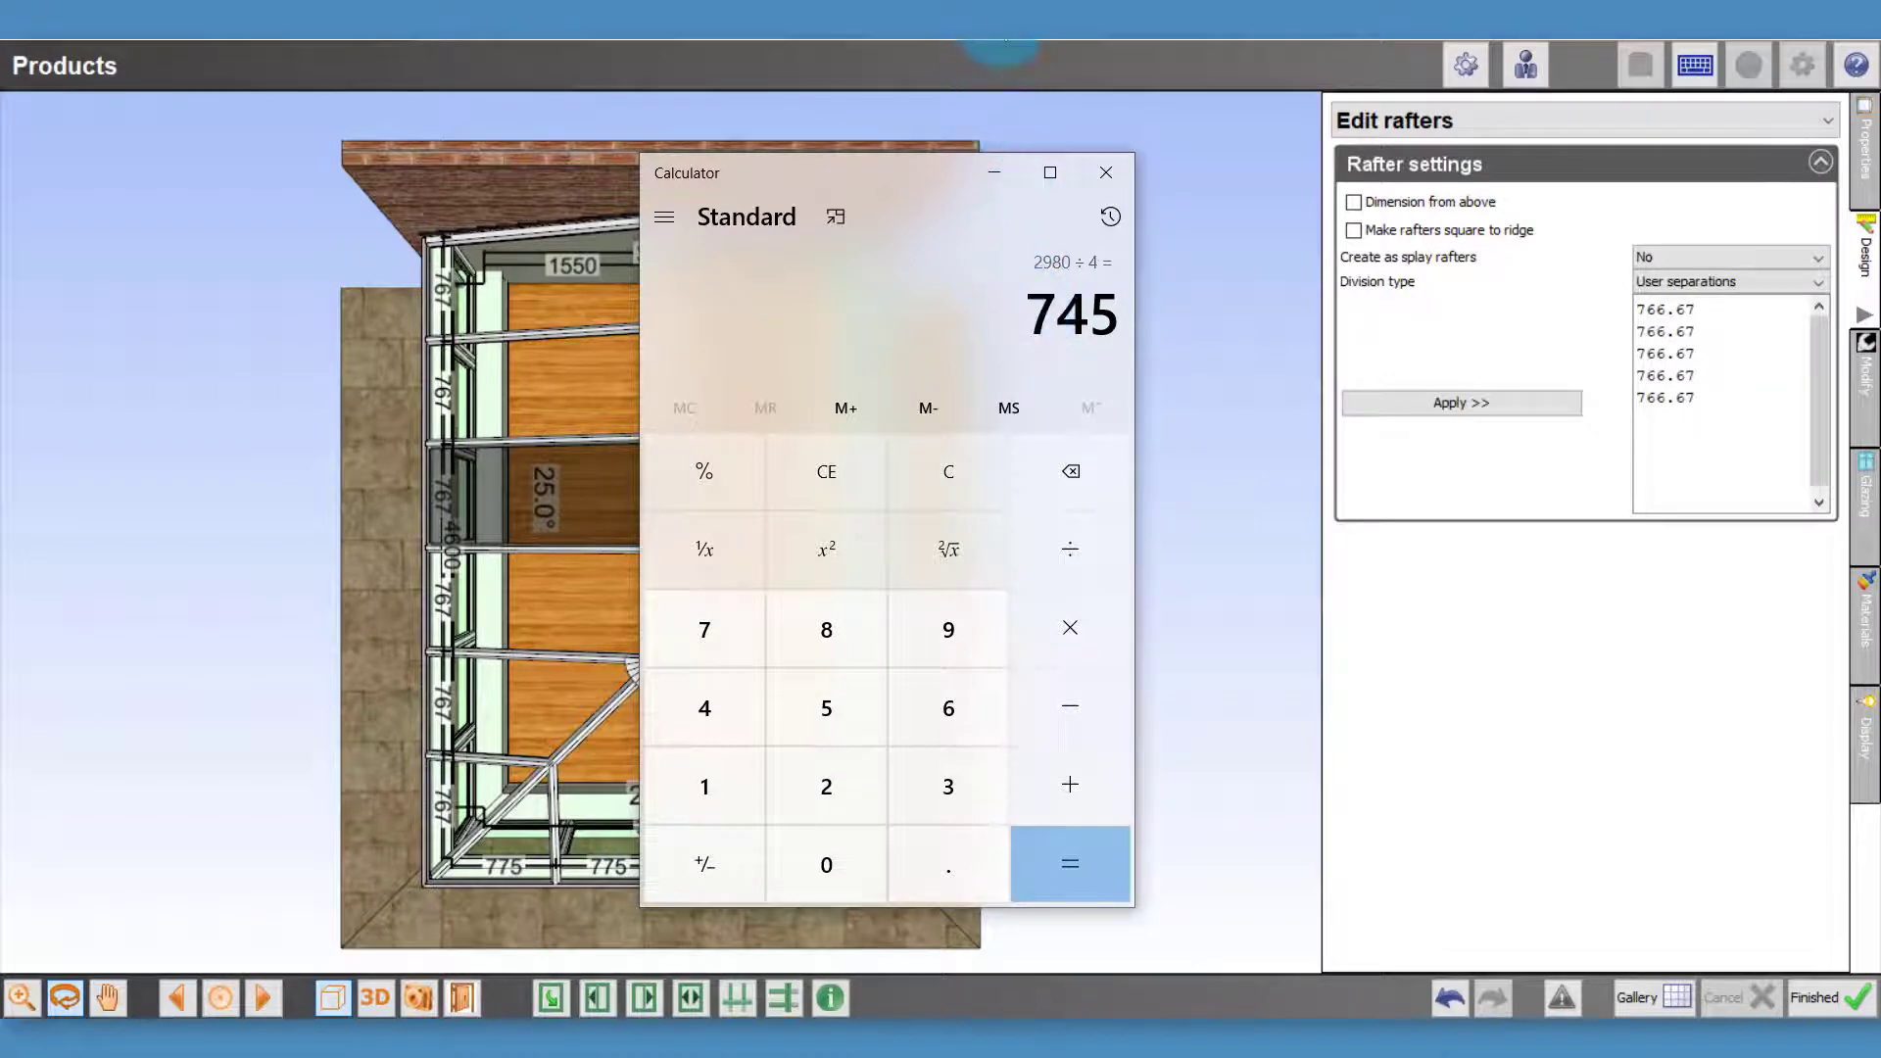
click(1024, 54)
Replace the left slope's rafter separations with four values of 745 mm and apply them
drag(1698, 398, 1623, 303)
text(745)
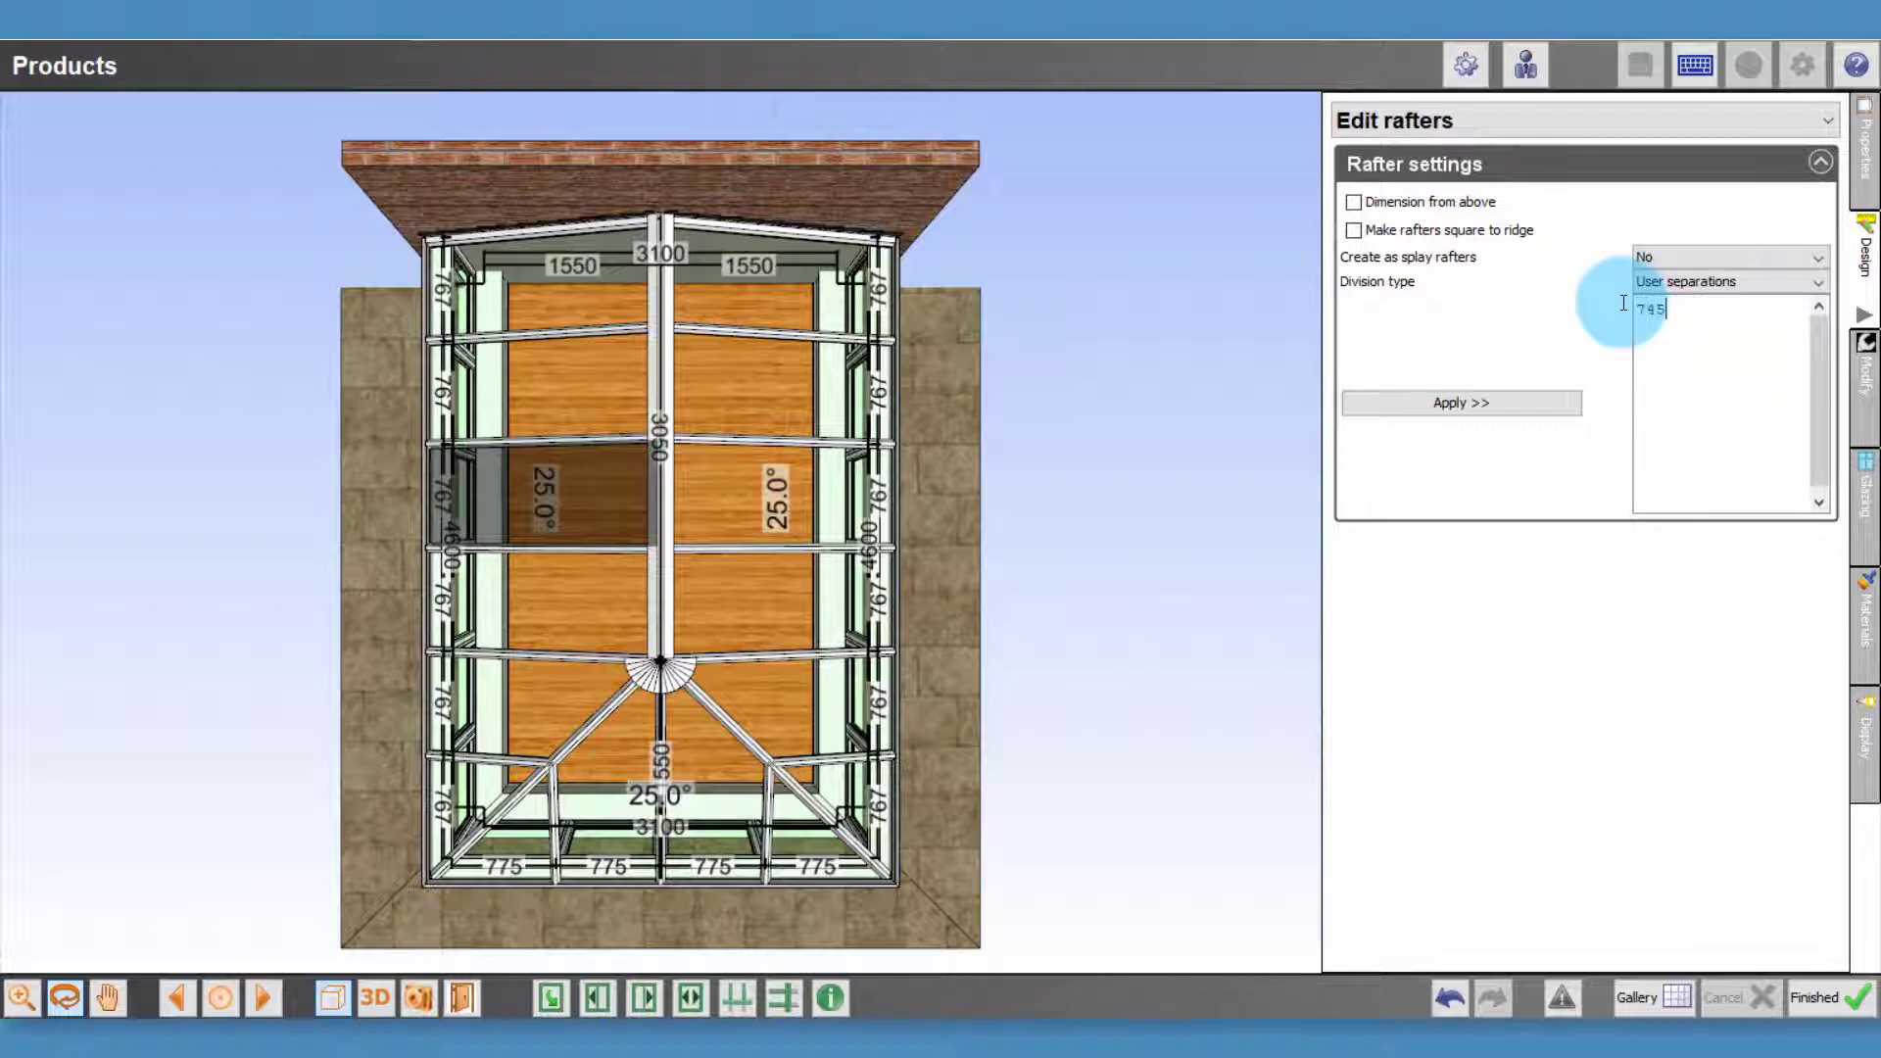
key(Return)
text(745)
key(Return)
text(745)
key(Return)
text(745)
click(1480, 401)
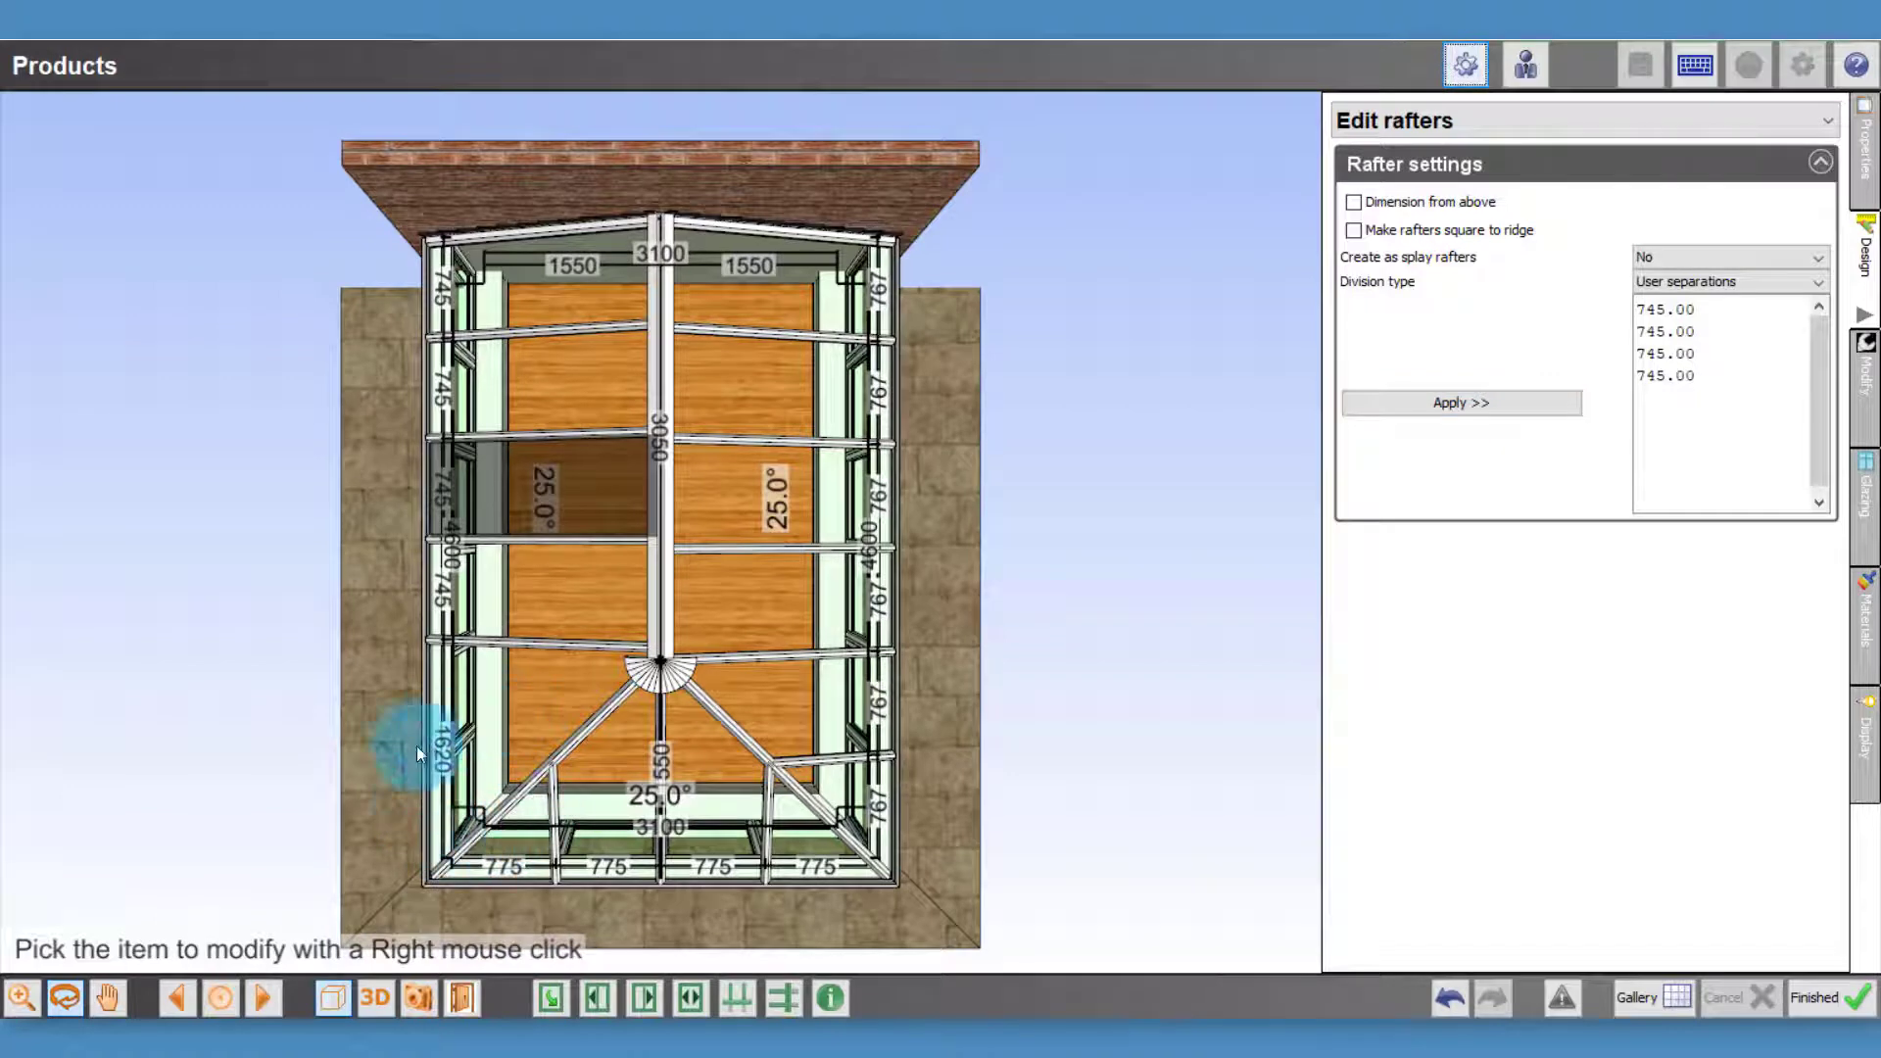
Split the large front corner roof panel on the left slope in 2
right_click(513, 701)
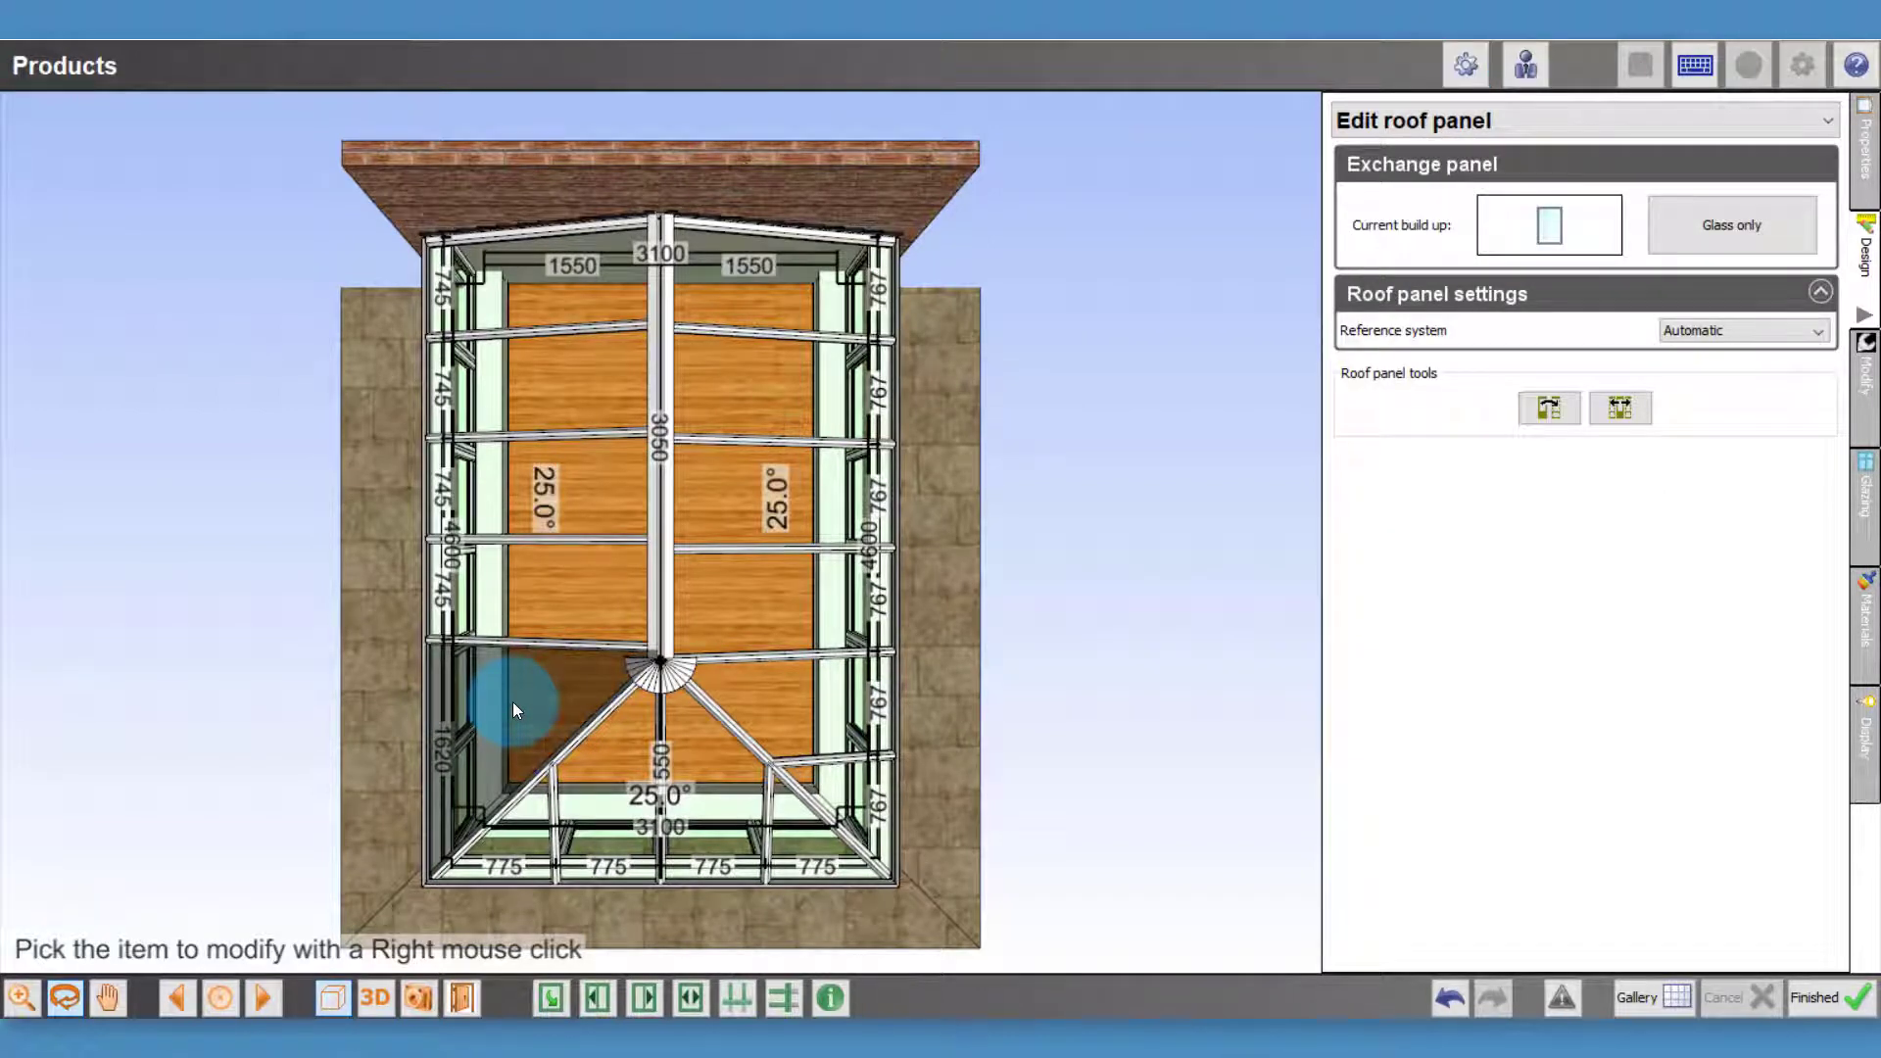
right_click(513, 703)
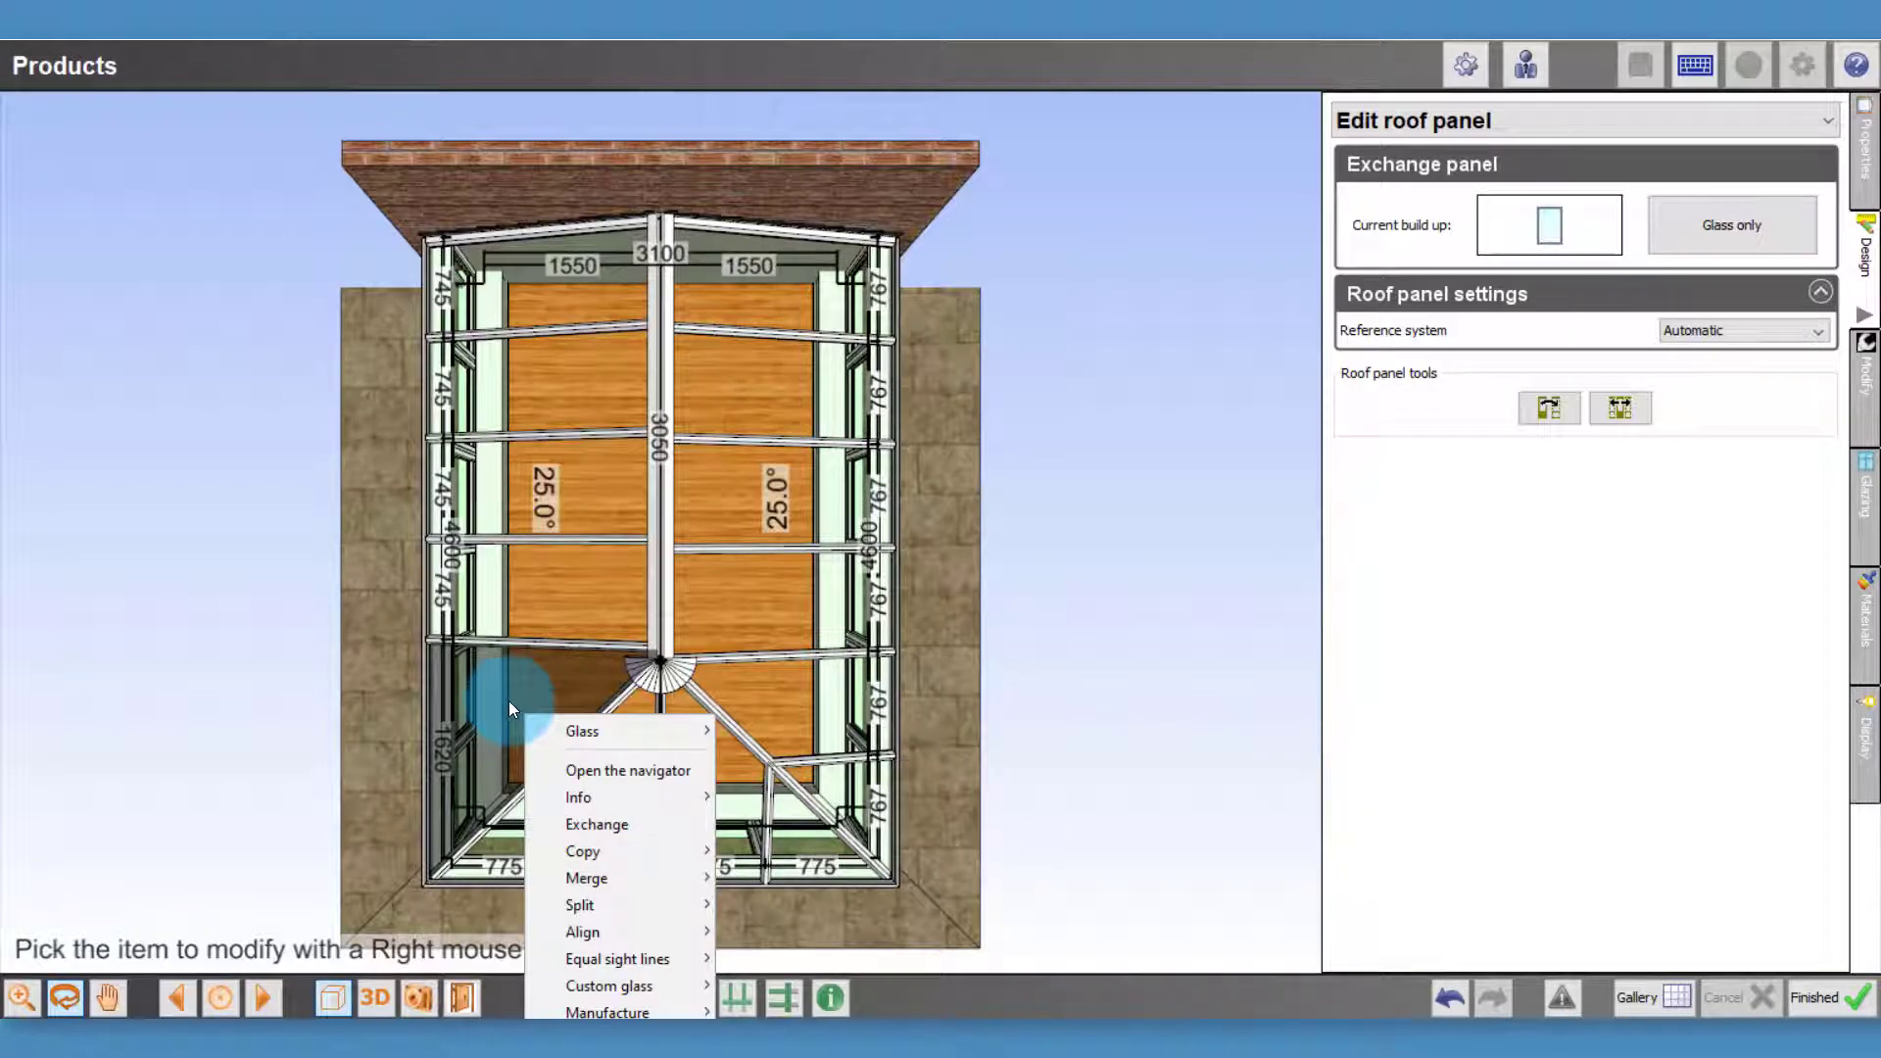
mouse_move(618, 903)
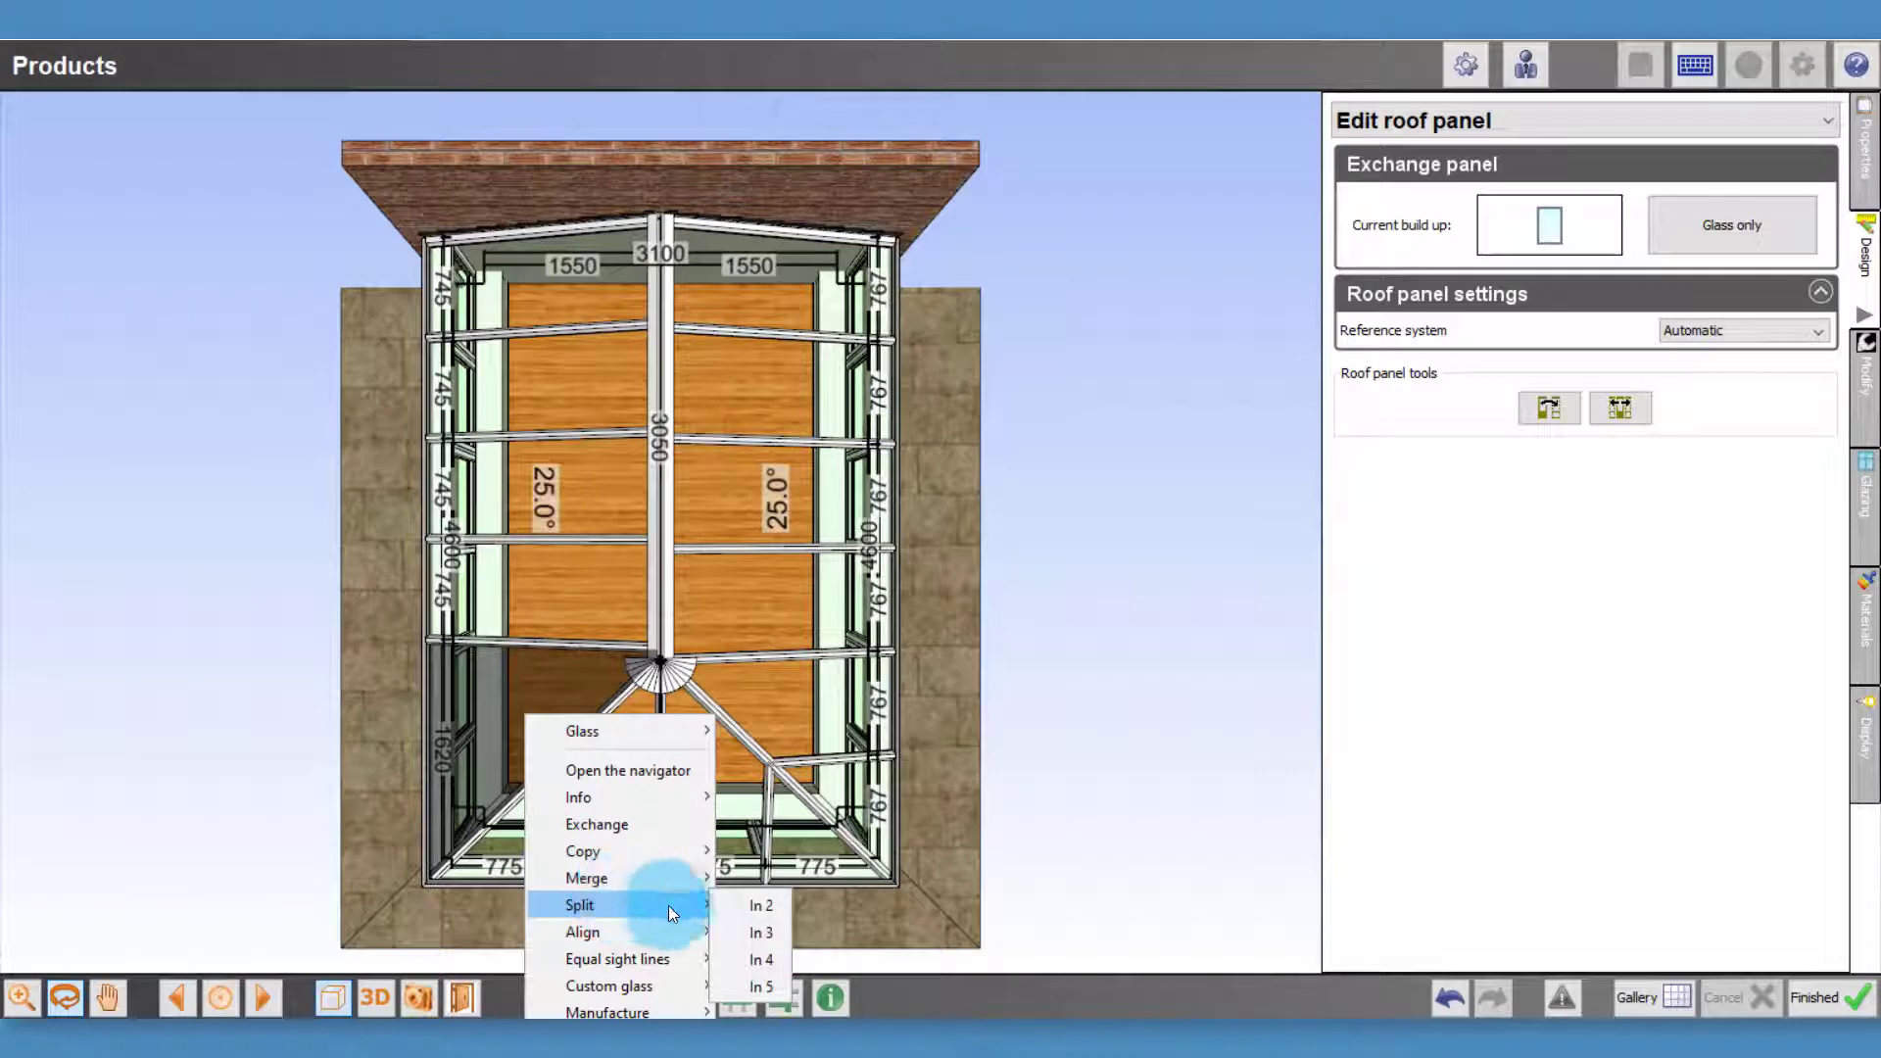
click(756, 905)
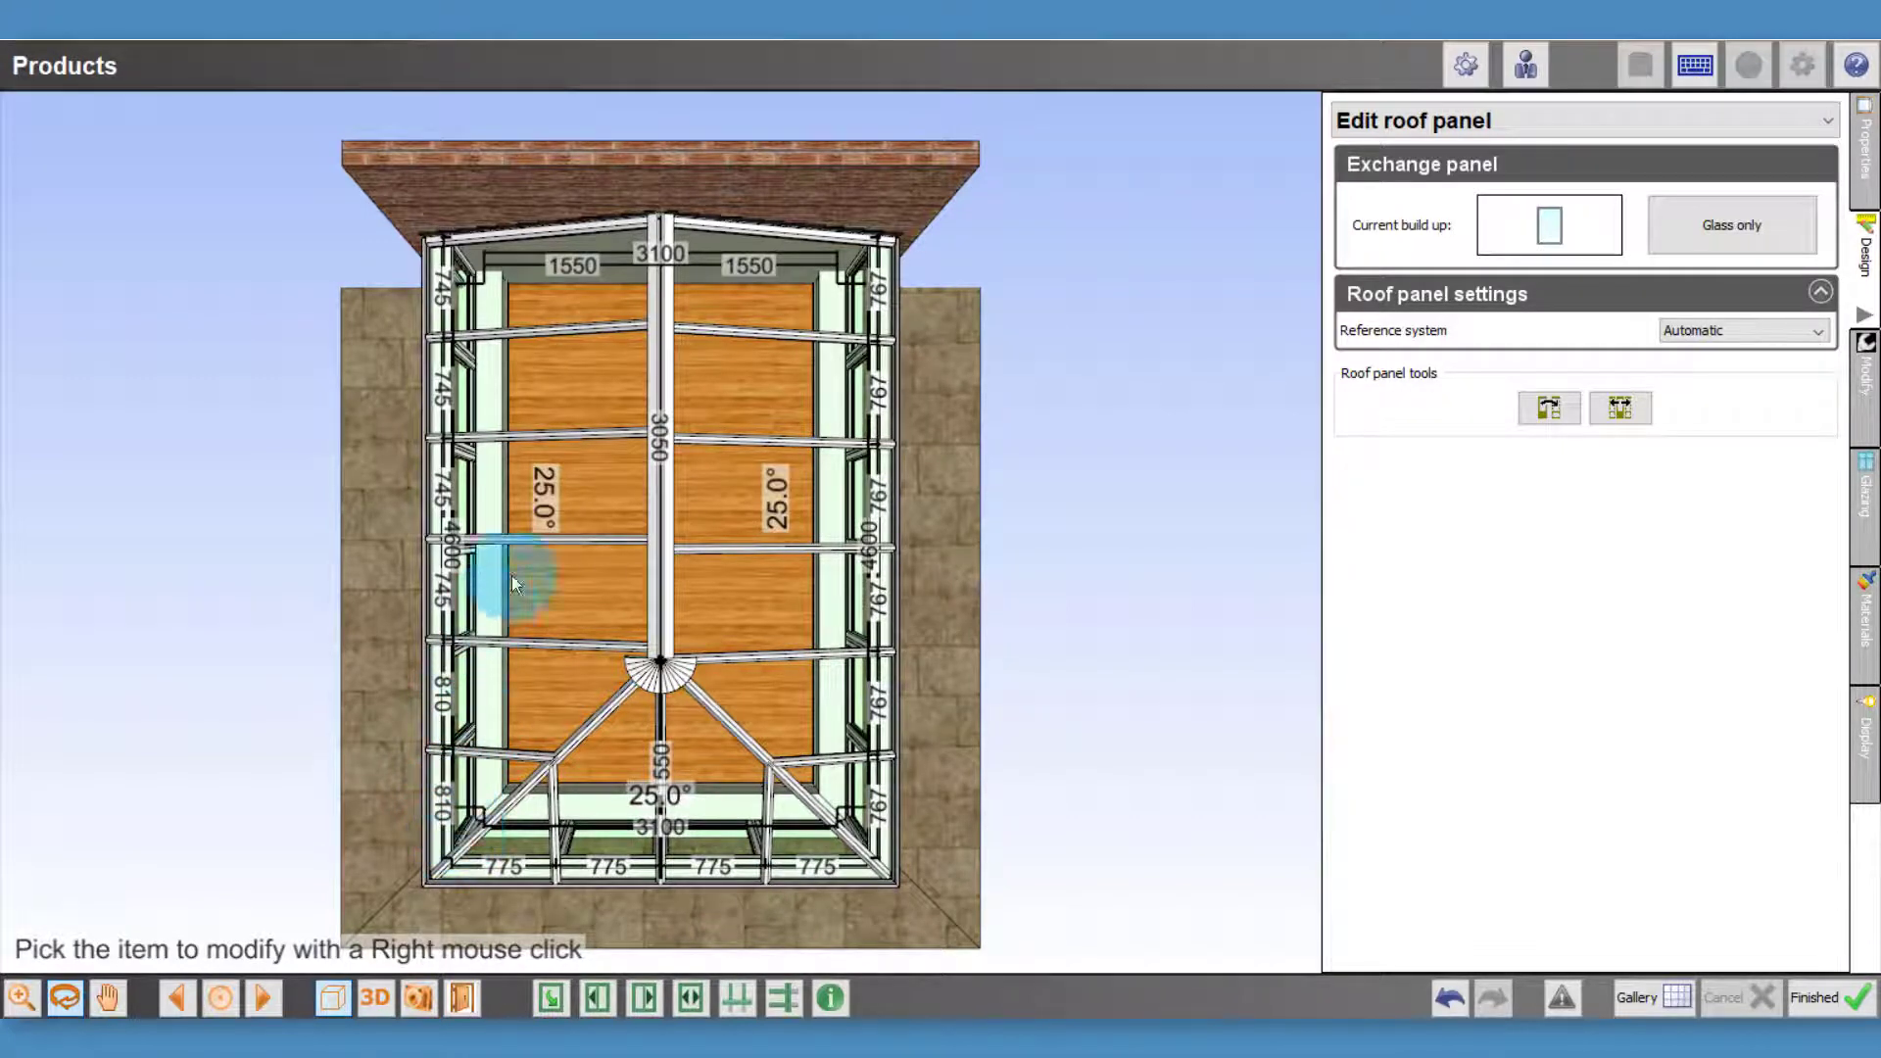
Align the right slope's rafters with the adjacent ridge rafters
right_click(736, 438)
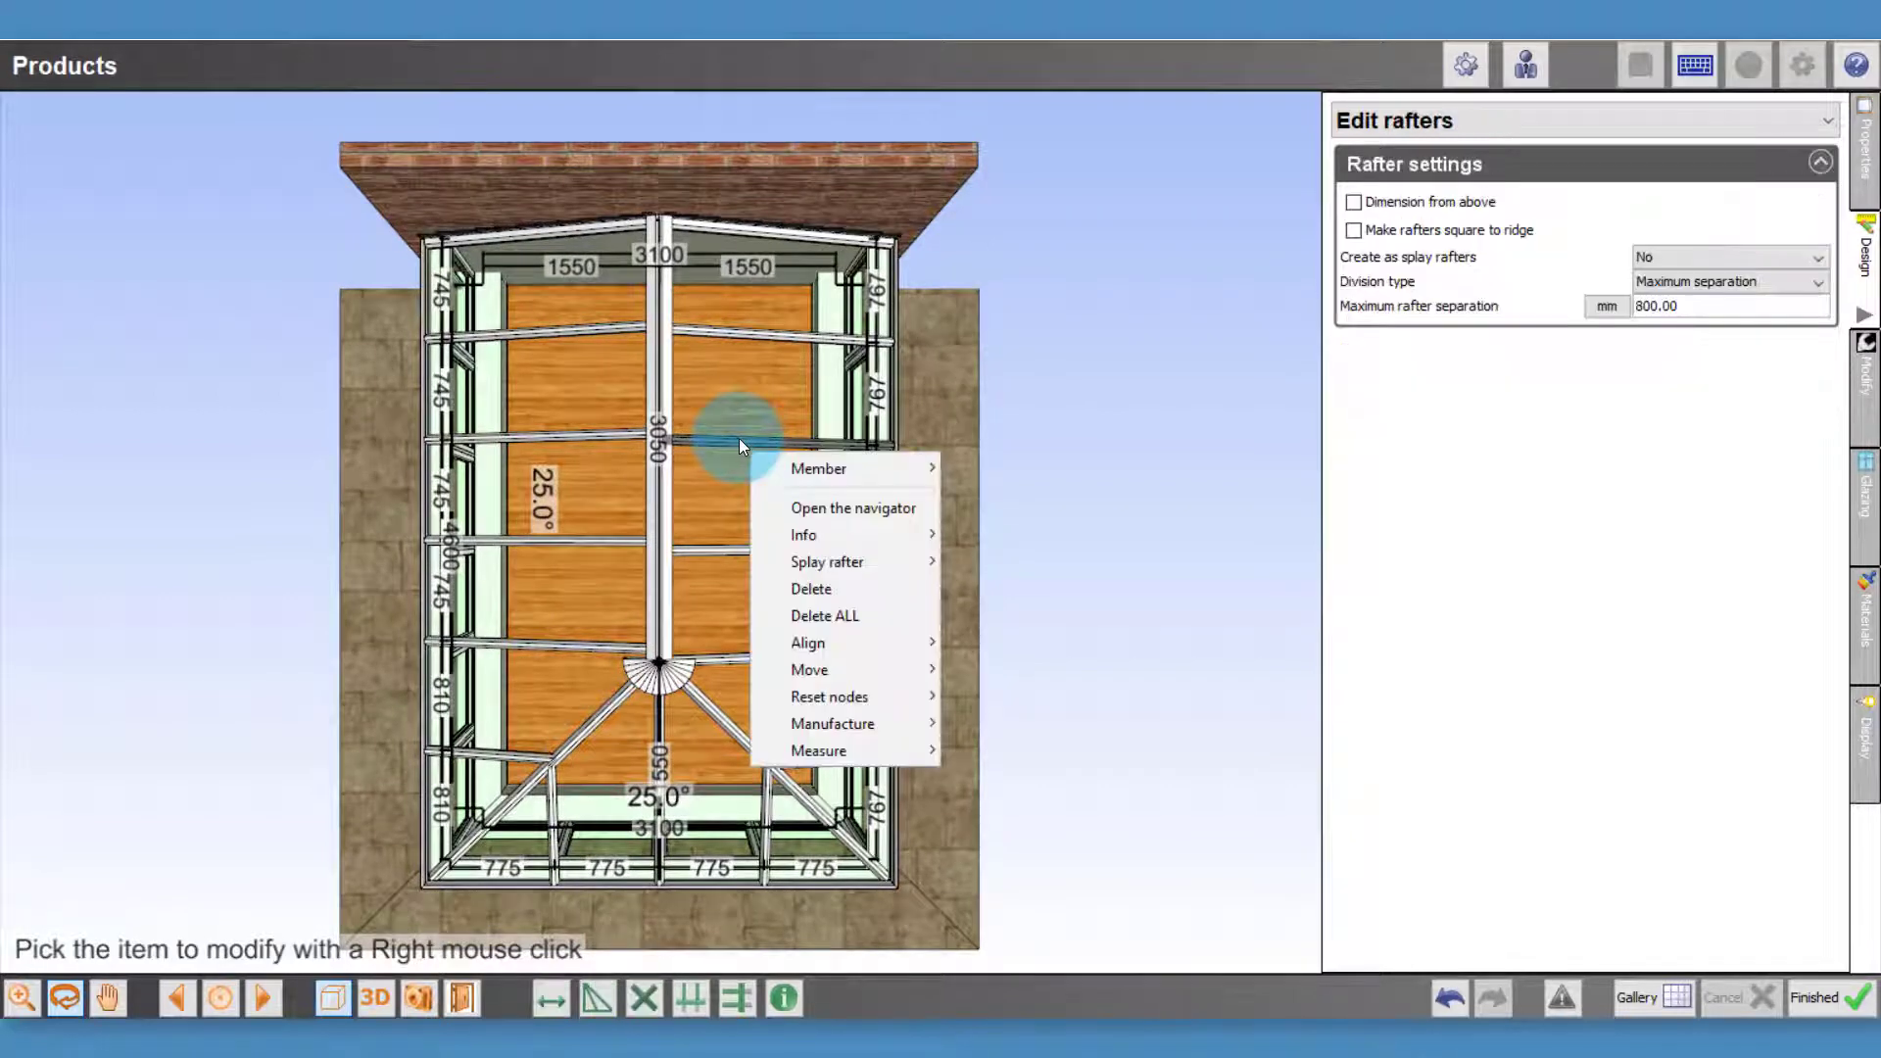
mouse_move(910, 643)
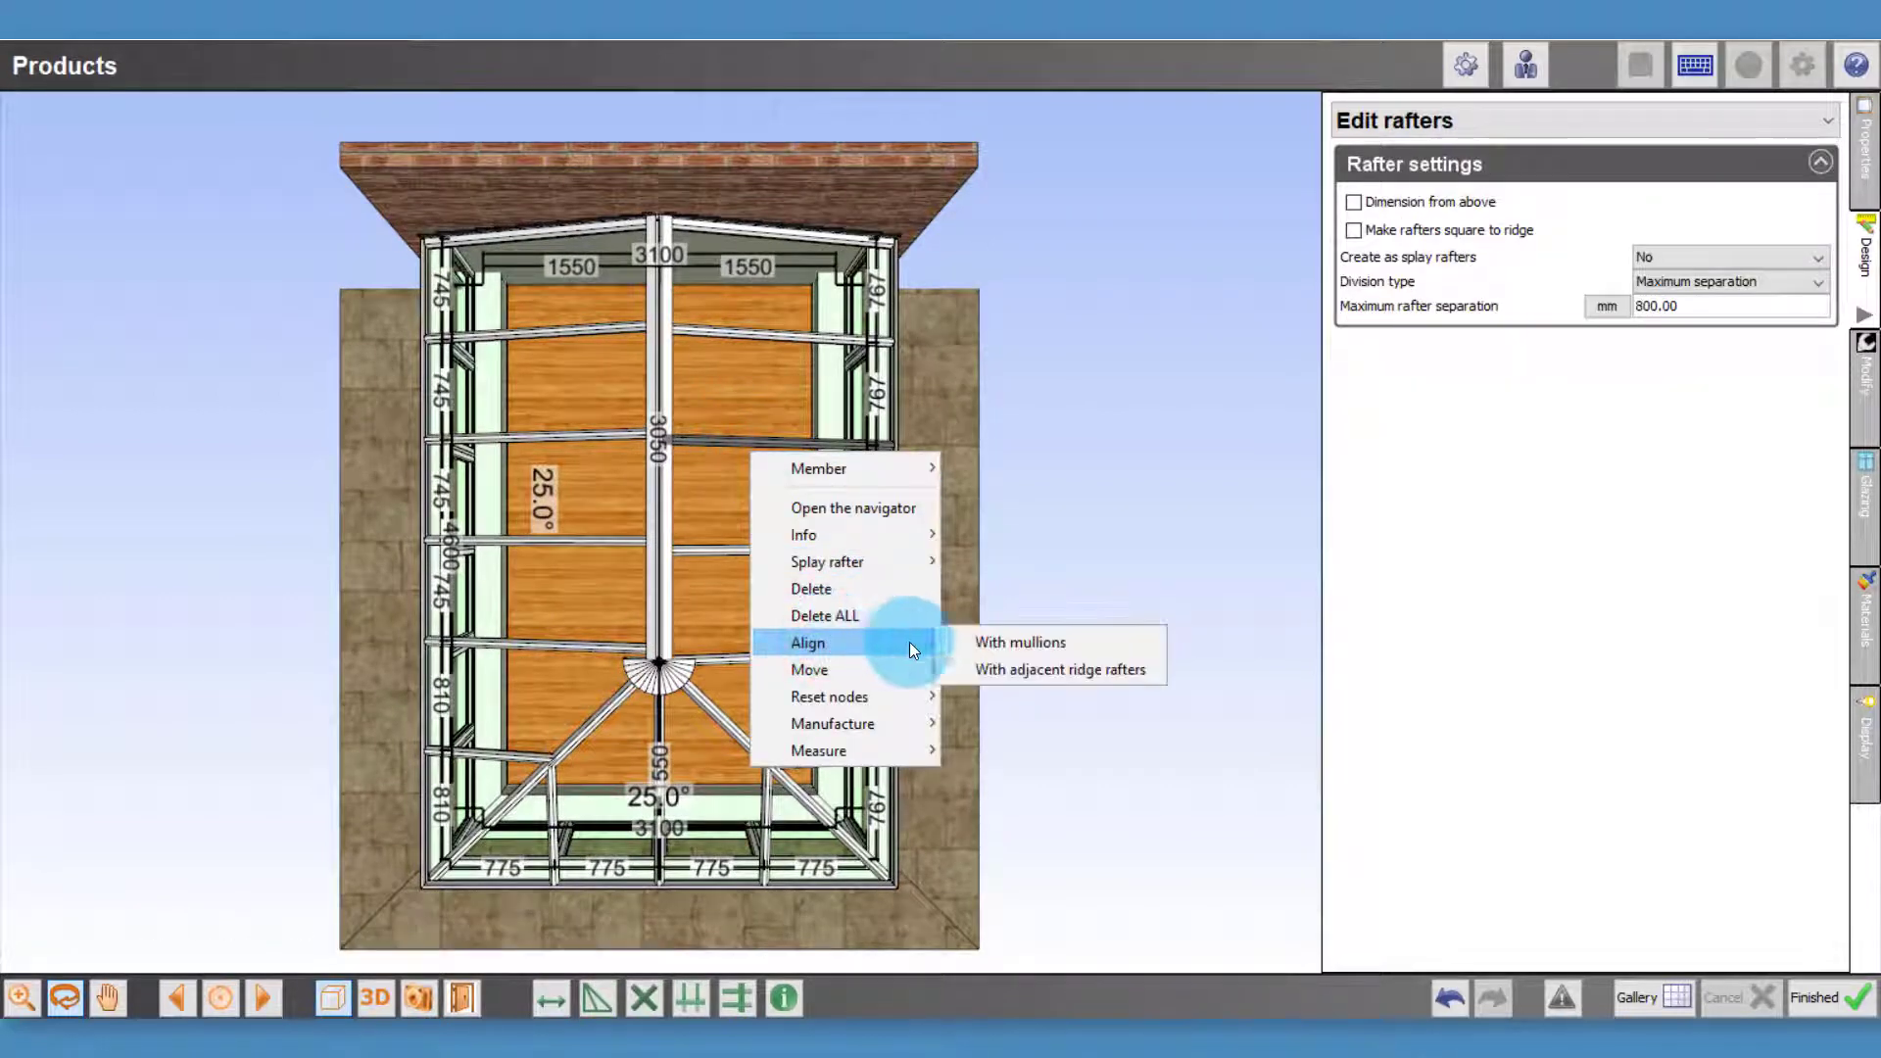
click(1007, 673)
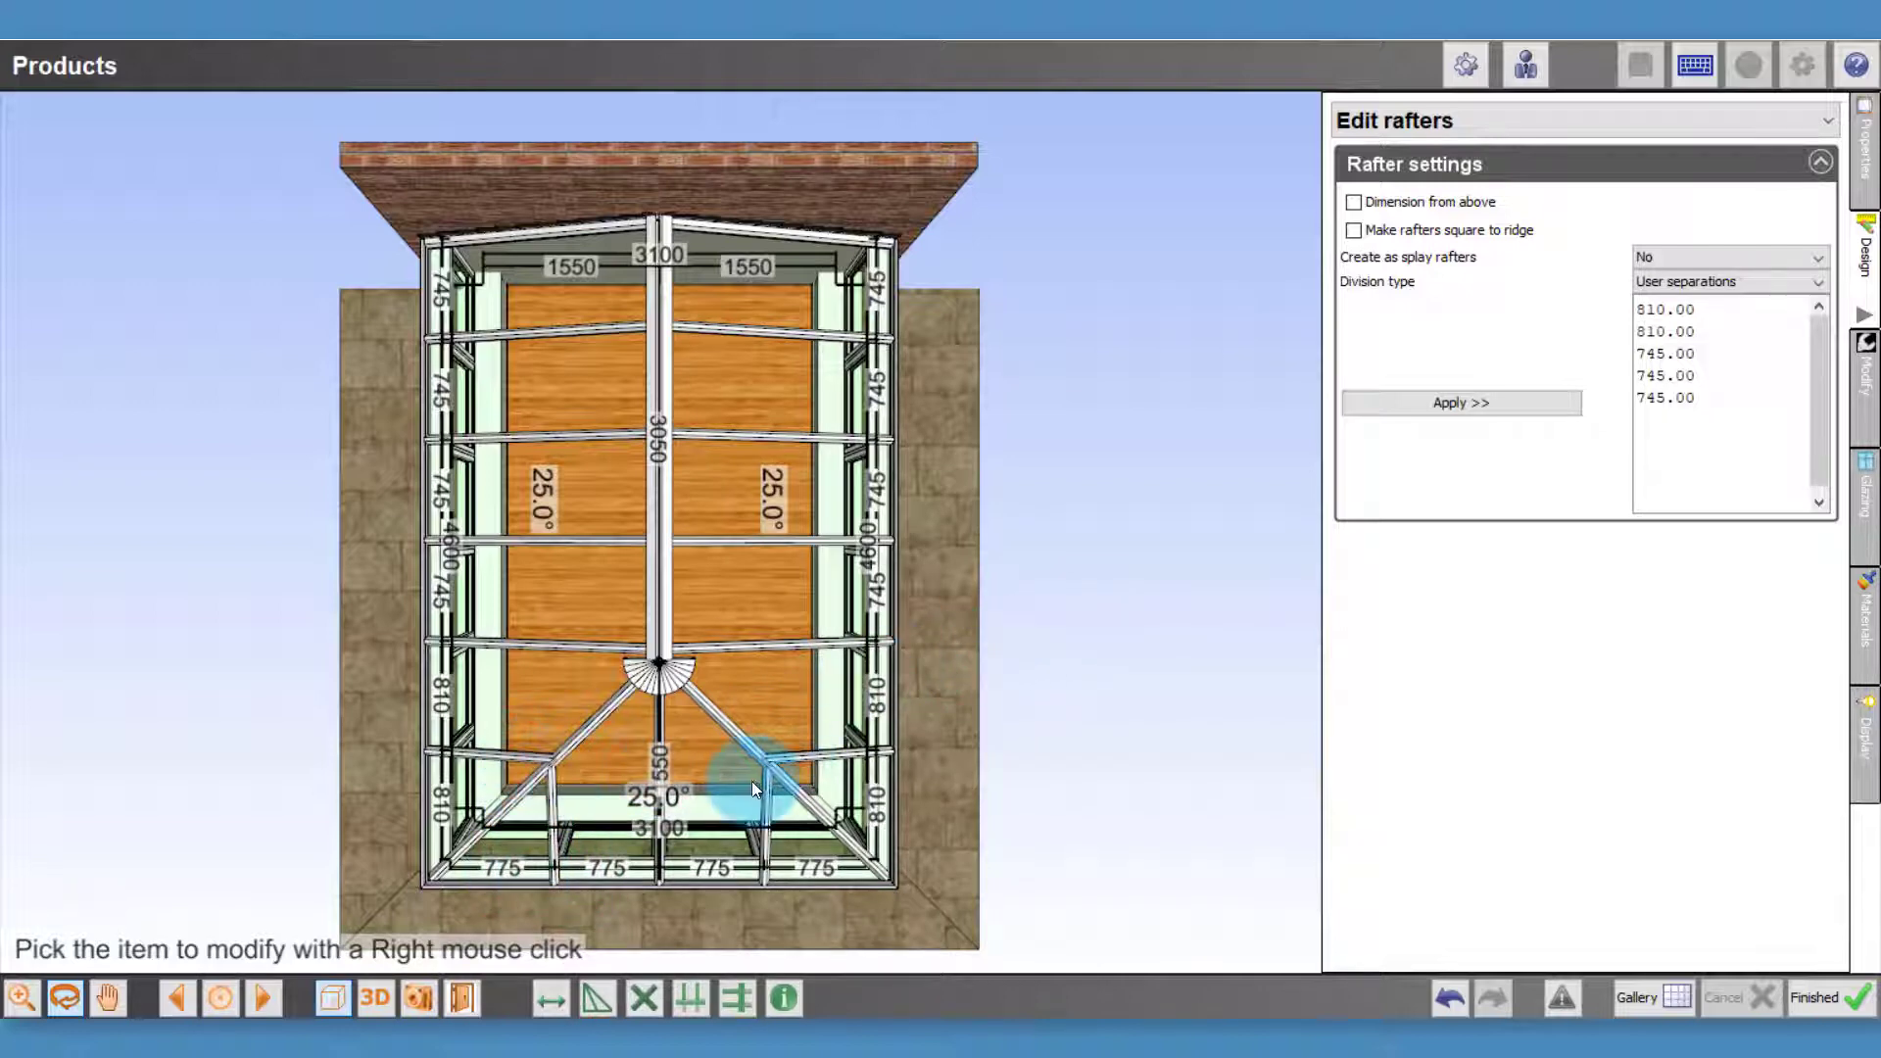
Set the two outermost rafter bays of the front slope to 810 mm each
right_click(503, 868)
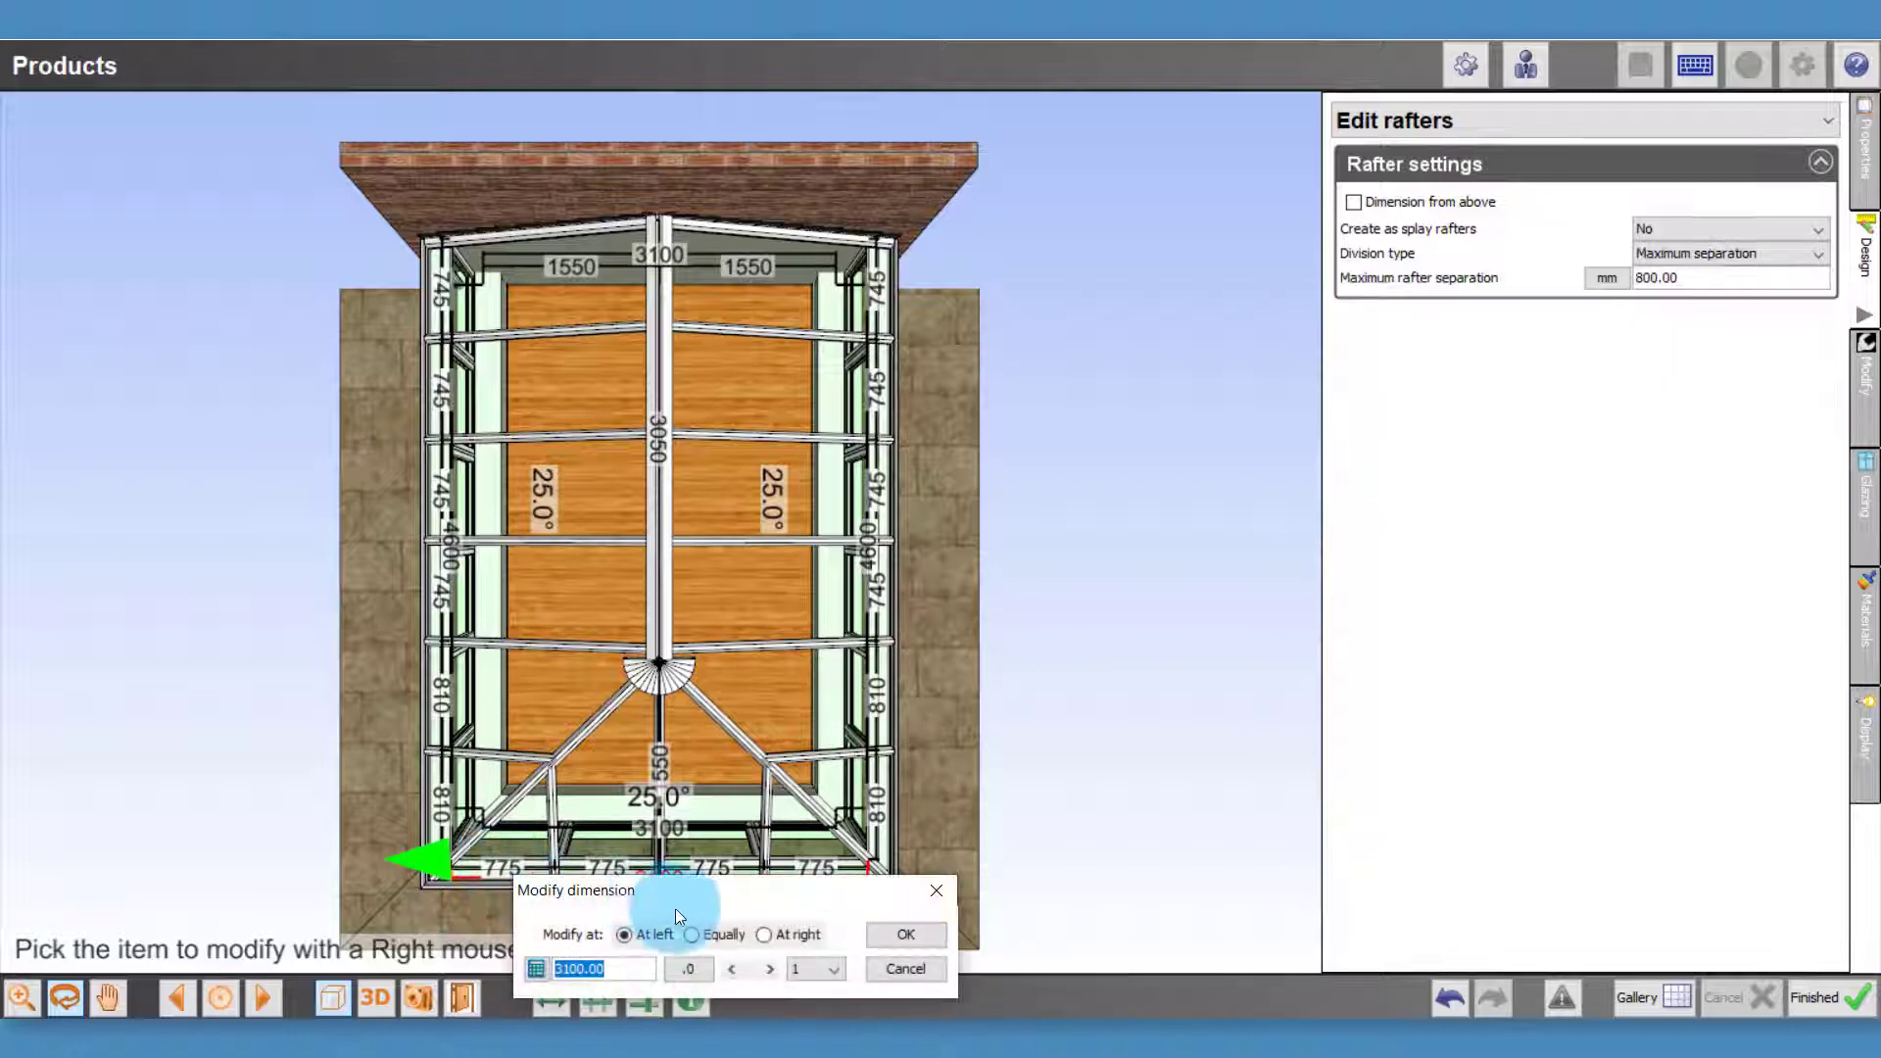
click(896, 968)
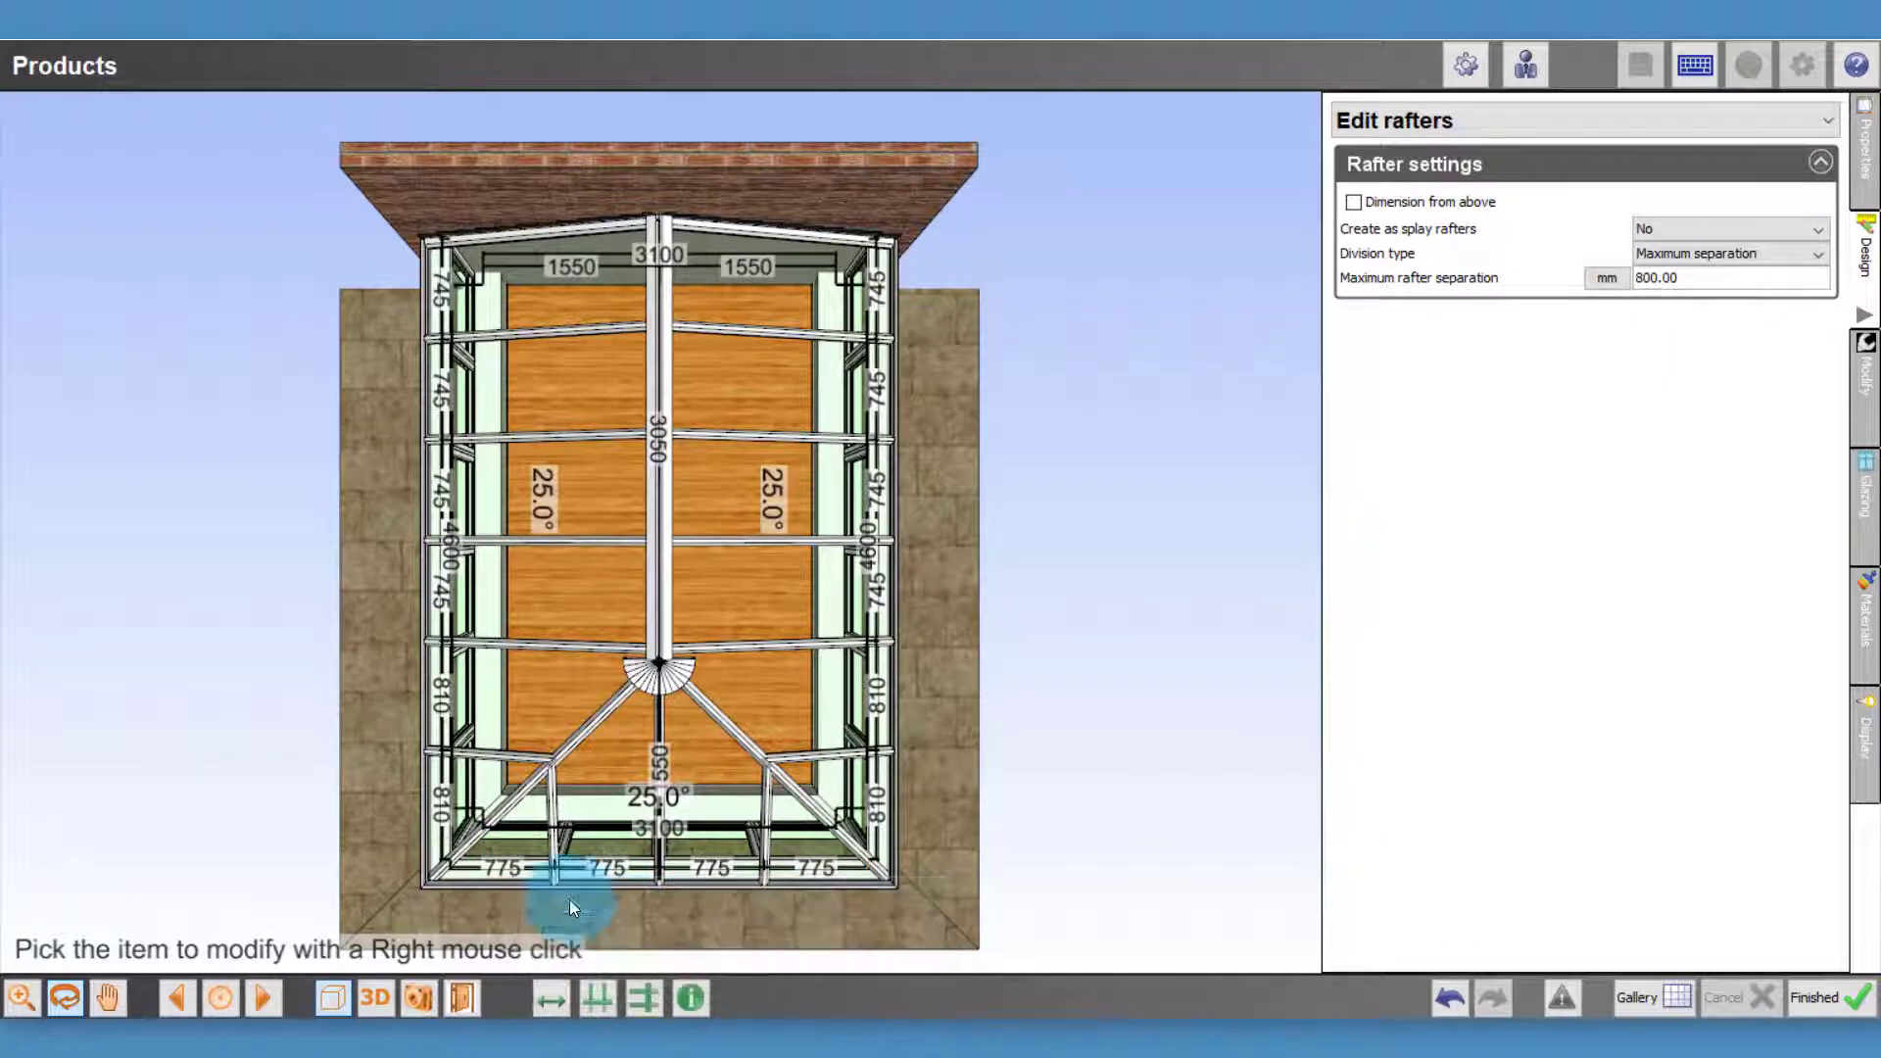
right_click(514, 866)
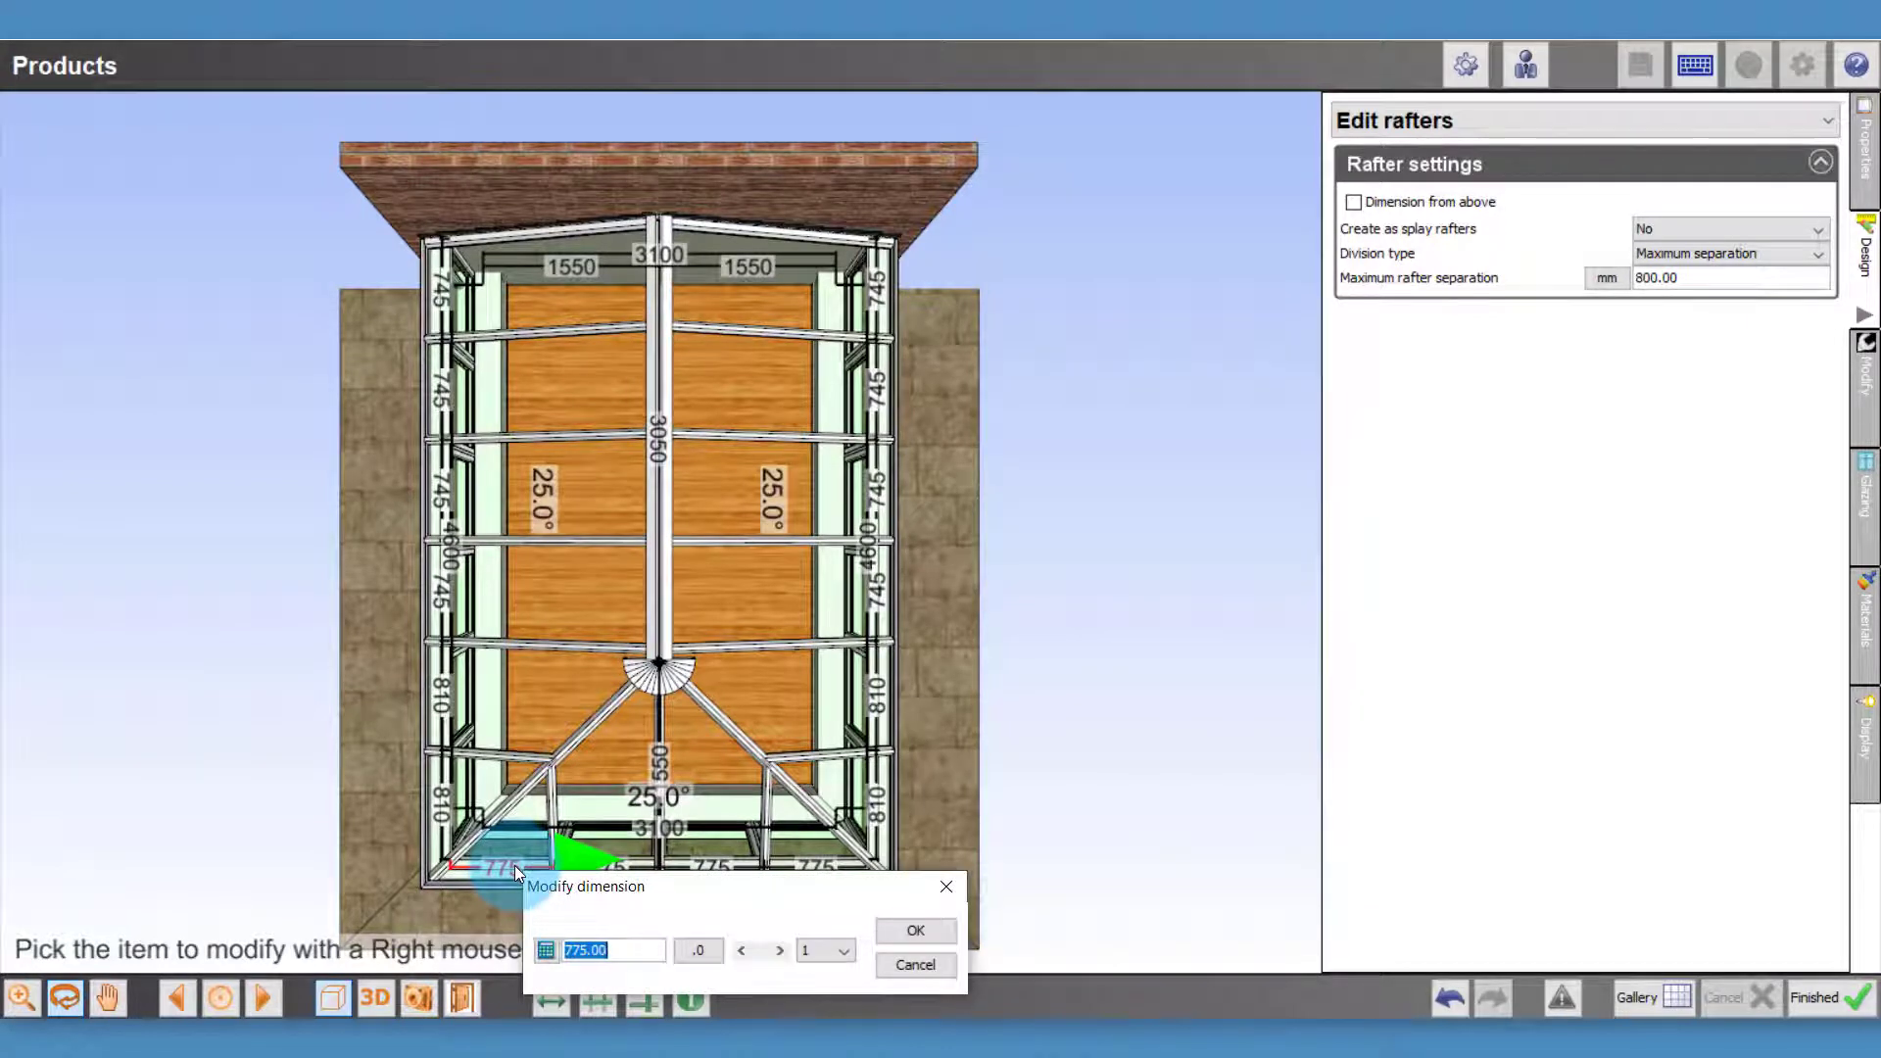
text(810)
key(Return)
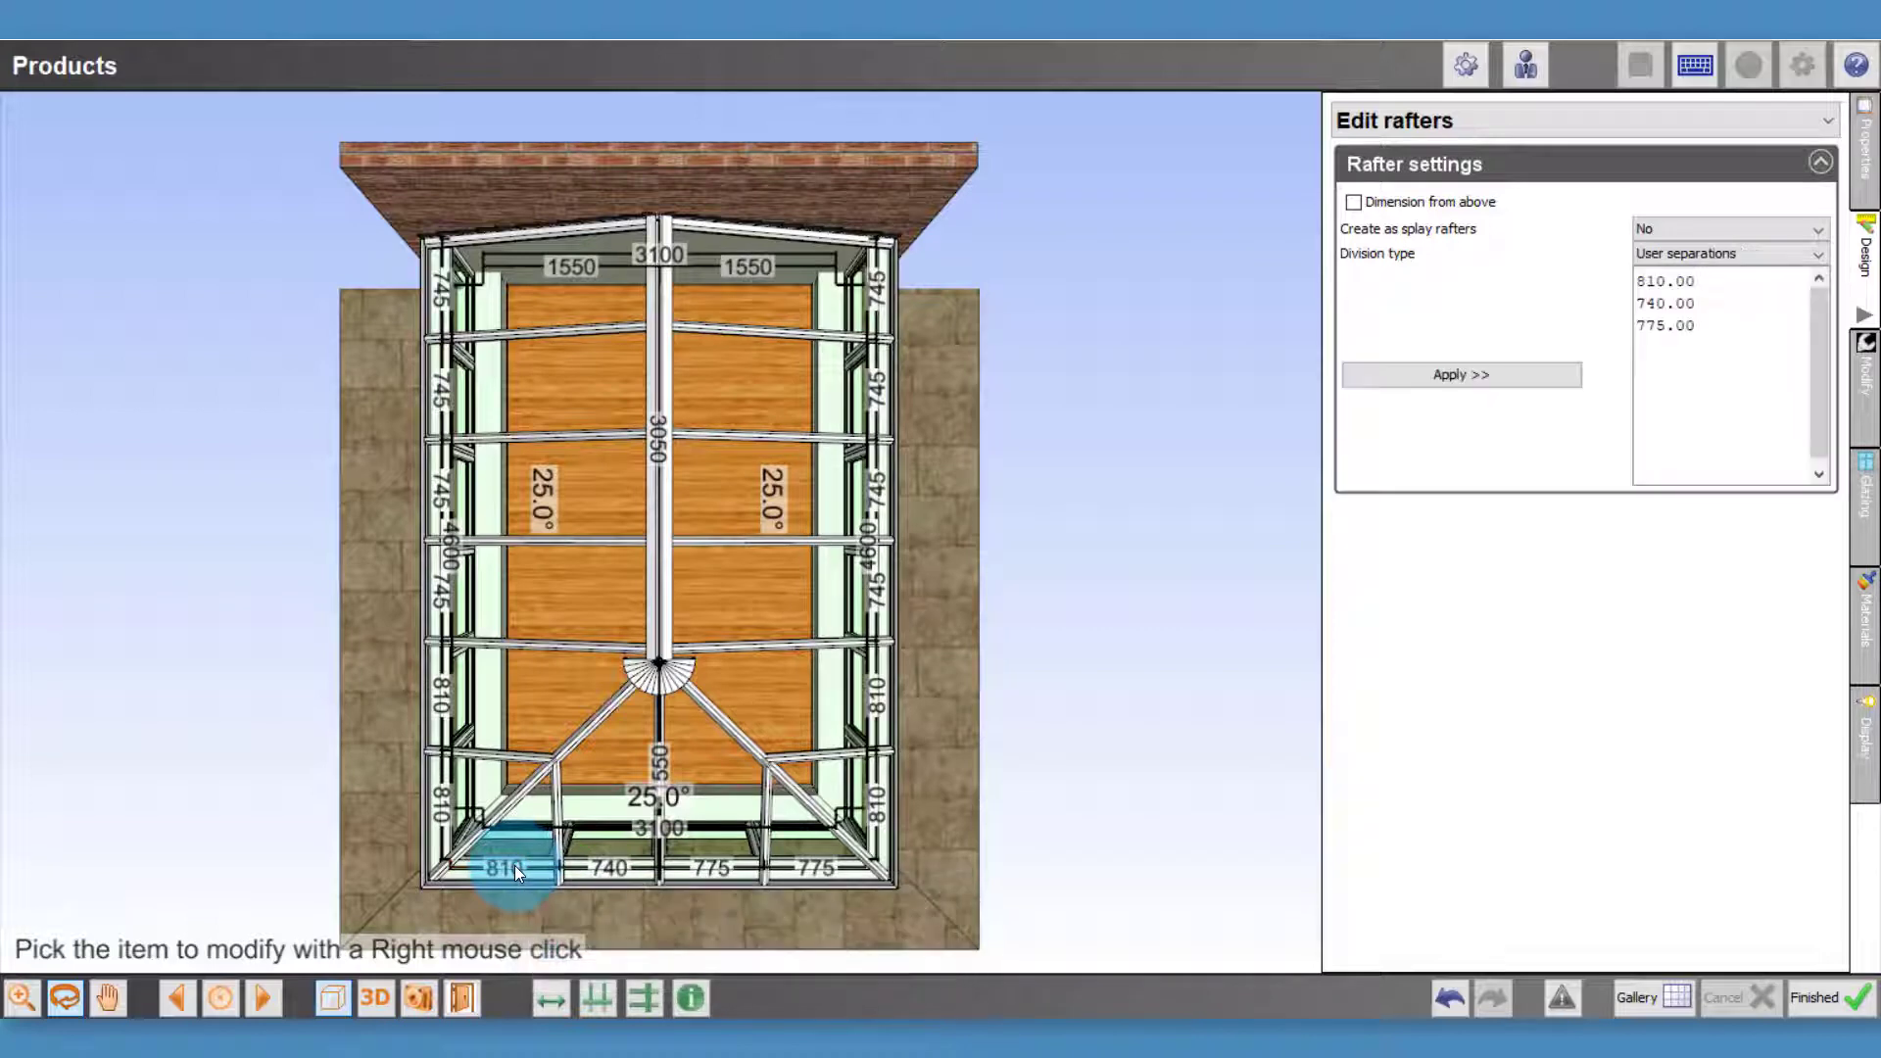
right_click(817, 866)
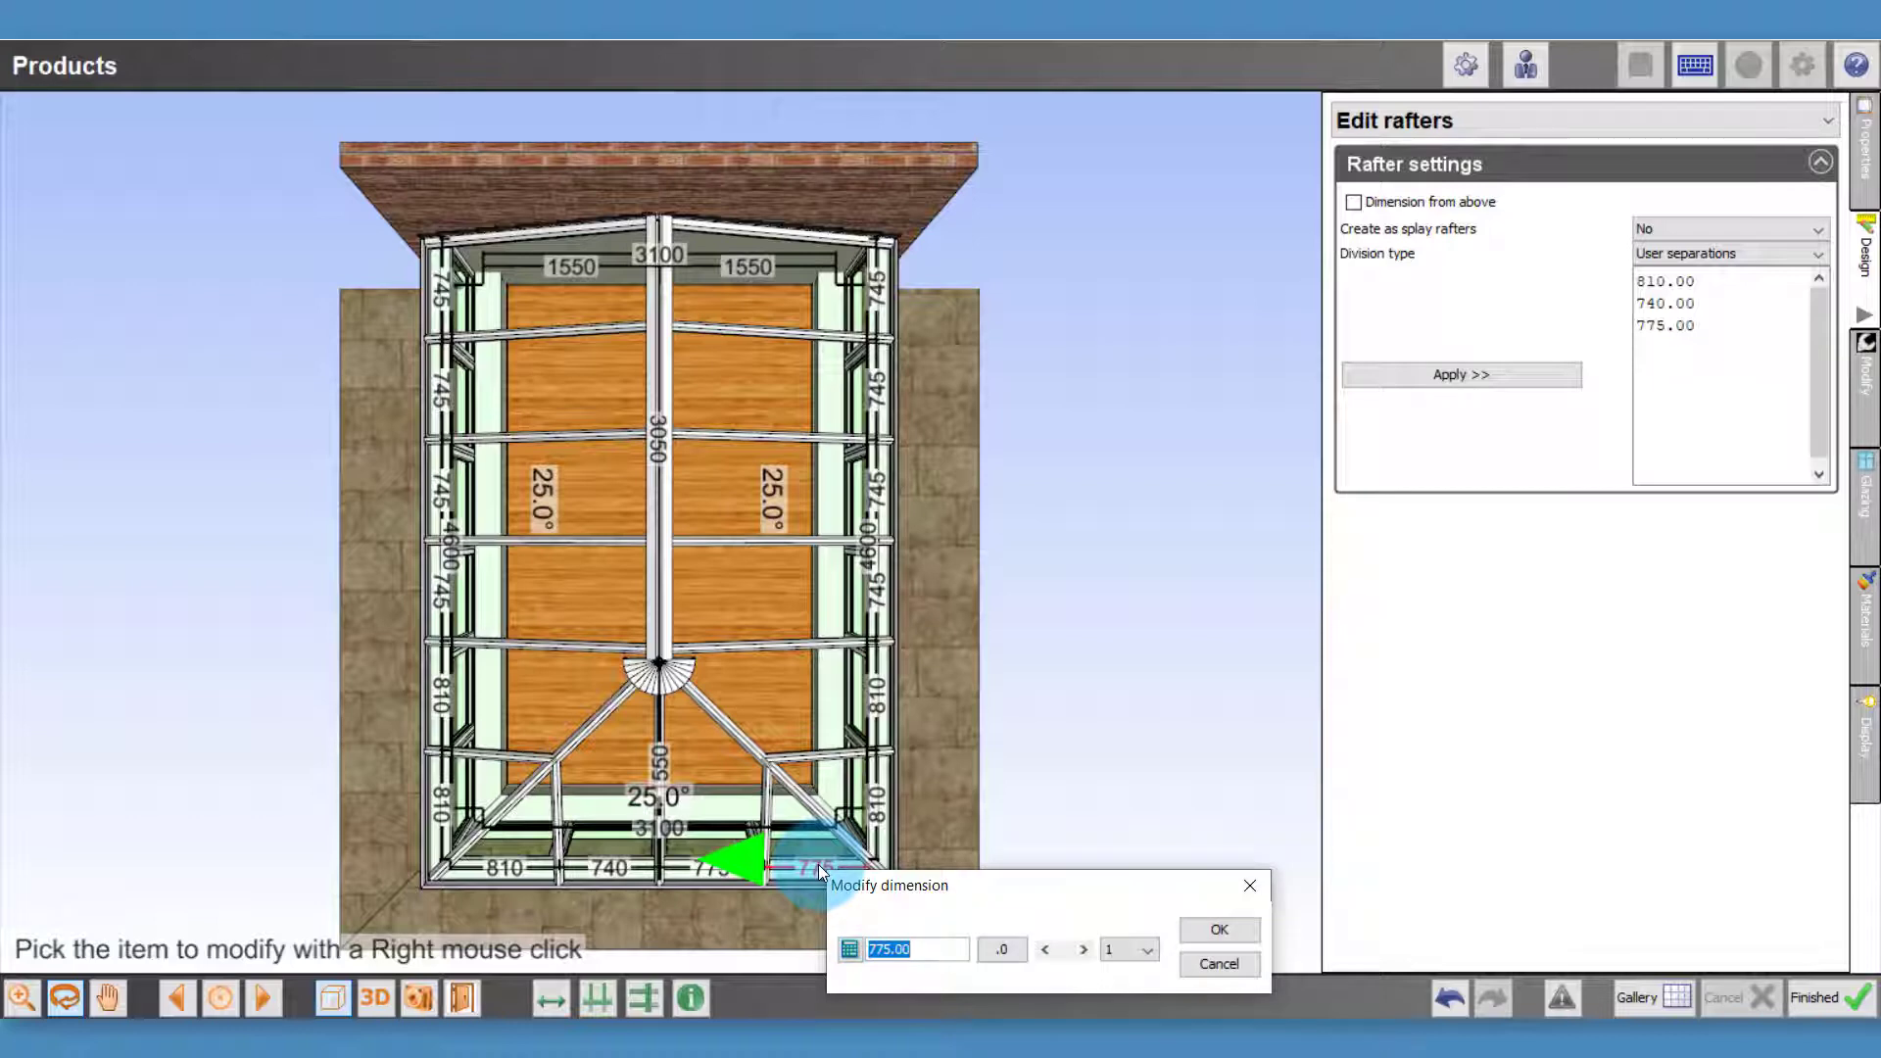
text(810)
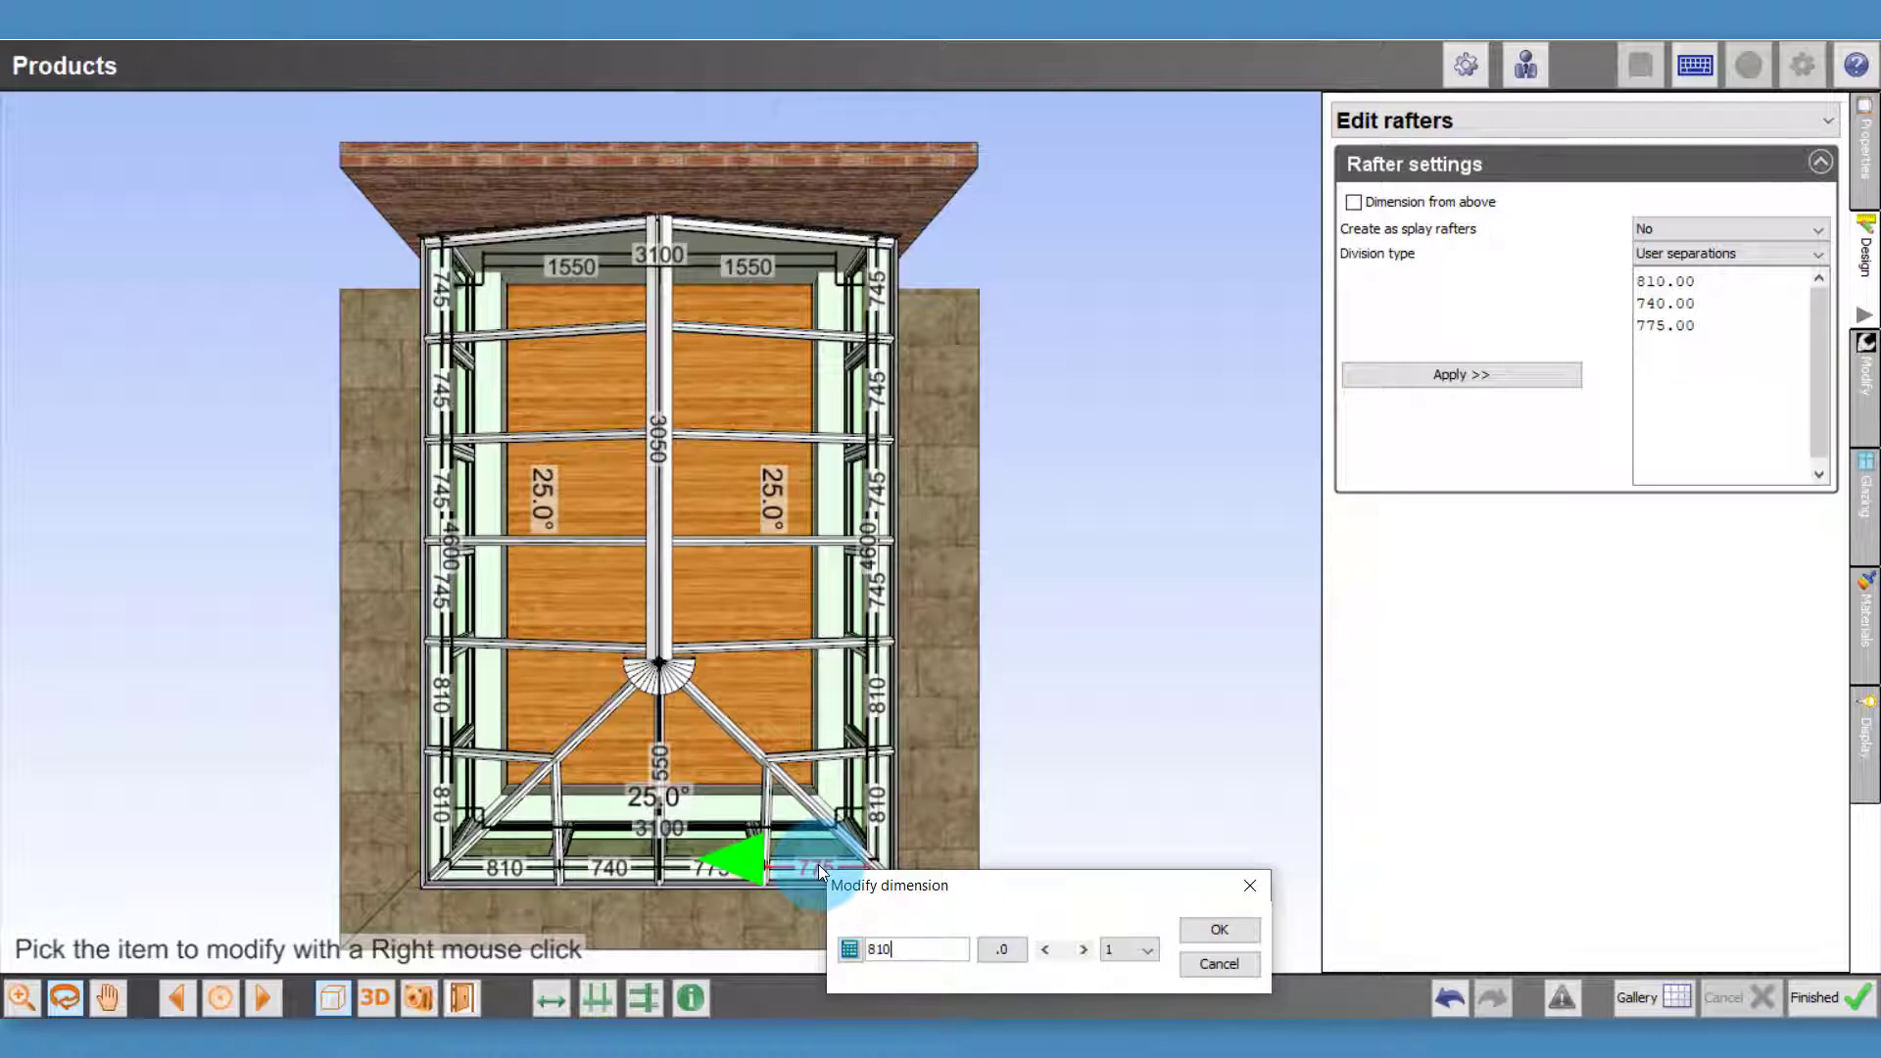
click(1203, 930)
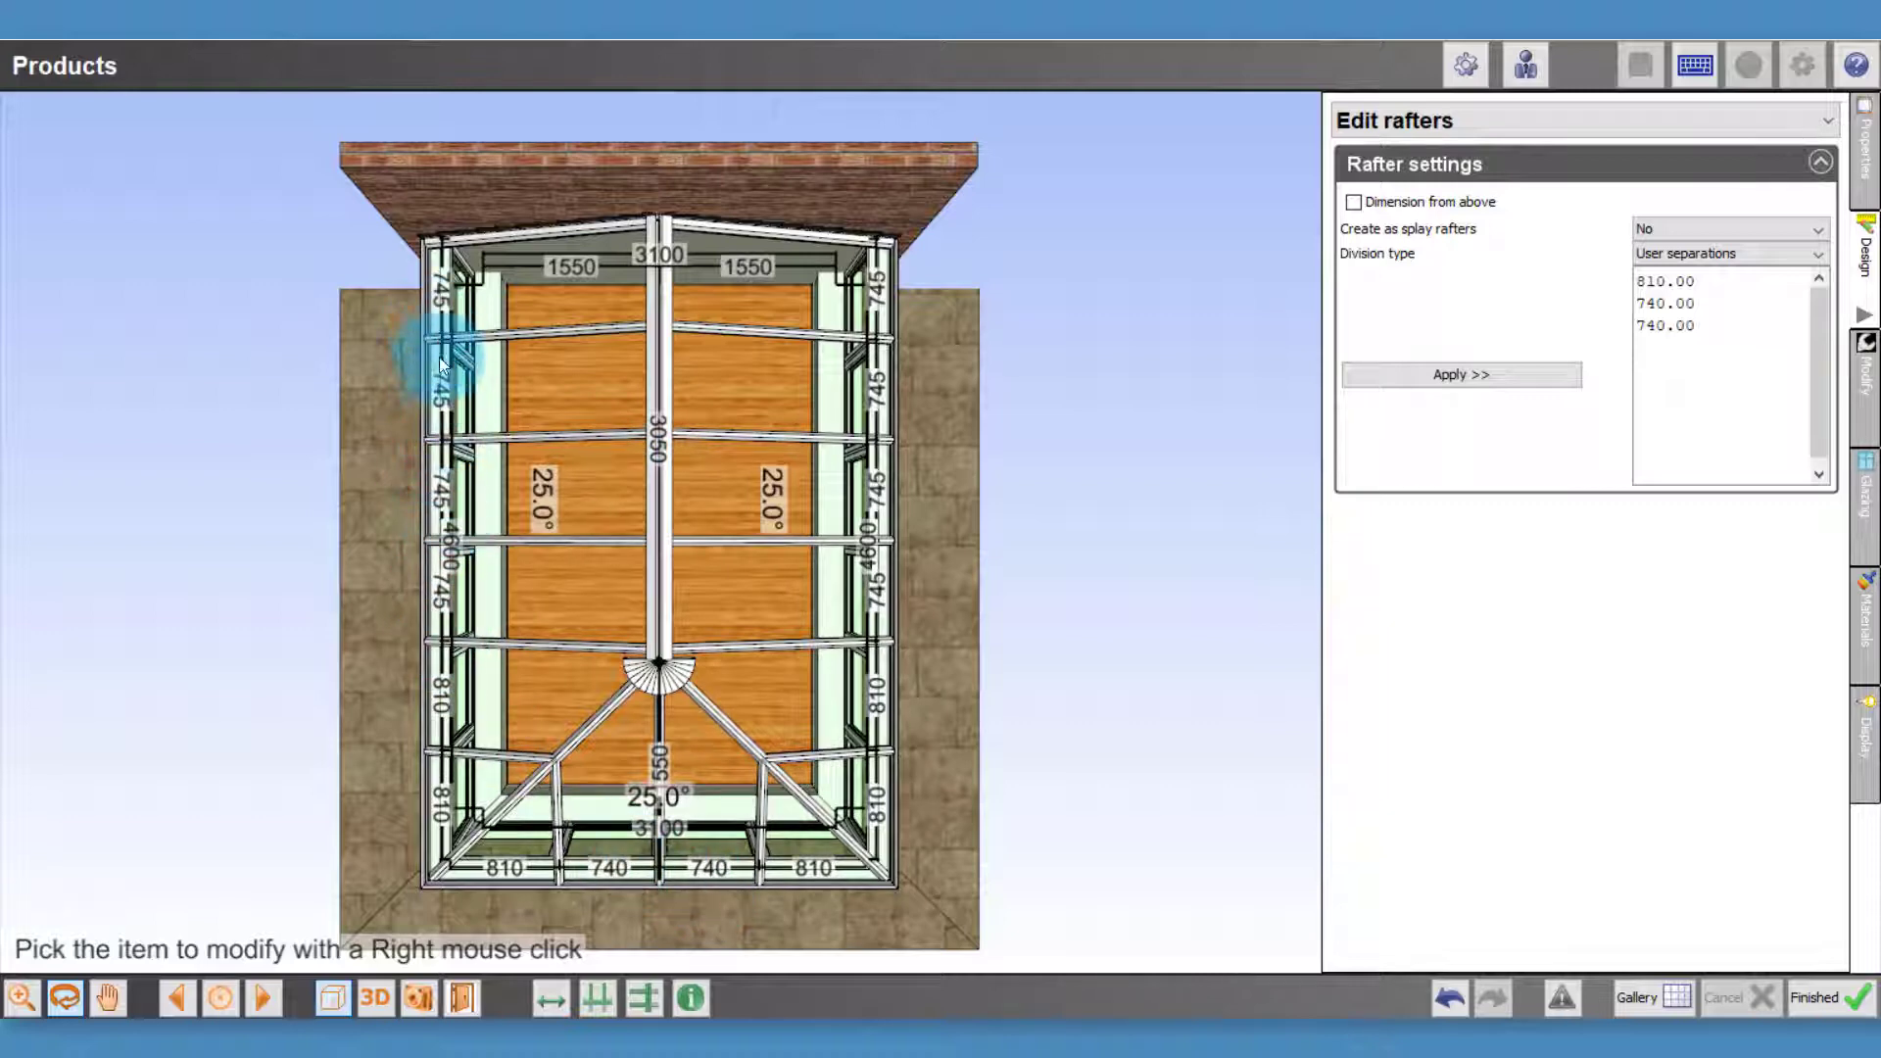
Try a ridge length of 3150 mm and undo the change
right_click(659, 445)
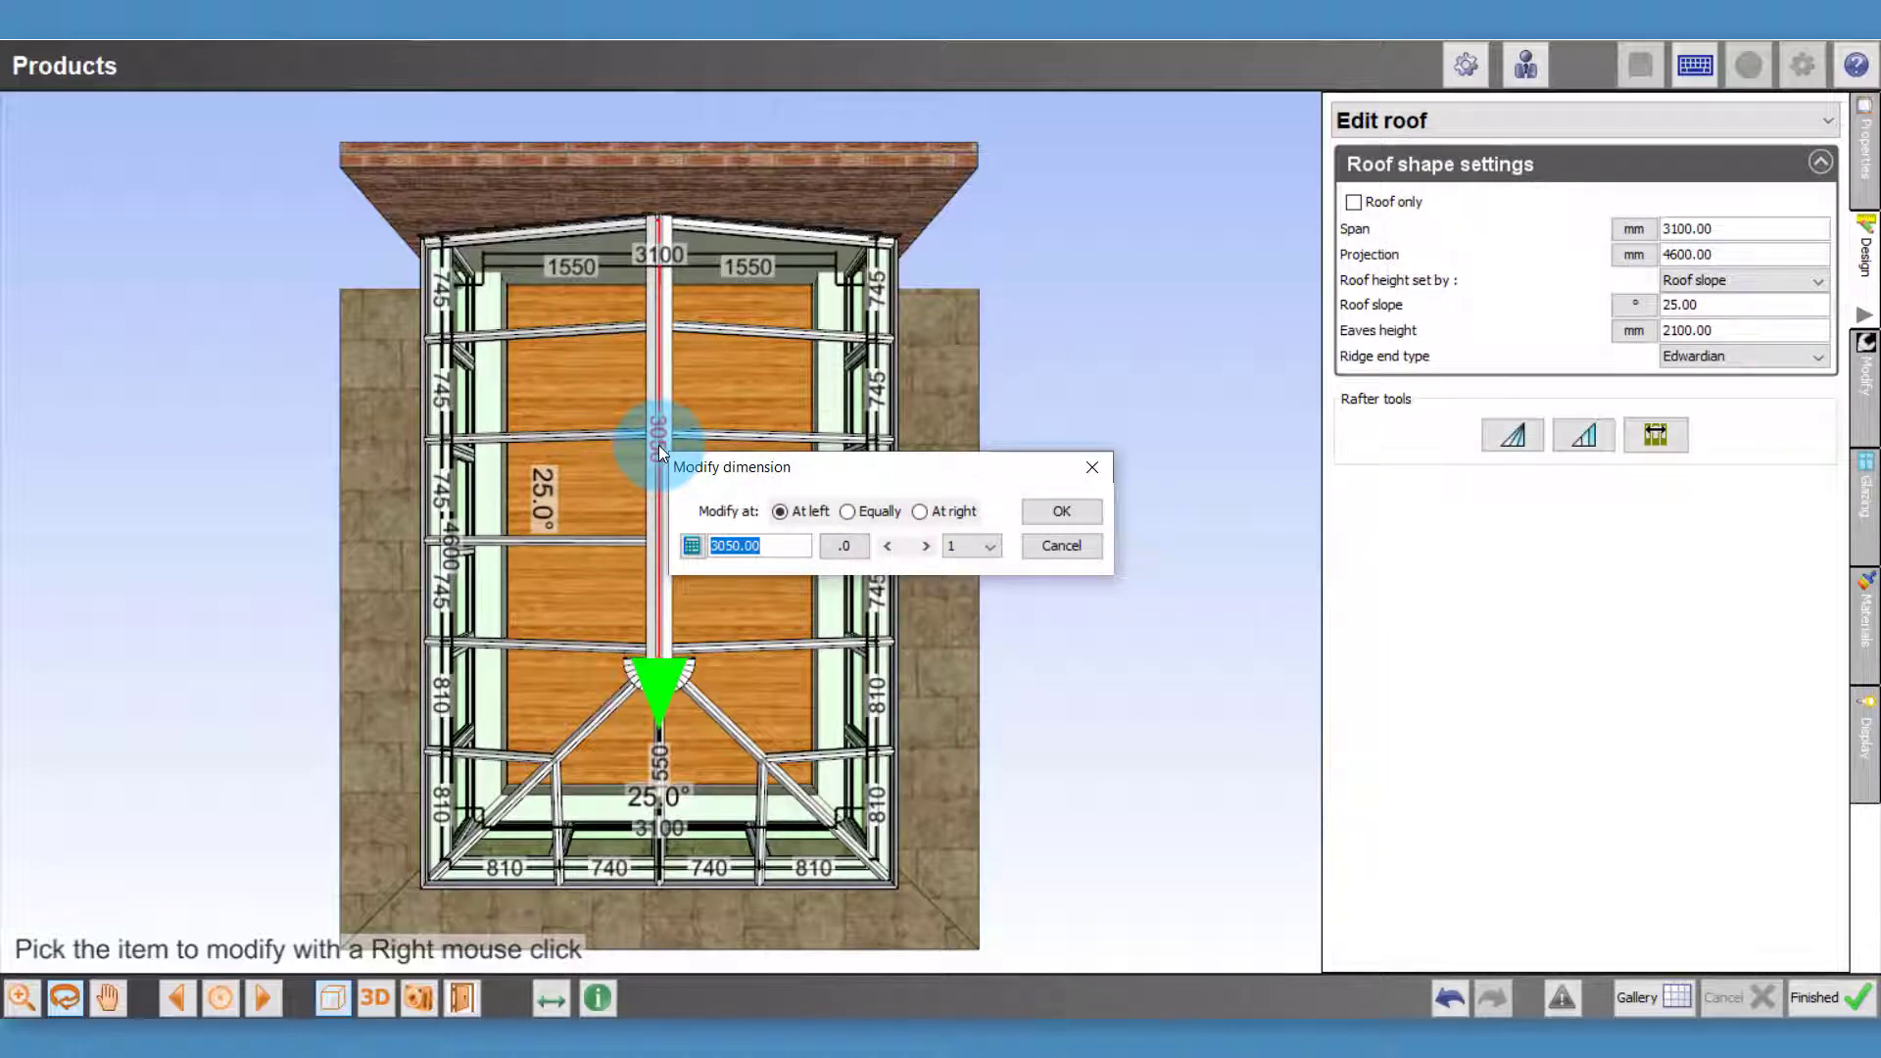
text(3150)
key(Return)
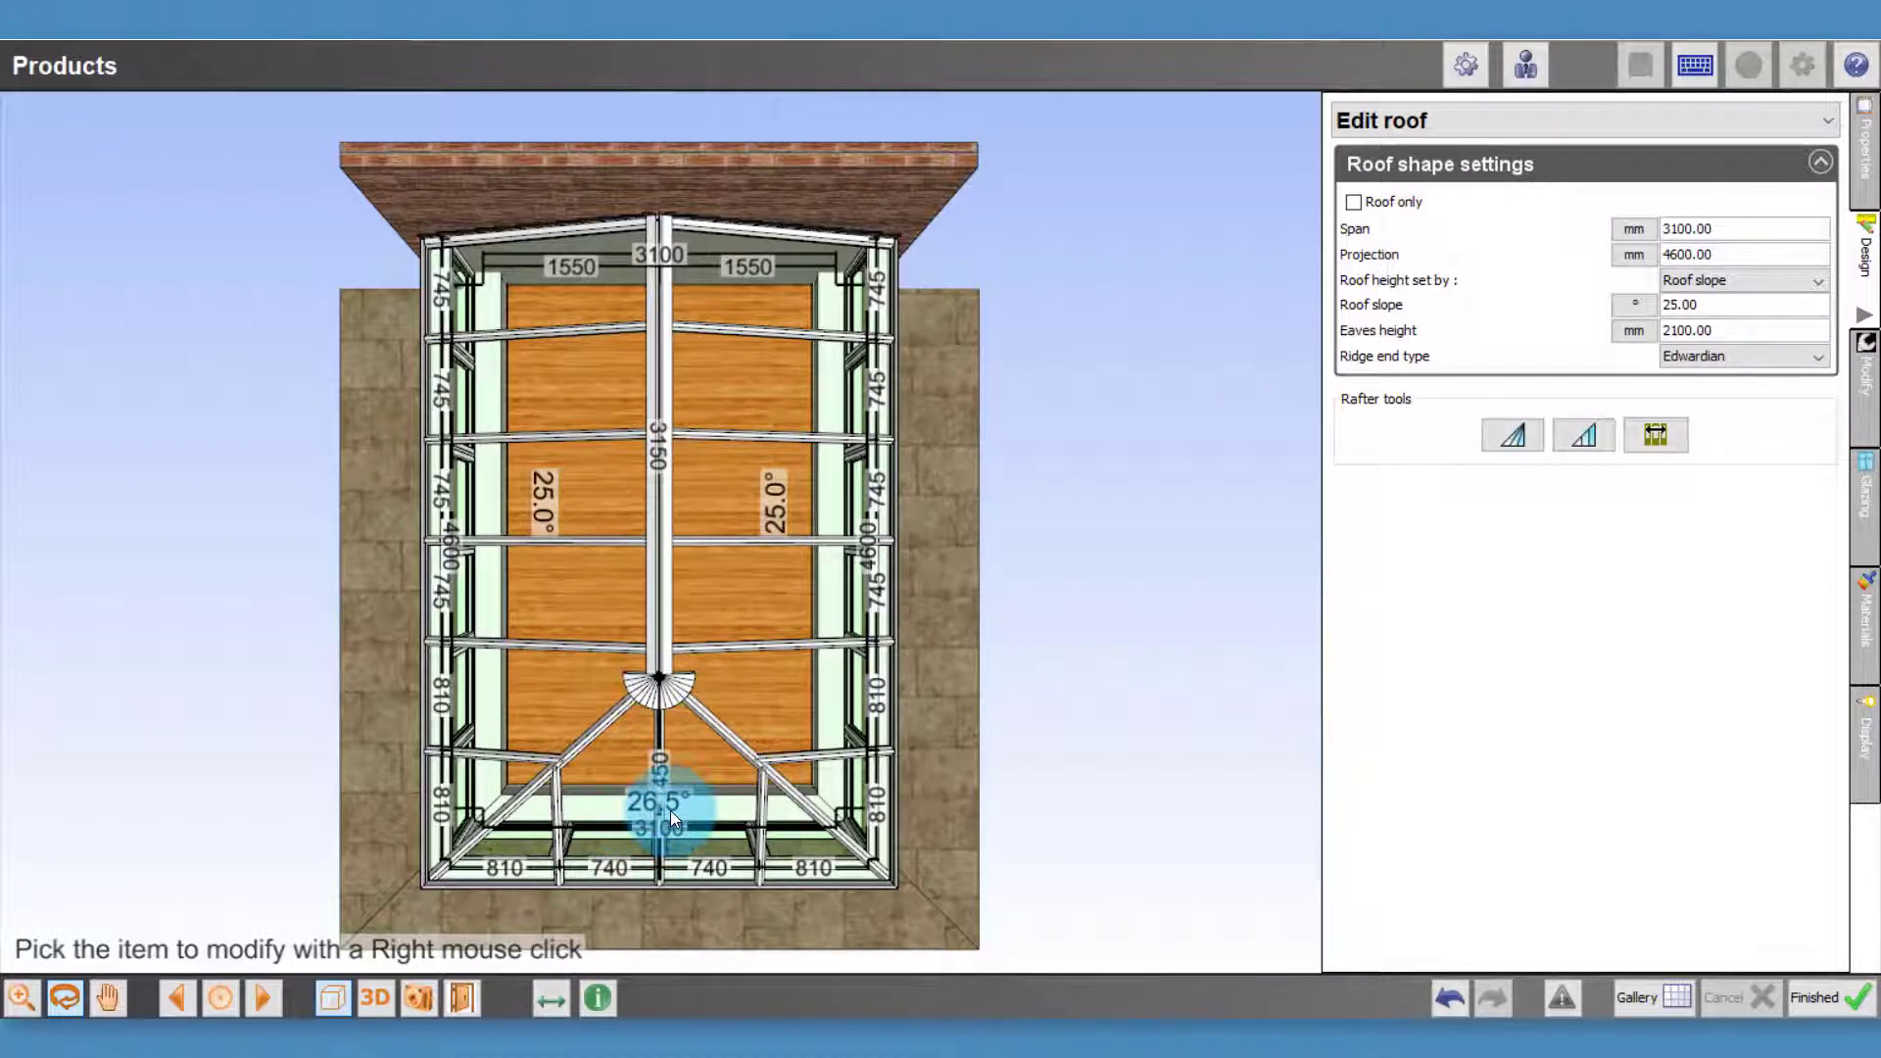
click(1448, 1005)
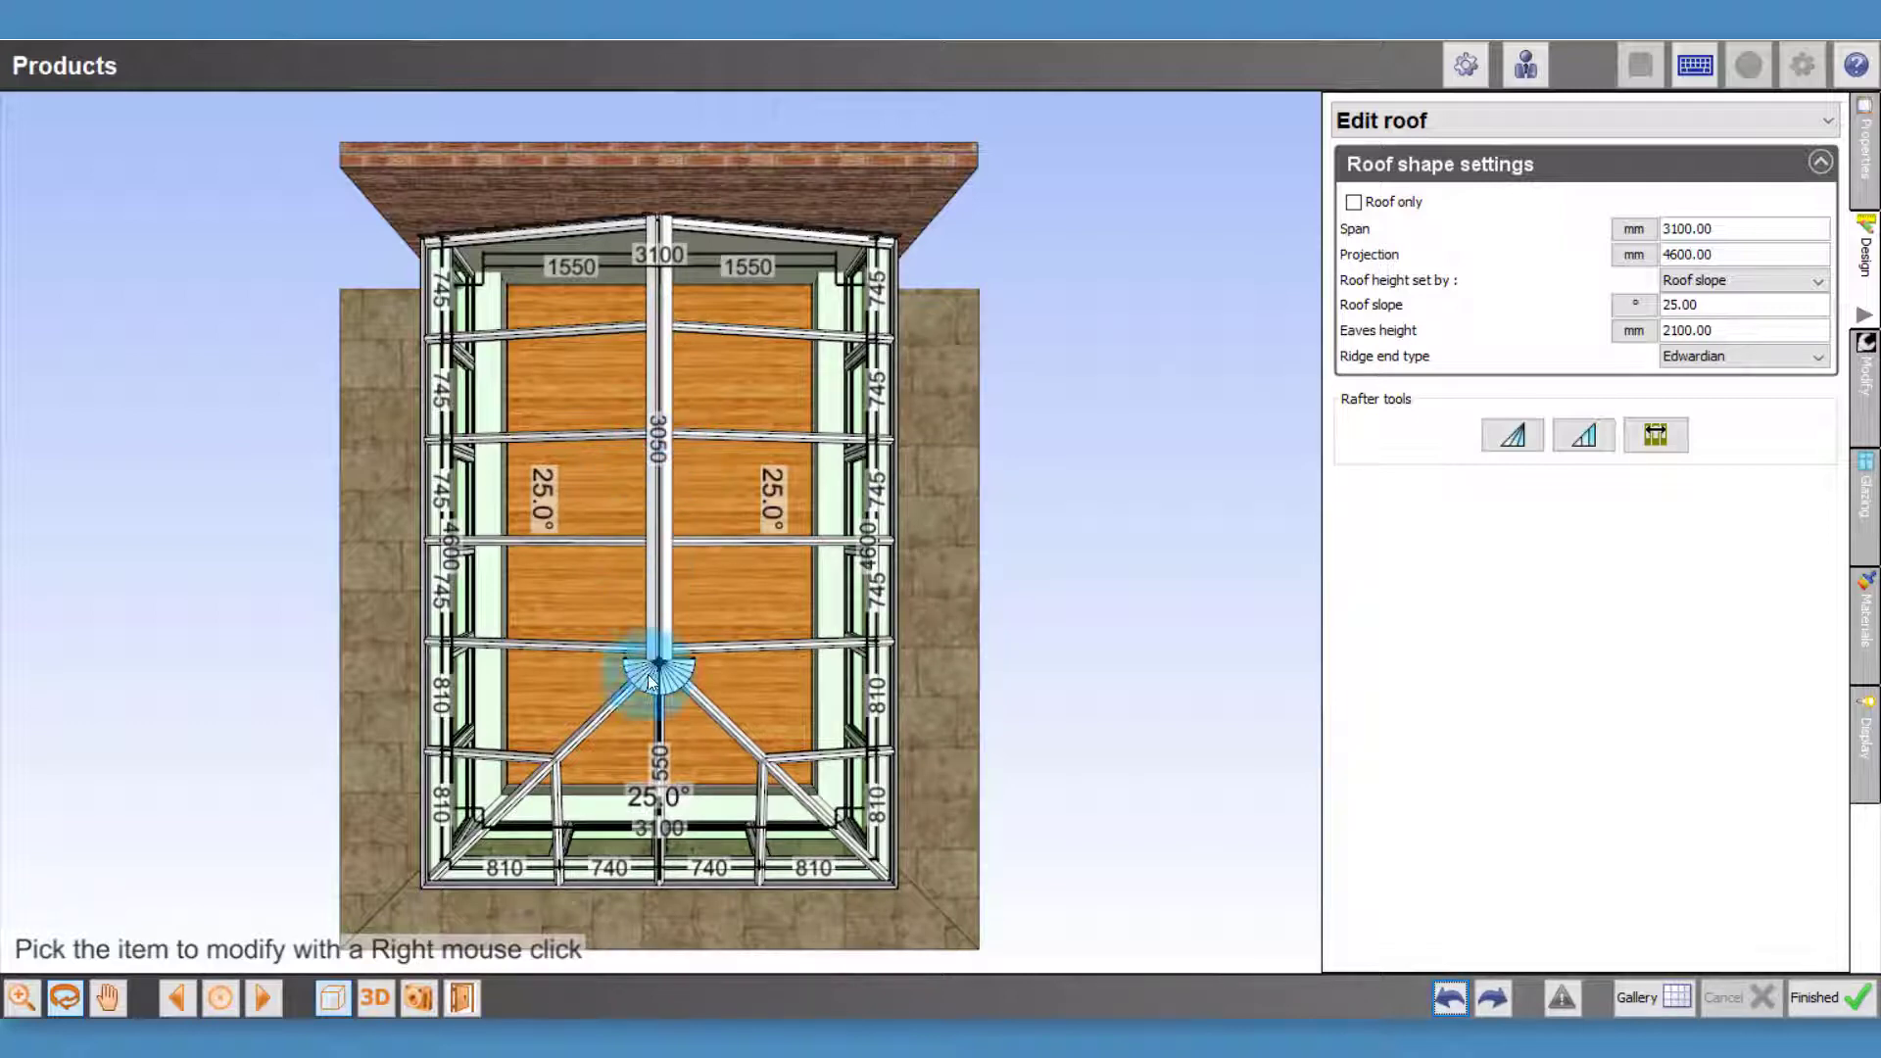
Try a 30° front roof slope modified by moving the ridge in plan, and undo the change
right_click(650, 800)
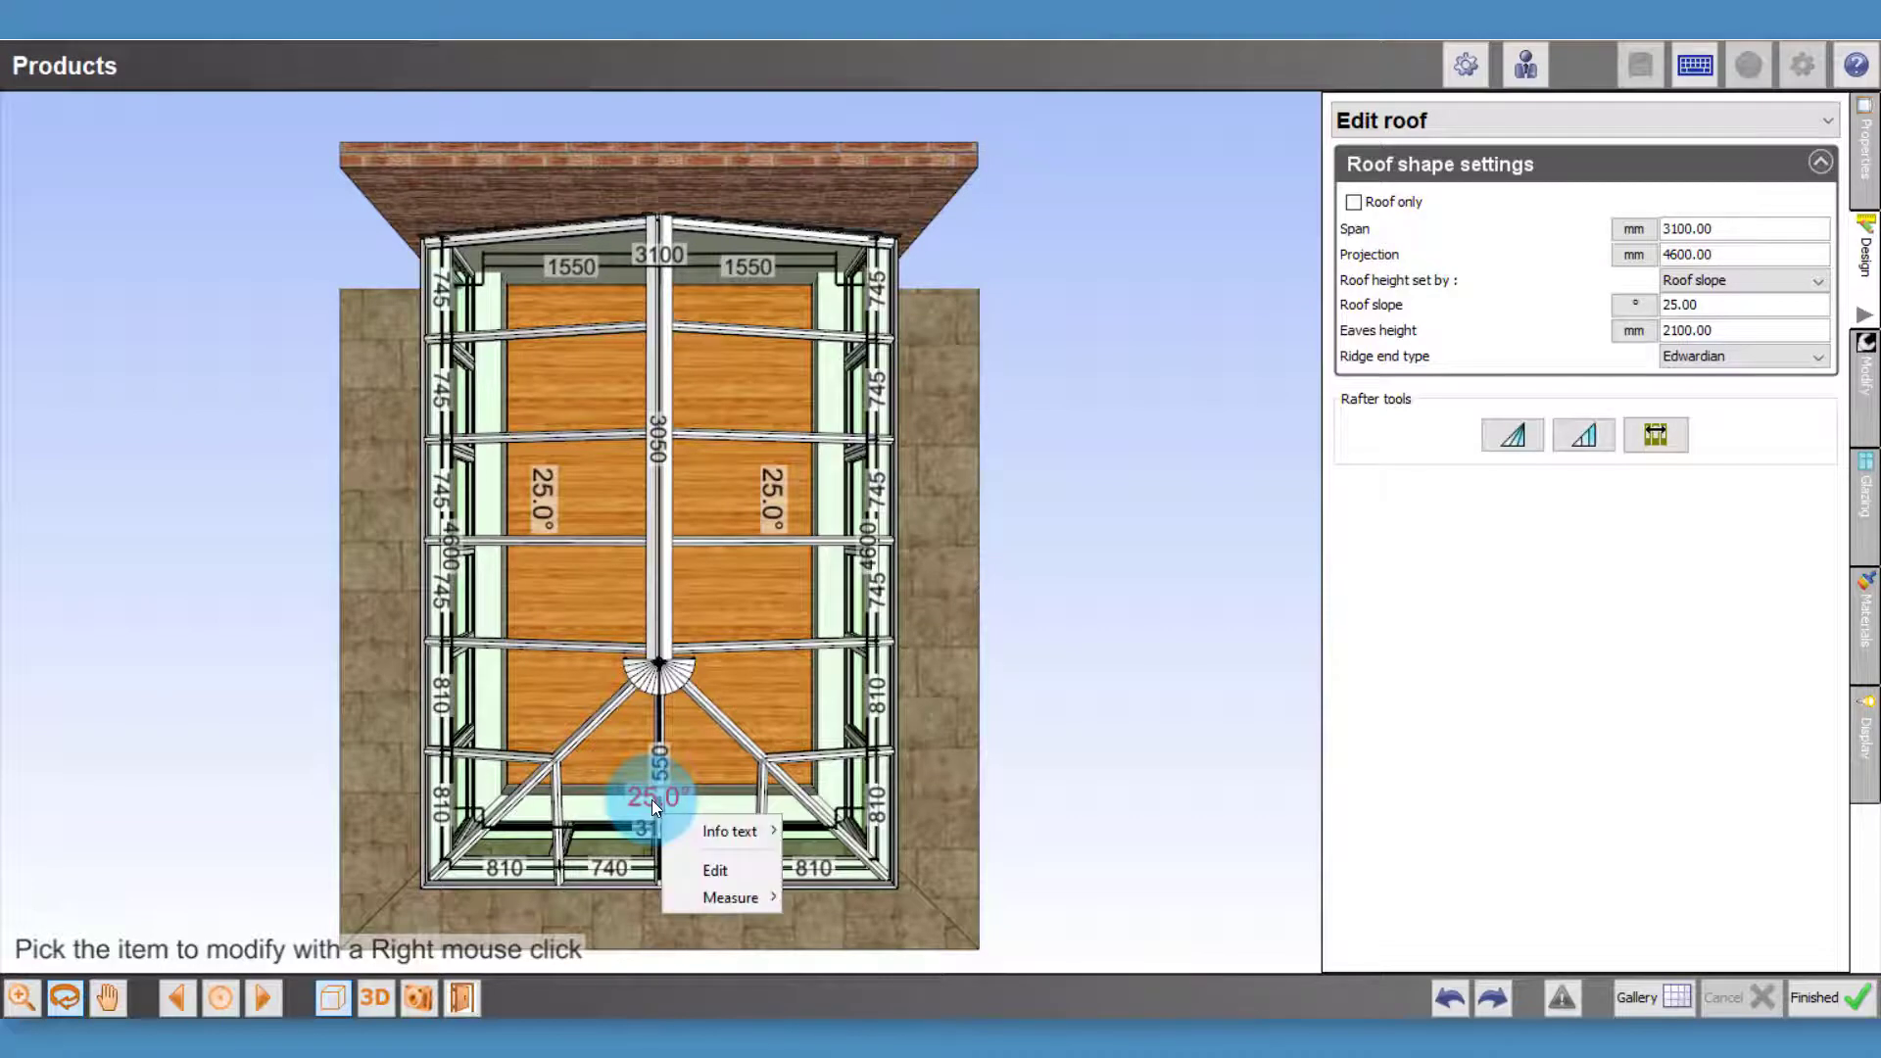
click(711, 869)
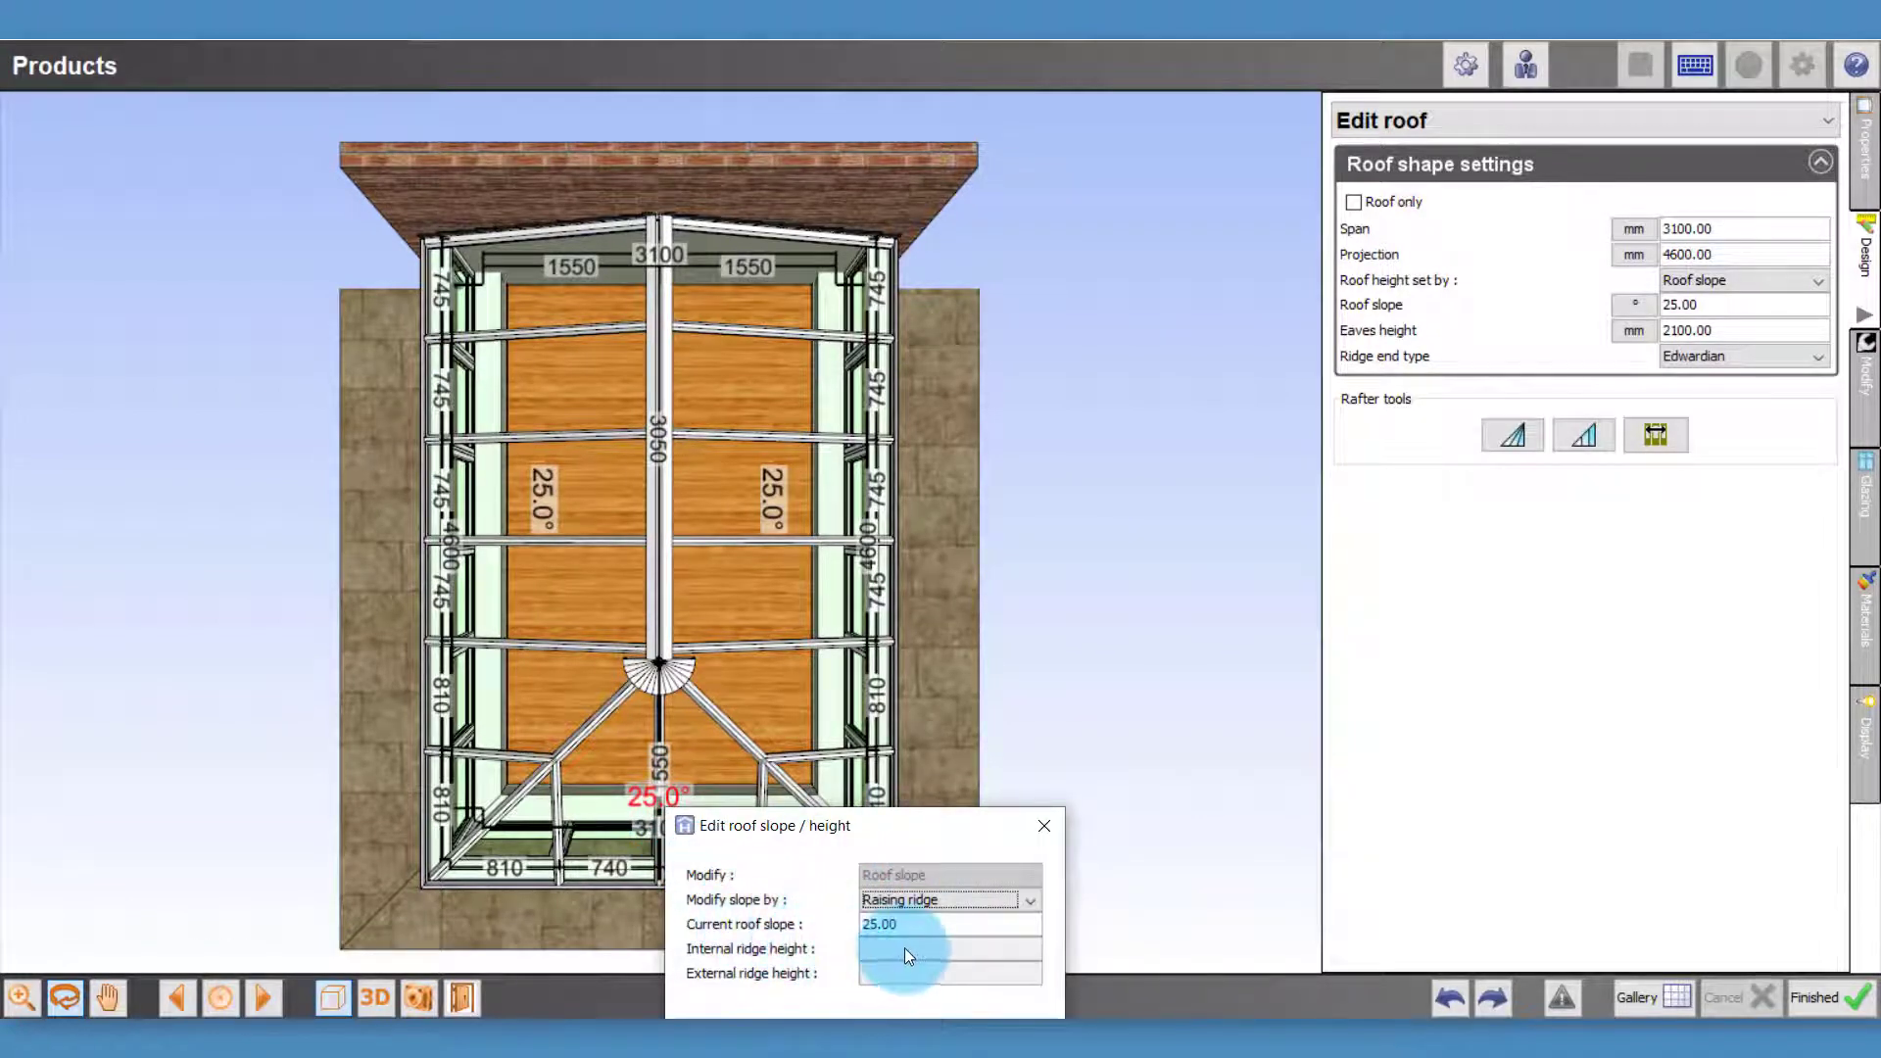
click(959, 900)
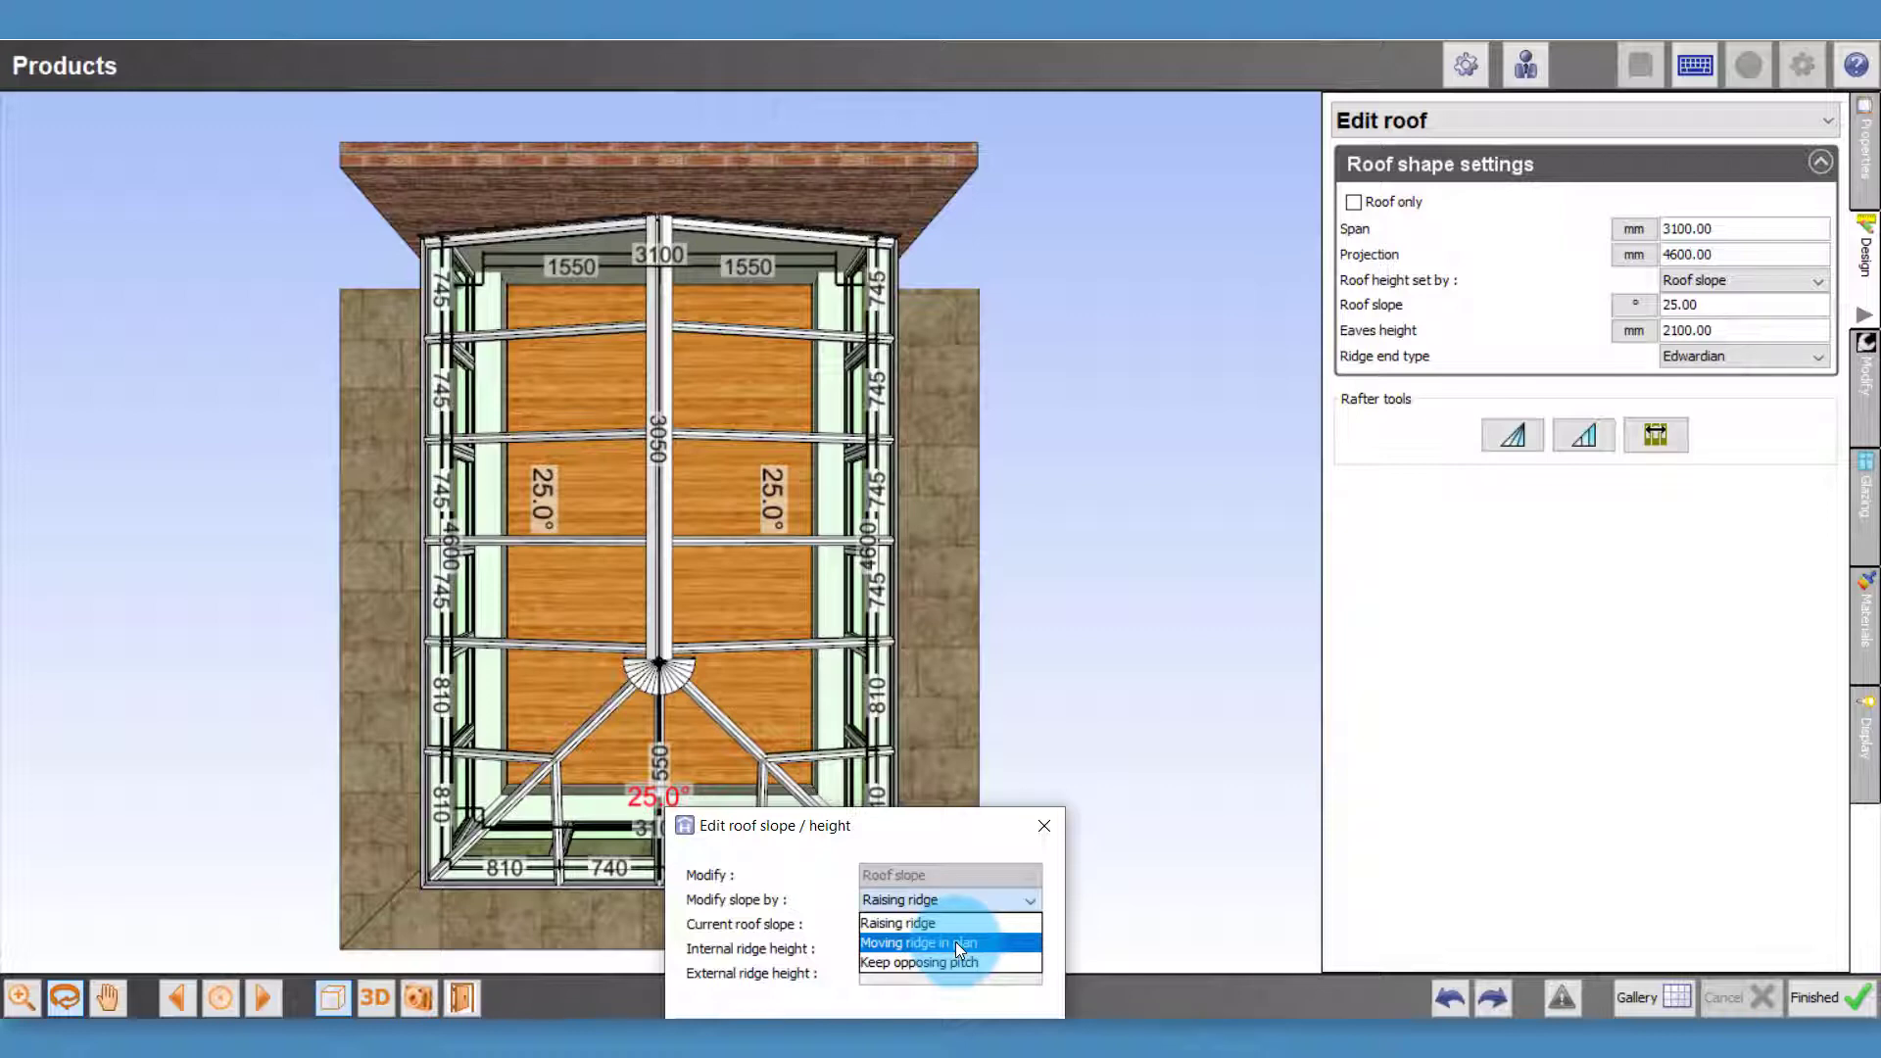
click(955, 942)
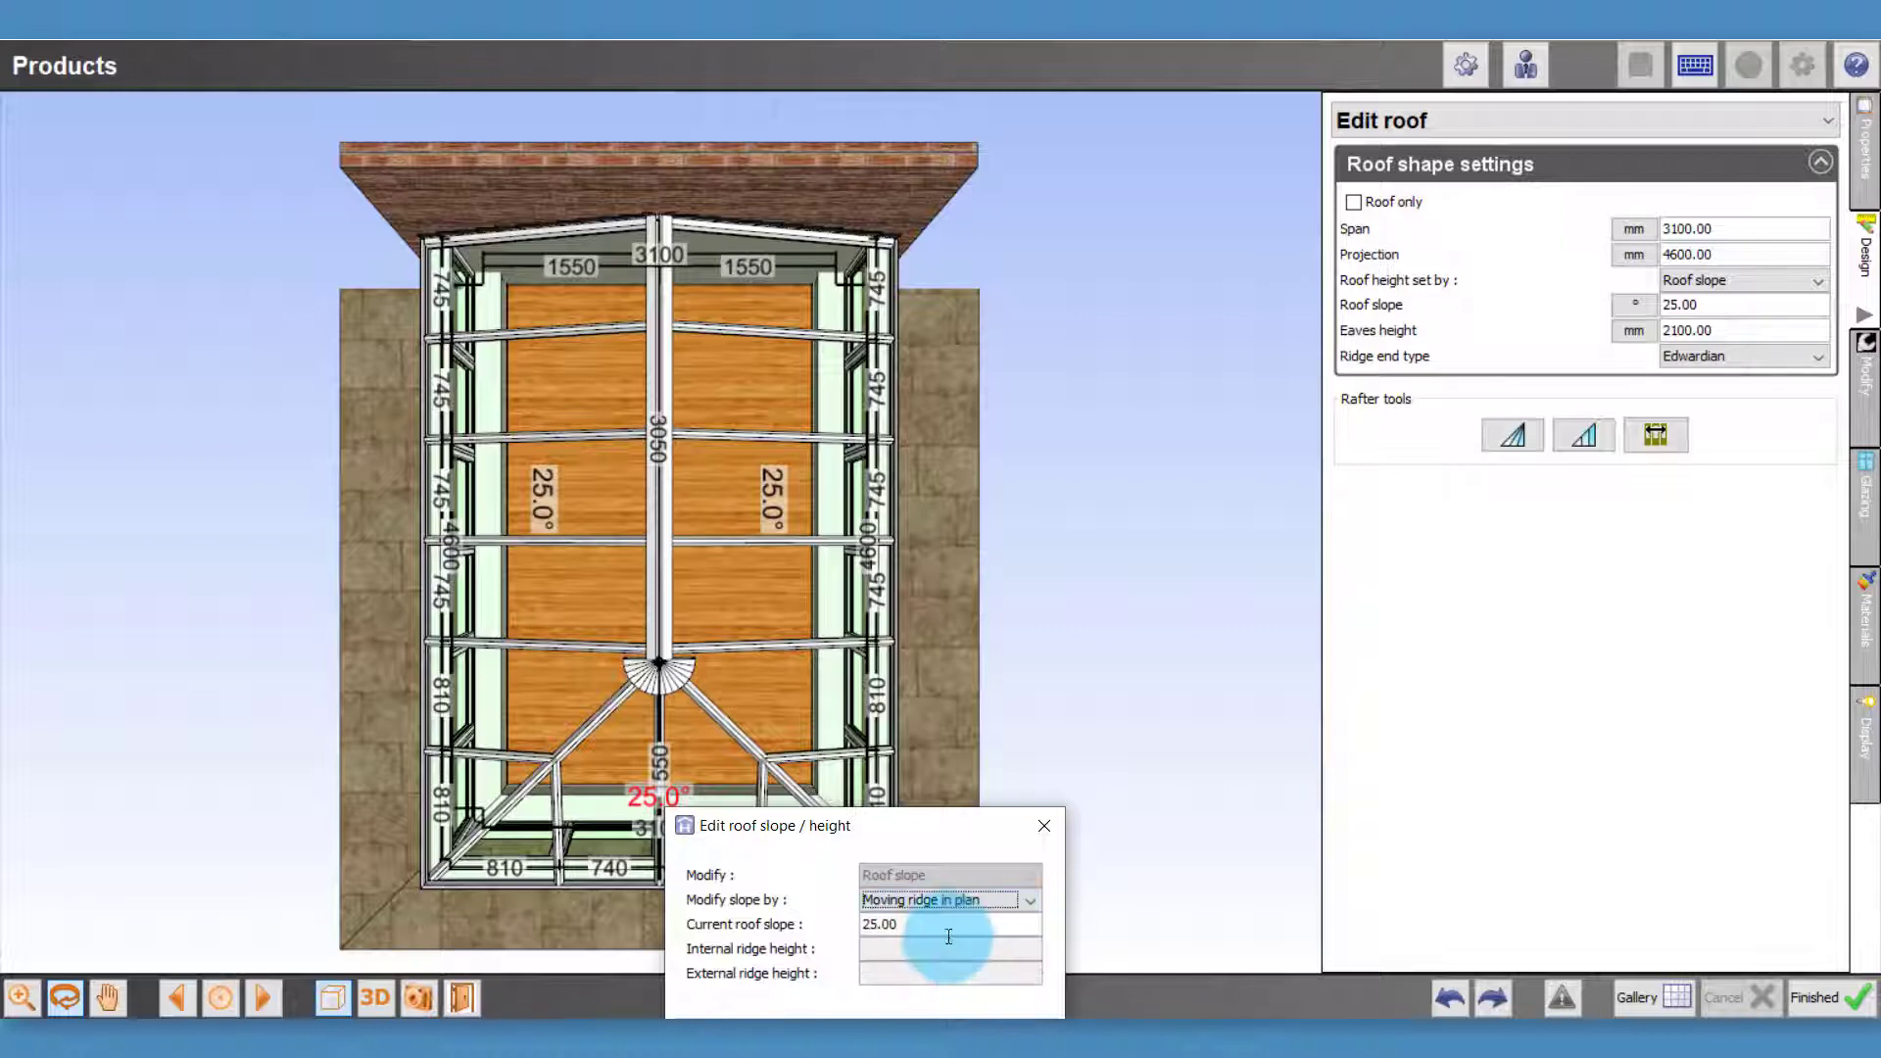
click(926, 925)
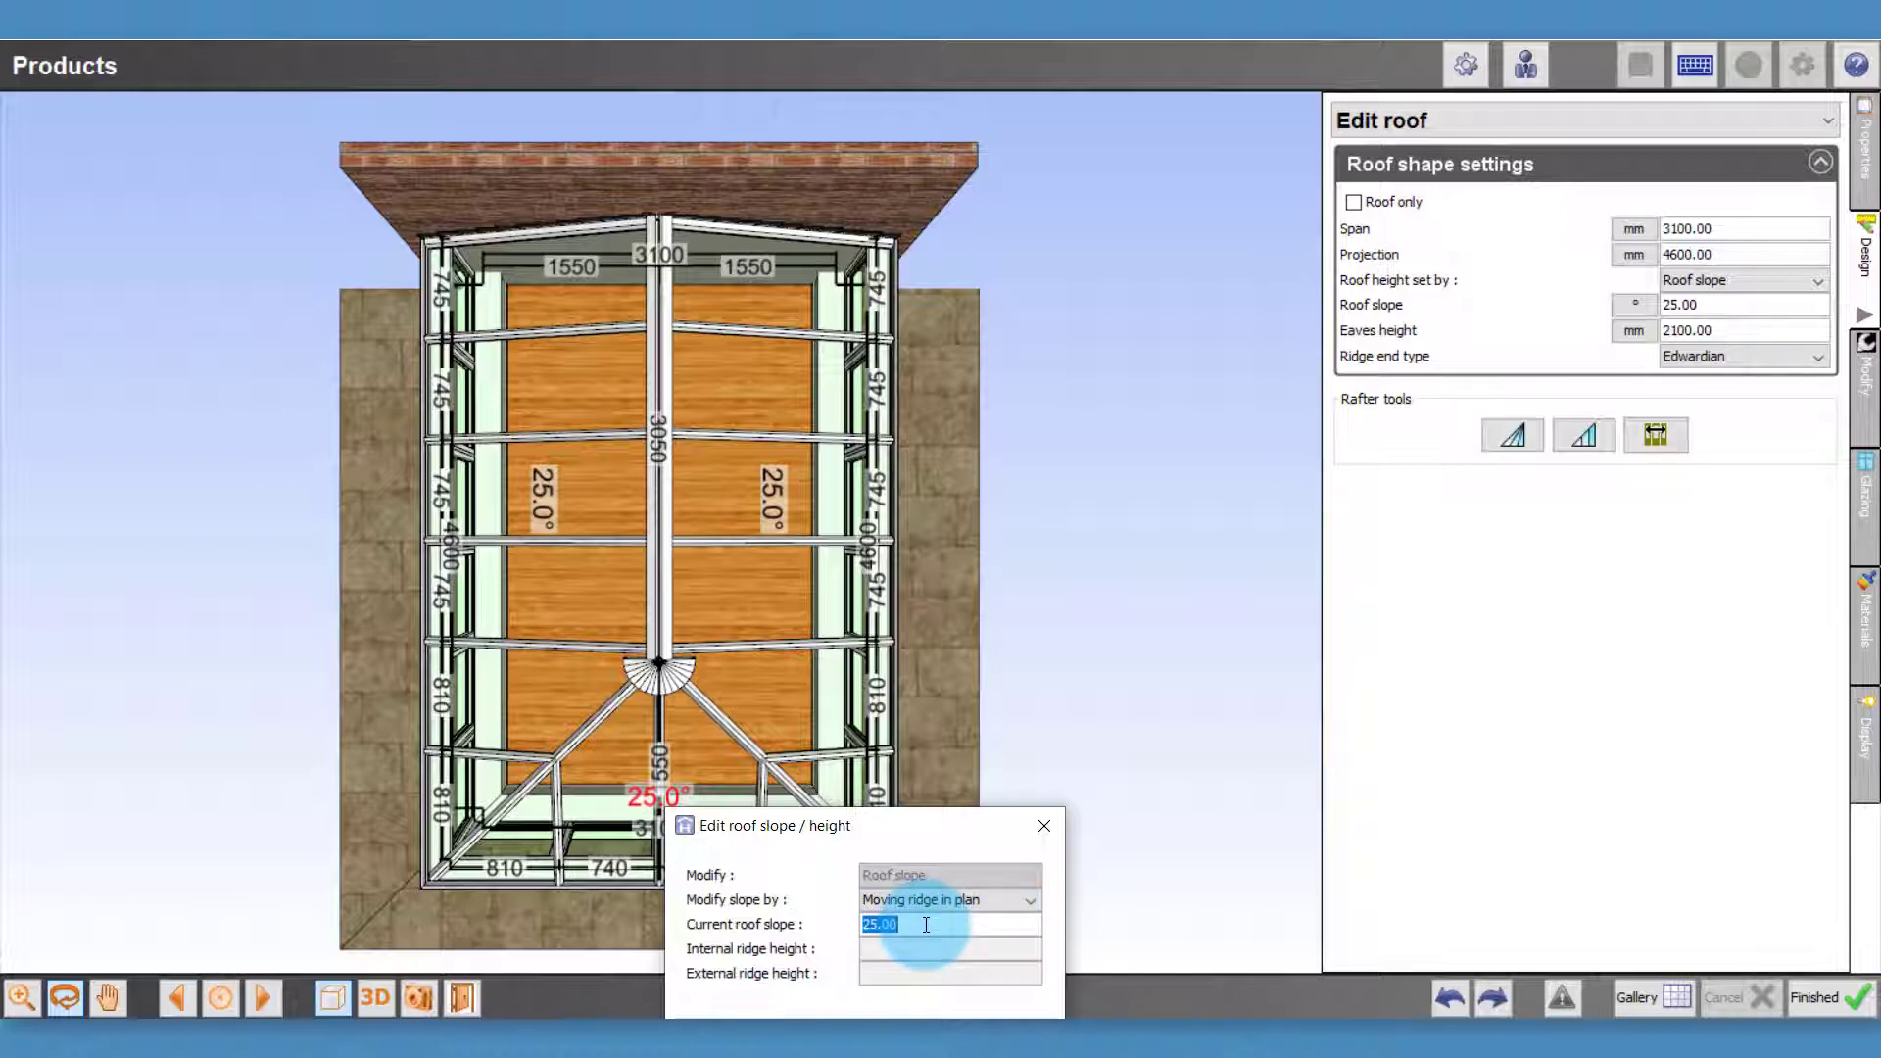
text(30)
drag(890, 837, 897, 733)
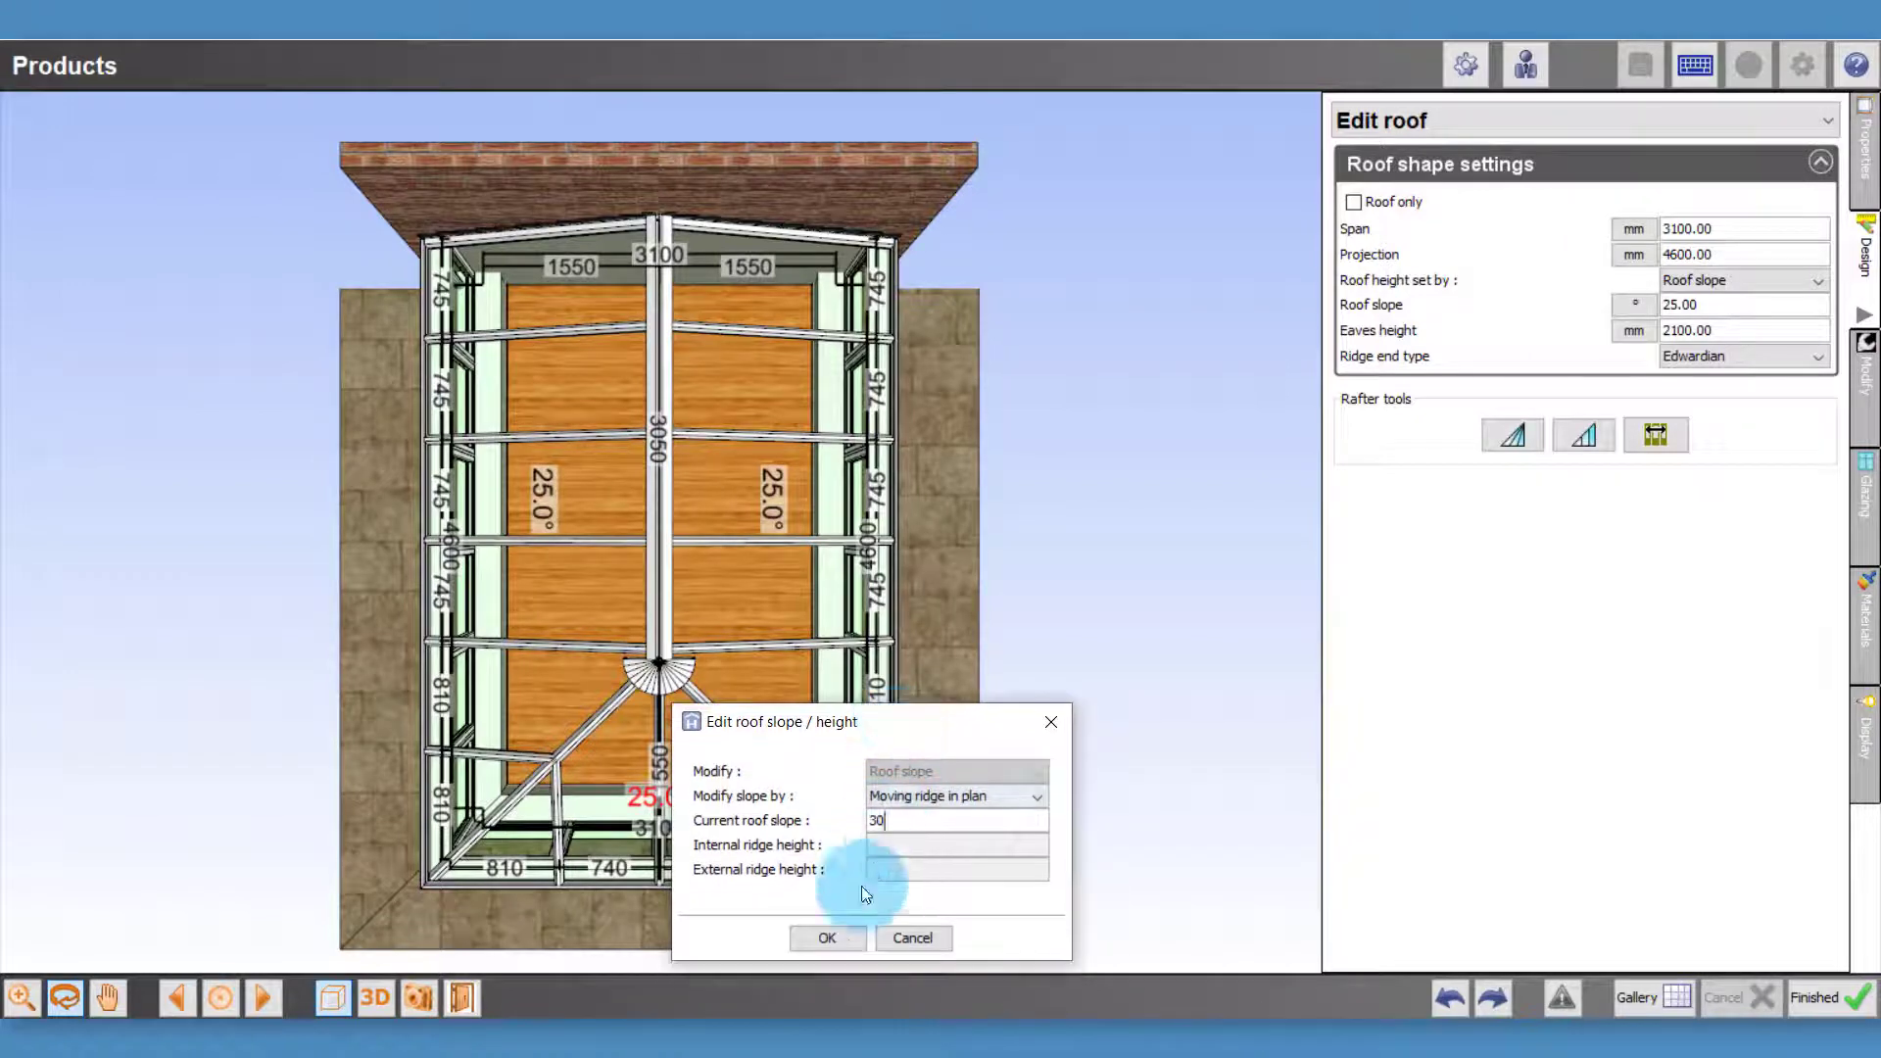
click(845, 939)
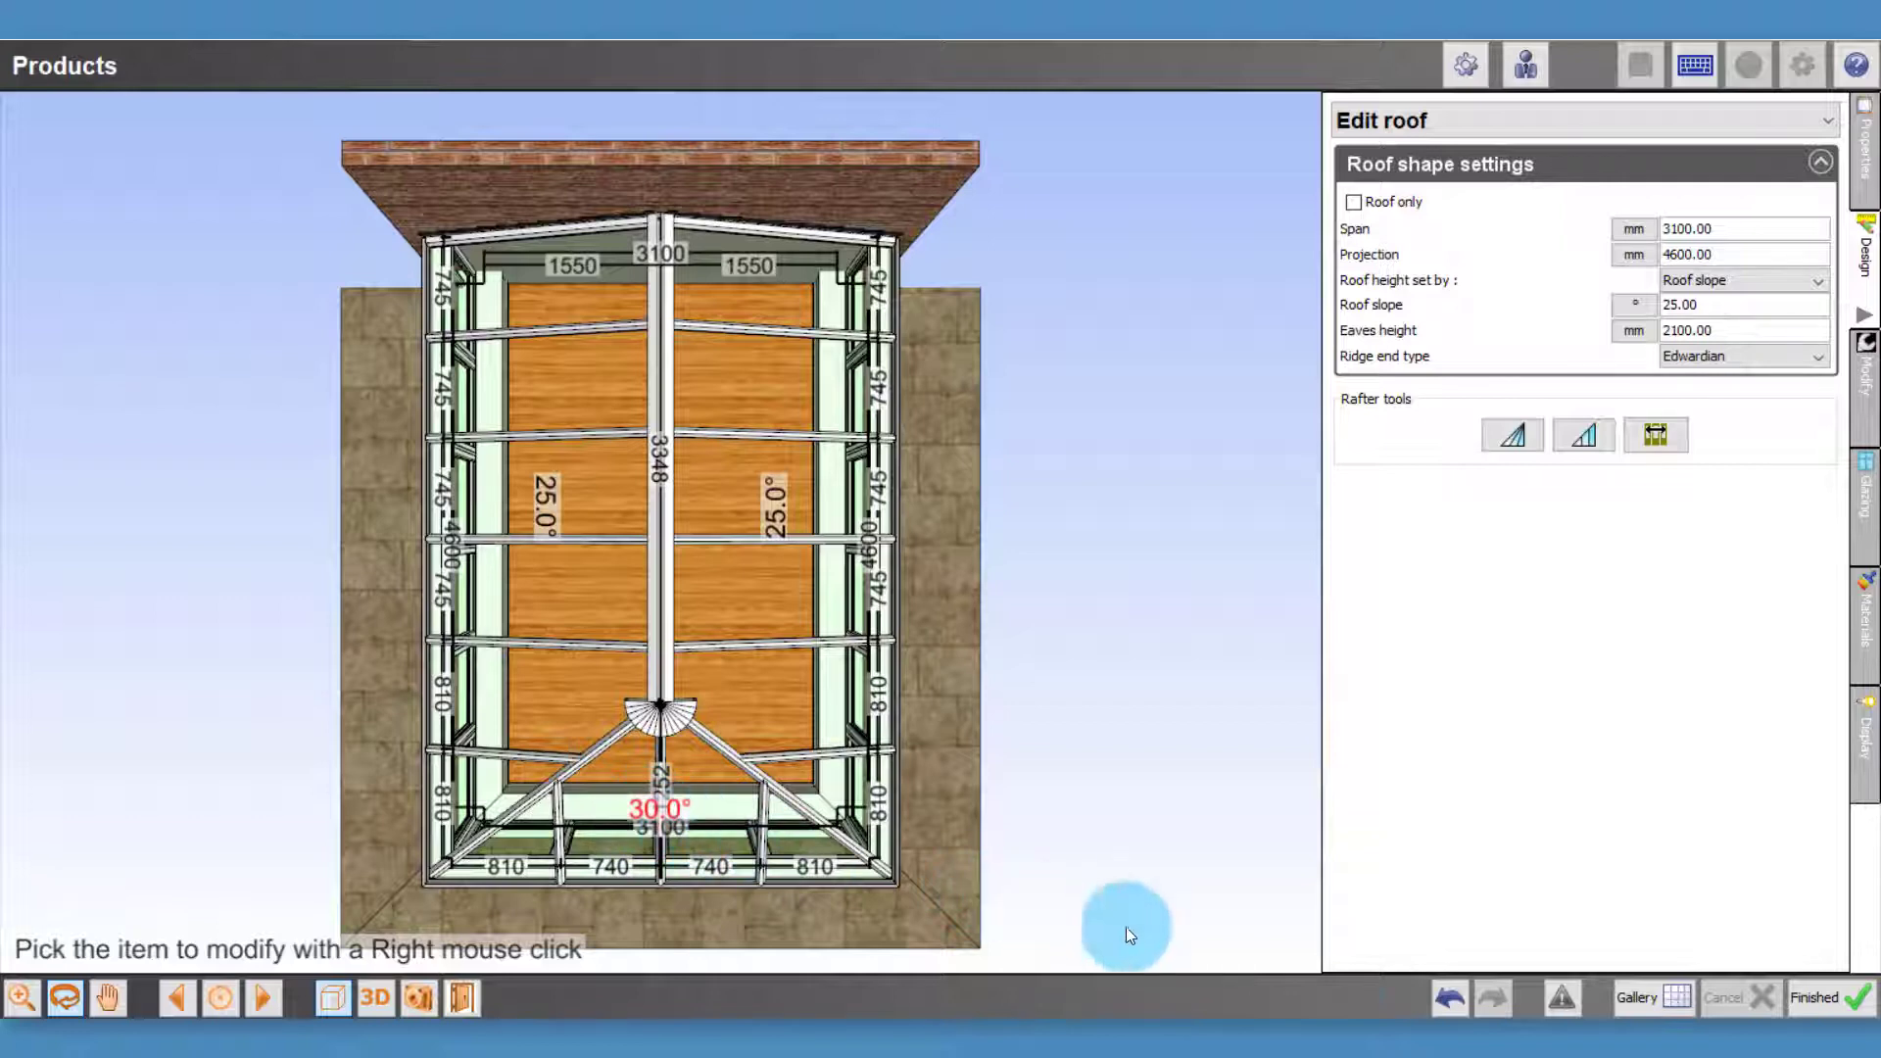
click(1450, 999)
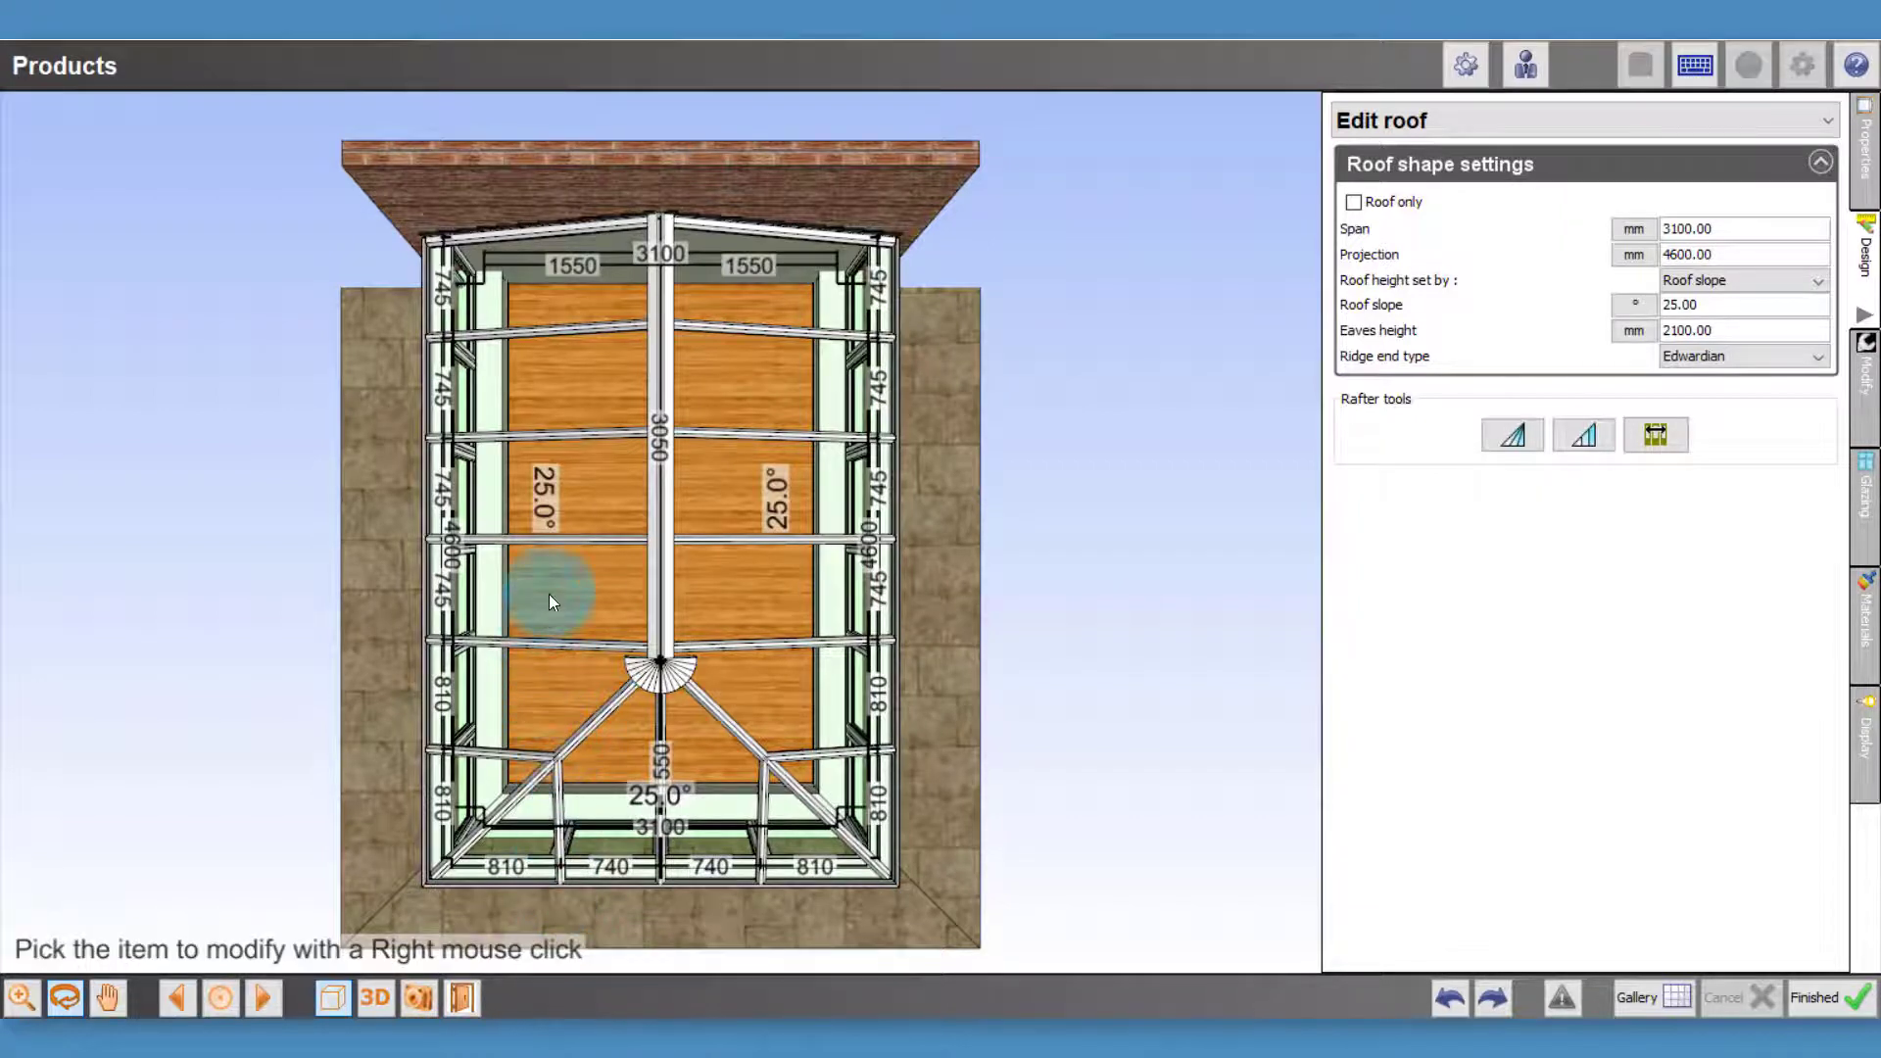
Try deleting and recreating the left slope's third rafter from the wall, and open and cancel its parallel move
right_click(567, 540)
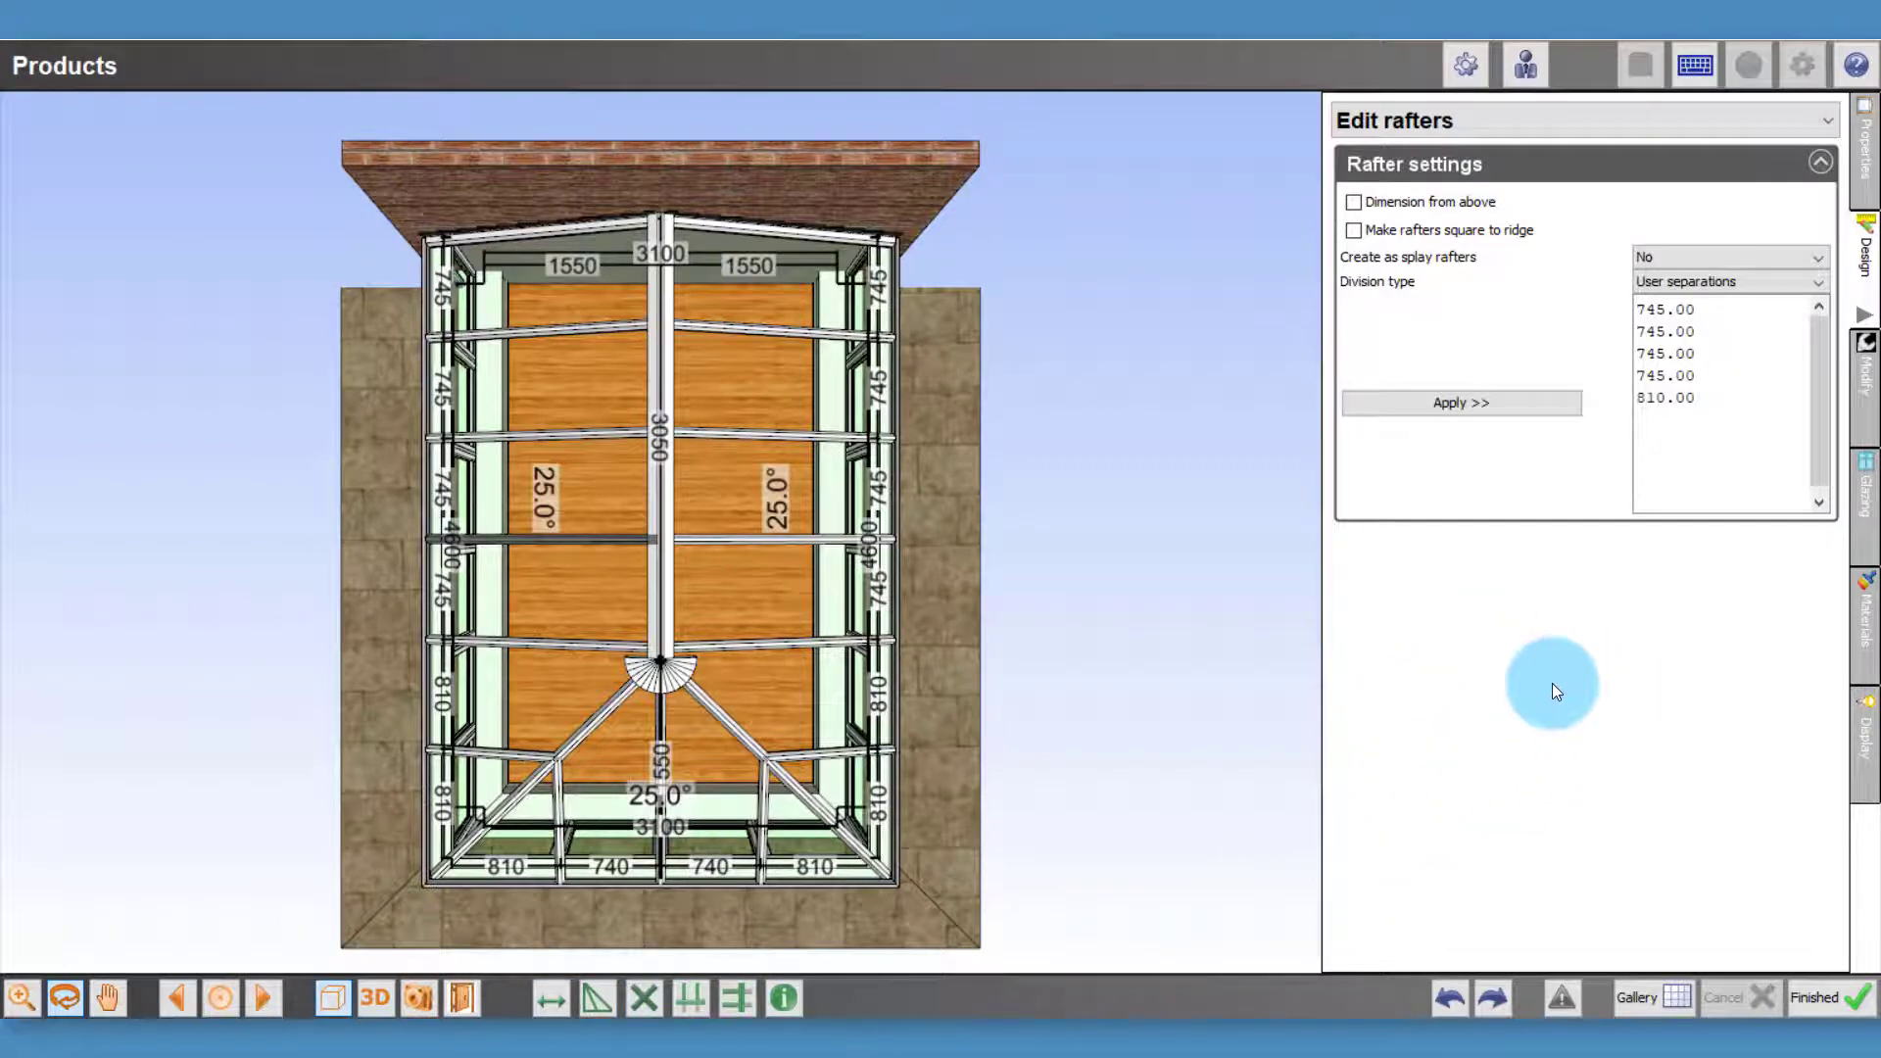
click(647, 995)
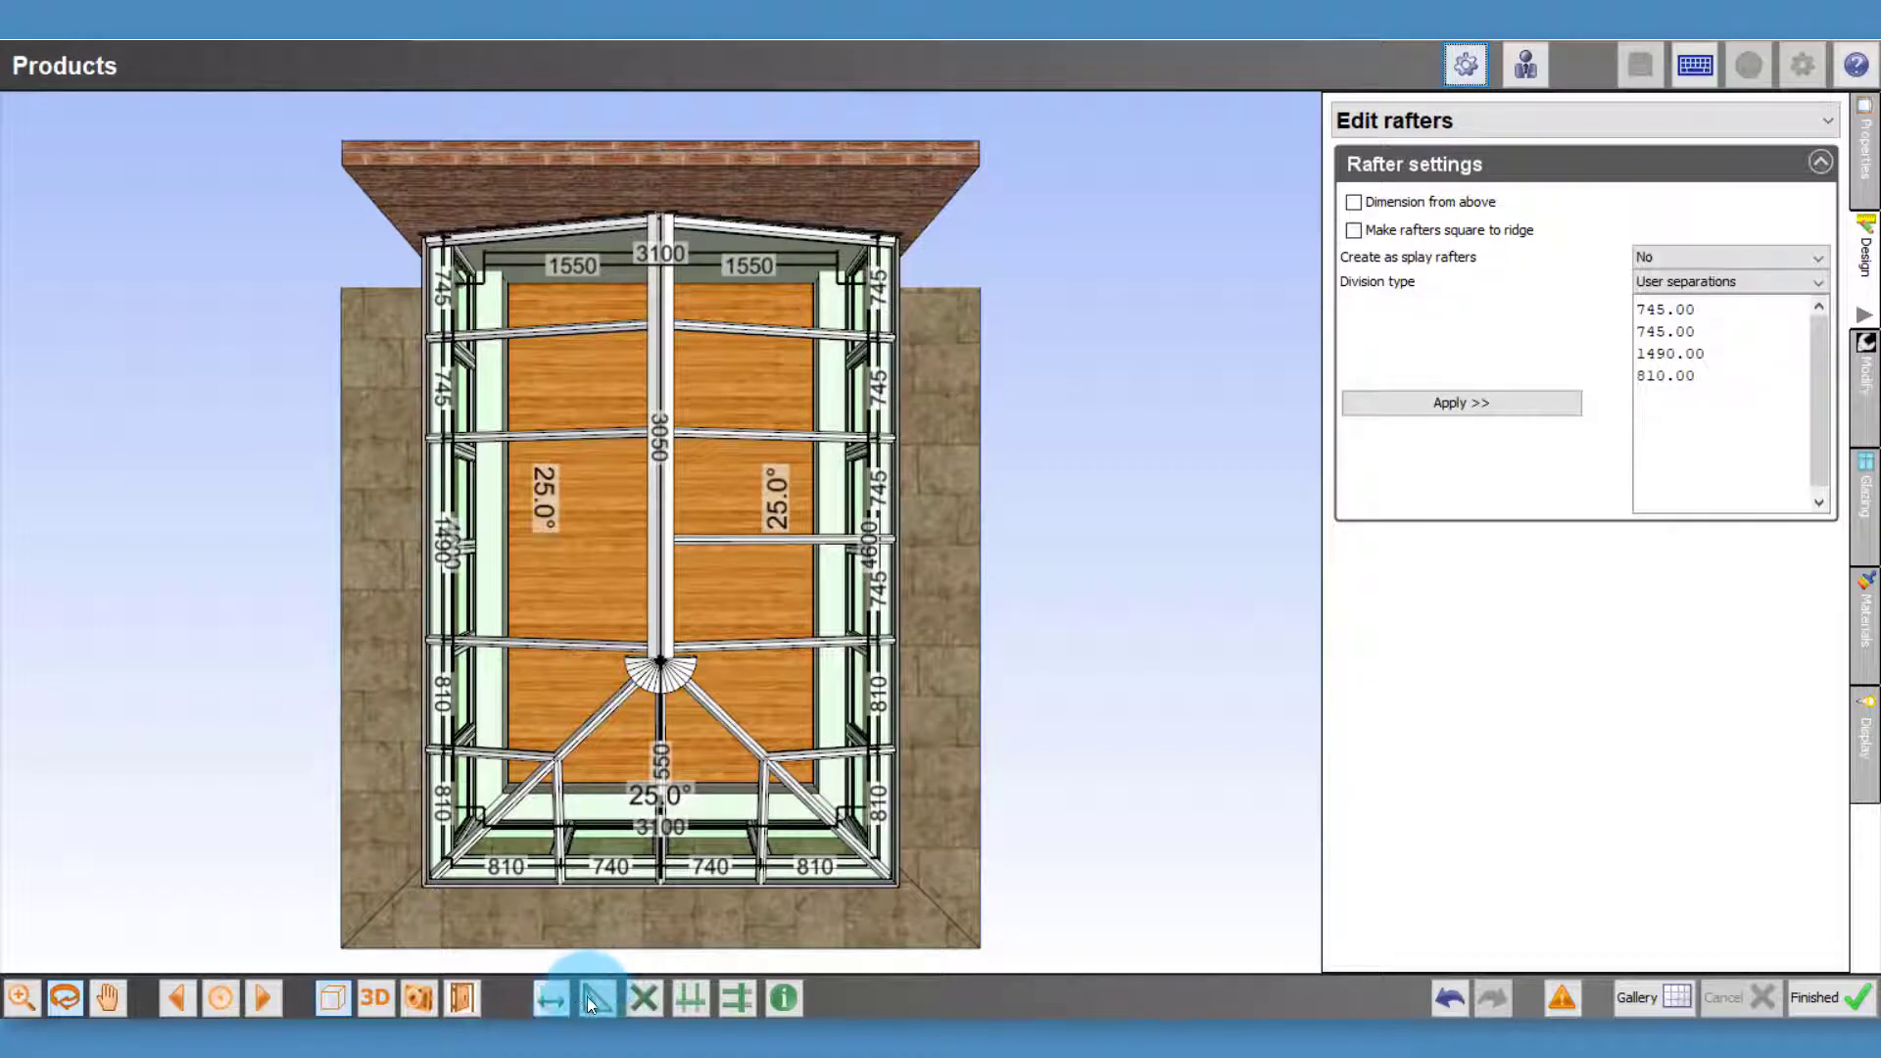
click(734, 989)
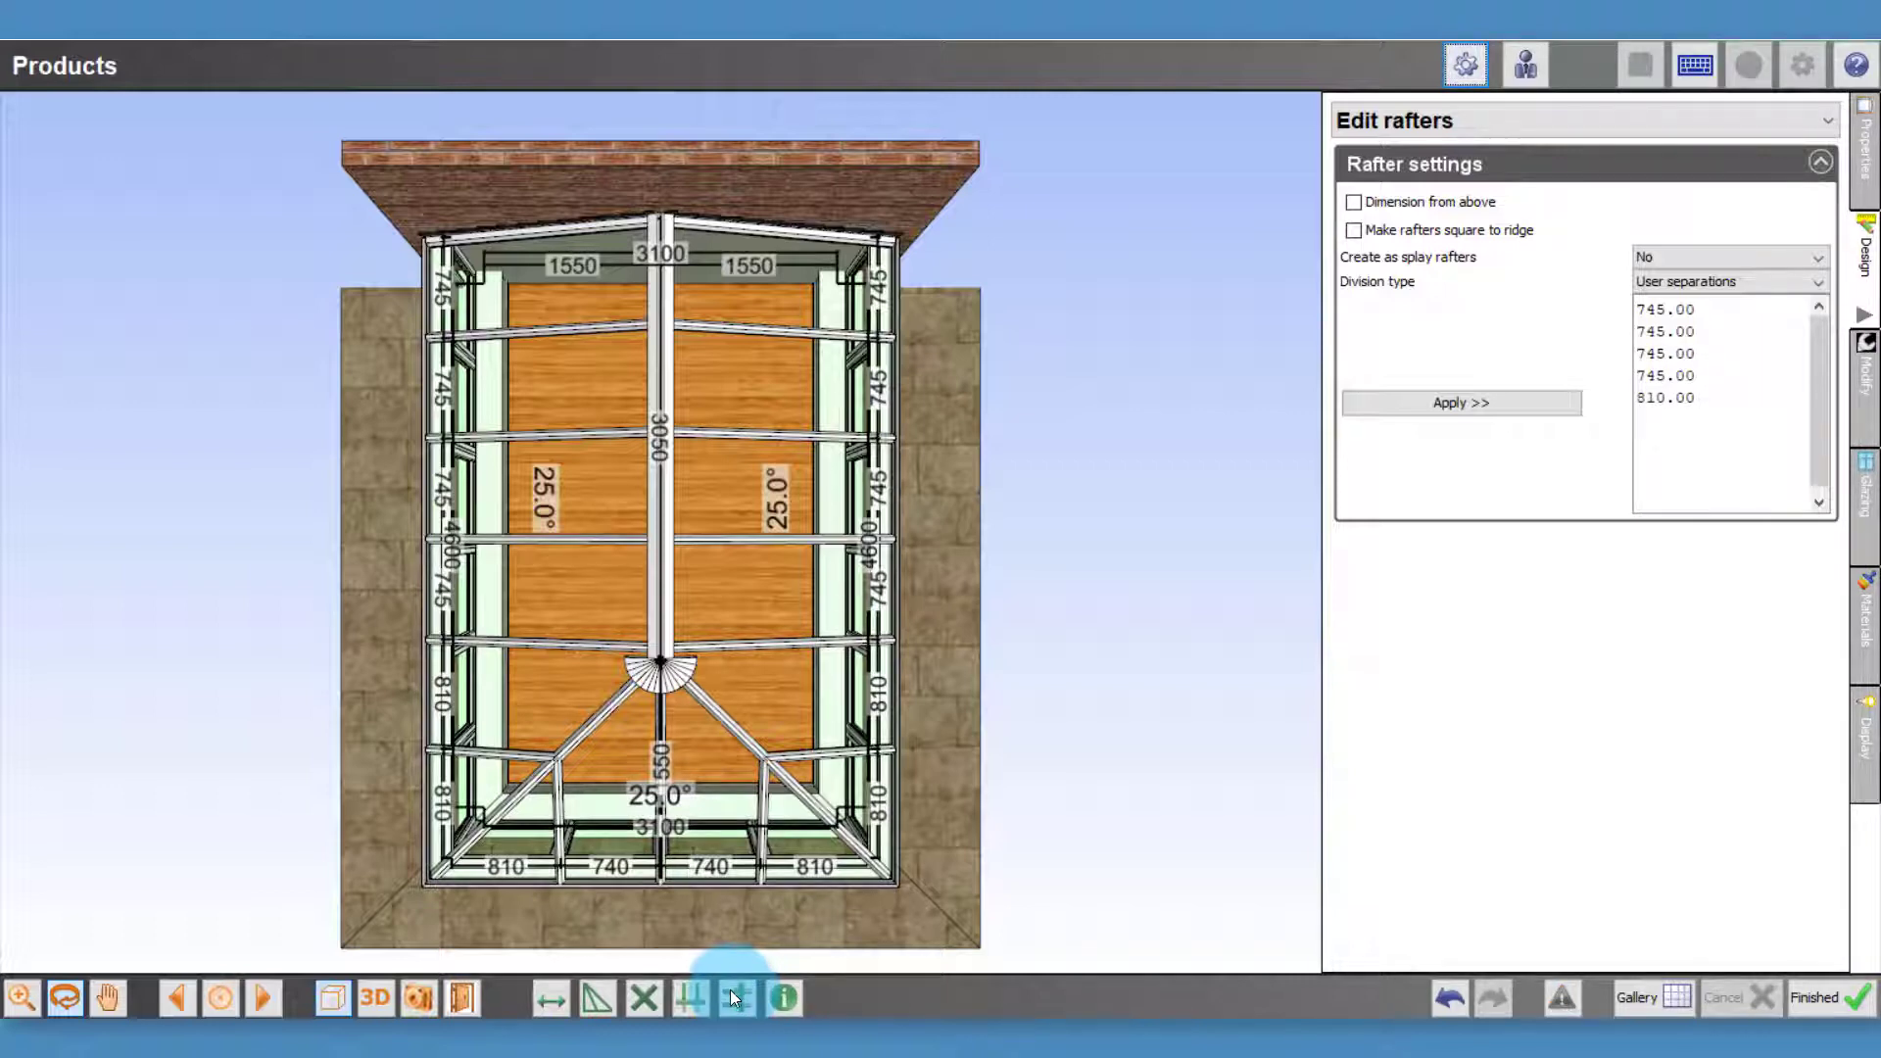
click(561, 994)
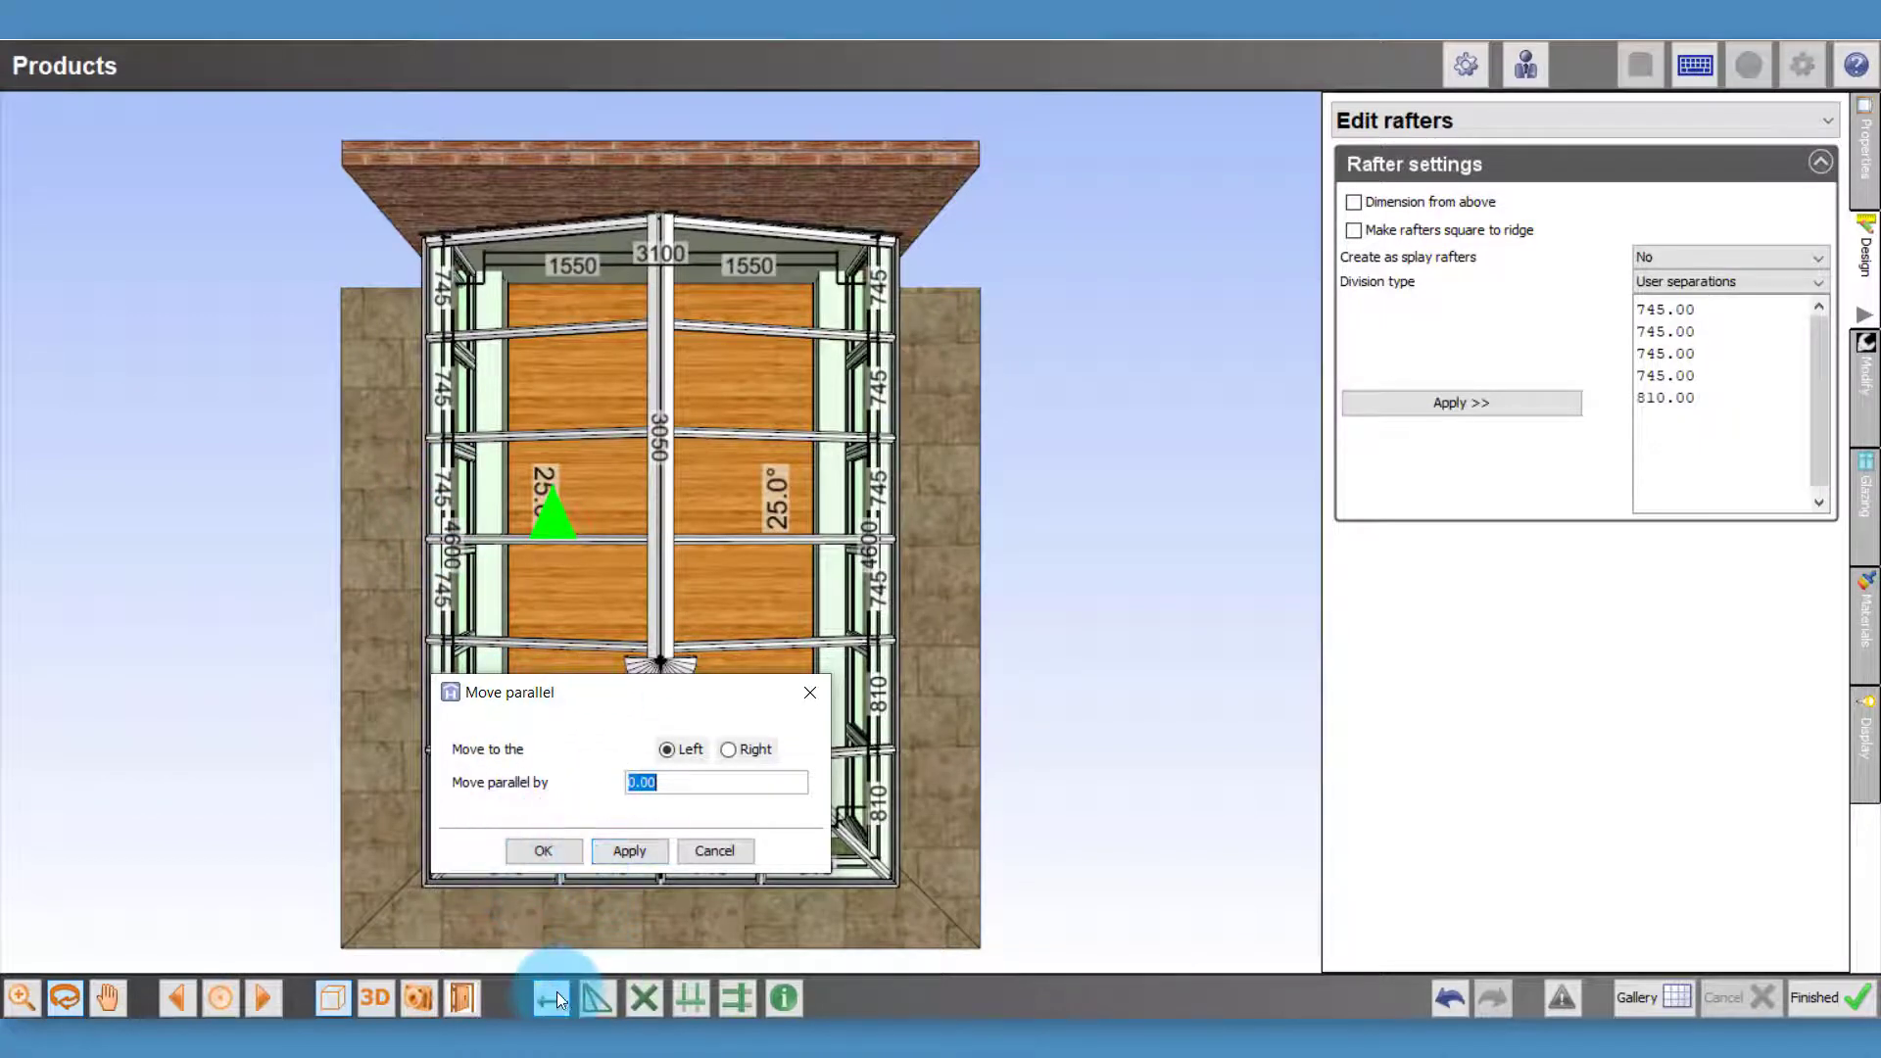
click(700, 844)
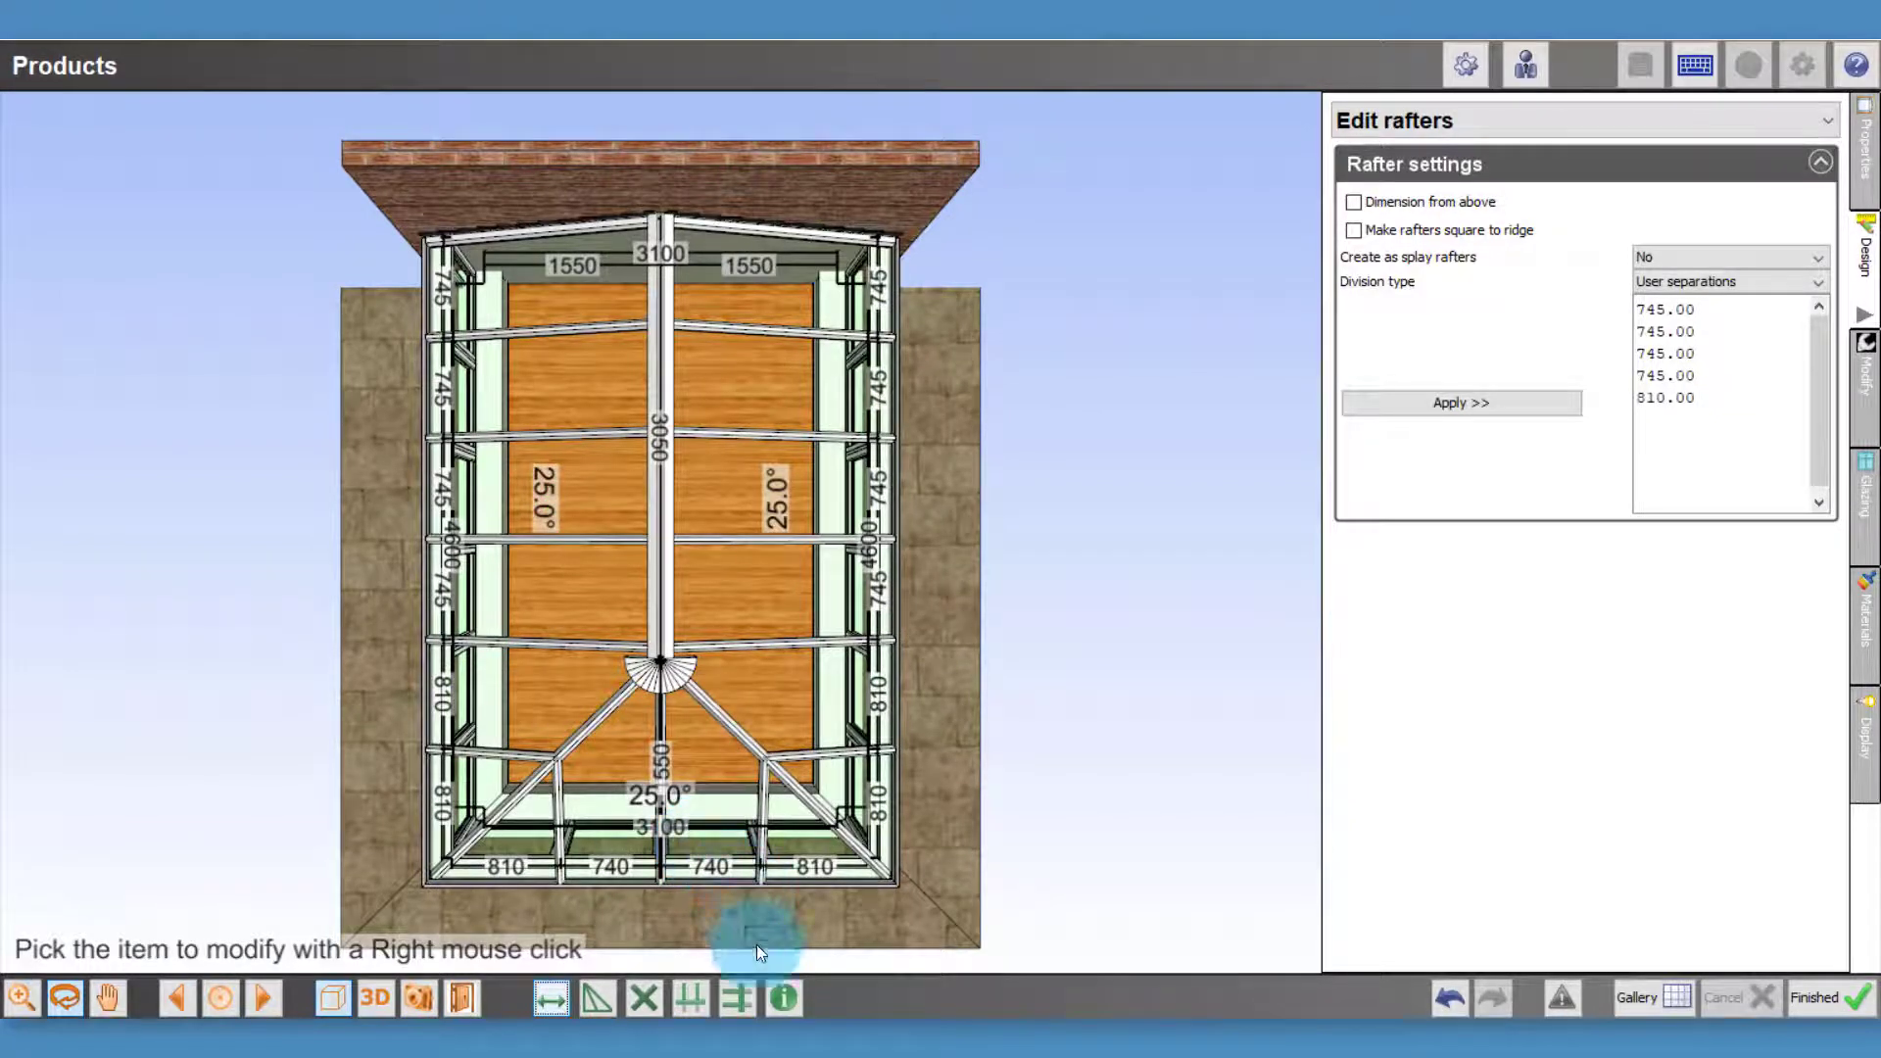
Try switching the left jack rafter of the front slope between jack and splay layout
click(597, 999)
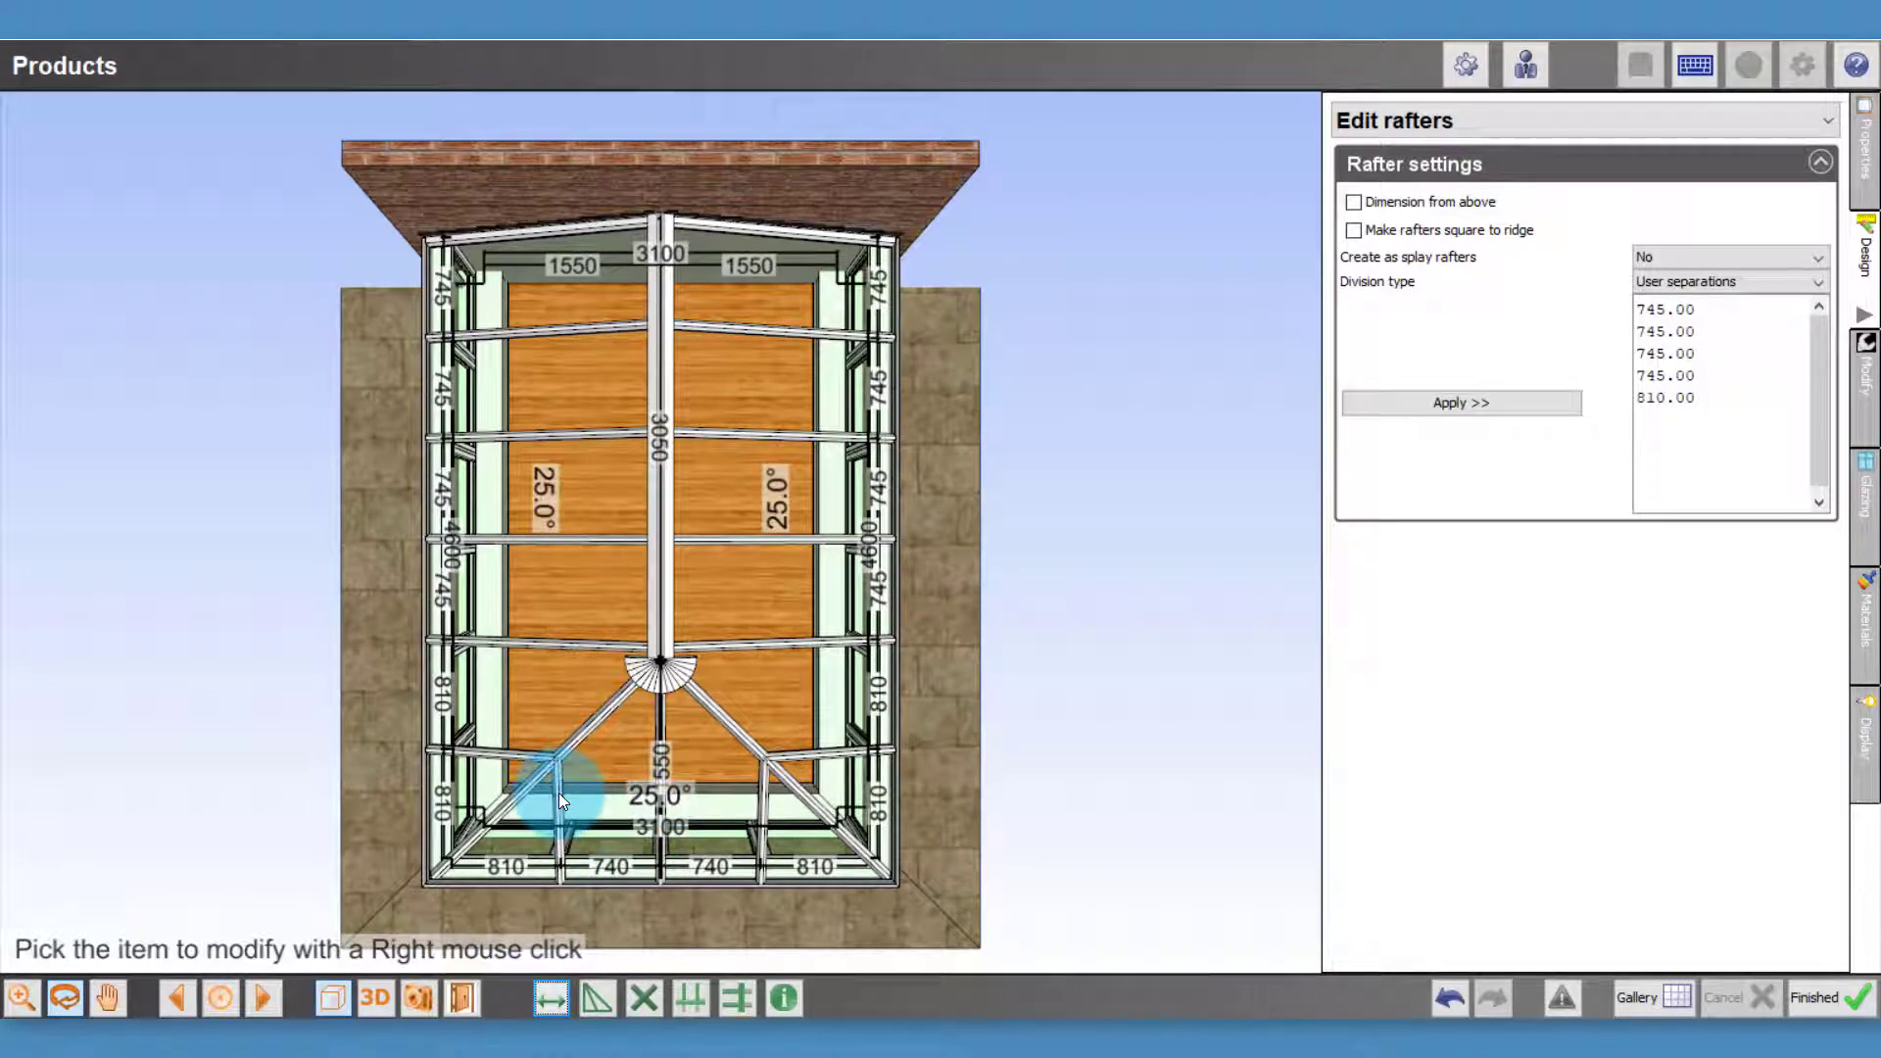
drag(559, 793, 563, 794)
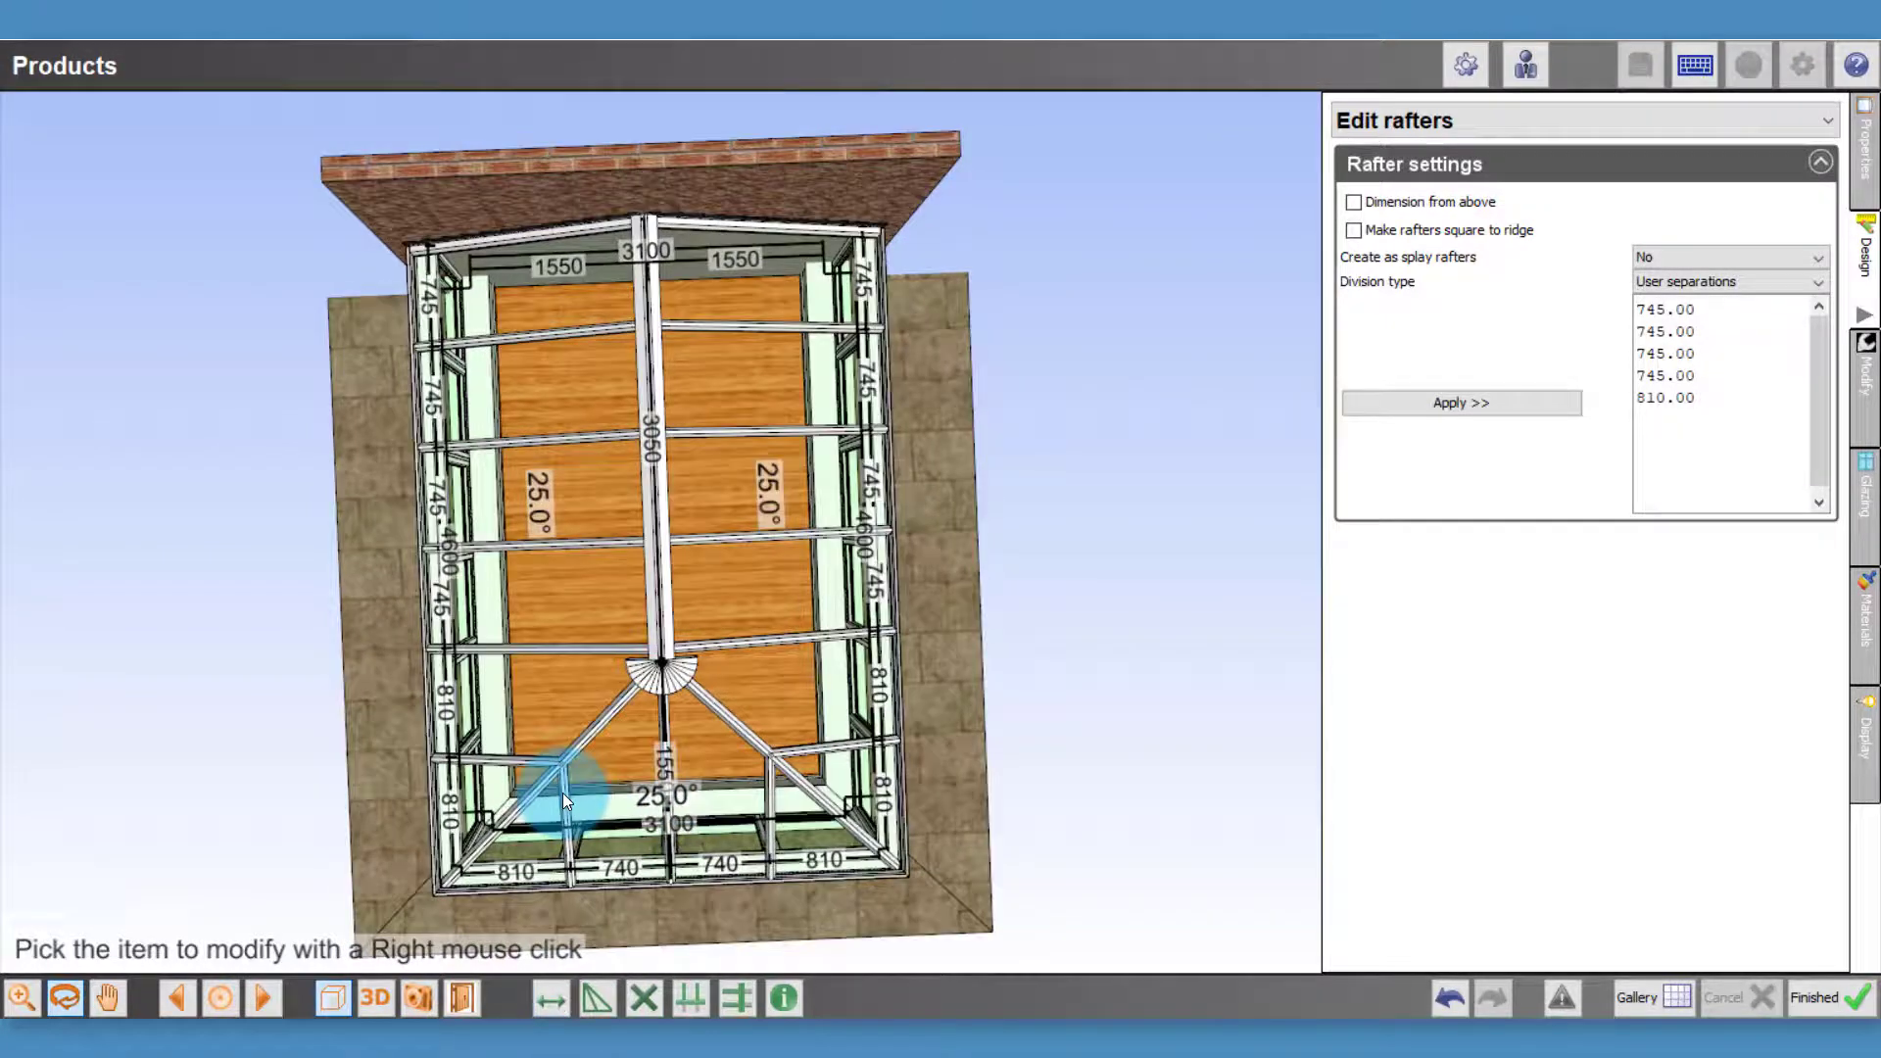
click(221, 997)
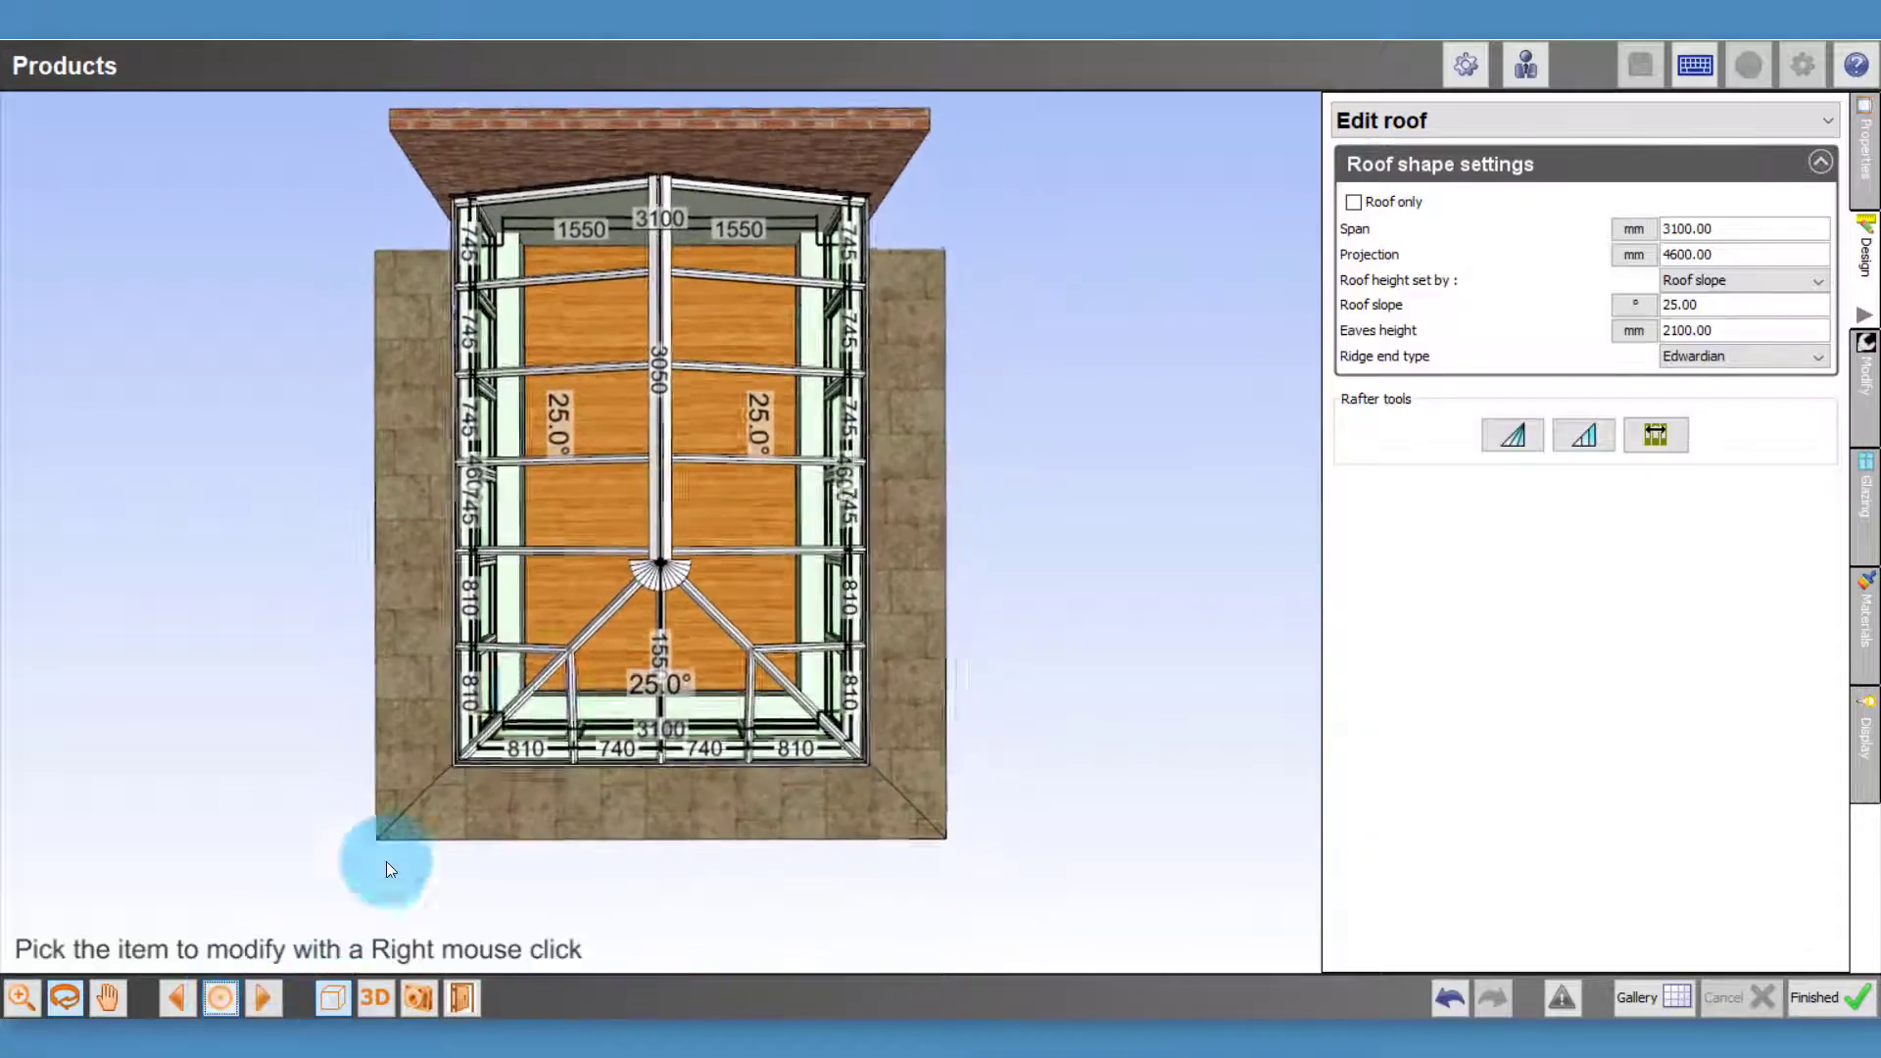
right_click(572, 672)
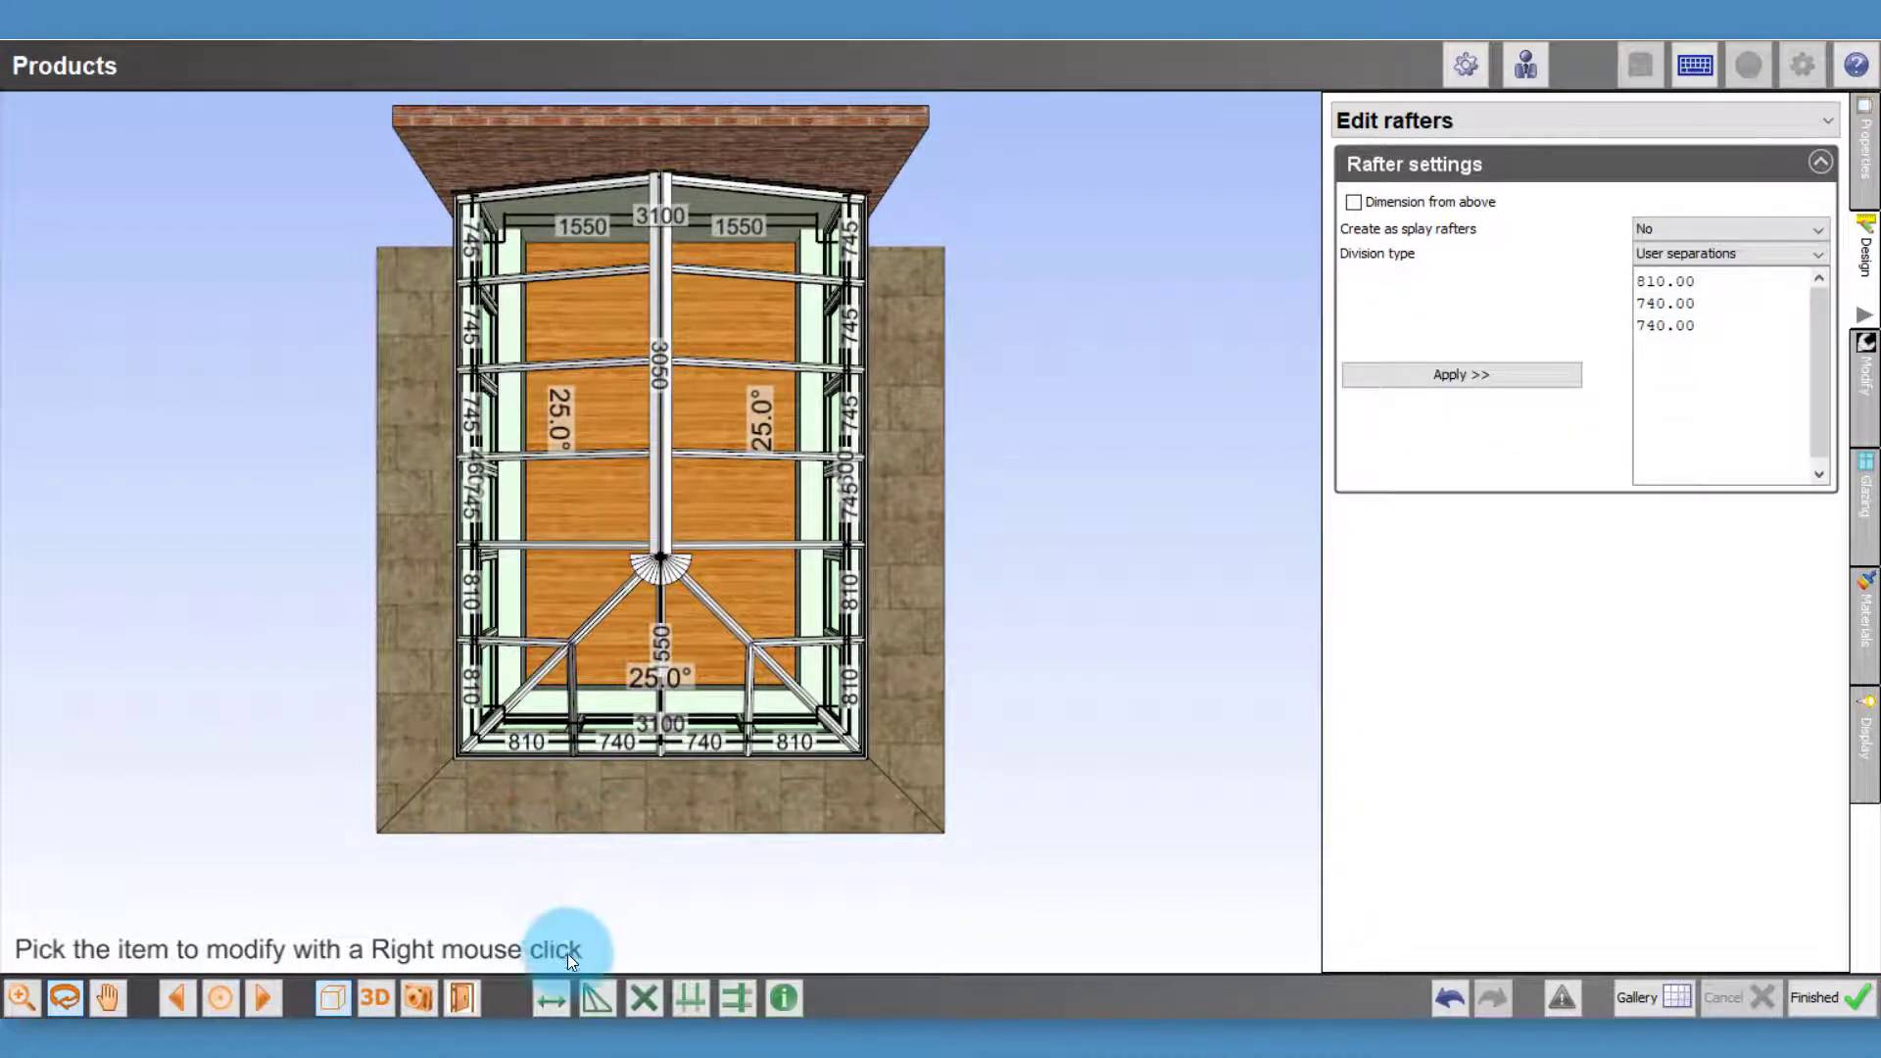
click(591, 993)
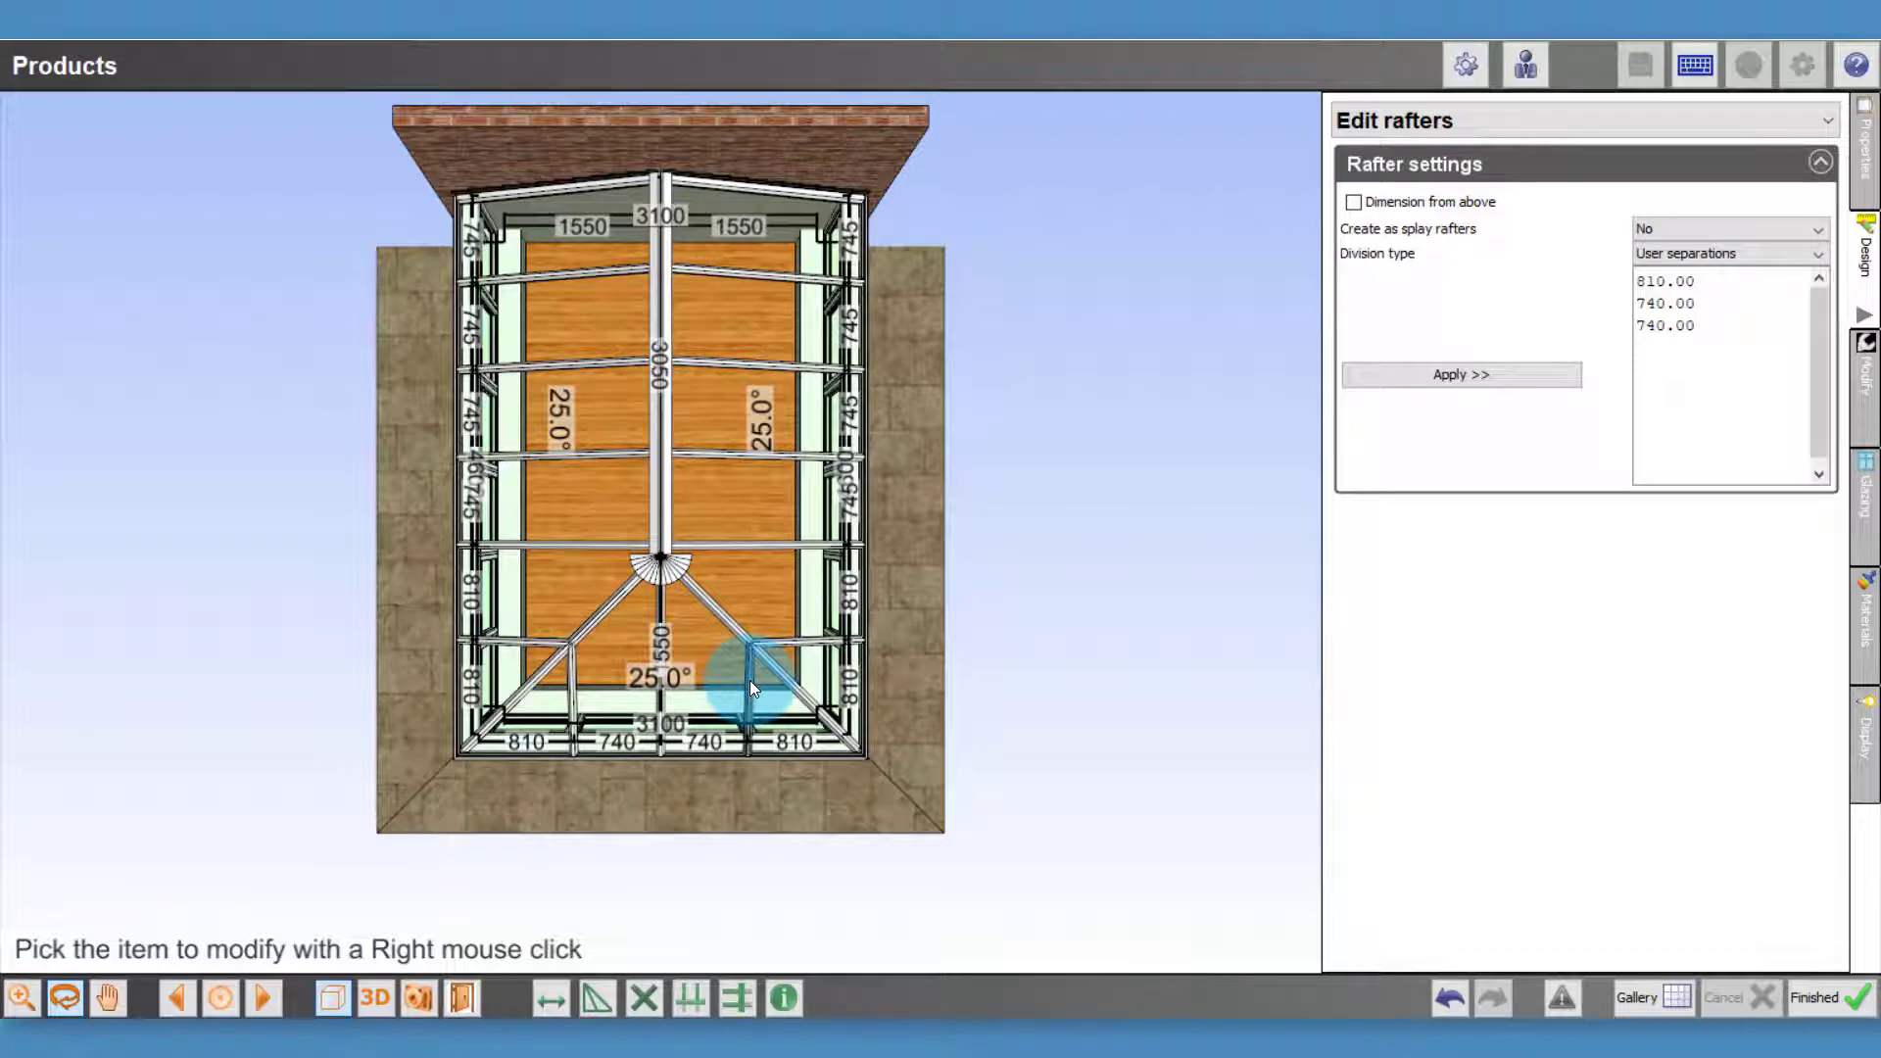
Return to whole-roof editing, change all jack rafters to splay rafters and switch them back to jack rafters
click(1450, 124)
click(1451, 159)
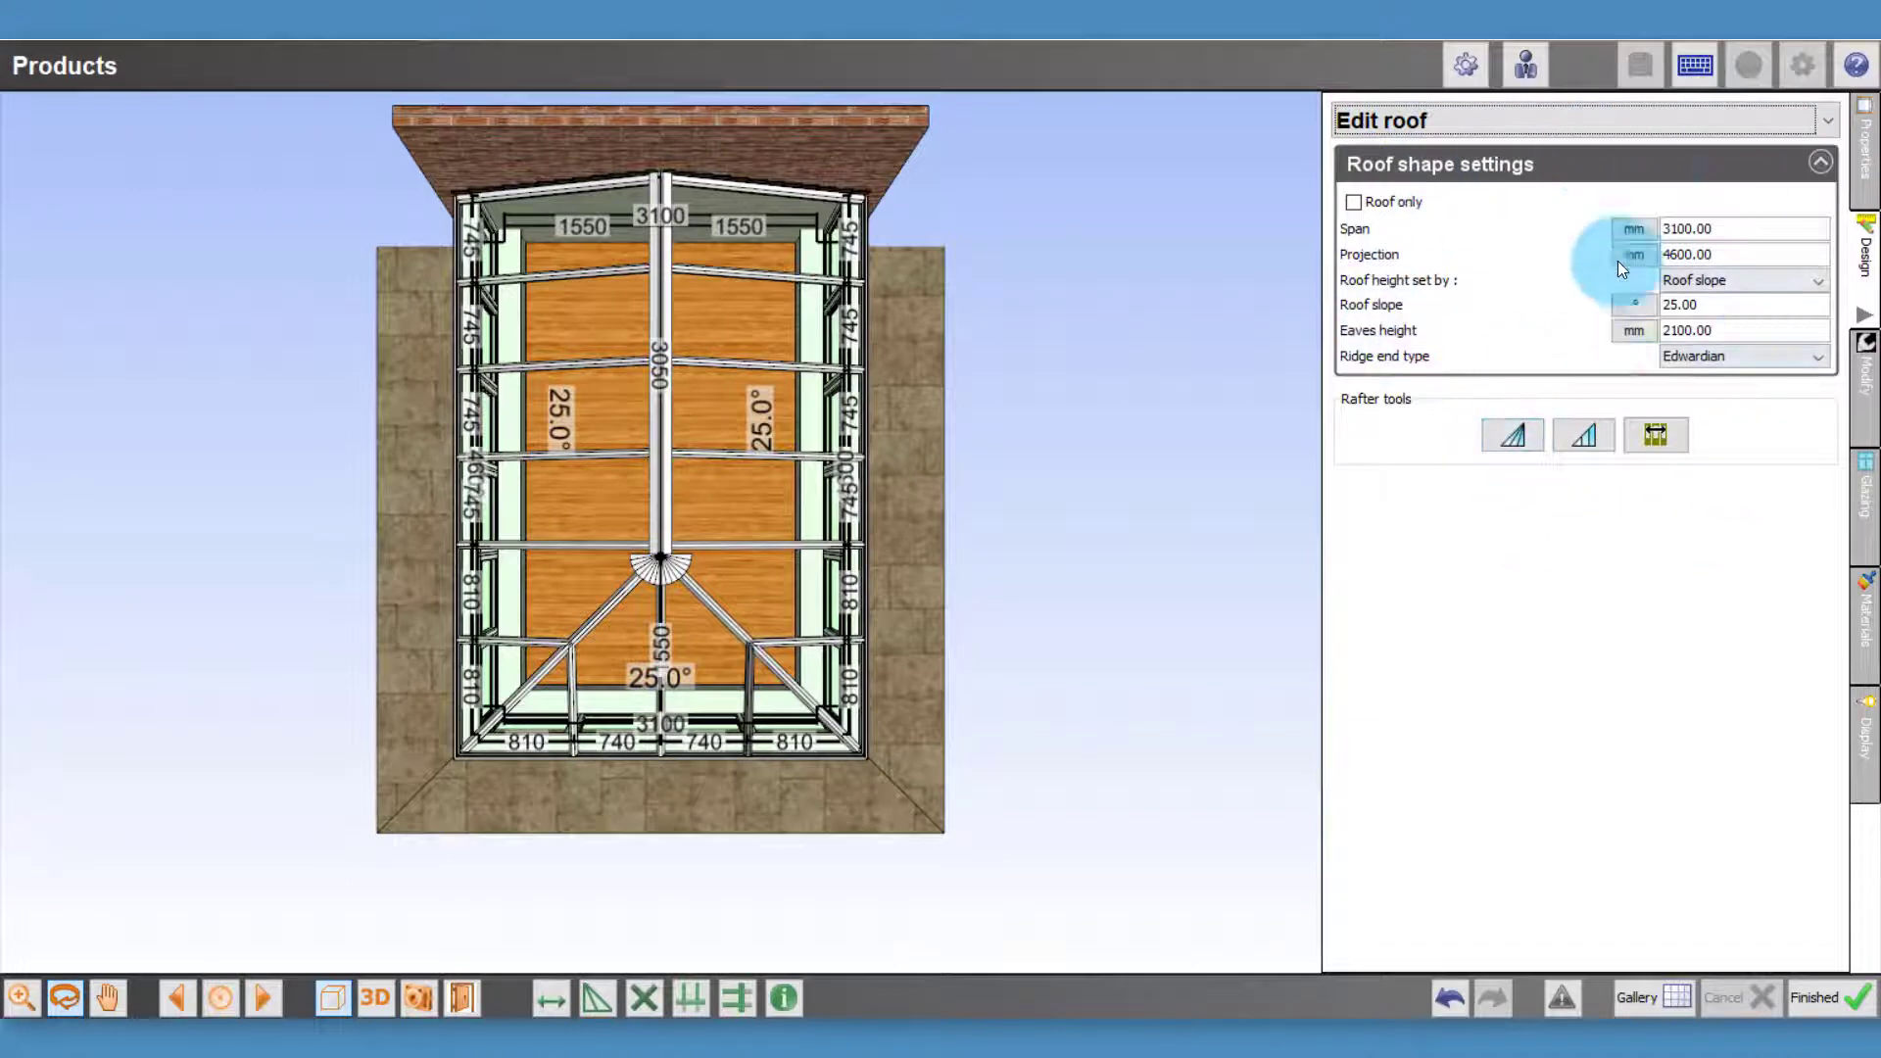
click(1508, 438)
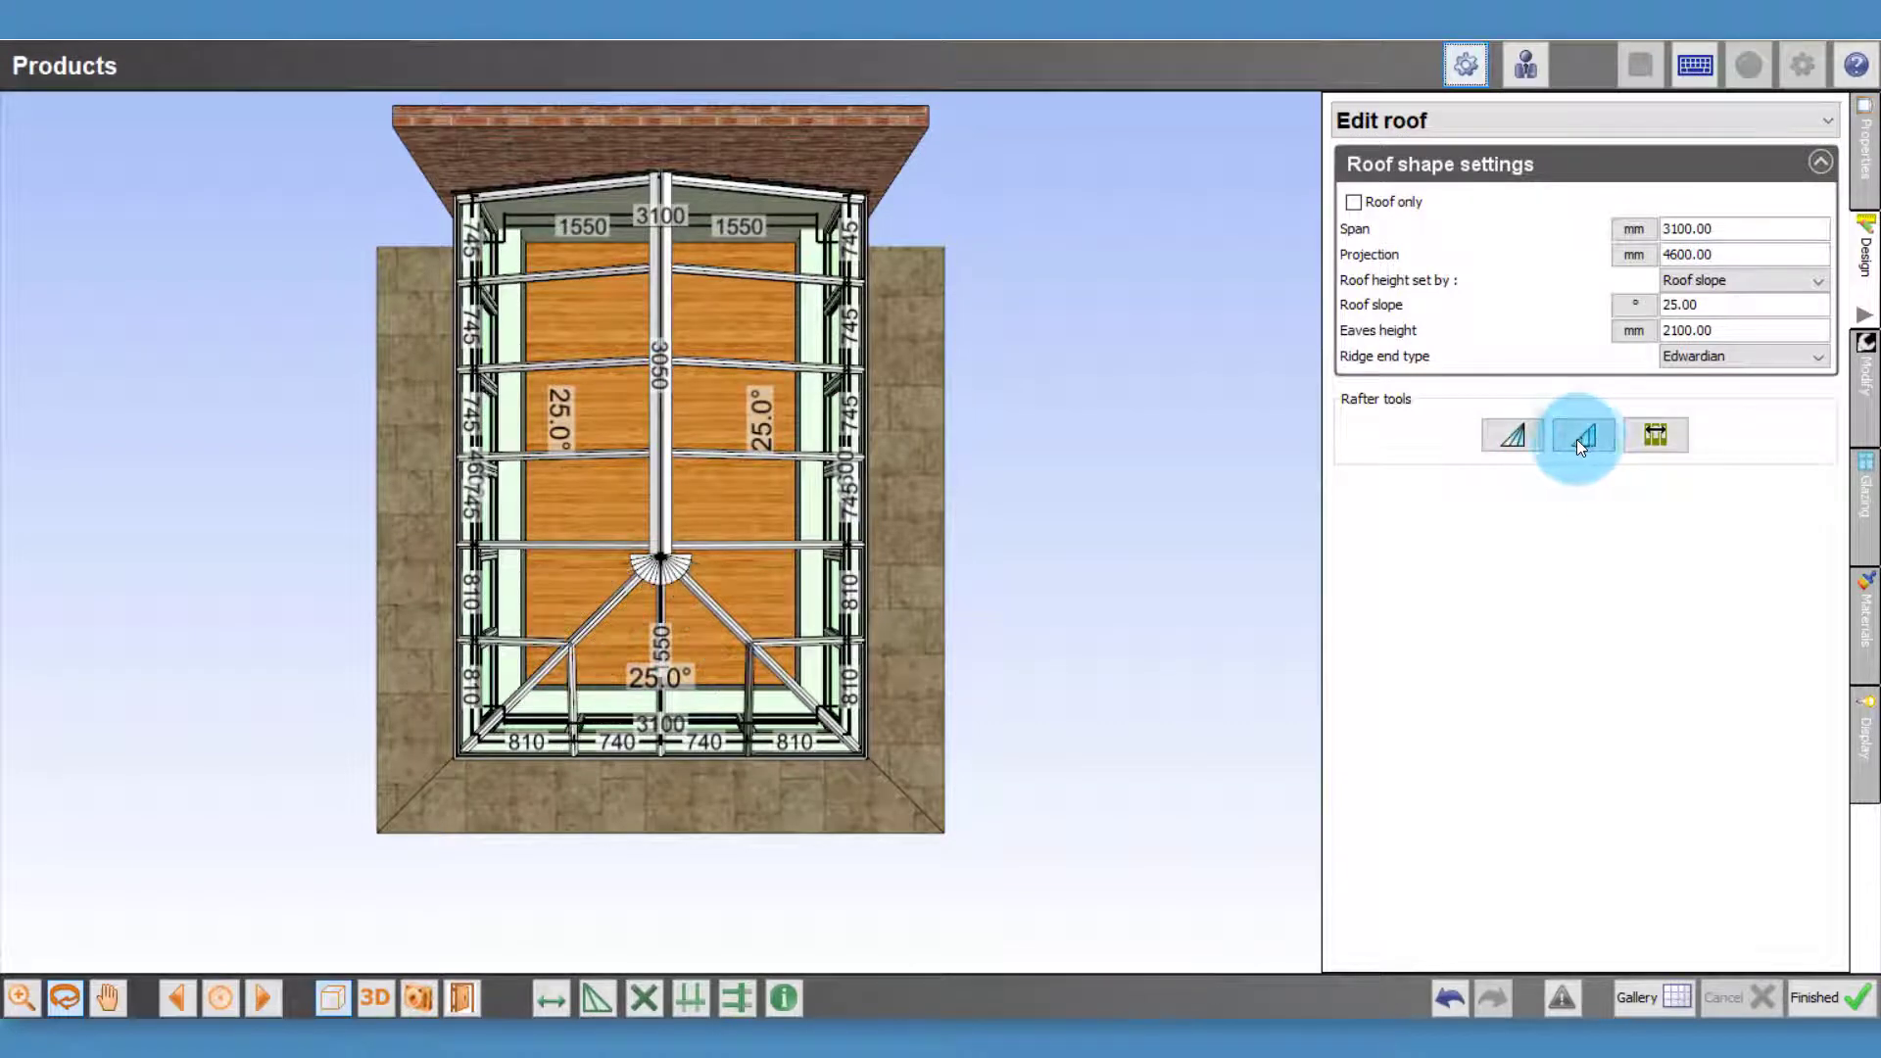
click(1516, 438)
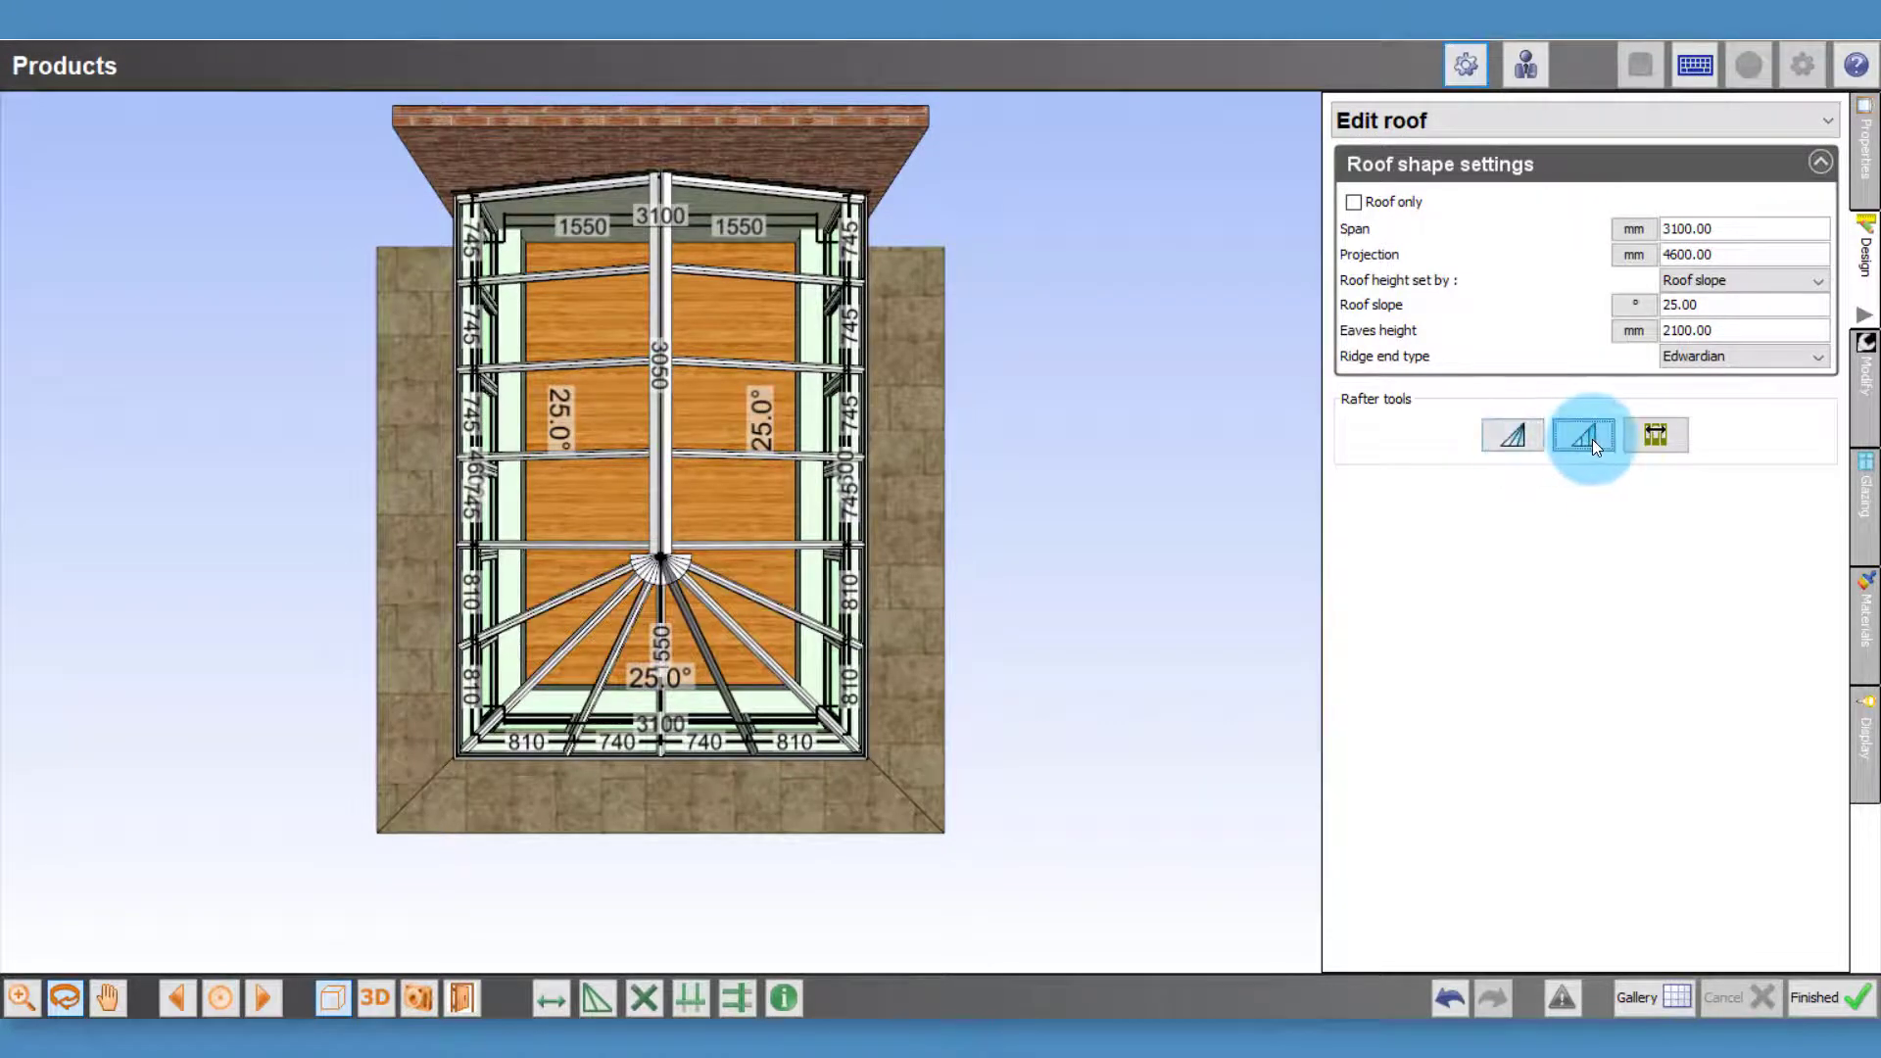
click(1520, 440)
click(1580, 437)
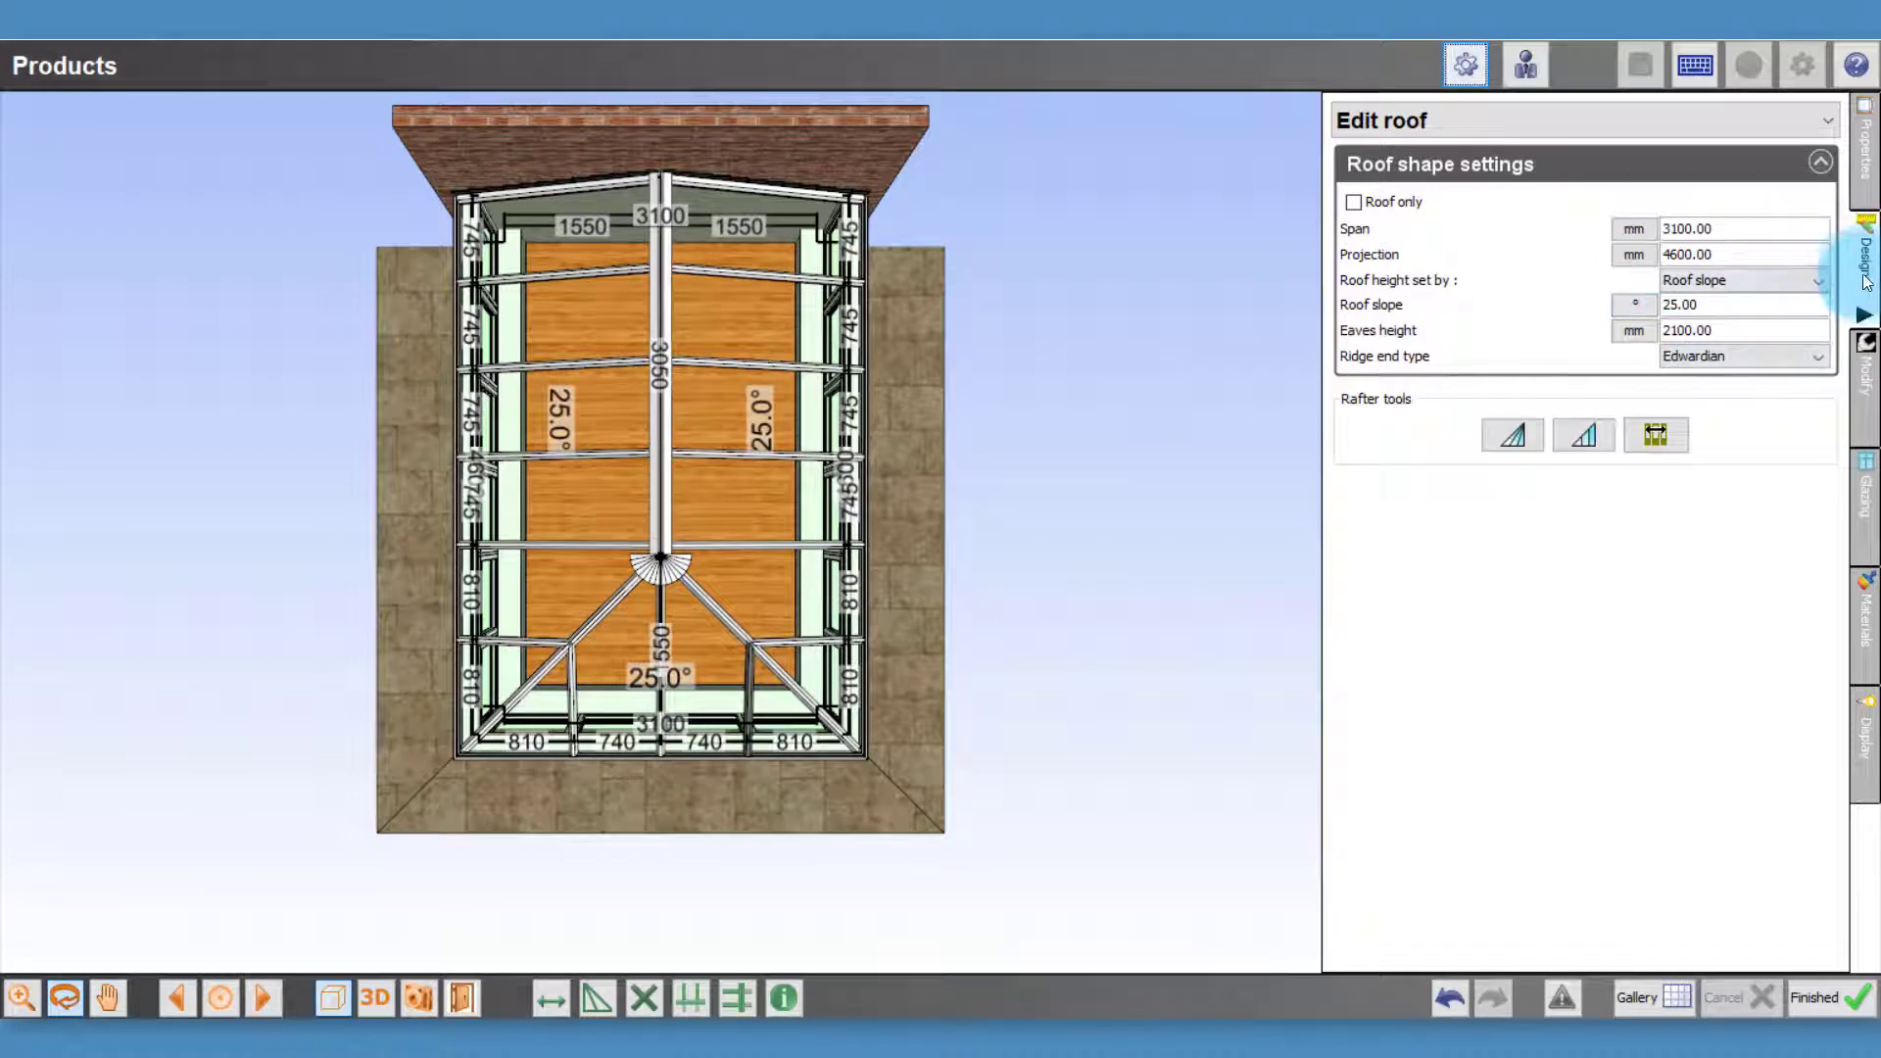
Create a standard tie-bar across the rafter pair nearest the ridge's front end and inspect it in 3D
click(1869, 365)
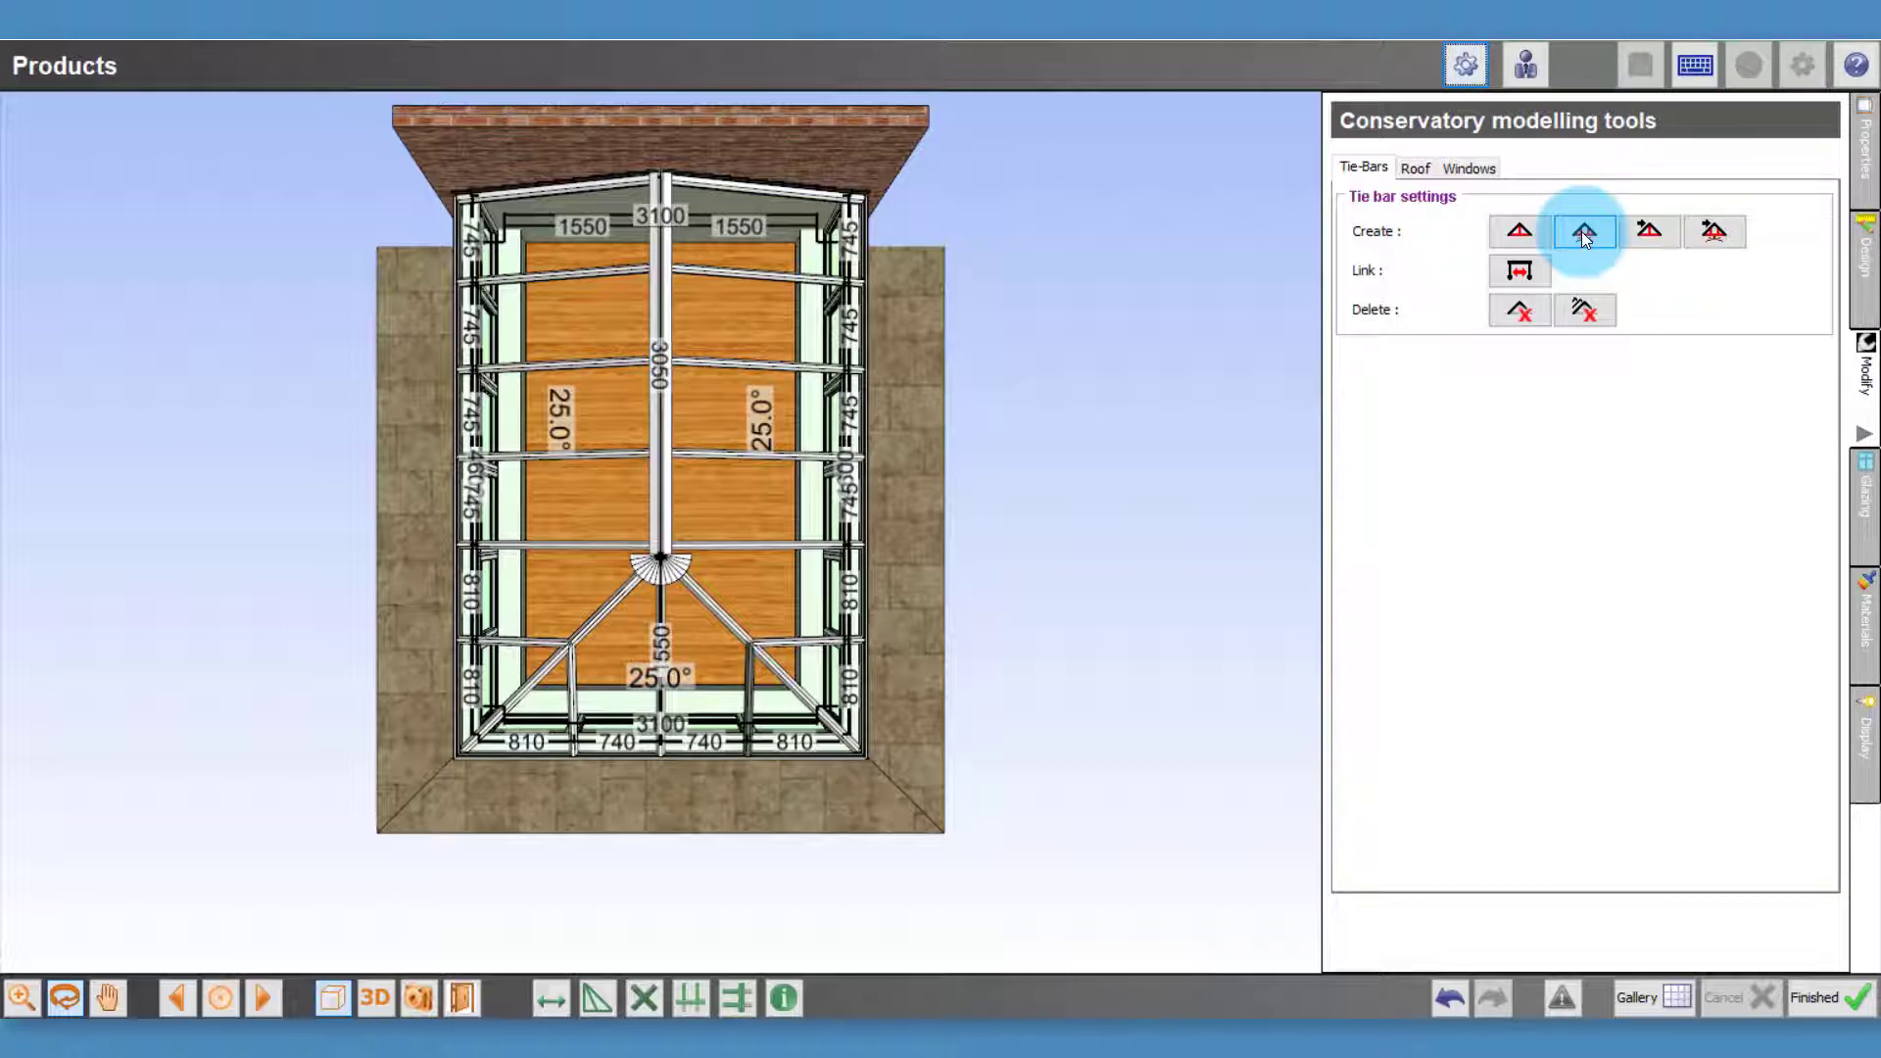
click(1519, 271)
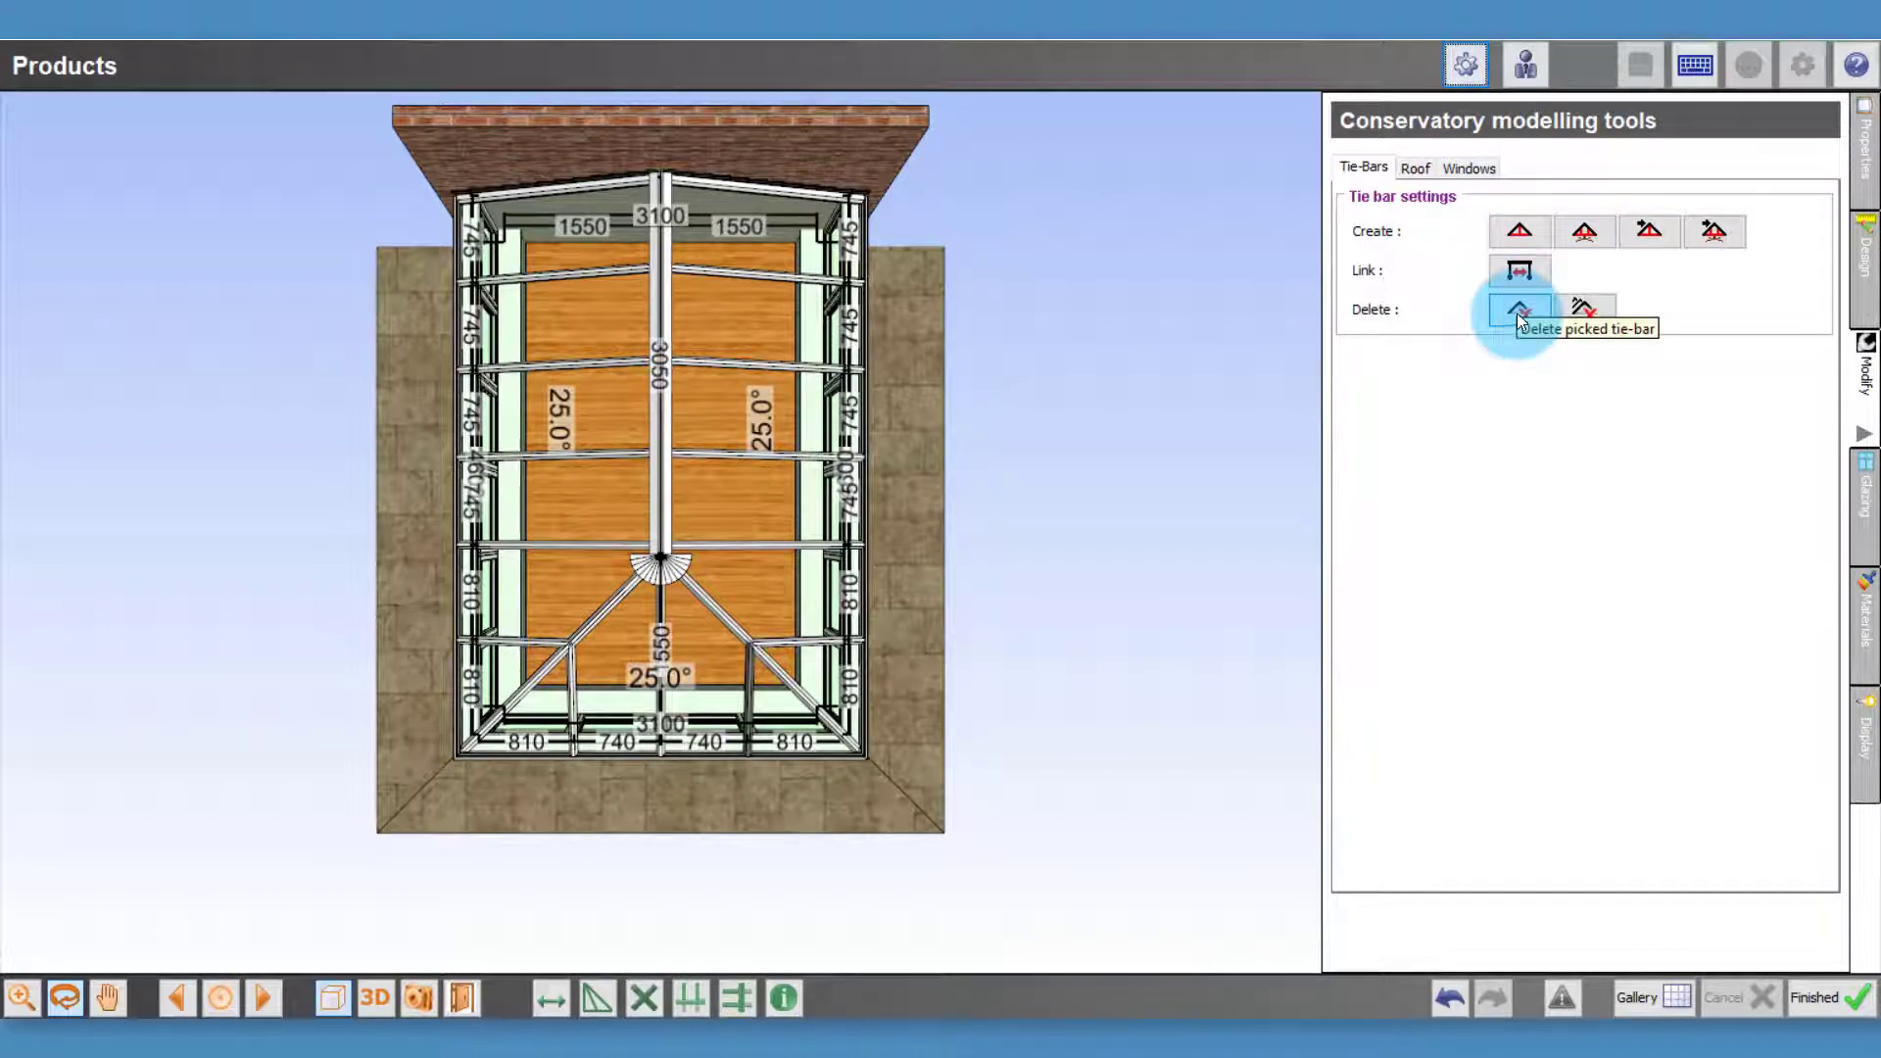
click(1571, 318)
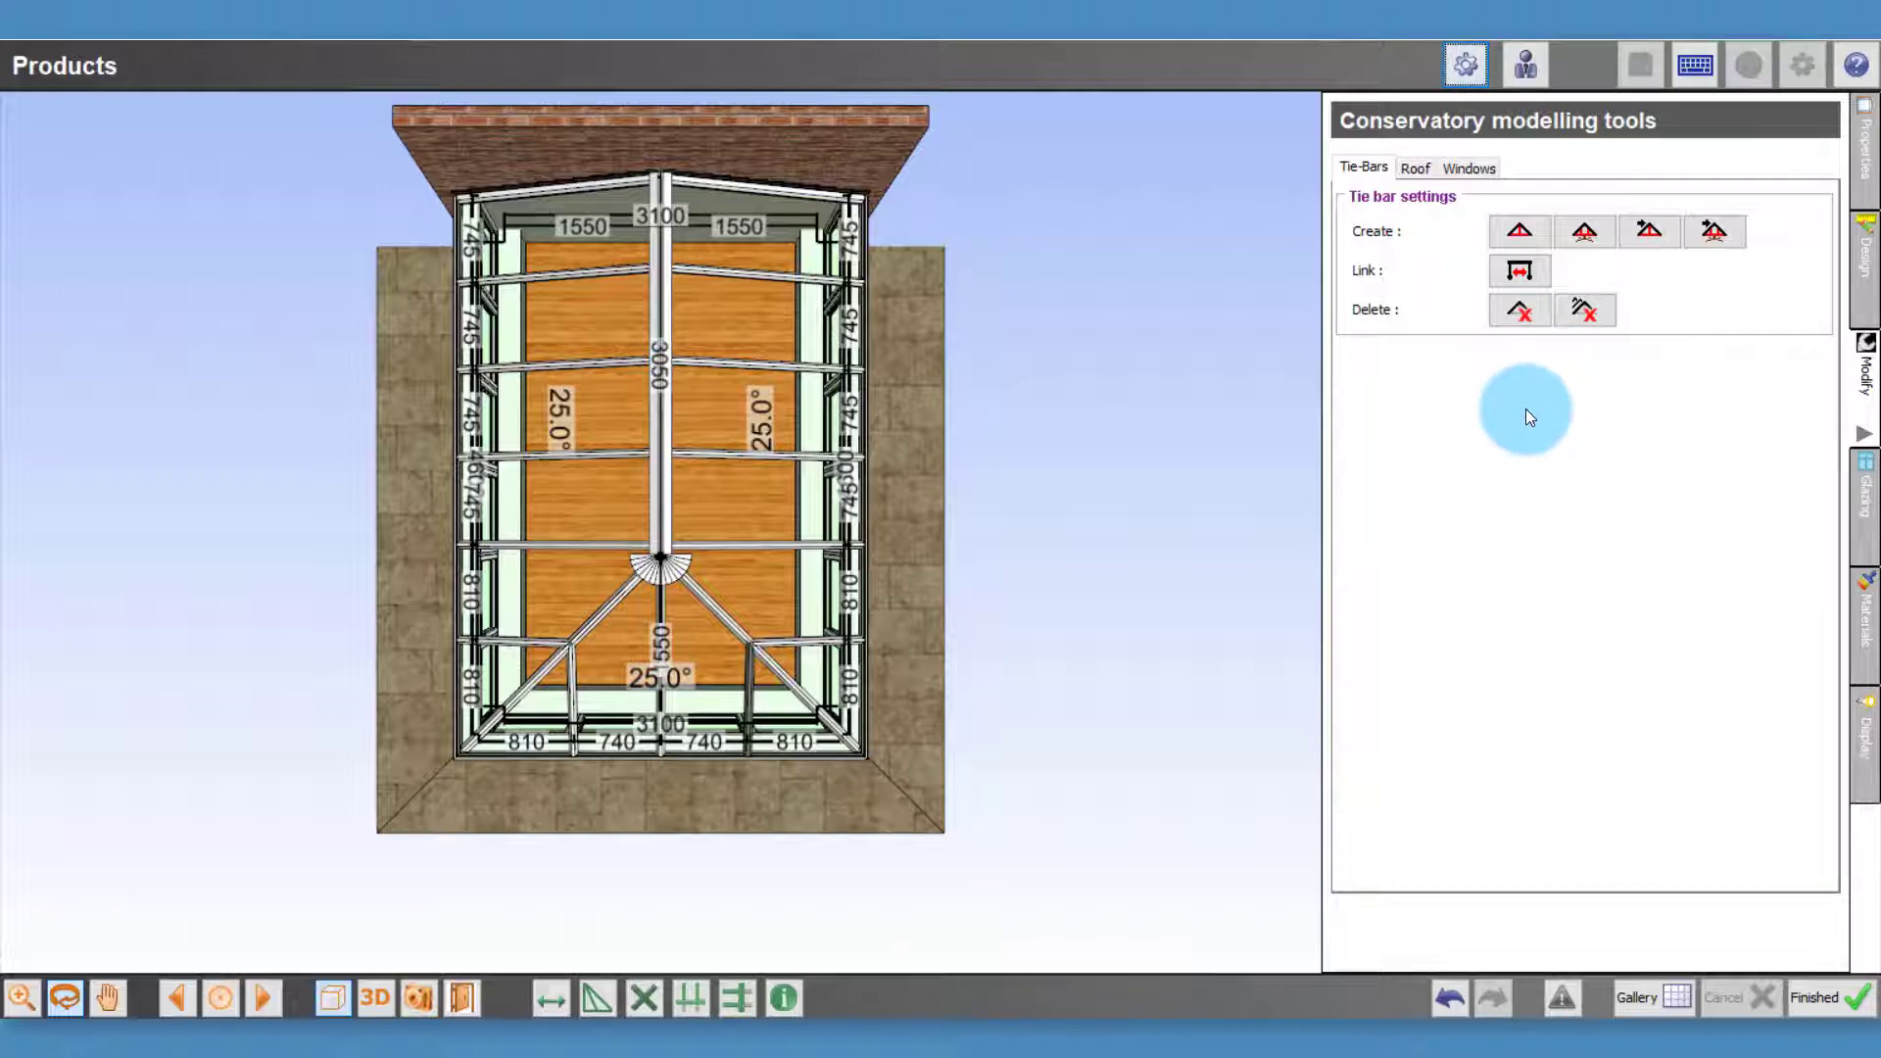
click(1516, 235)
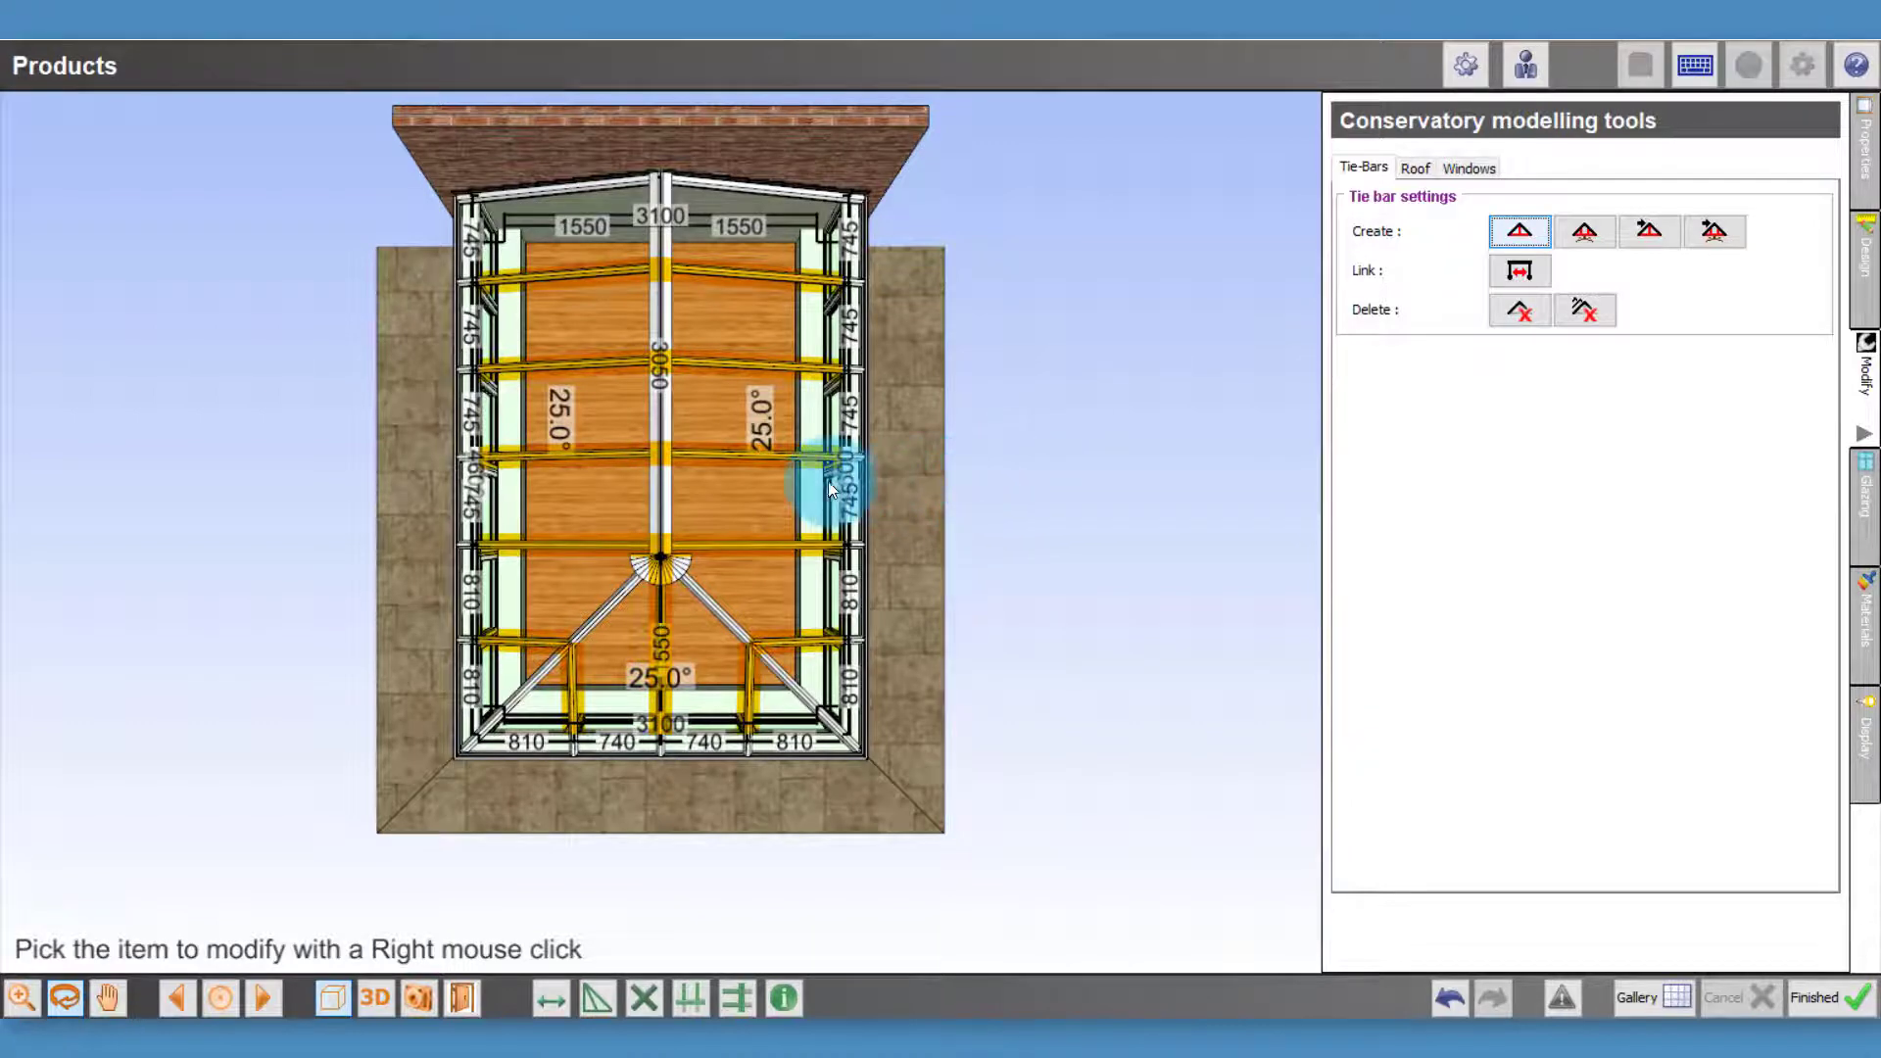
click(744, 538)
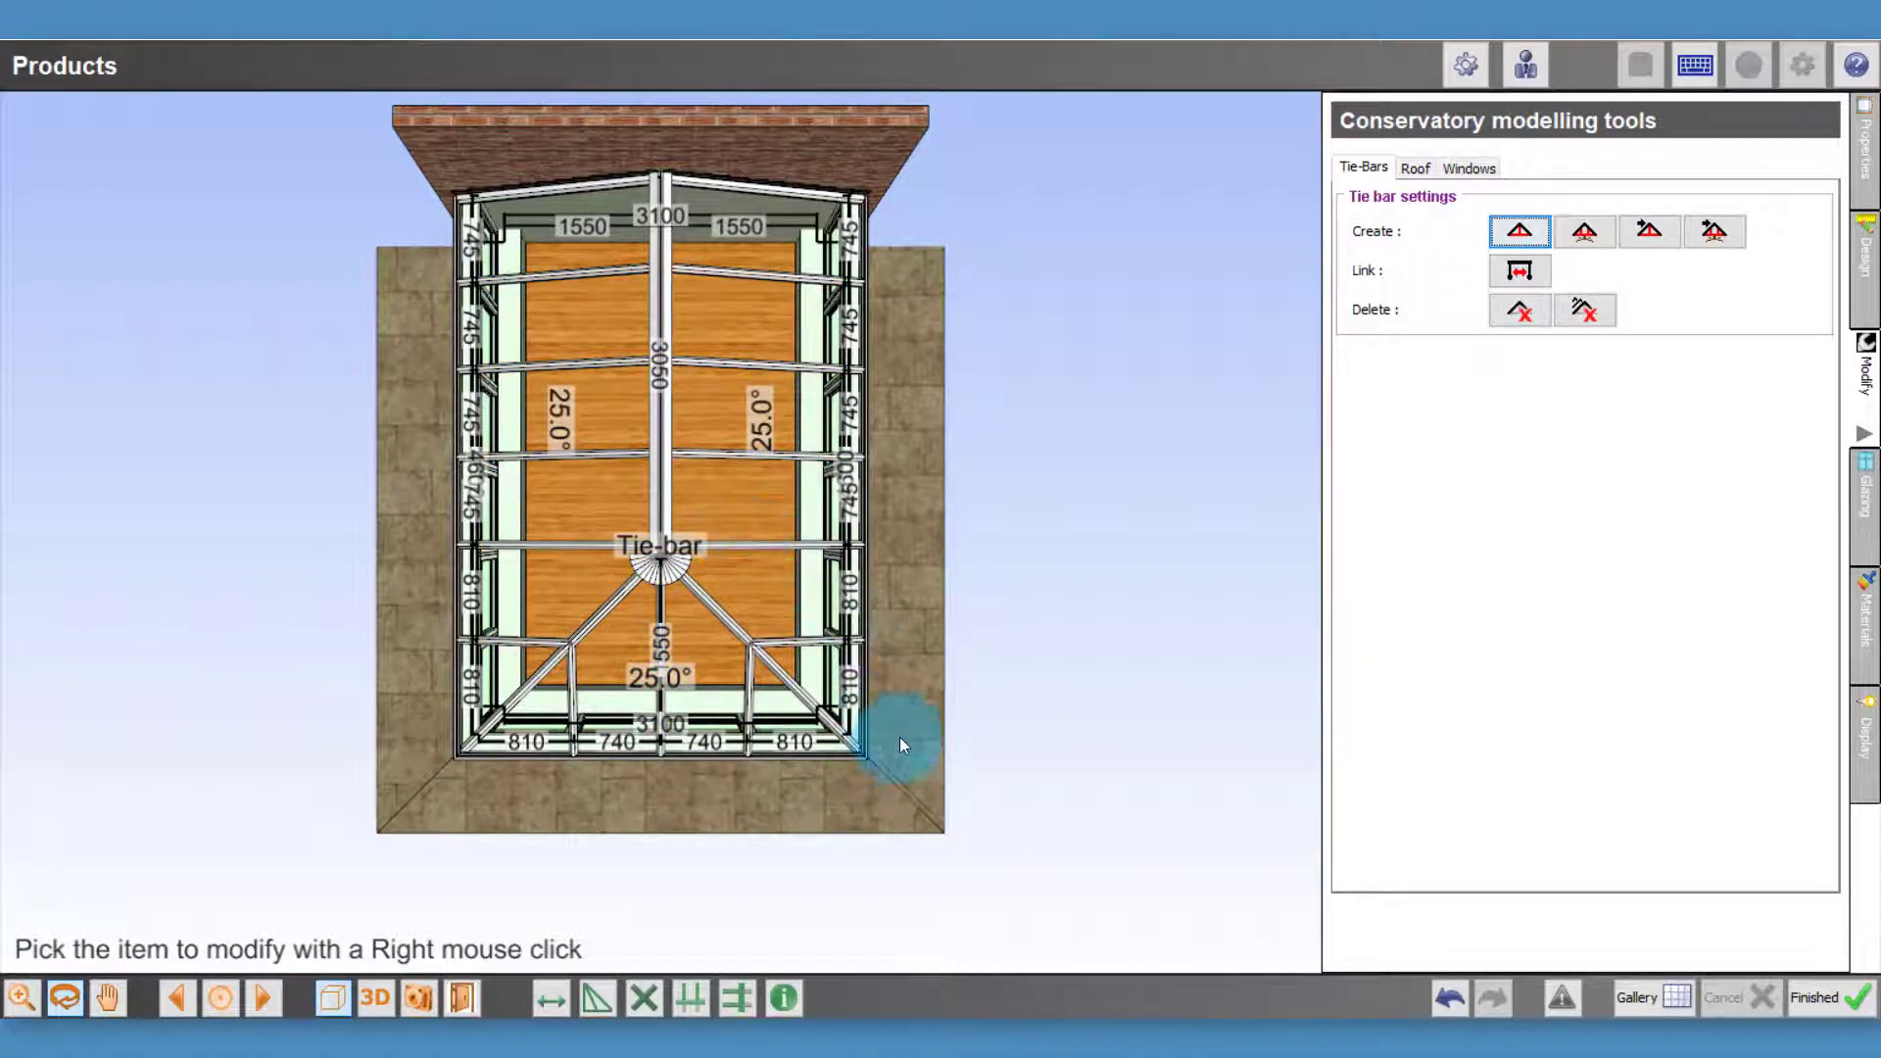
drag(643, 738, 609, 591)
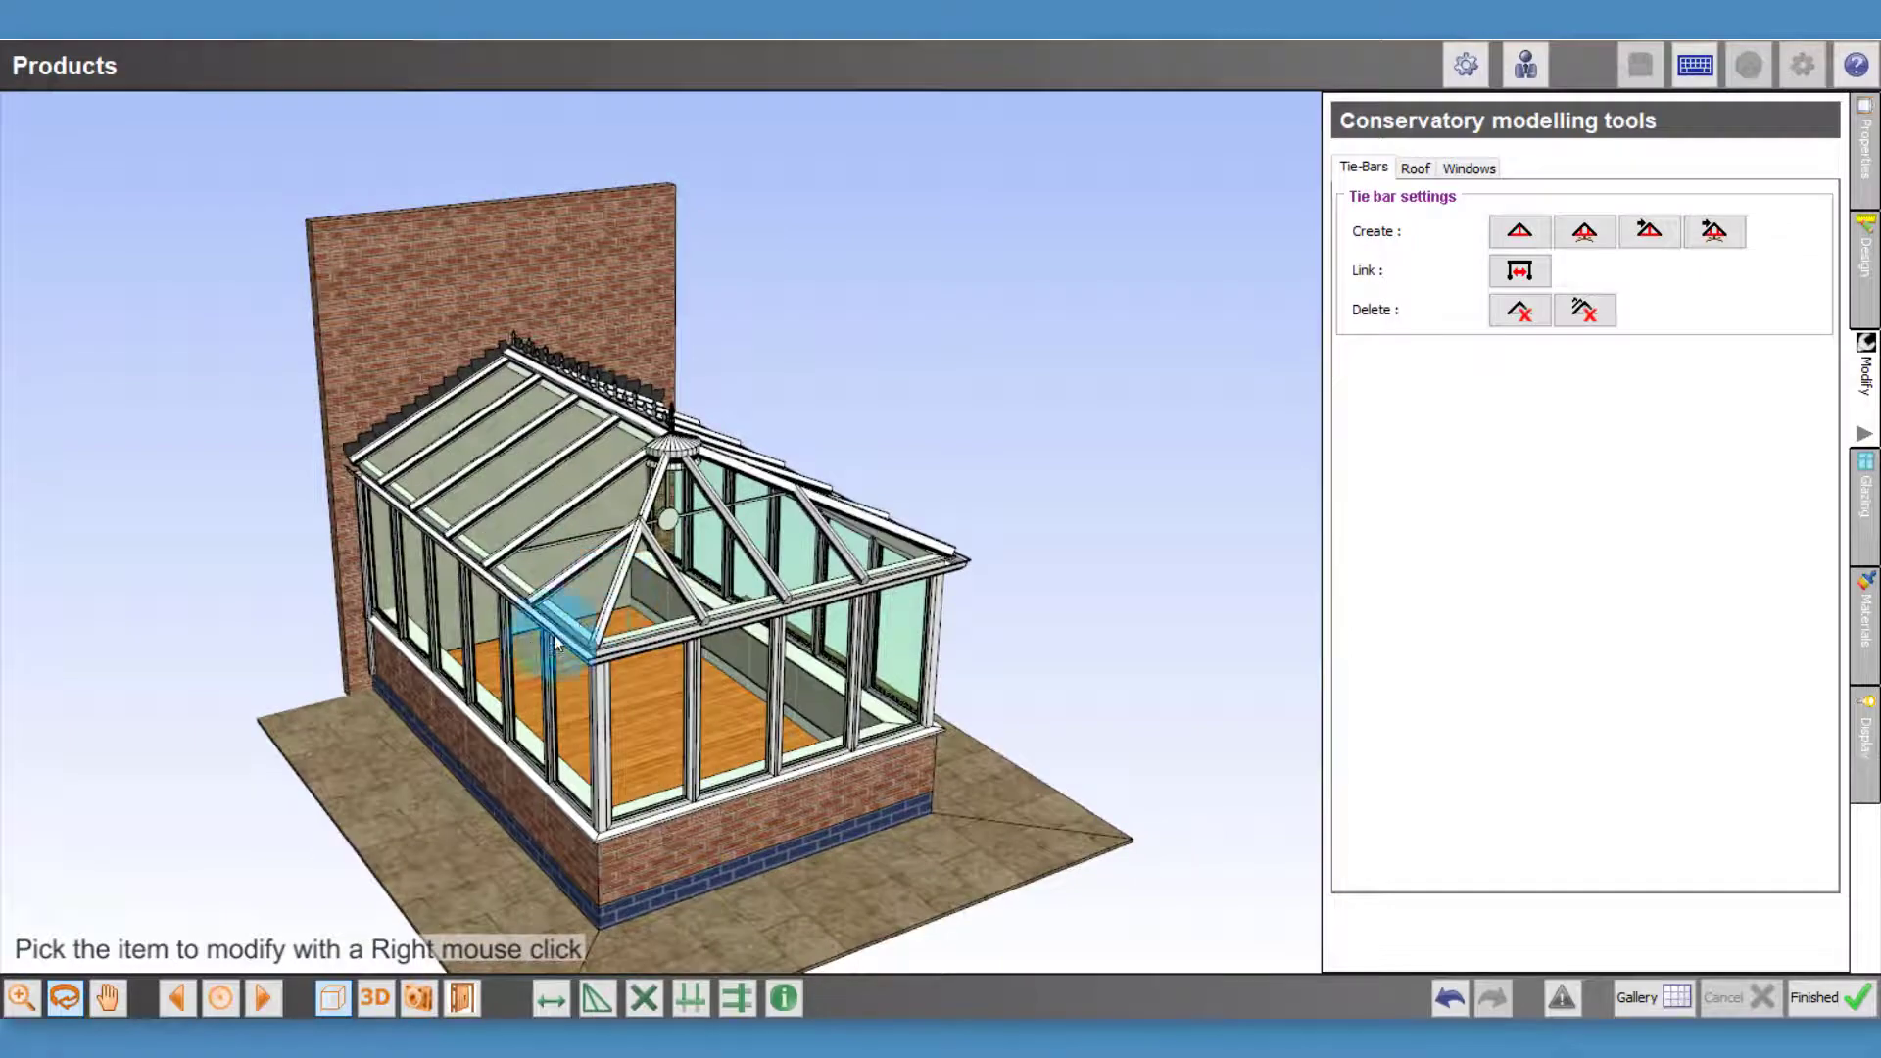
click(222, 998)
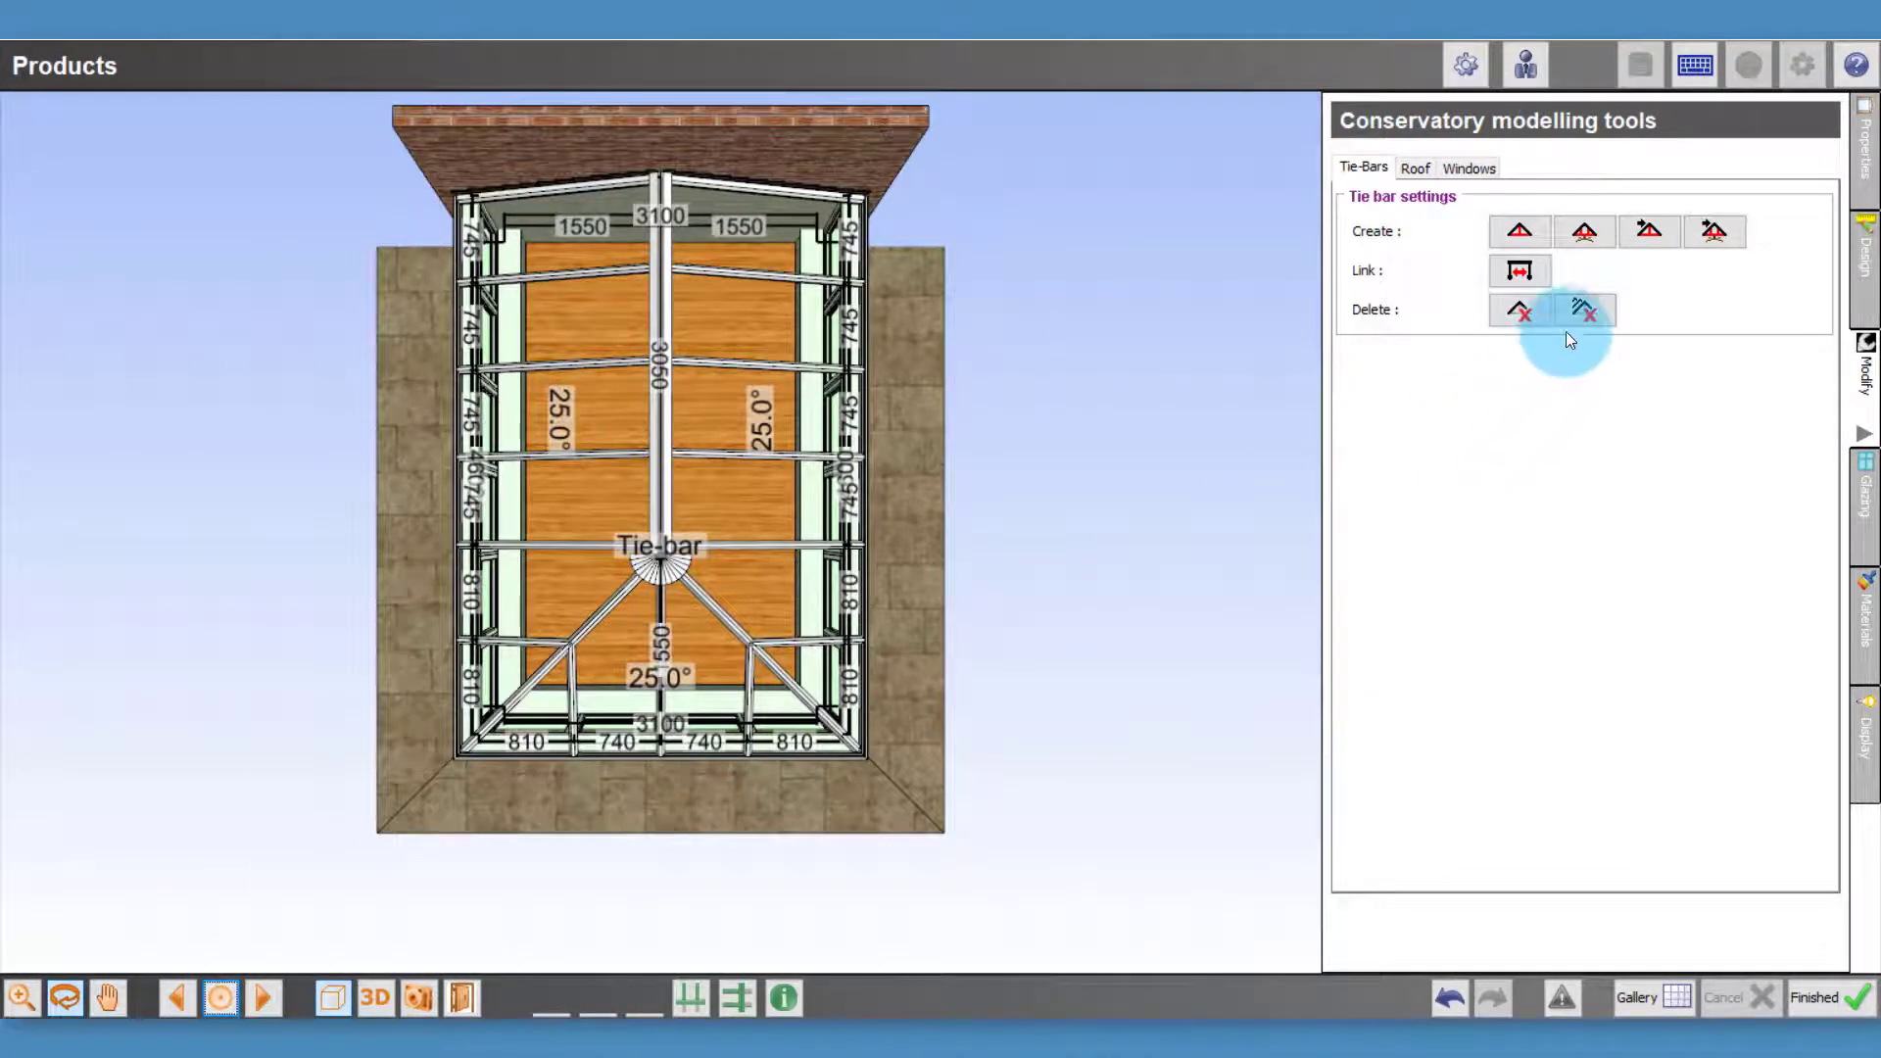
Delete the picked tie-bar individually and undo the deletion
click(1519, 309)
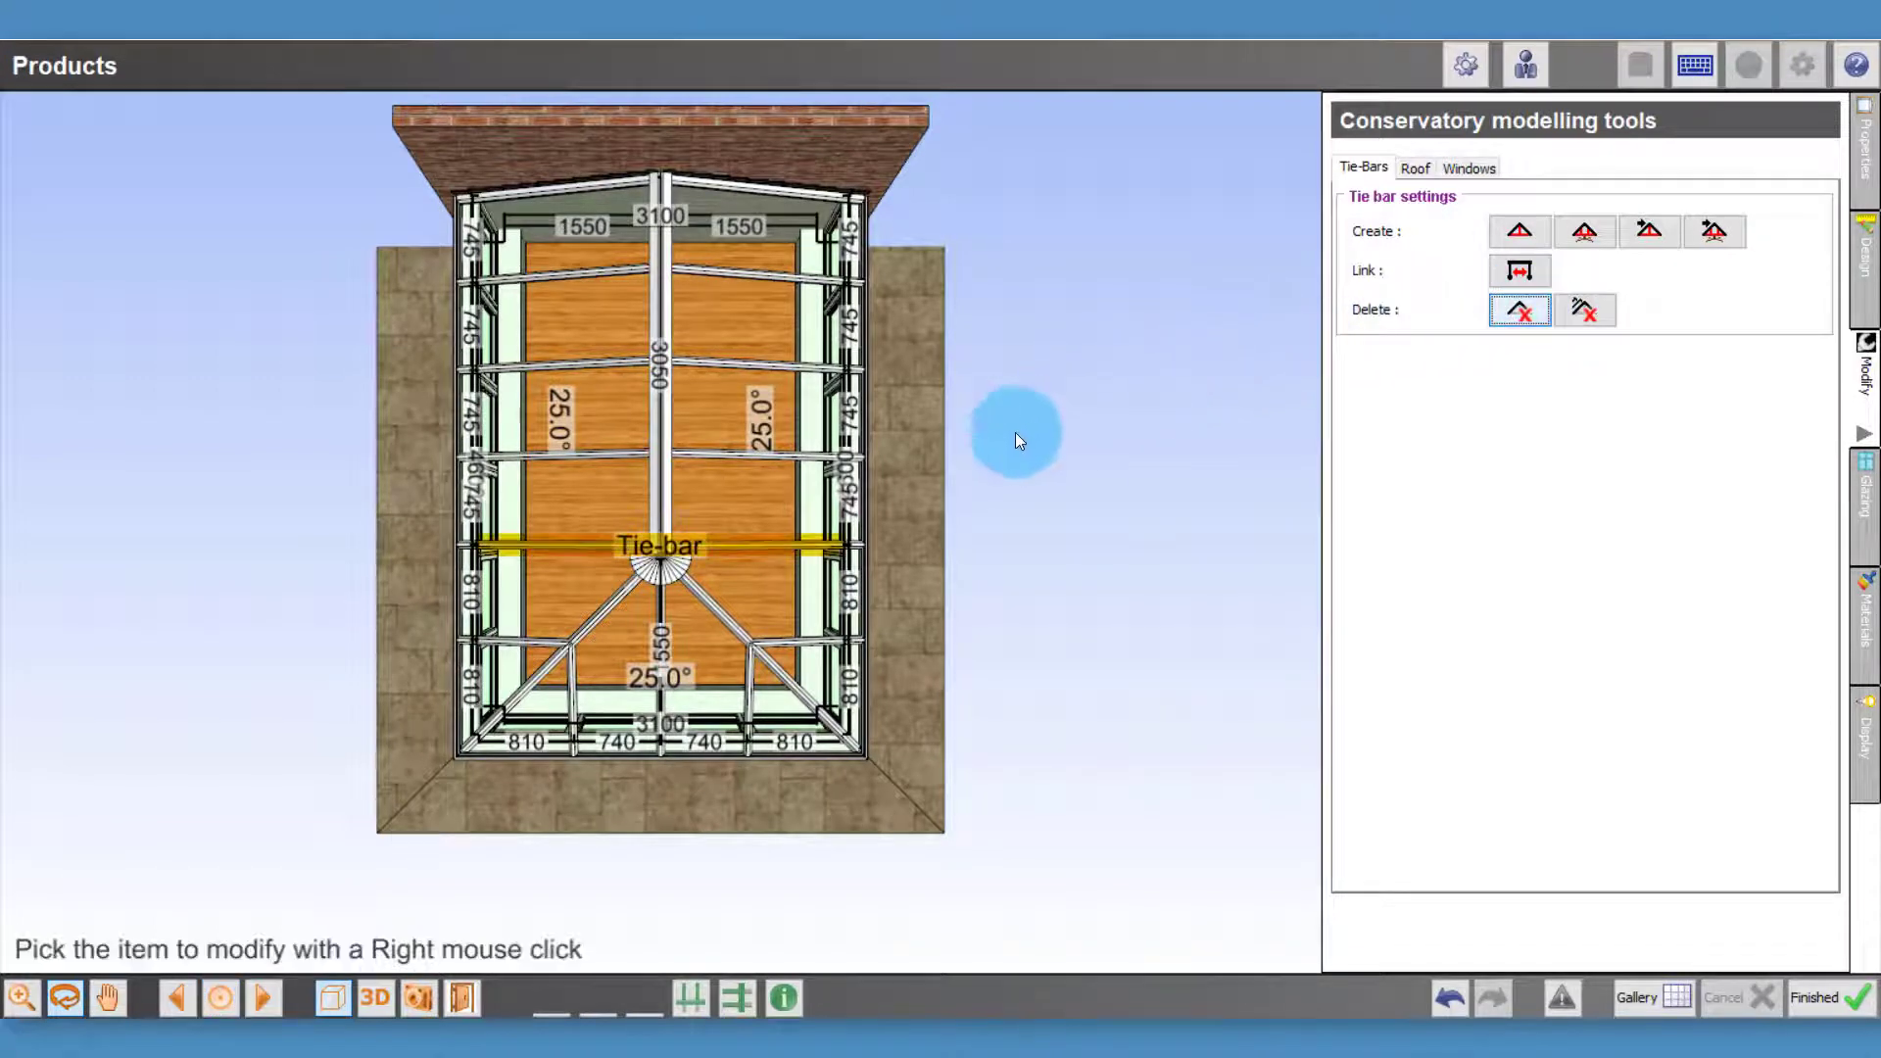
right_click(784, 538)
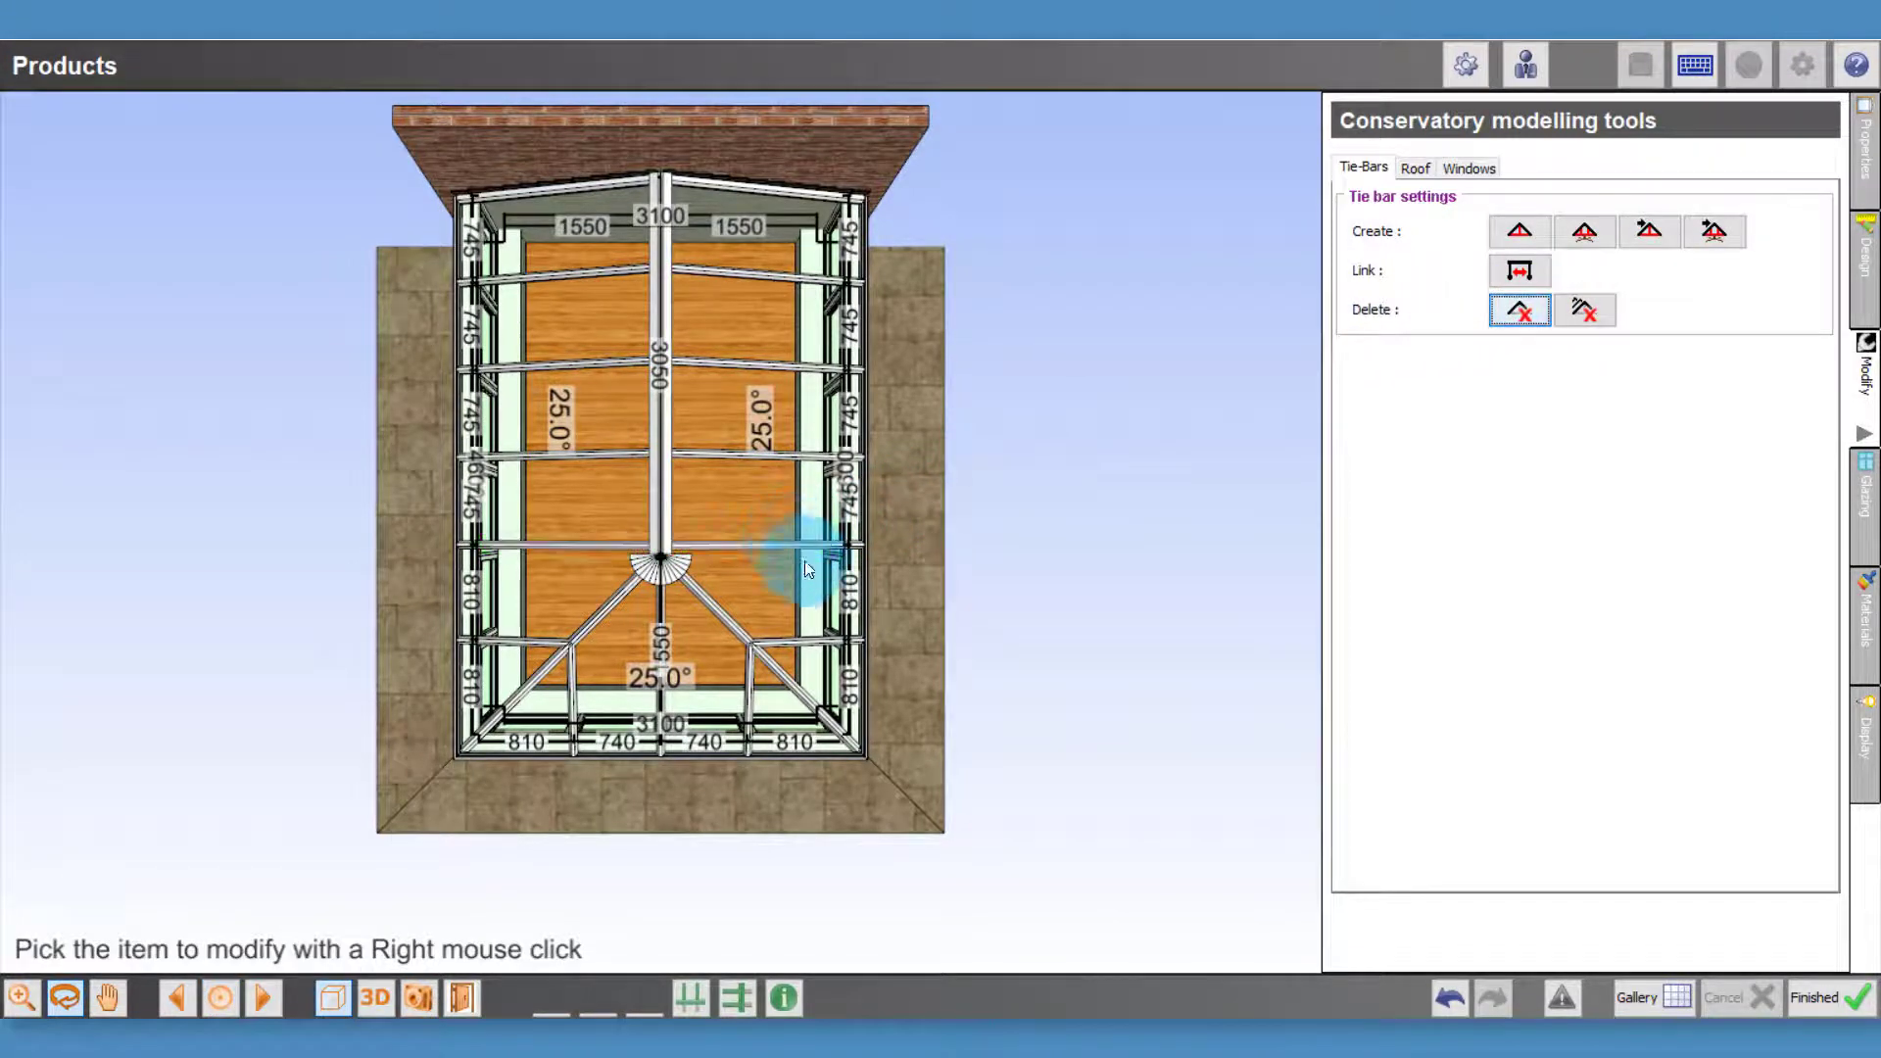
click(1449, 996)
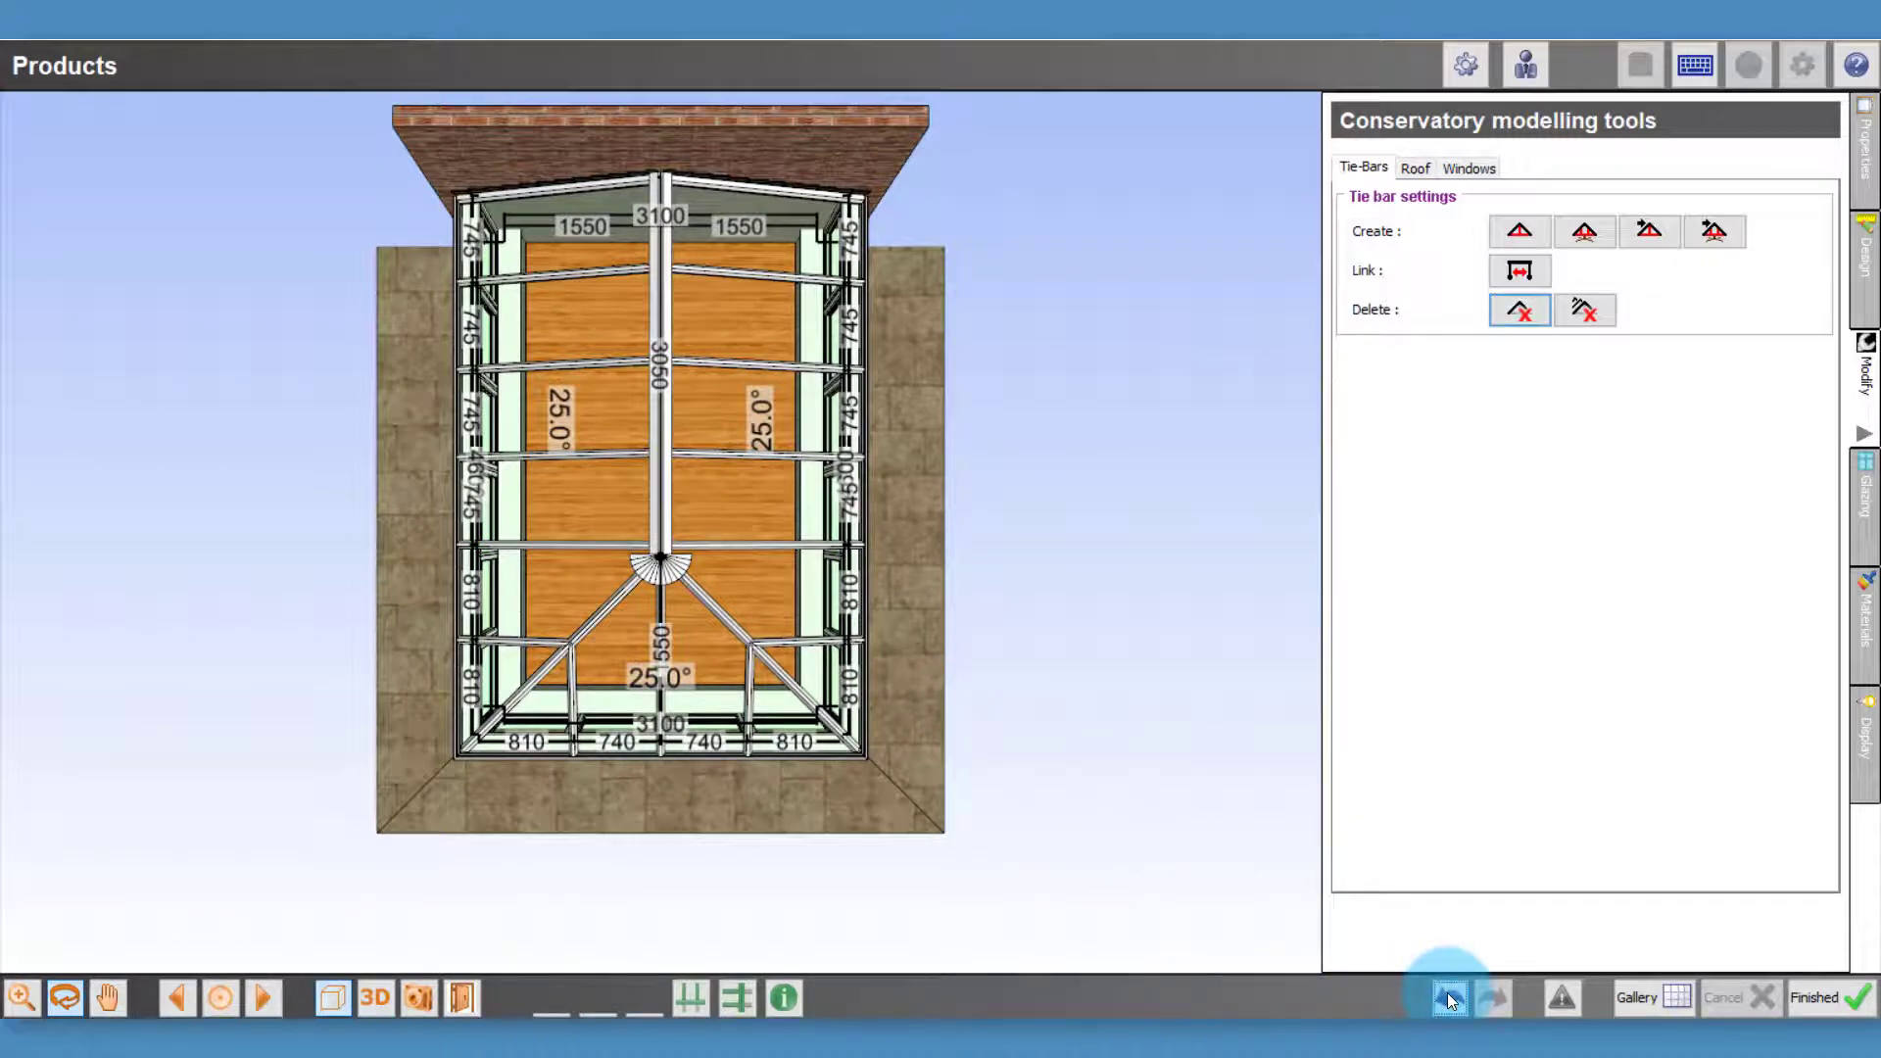
Delete all tie-bars from the roof at once and confirm the deletion
click(1585, 311)
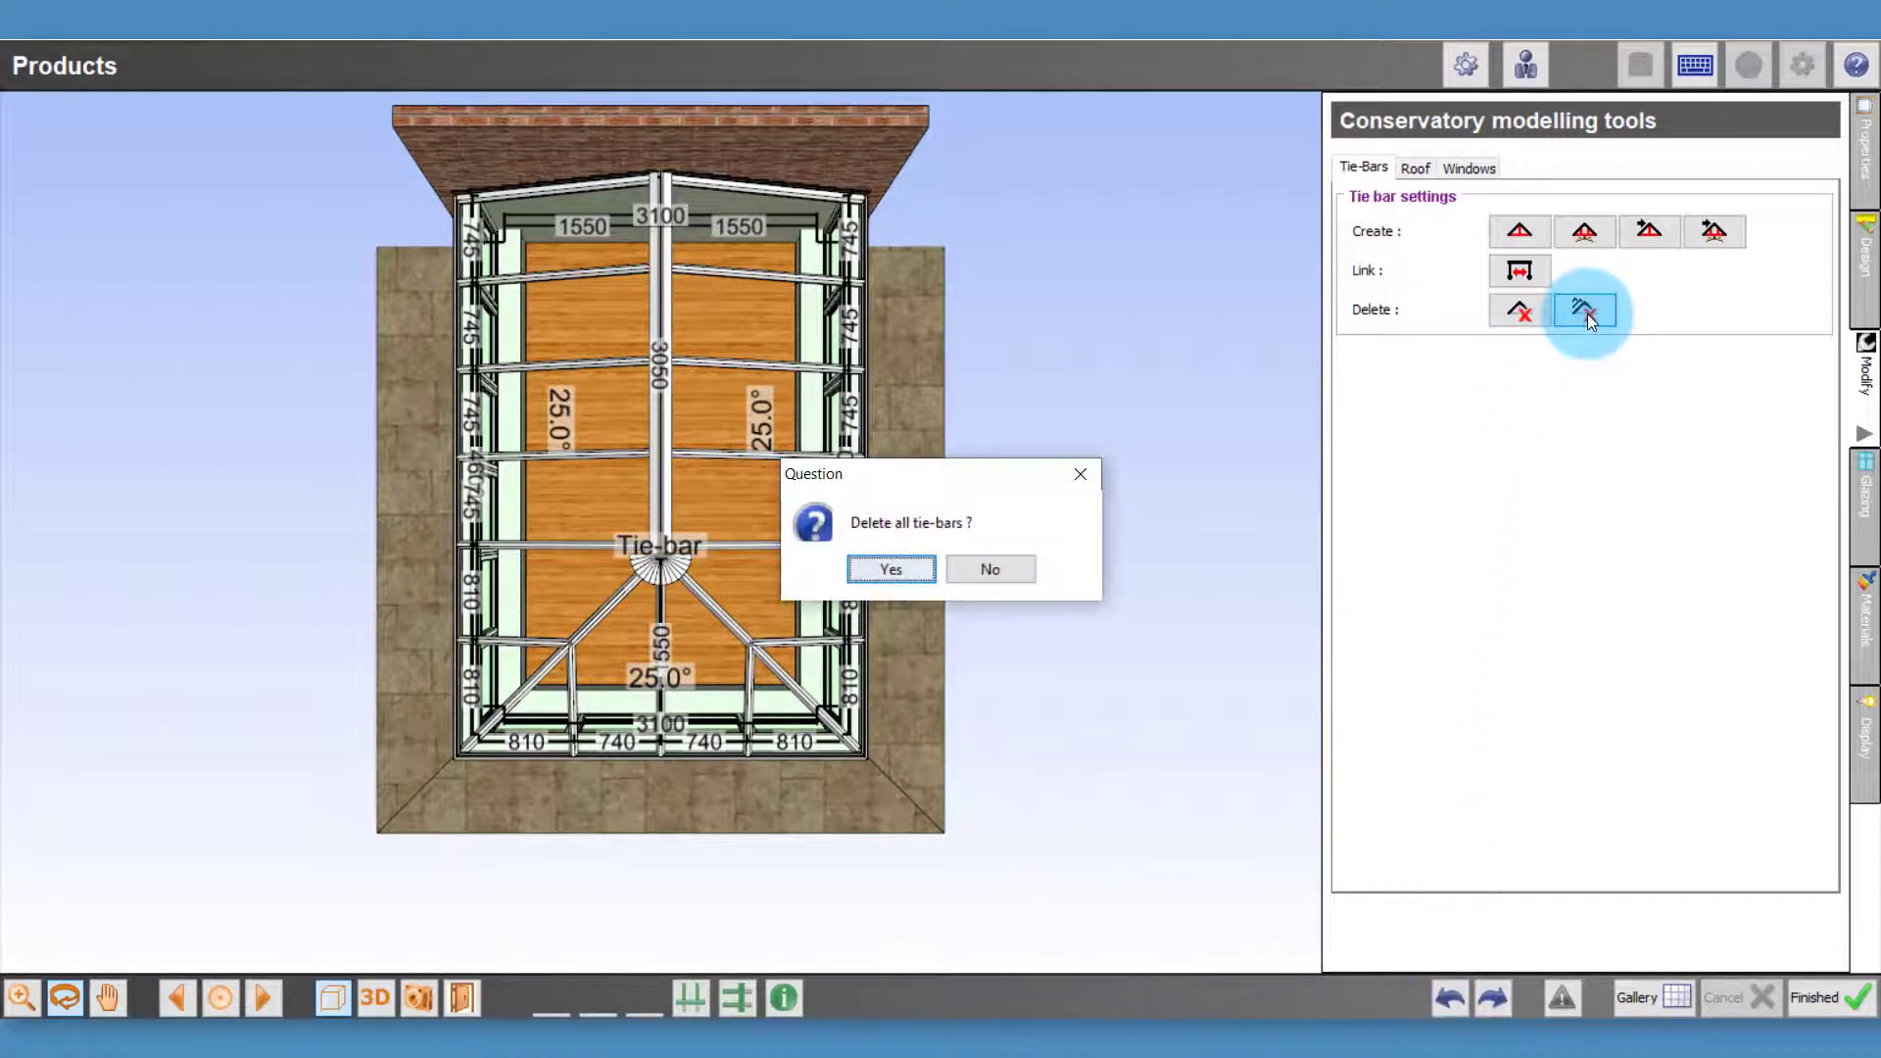
click(892, 570)
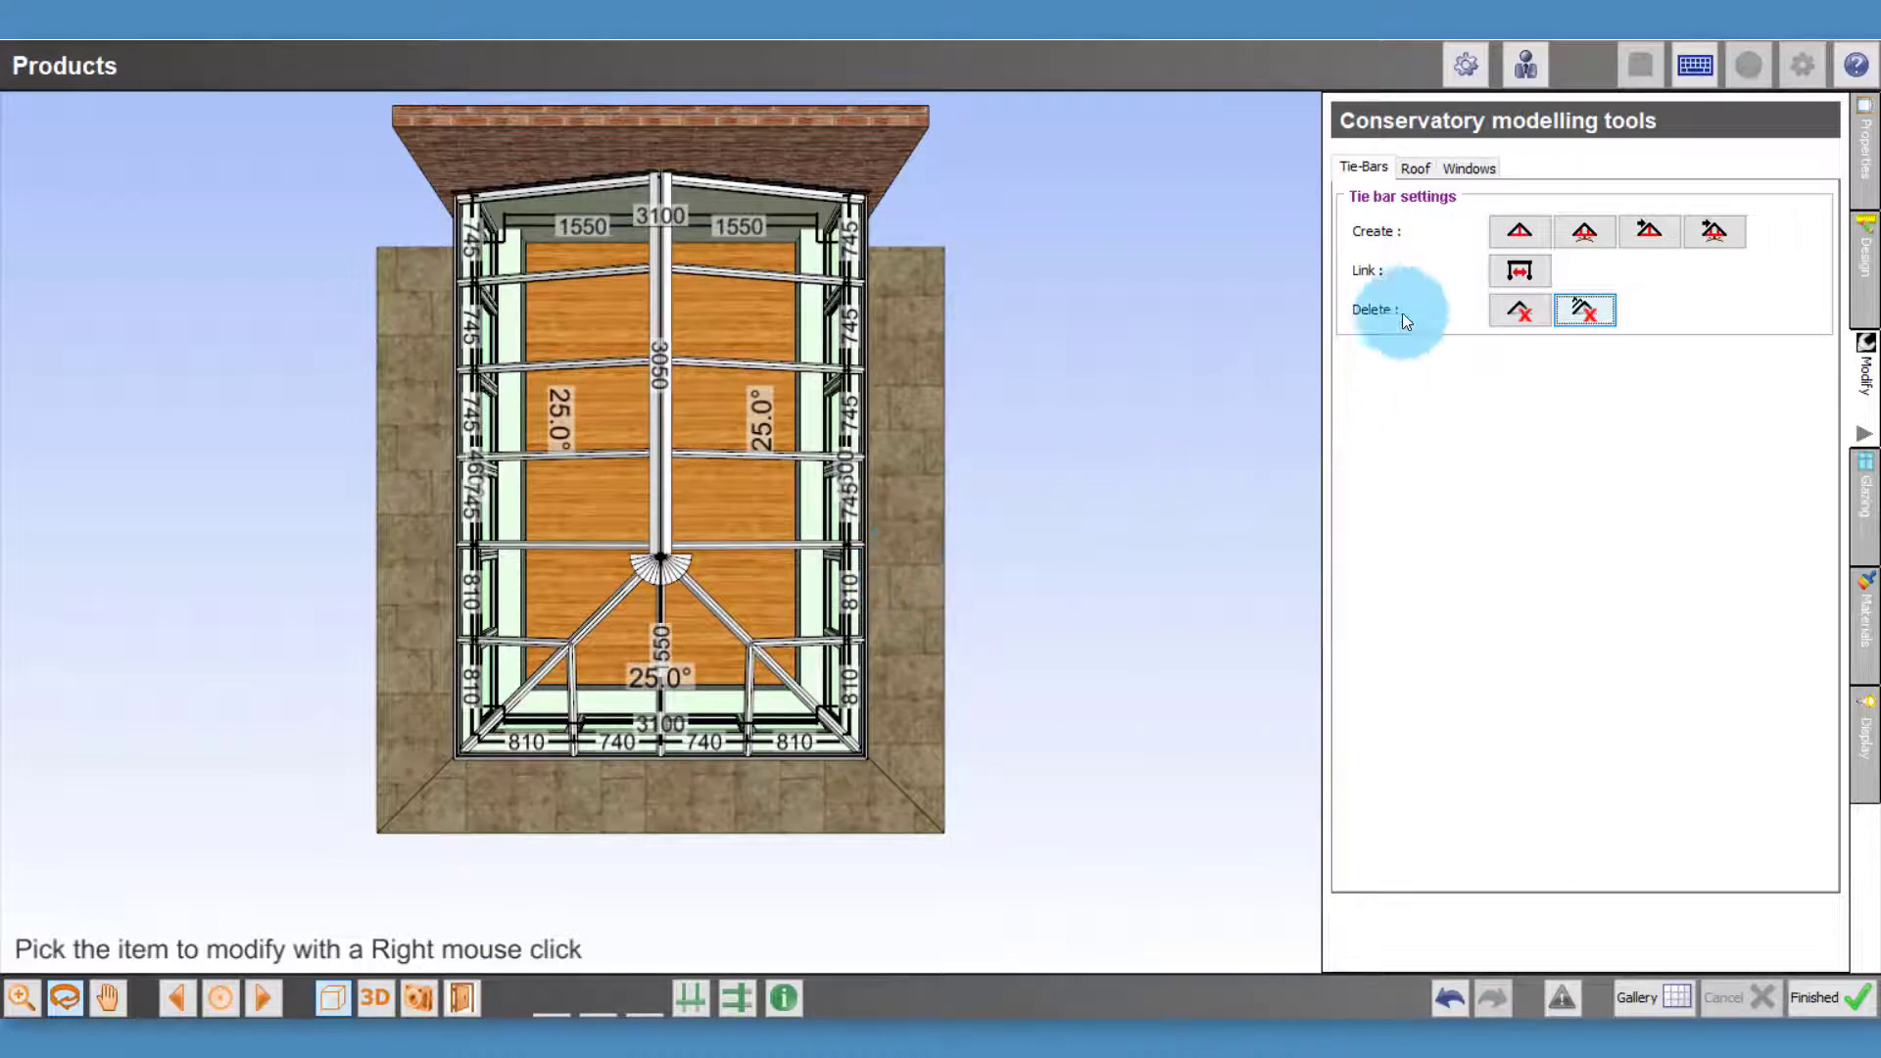
Create a fan tie-bar with the default separation across the rafter pair nearest the ridge's front end and inspect it in 3D
click(1583, 232)
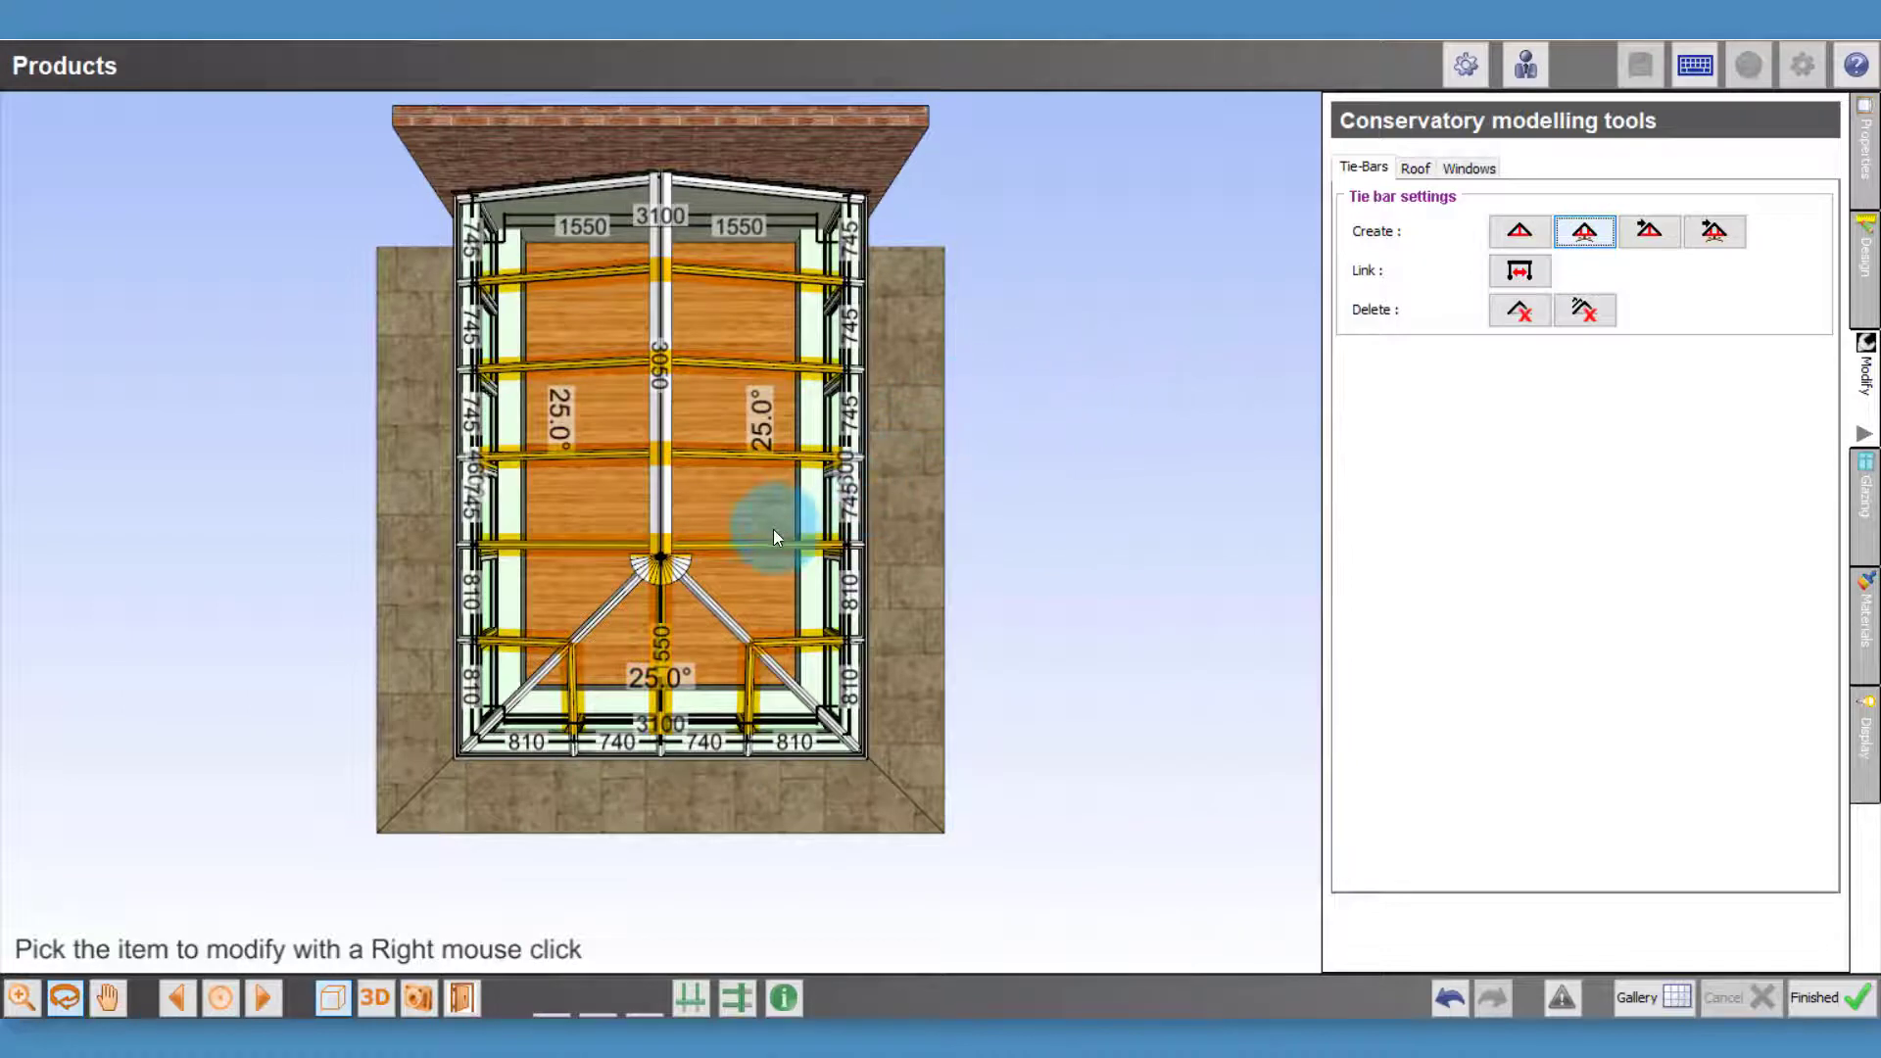
click(749, 545)
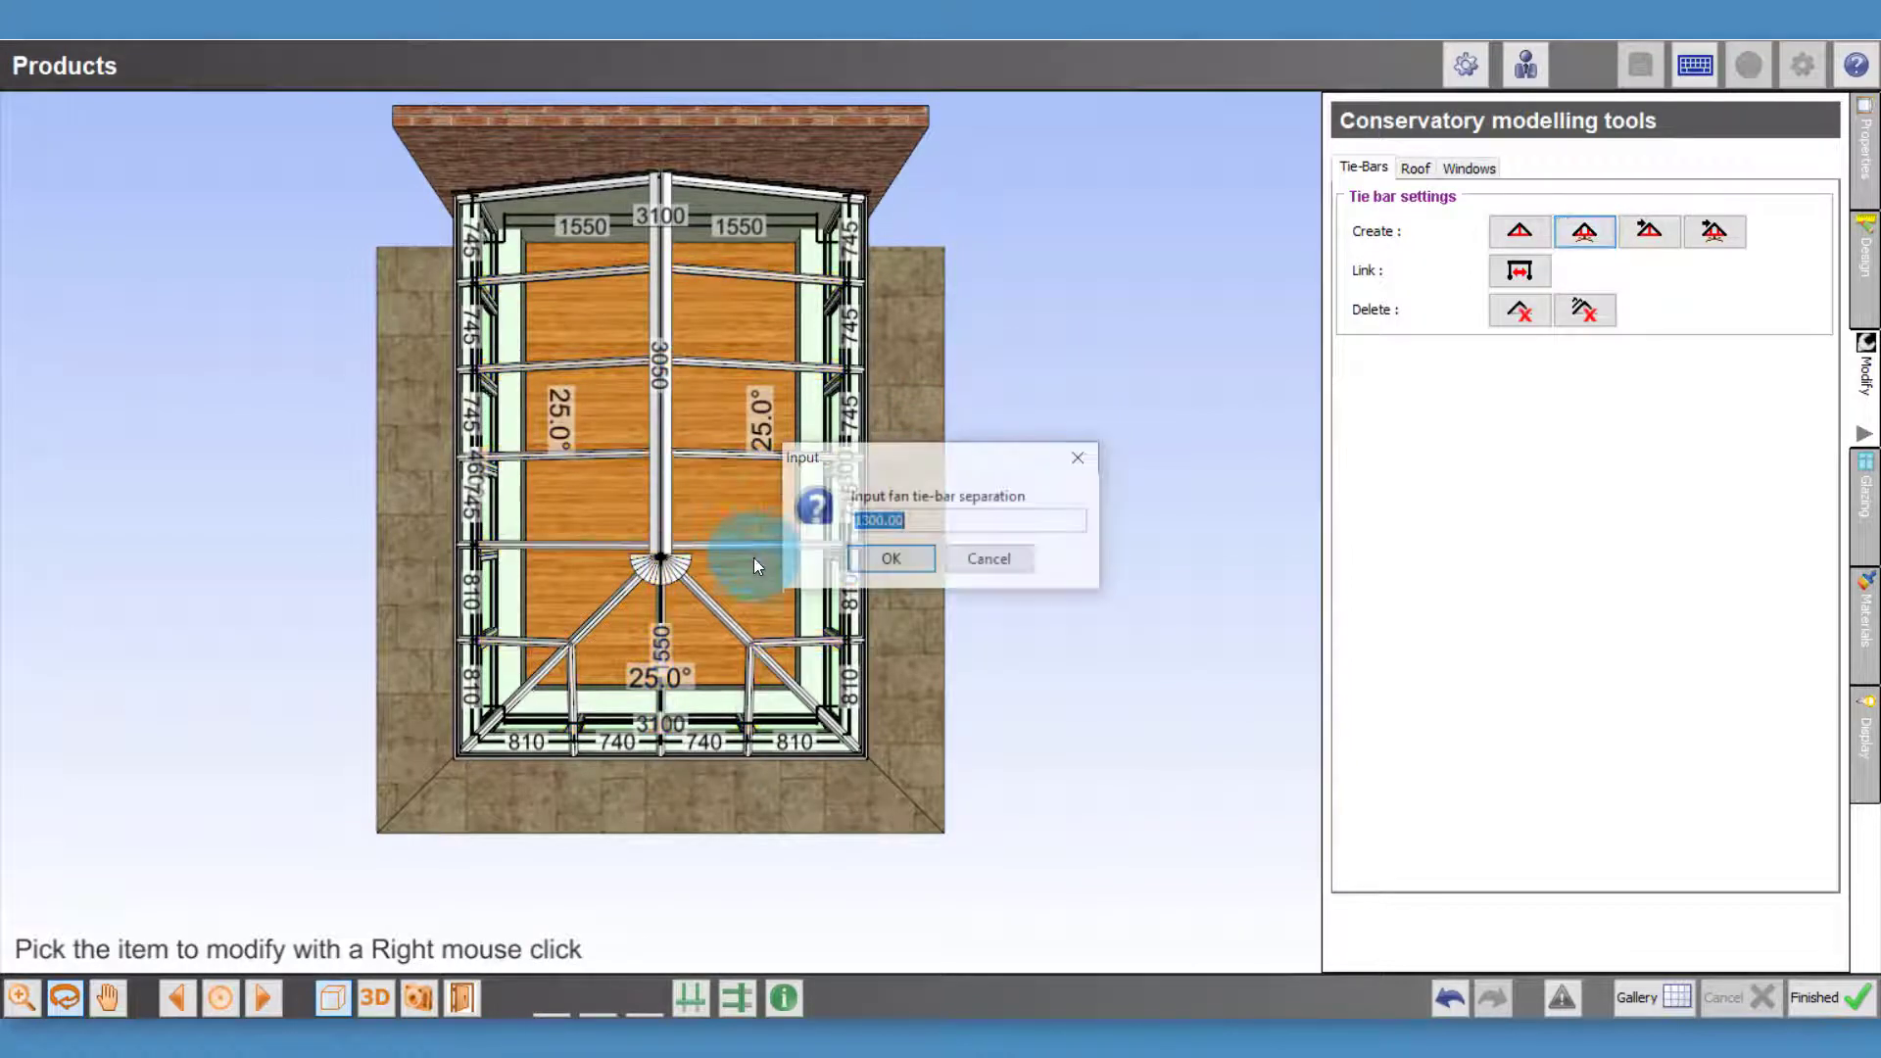
click(887, 562)
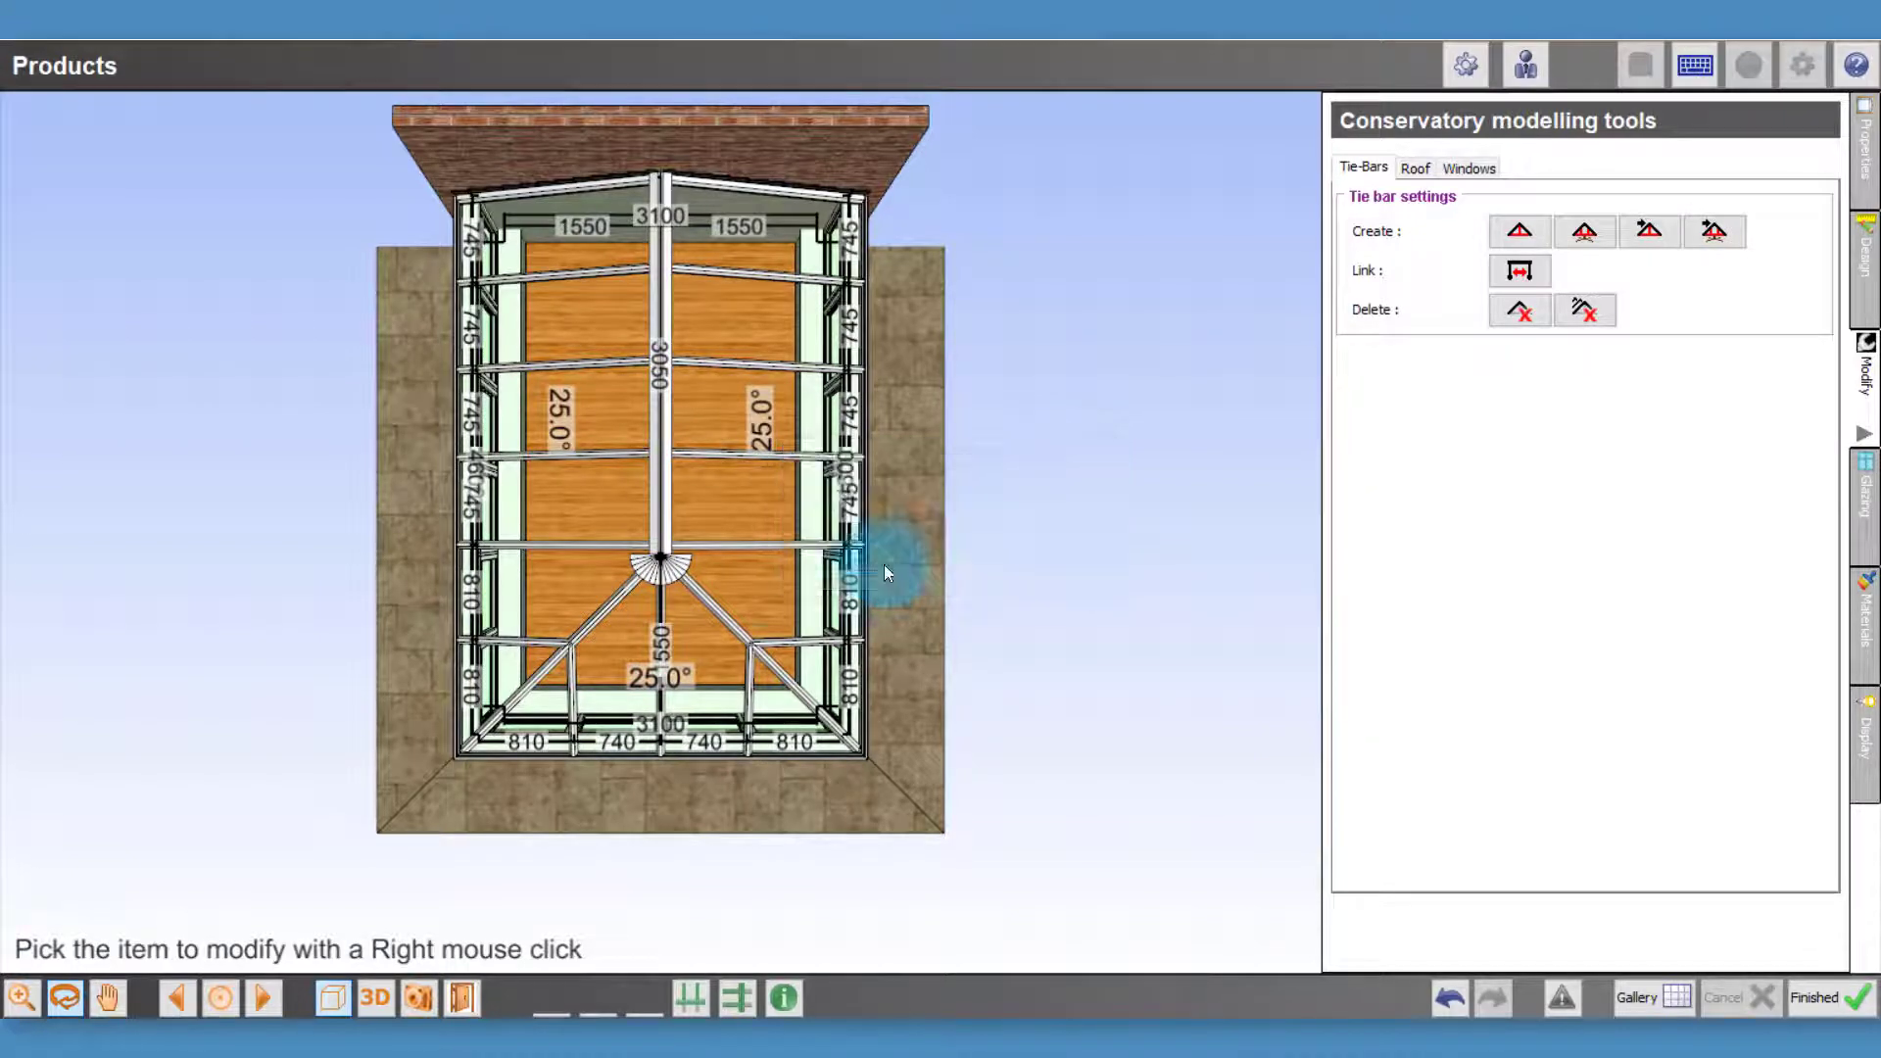
drag(649, 720, 712, 576)
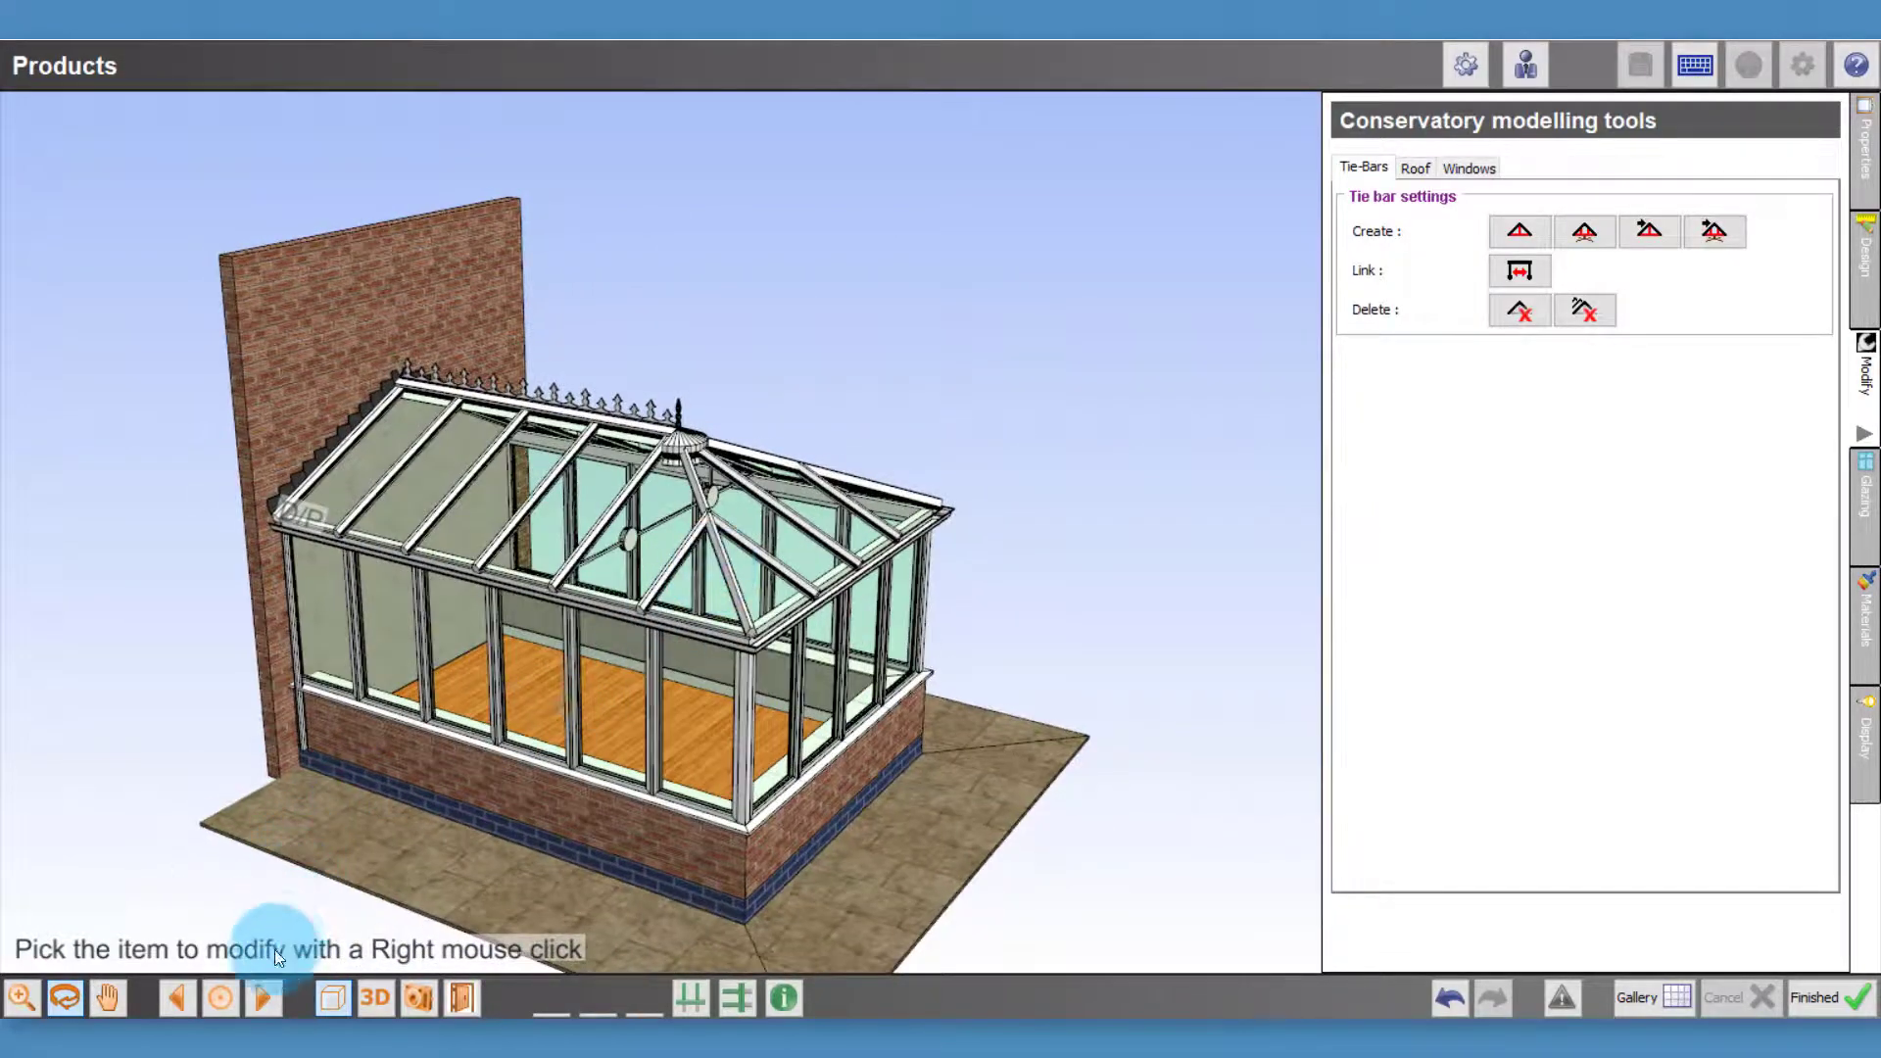
click(233, 989)
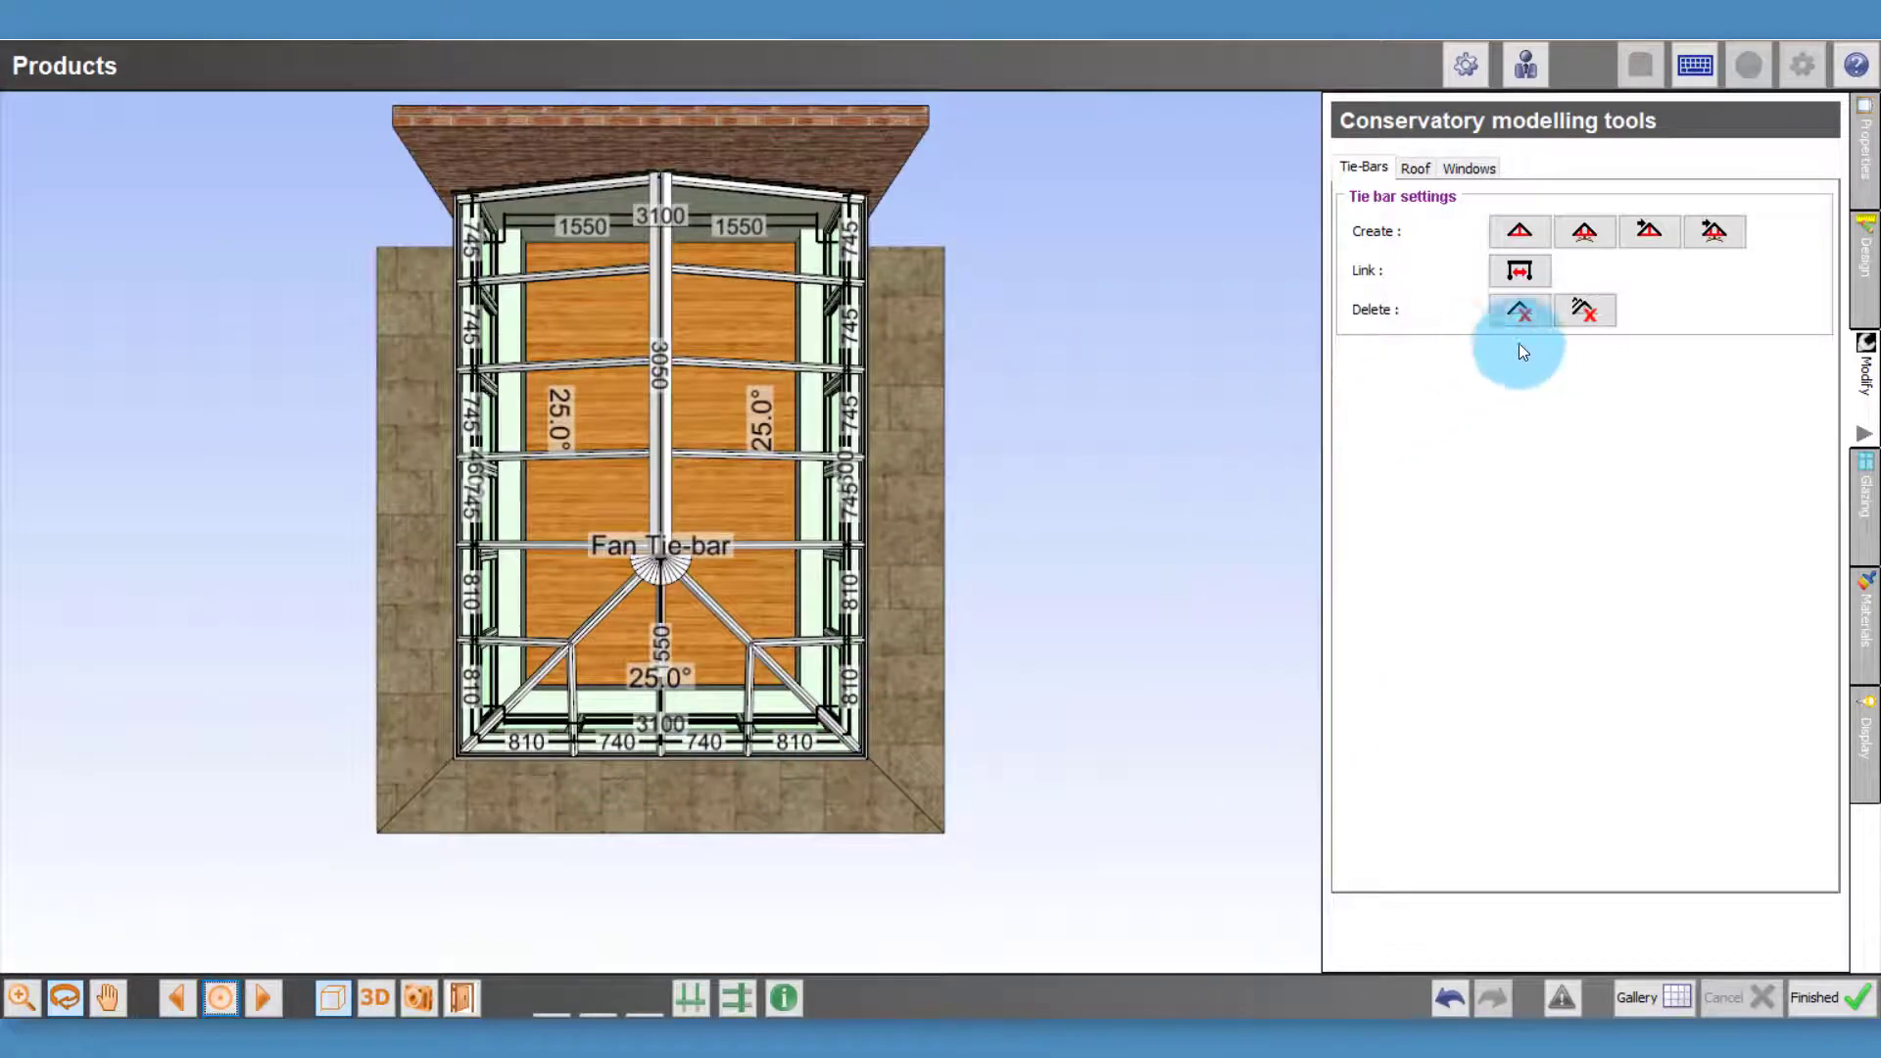
Replace the fan tie-bar by deleting all tie-bars and creating a standard tie-bar across the same rafter pair
click(1577, 312)
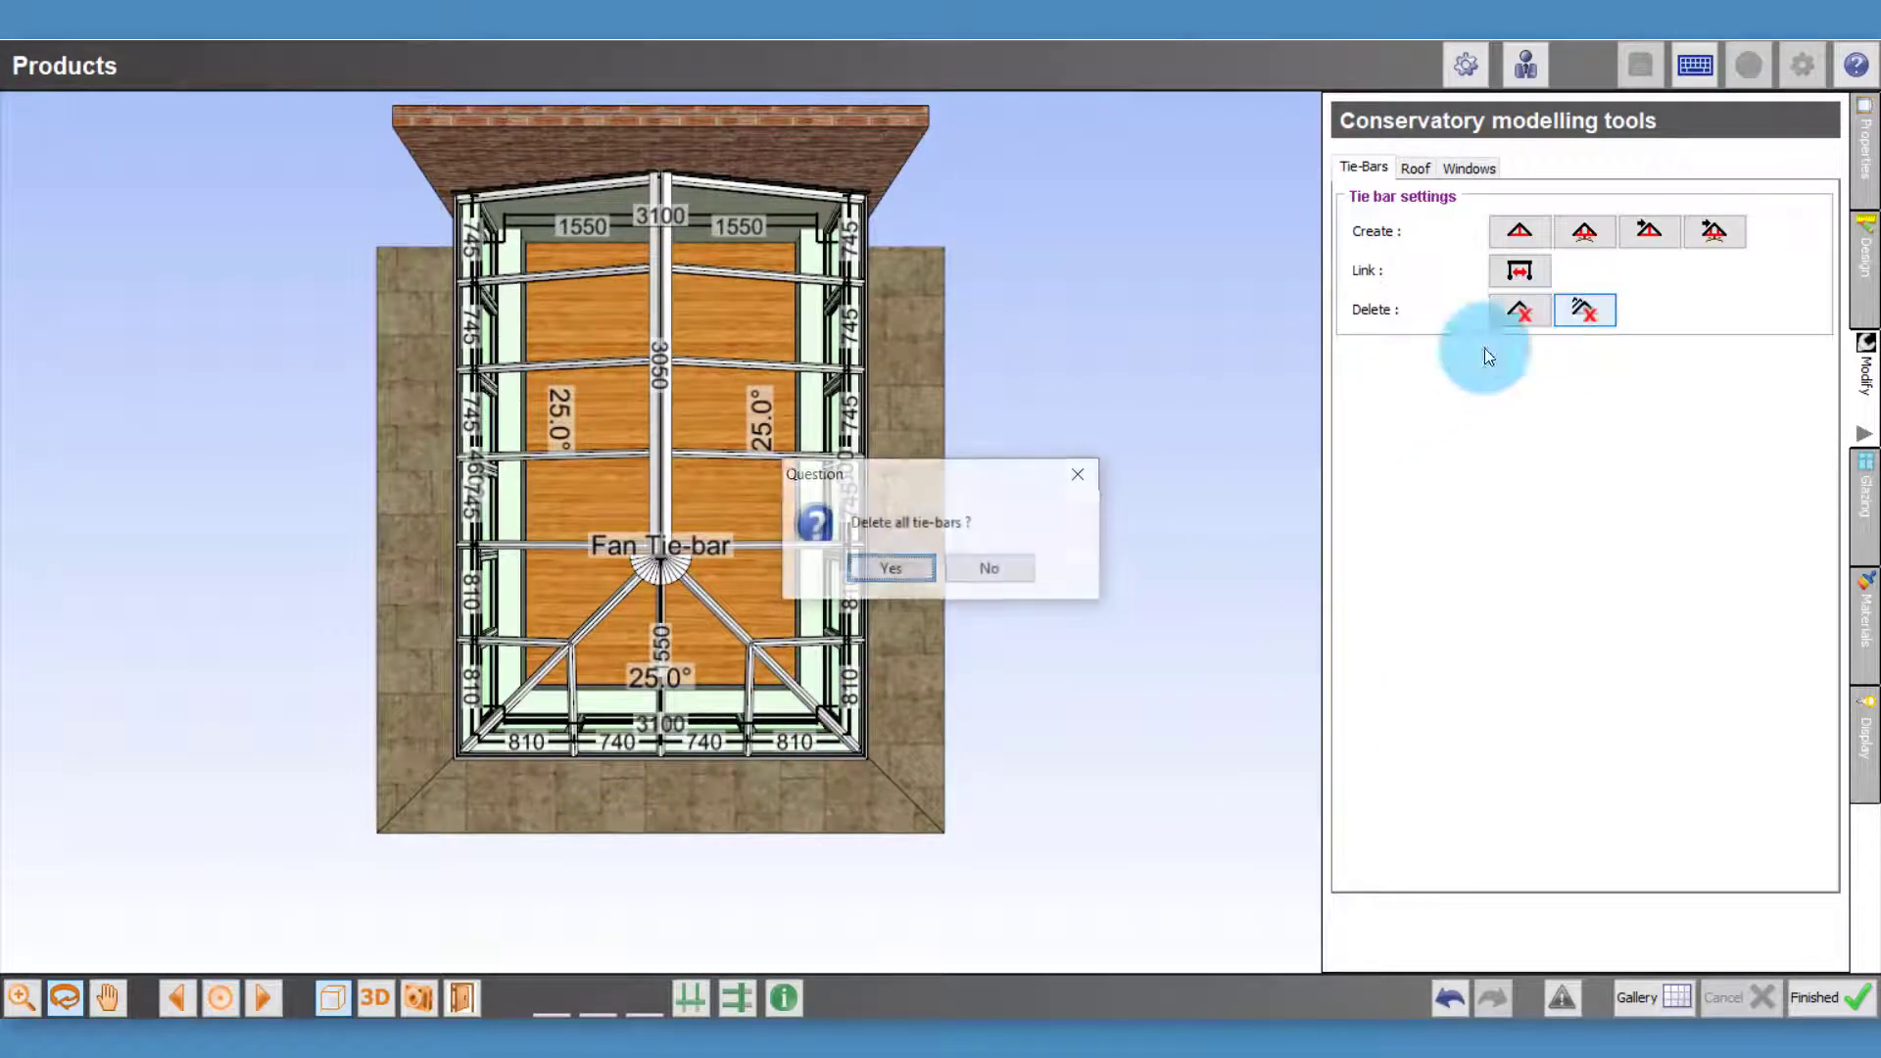
click(925, 561)
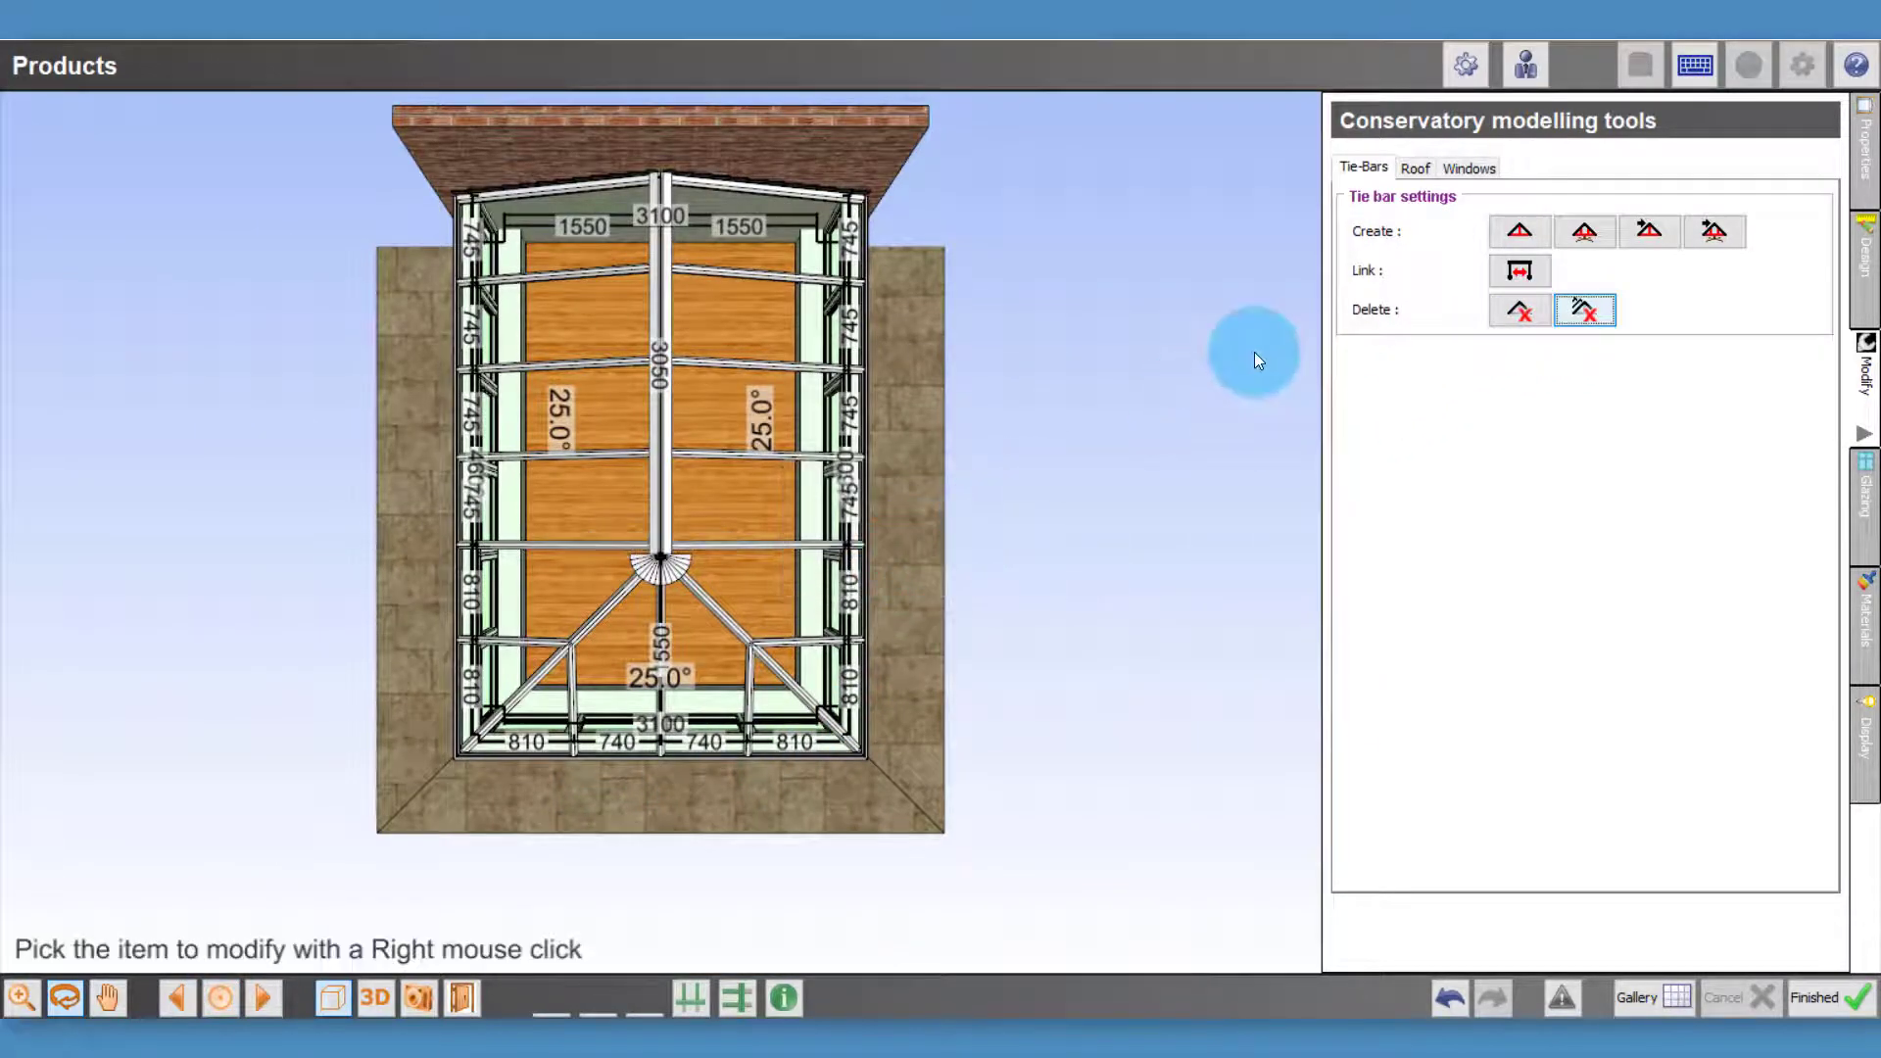
click(1520, 235)
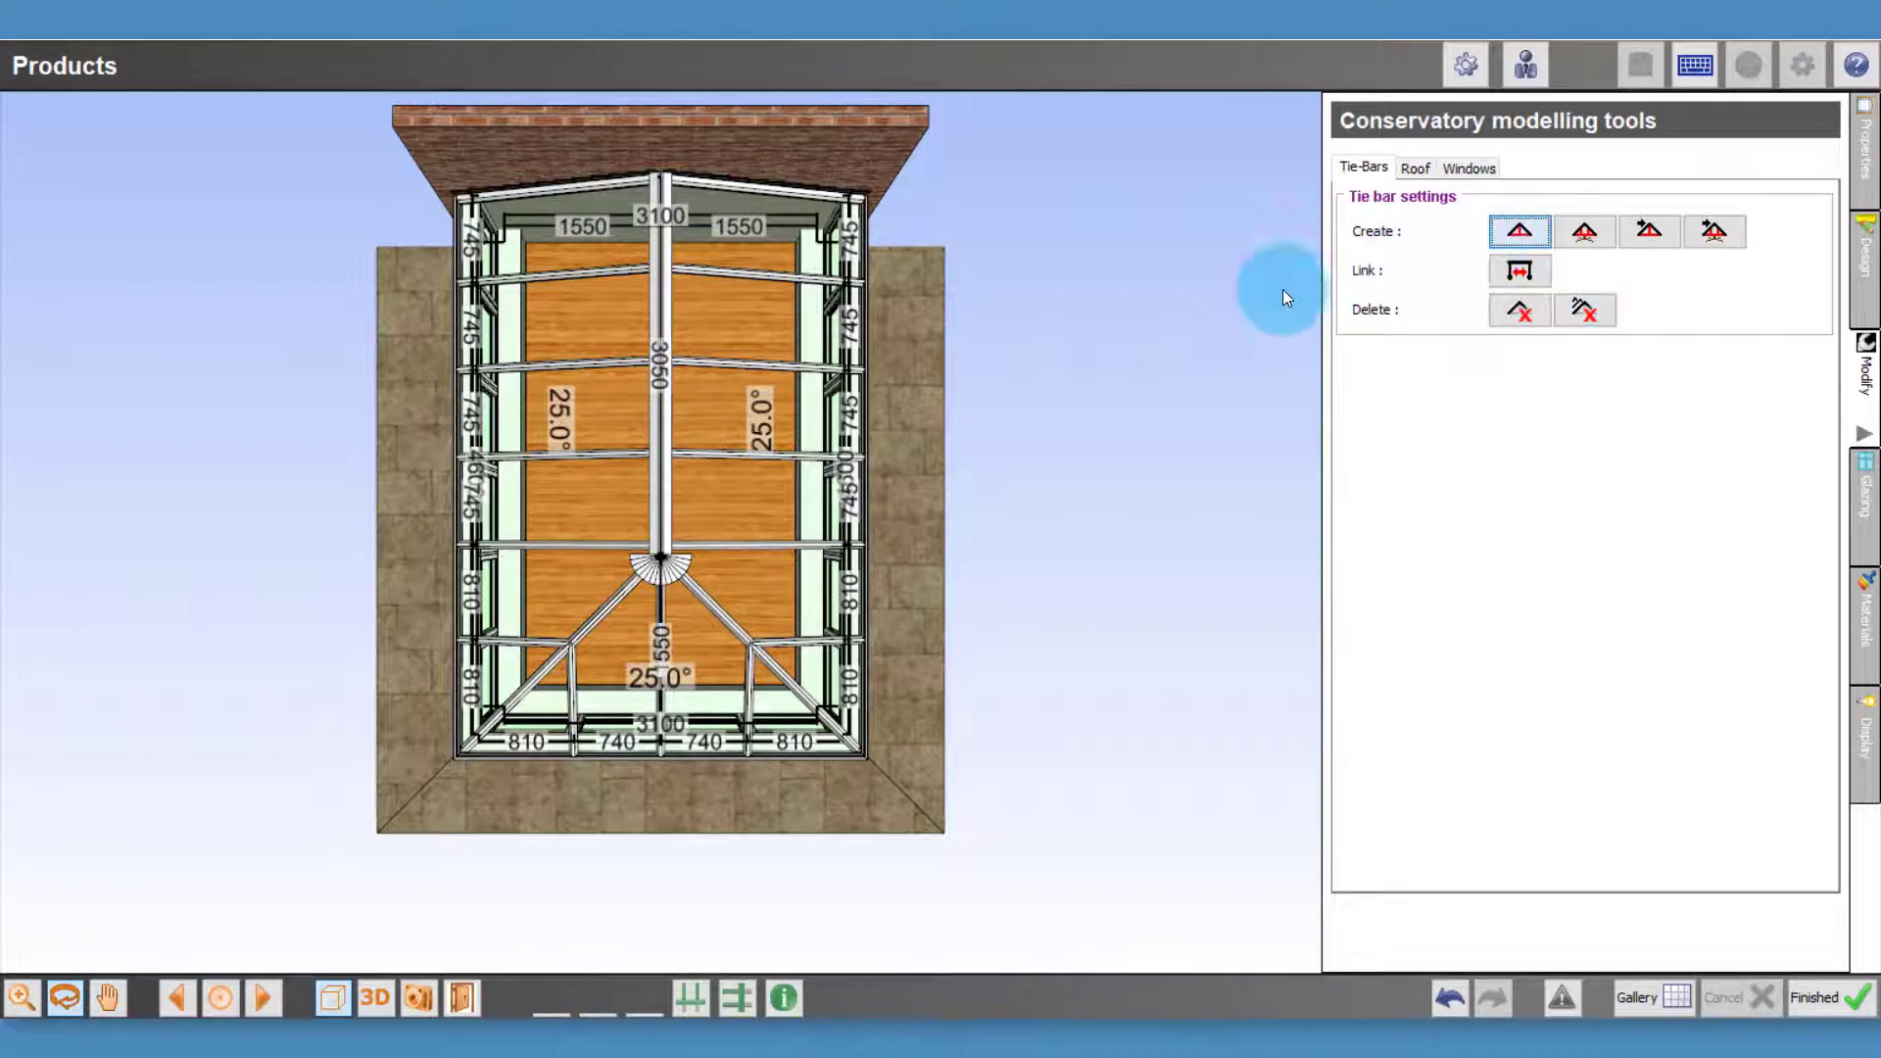
click(750, 547)
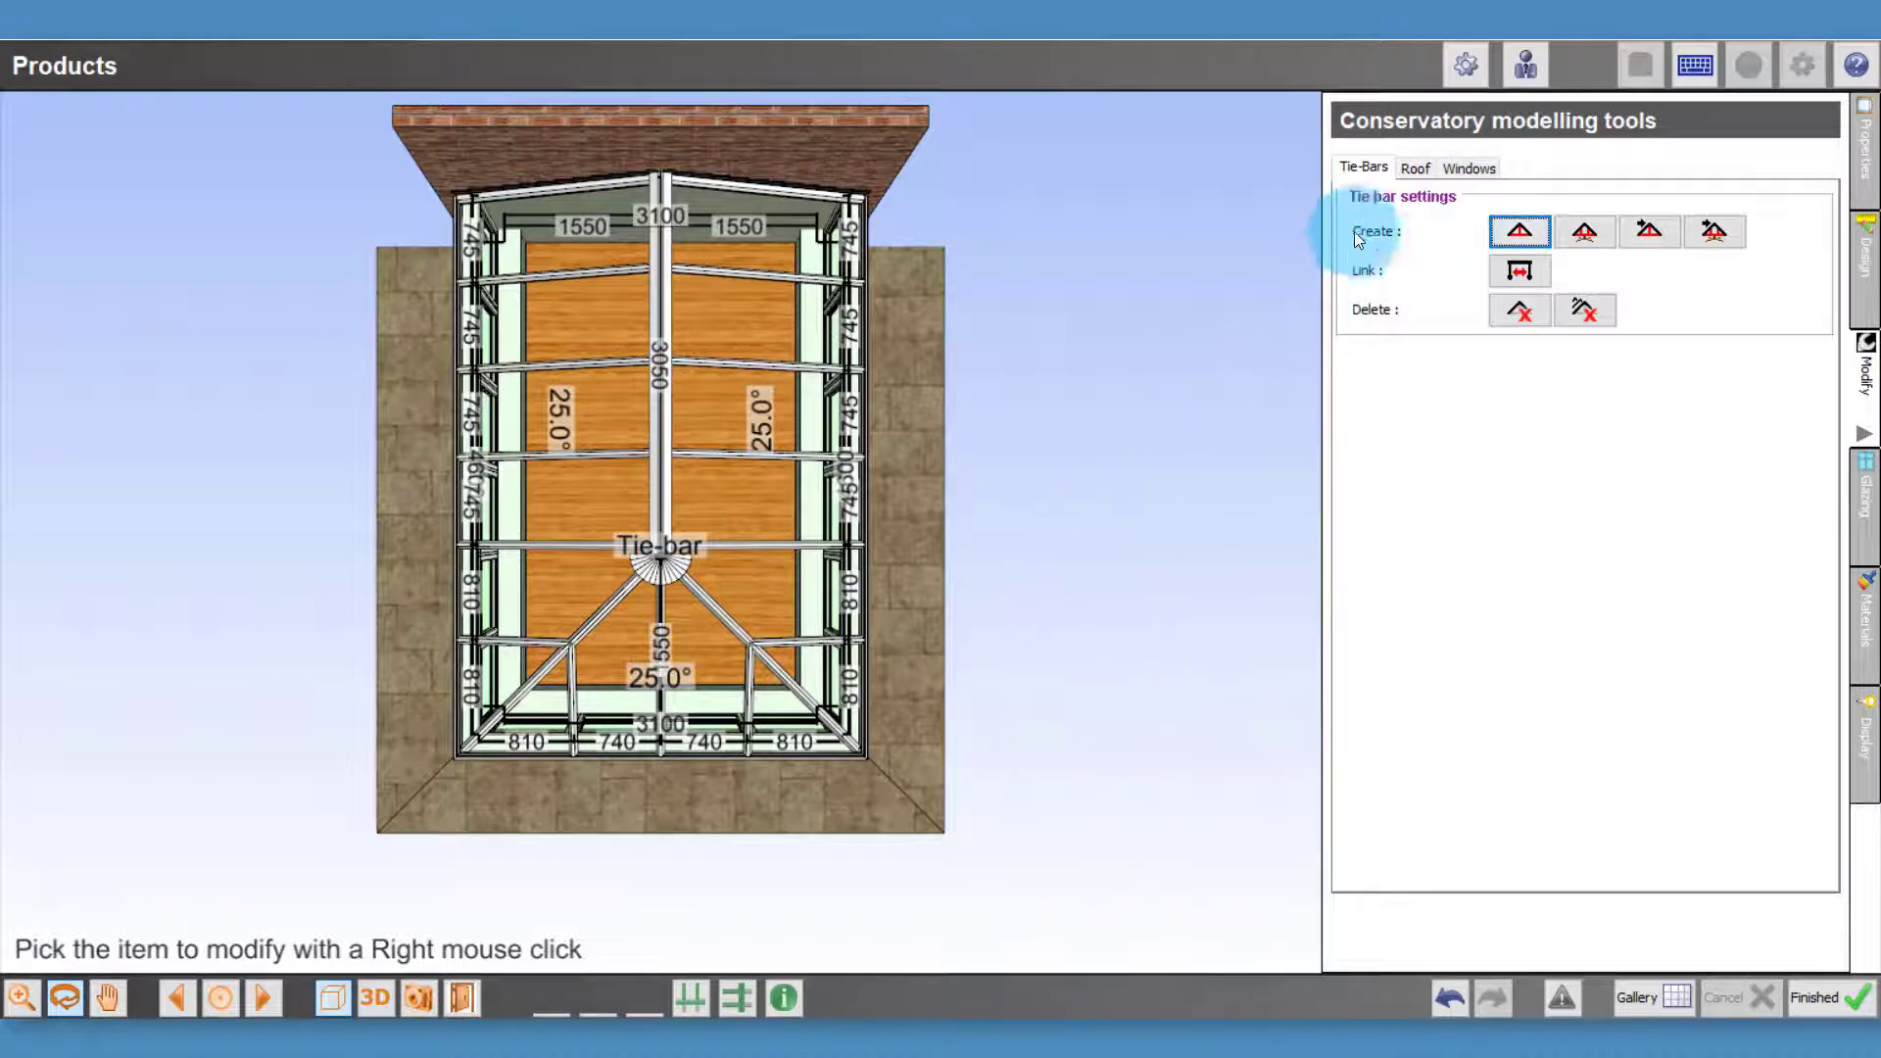
Create a Single partial box gutter 2000 long at the Right end of the right-hand eaves beam, with no soffit
click(1415, 169)
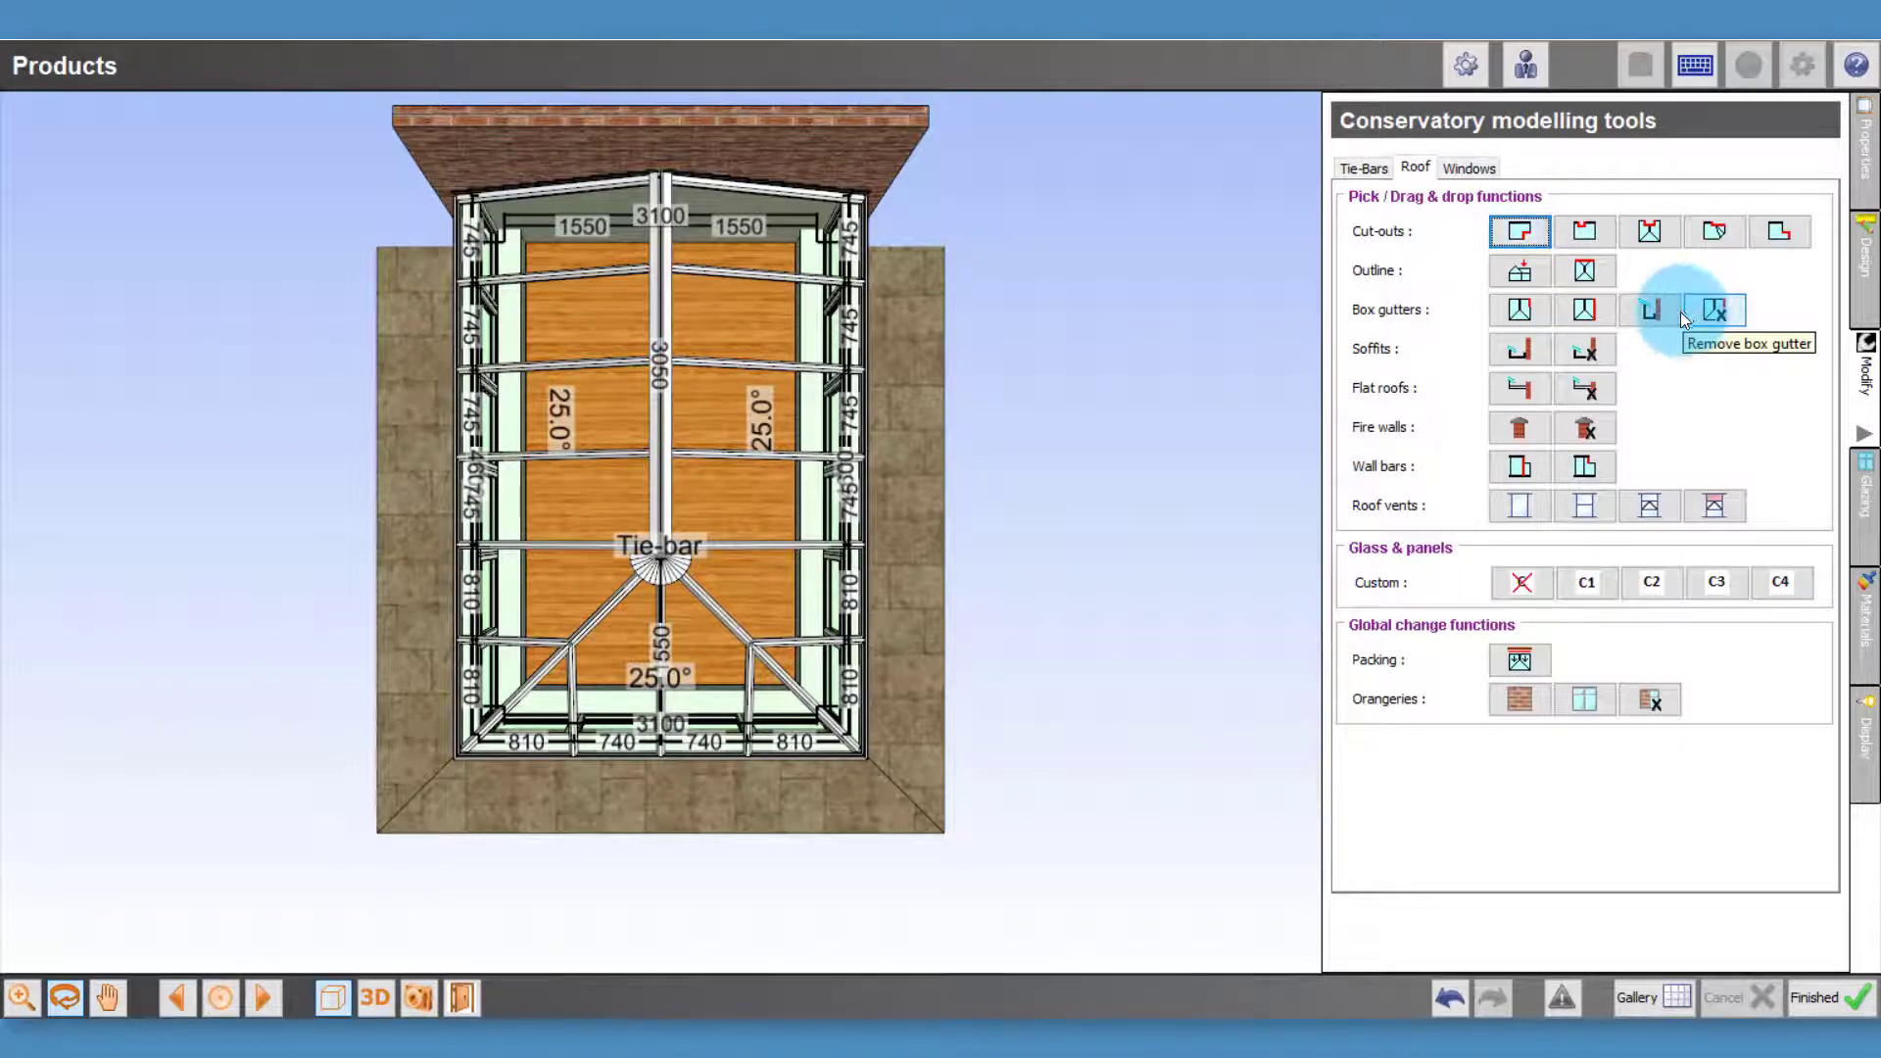
click(1518, 310)
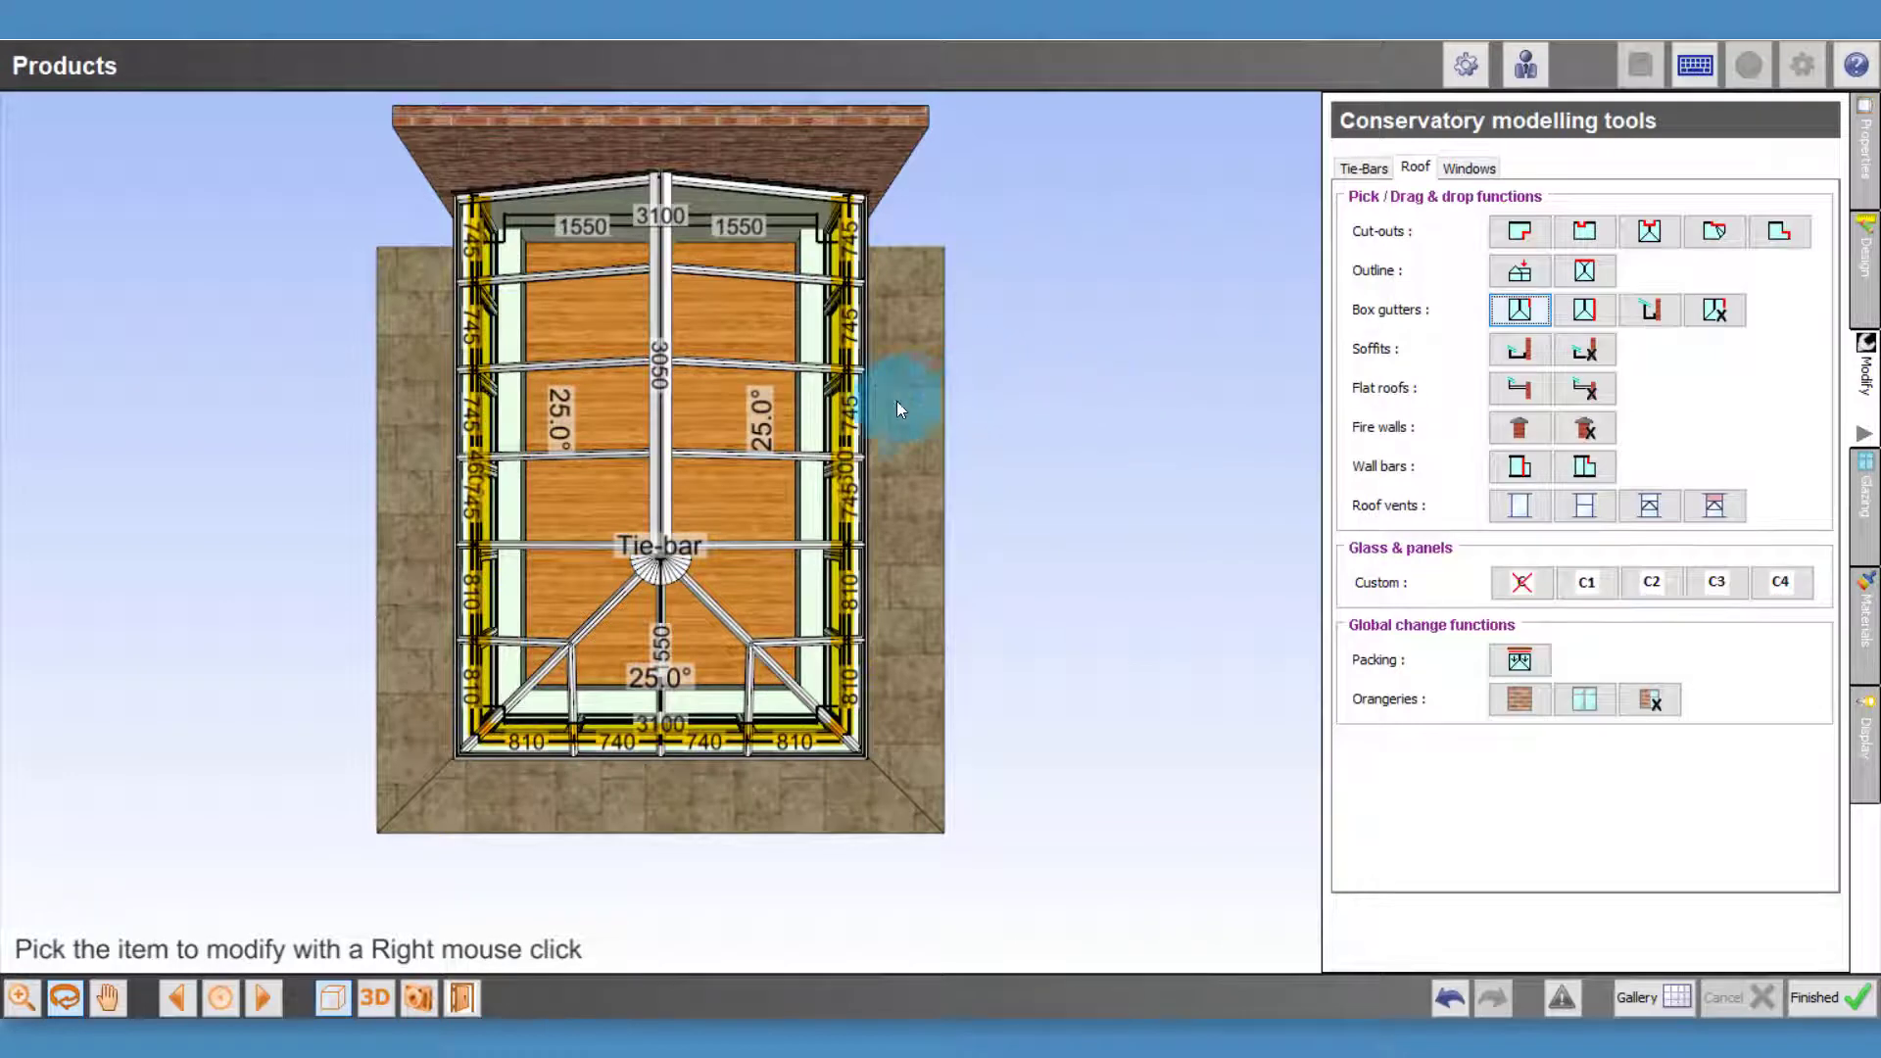
click(845, 421)
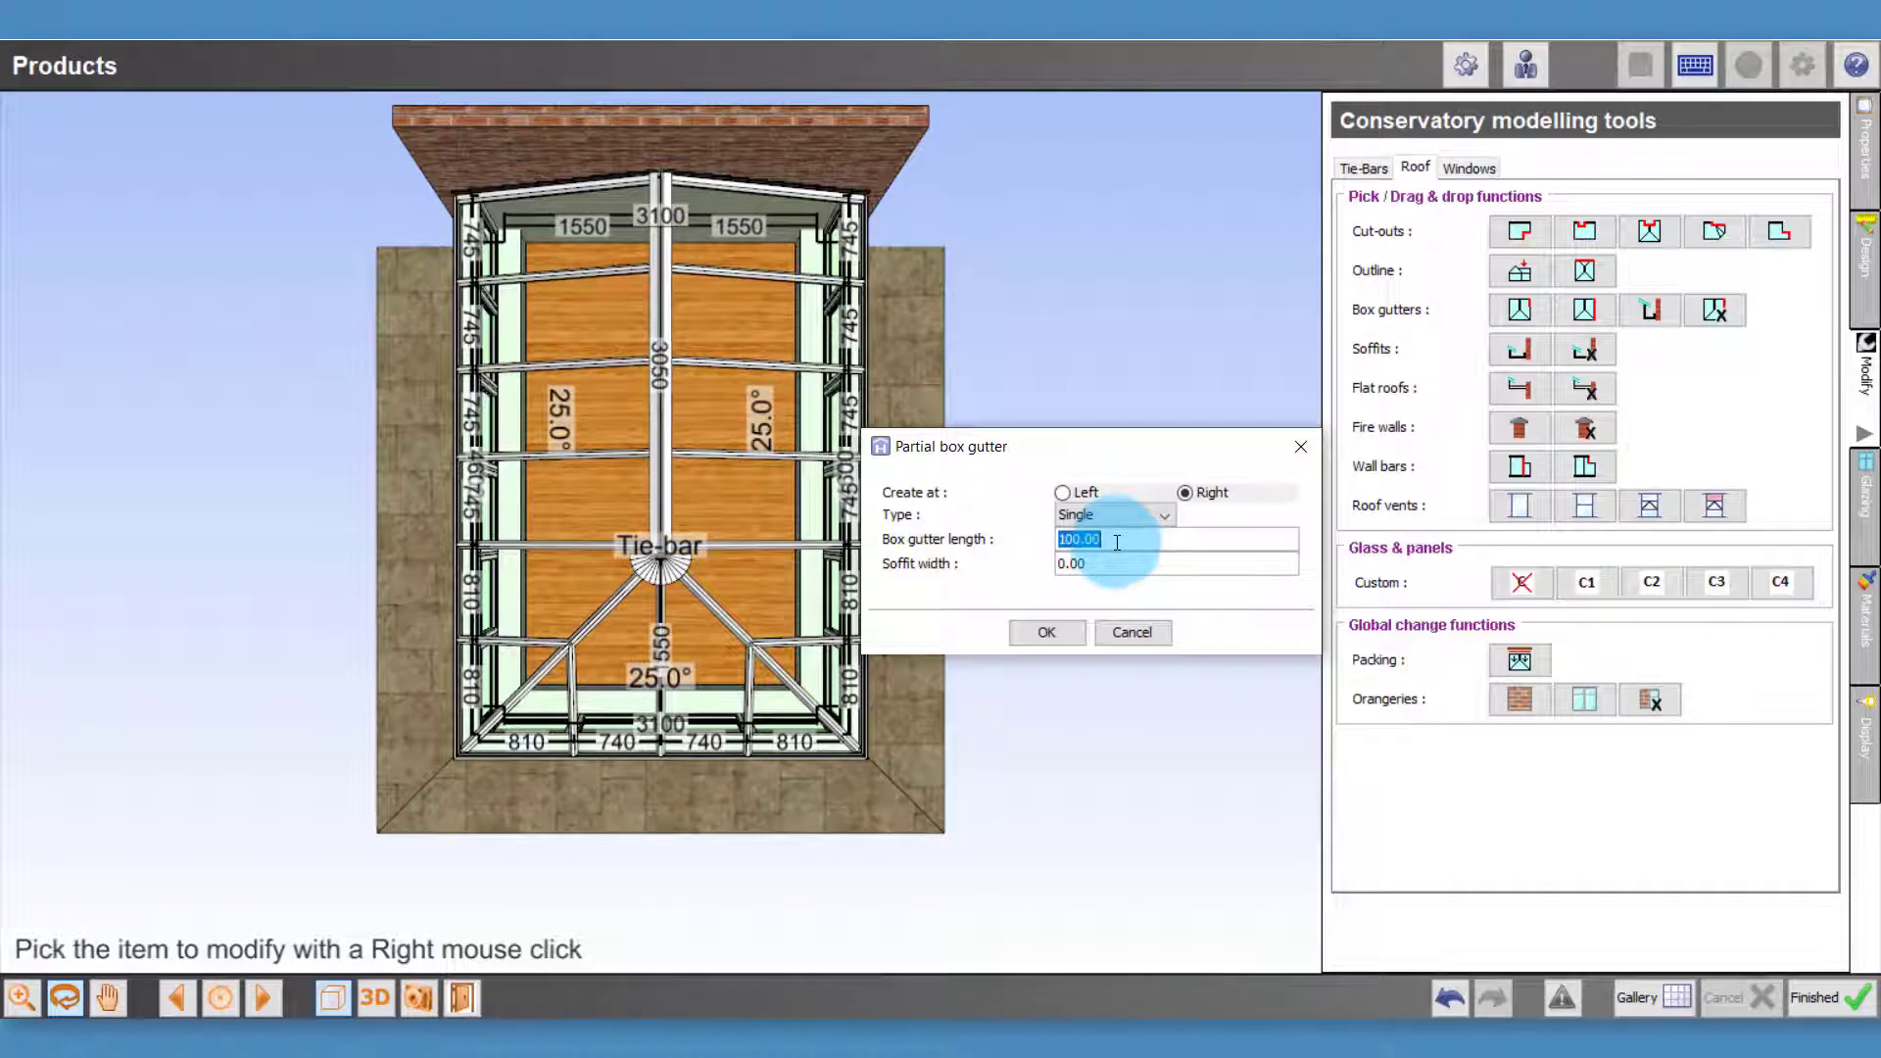
text(2000)
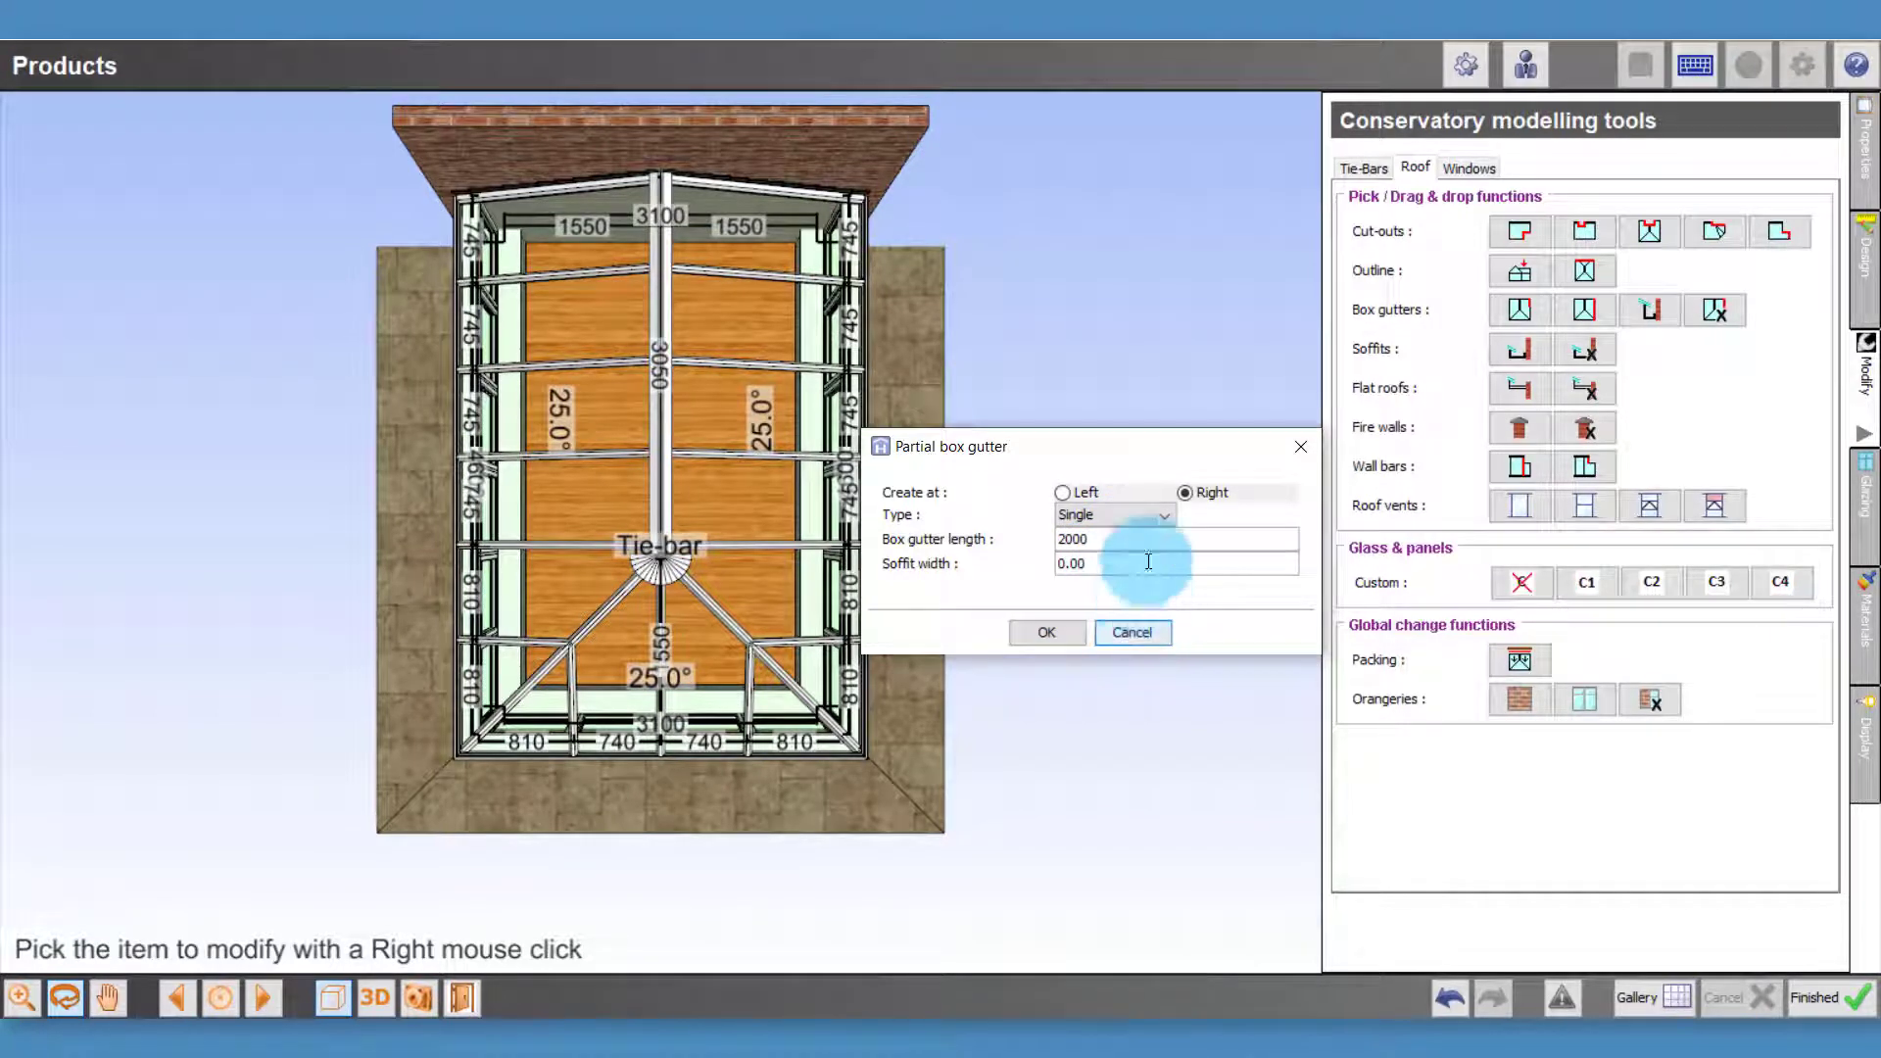
click(1137, 517)
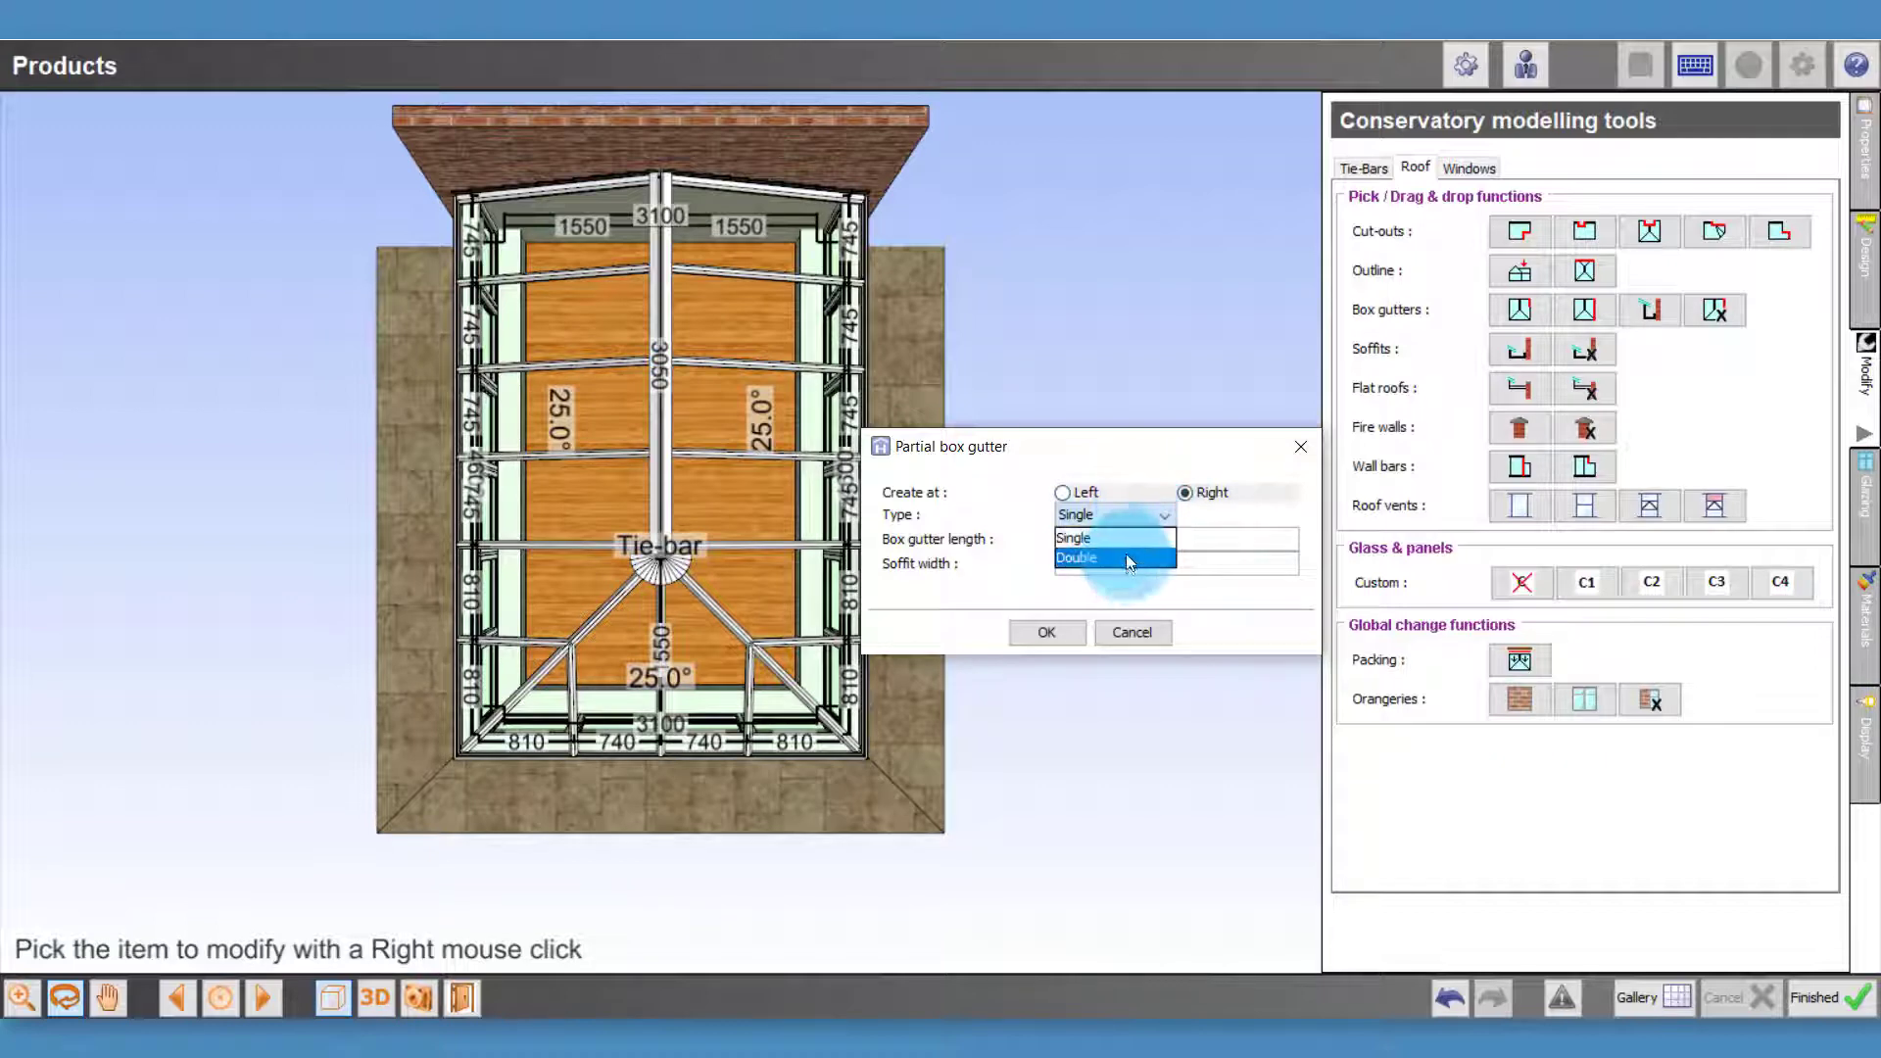
click(1114, 540)
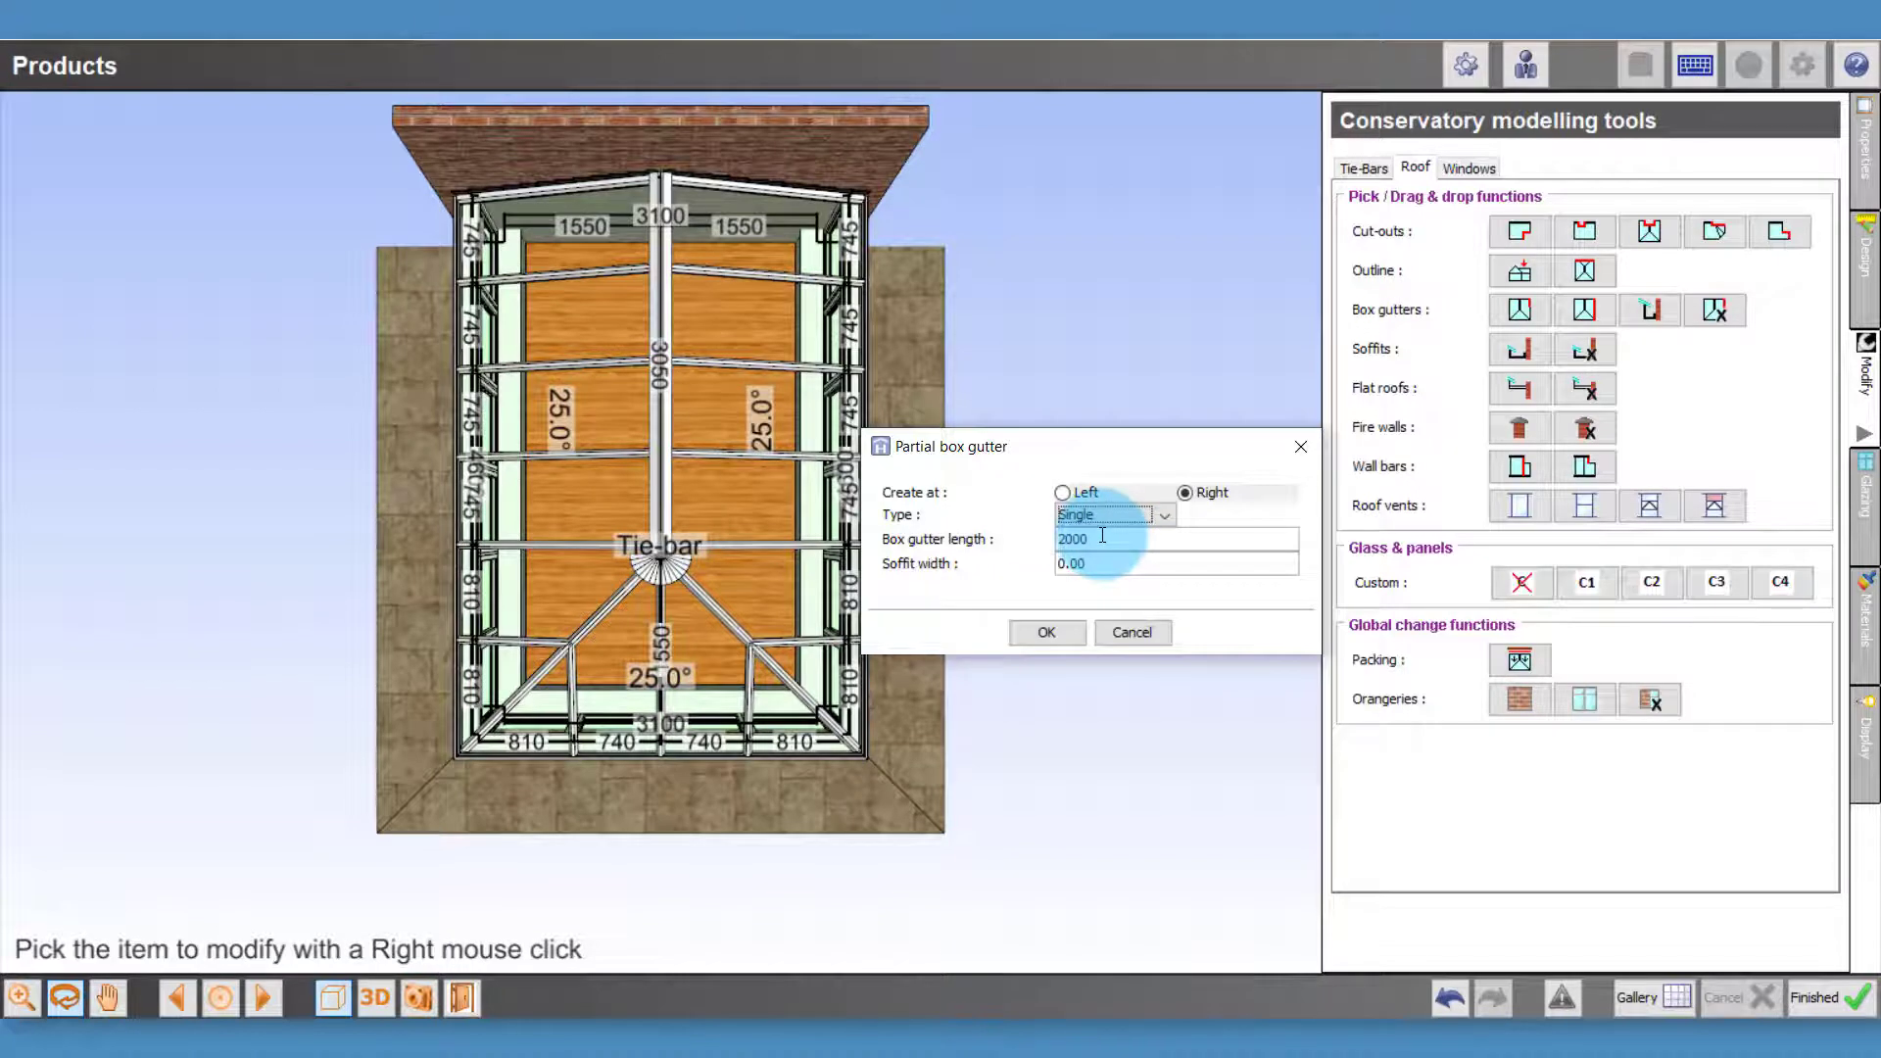
click(1044, 635)
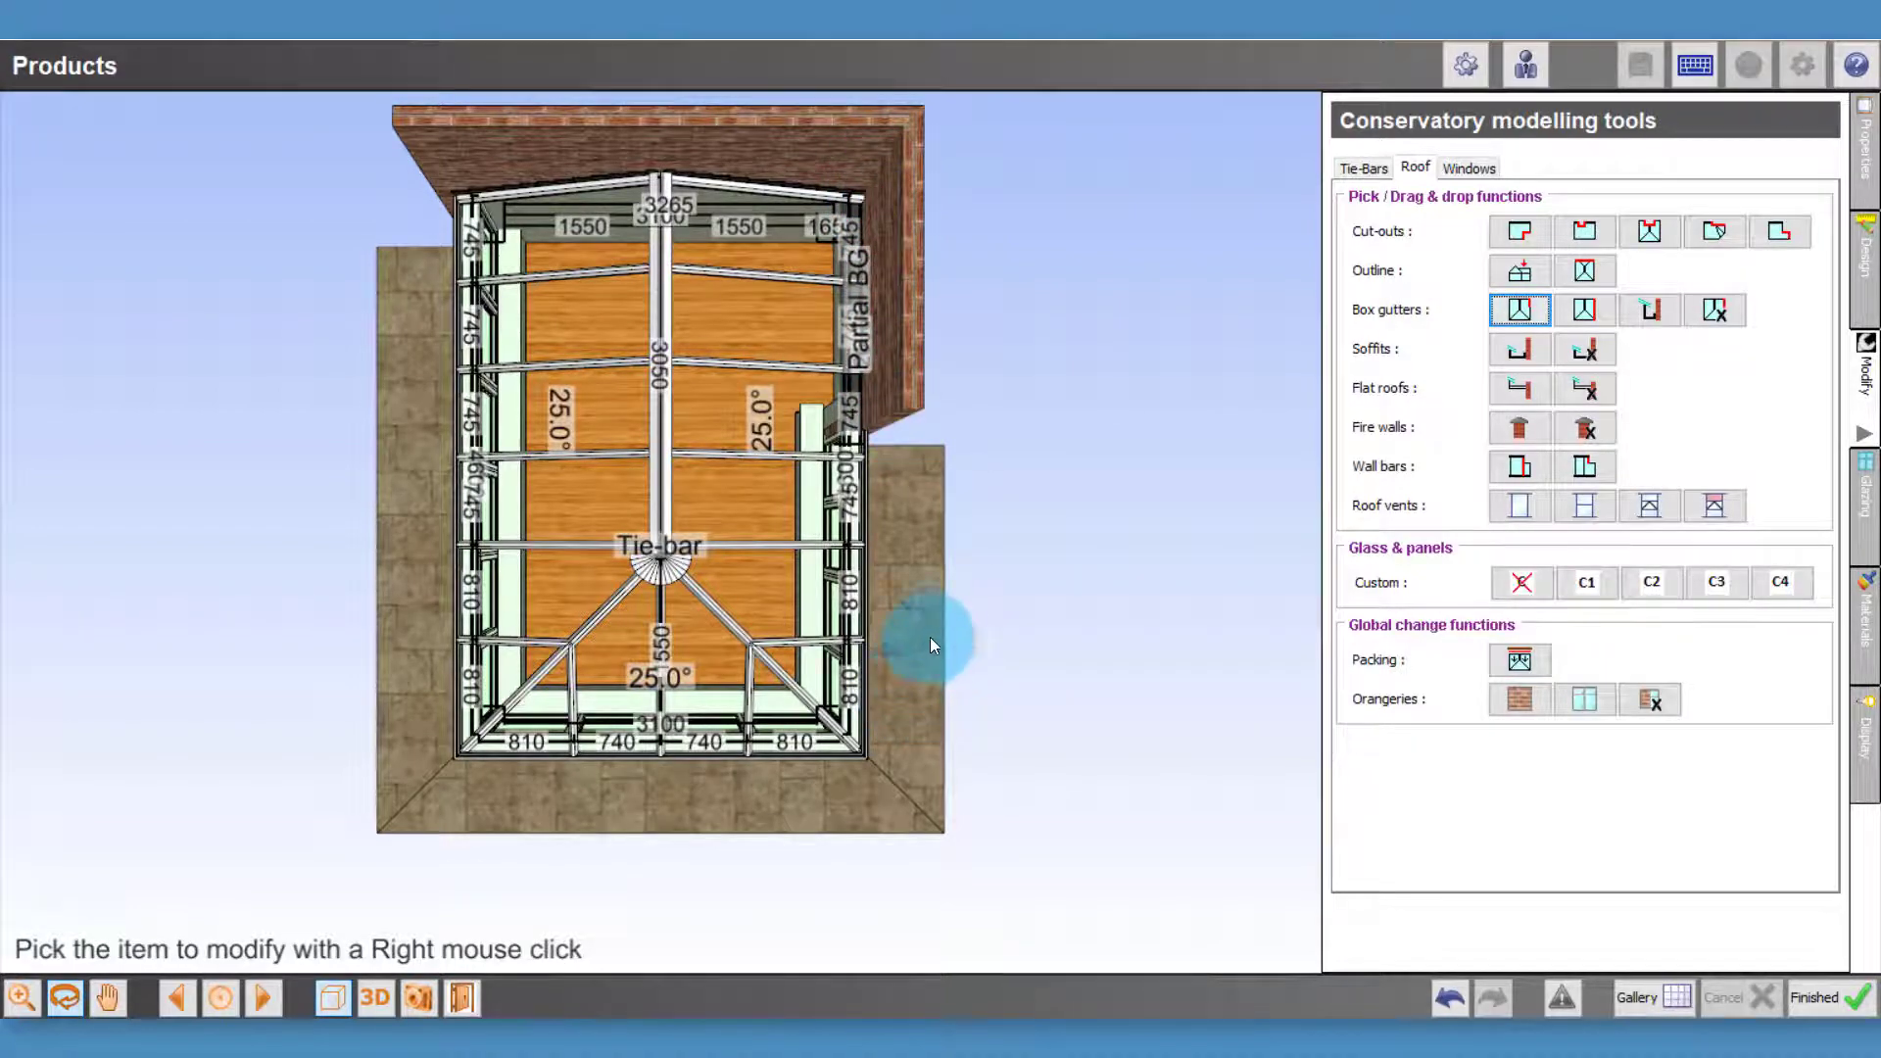
Inspect the partial box gutter in 3D, return to plan view and convert it back into an eaves beam
drag(931, 637, 474, 803)
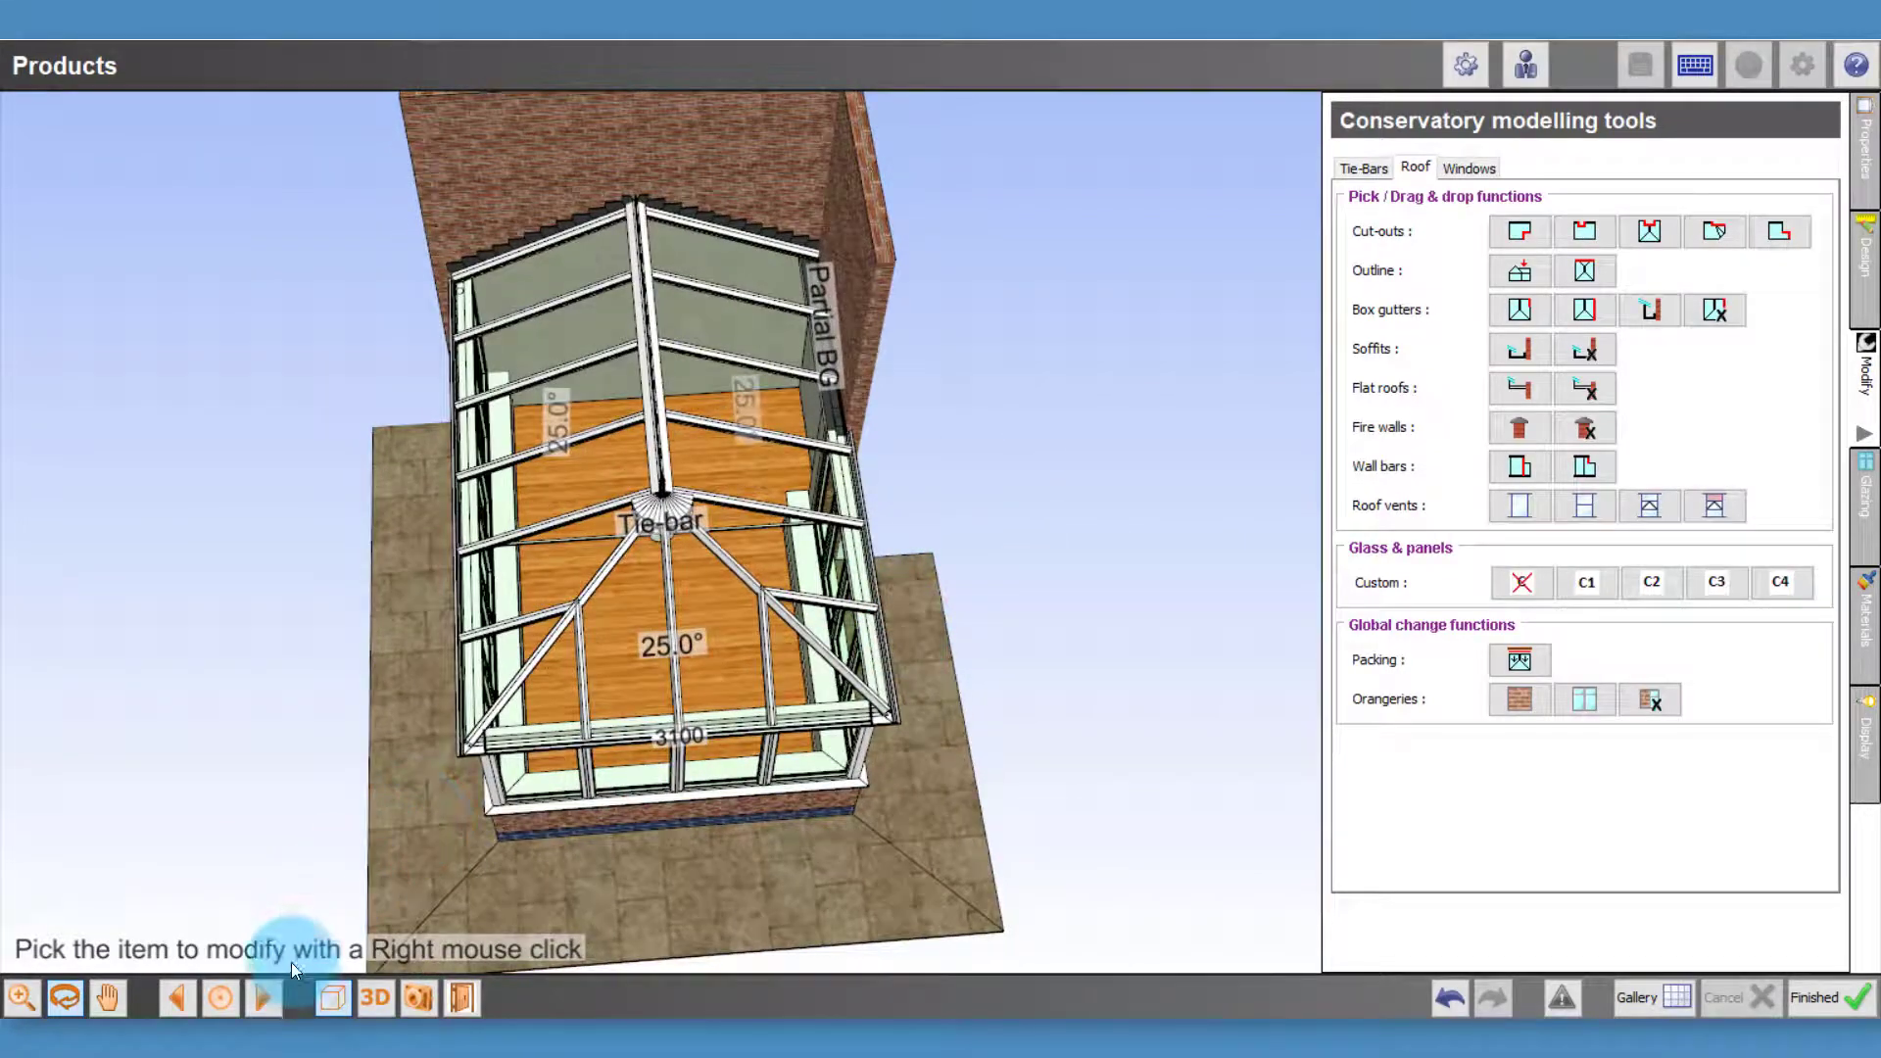
click(230, 989)
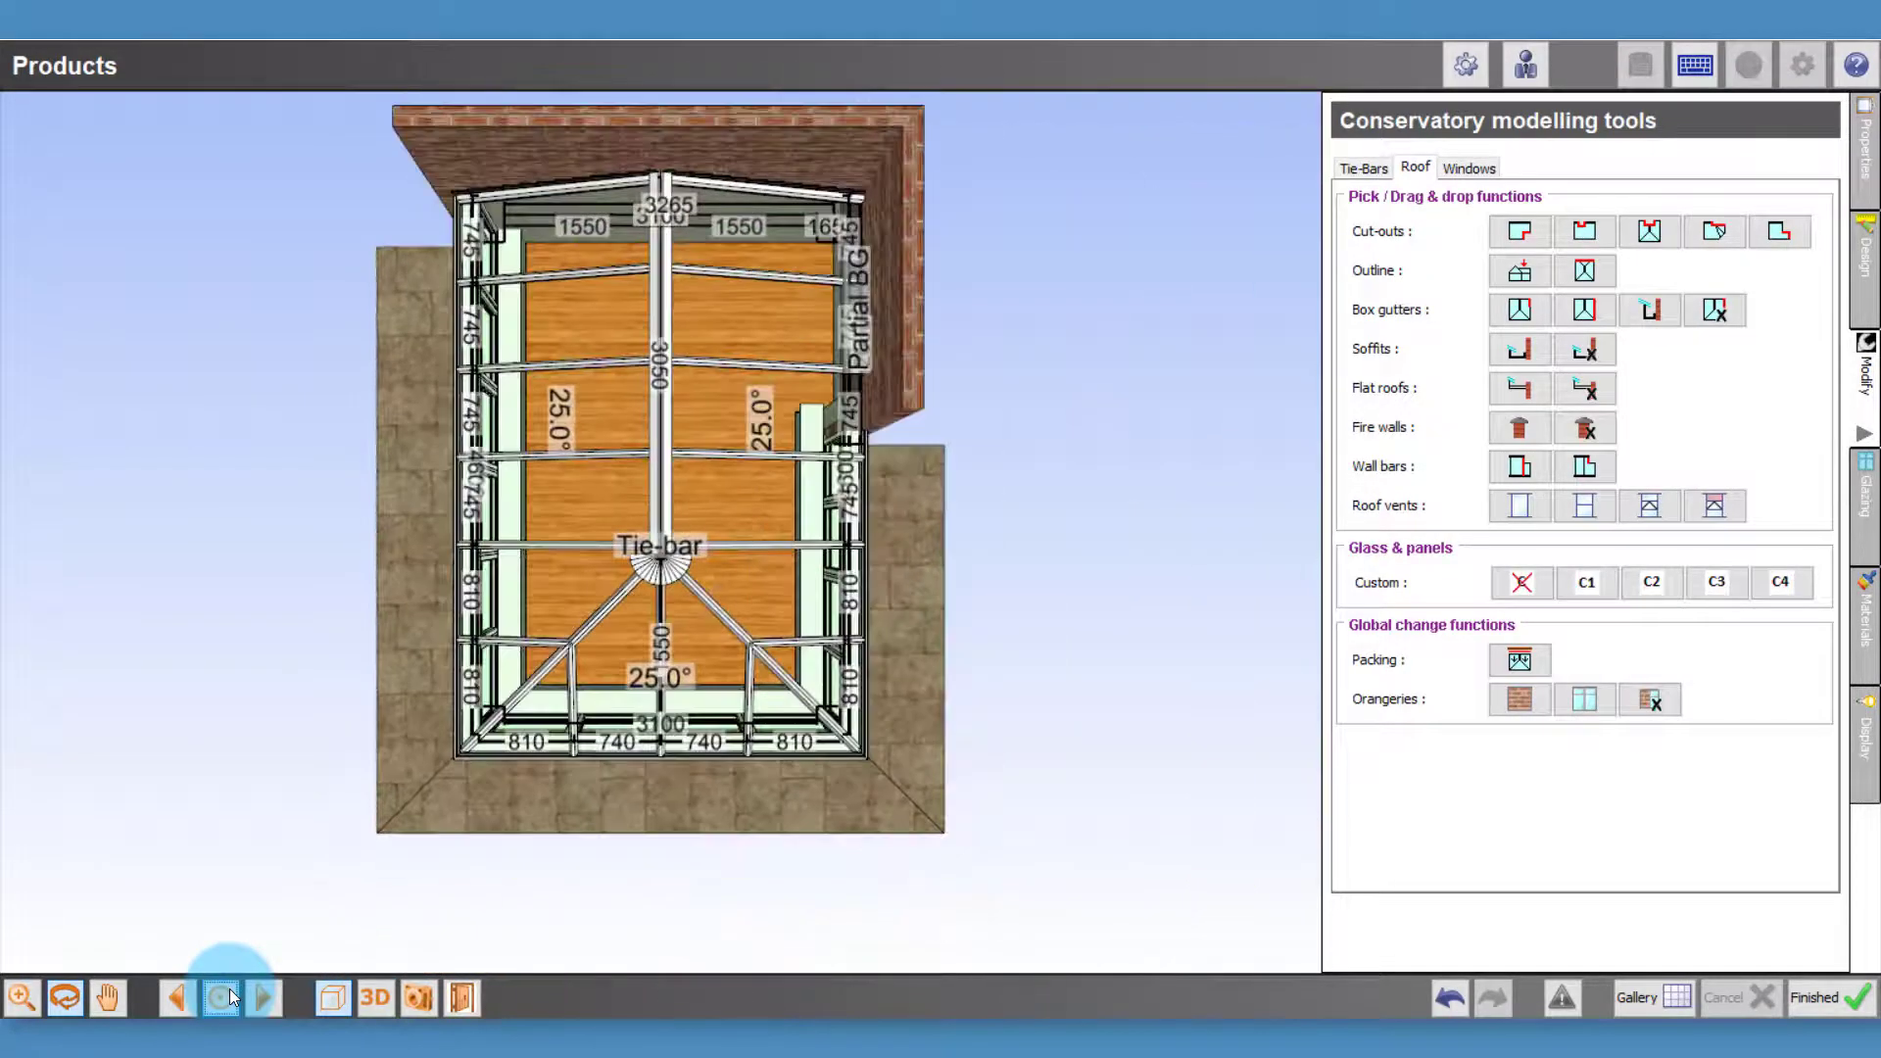
click(1716, 309)
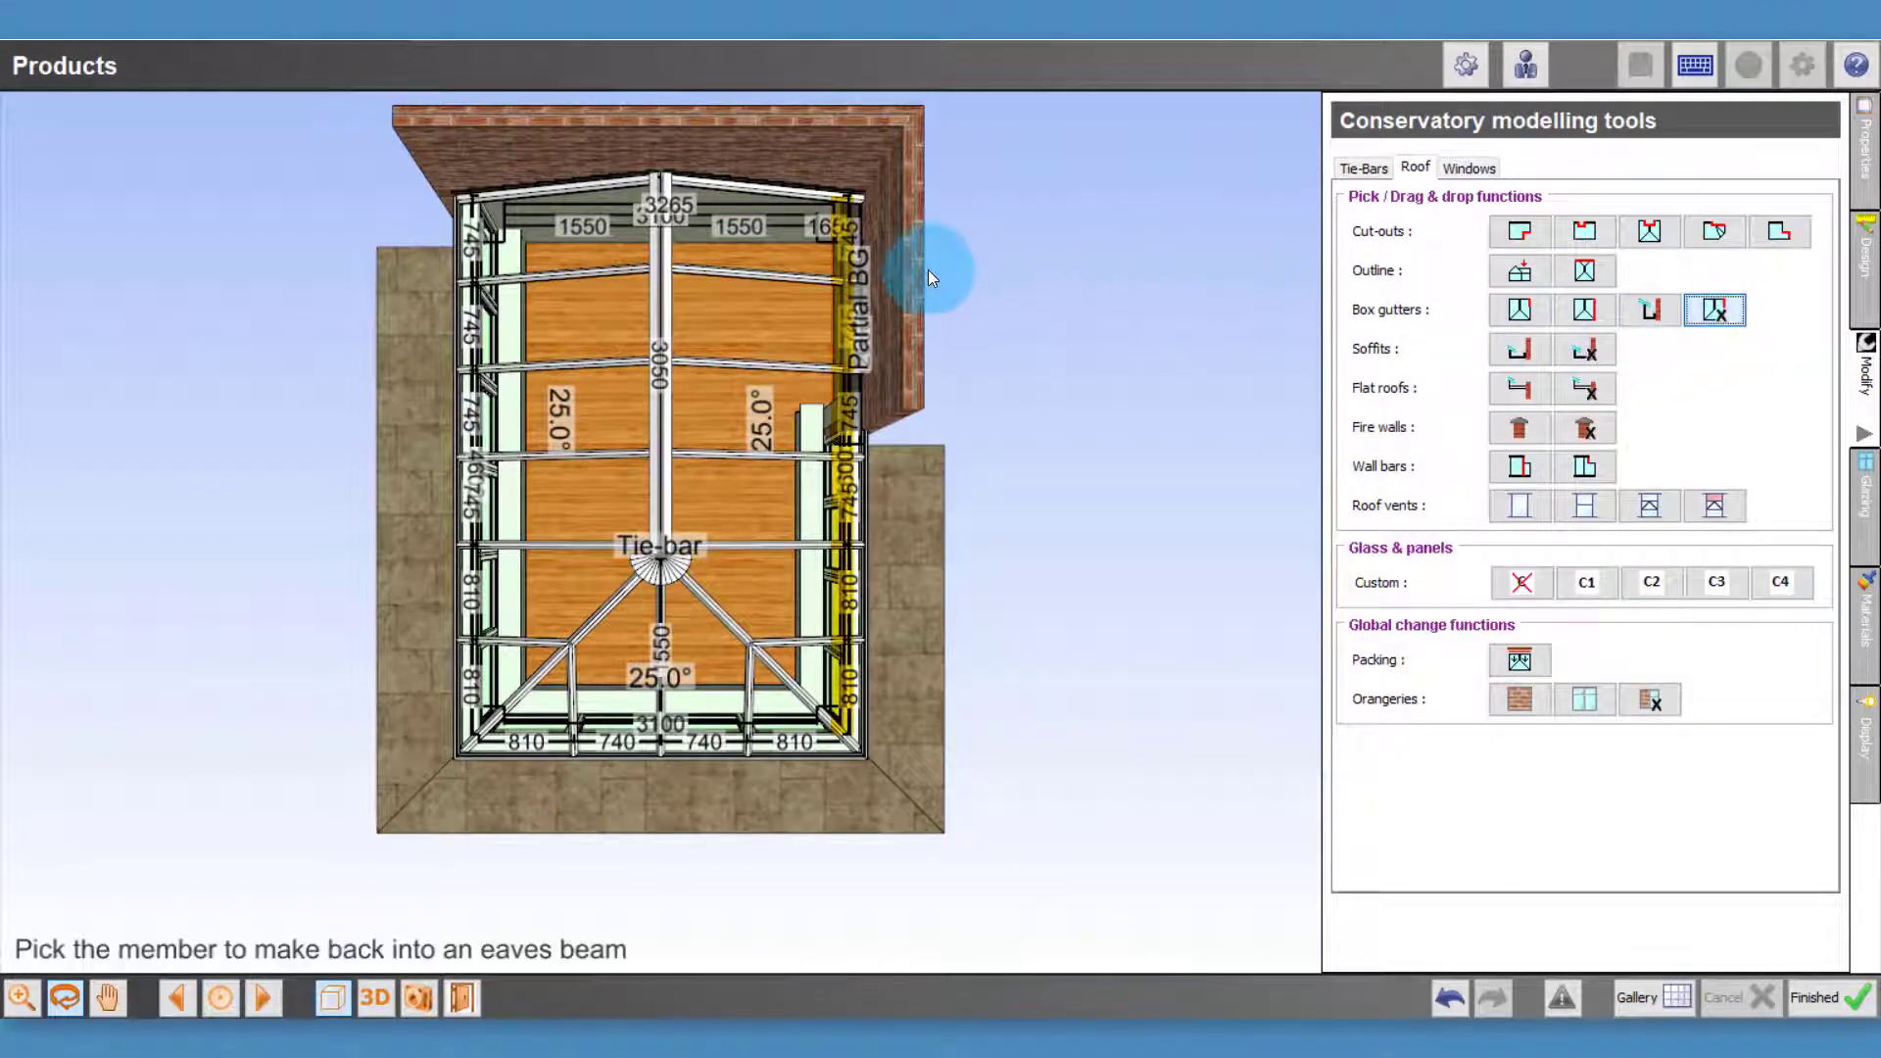
click(849, 310)
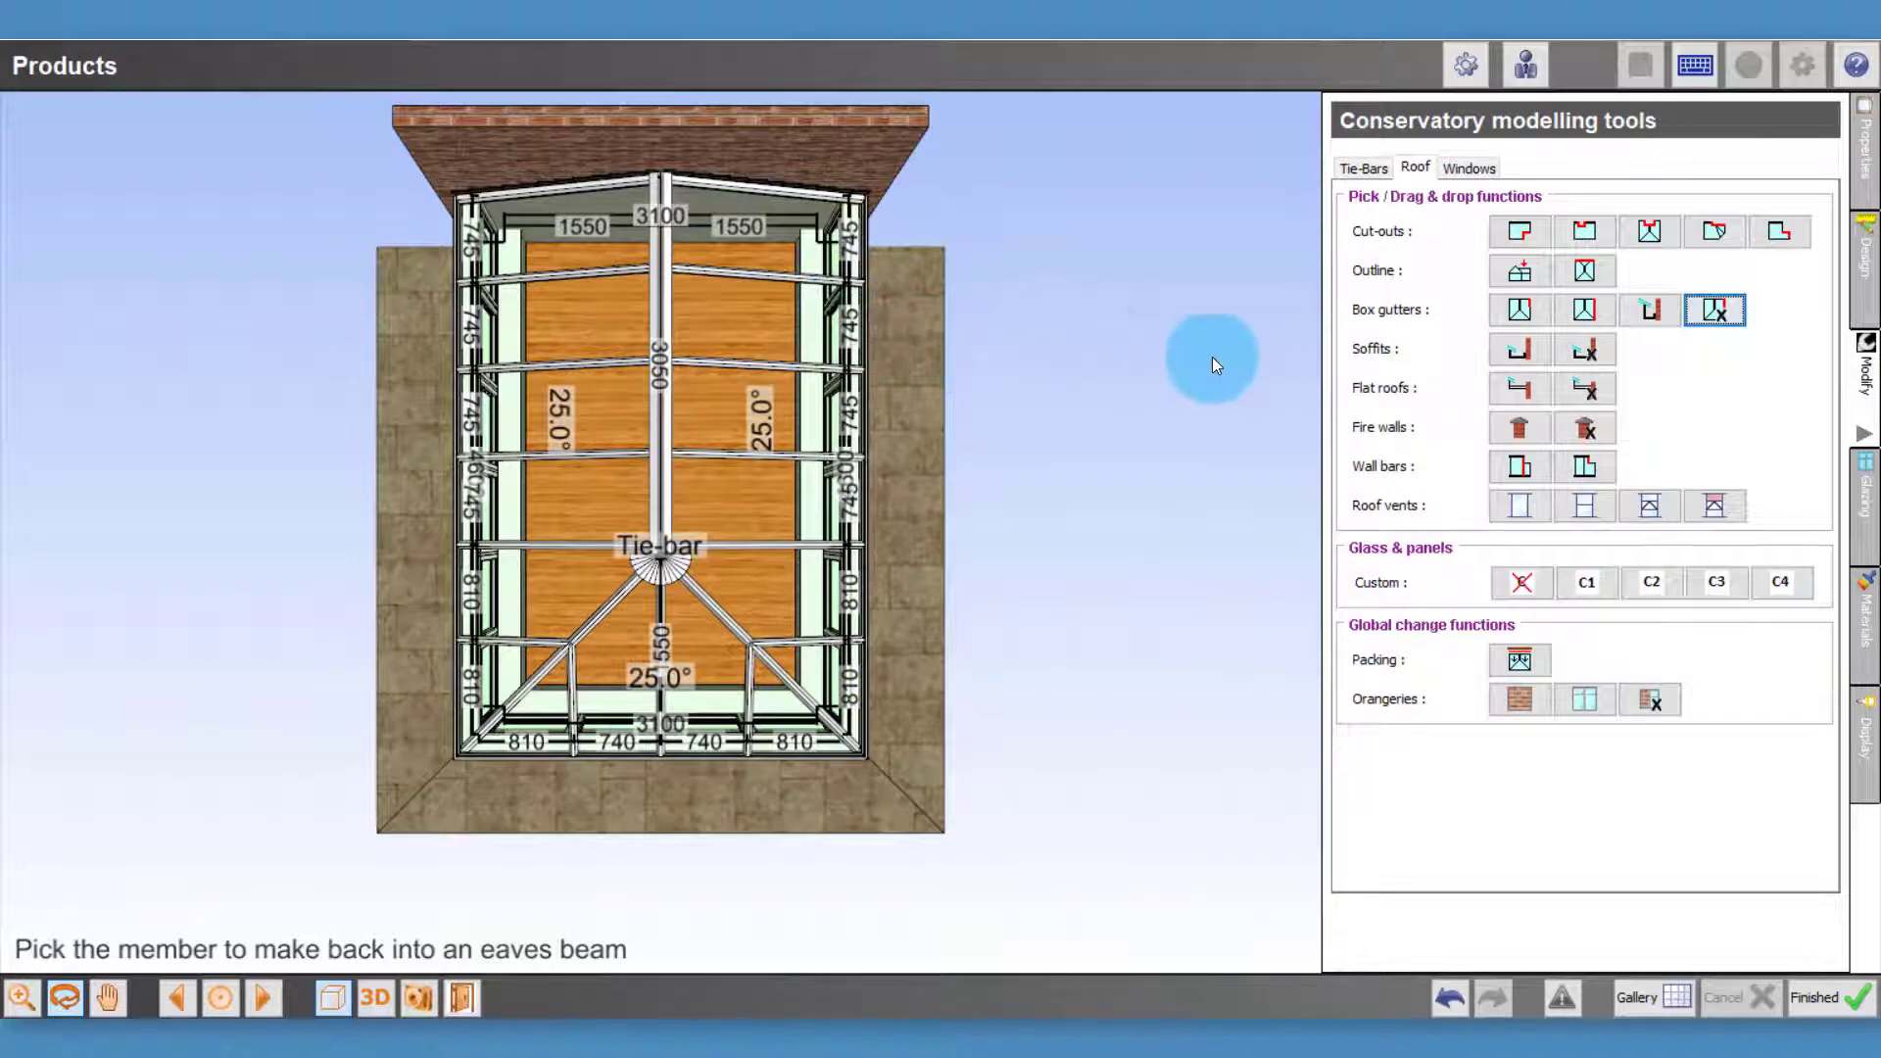
Turn the whole right-hand eaves beam into a Single box gutter with soffit width 0.00 and undo the change
click(1595, 310)
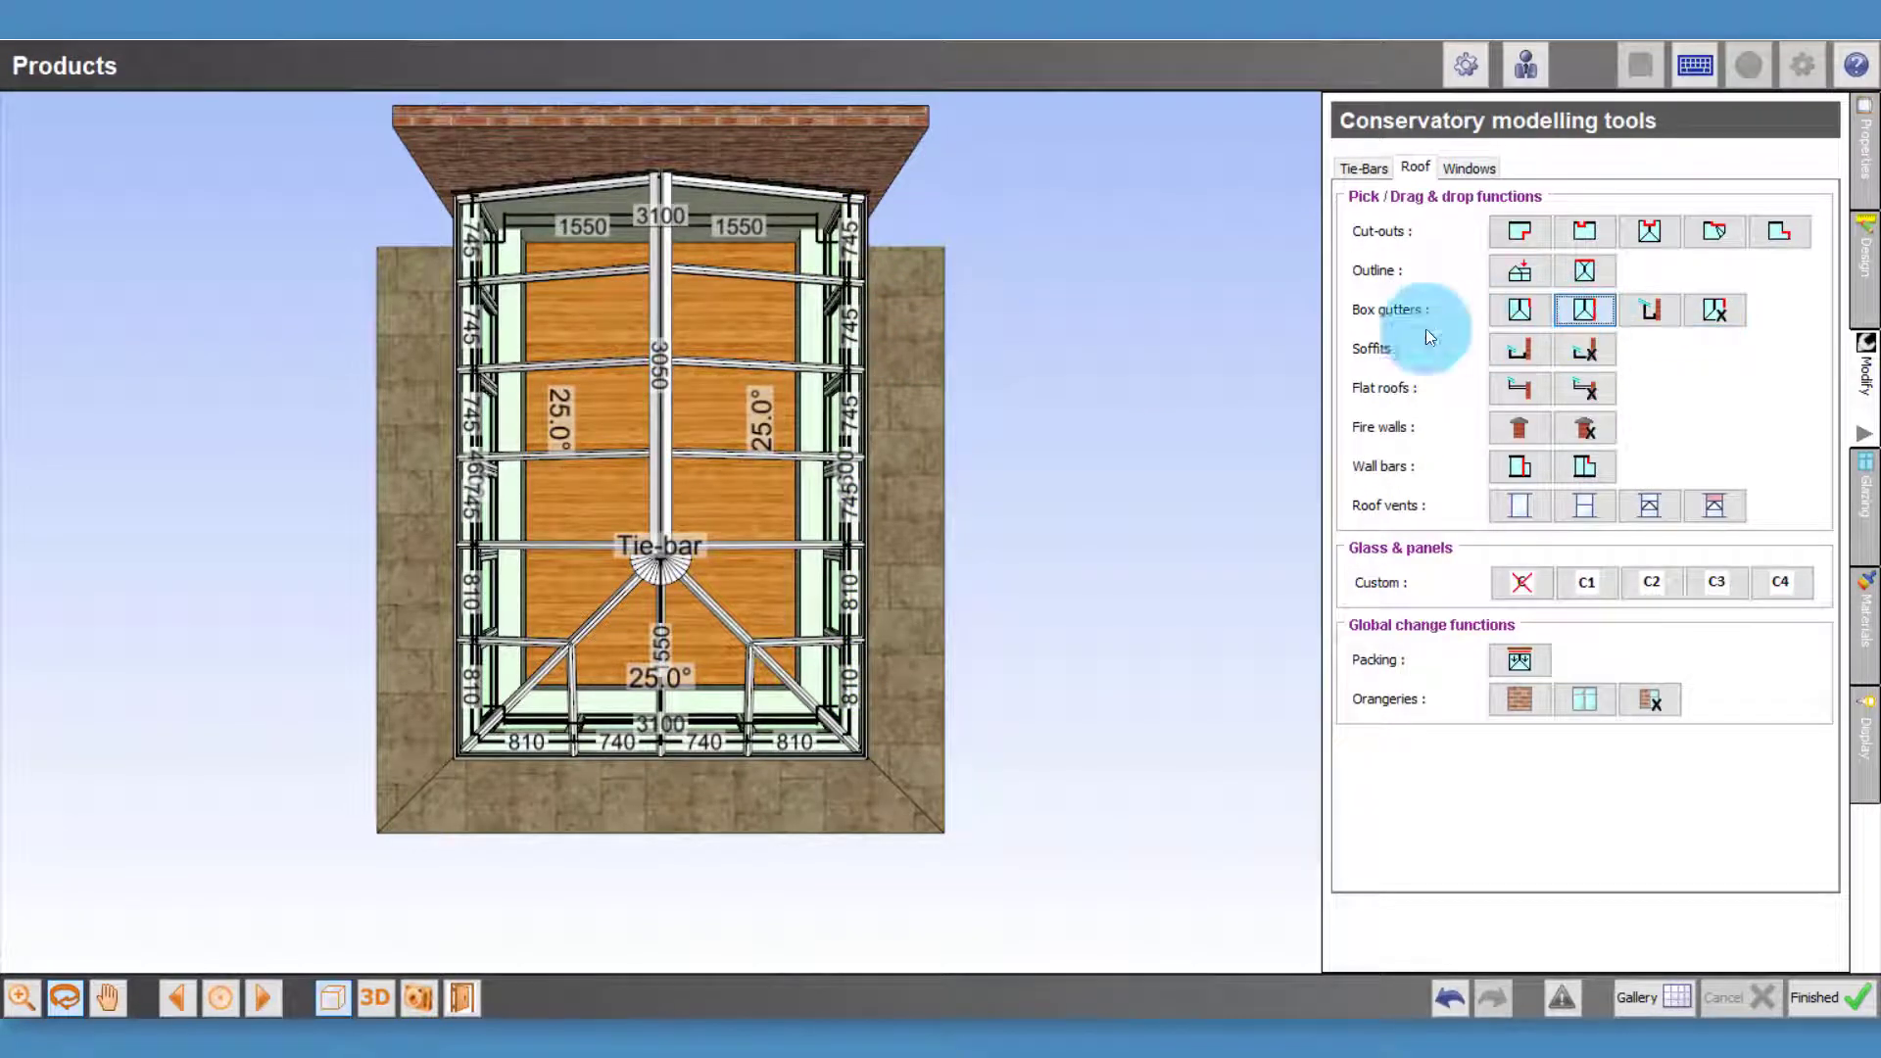
click(838, 423)
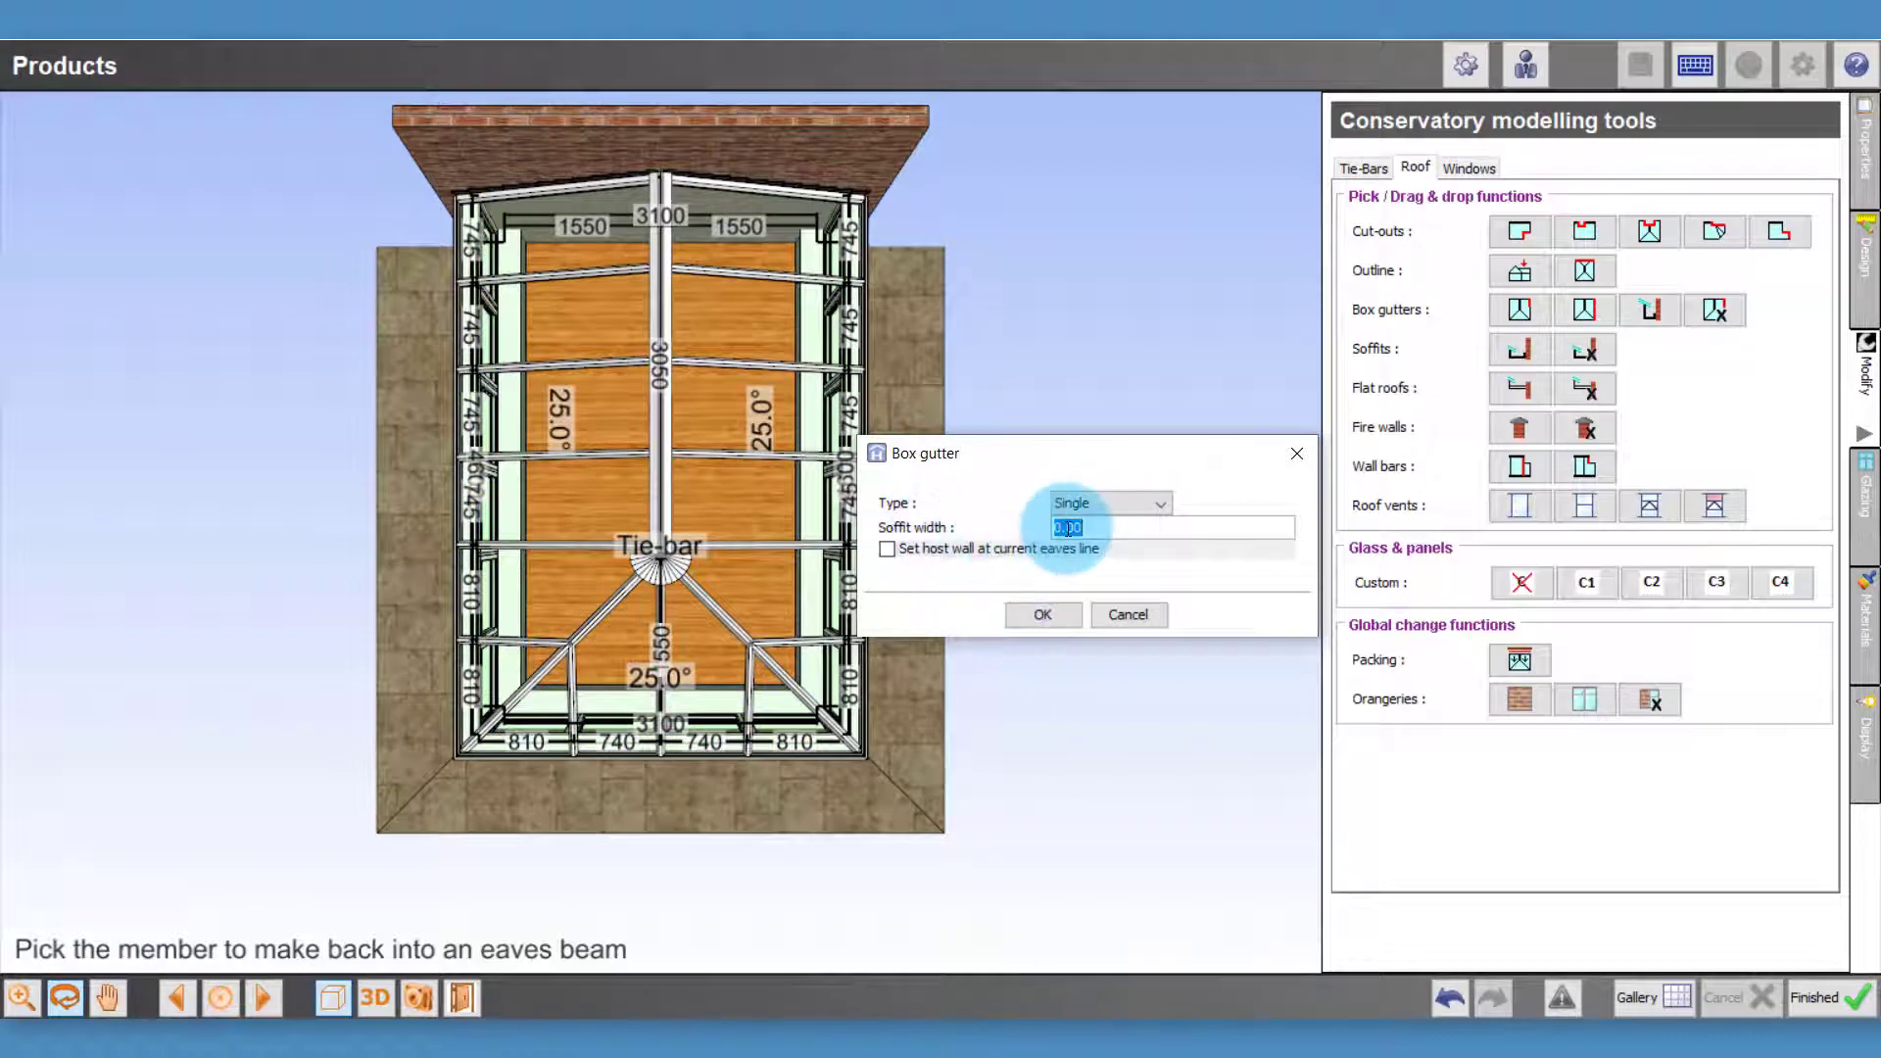
click(1044, 613)
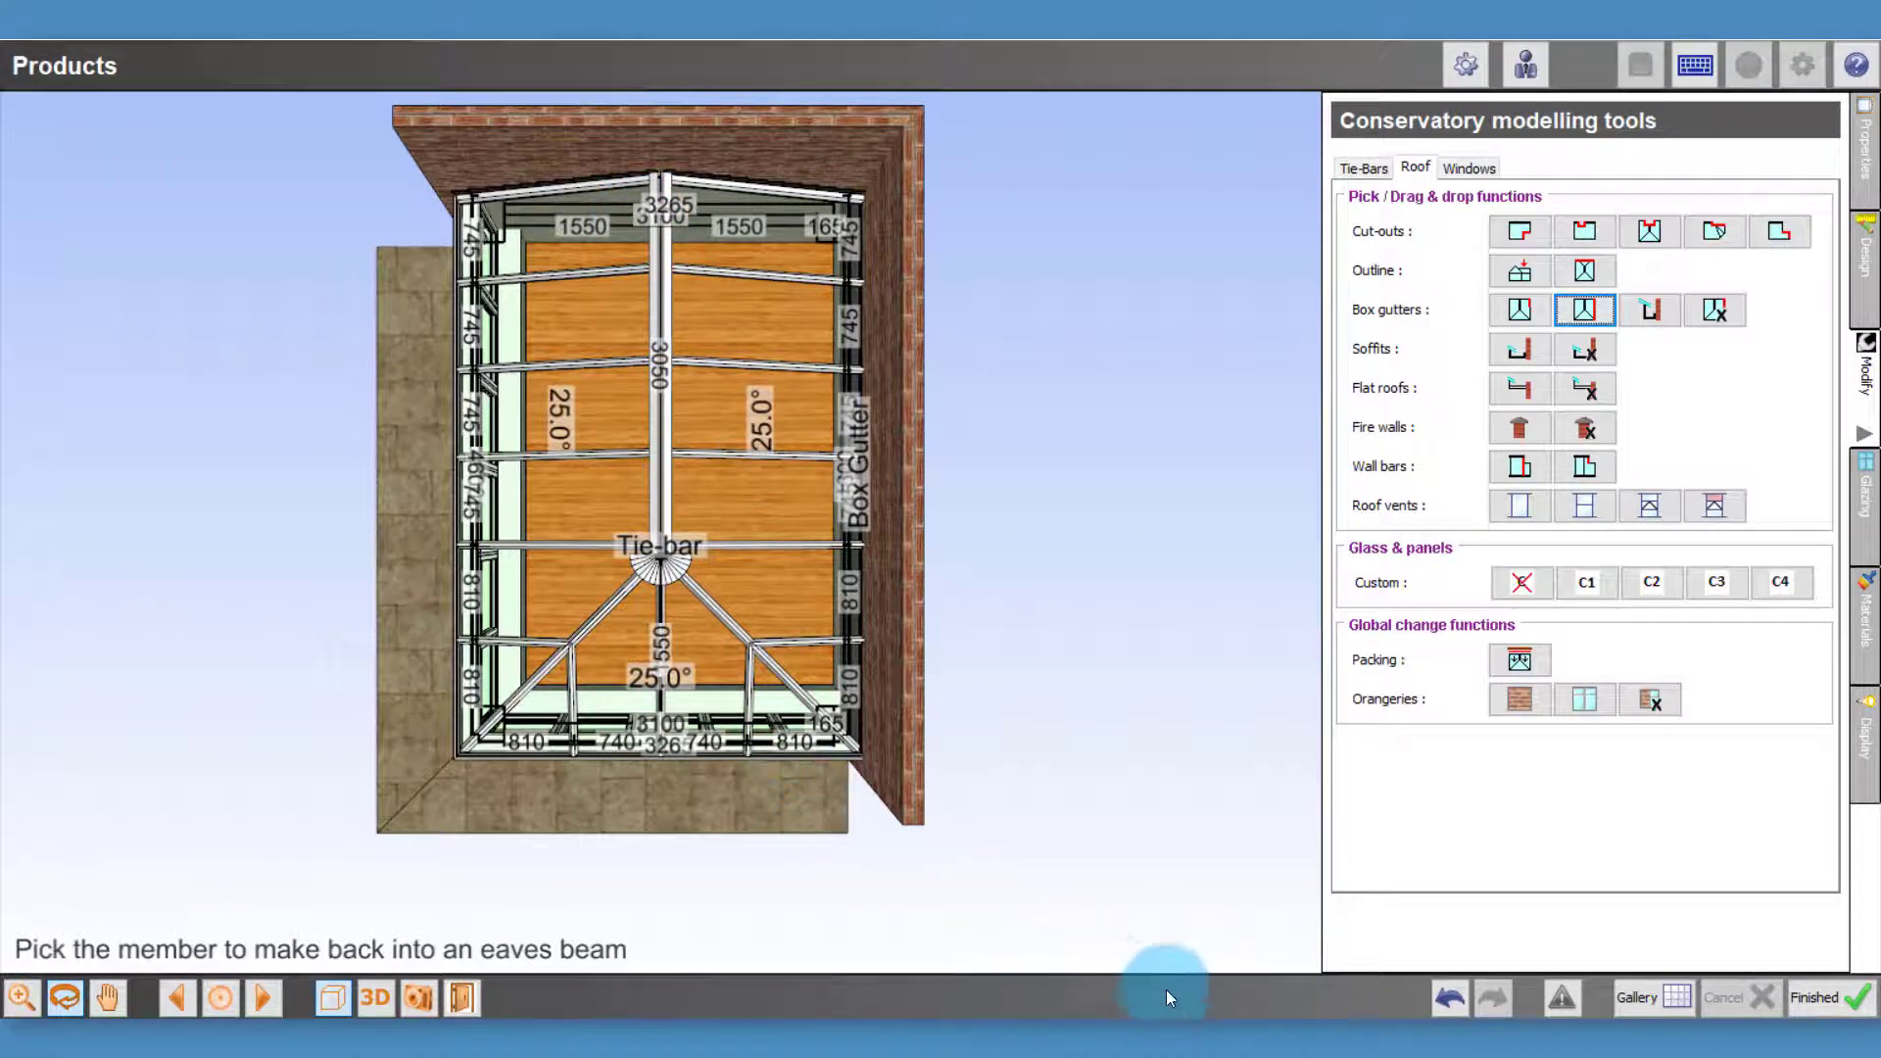
click(1448, 998)
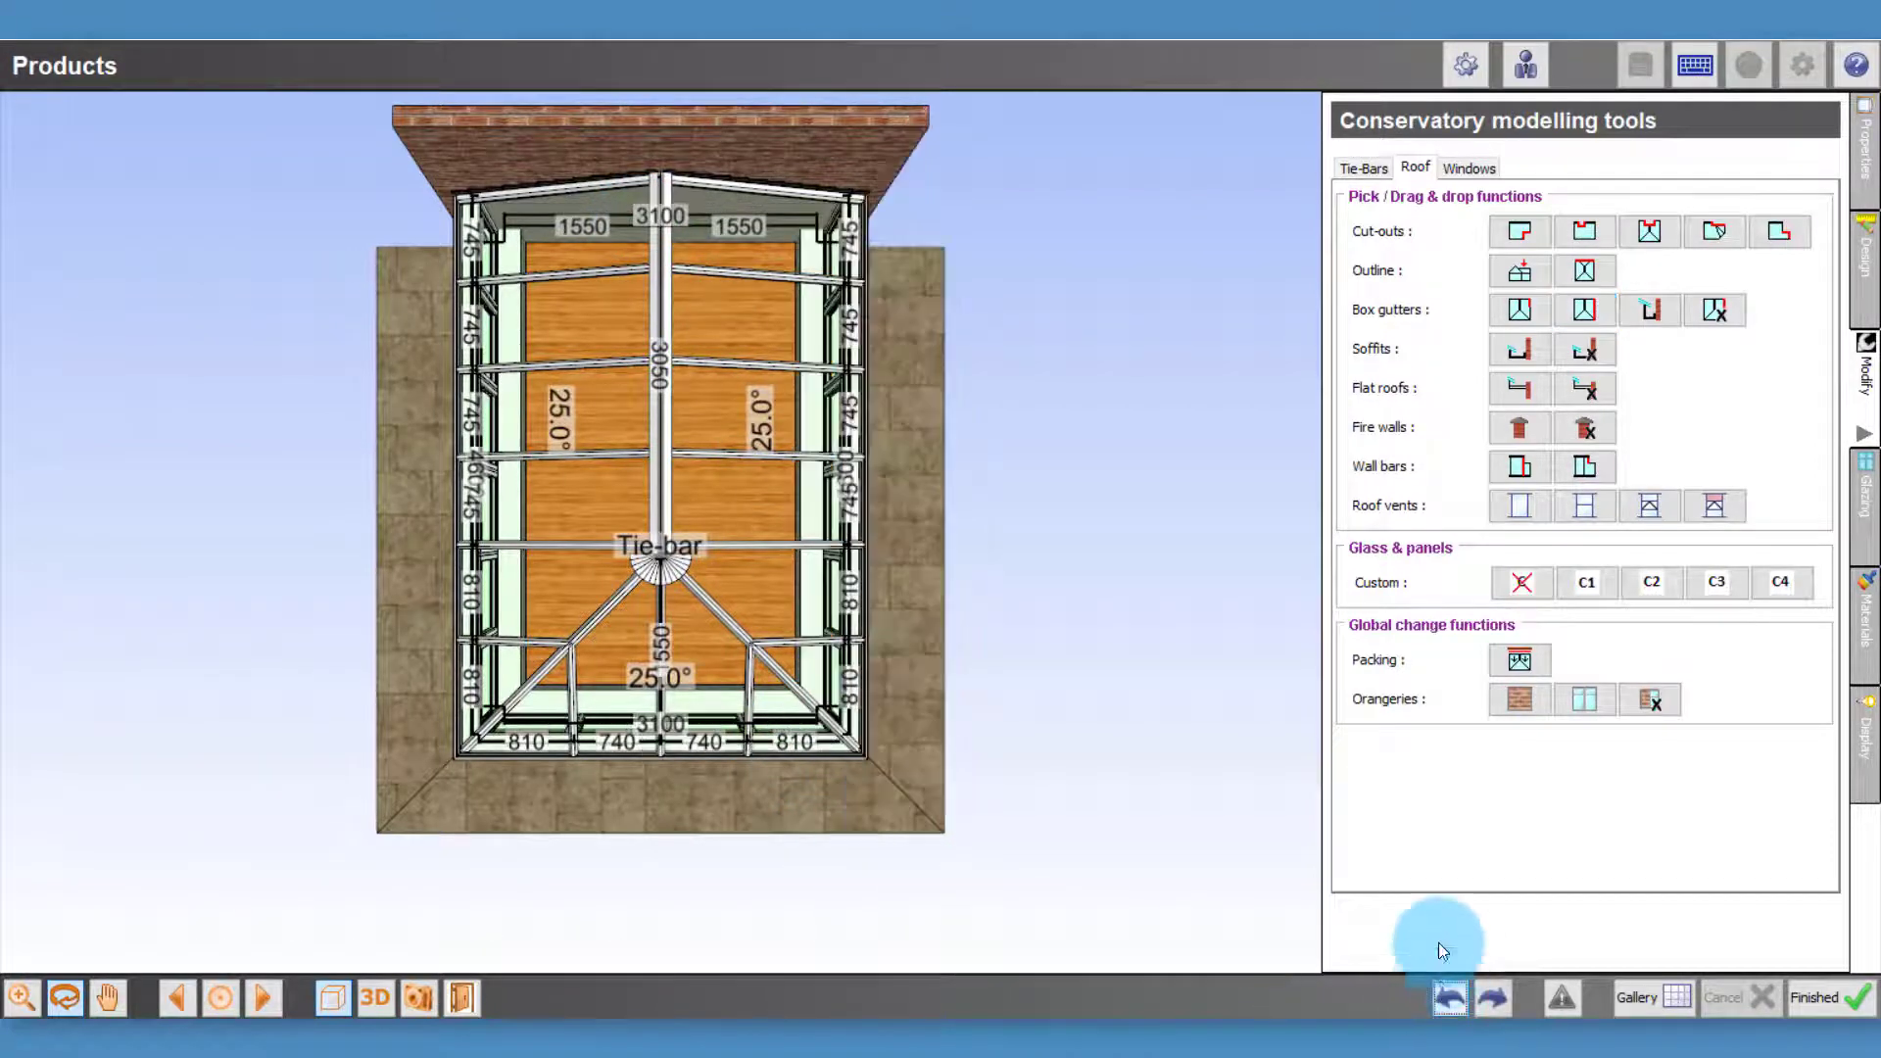
Create a Single box gutter on the right-hand eaves with the host wall at the current eaves line and equal ridge pitches, and undo it
click(1585, 310)
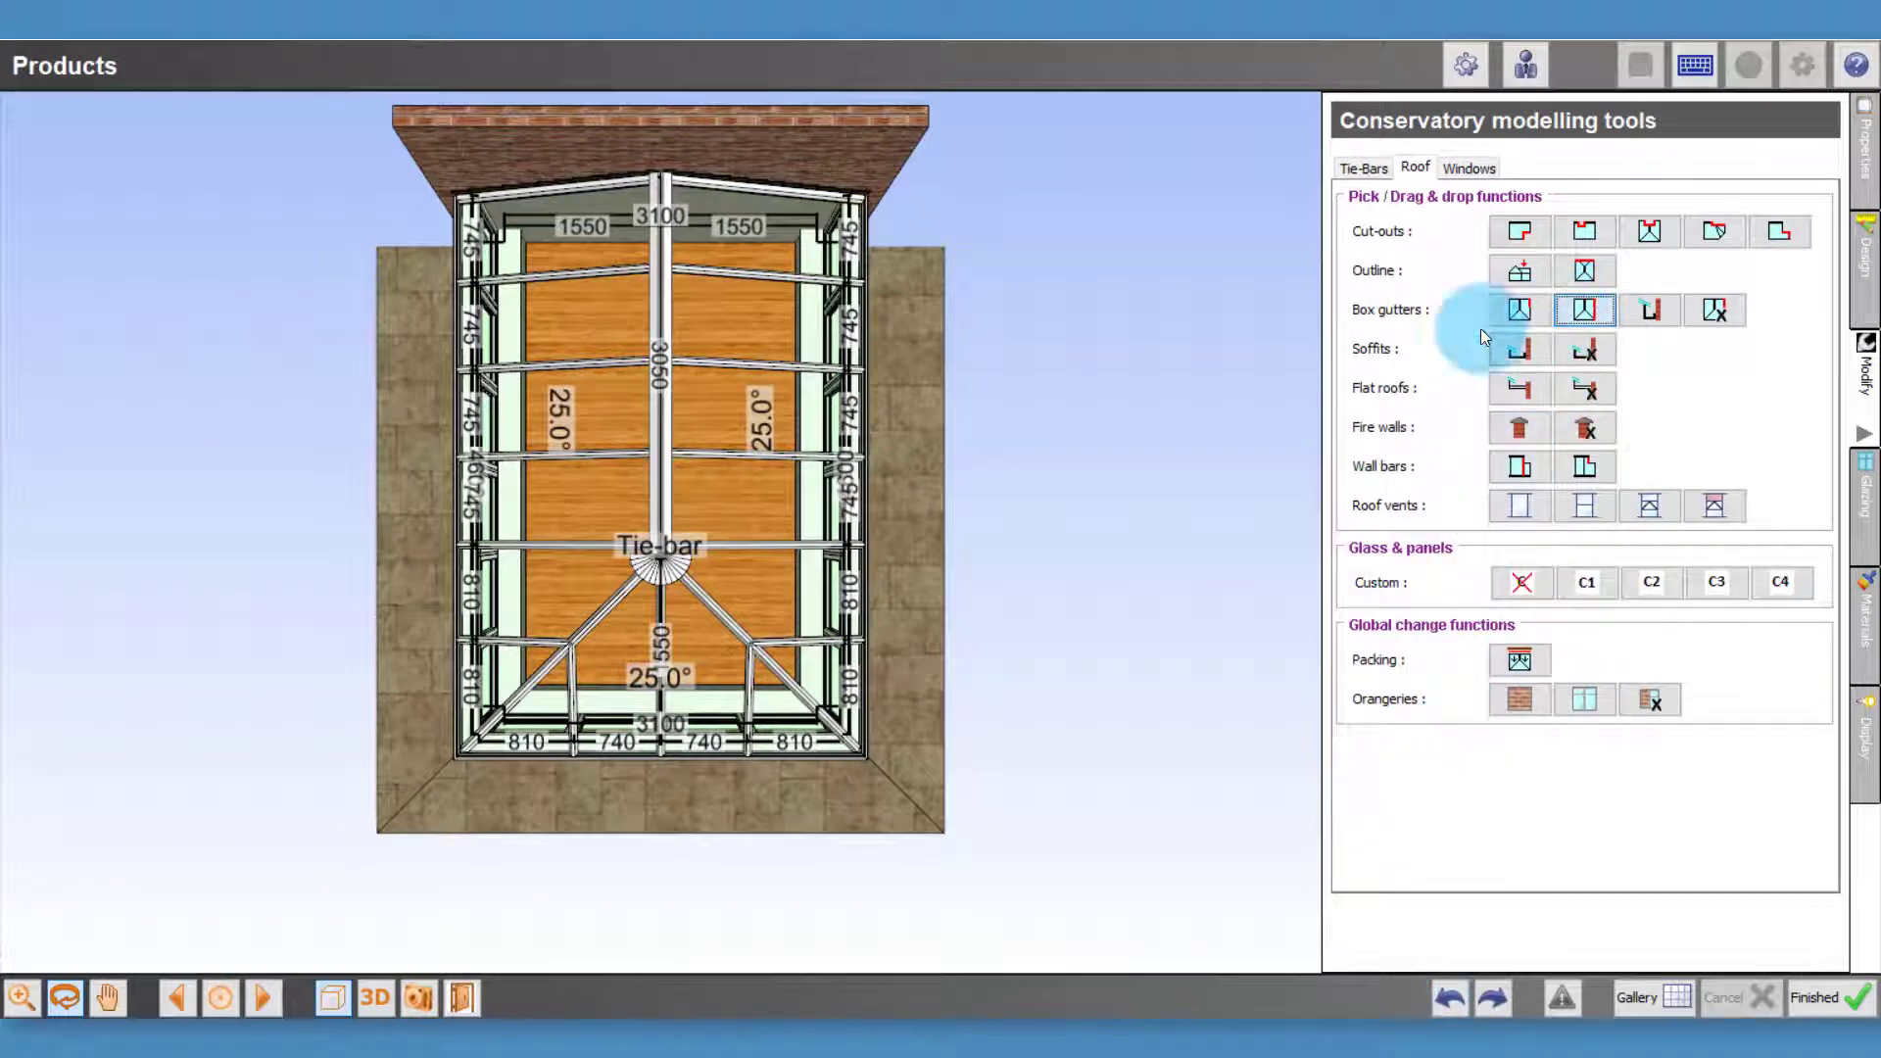
click(850, 415)
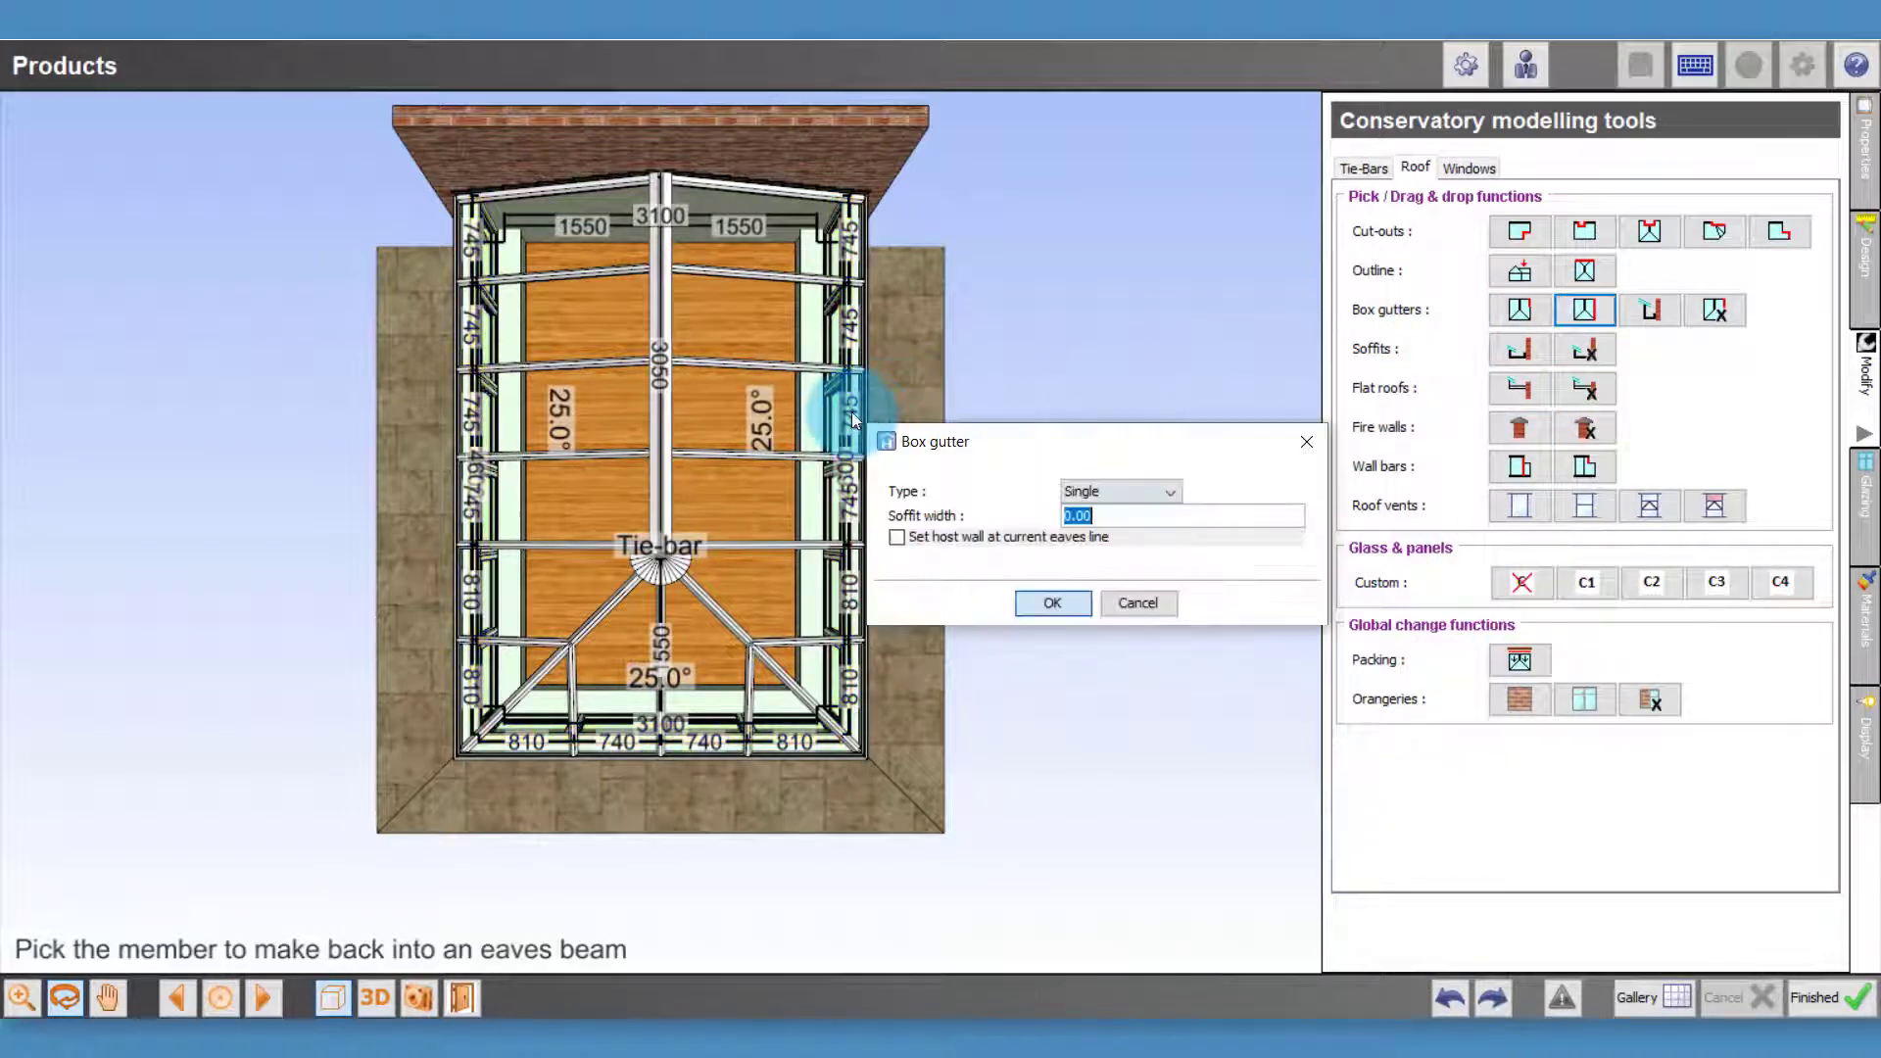
click(897, 537)
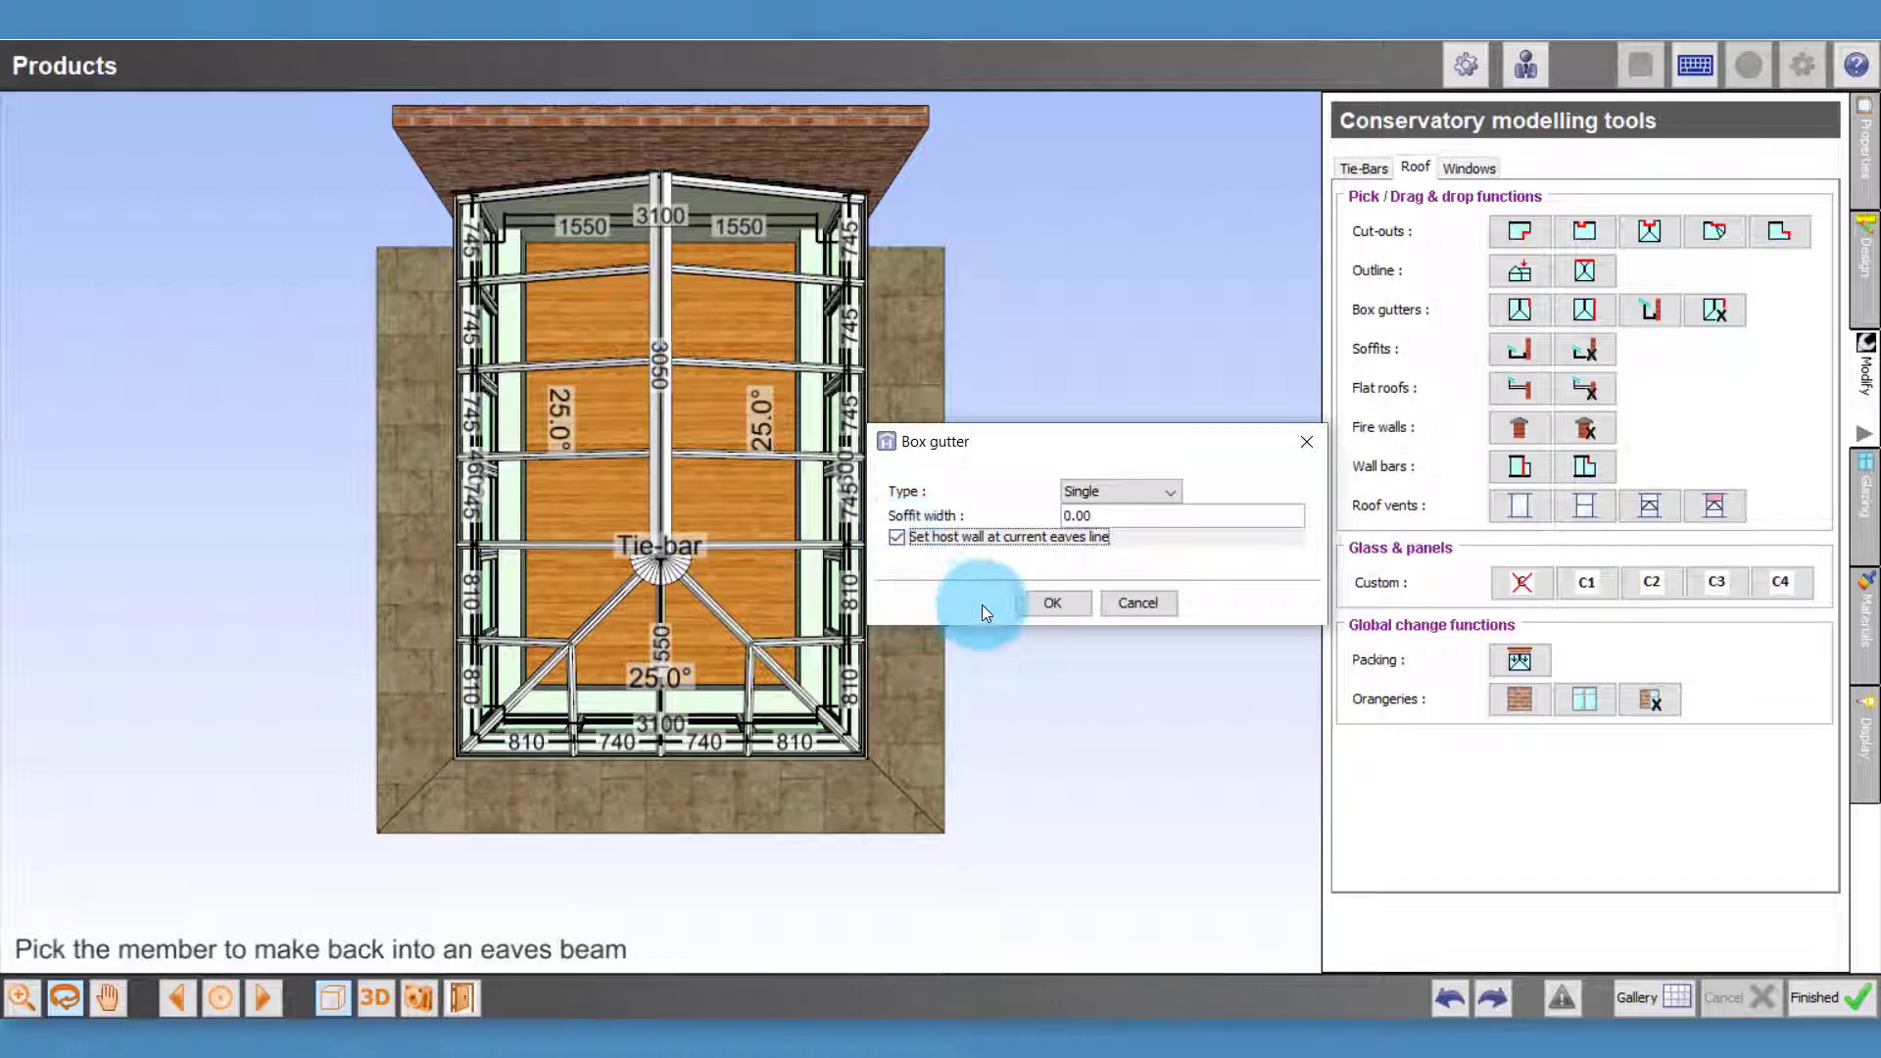
click(1036, 598)
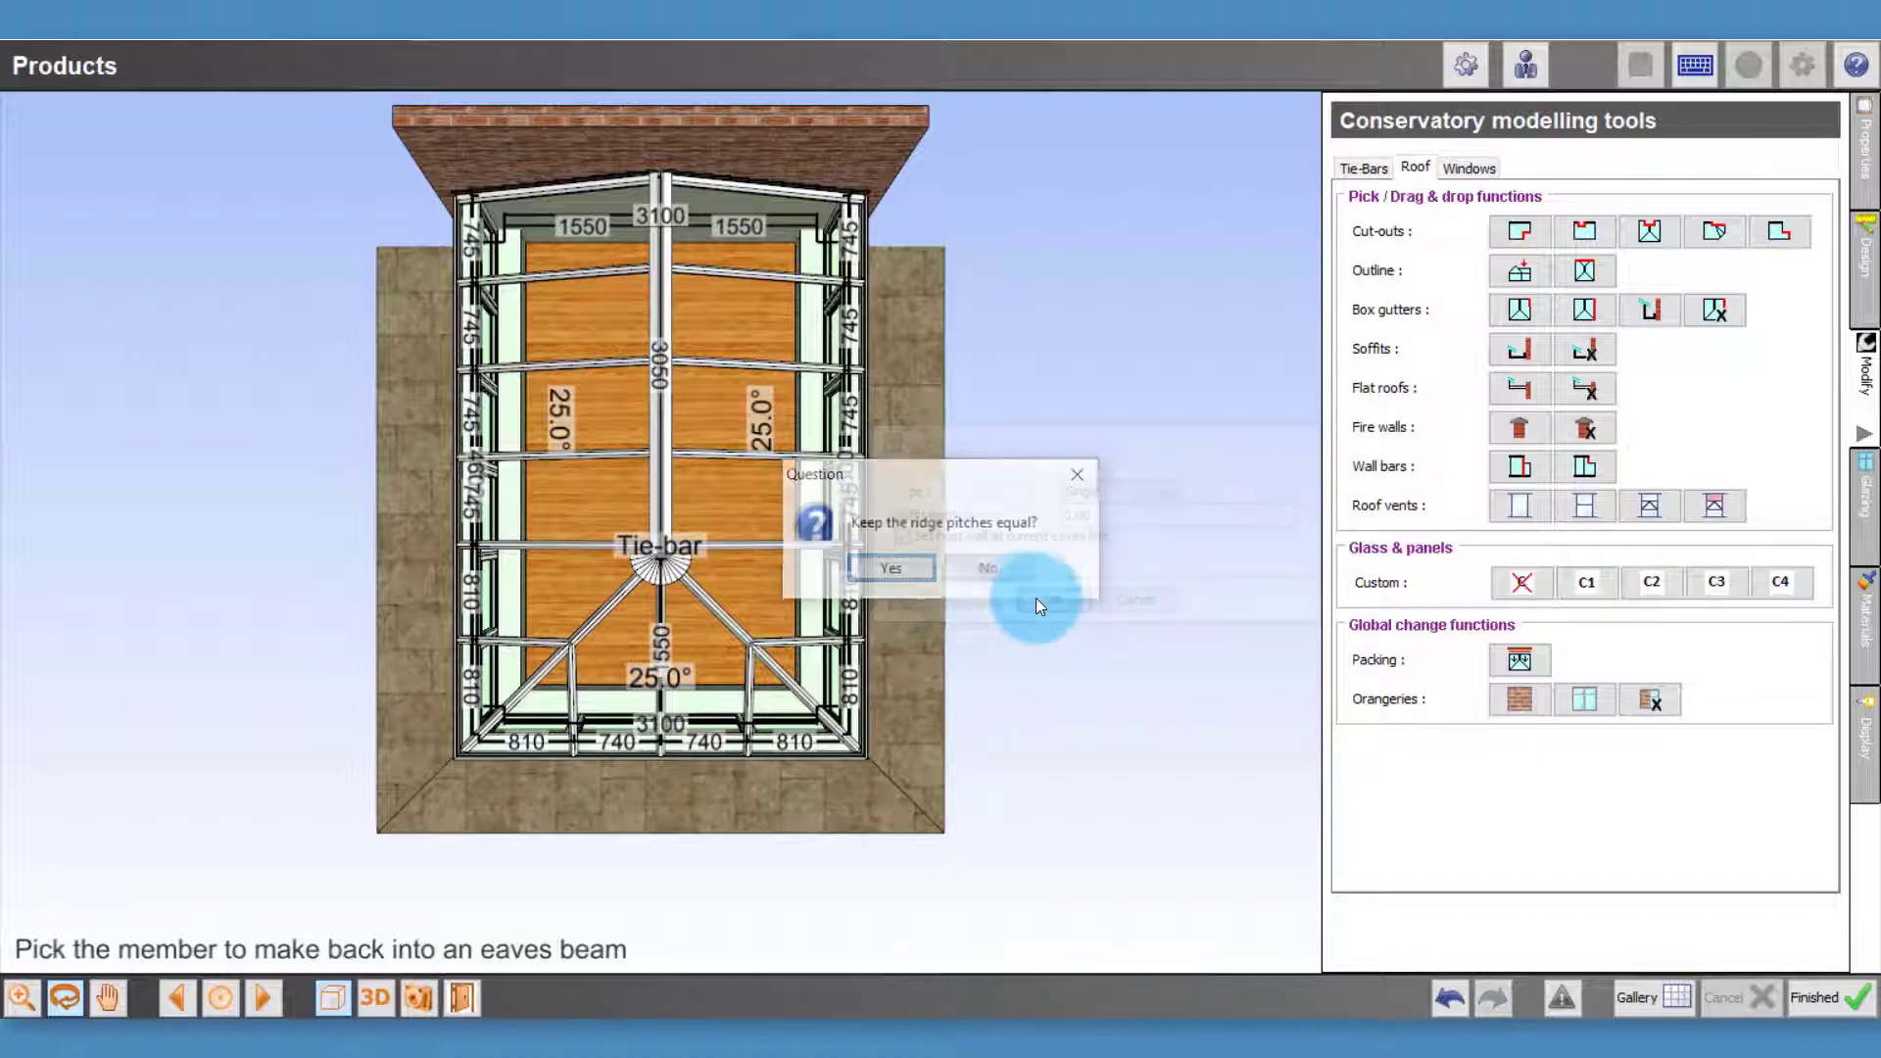
click(897, 569)
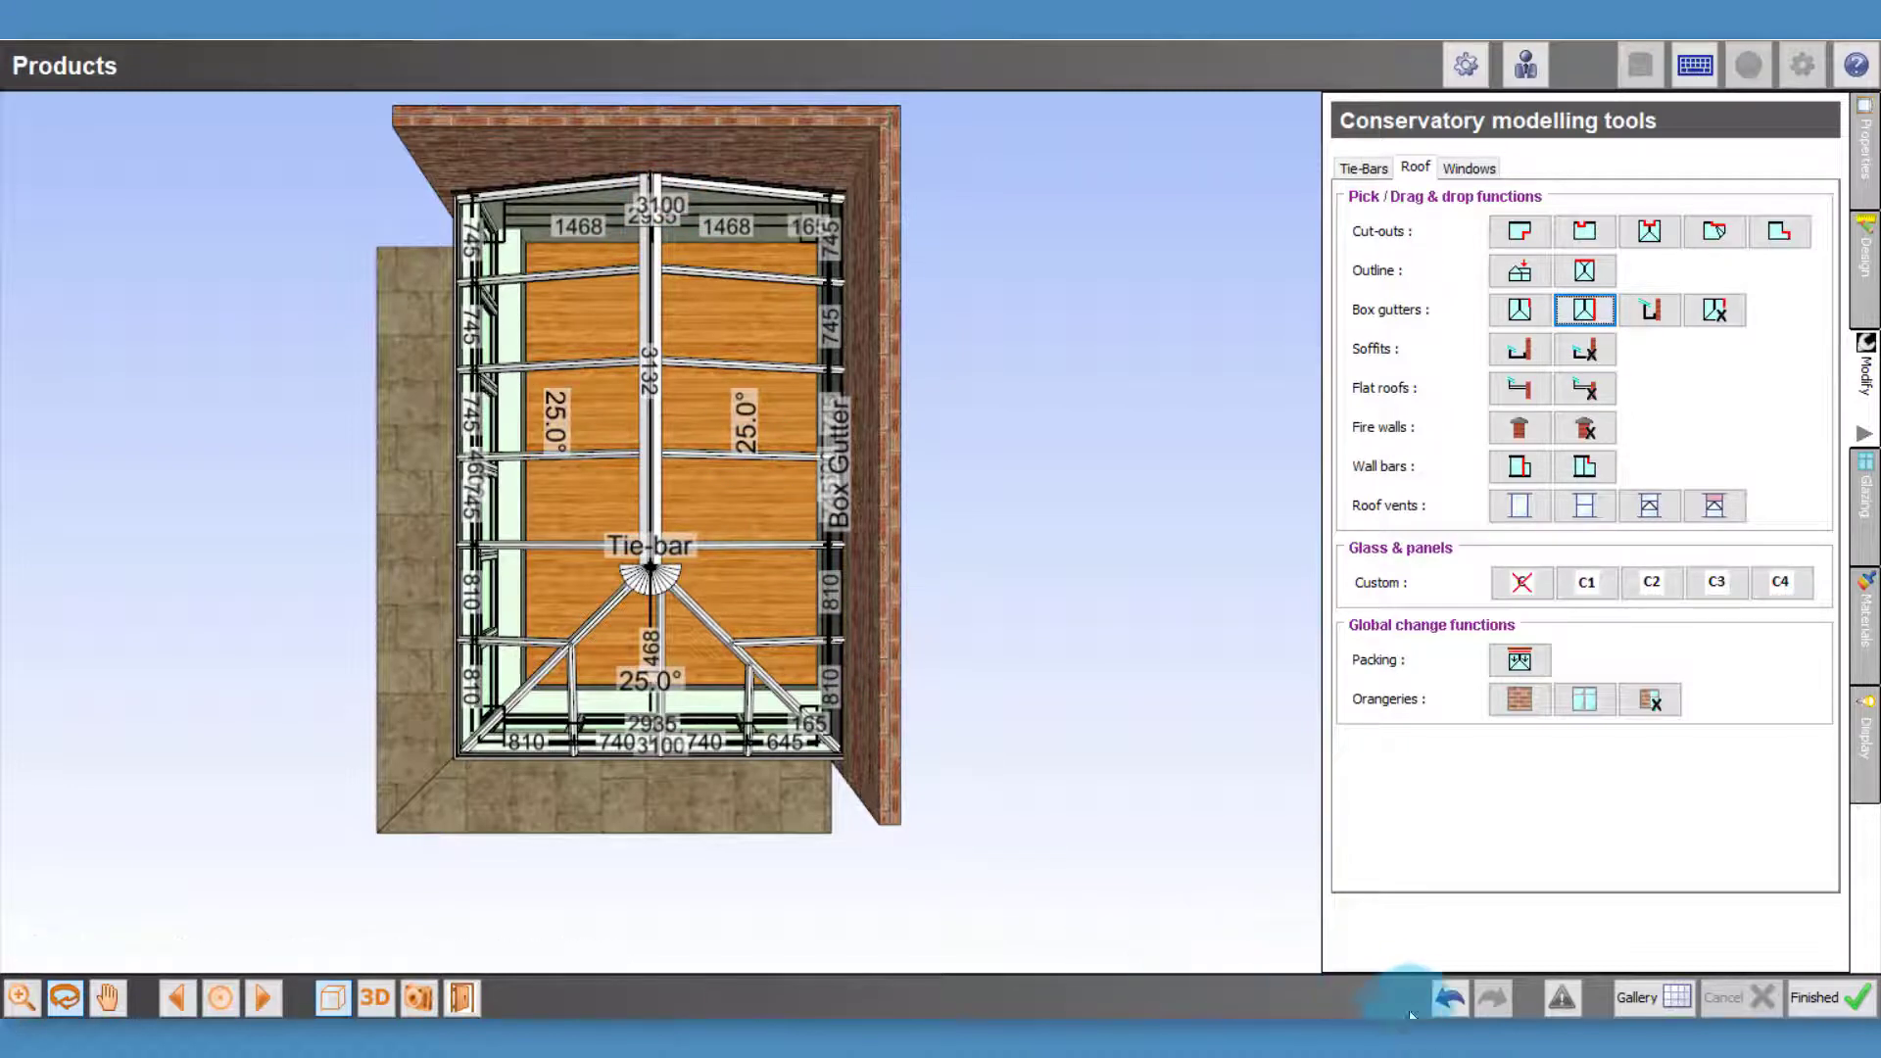
click(1449, 999)
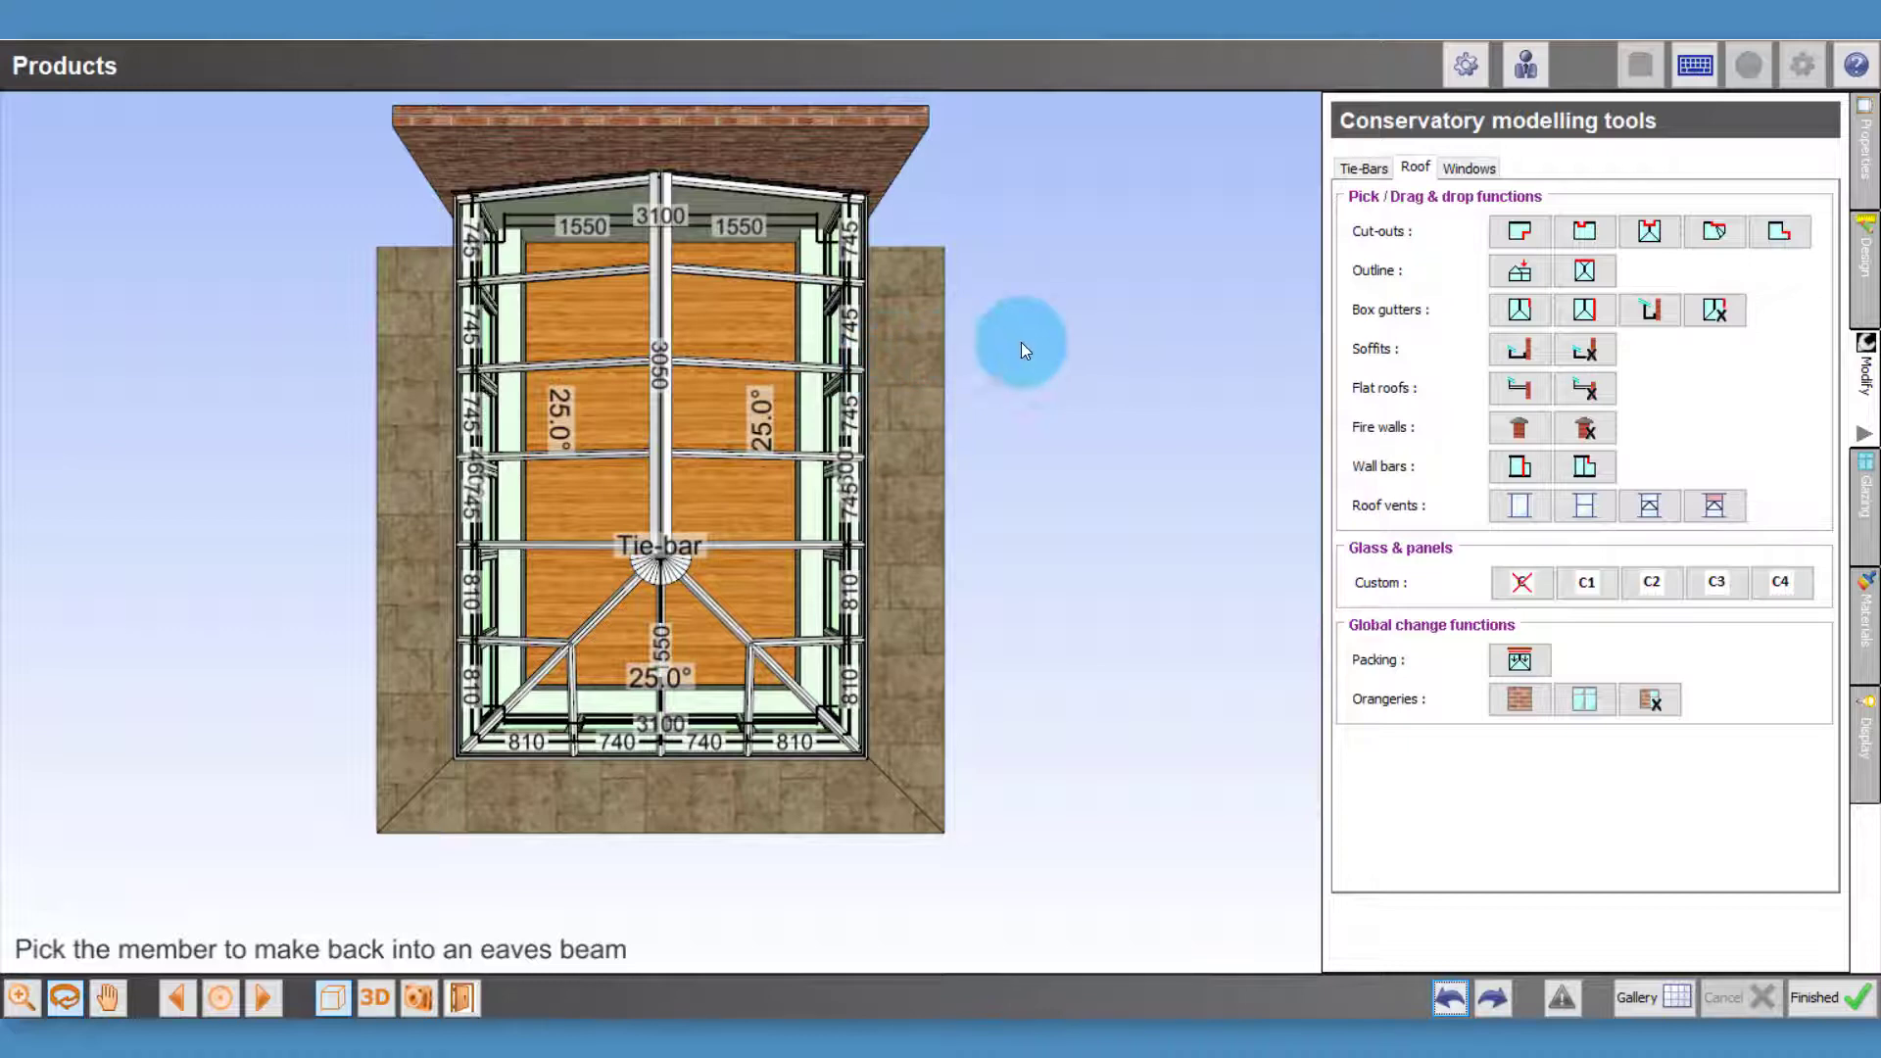
Cut out the right-hand eaves corner at the house wall with a Single high backed box gutter, 2000 along the eaves and 200 deep
click(1517, 237)
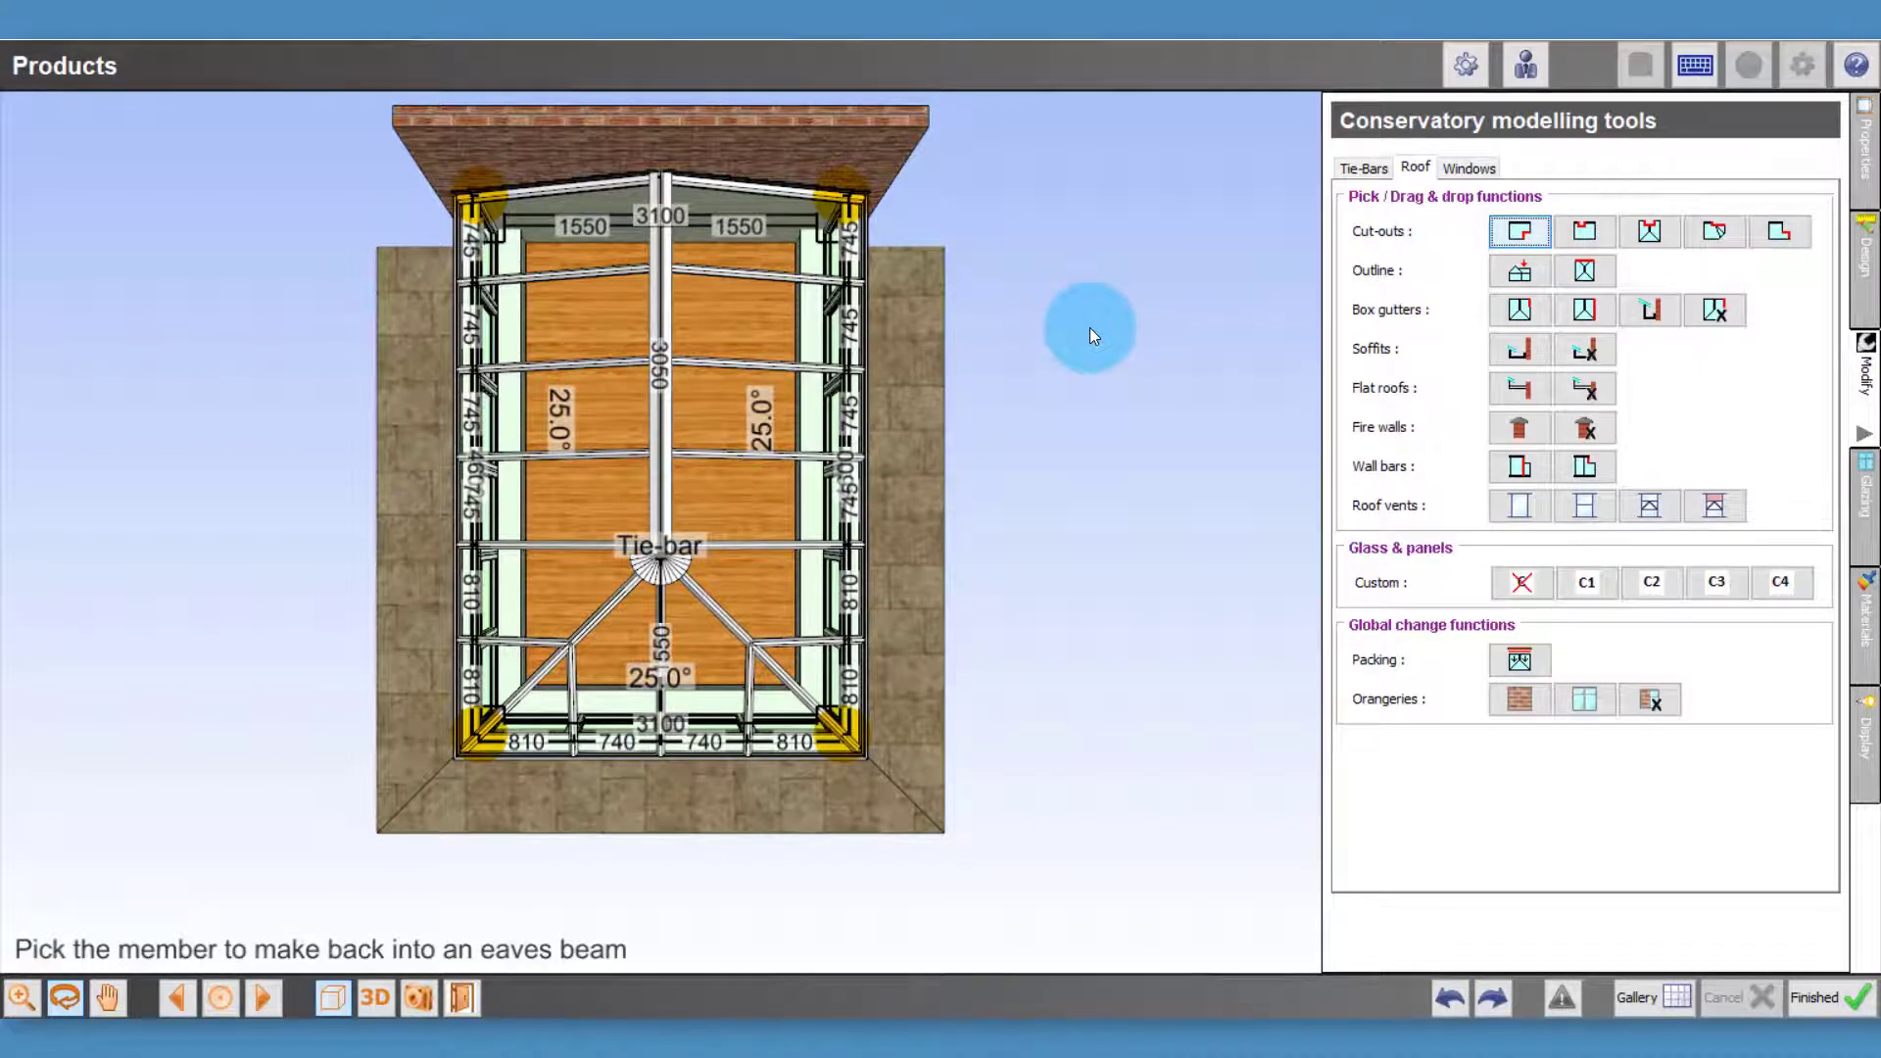
click(855, 196)
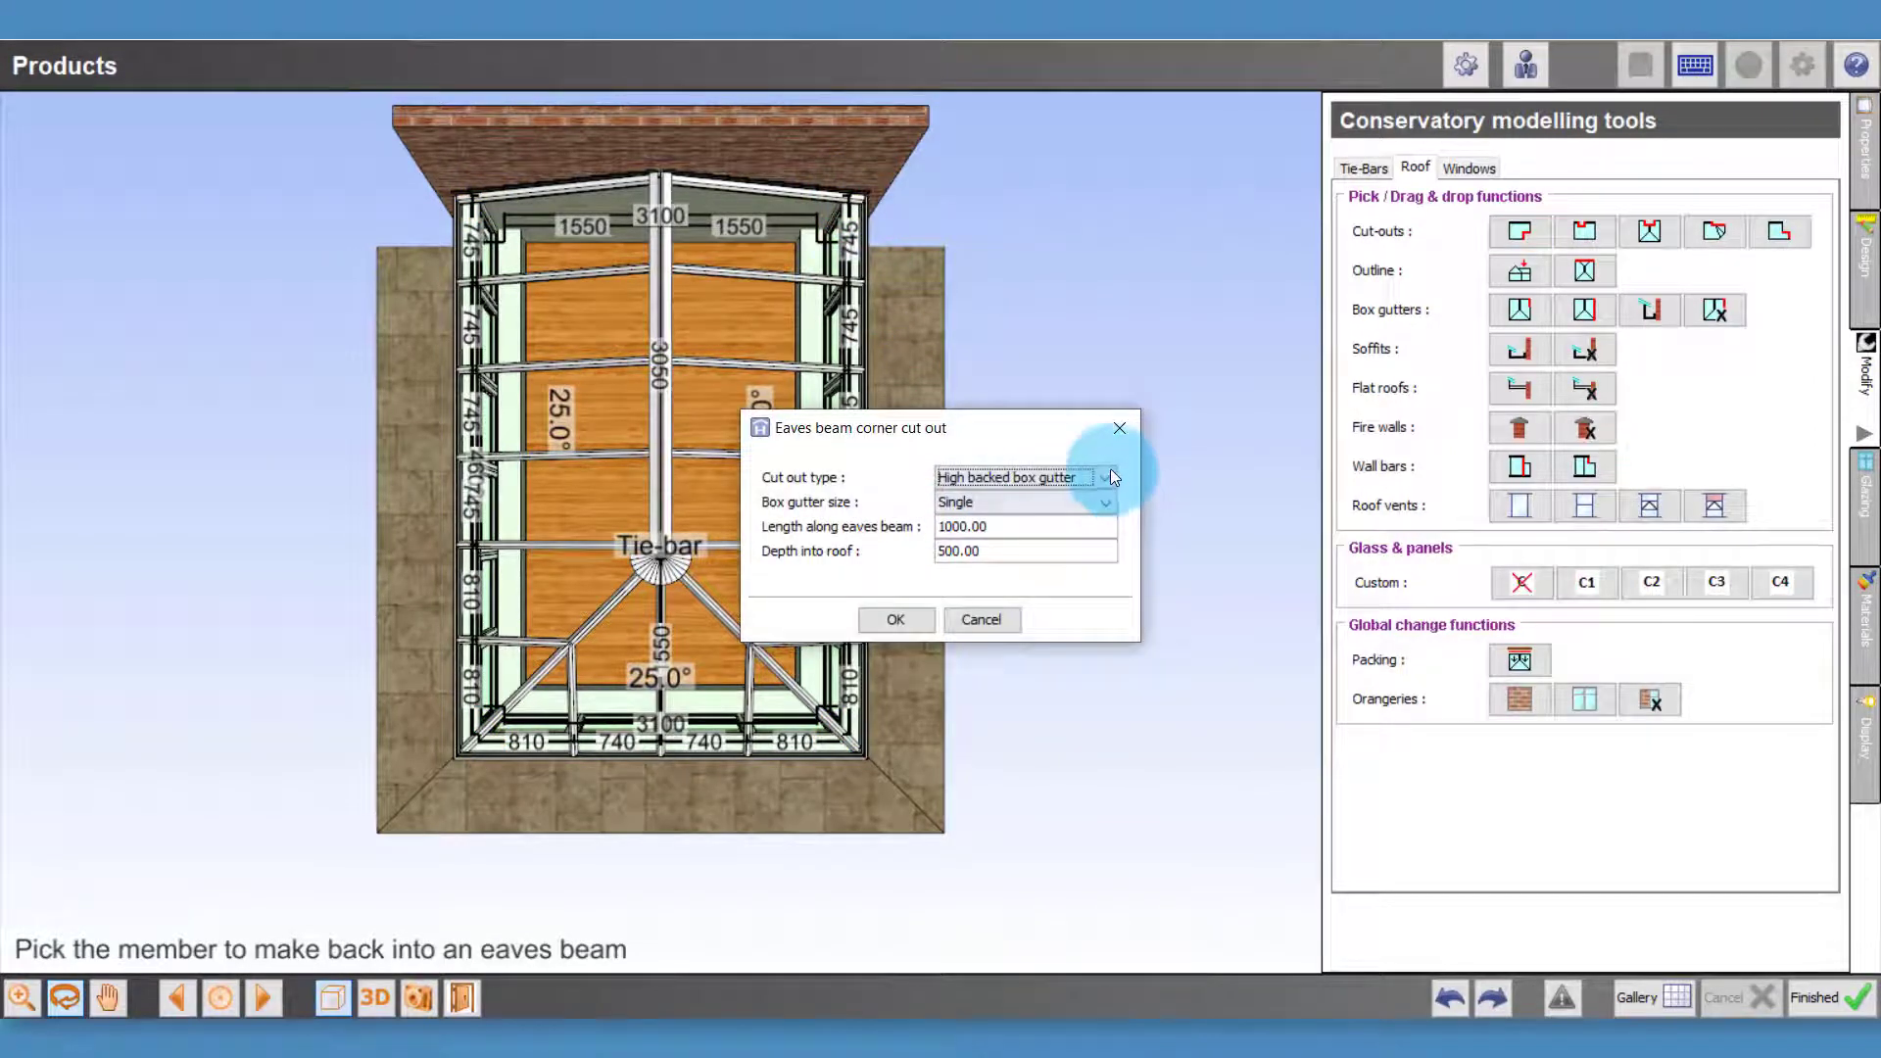
click(995, 529)
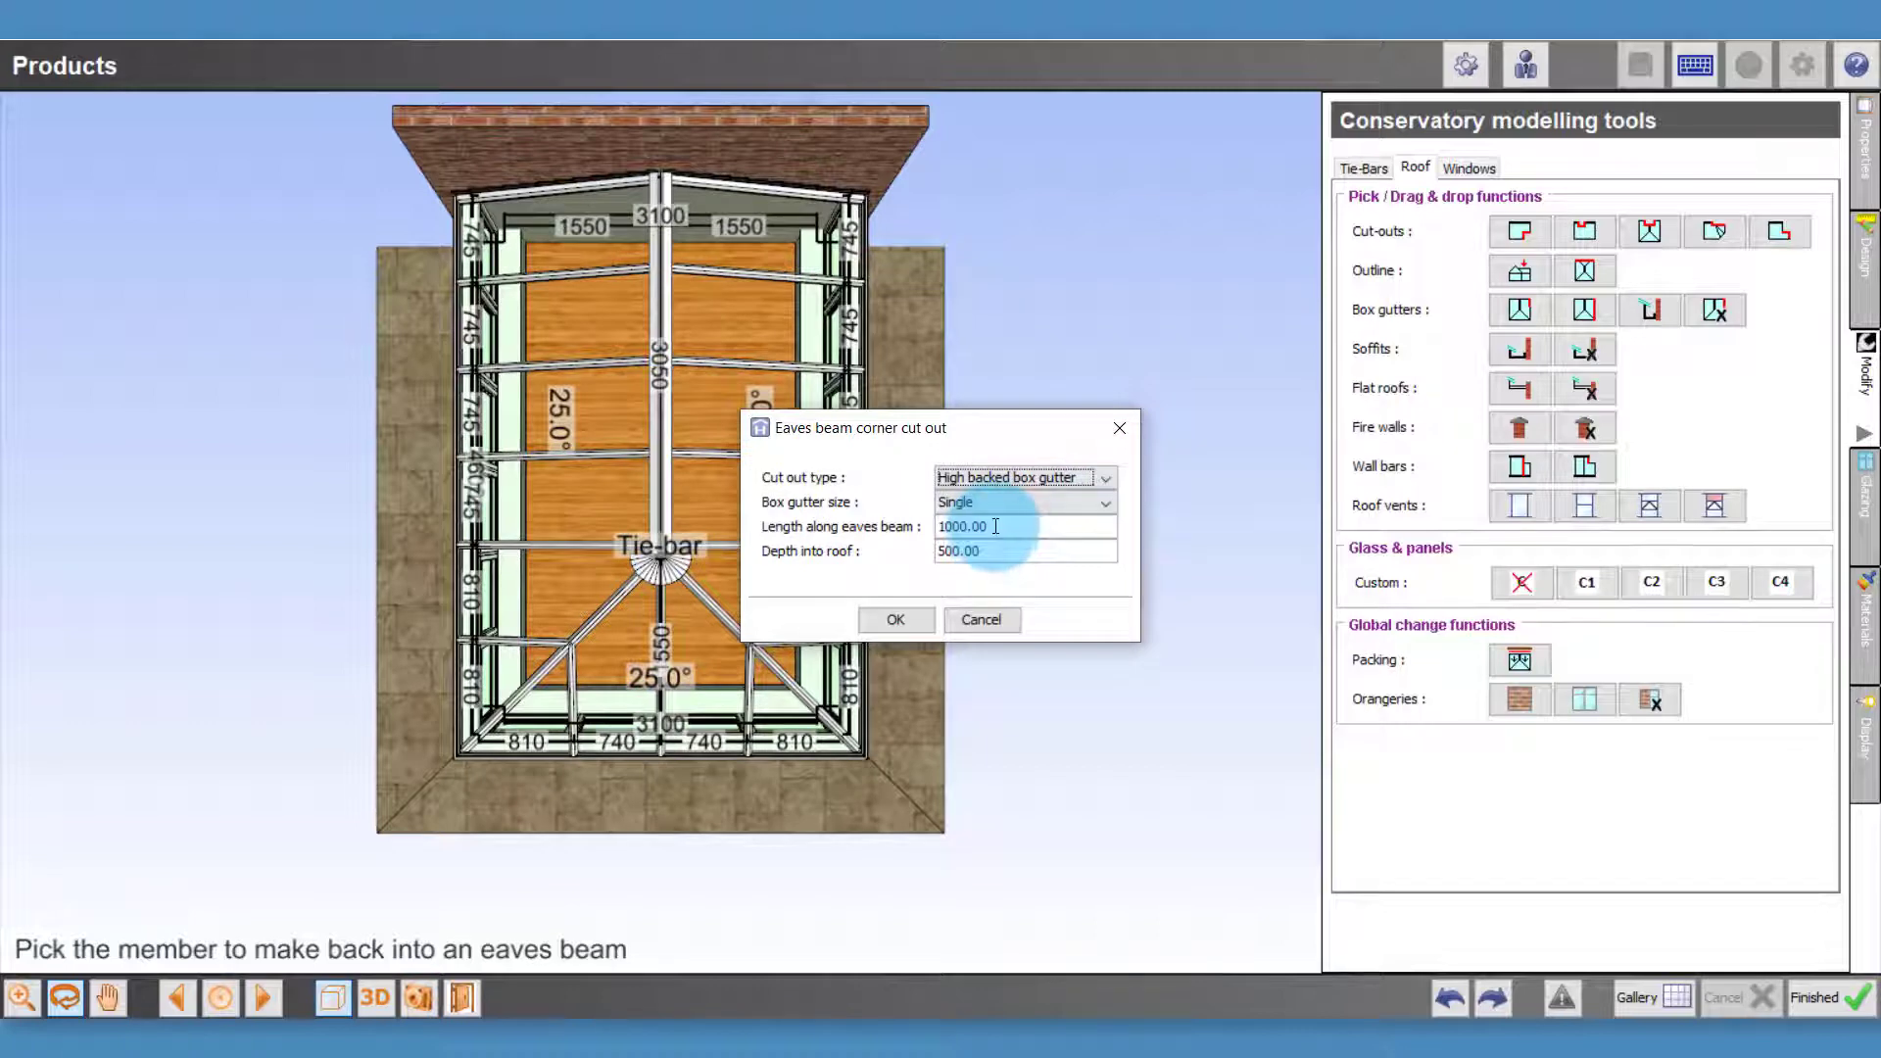
double_click(994, 529)
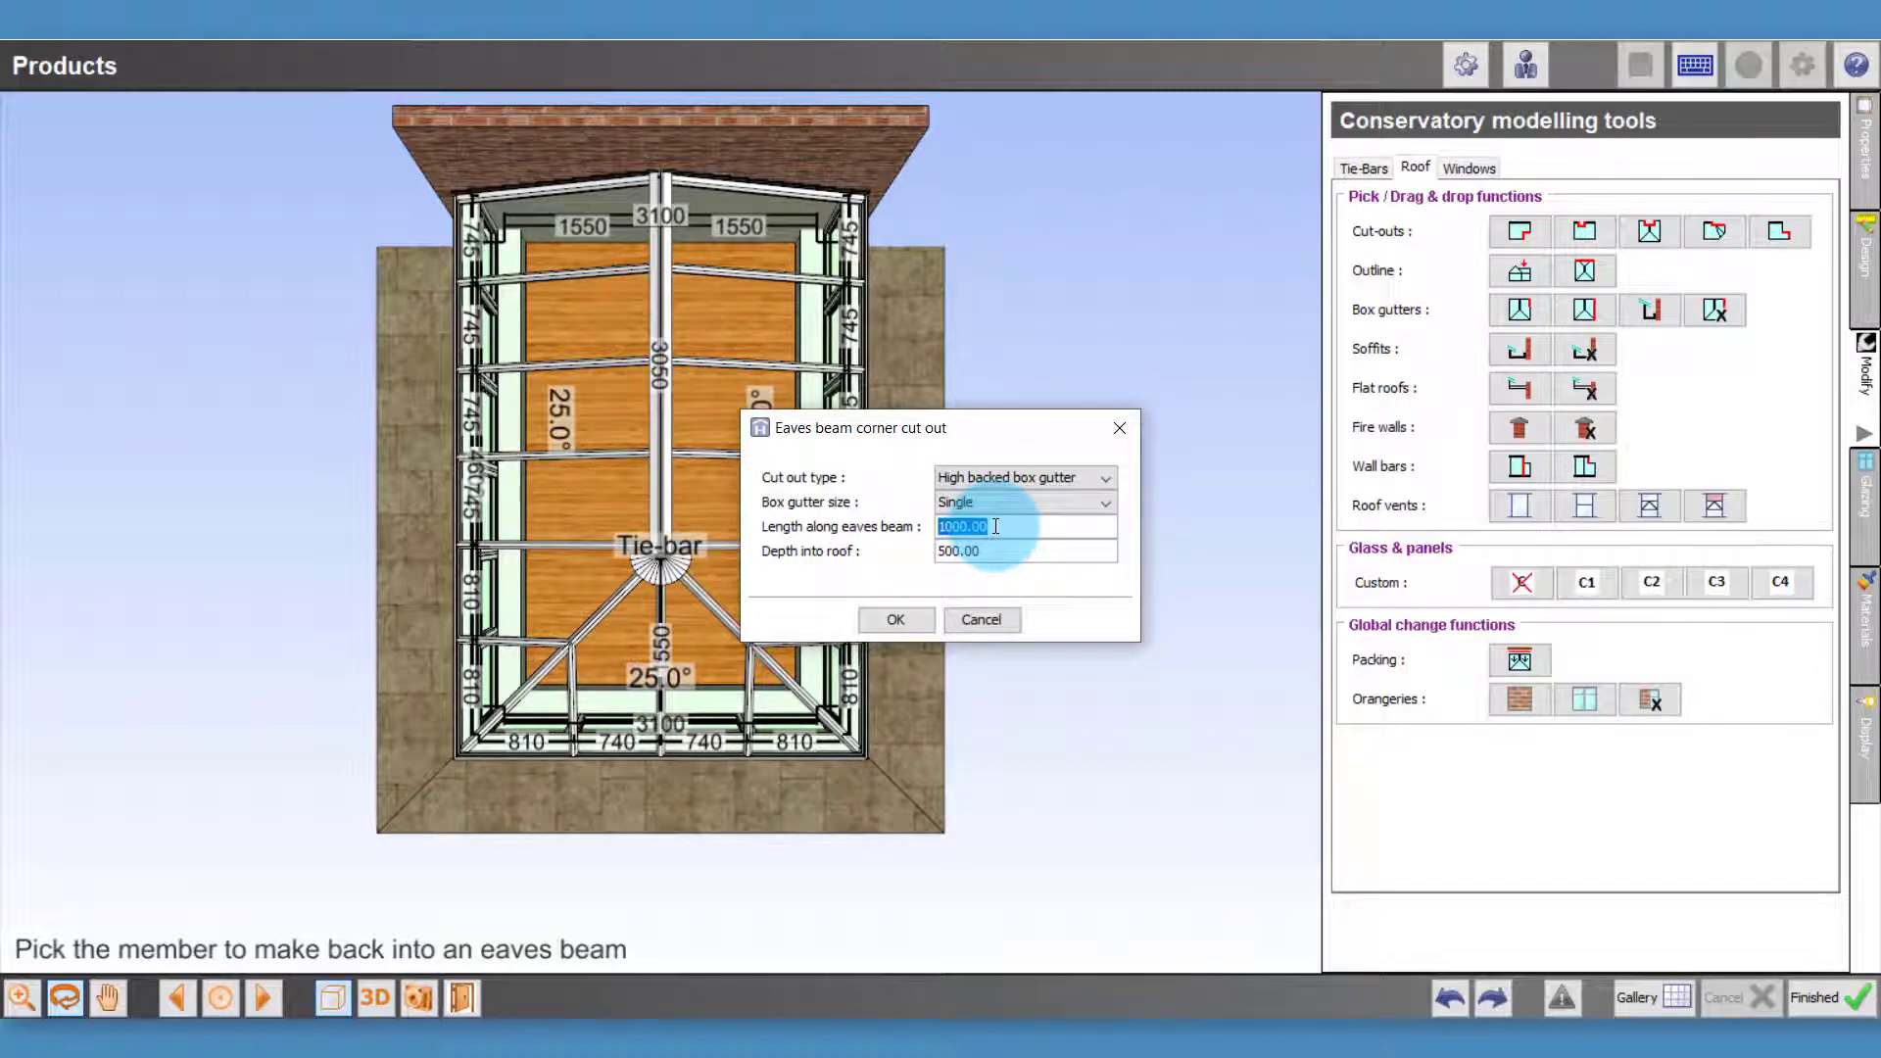
text(2000)
double_click(989, 549)
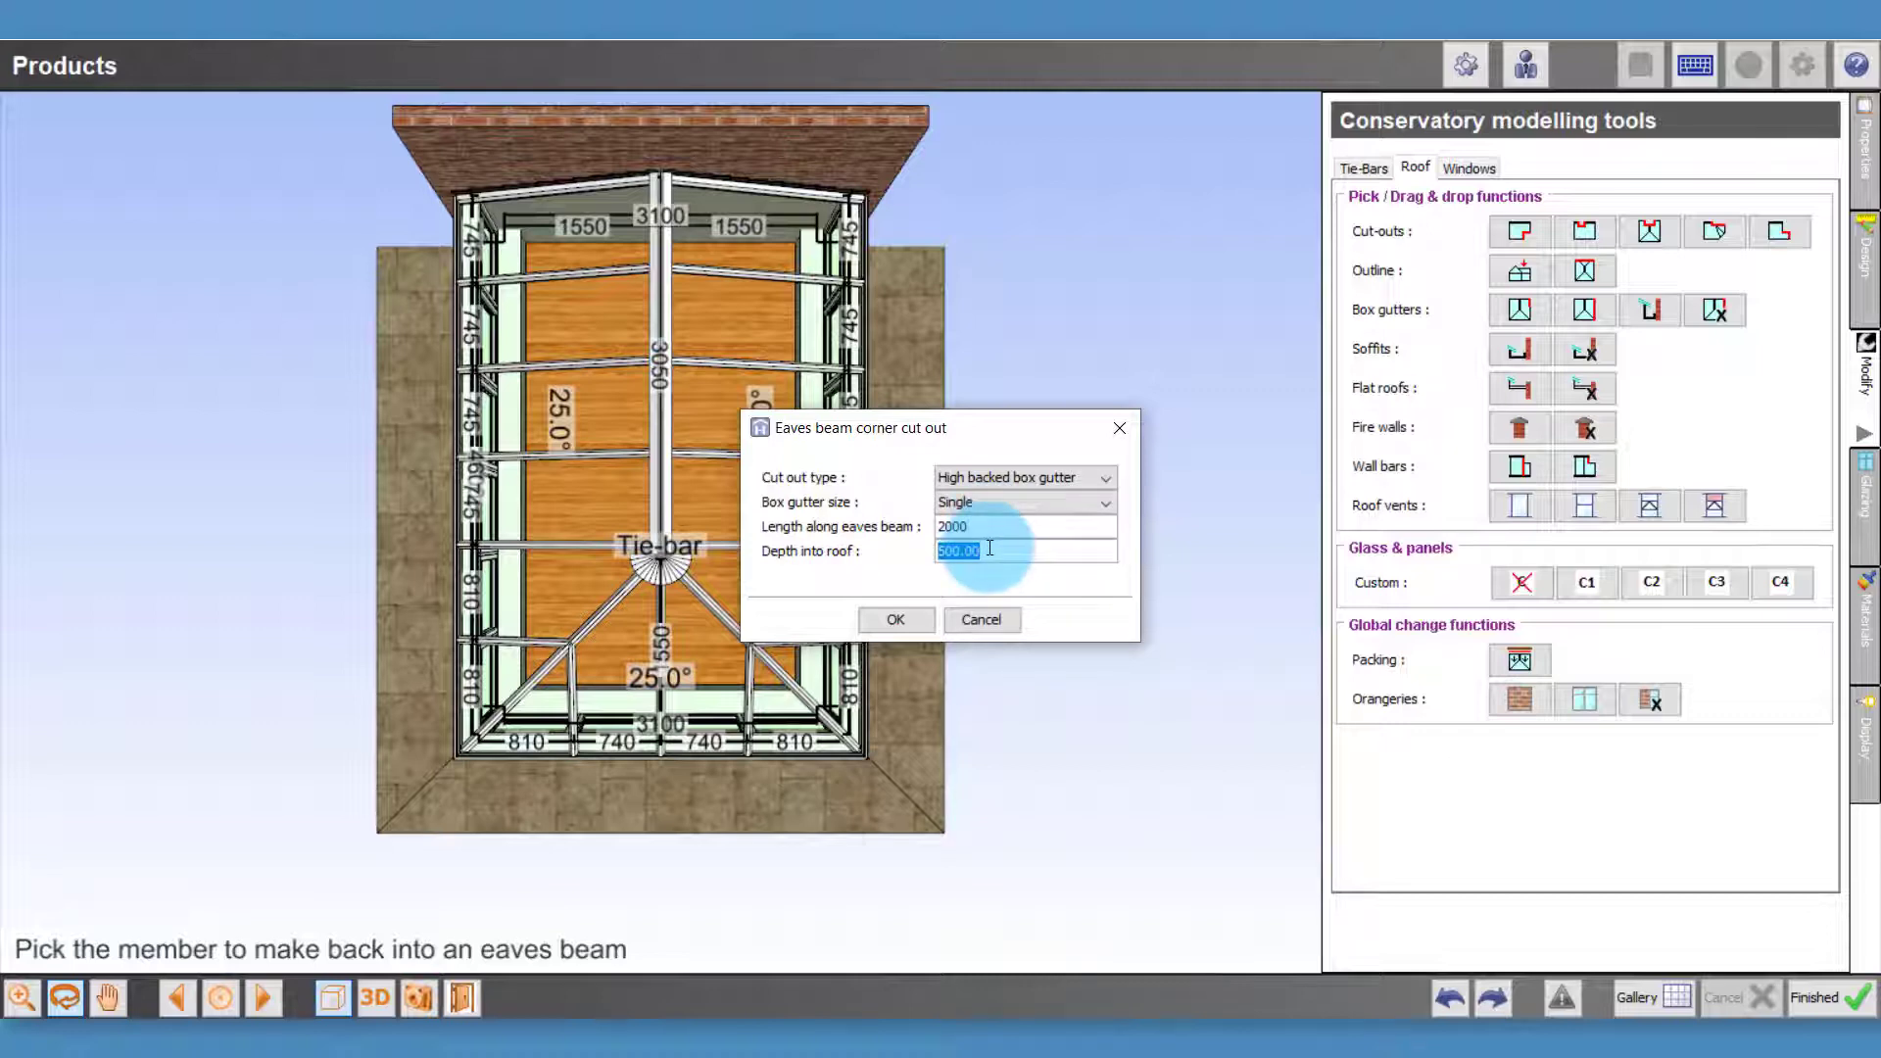
text(200)
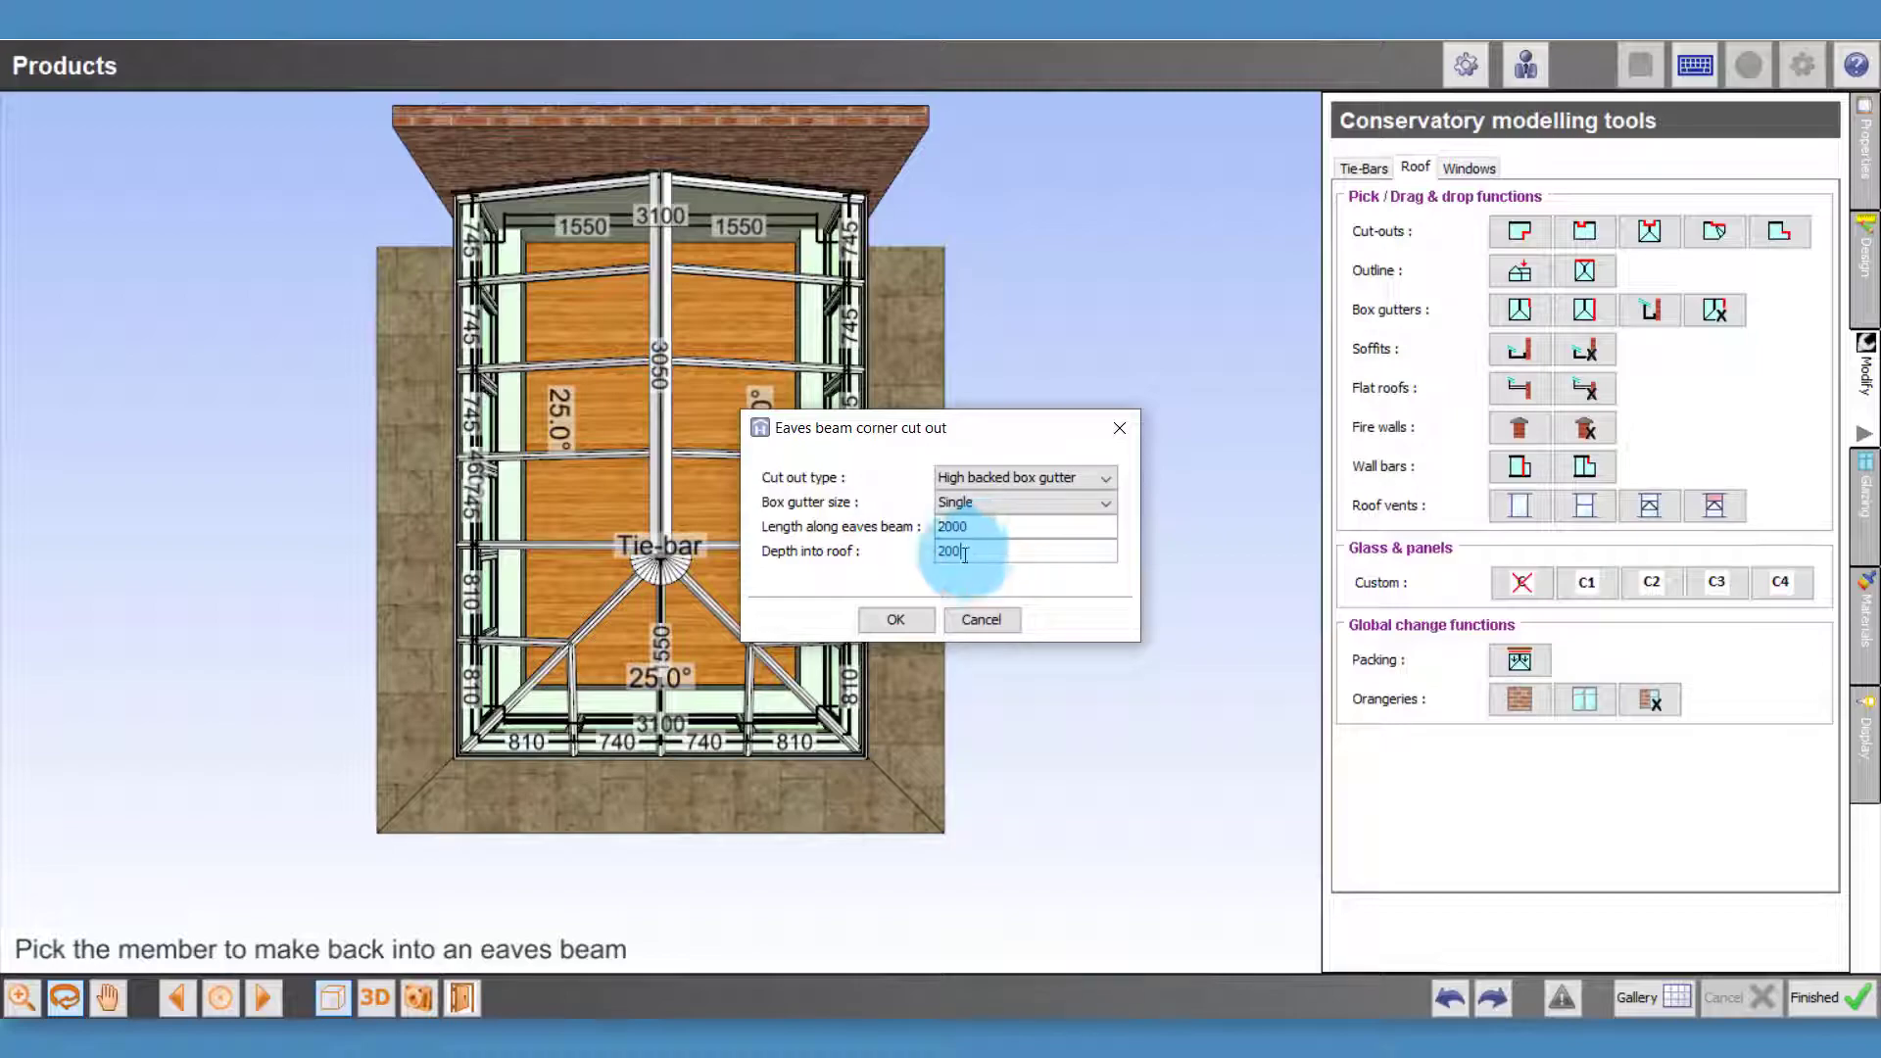
click(904, 619)
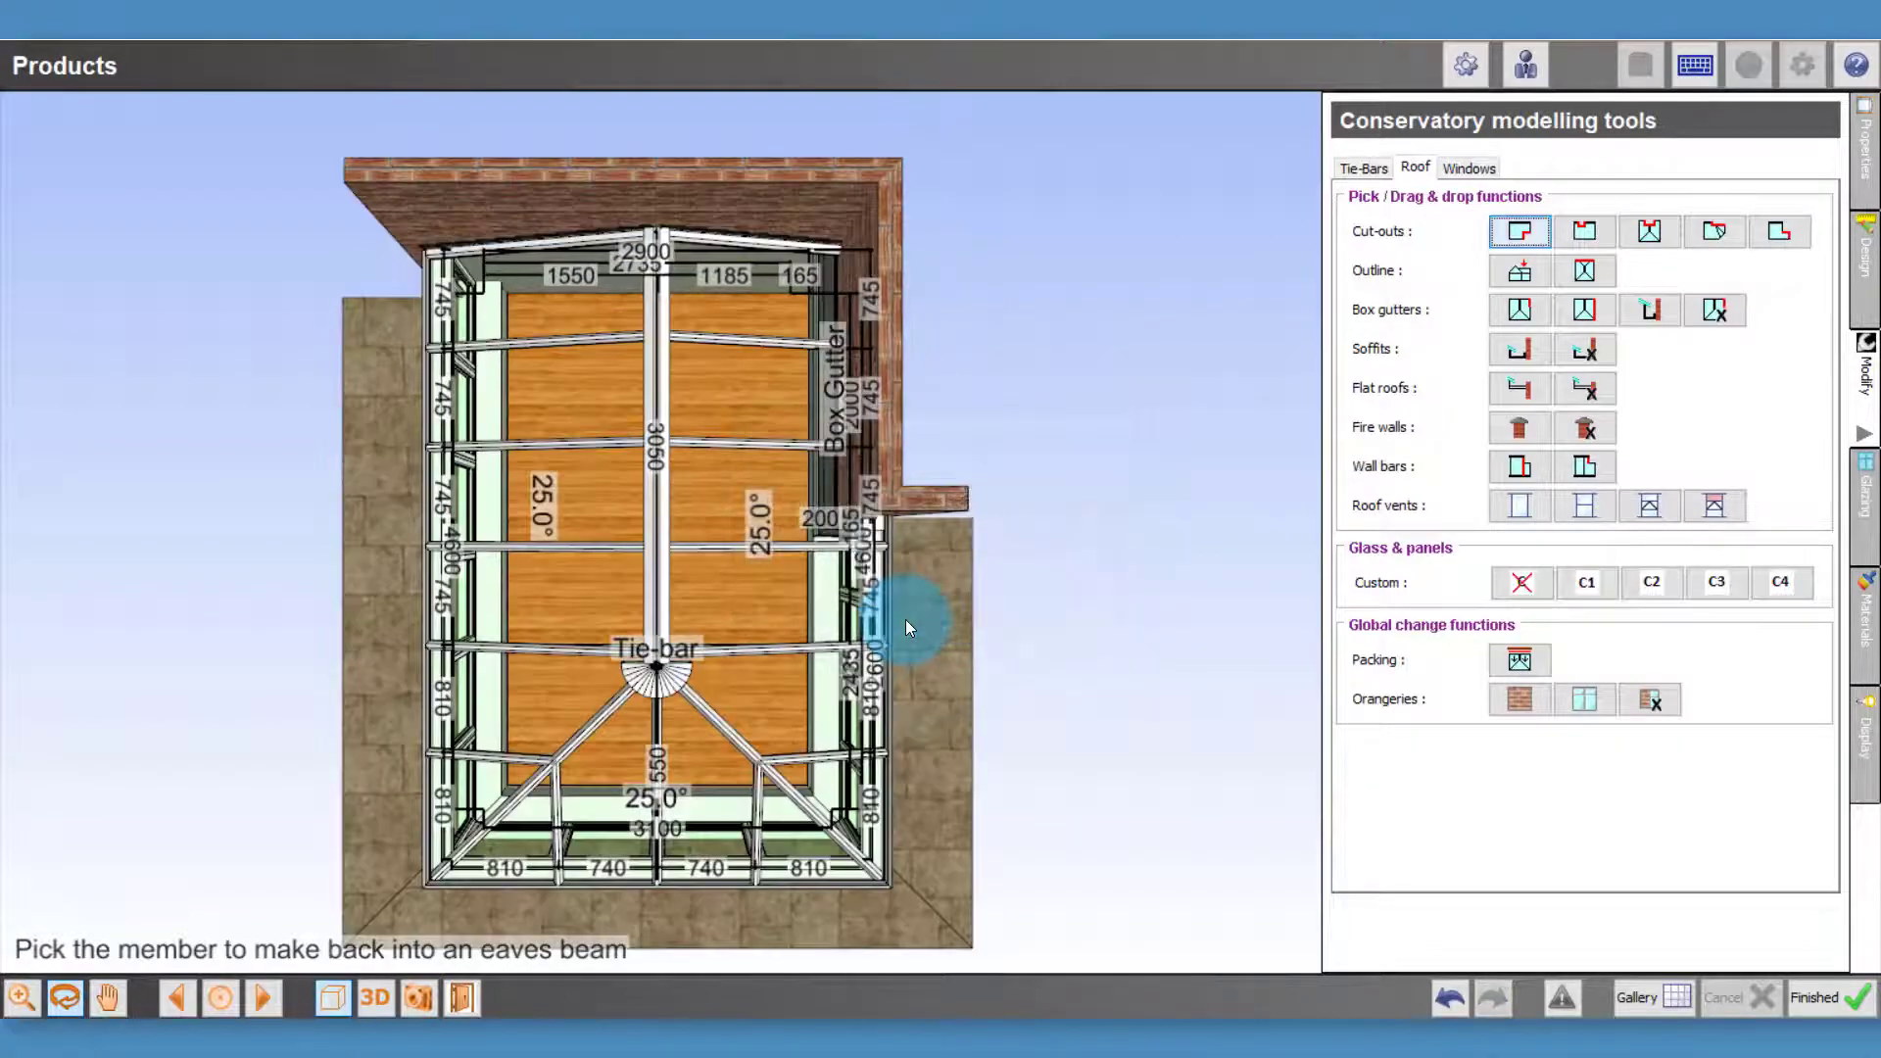
Inspect the corner cut-out and its box gutter in 3D from inside and outside, return to plan view and undo the cut-out
drag(906, 619, 719, 638)
scroll(714, 633, up, 4)
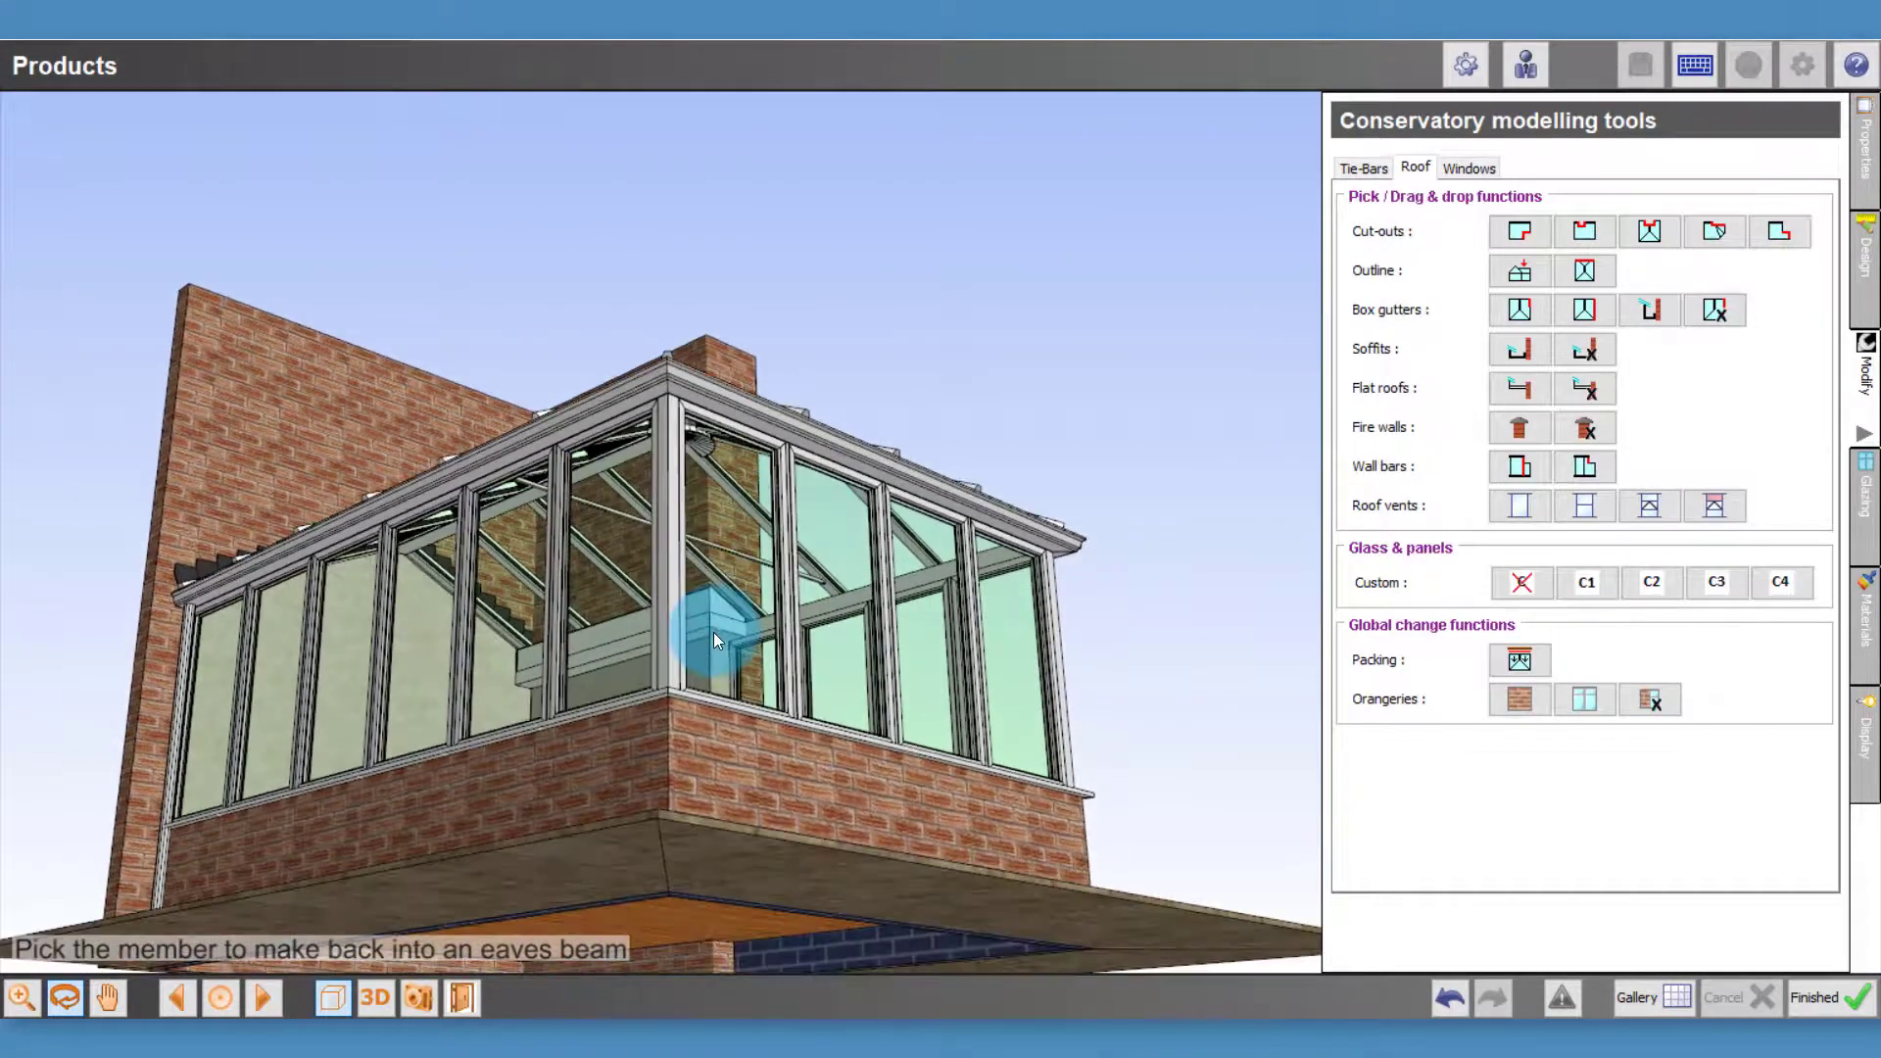
scroll(715, 633, up, 5)
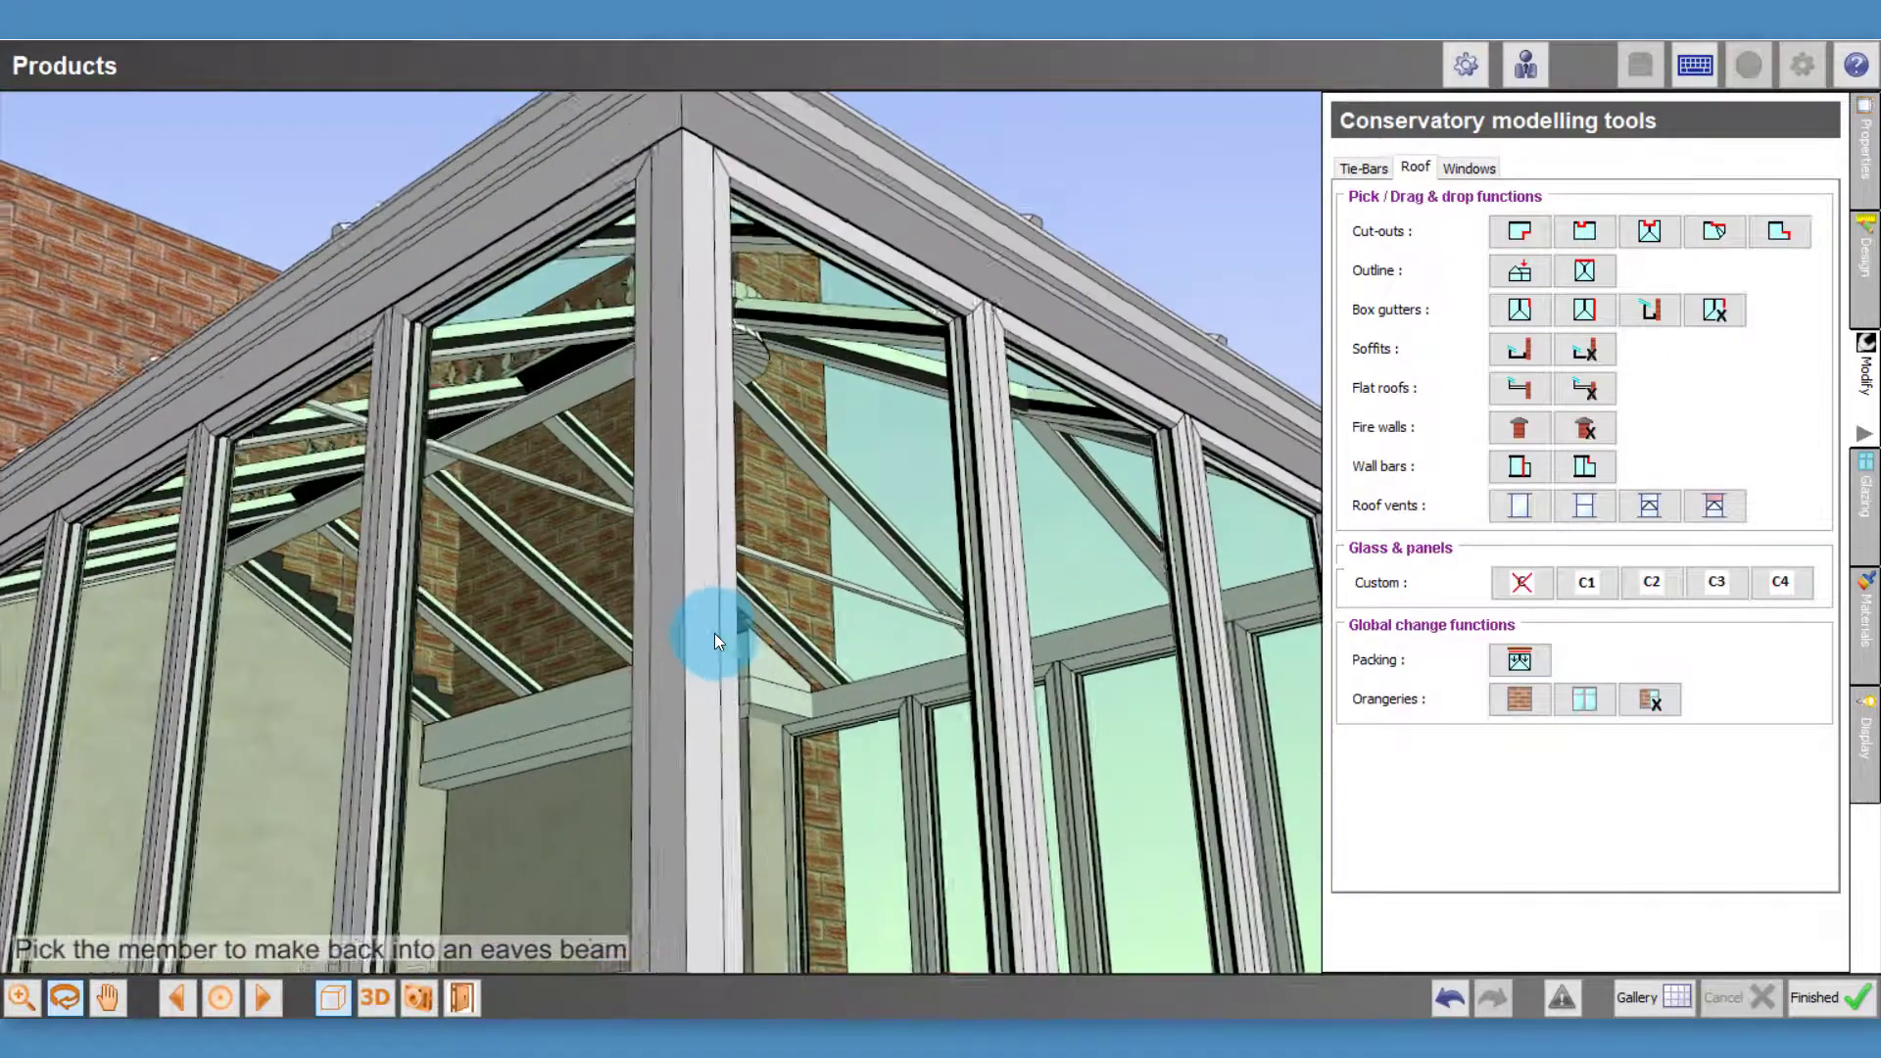
scroll(714, 633, up, 3)
scroll(681, 596, up, 4)
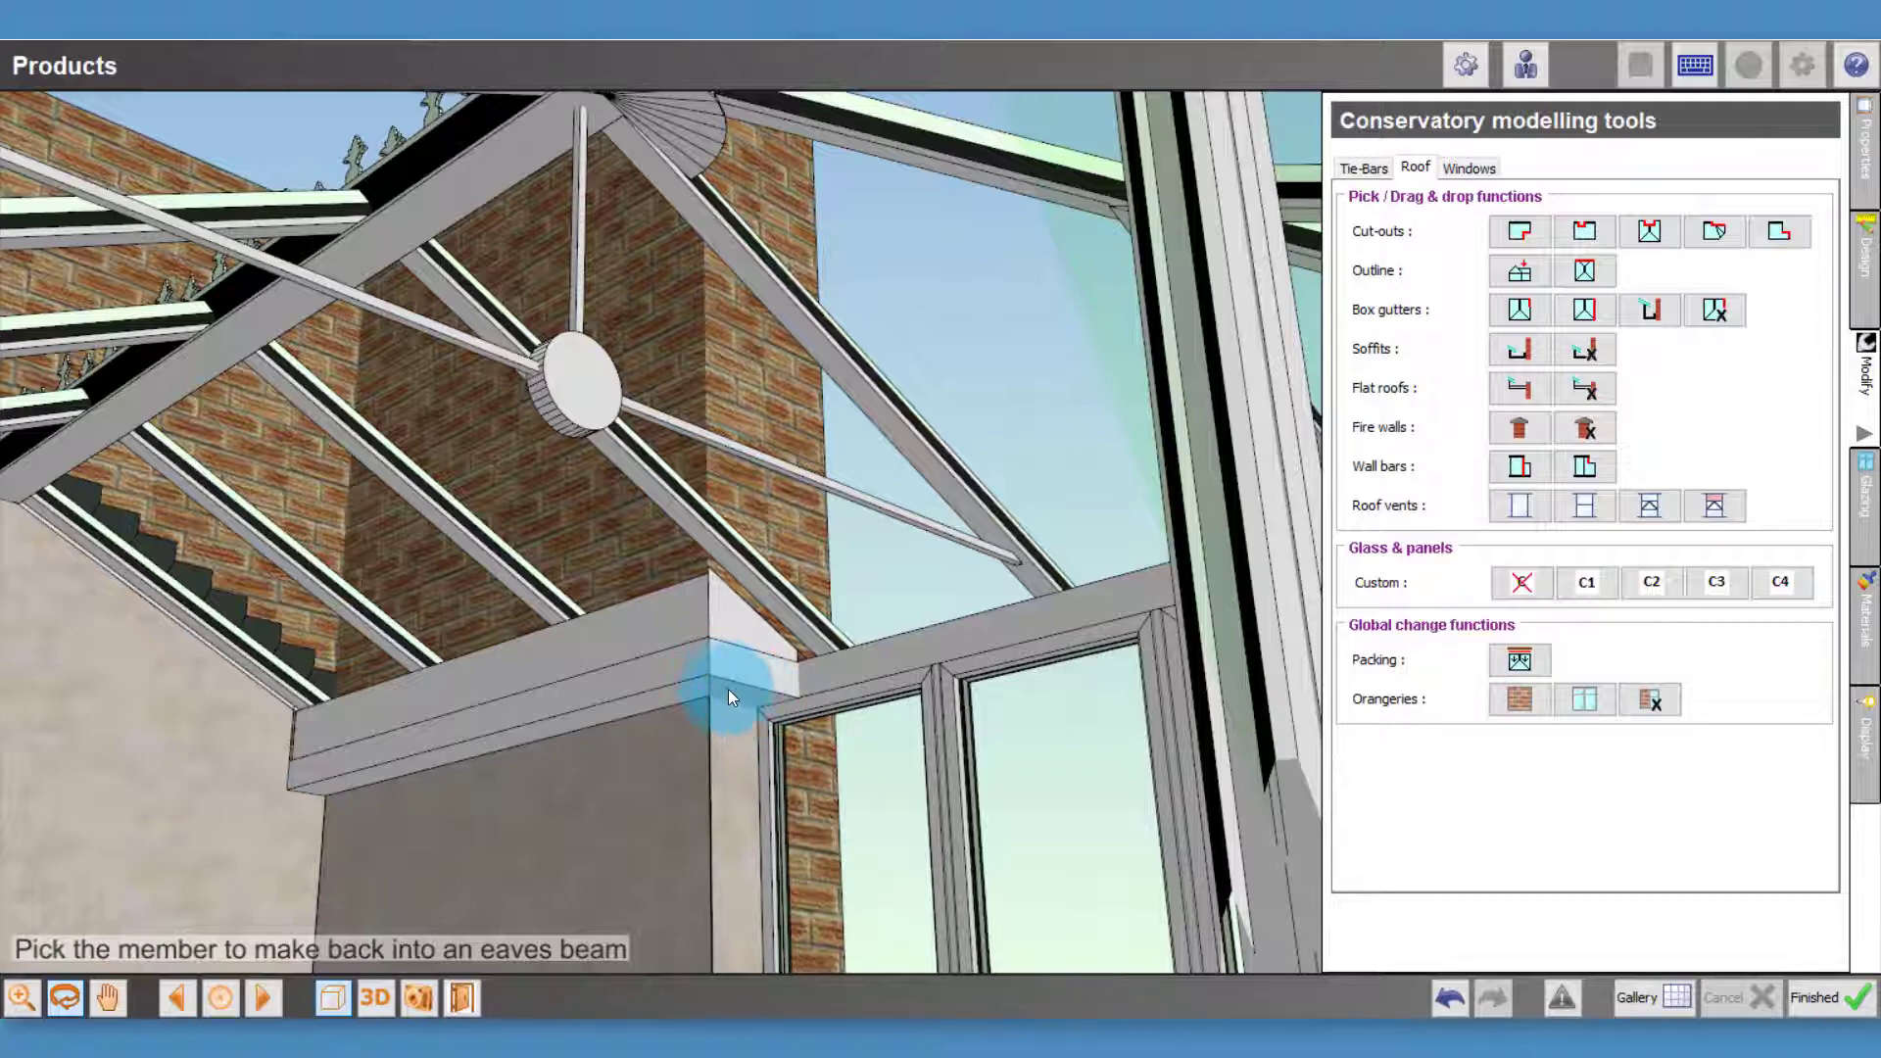
scroll(727, 689, down, 10)
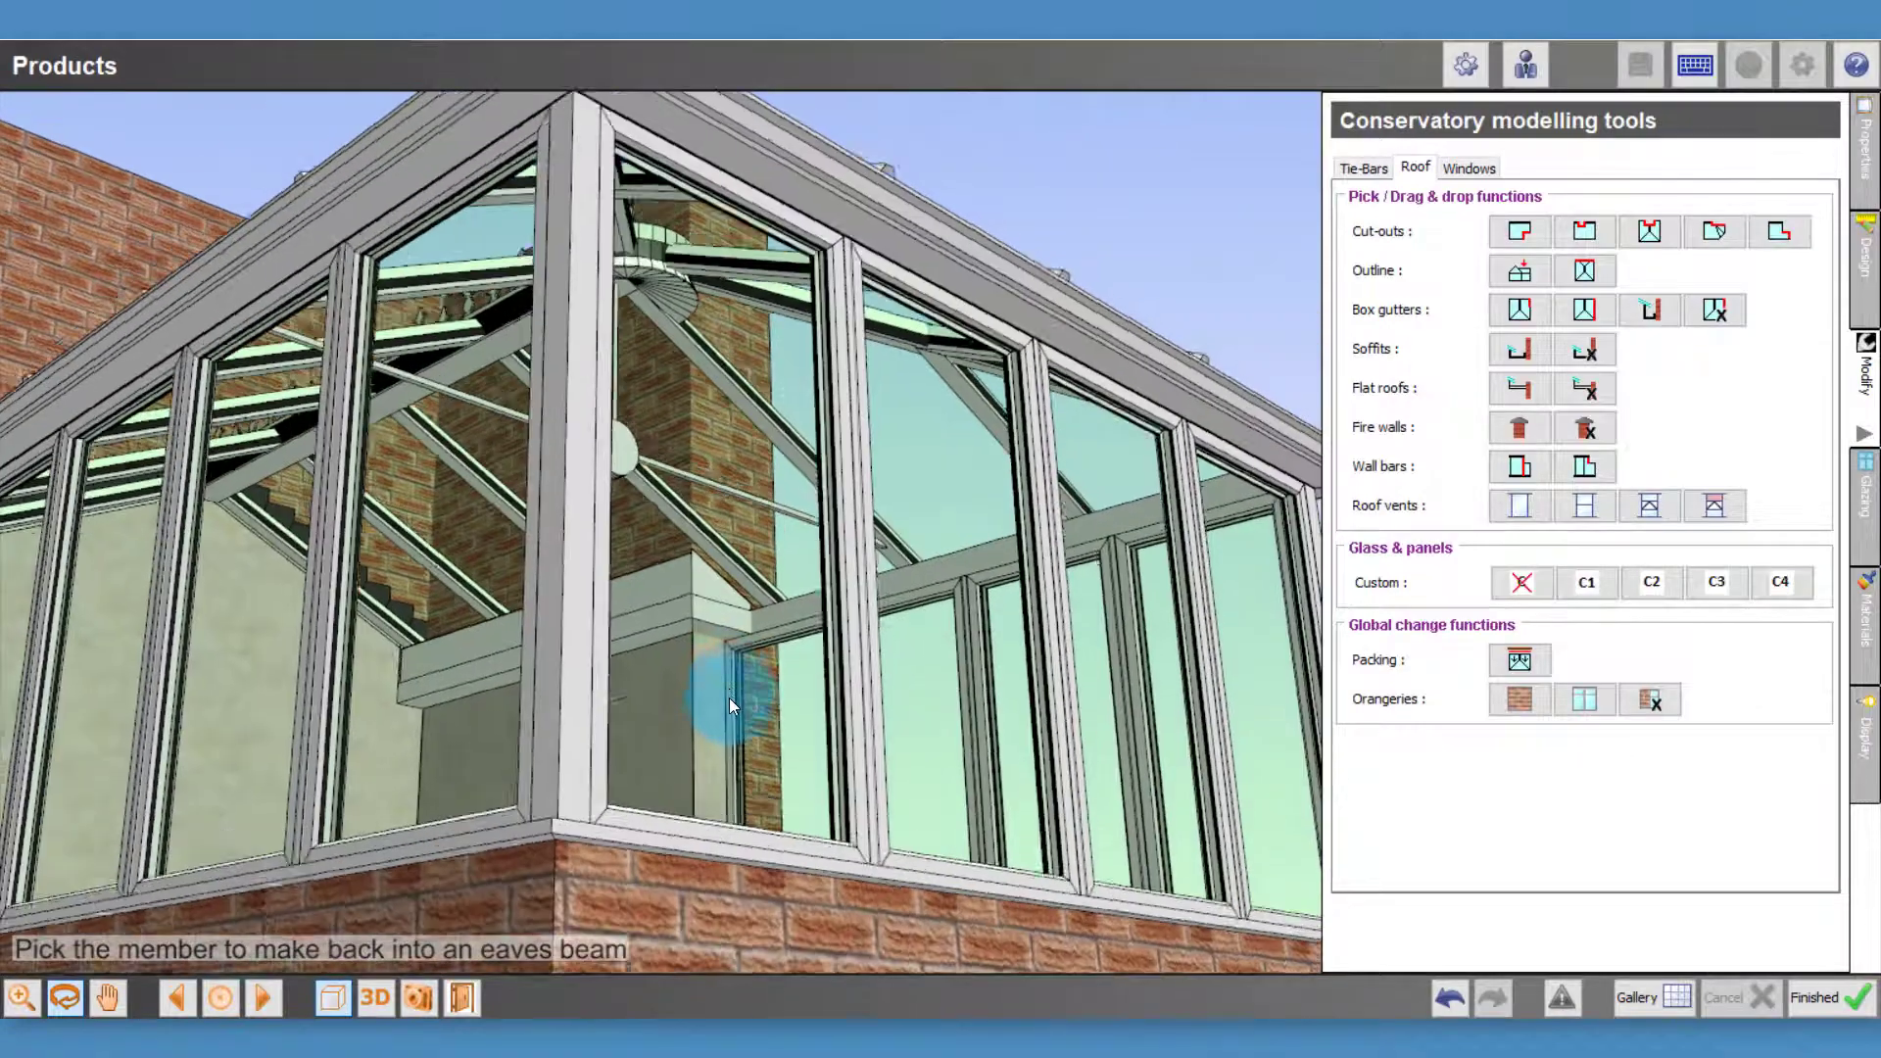
drag(729, 697, 692, 802)
scroll(770, 743, down, 5)
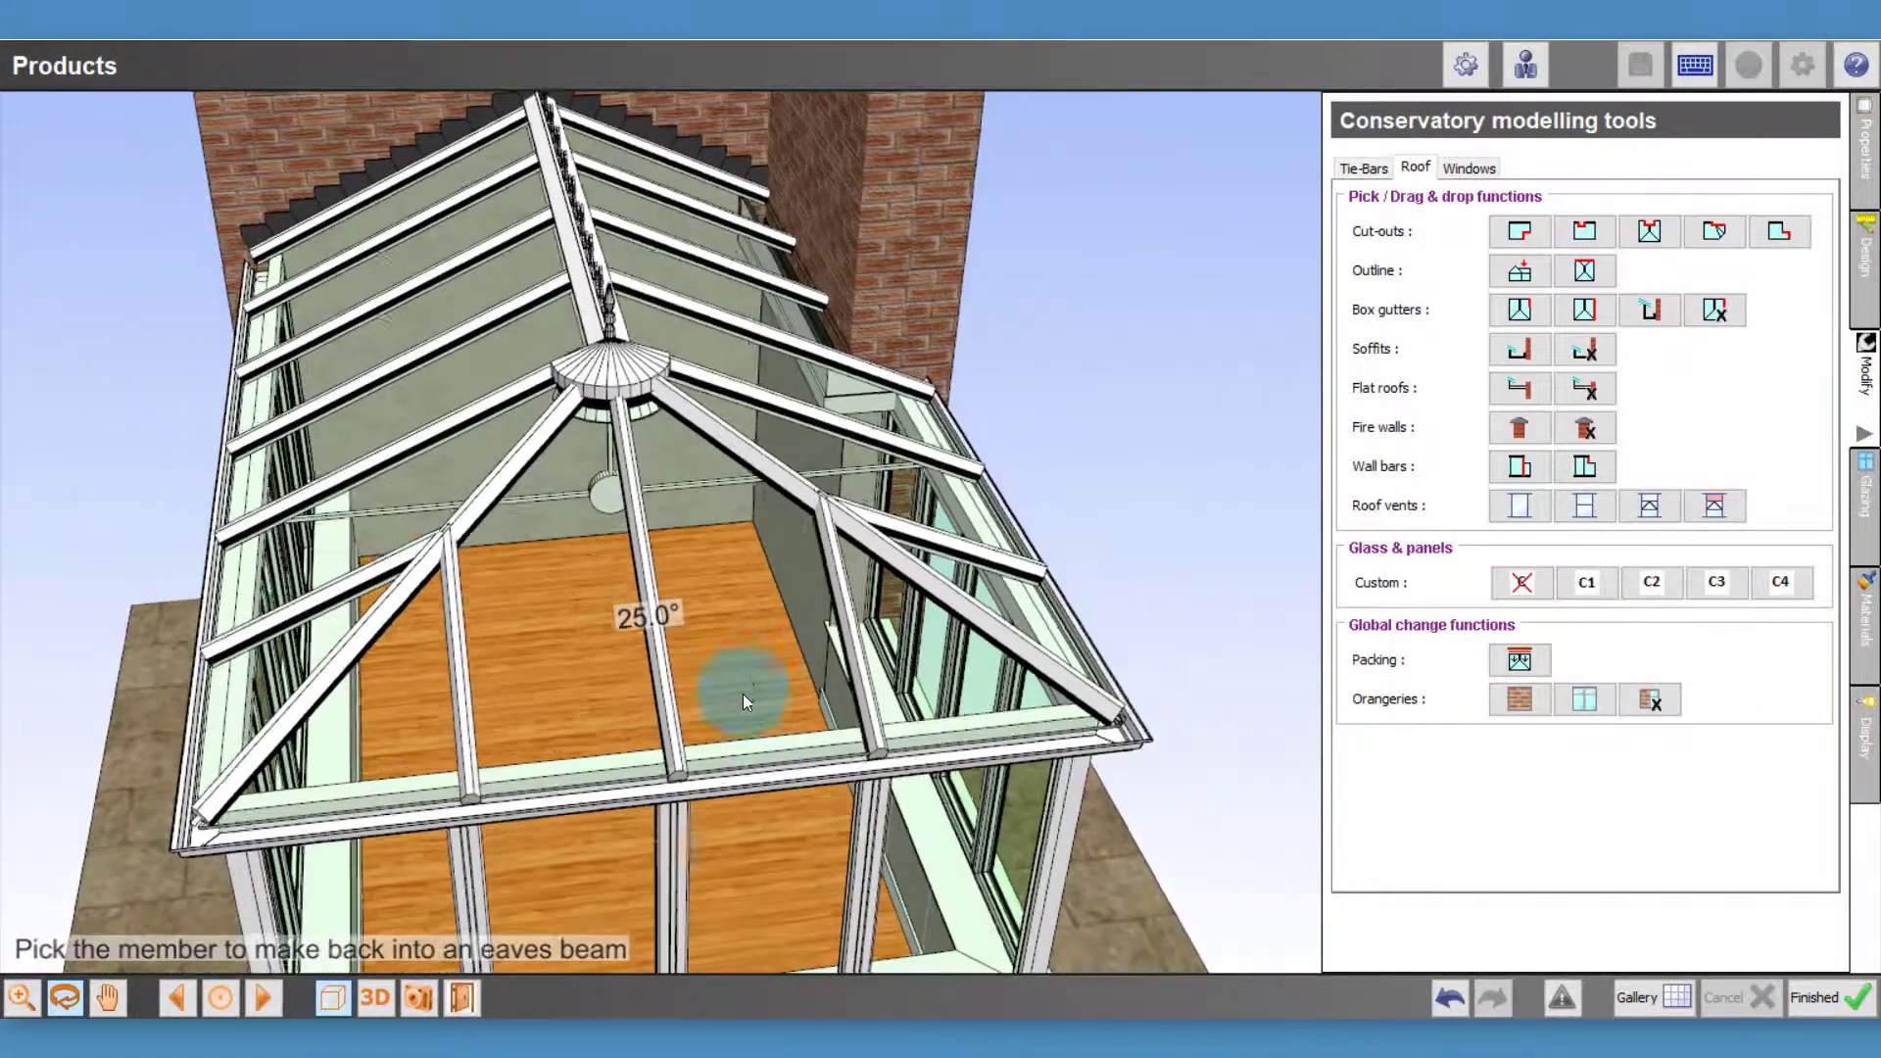
drag(742, 693, 798, 610)
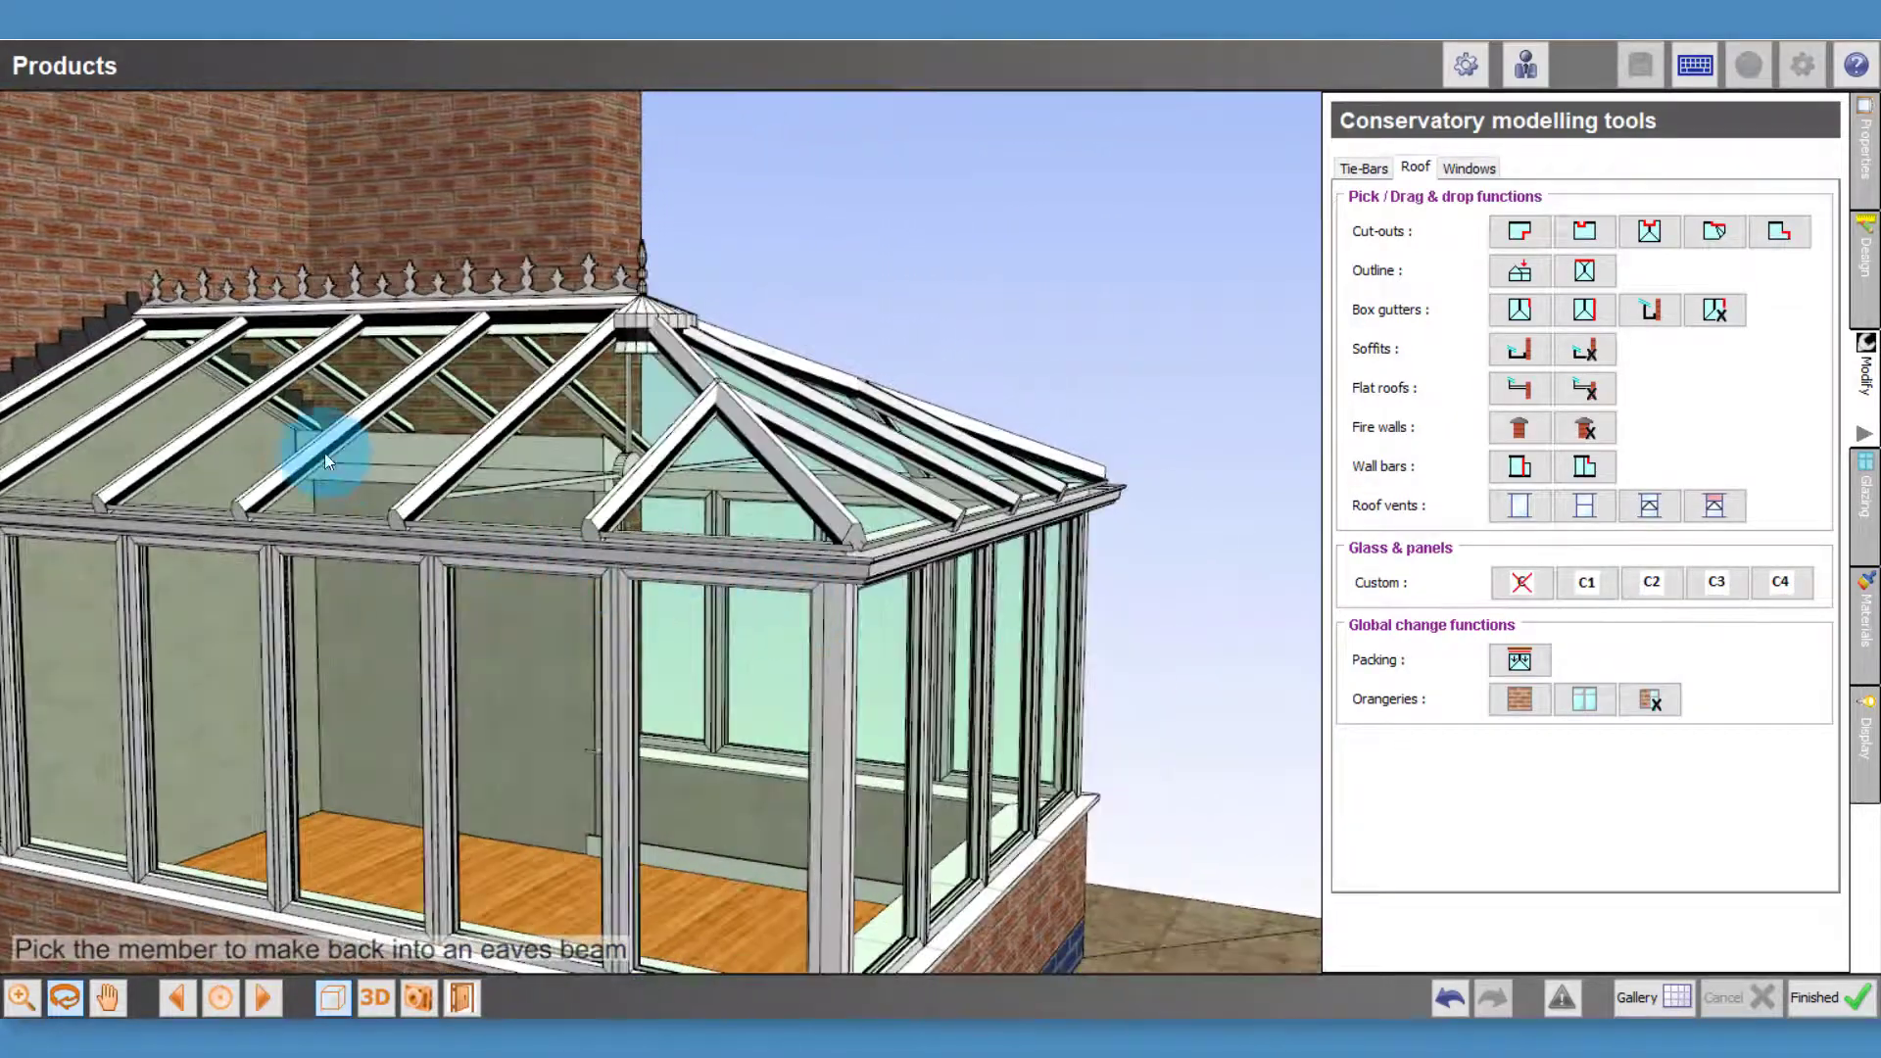
drag(726, 445, 632, 479)
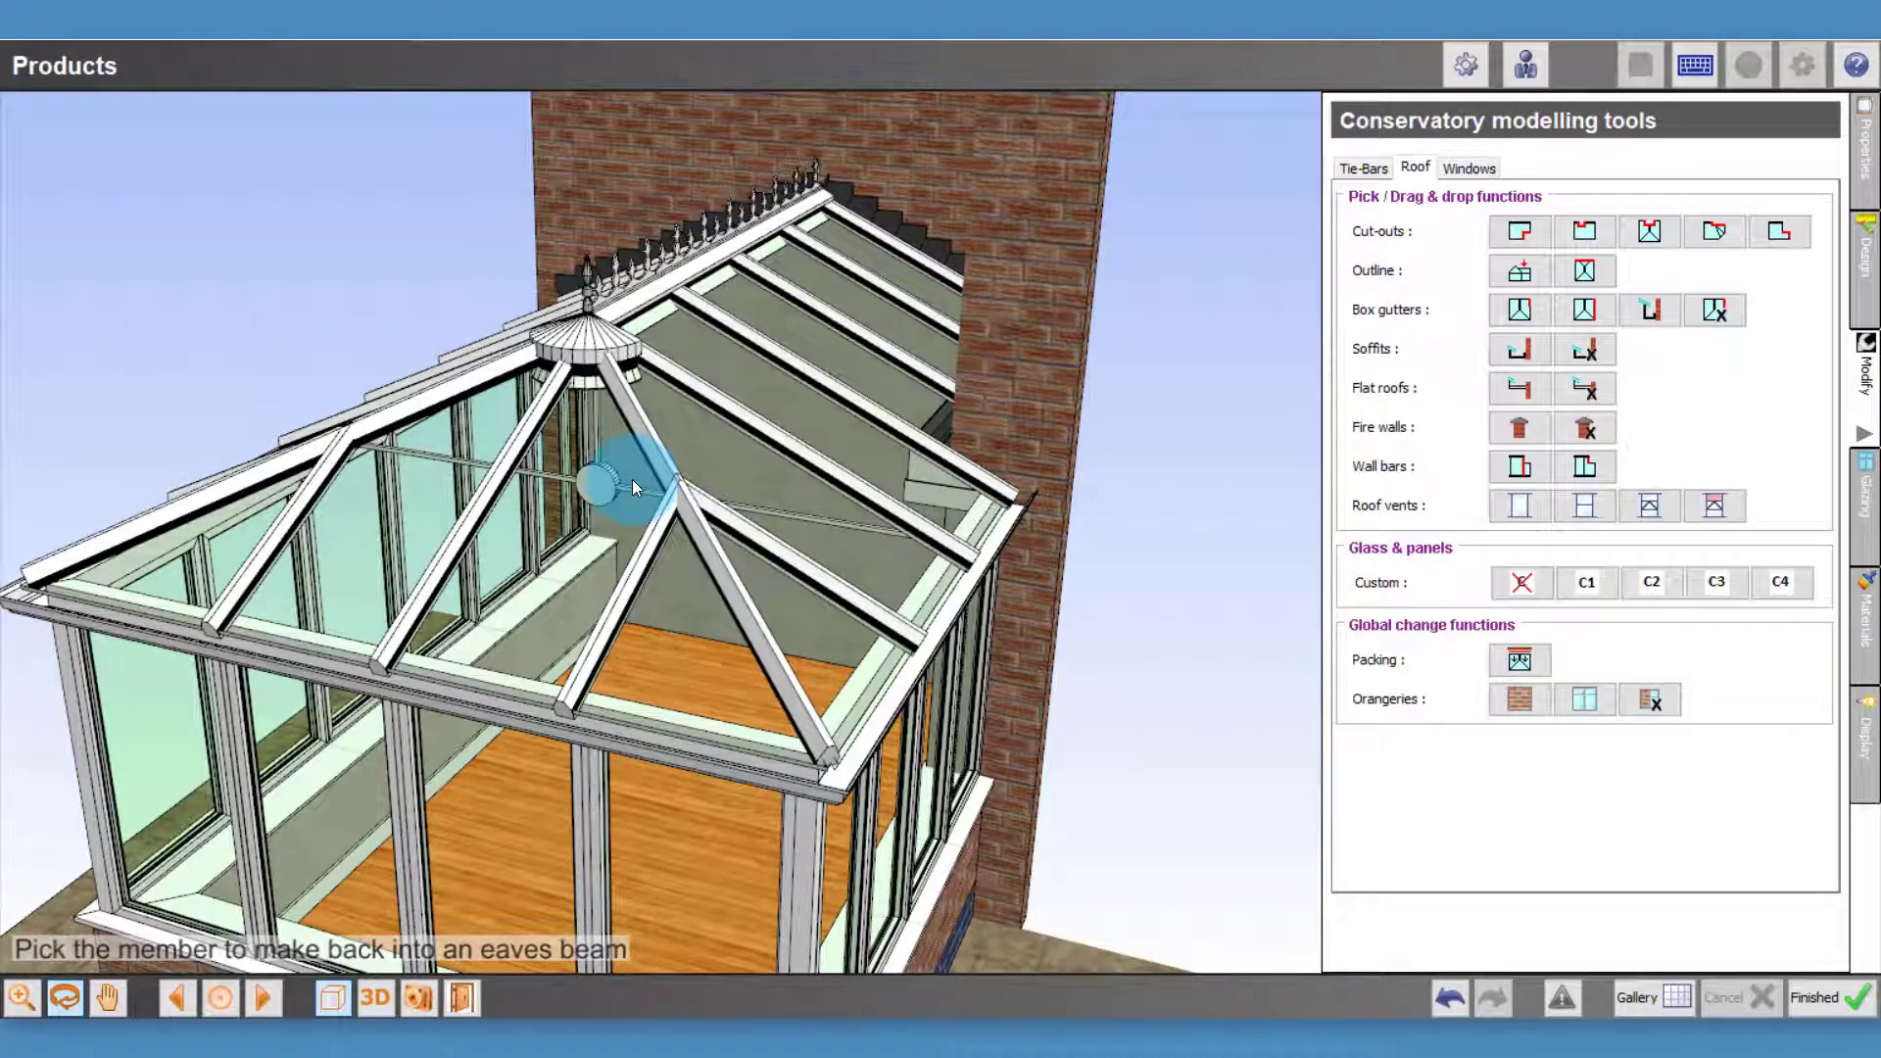
click(232, 983)
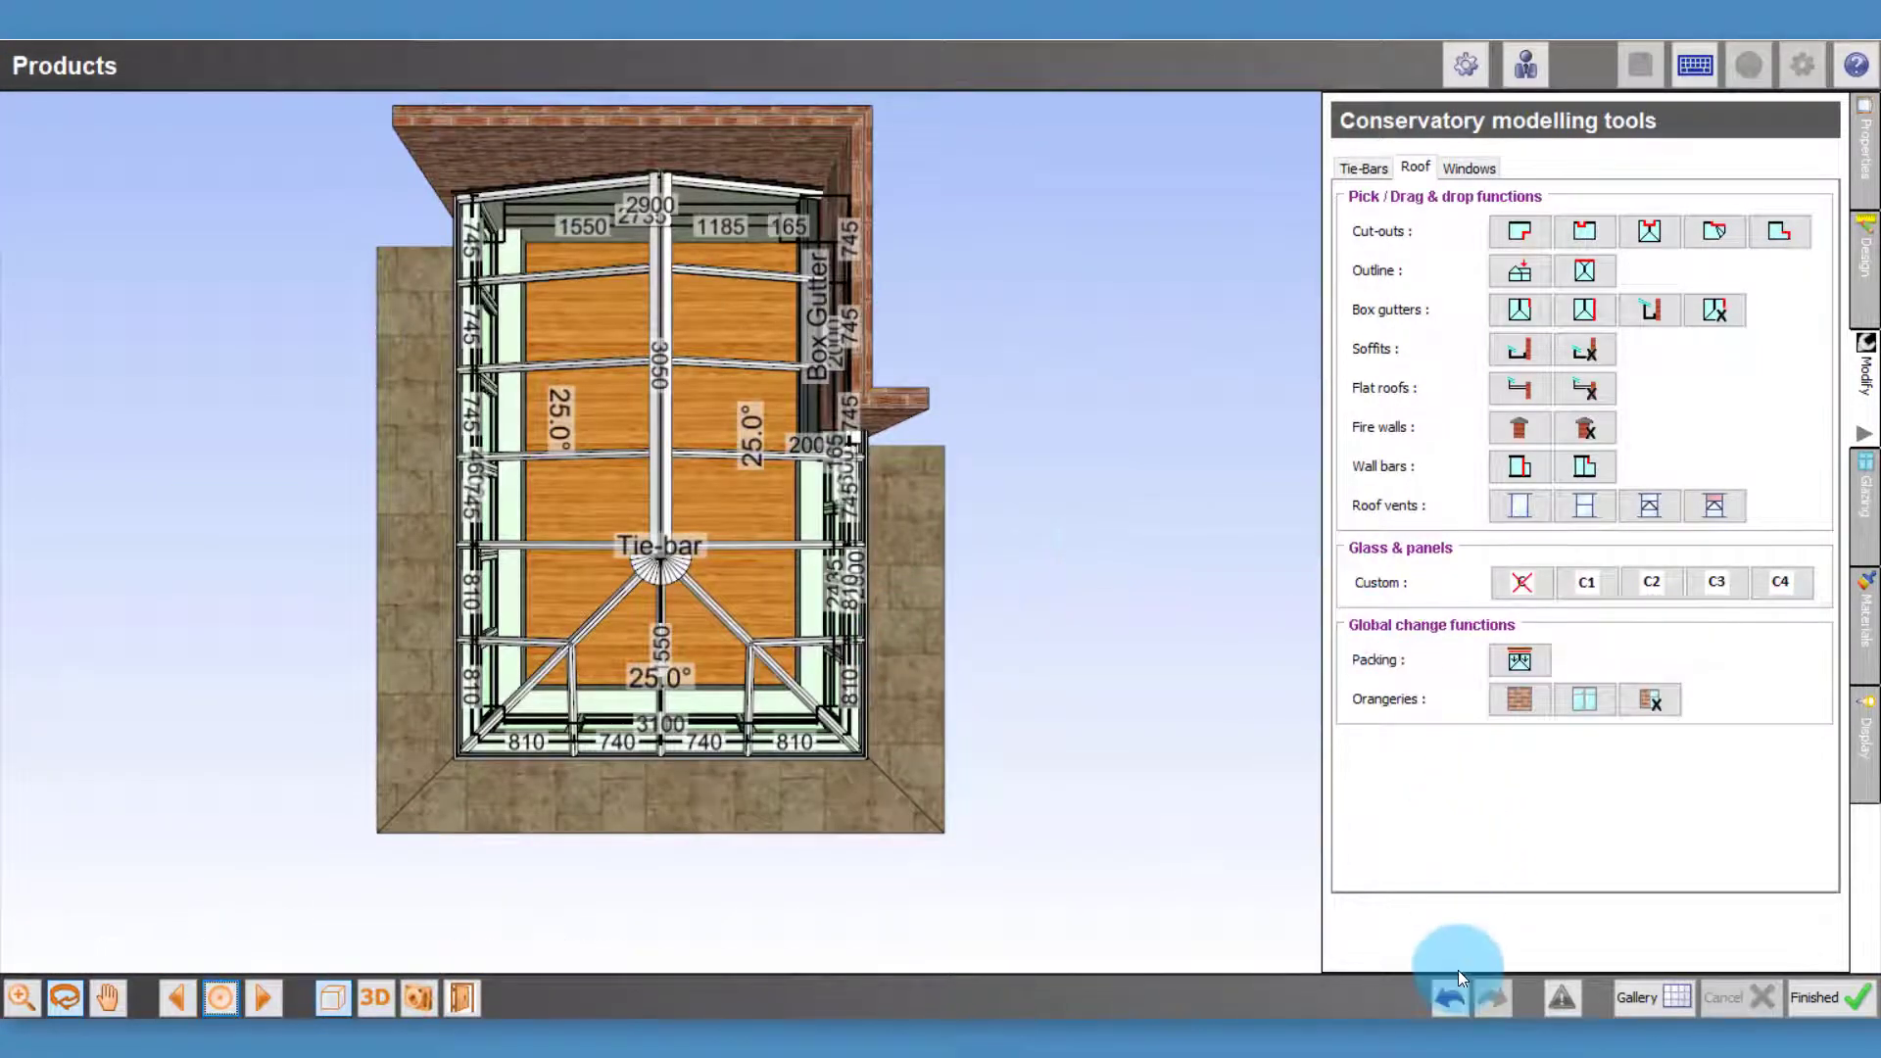
click(1449, 998)
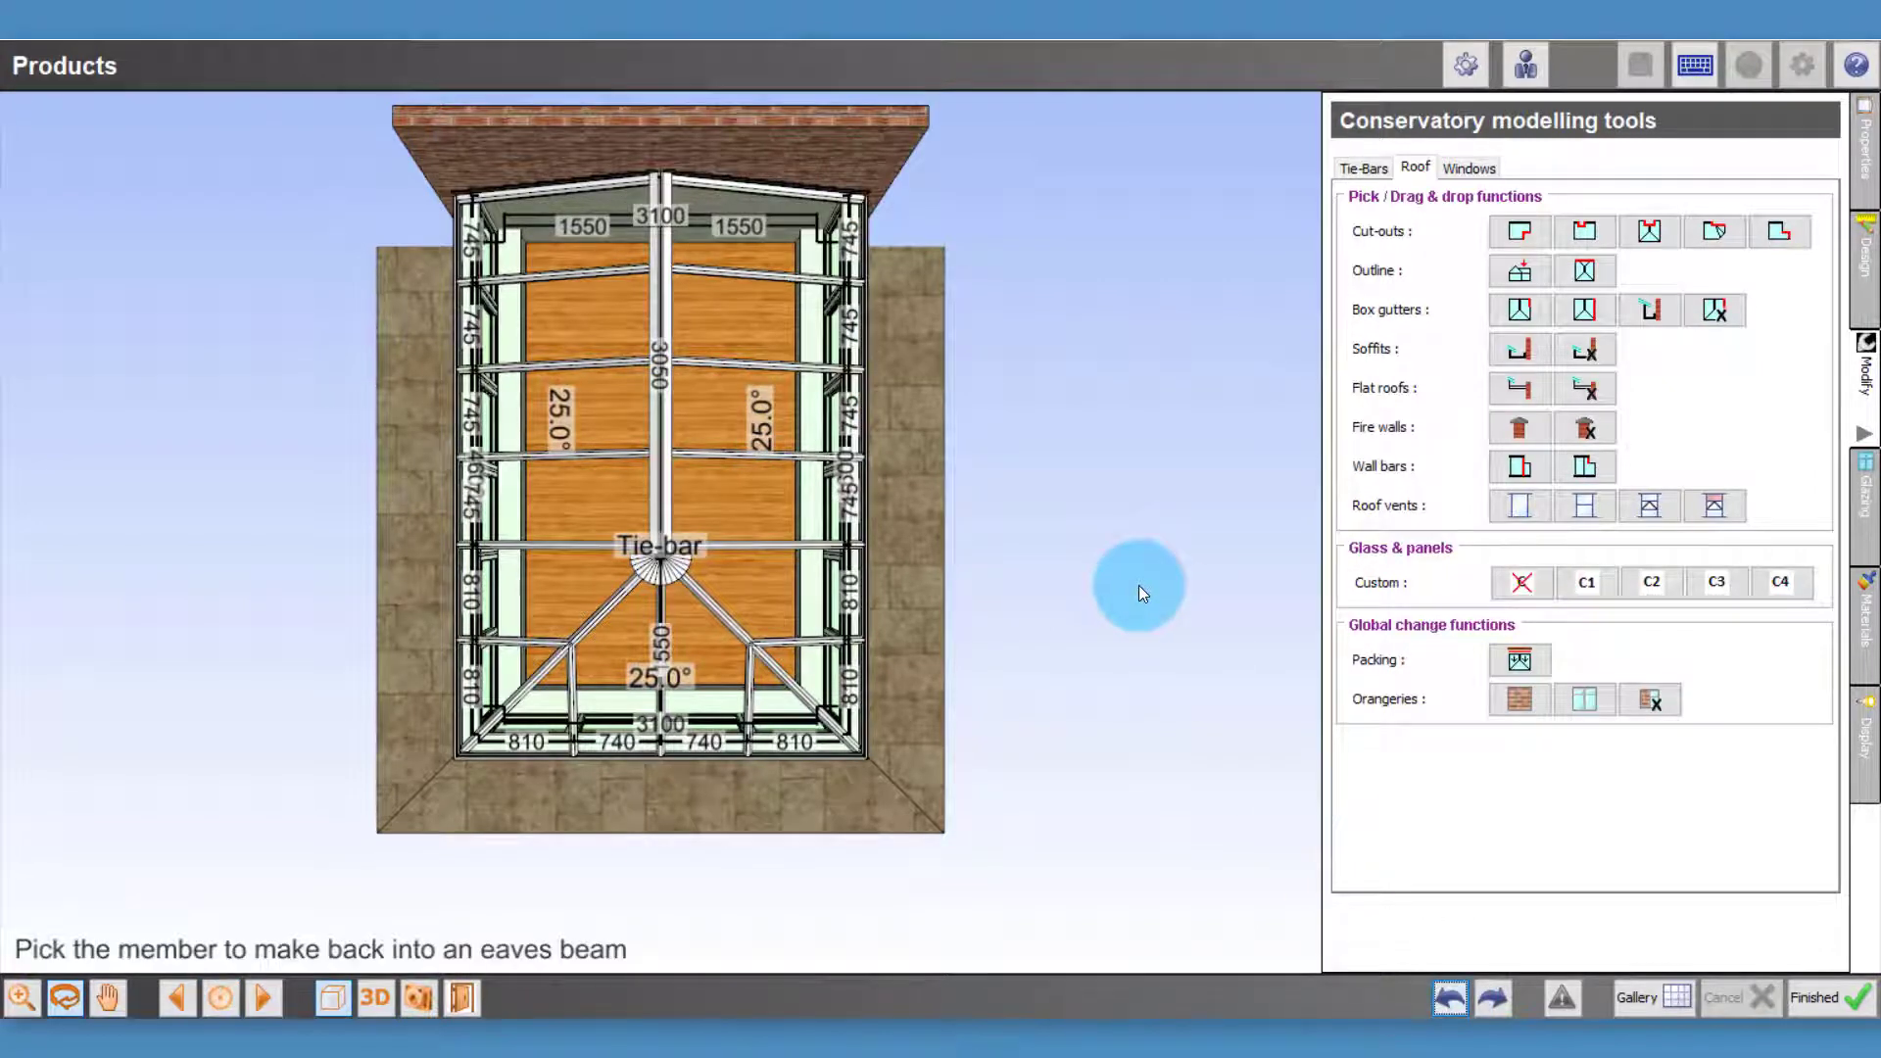
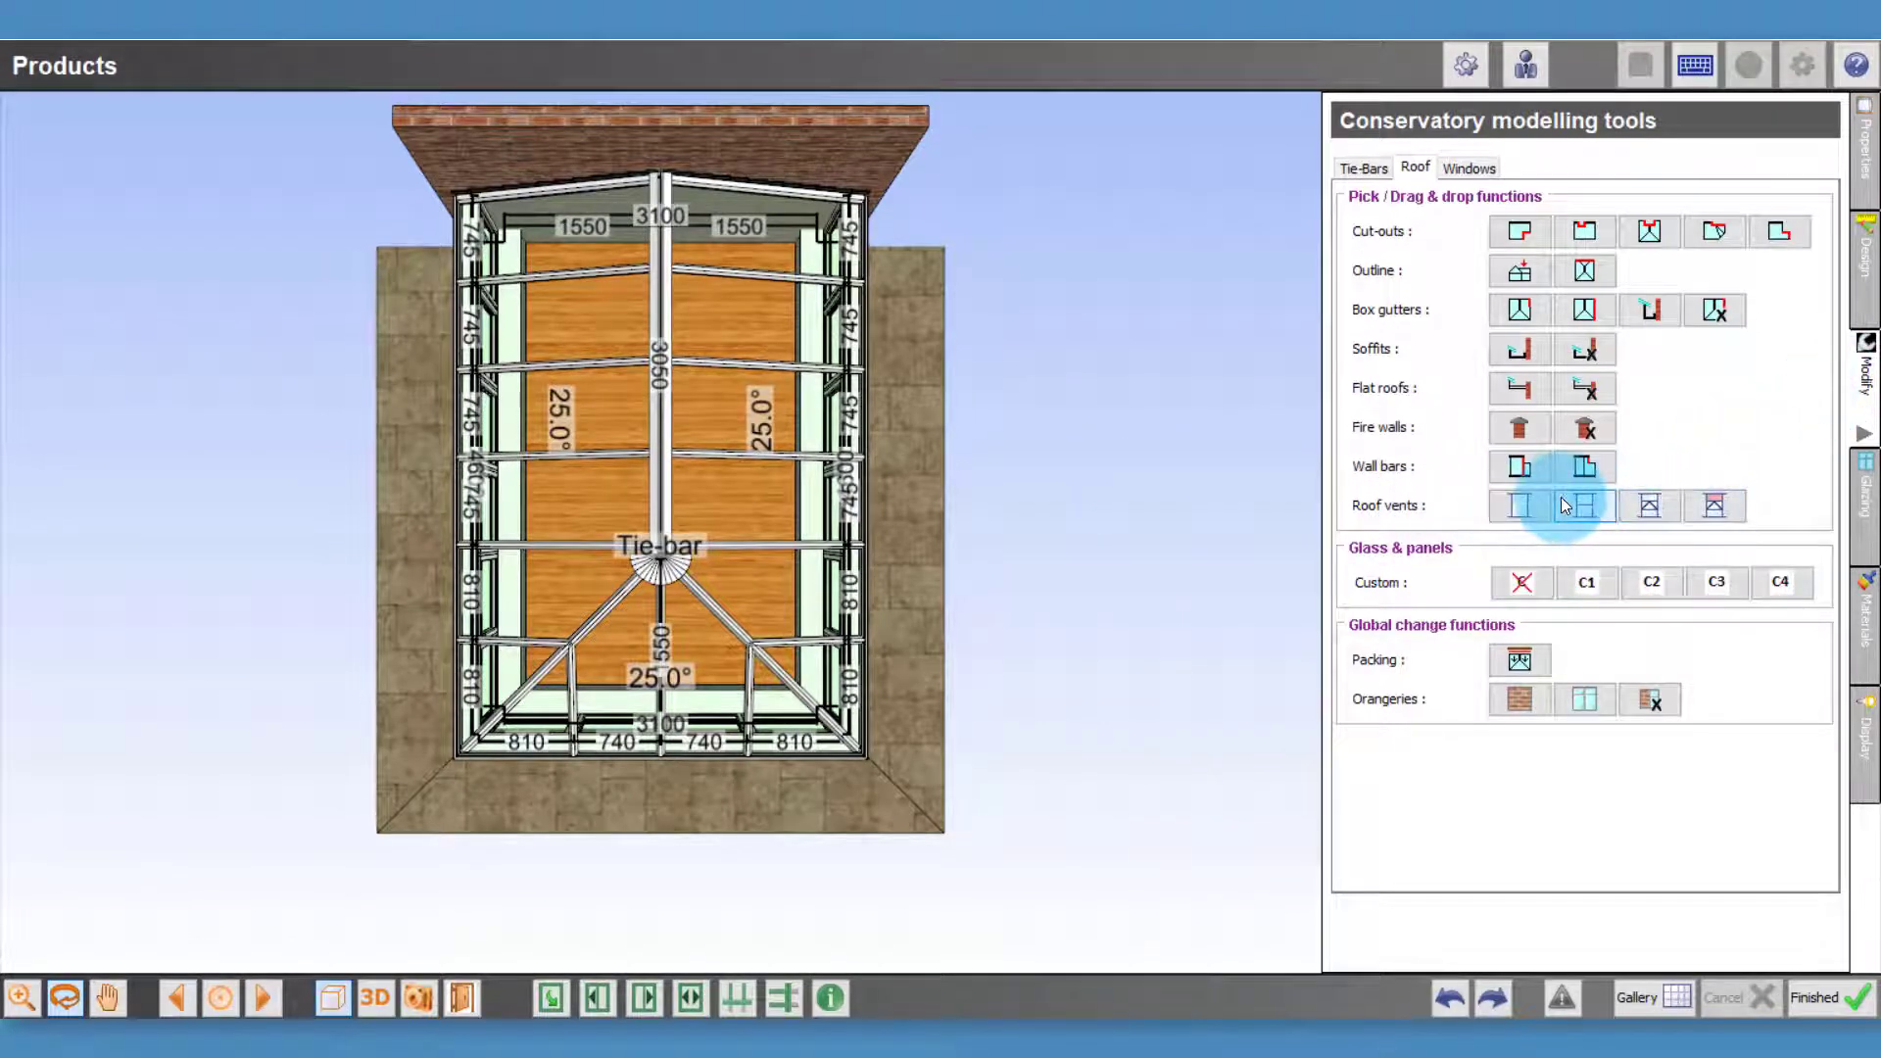
Add a 745x800 roof vent to the third bay from the house wall on both the right and left roof slopes
click(1717, 511)
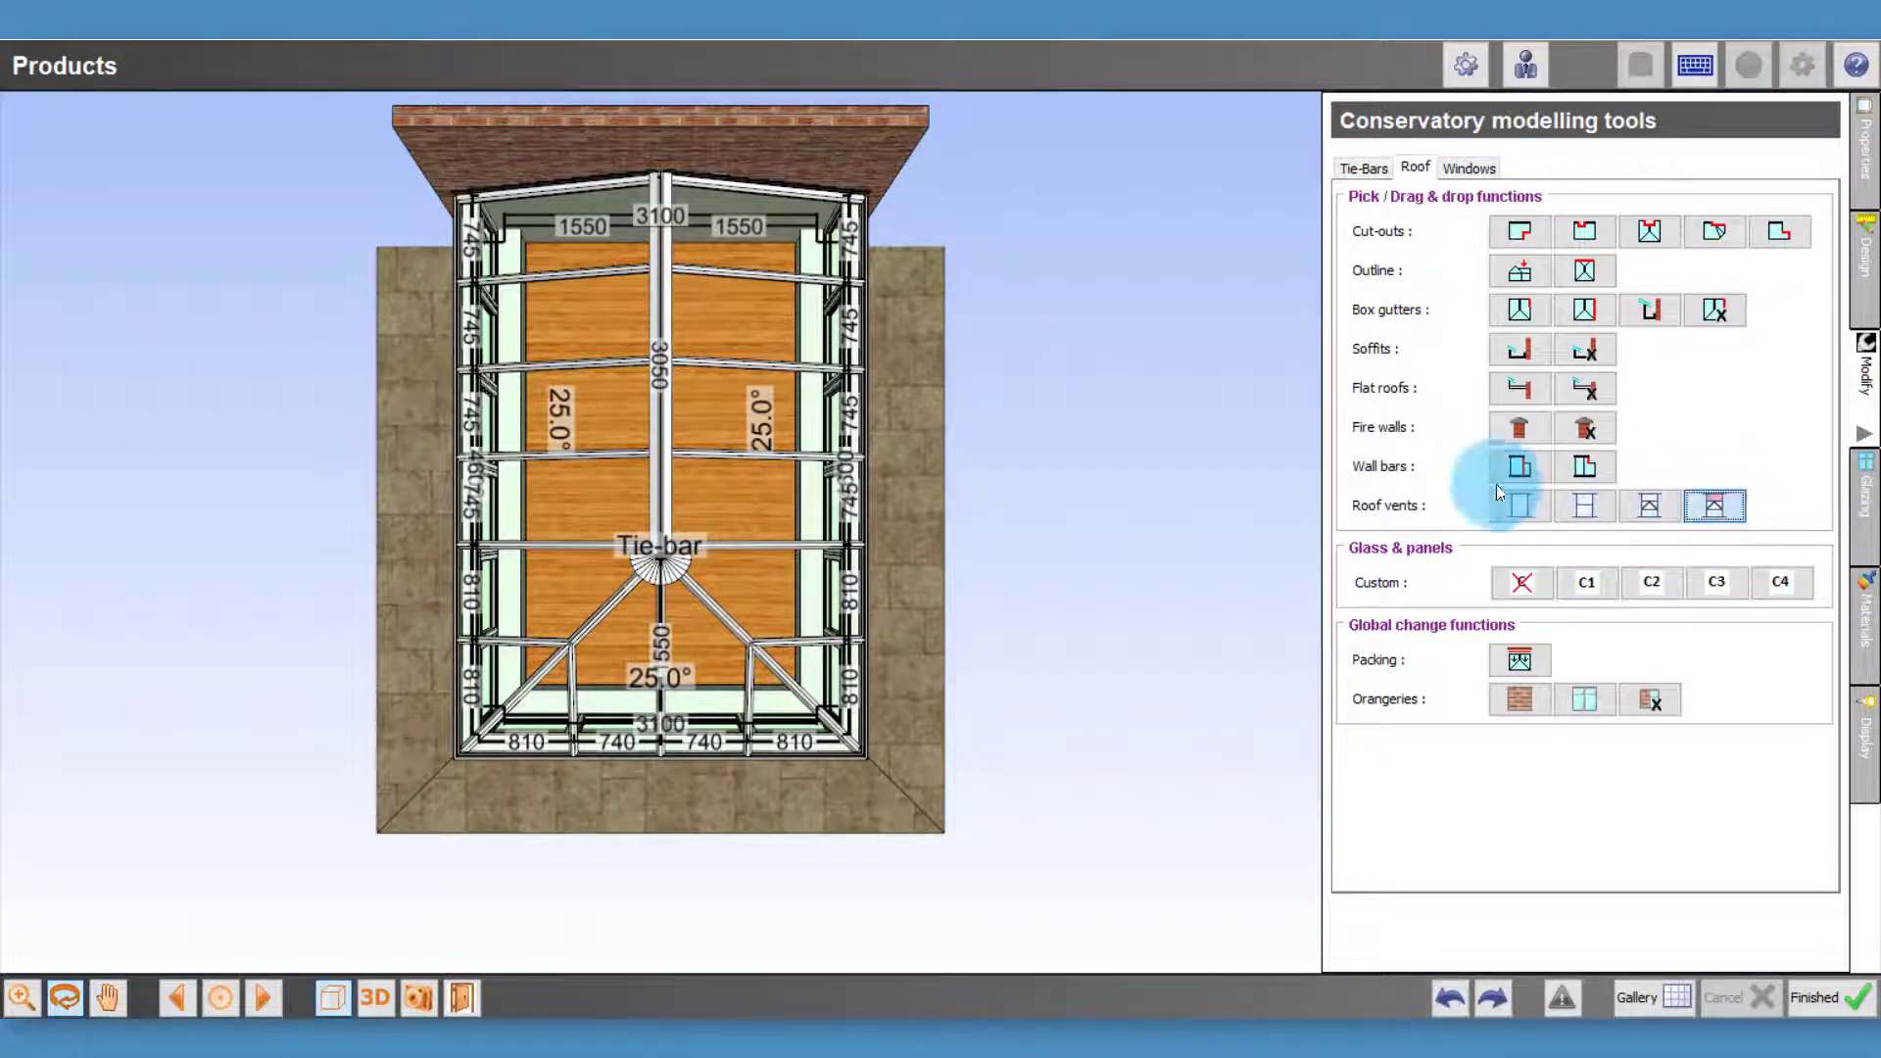
click(734, 417)
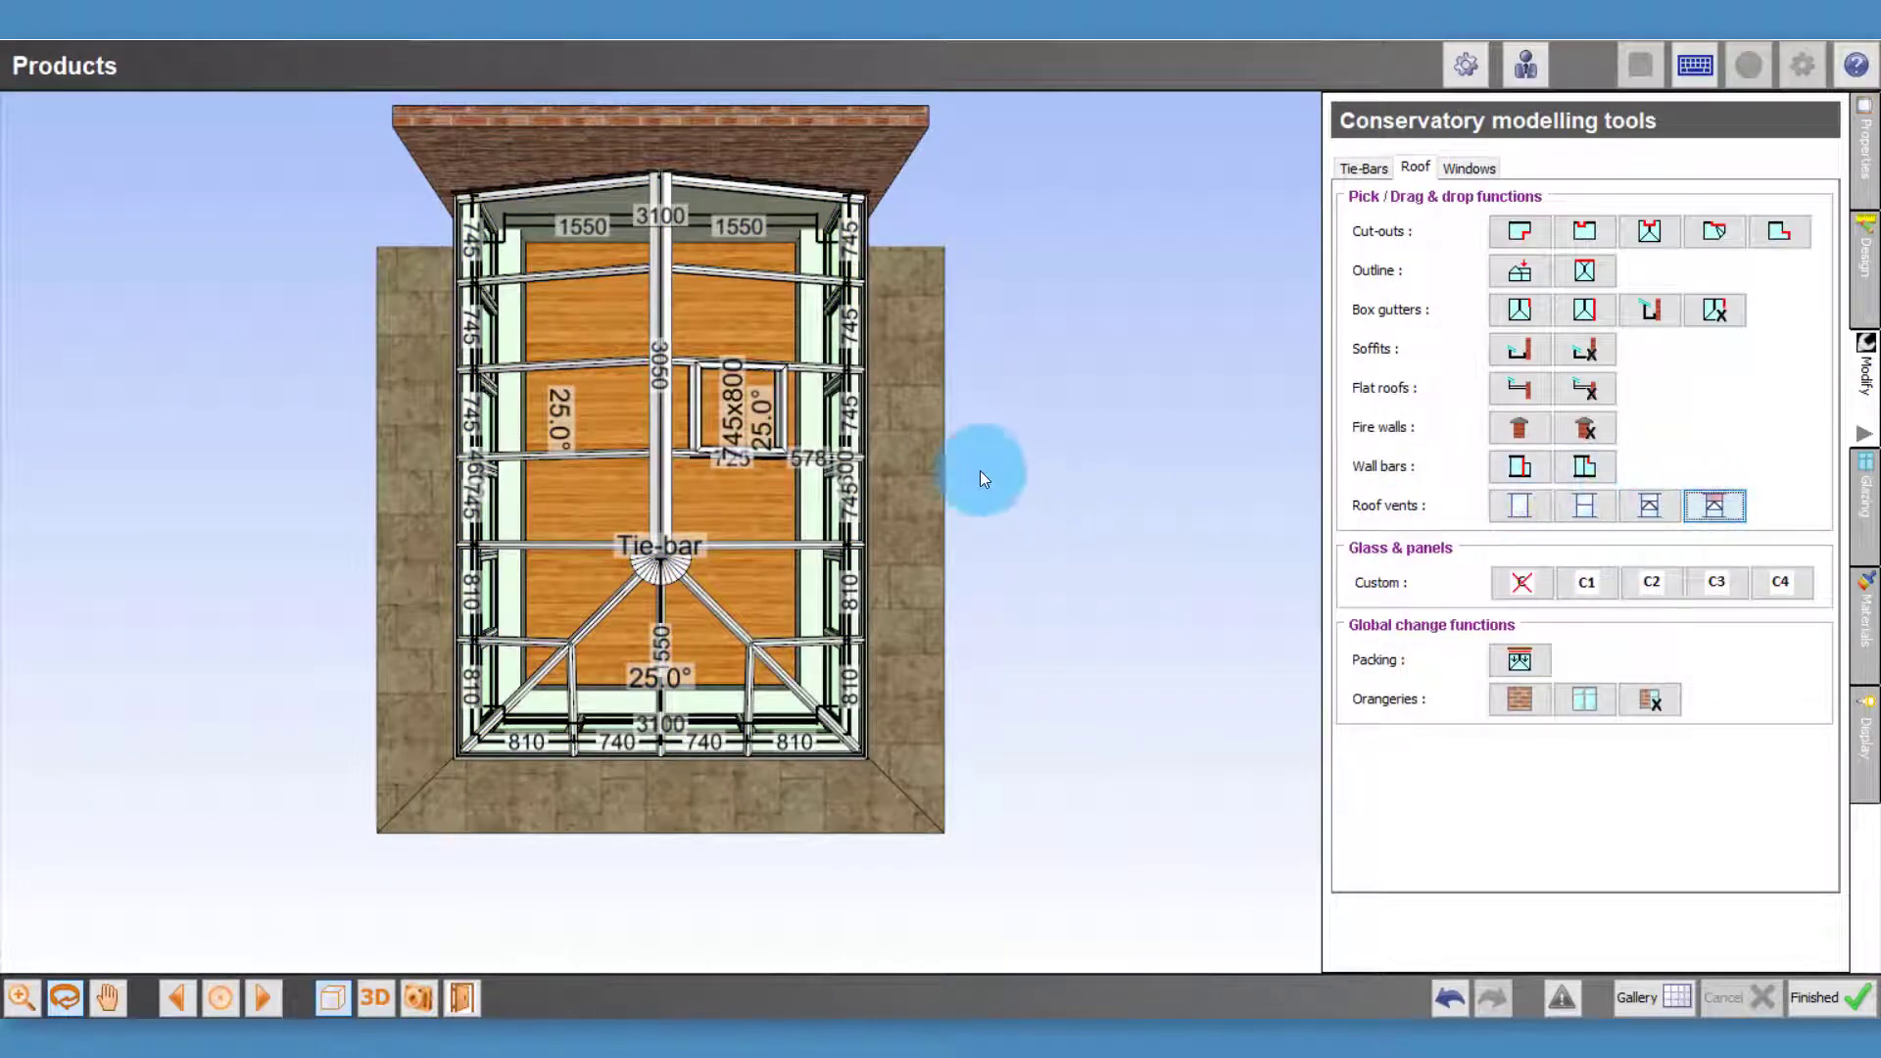
click(595, 417)
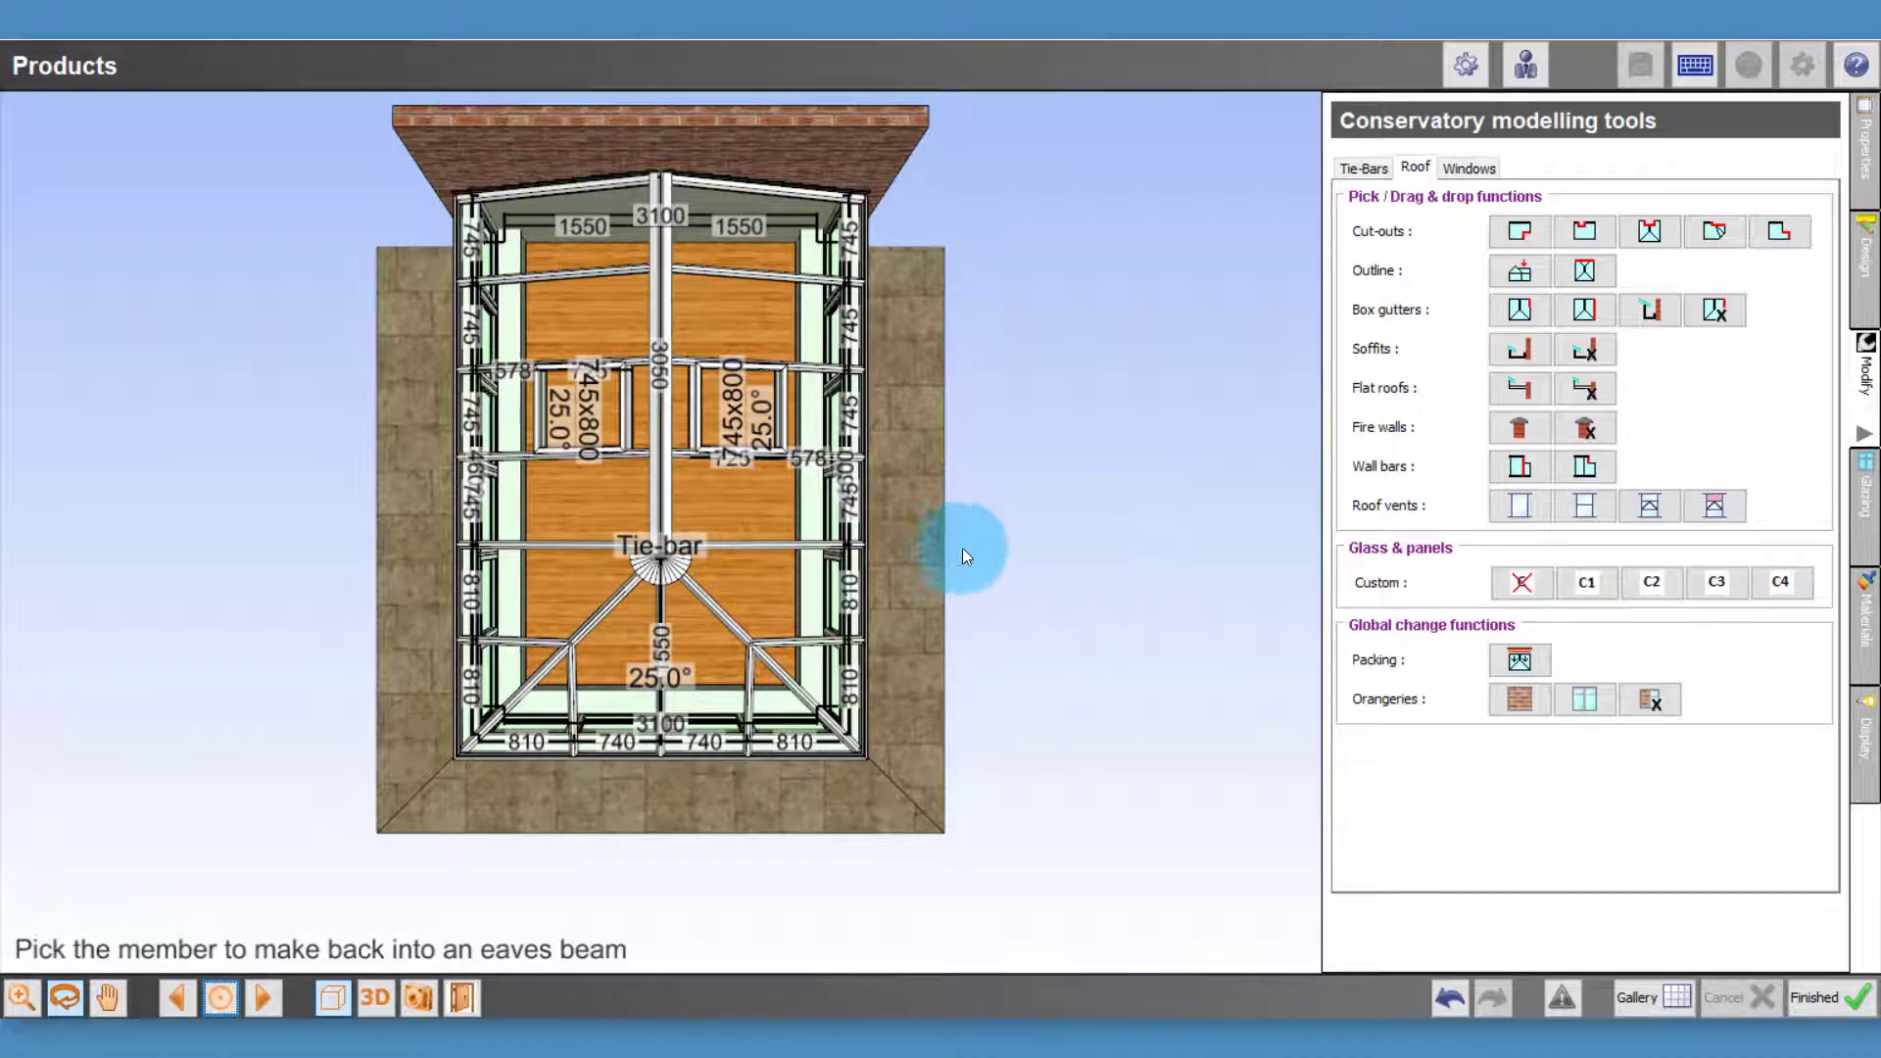
Set the standard roof glass to 24mm Toughened Blue Glass [VSHR]
click(1867, 502)
click(1745, 695)
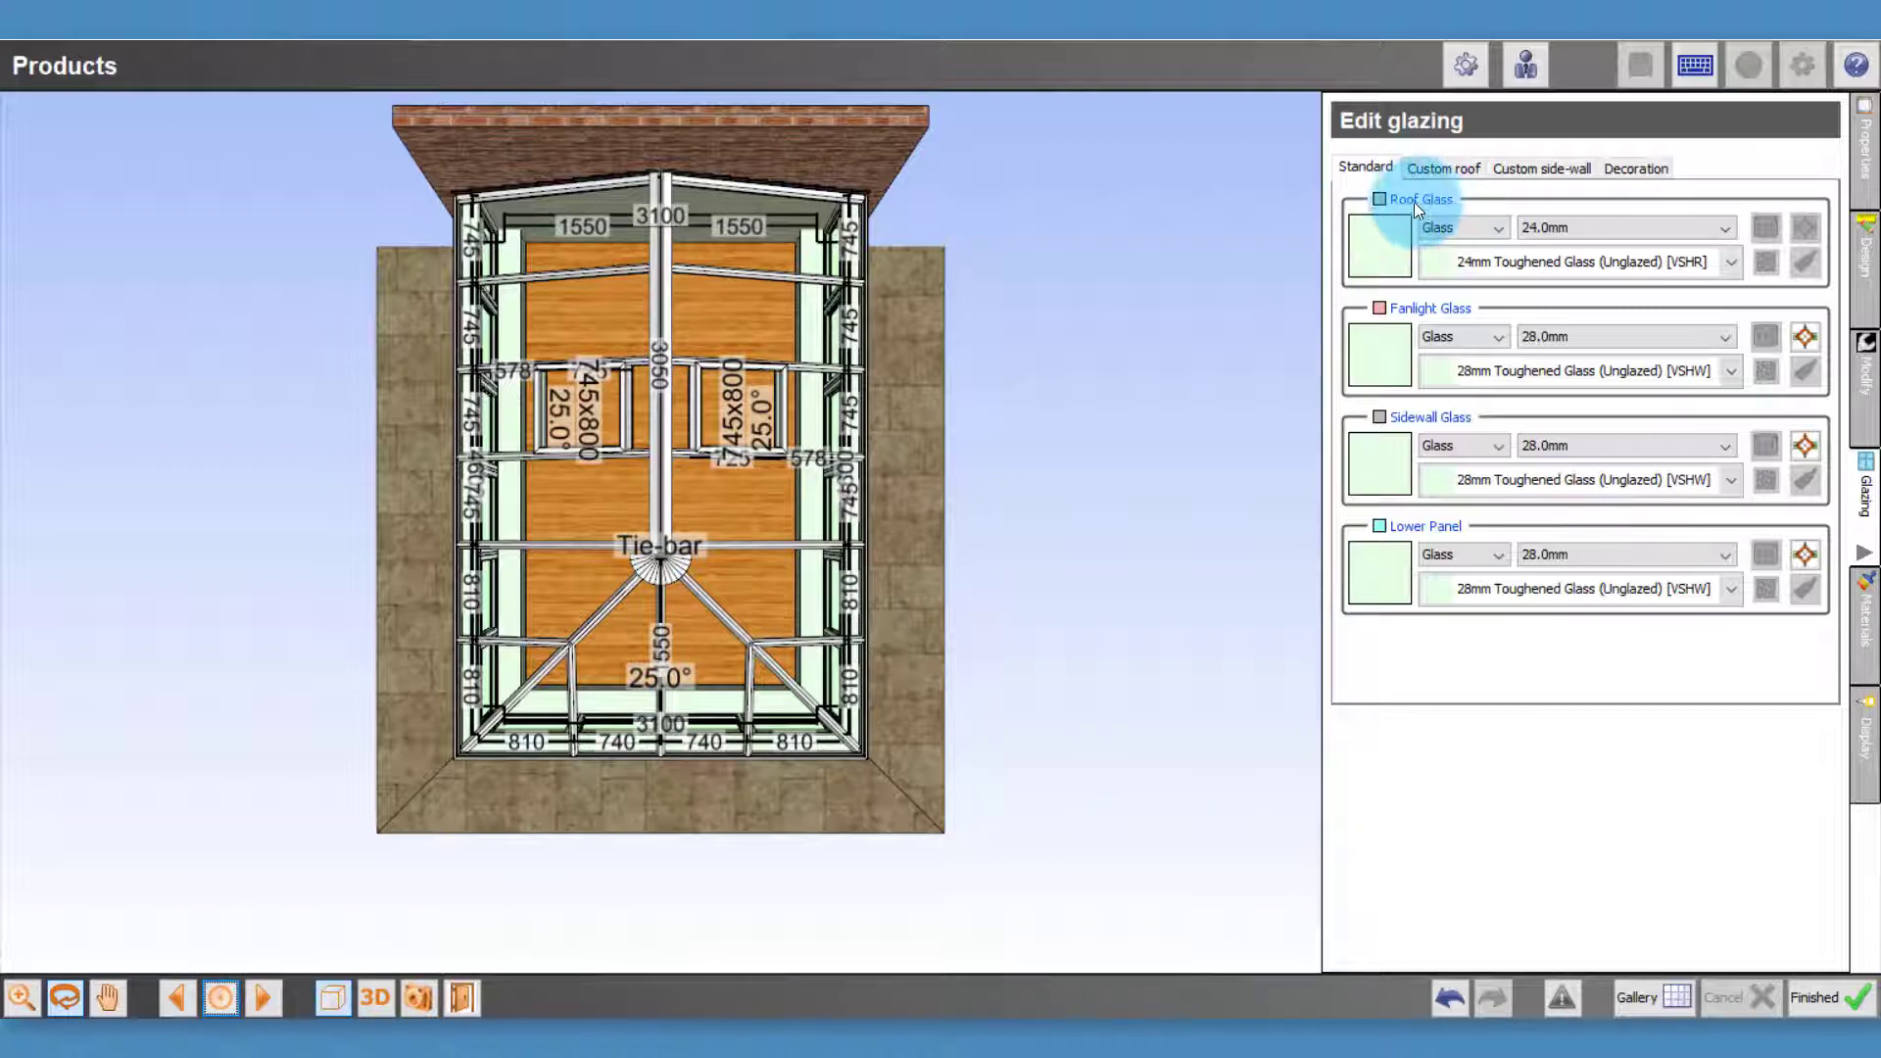
click(1595, 261)
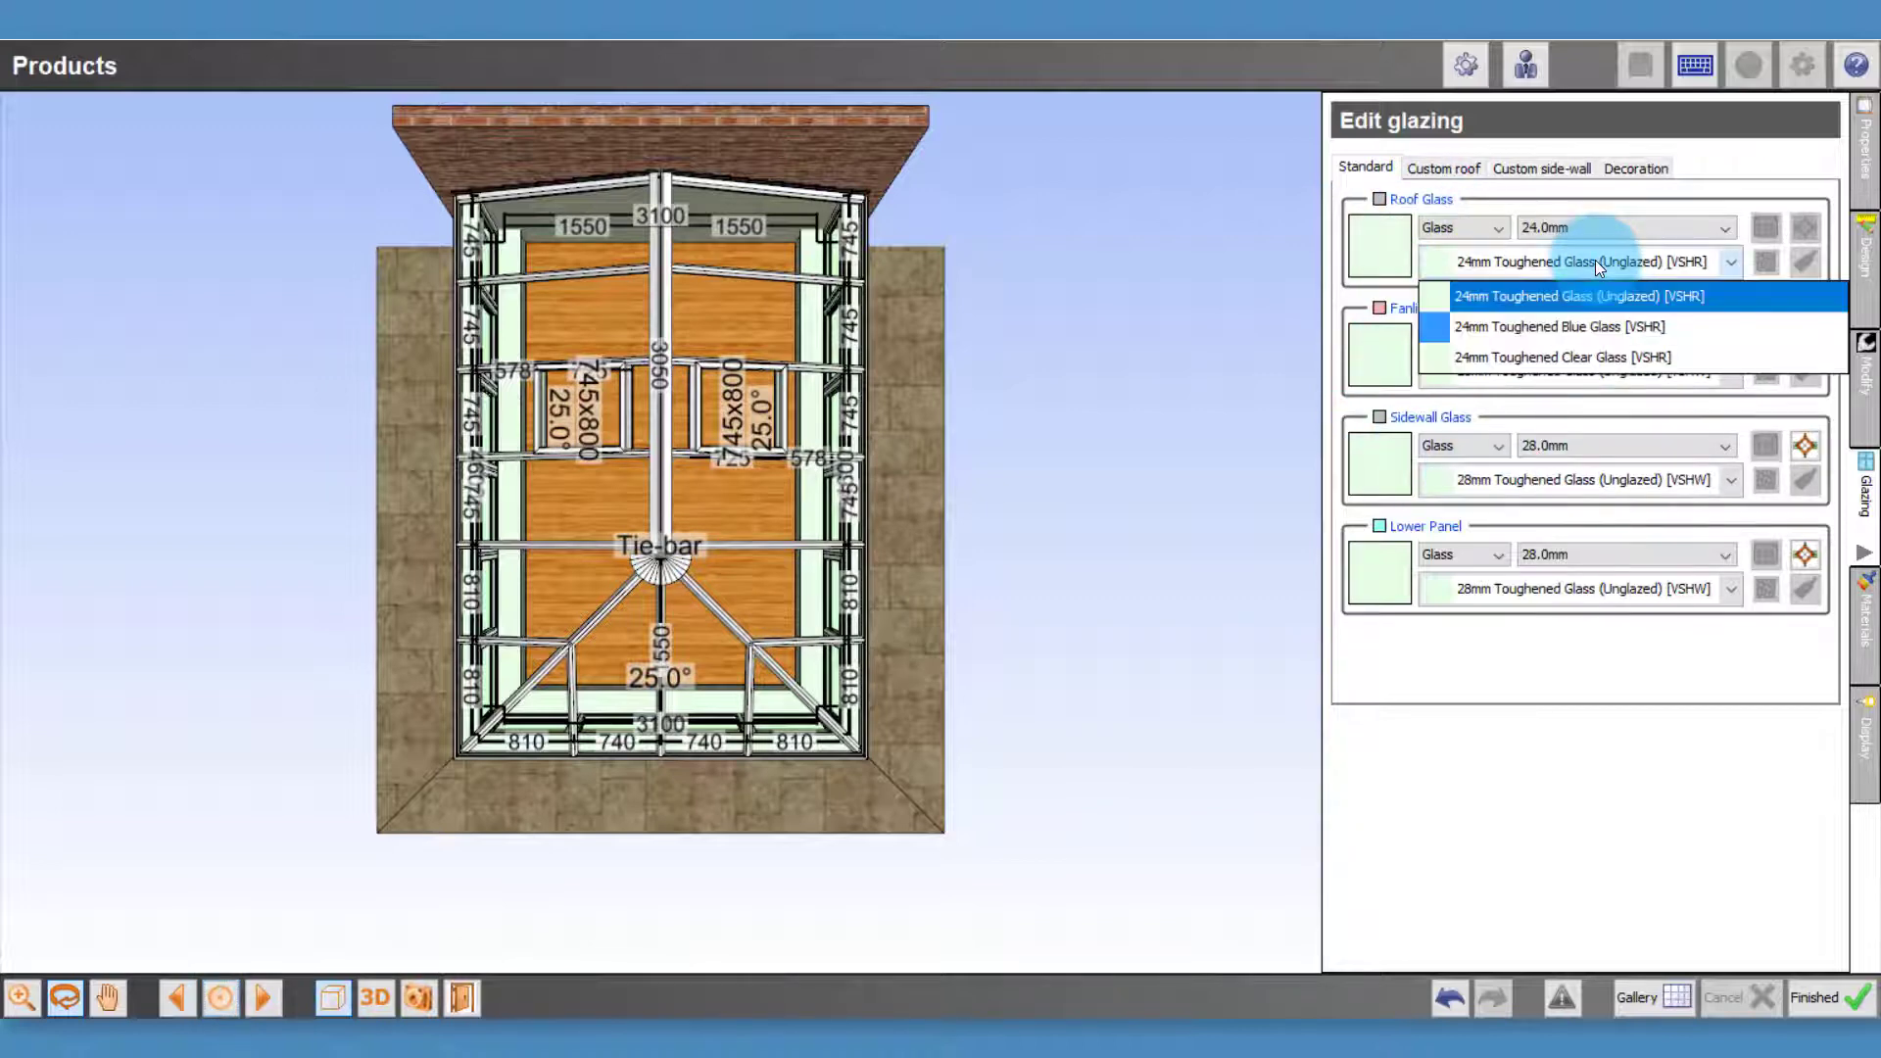
click(1577, 326)
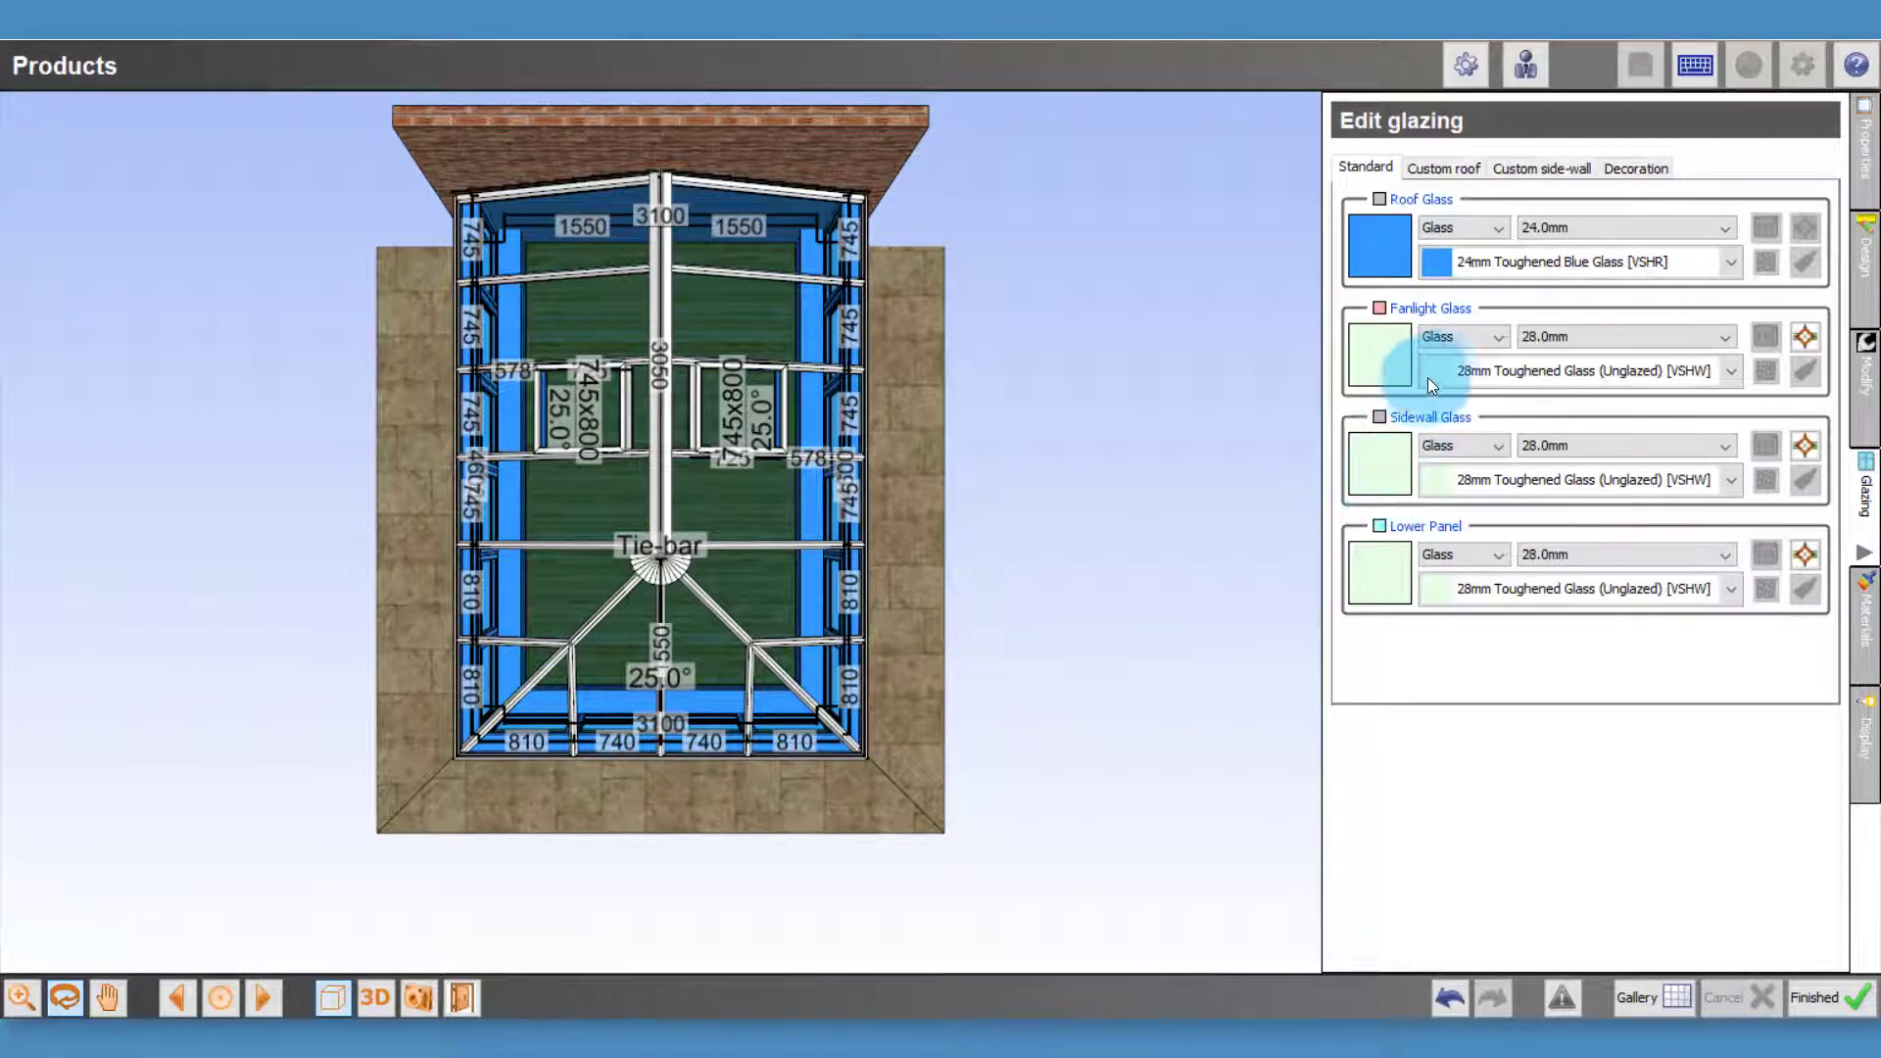
Change the fanlight, sidewall and lower panel glazing to 28mm Toughened Clear Glass [VSHW]
click(1470, 368)
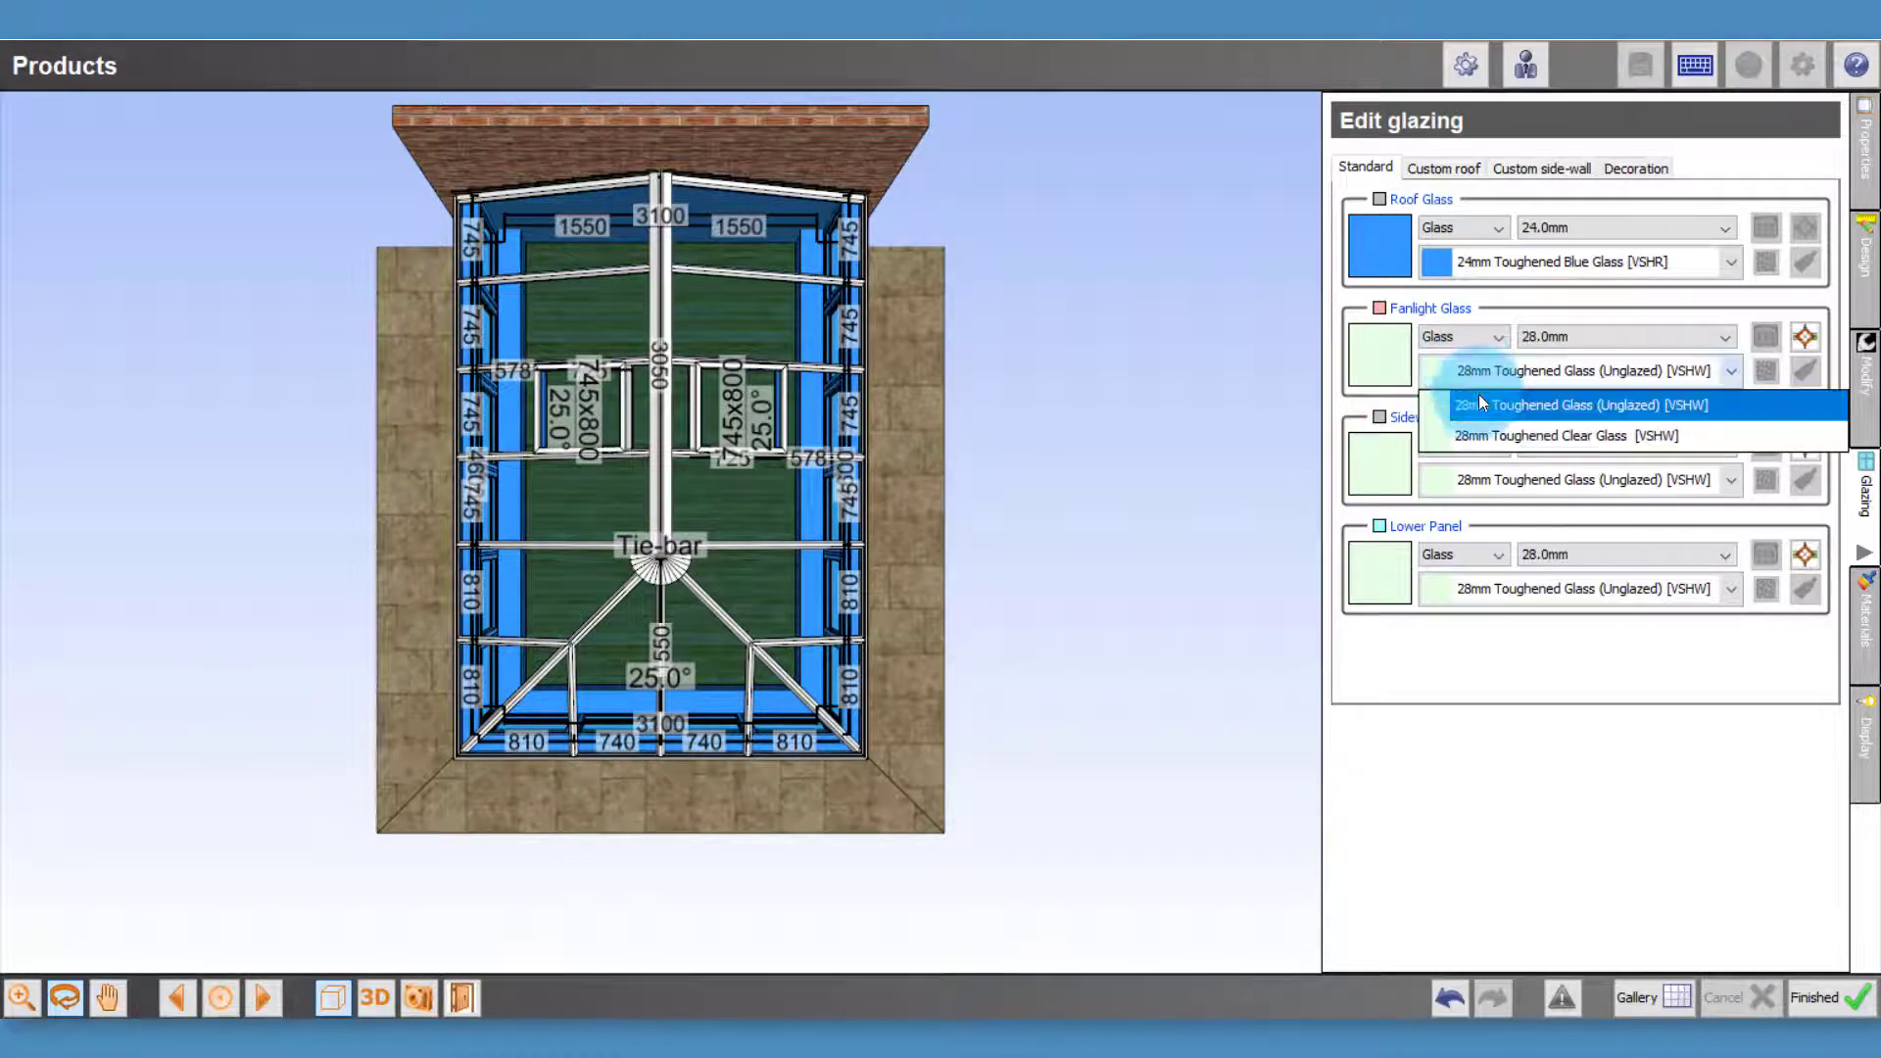
click(1488, 432)
click(1491, 479)
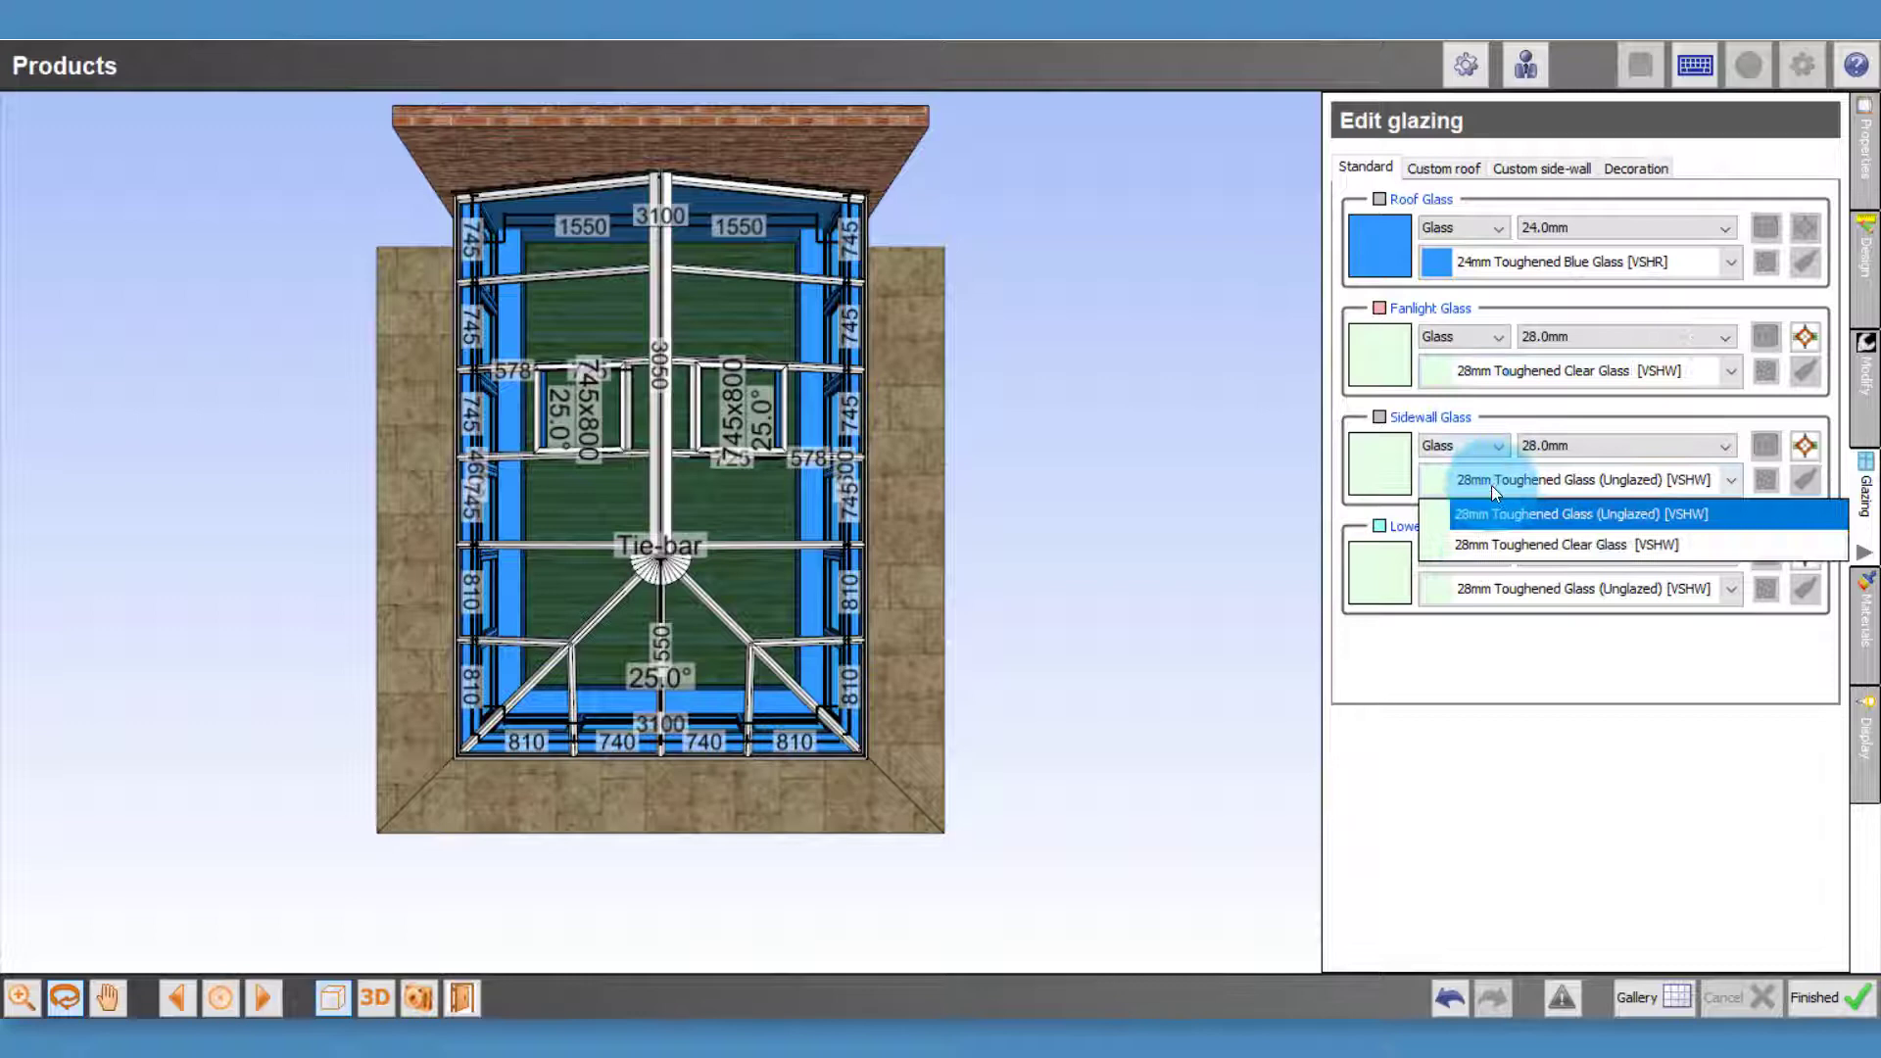
click(1485, 549)
click(1487, 588)
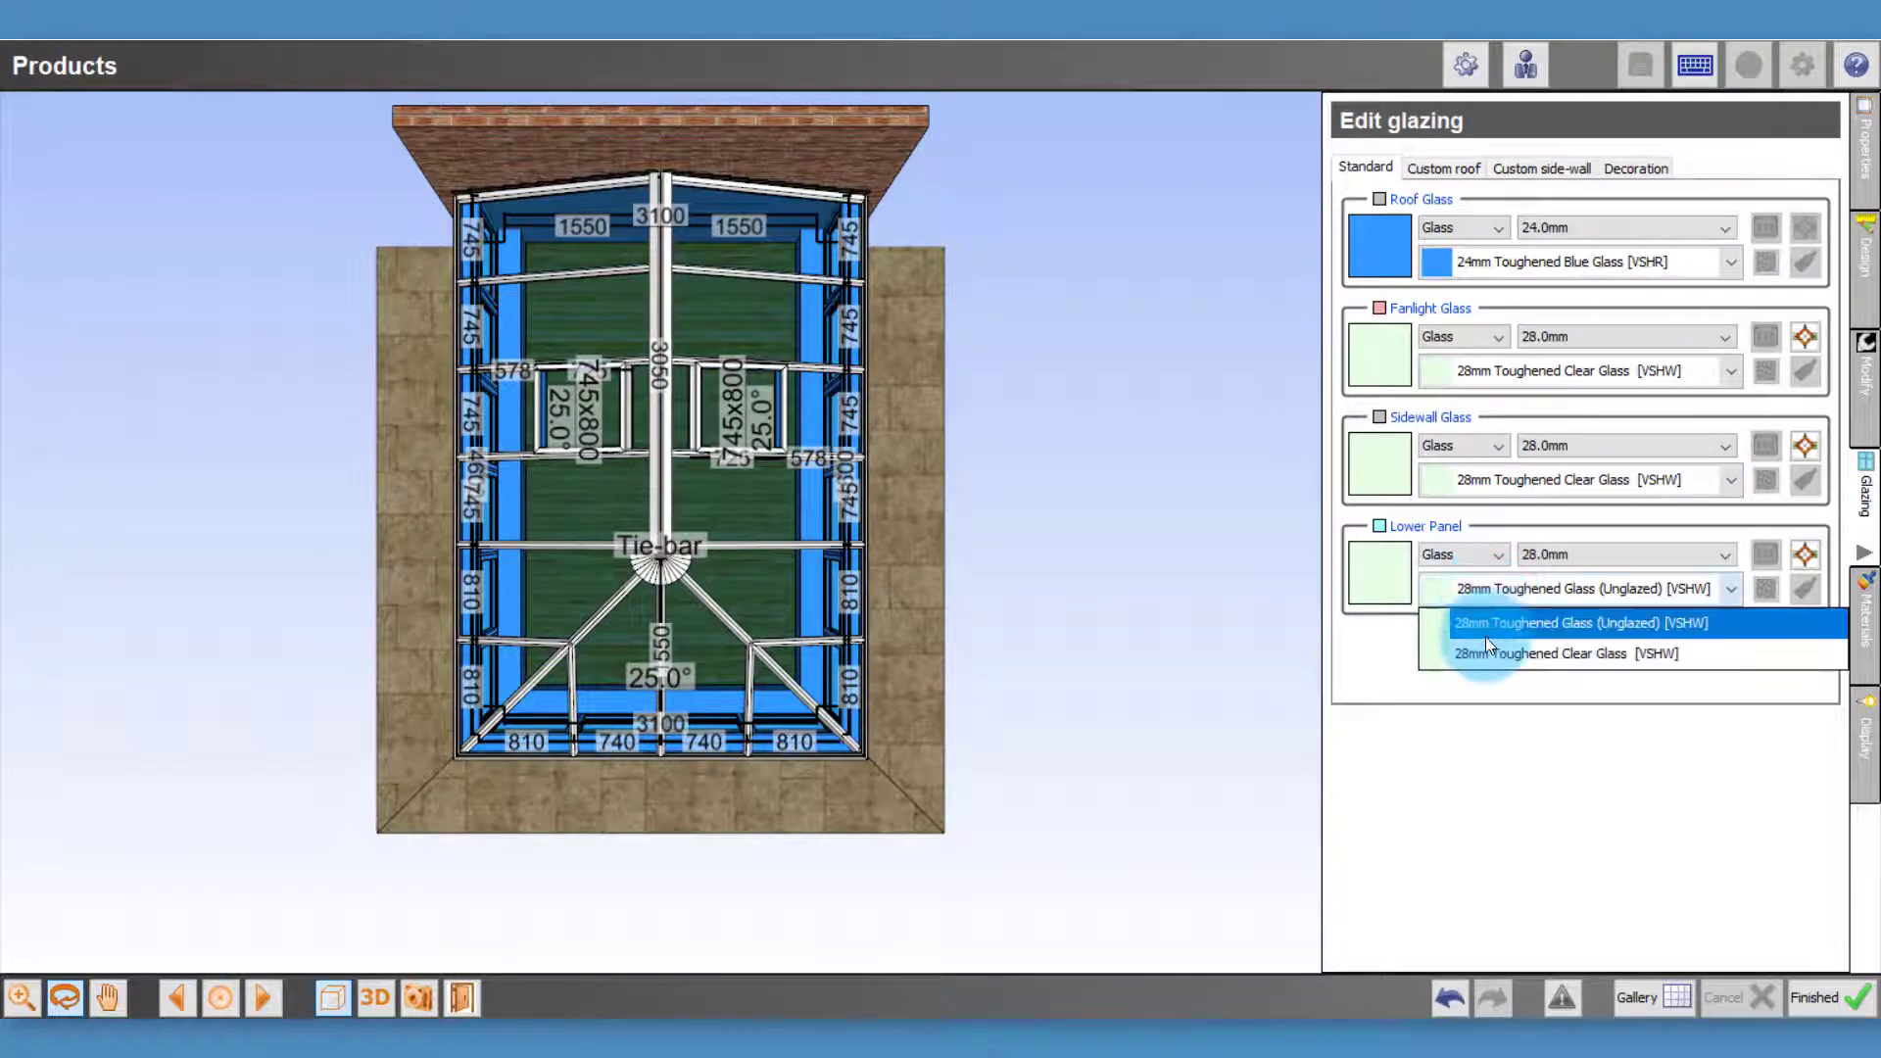
click(1421, 647)
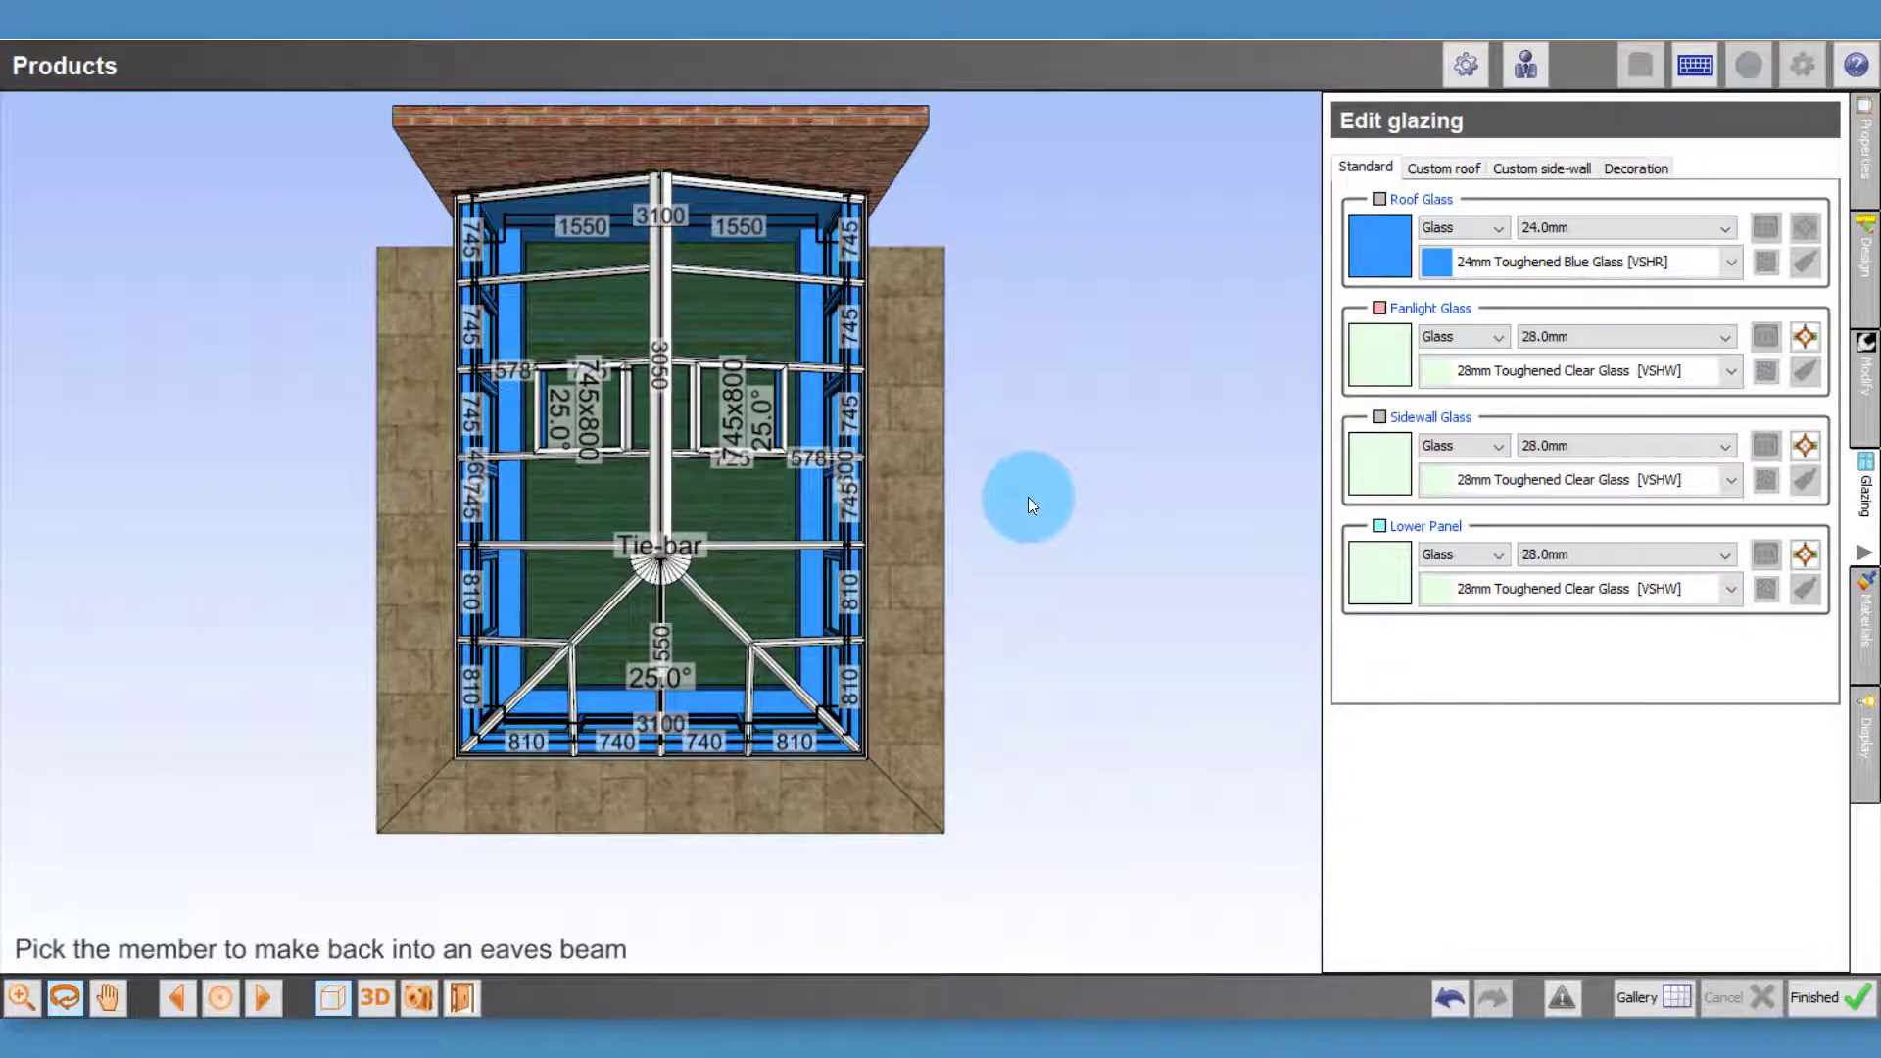
Try Rosewood as the conservatory's profile colour and replace it with Anthracite
click(1868, 637)
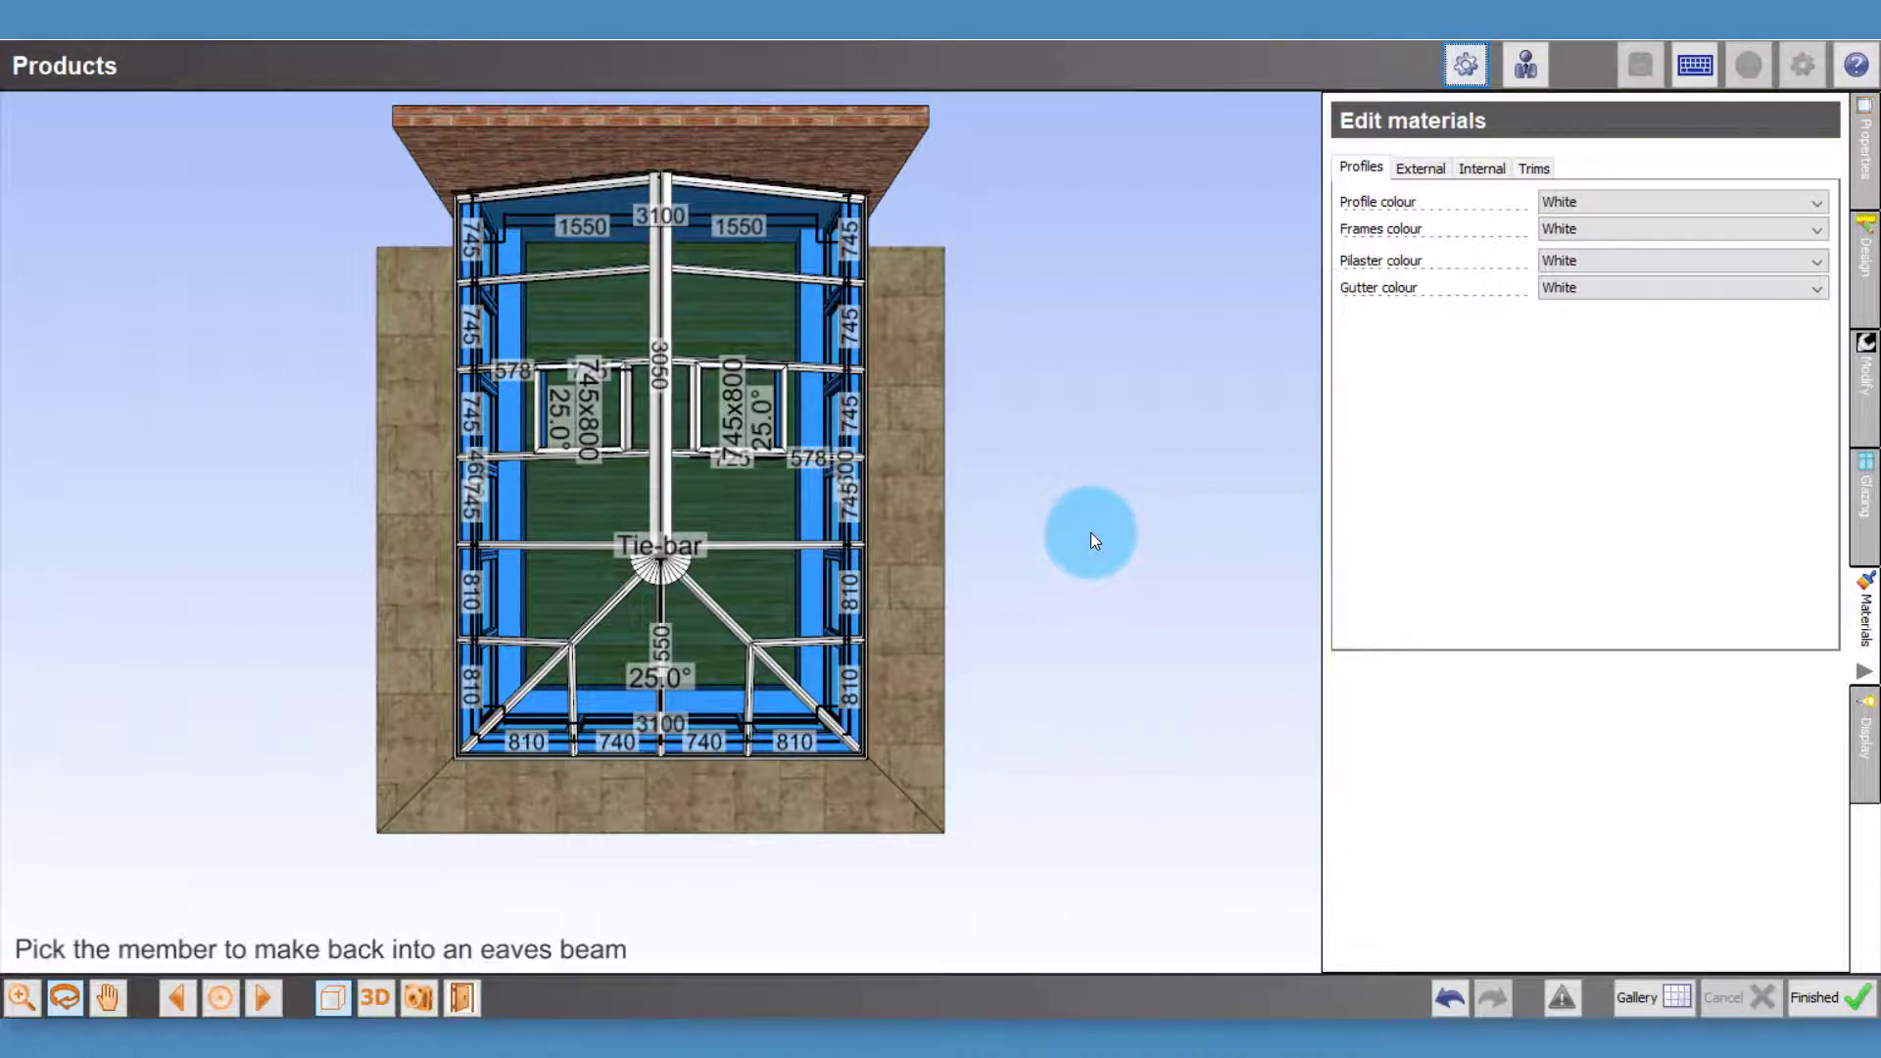
click(1607, 201)
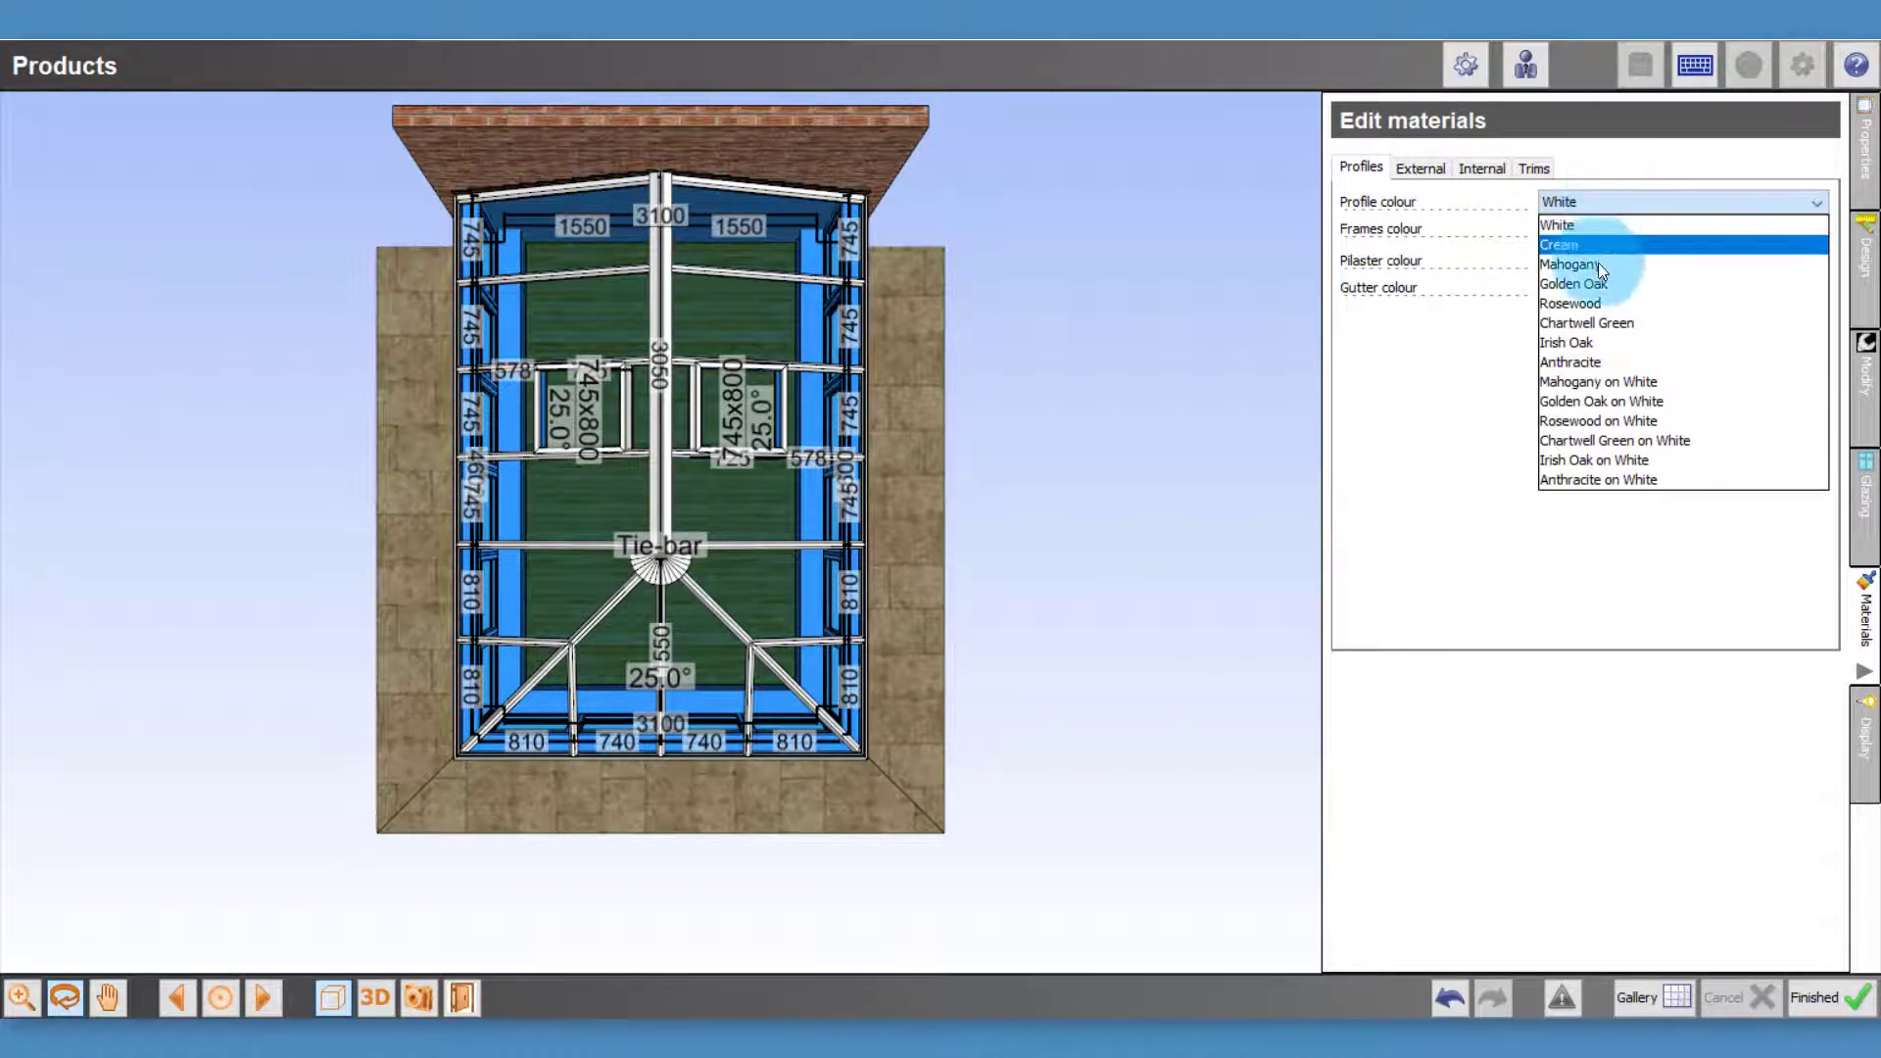
click(1580, 302)
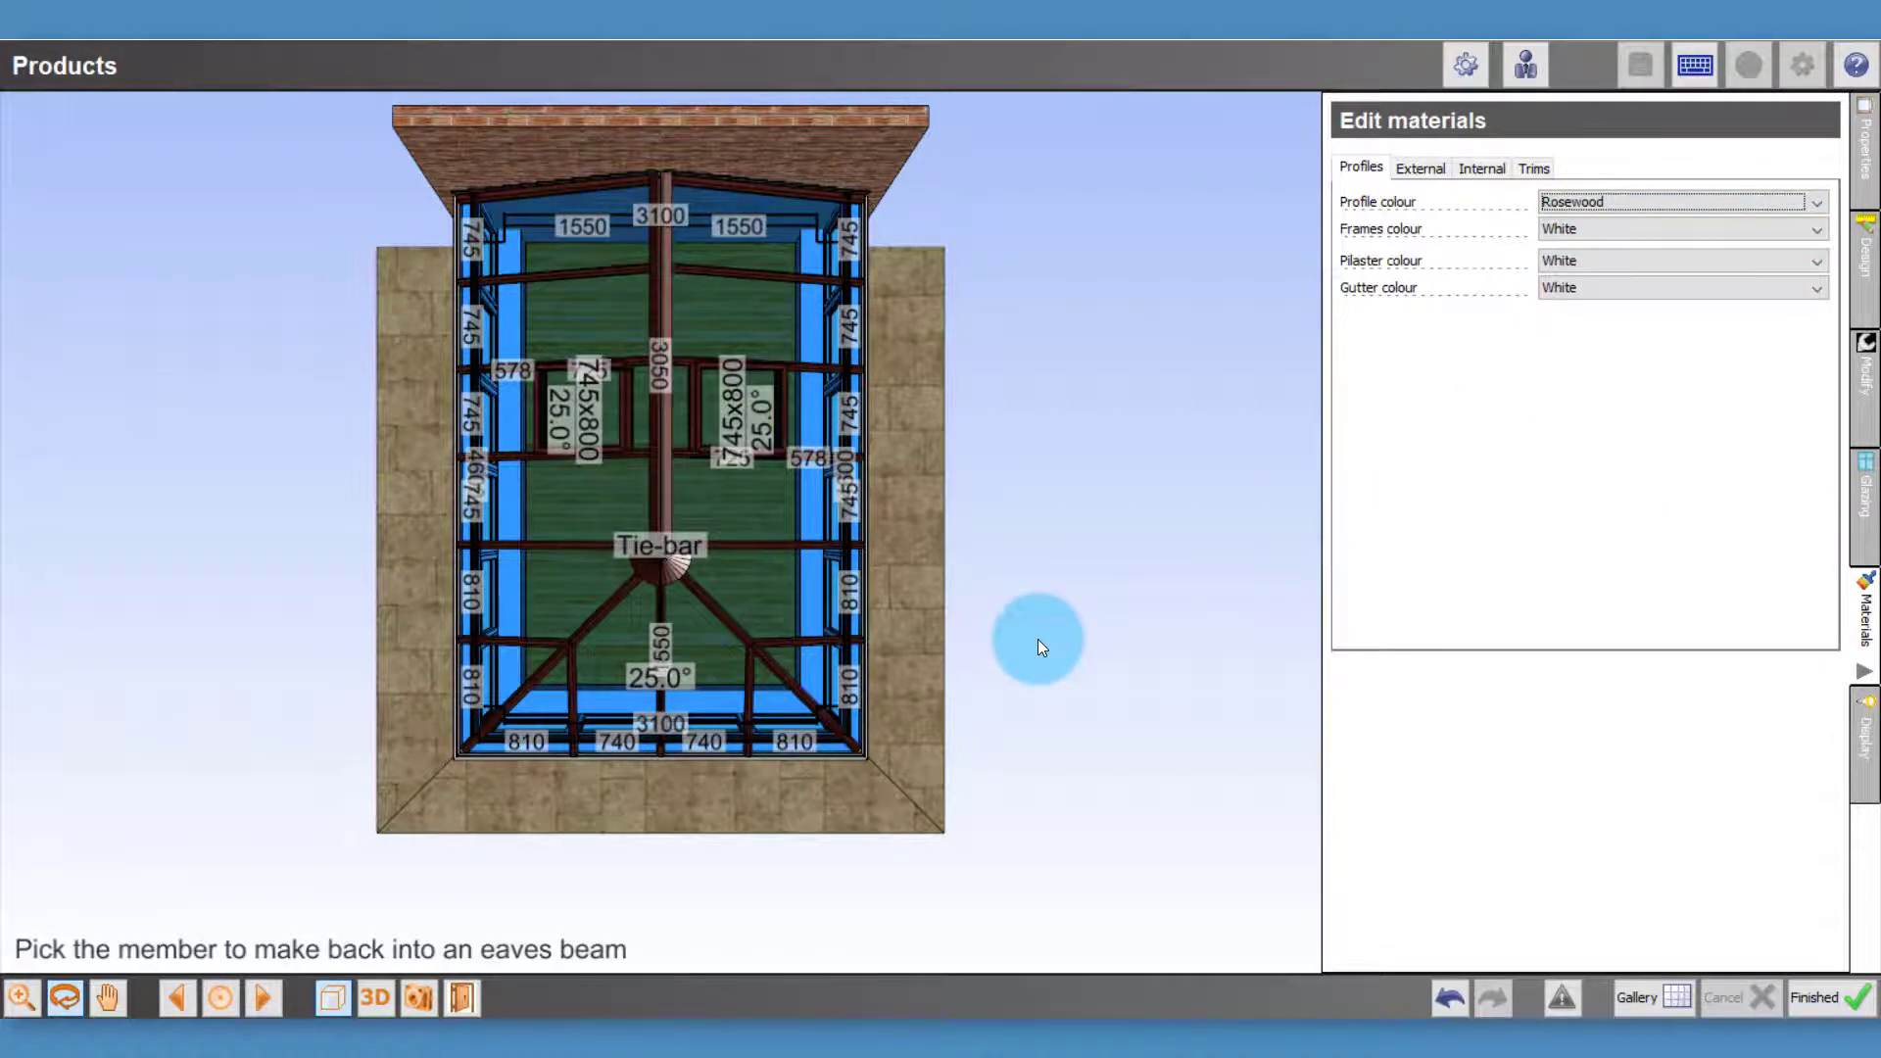
click(1603, 202)
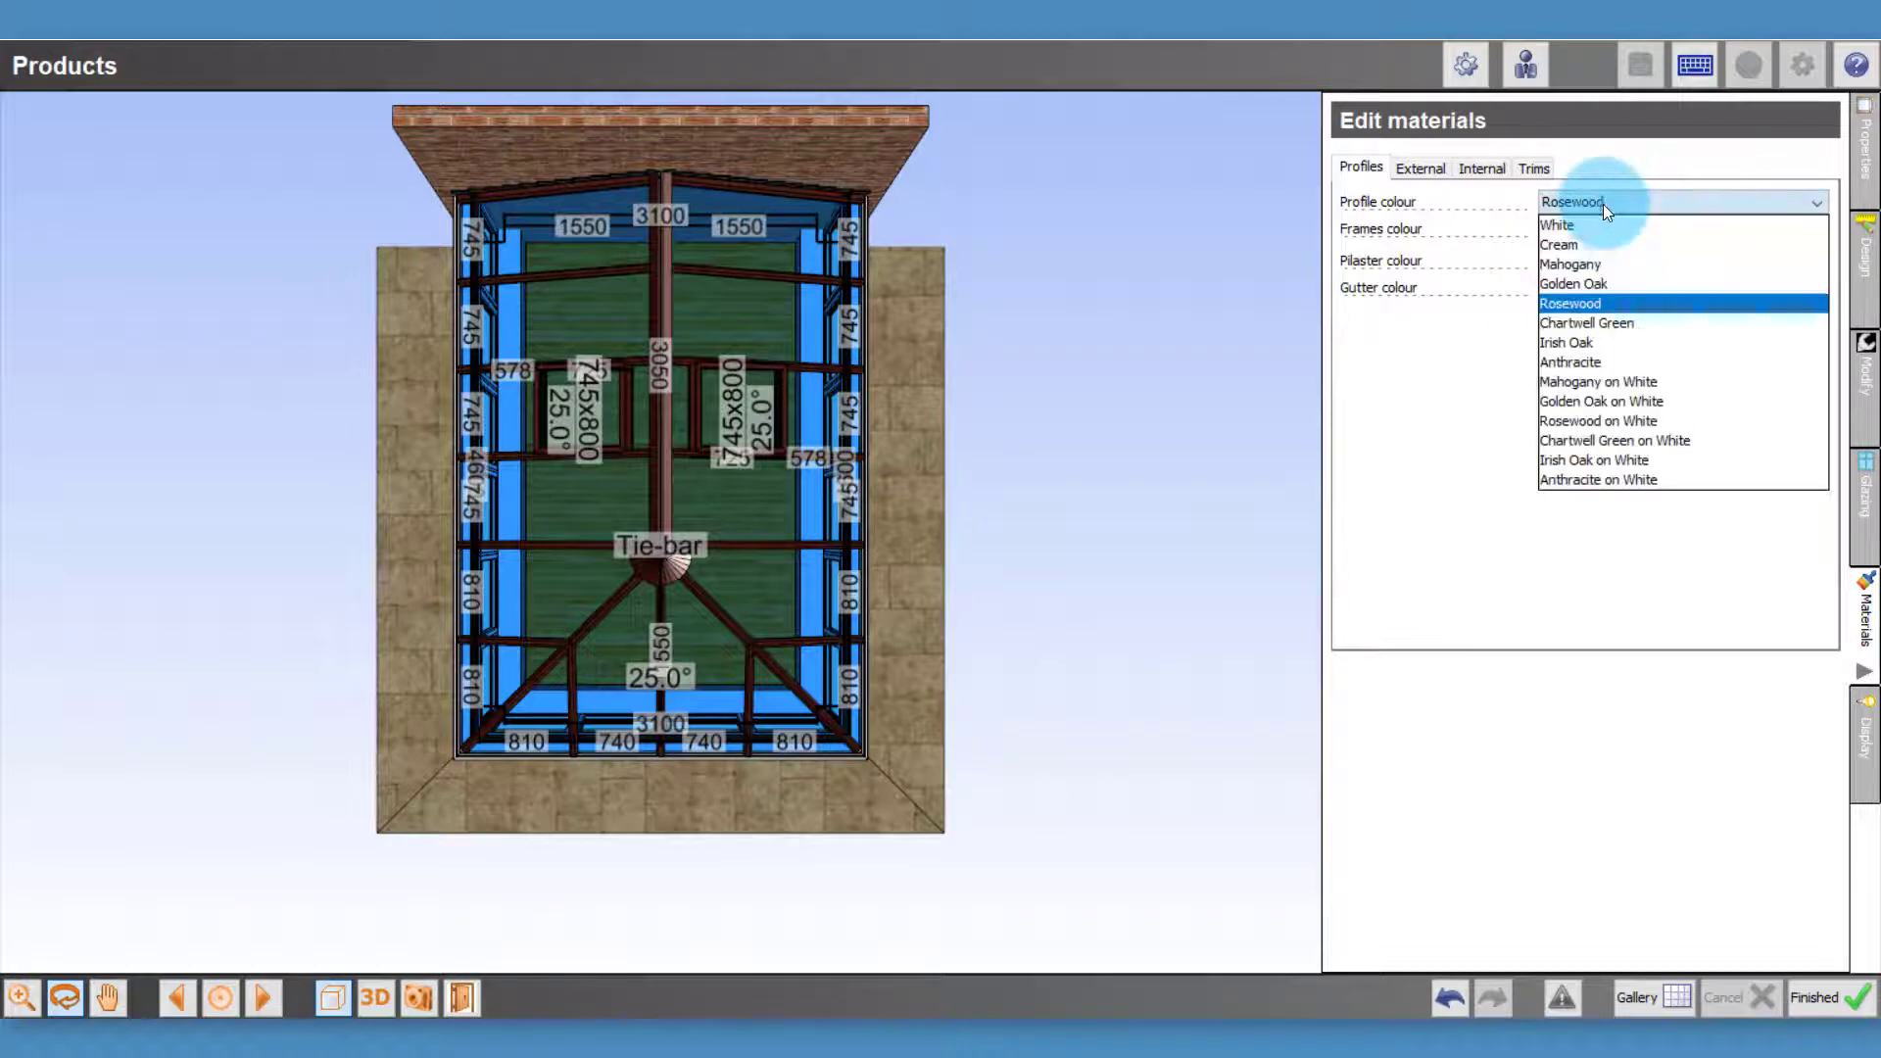
click(1577, 362)
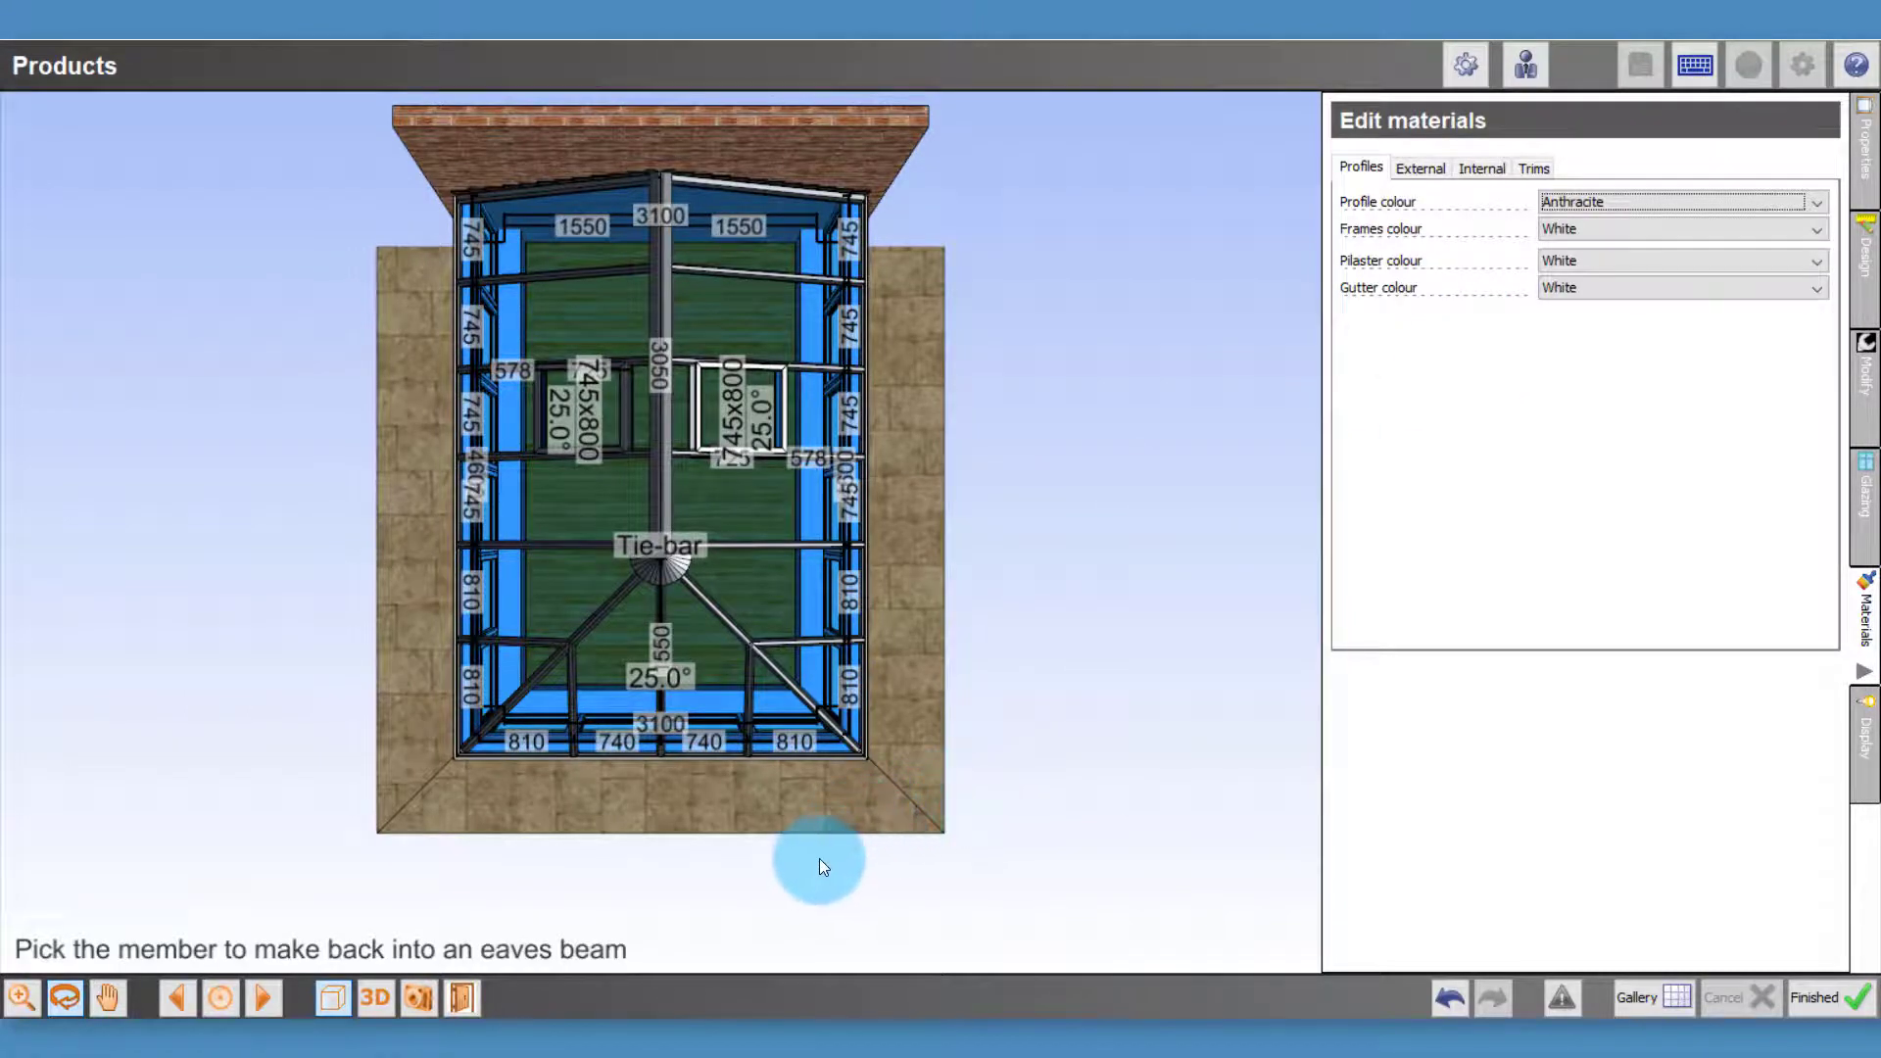
View the conservatory in 3D and set the frames colour to Anthracite
drag(819, 858, 894, 567)
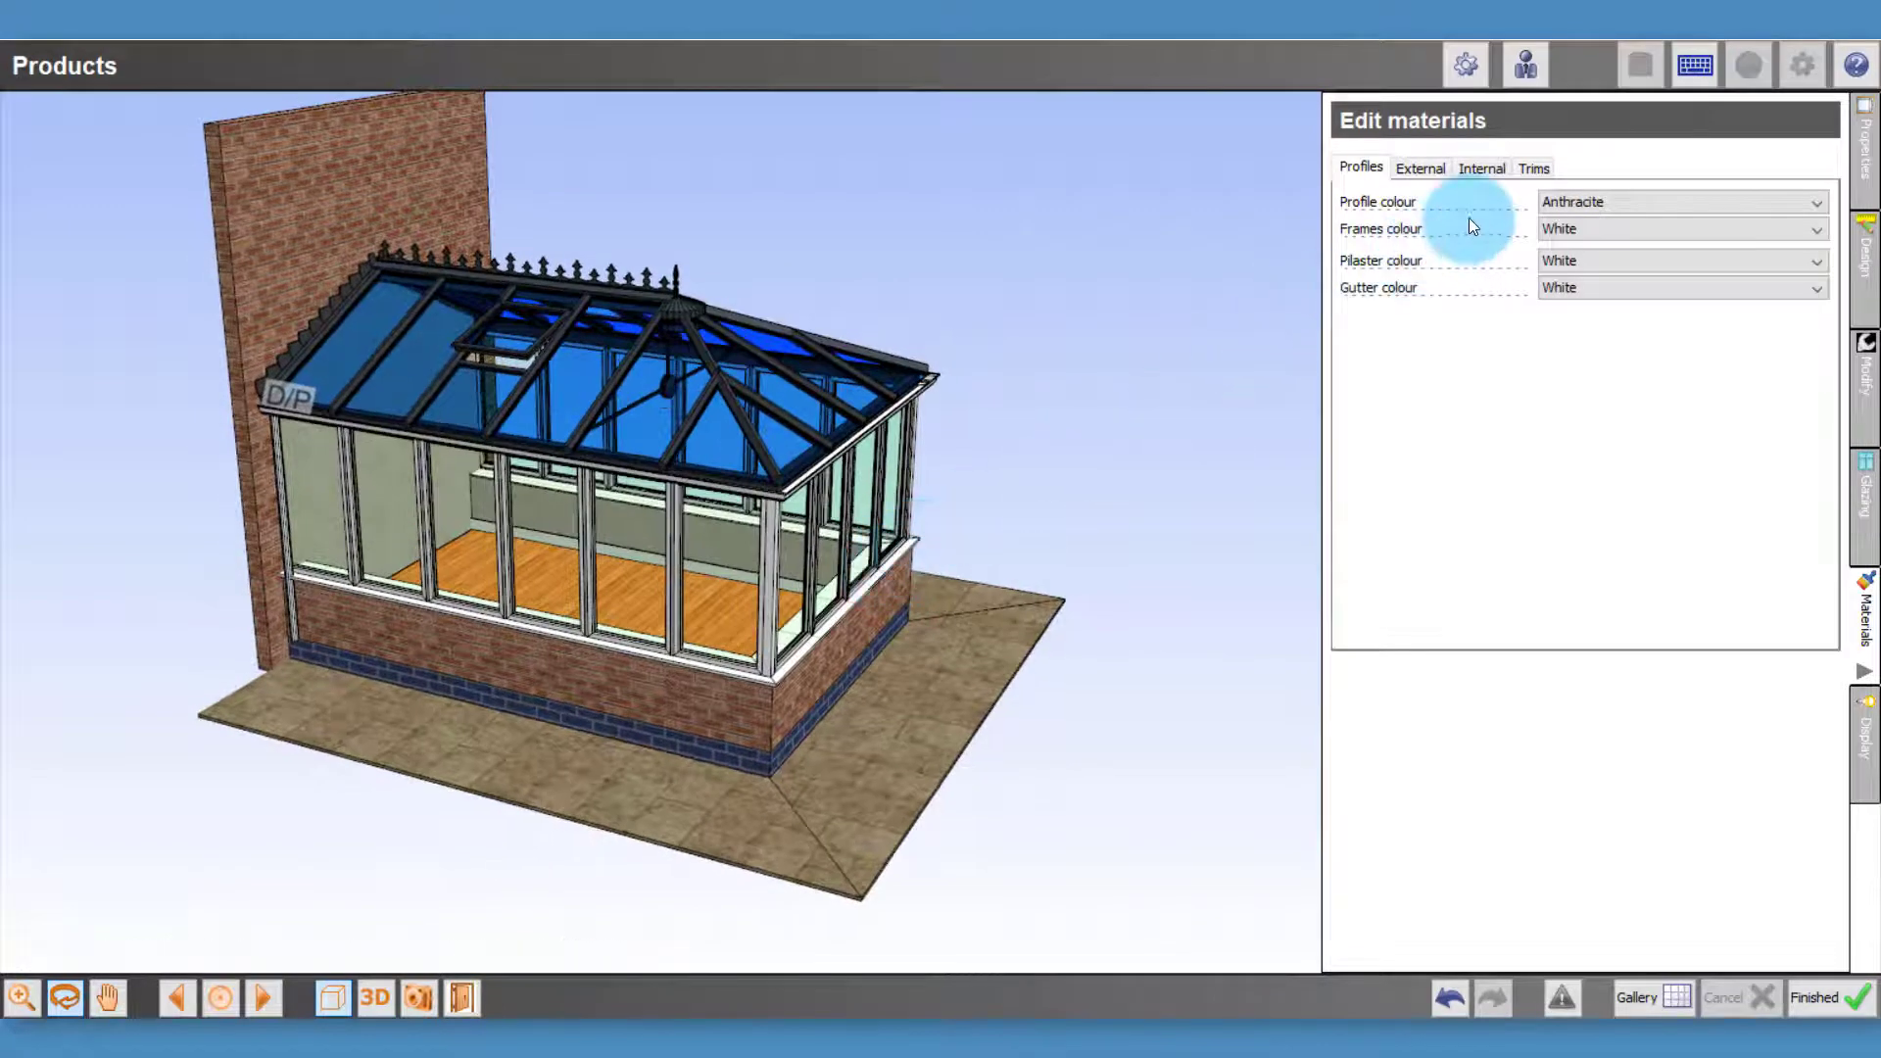
click(1581, 226)
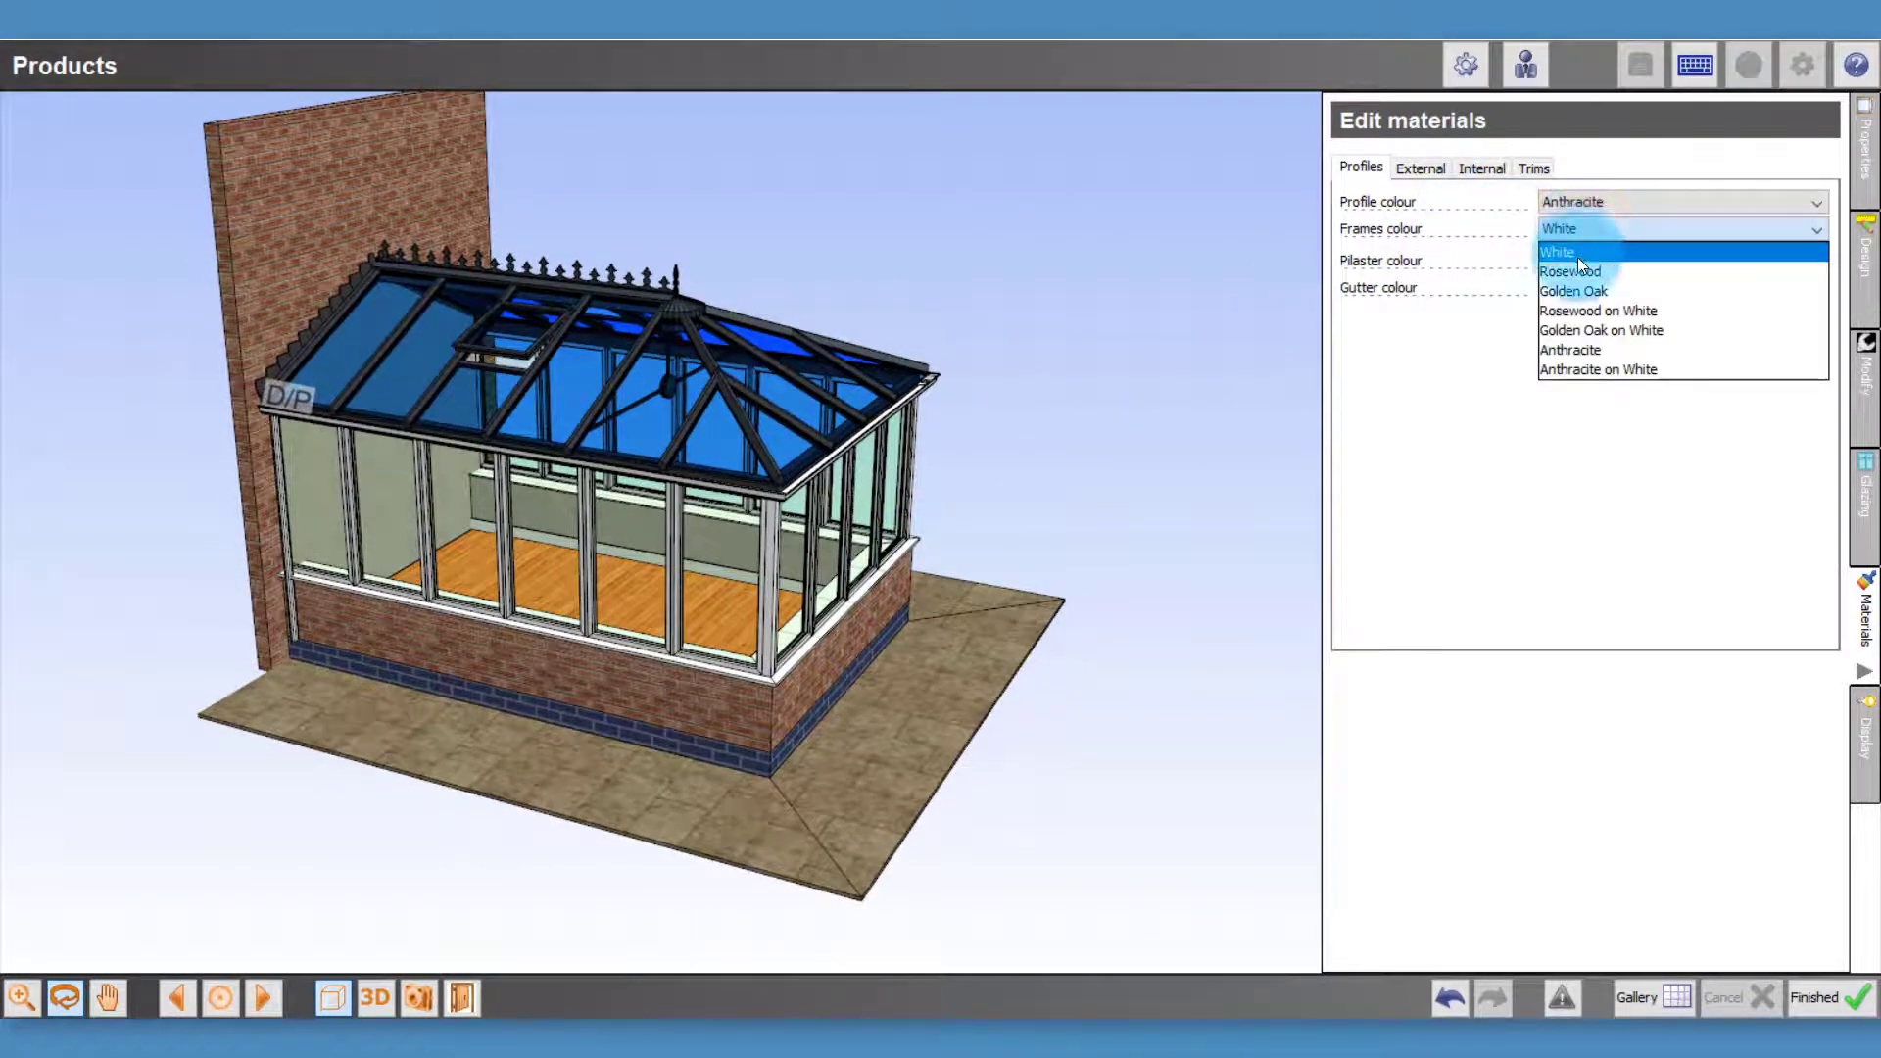
click(1570, 349)
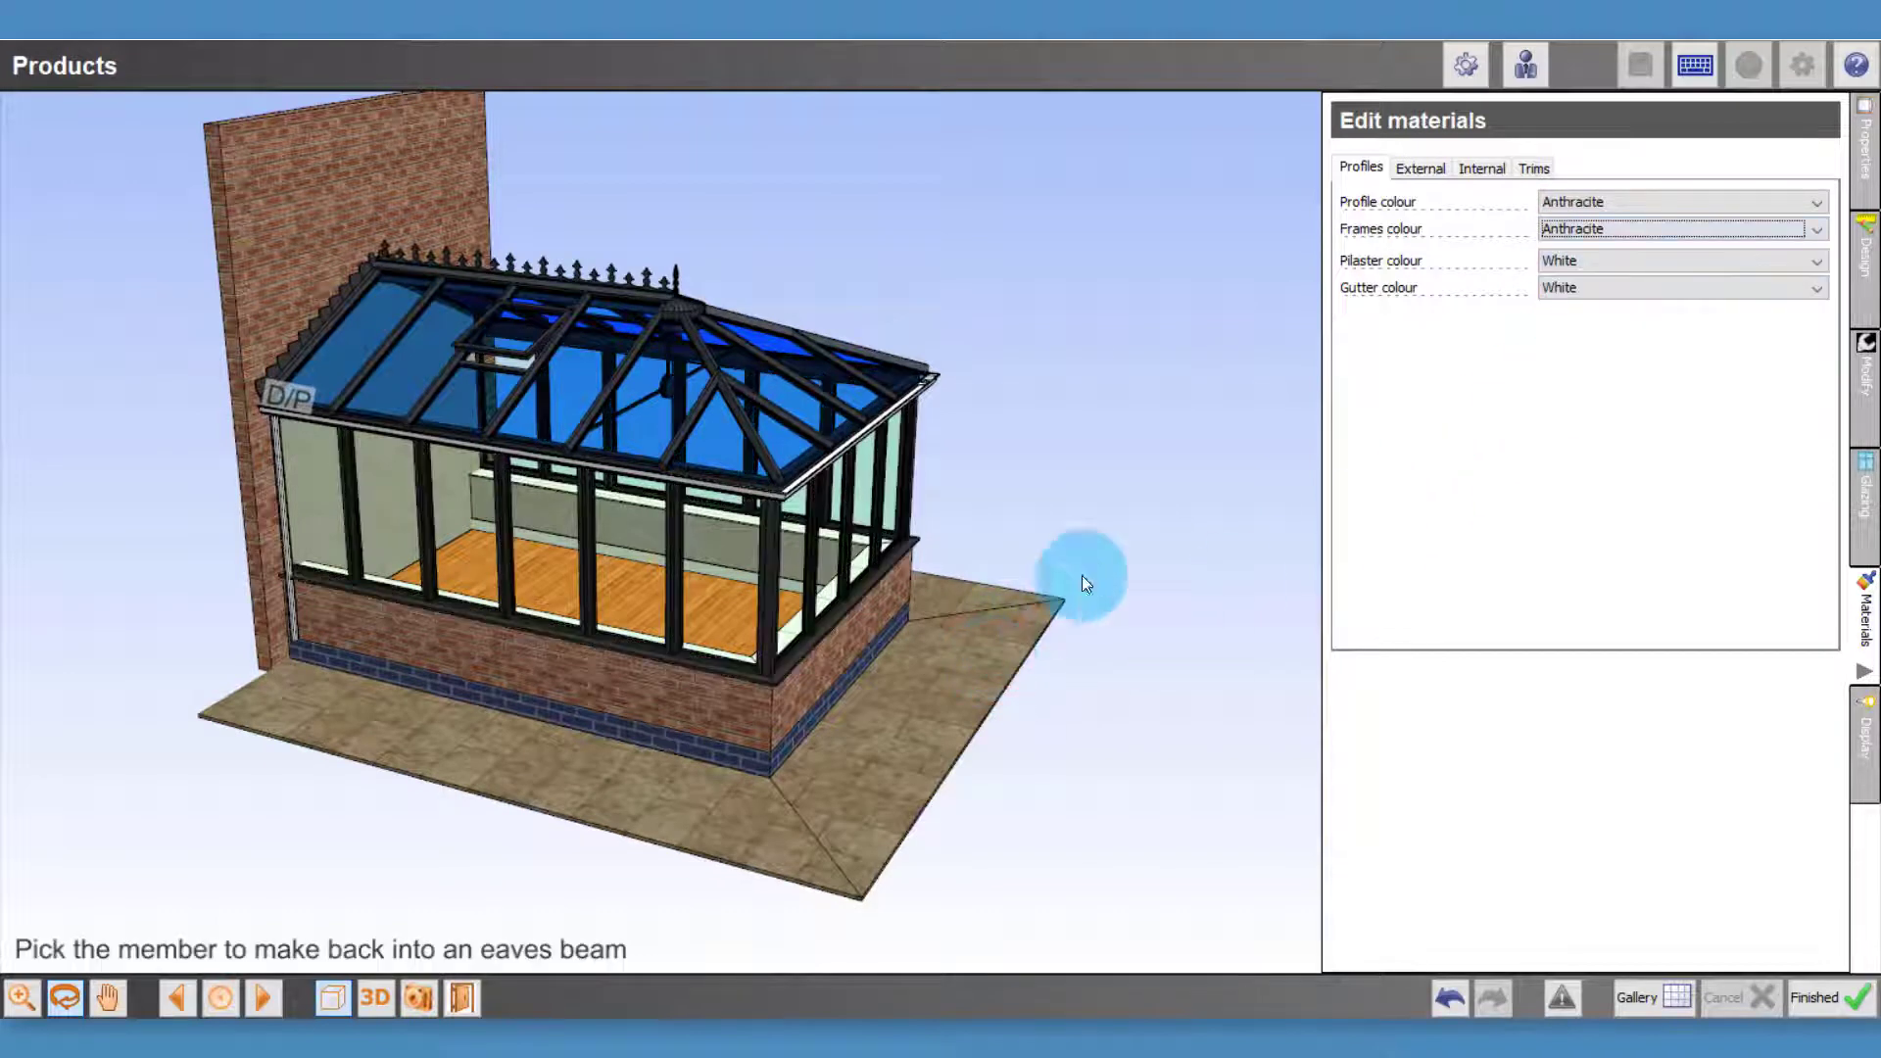
Set both the frames colour and the profile colour to Anthracite on White
click(1605, 228)
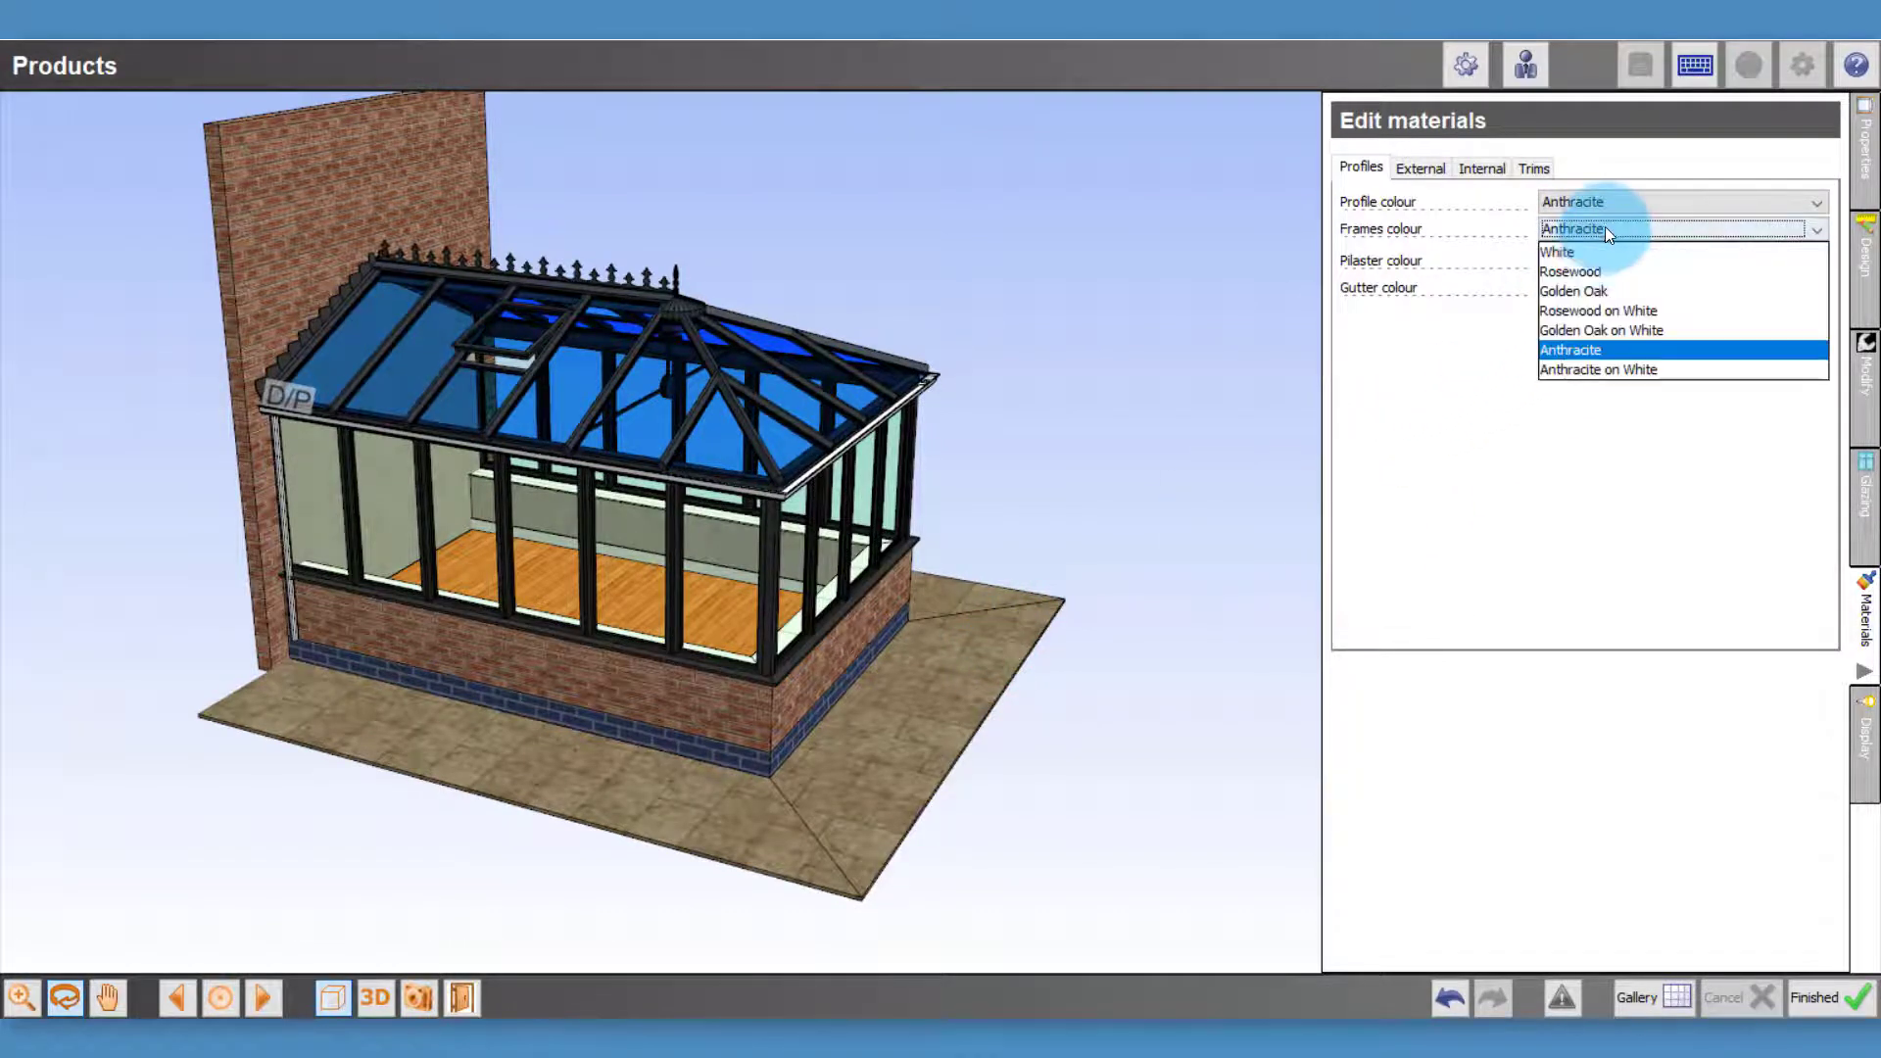
click(1565, 365)
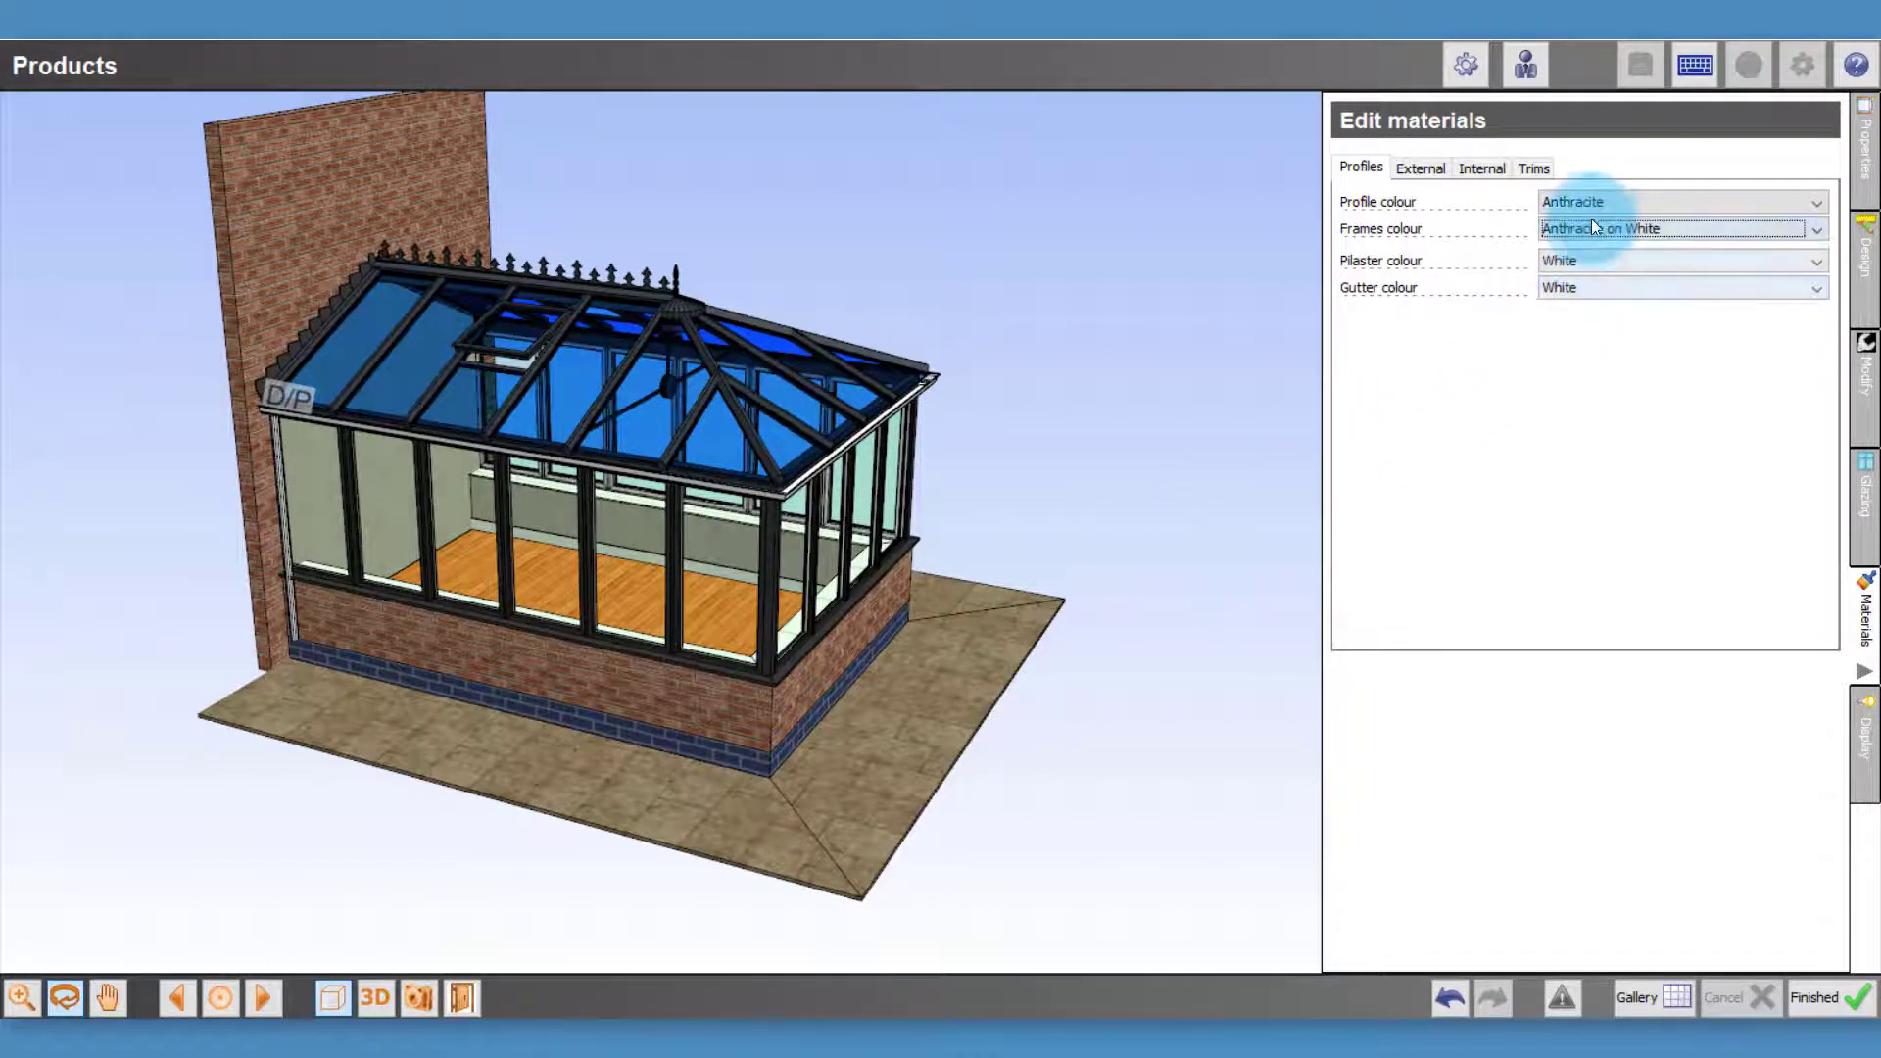
click(1591, 202)
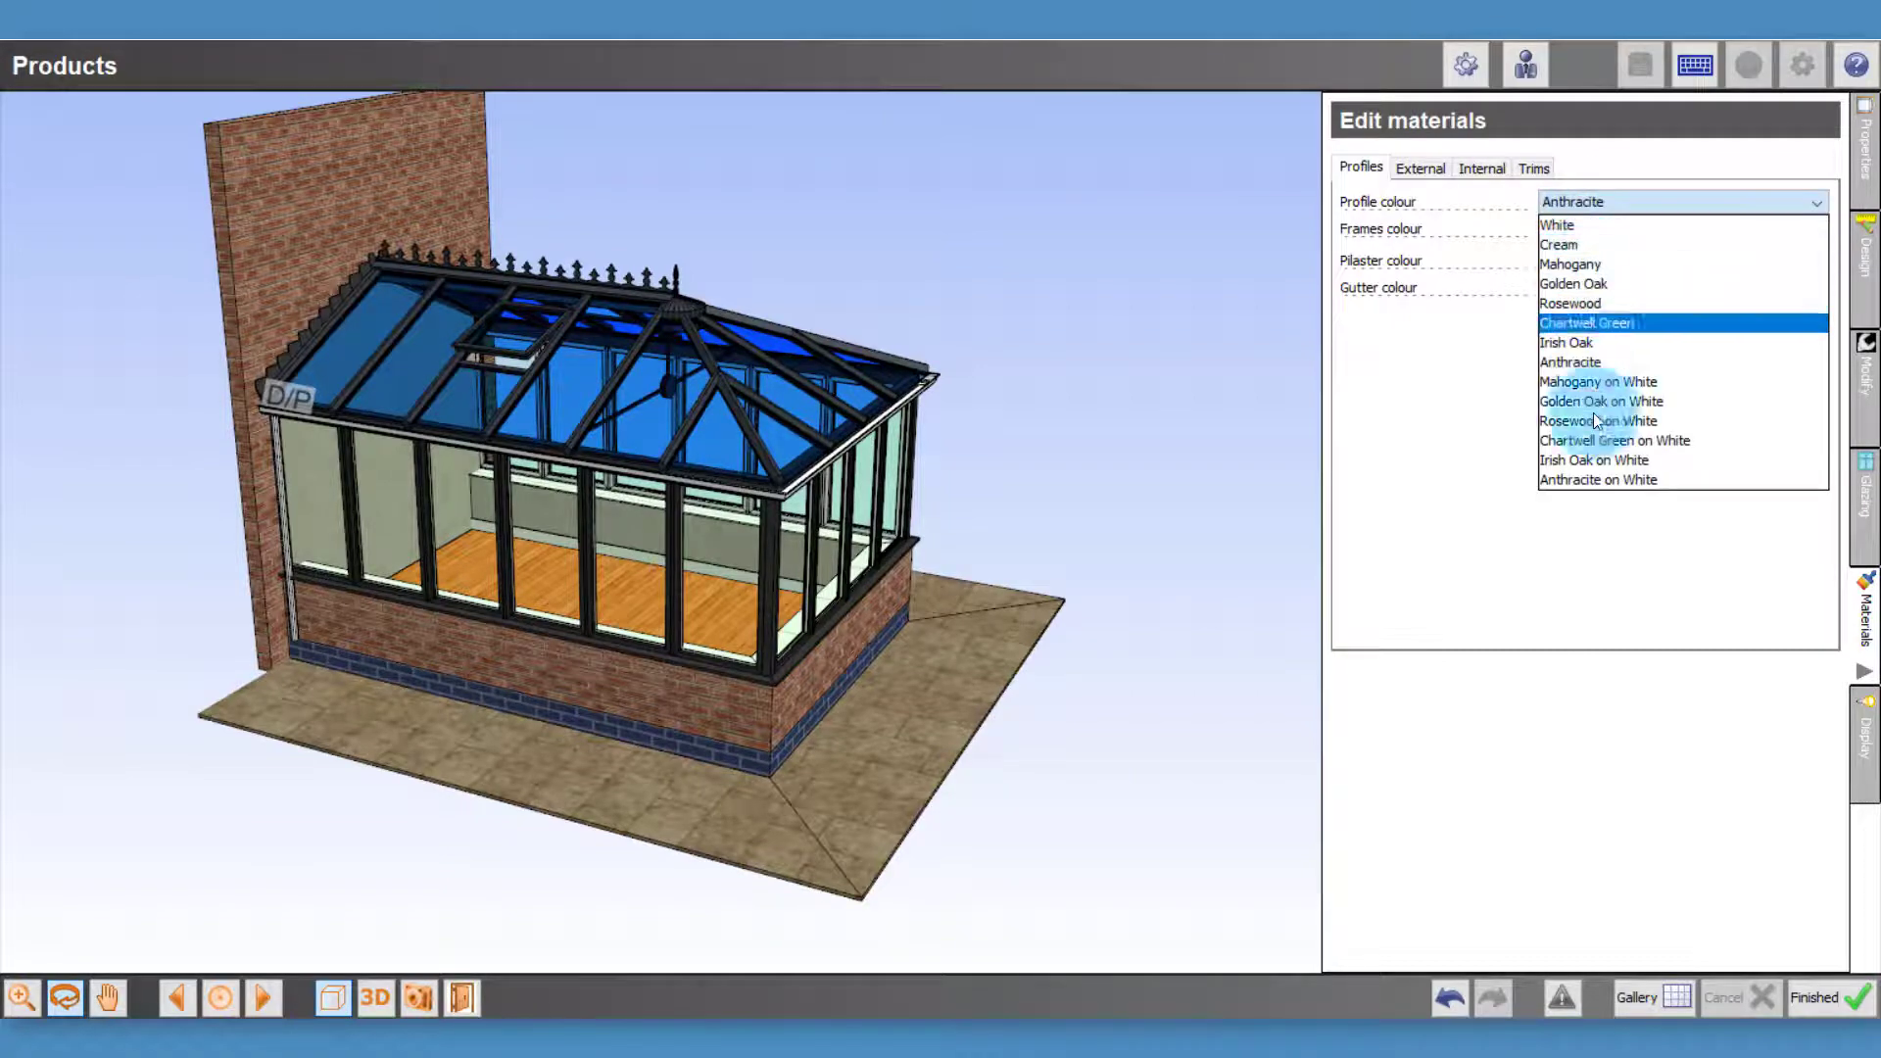
click(1570, 479)
Set the conservatory's gutter colour to Black and inspect it in the 3D model
mouse_move(1107, 602)
mouse_down()
mouse_move(1014, 531)
mouse_move(1073, 591)
mouse_move(1105, 576)
mouse_up()
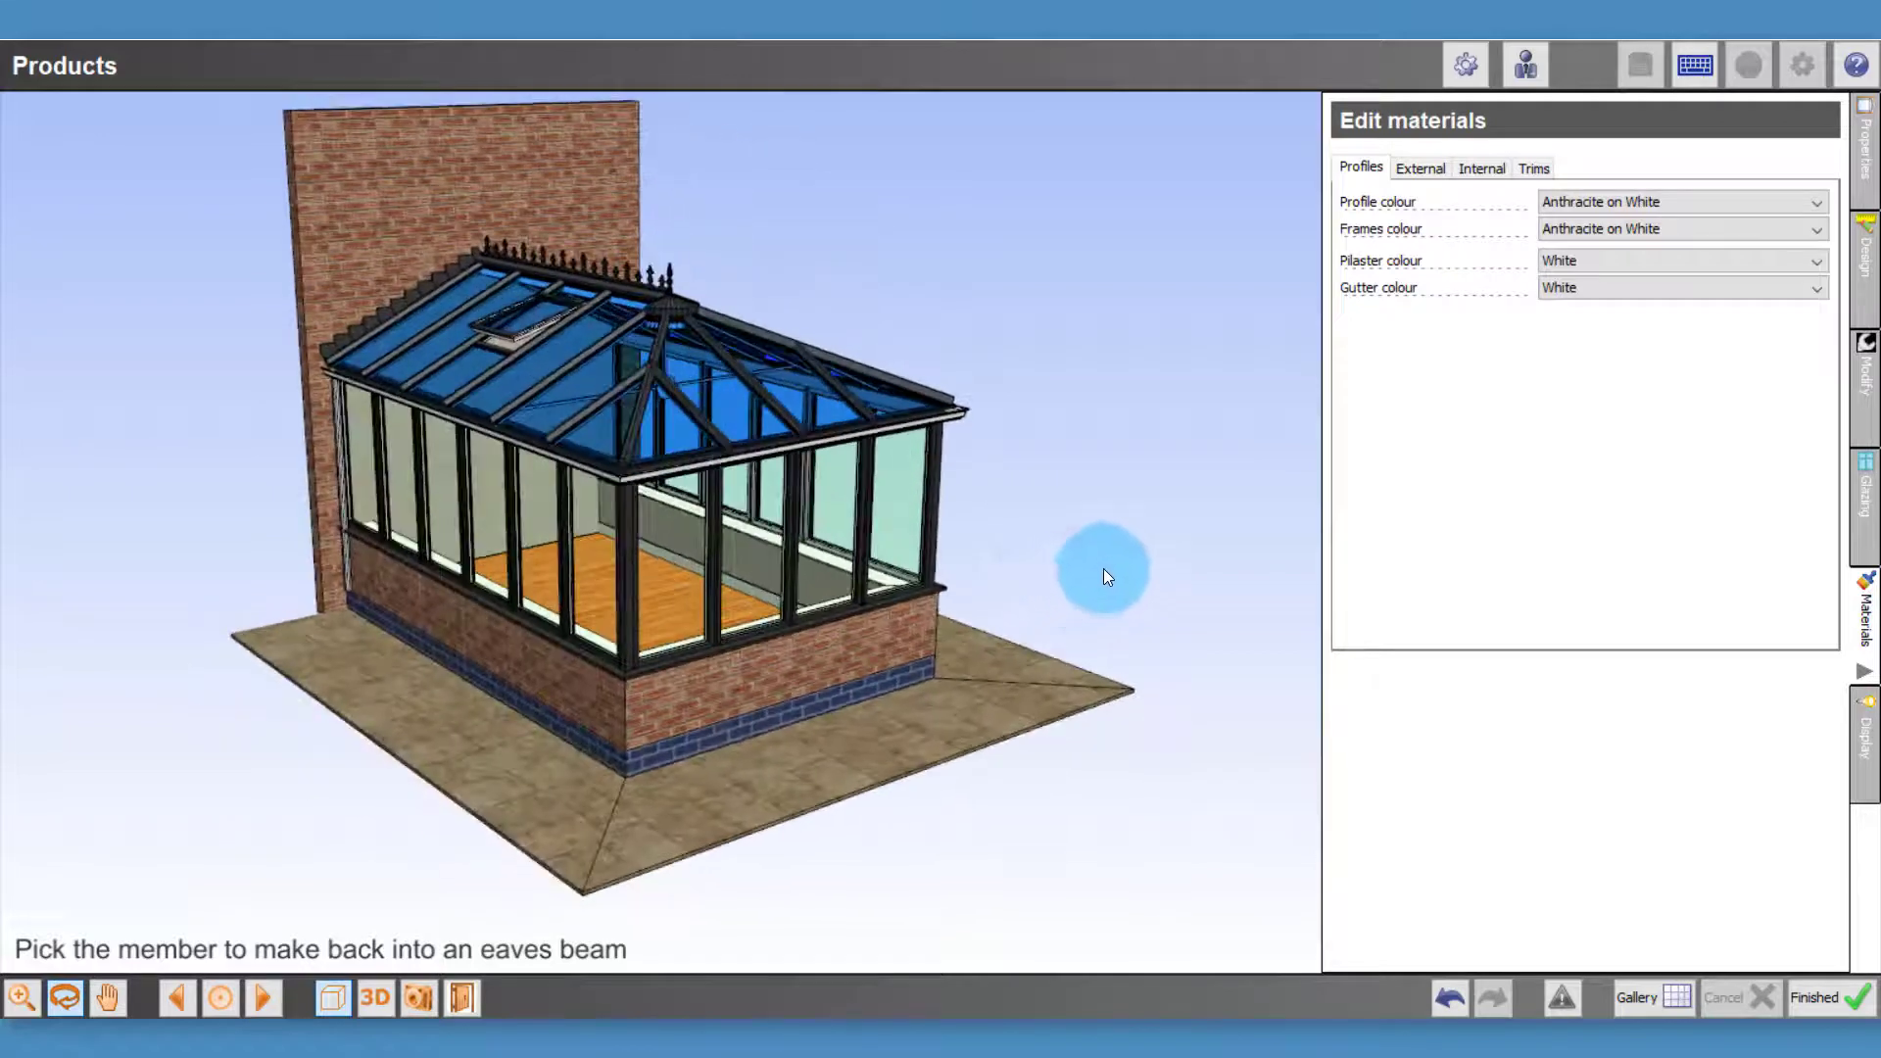
click(1624, 282)
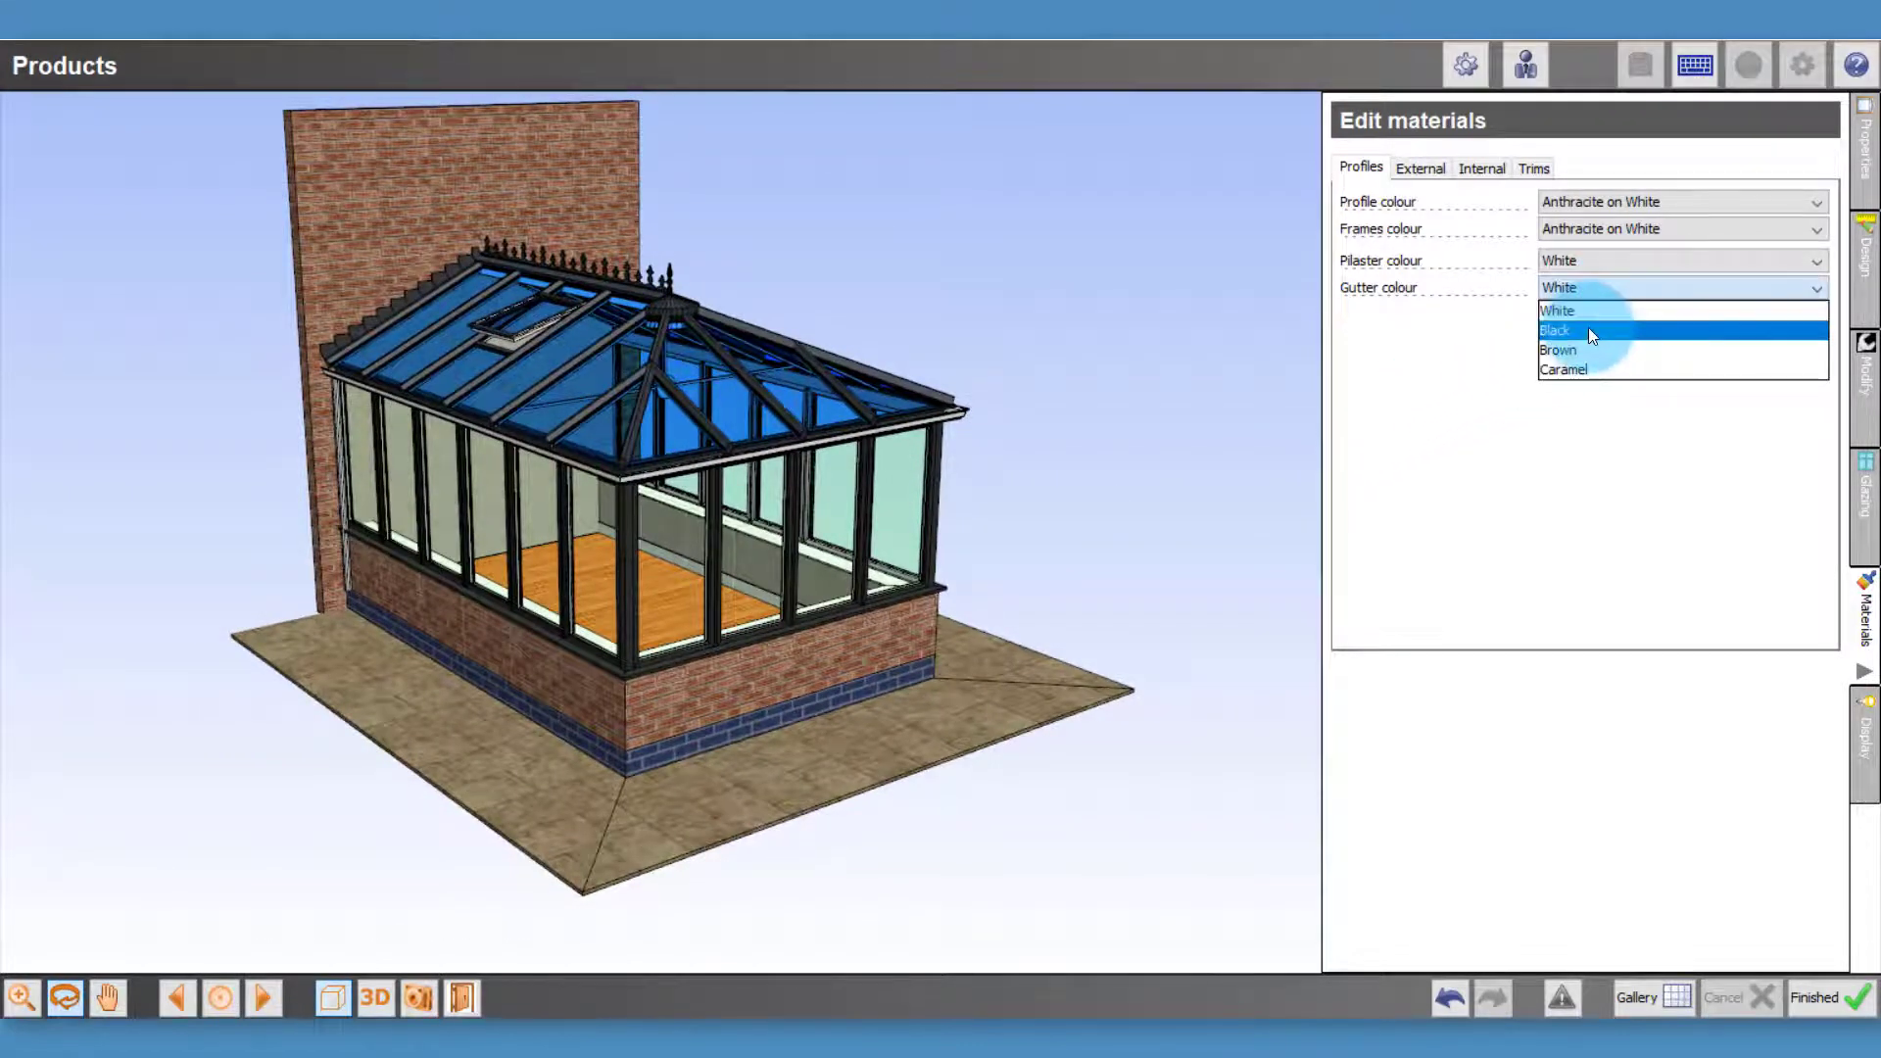
click(1589, 327)
click(1600, 286)
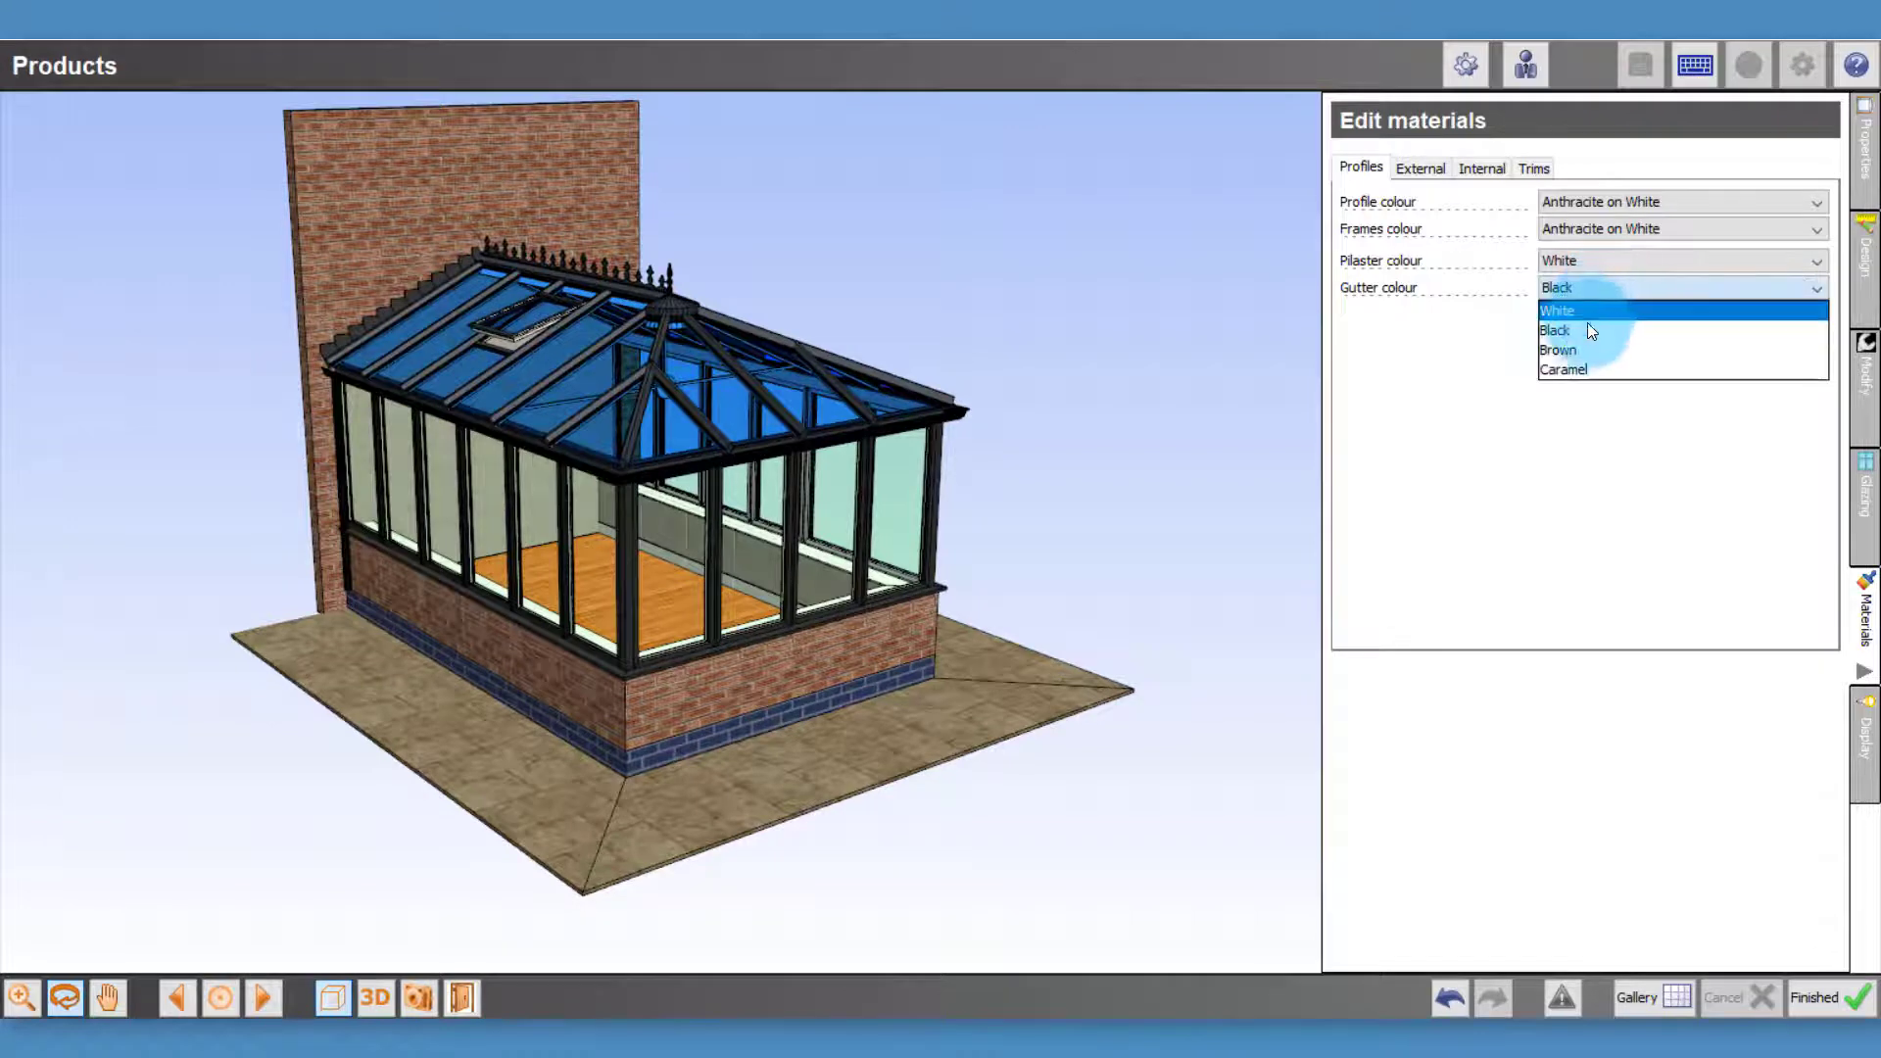
click(1587, 329)
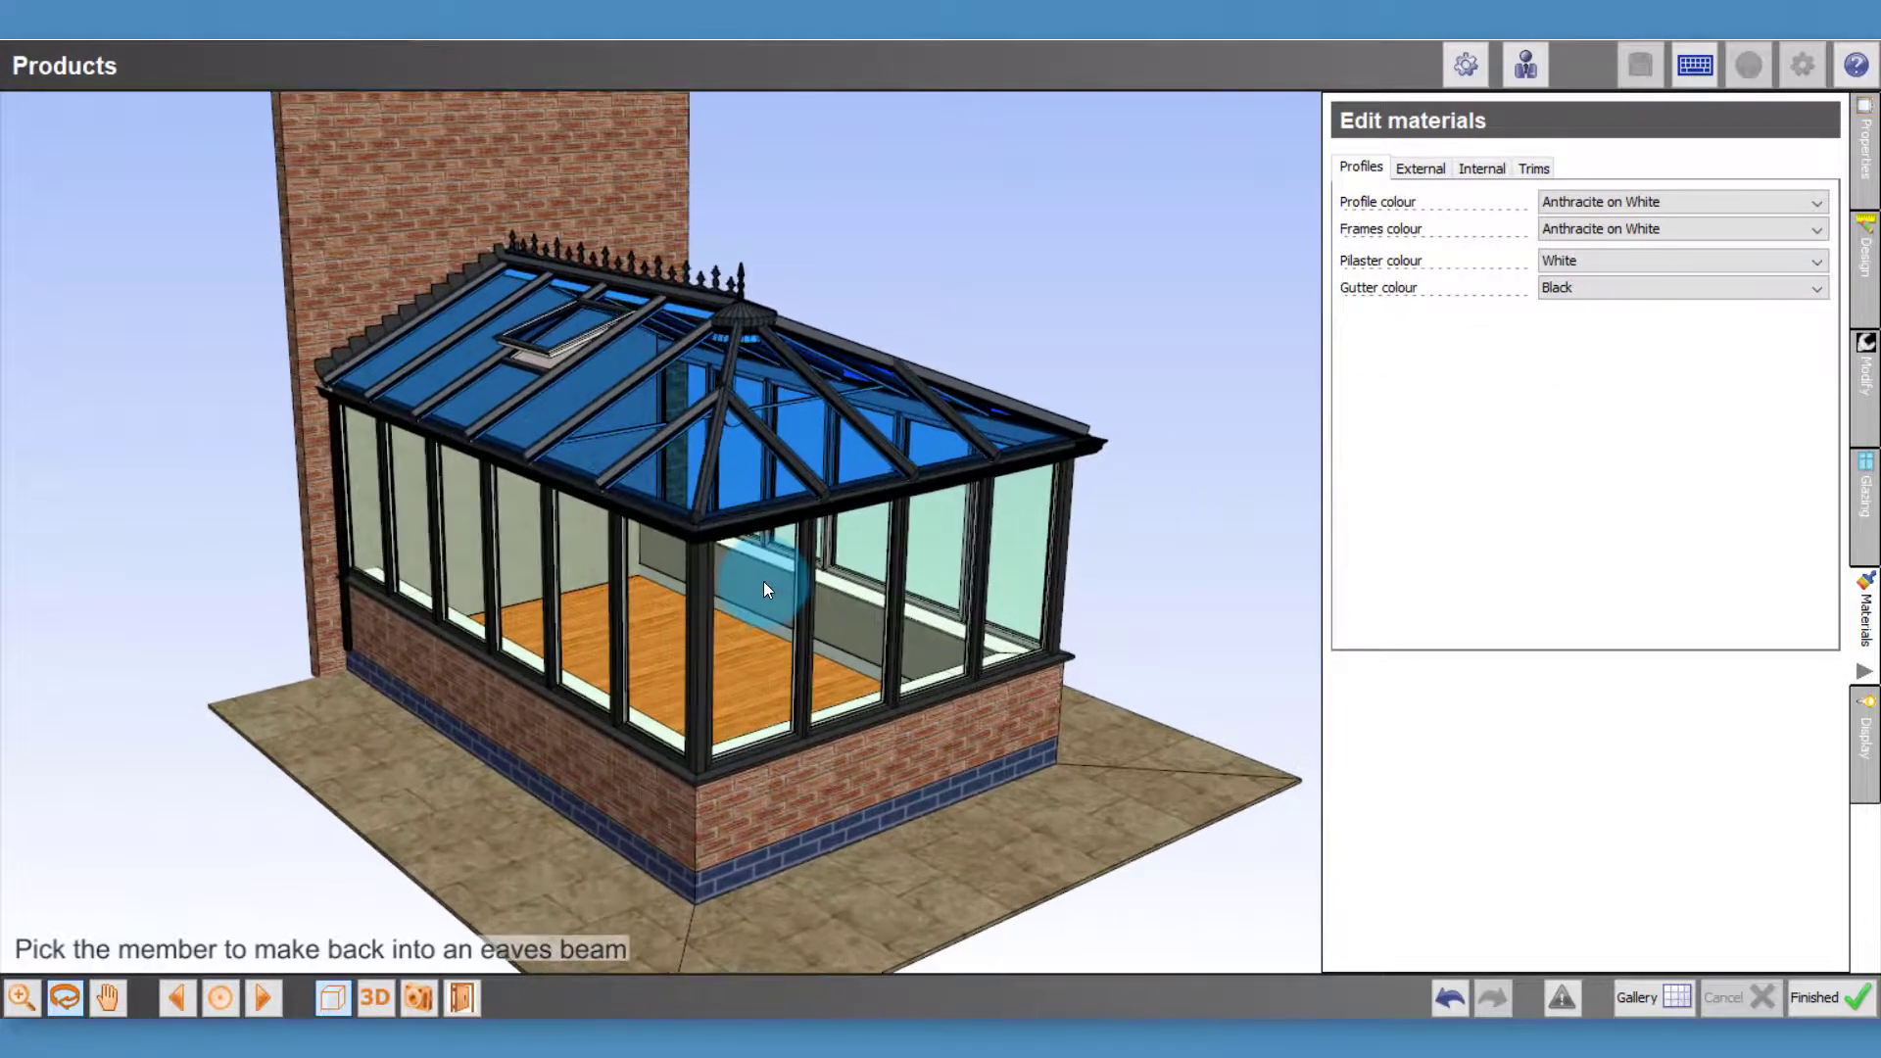
mouse_move(765, 588)
mouse_down()
mouse_move(769, 572)
mouse_move(674, 562)
mouse_move(778, 565)
mouse_up()
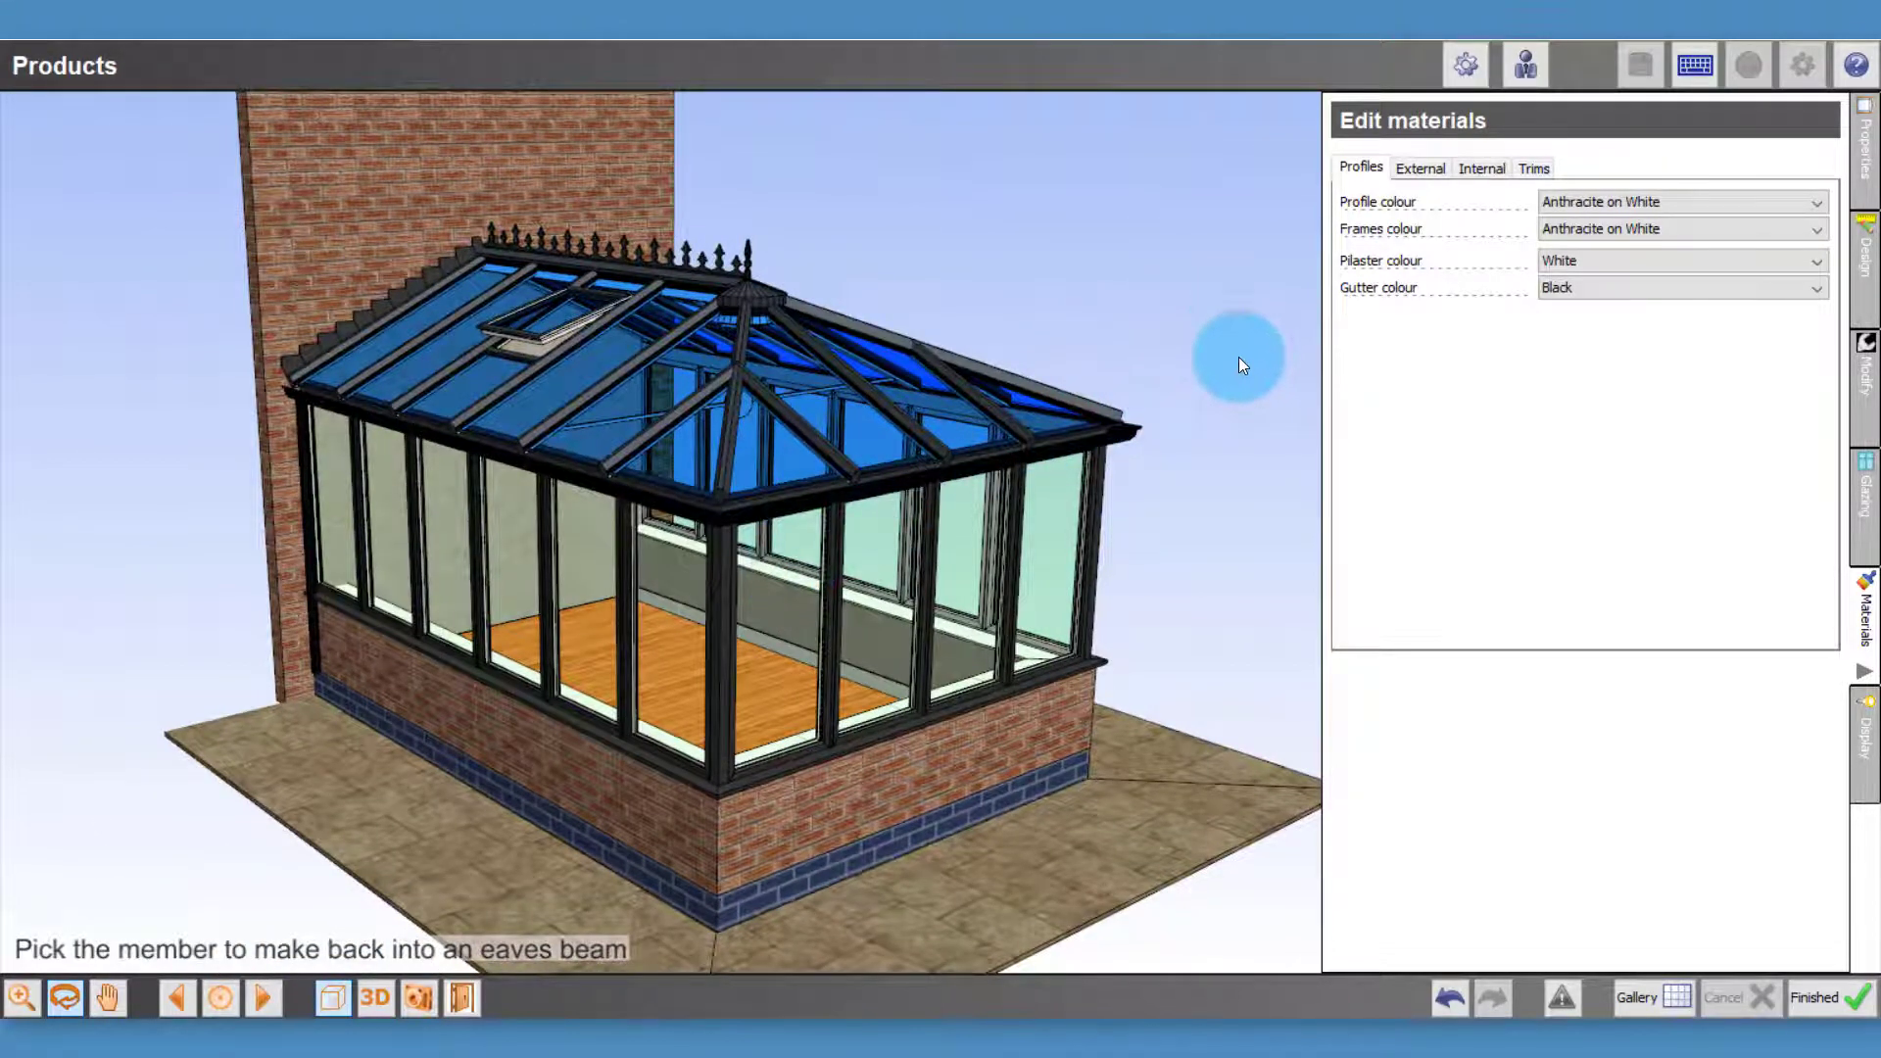
Apply the Cottage Mixture 65mm [VSHB] texture to the external wall
click(1420, 170)
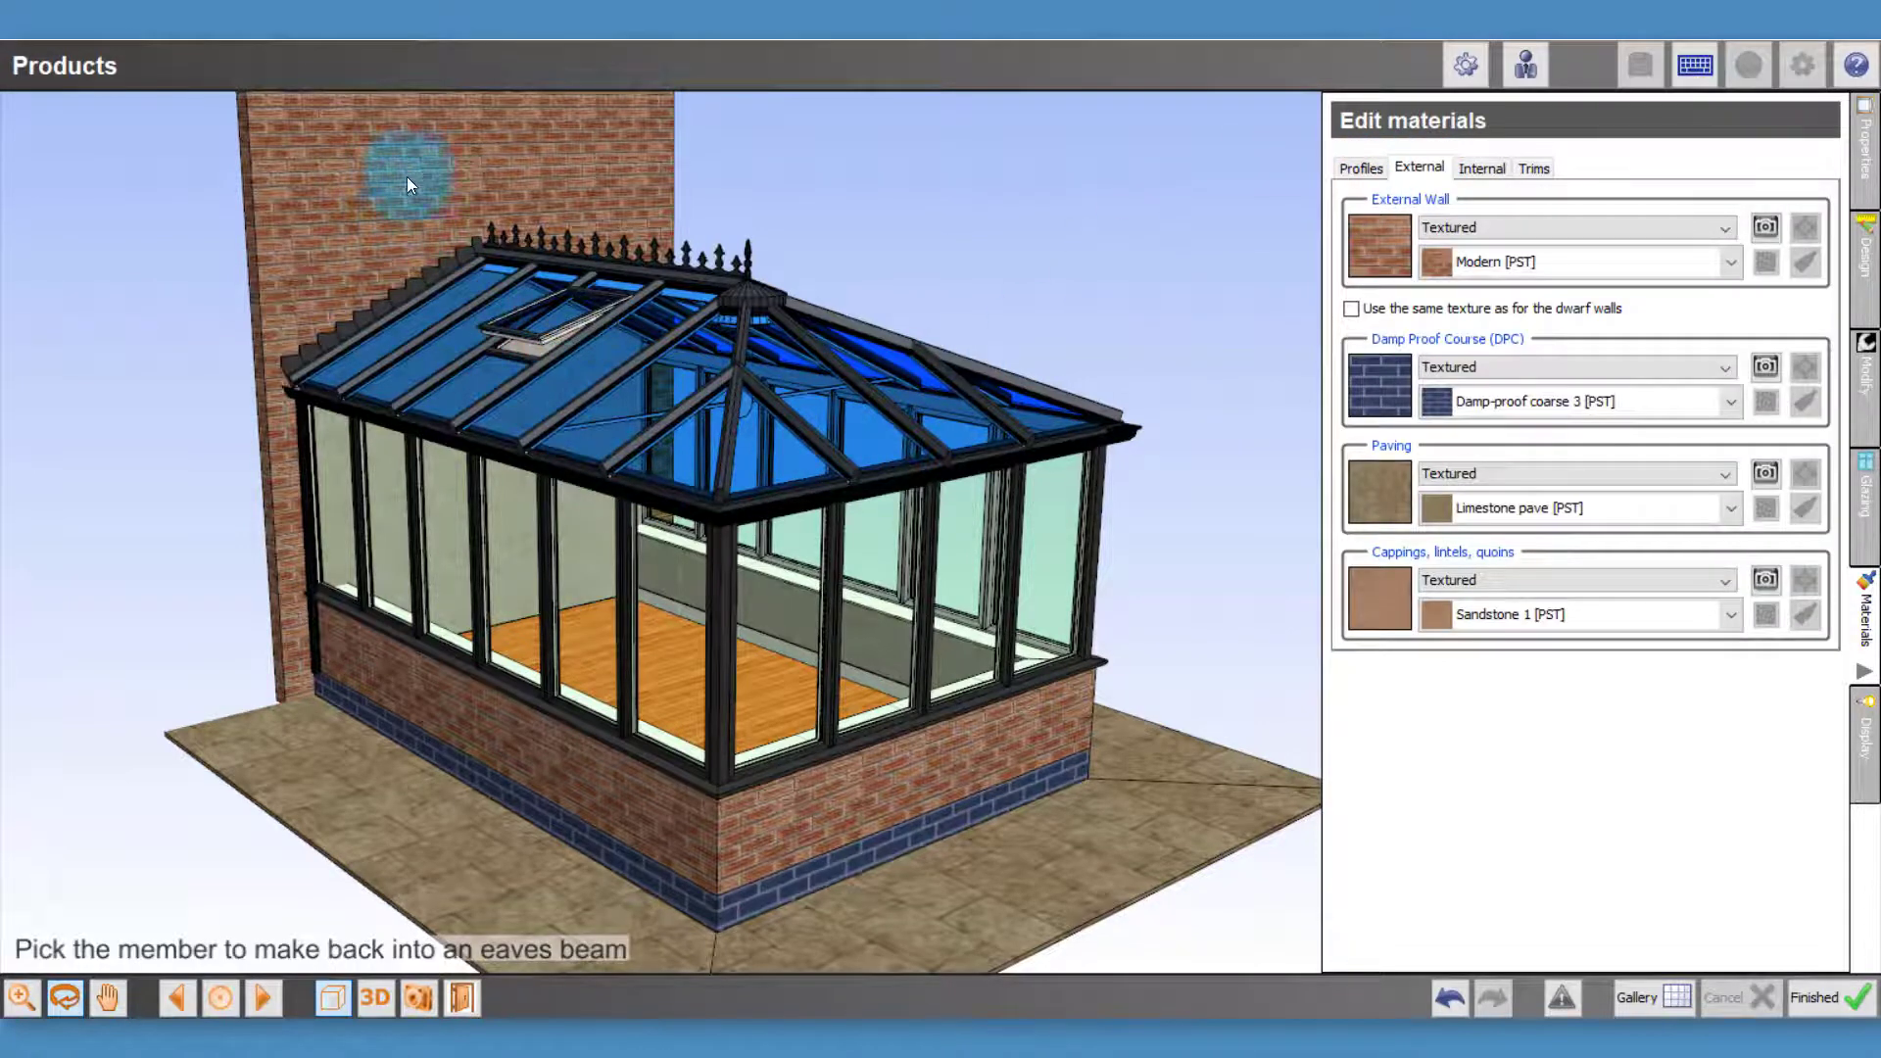
click(427, 705)
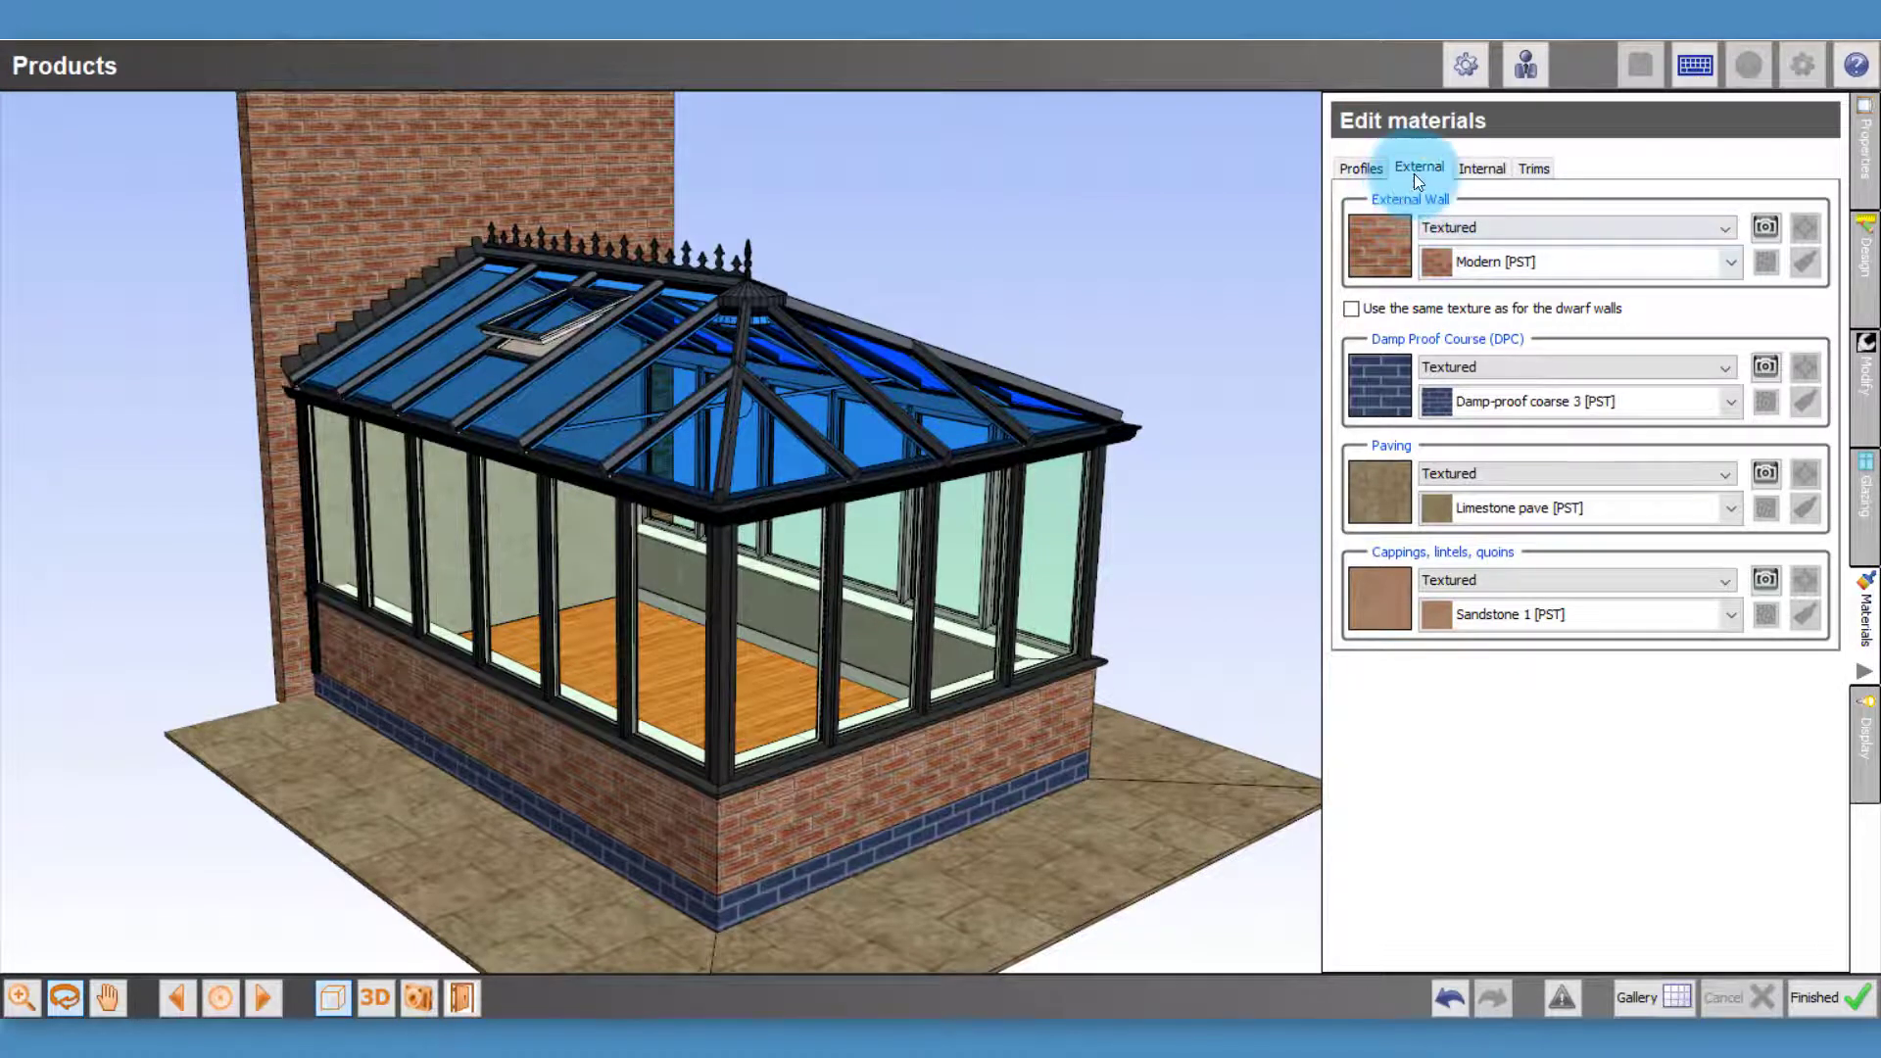
click(1527, 263)
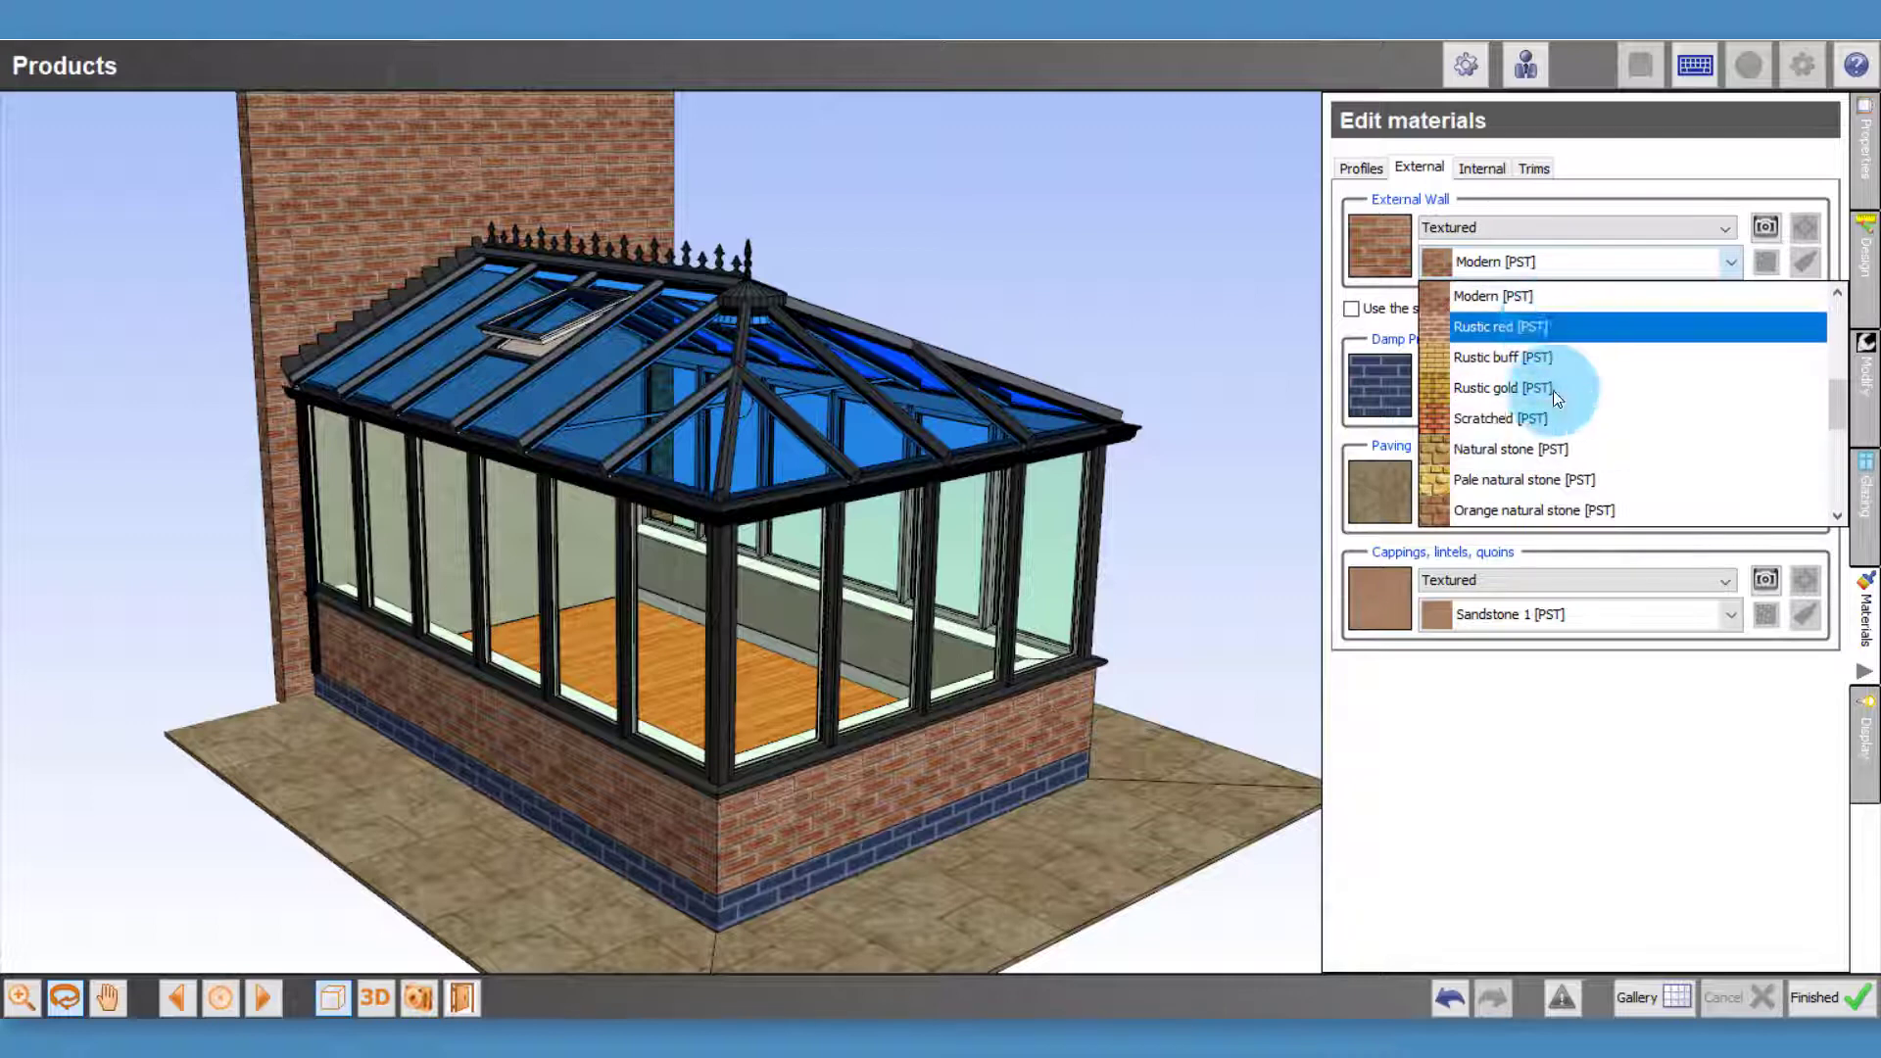
scroll(1572, 380, down, 3)
scroll(1578, 380, down, 1)
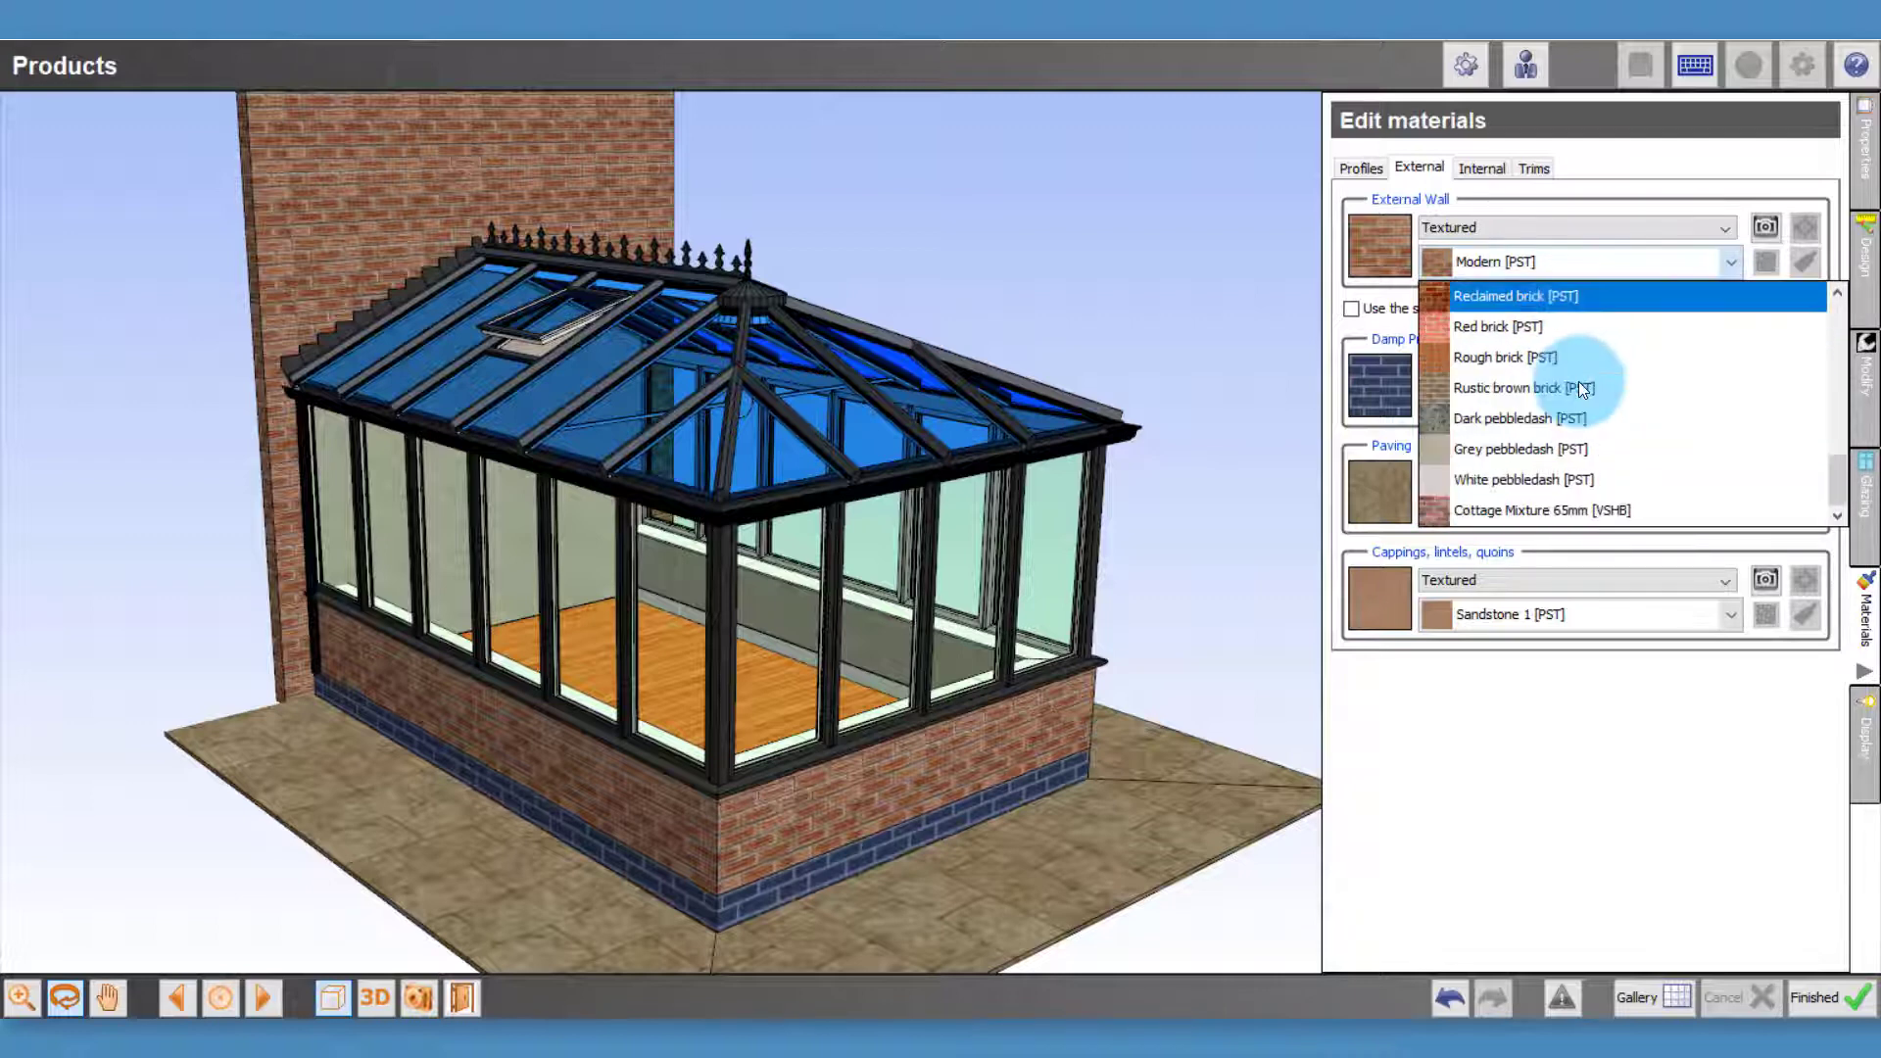
click(1534, 506)
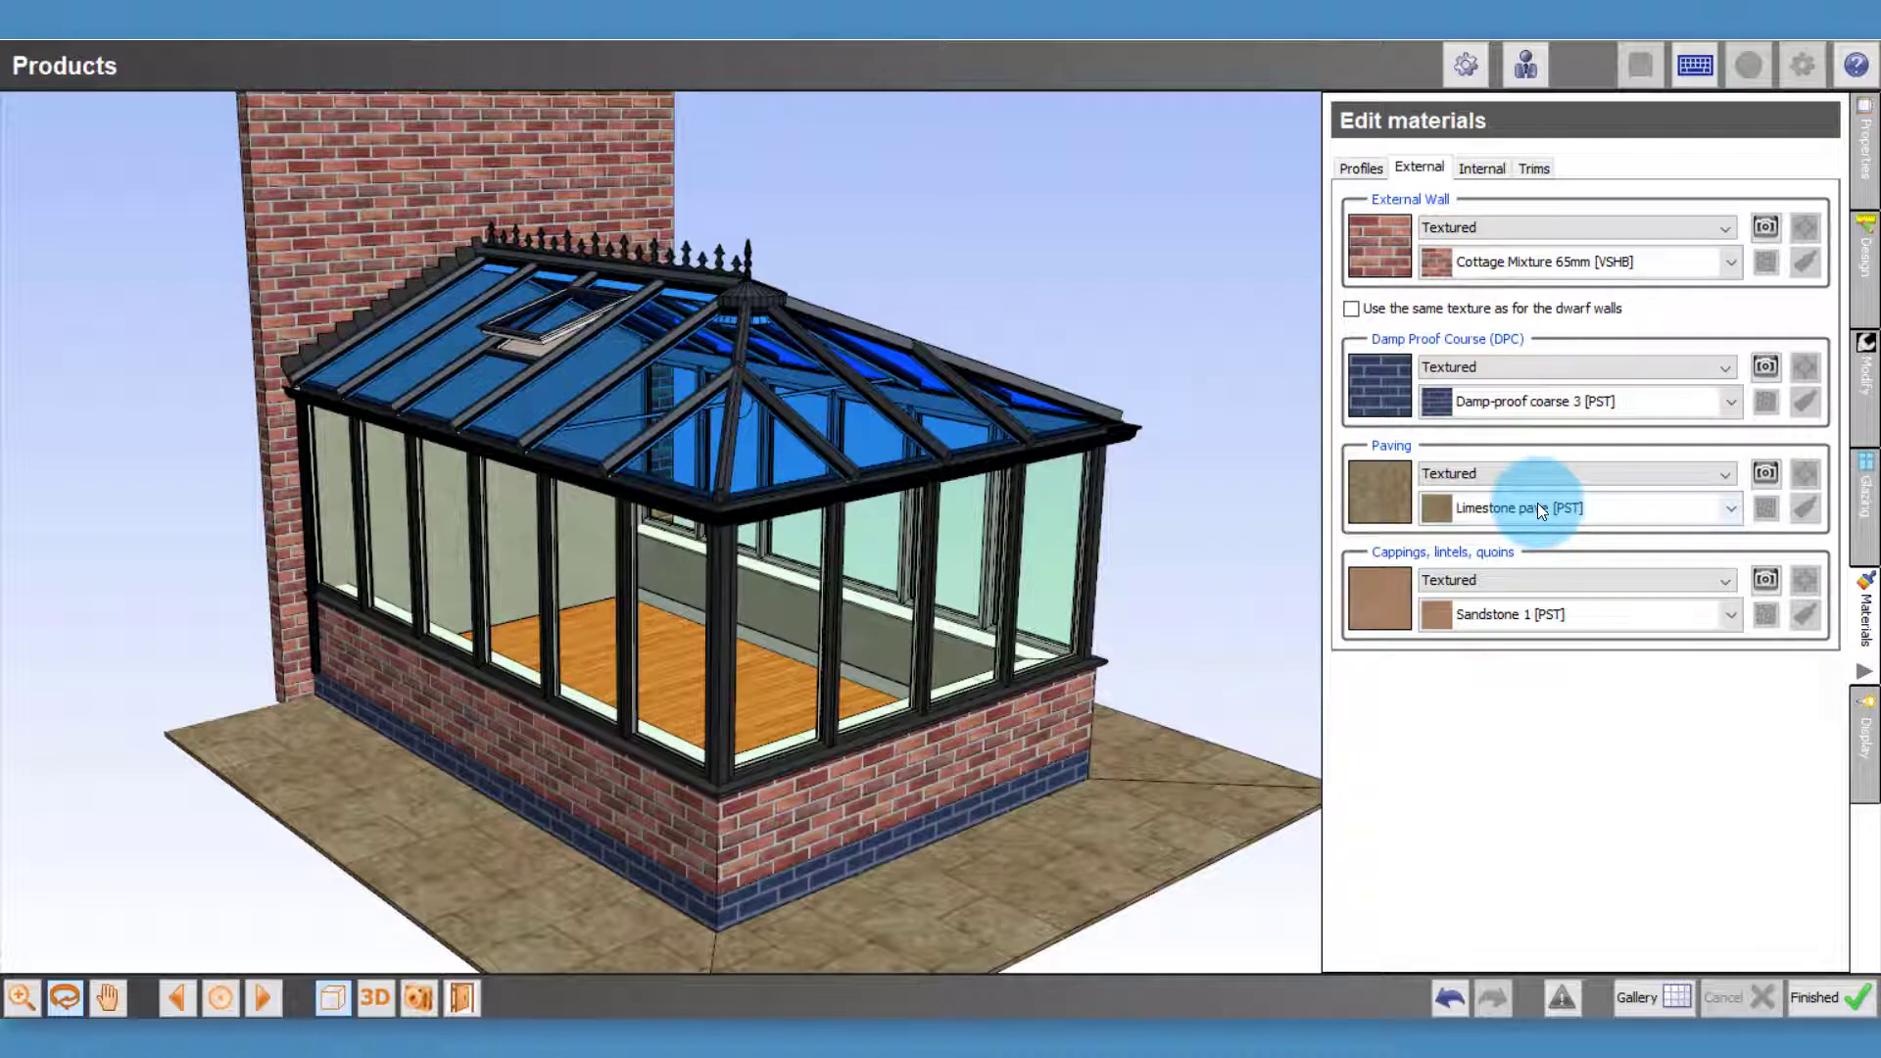
Try Random pave, Dark brown pave and Light brown pave for the paving, and return it to Limestone pave [PST]
click(1499, 505)
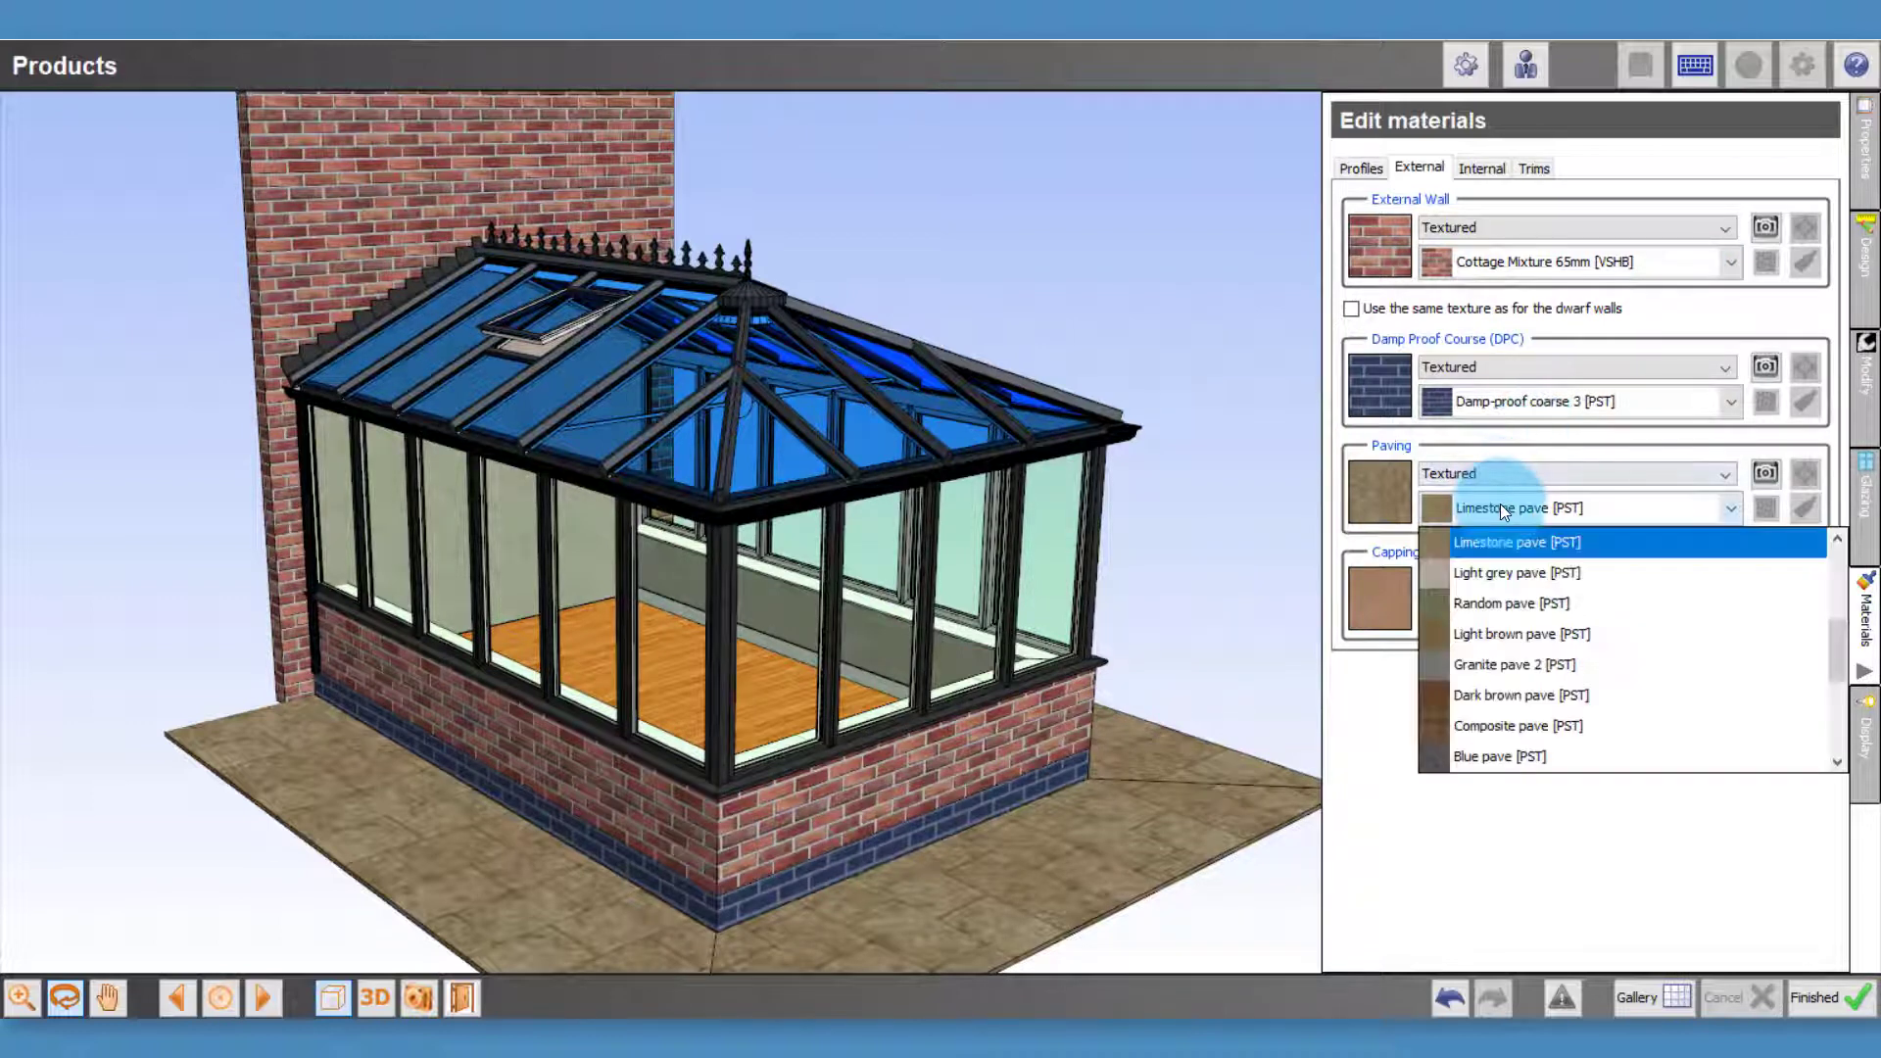
click(1491, 602)
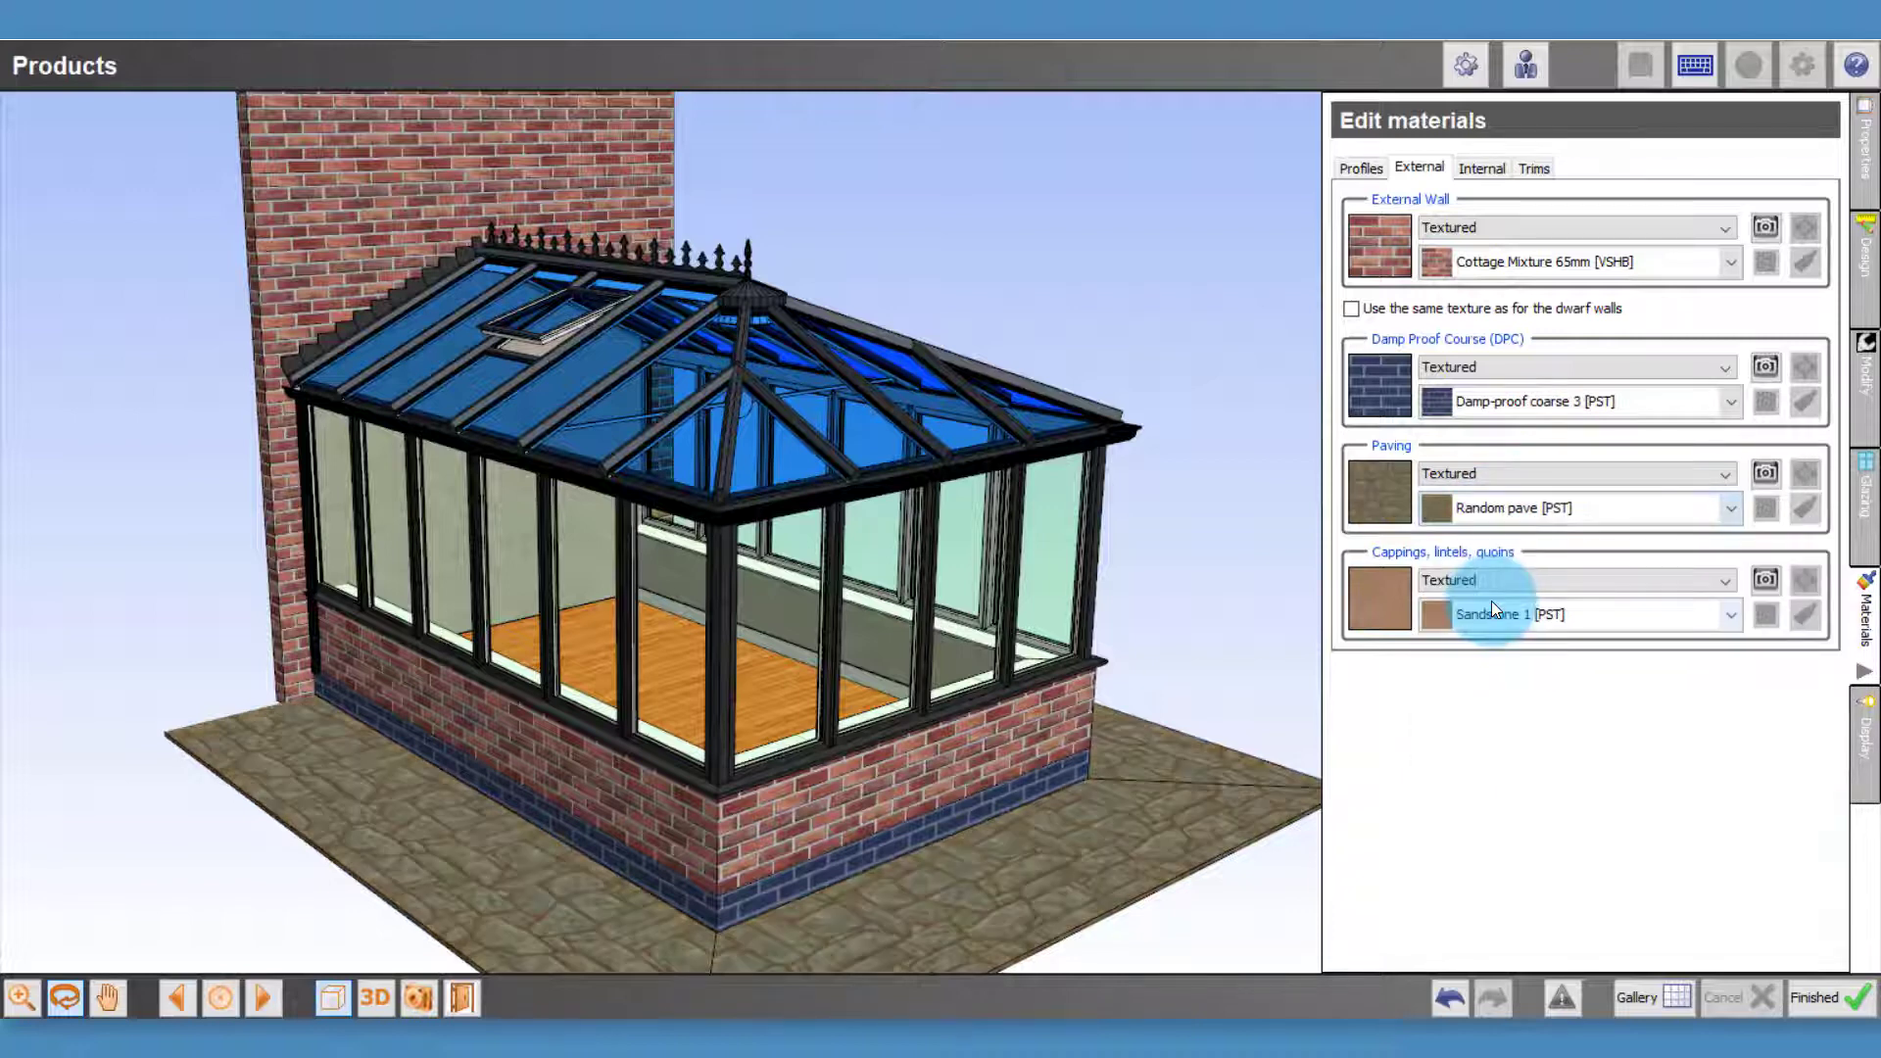
click(1509, 514)
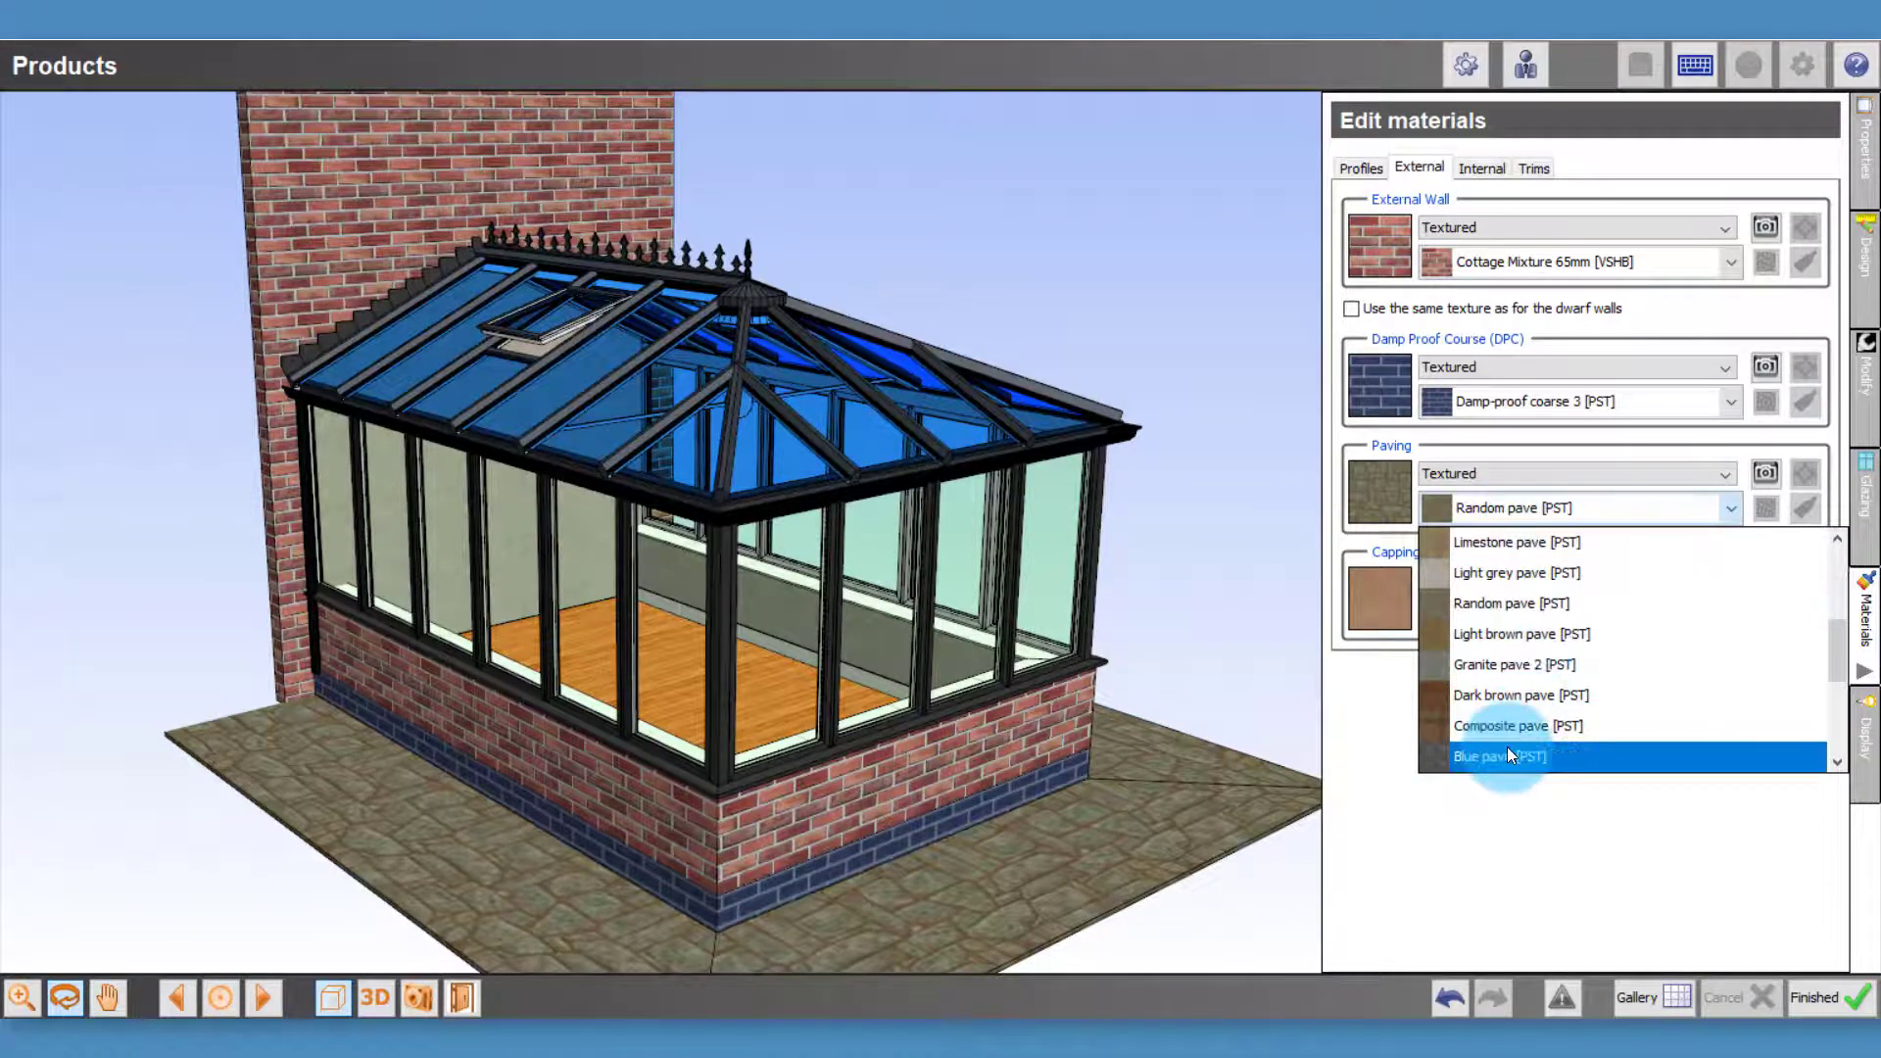
click(1495, 695)
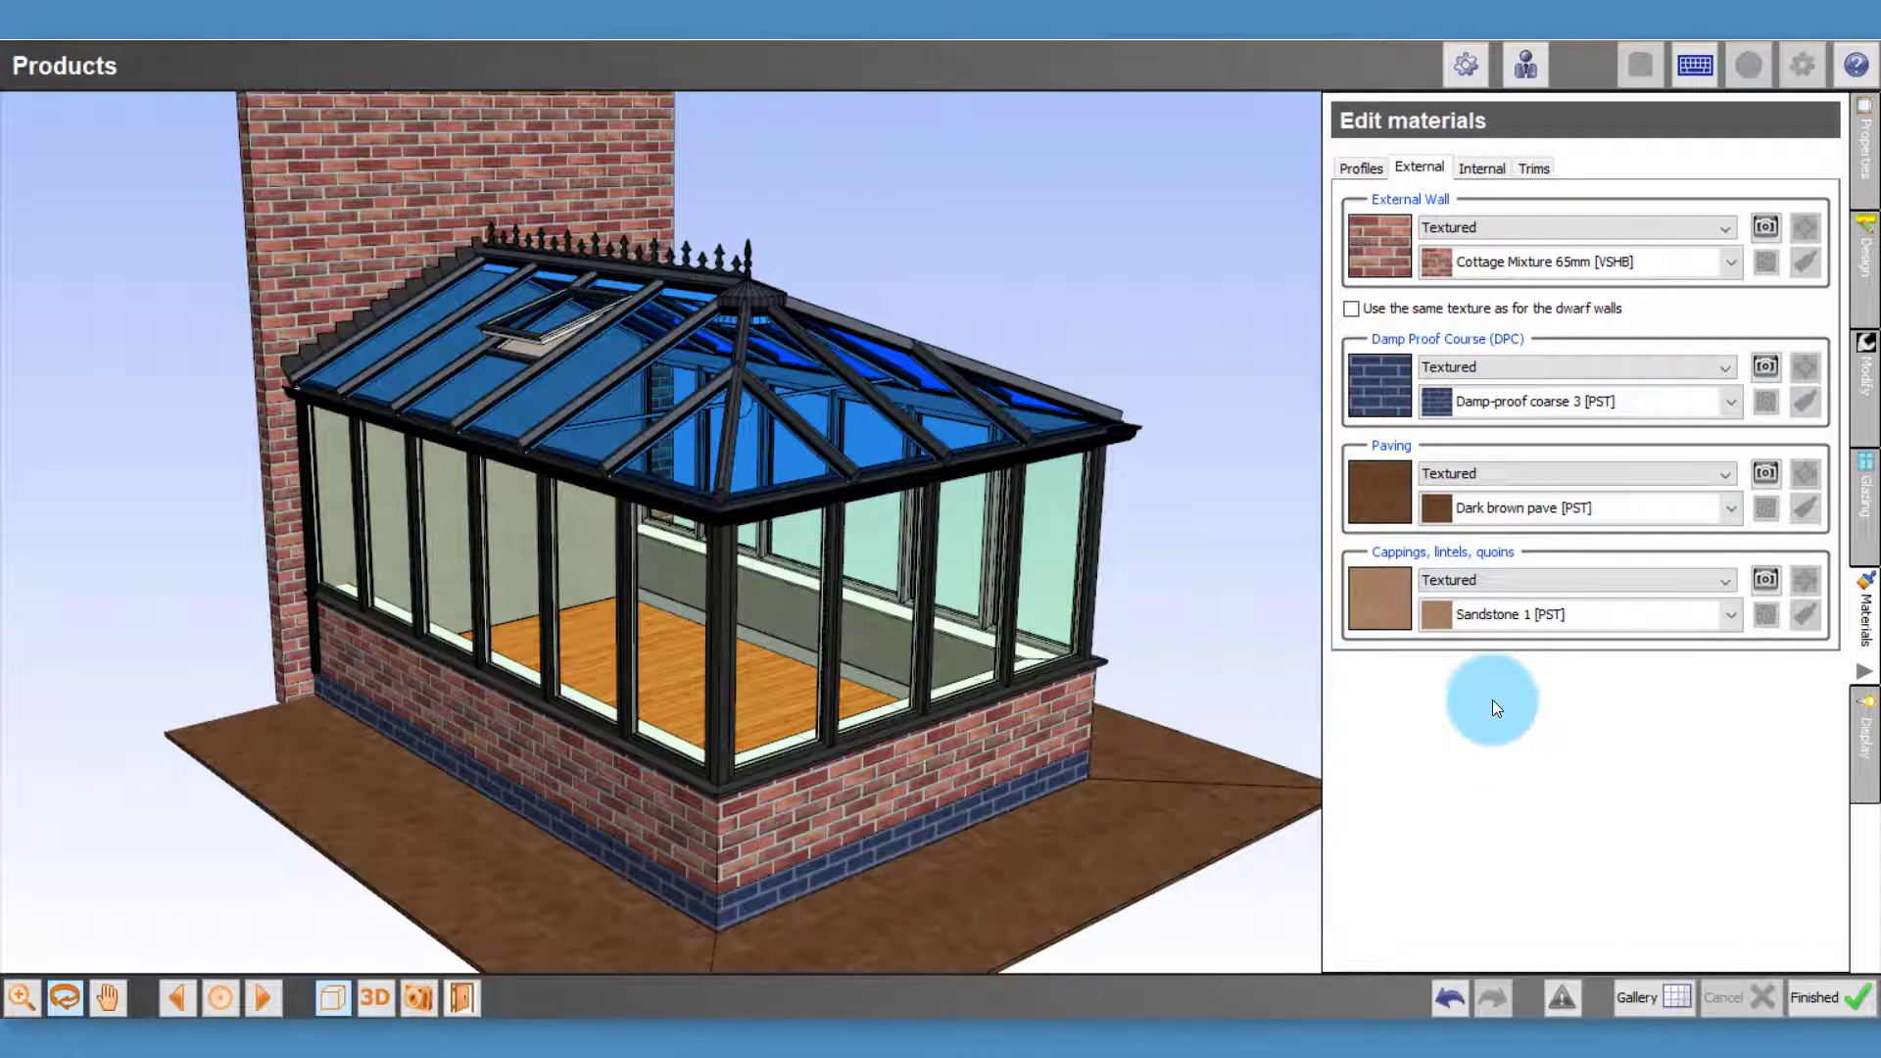
click(1495, 509)
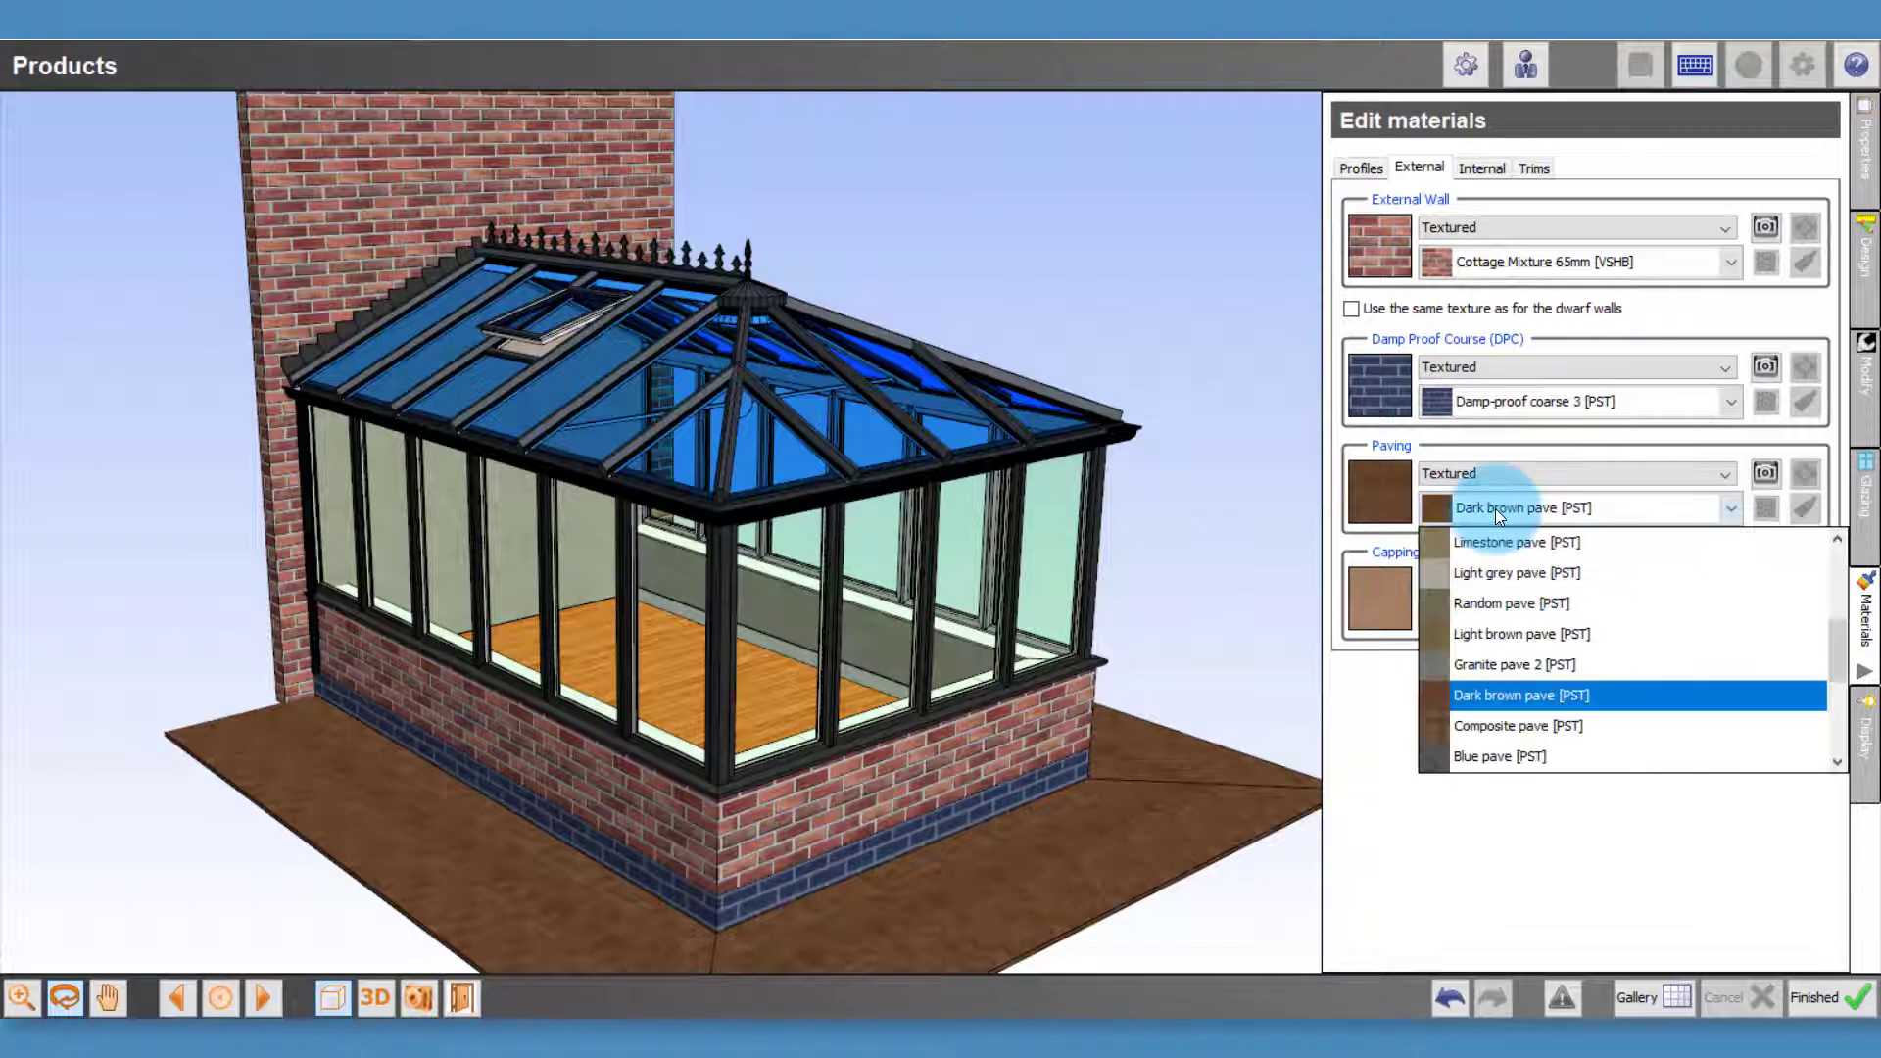
click(1501, 633)
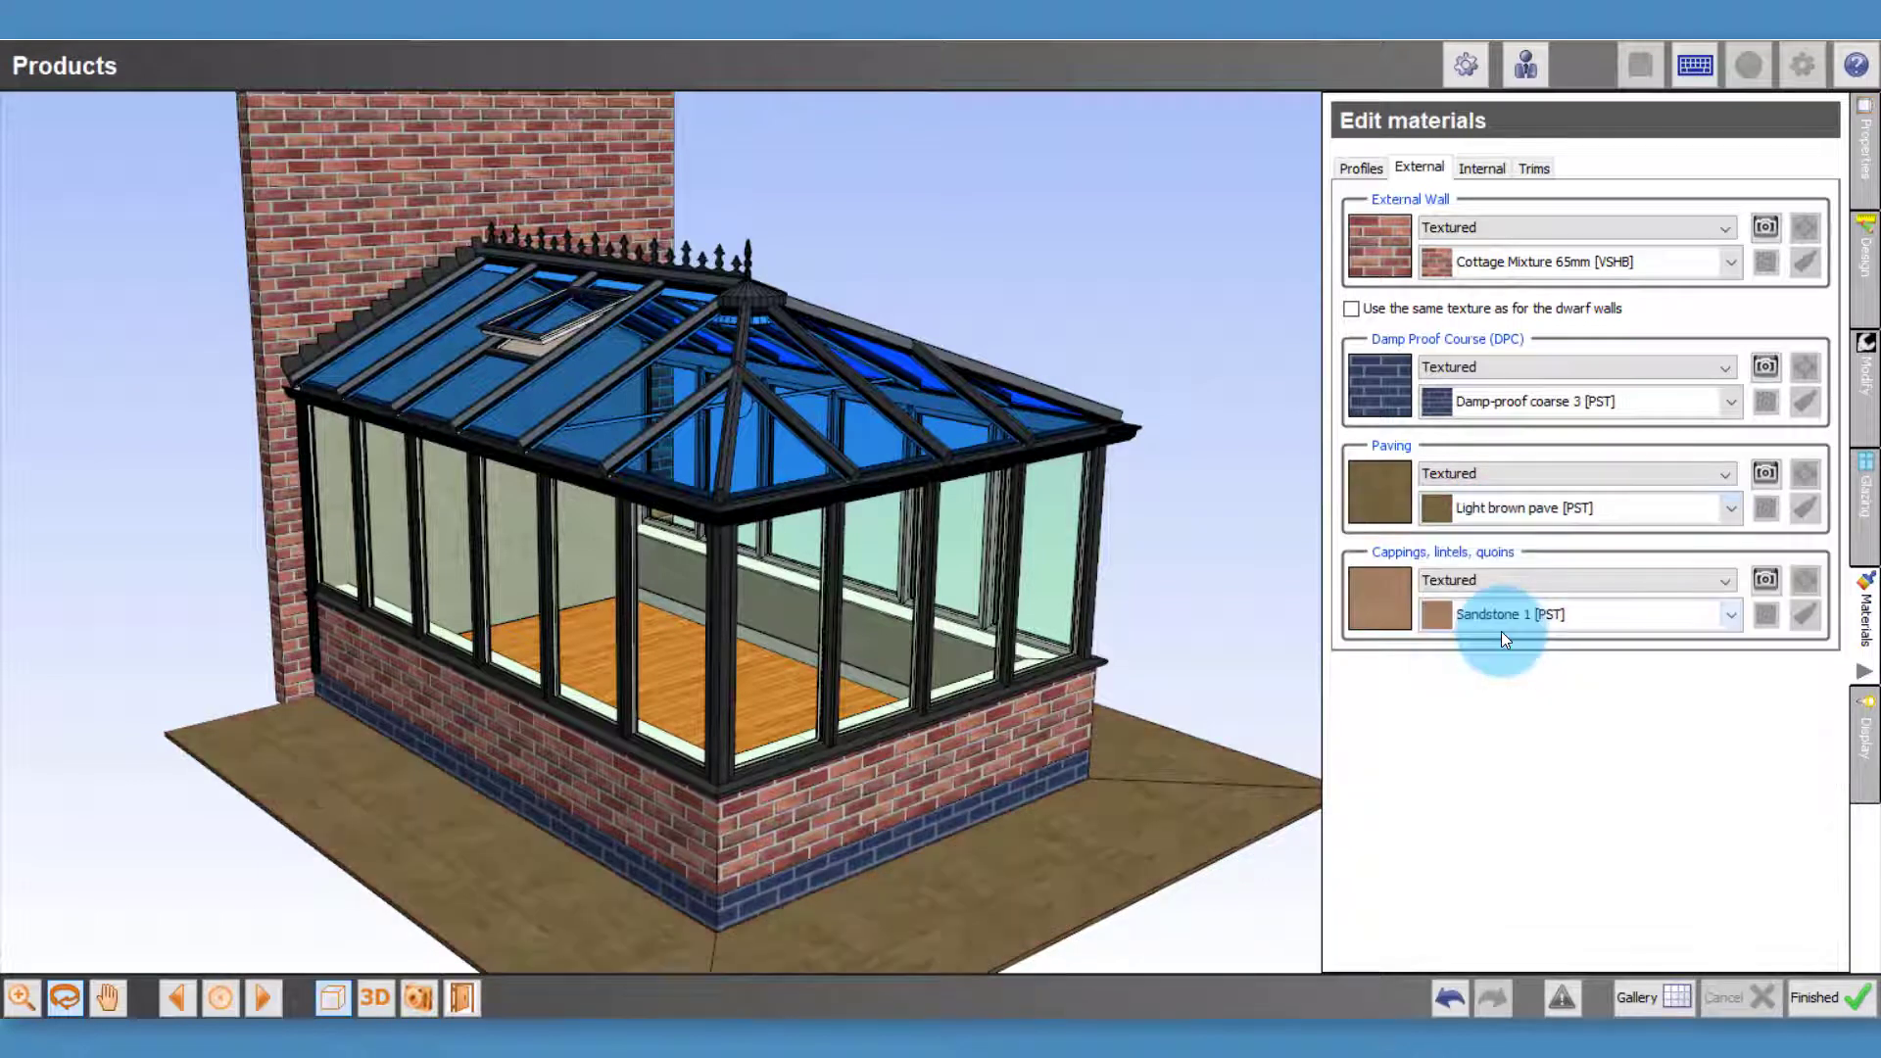
click(1509, 513)
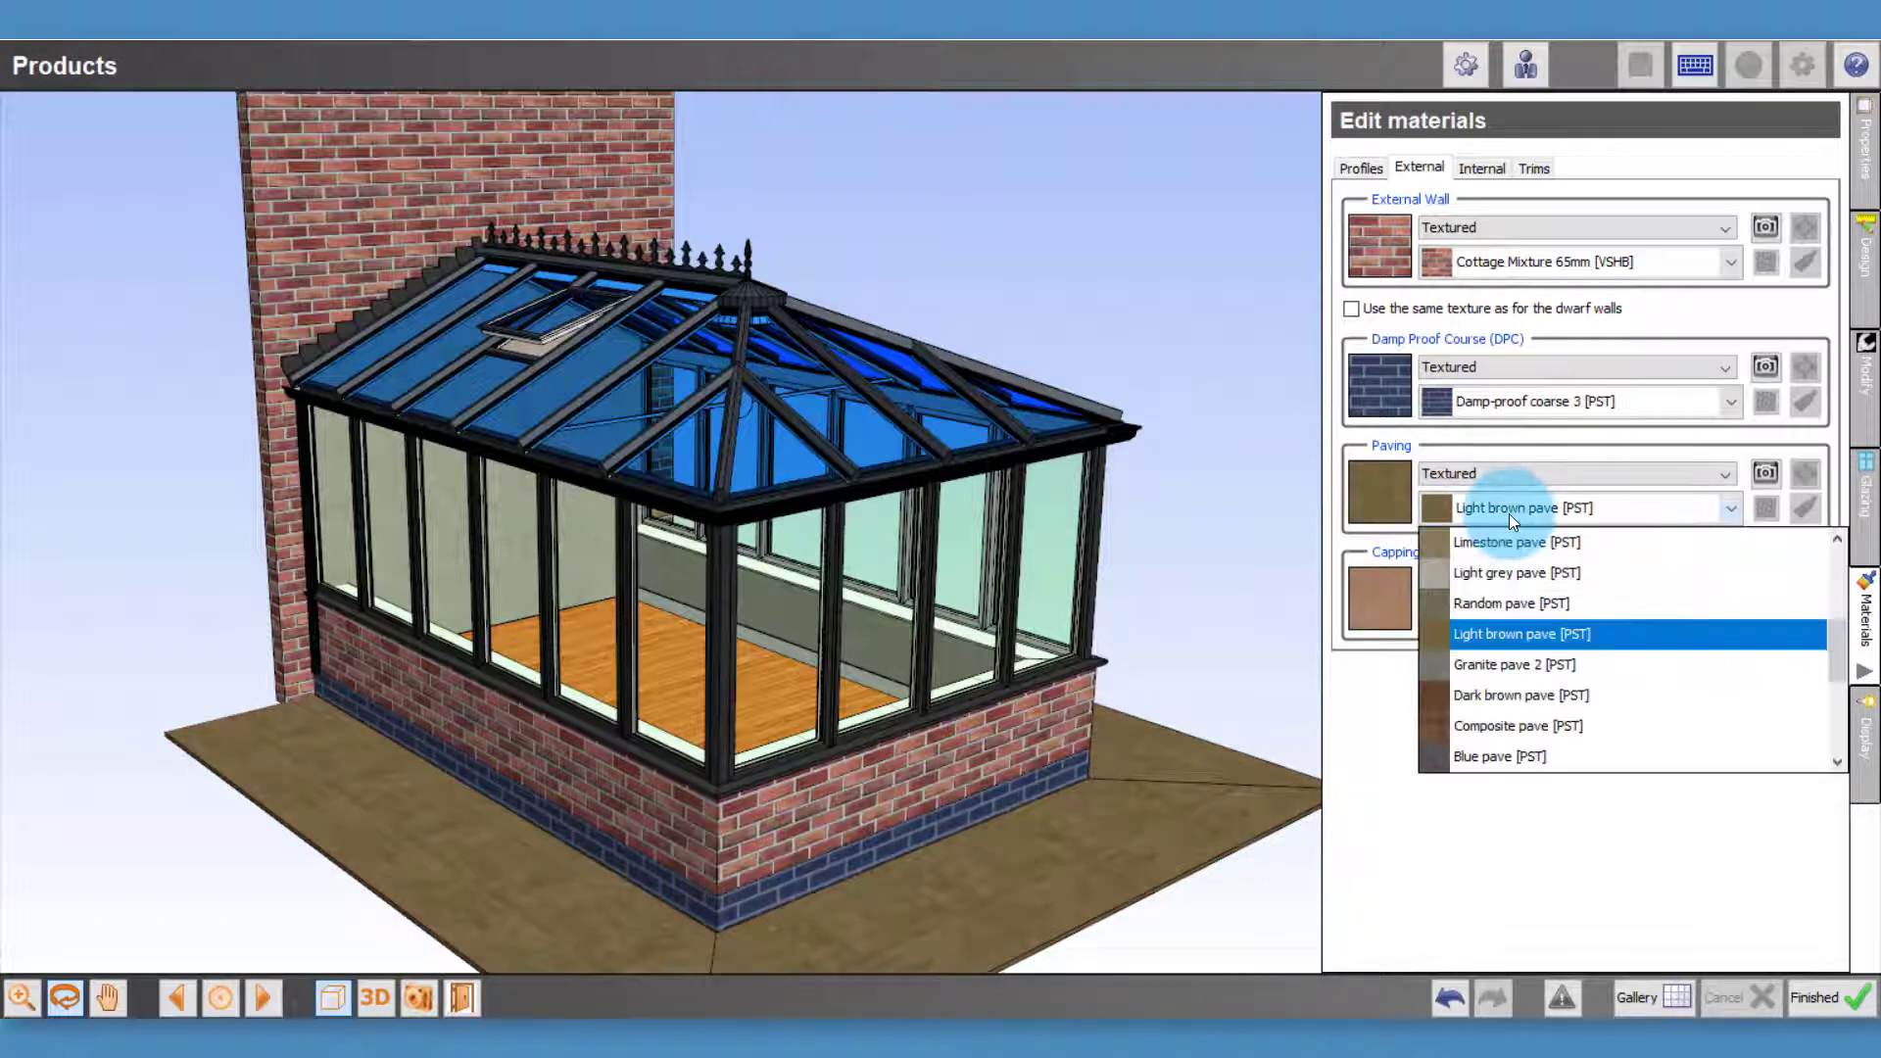
click(1509, 542)
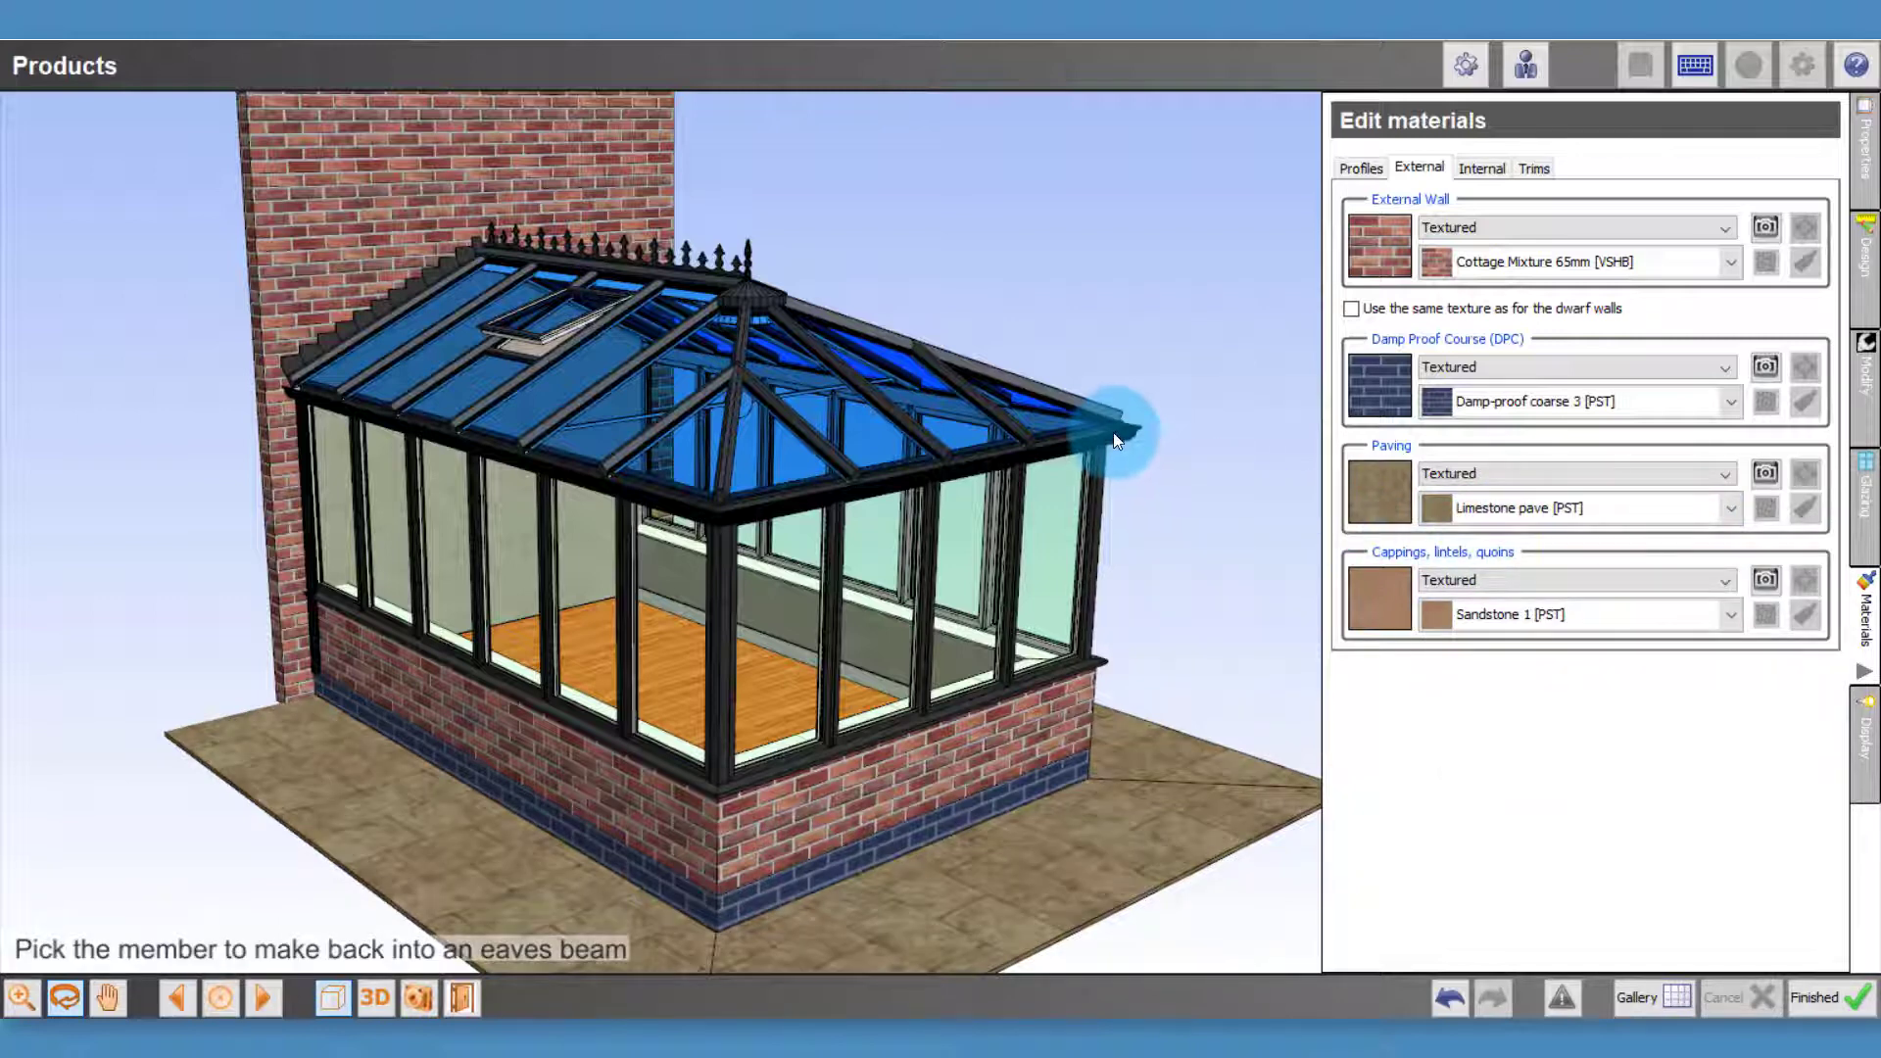
Set the internal wall and internal skim textures to Plaster Finish [VSHB]
click(1480, 171)
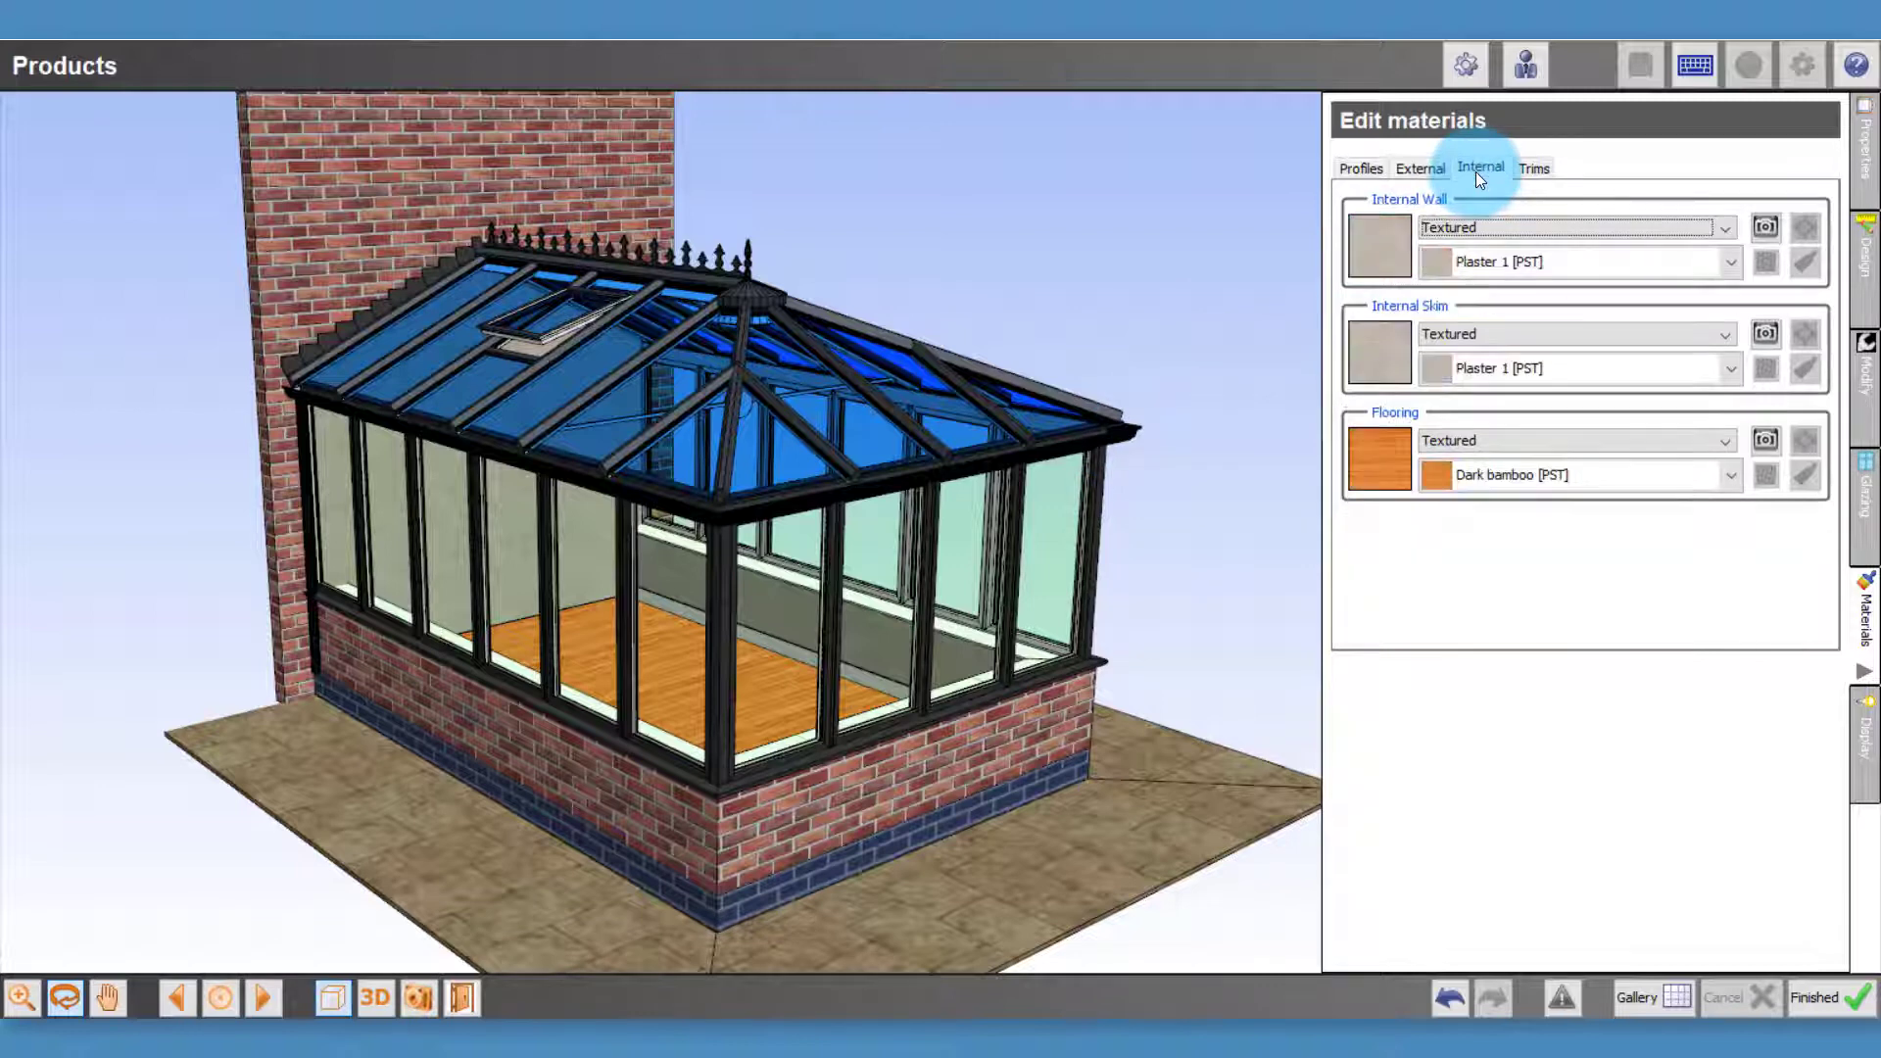
click(1487, 260)
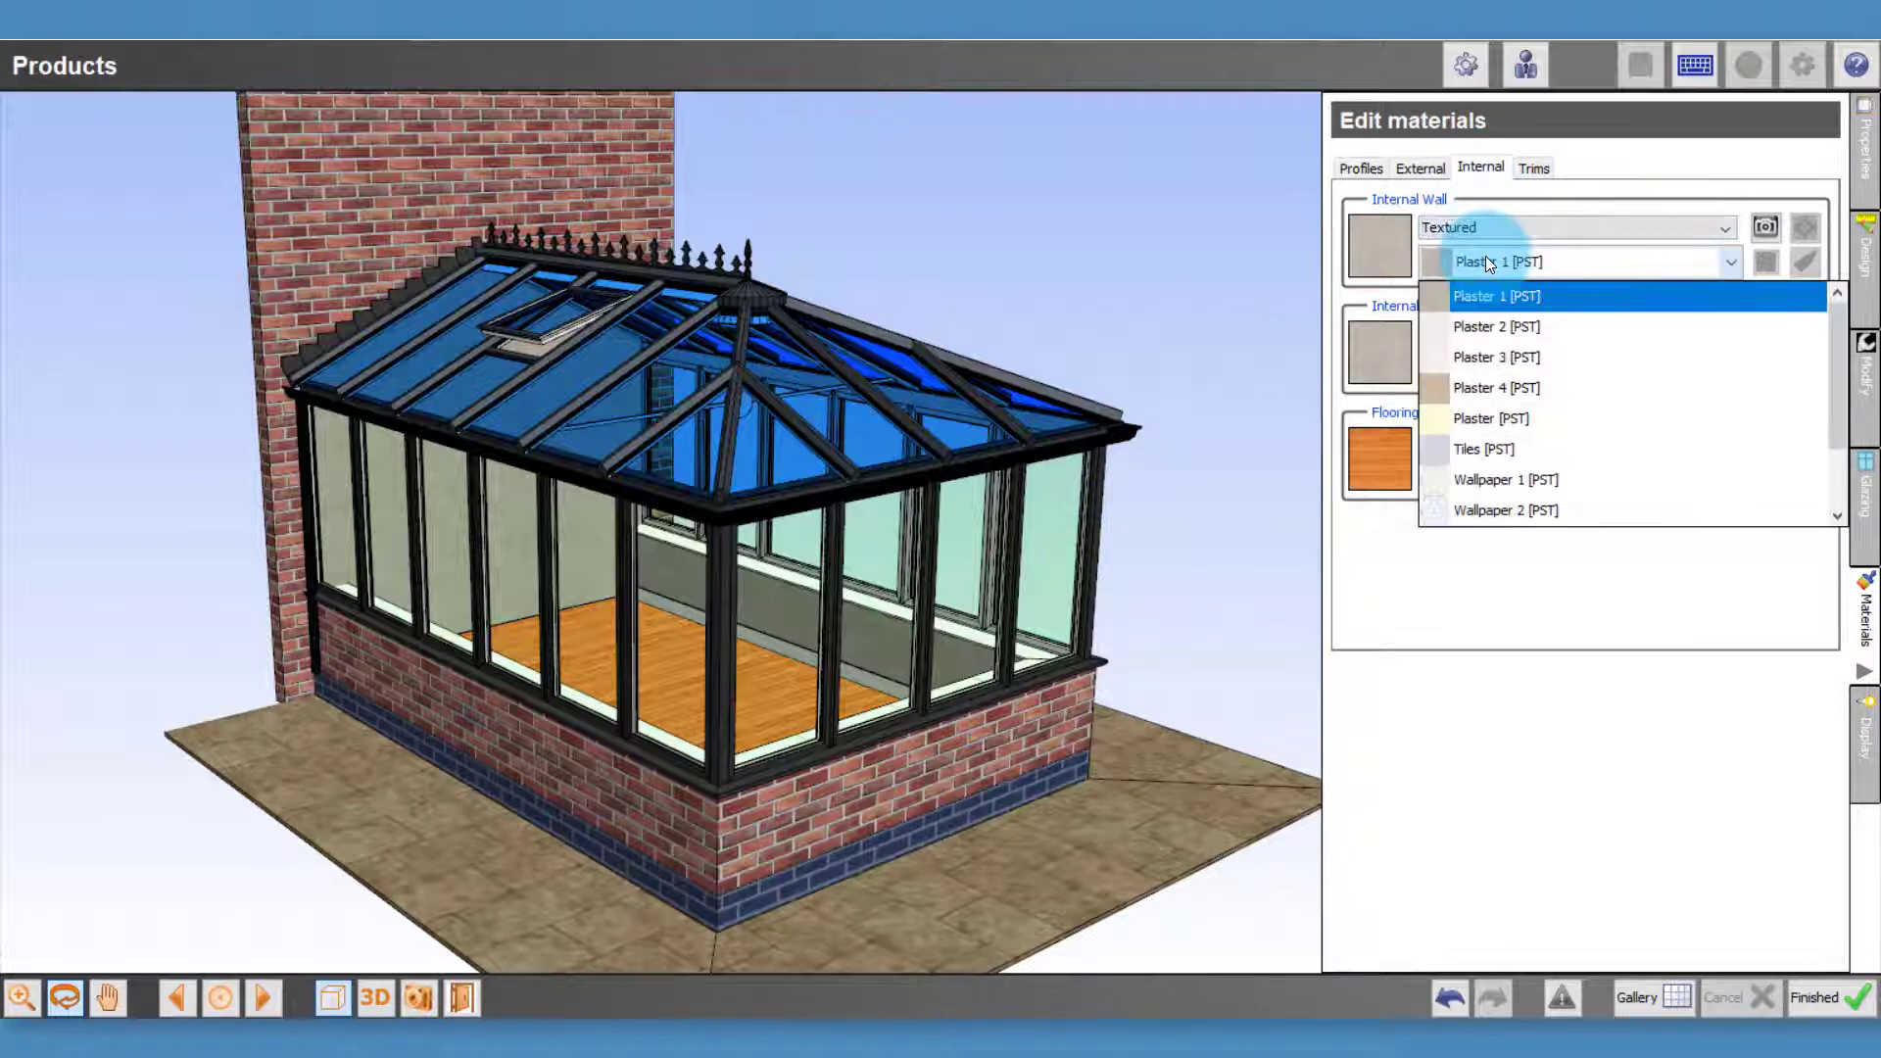
scroll(1526, 421, down, 1)
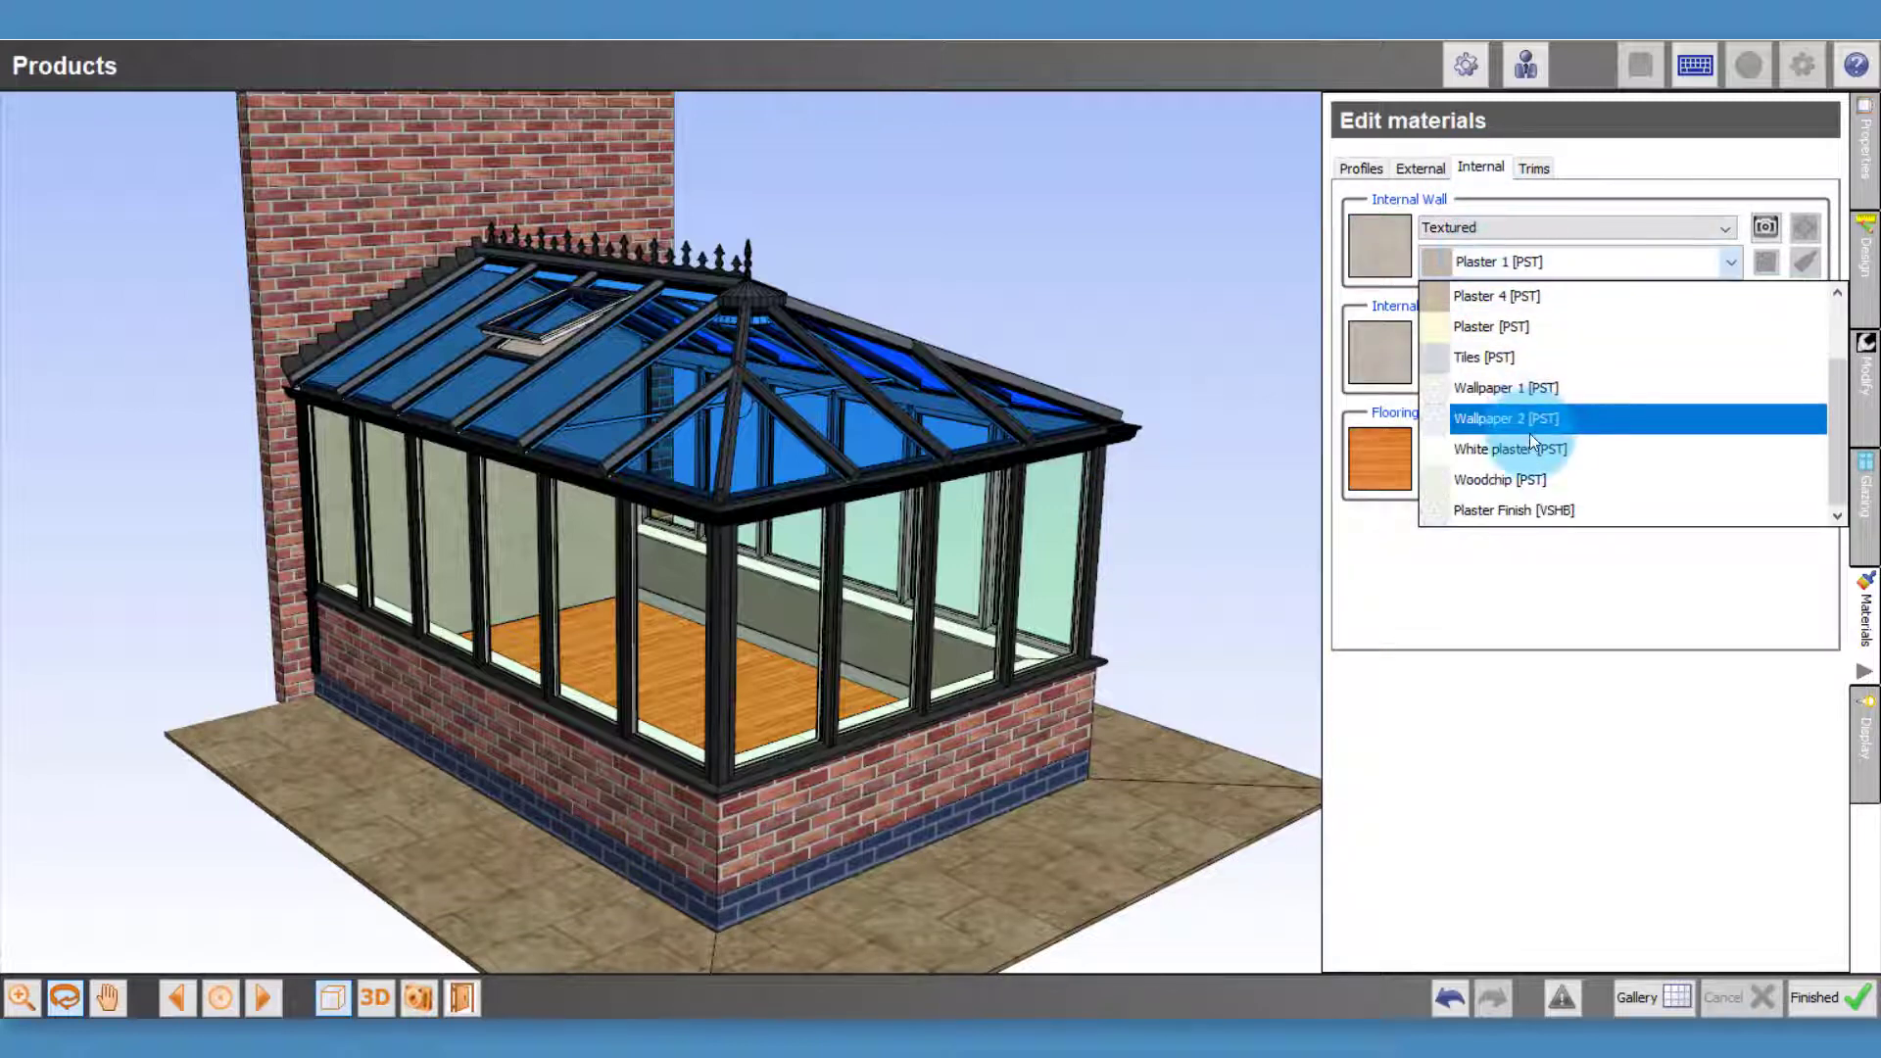
click(1505, 508)
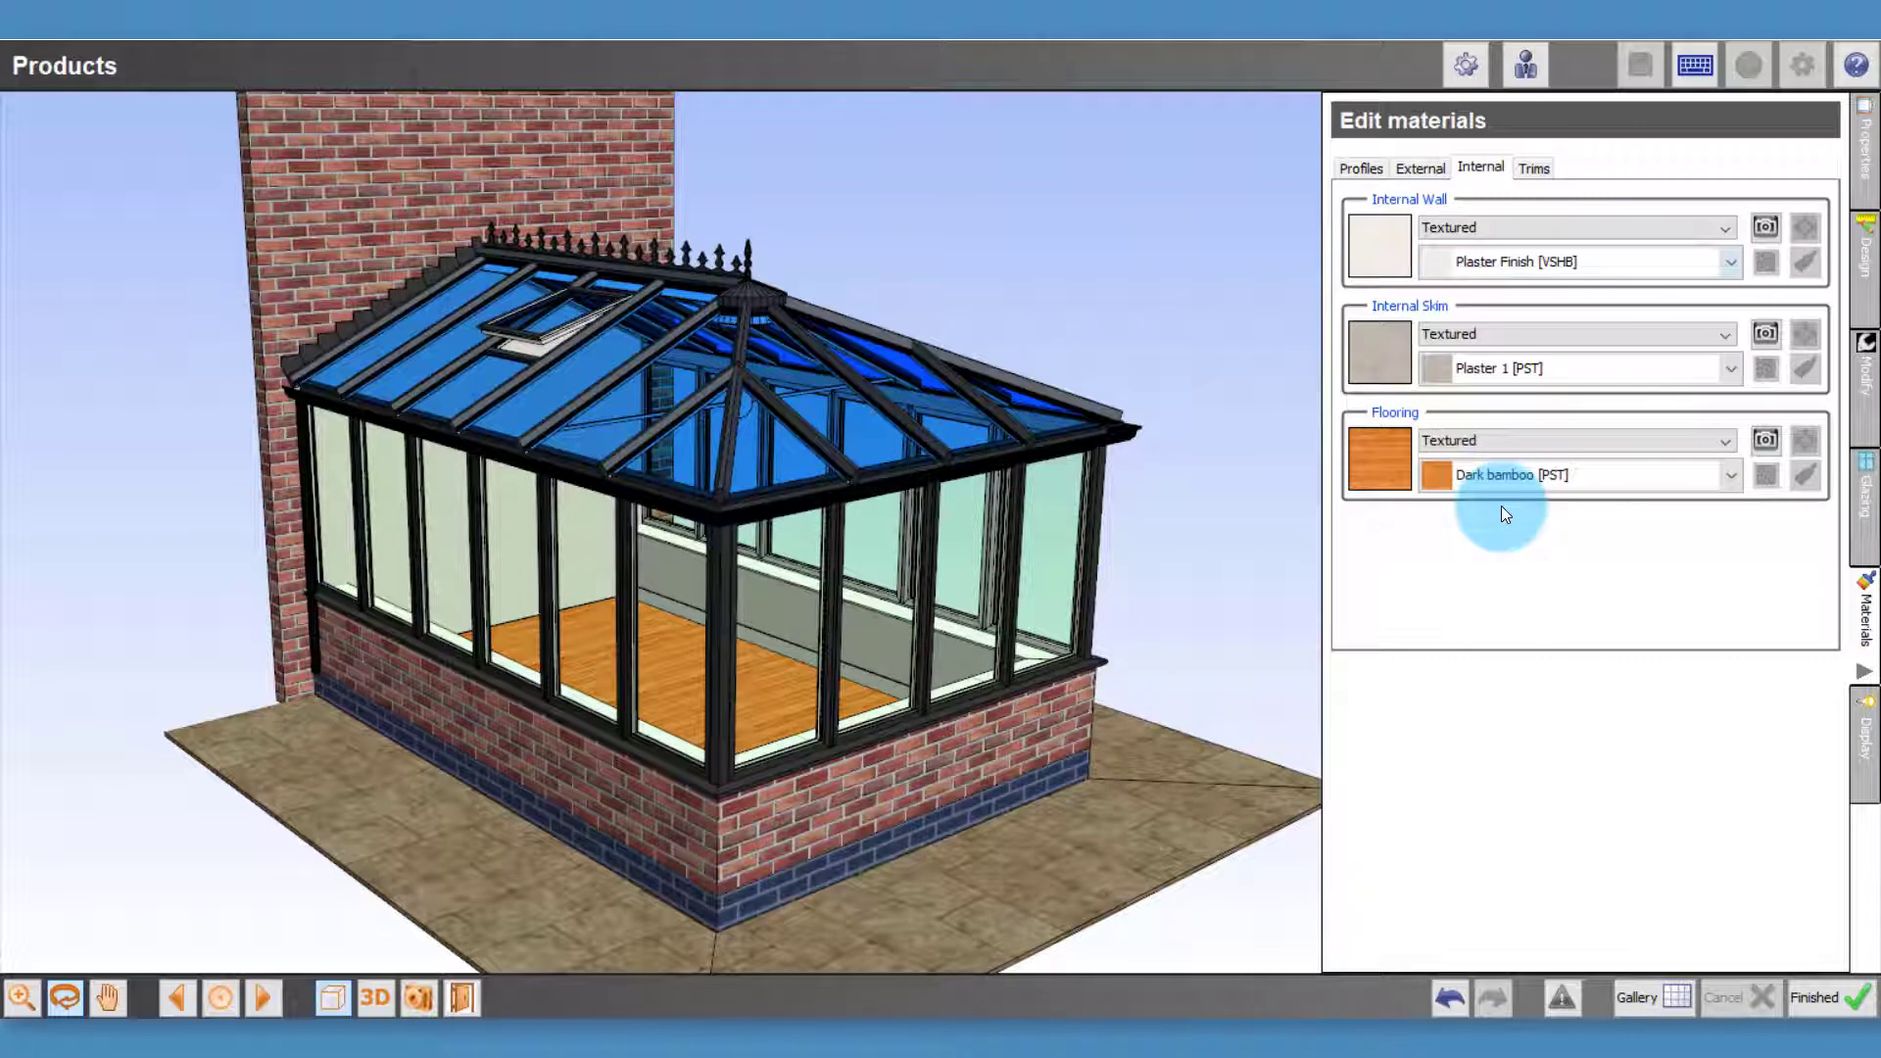
click(1527, 368)
scroll(1534, 510, down, 1)
click(1506, 615)
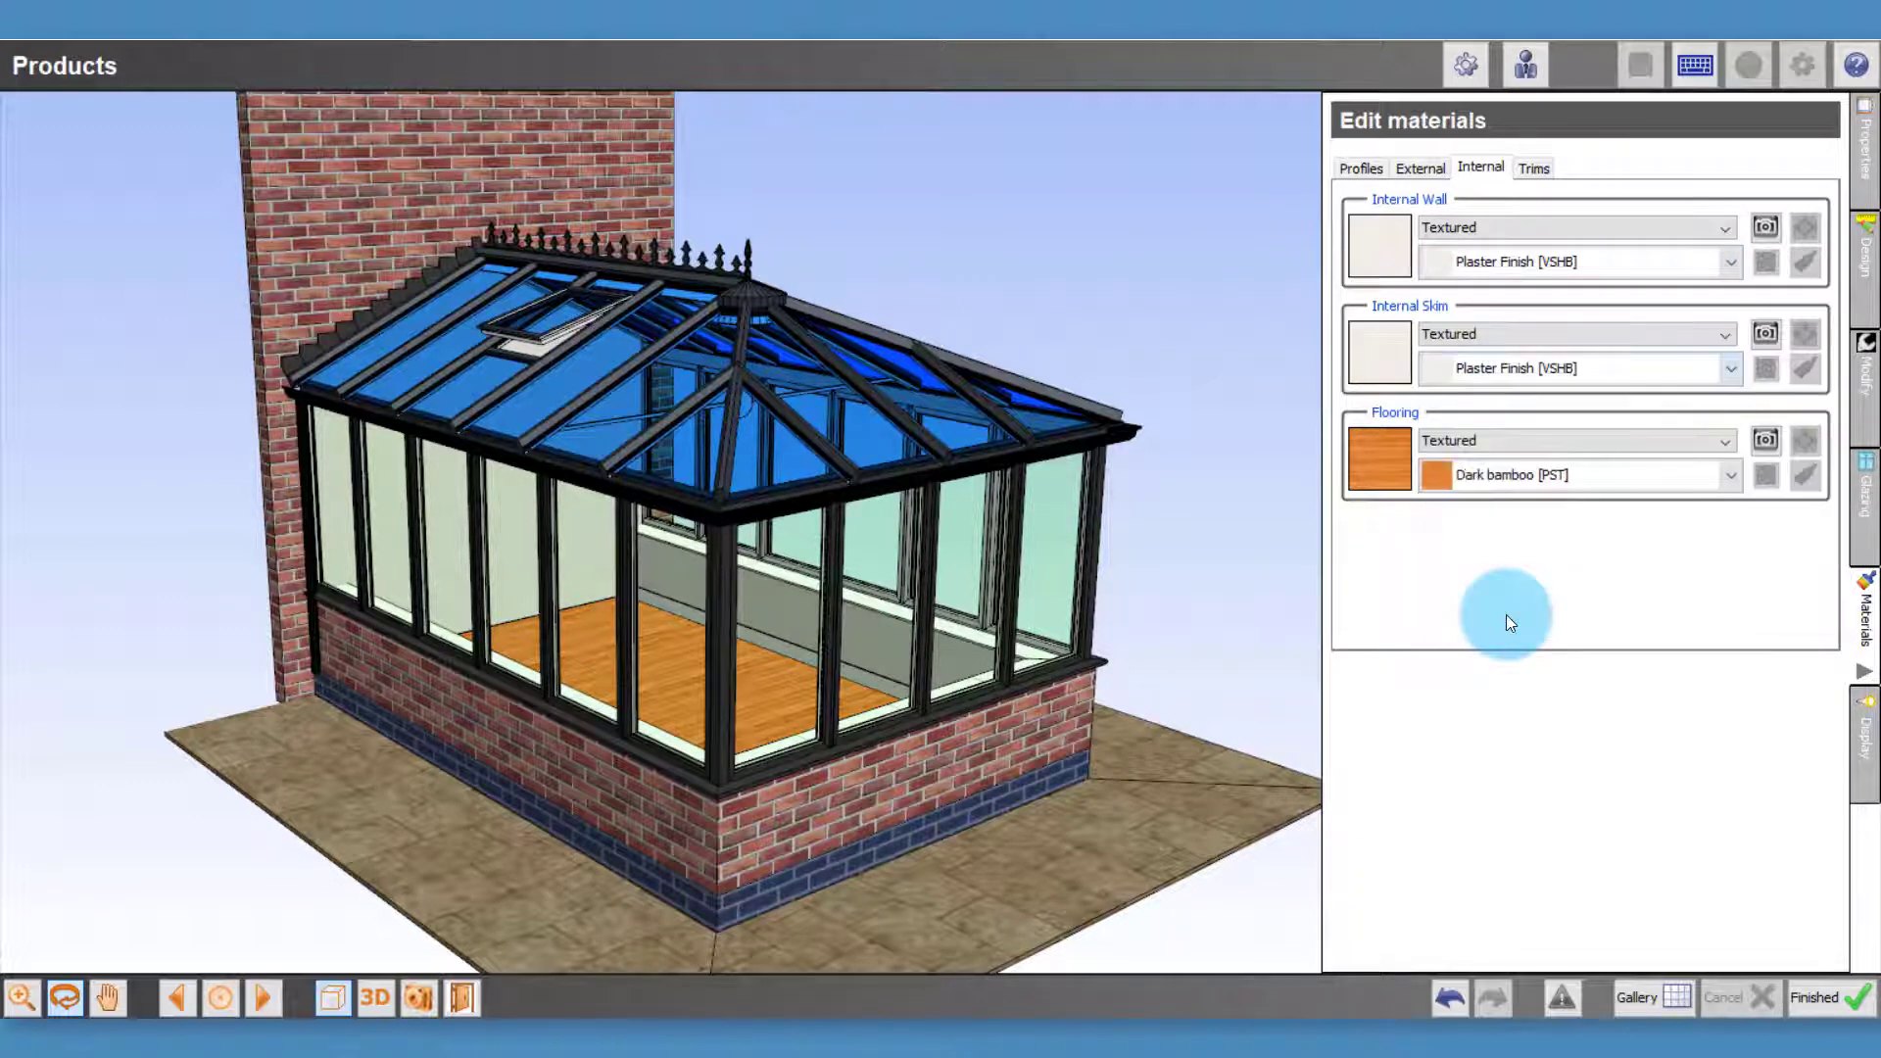
Set the conservatory's flooring texture to Gemini Reflection [VSHB]
click(1491, 480)
scroll(1526, 588, down, 3)
scroll(1525, 608, down, 6)
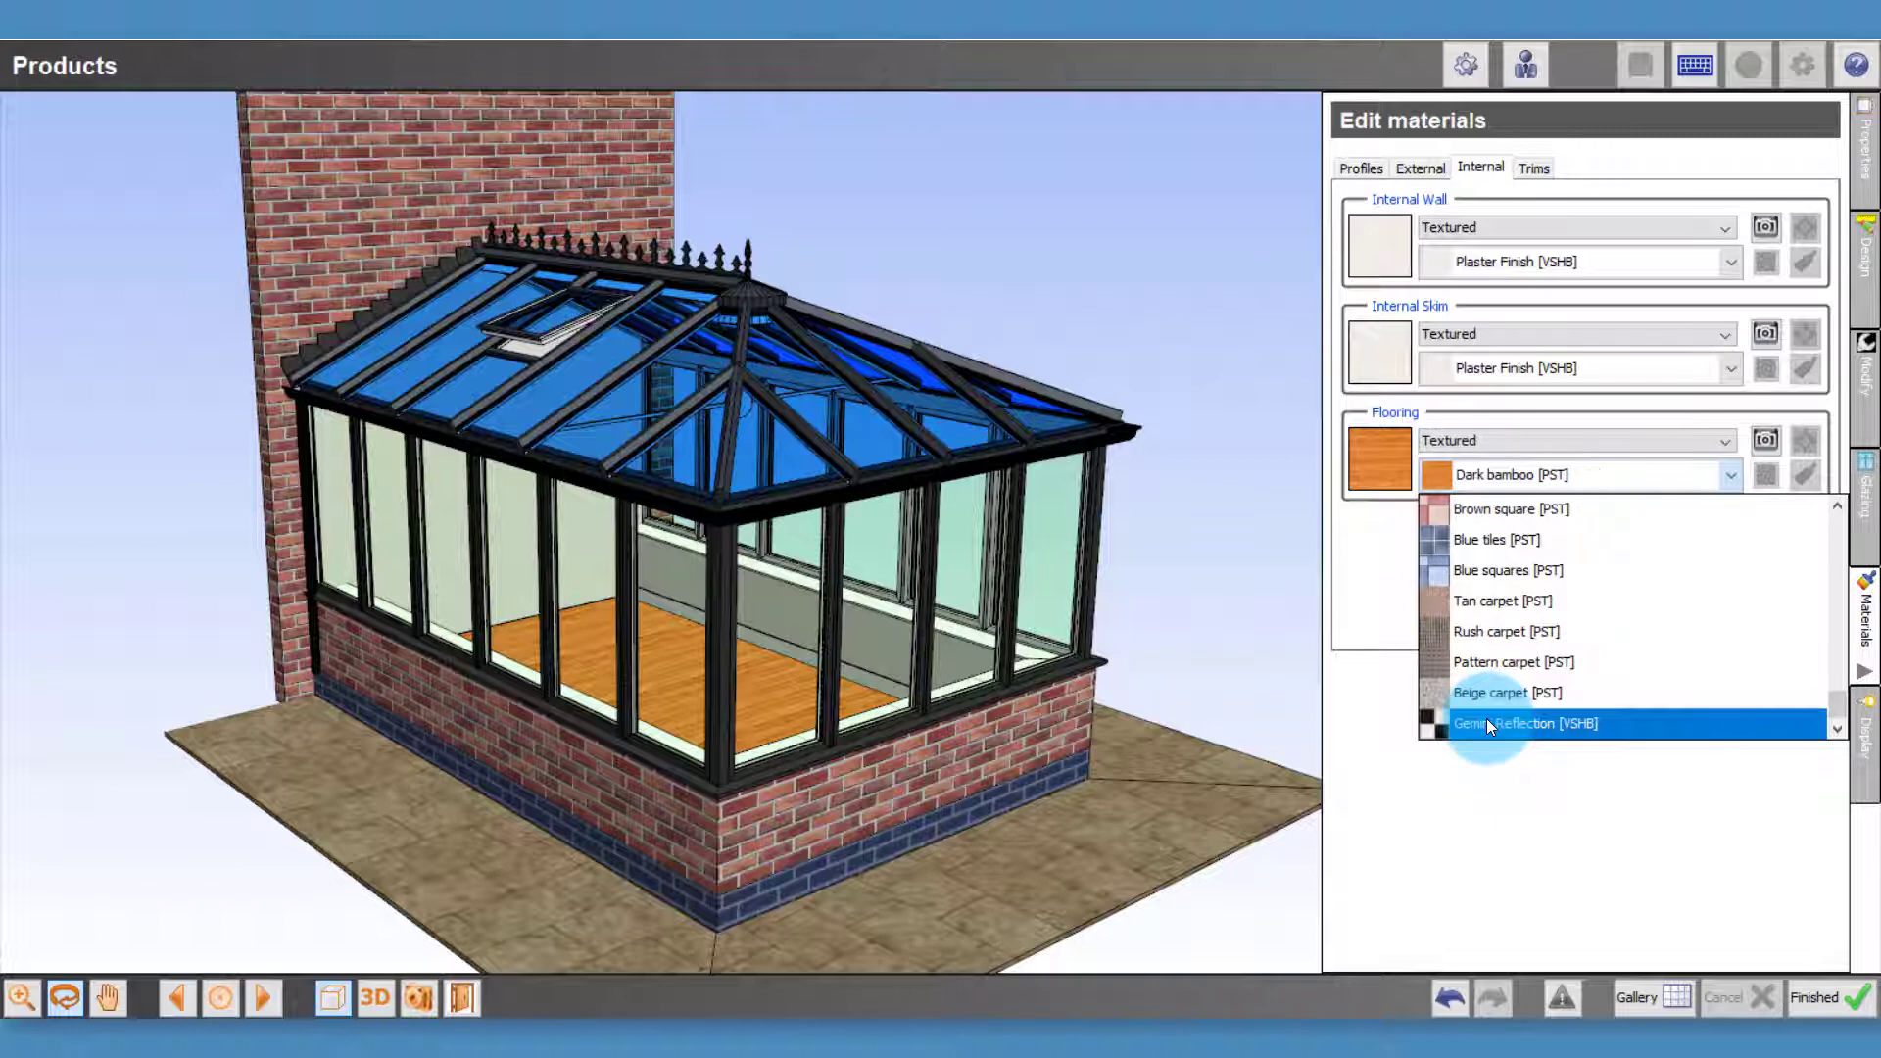
click(1485, 723)
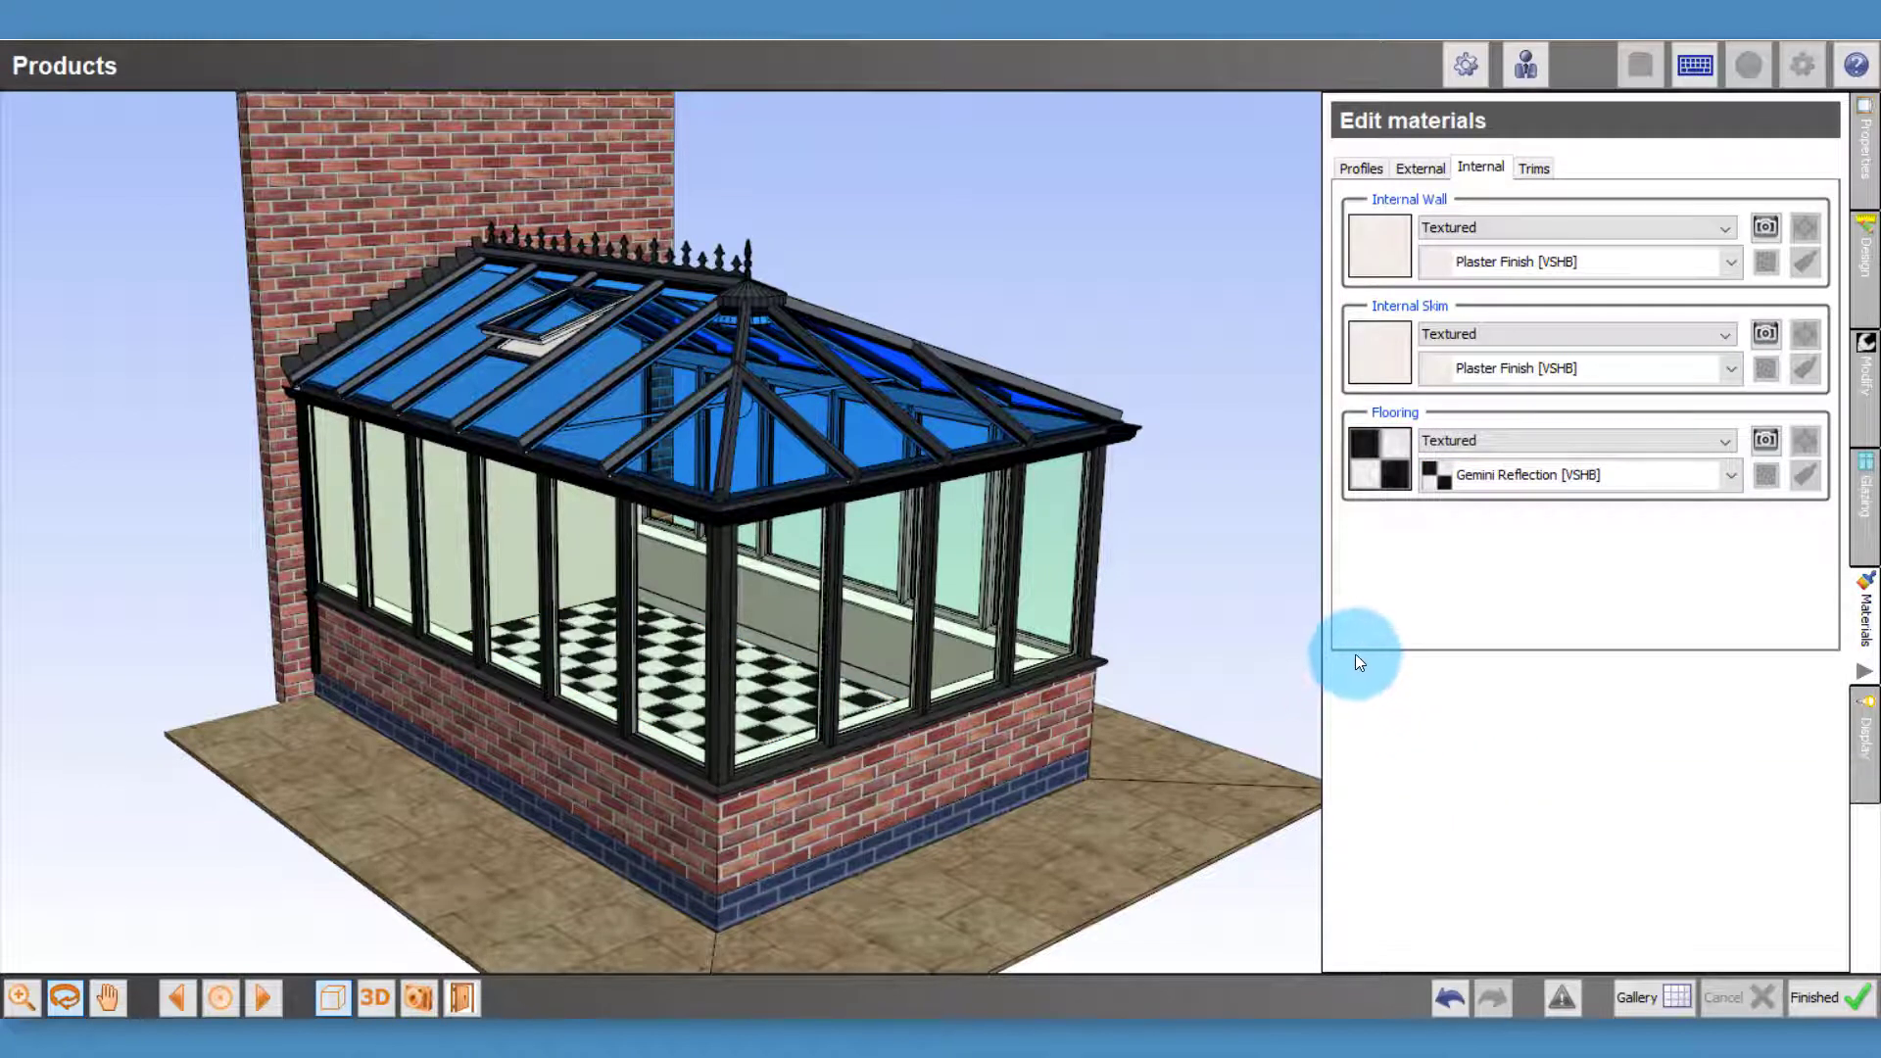
Change the skirting trim's material type to Textured
click(1541, 174)
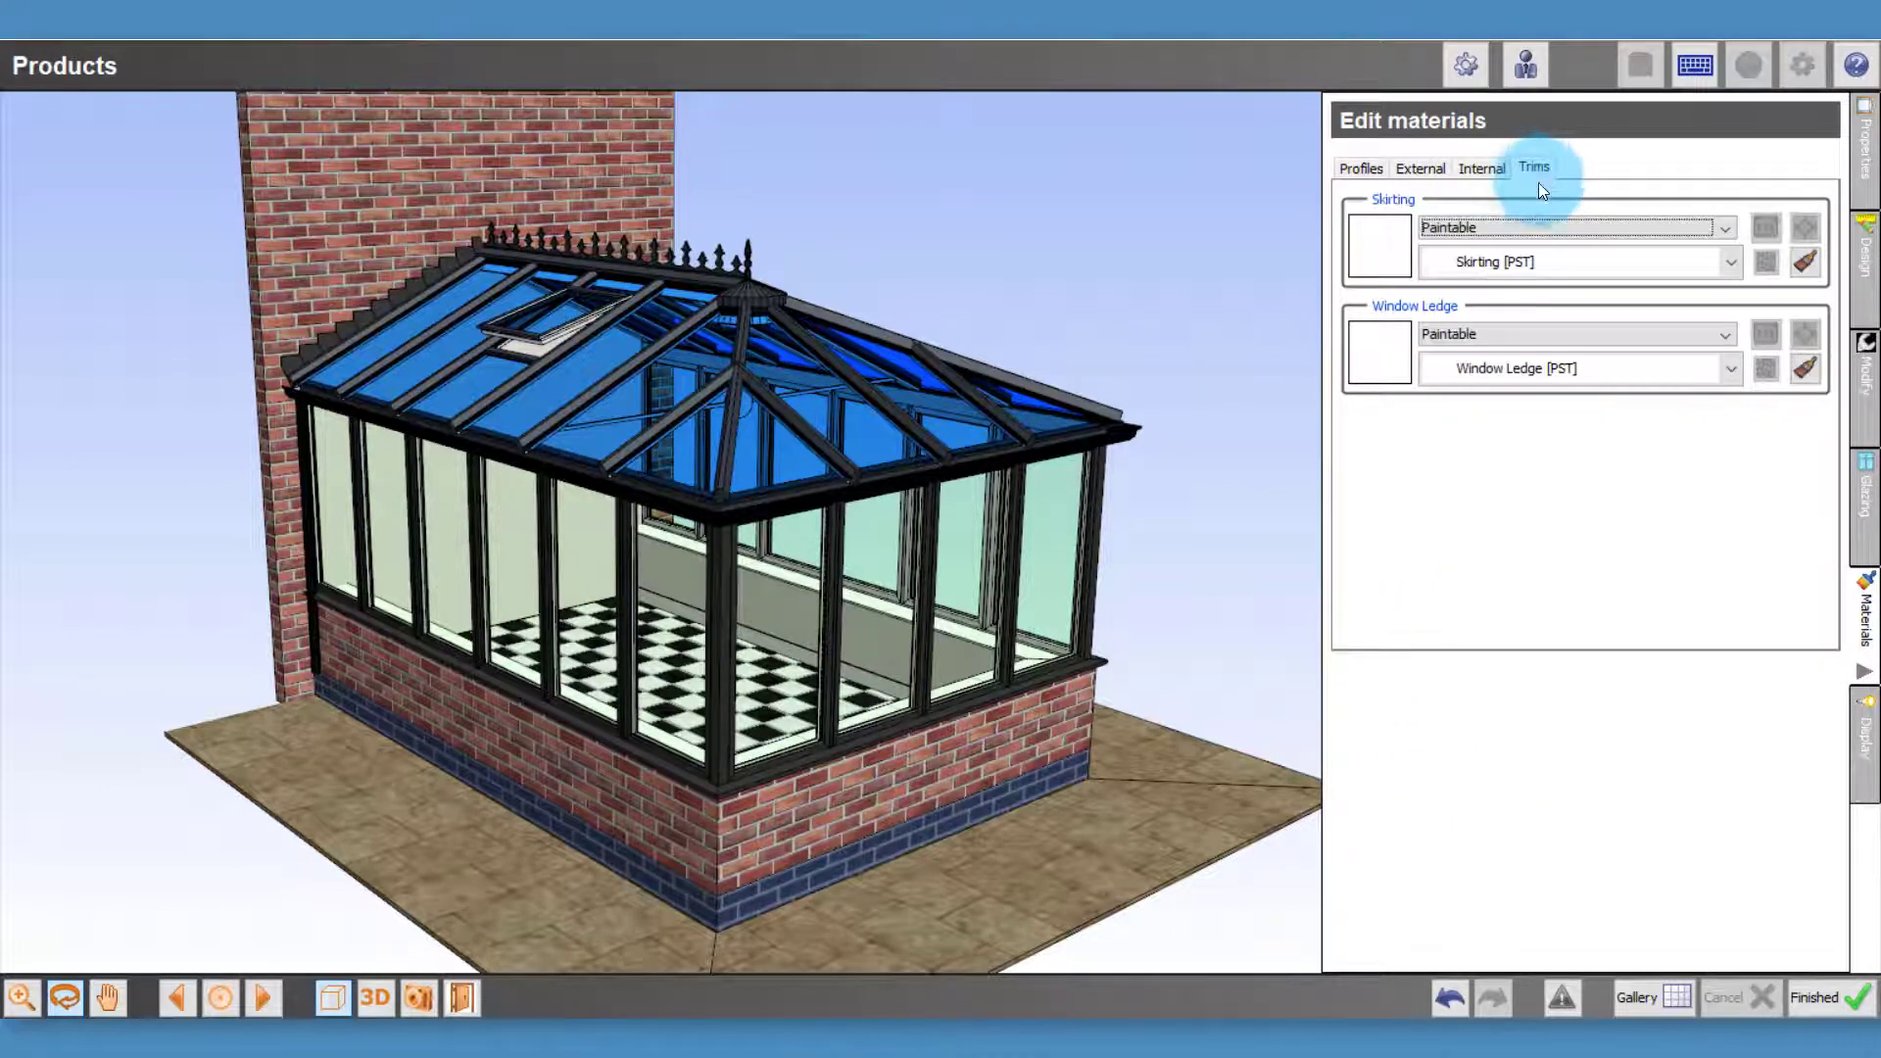
click(1502, 236)
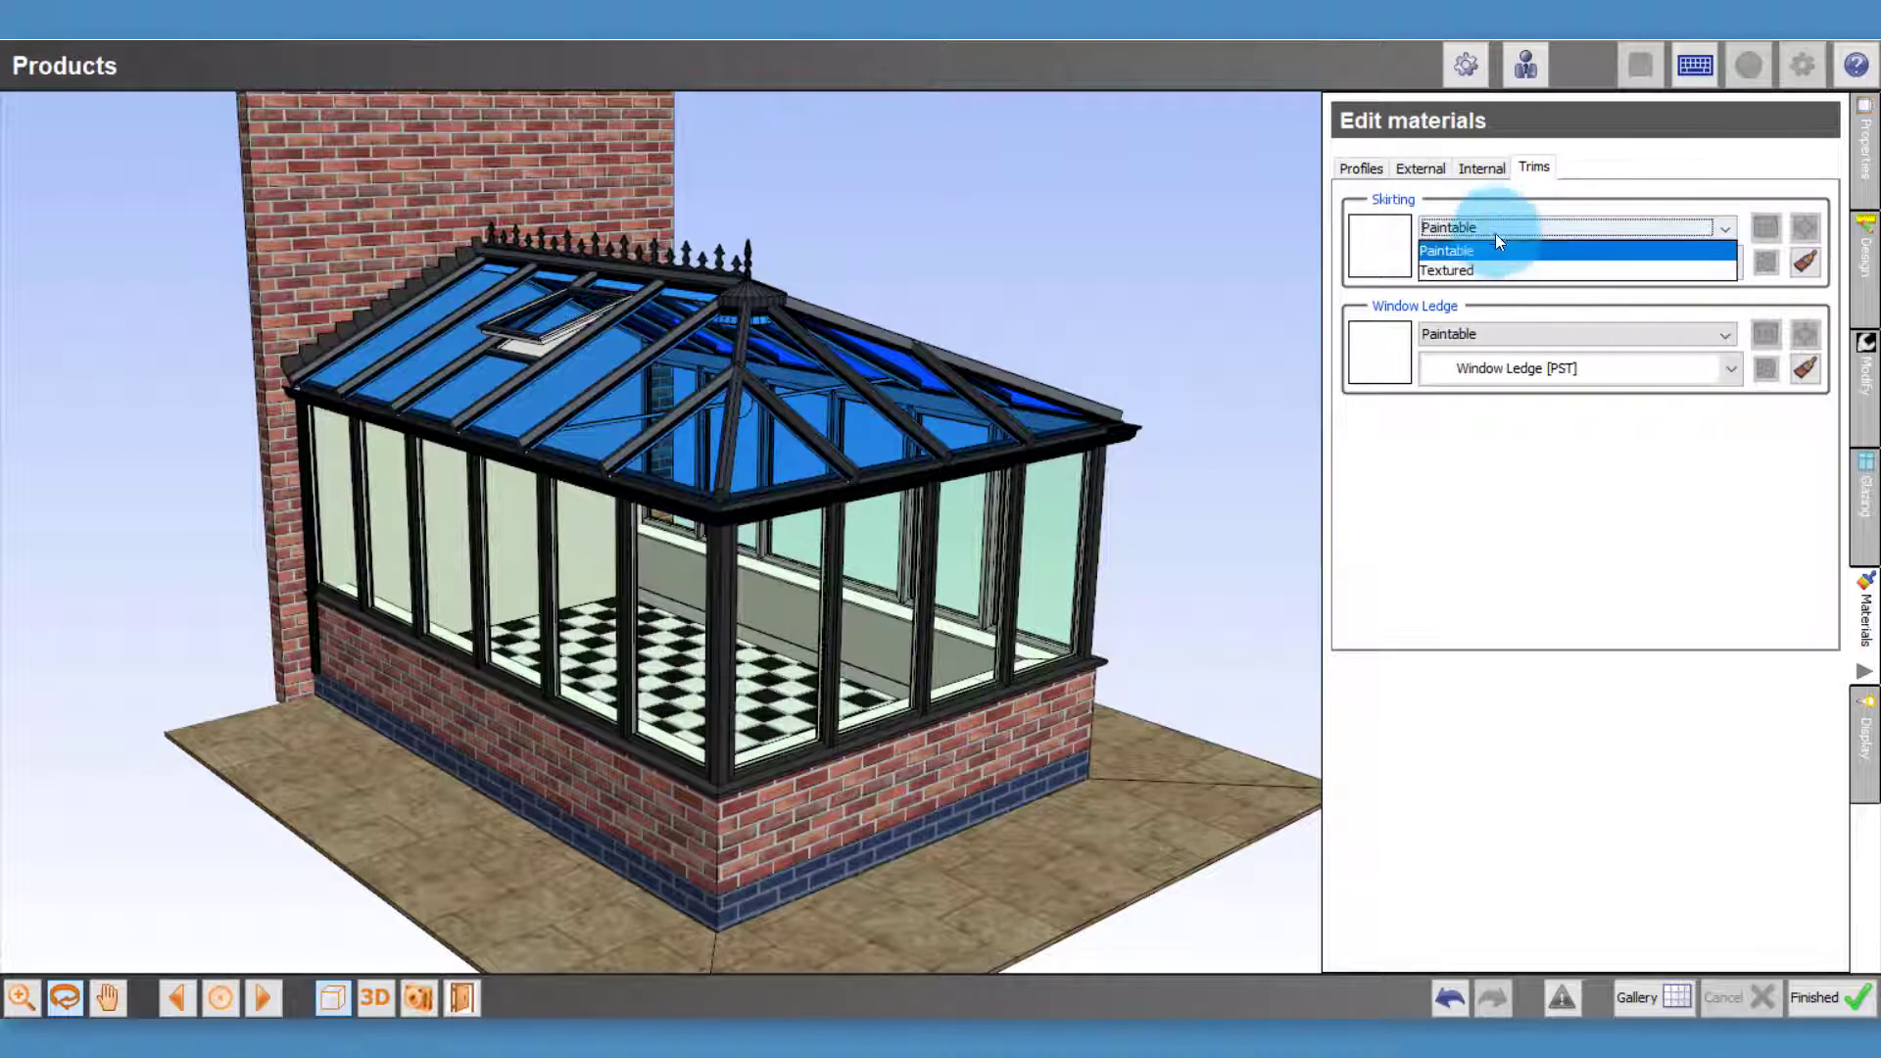
click(1490, 267)
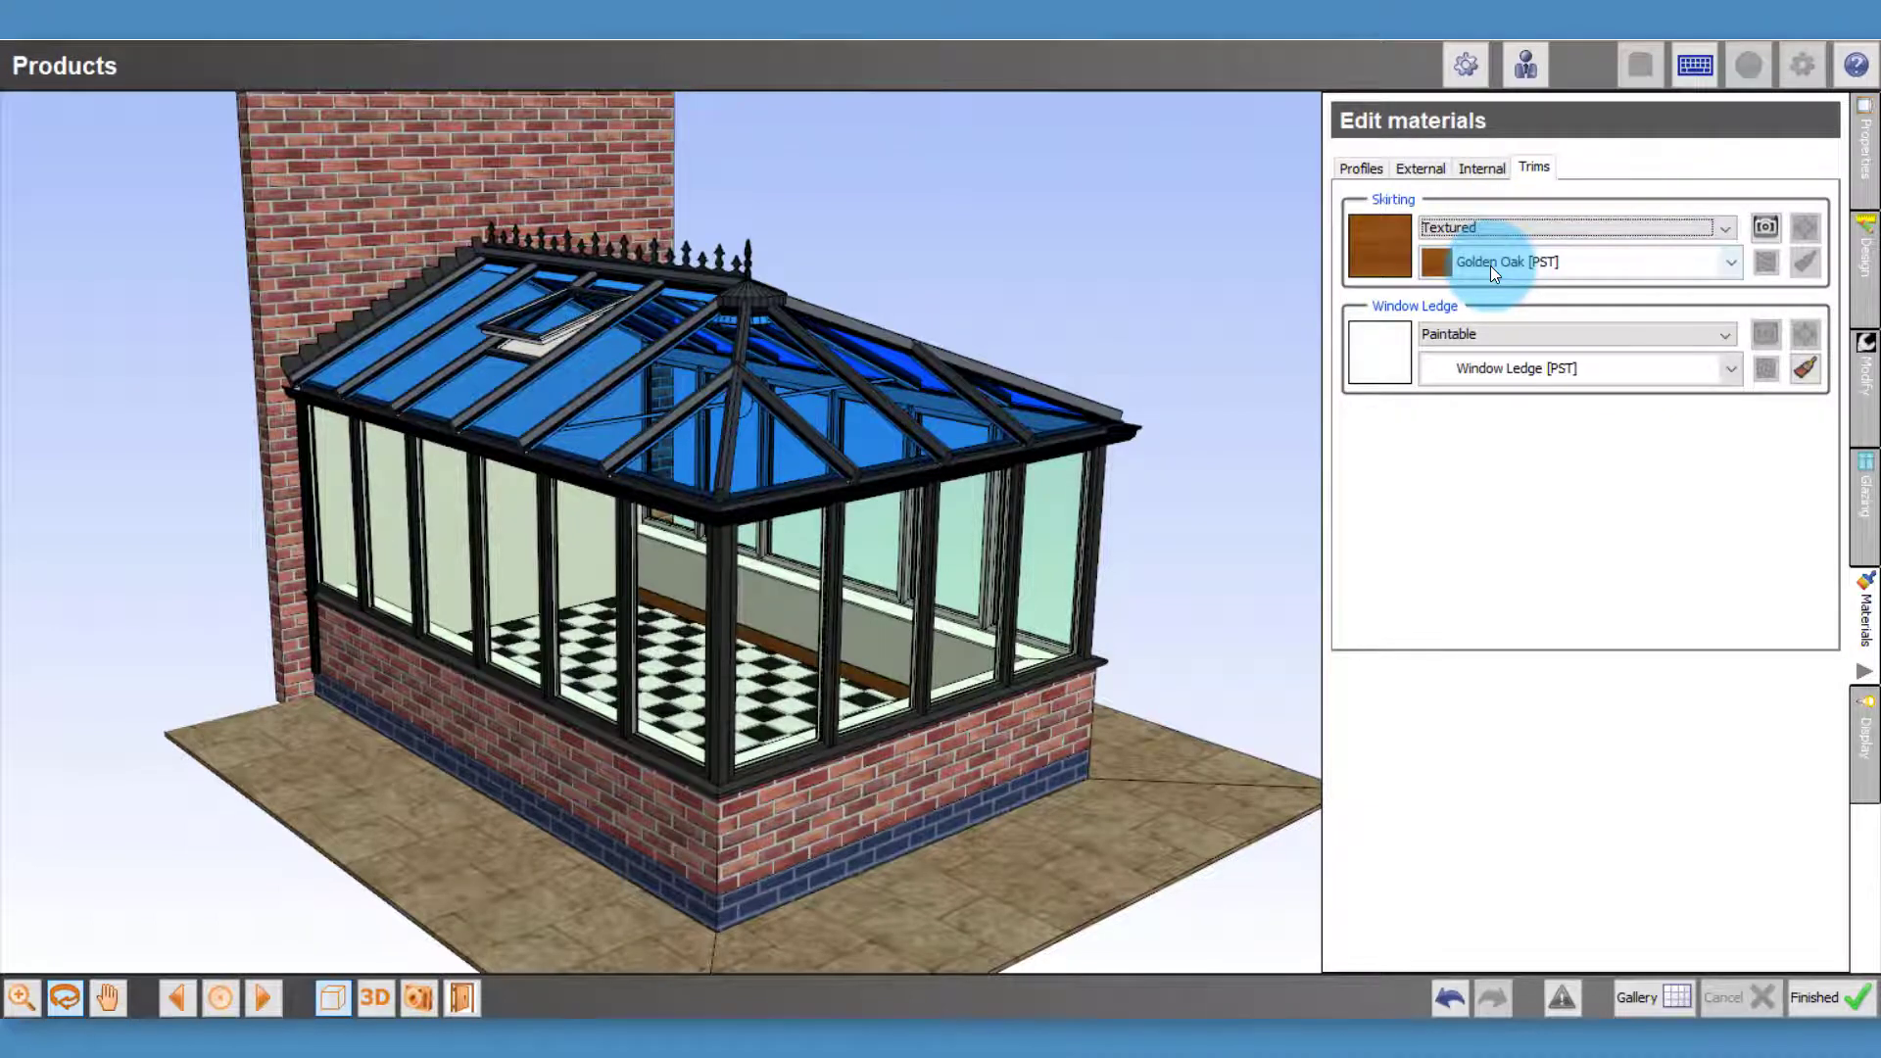
Change the window ledge's material type to Textured and give it the Rosewood [PST] texture
click(1485, 333)
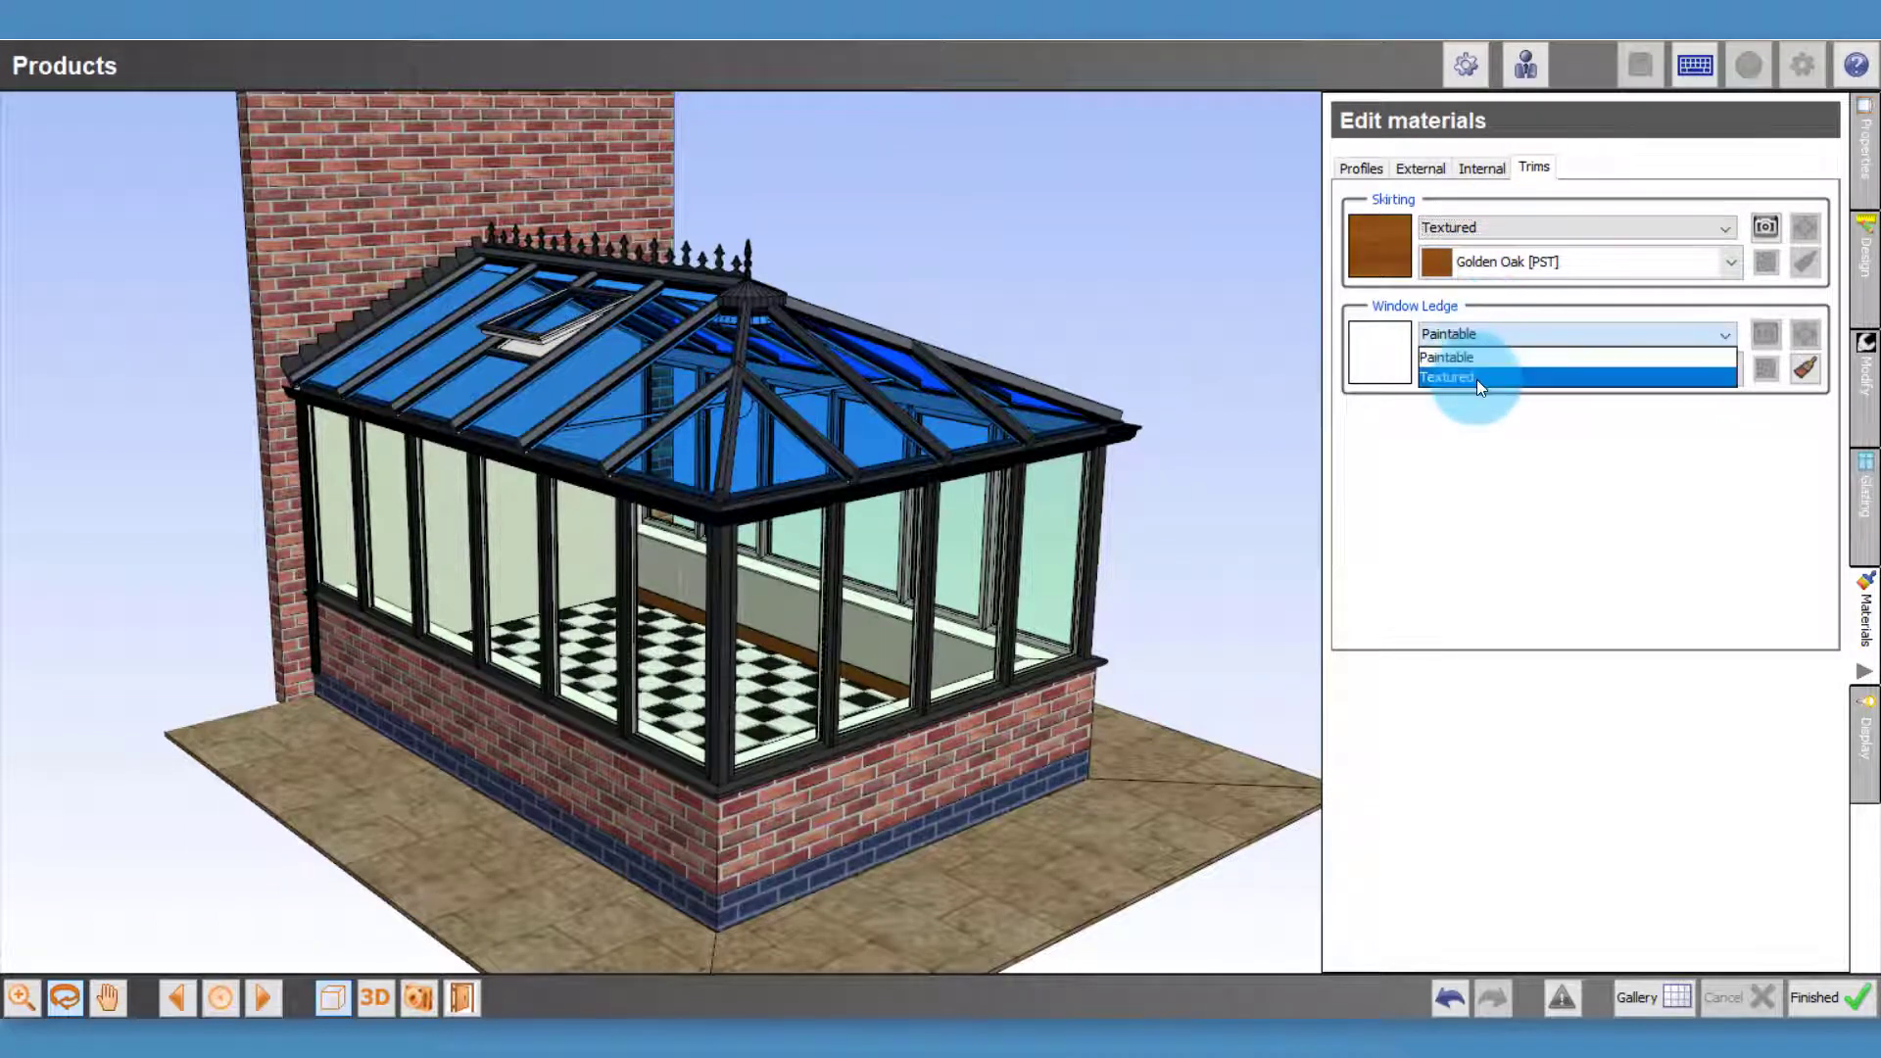
click(1473, 379)
click(1476, 370)
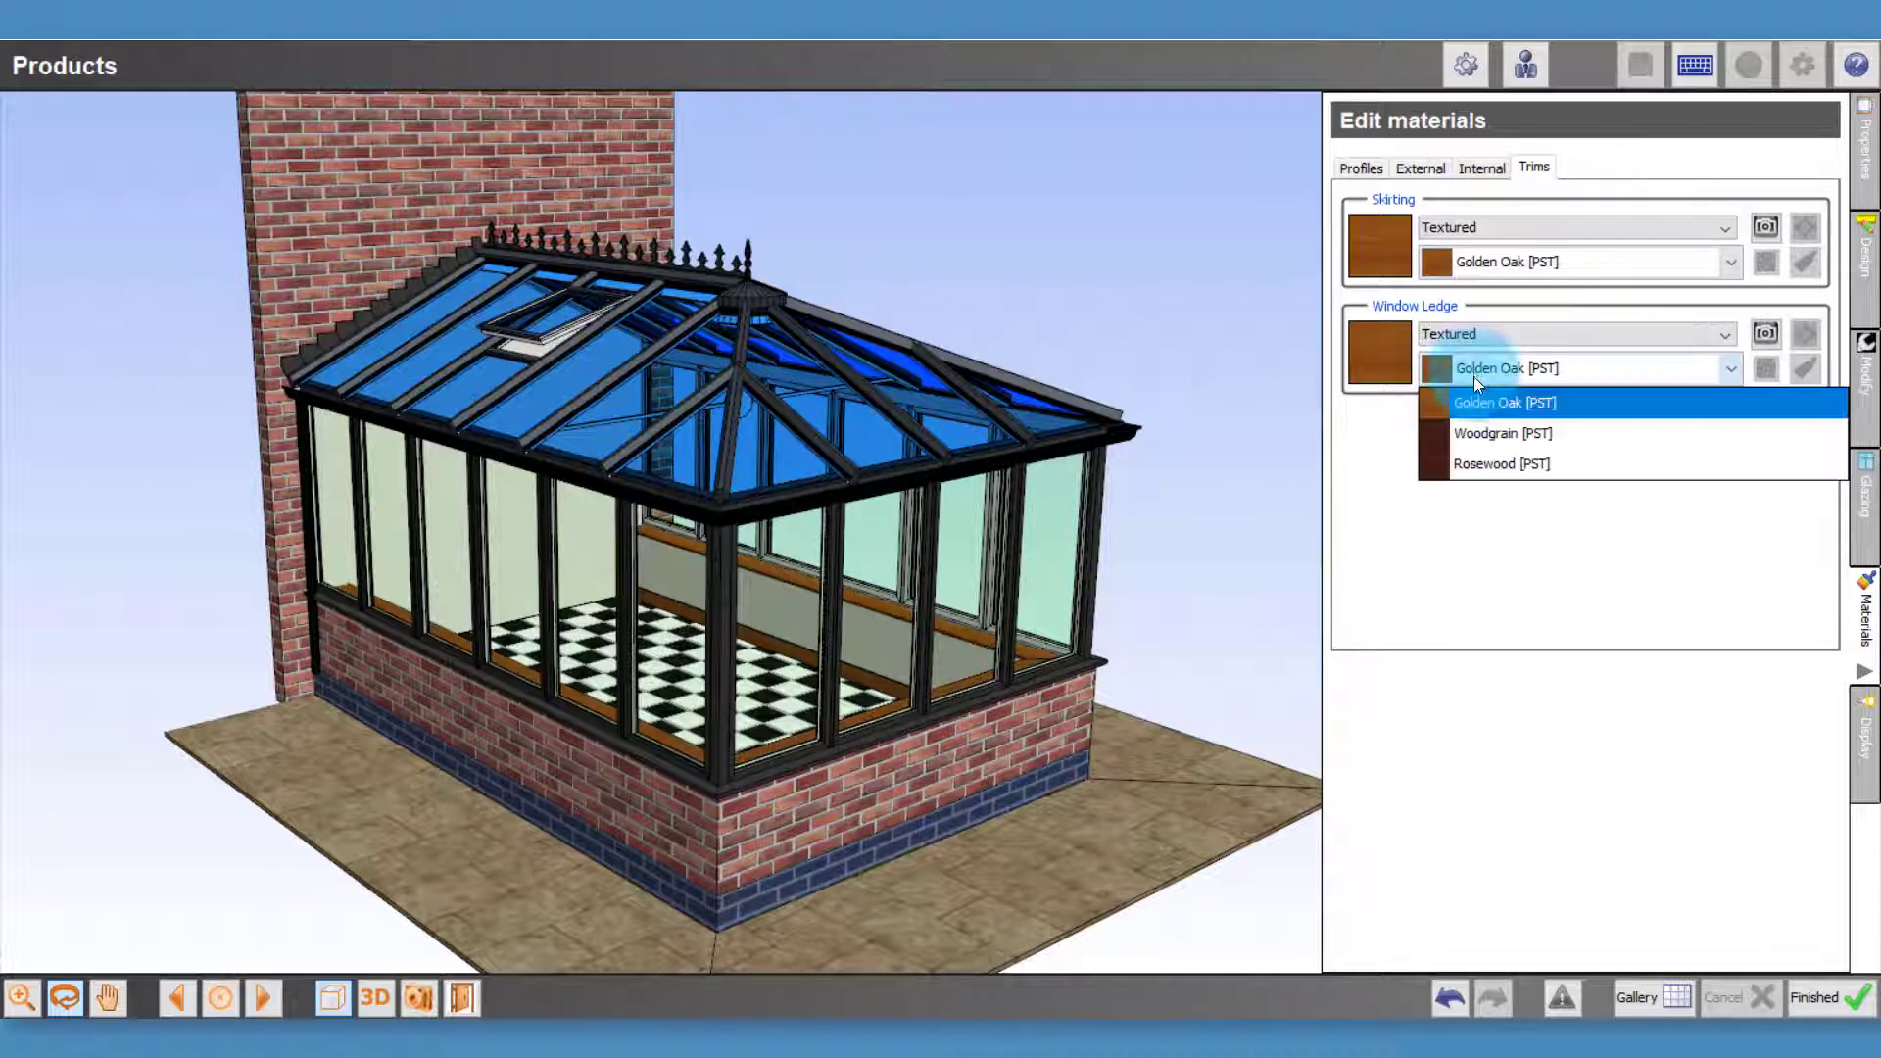
click(1470, 461)
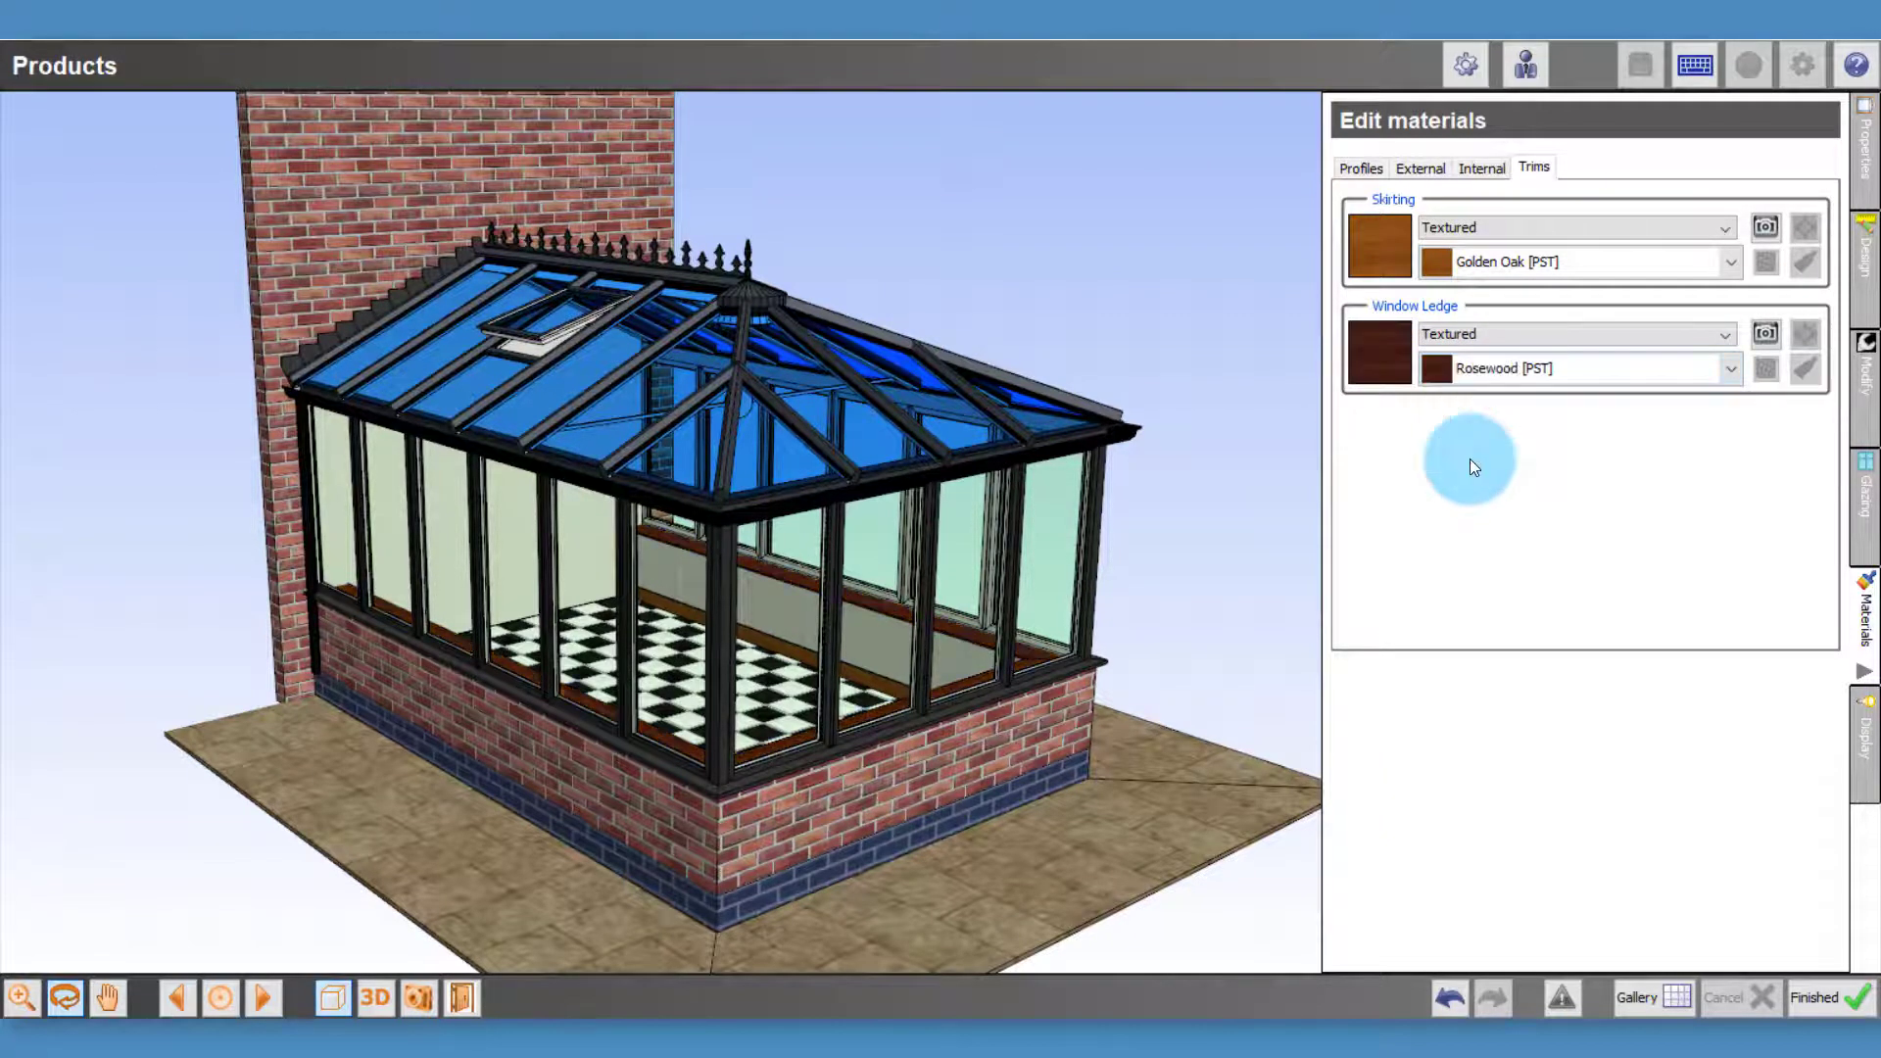
Give the skirting the Rosewood [PST] texture to match the window ledge
click(1495, 262)
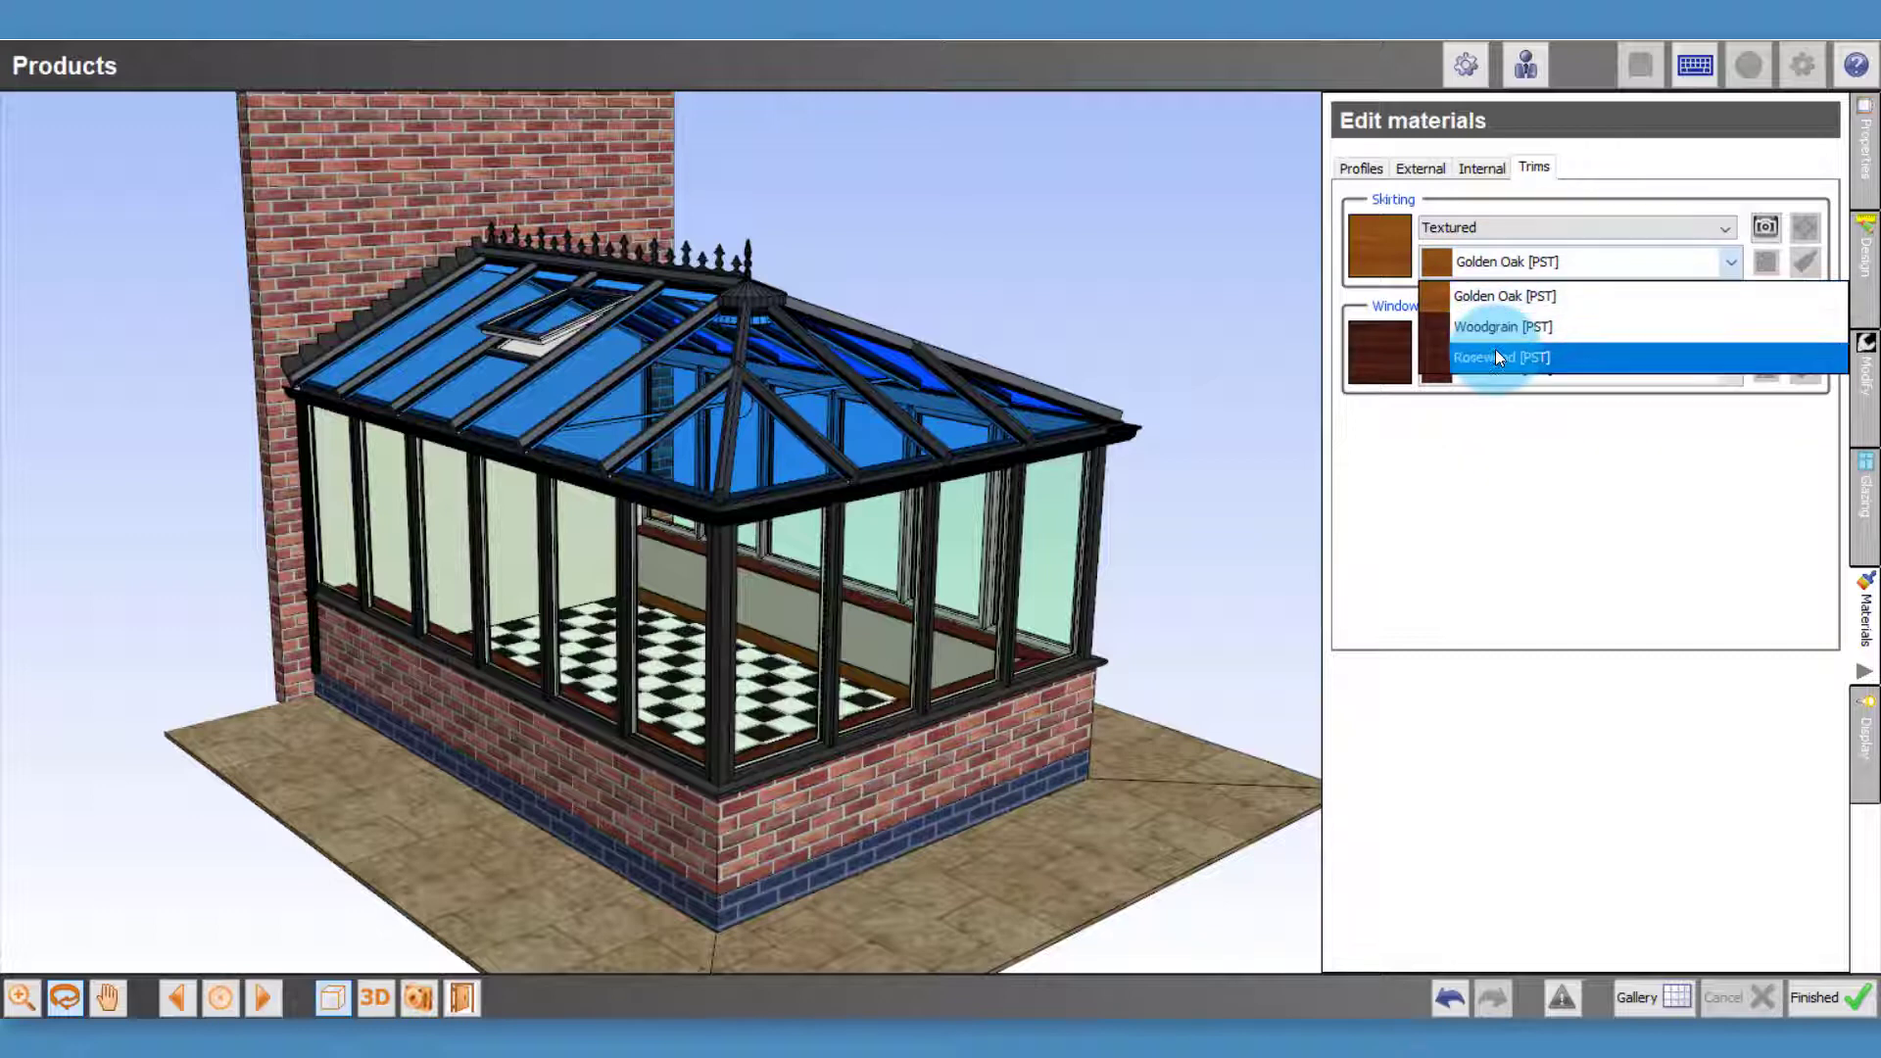
click(1484, 517)
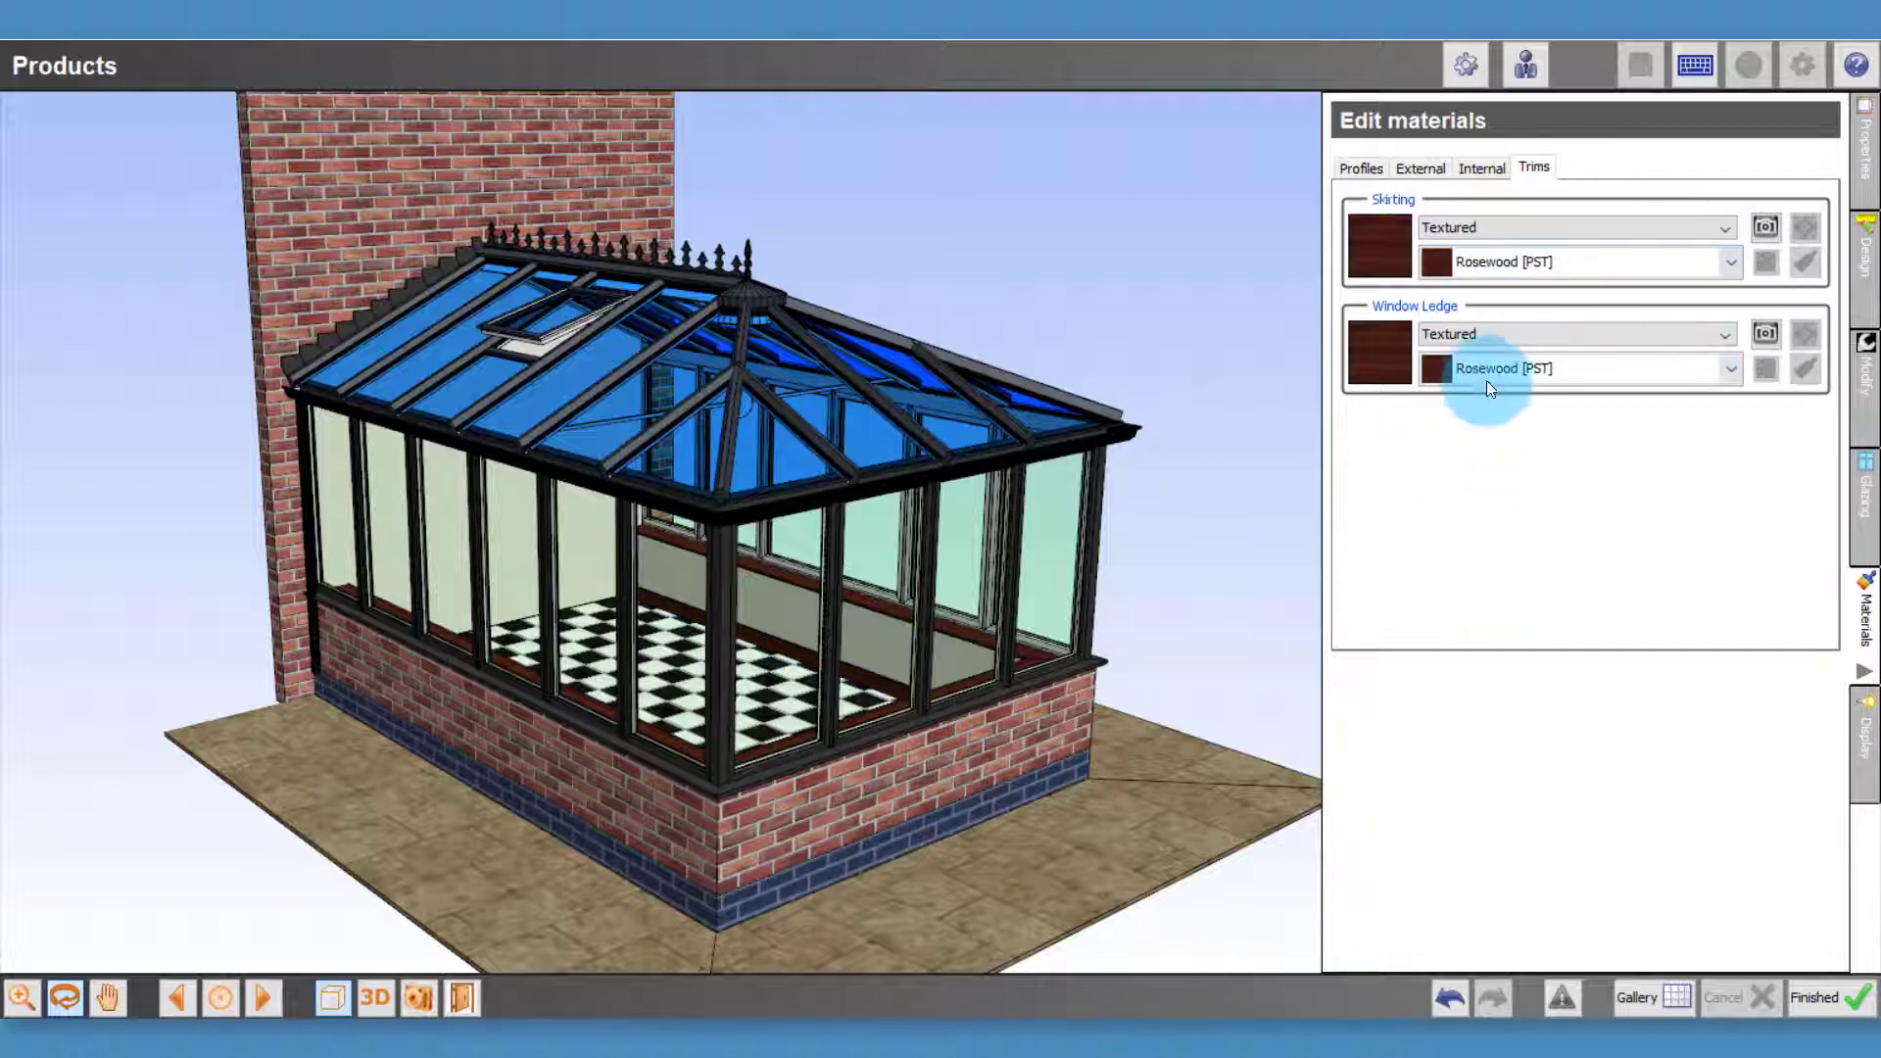
Change the material type of both the skirting and the window ledge to Paintable
click(1478, 226)
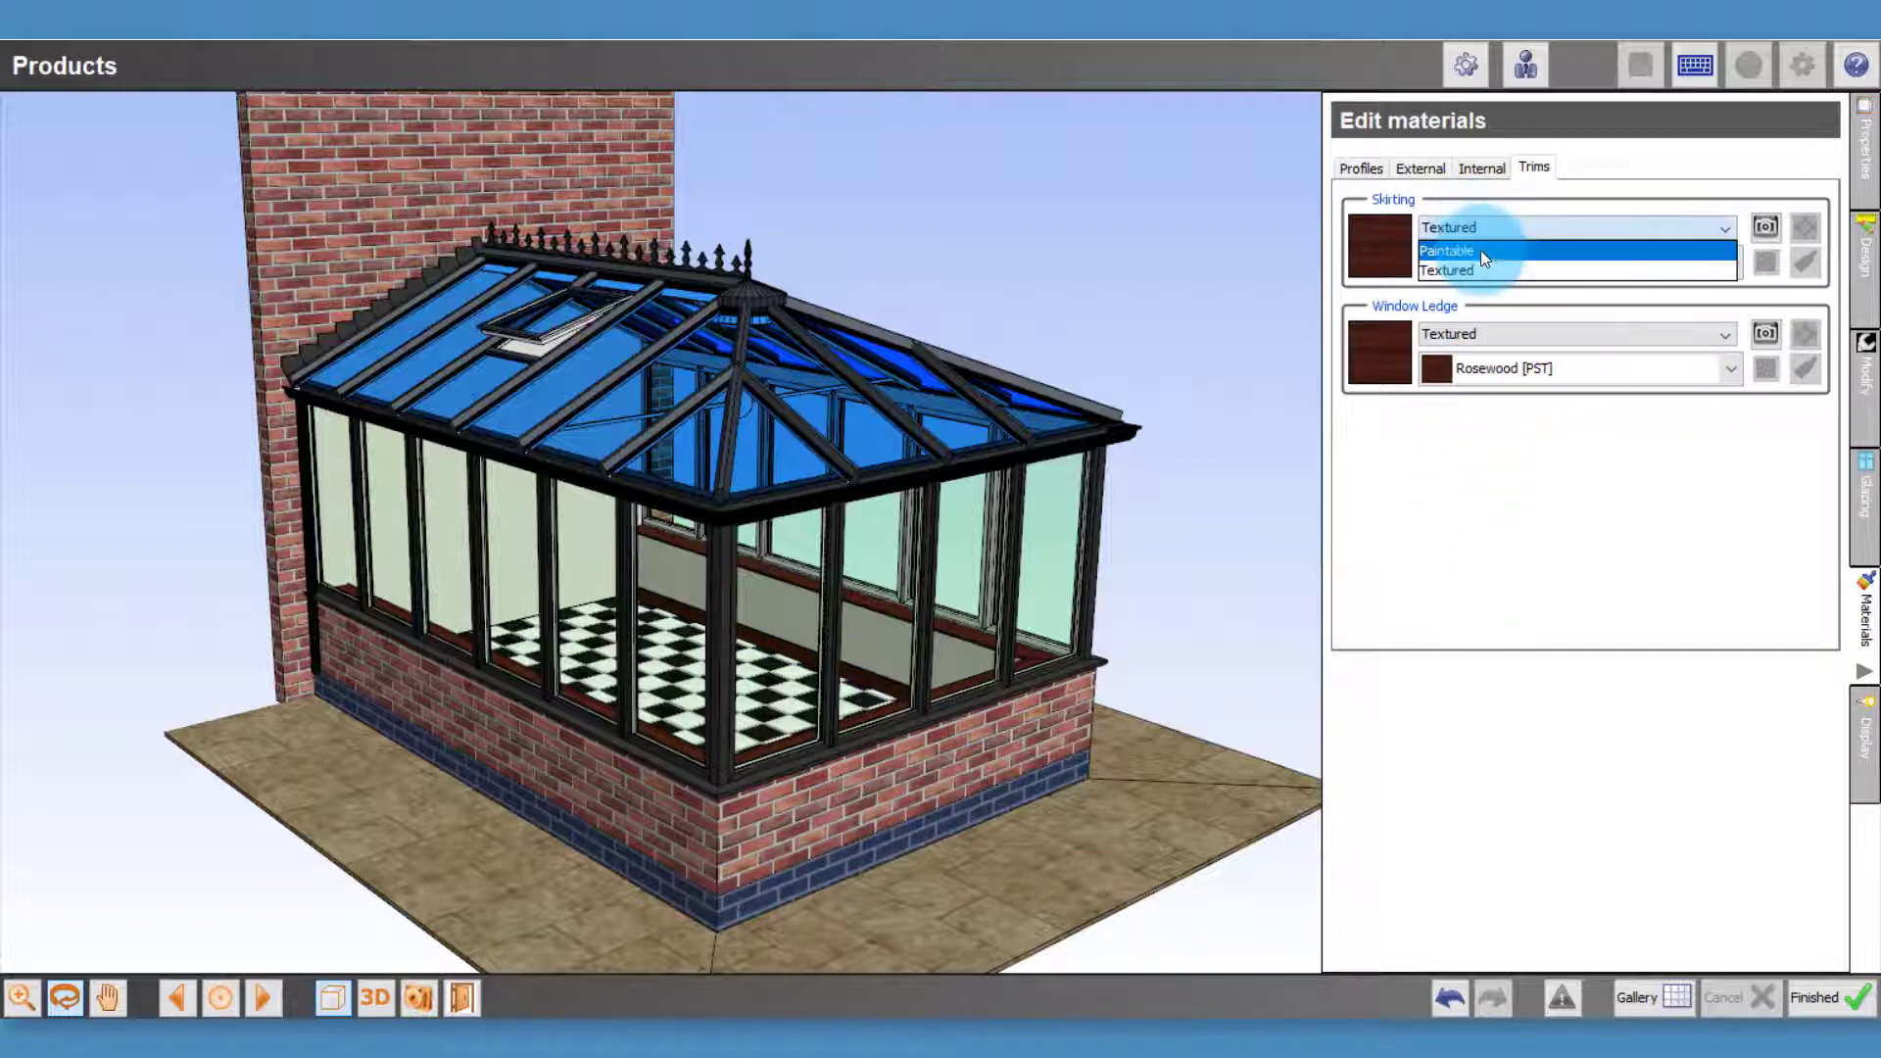
click(1480, 252)
click(1485, 334)
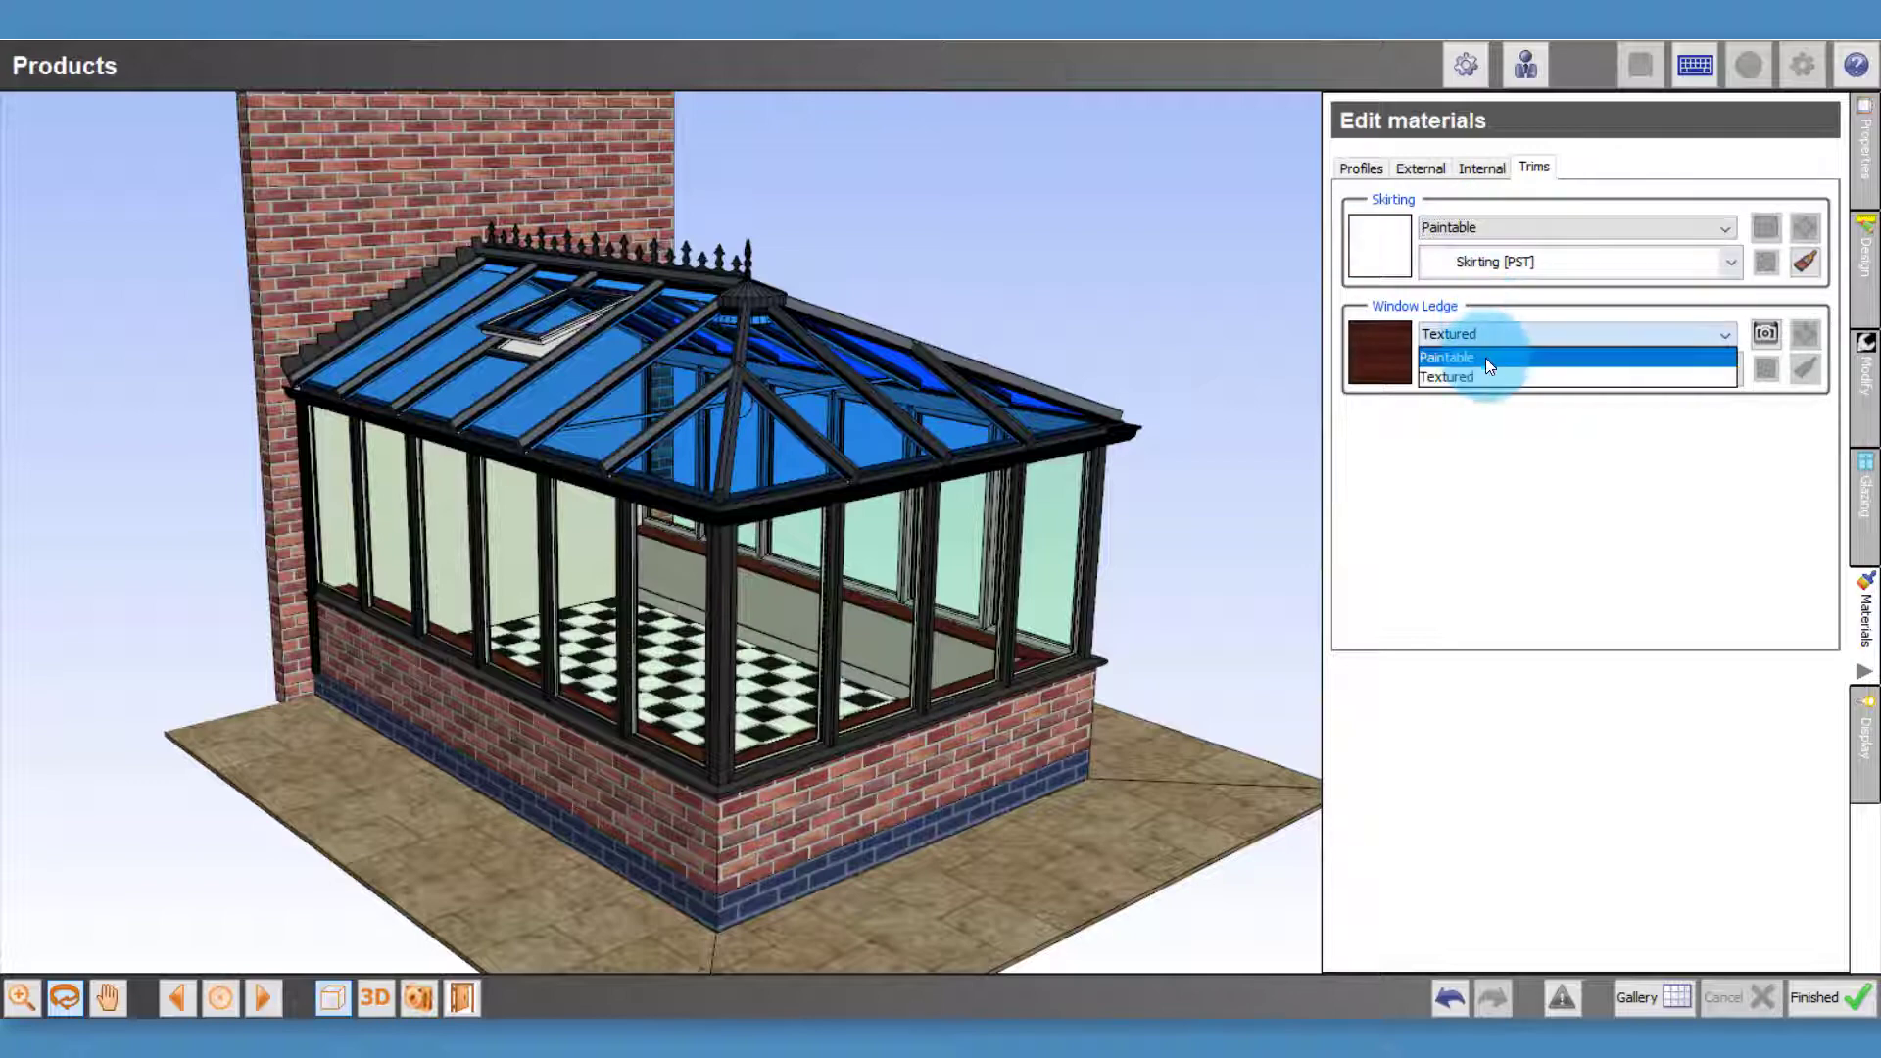
click(1485, 356)
Bring up the elevation of the 4600 mm side wall and open its side frame settings
drag(1287, 559, 1190, 549)
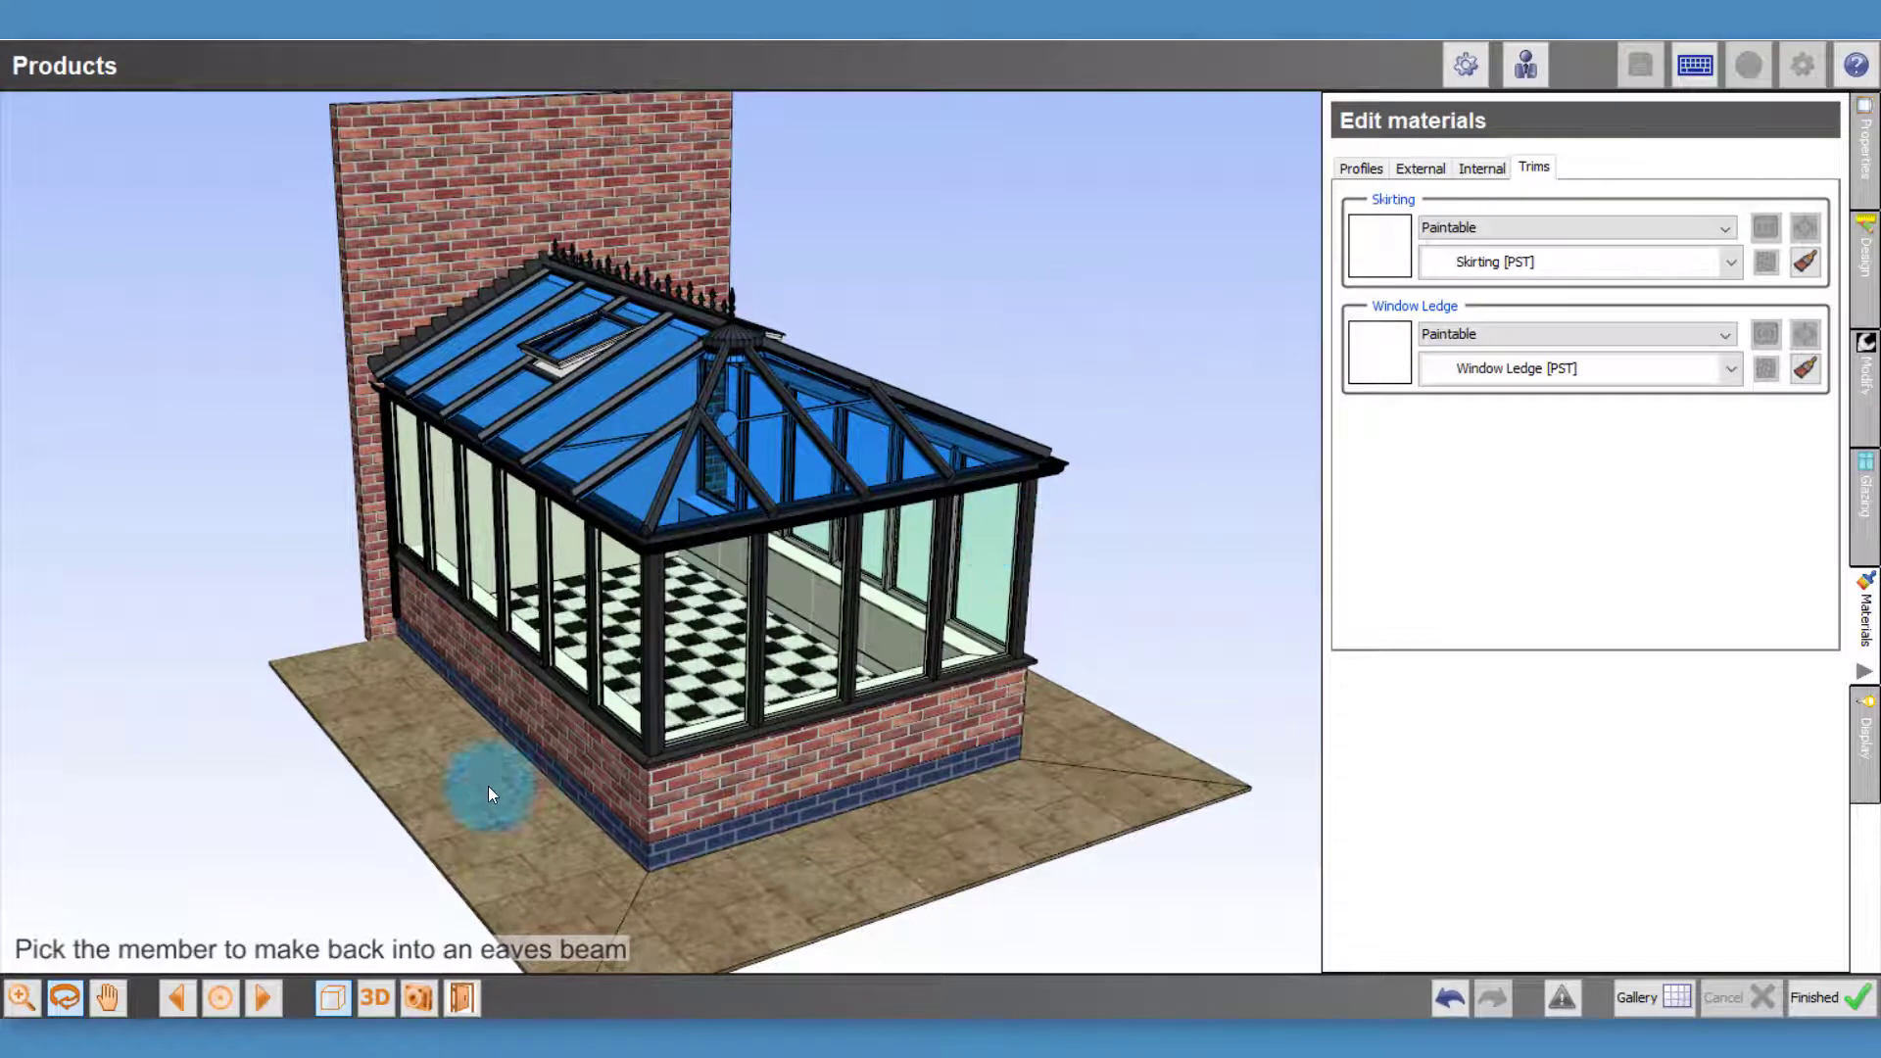
click(224, 997)
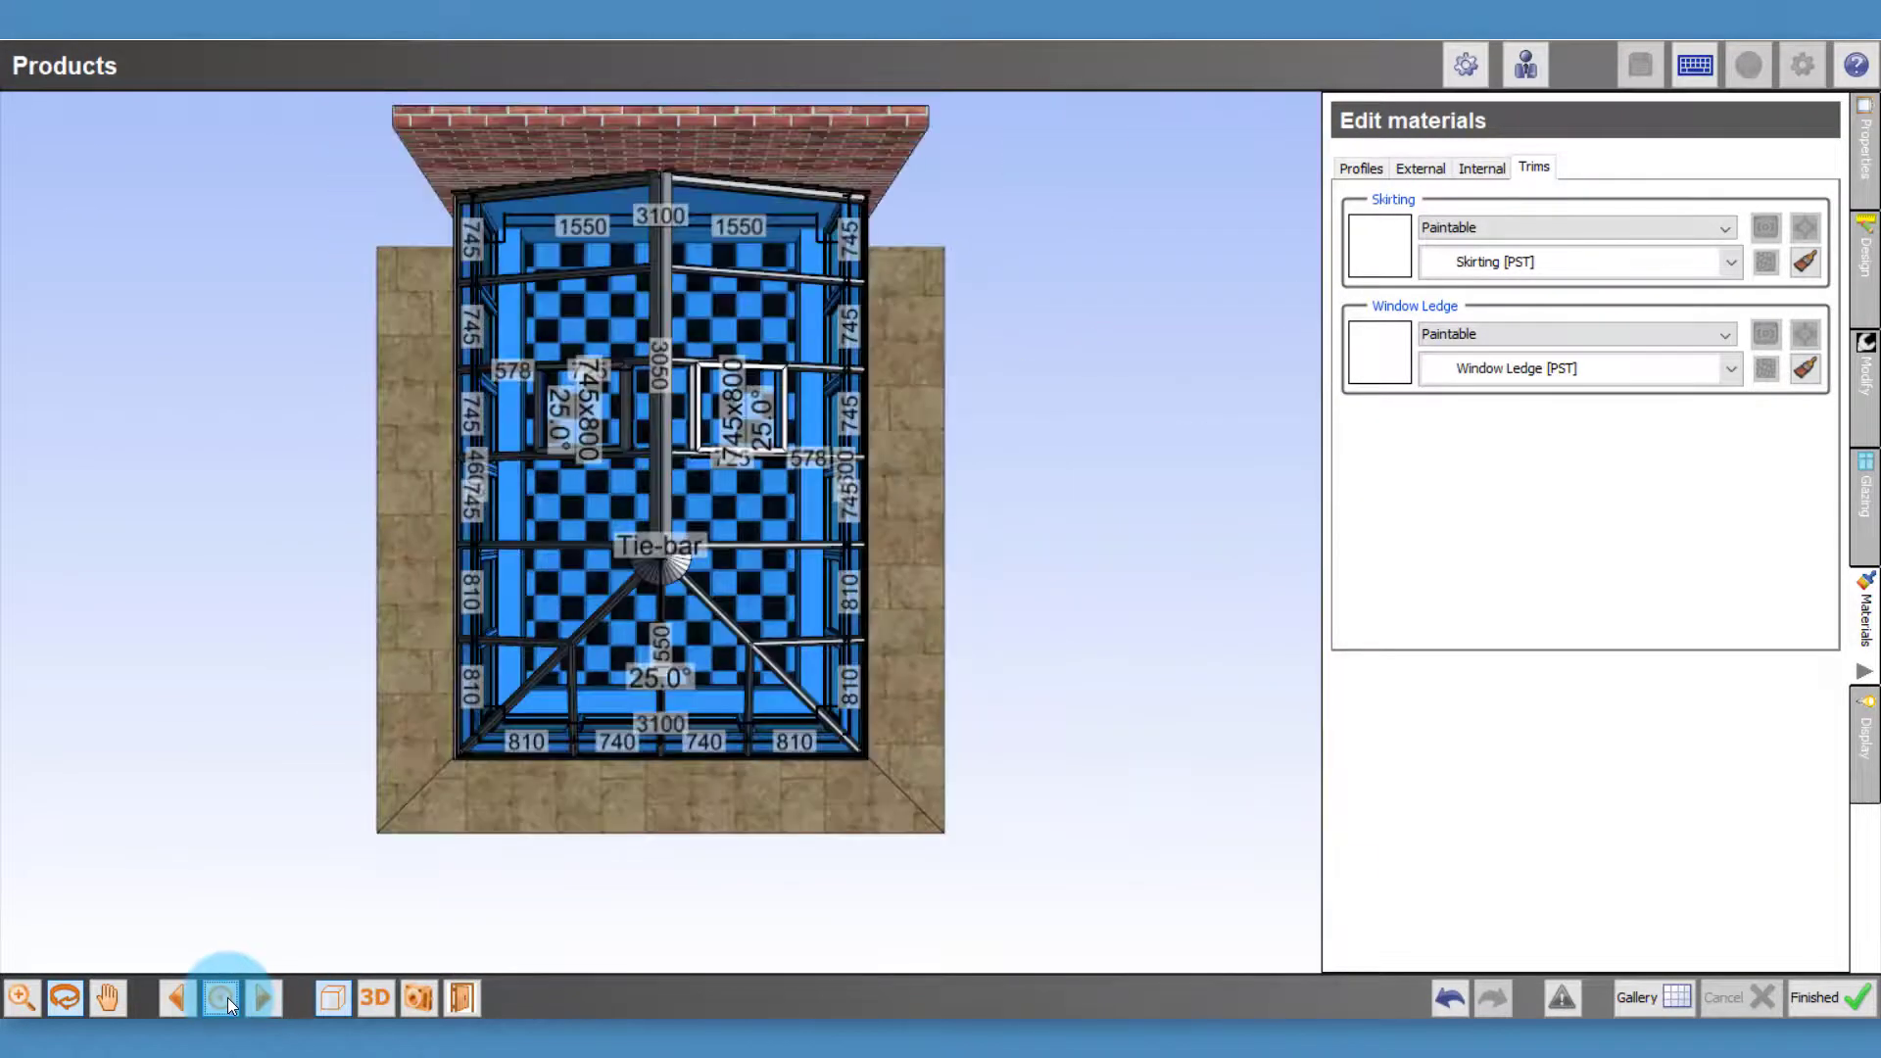
click(255, 997)
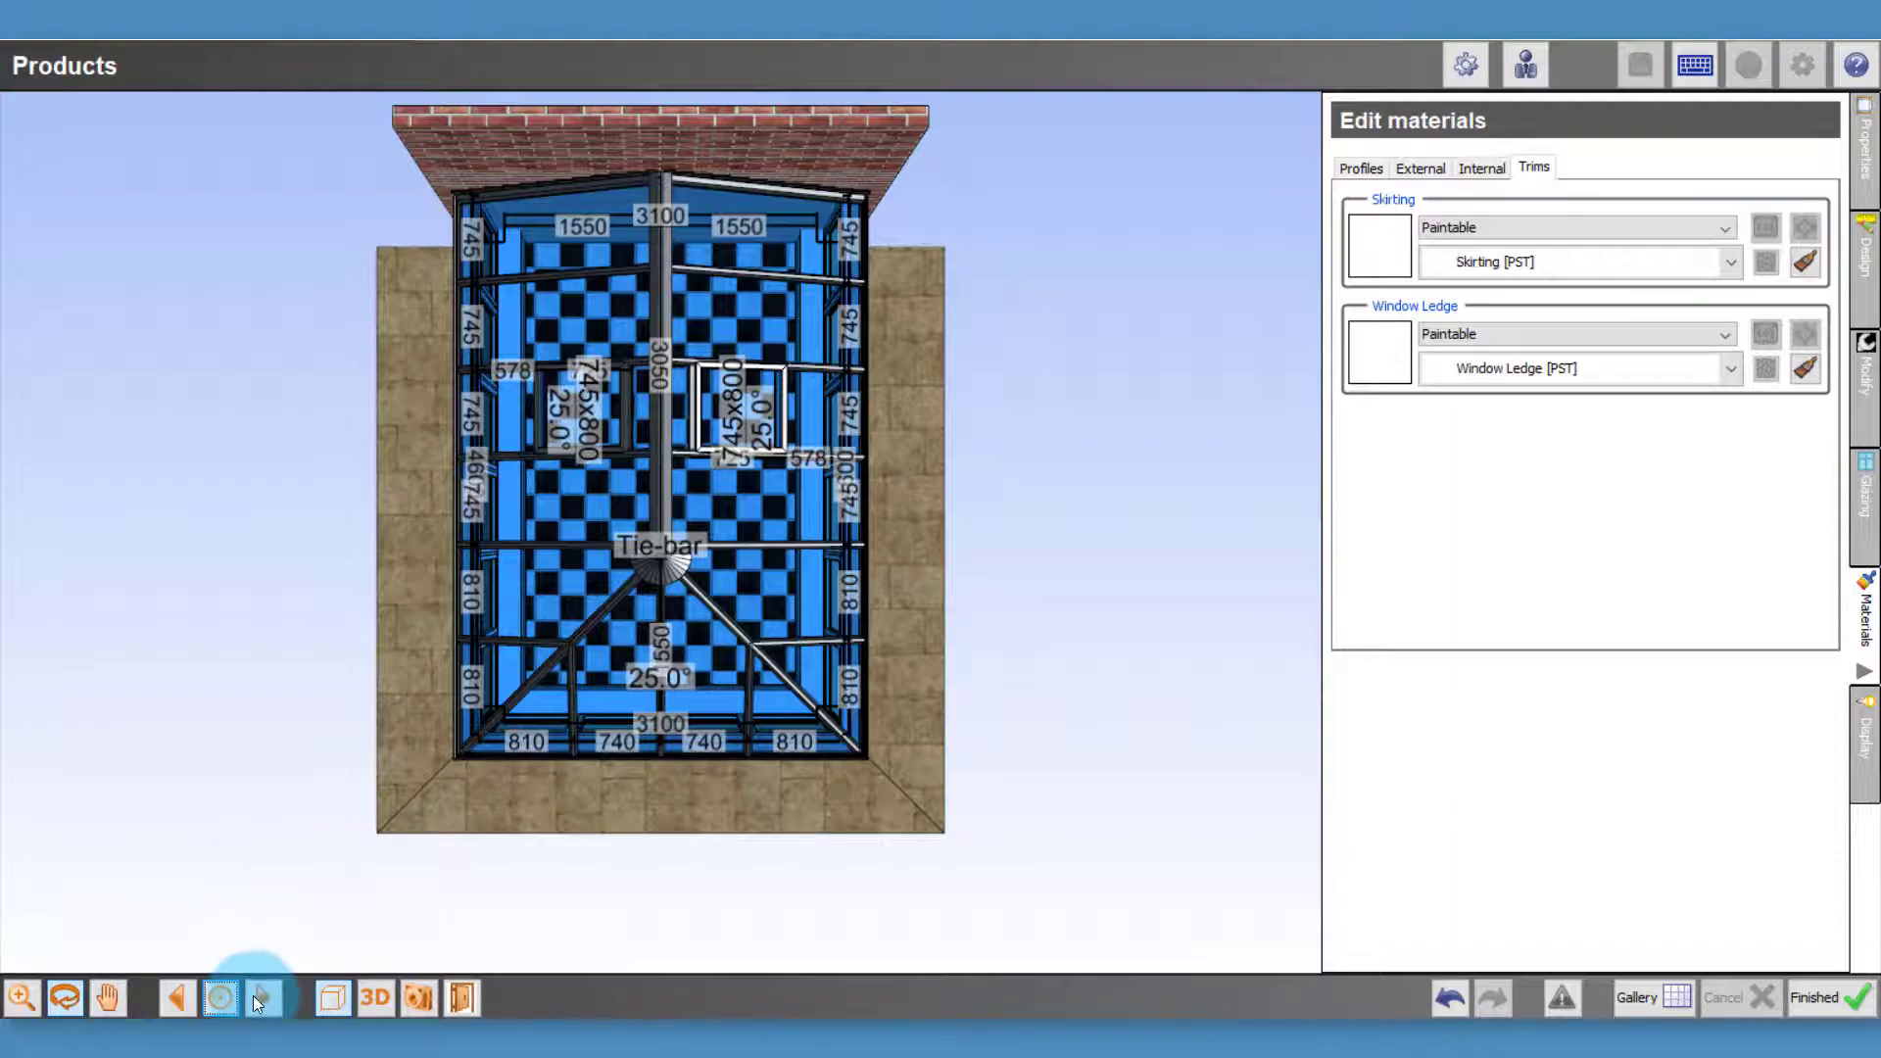
click(259, 997)
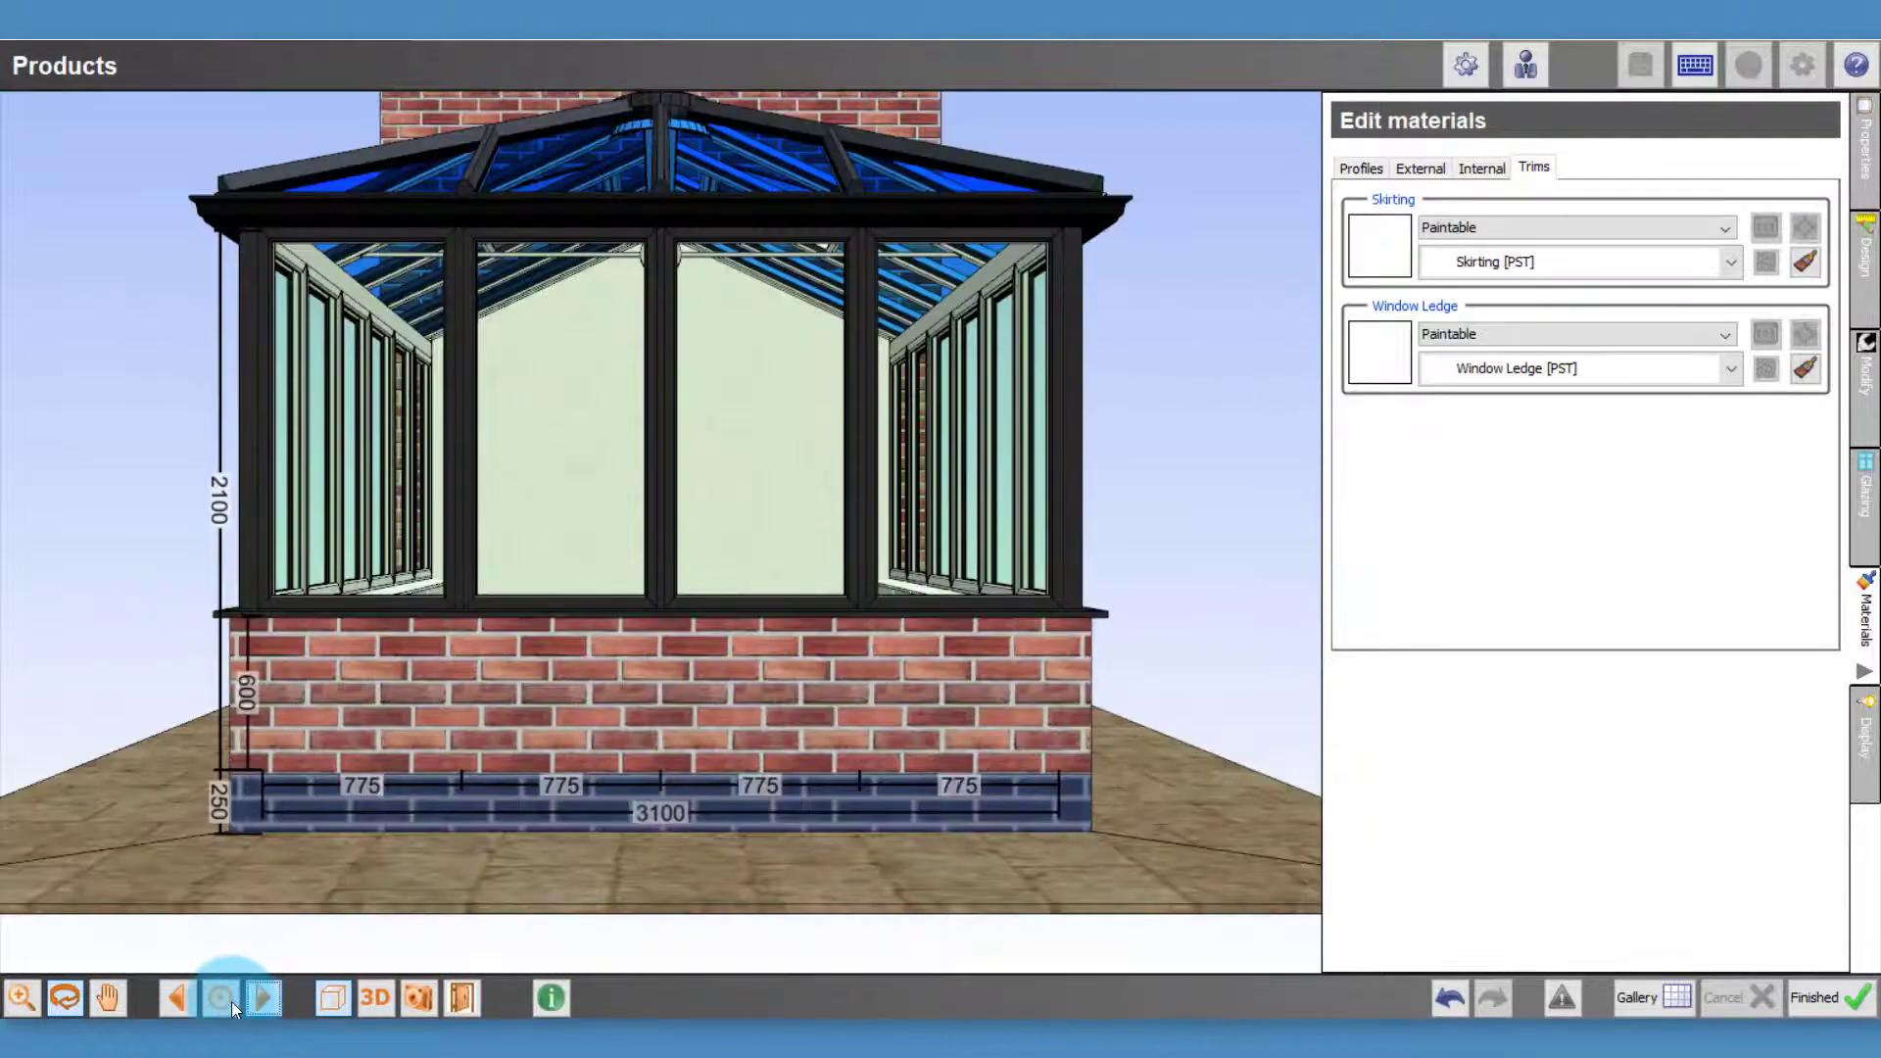
click(190, 1002)
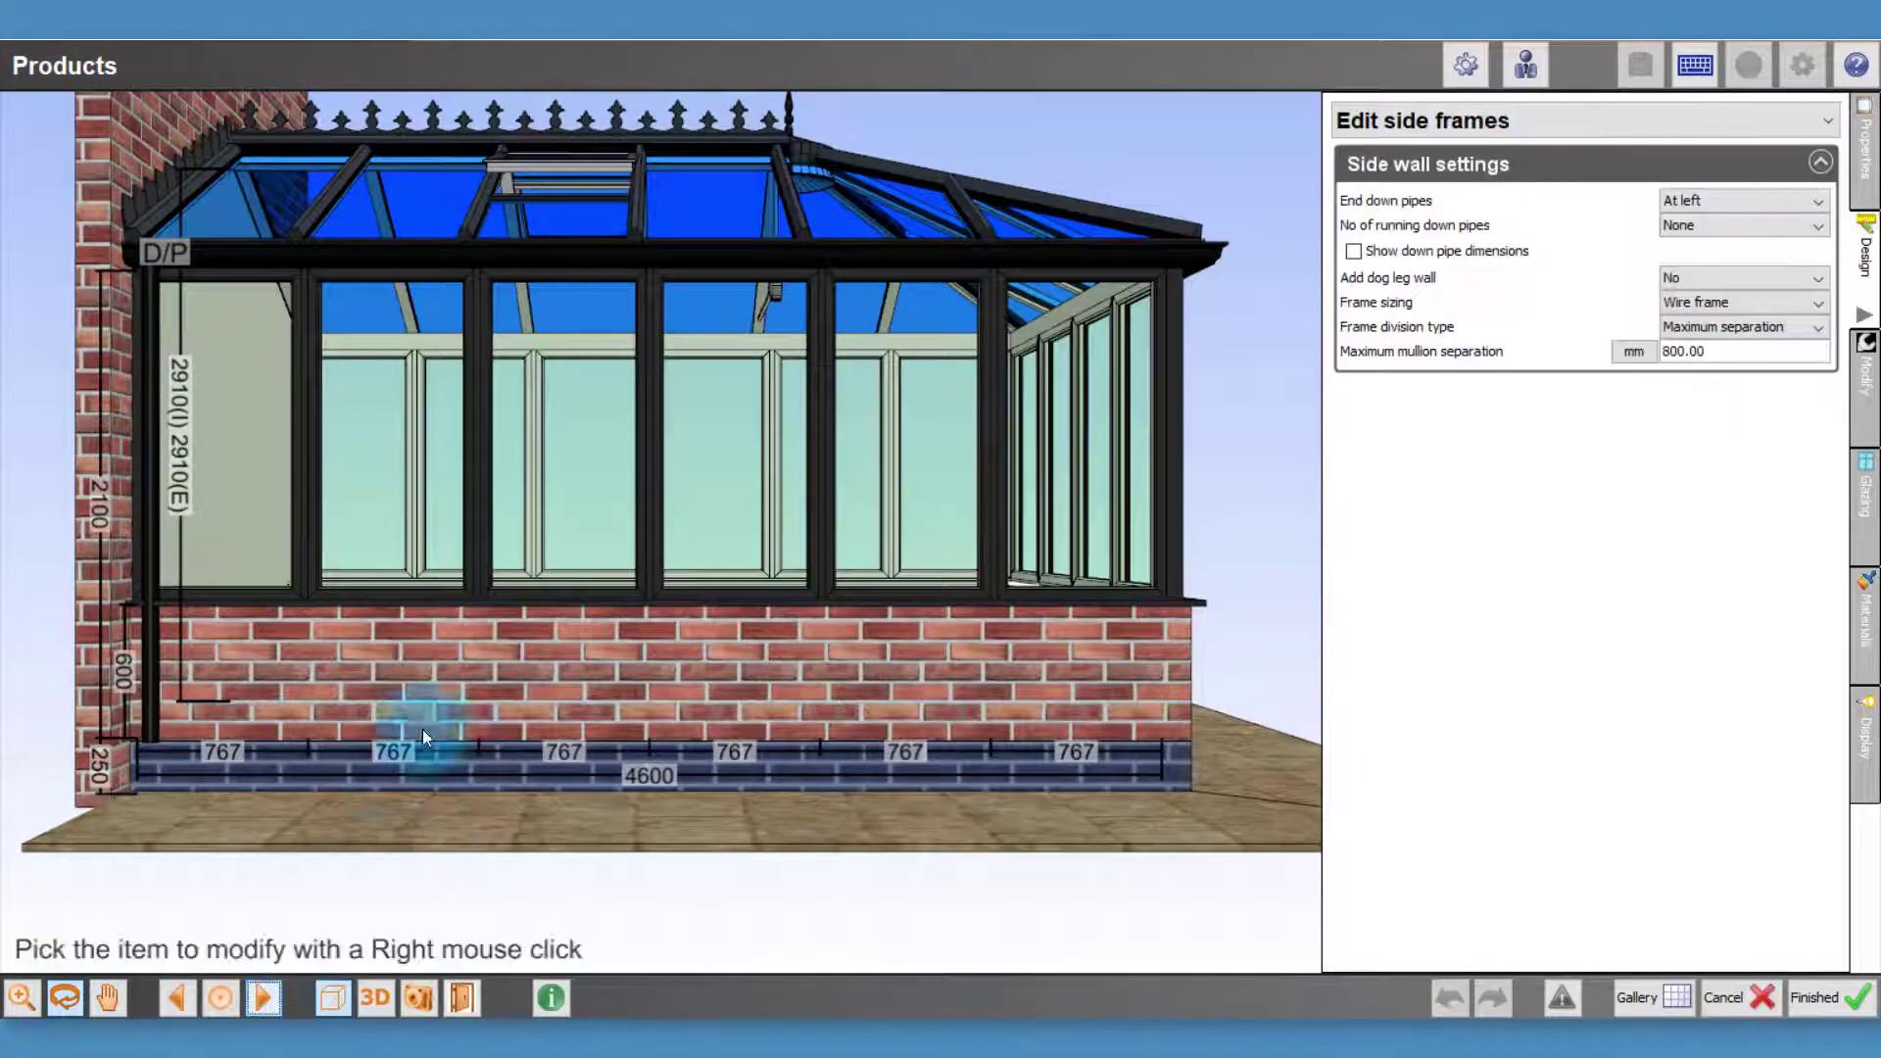
right_click(561, 439)
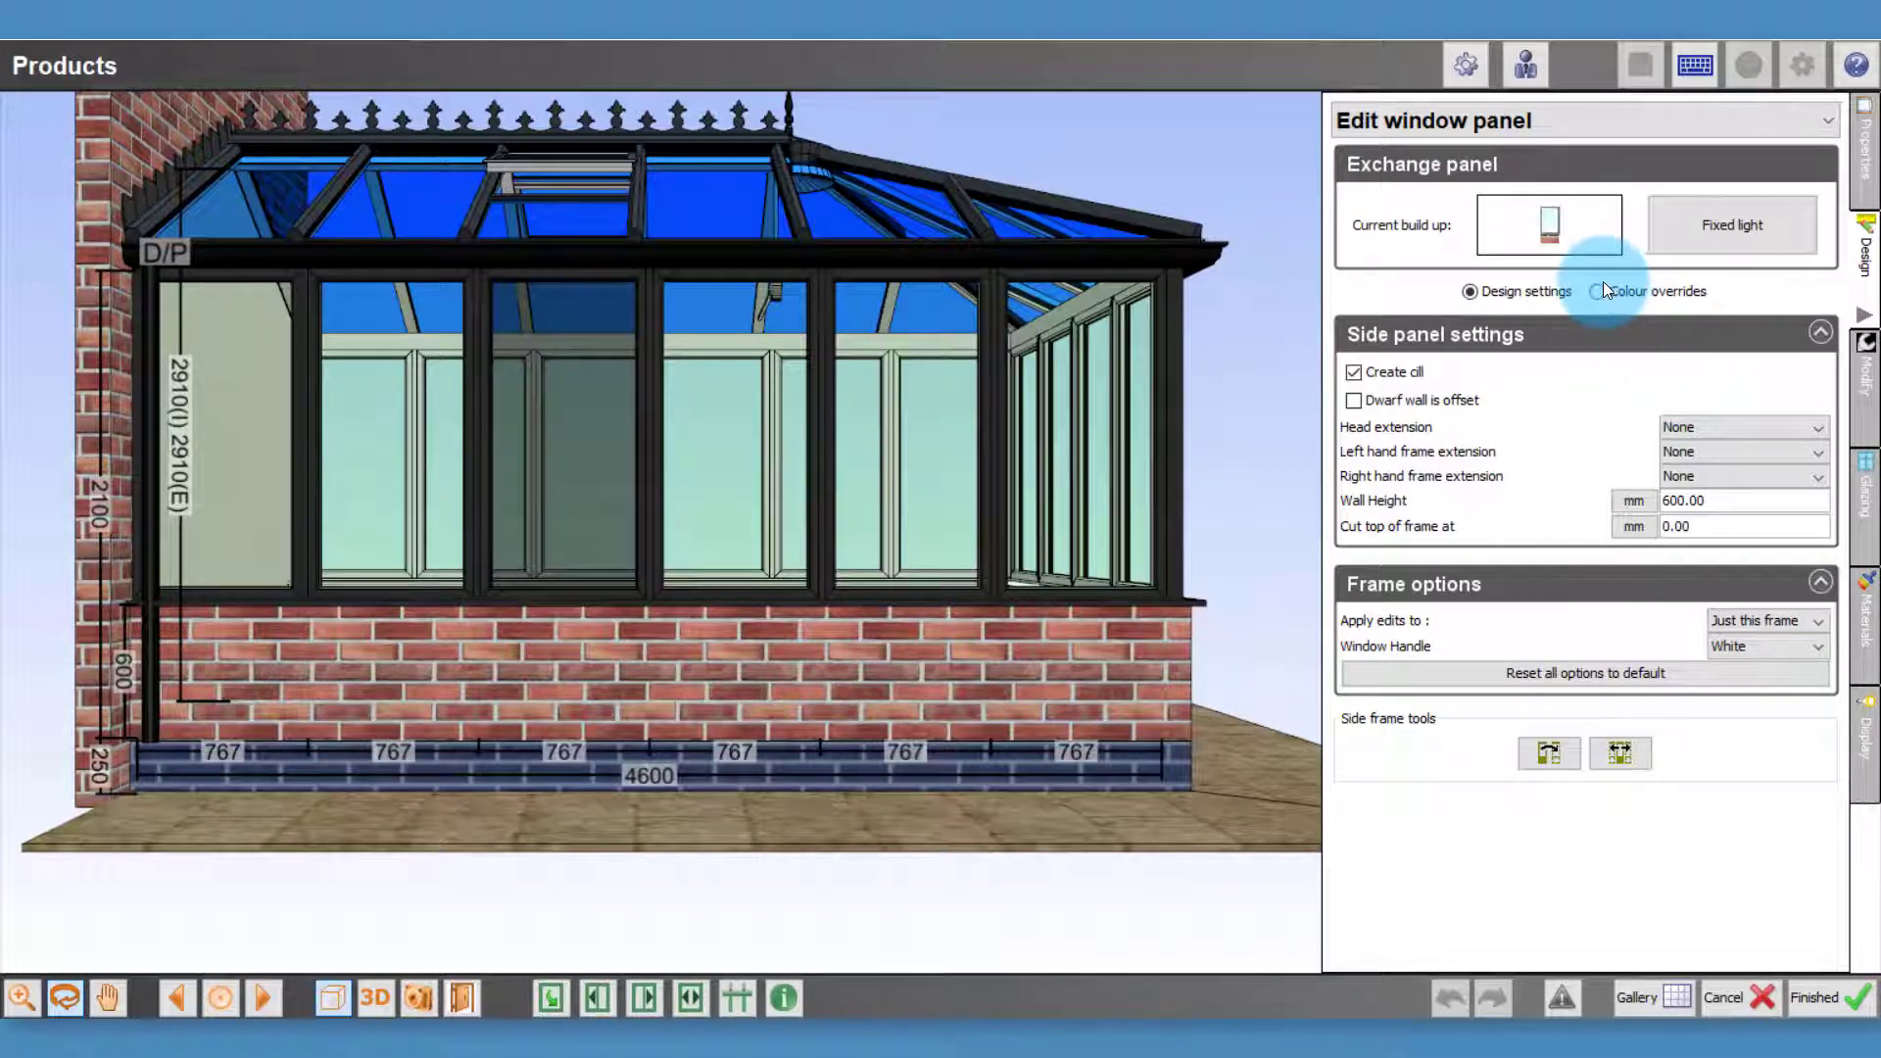
click(1548, 122)
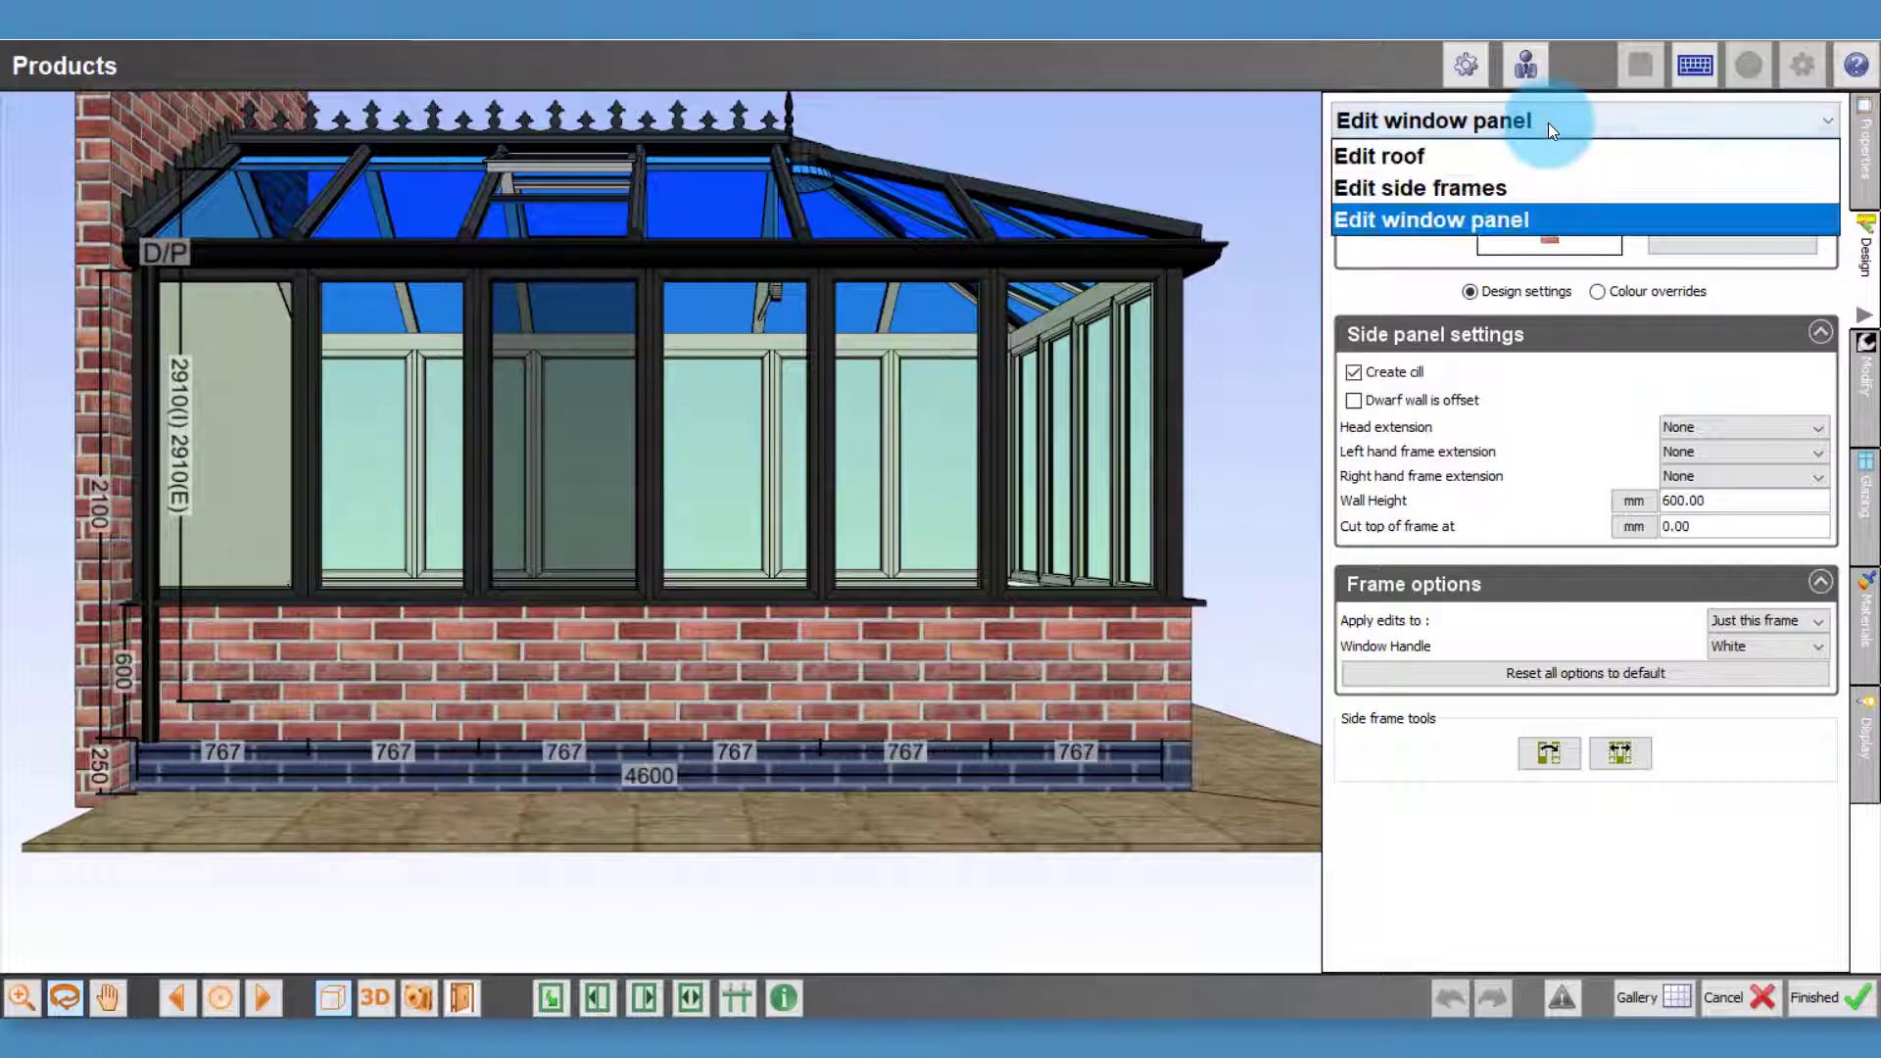
click(1531, 181)
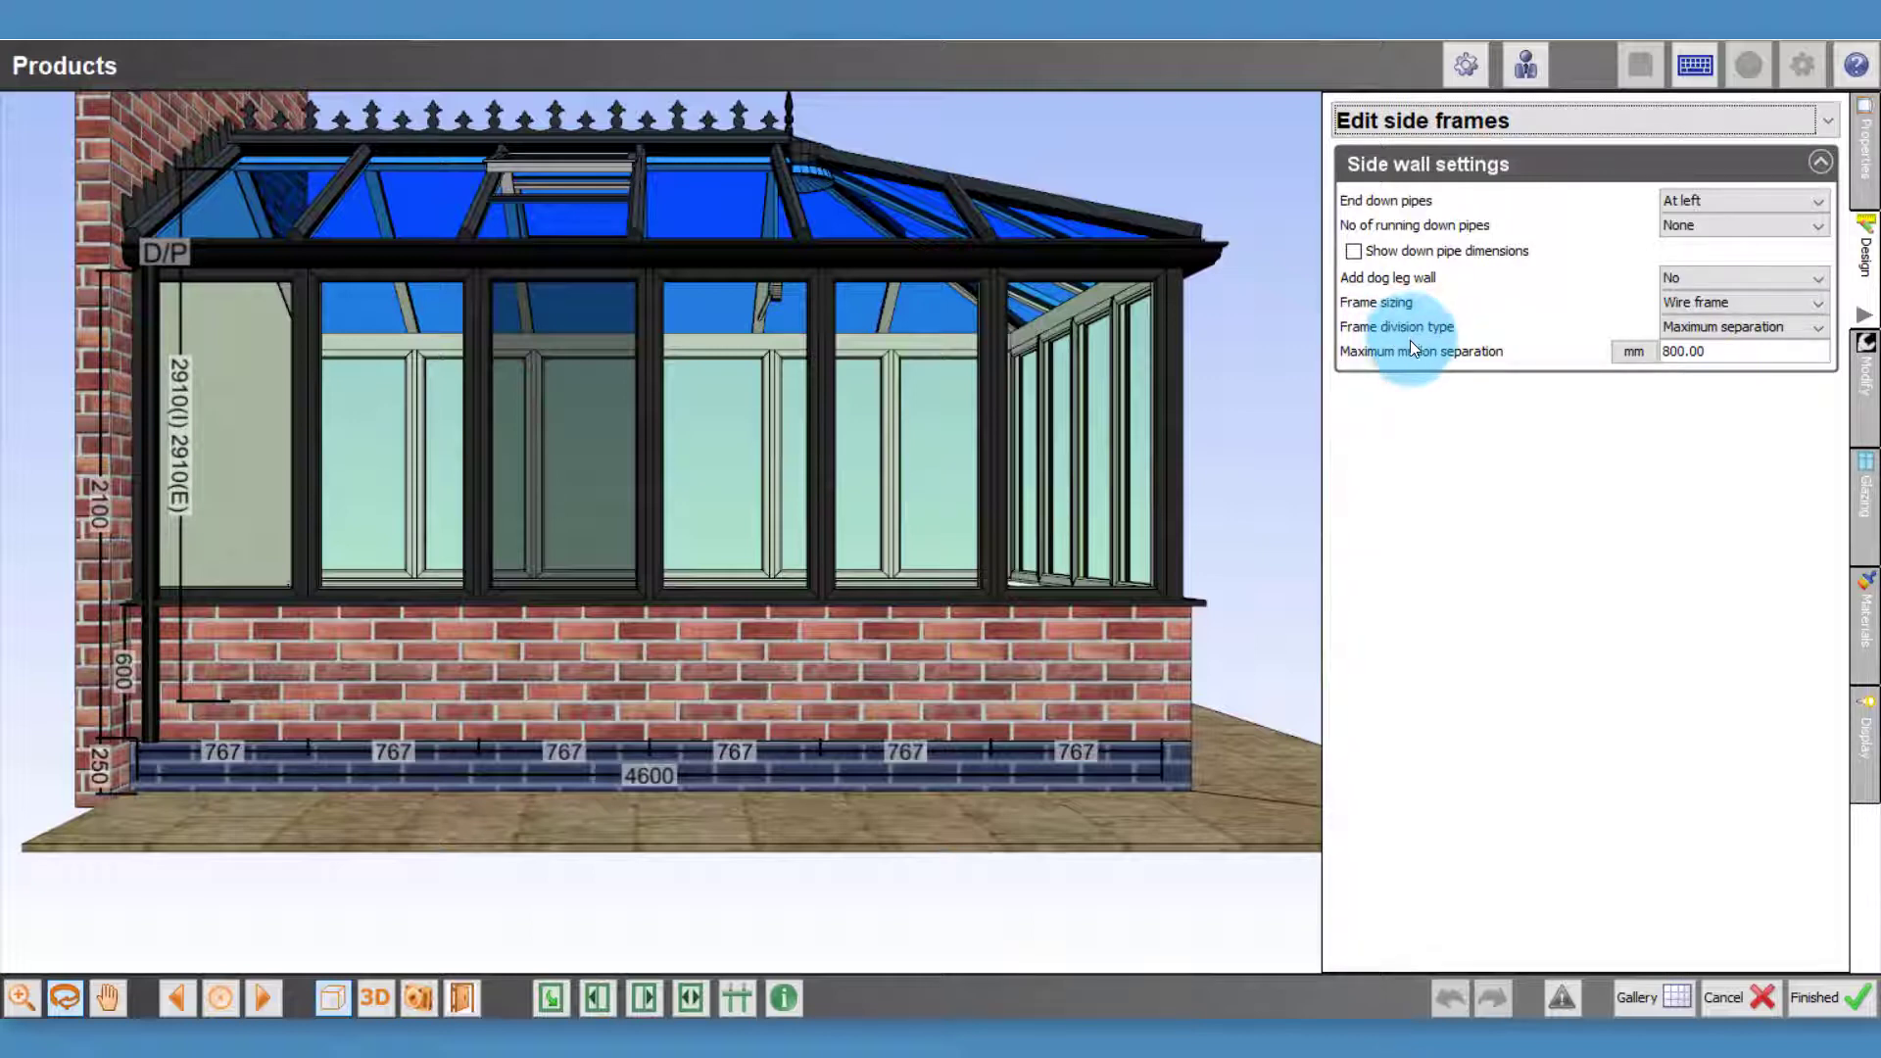
Change the side wall's frame division type to N equal and divide it into 5 panels
click(1706, 327)
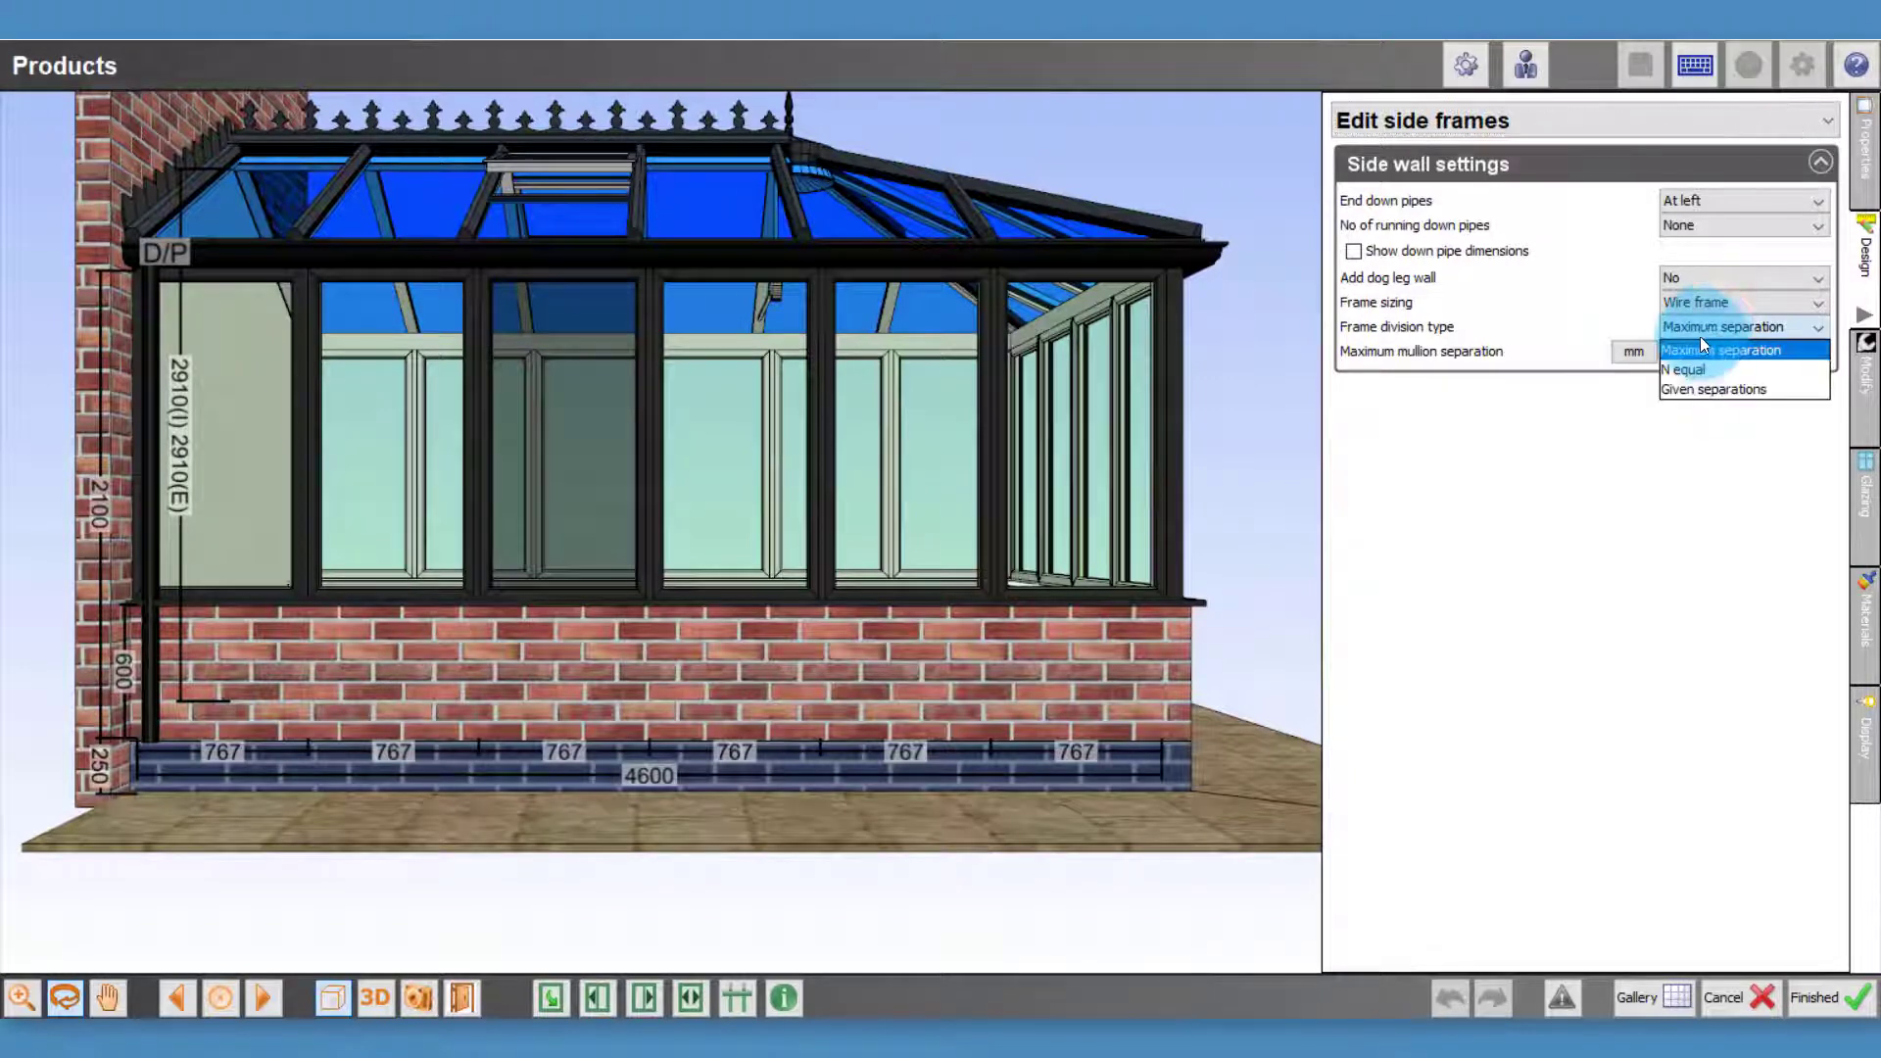
click(1693, 369)
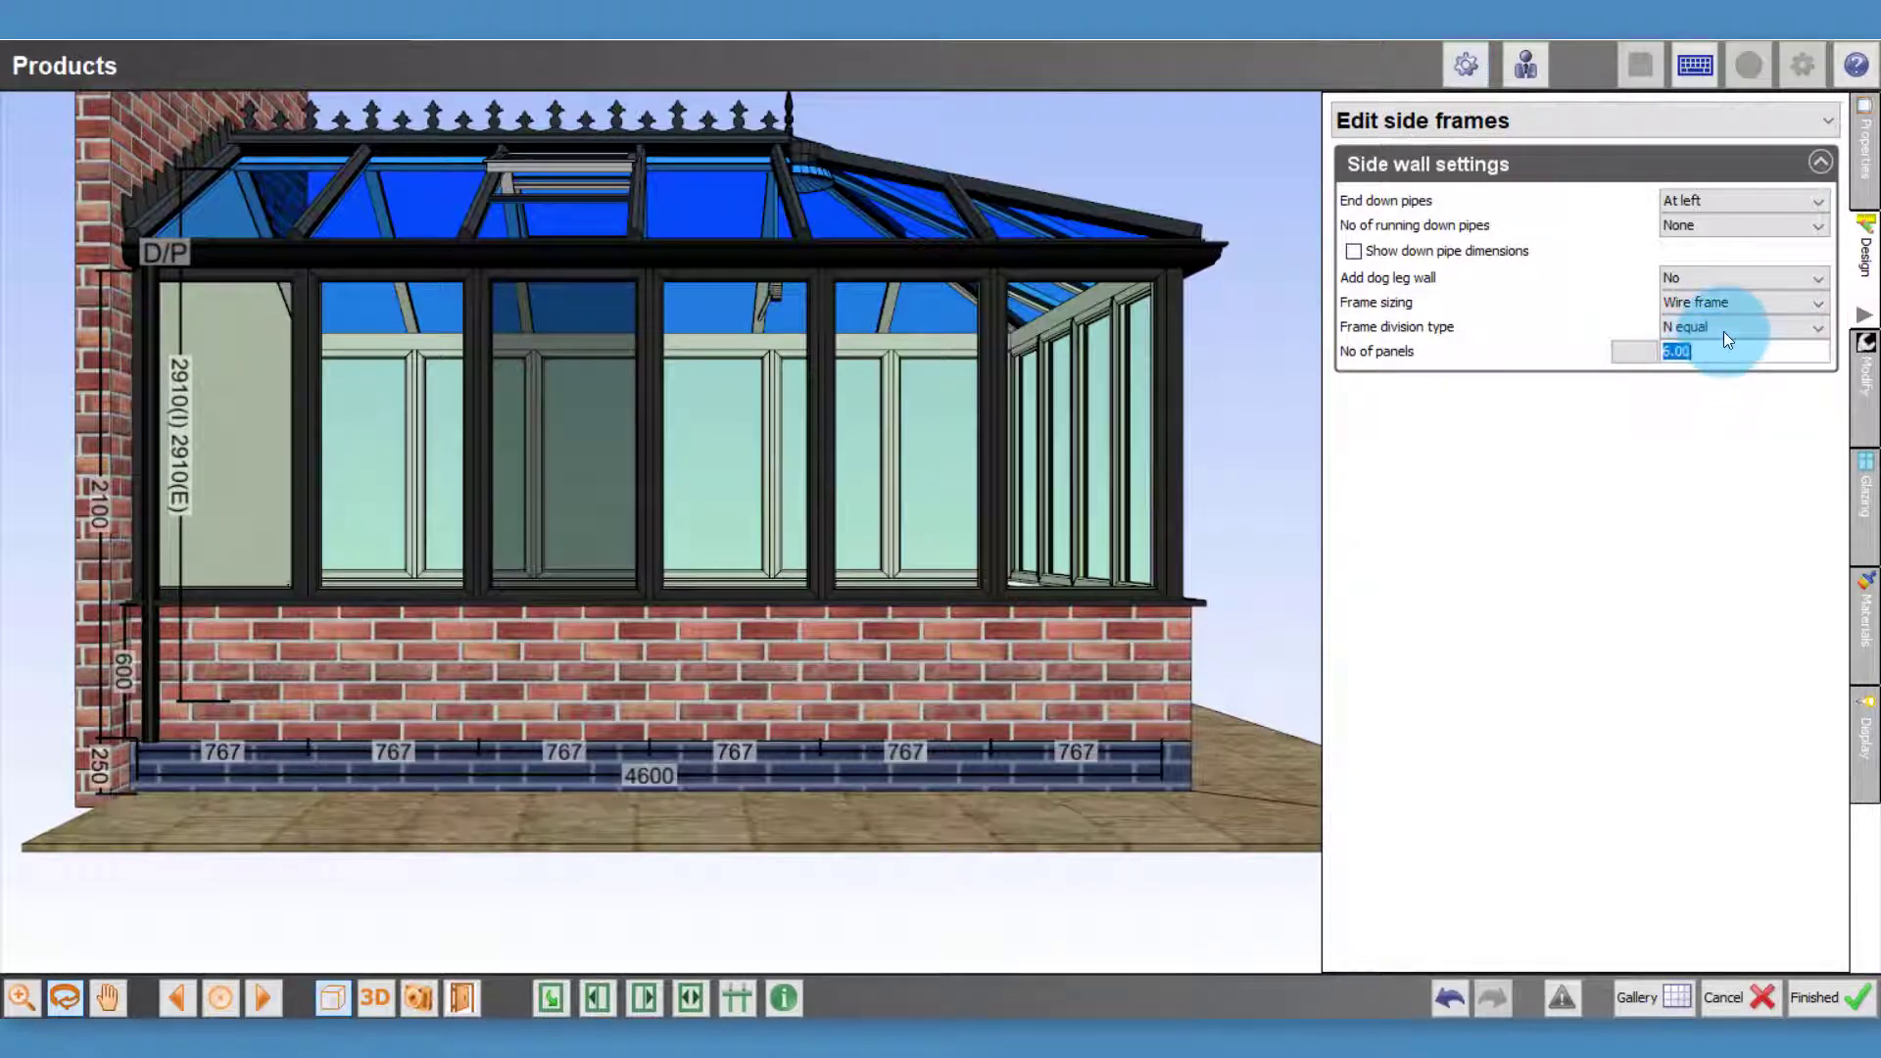
text(5)
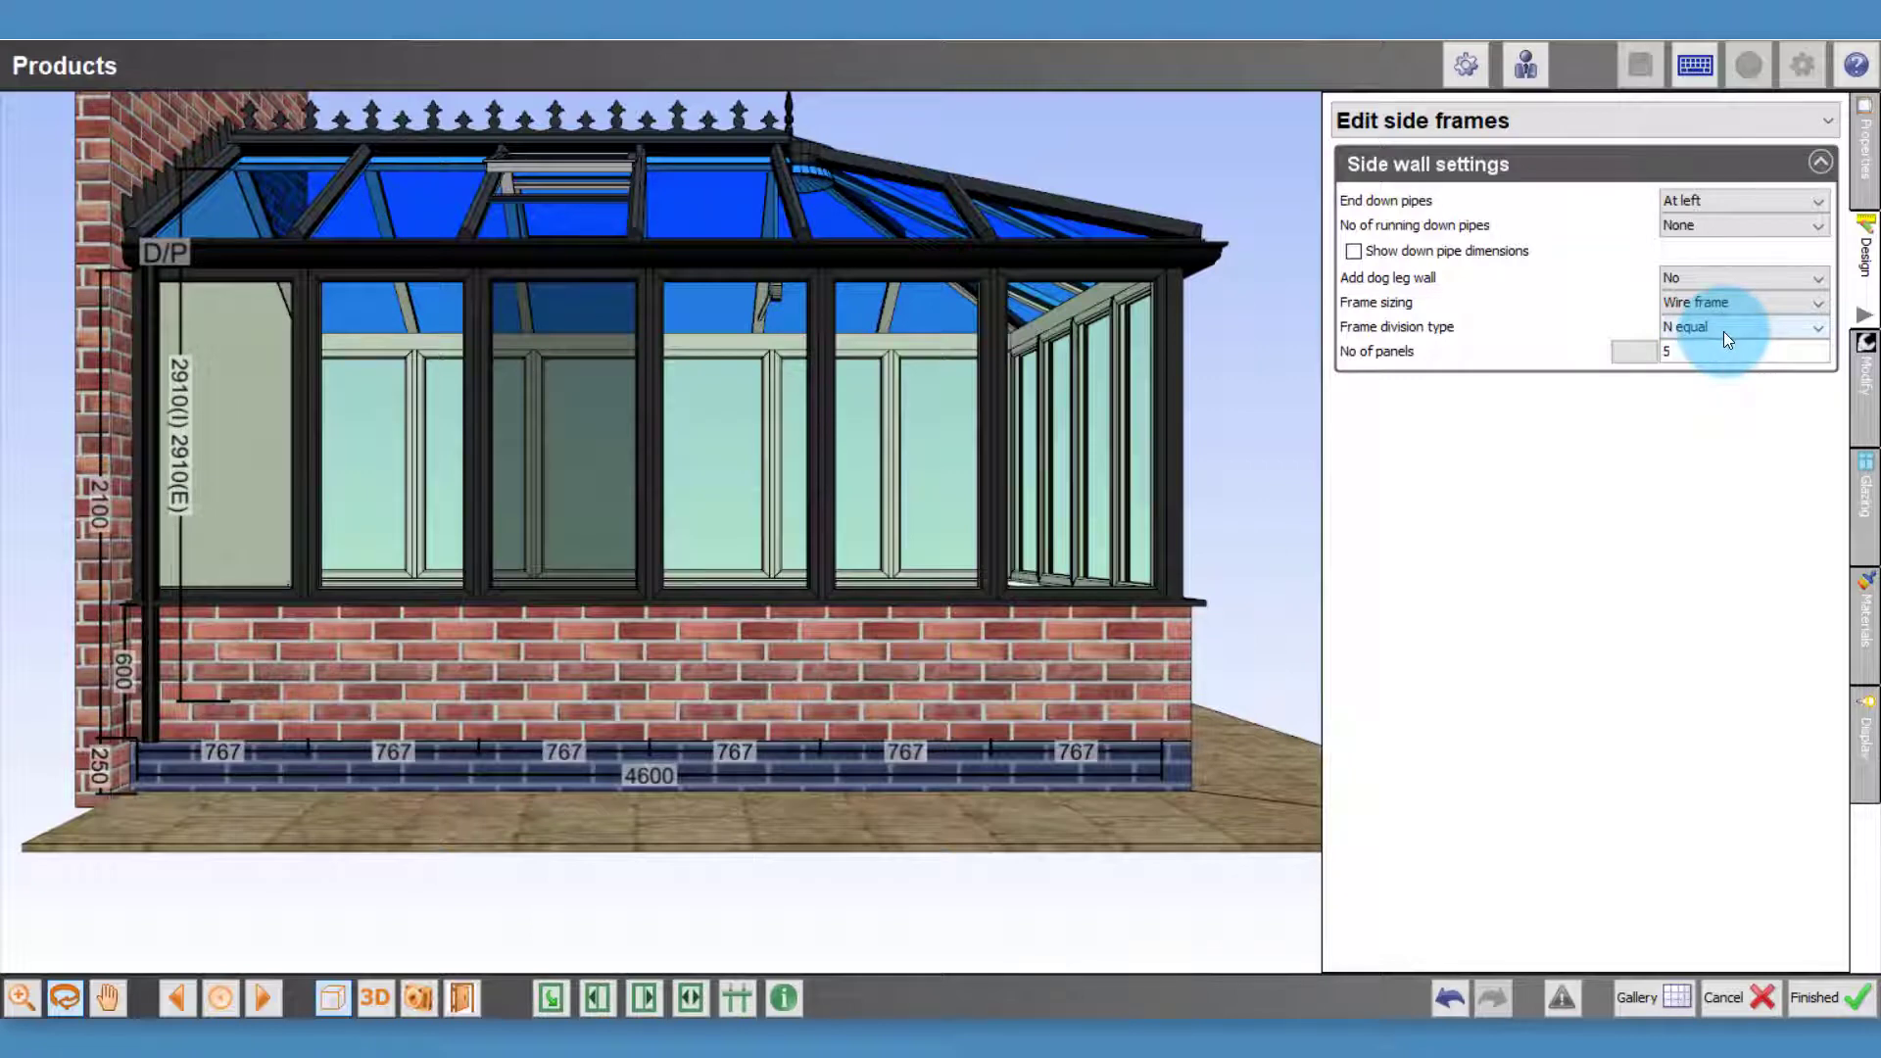
key(Return)
Set the side wall's number of equal panels to 6
click(1719, 354)
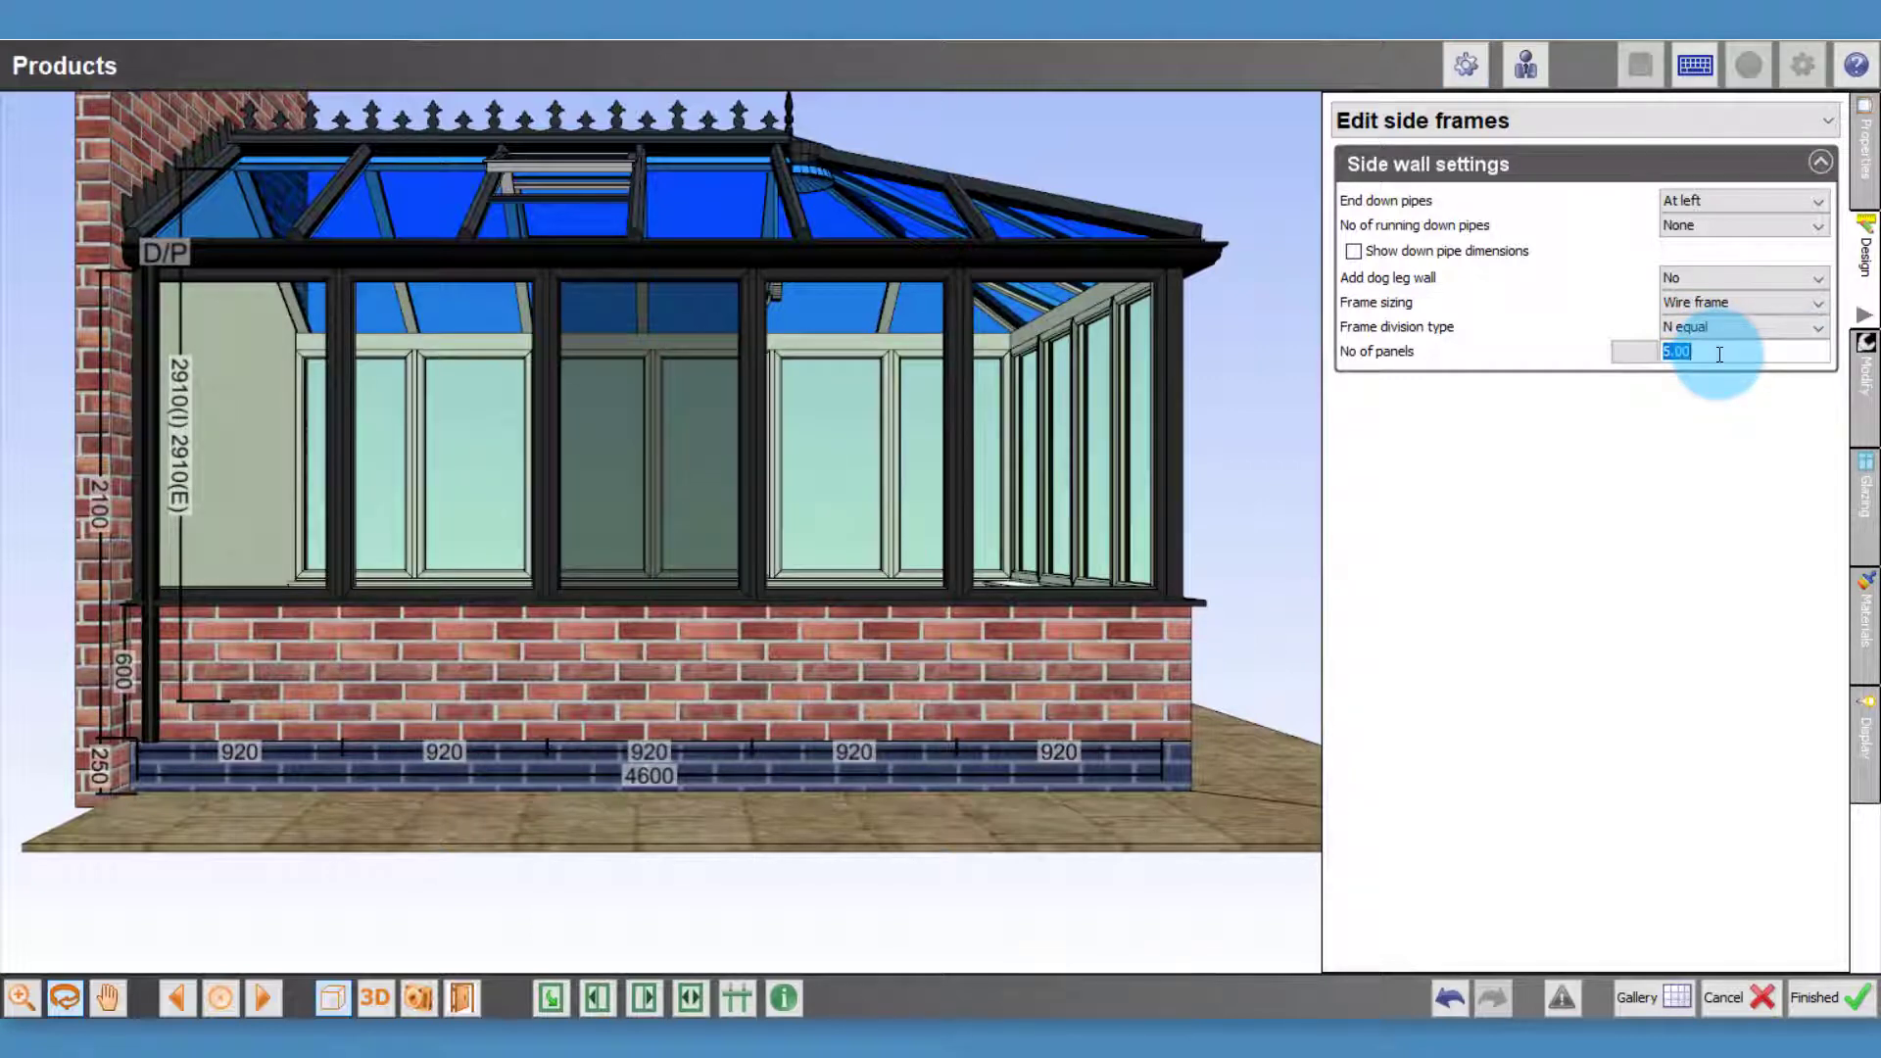
text(6)
key(Return)
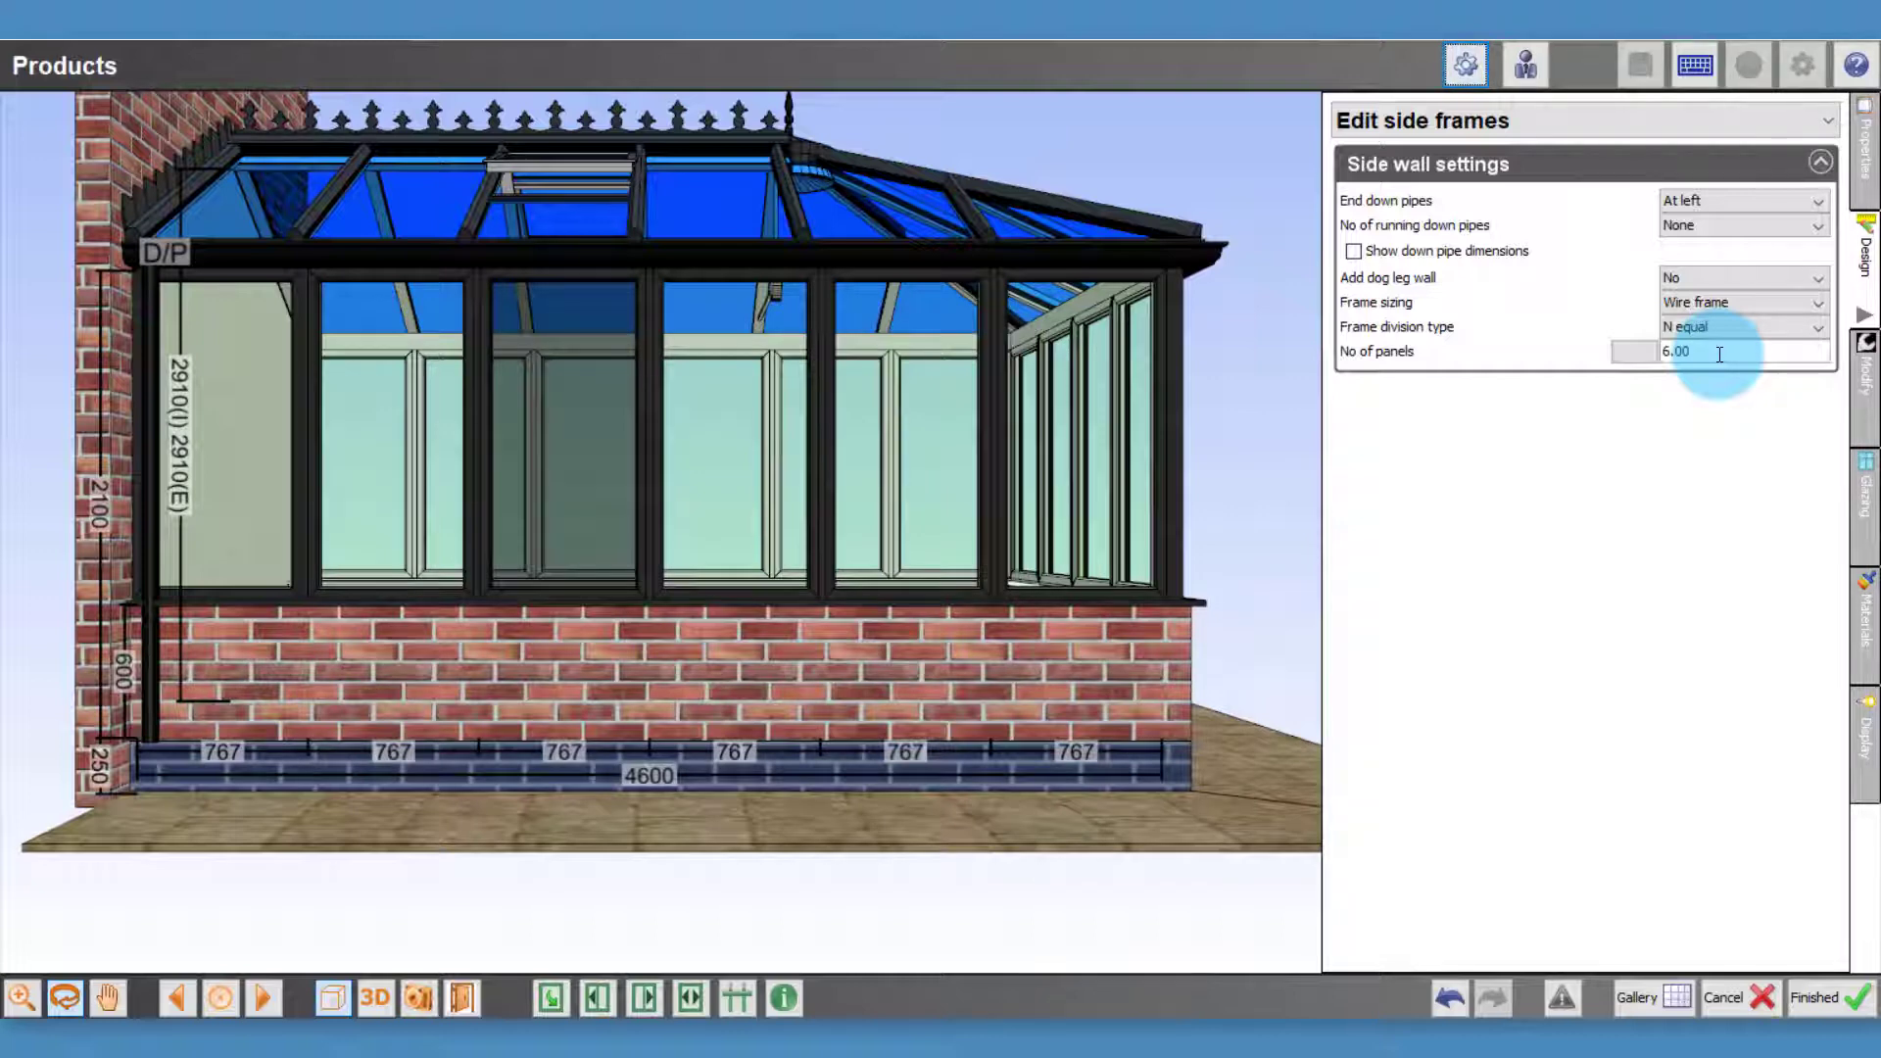
Set the width of the third panel from the house wall to 800 mm, adjusted equally on both sides, and undo the change
right_click(572, 752)
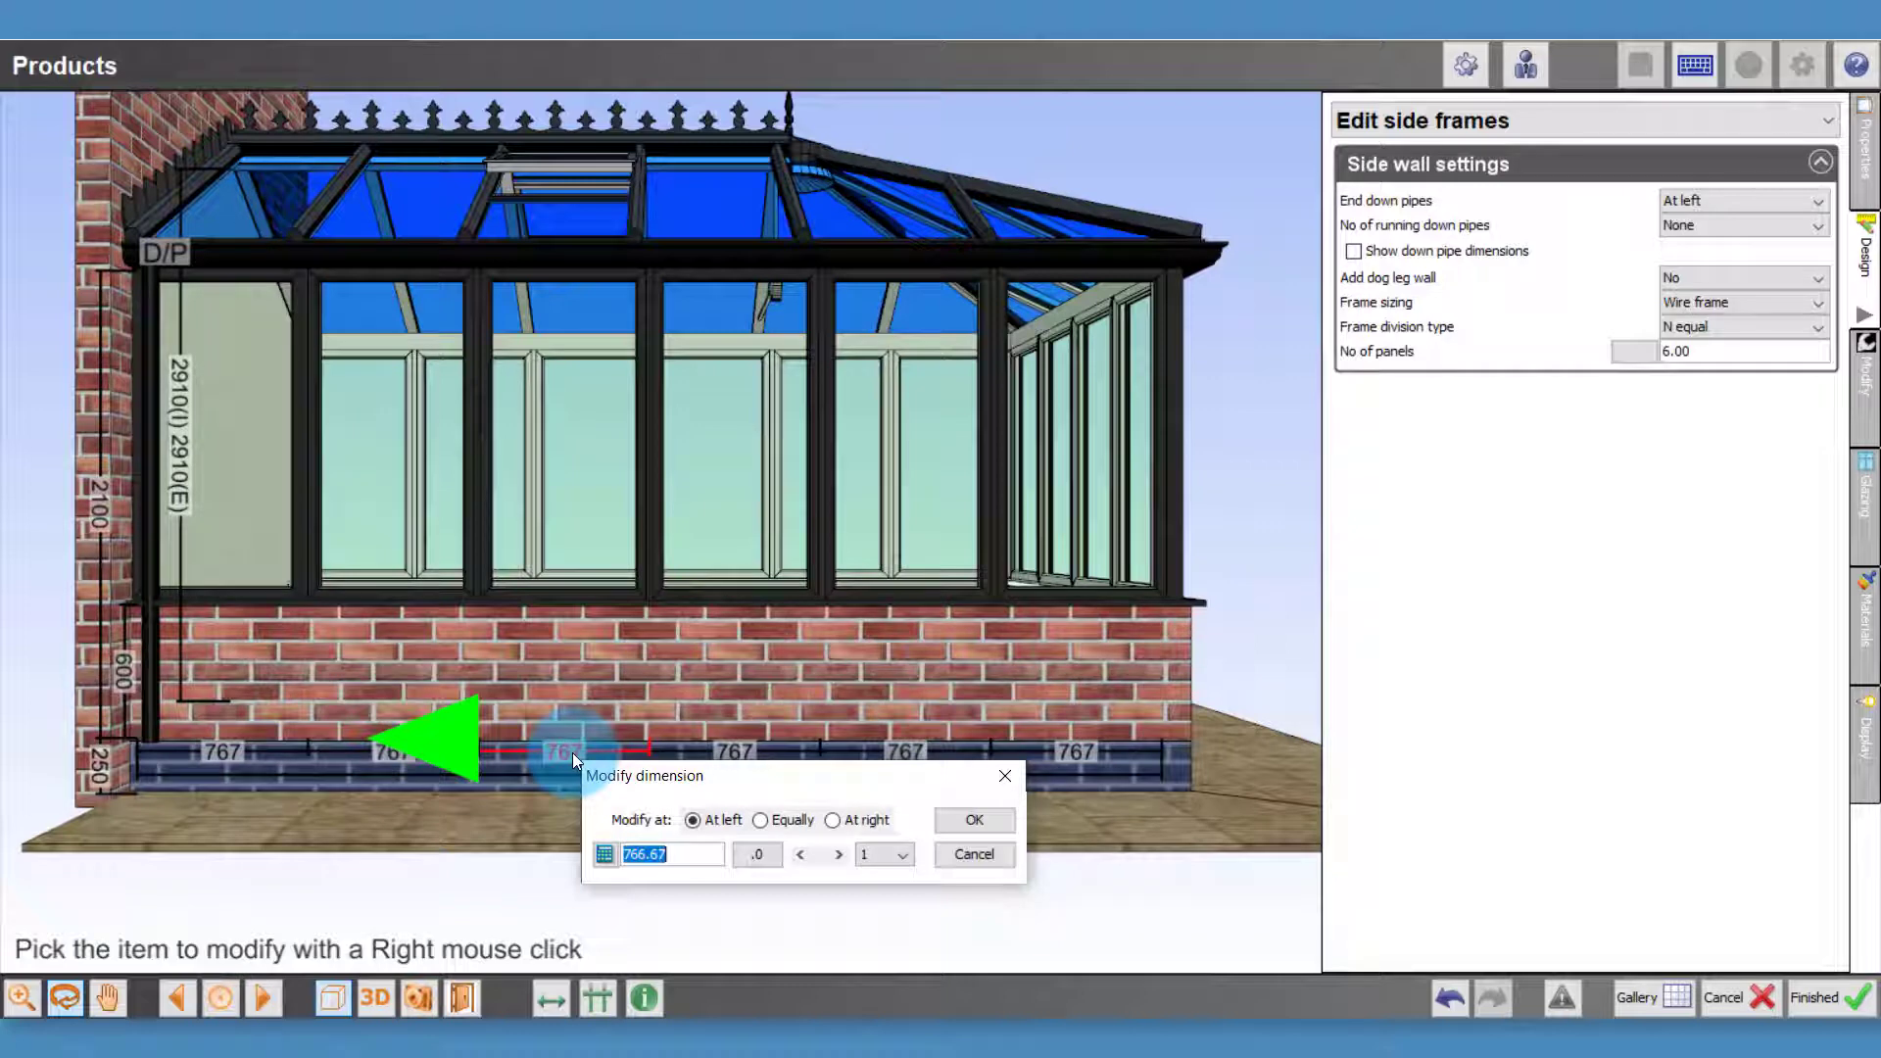
text(800)
click(858, 821)
click(720, 817)
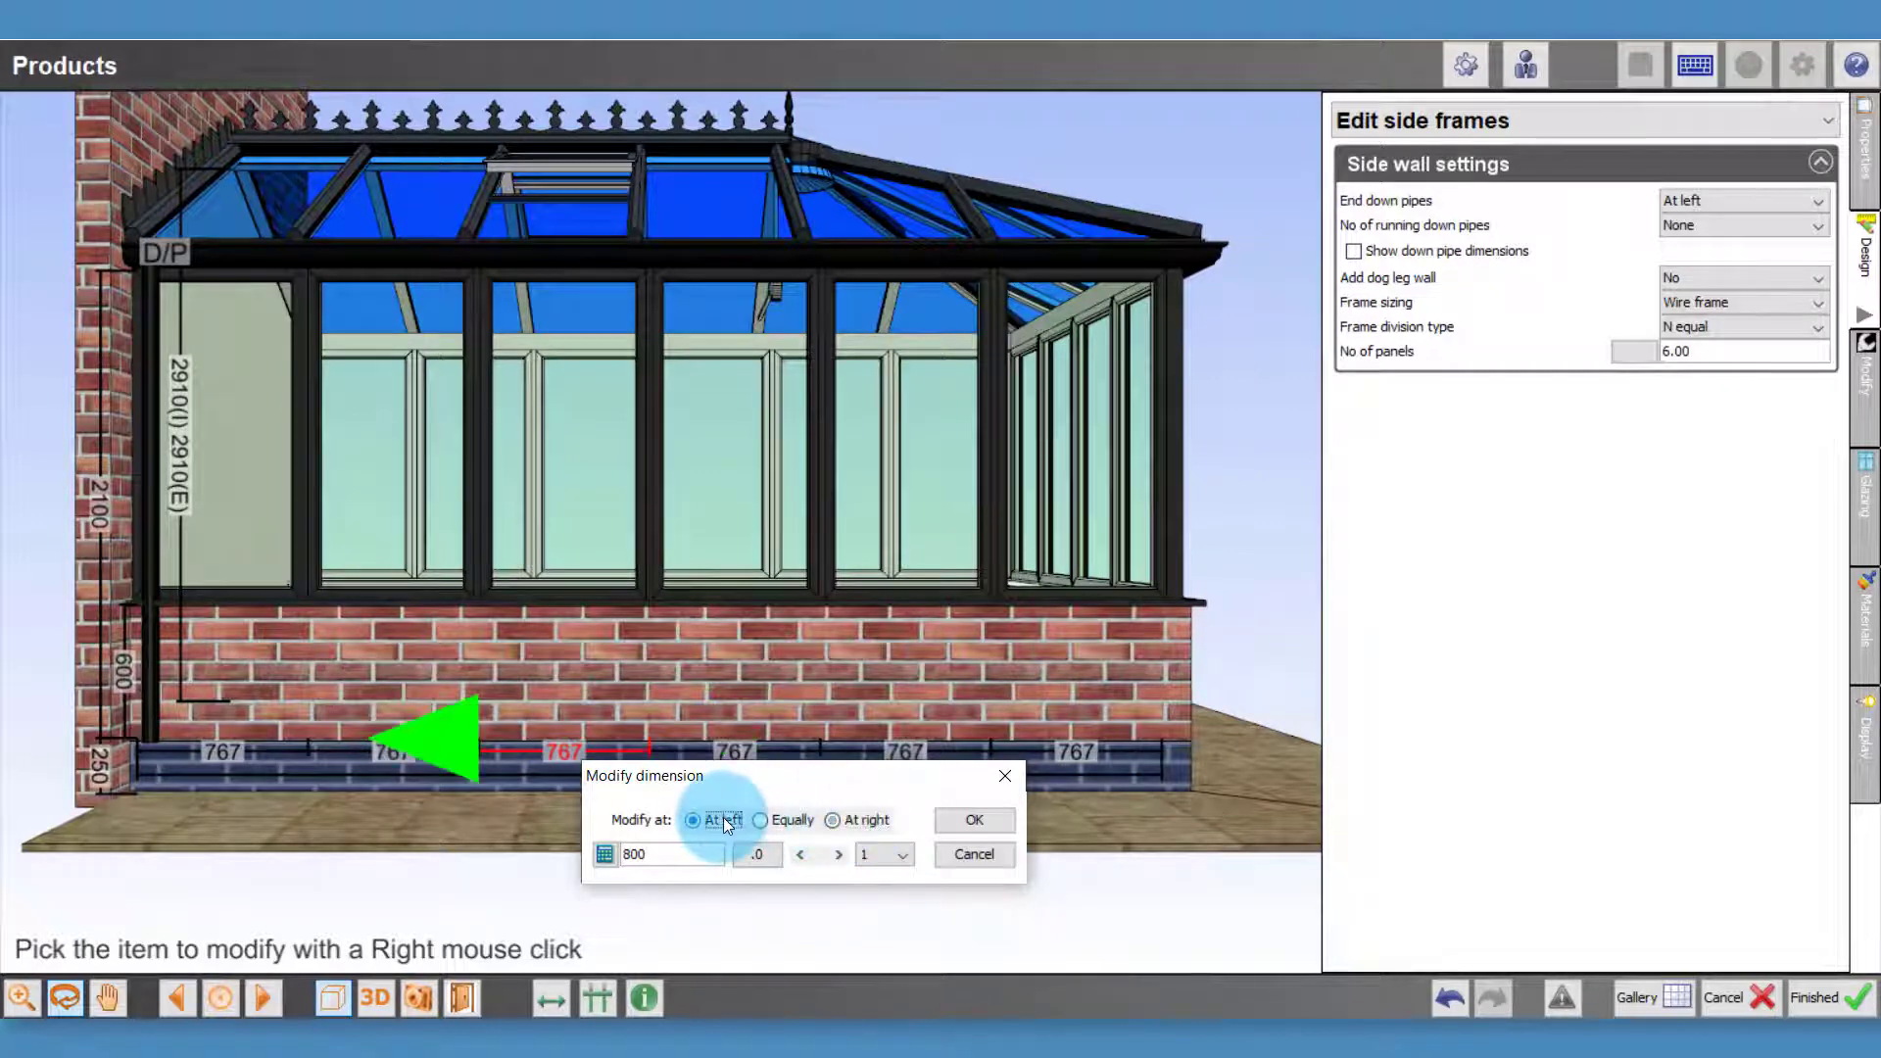
click(843, 819)
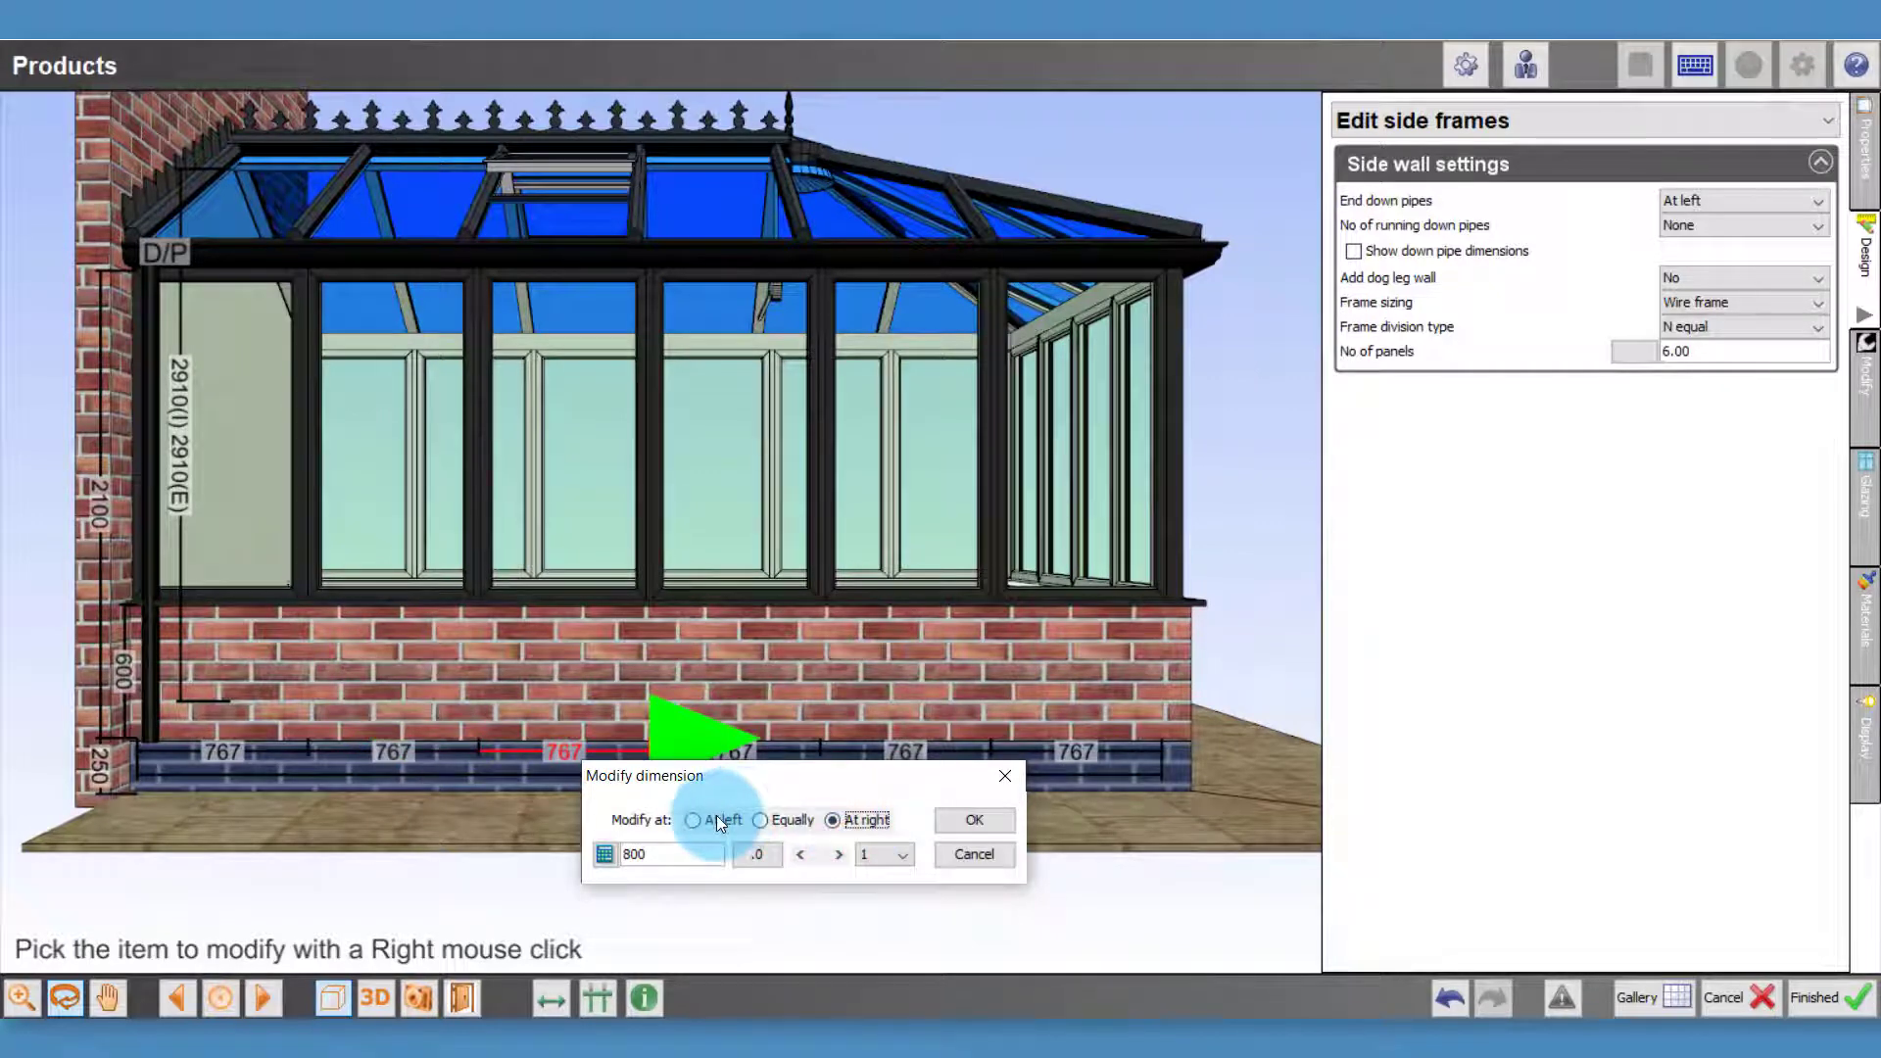
click(715, 816)
click(856, 821)
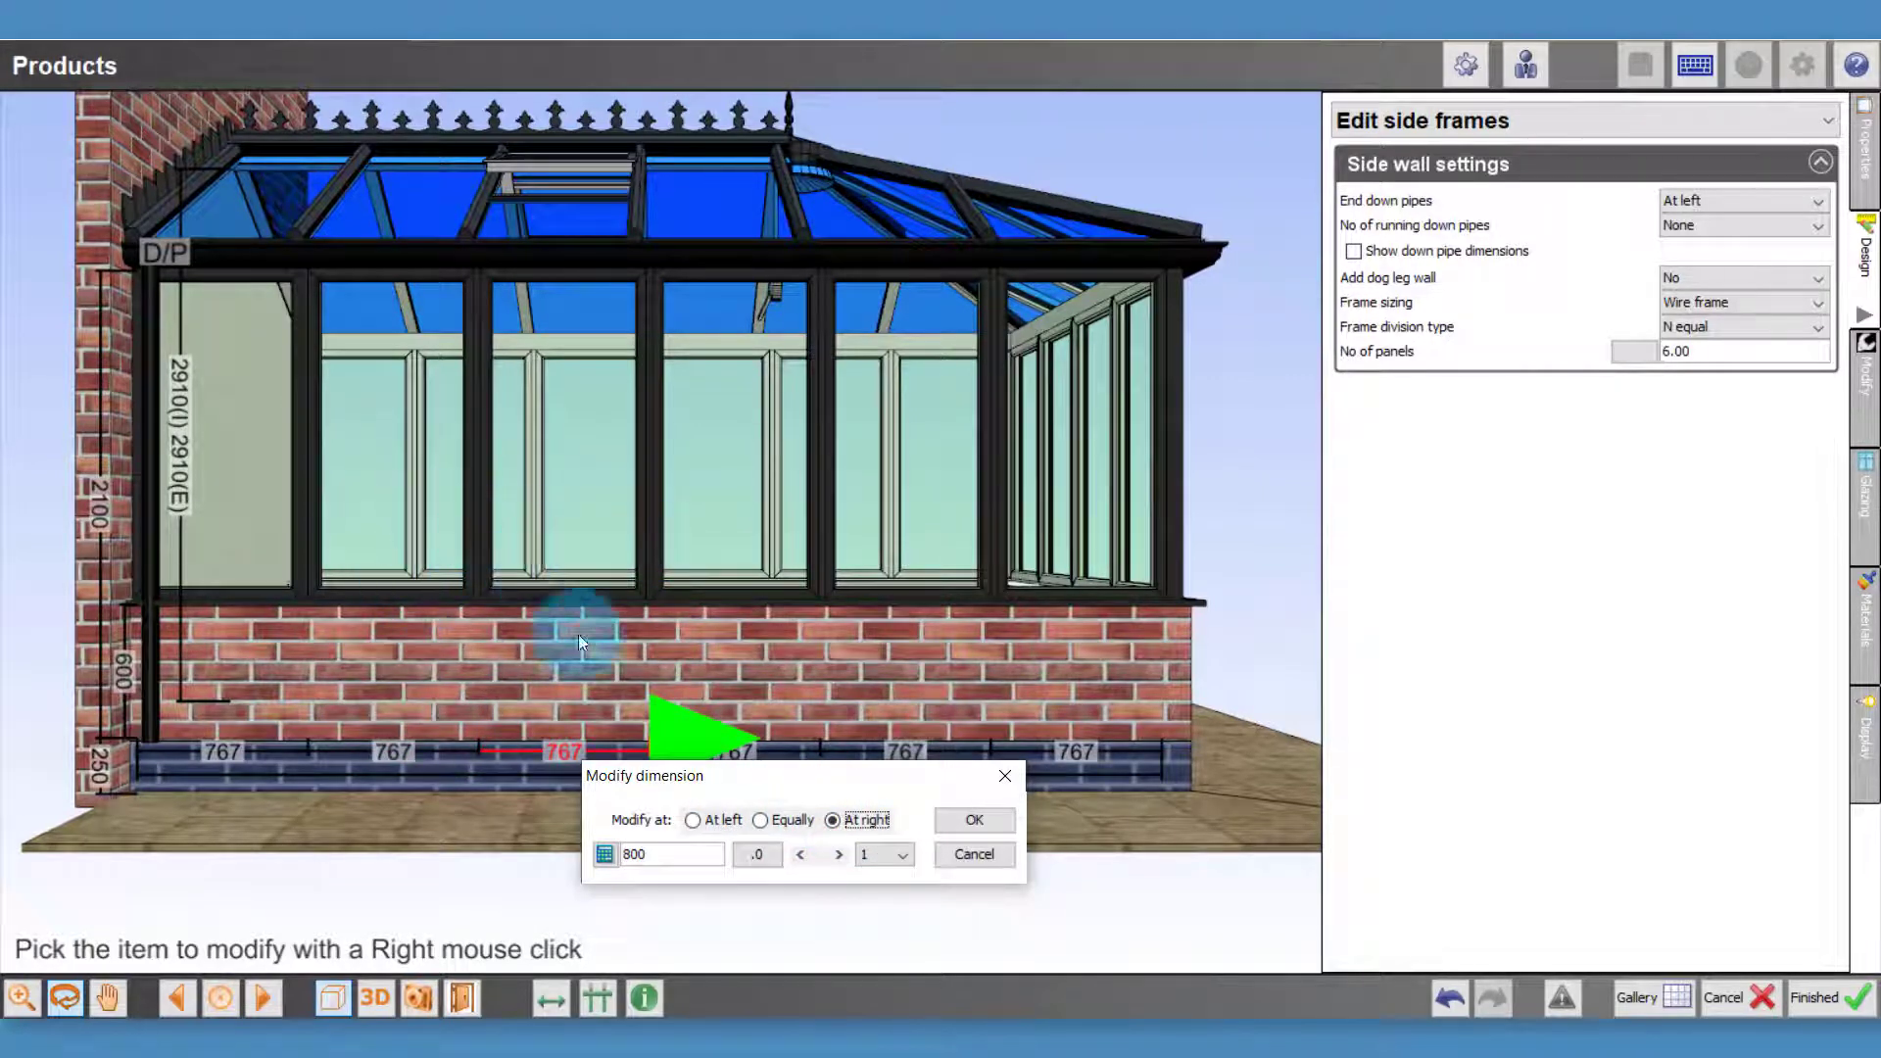
click(772, 821)
click(943, 819)
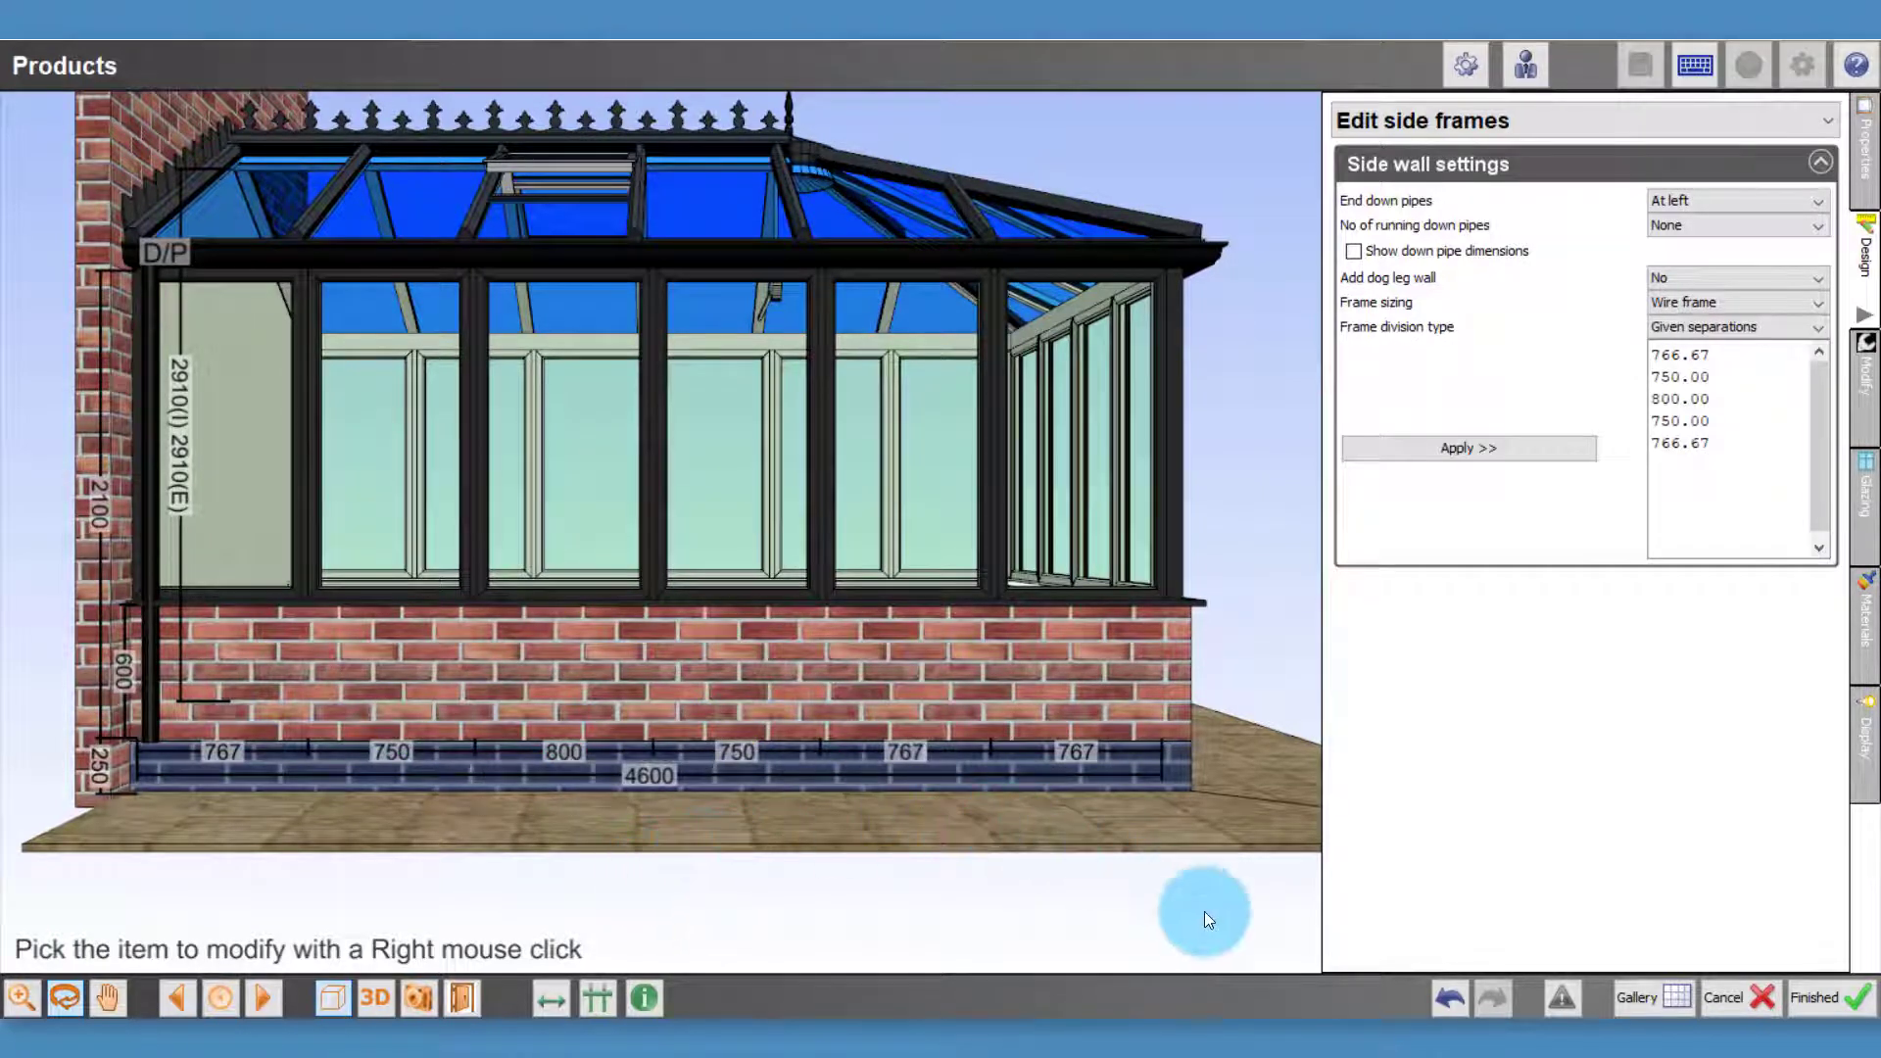
click(1450, 1001)
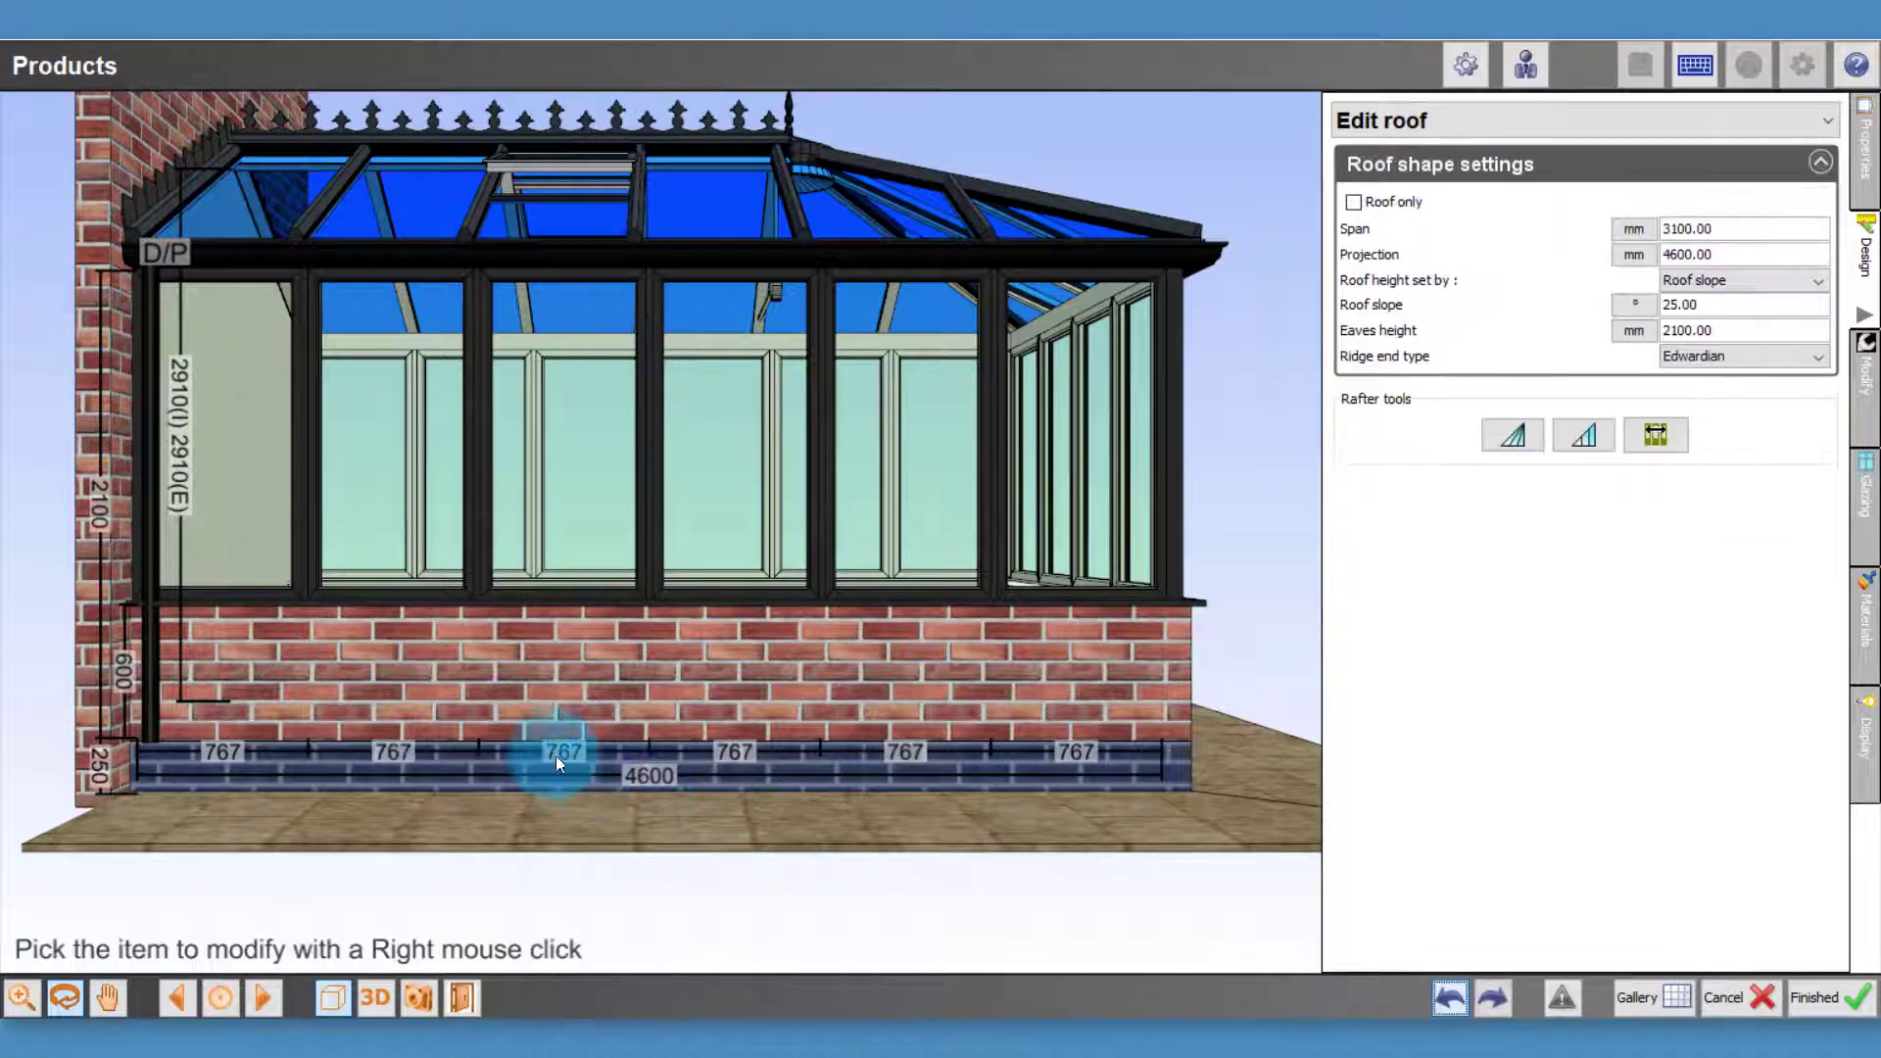
Merge the third window panel with its left-hand neighbour and undo the merge
right_click(581, 450)
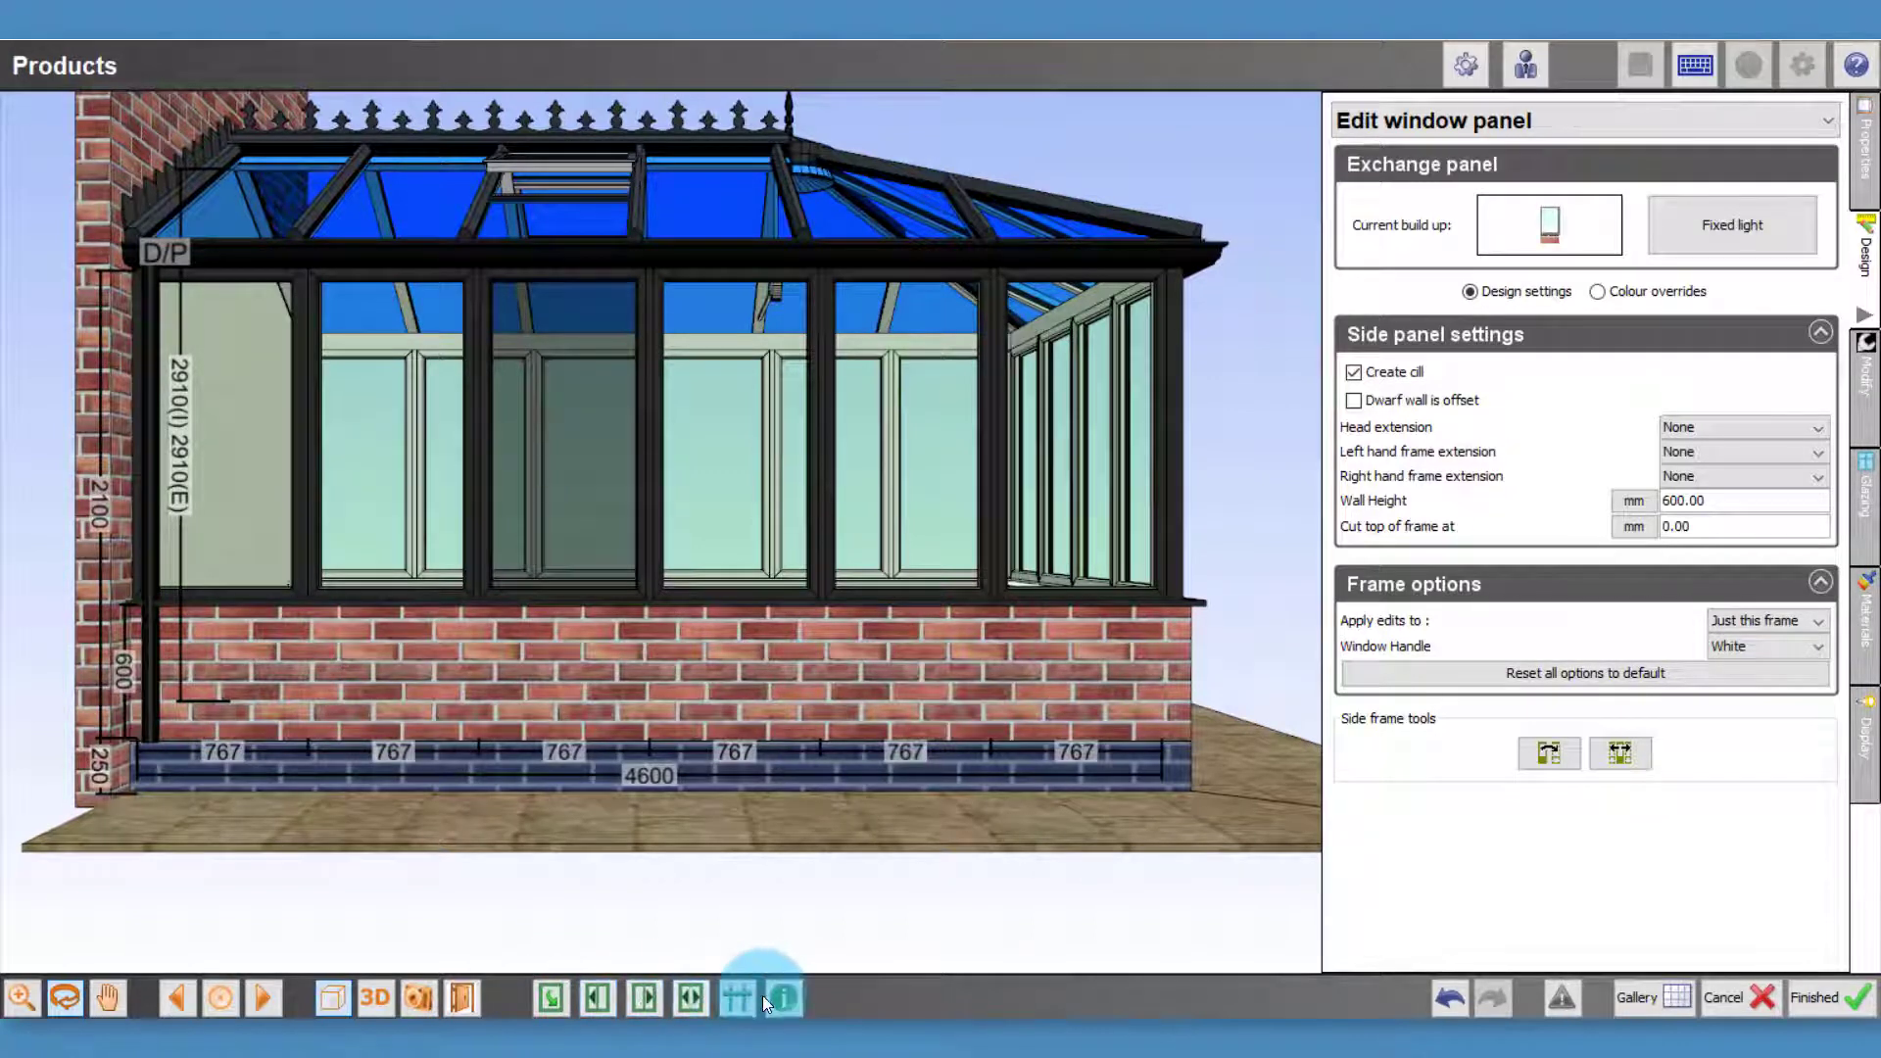
click(601, 1005)
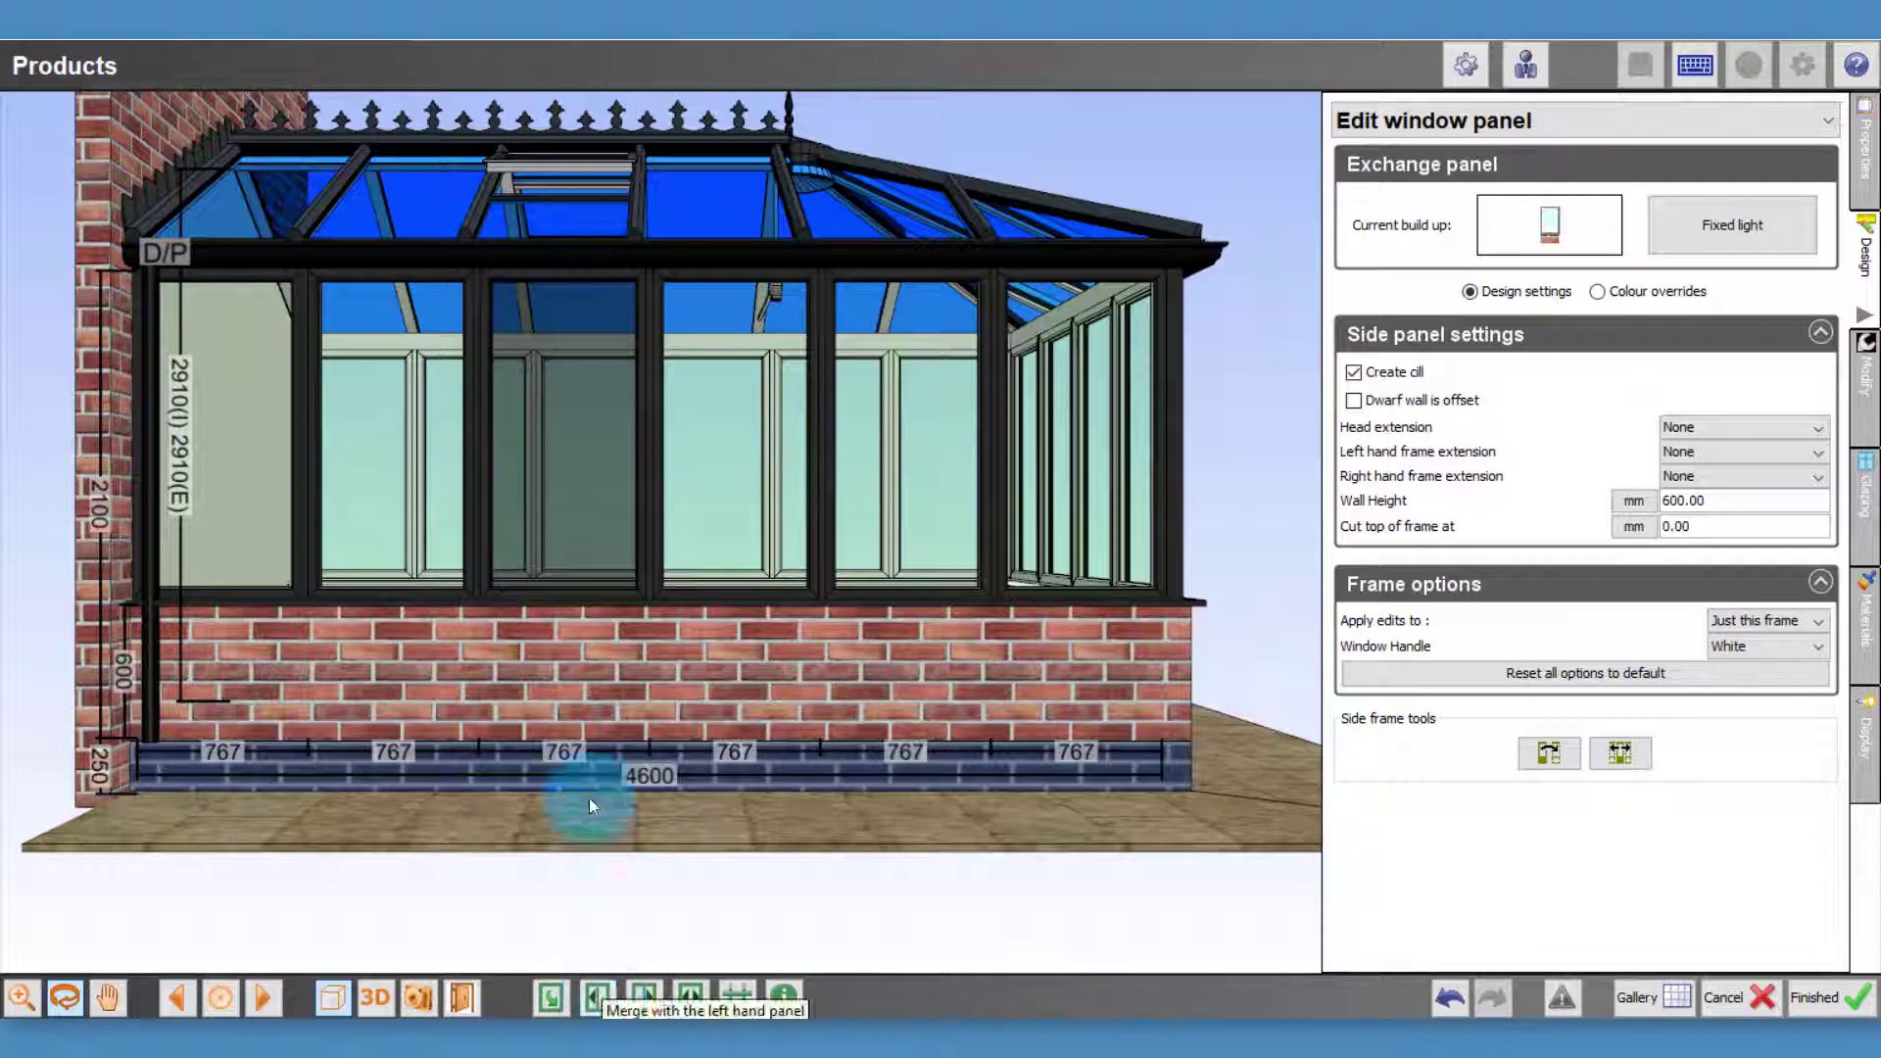
click(603, 1005)
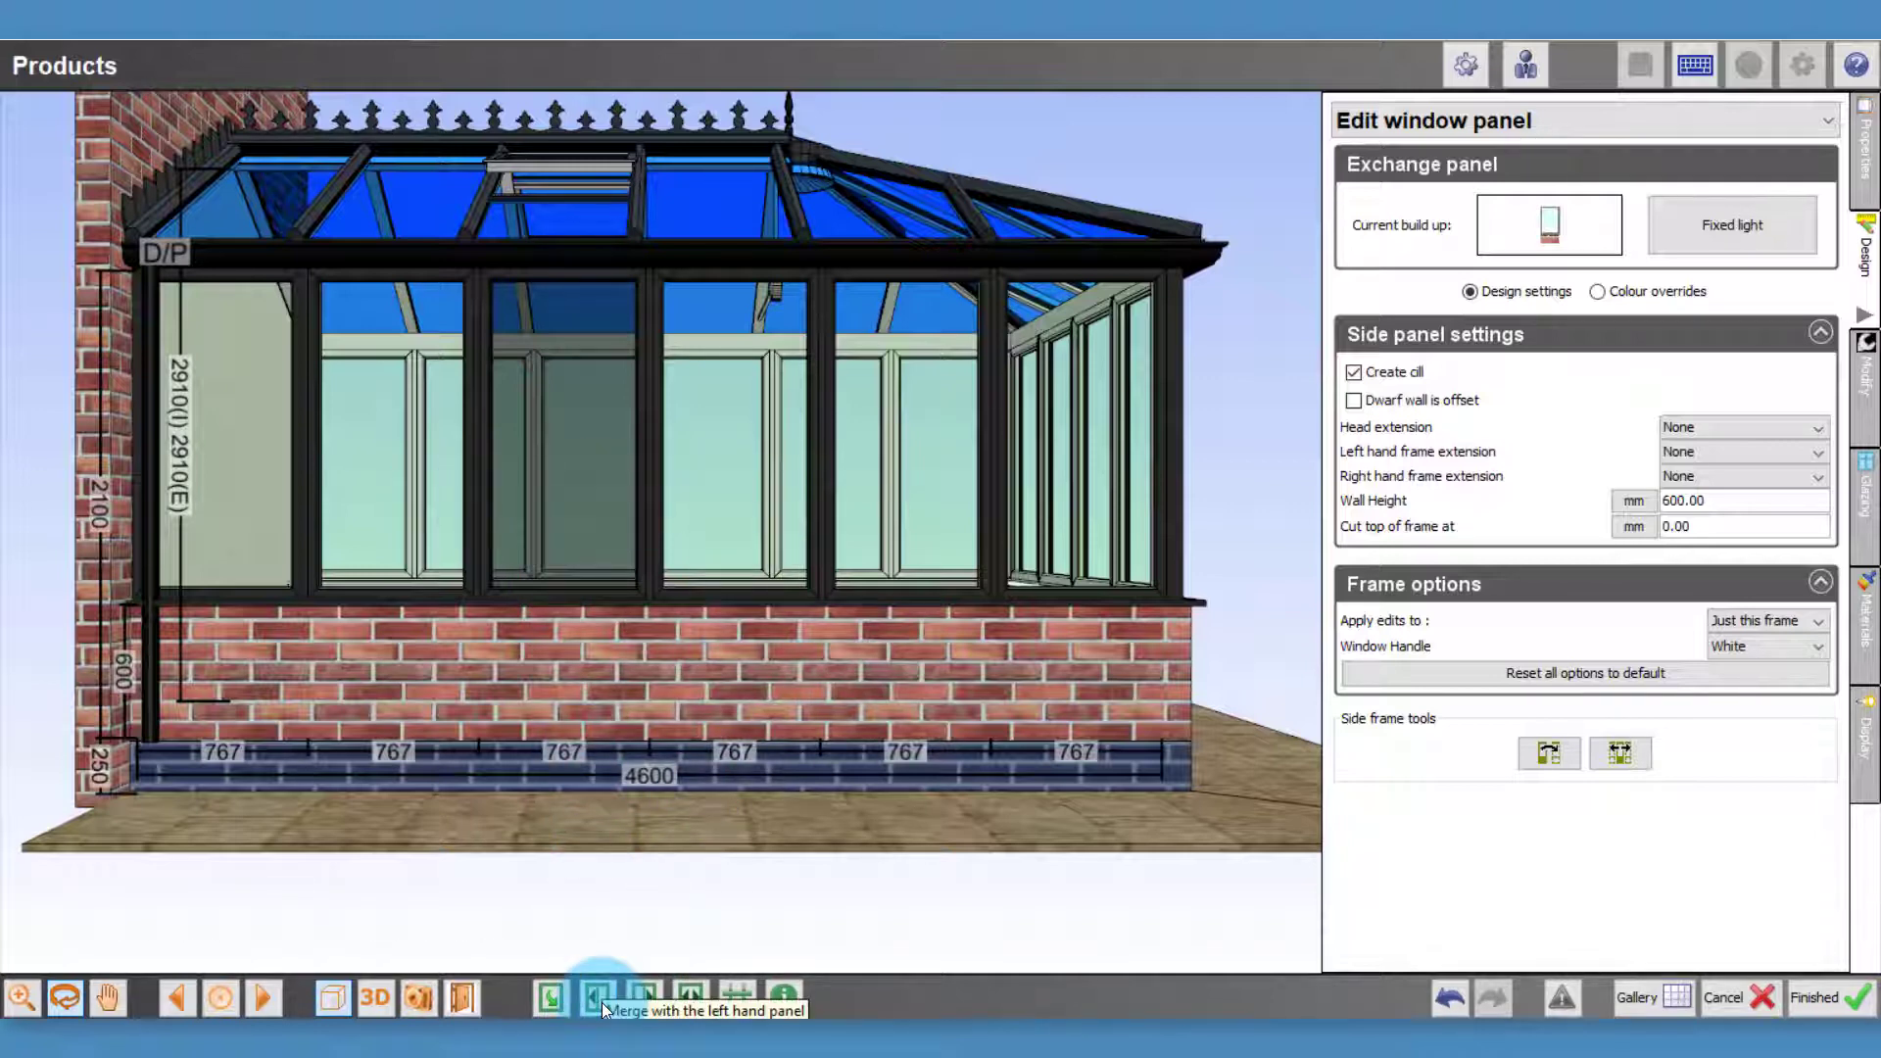
click(597, 996)
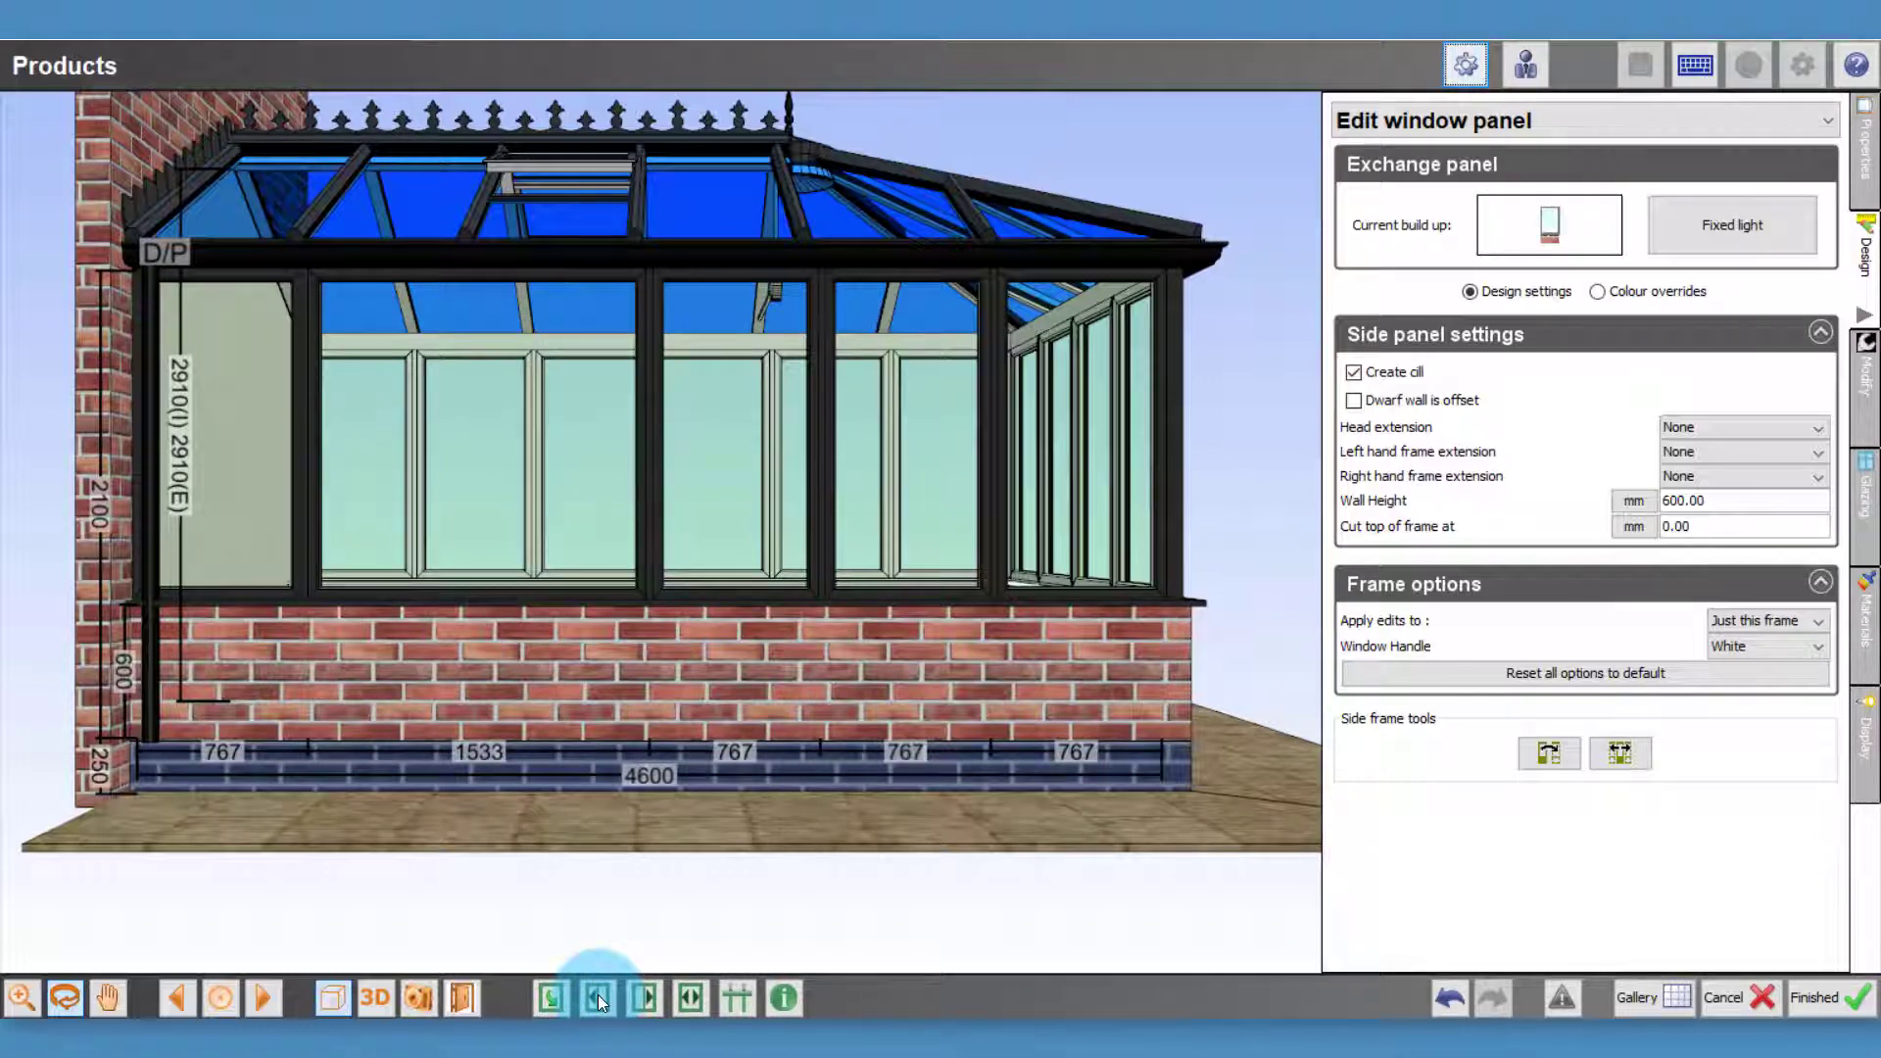
click(1455, 997)
Merge the third window panel with its right-hand neighbour and split the combined panel into 2 panels
right_click(555, 448)
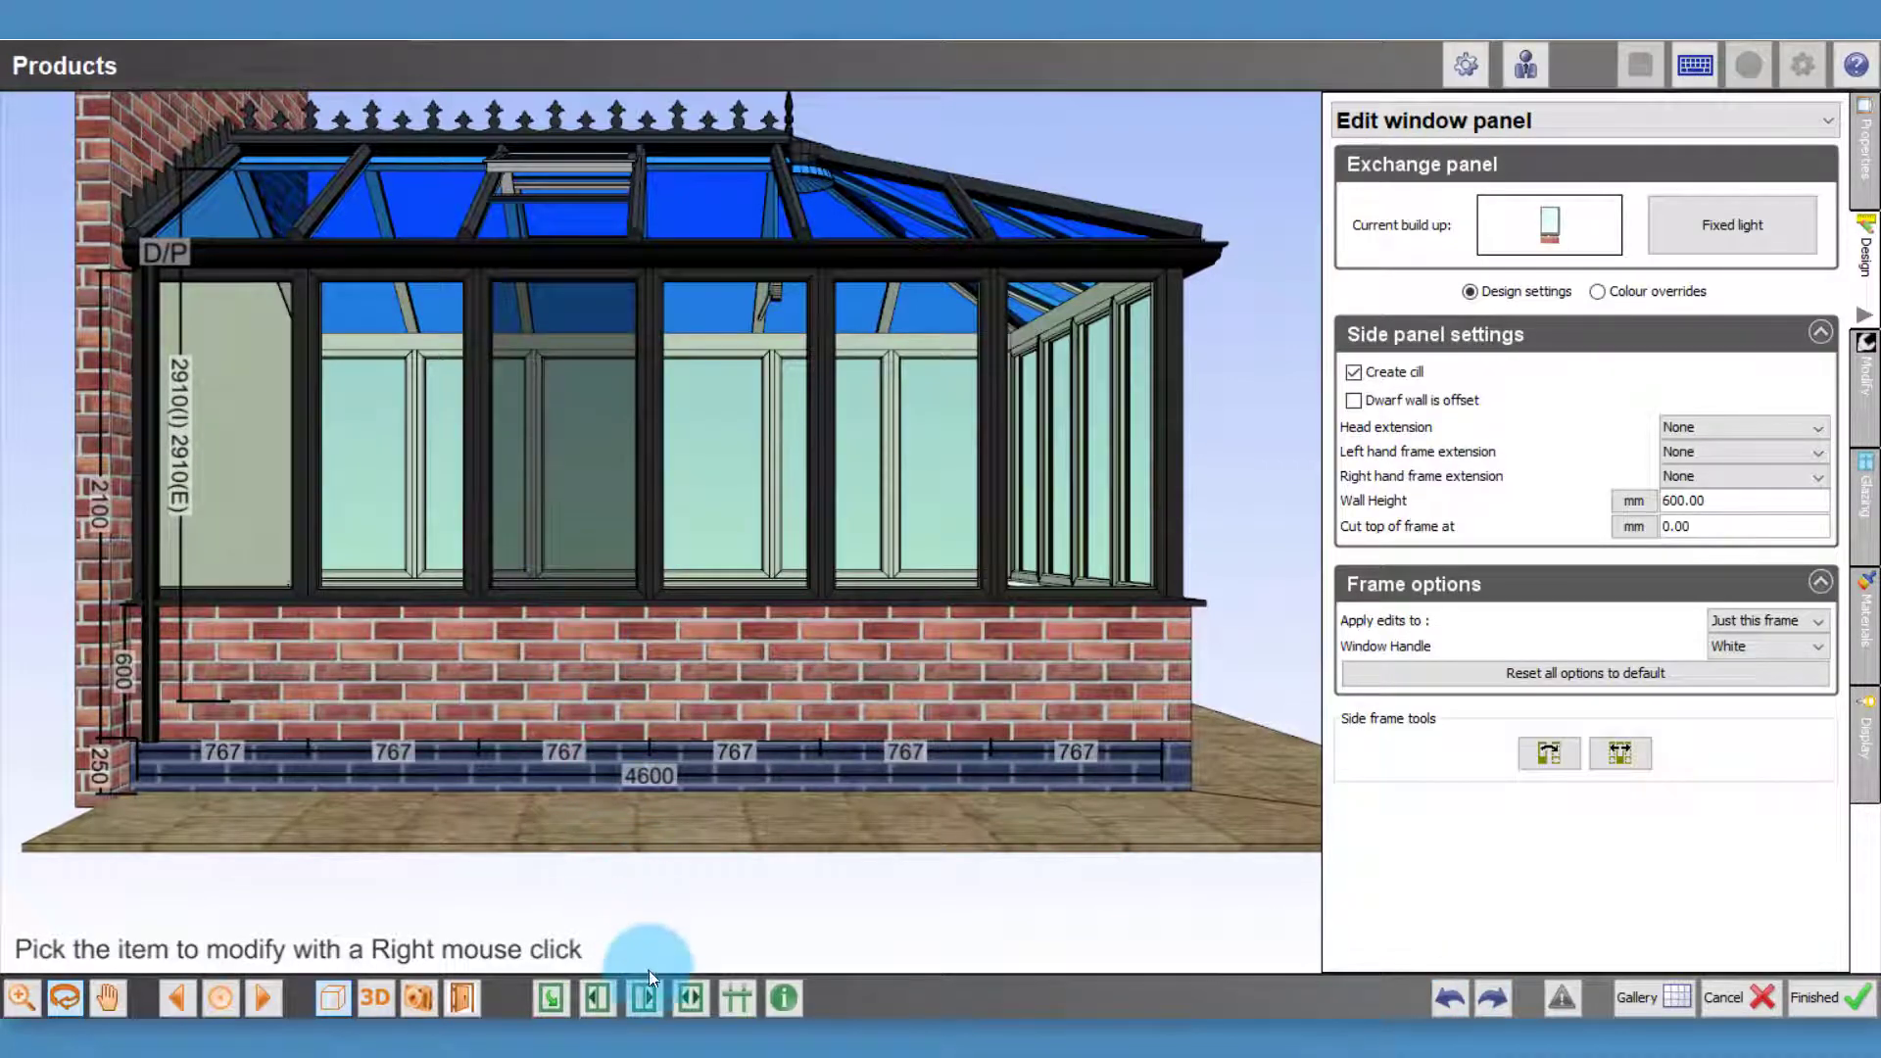
click(642, 994)
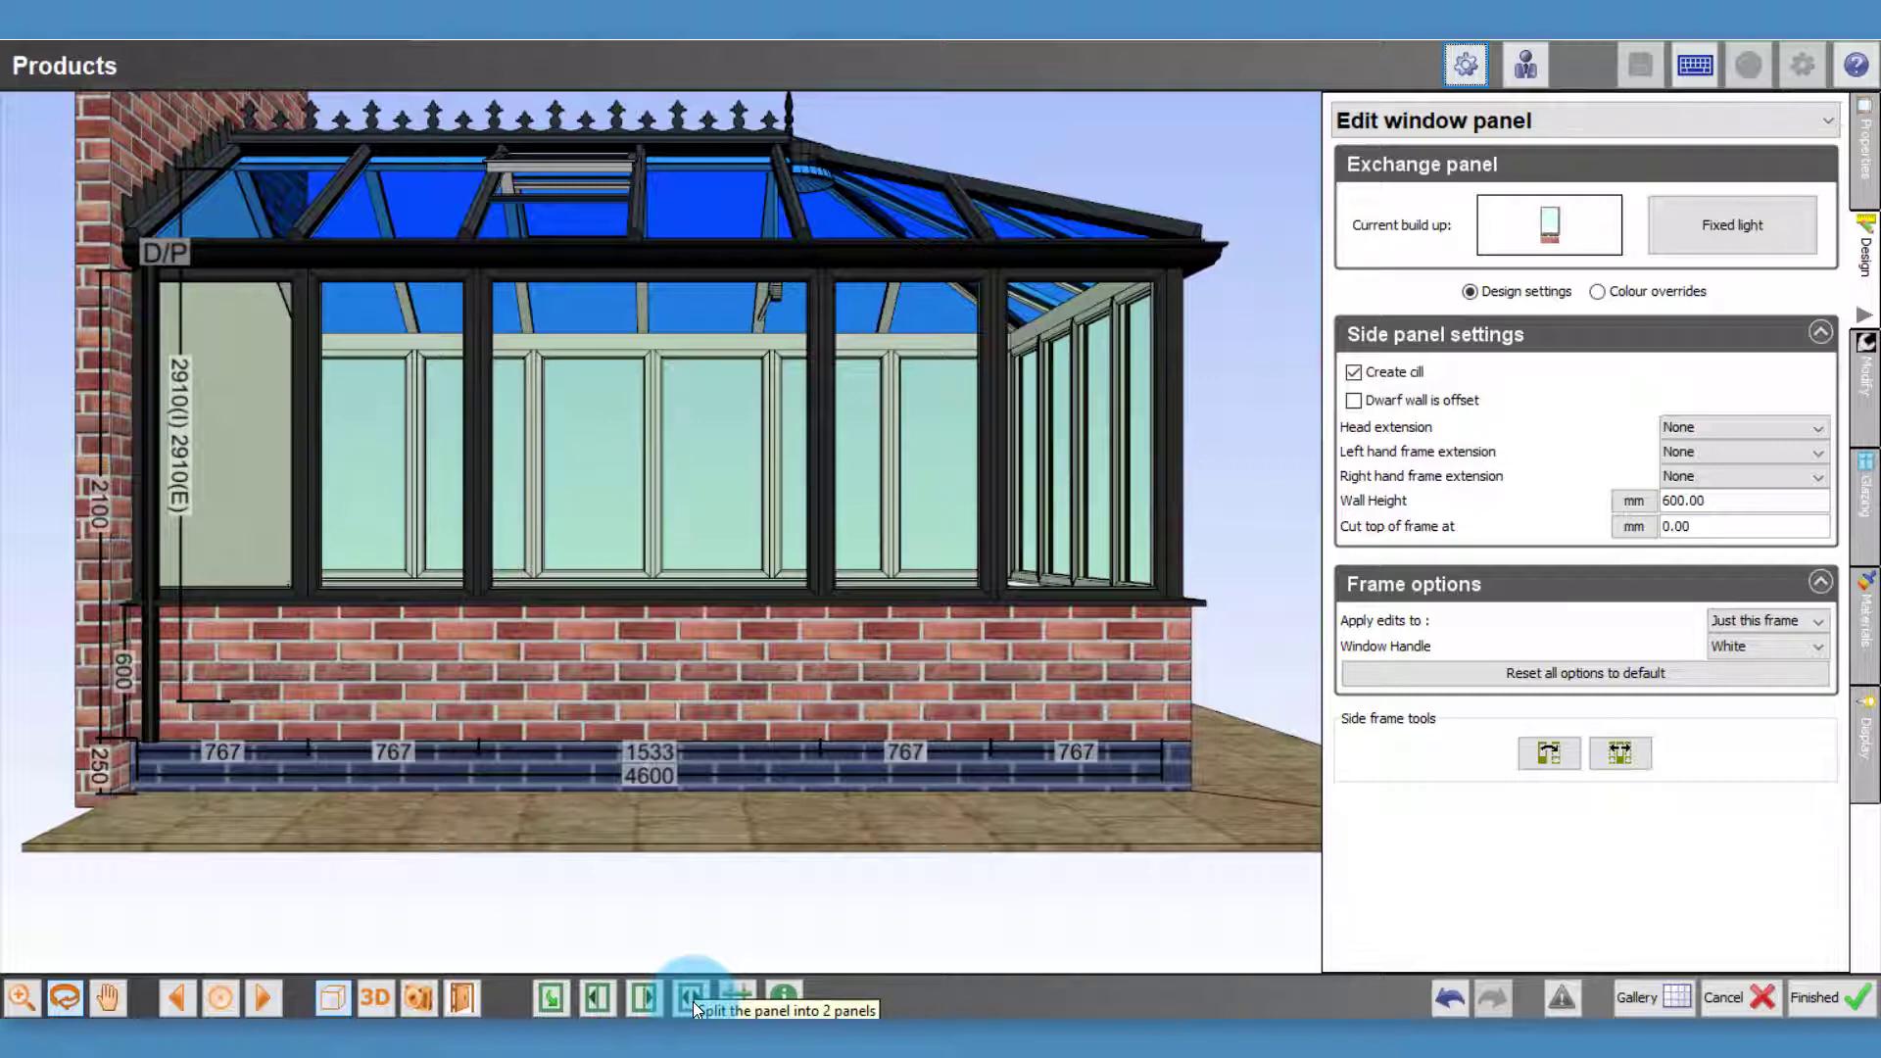
click(692, 993)
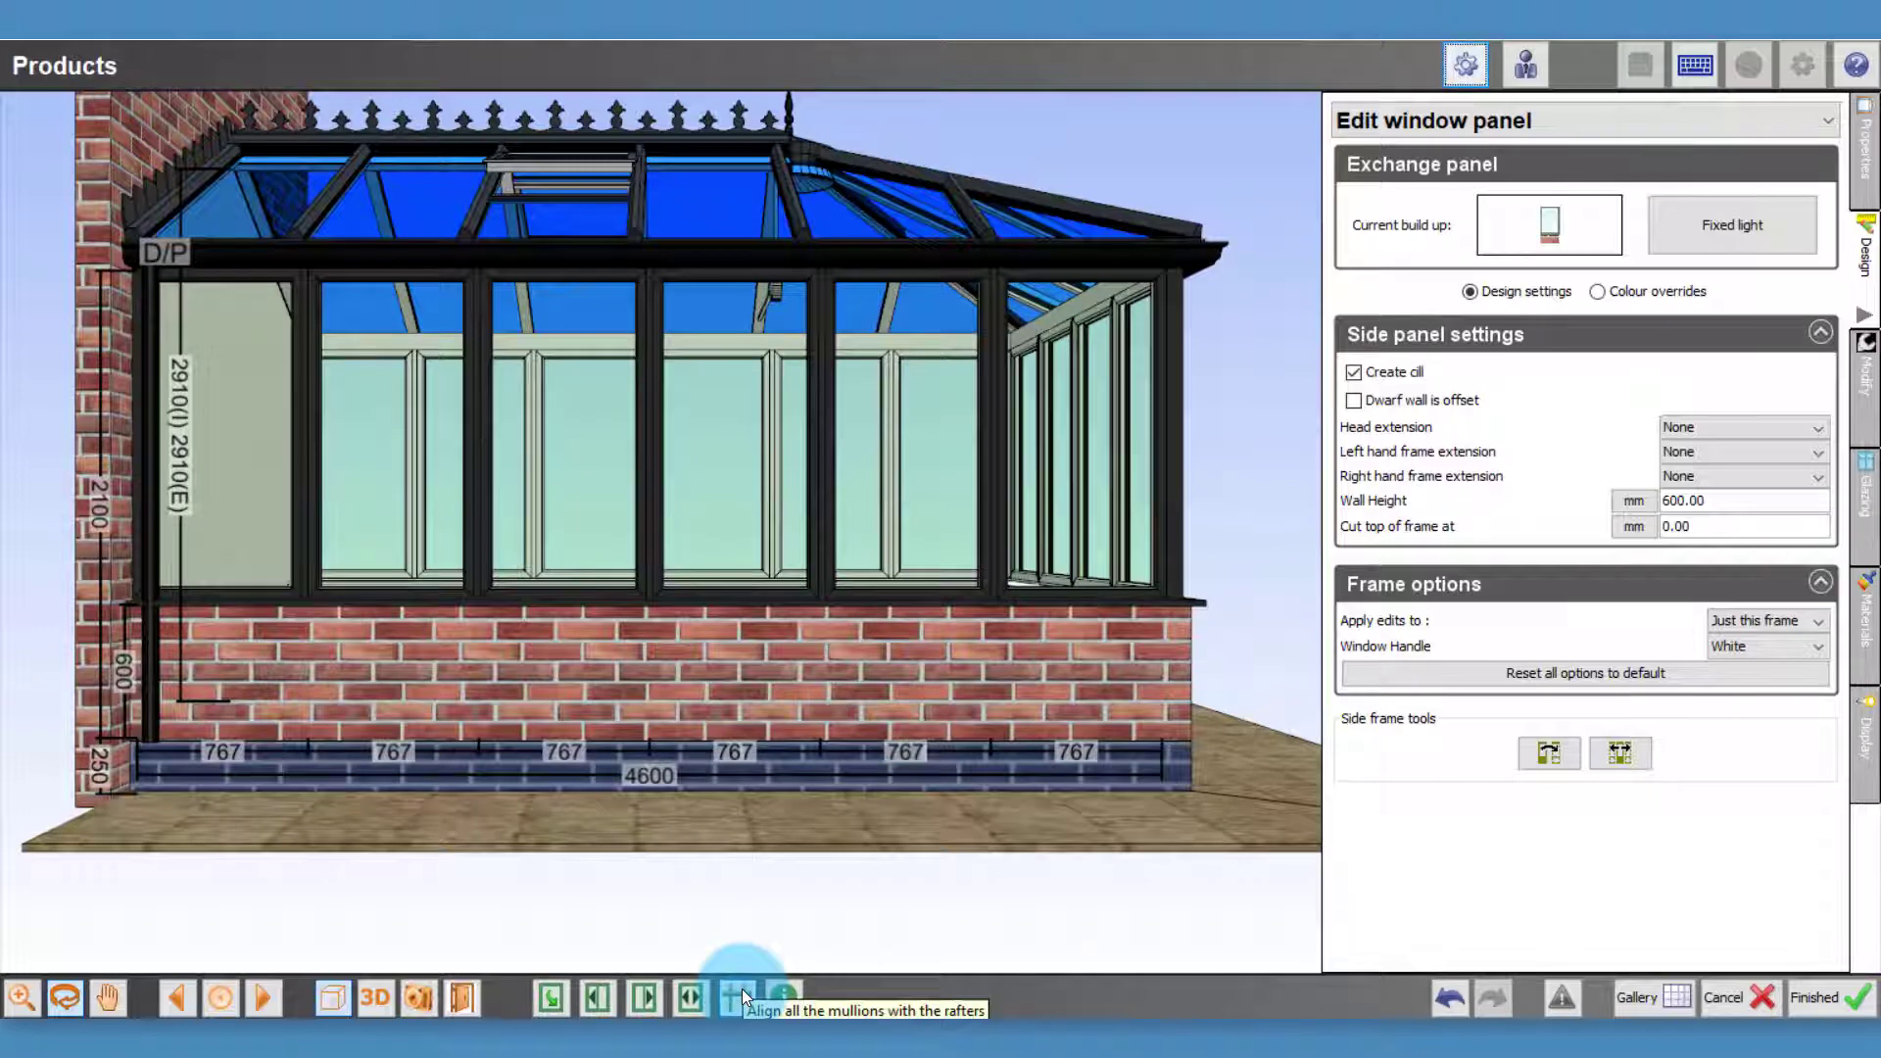
Align all of the side wall's mullions with the roof rafters and undo the alignment
click(449, 657)
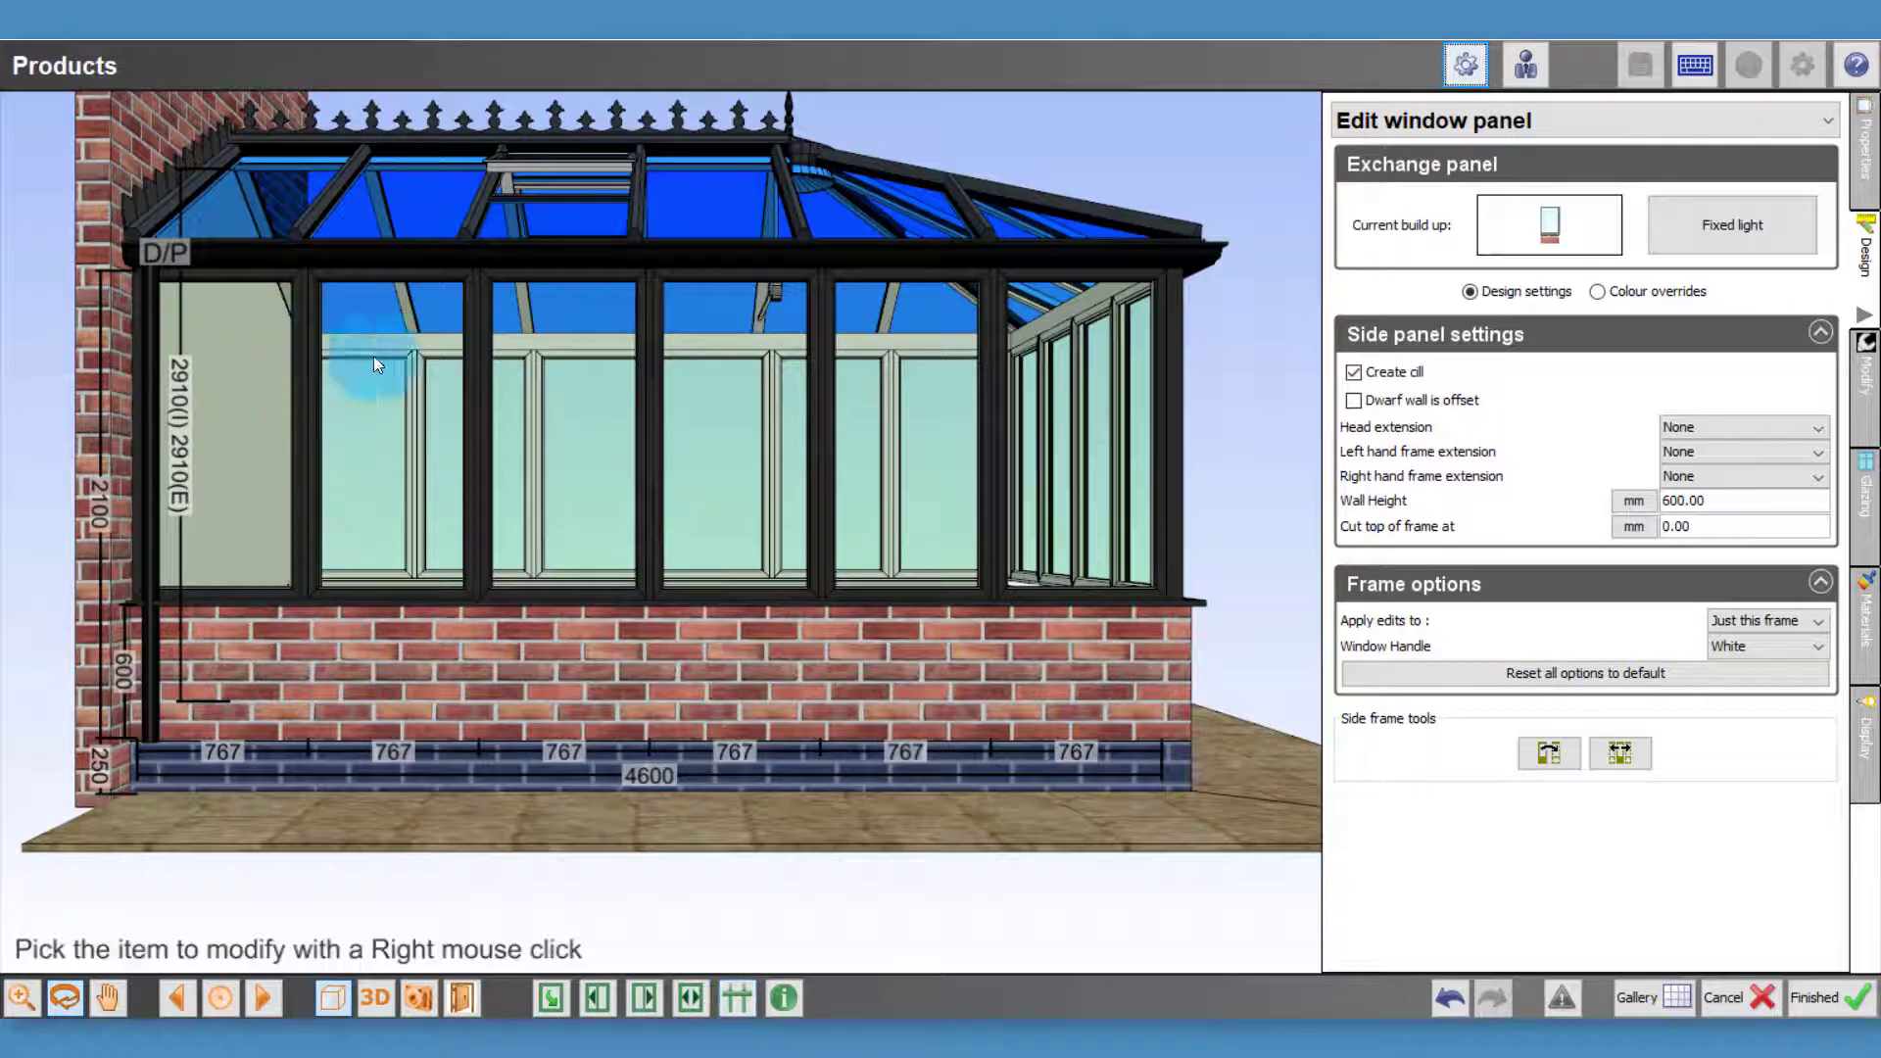
click(735, 996)
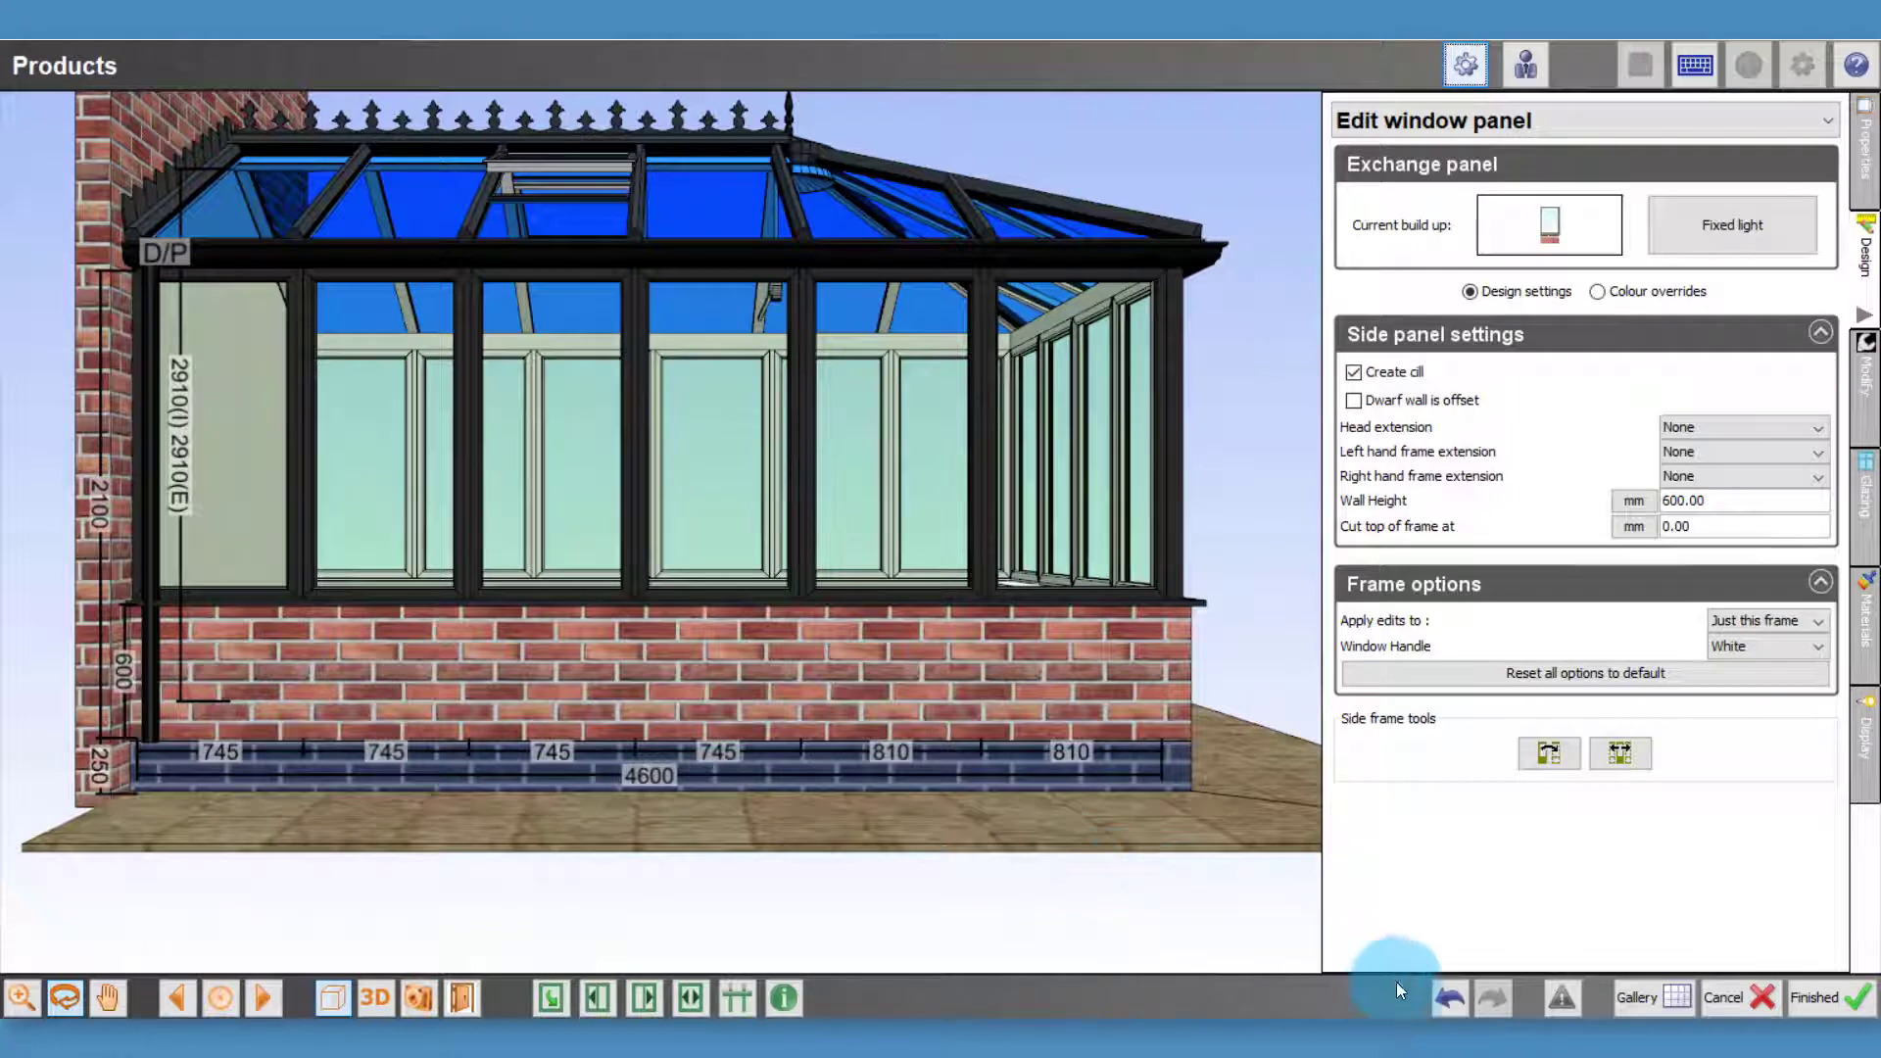
click(1446, 995)
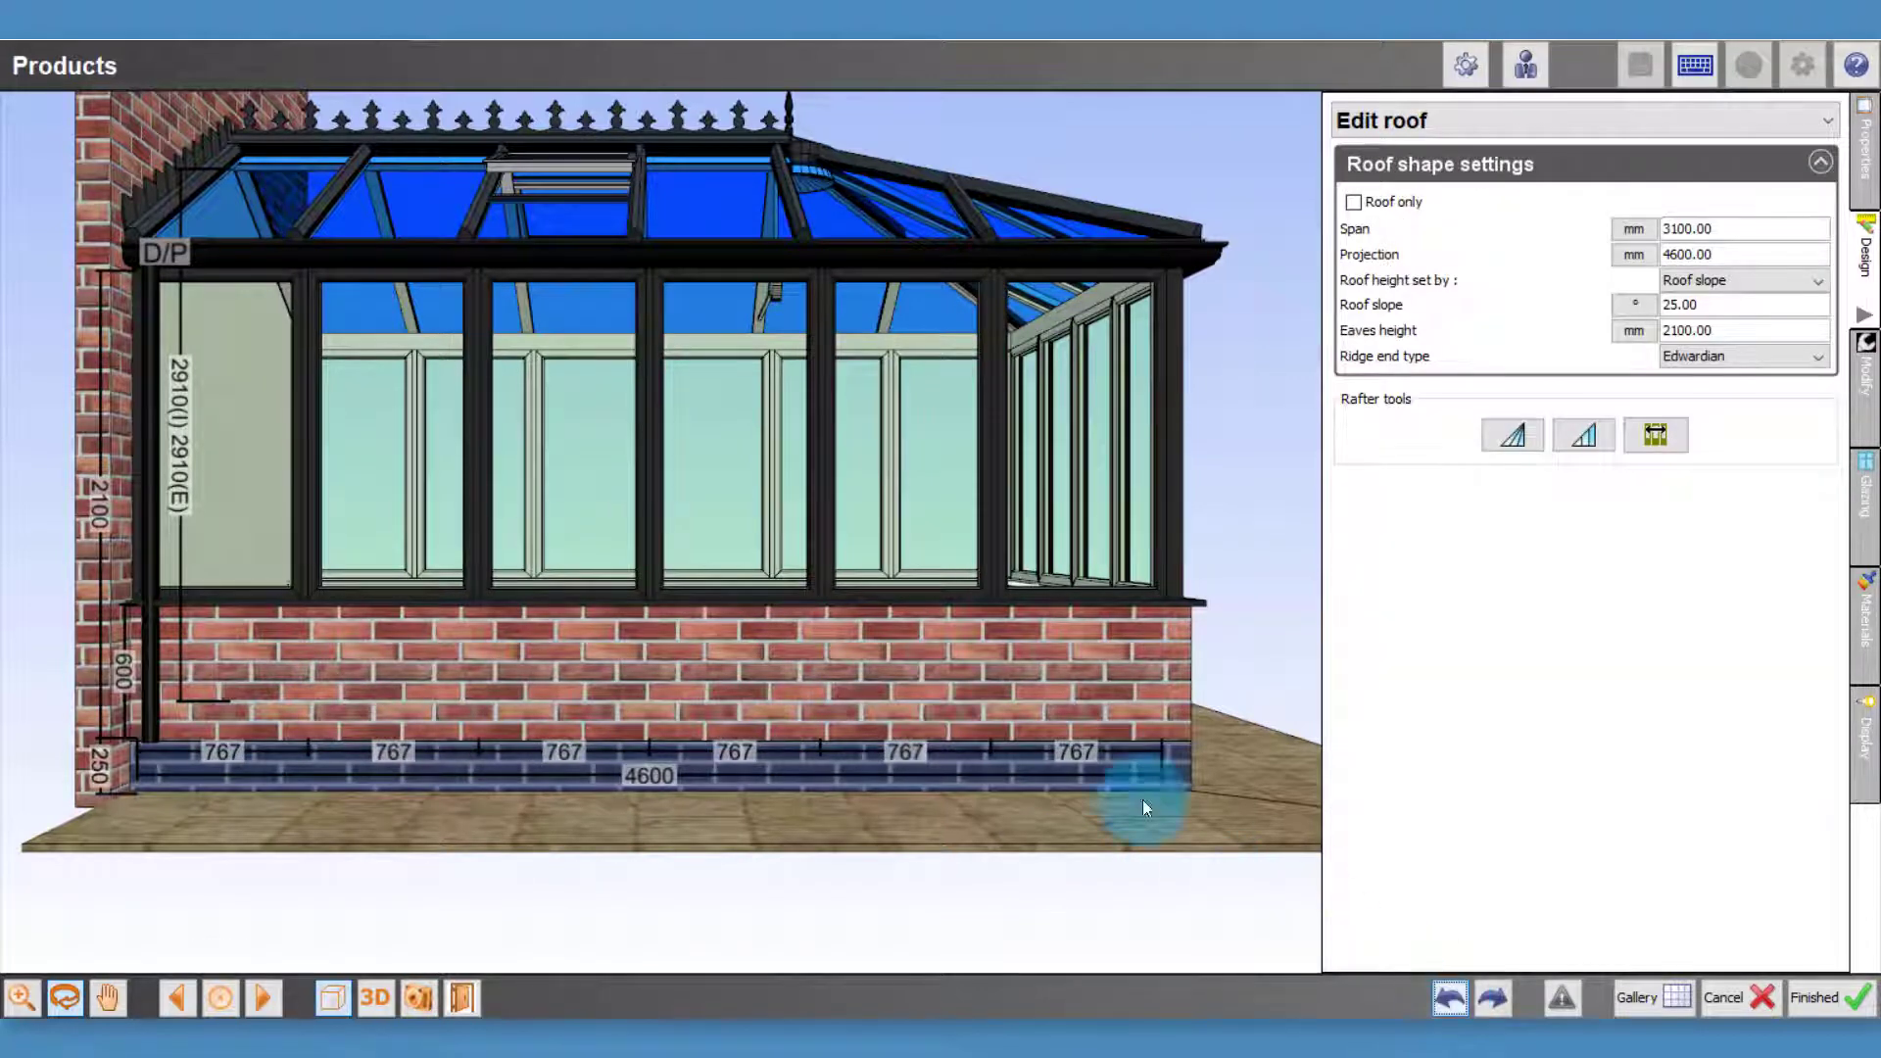
Align the side wall's mullions with the rafters from its middle mullion, and undo the alignment
right_click(650, 419)
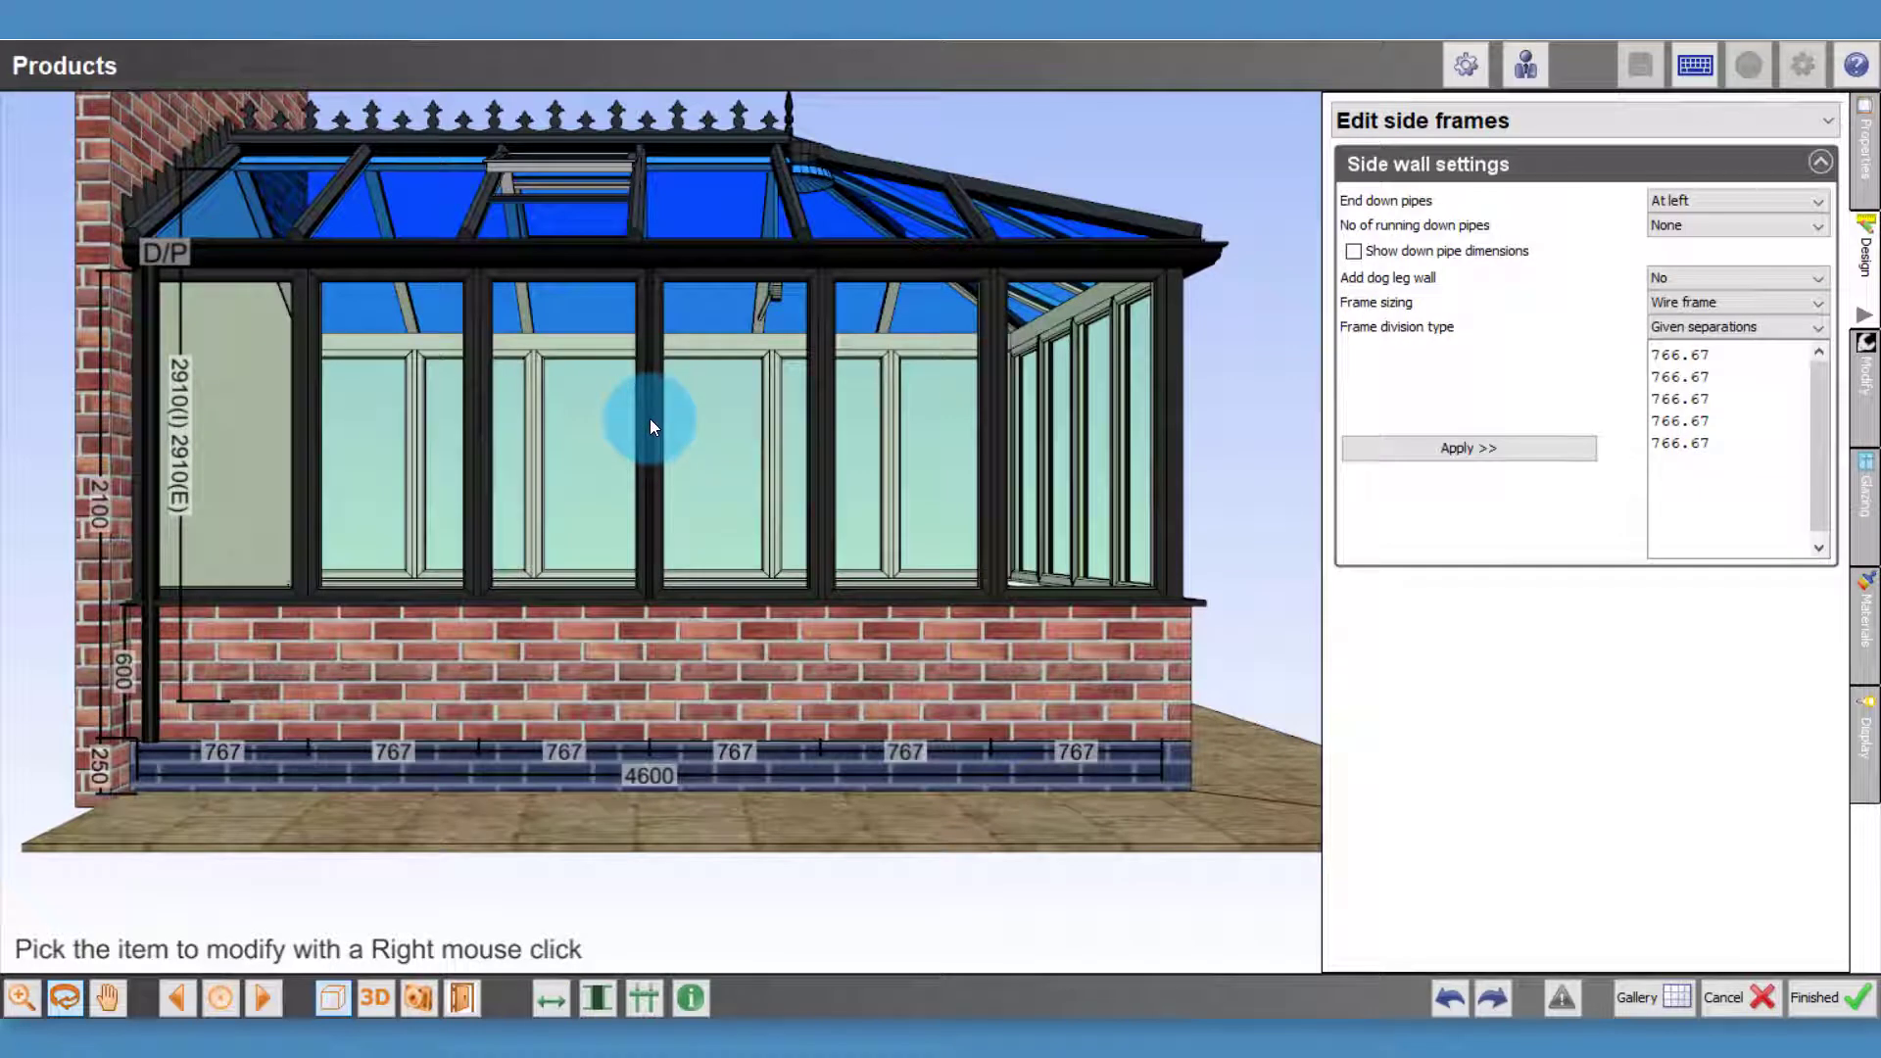
right_click(650, 420)
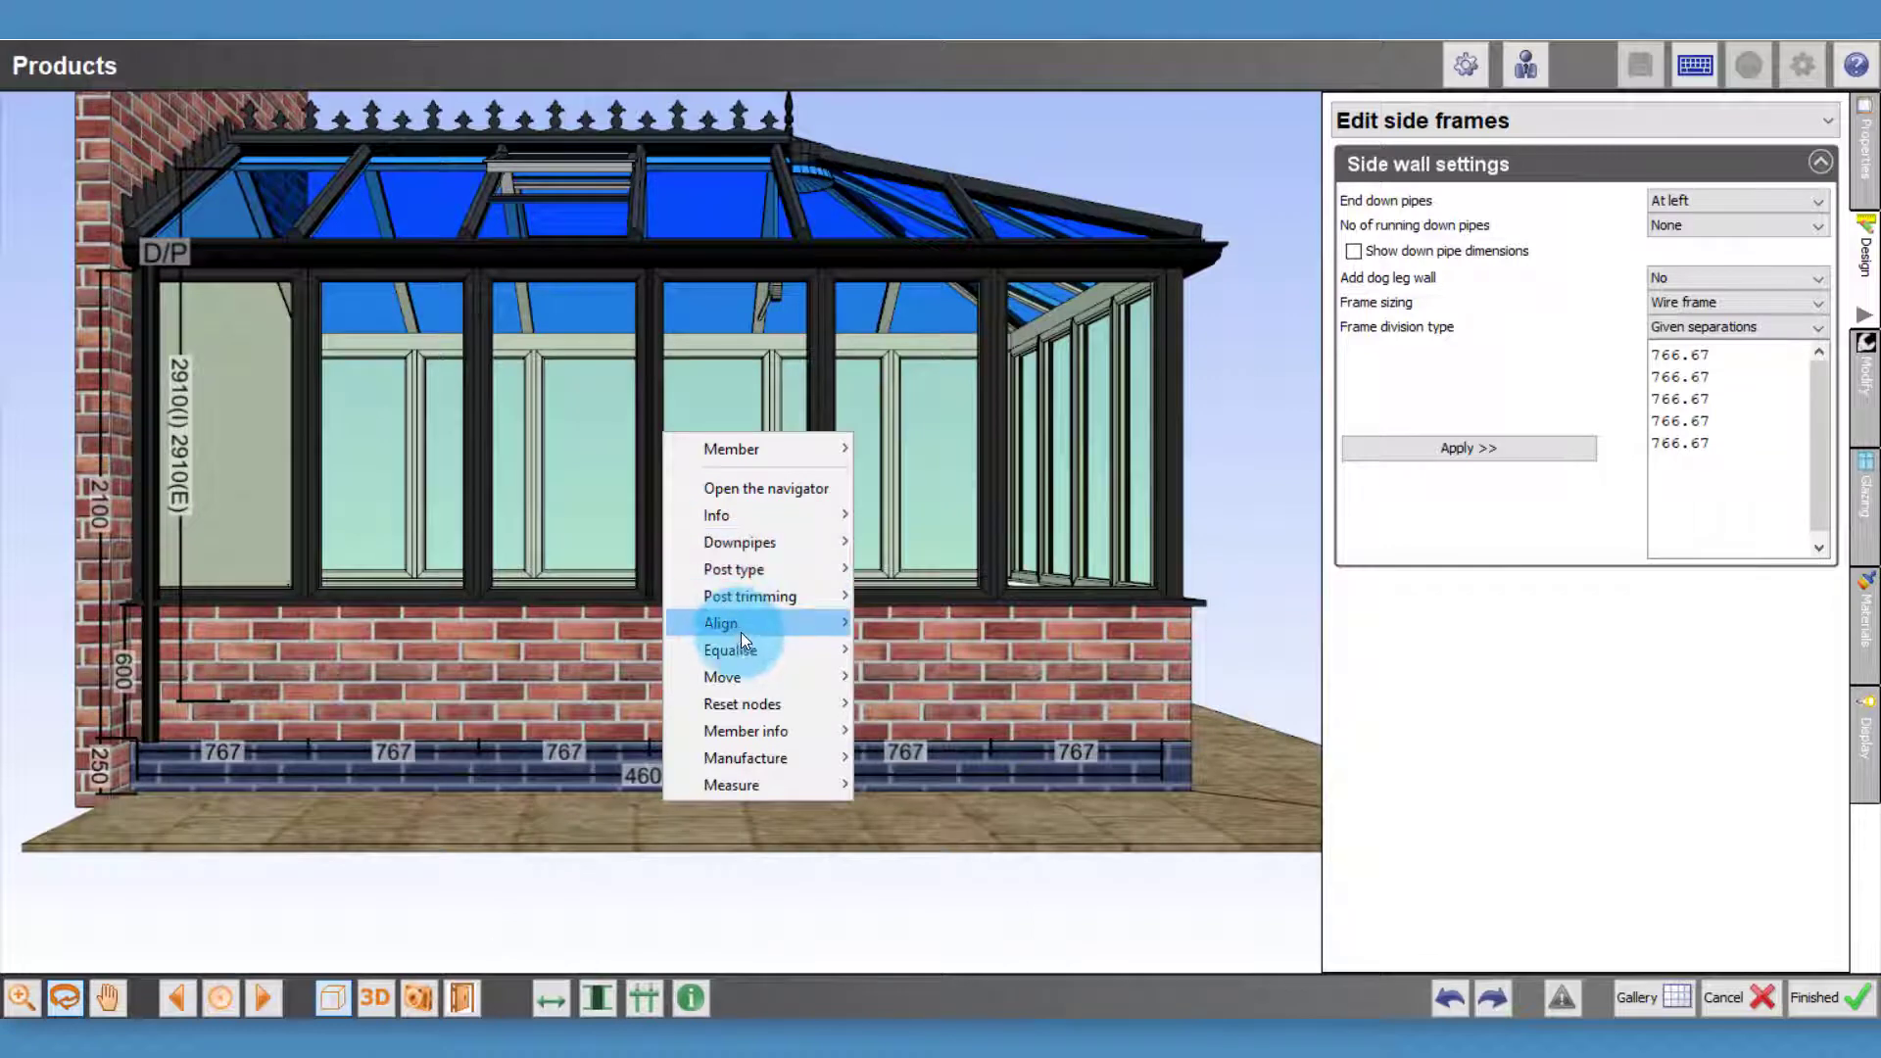
mouse_move(741, 627)
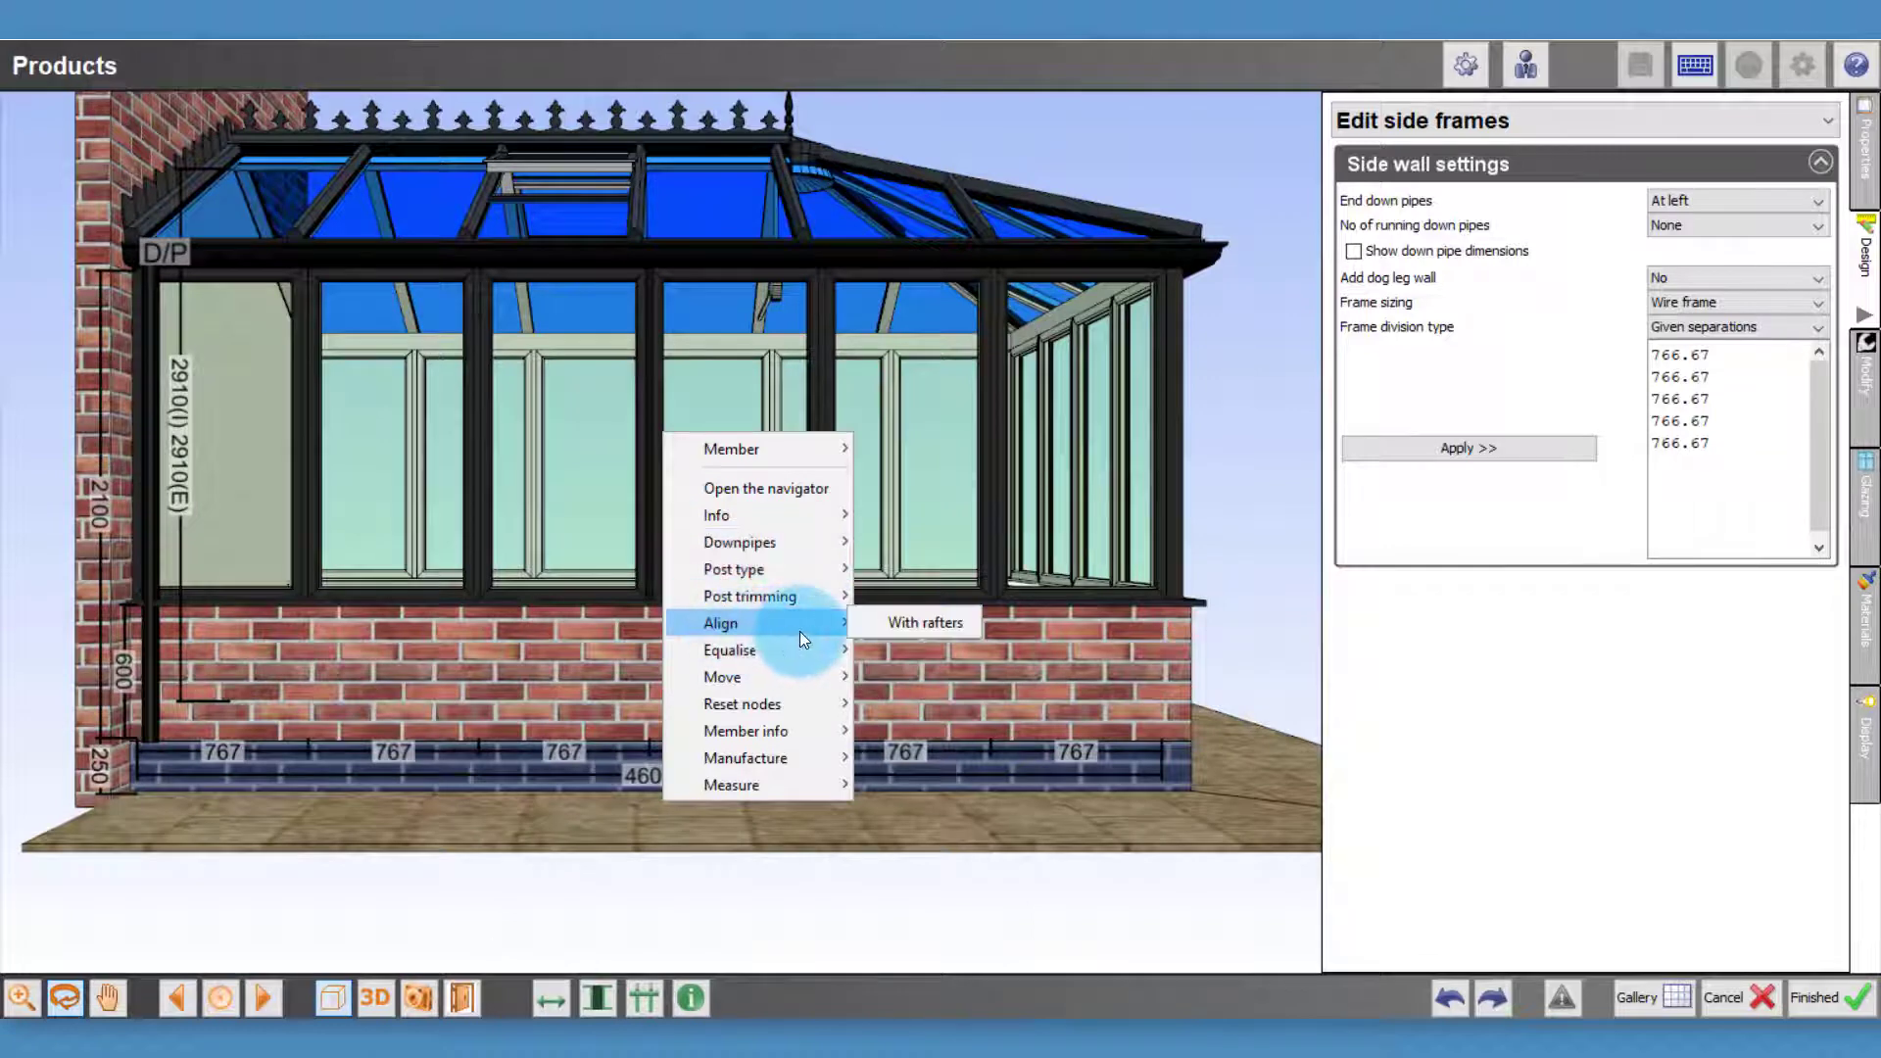
click(891, 621)
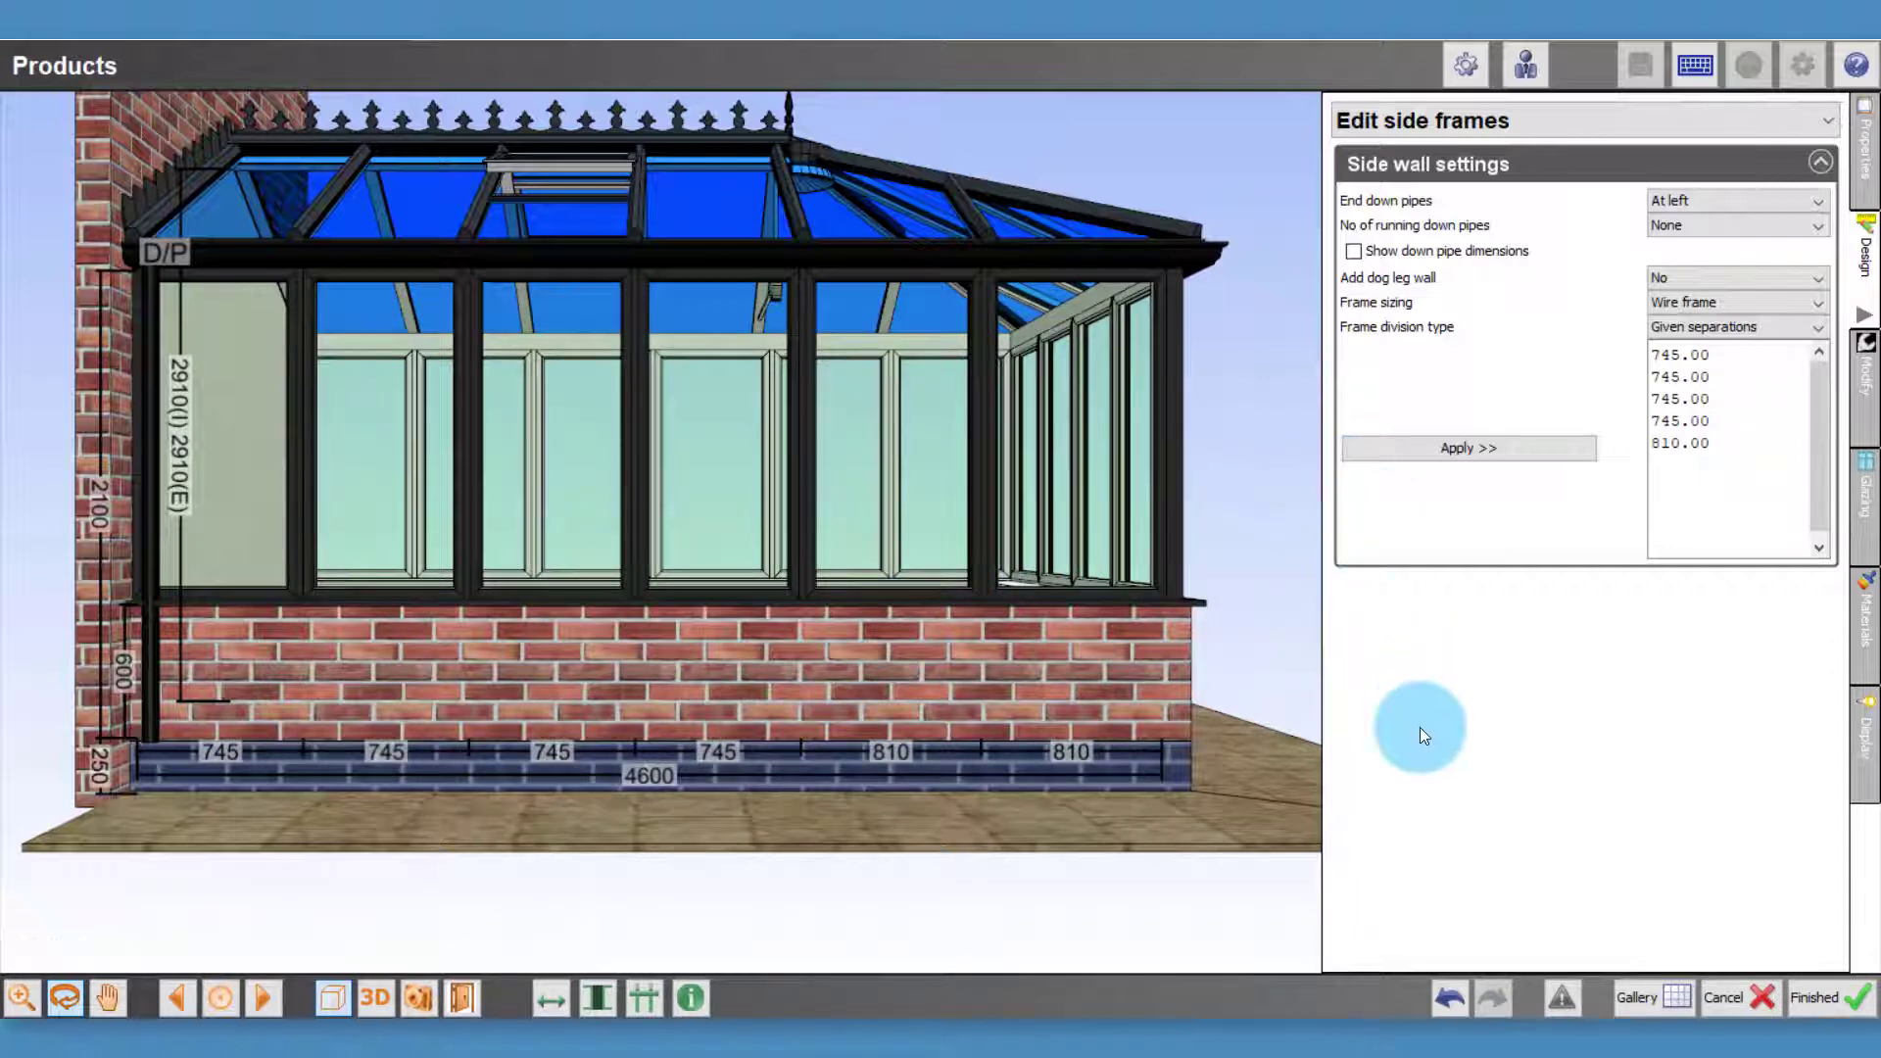
click(1448, 996)
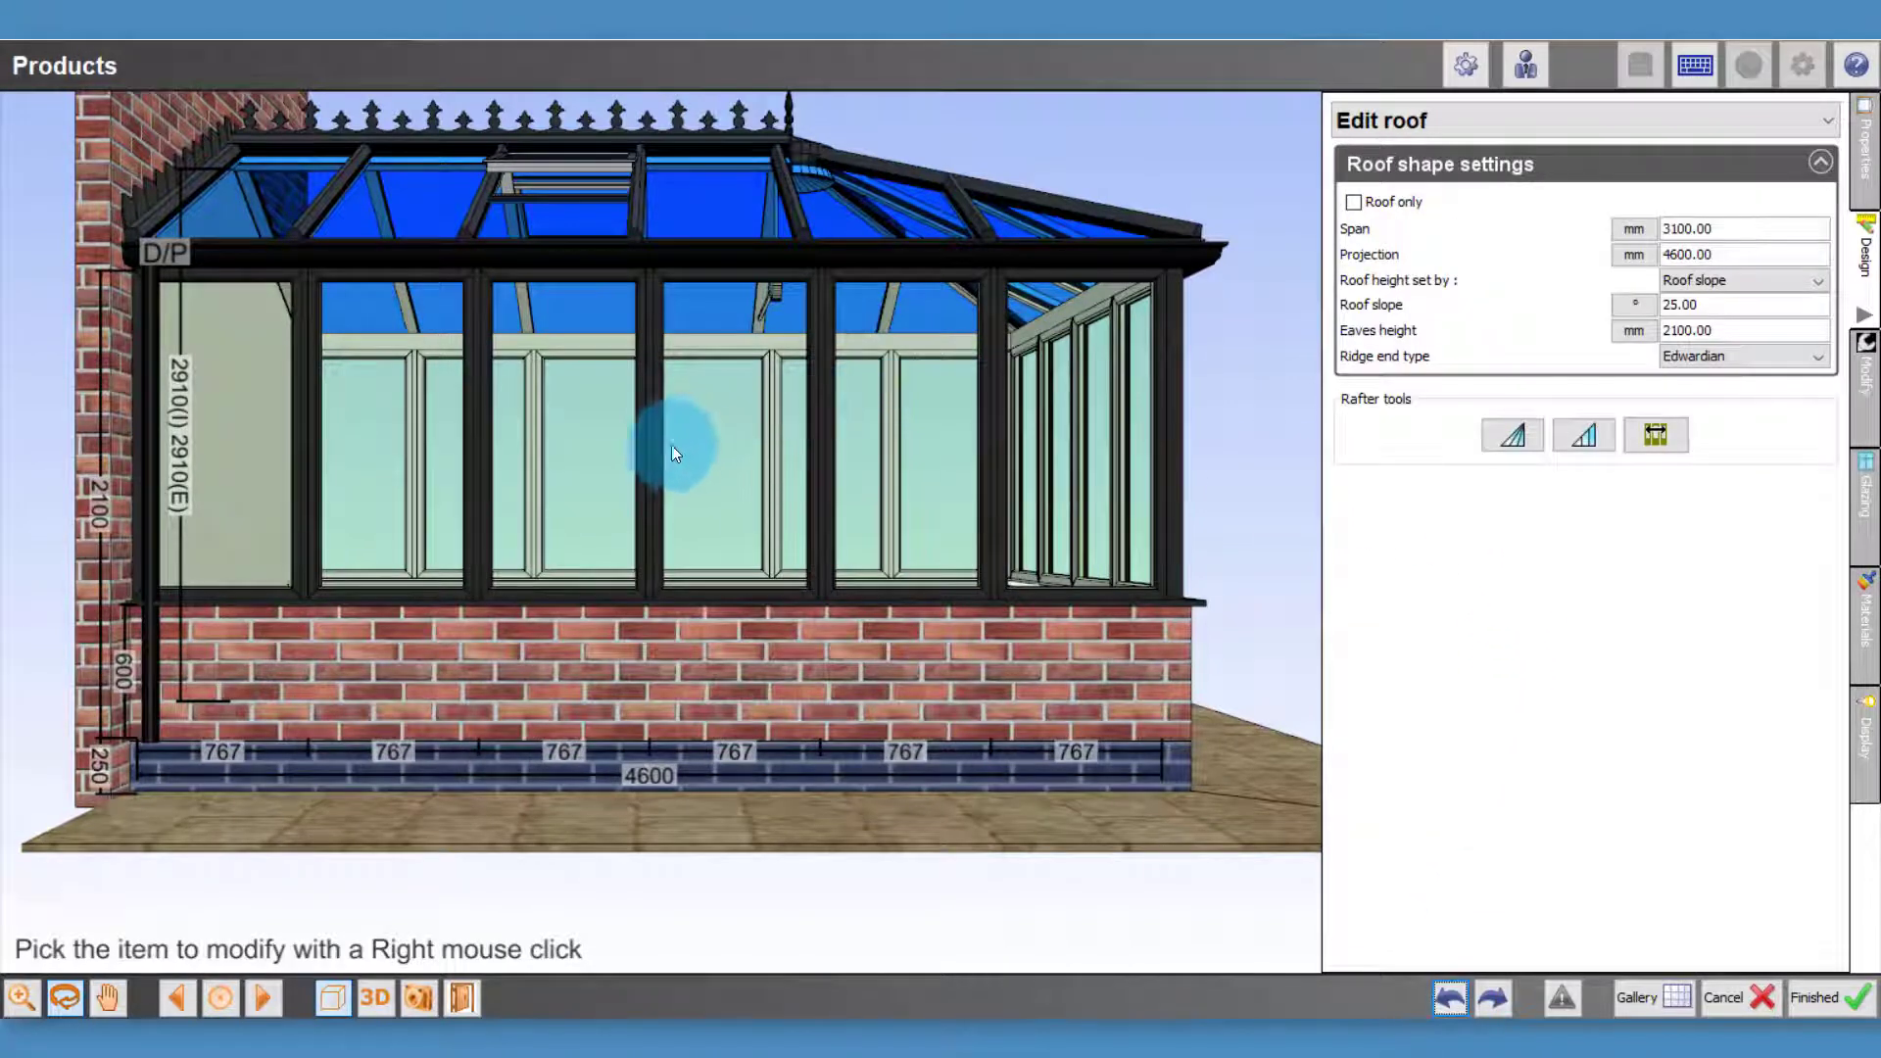
Bring up the side frame settings for the long side wall, try Maximum separation as the frame division type and return to Given separations
right_click(567, 425)
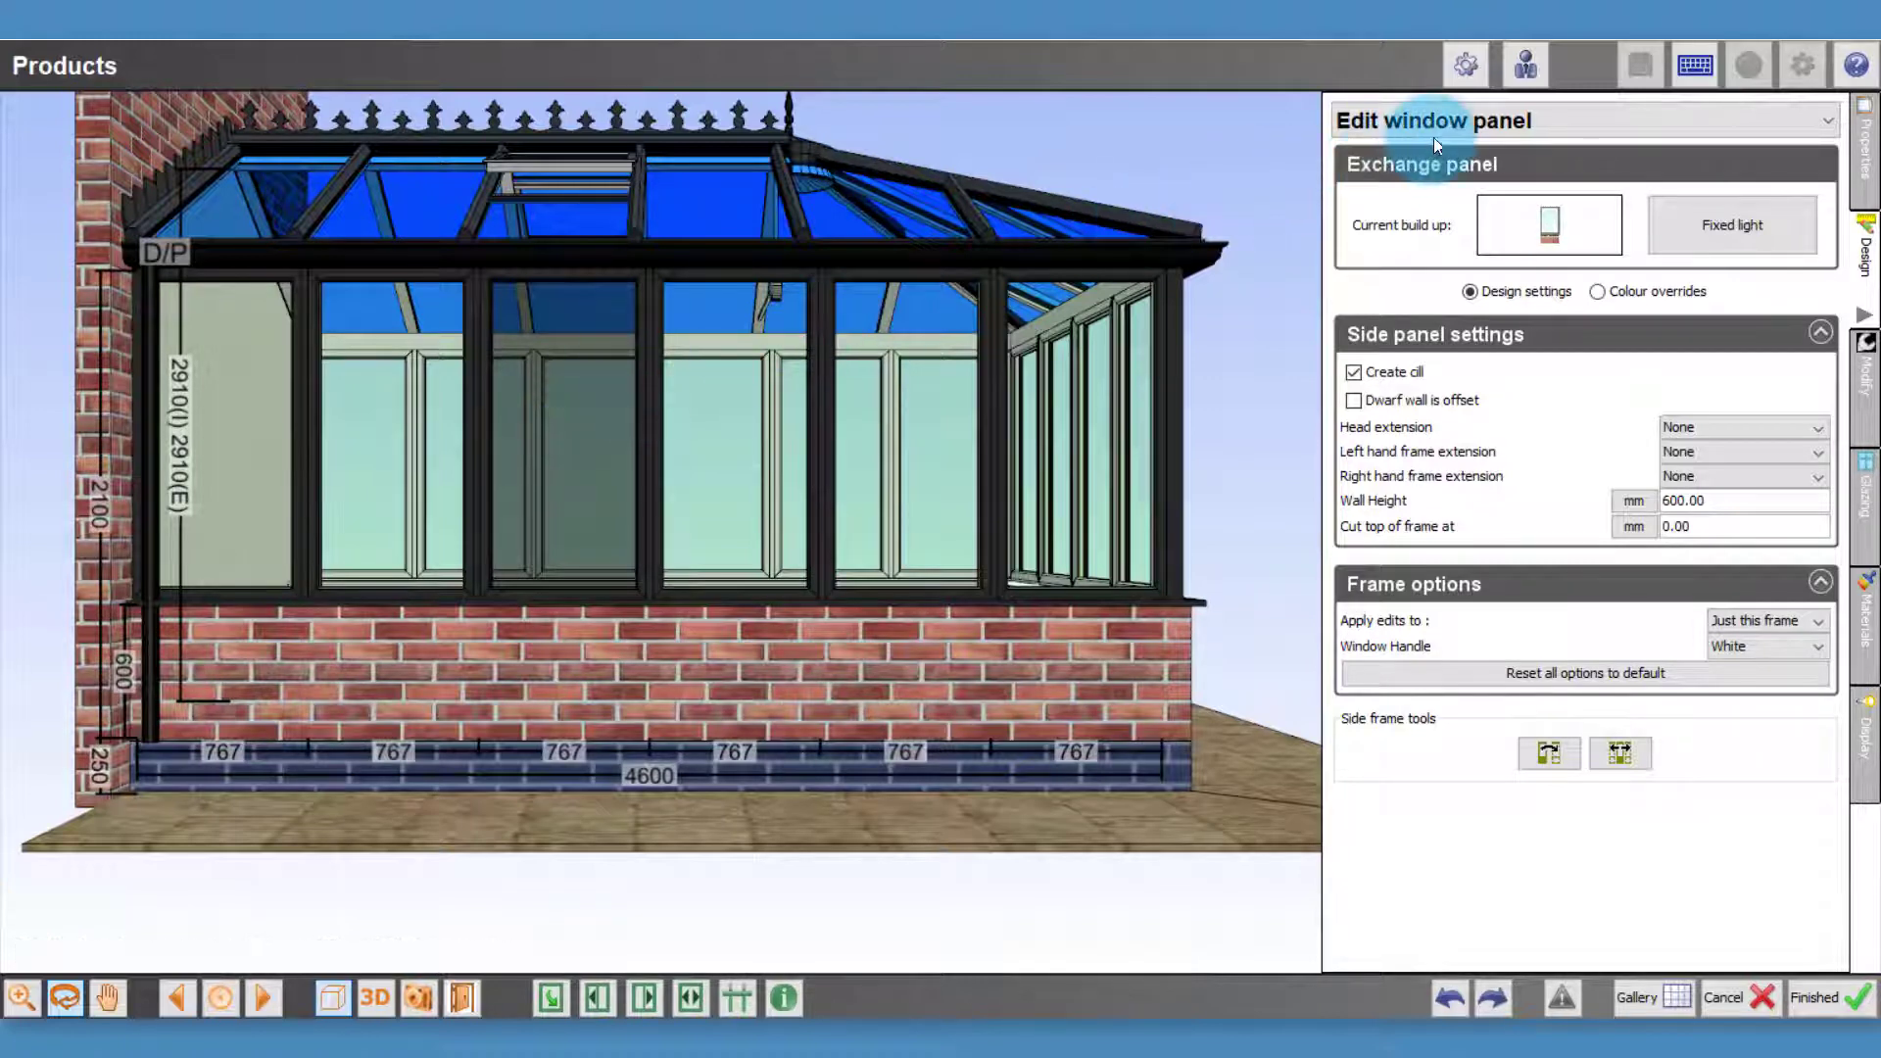
click(1460, 121)
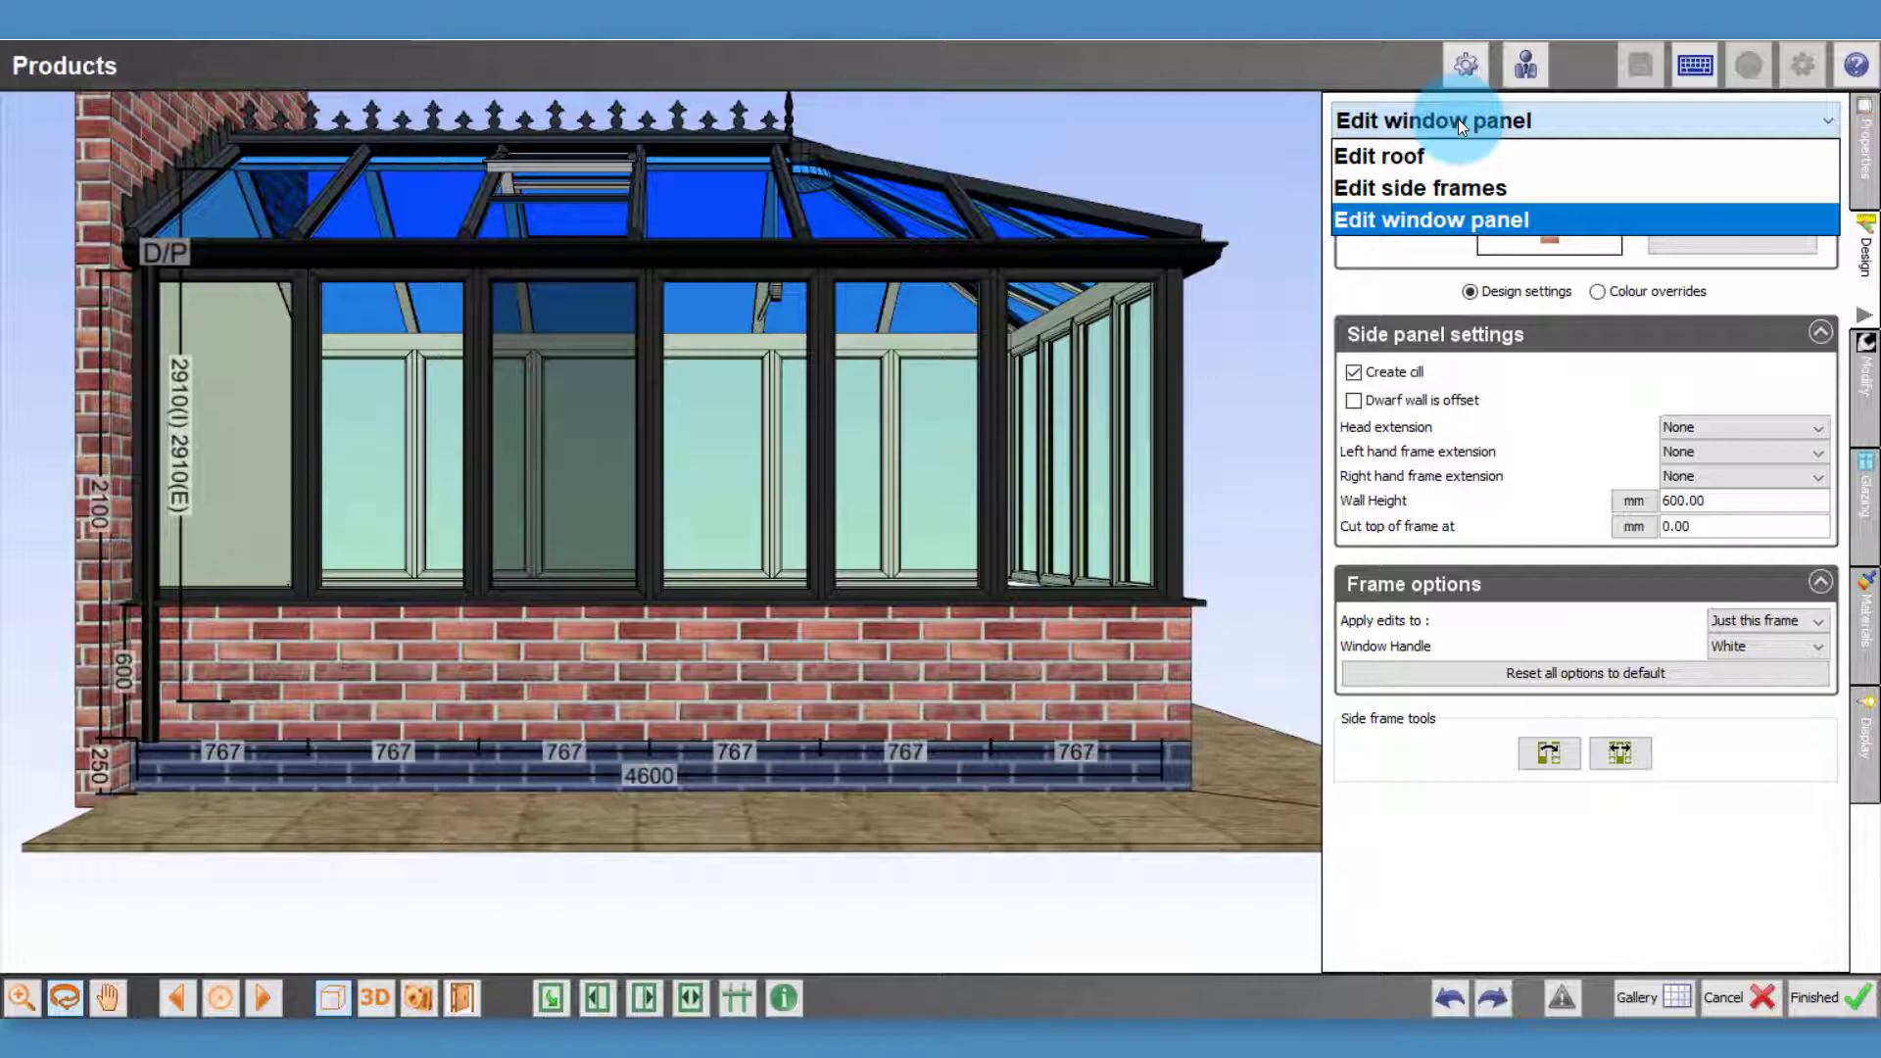
click(1440, 186)
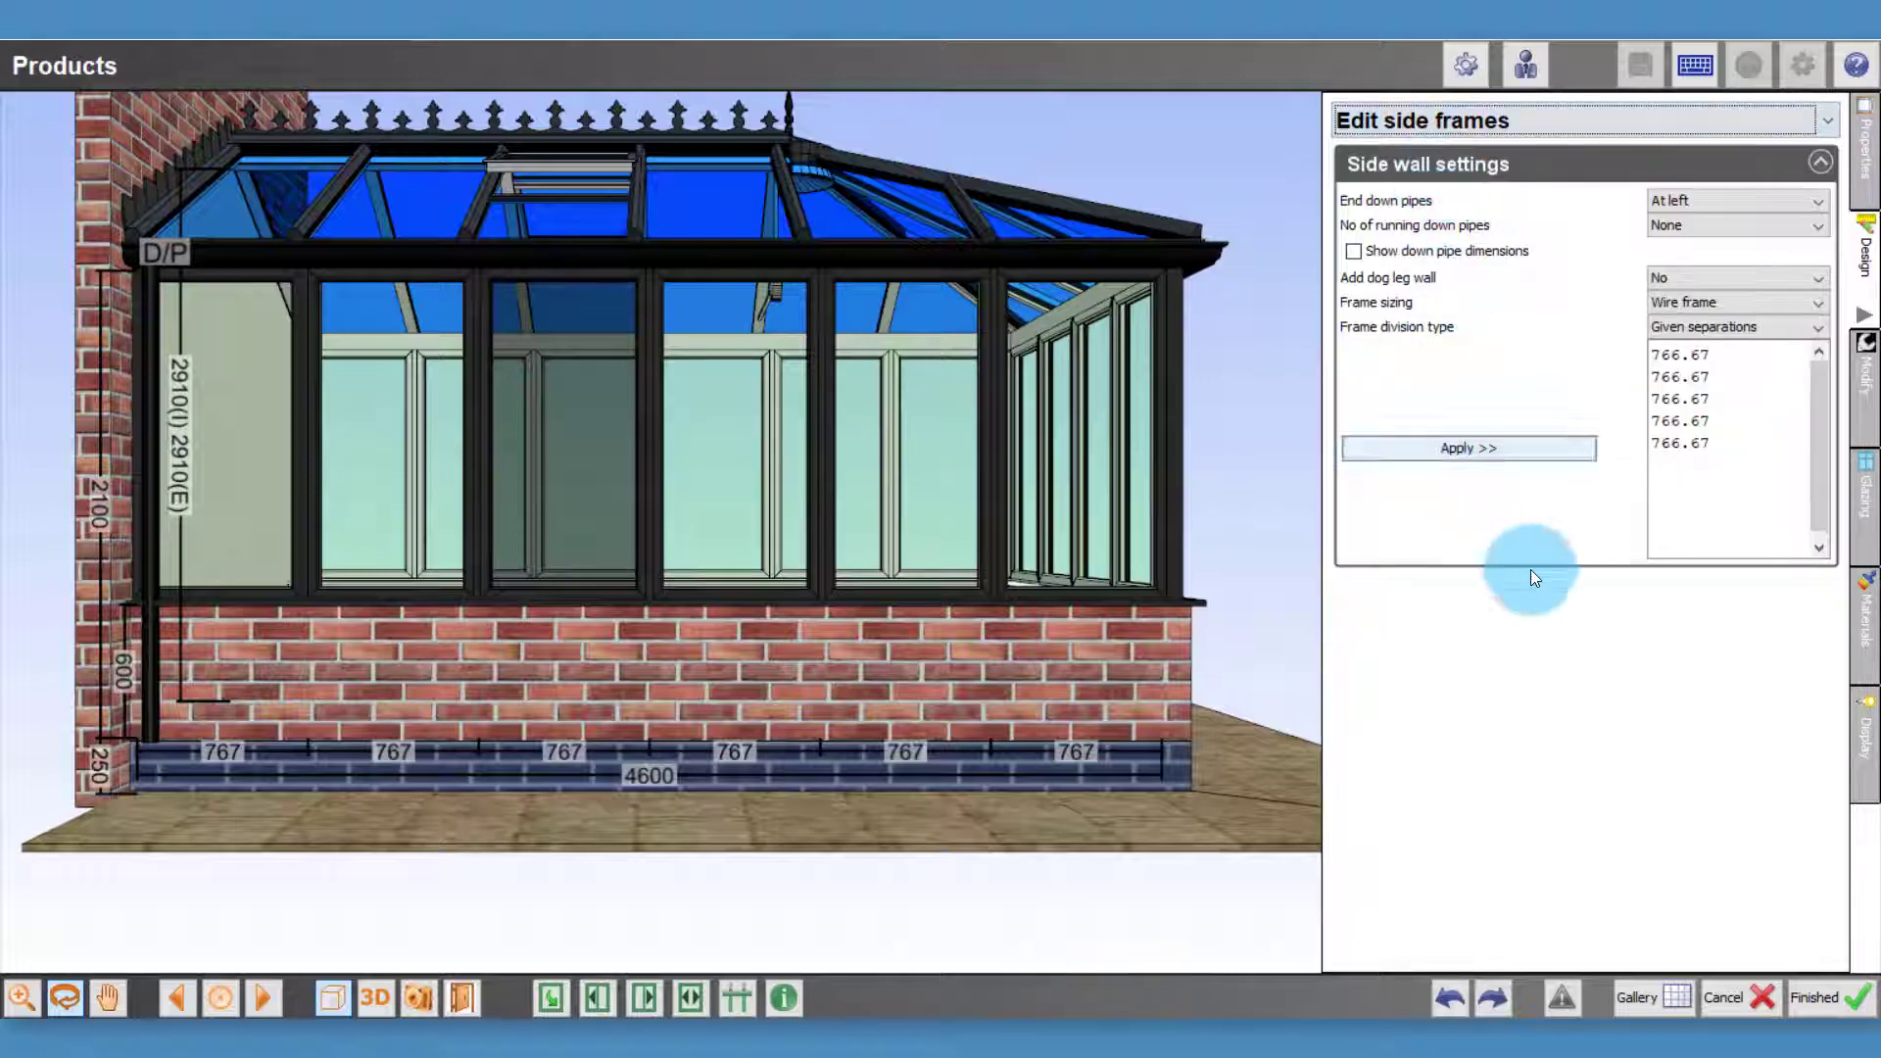
click(1711, 325)
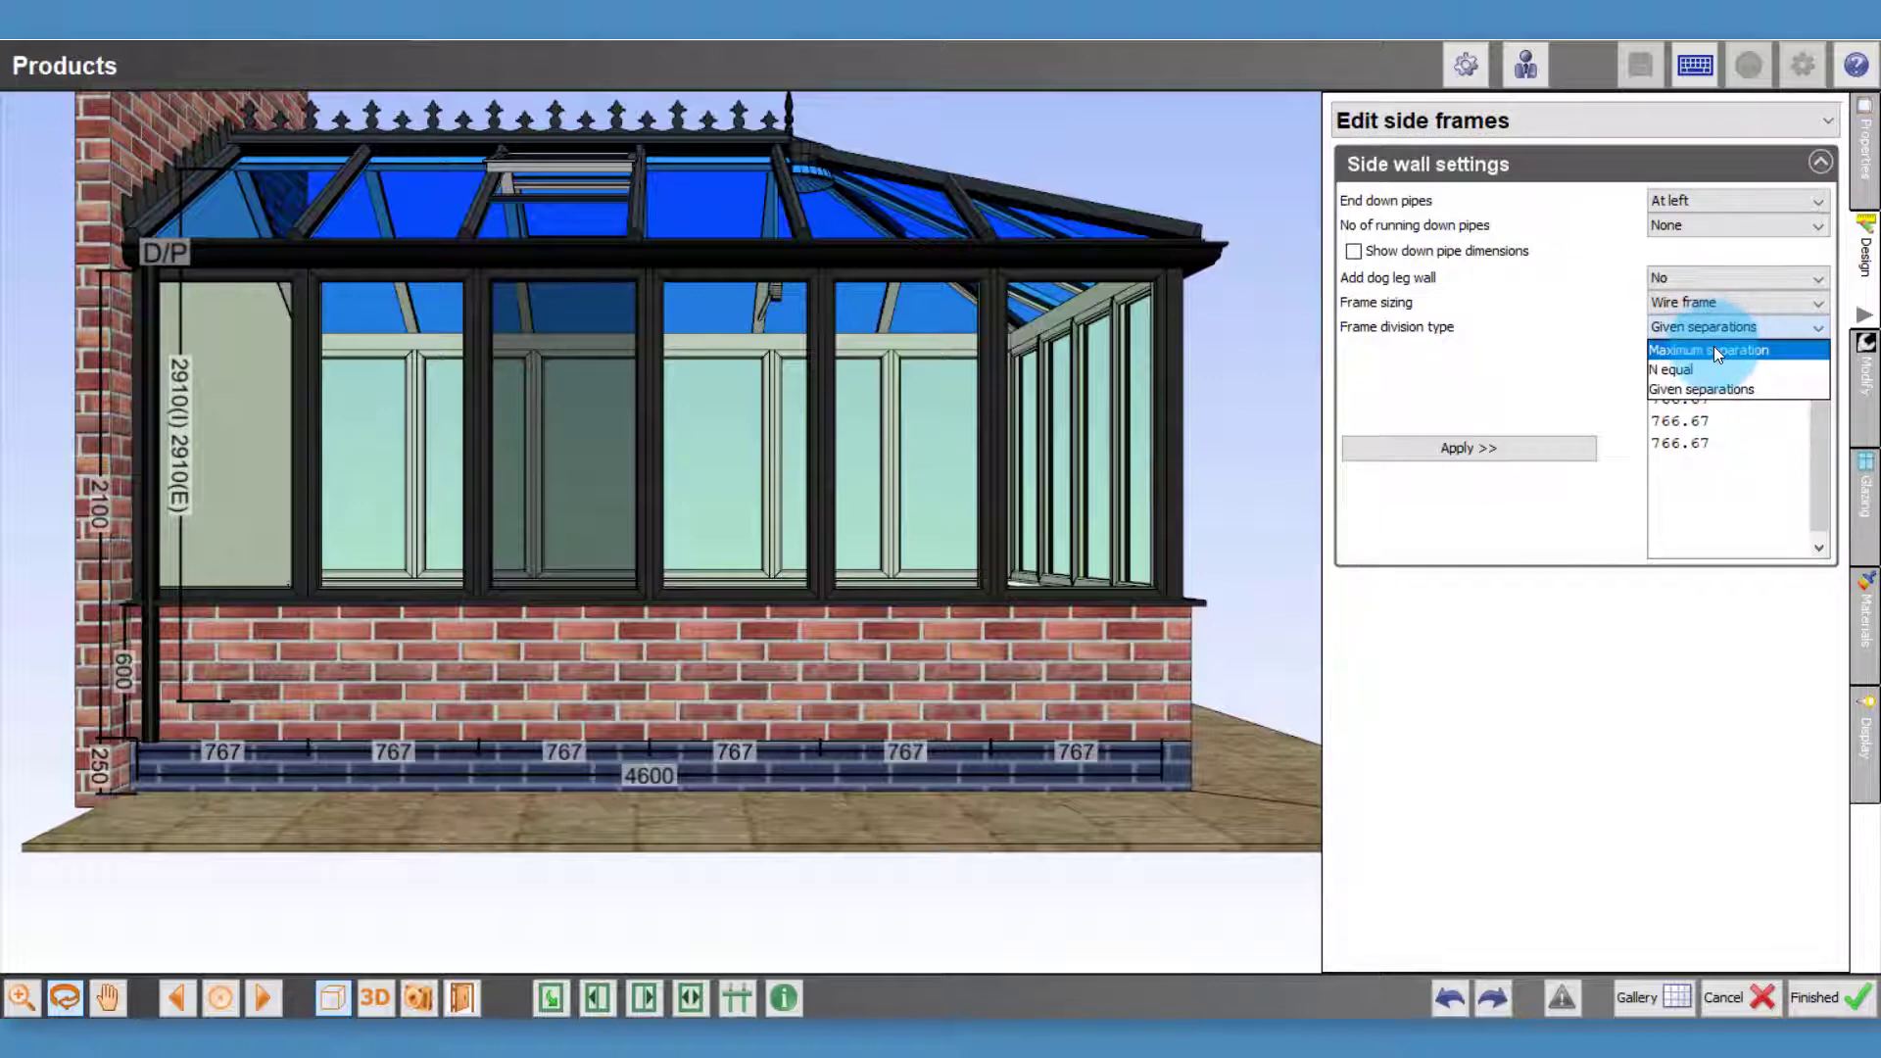
click(1742, 568)
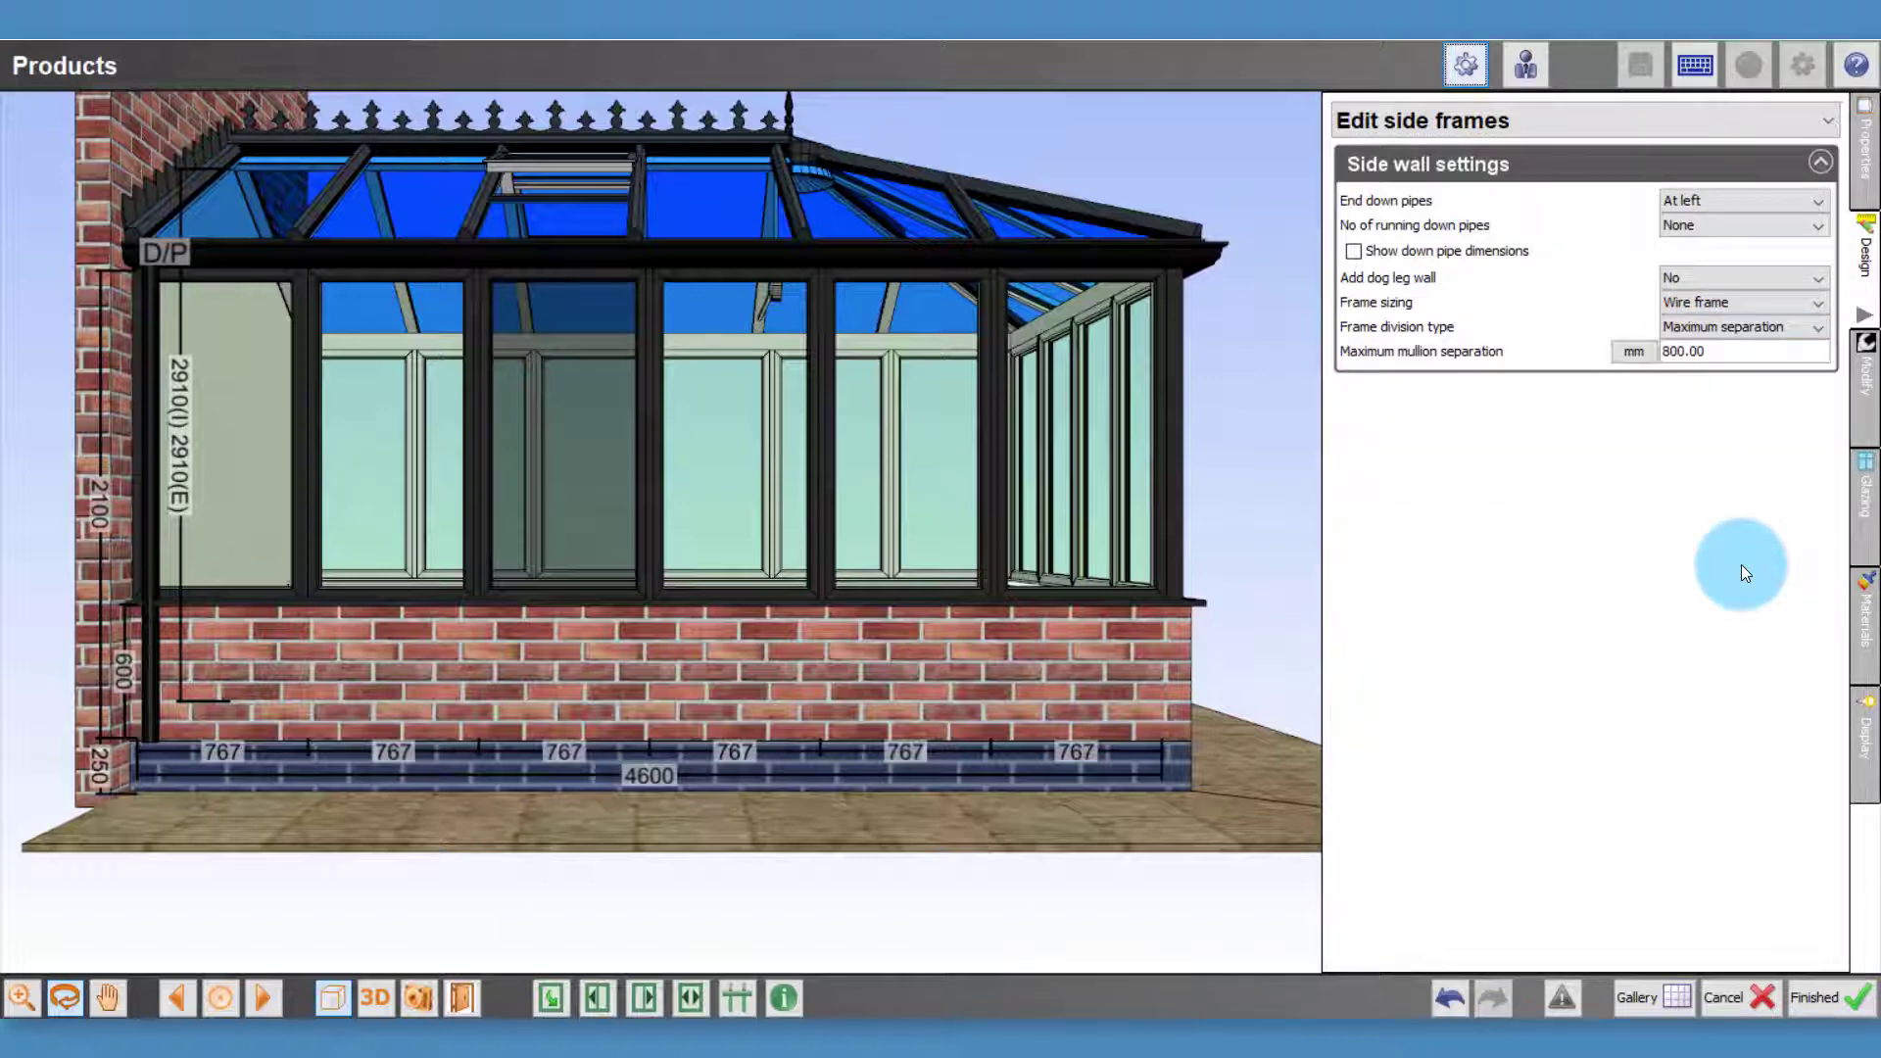
click(1736, 328)
click(1710, 513)
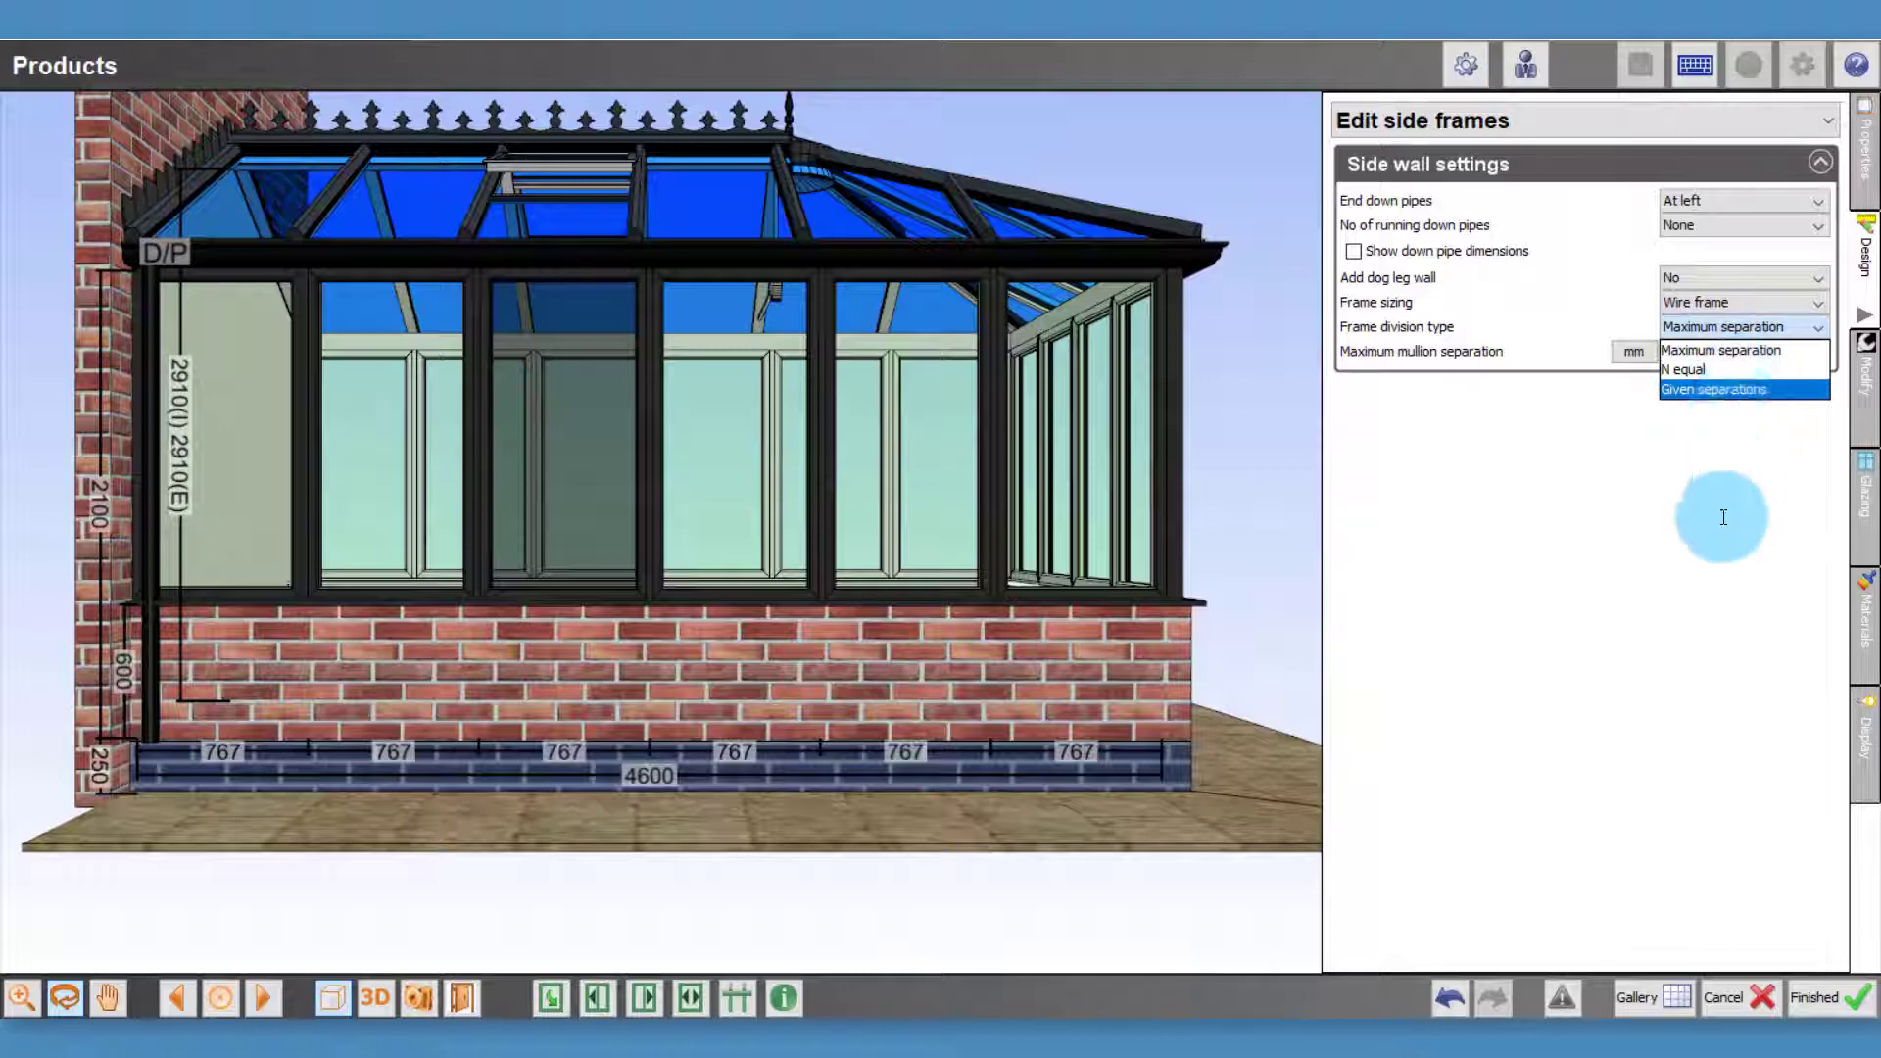
Replace the side wall's frame separations with four values of 745 mm and apply them
drag(1714, 450, 1644, 362)
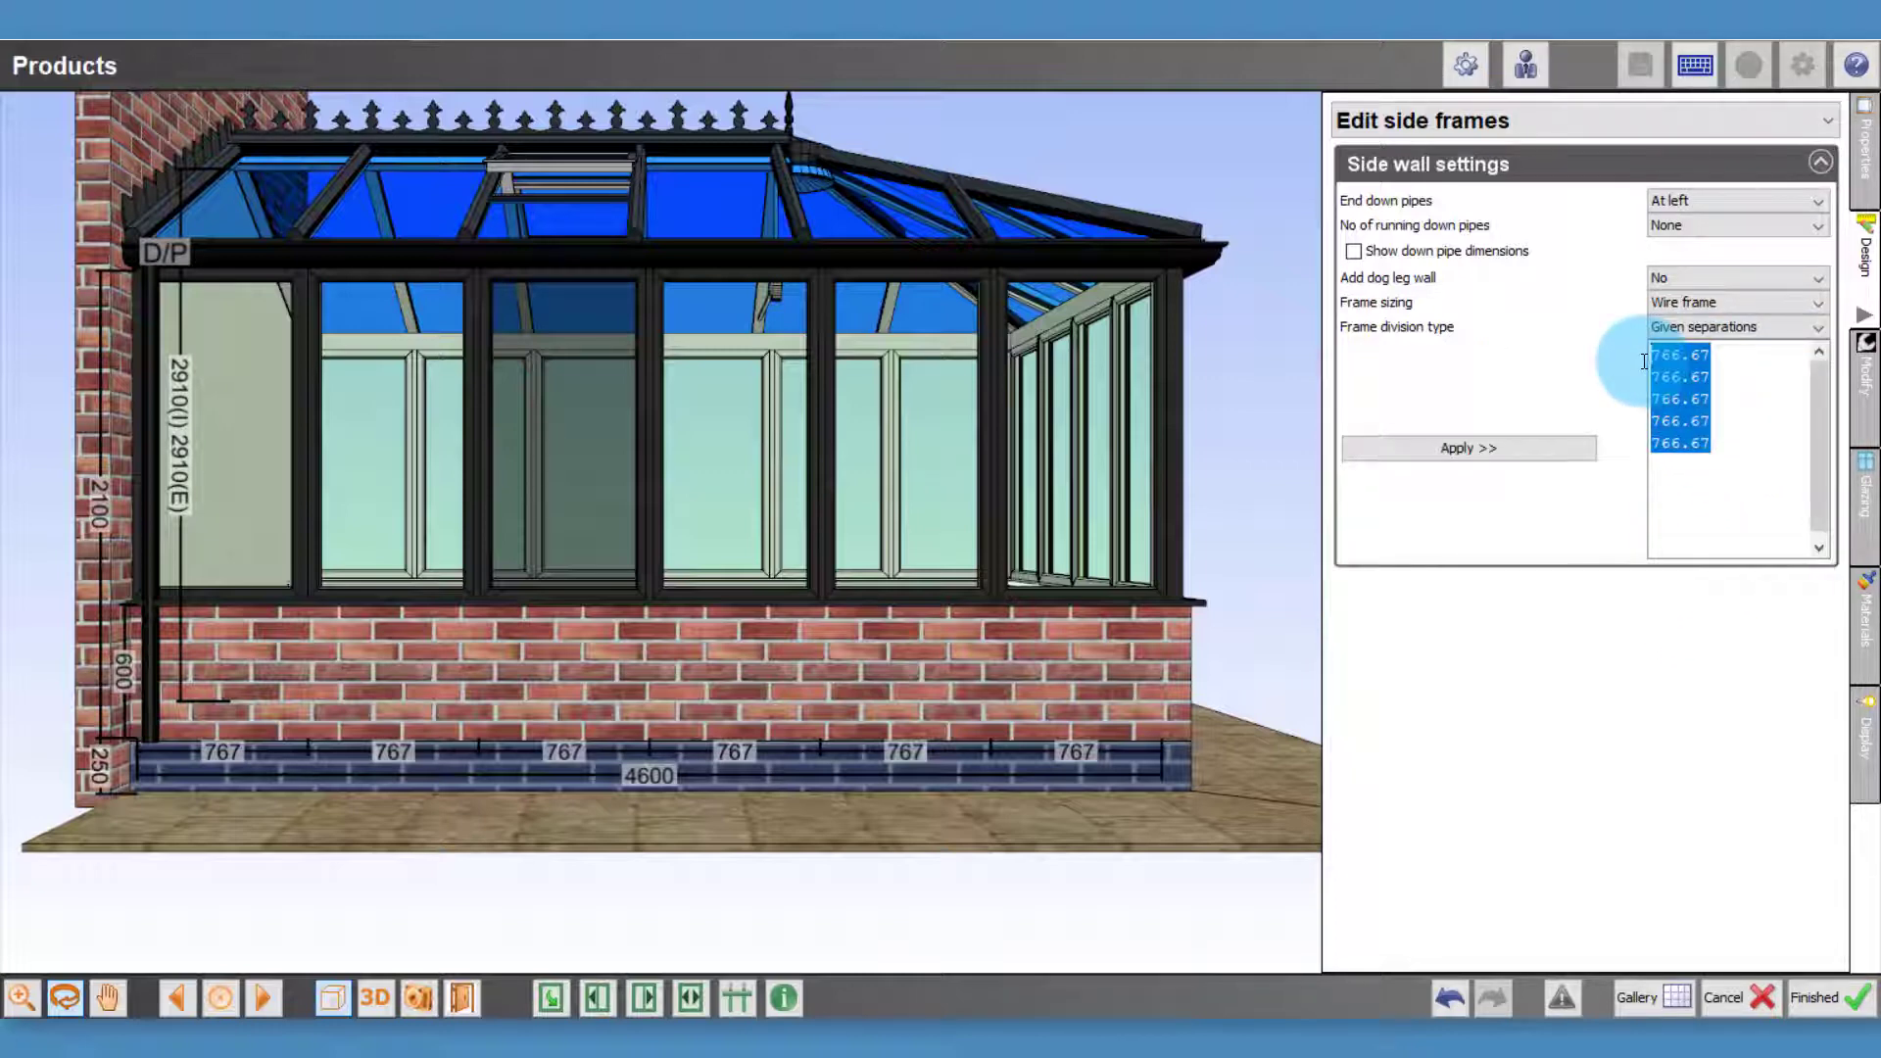
text(745)
key(Return)
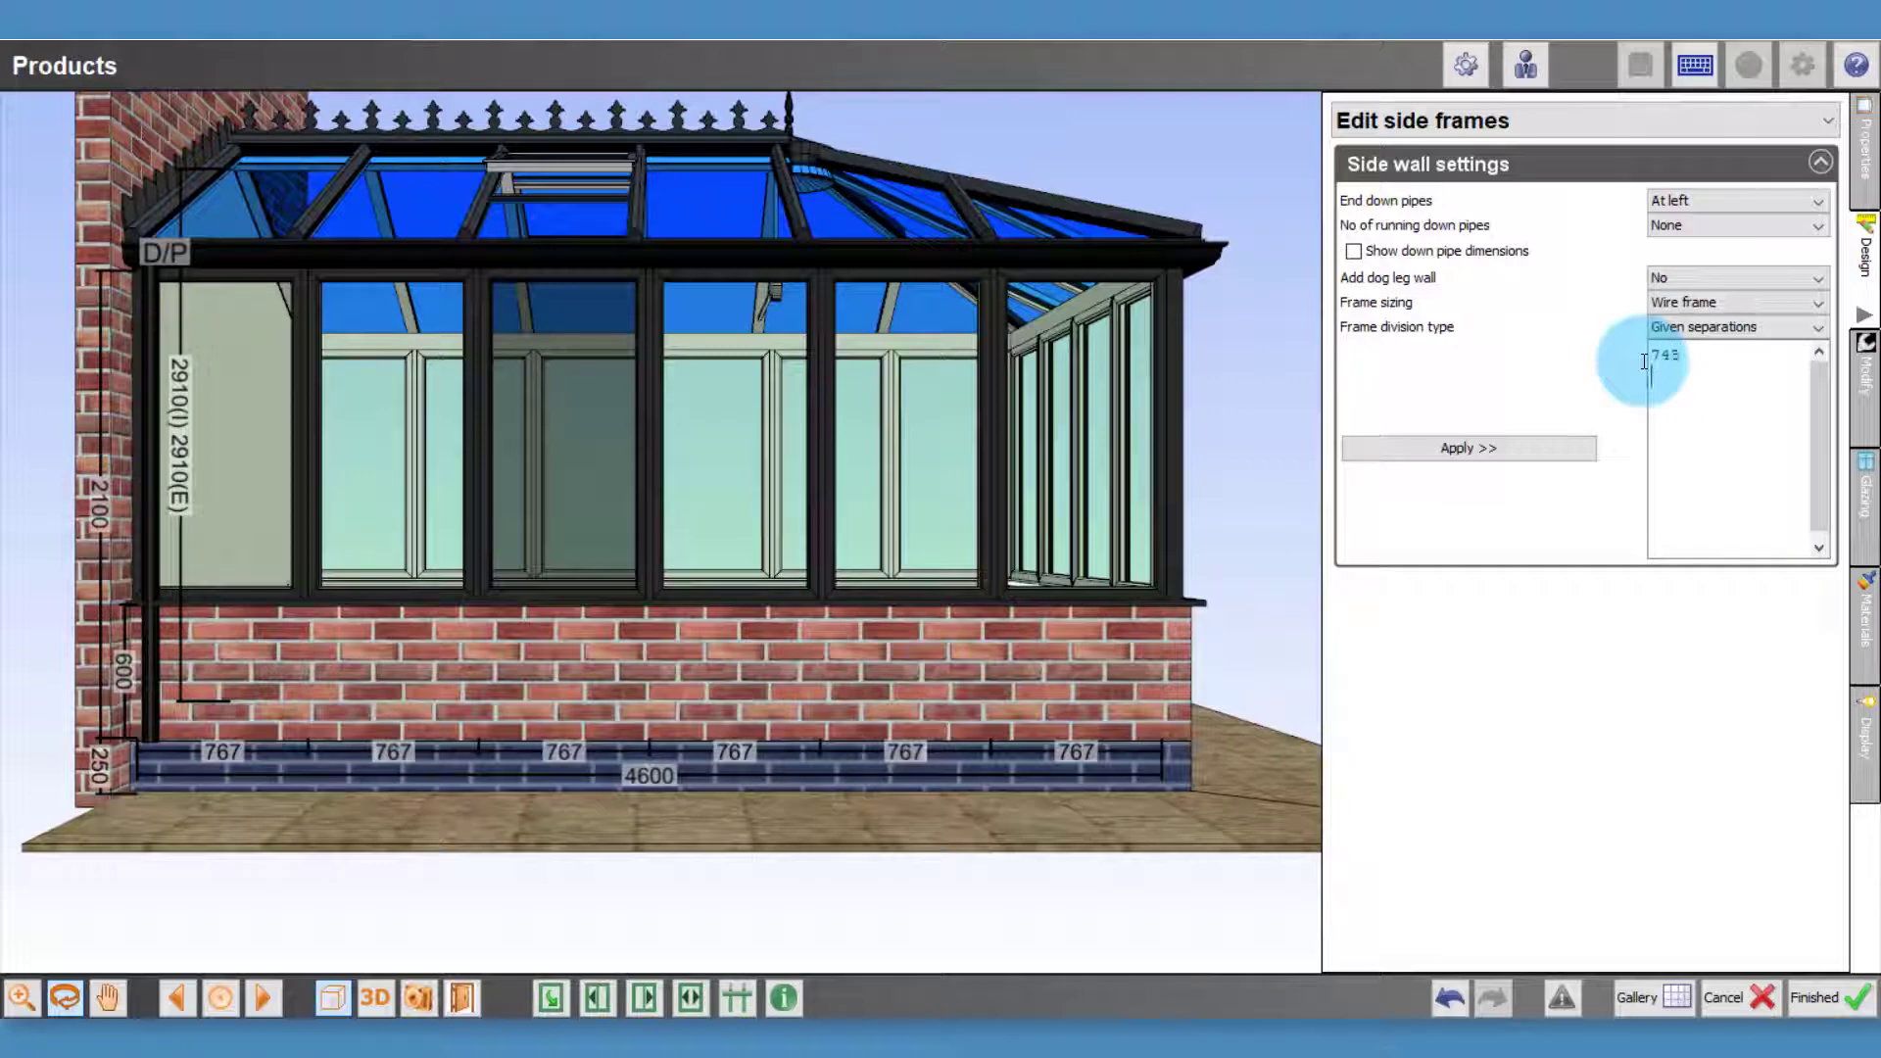
text(745)
key(Return)
text(745)
key(Return)
text(745)
click(1497, 449)
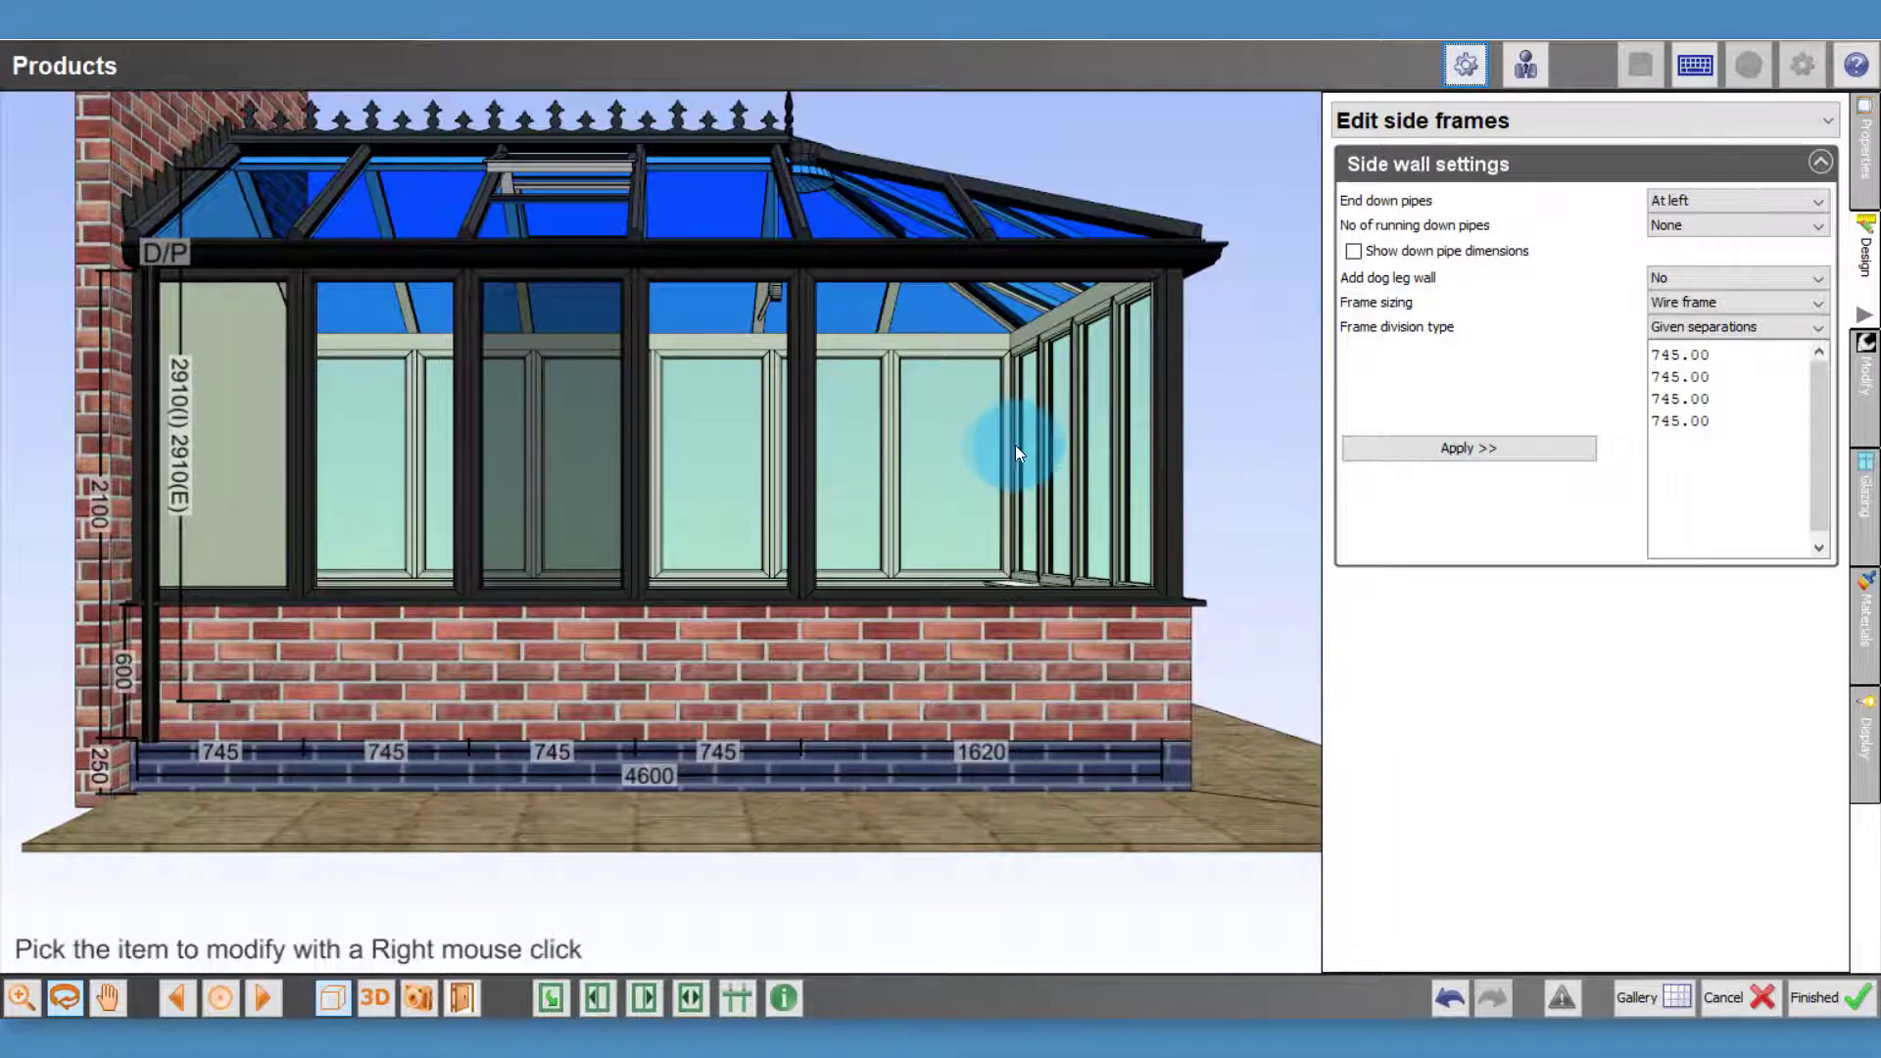
Split the wide side-wall panel furthest from the house into 2 equal panels
right_click(1007, 444)
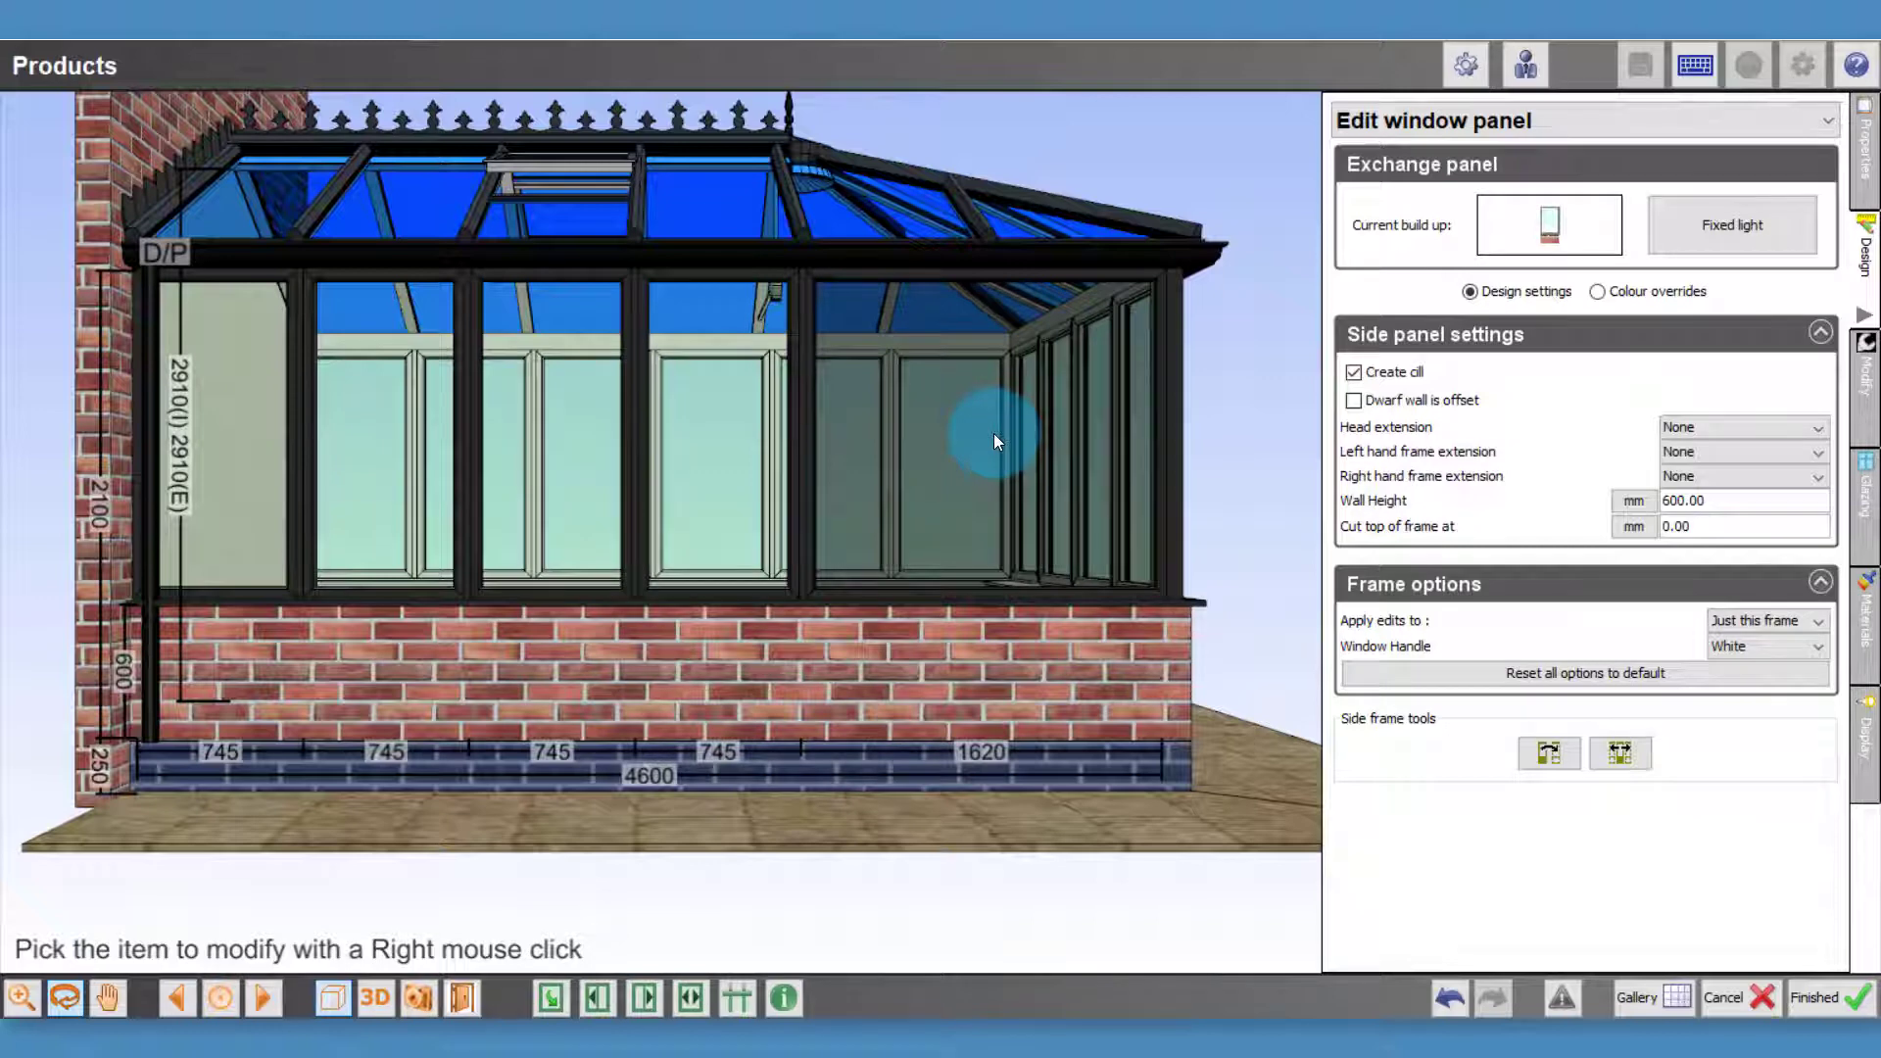
right_click(993, 433)
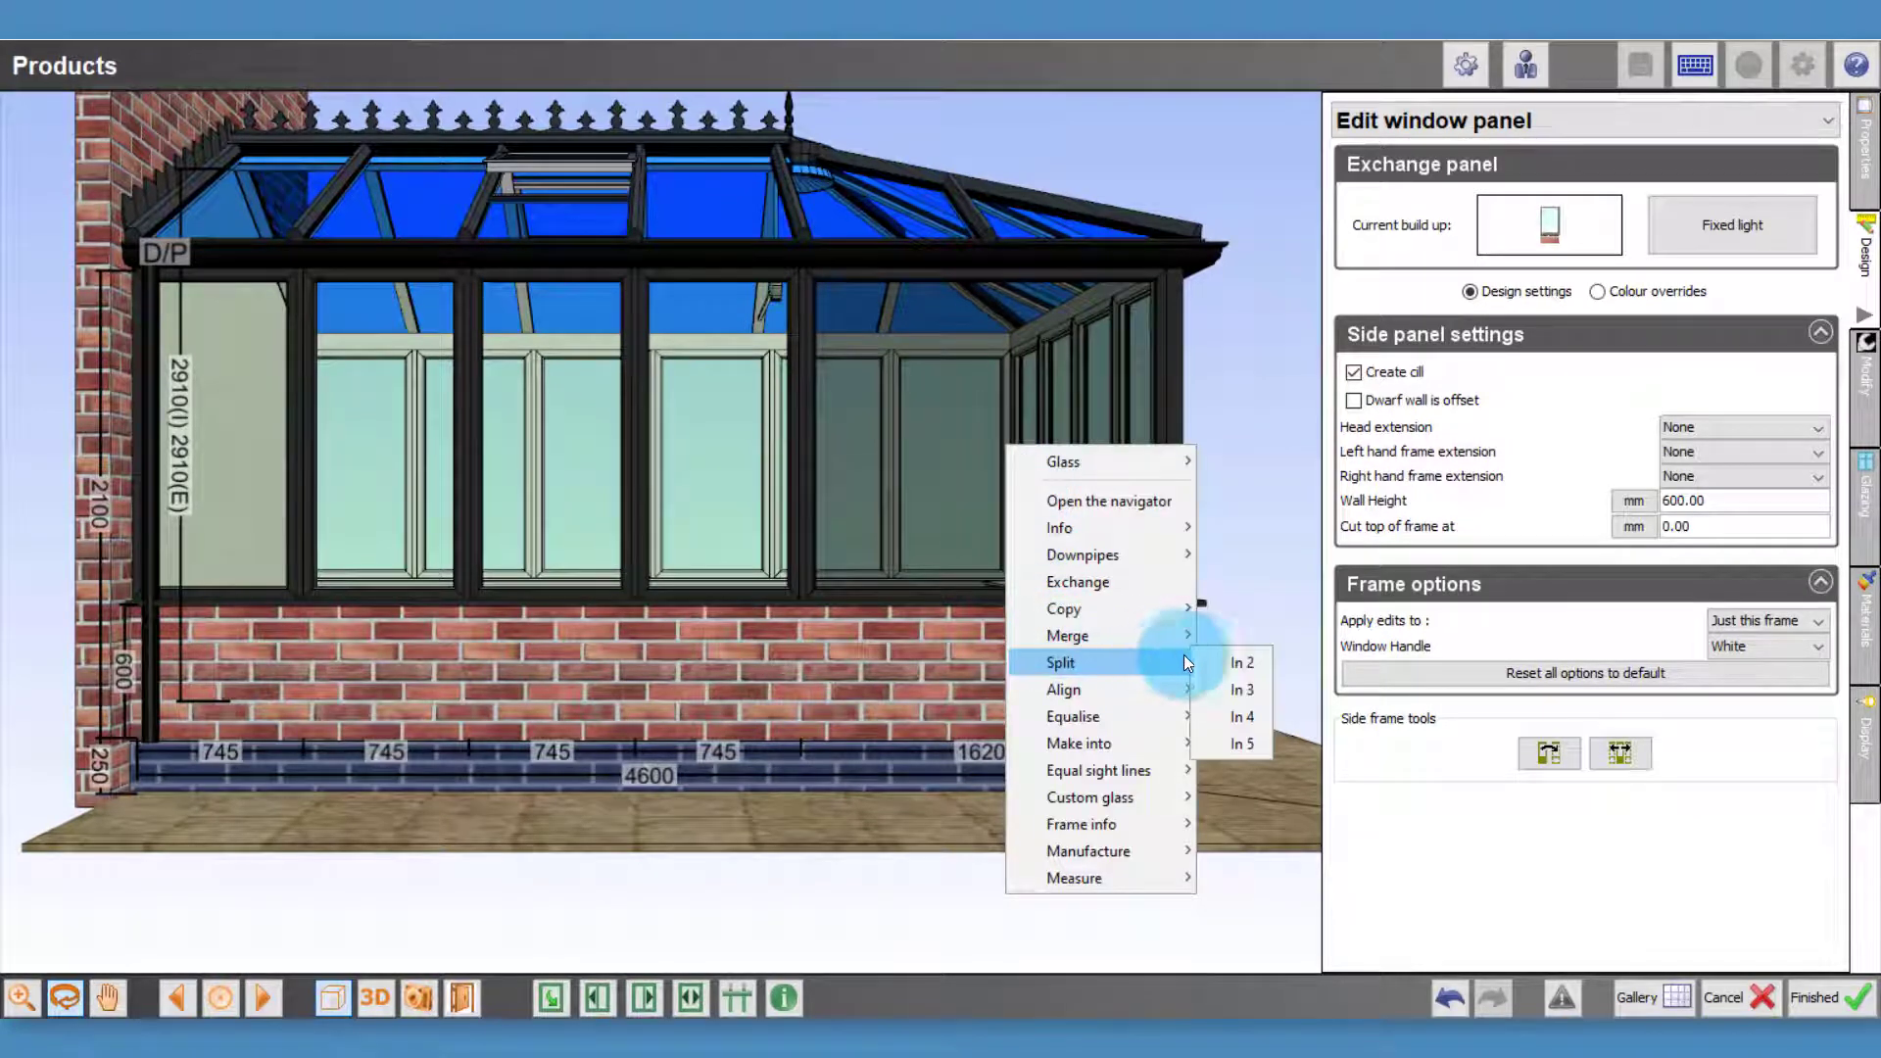
click(1207, 661)
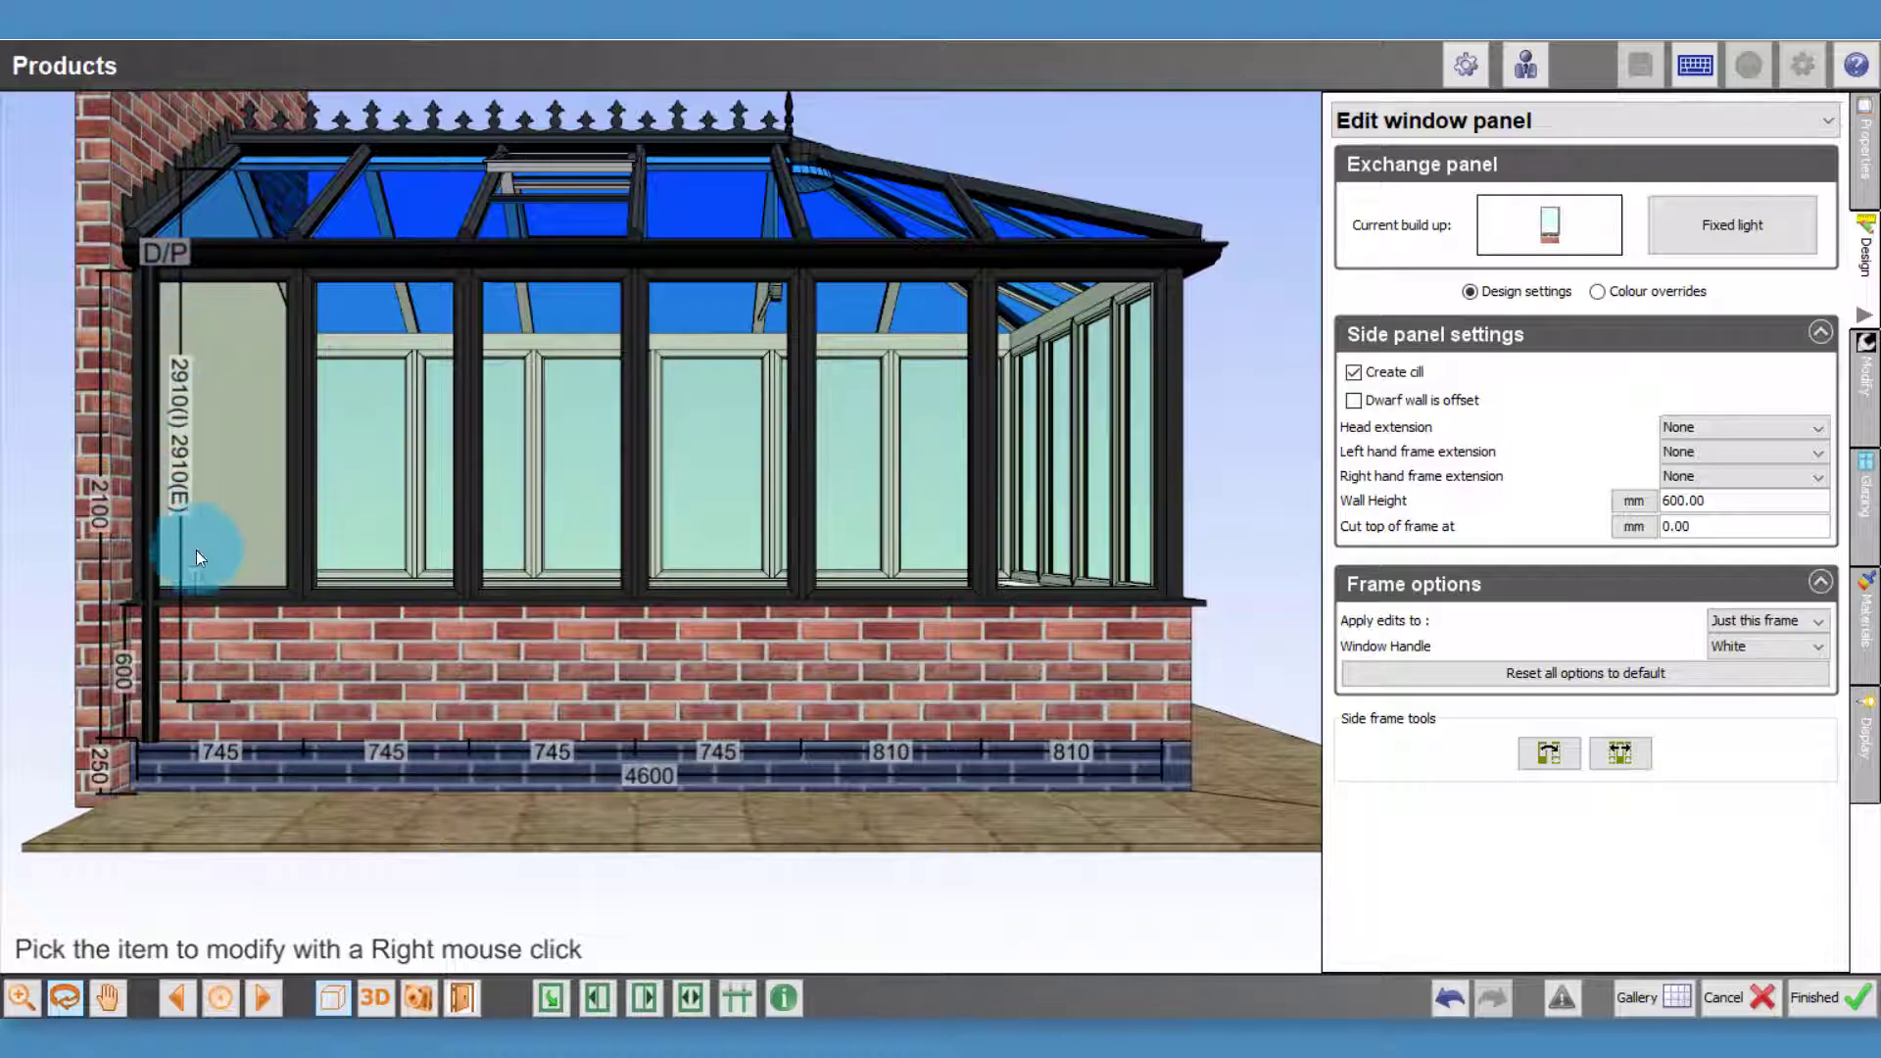
Exchange the side-wall panel next to the house for the 2 fixed lights style of the Windows + wall type
right_click(226, 441)
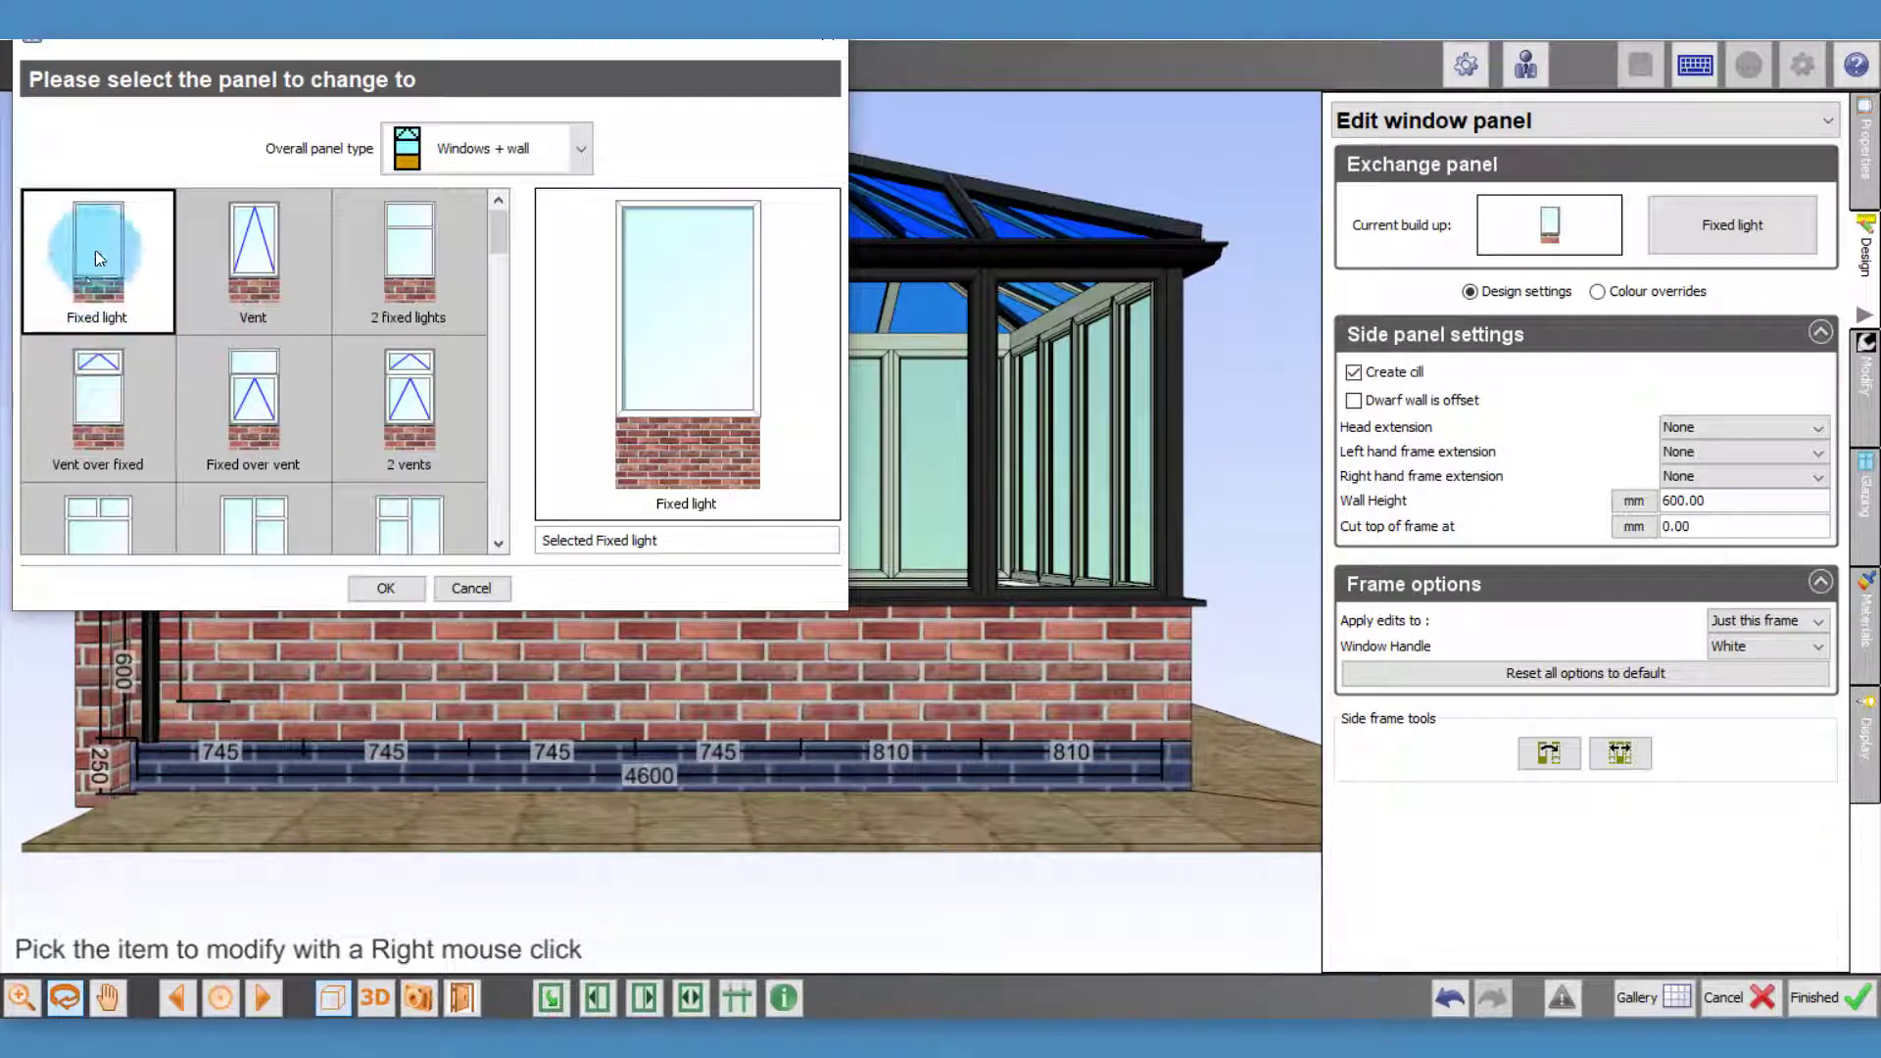
click(423, 162)
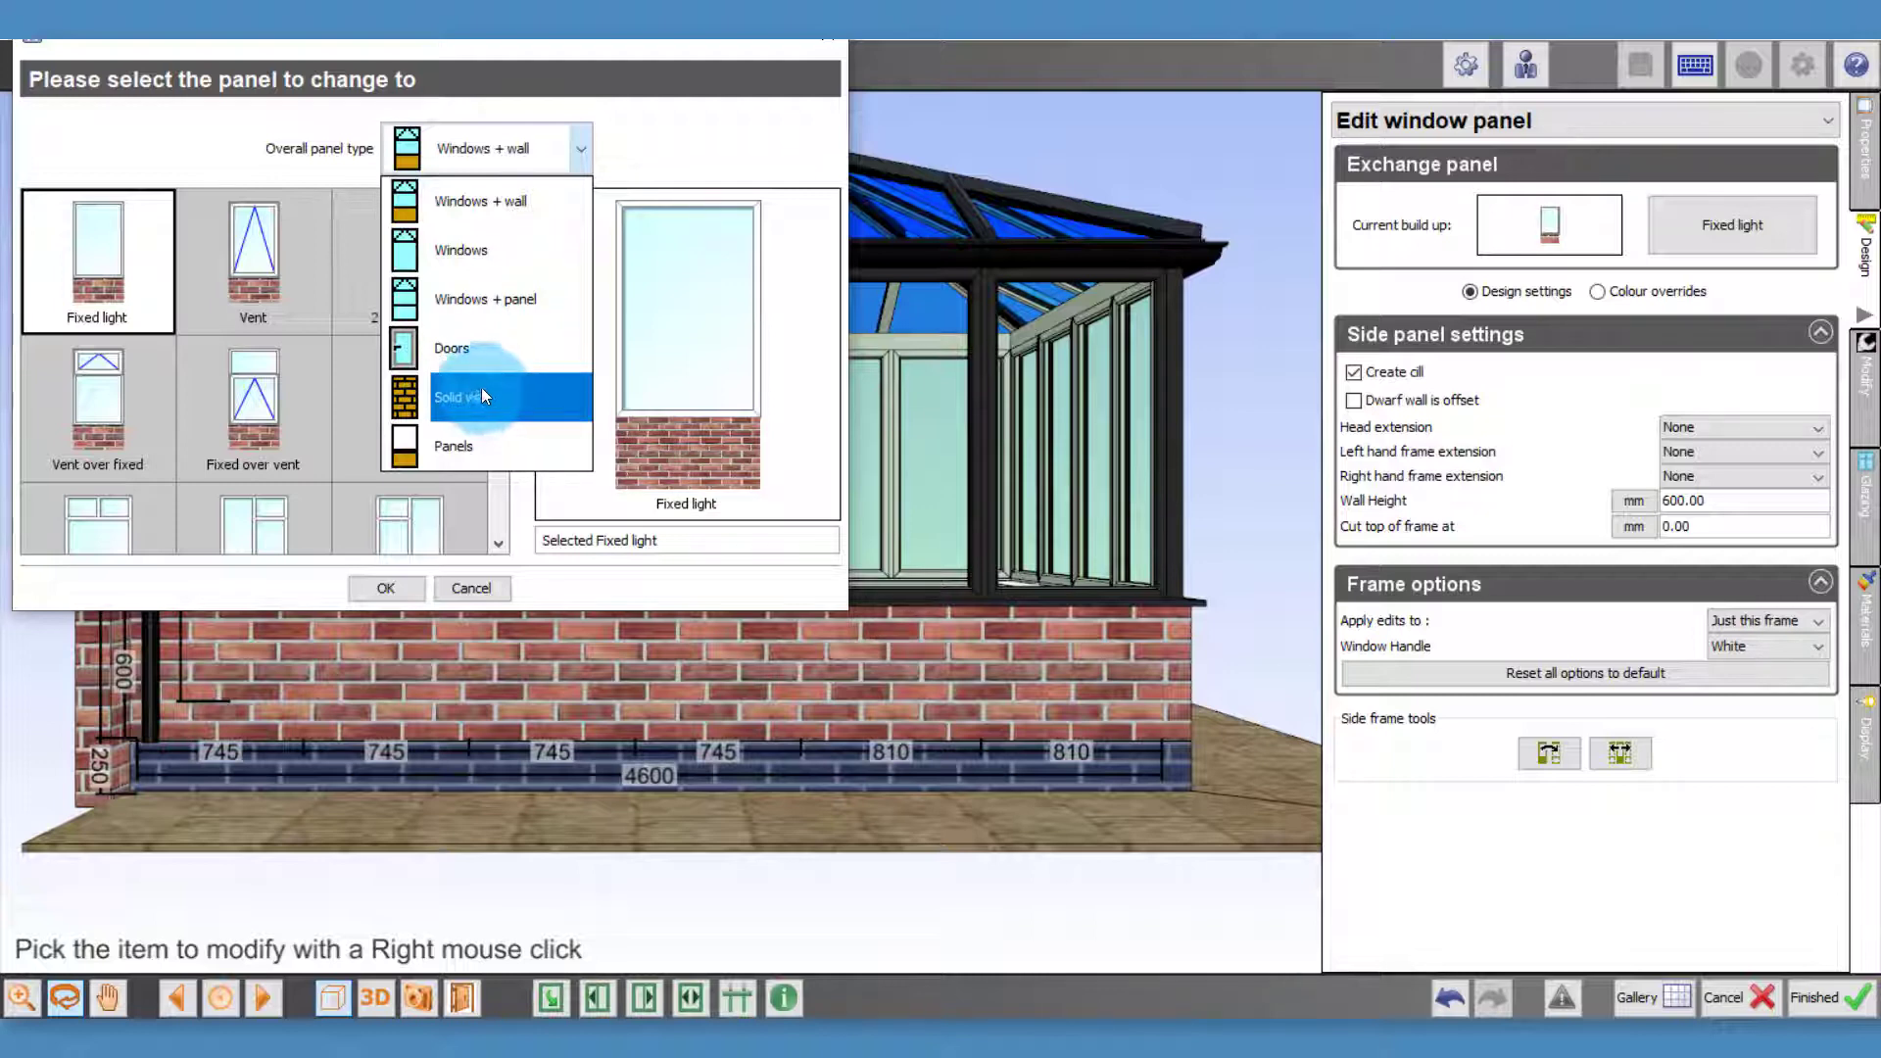
click(116, 257)
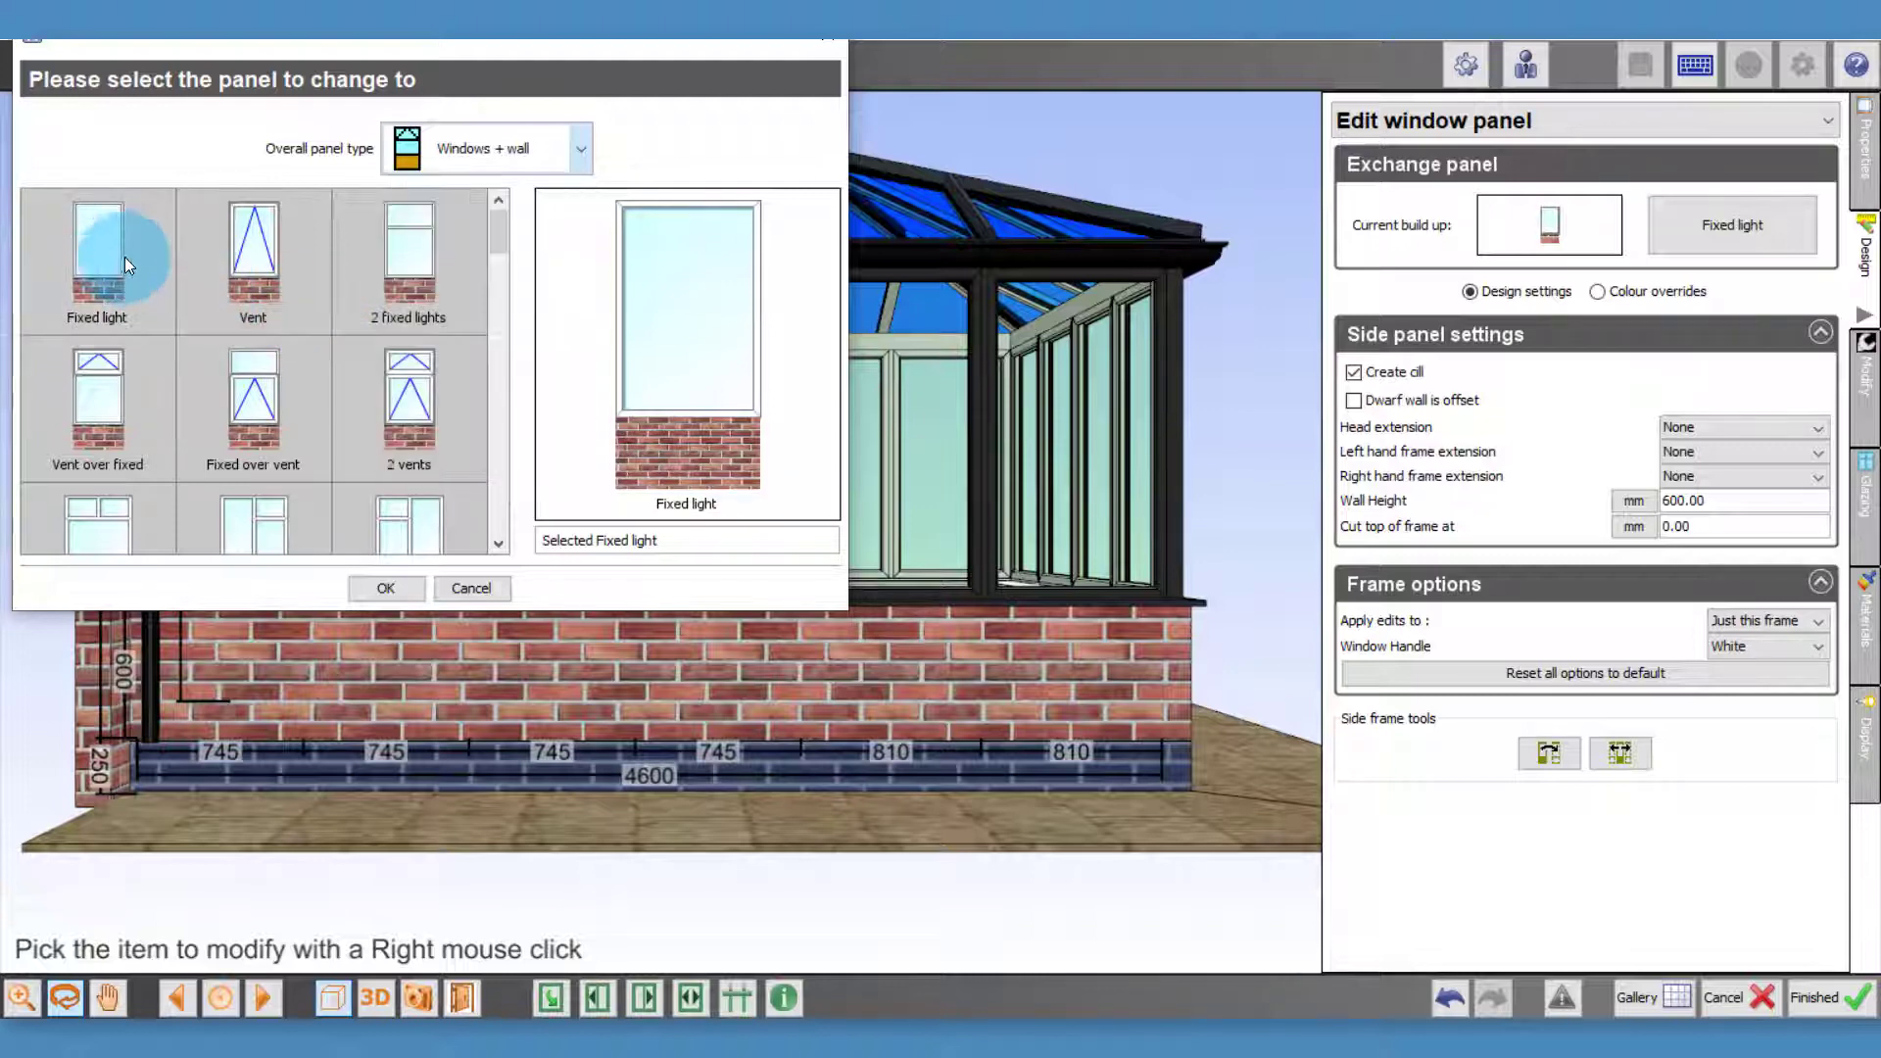
click(318, 263)
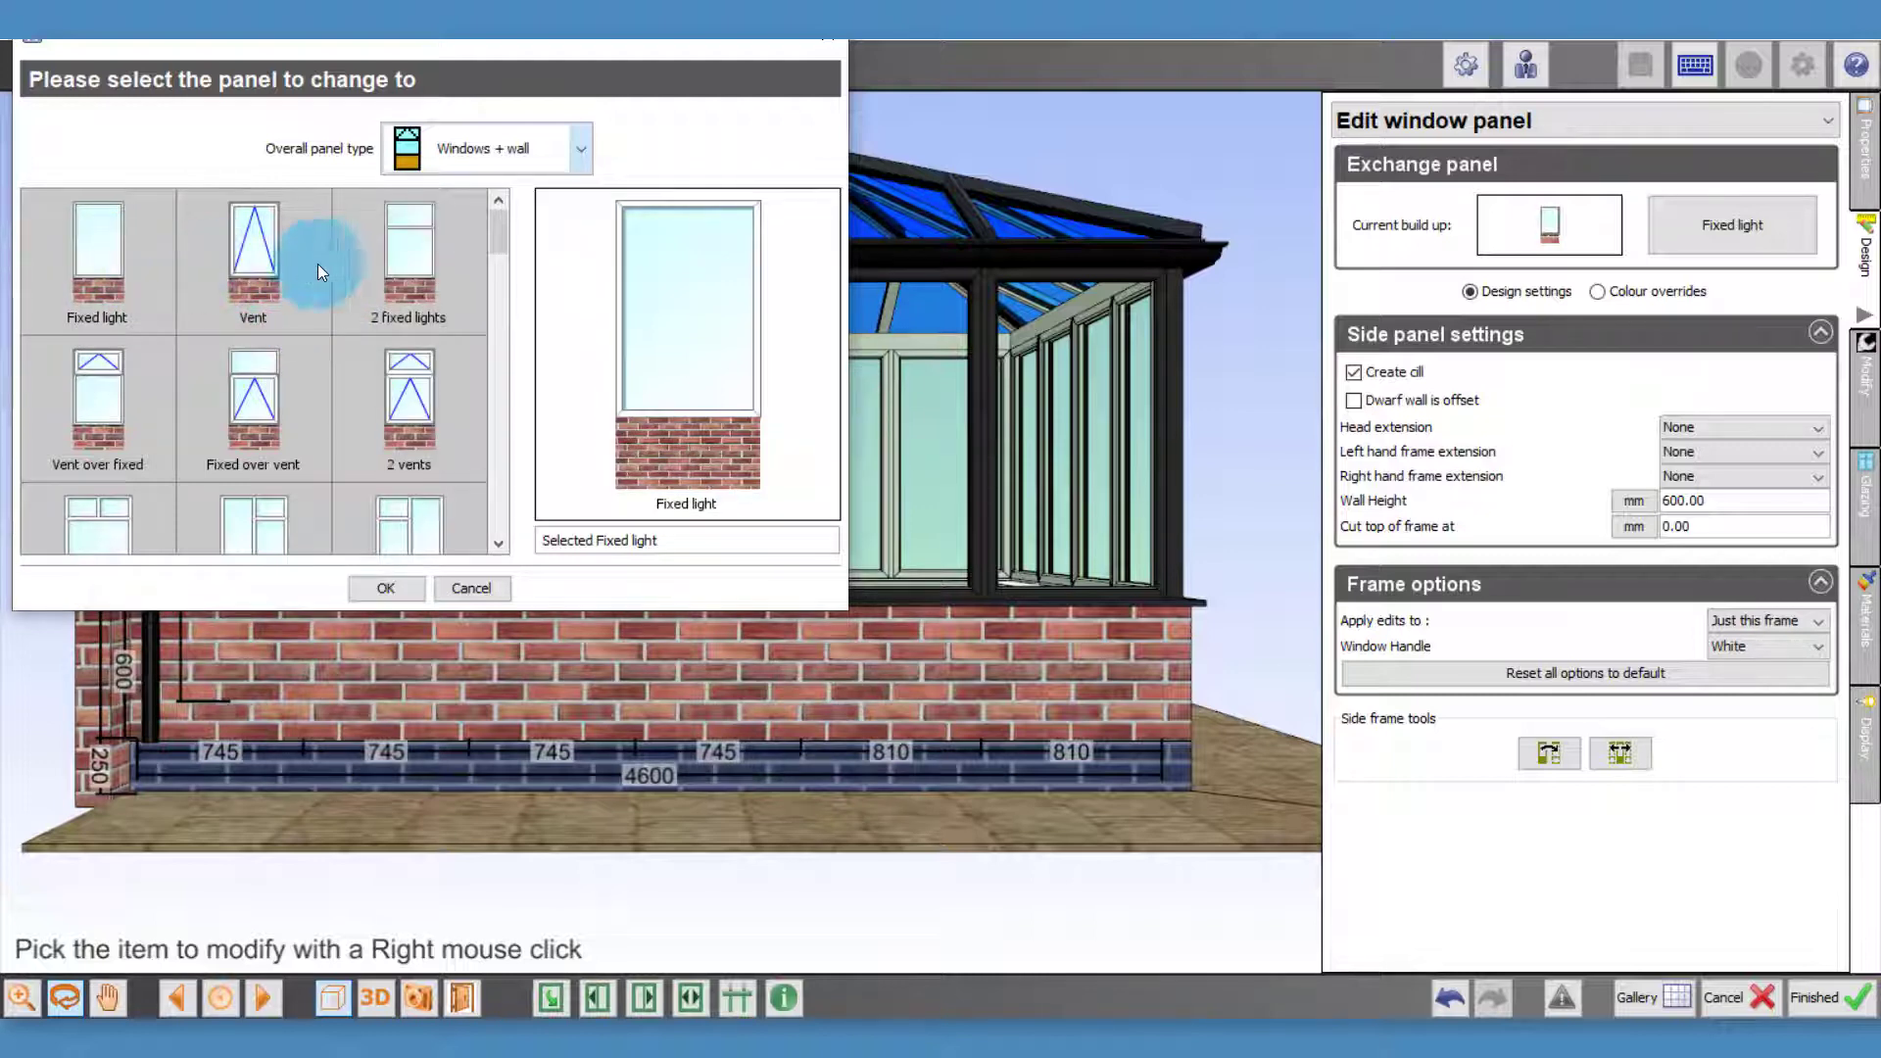
double_click(409, 263)
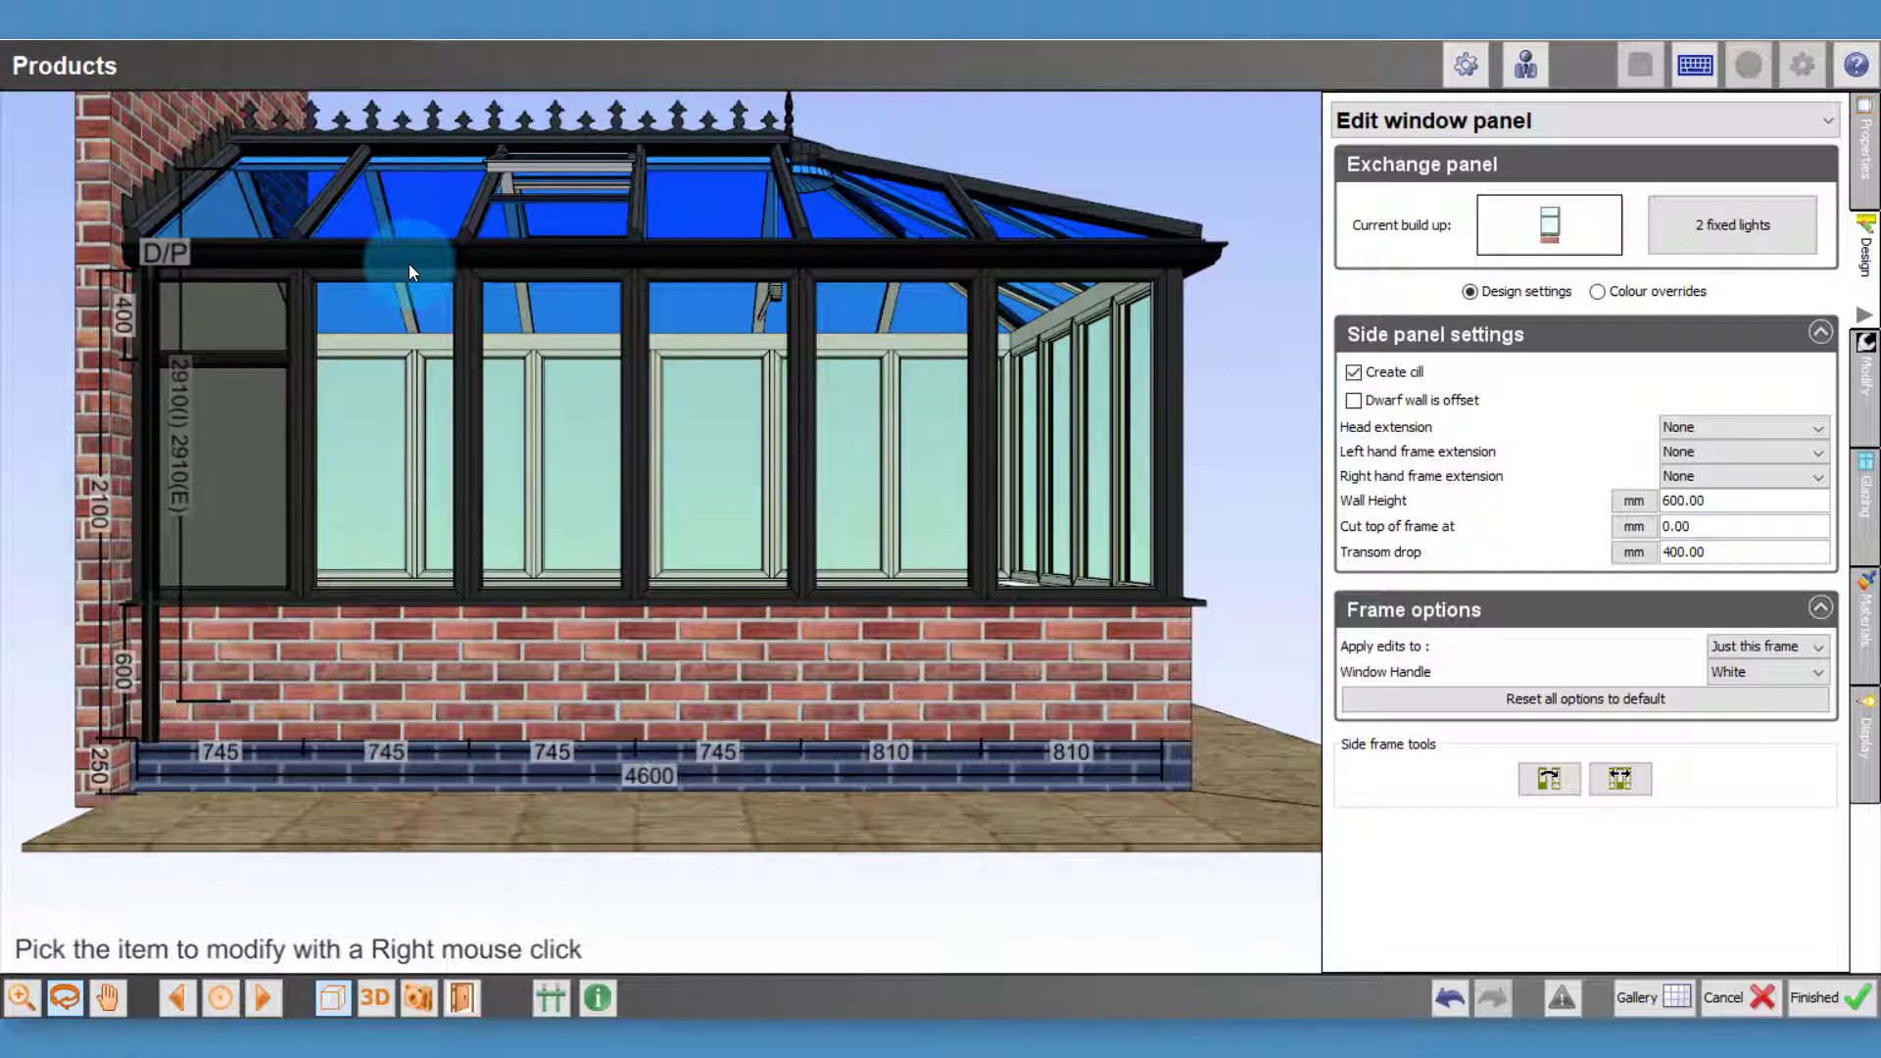
Exchange the second side-wall panel from the house for 2 fixed lights
right_click(220, 370)
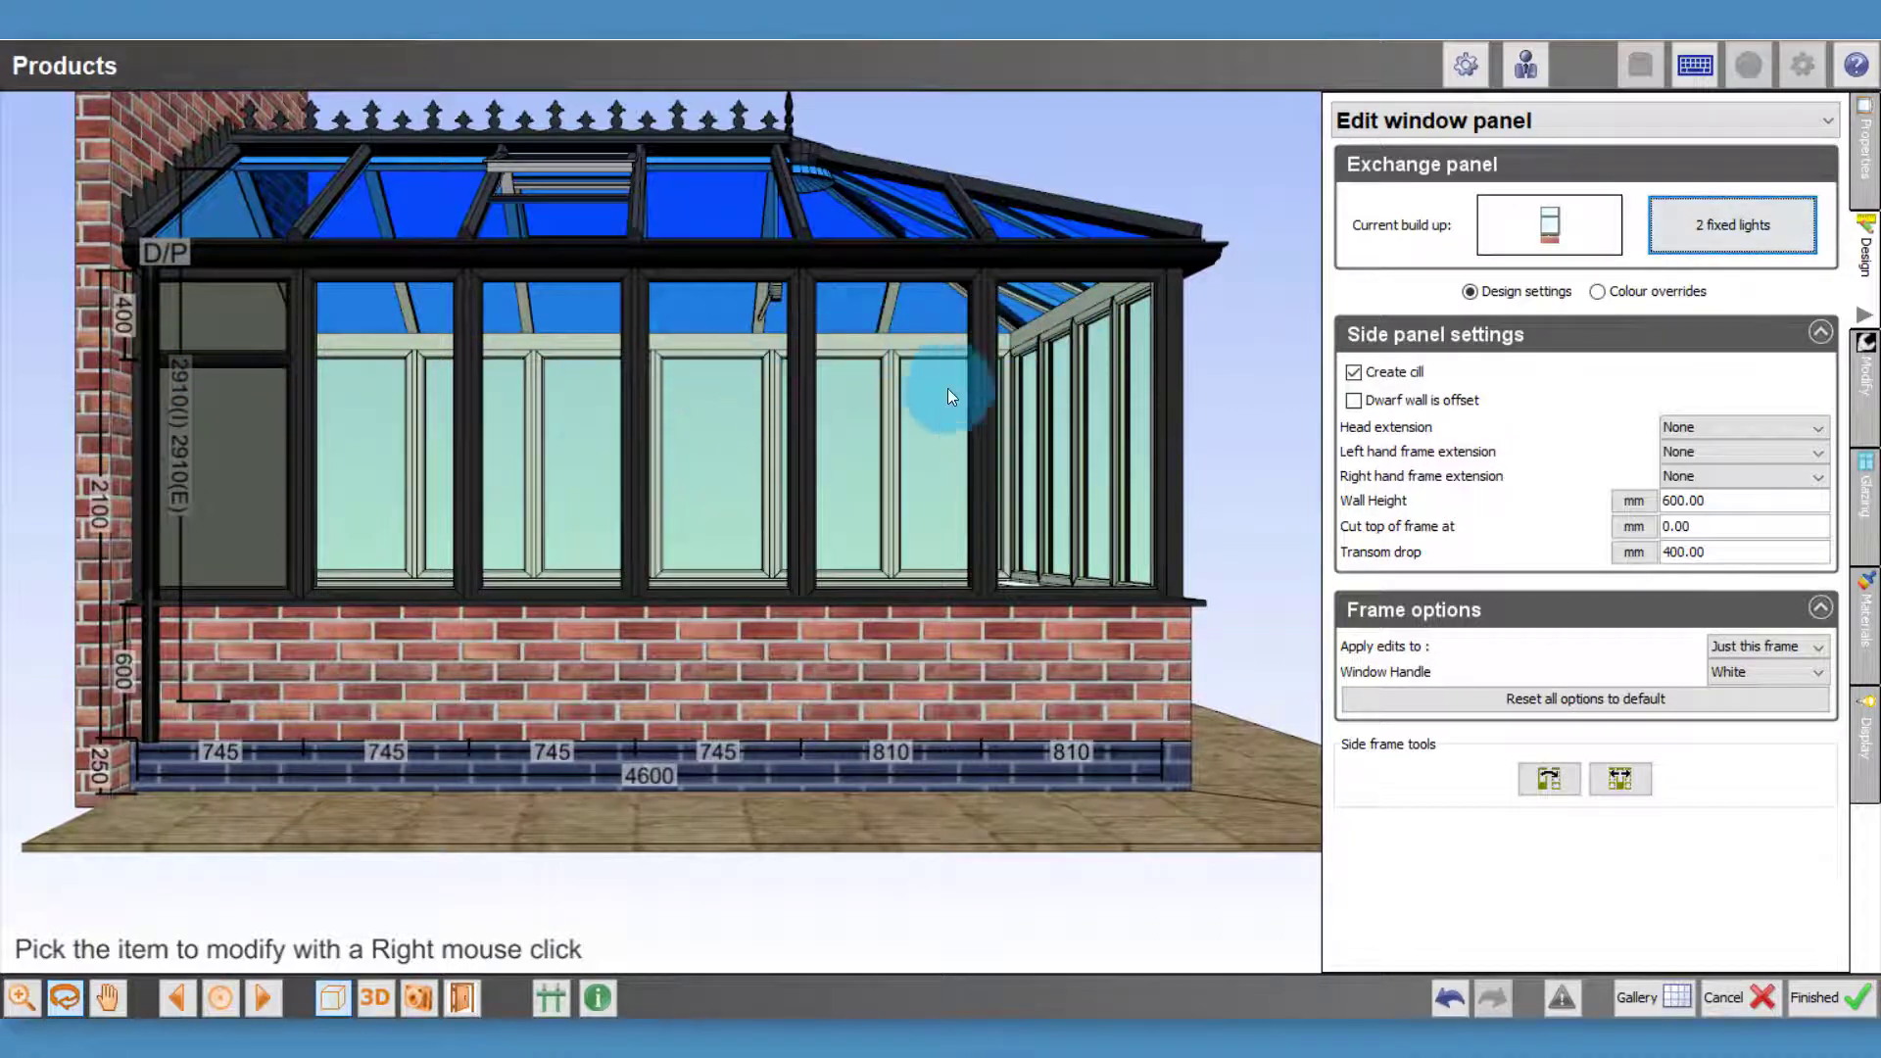
right_click(374, 407)
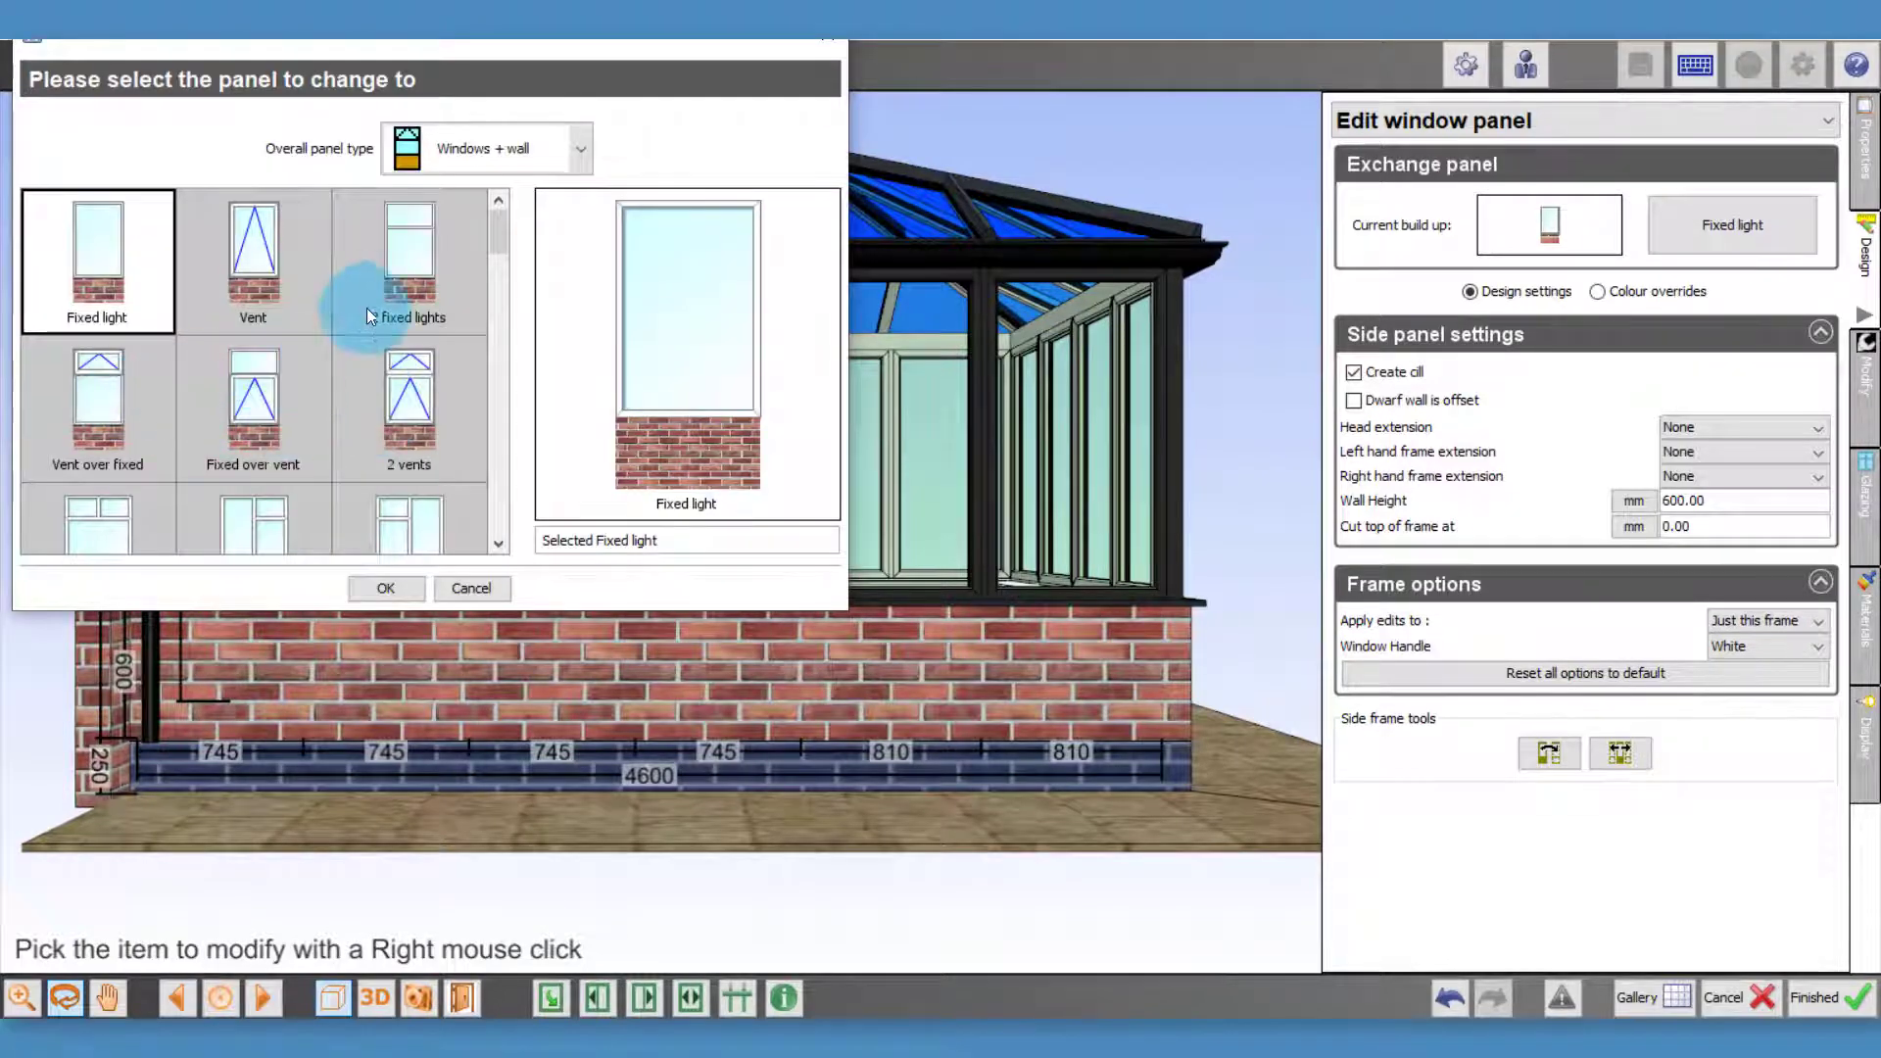
double_click(402, 256)
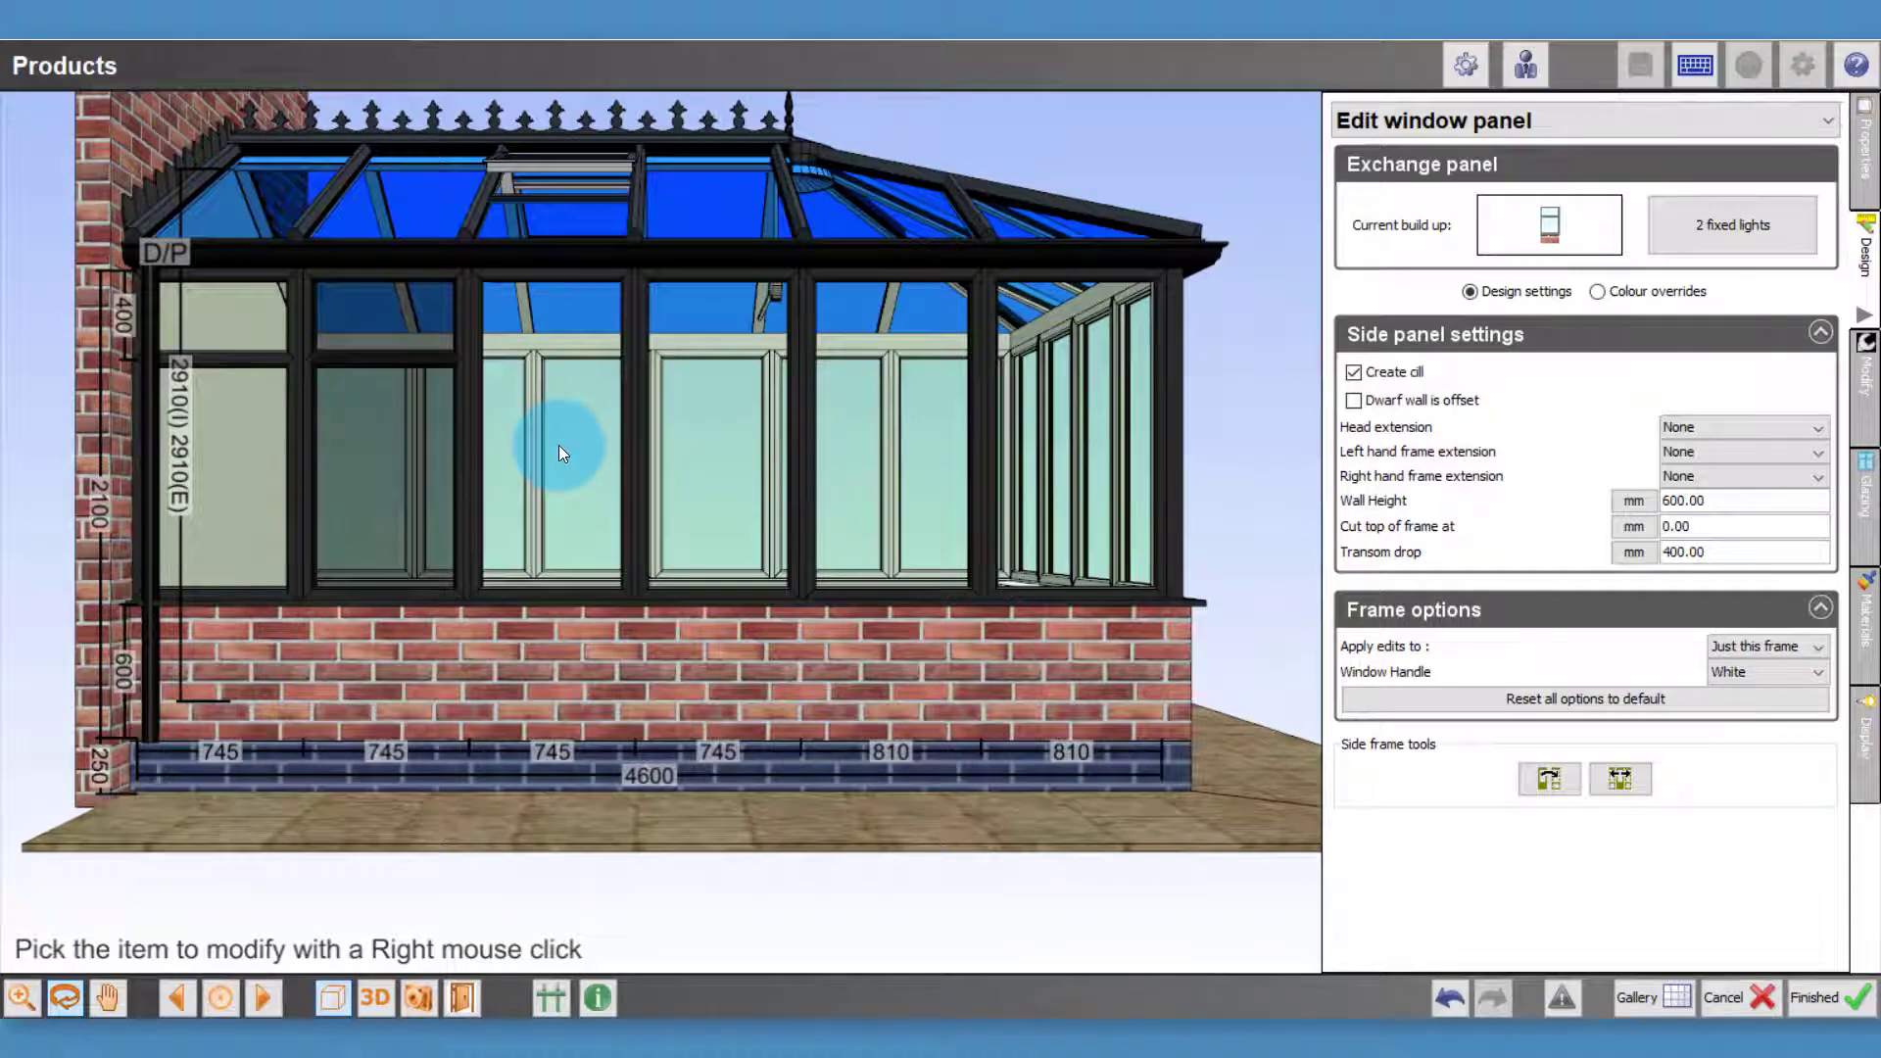
Exchange the third side-wall panel for 2 fixed lights and copy that style to the wall's remaining panels
right_click(559, 448)
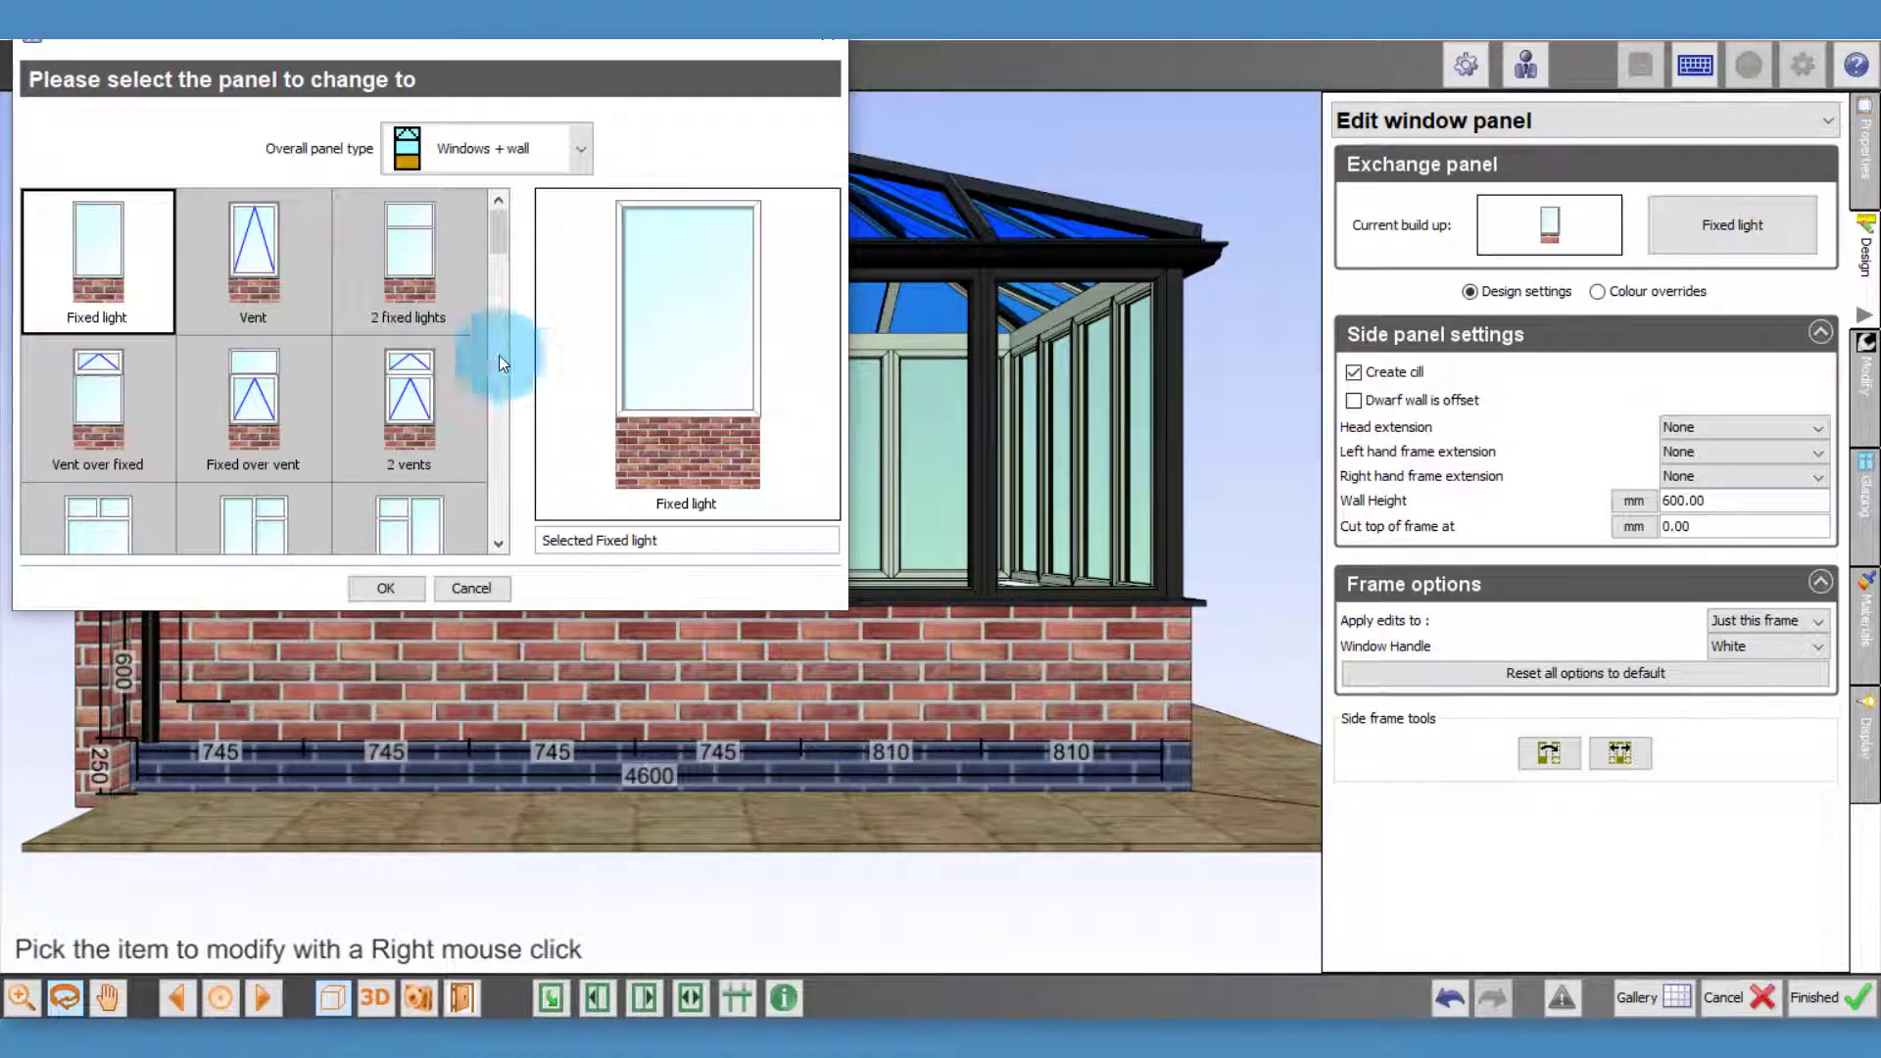
double_click(410, 260)
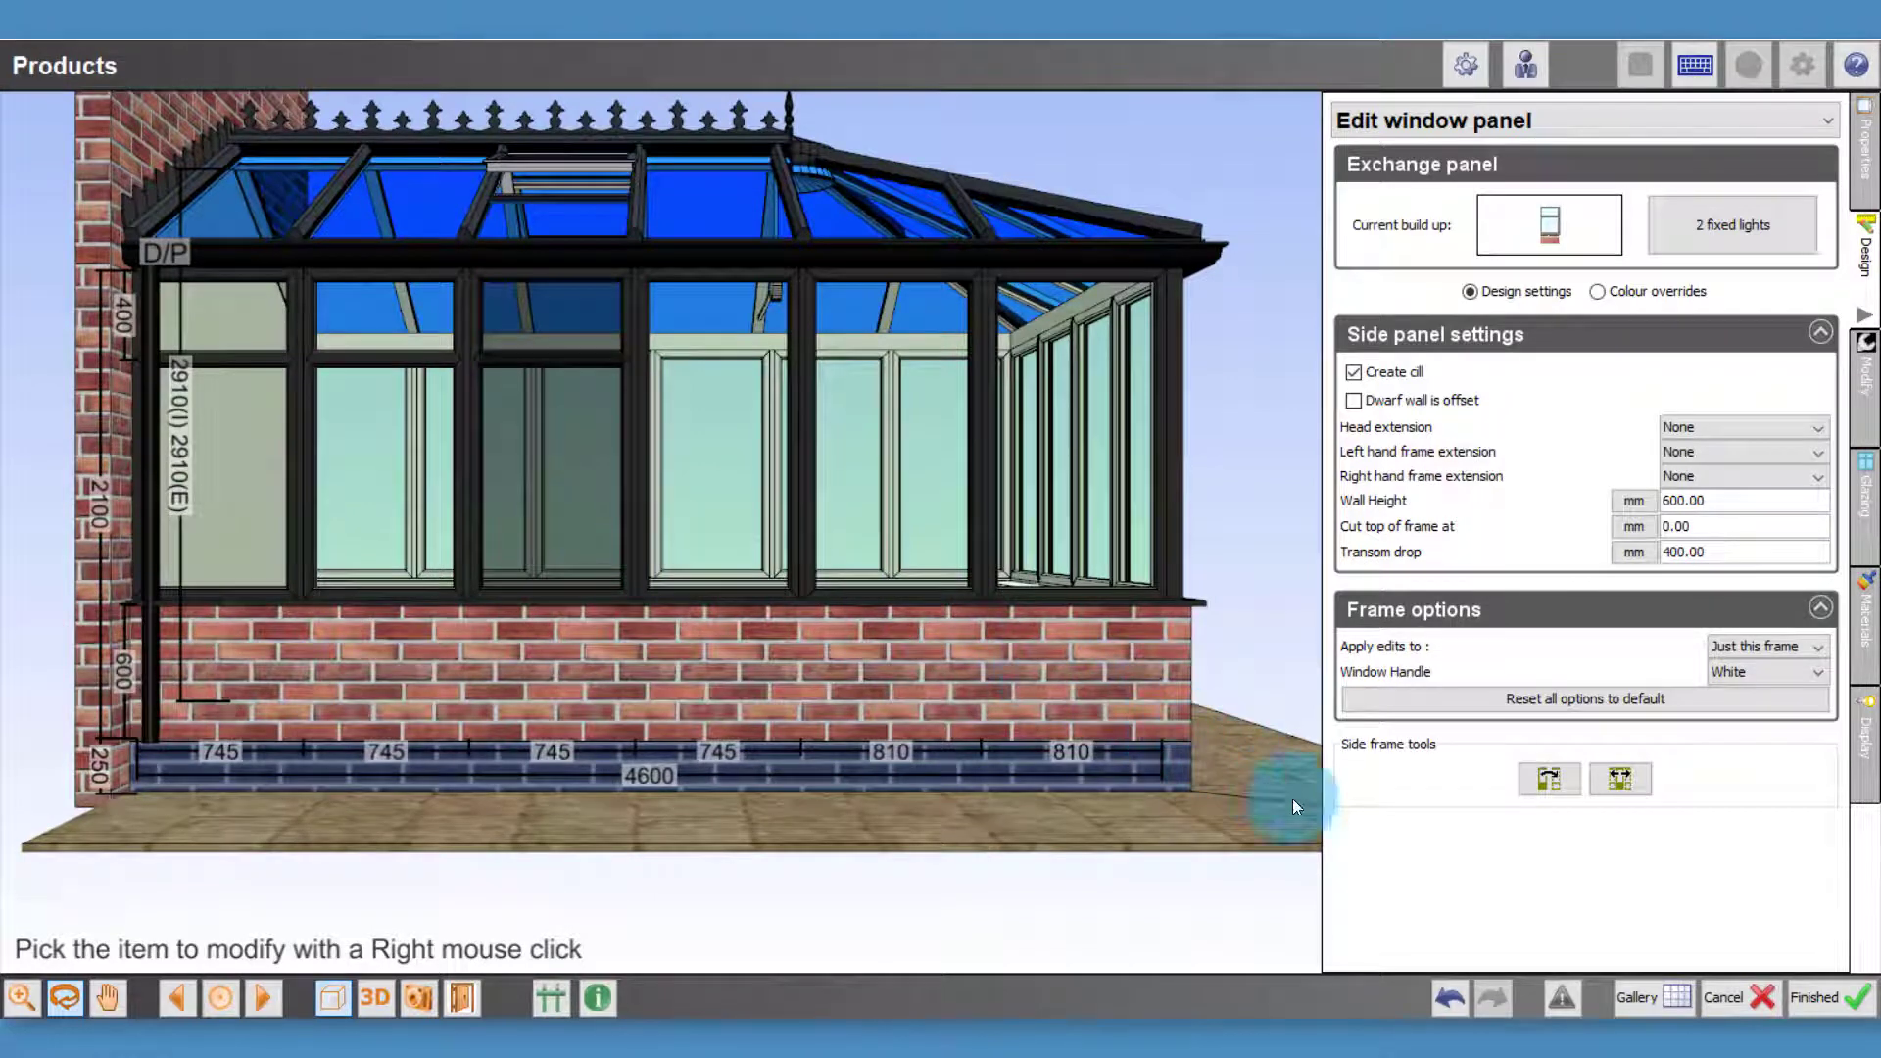
click(1549, 778)
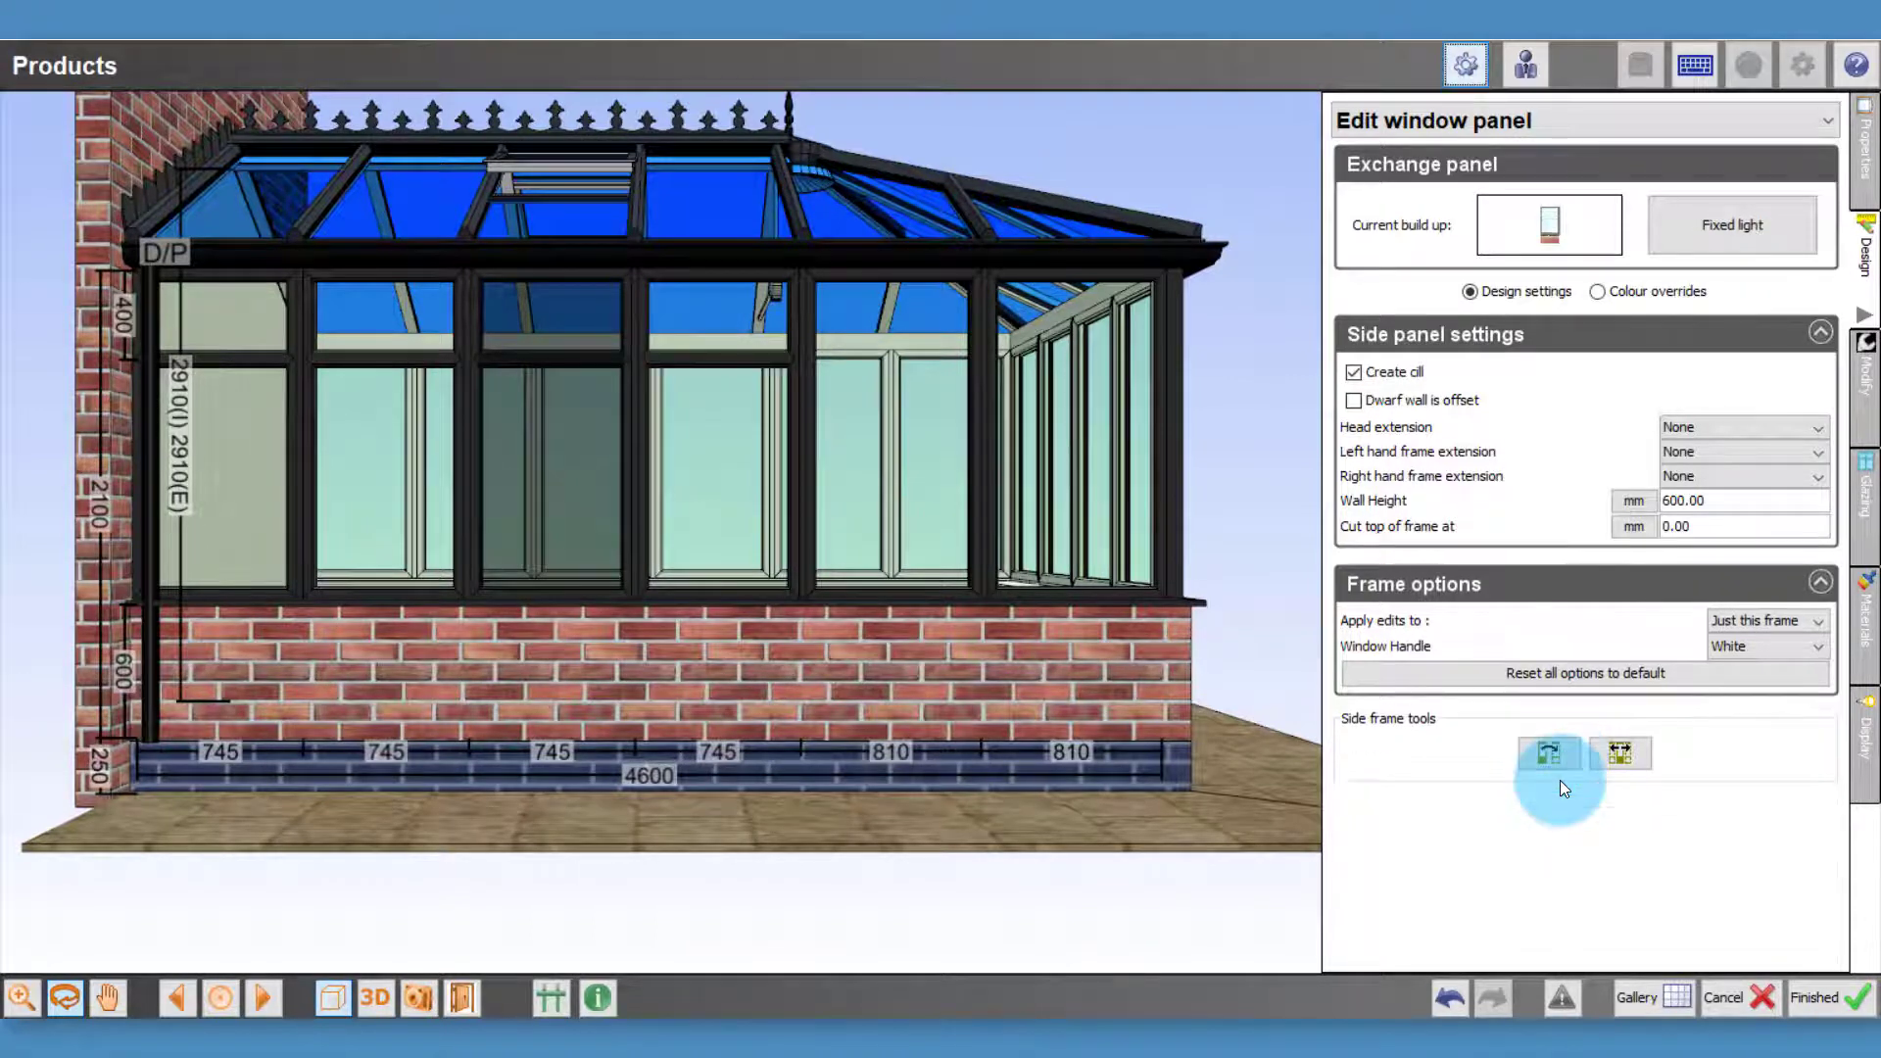
click(1617, 758)
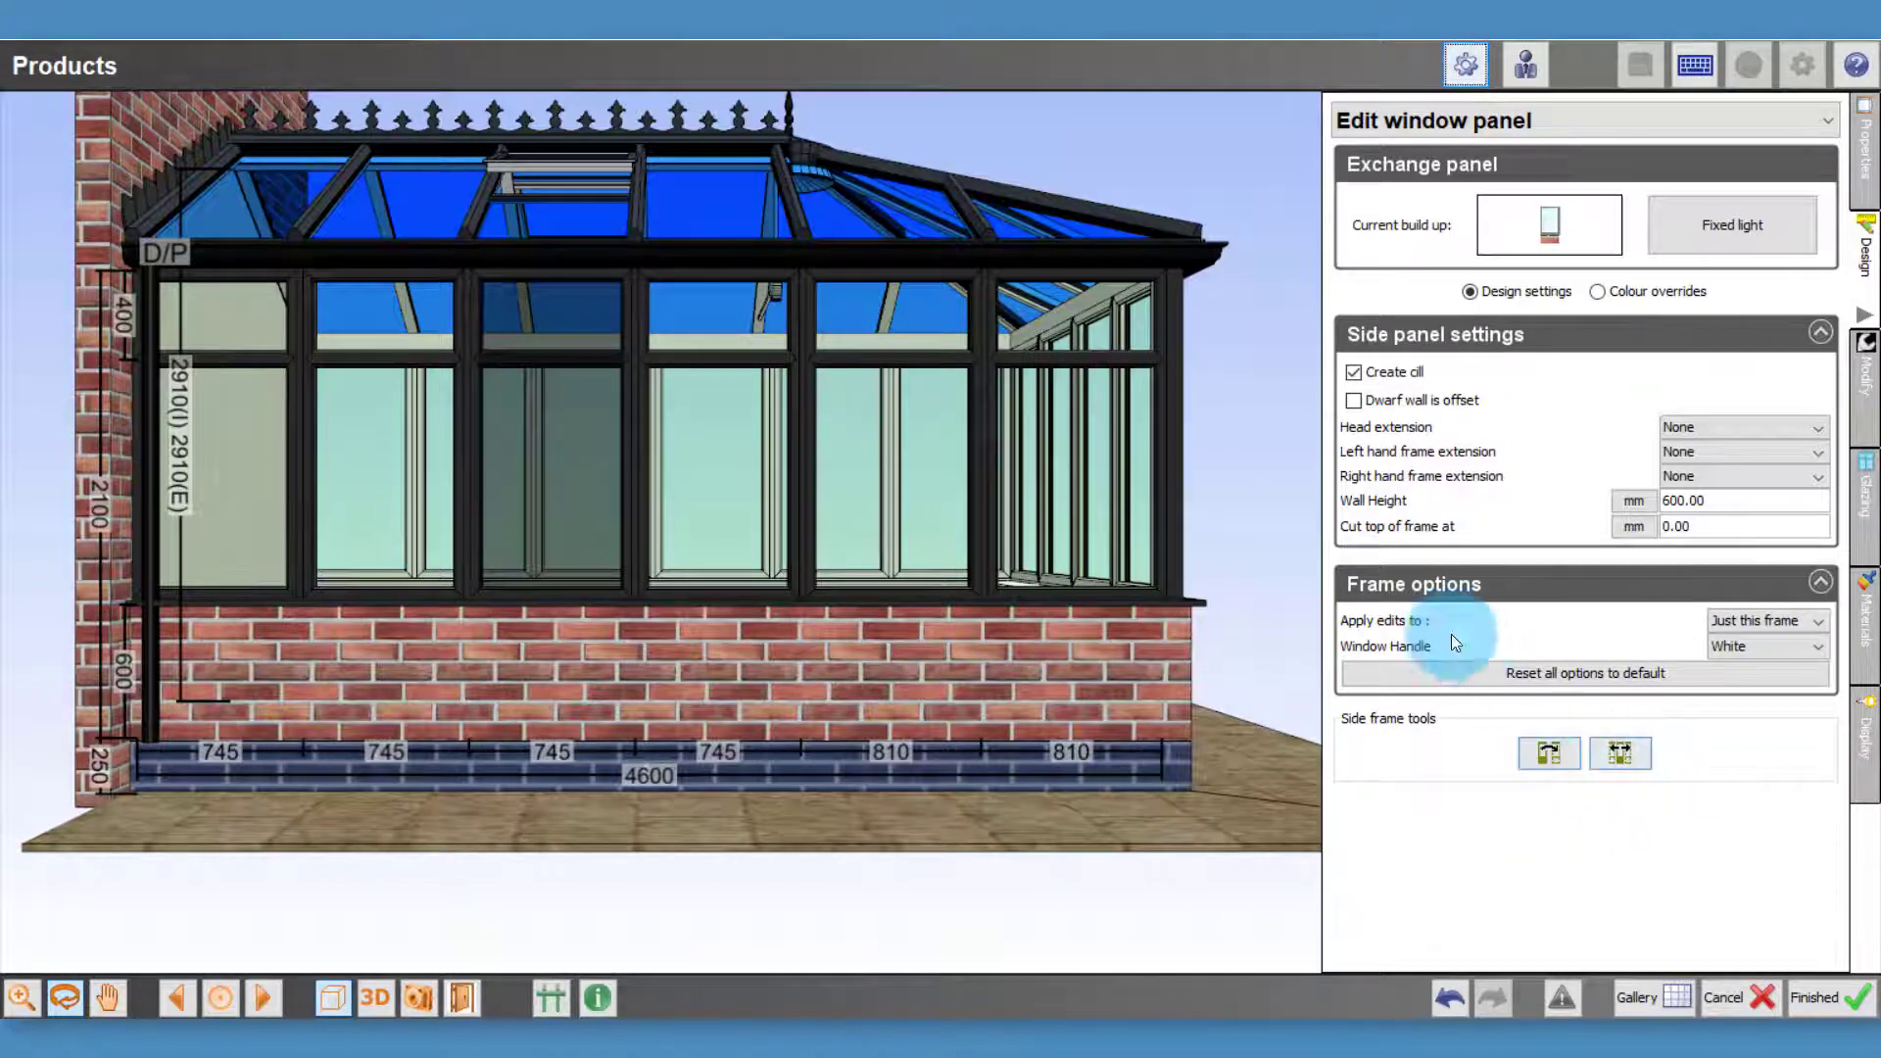
Align the mullions of the conservatory's front wall with the roof rafters
right_click(588, 770)
click(268, 991)
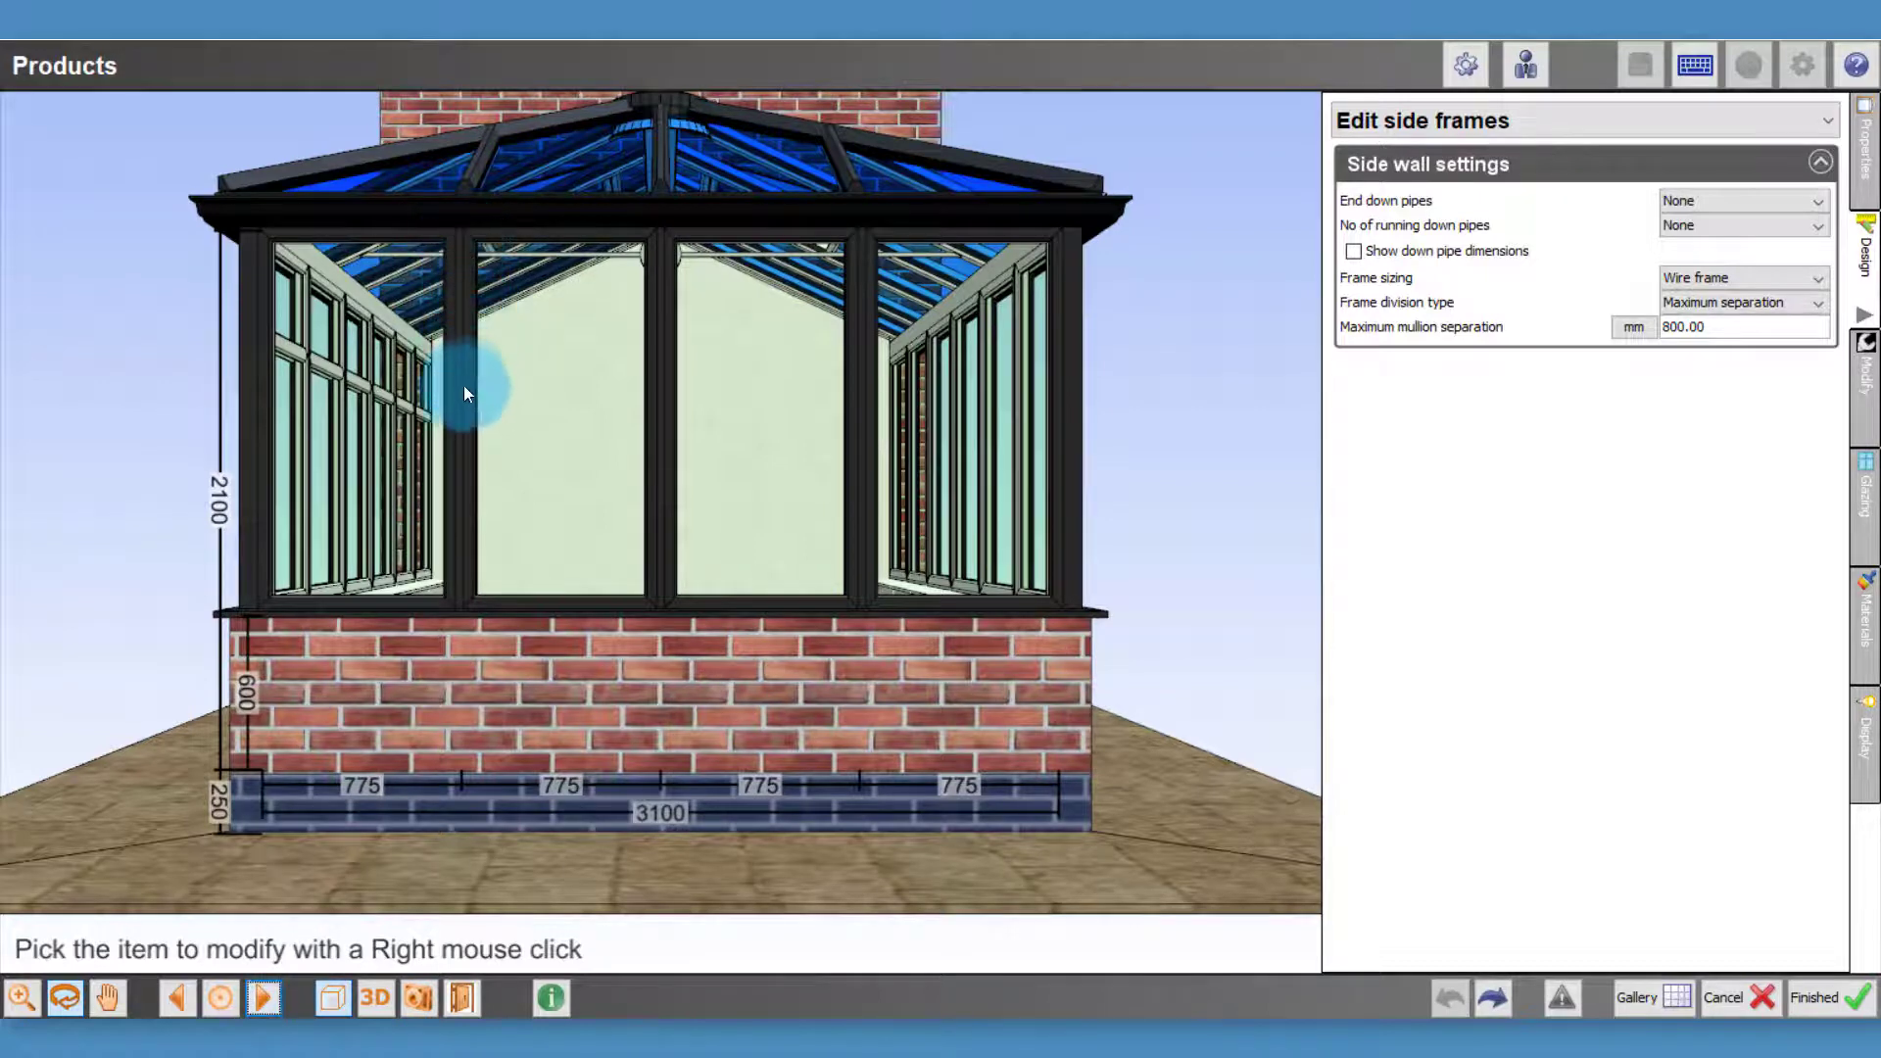
right_click(551, 399)
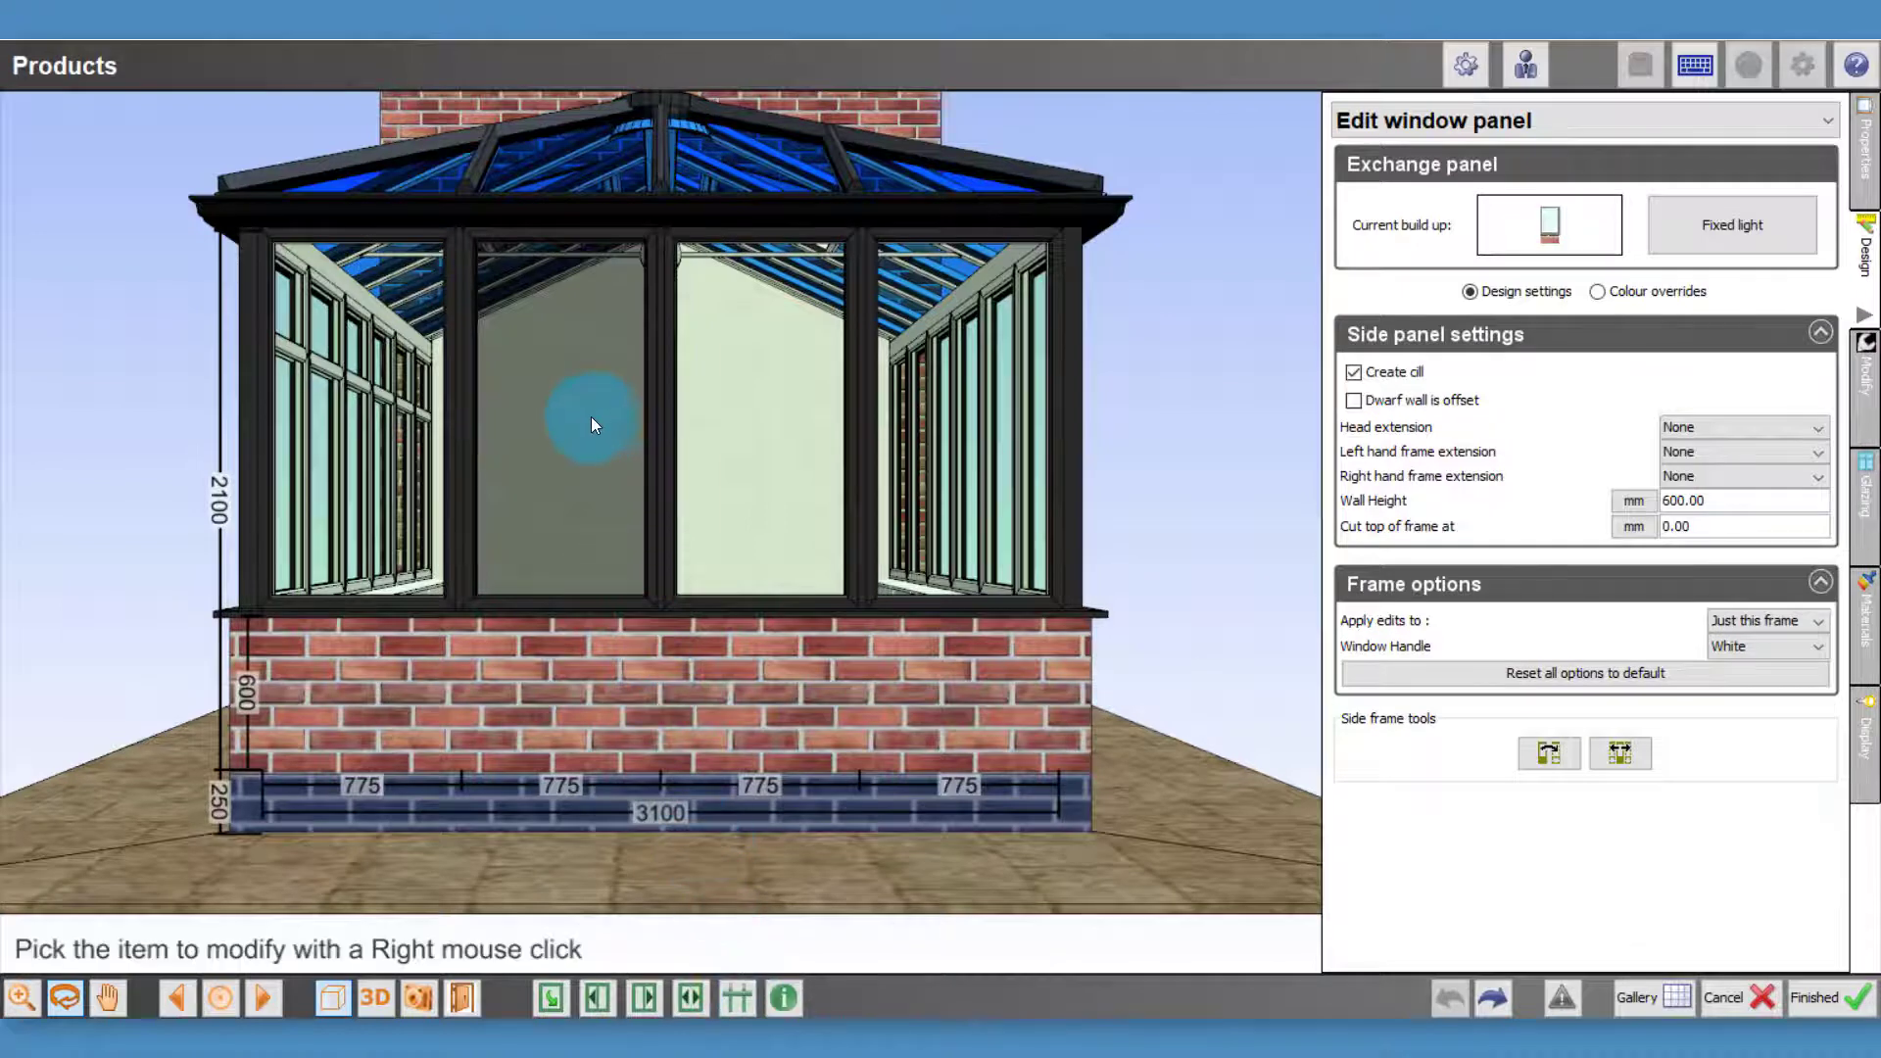
right_click(561, 401)
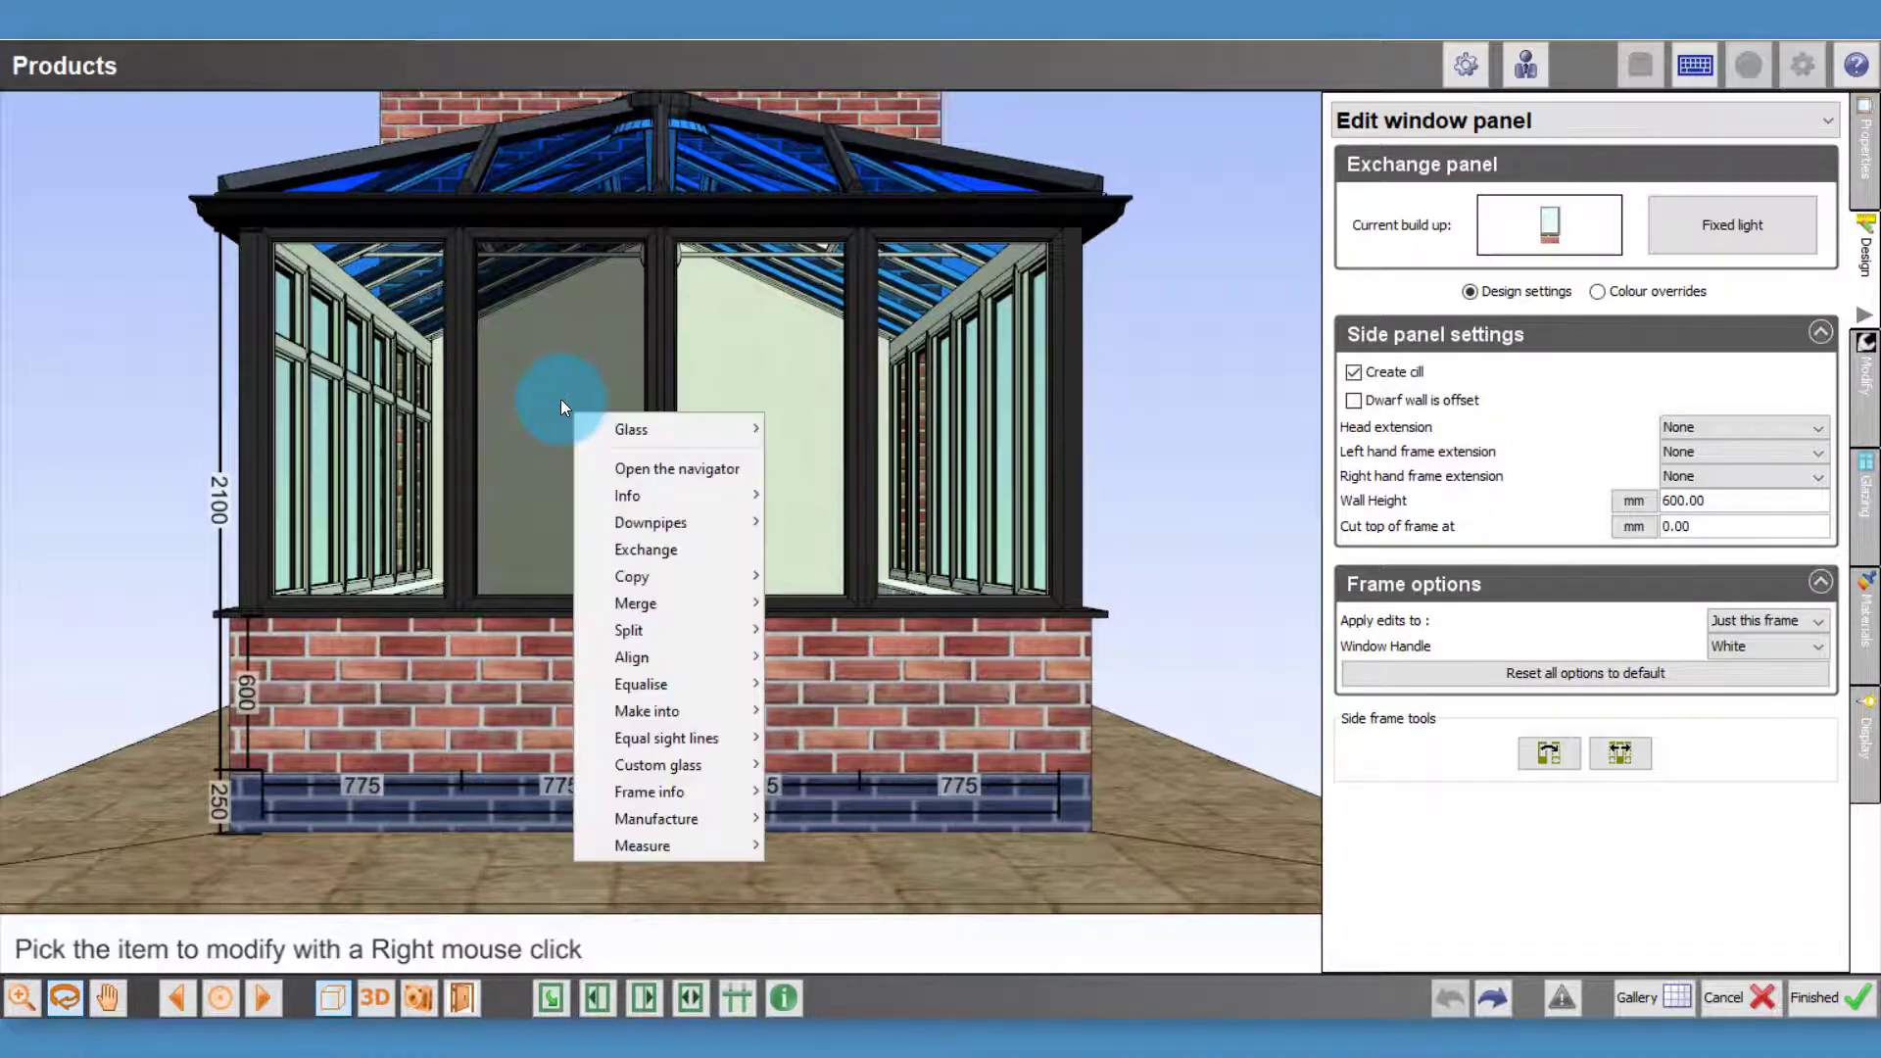
mouse_move(661, 657)
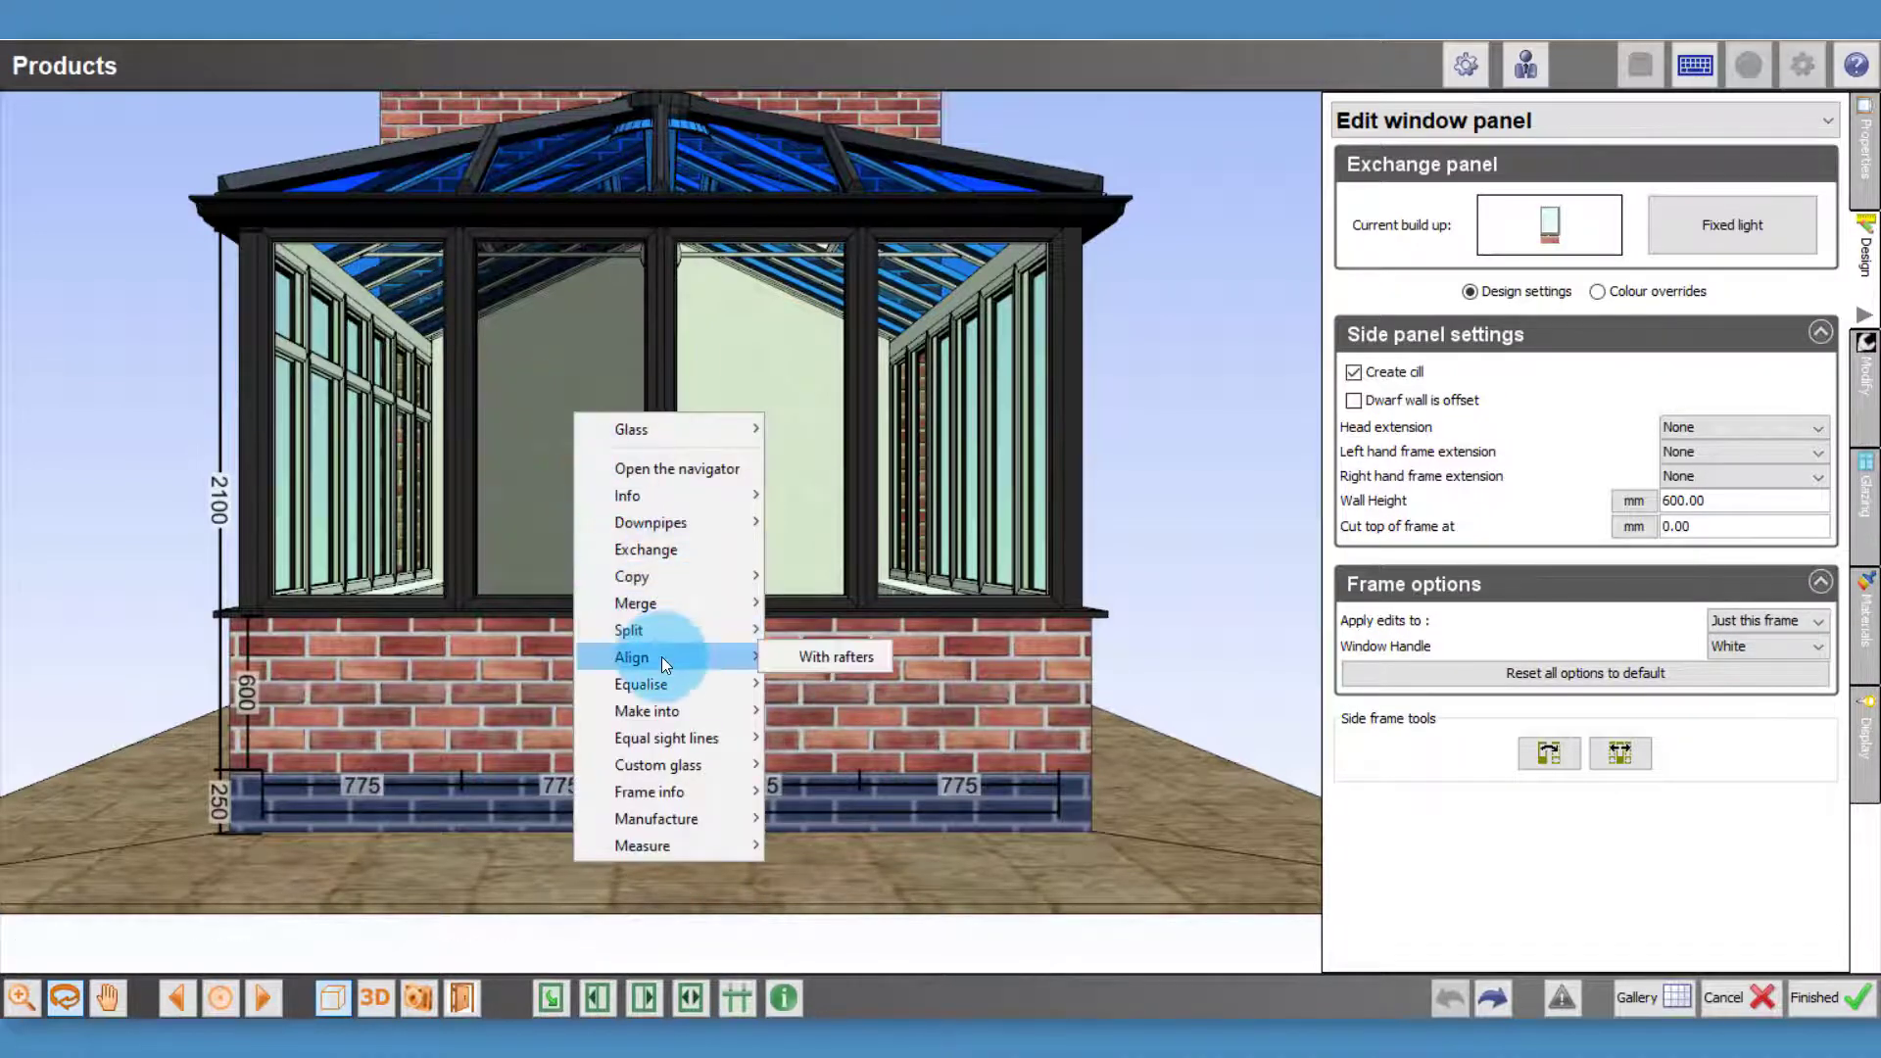
click(802, 662)
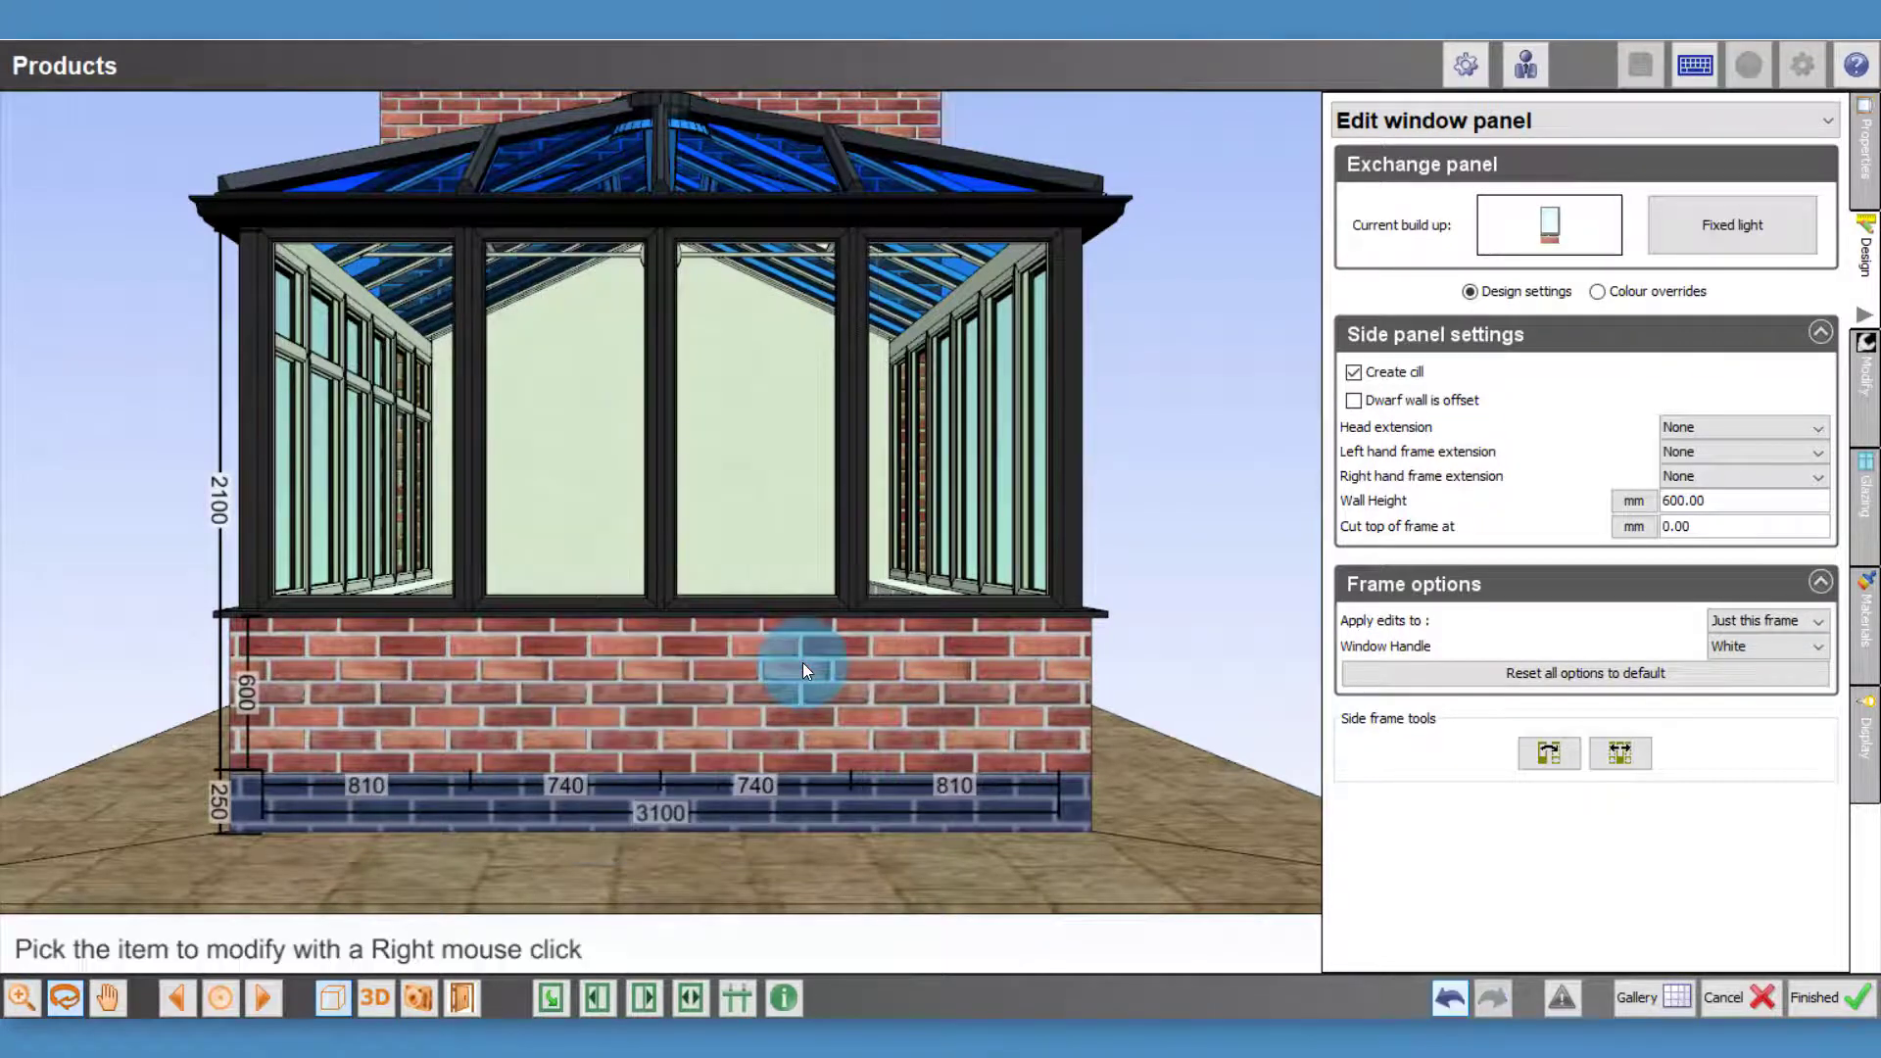
Exchange the two outer panels of the front wall for the 2 fixed lights style
right_click(374, 421)
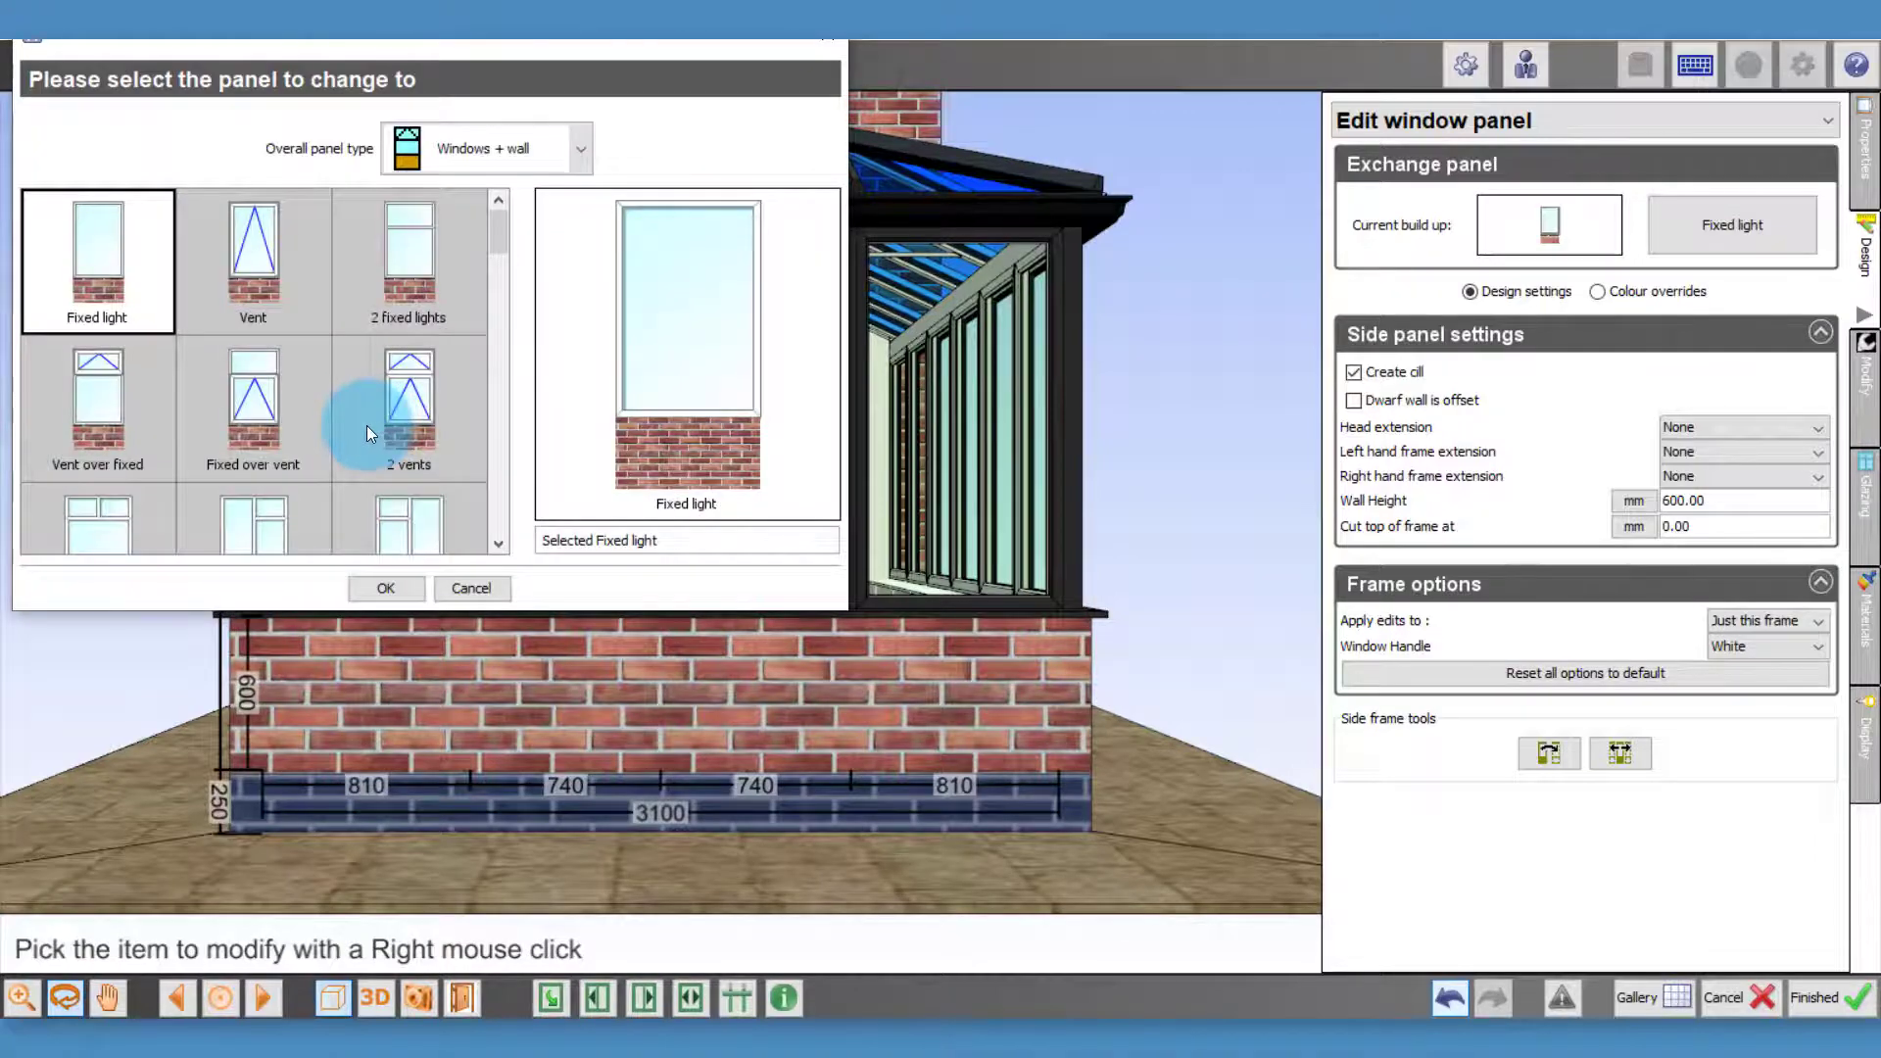
double_click(420, 258)
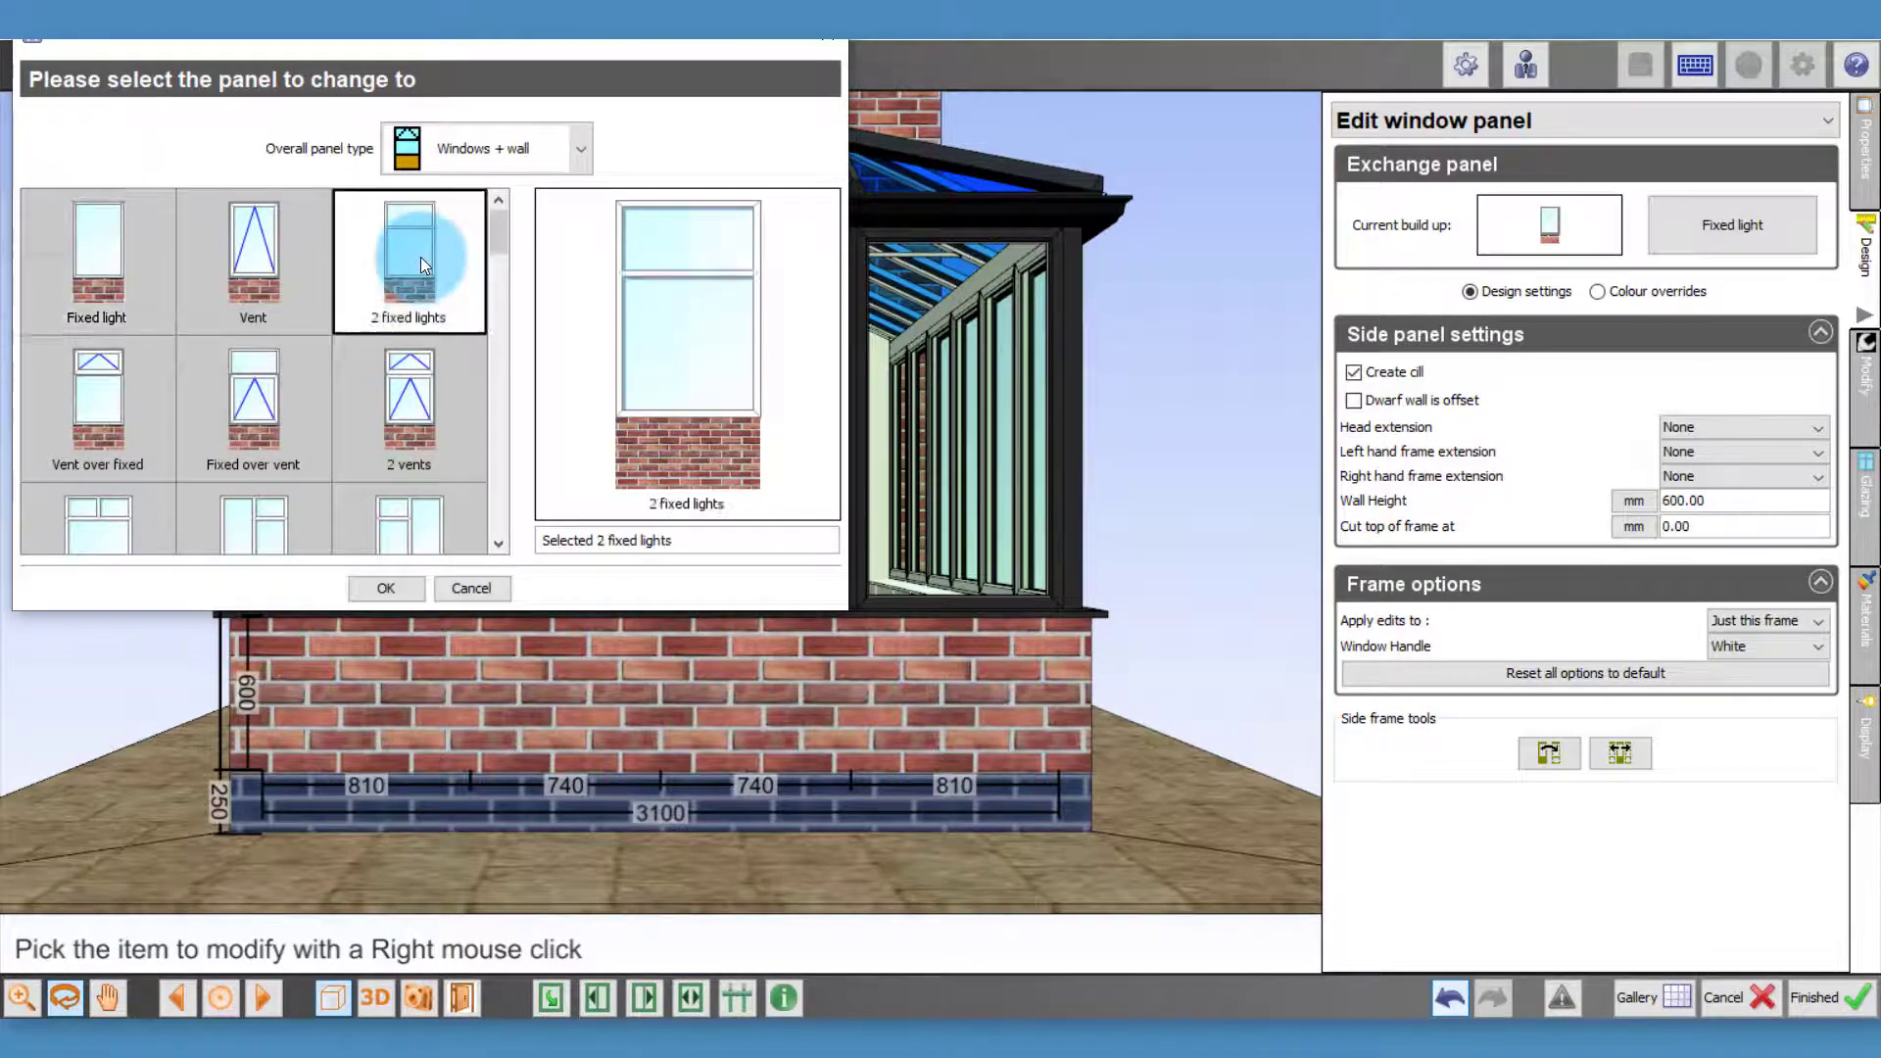
right_click(937, 373)
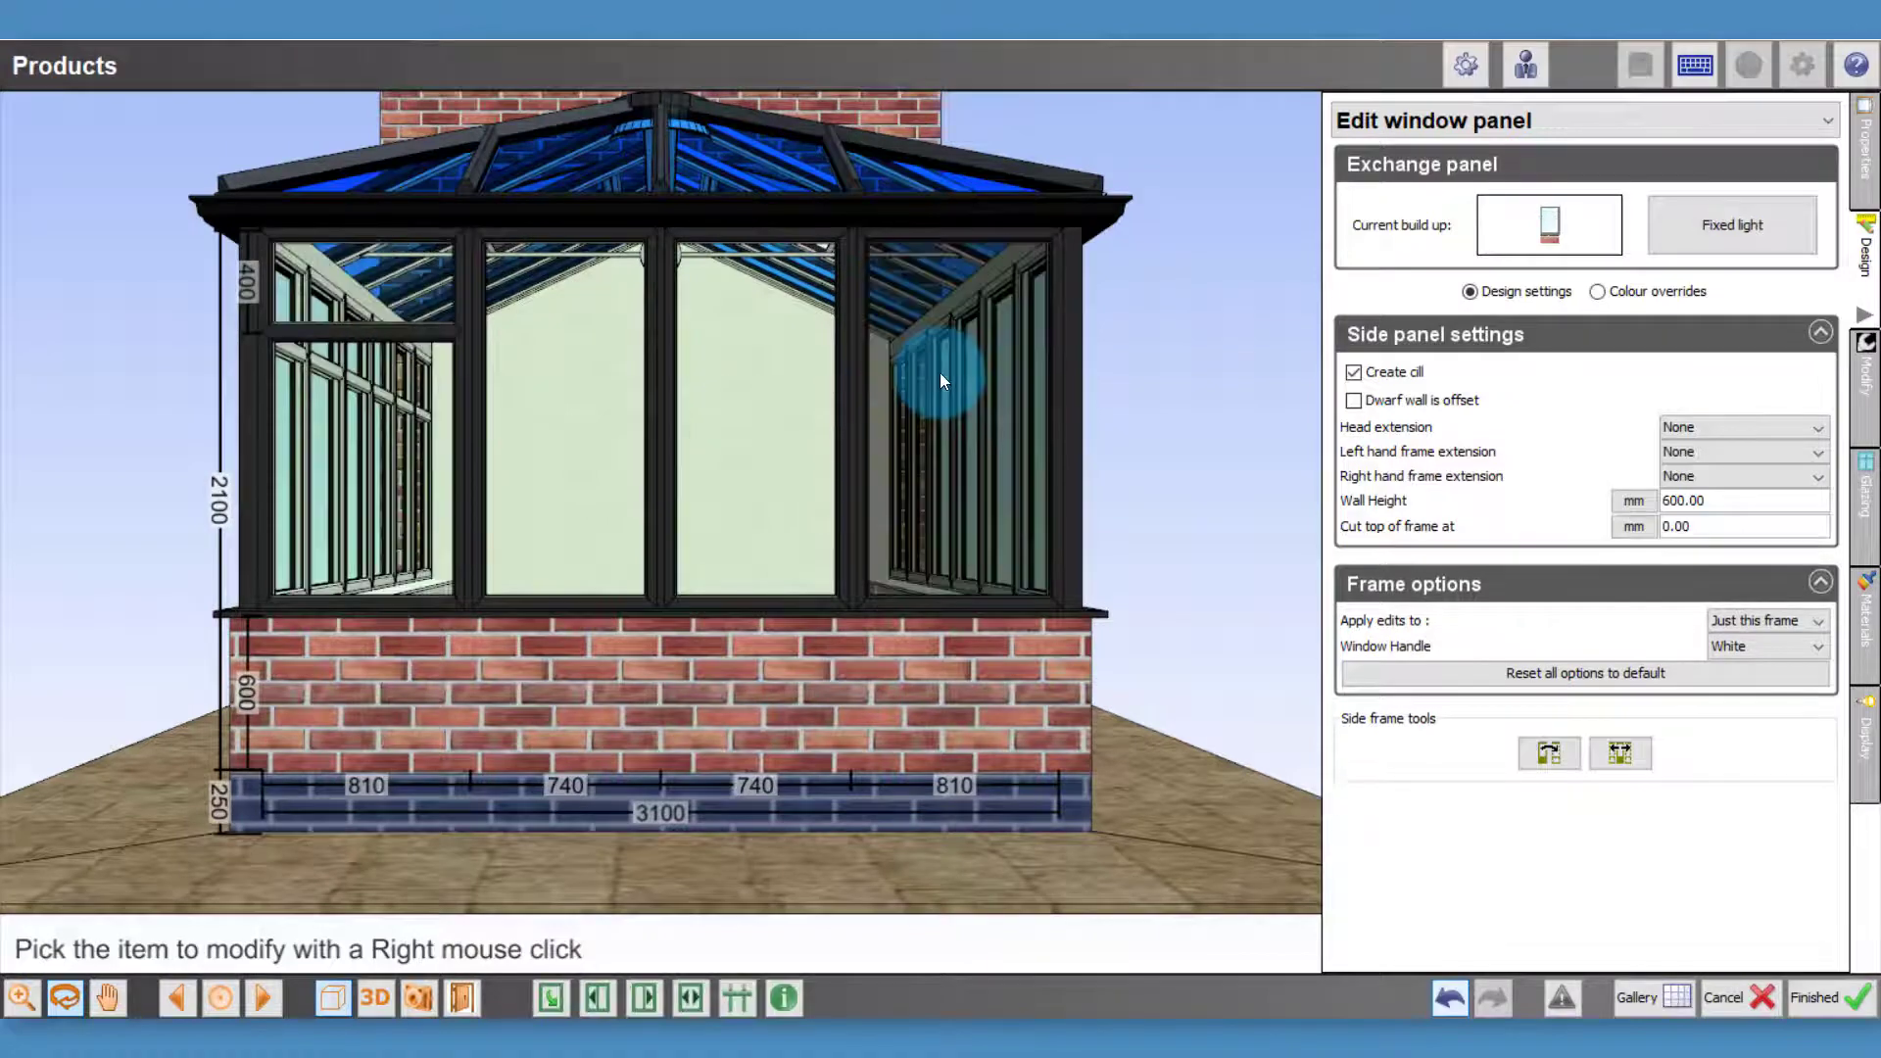
click(415, 260)
double_click(415, 261)
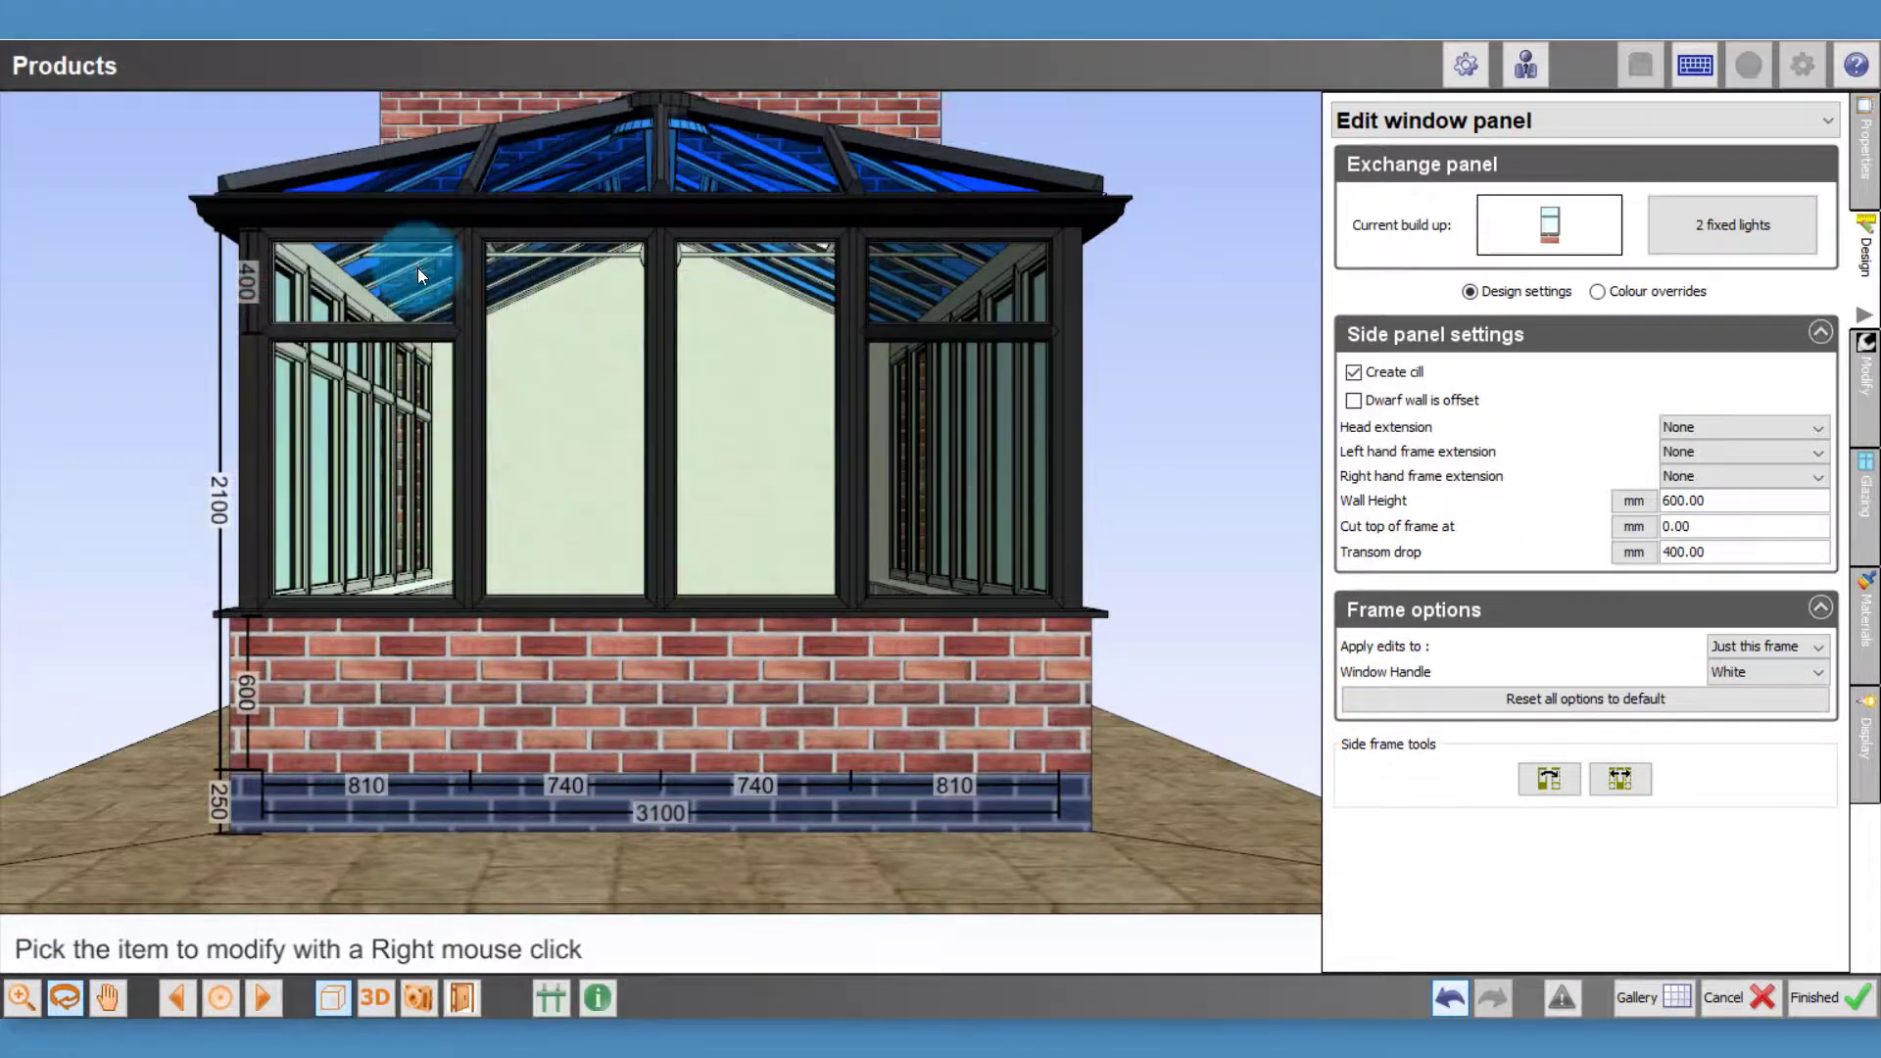
Merge the two middle panels of the front wall into a single panel
right_click(578, 437)
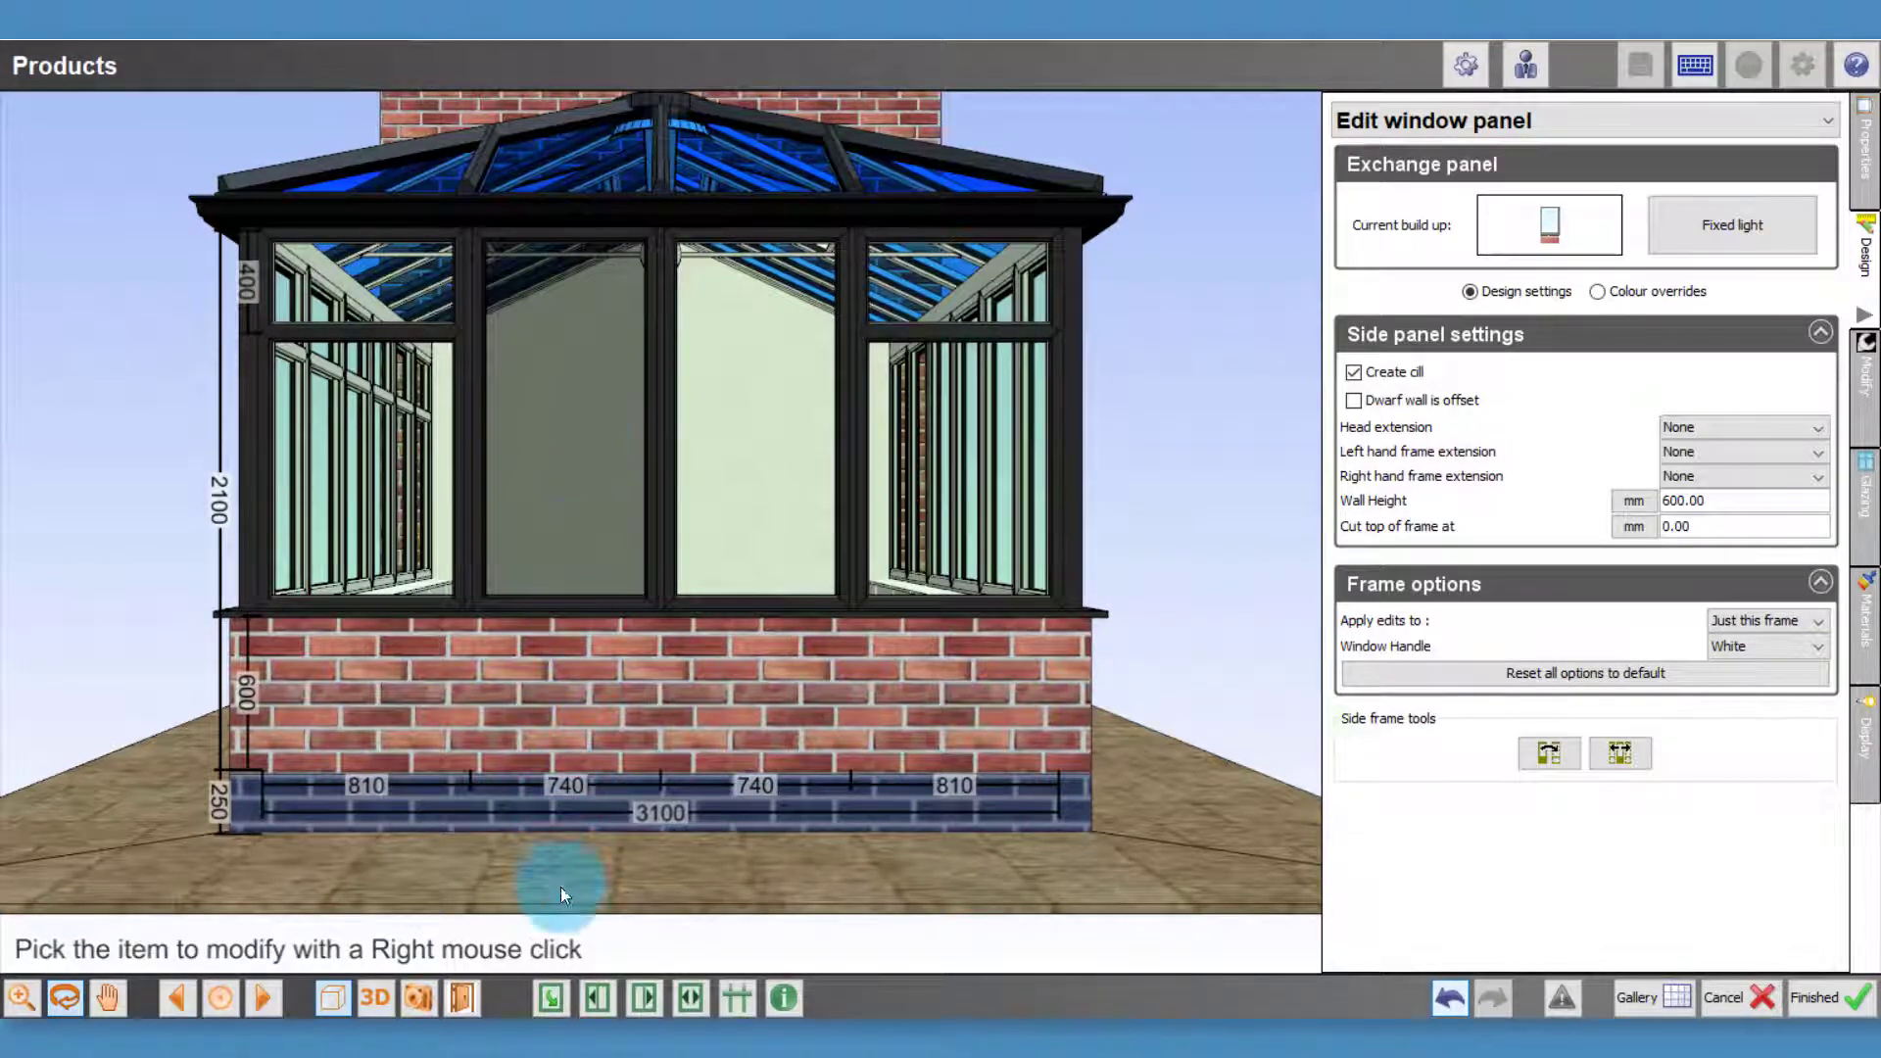
click(645, 995)
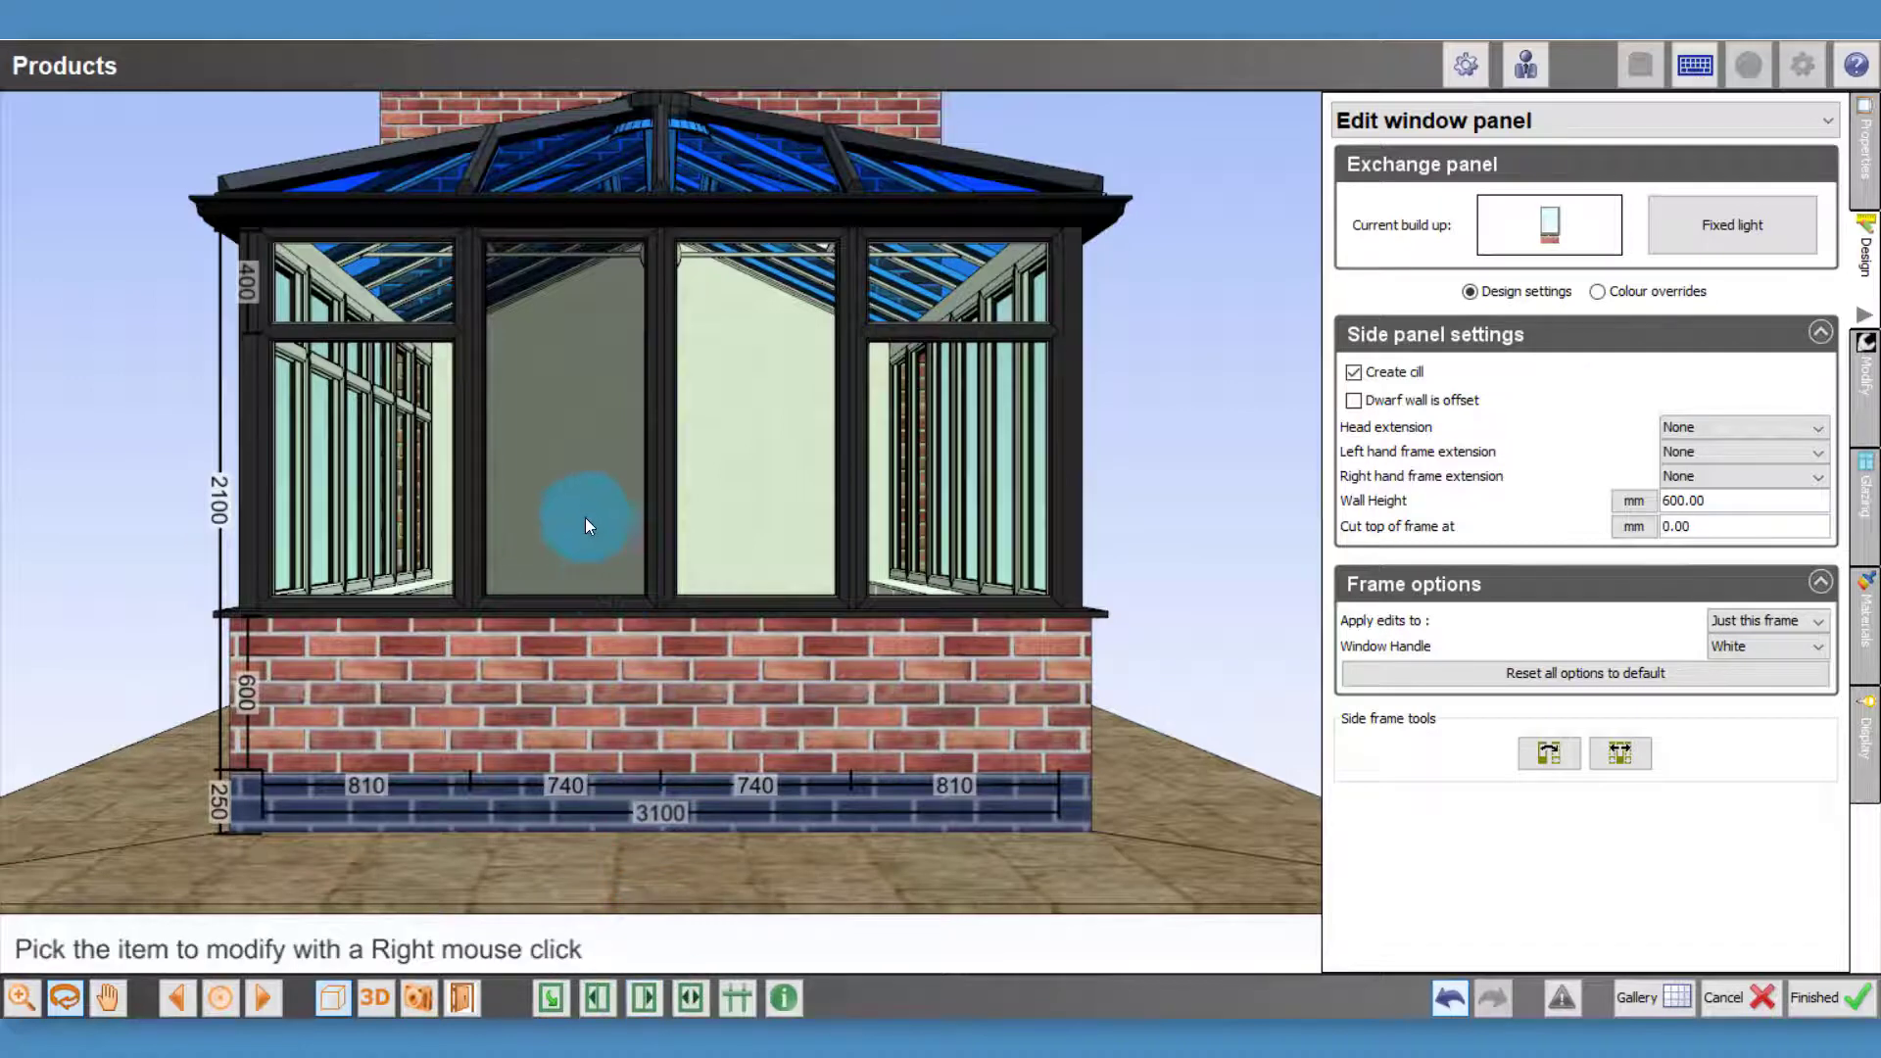
right_click(582, 419)
mouse_move(660, 614)
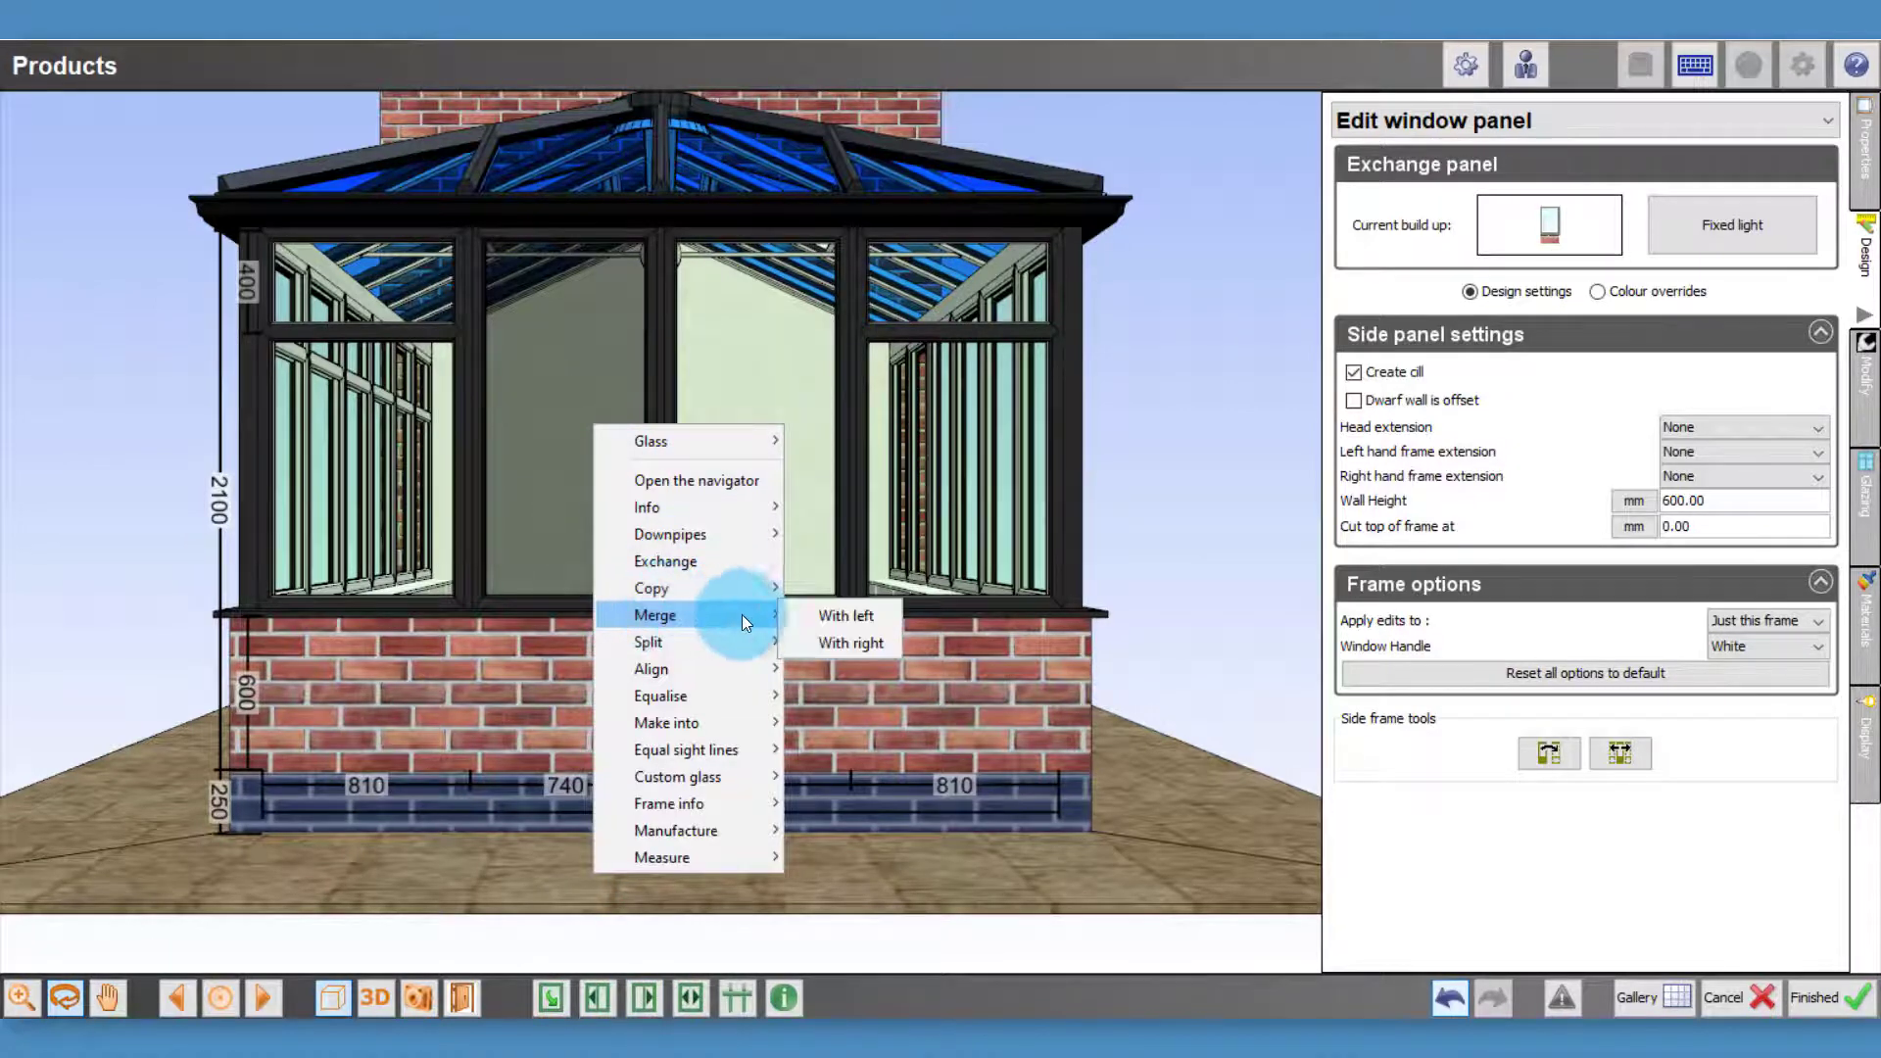
click(832, 642)
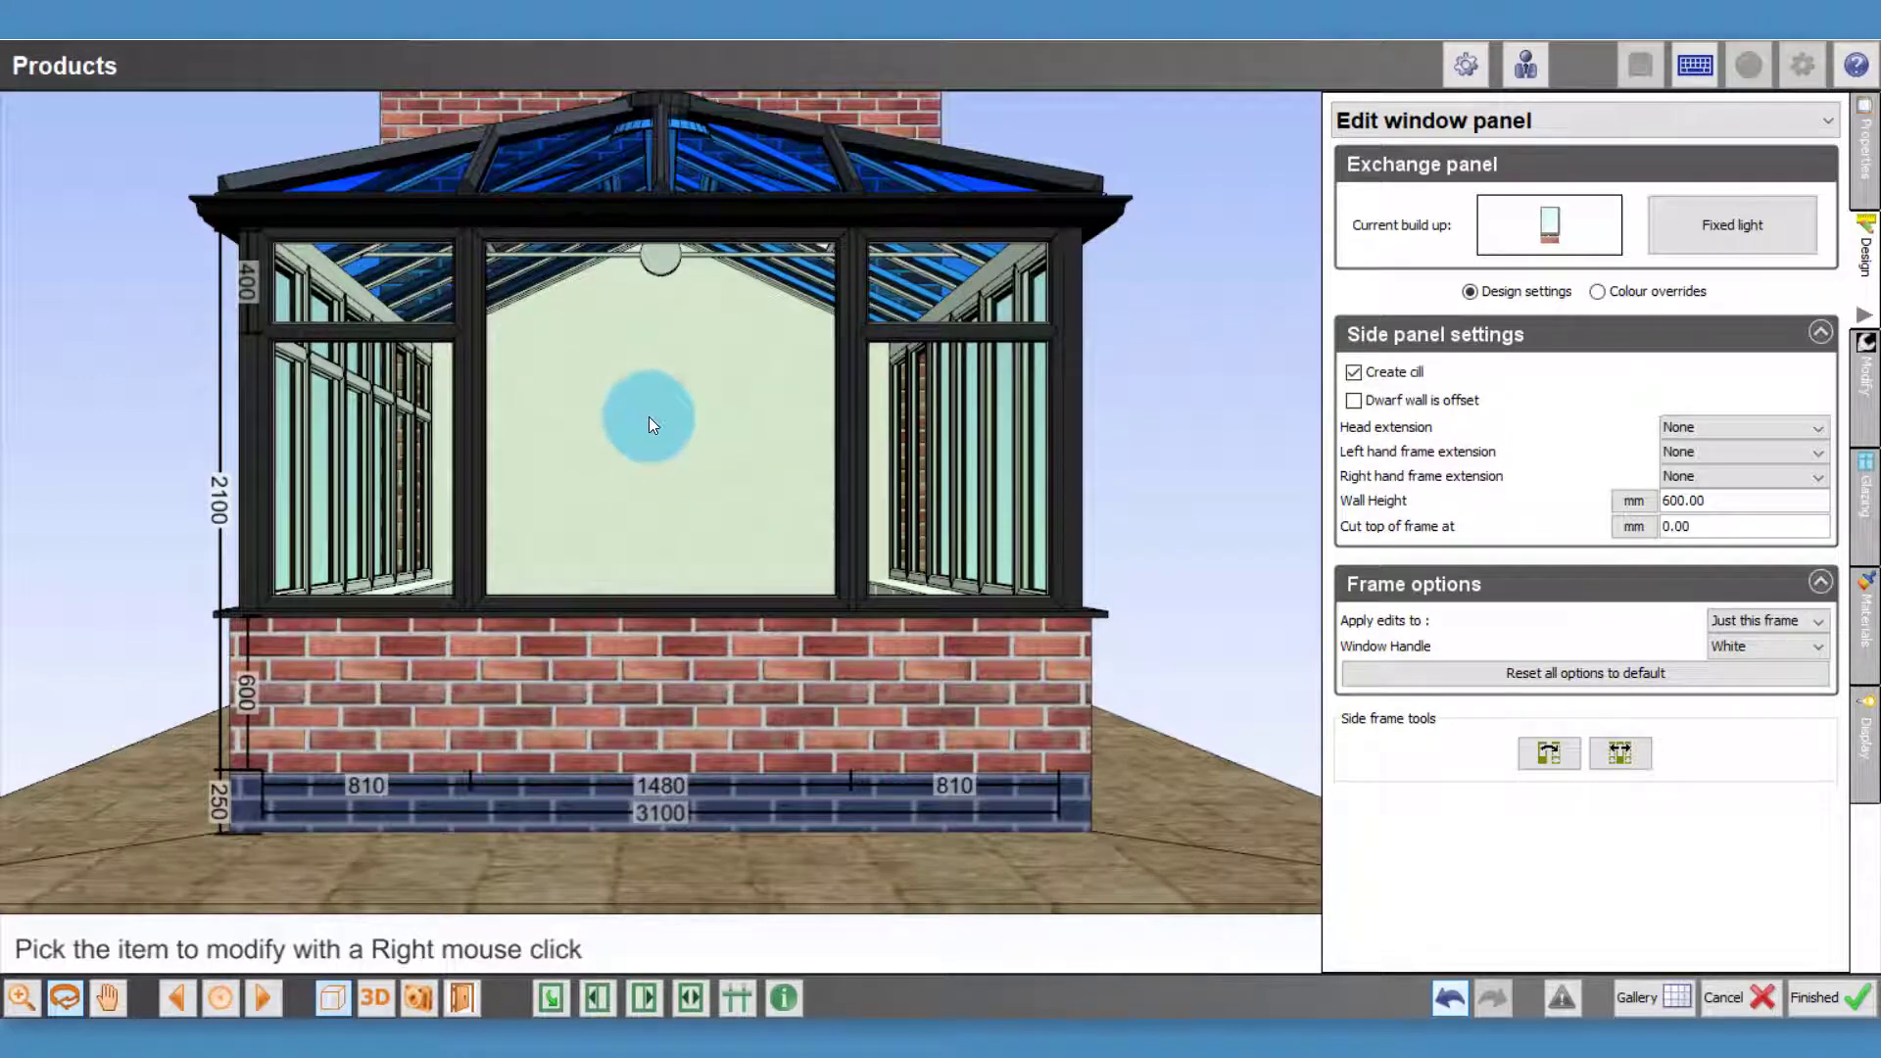
Exchange the merged middle panel of the front wall for the double Open out style of the Doors panel type
double_click(650, 419)
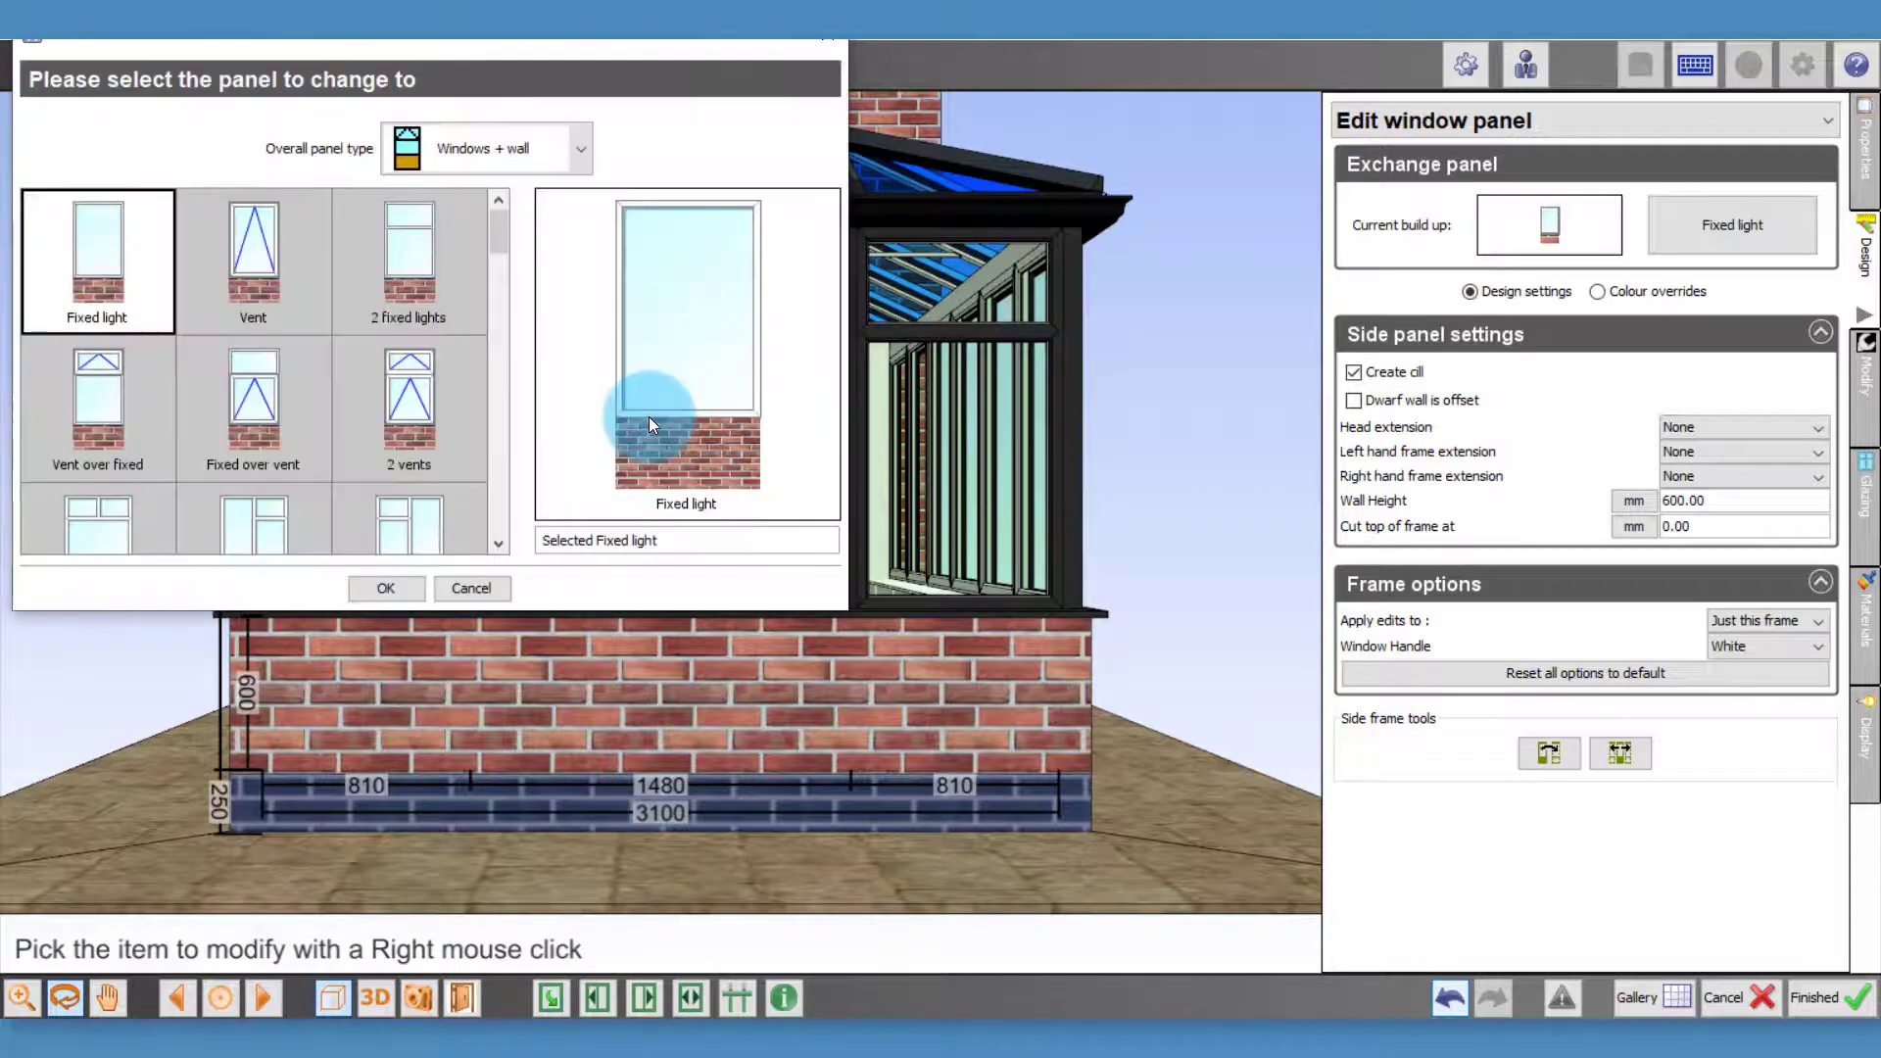
click(443, 151)
click(470, 335)
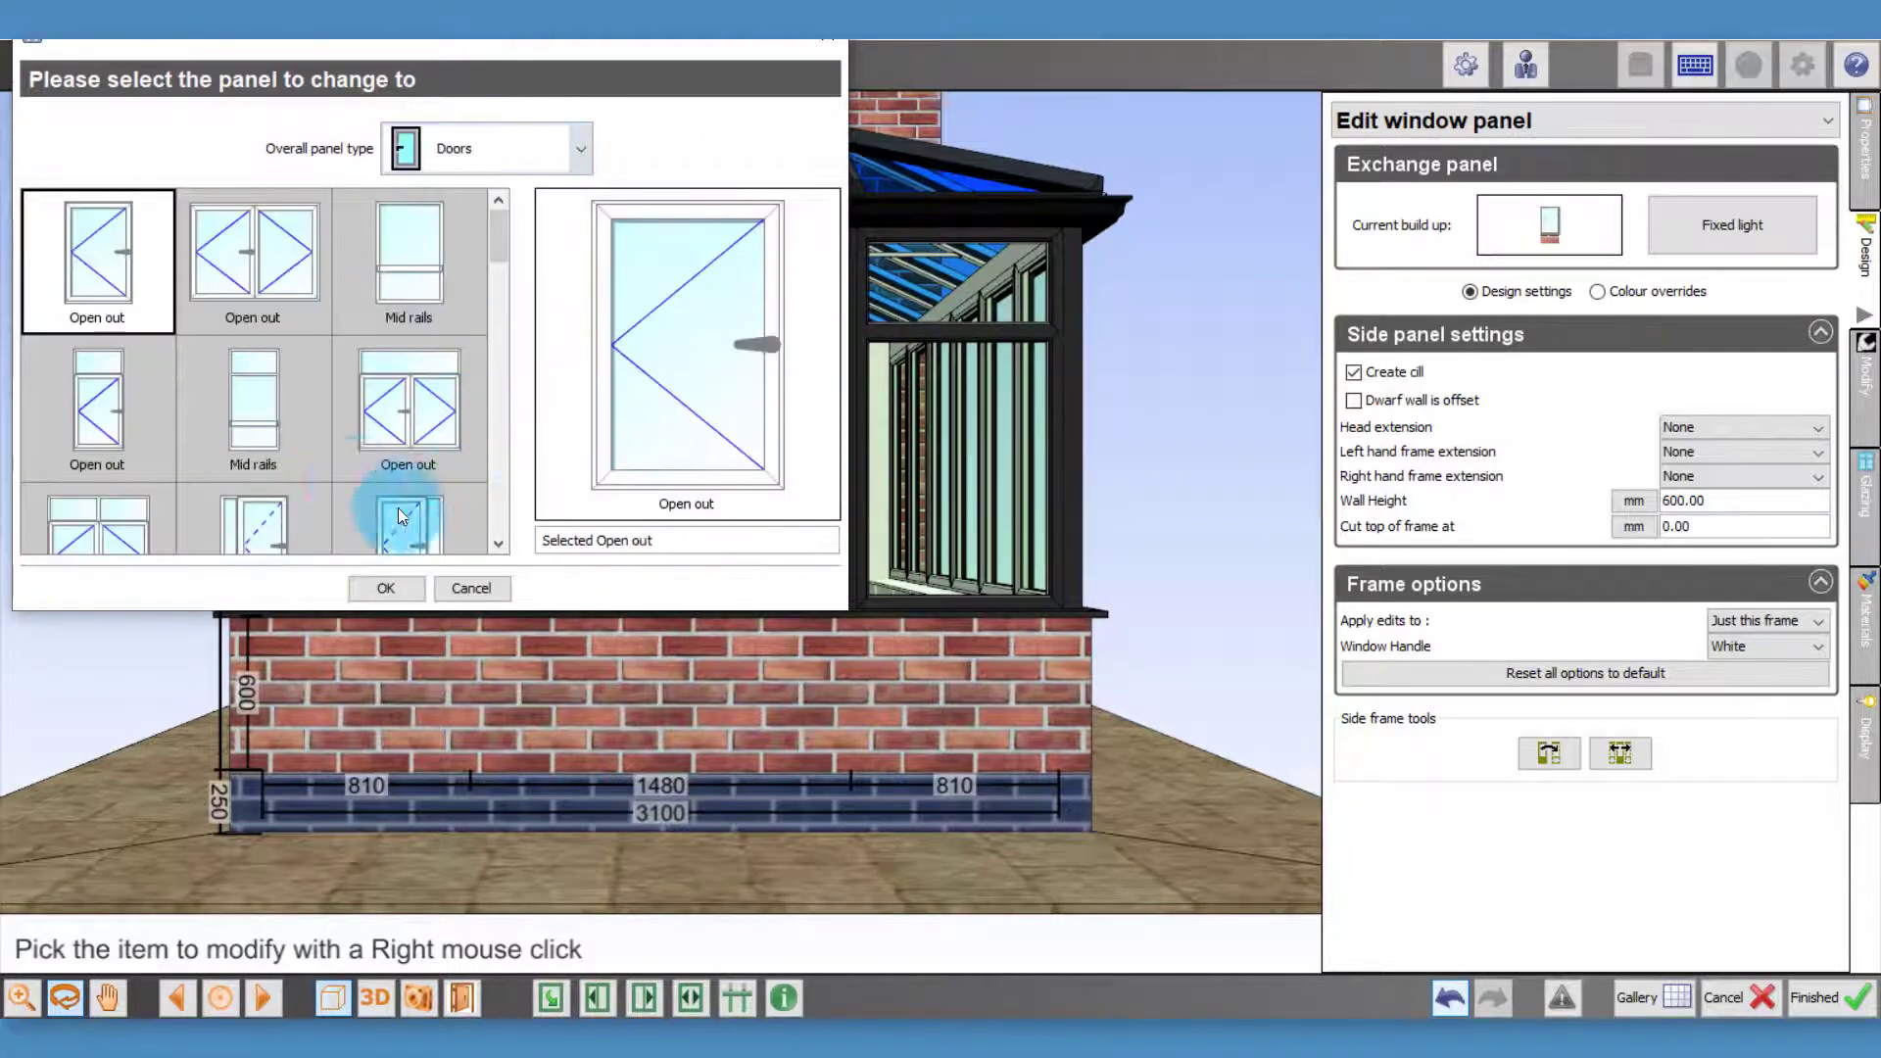
double_click(268, 272)
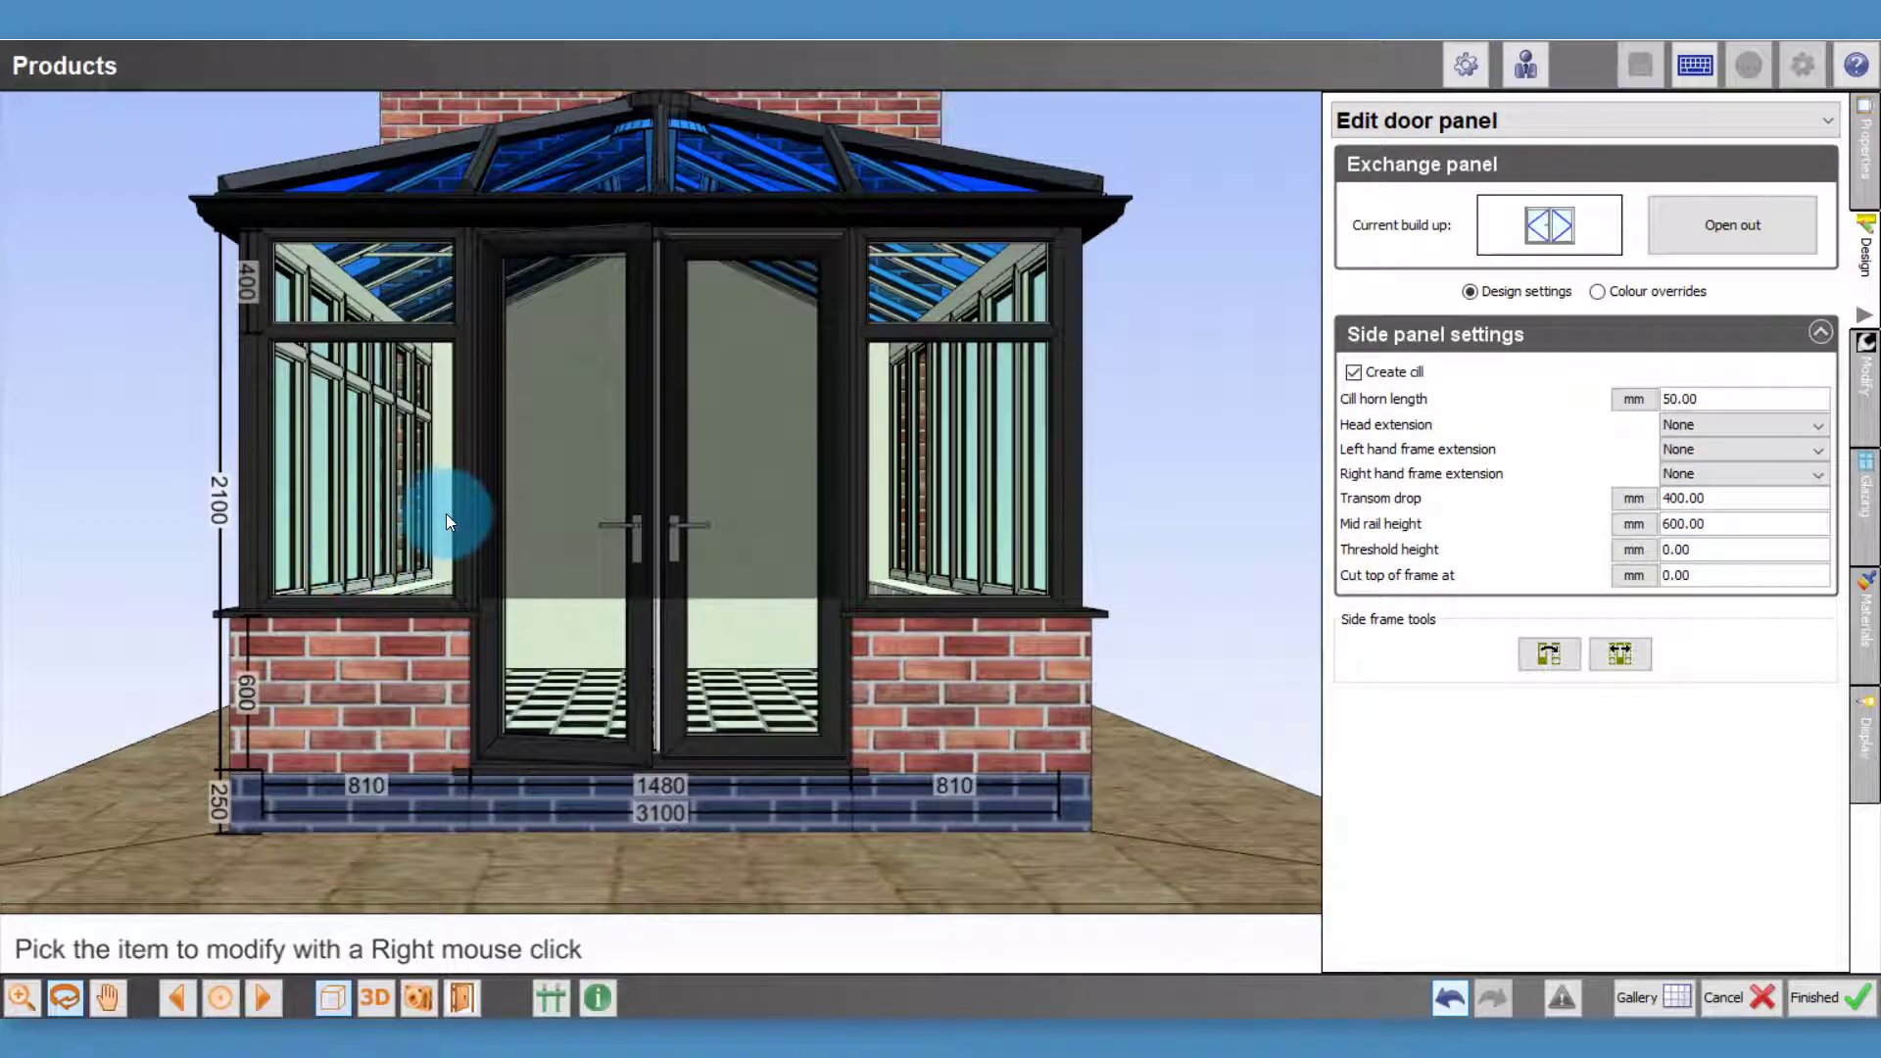
Align the mullions of the opposite, not yet edited side wall with the roof rafters
click(259, 998)
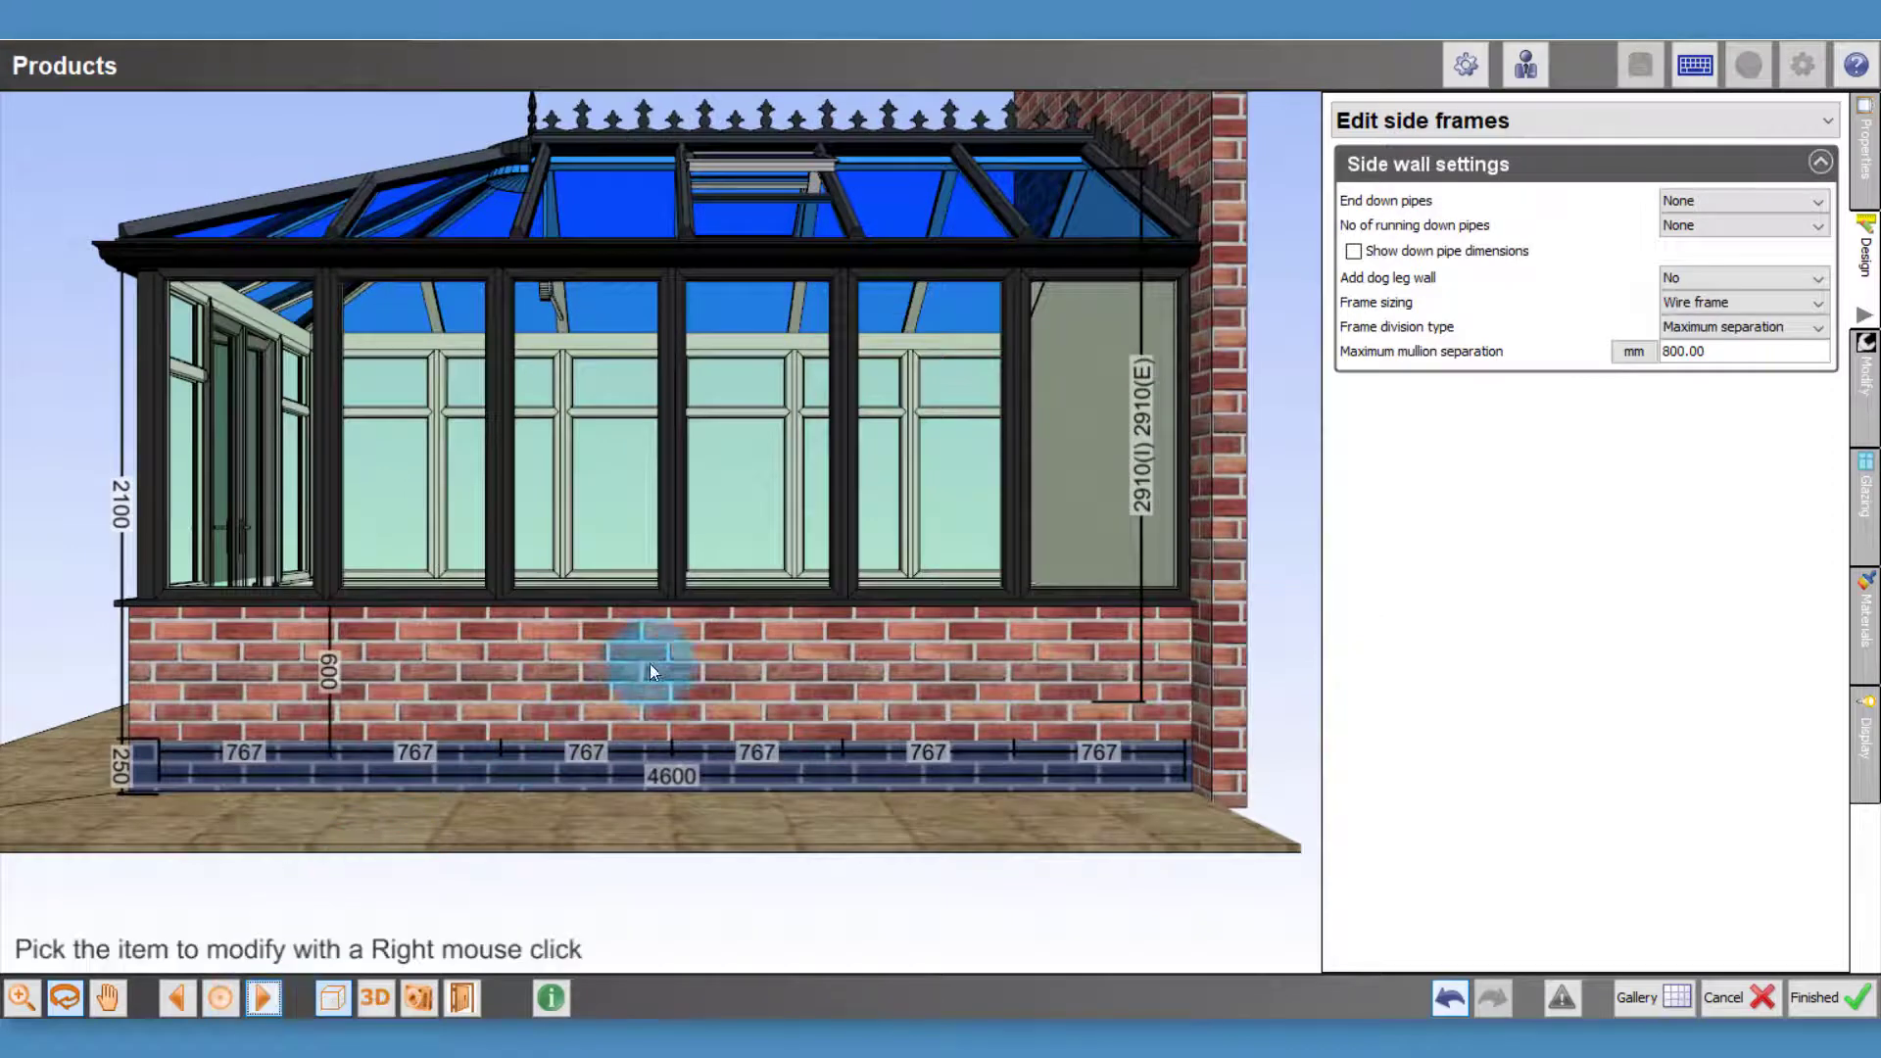
right_click(579, 433)
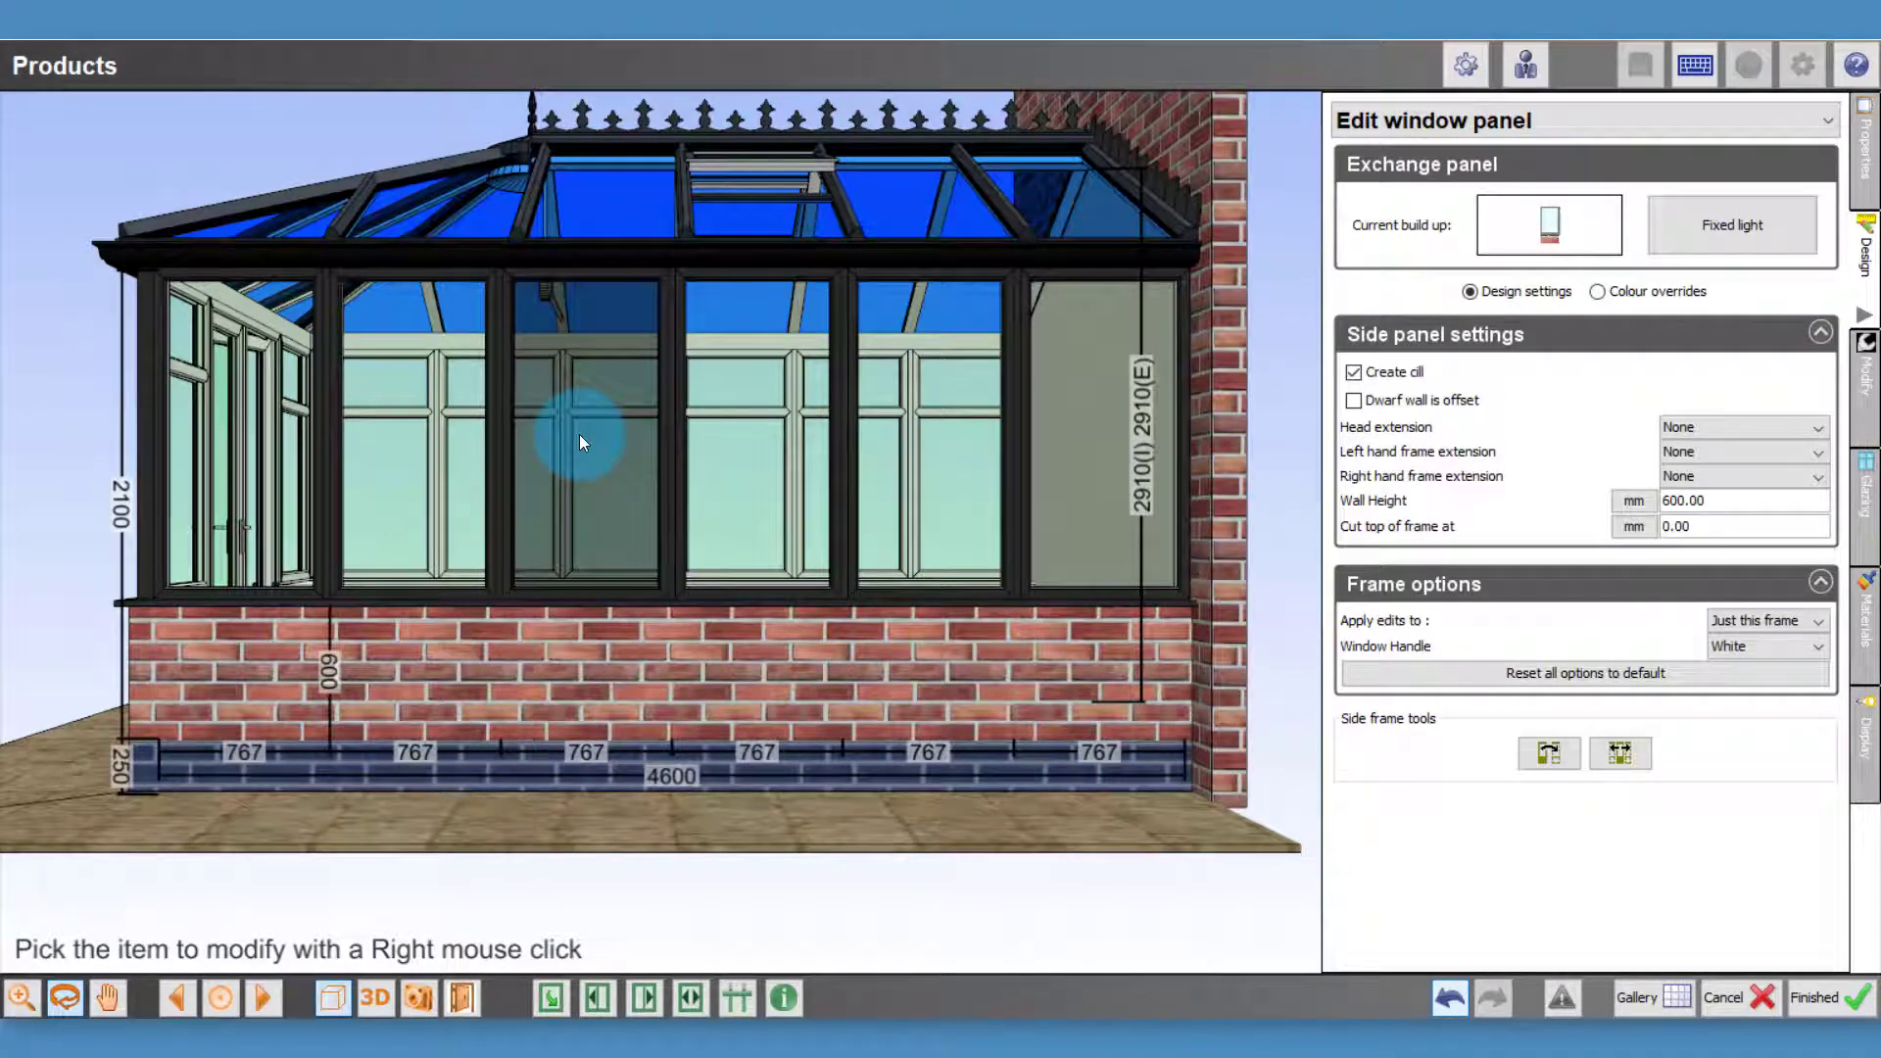
right_click(580, 433)
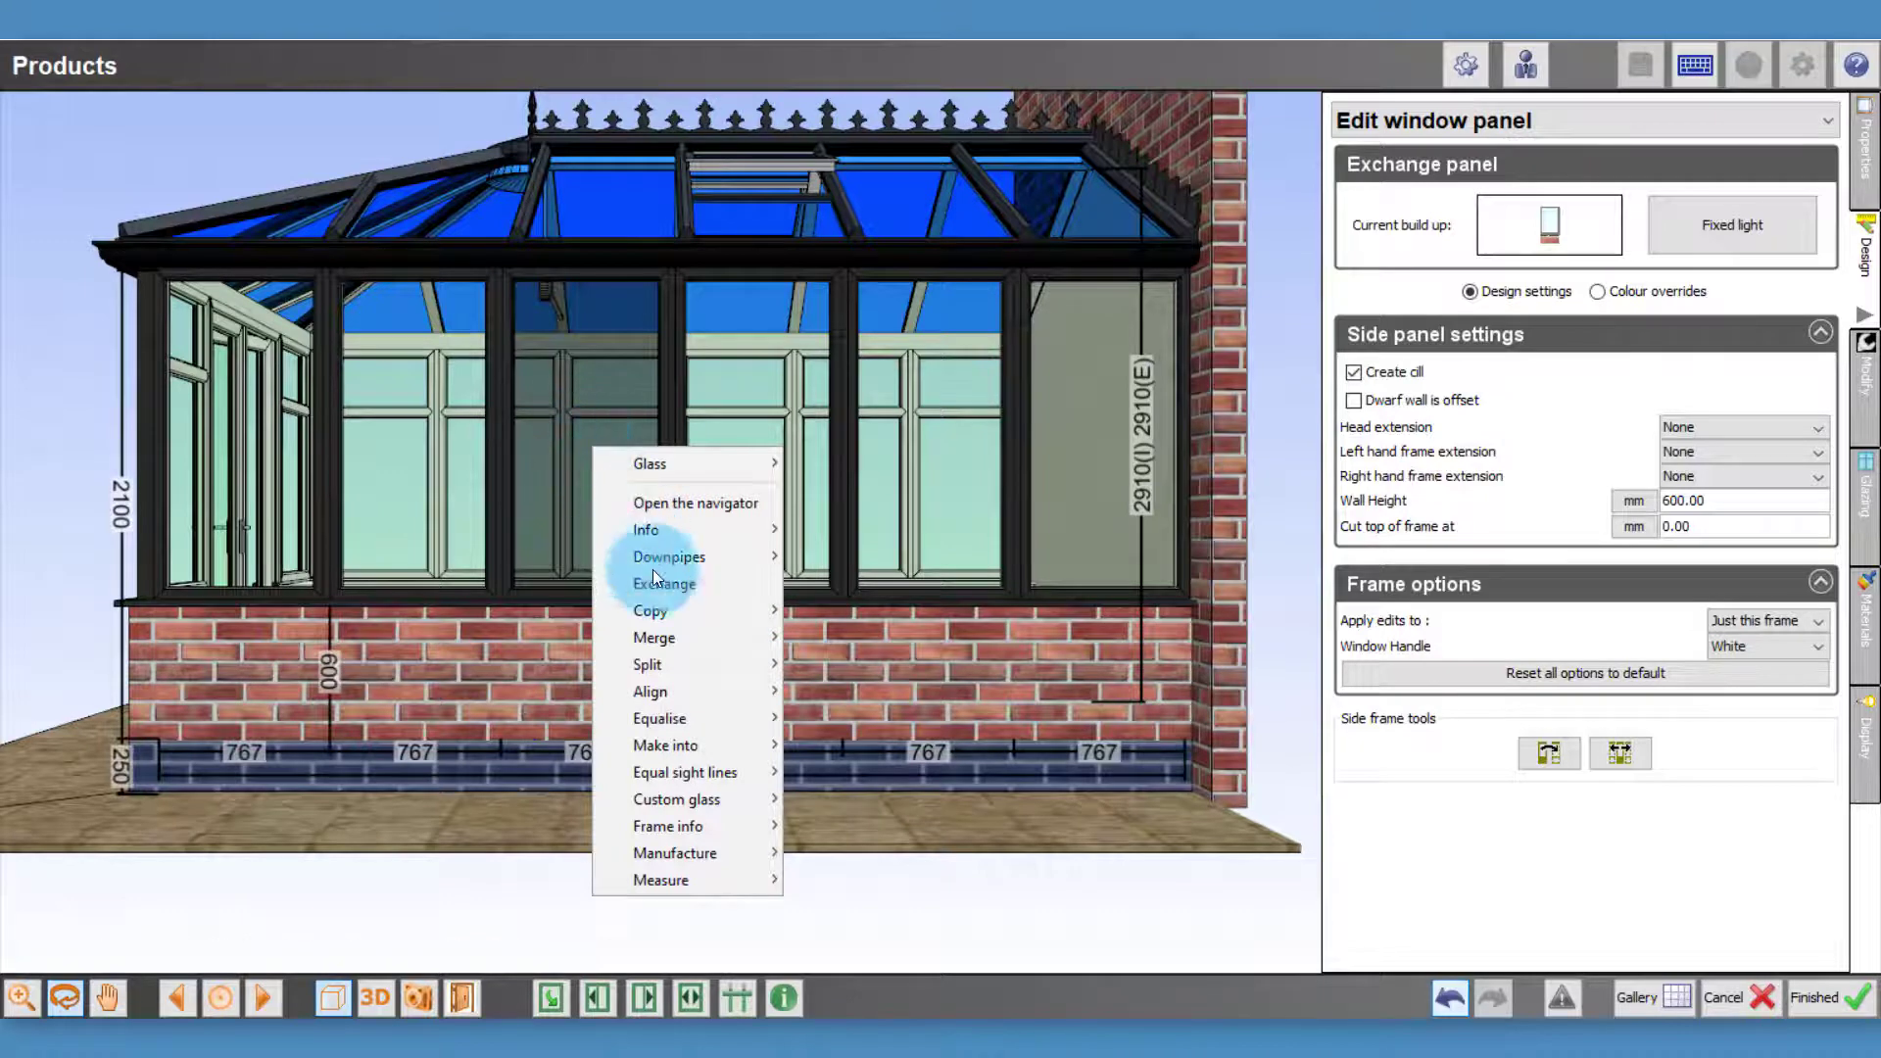
click(821, 691)
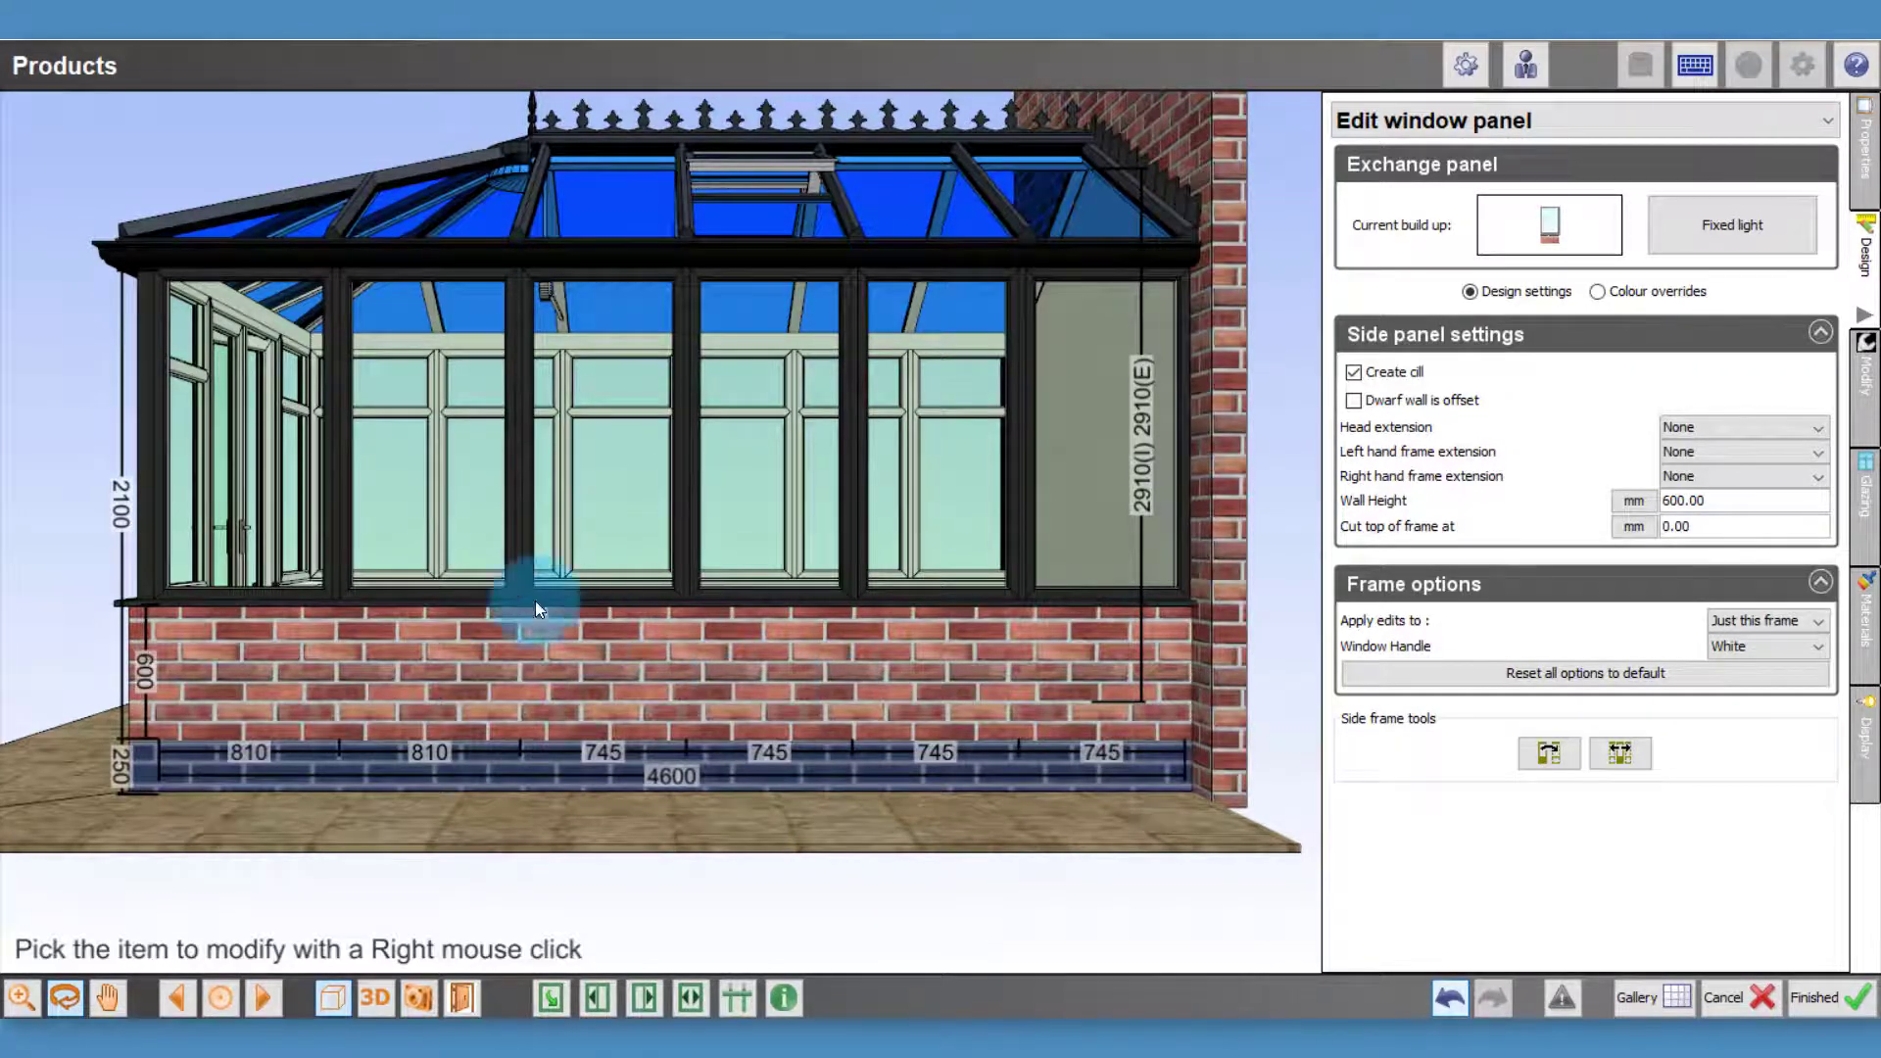
Exchange this side wall's panel at the front corner for 2 fixed lights and copy that style to the wall's remaining panels
double_click(256, 384)
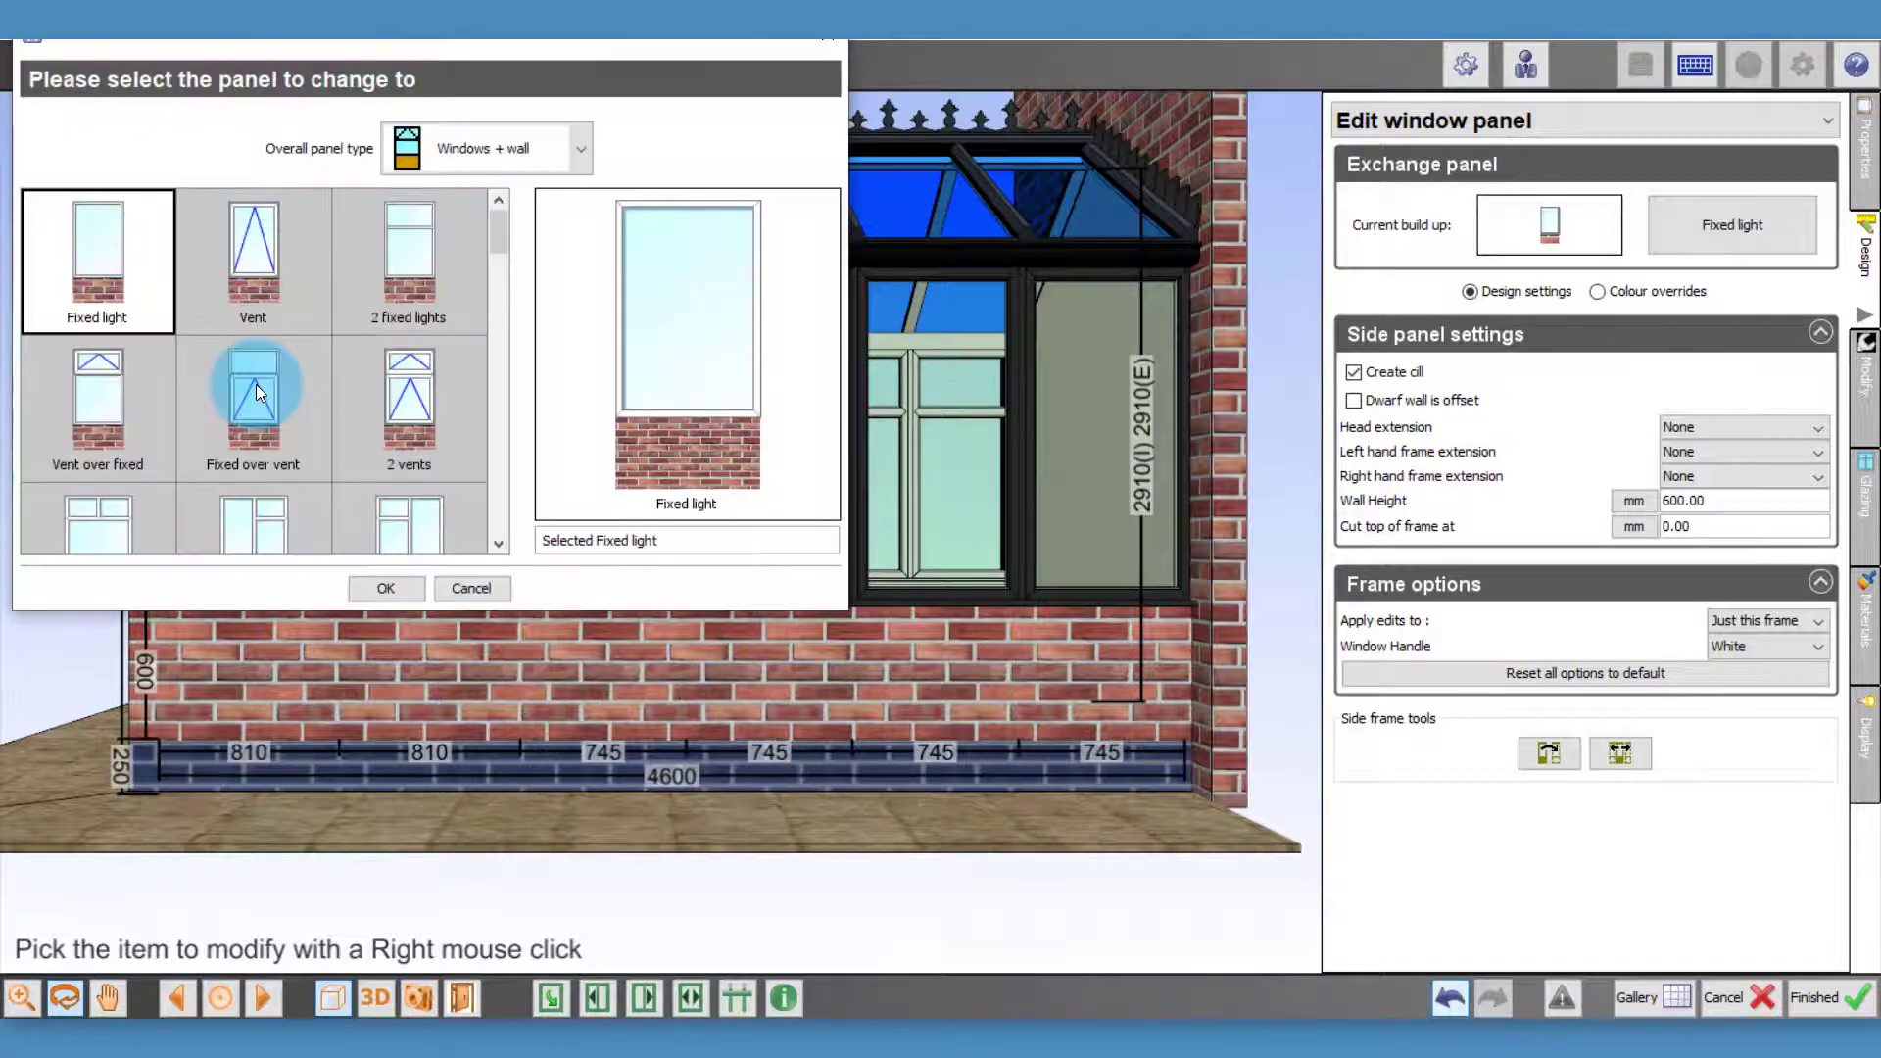
double_click(416, 250)
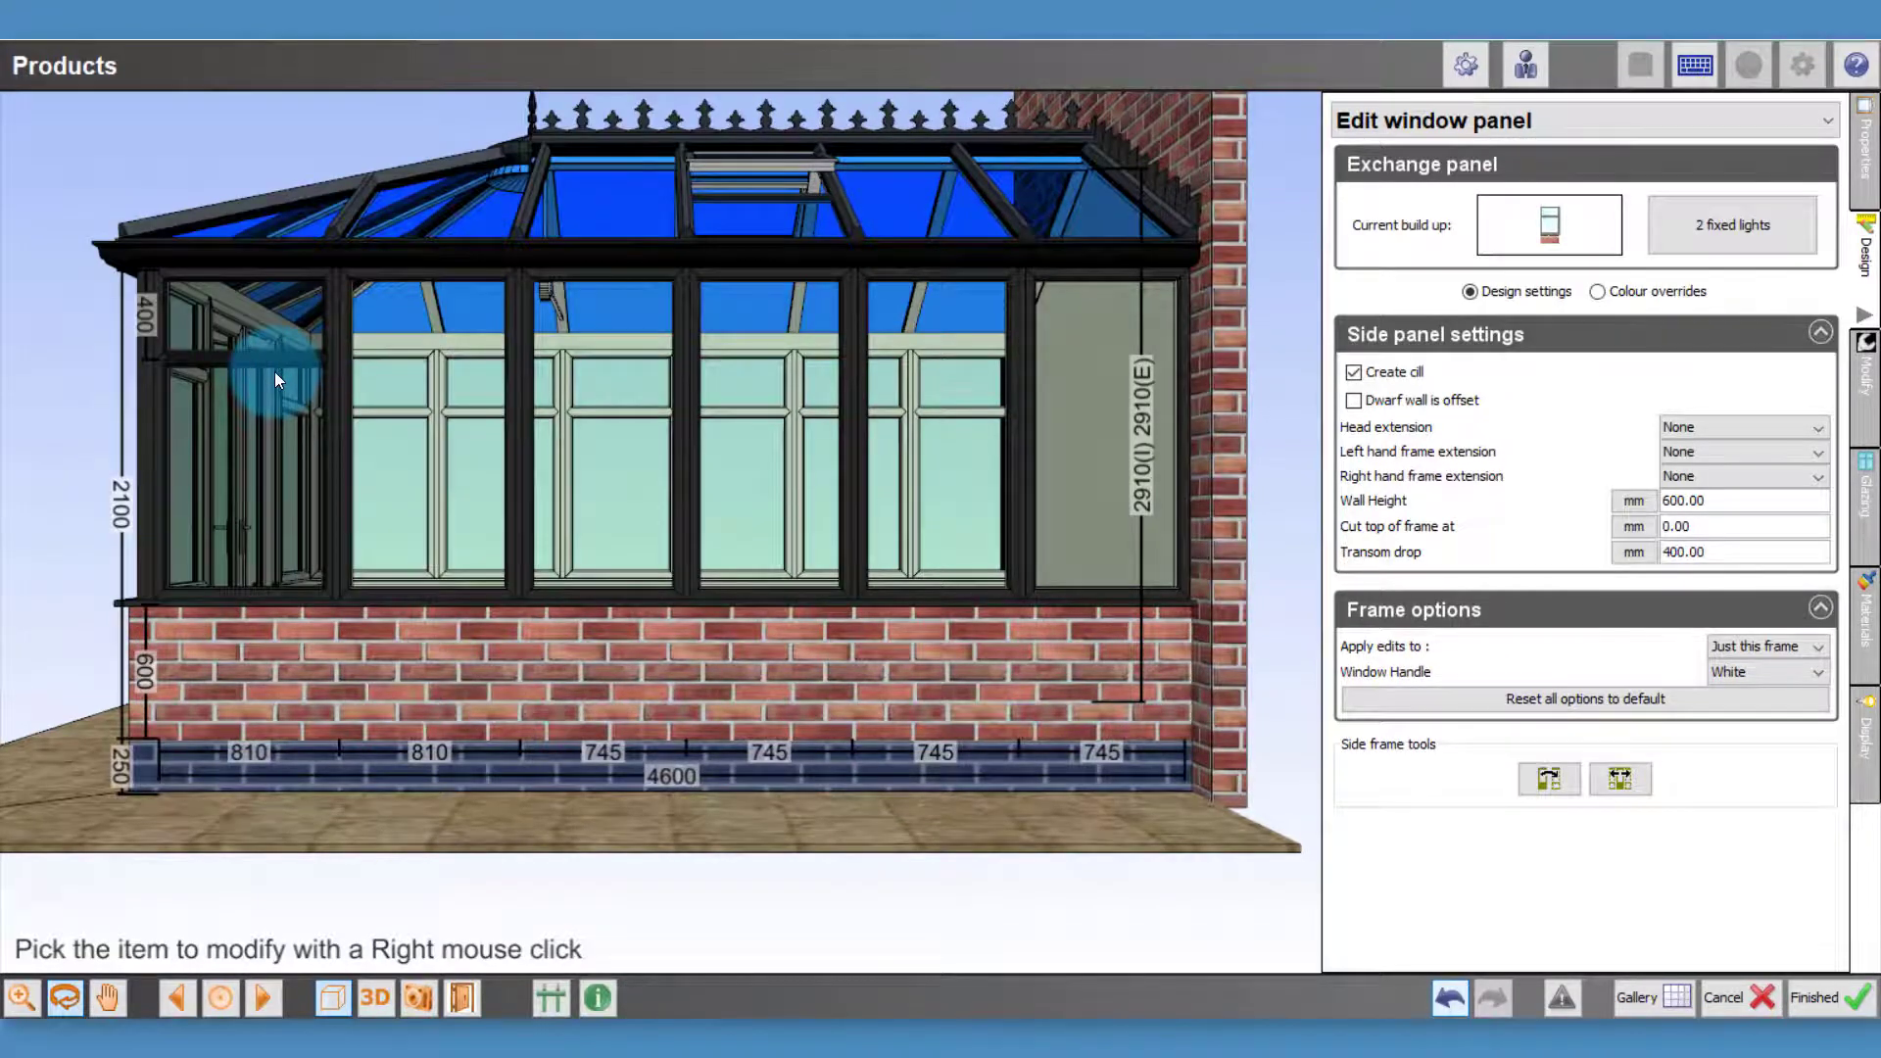
click(1622, 780)
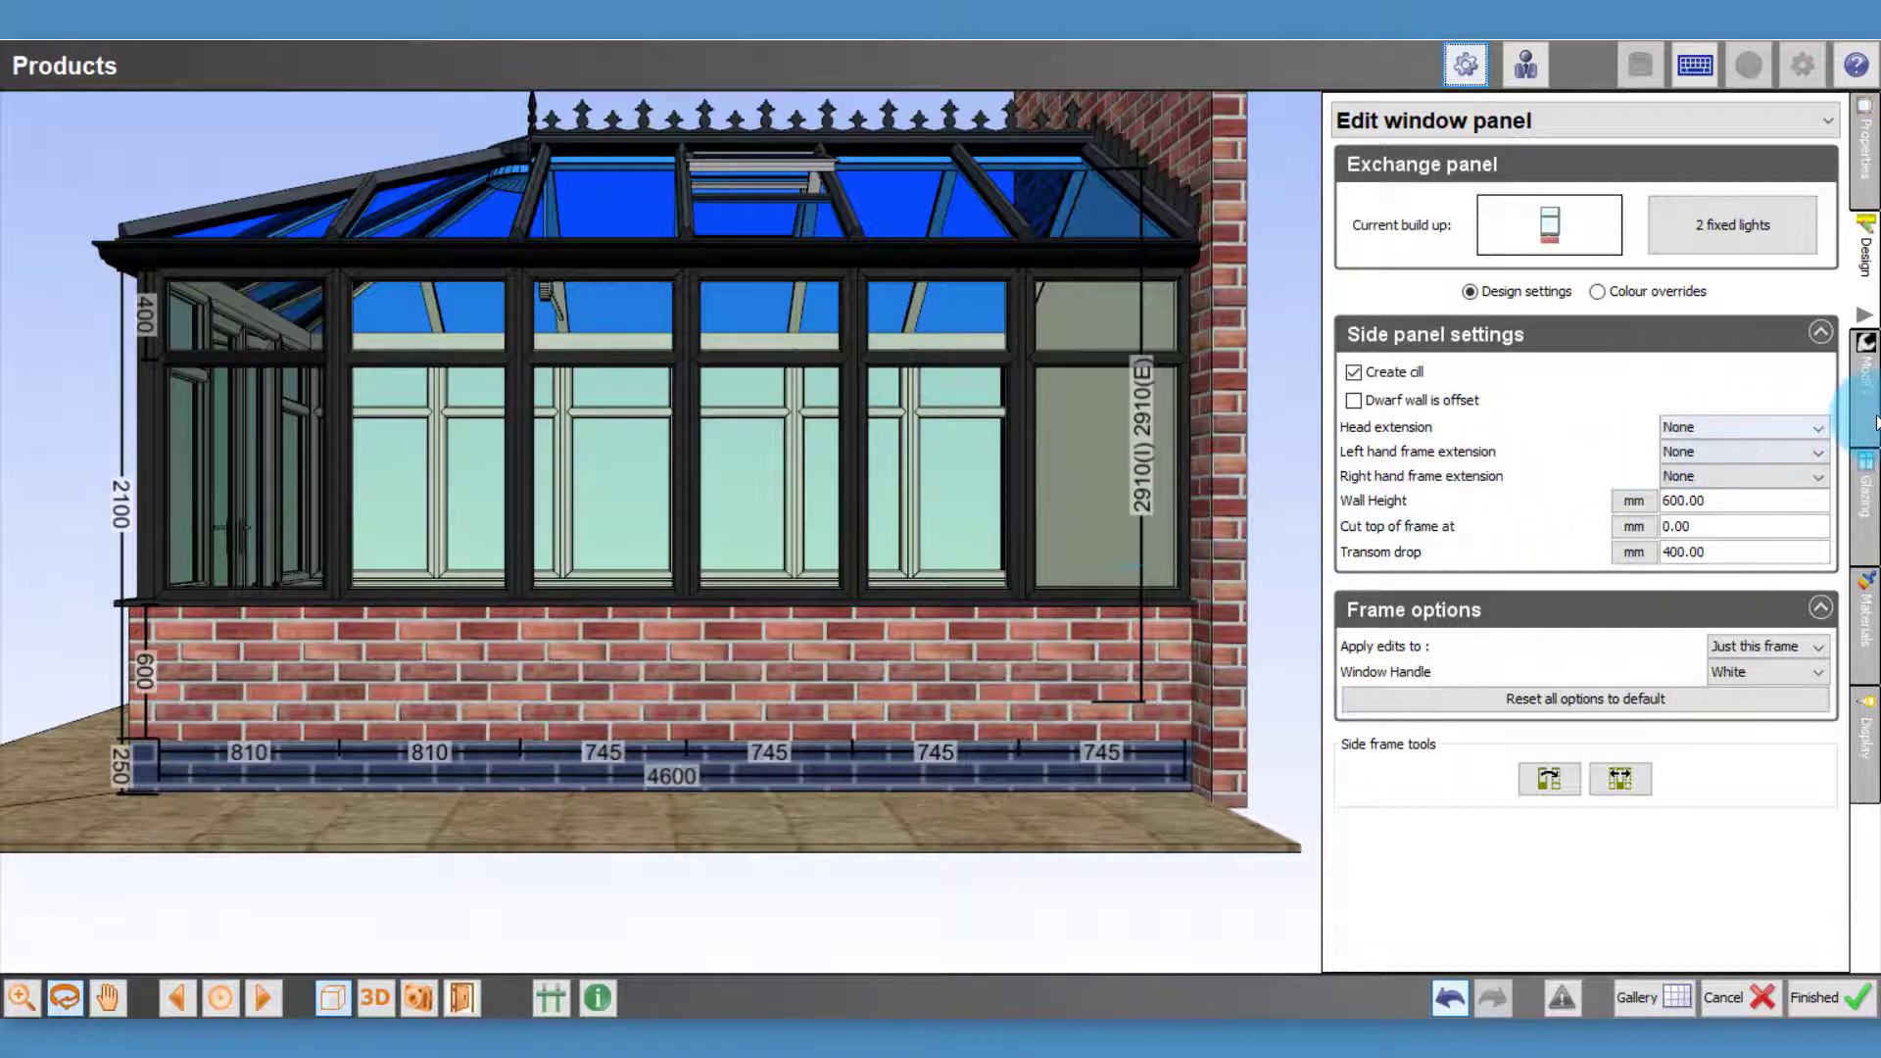
Bring up the window modelling tools and exchange the second panel from the front corner for the Vent over fixed style
click(1871, 414)
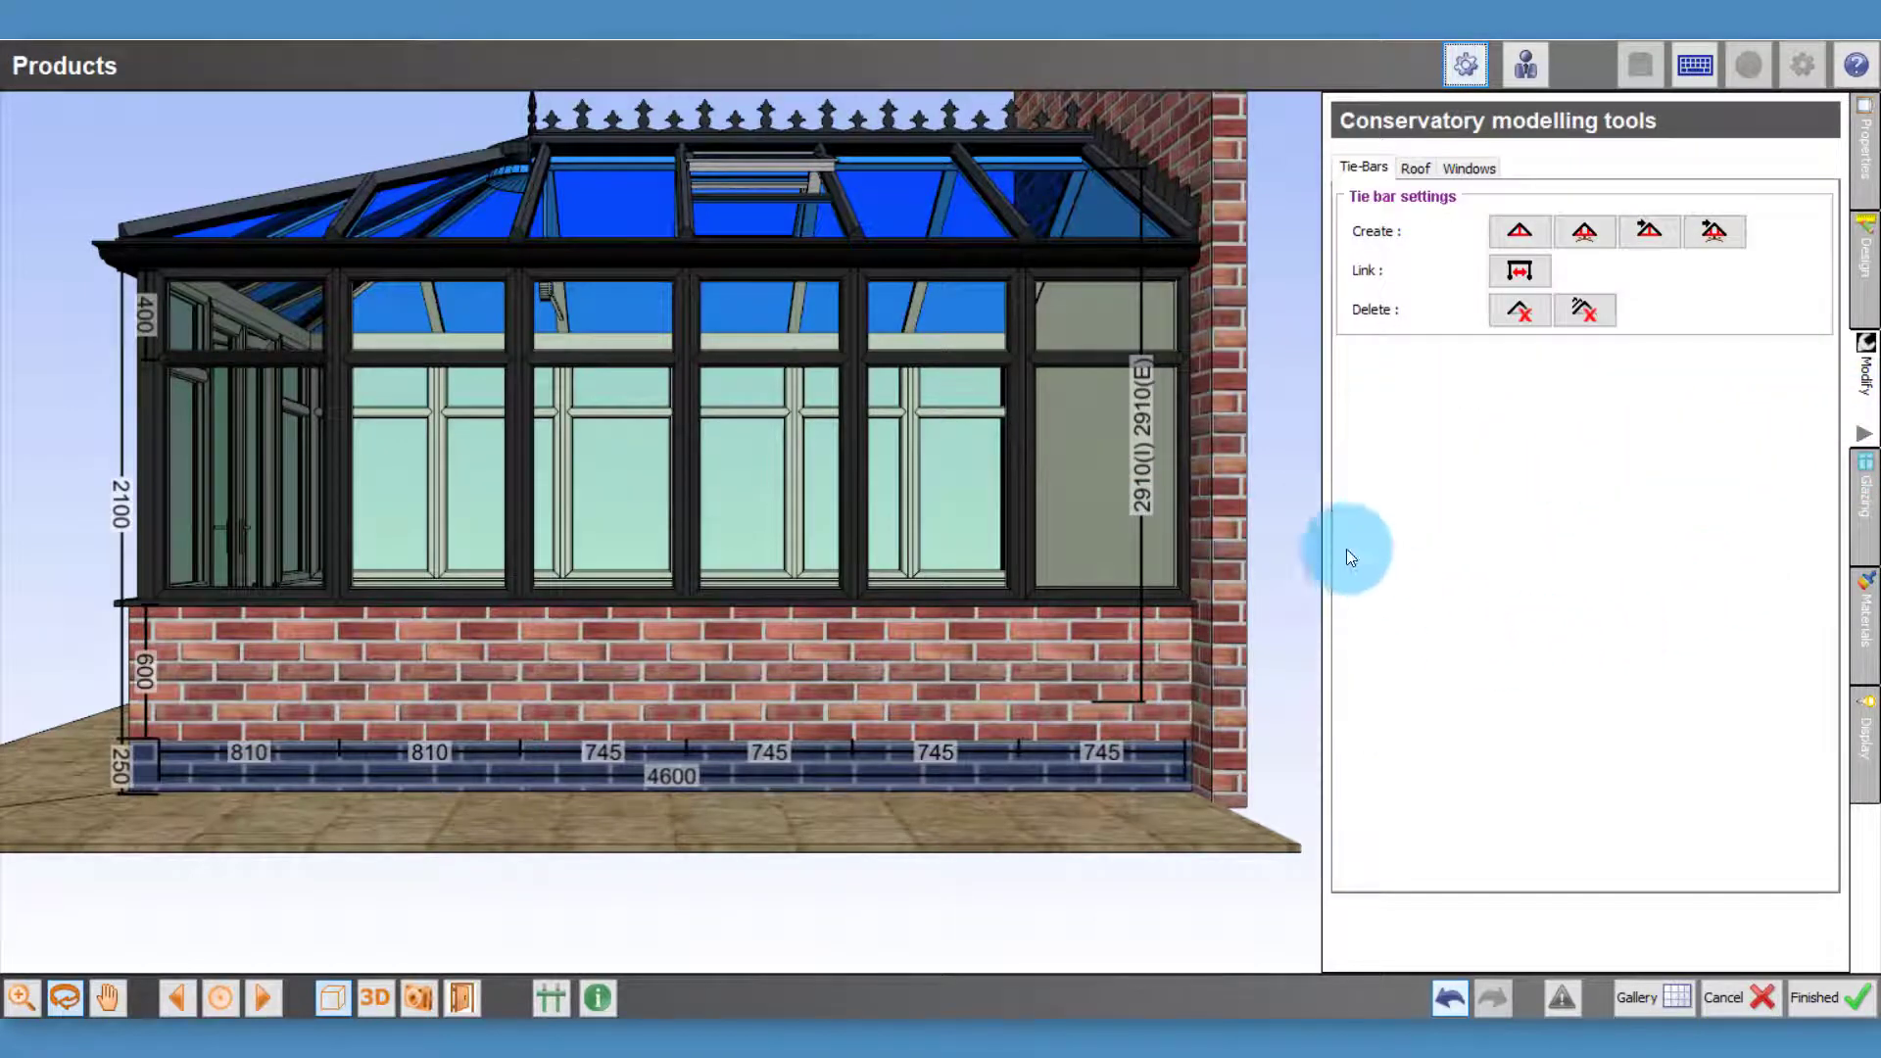
click(1414, 170)
click(1467, 169)
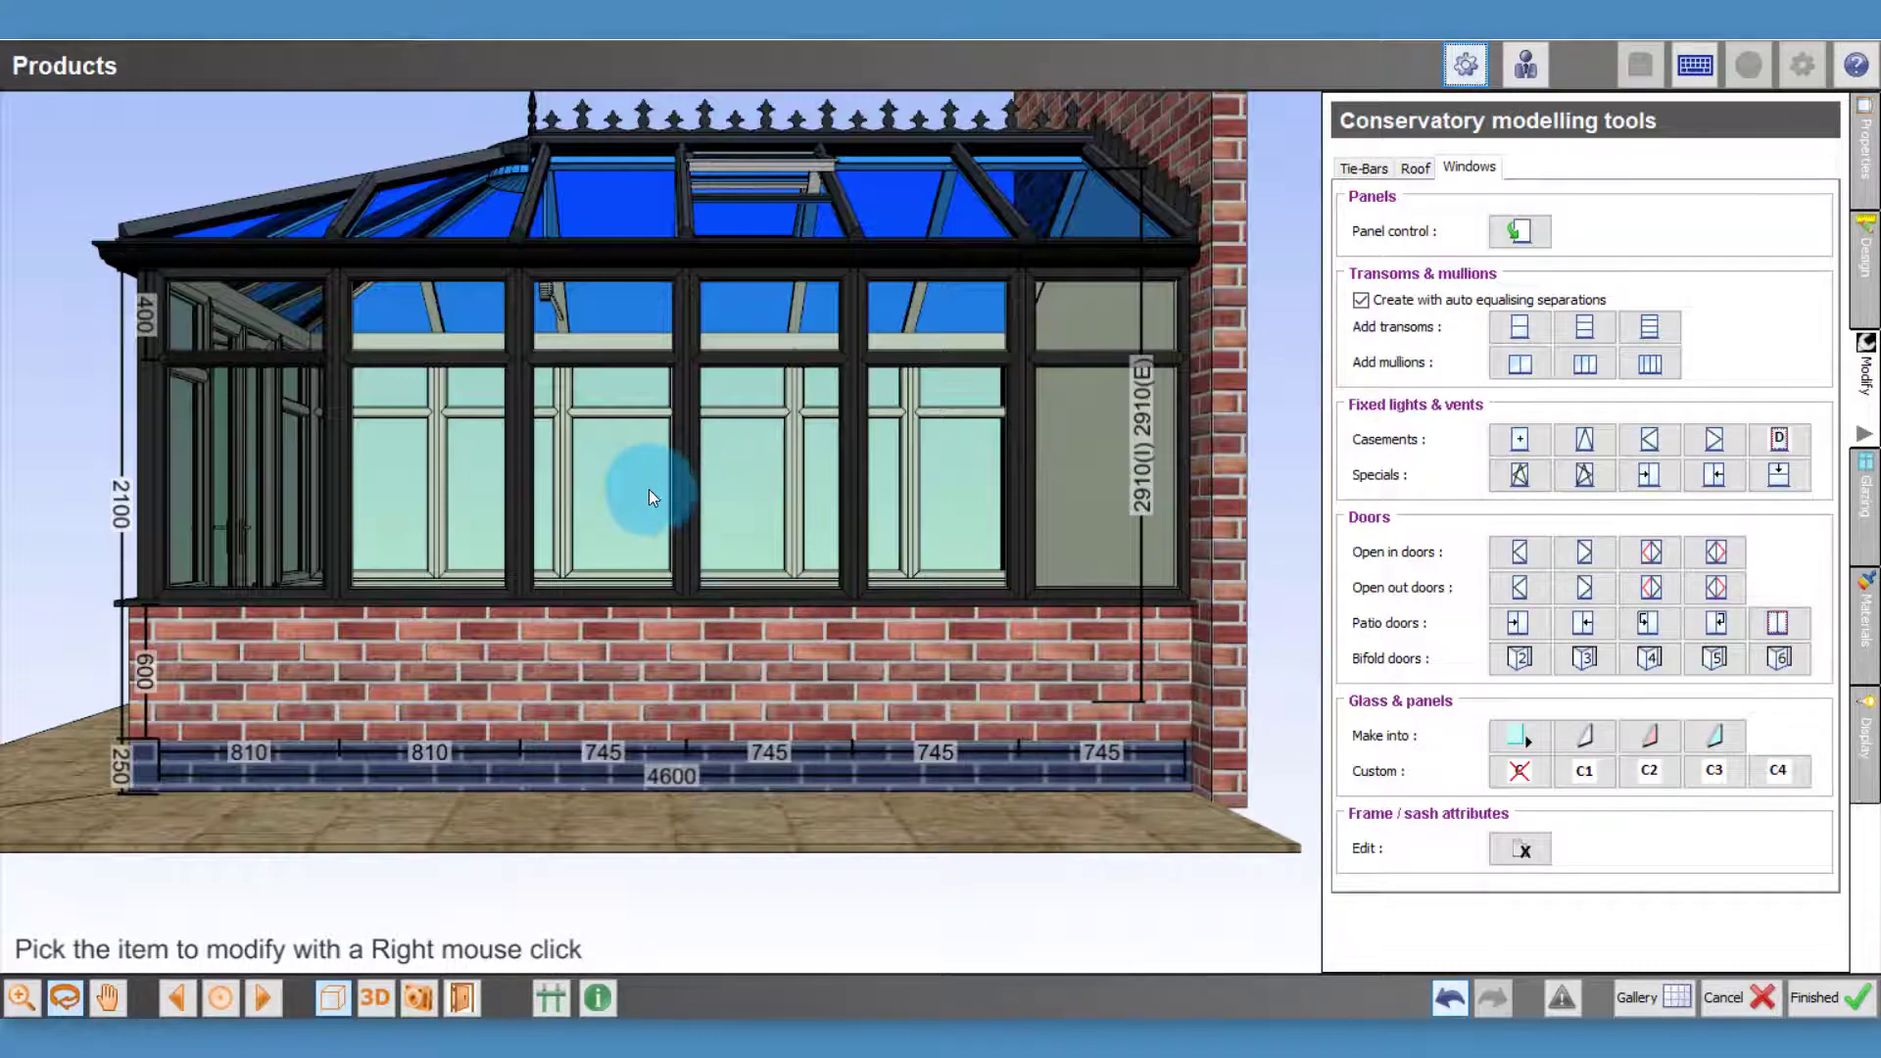
right_click(416, 470)
click(103, 396)
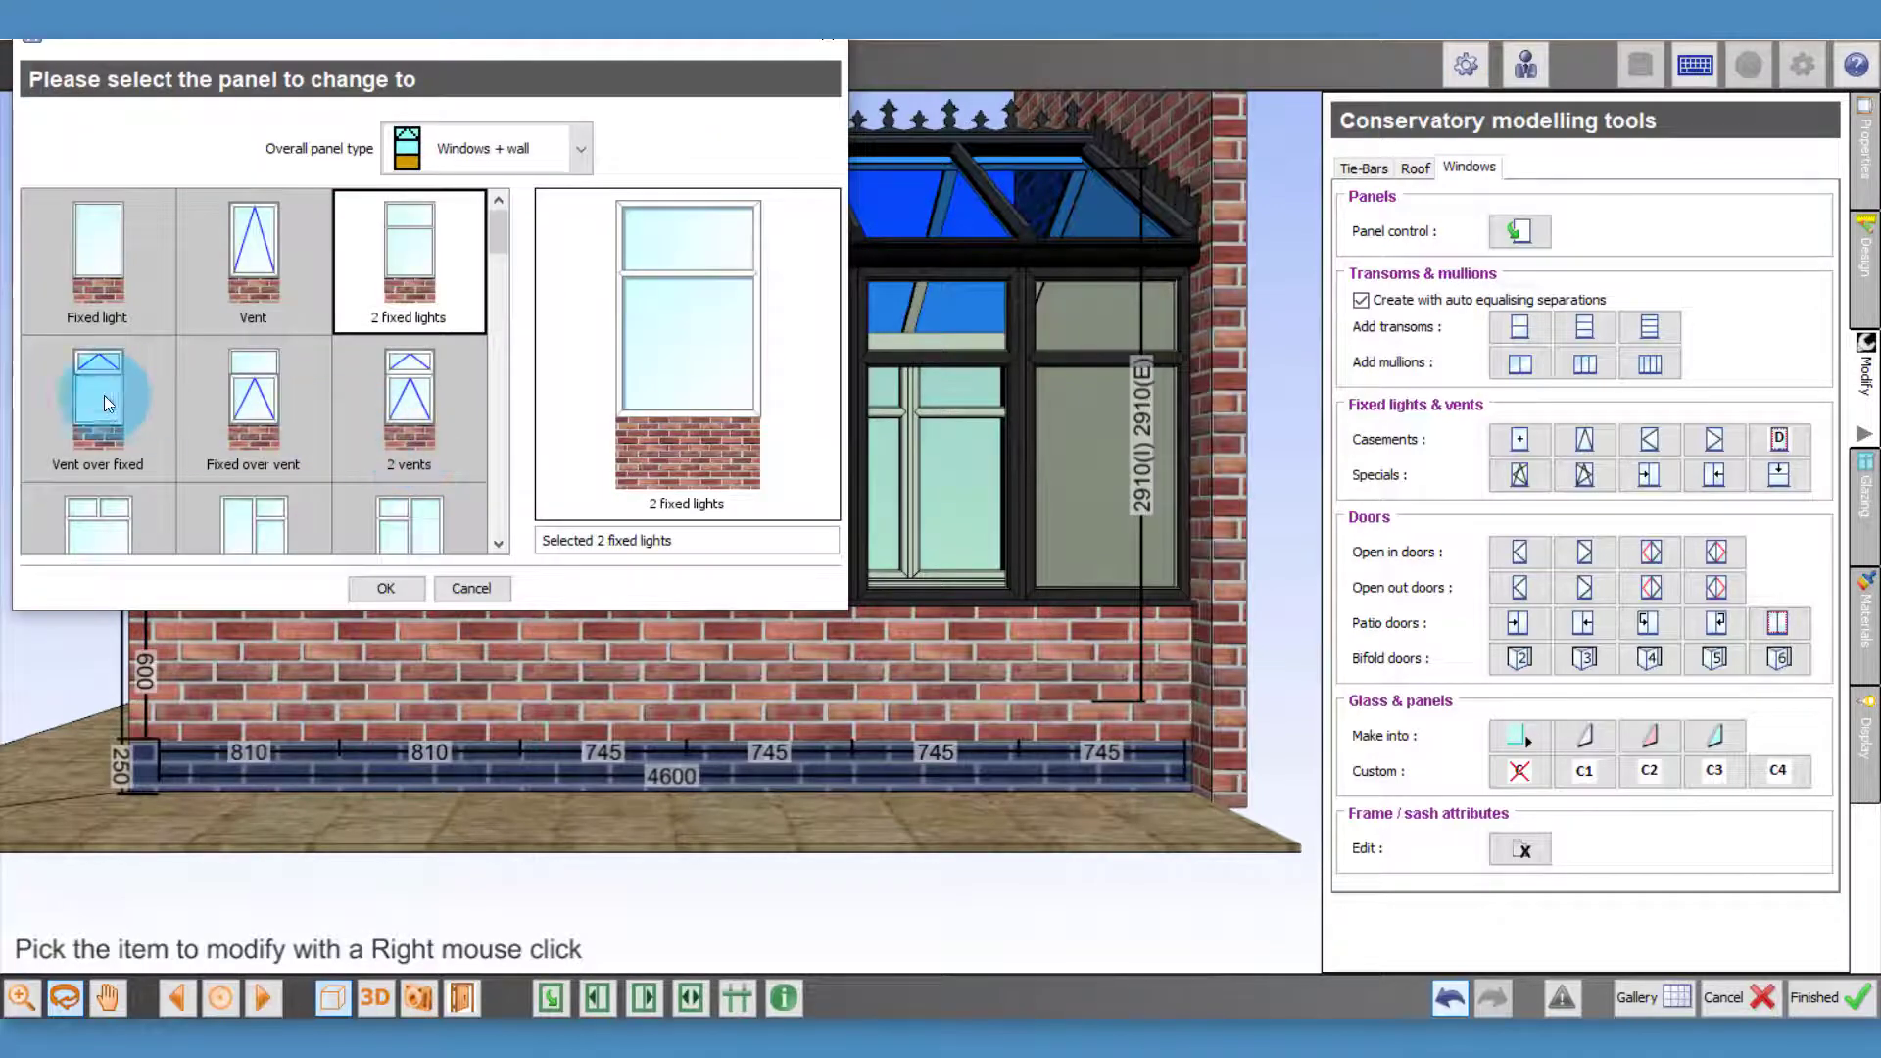
double_click(104, 392)
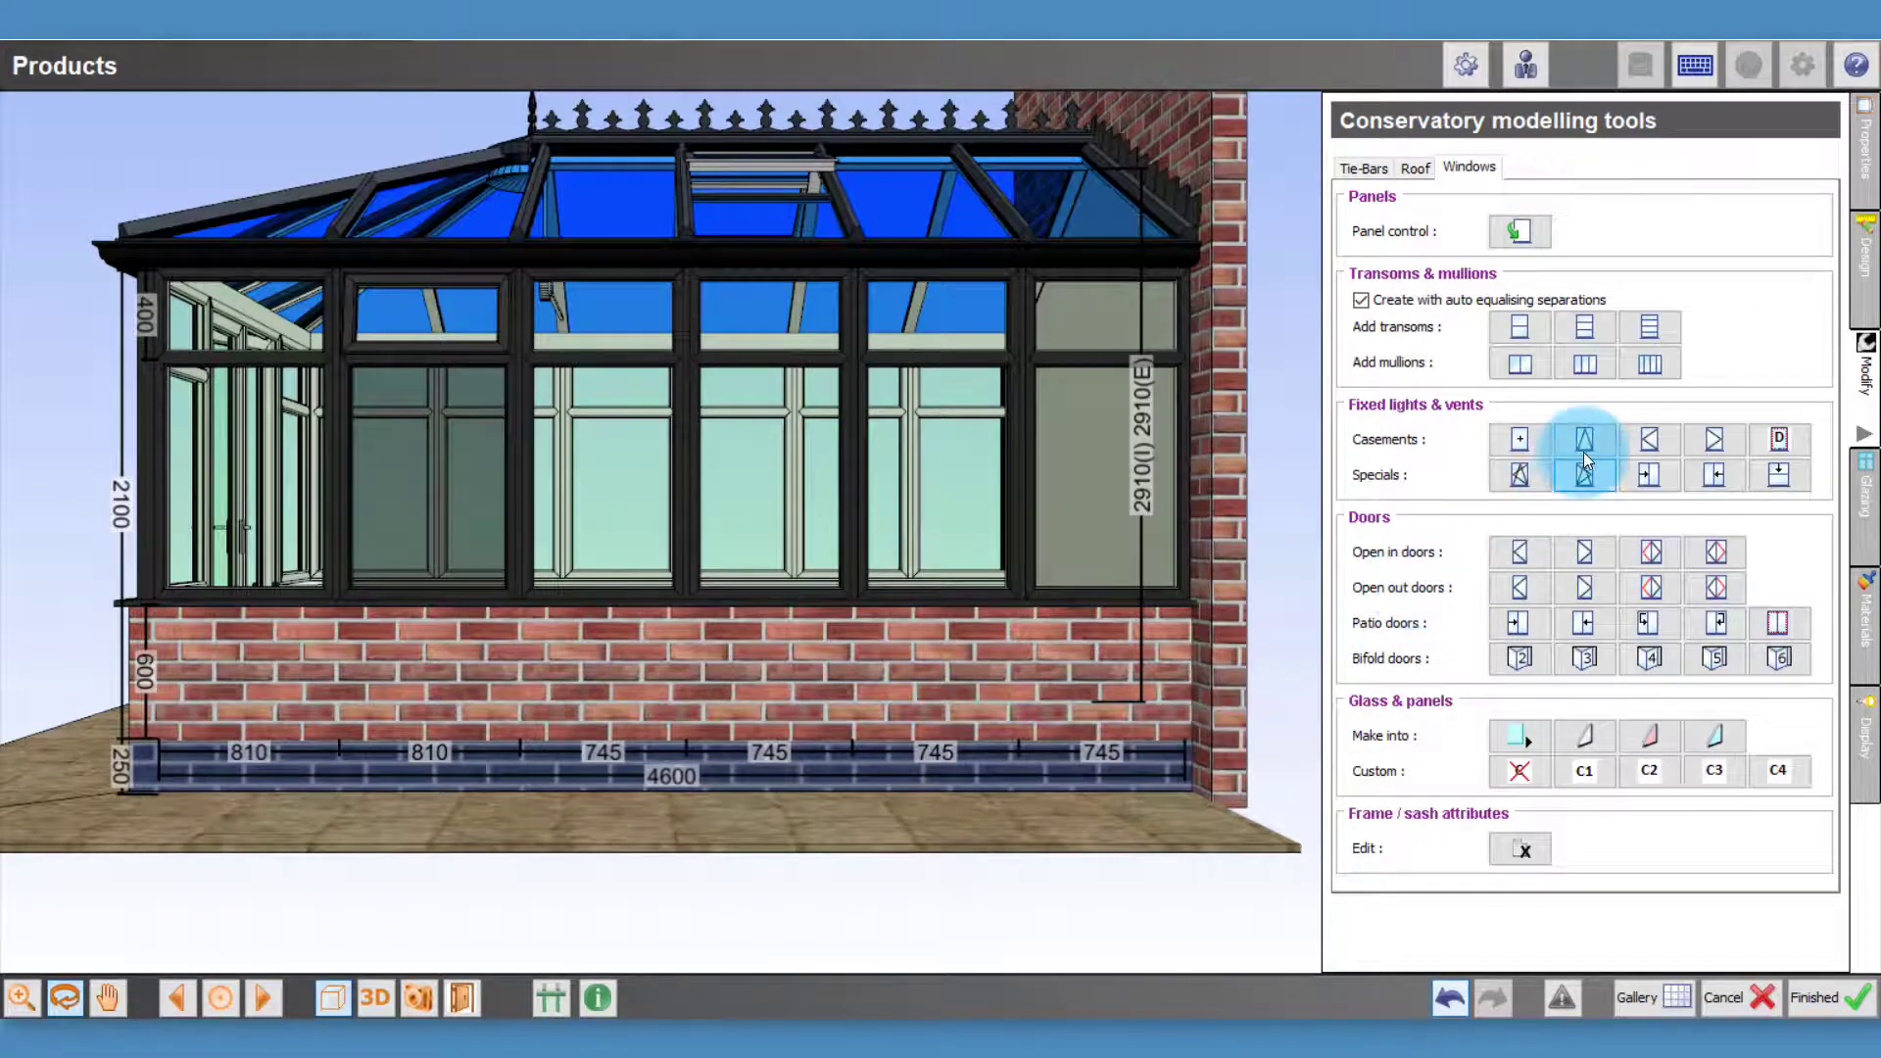
Try a top-hung vent in the upper light of the fourth panel from the front corner and restore the fixed light
click(1589, 453)
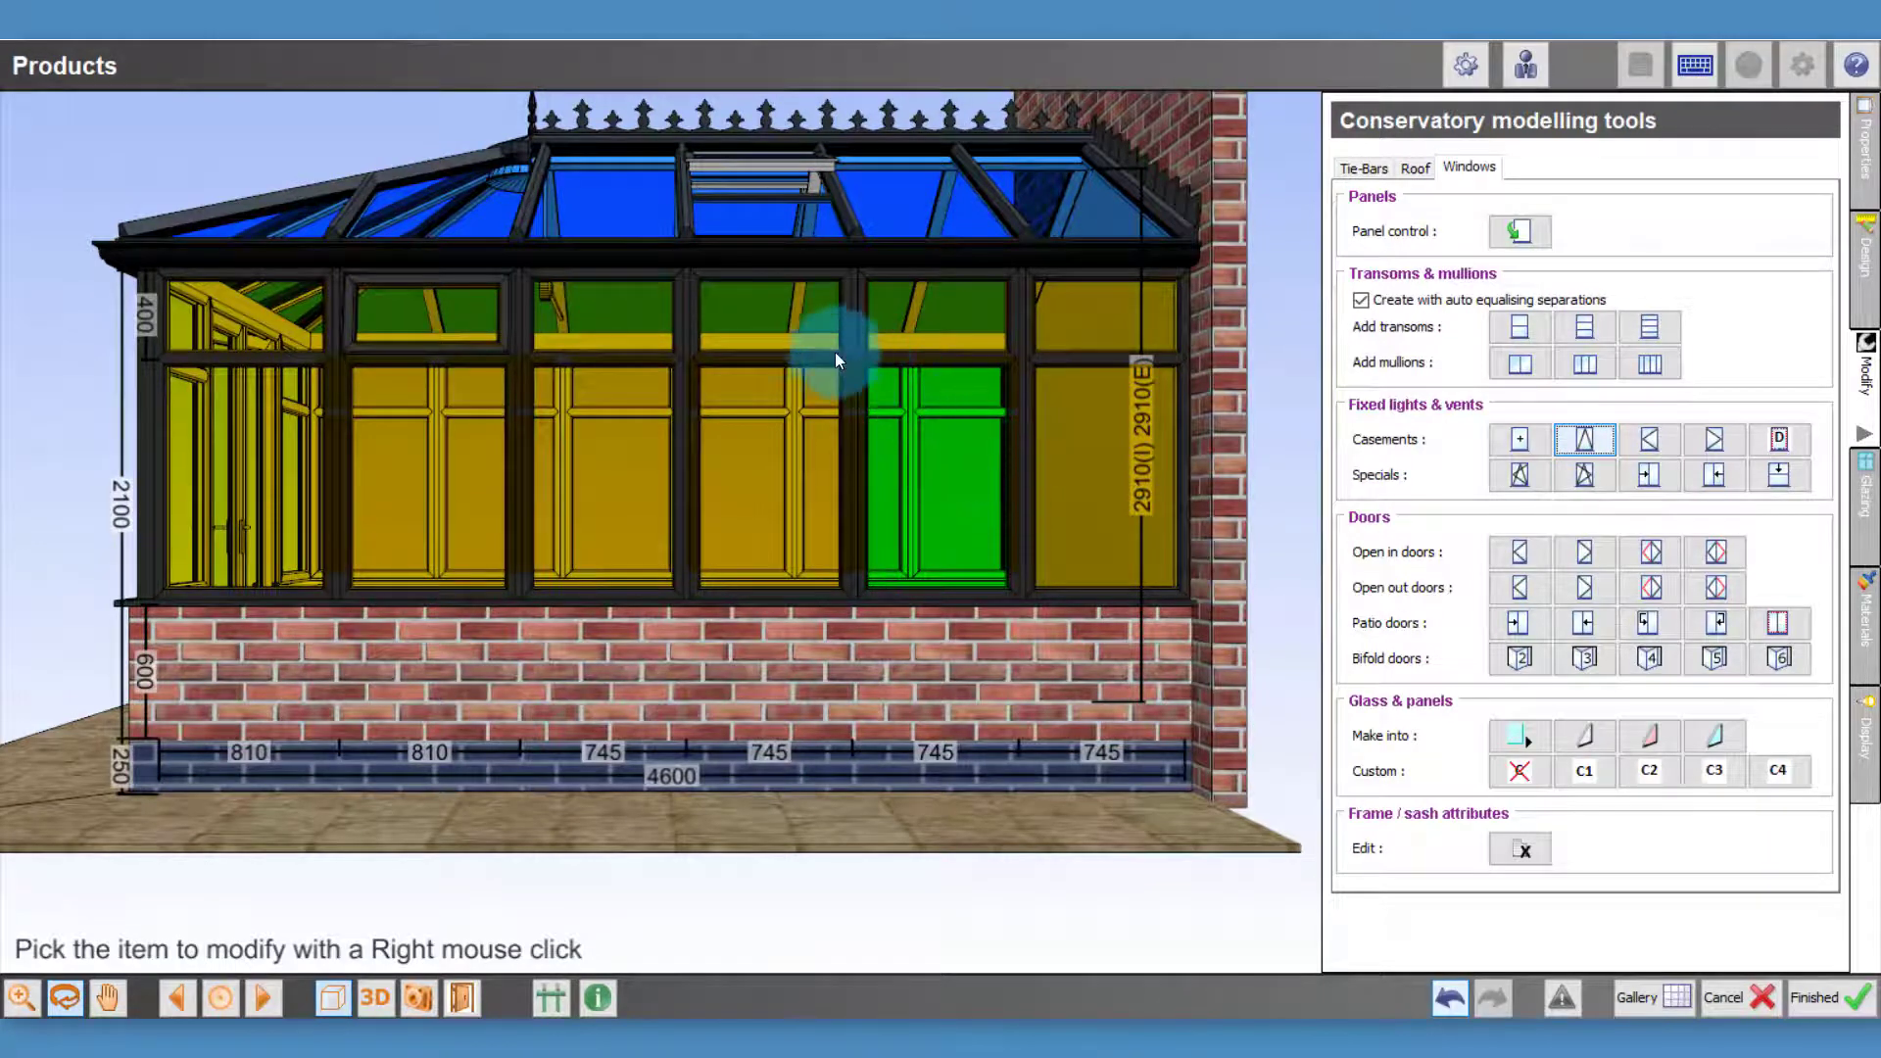
click(776, 326)
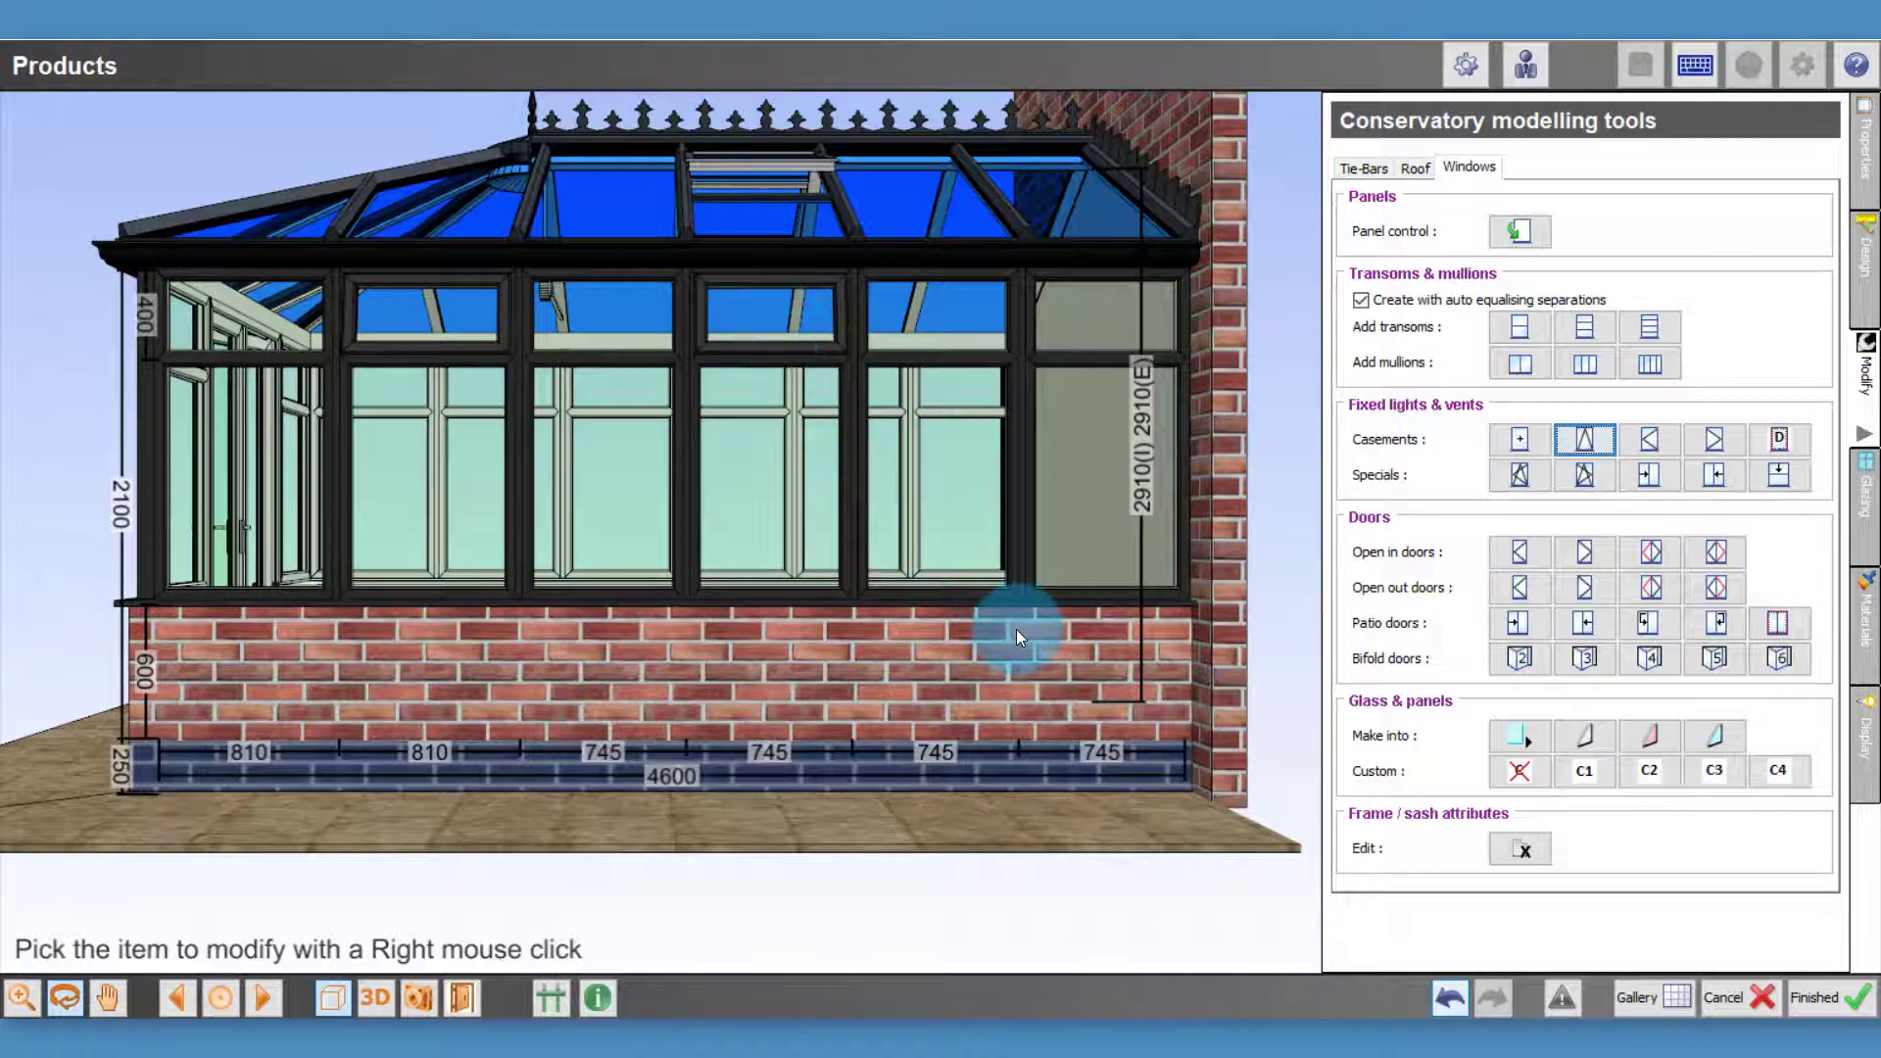
click(1513, 443)
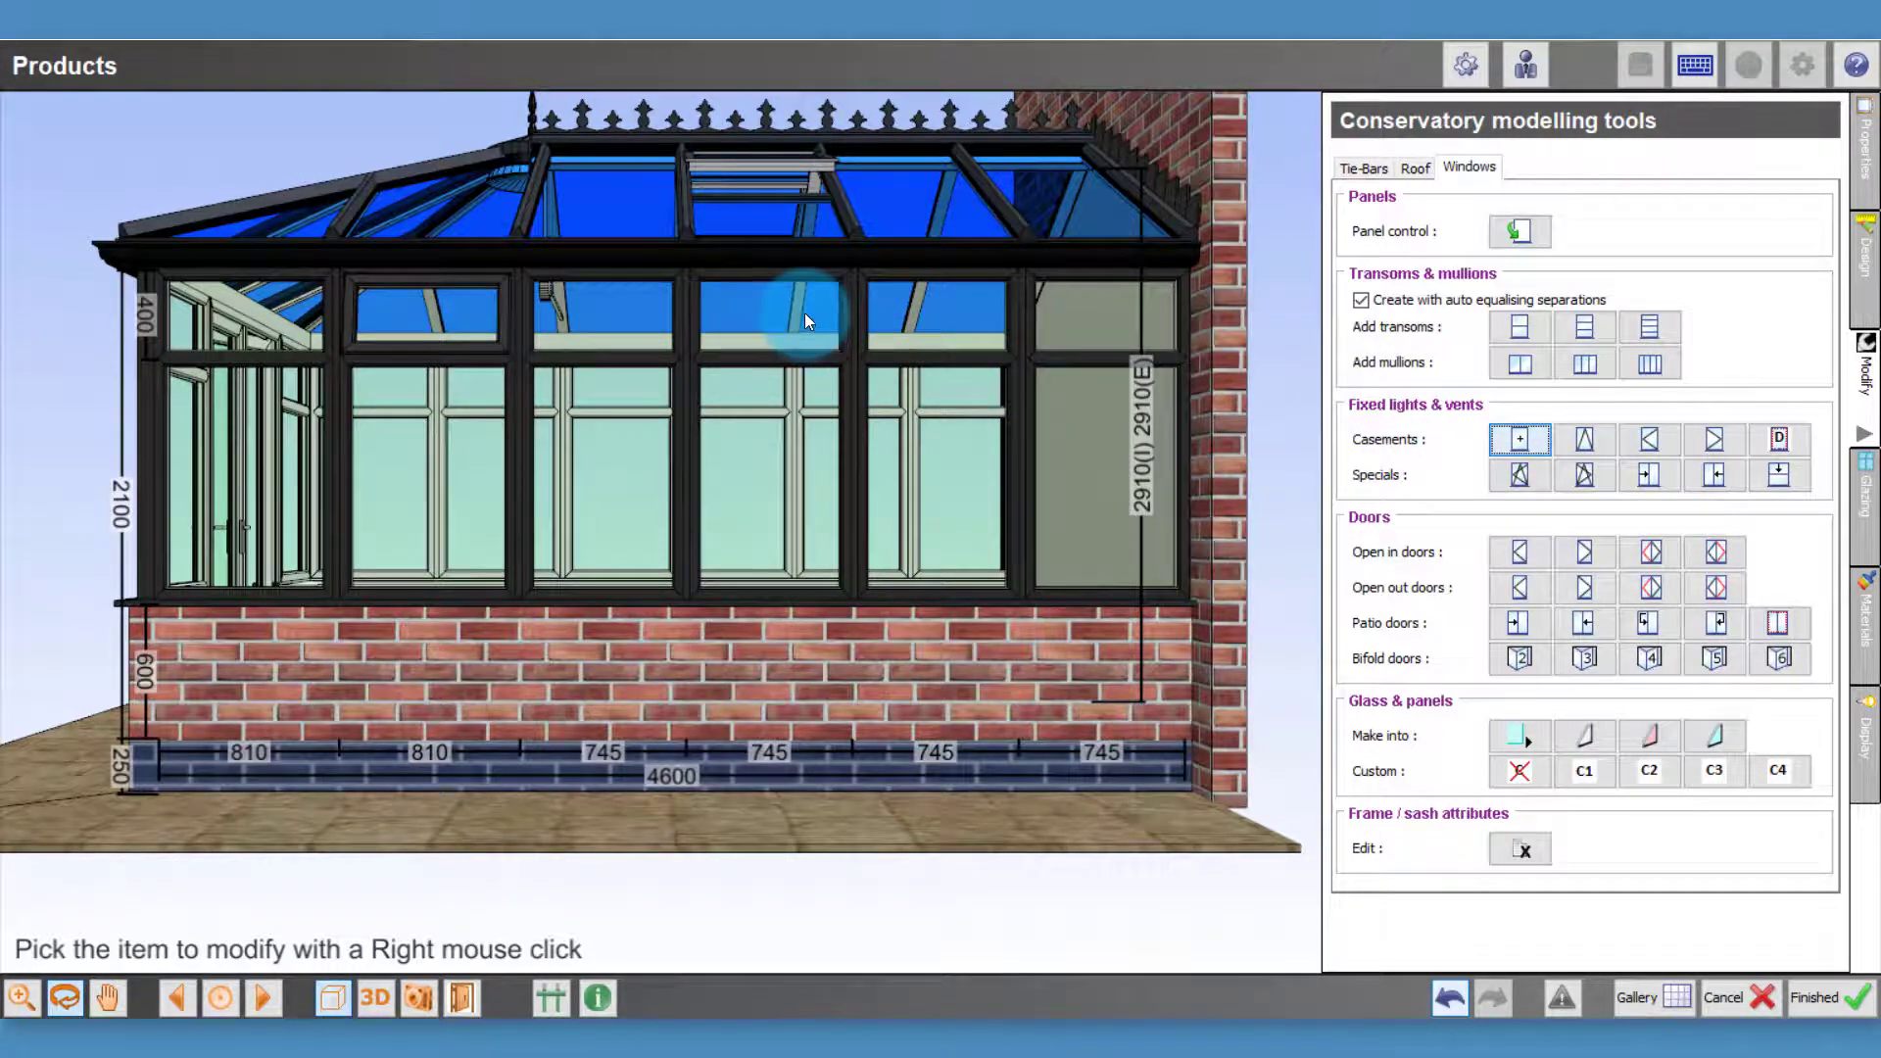
click(1528, 446)
Make the upper light of the fifth panel from the front corner a top-hung vent
click(1589, 443)
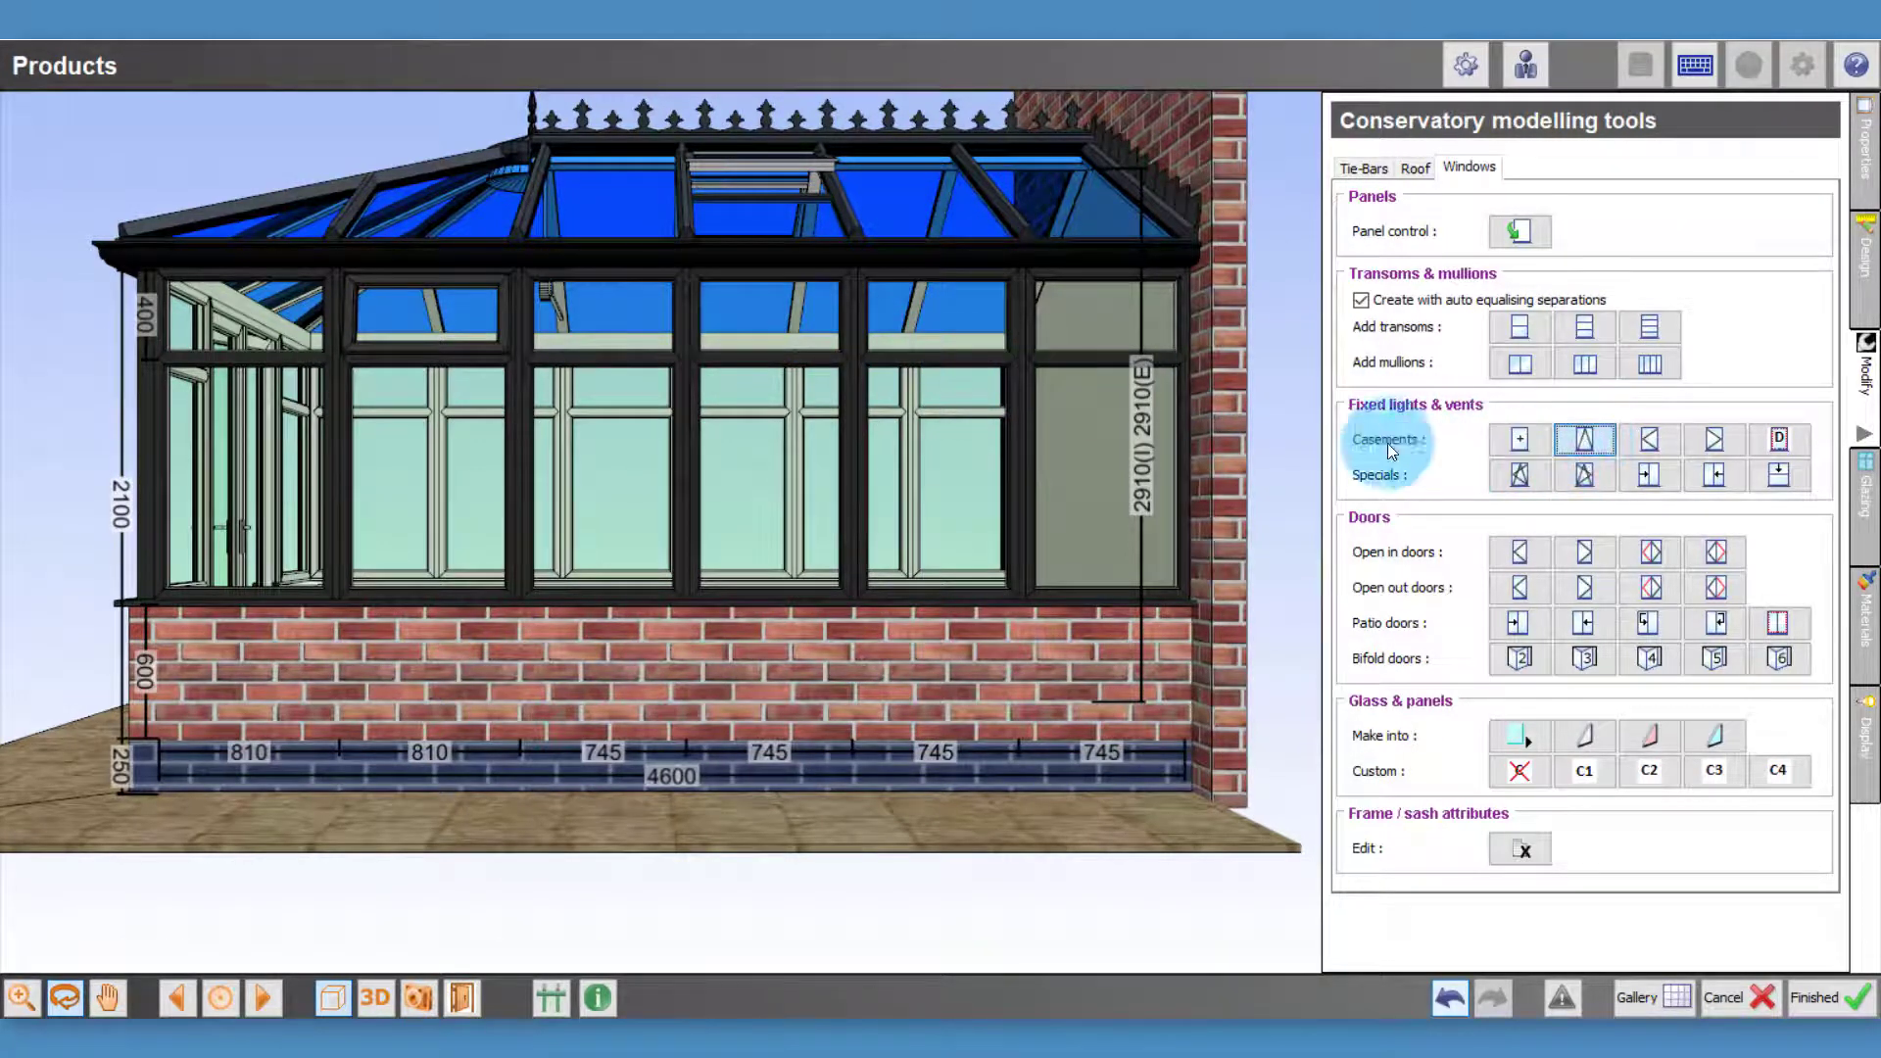
click(963, 329)
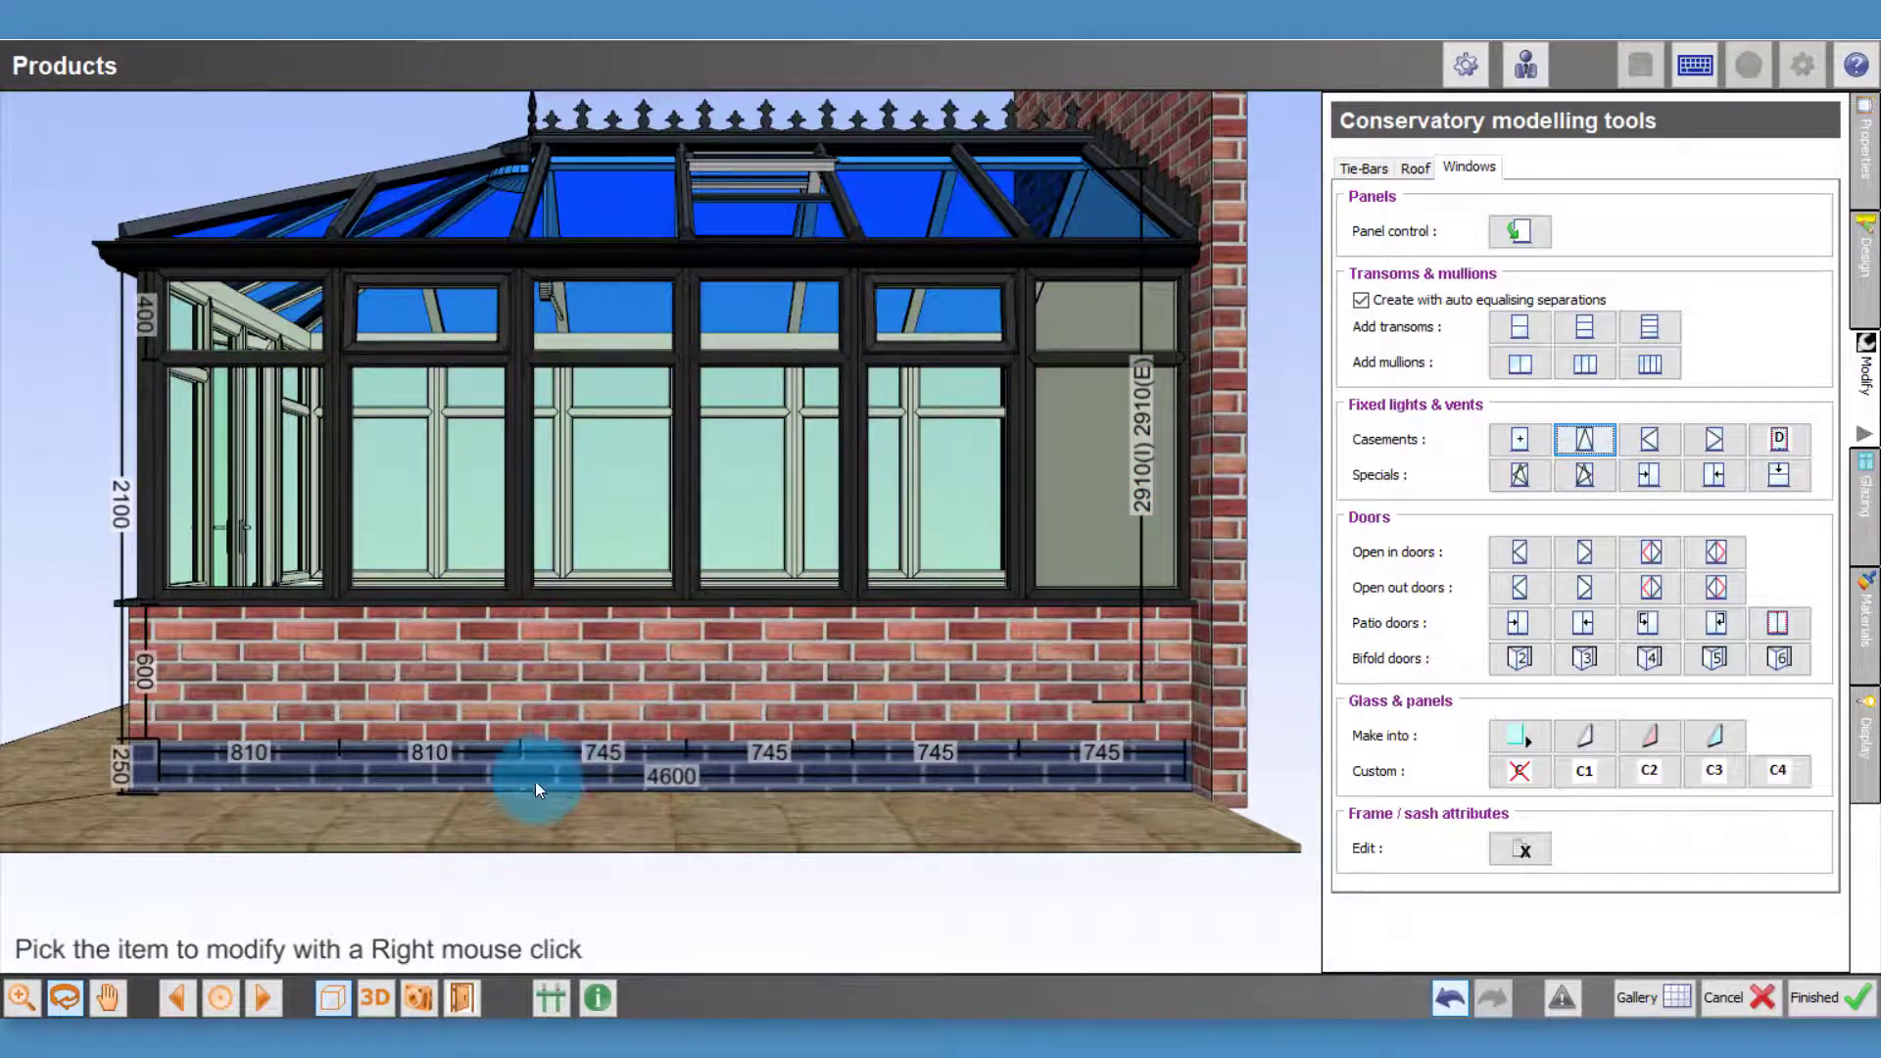
On the opposite side wall, make the upper lights of the second and fifth panels from the house top-hung vents
click(265, 997)
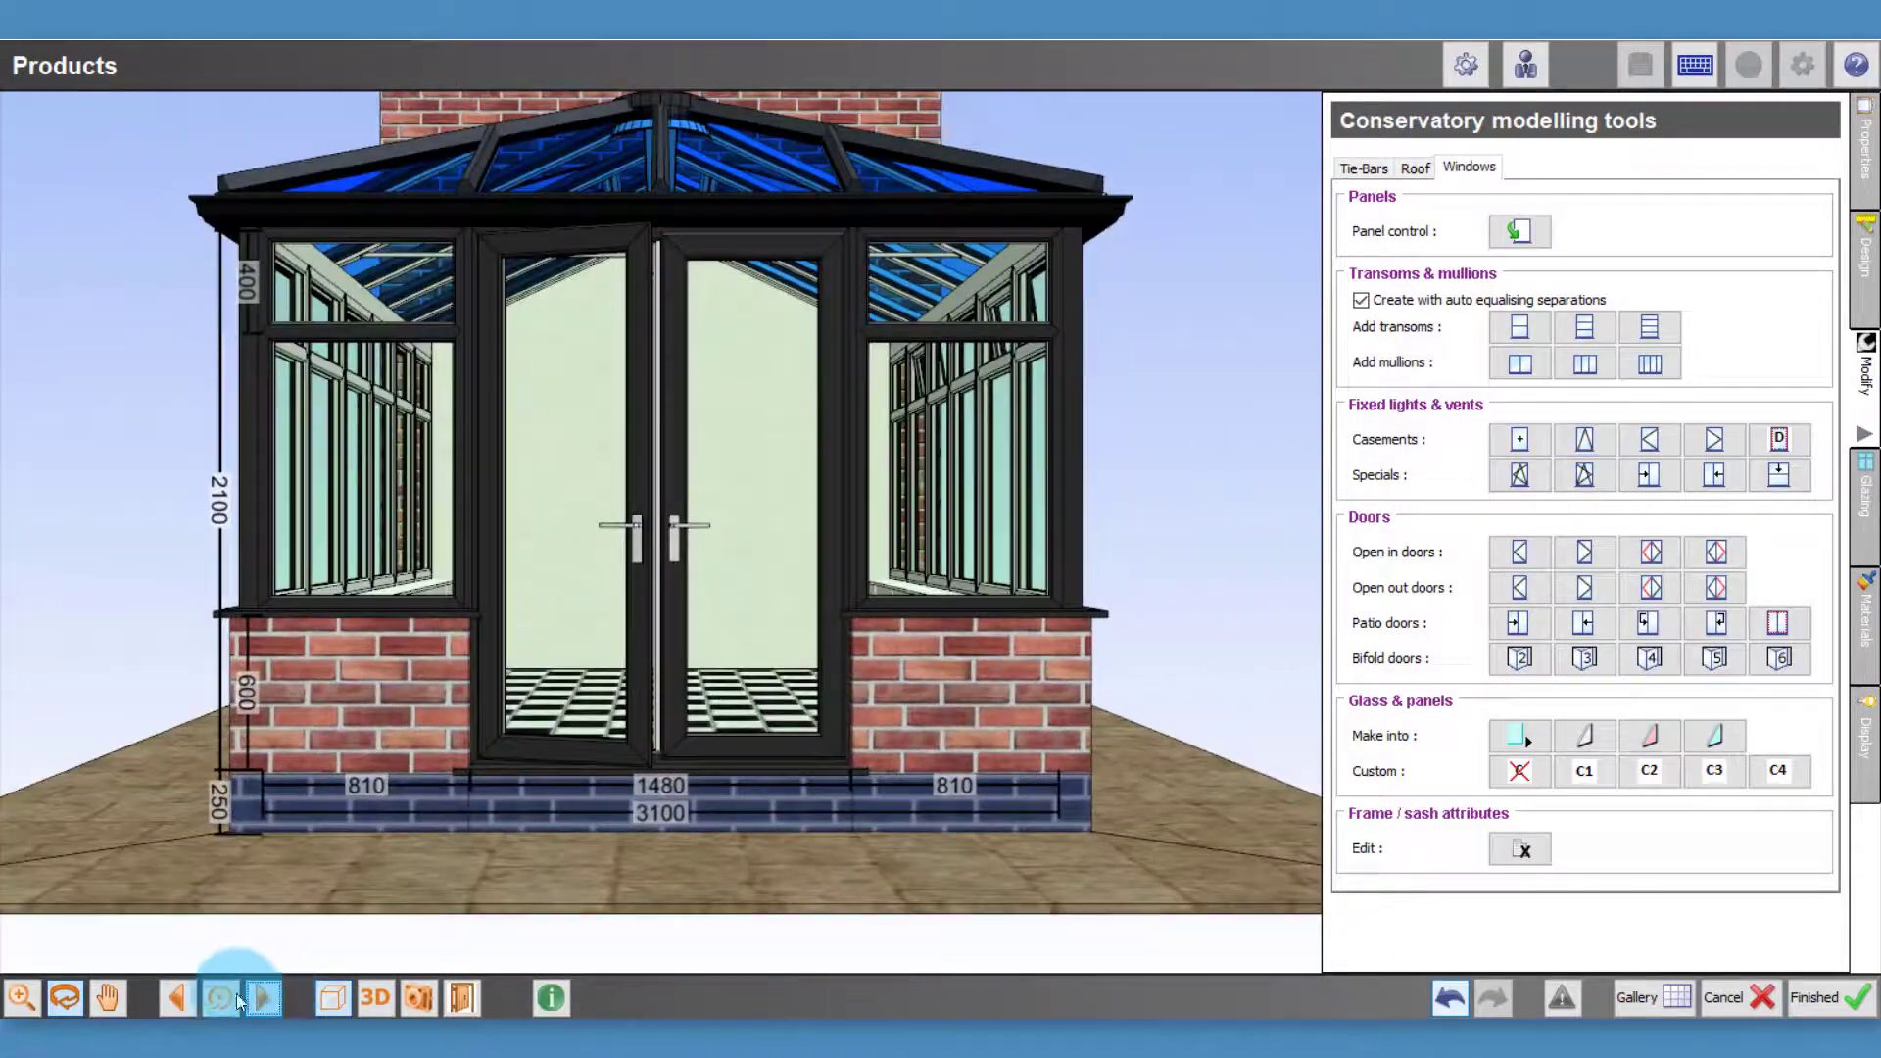
click(183, 993)
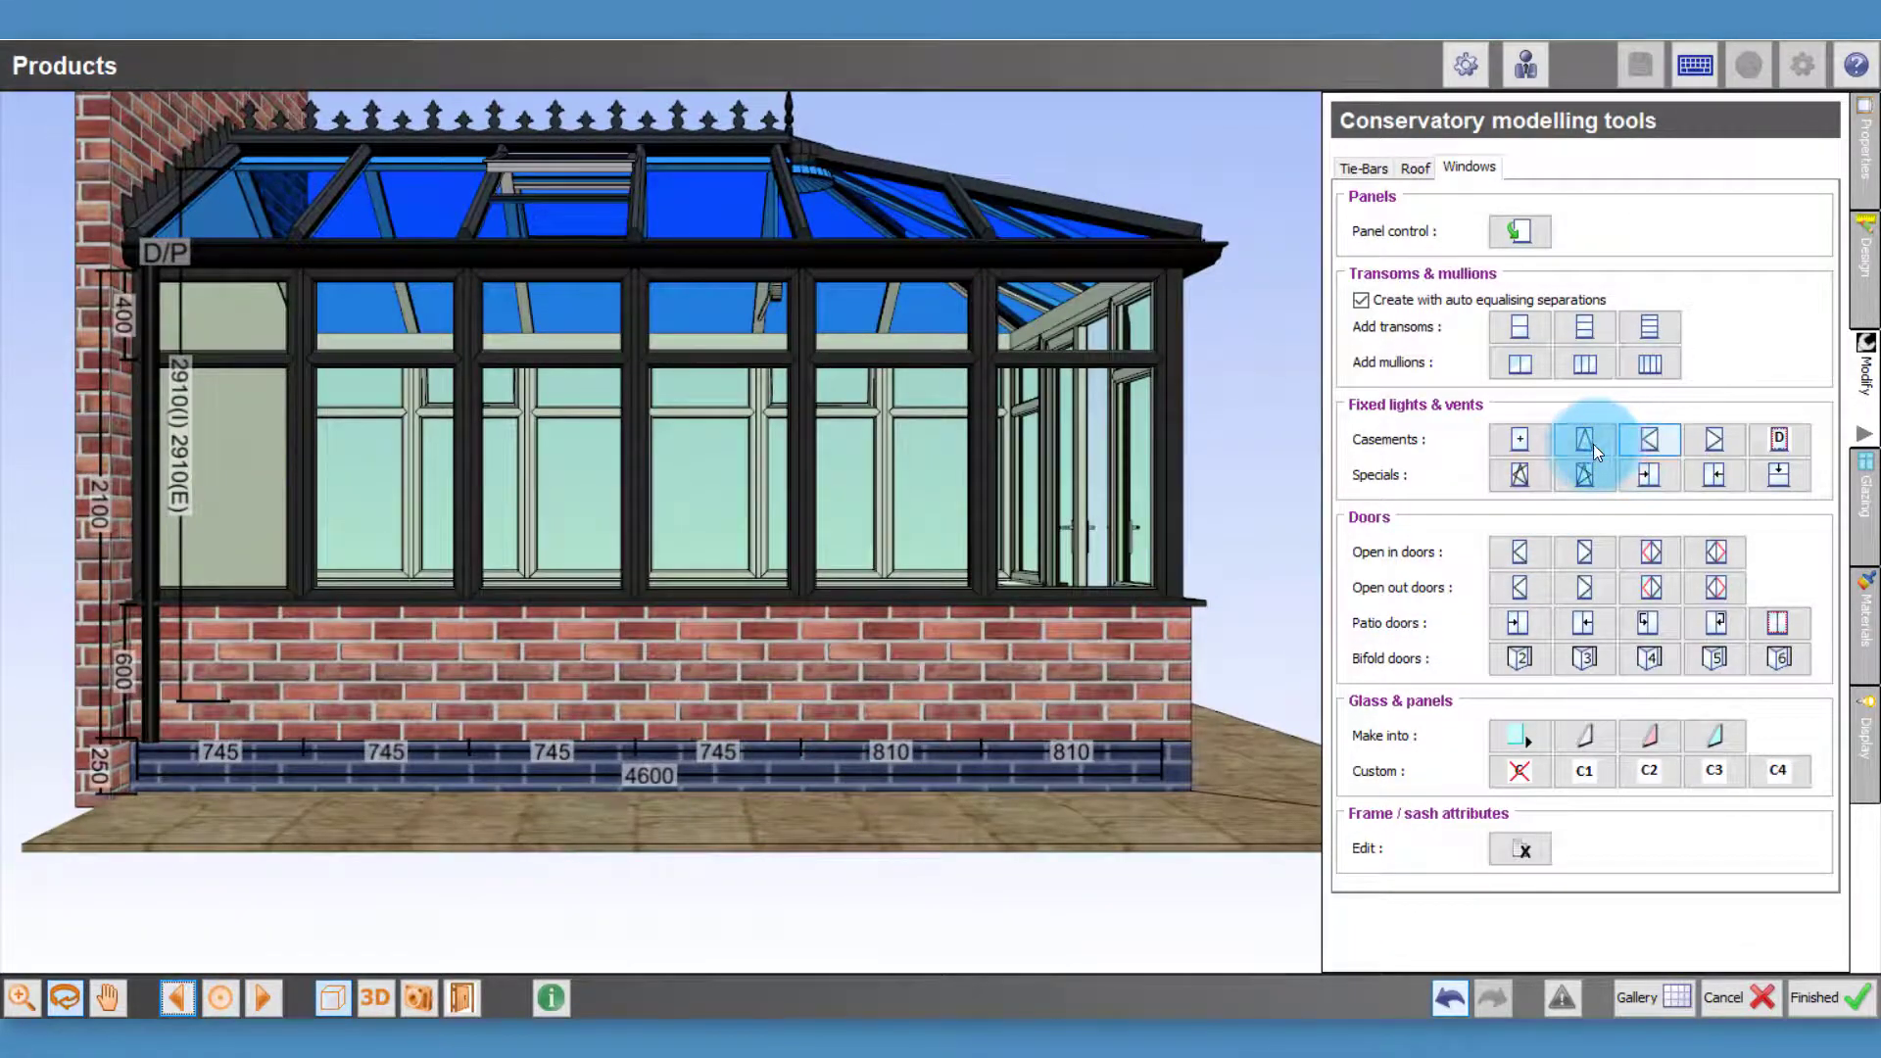
click(1593, 443)
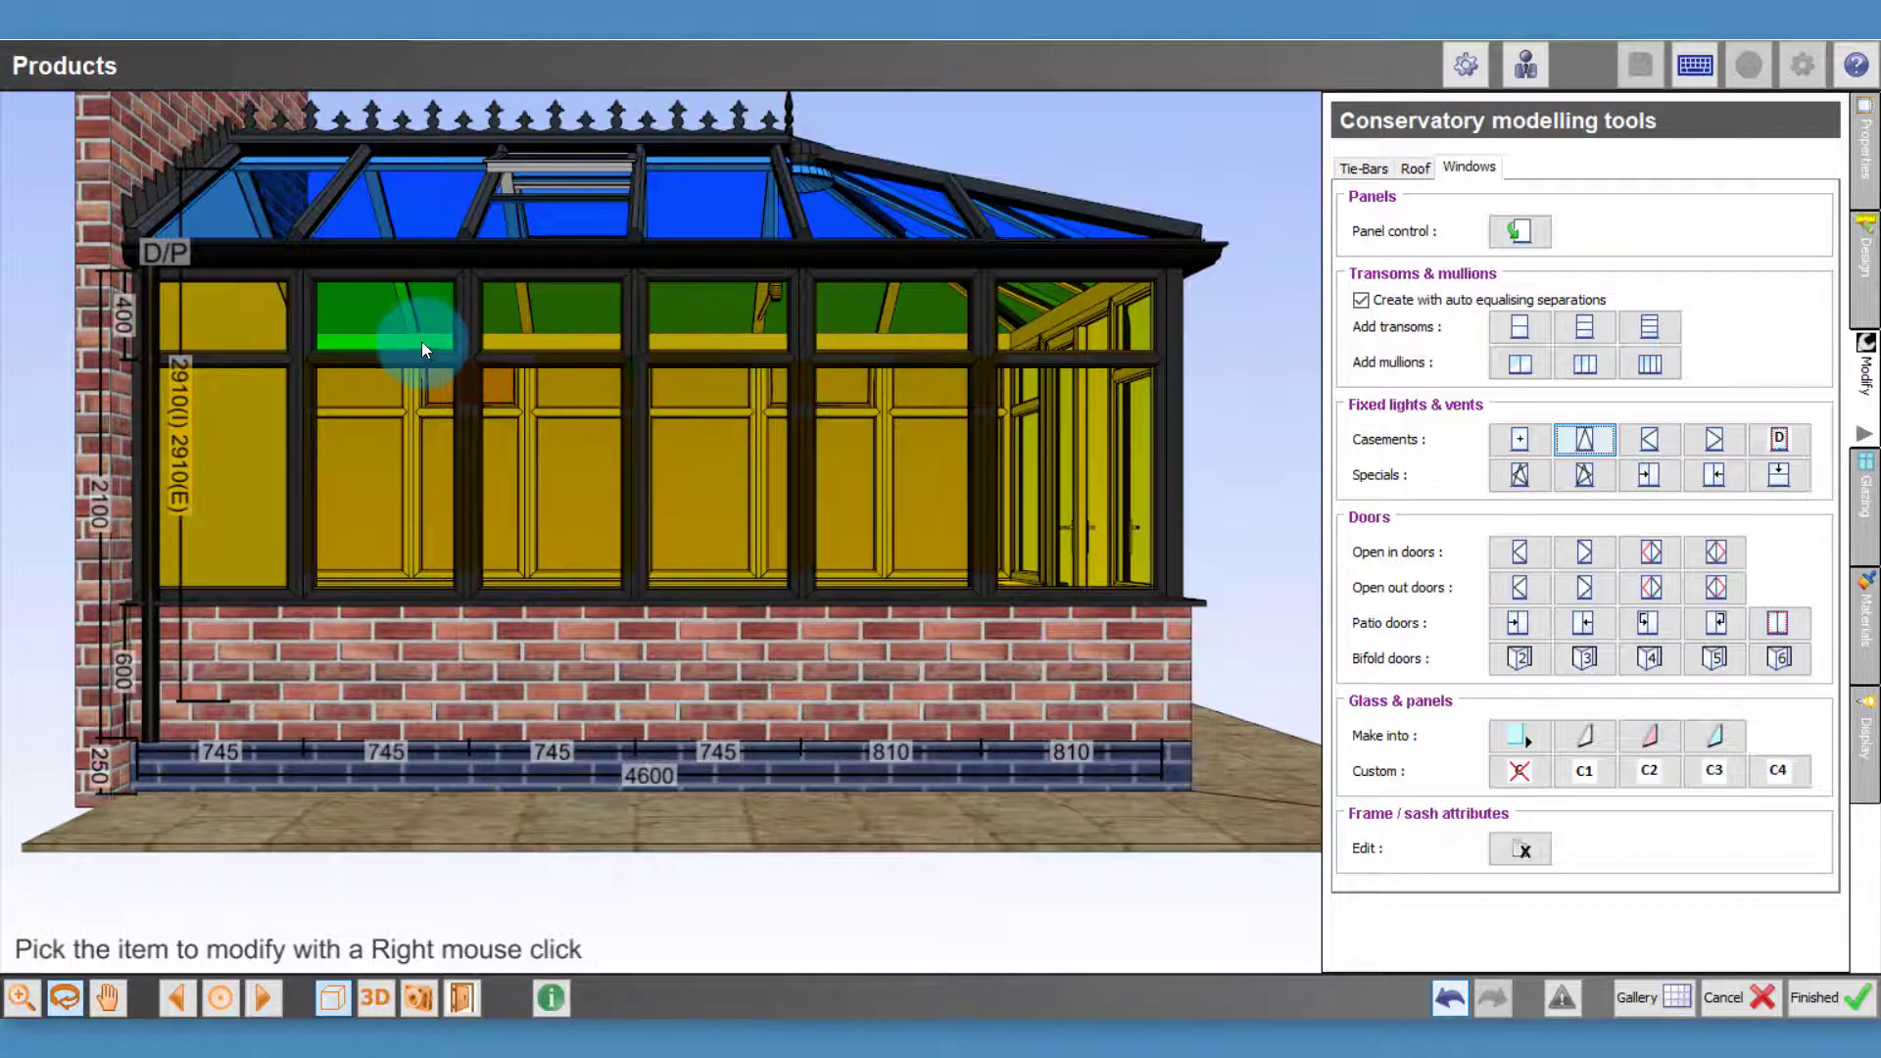
right_click(422, 350)
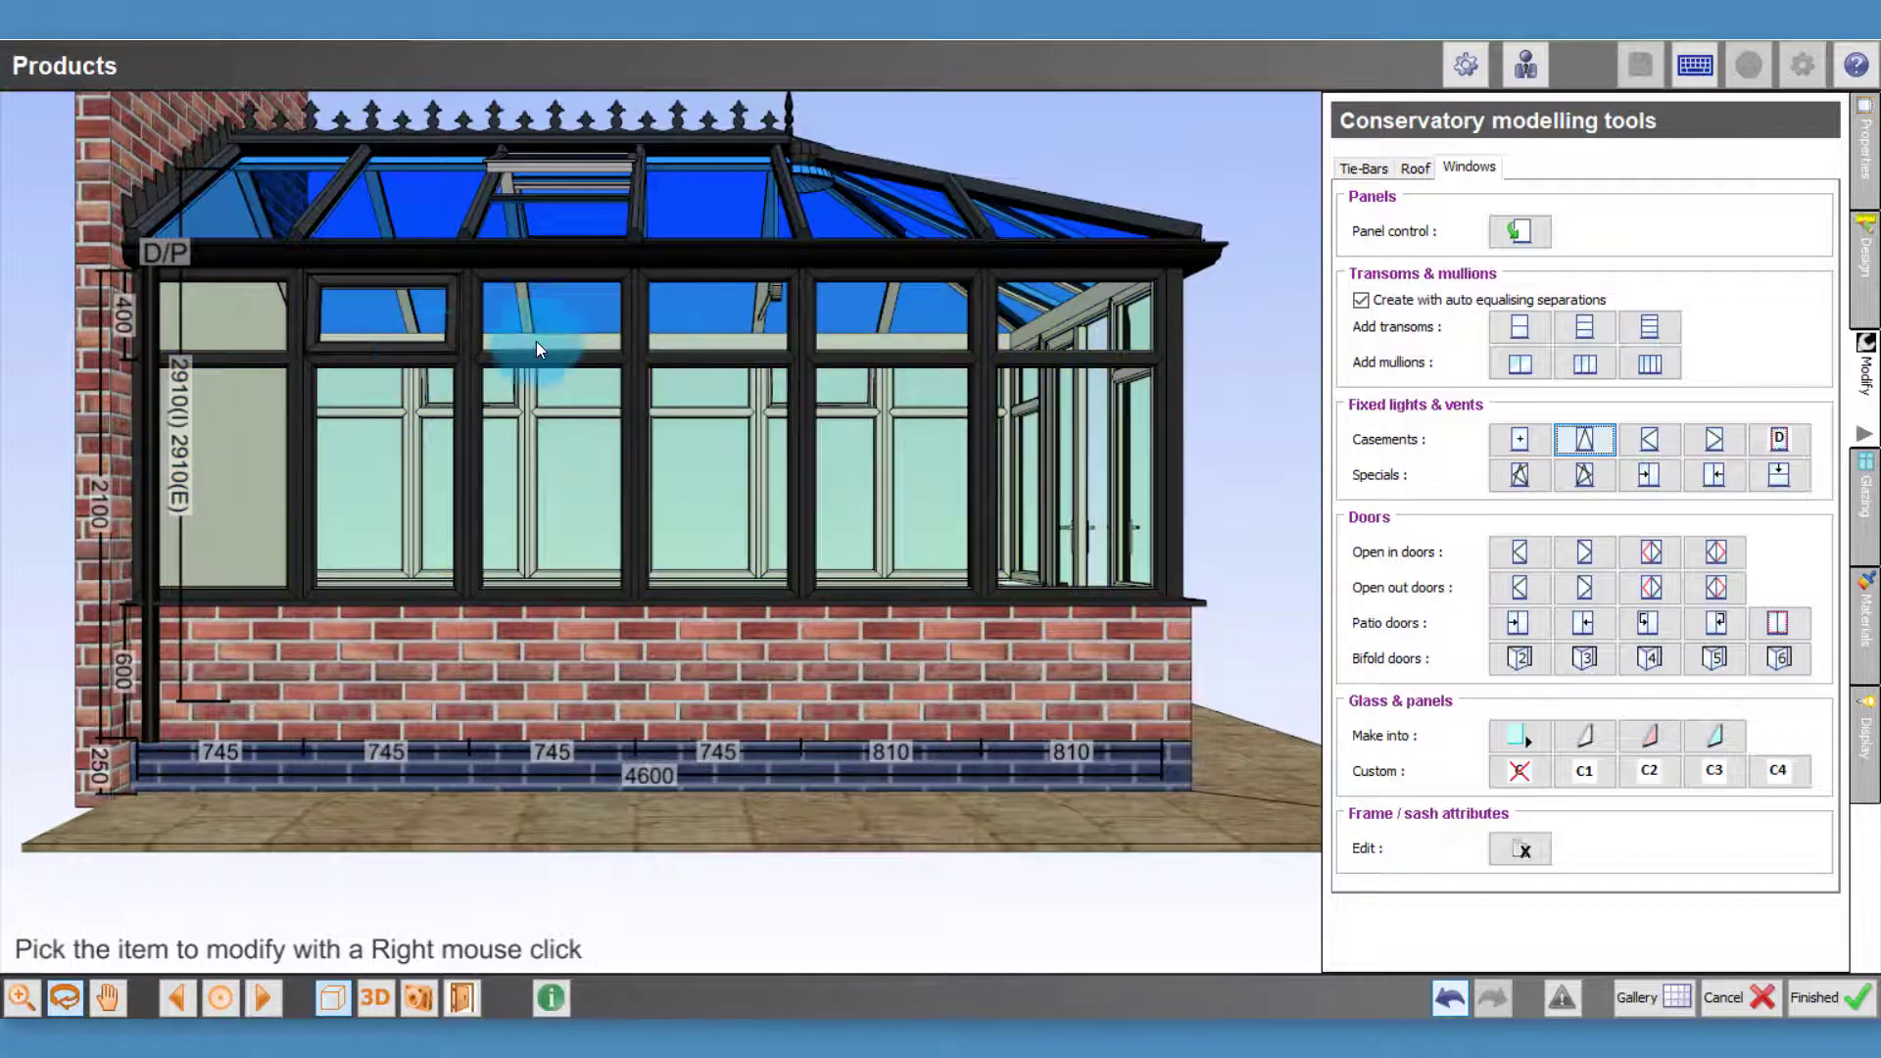
click(1577, 443)
right_click(868, 326)
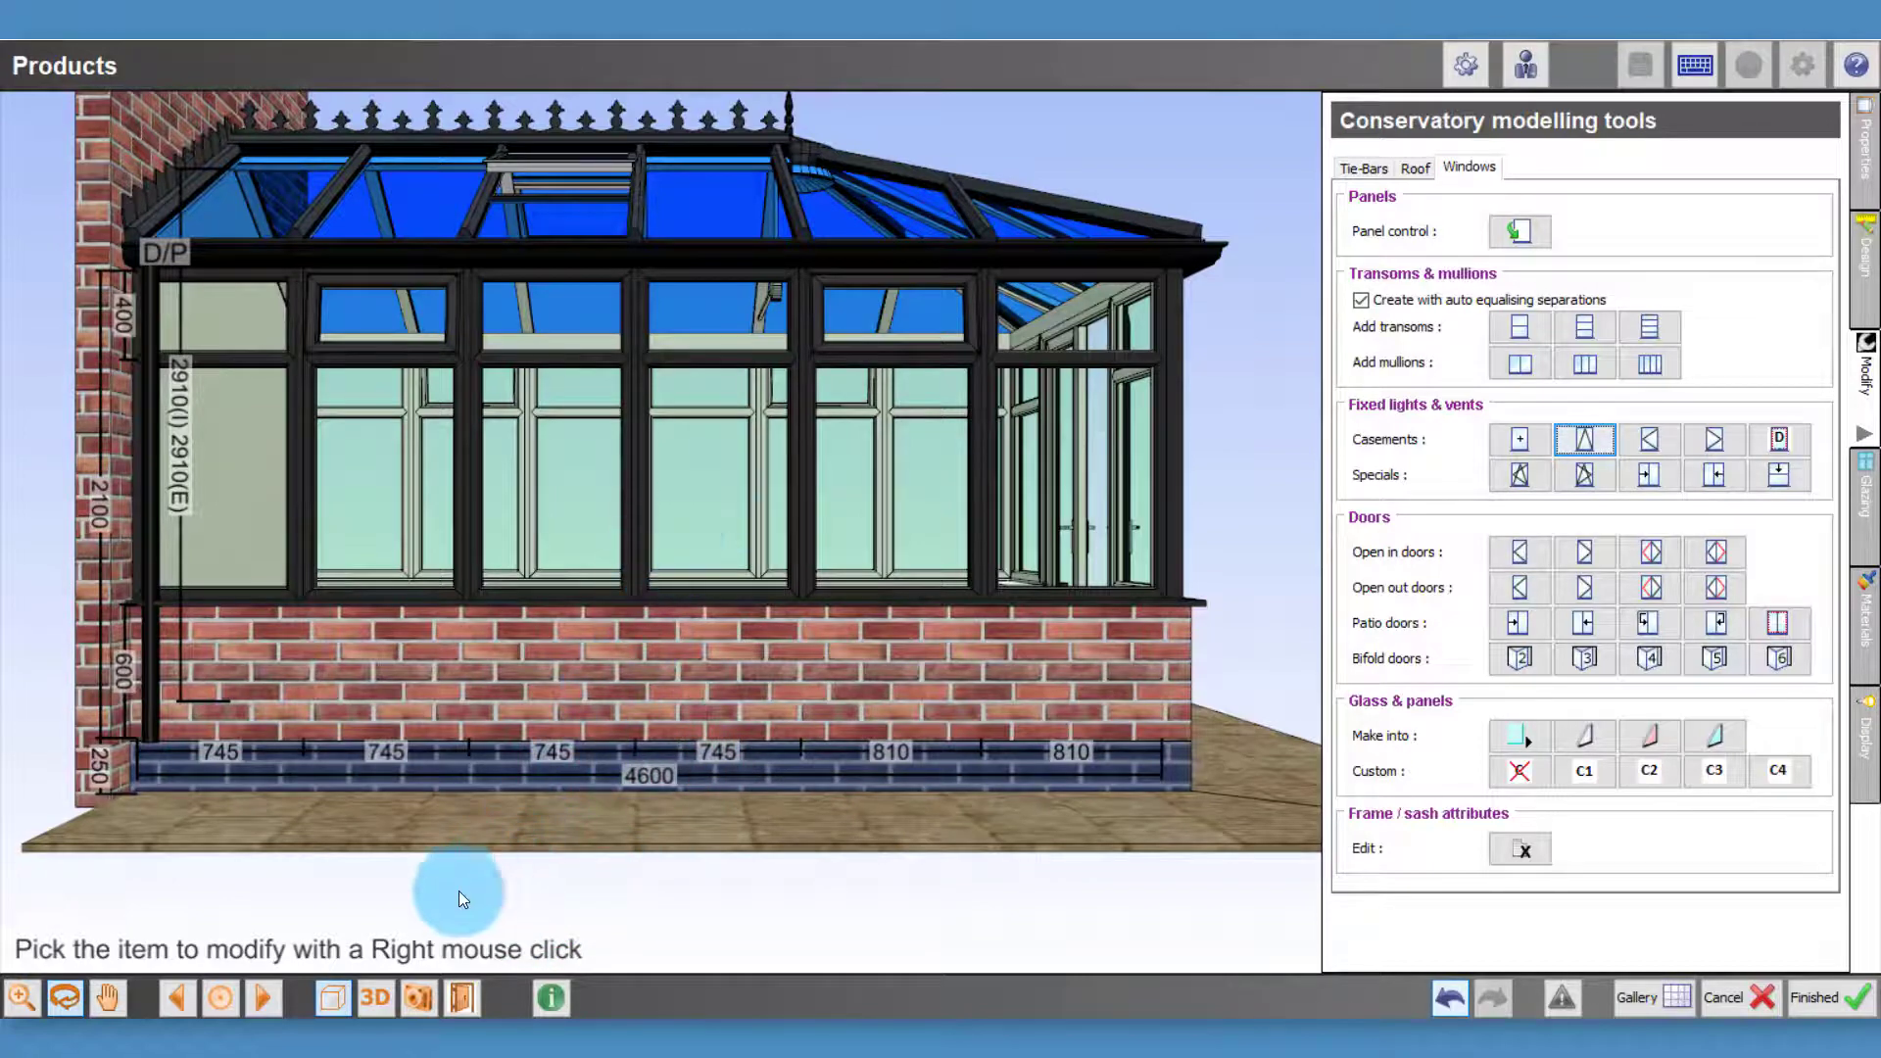
Set the door handle finish of the front double doors to Chrome for the complete frame
click(260, 997)
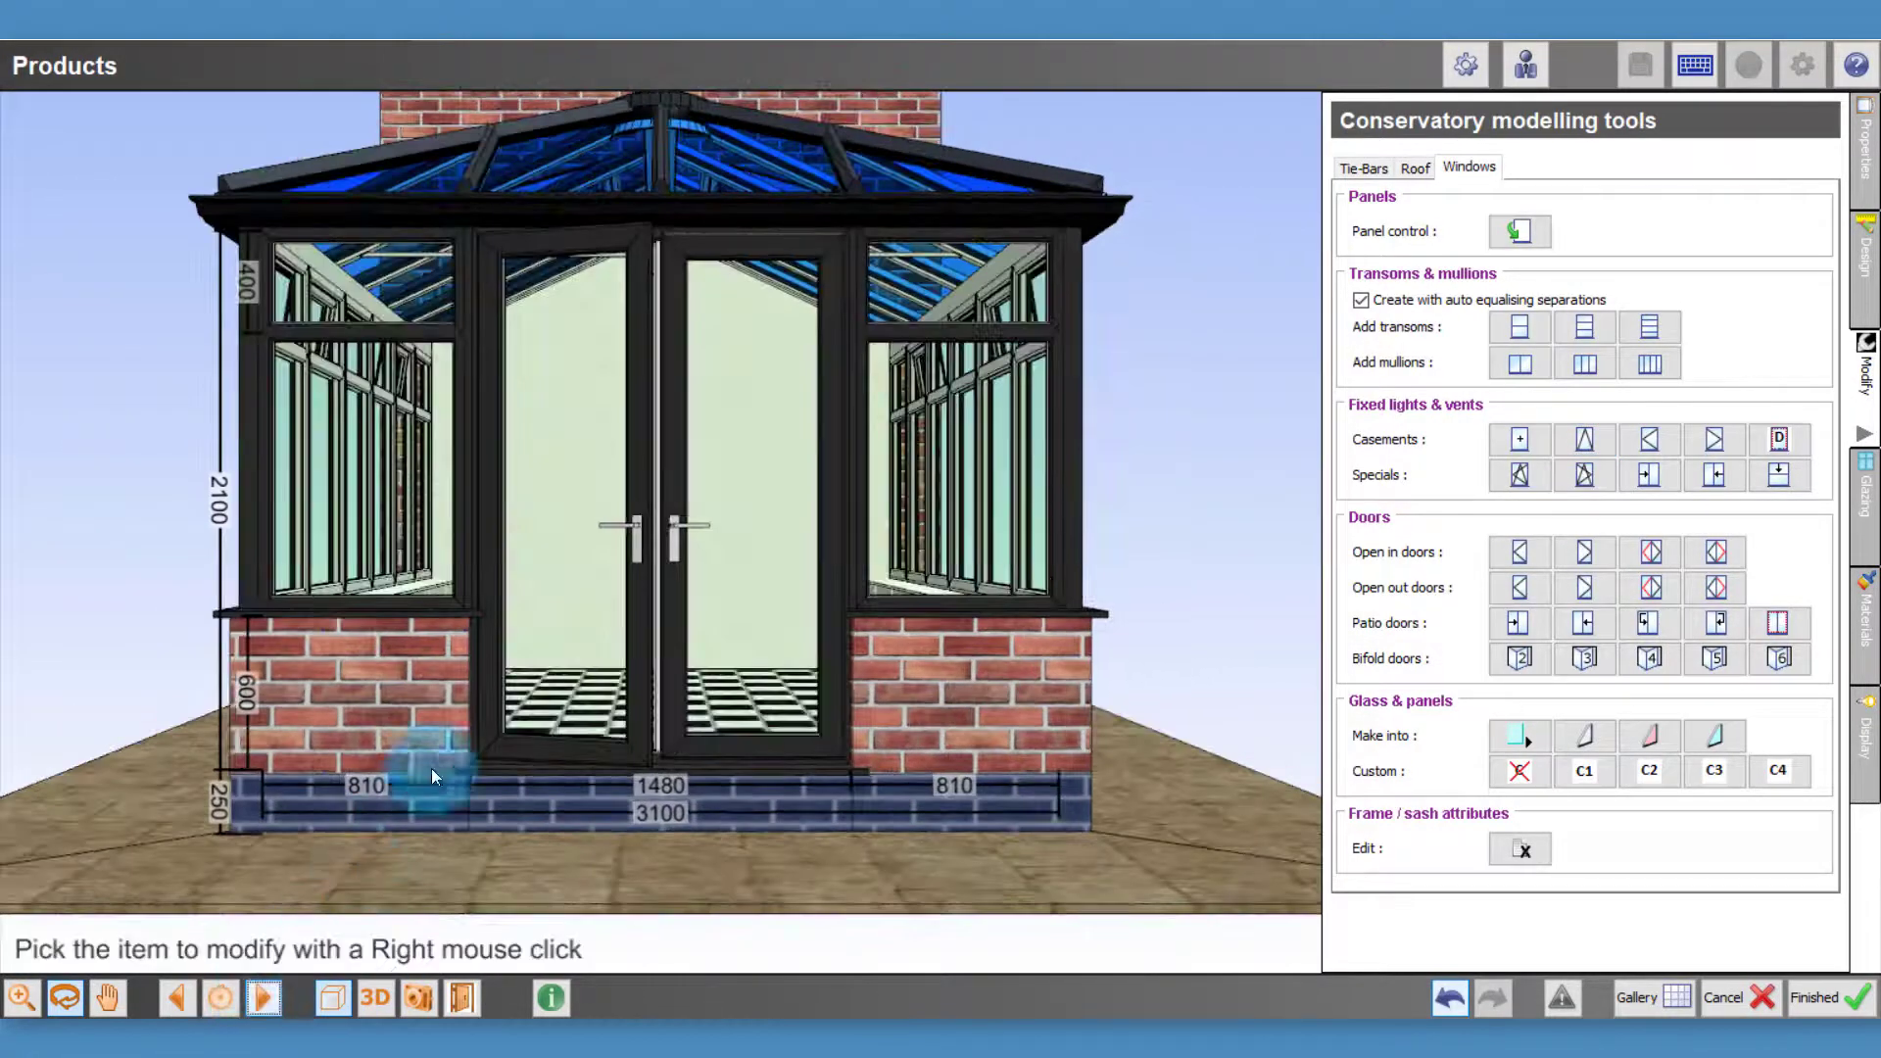
right_click(572, 455)
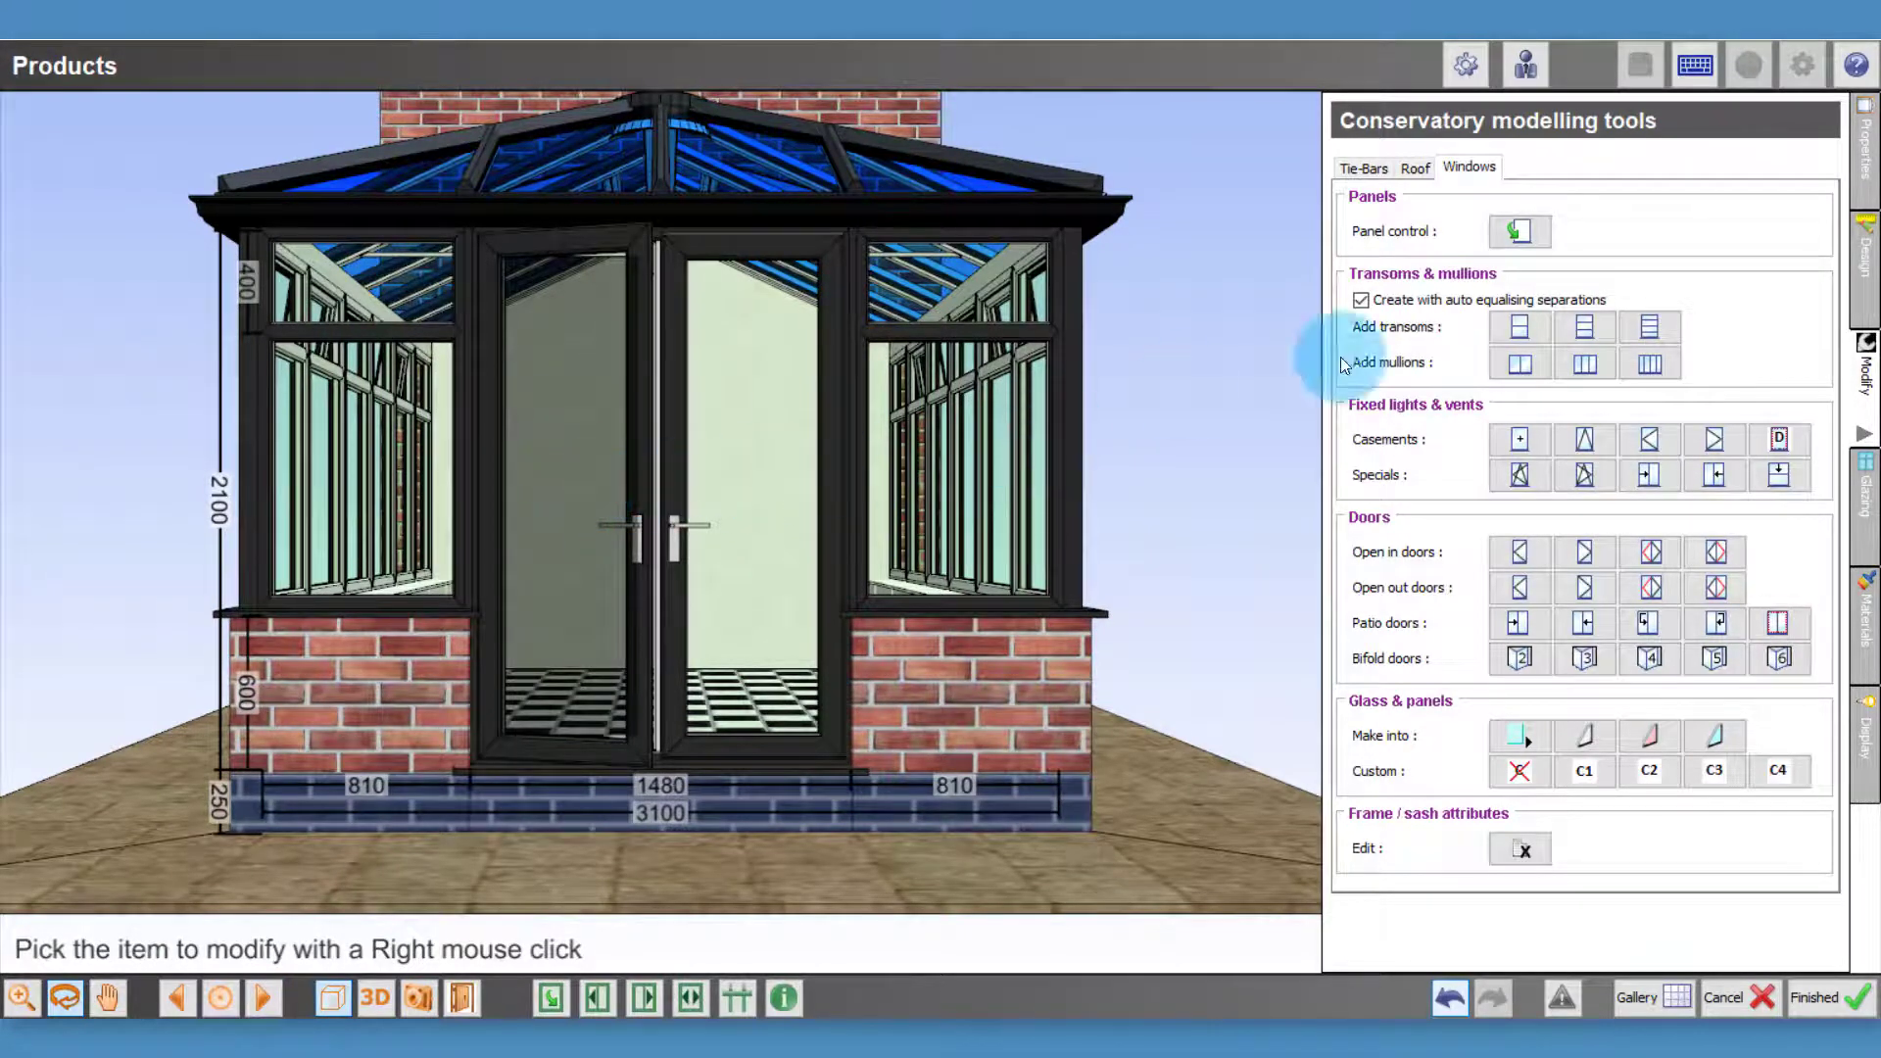
click(1868, 275)
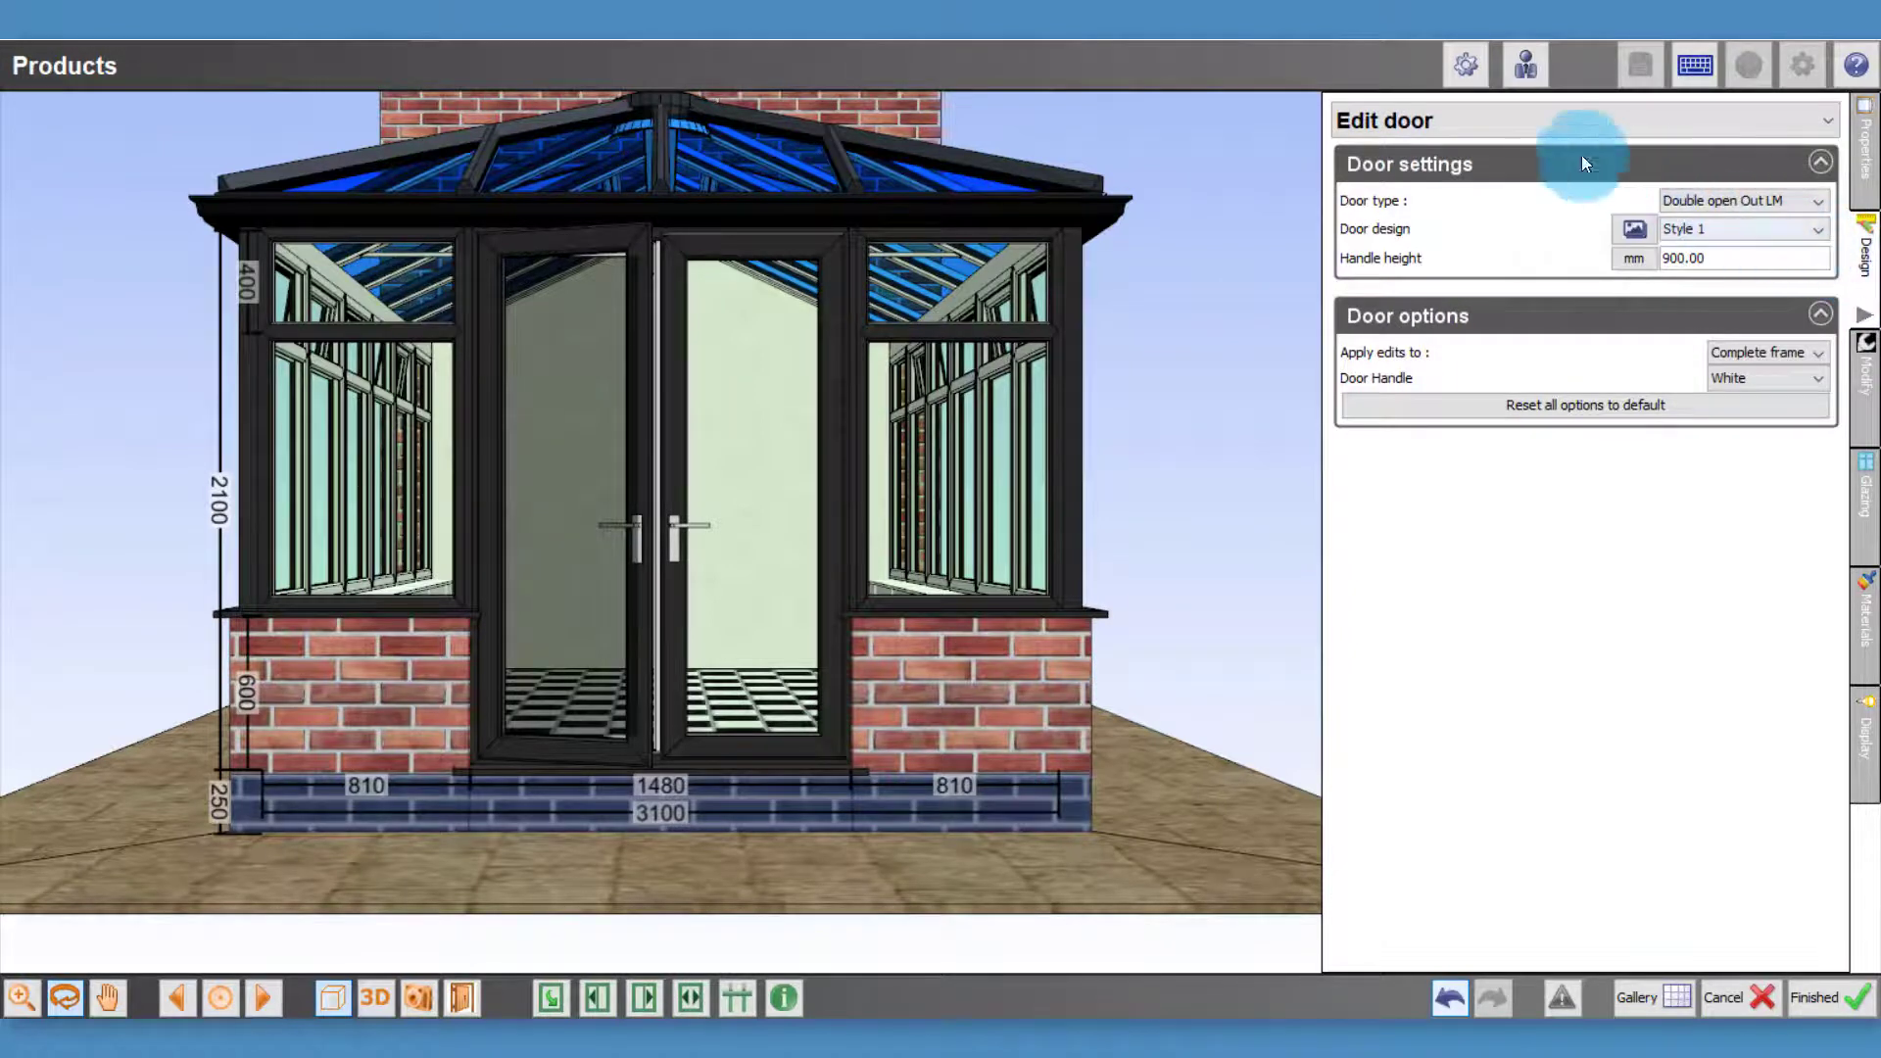
click(1455, 123)
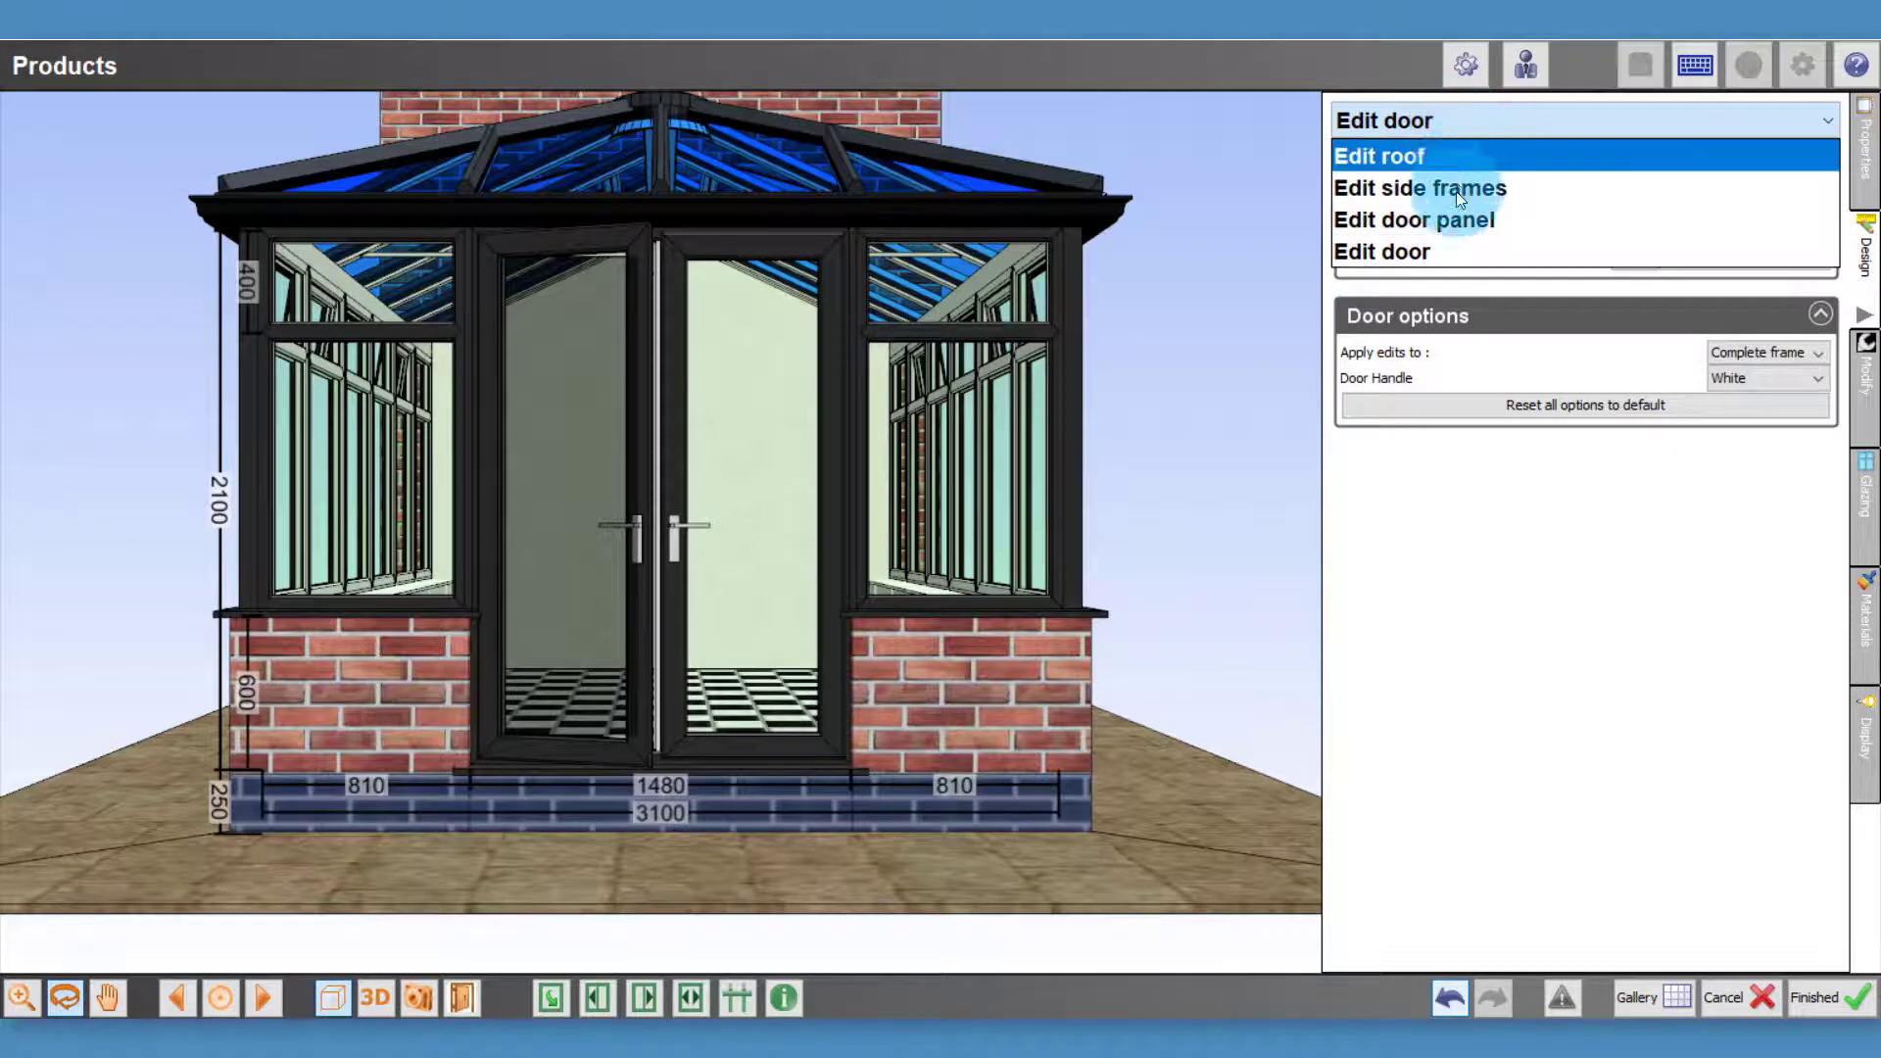
click(1440, 251)
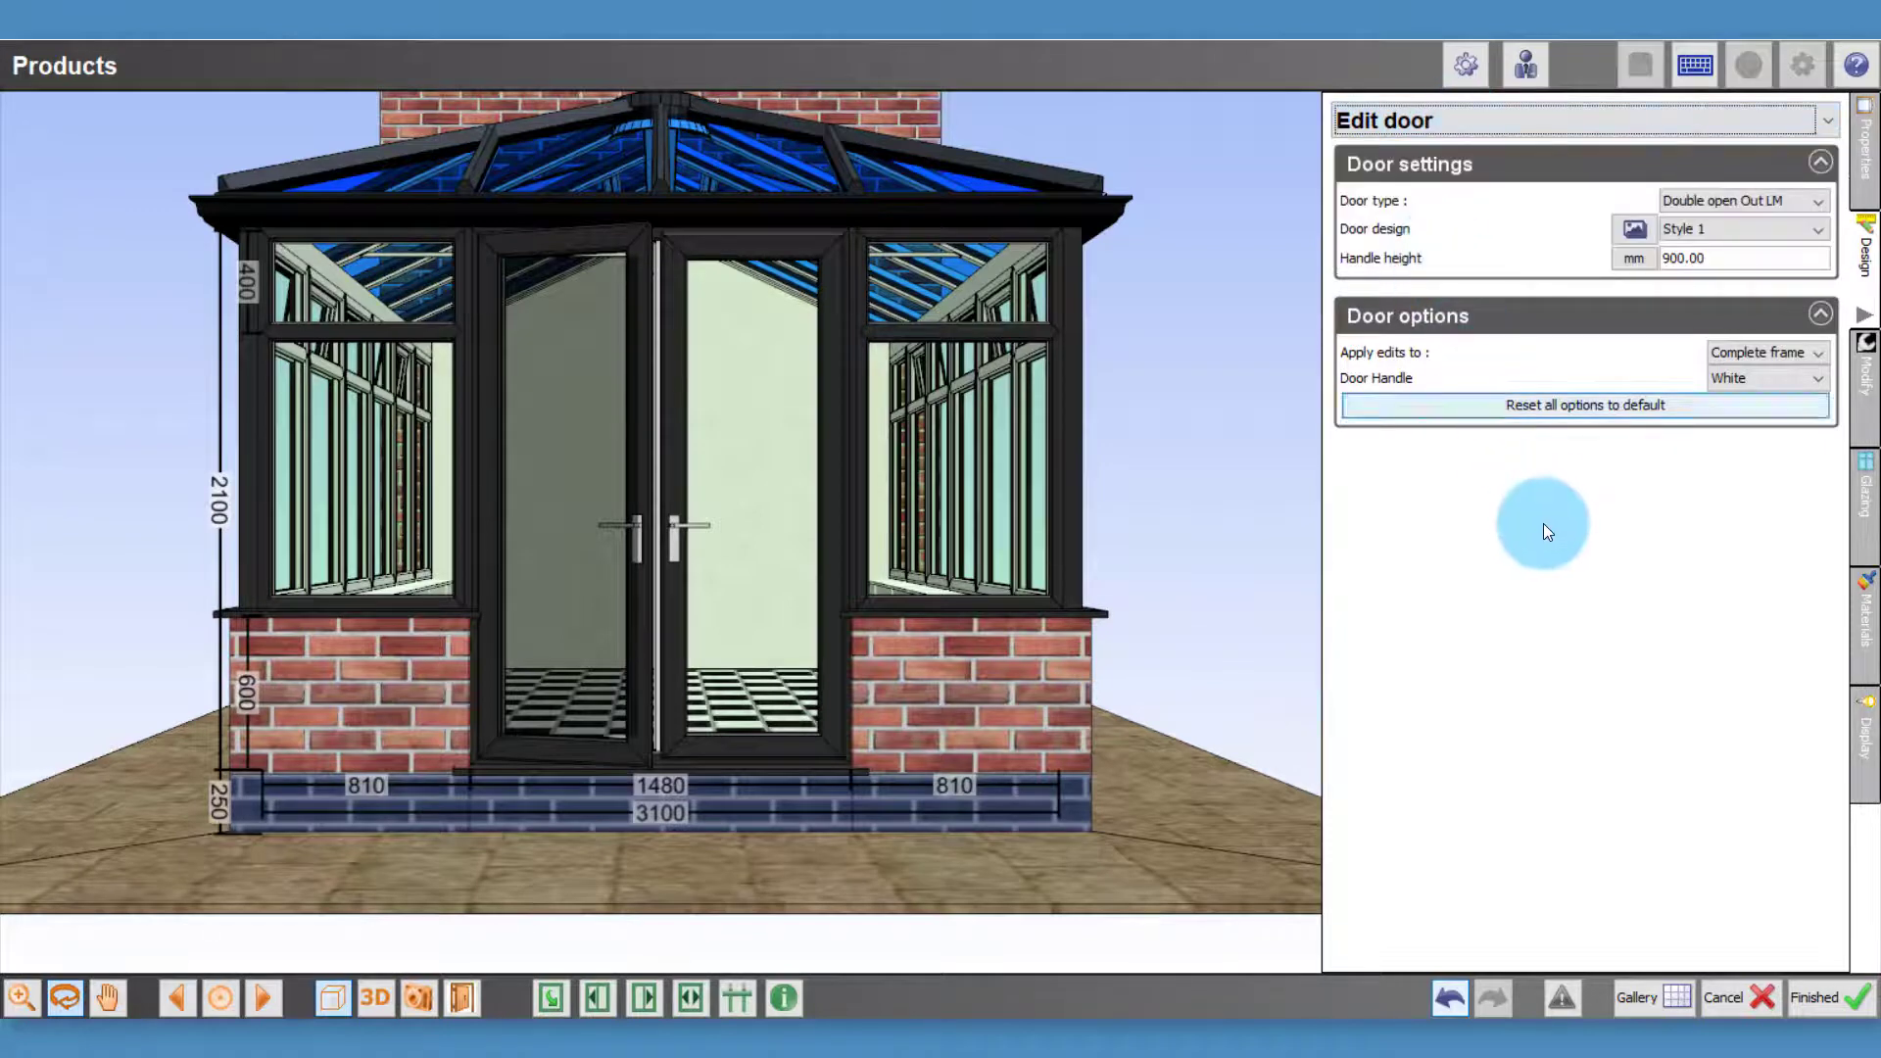
click(1757, 384)
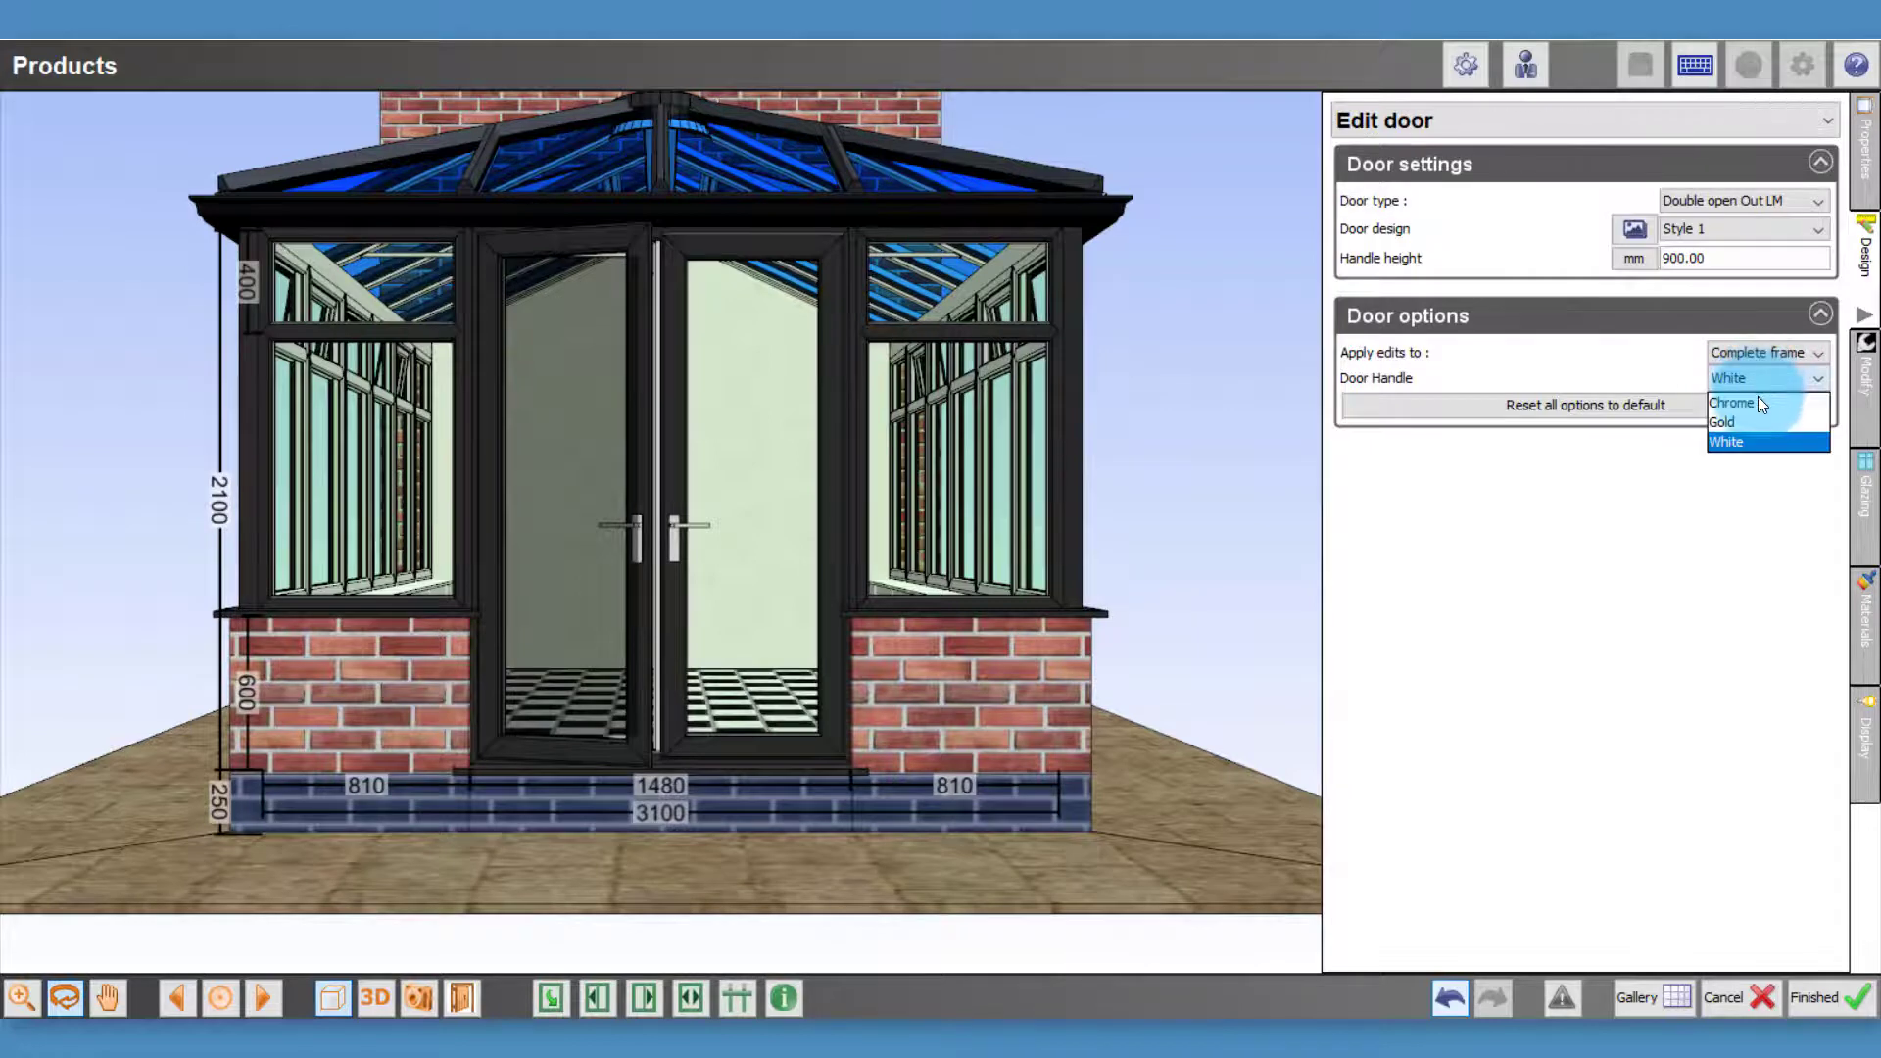
click(1758, 402)
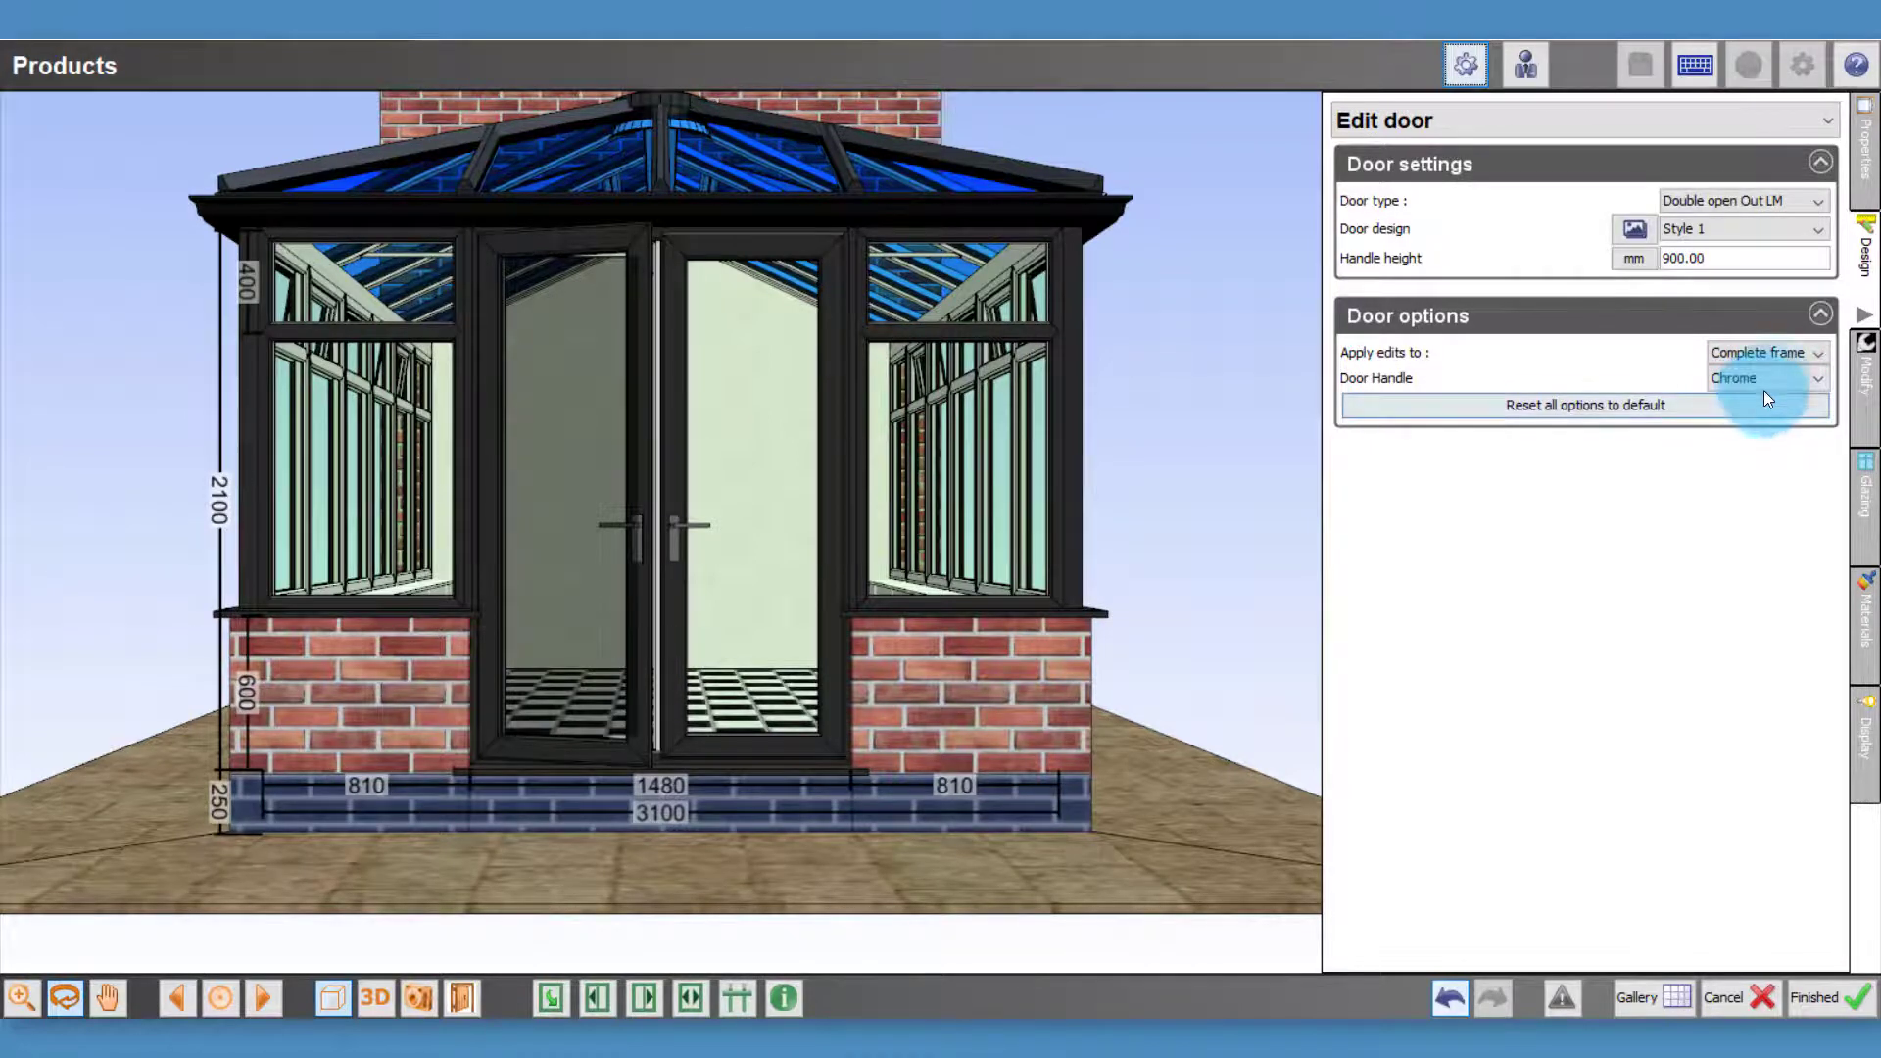
Try the Gold handle finish on the front double doors and restore Chrome
click(1763, 378)
click(1746, 421)
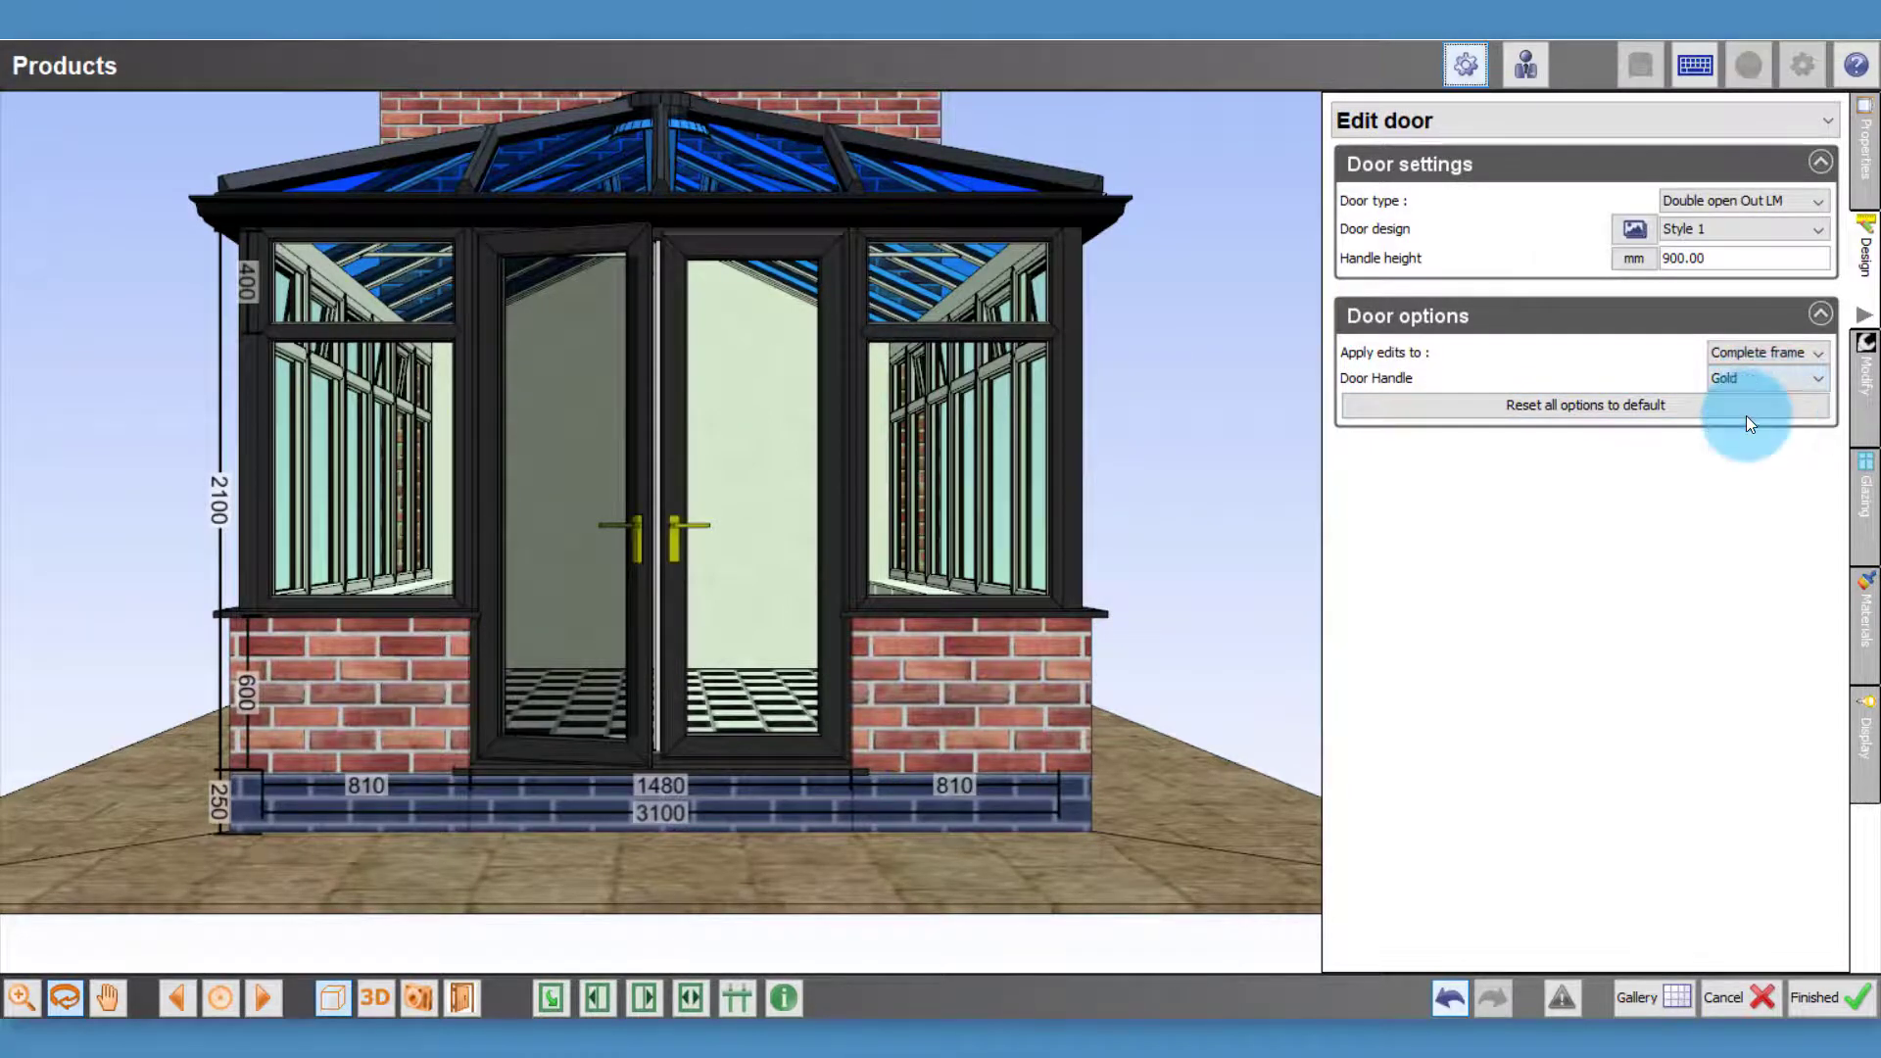
click(1747, 379)
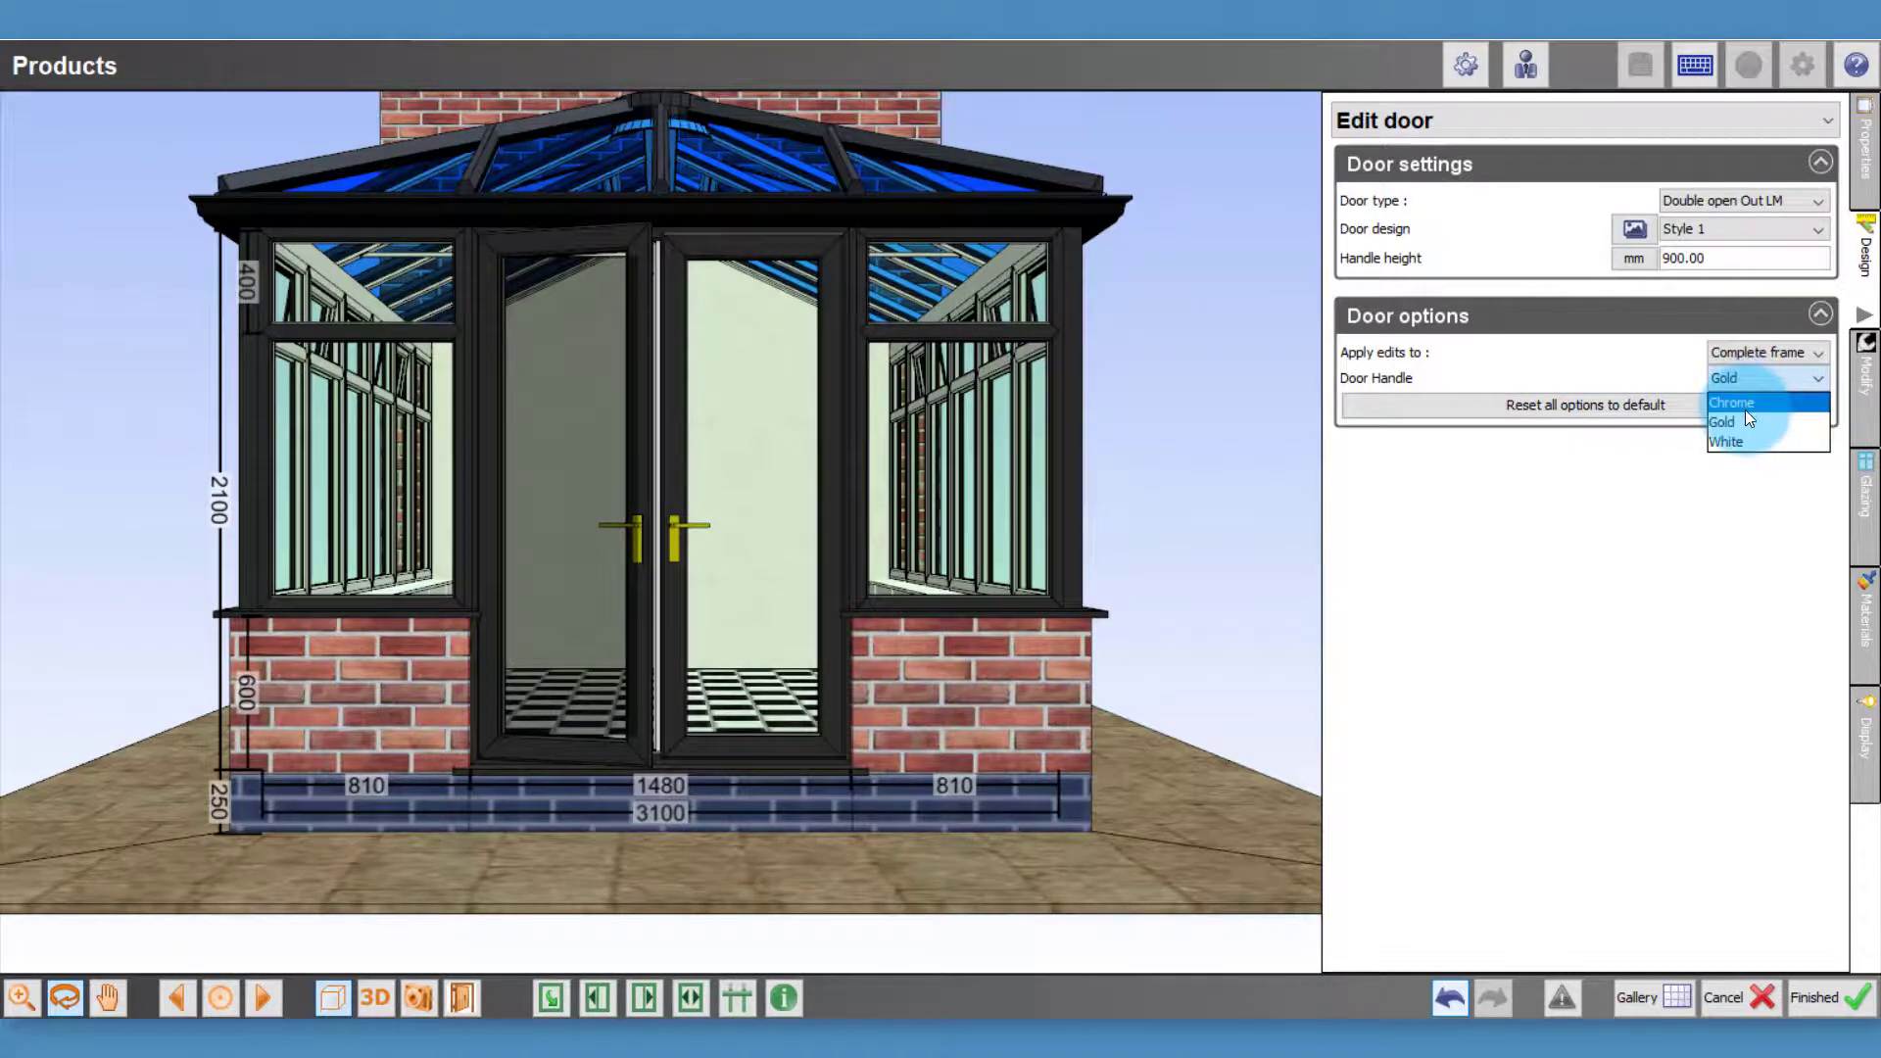
click(1744, 408)
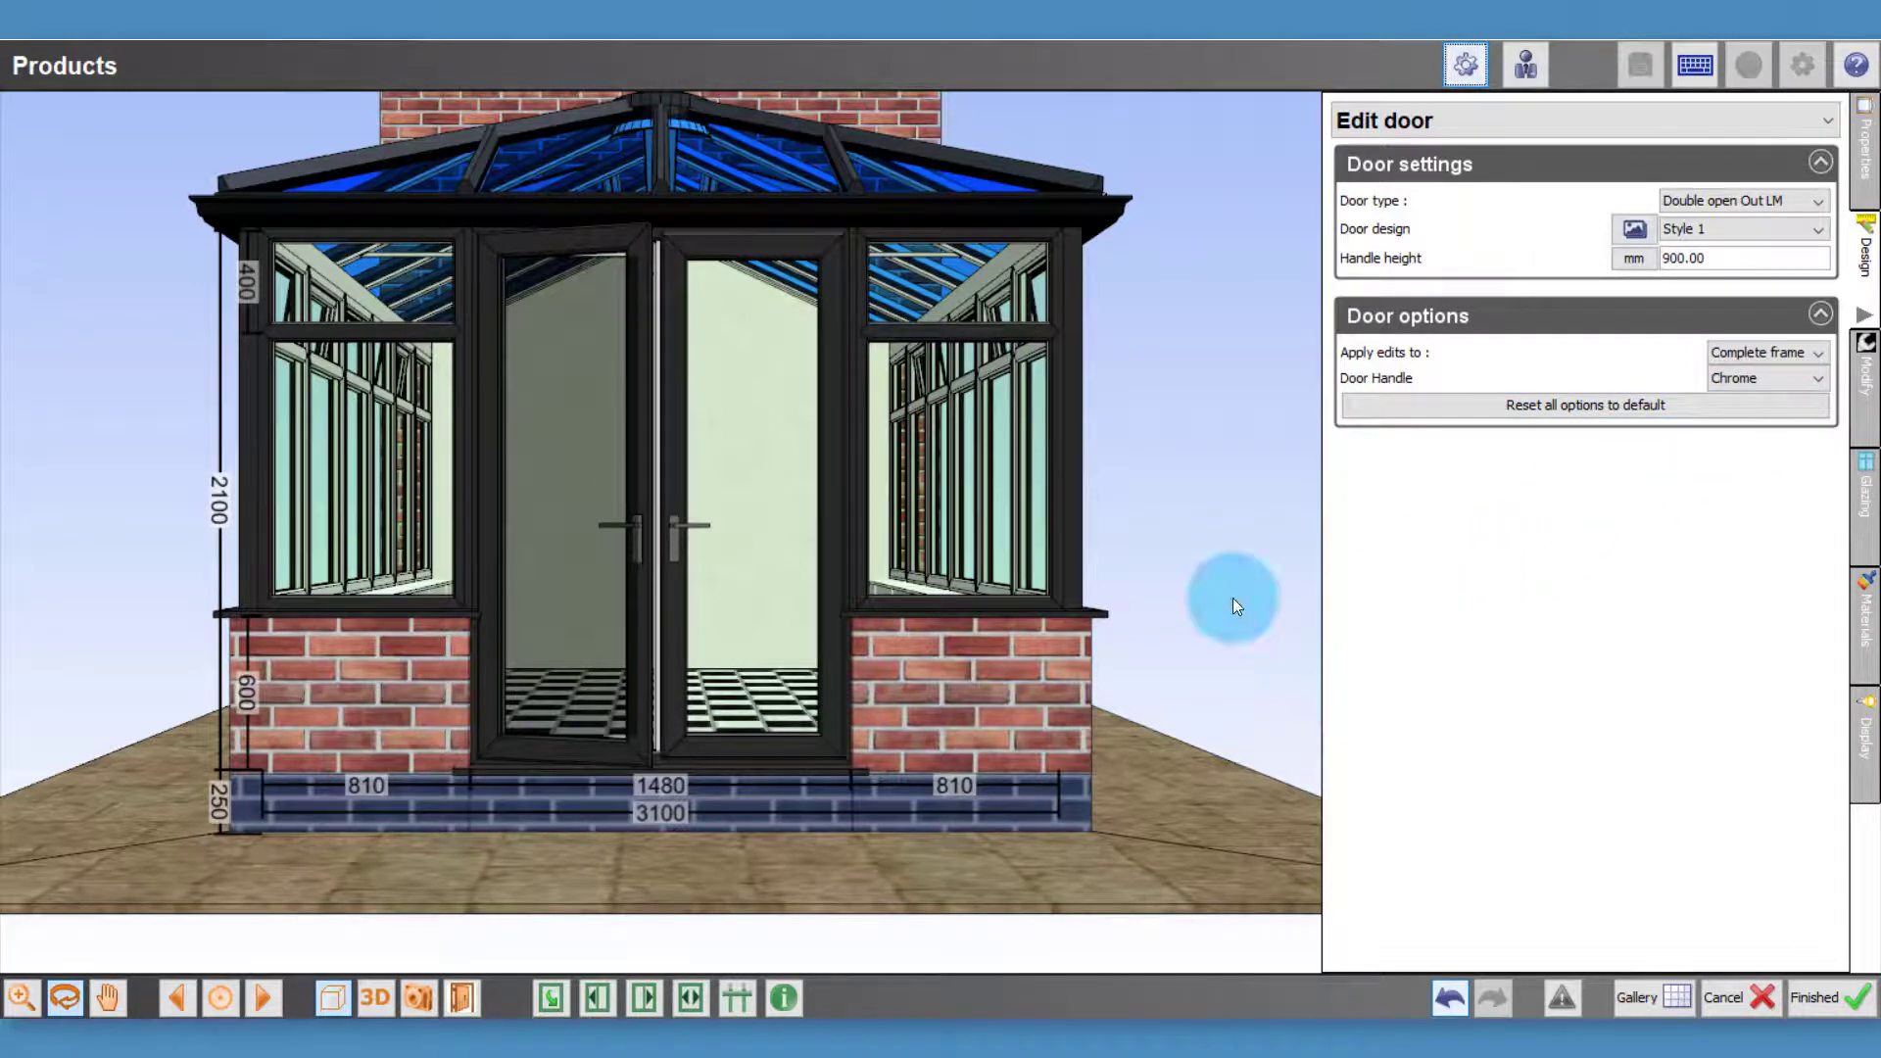
On the side wall without the downpipe, exchange the panel at the front corner for a Solid wall panel
click(267, 998)
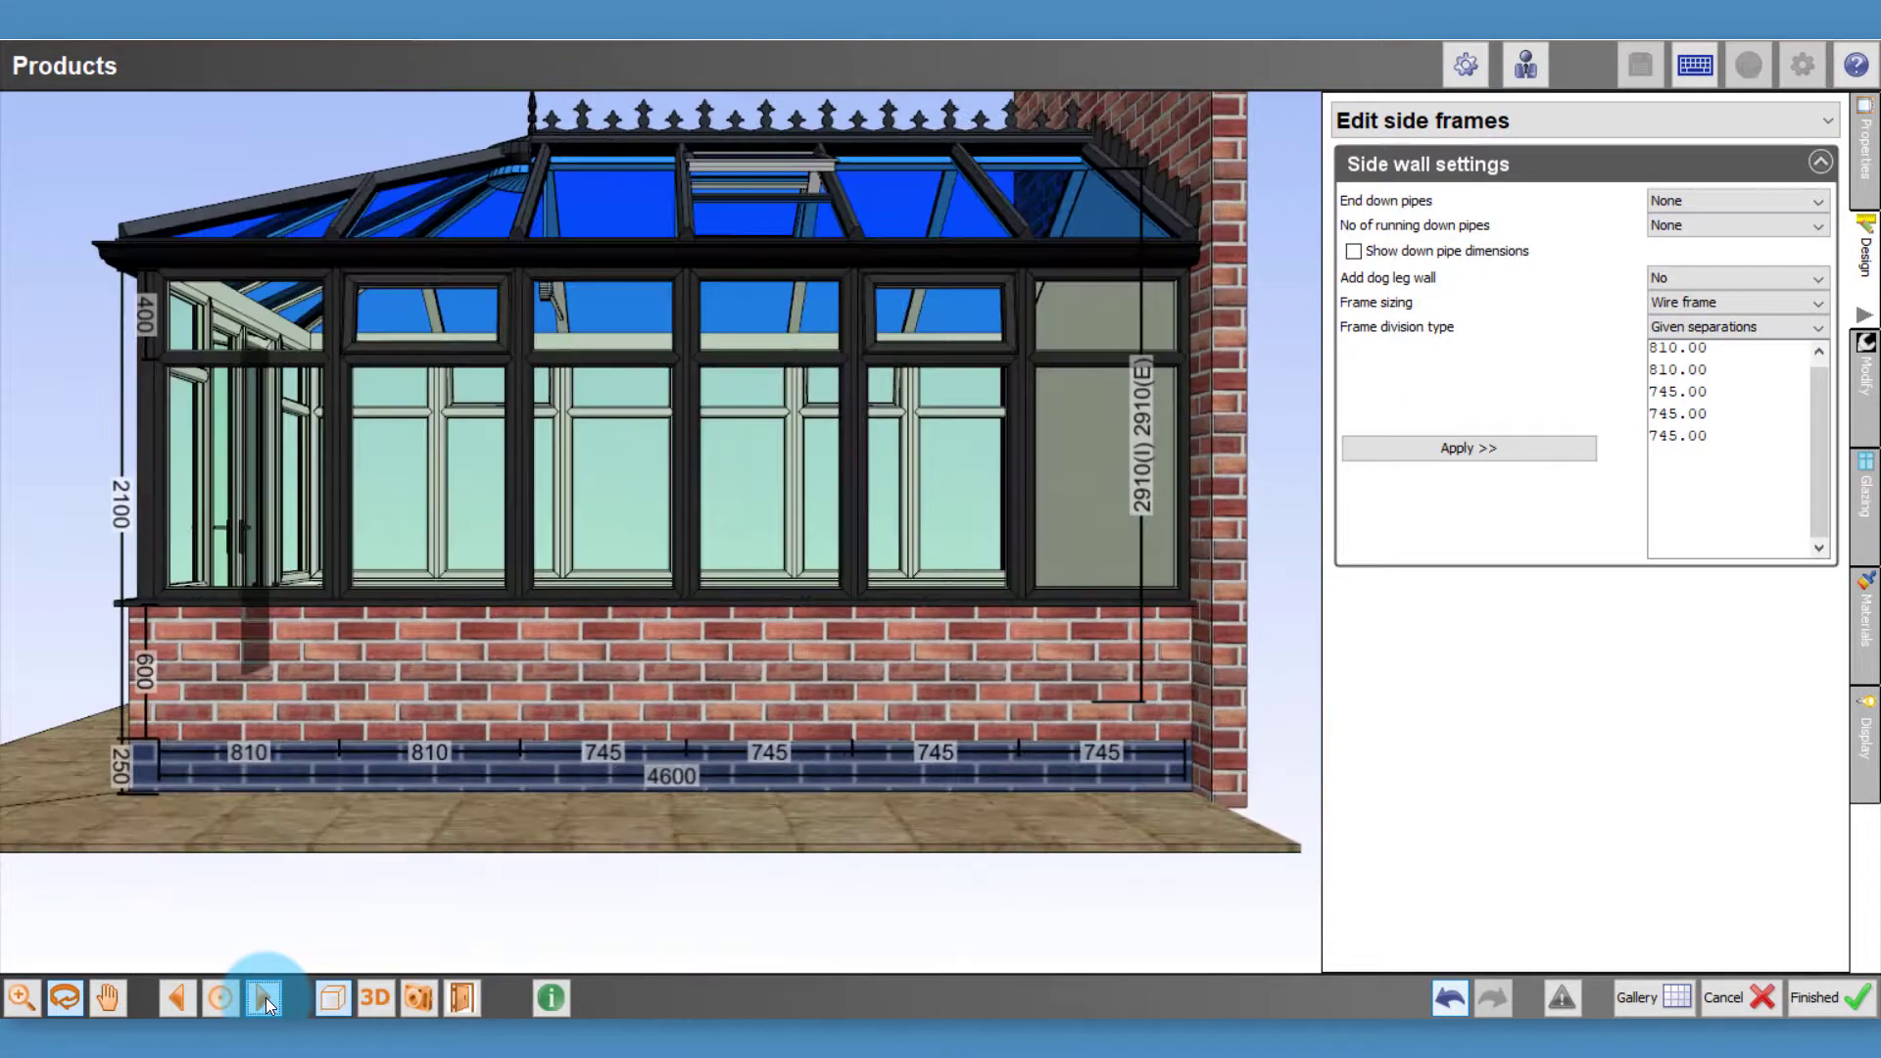
right_click(245, 487)
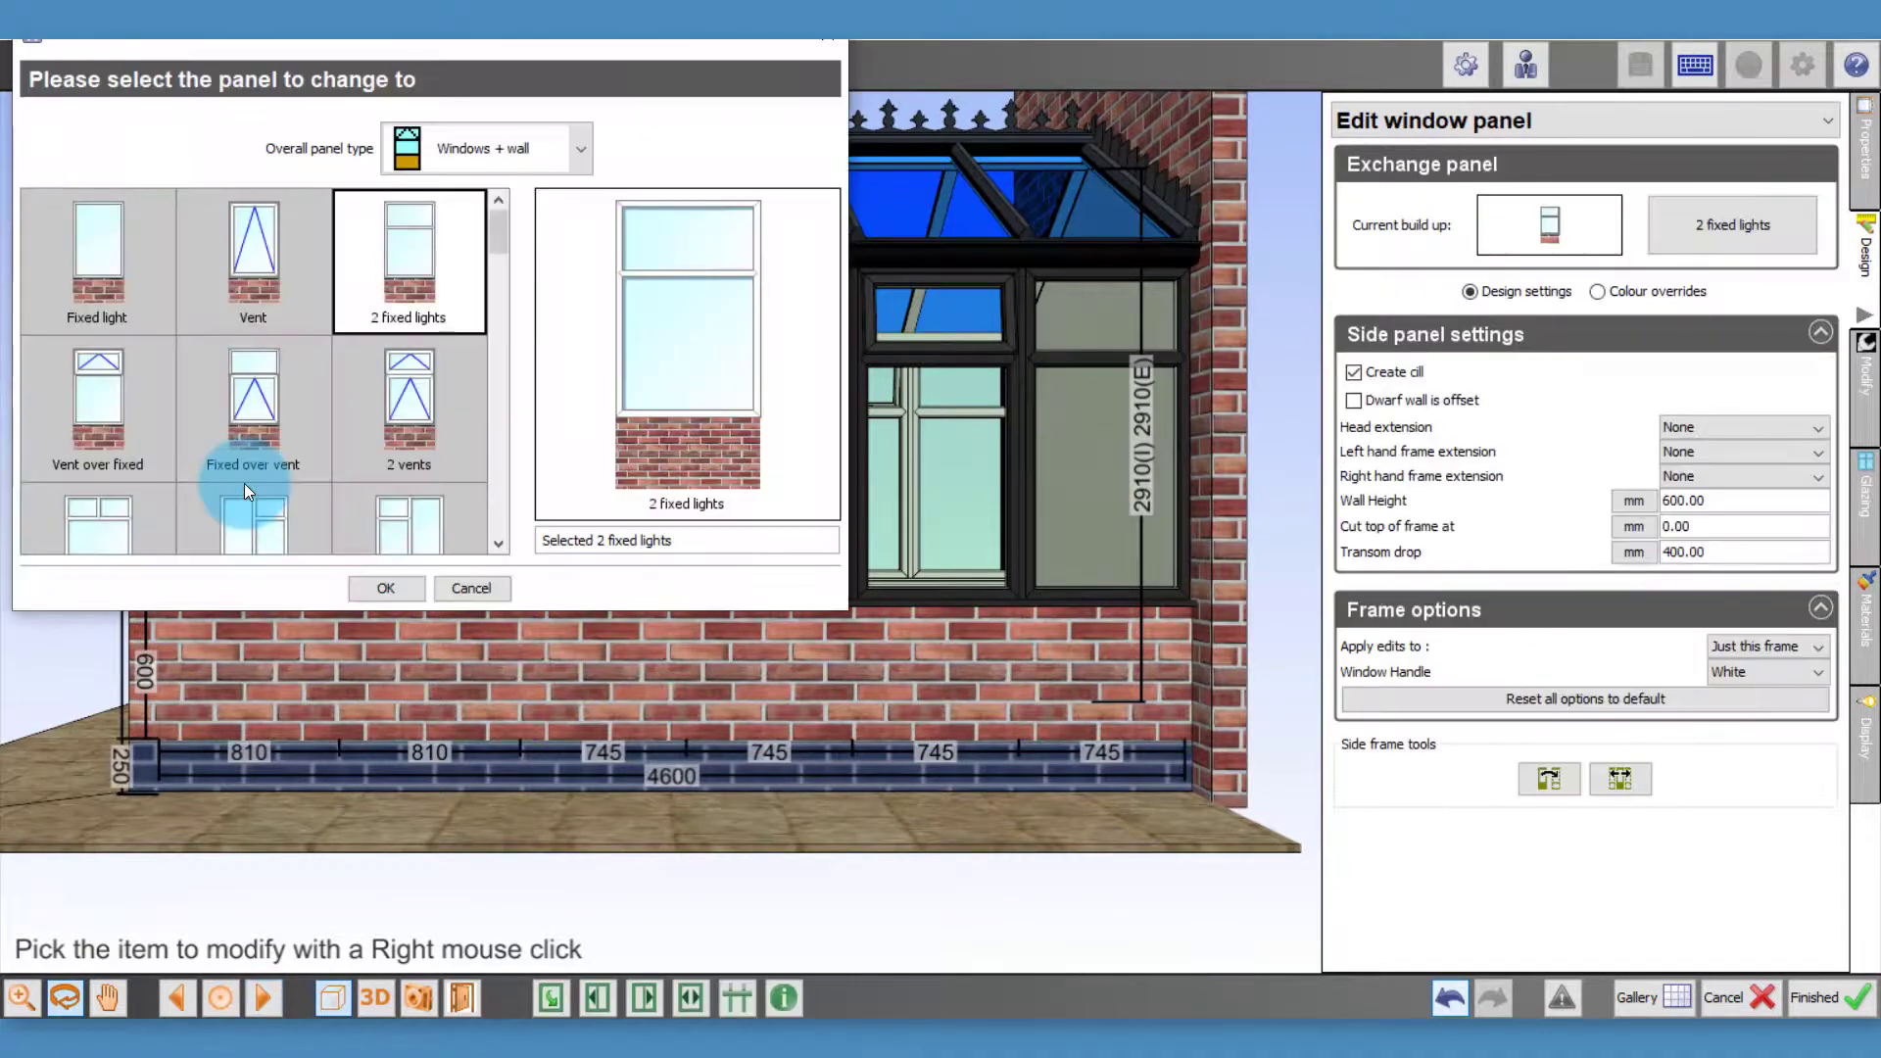
click(456, 149)
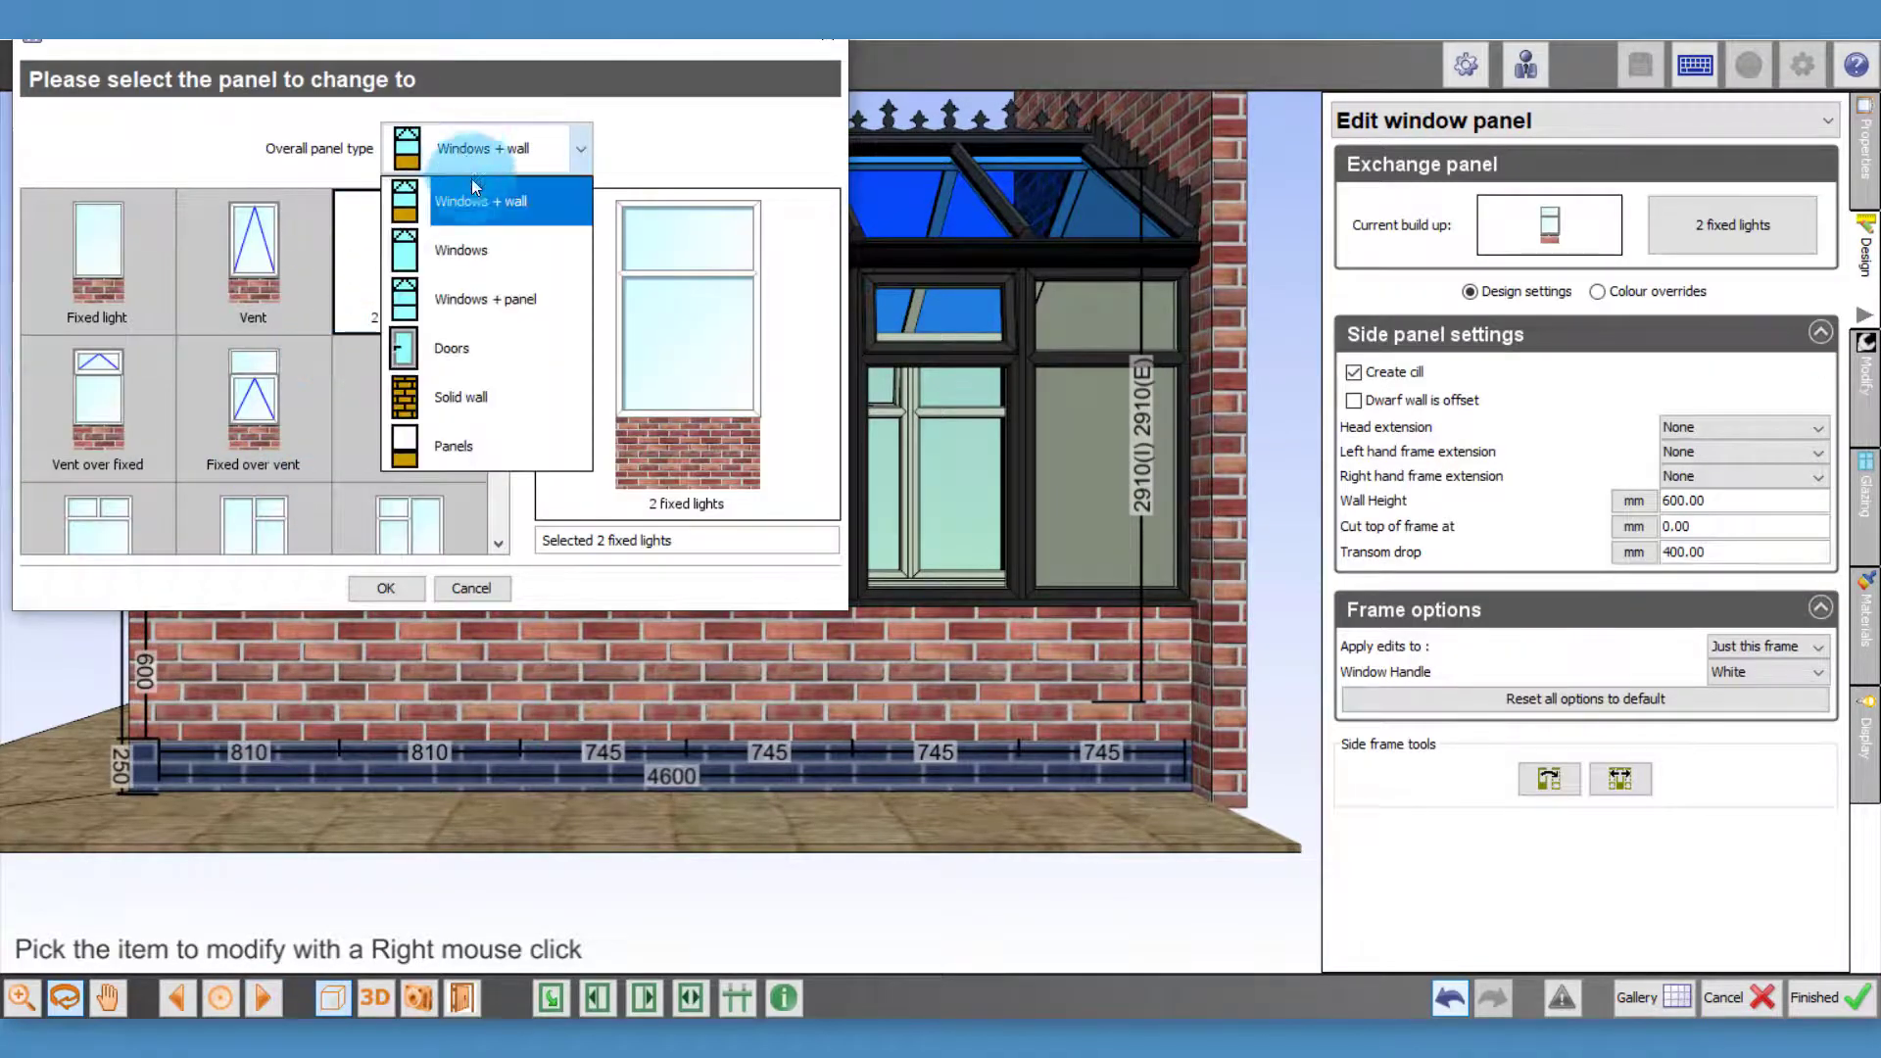
click(488, 400)
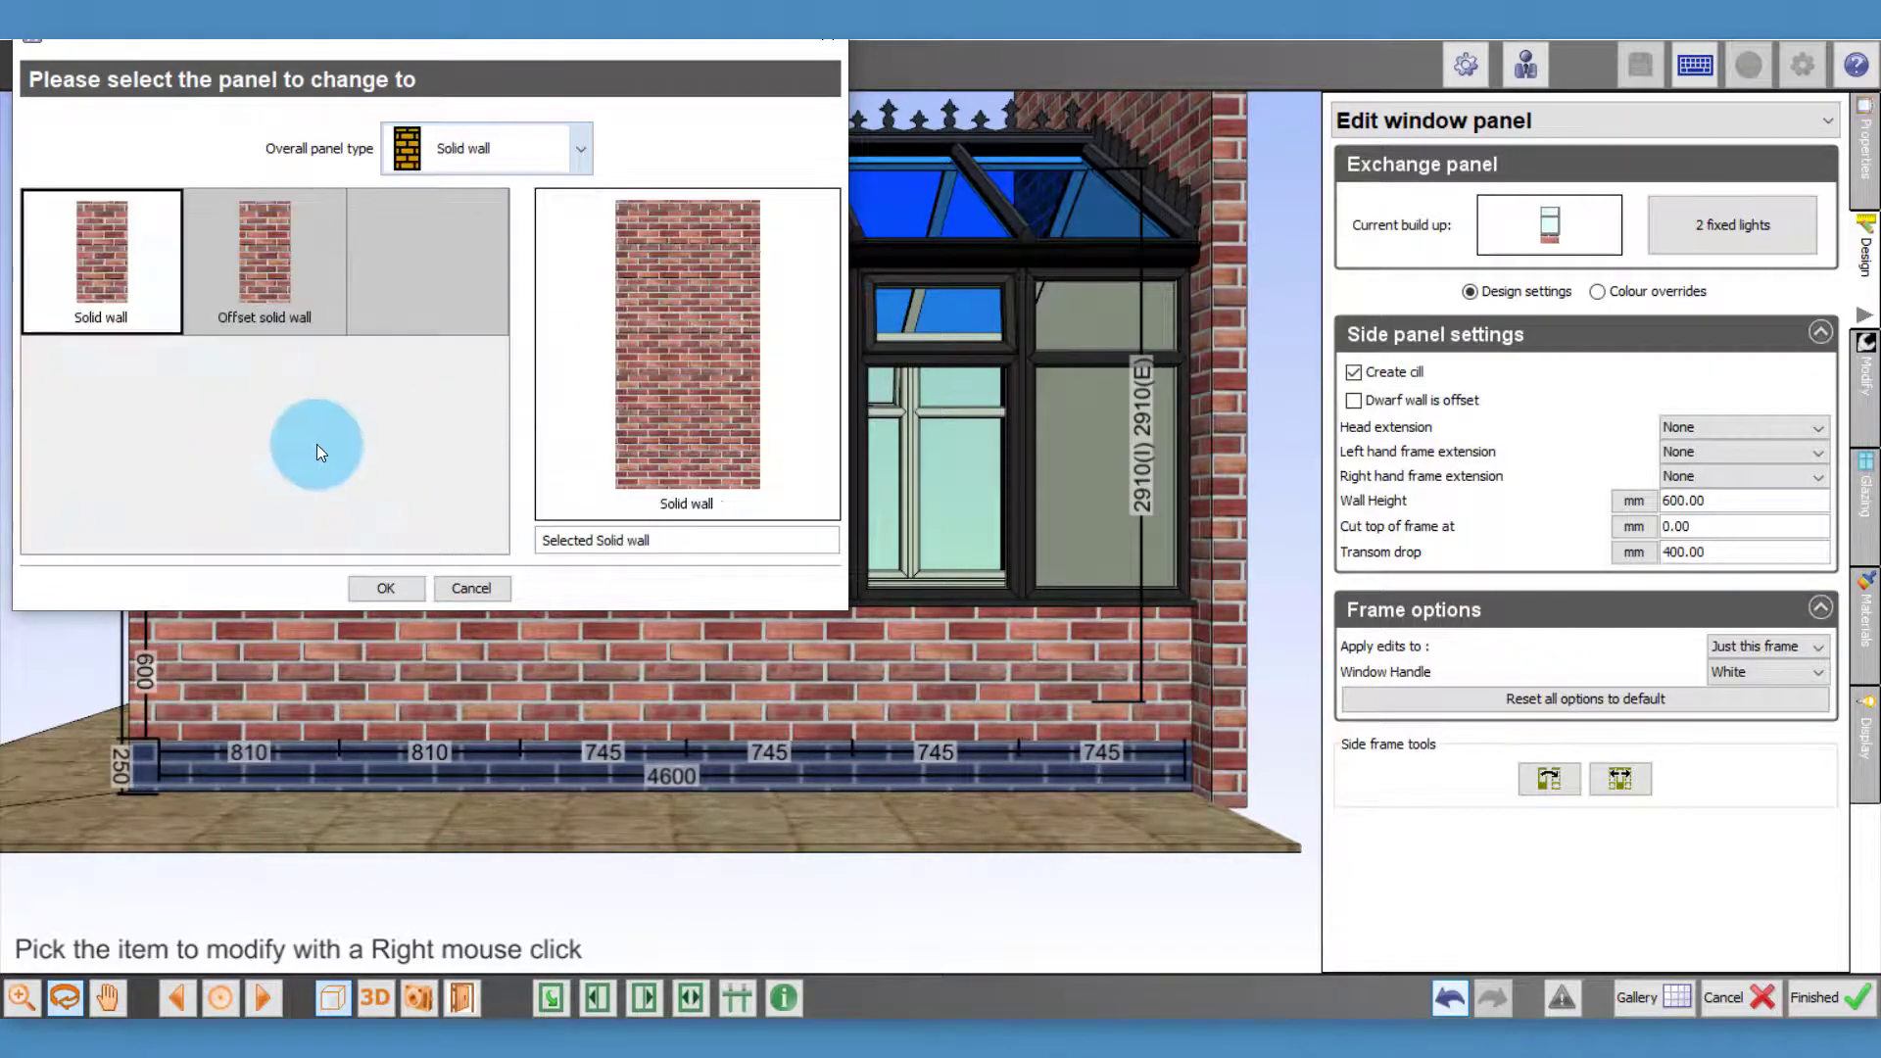
double_click(131, 257)
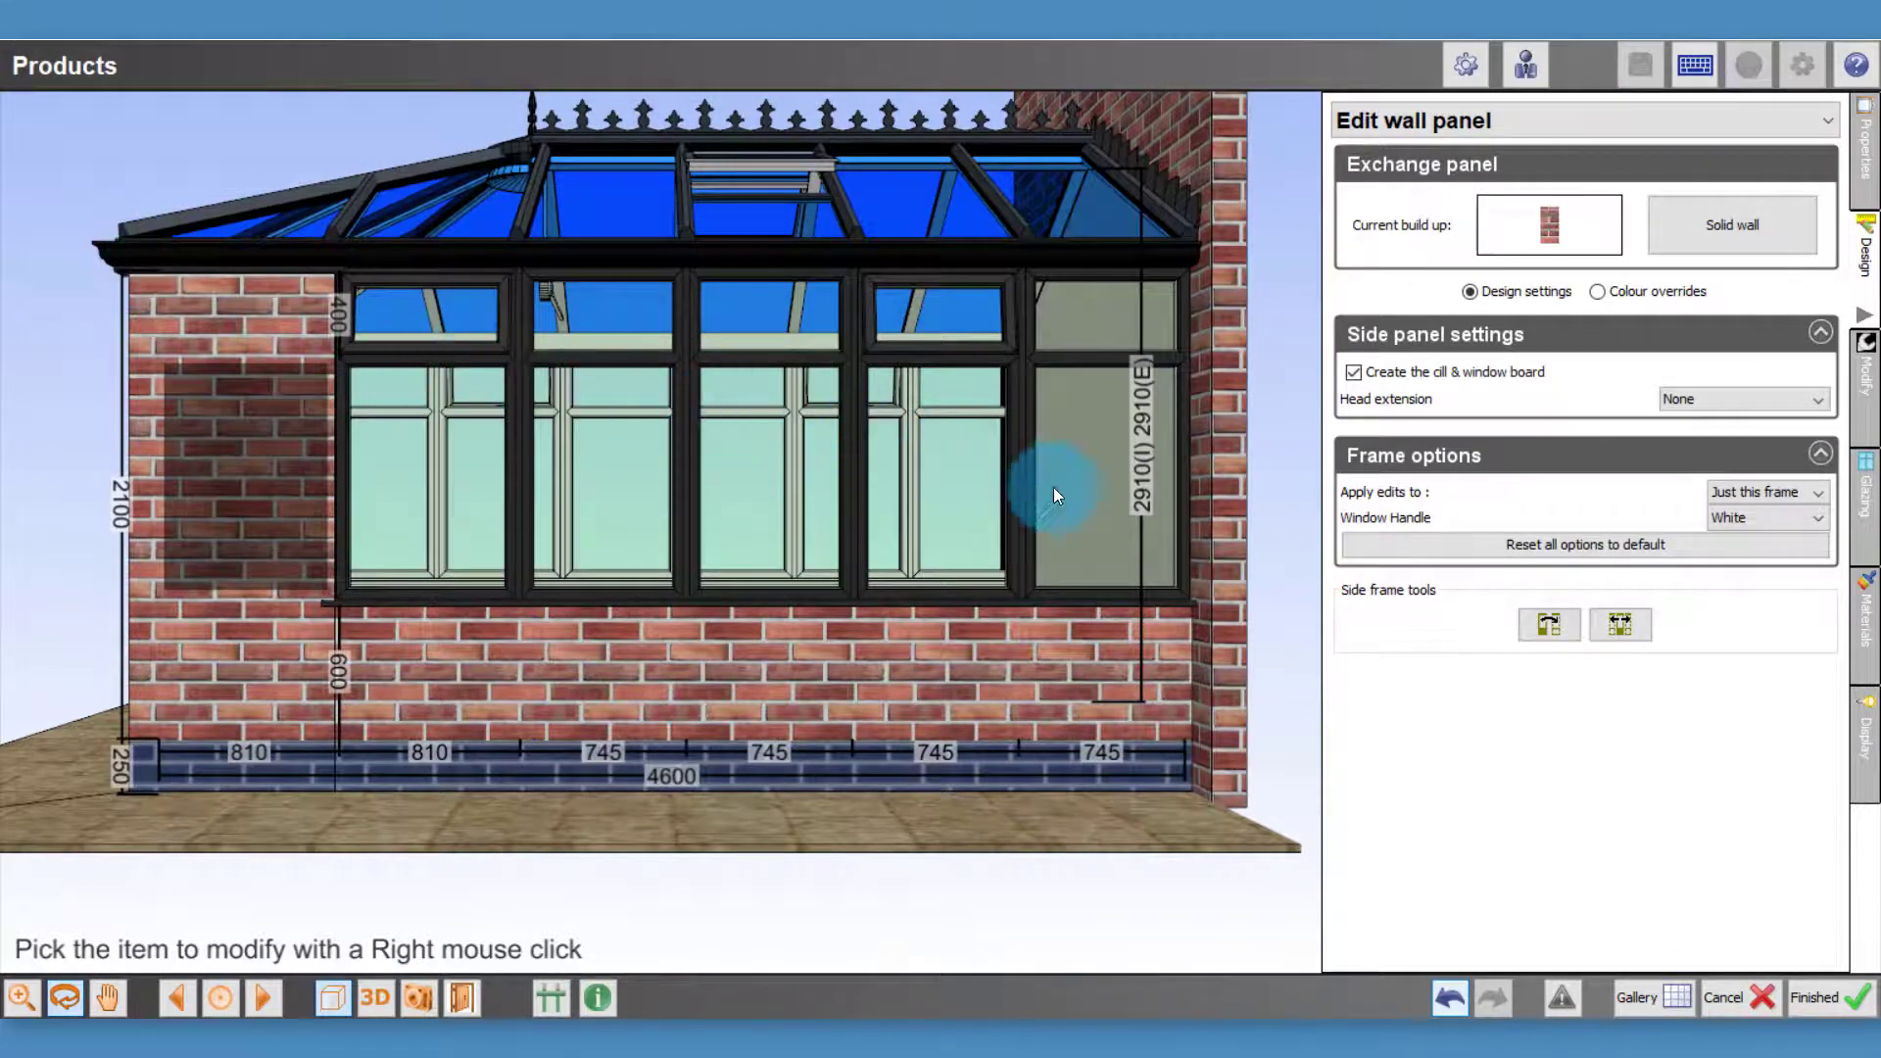
Apply the solid wall panel to every panel along that side and finish the conservatory design
click(1626, 623)
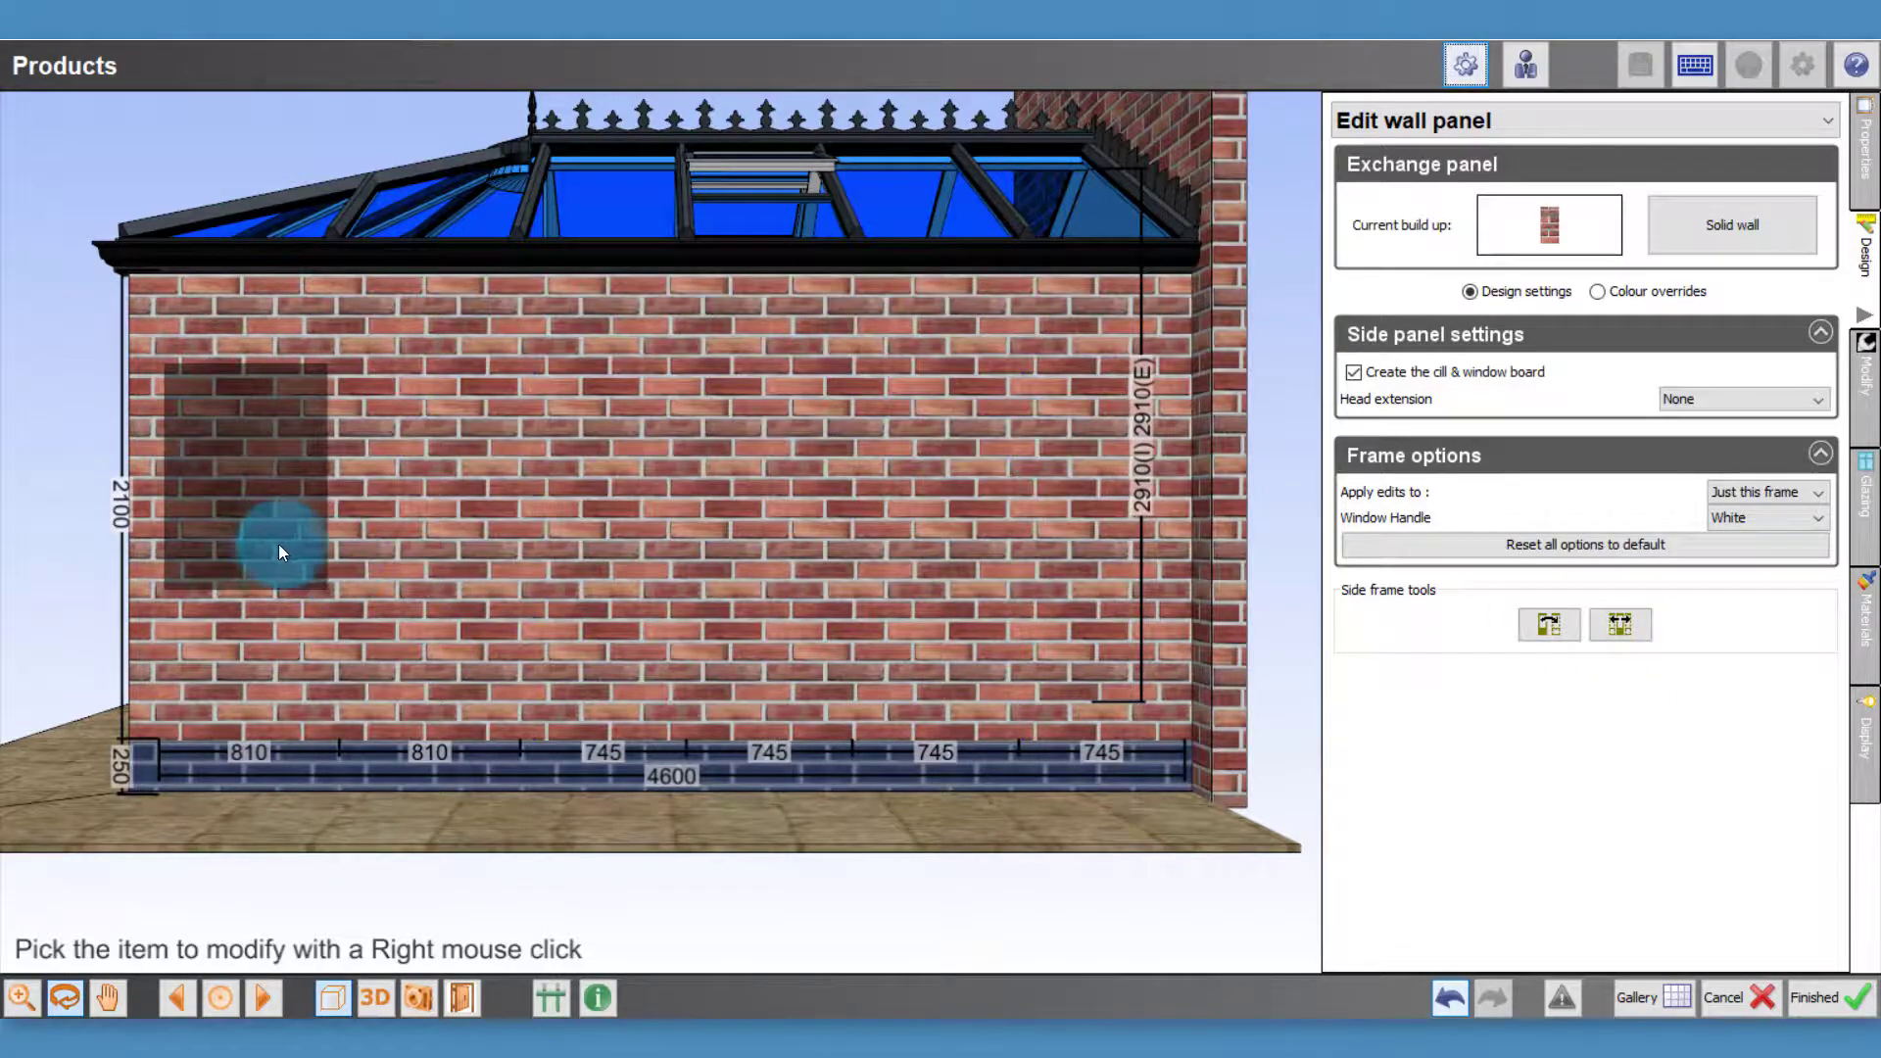
drag(253, 732, 442, 756)
scroll(396, 732, down, 2)
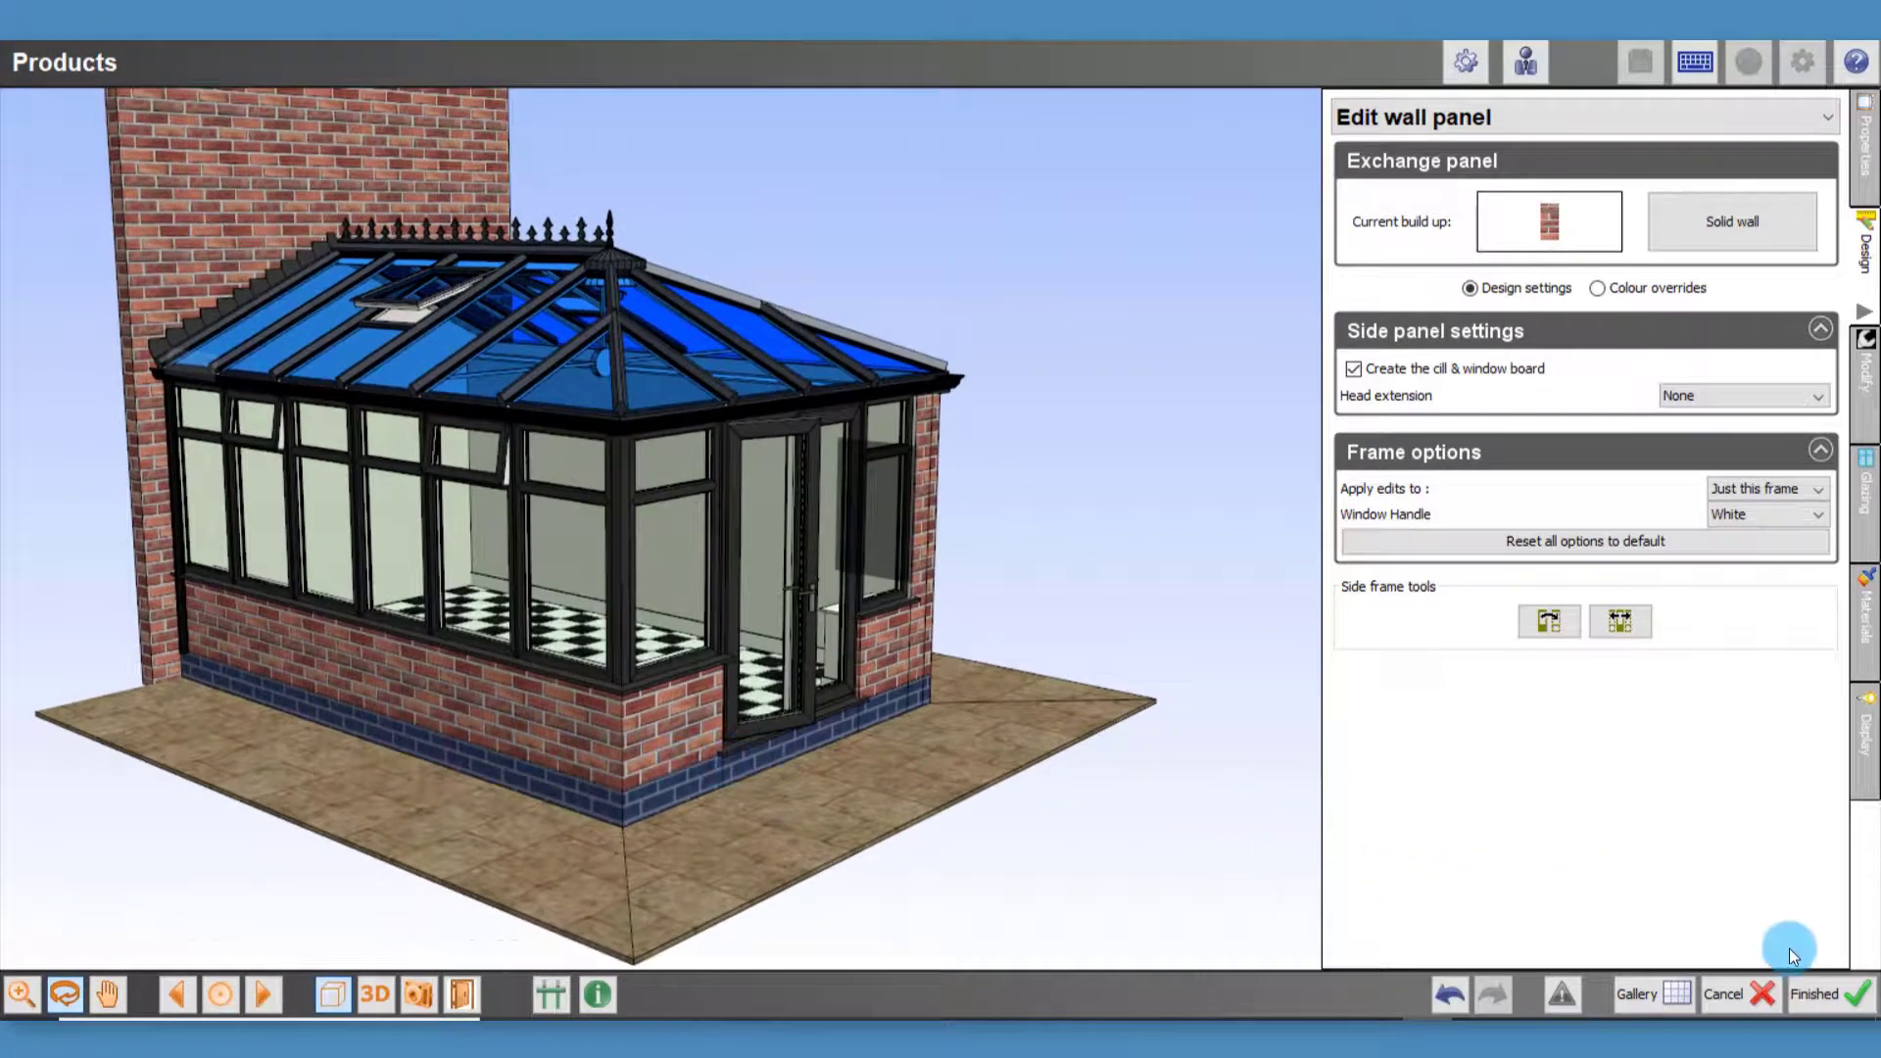
click(1825, 997)
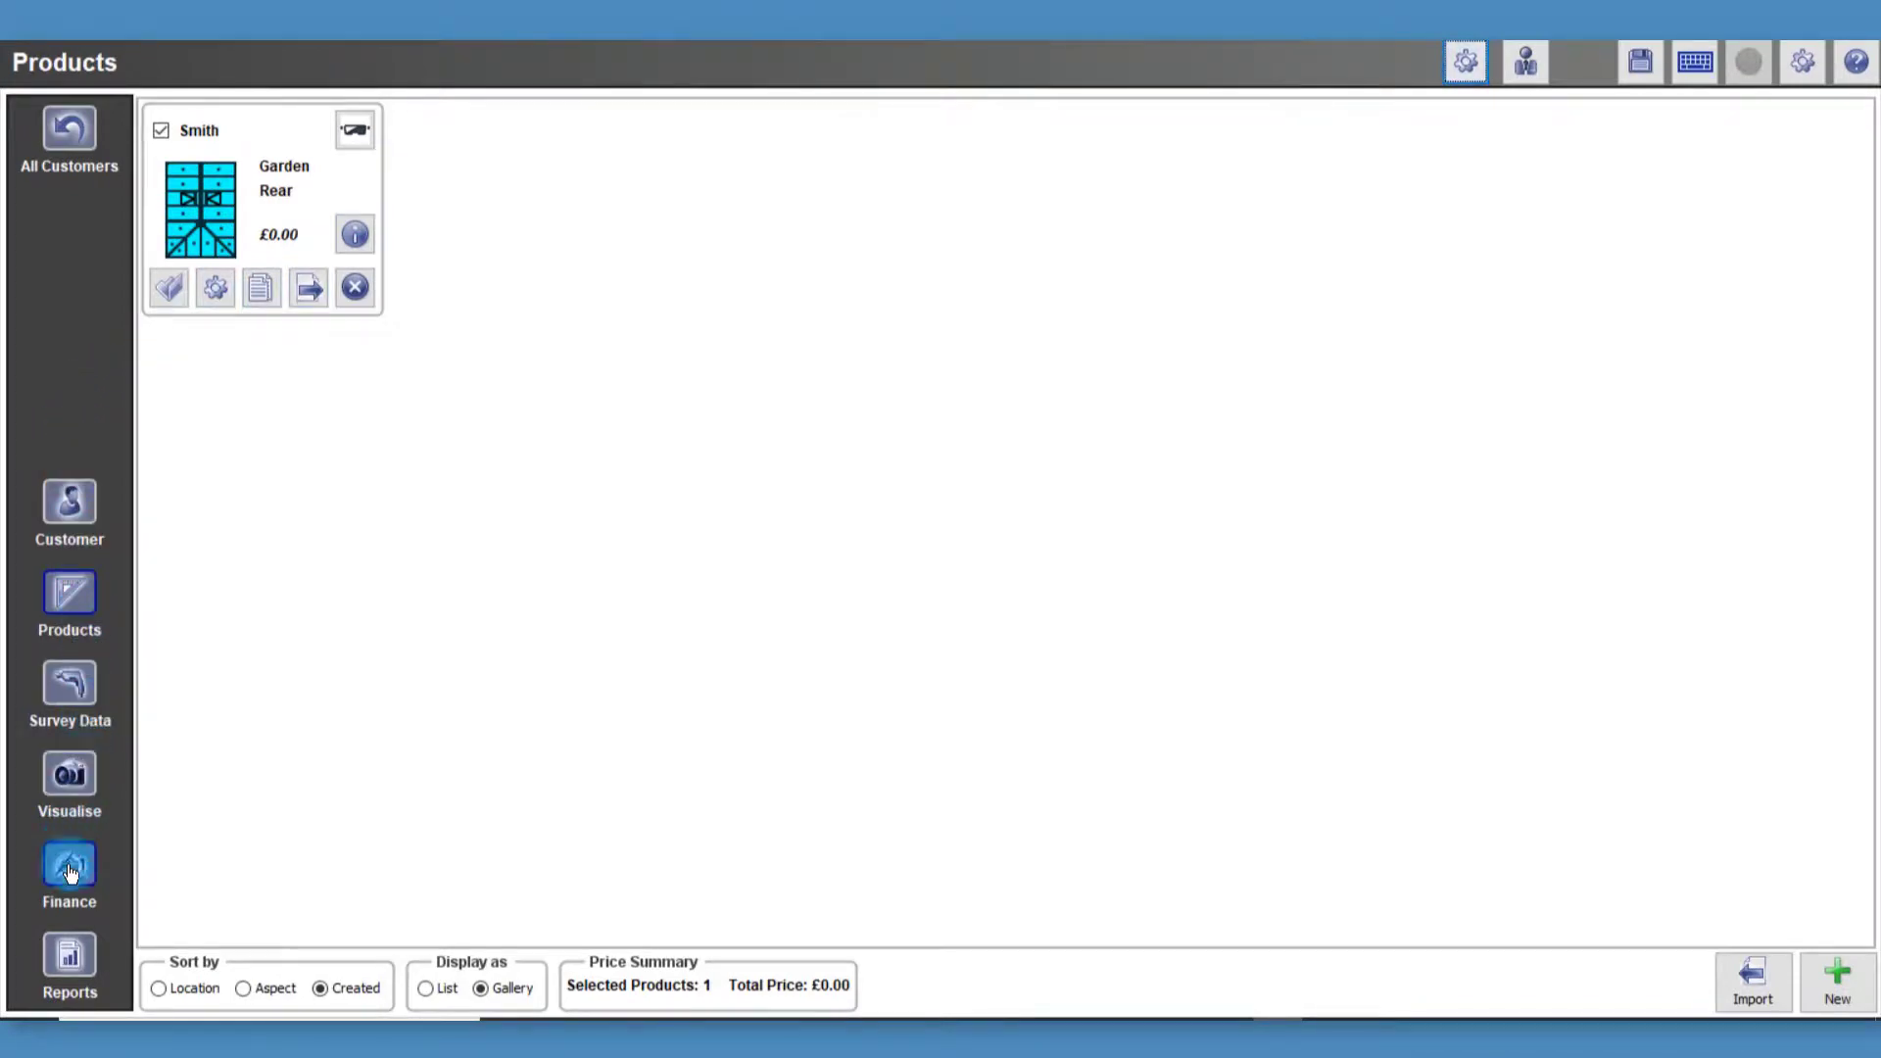
Create the Sales Report for the conservatory and open it as a PDF
click(83, 948)
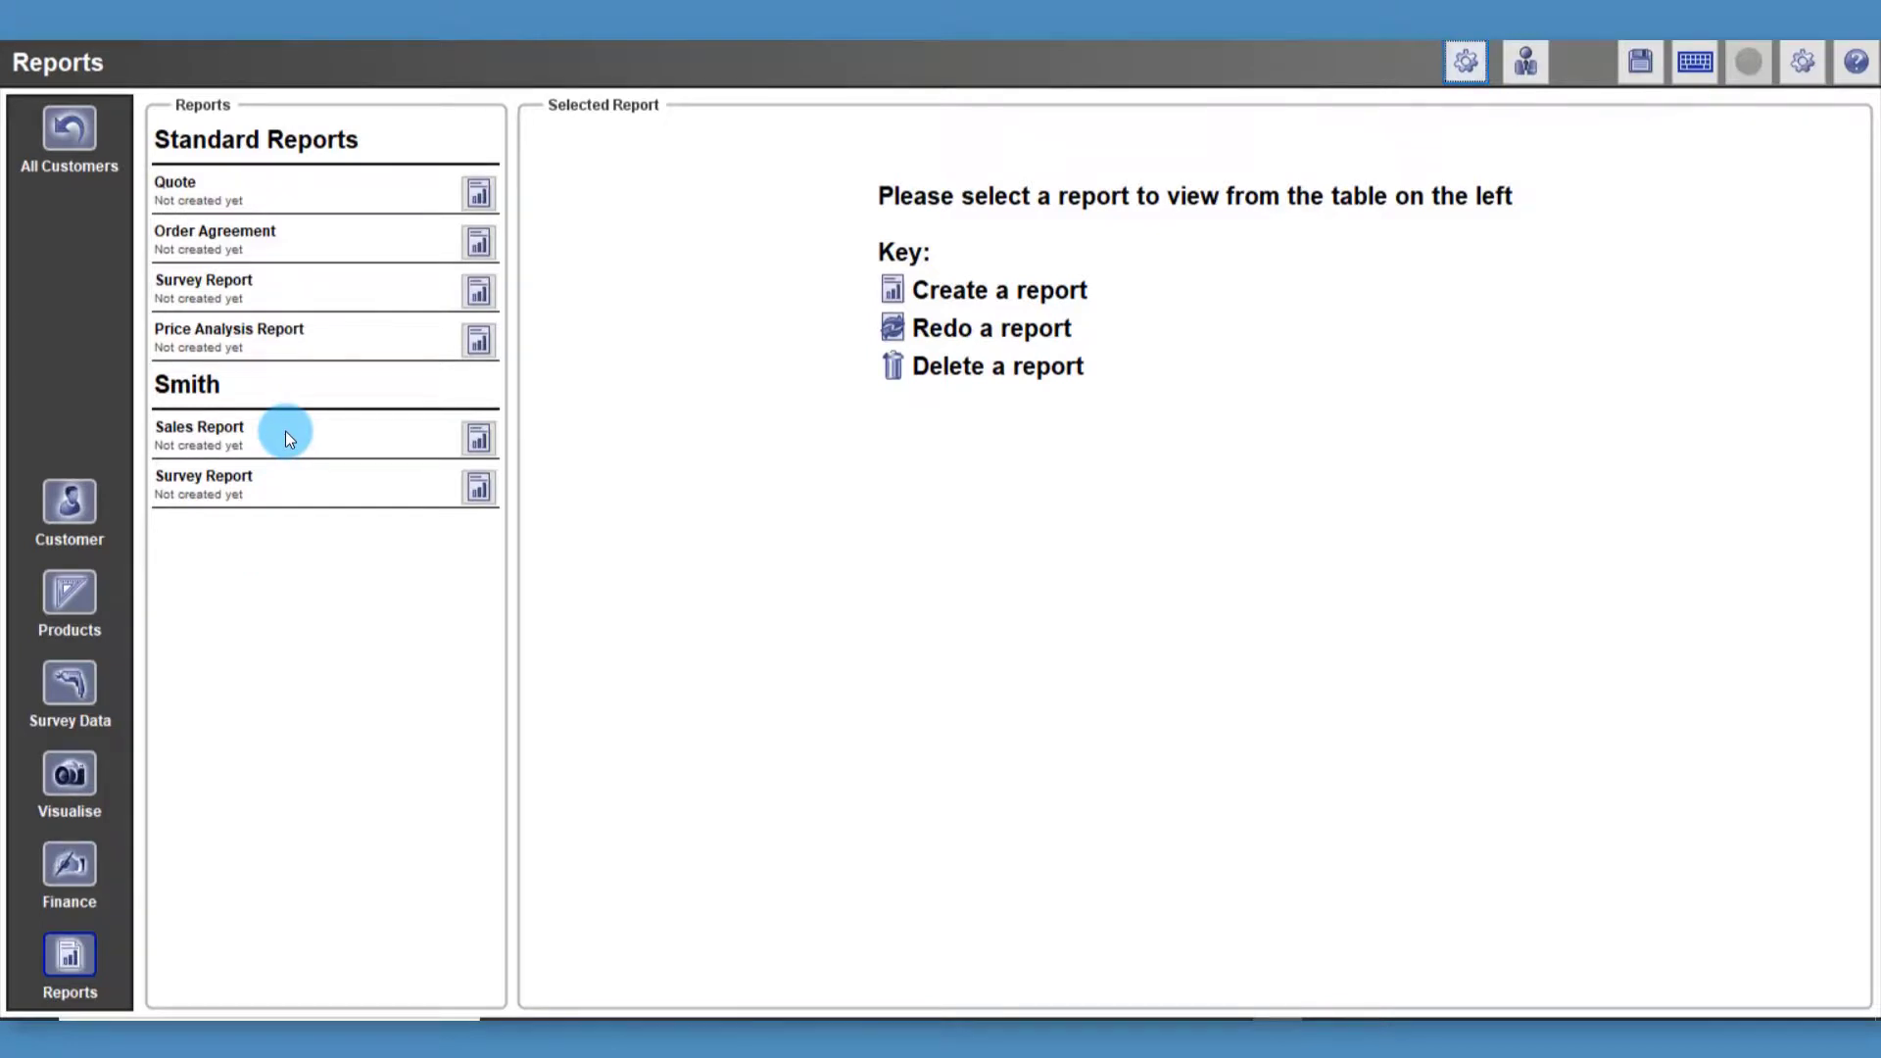
click(474, 440)
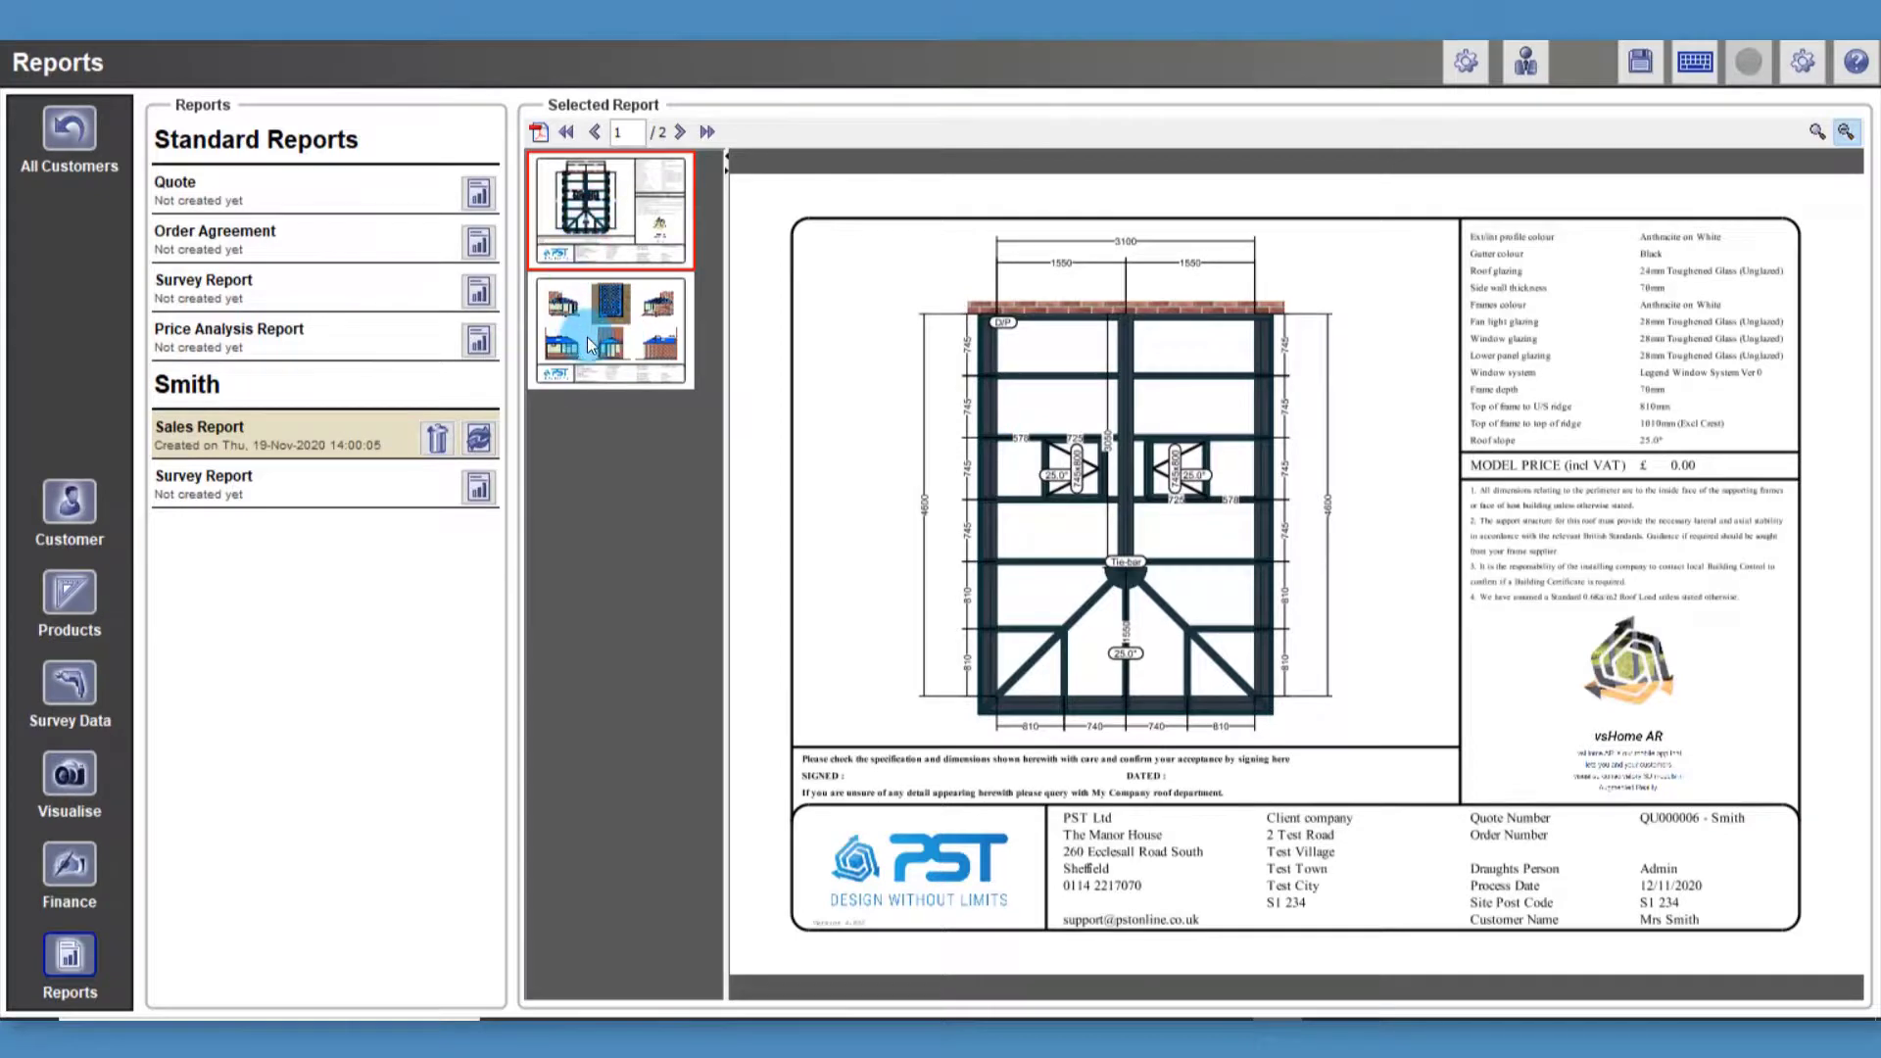
click(537, 135)
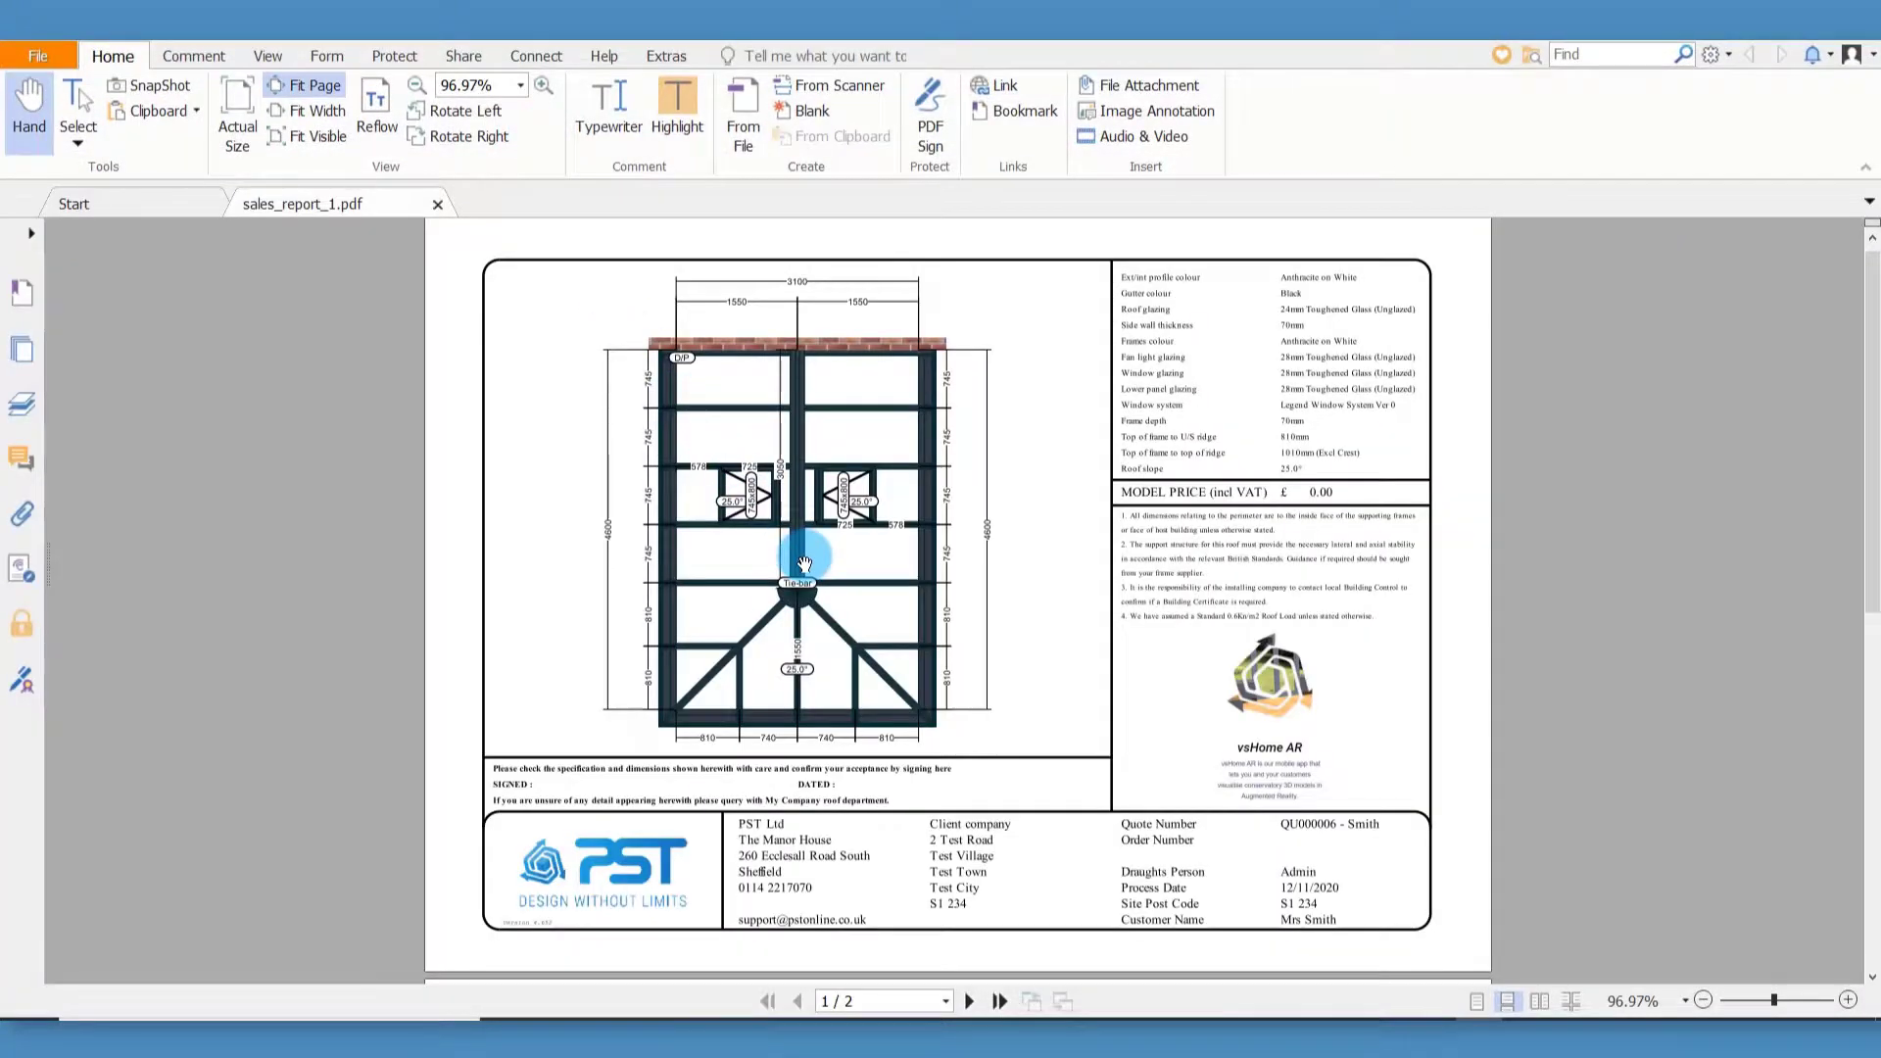
Review both pages of the sales report PDF, checking the roof plan, specification and model views, and close it
scroll(804, 564, down, 3)
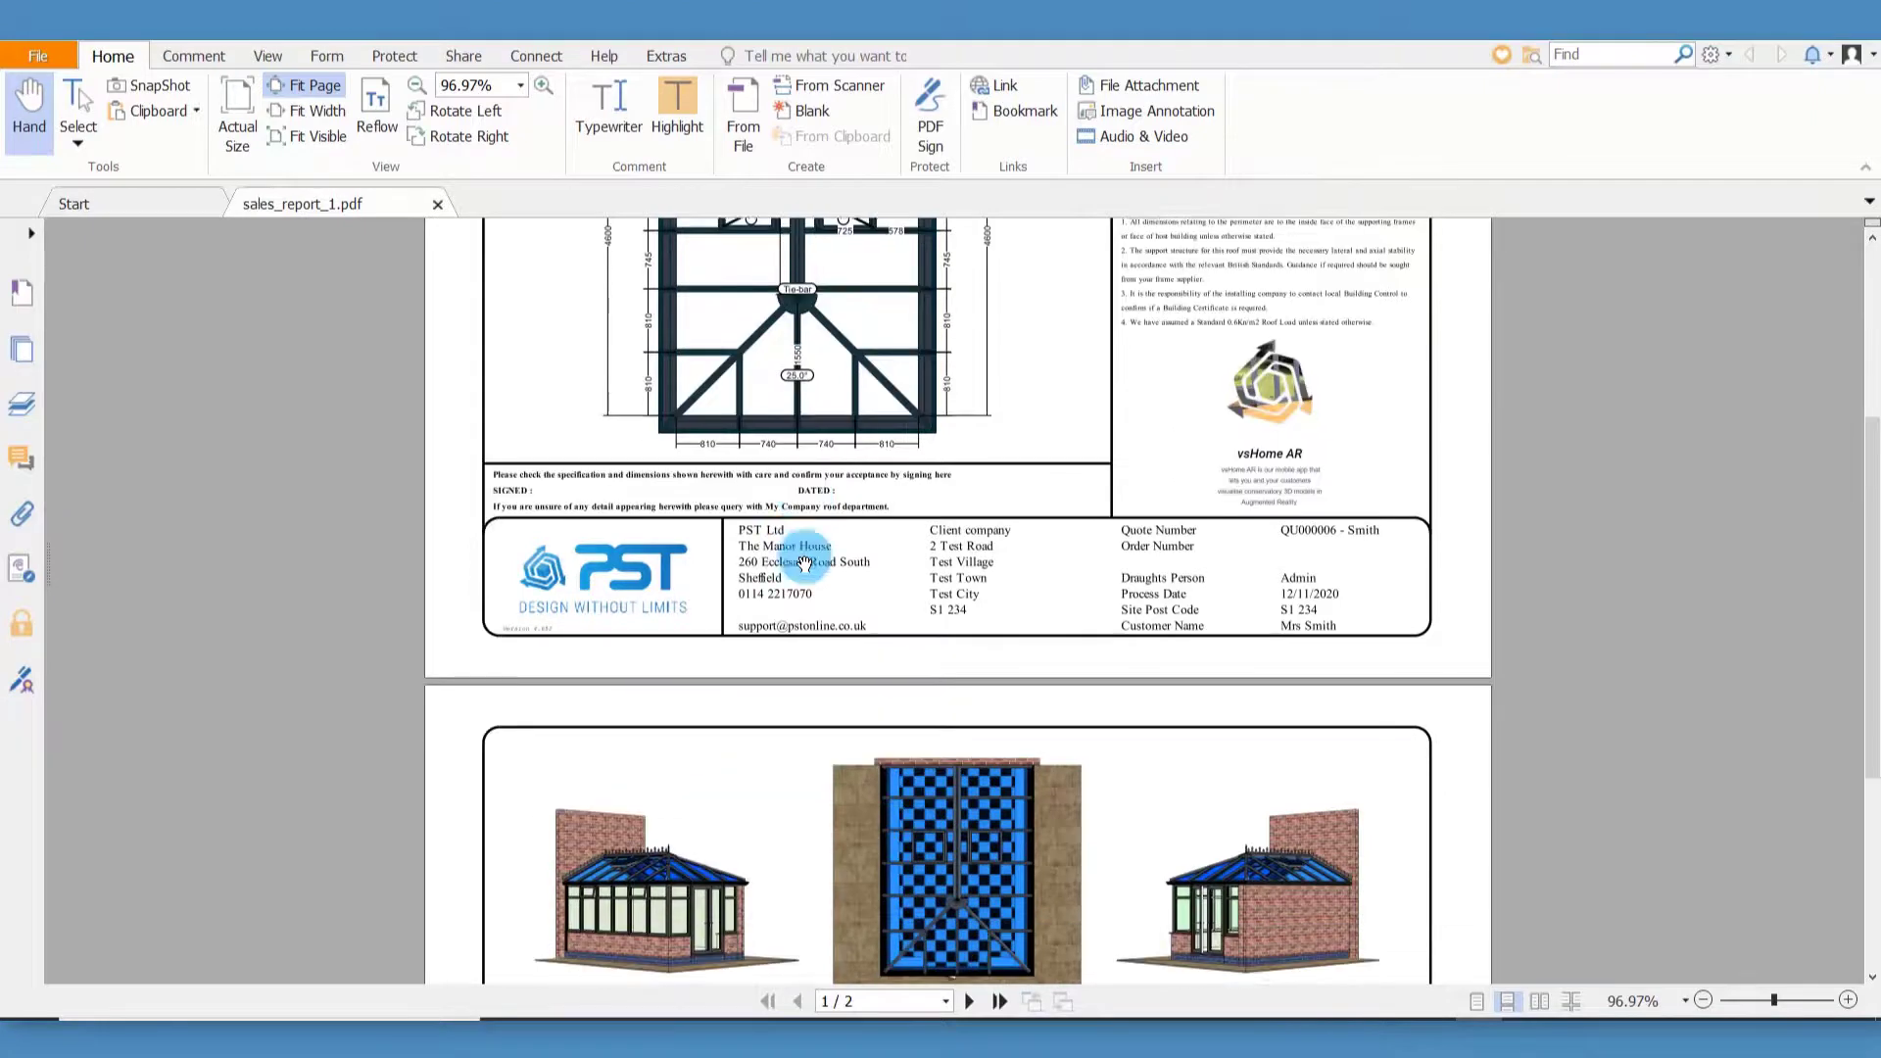
scroll(805, 564, up, 3)
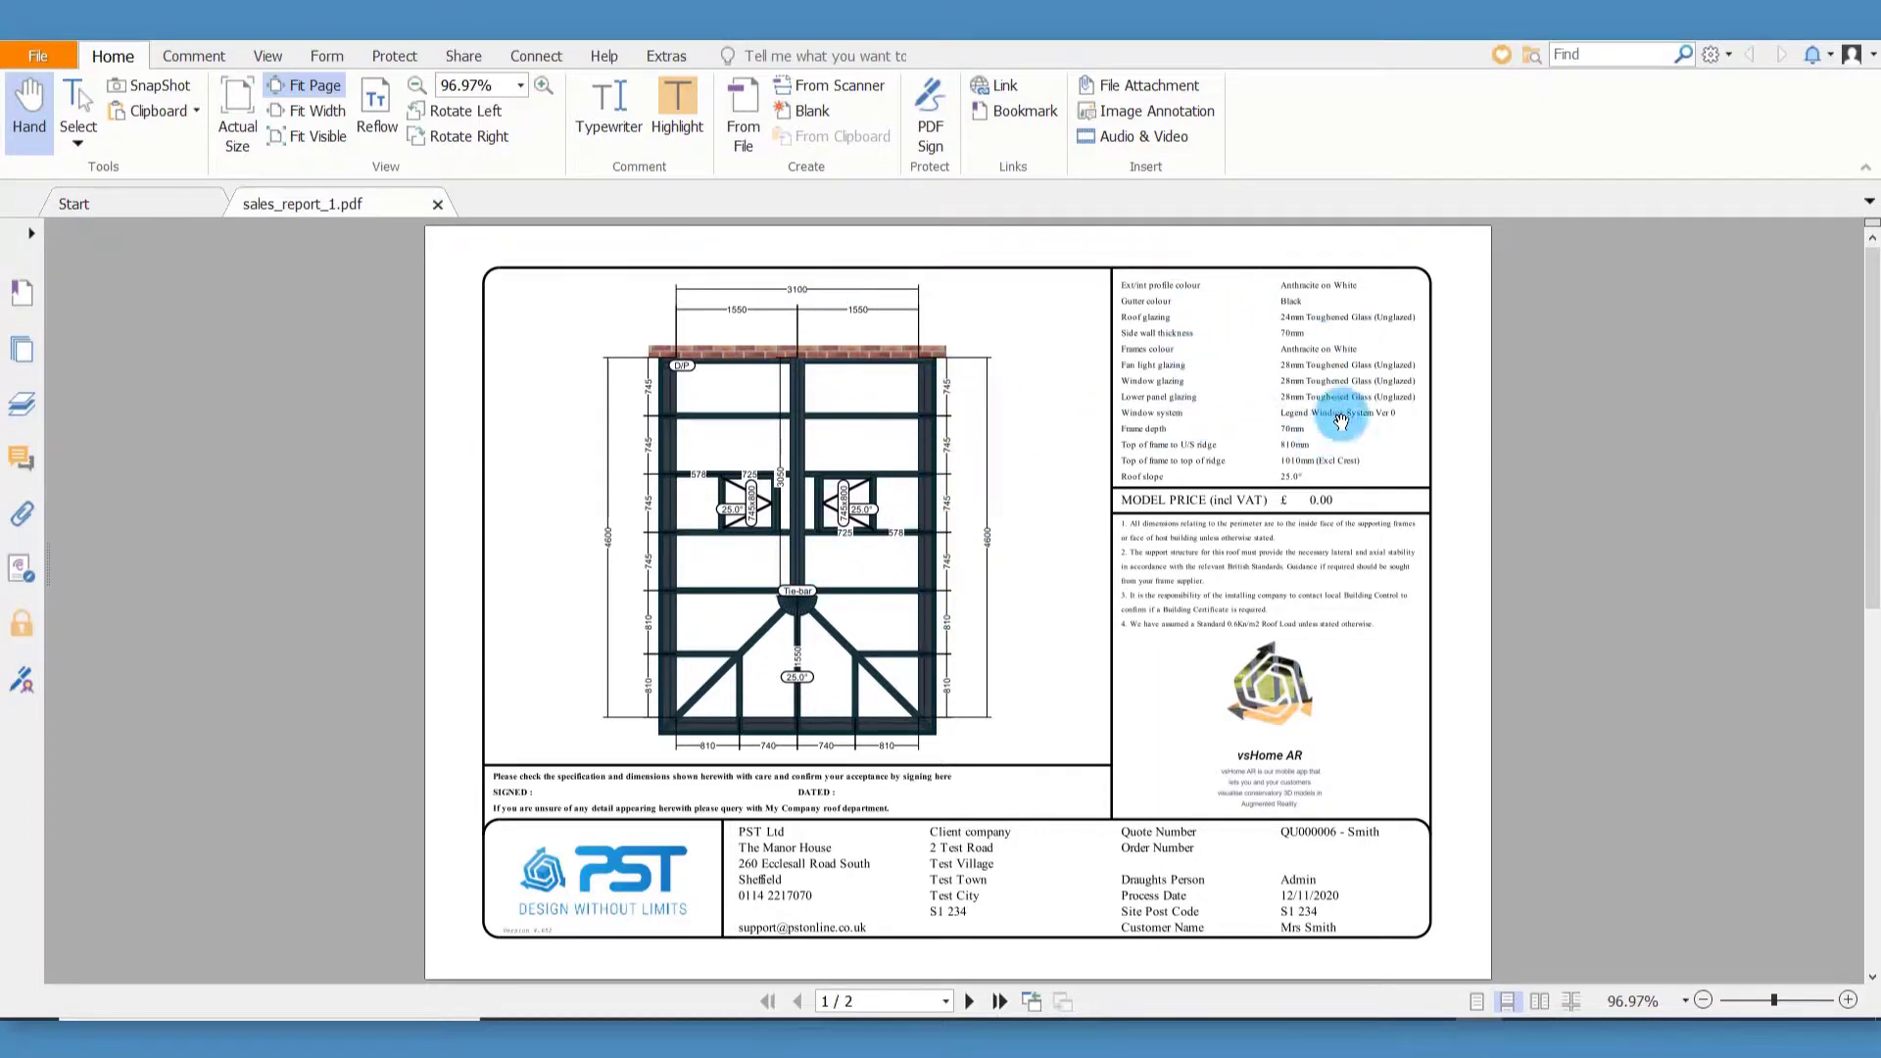
scroll(1262, 429, down, 3)
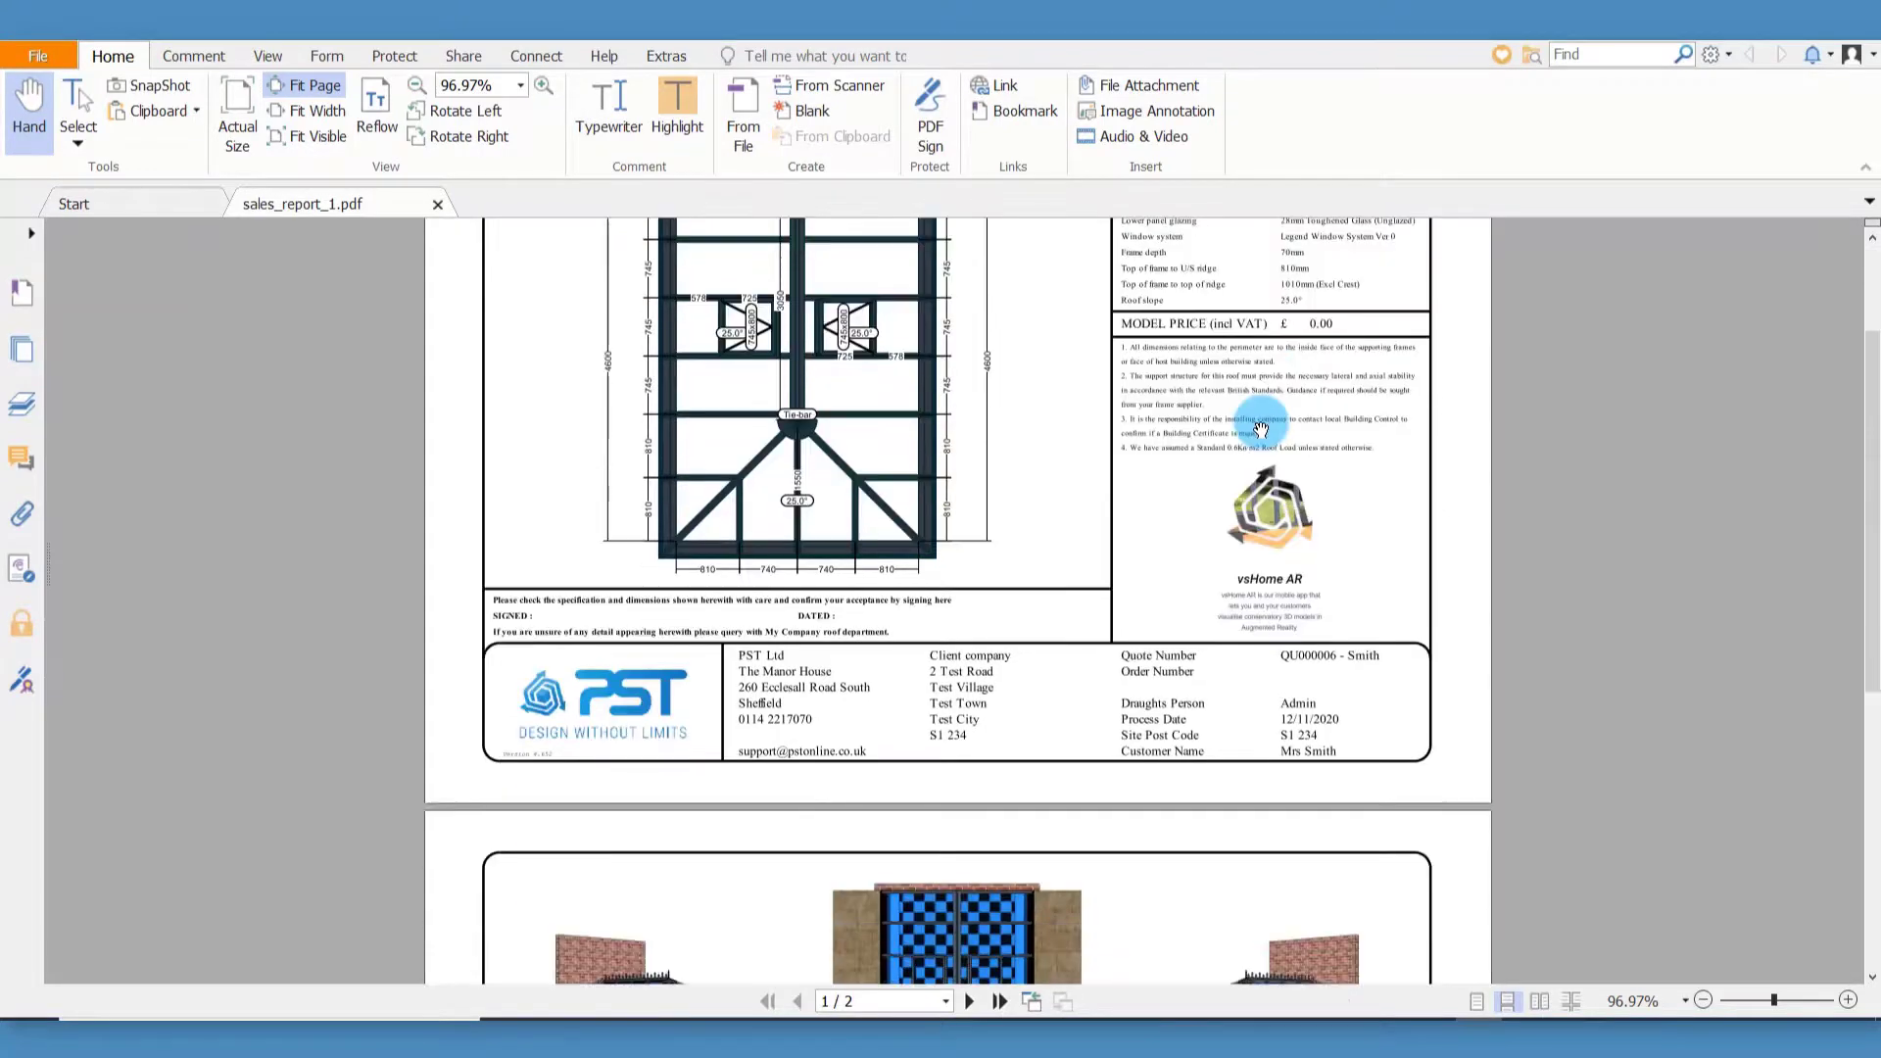
scroll(1262, 429, down, 10)
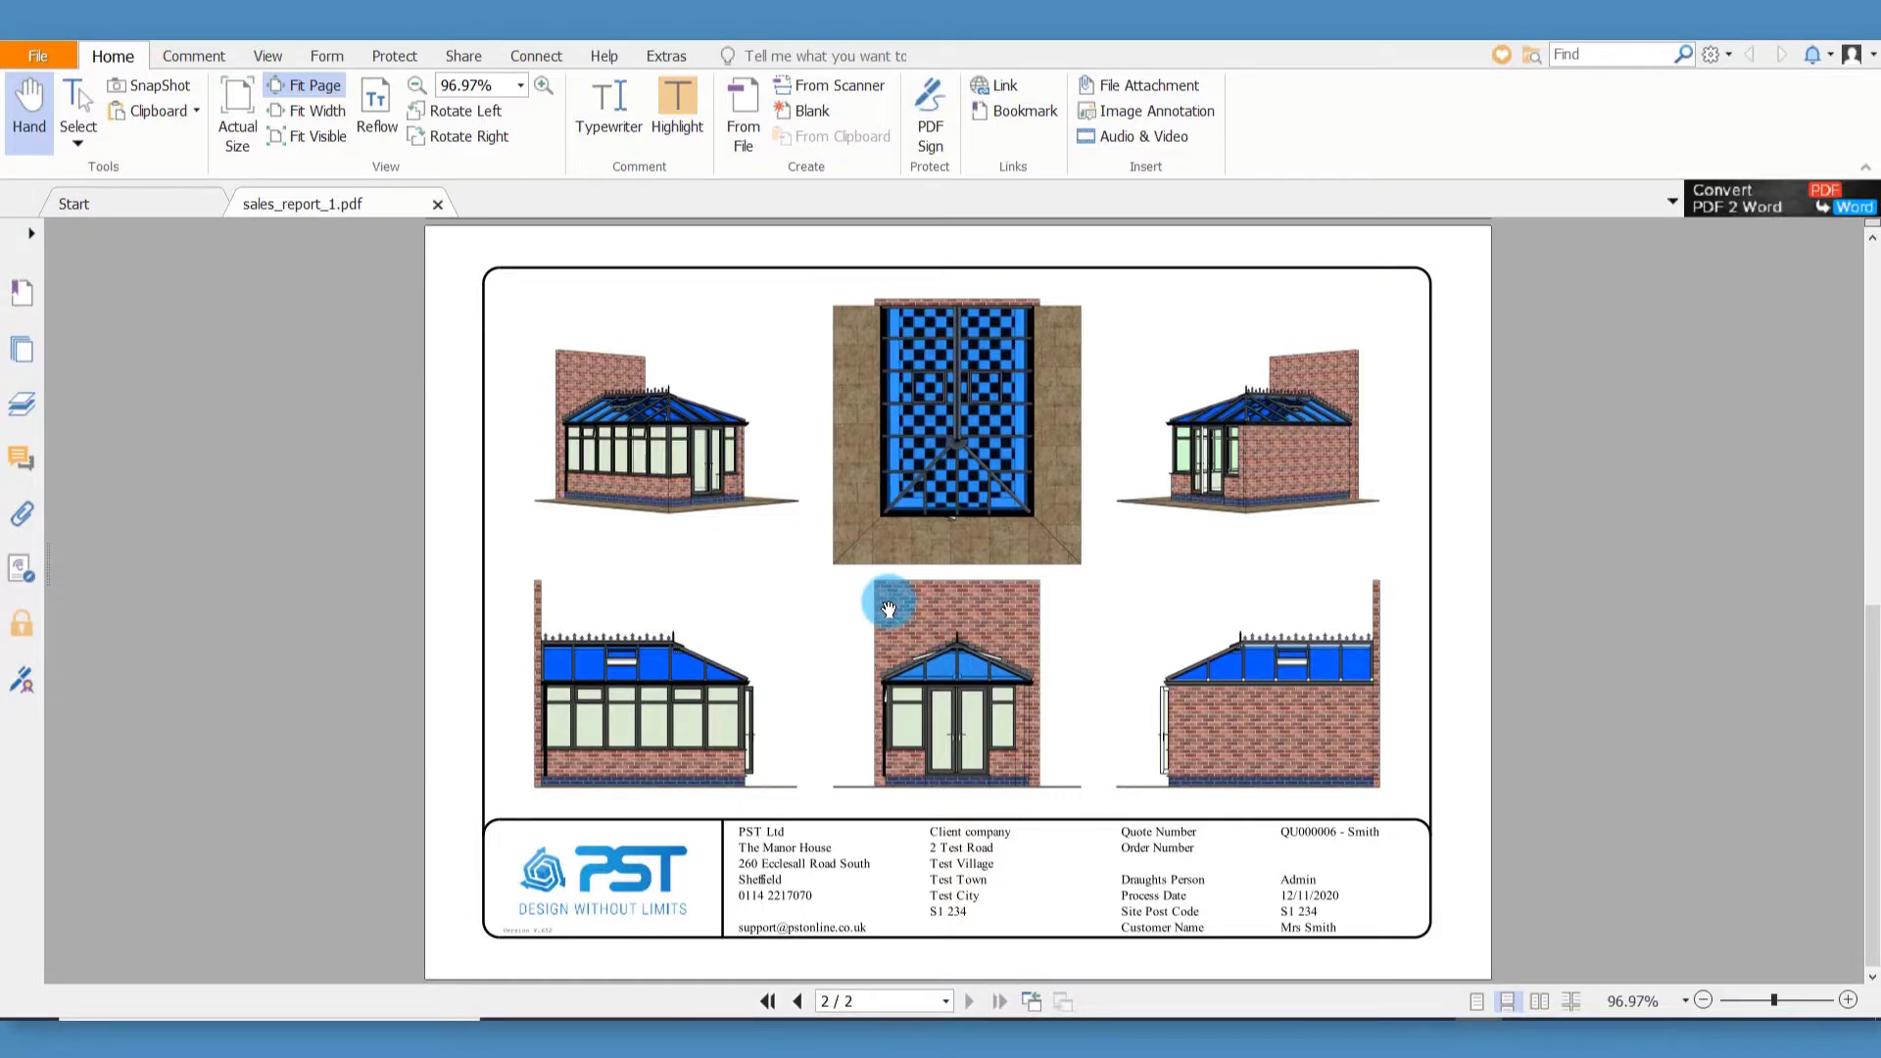
scroll(889, 609, up, 10)
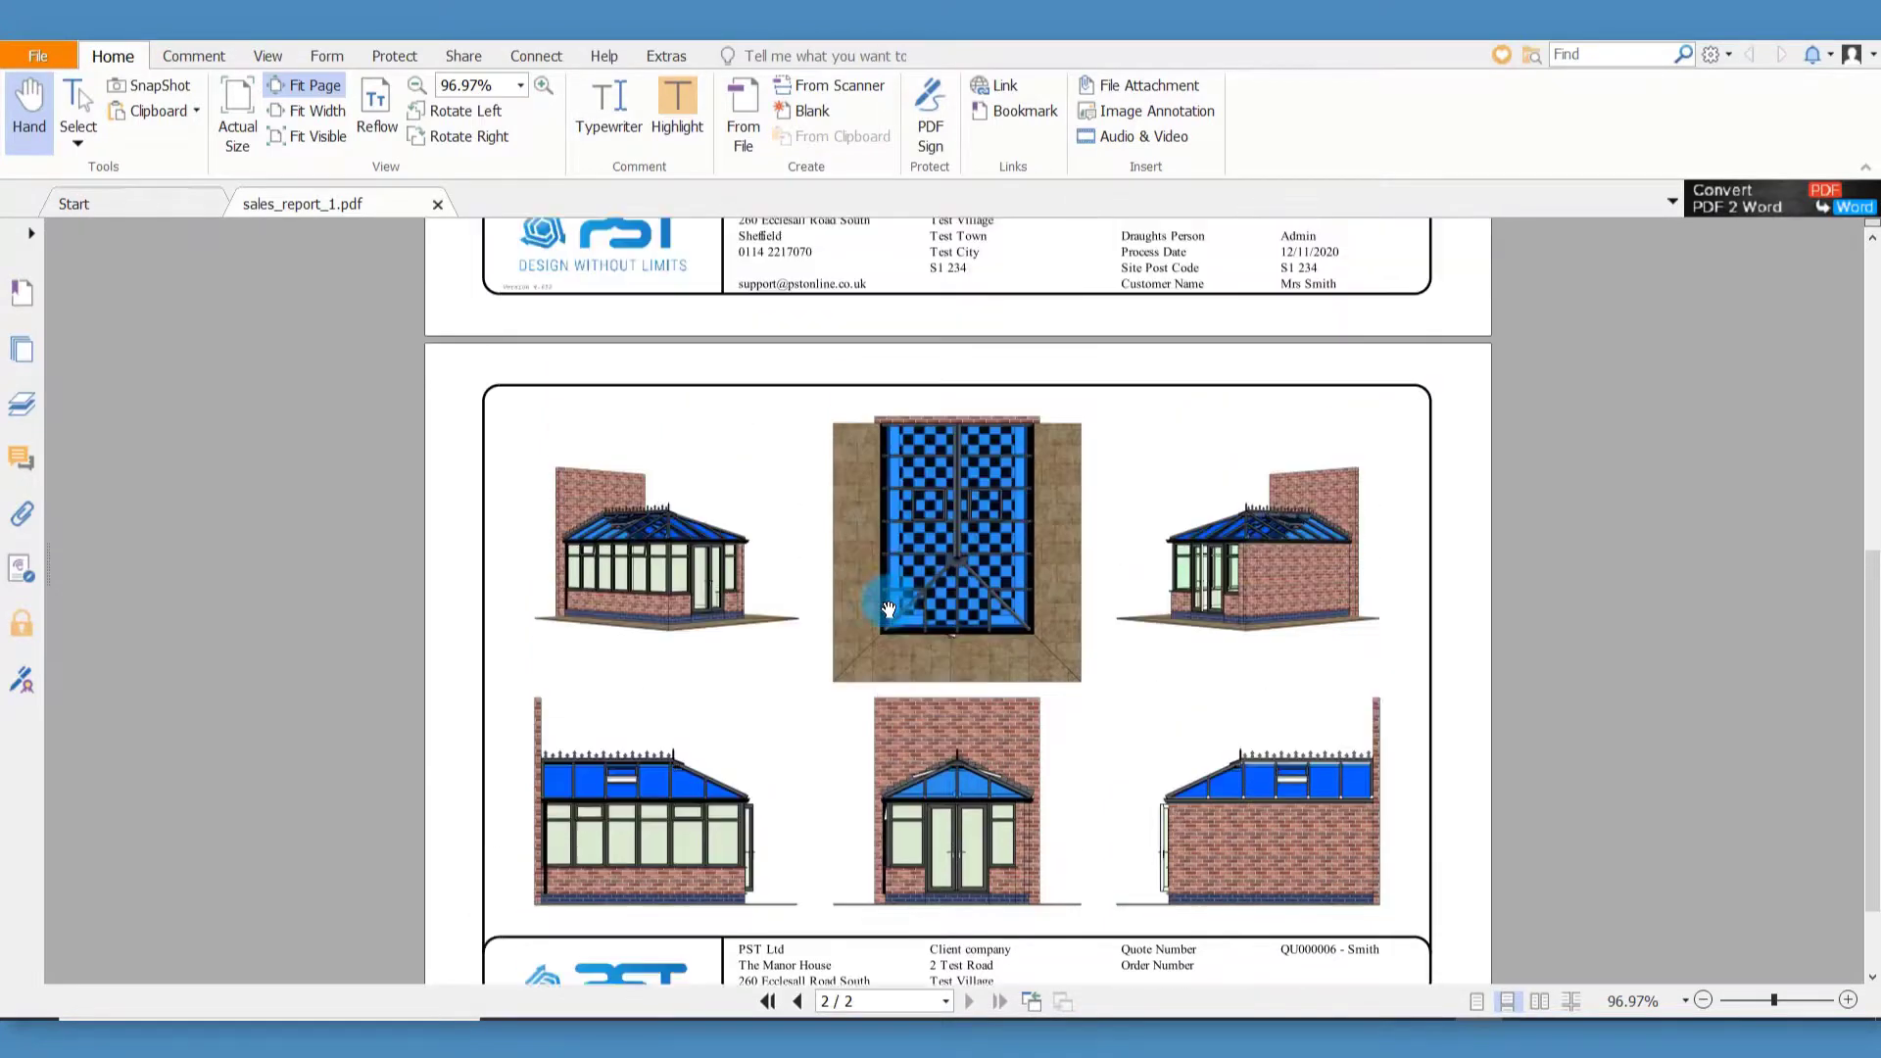
scroll(888, 610, up, 3)
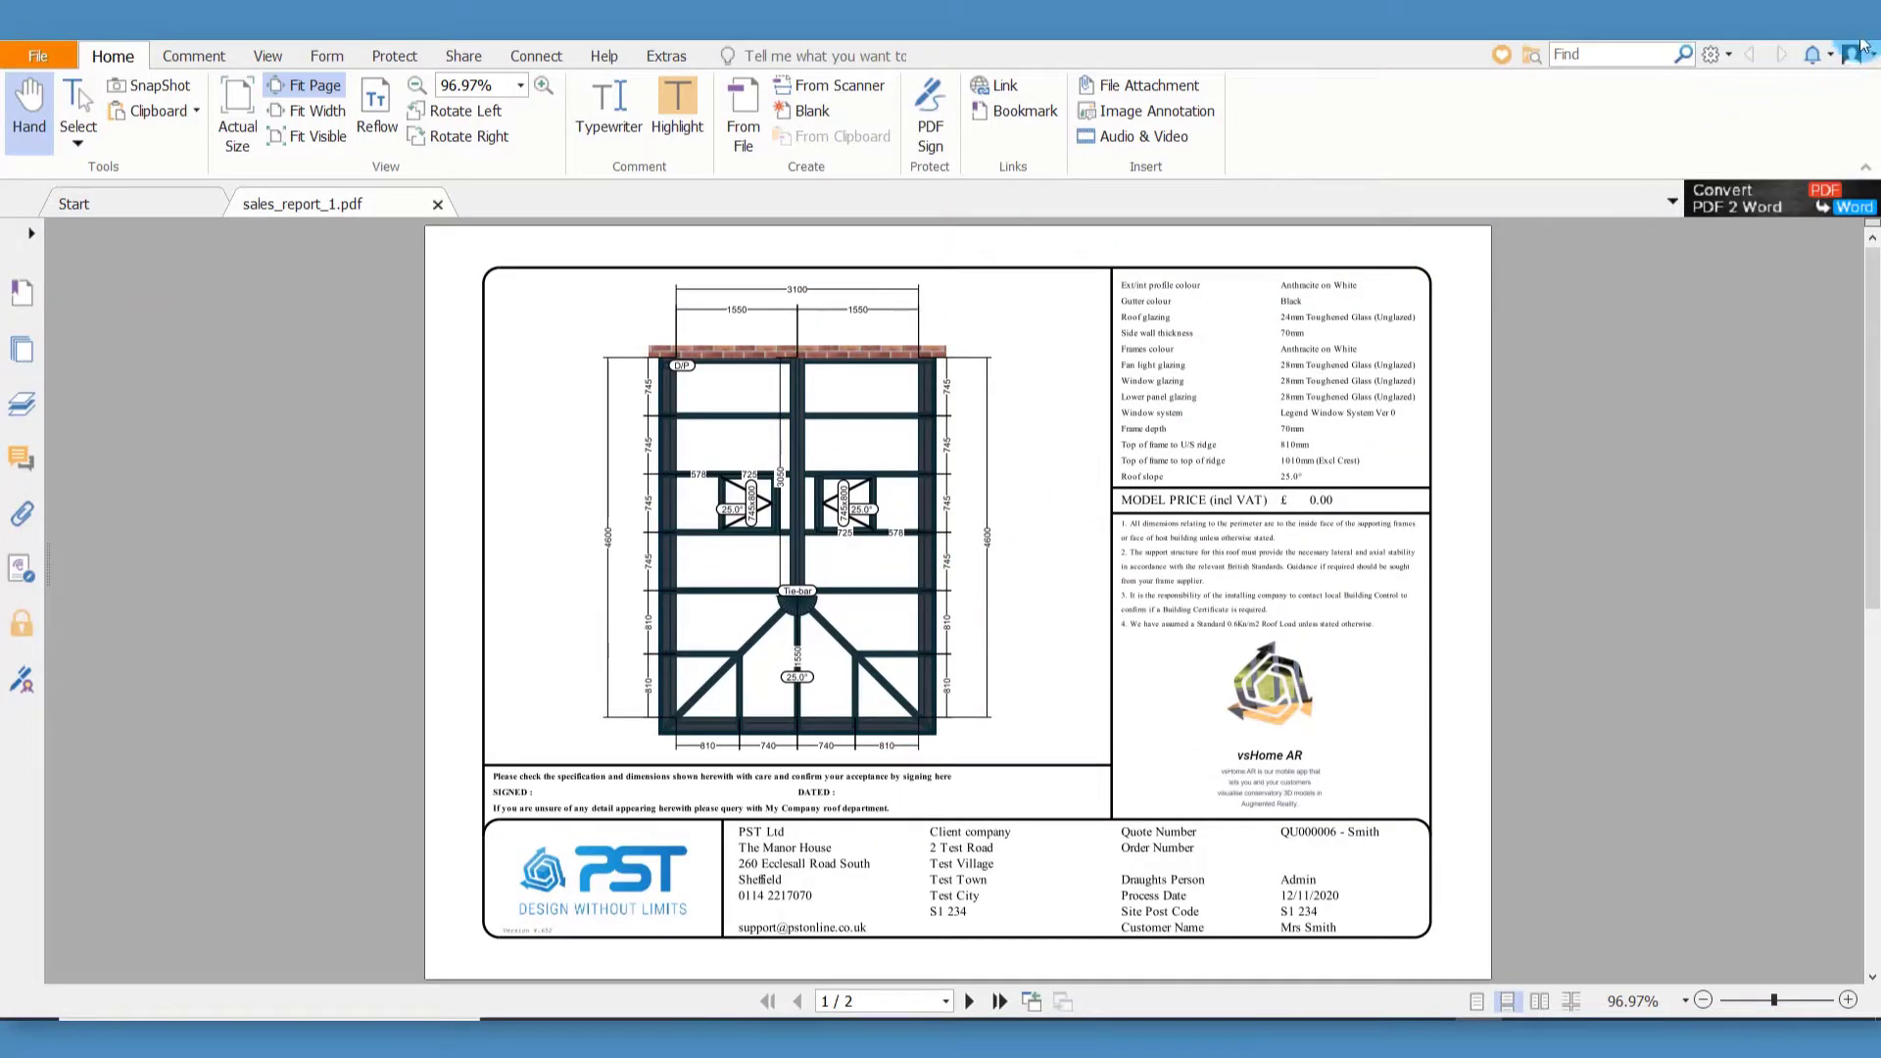
click(1818, 54)
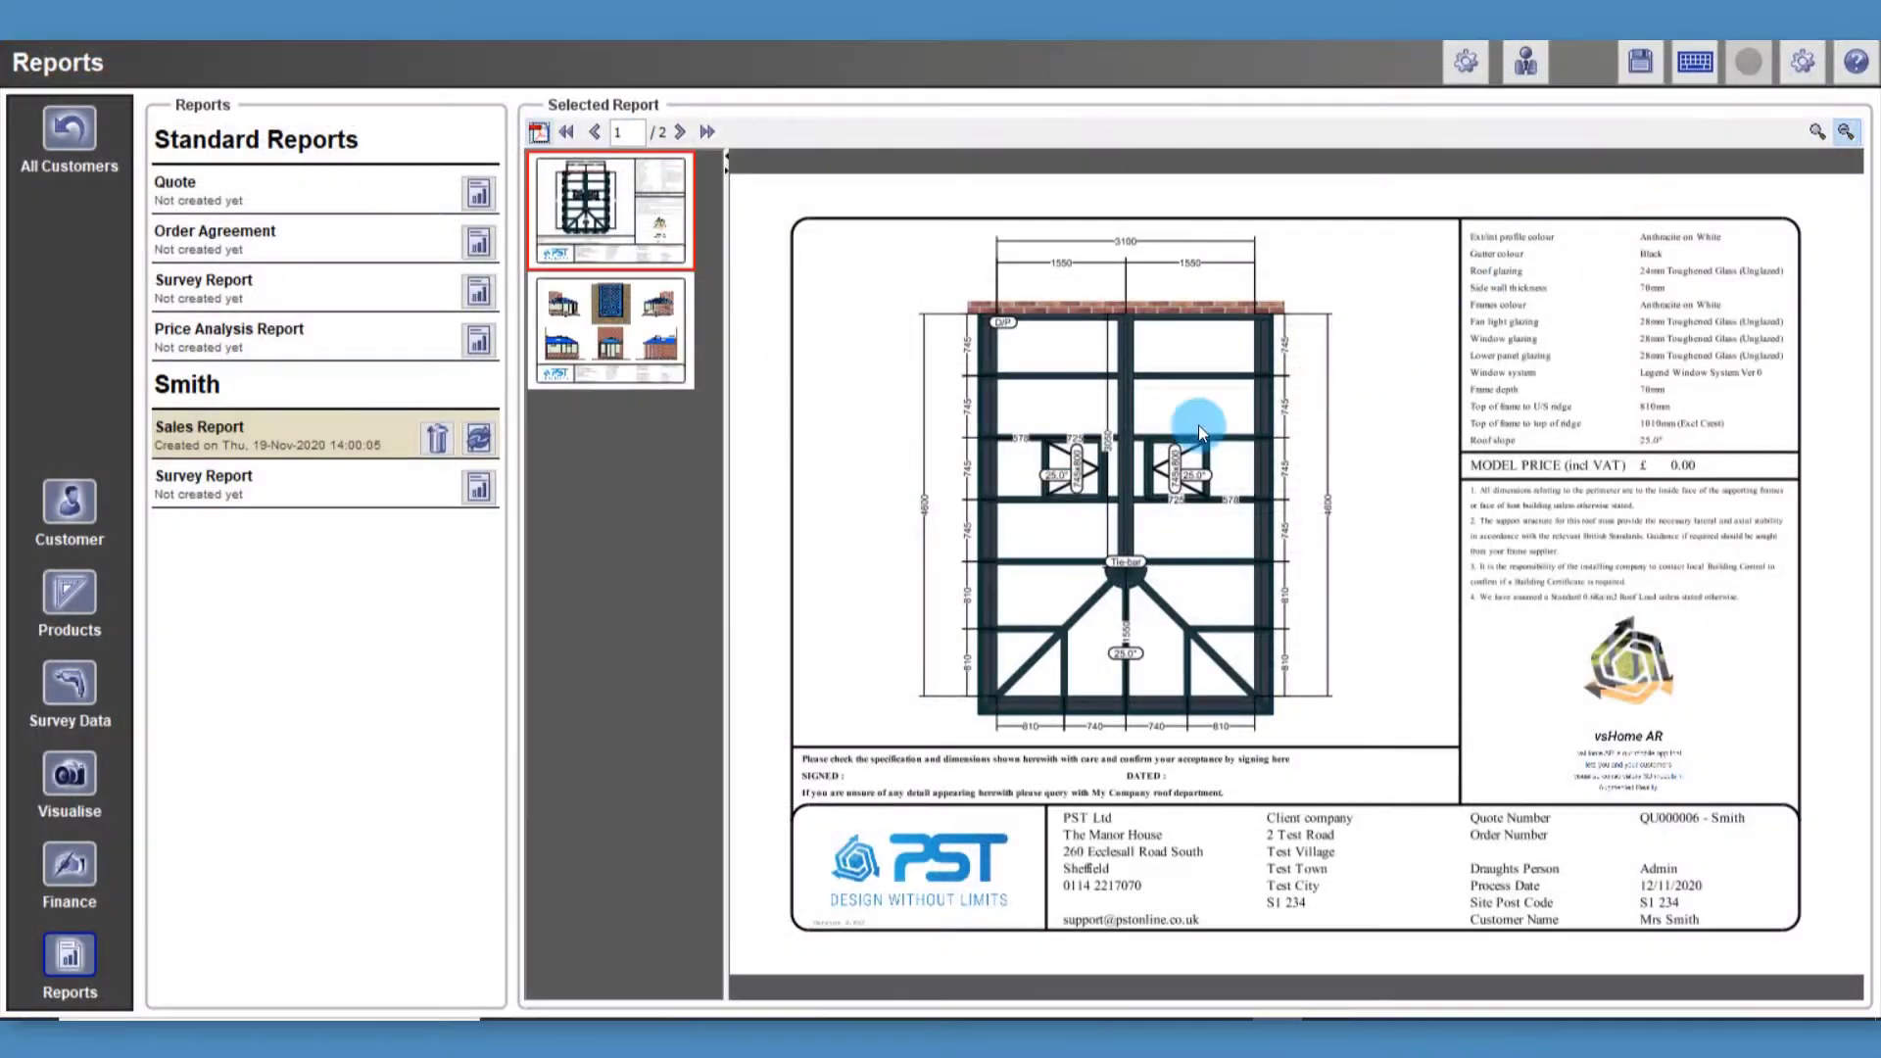
Open the Visualise section for the quote
click(87, 782)
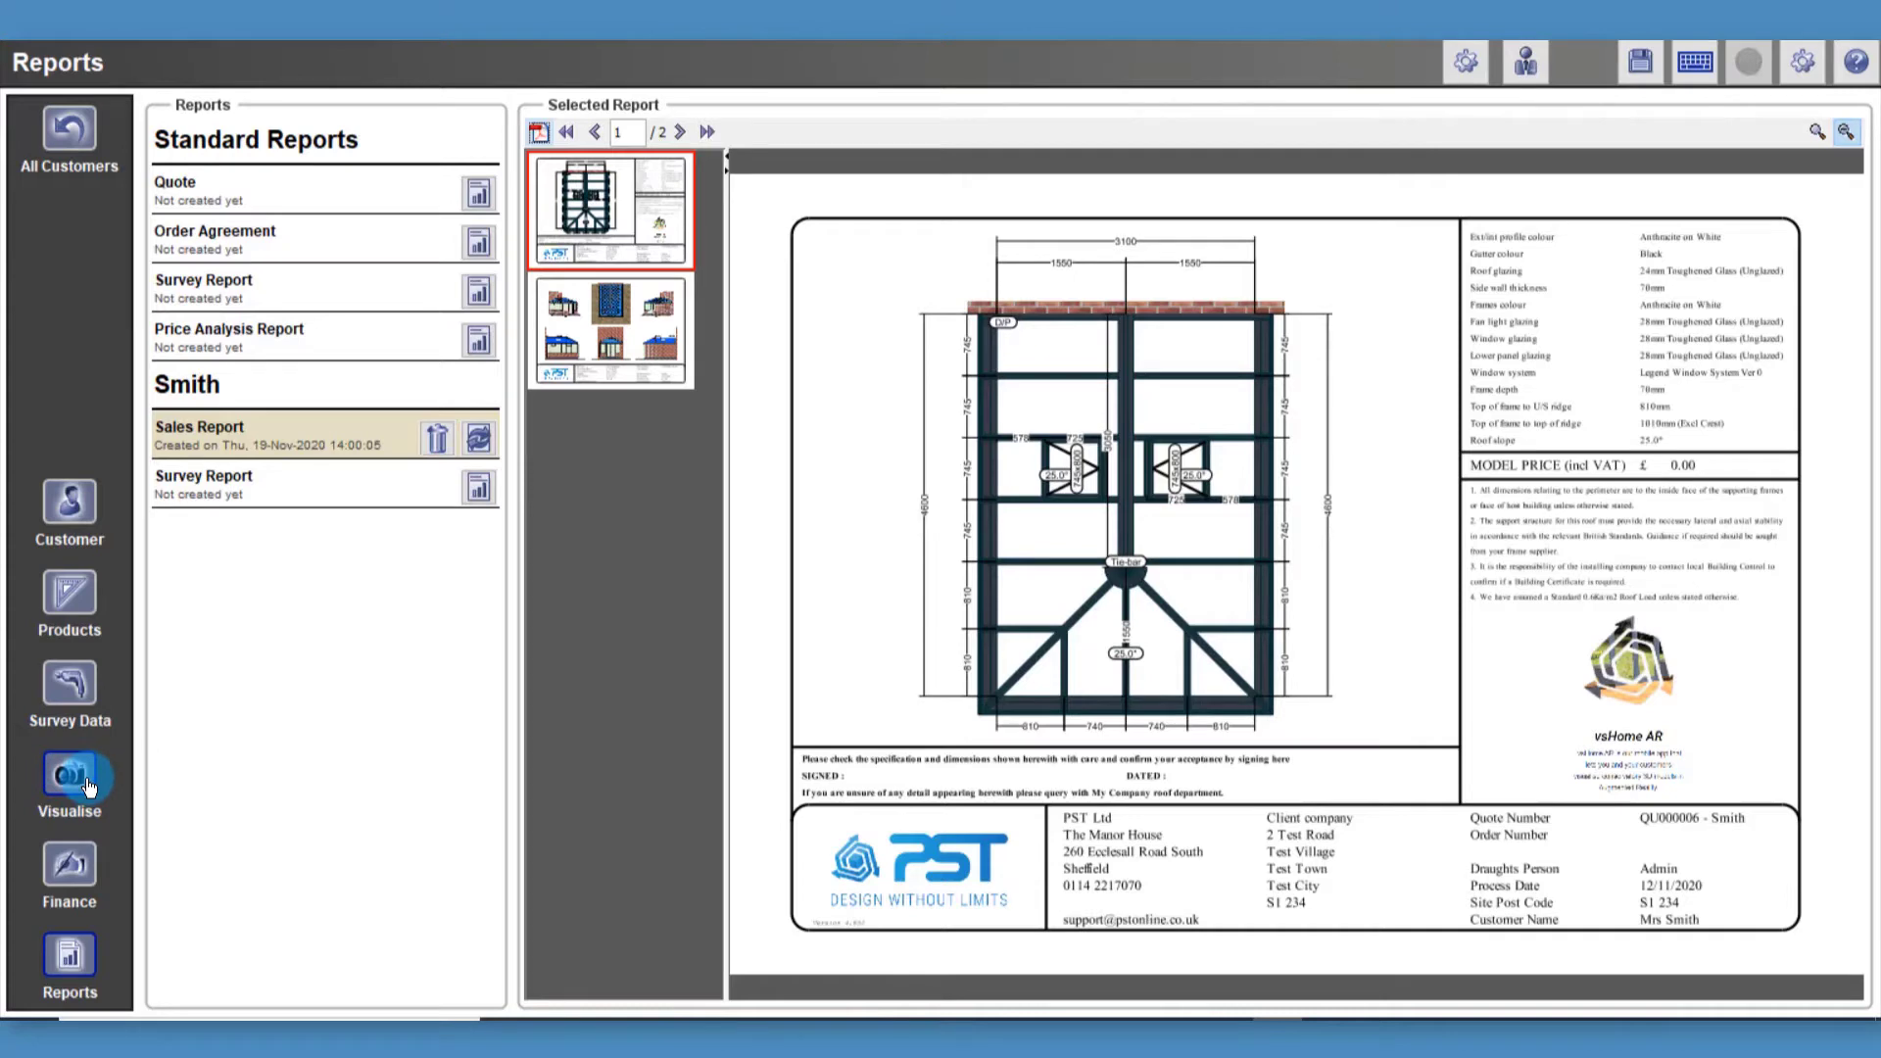